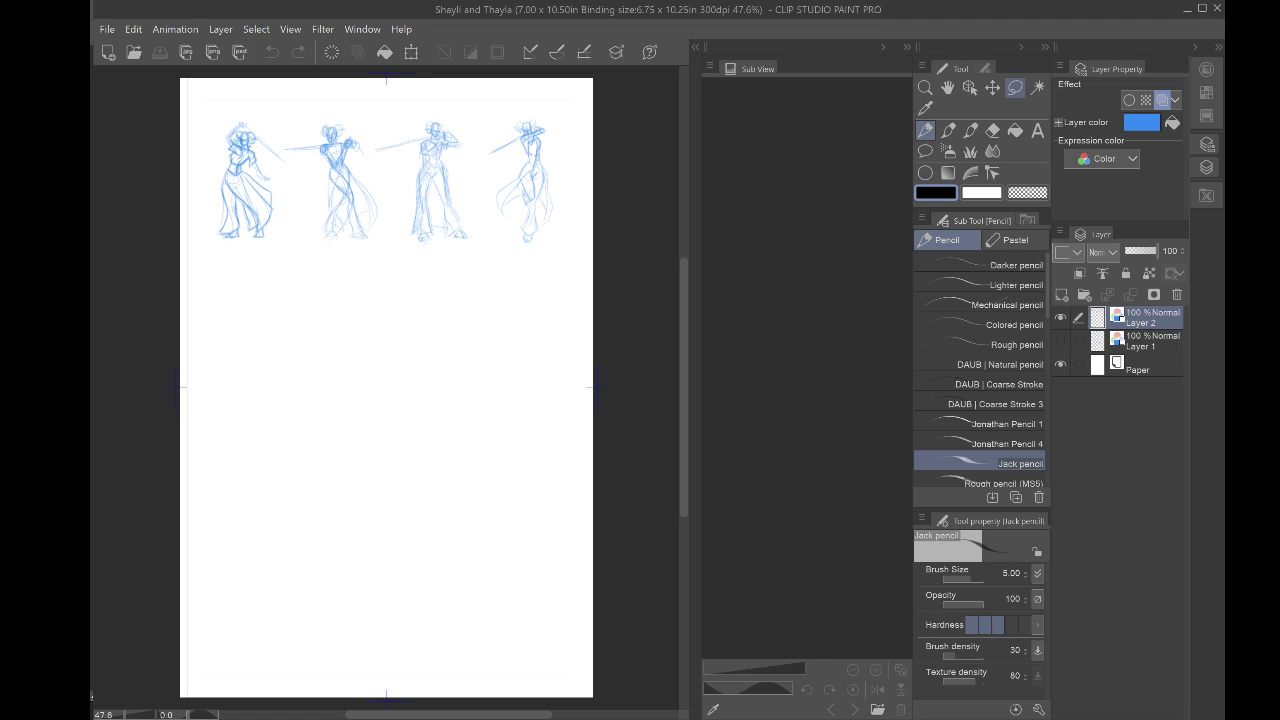
scroll(453, 192, up, 3)
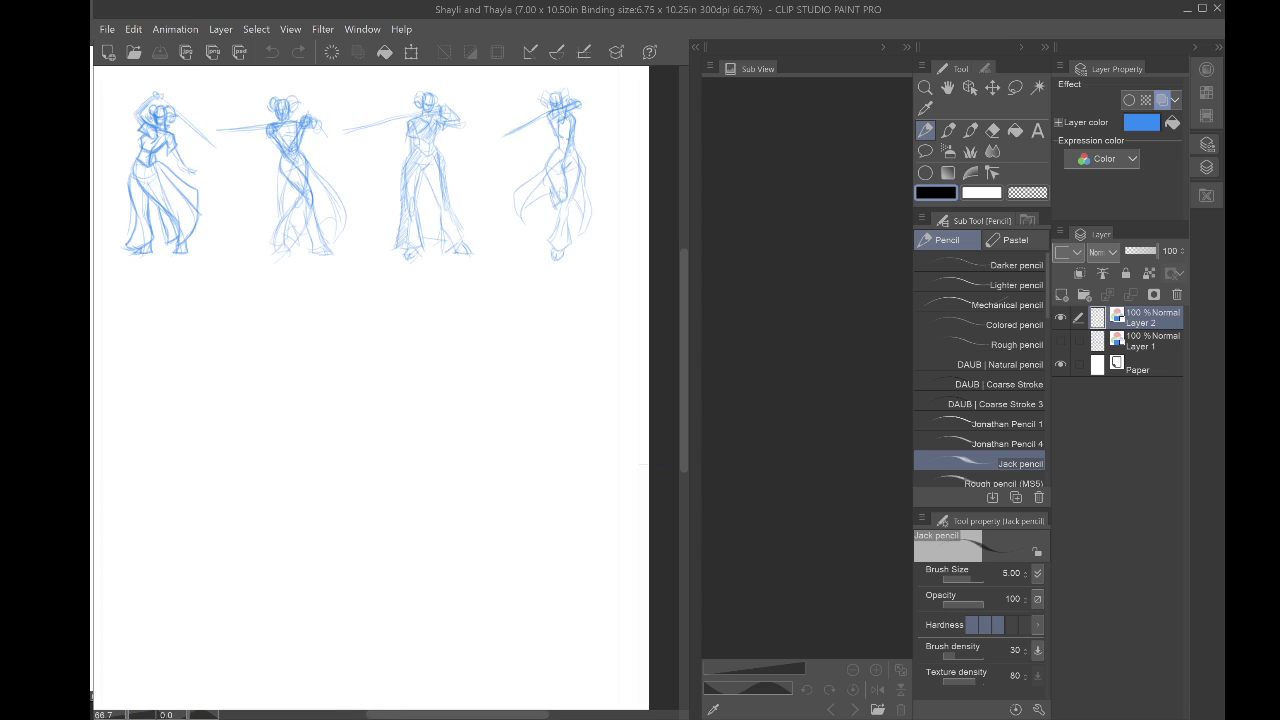
drag(440, 300, 319, 401)
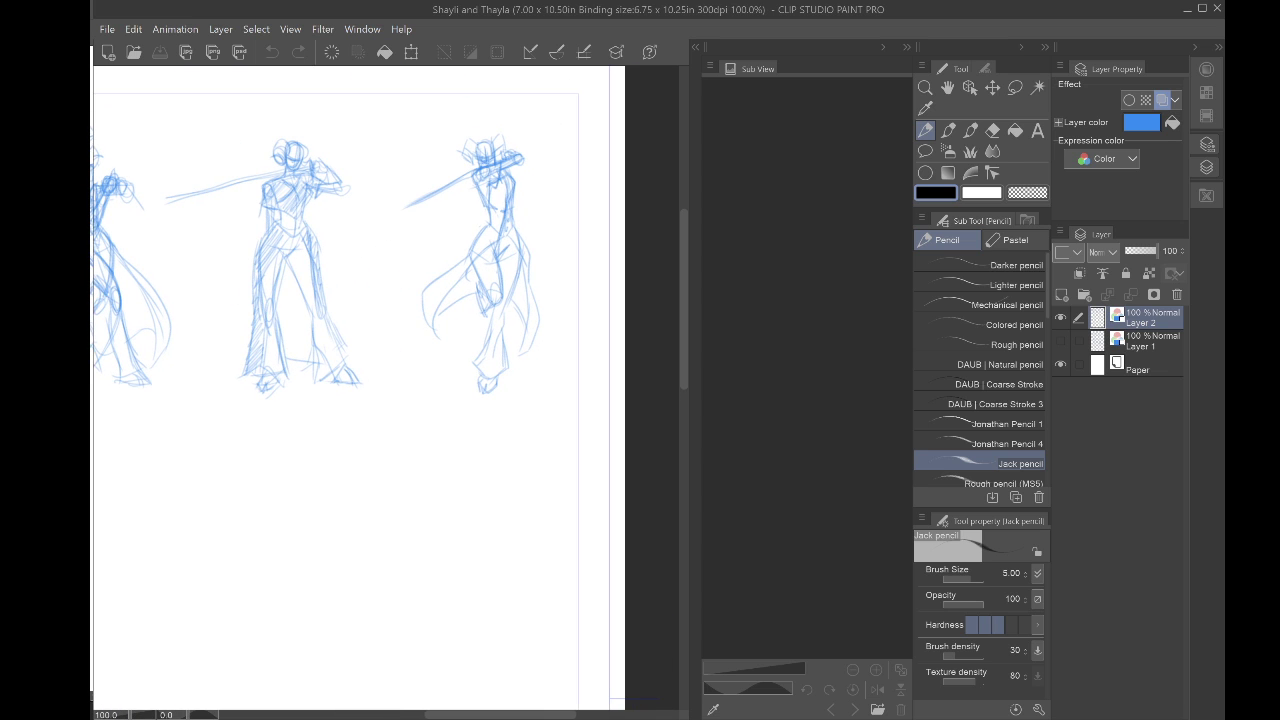
mouse_move(400, 265)
mouse_down()
mouse_move(371, 246)
mouse_move(420, 134)
mouse_move(477, 434)
mouse_move(435, 112)
mouse_up()
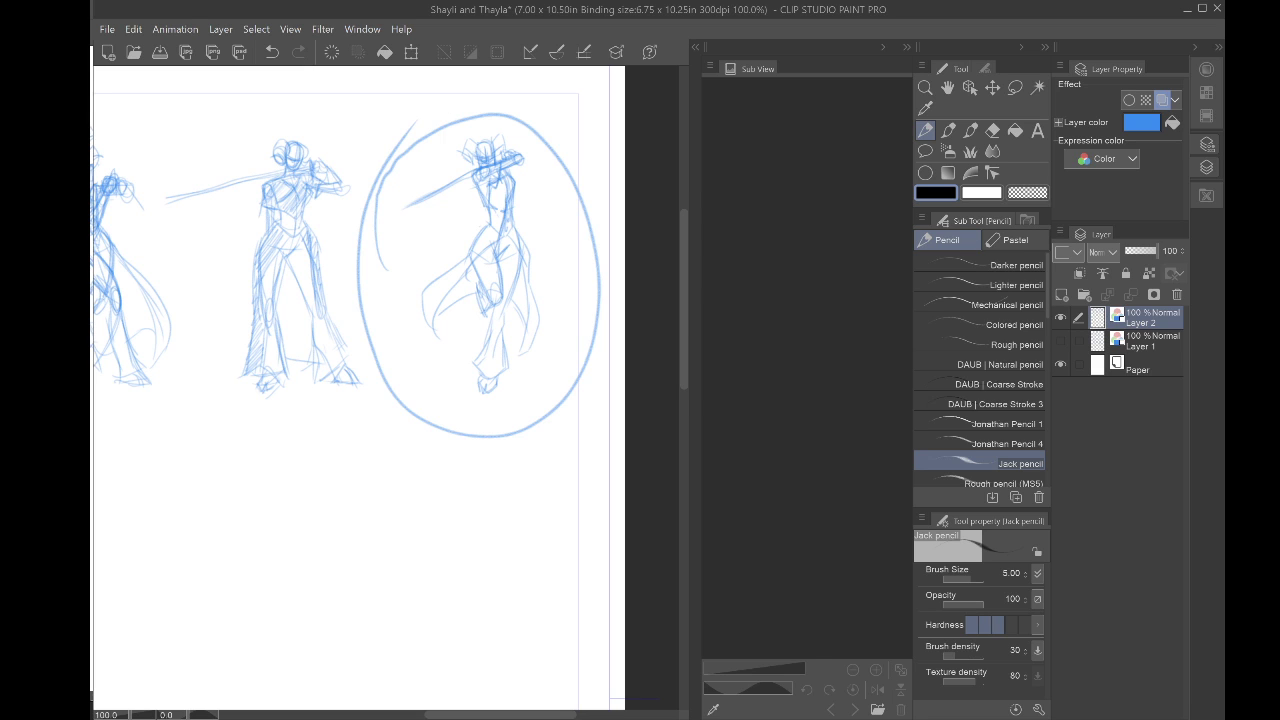
key(ctrl+z)
Step: Lasso the rightmost figure sketch, copy it onto its own layer, and hide Layer 2
key(m)
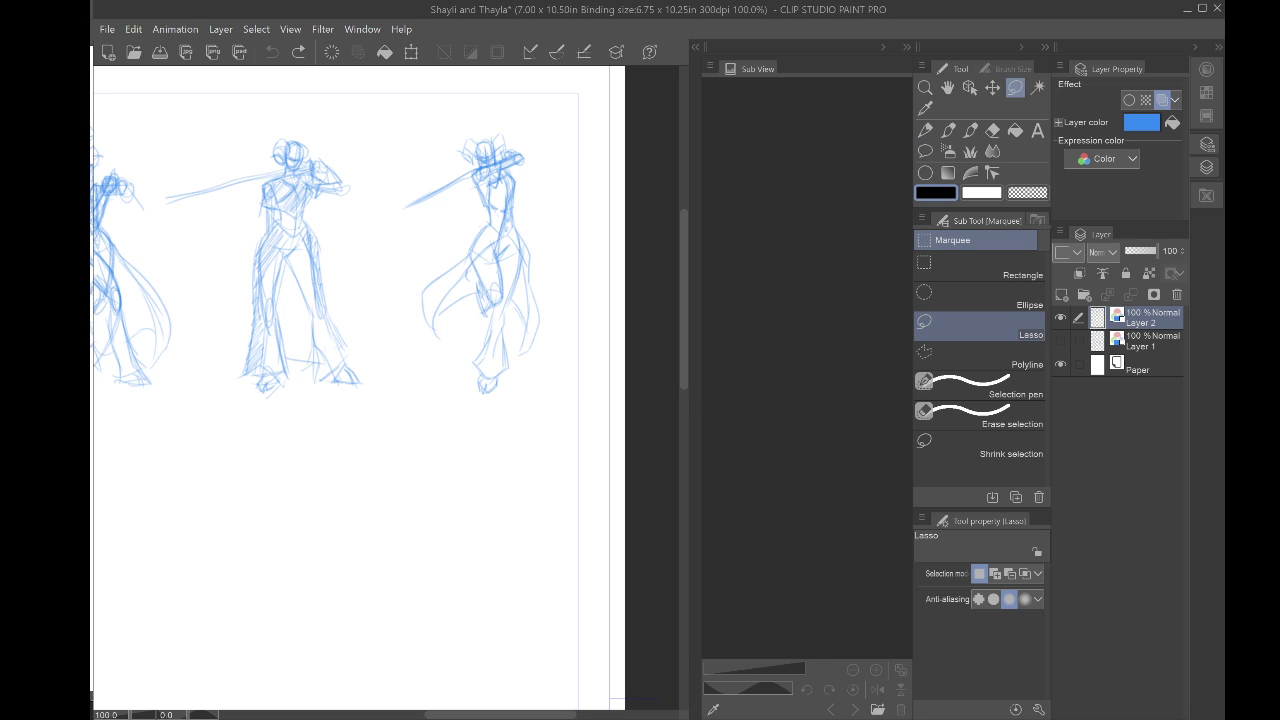
mouse_move(402, 328)
mouse_down()
mouse_move(381, 203)
mouse_move(491, 107)
mouse_move(569, 355)
mouse_move(393, 352)
mouse_move(455, 112)
mouse_up()
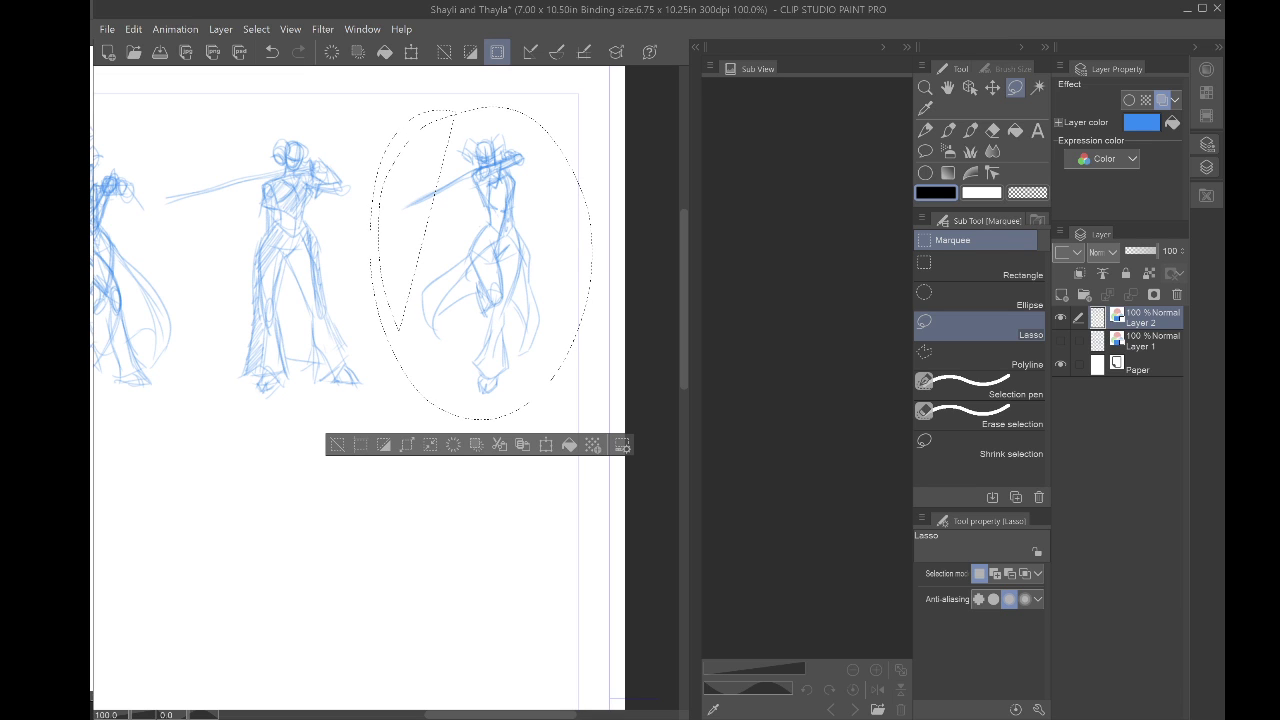
mouse_move(414, 157)
mouse_down()
mouse_move(420, 112)
mouse_move(468, 208)
mouse_move(394, 163)
mouse_up()
drag(403, 242, 424, 218)
key(ctrl+c)
key(ctrl+v)
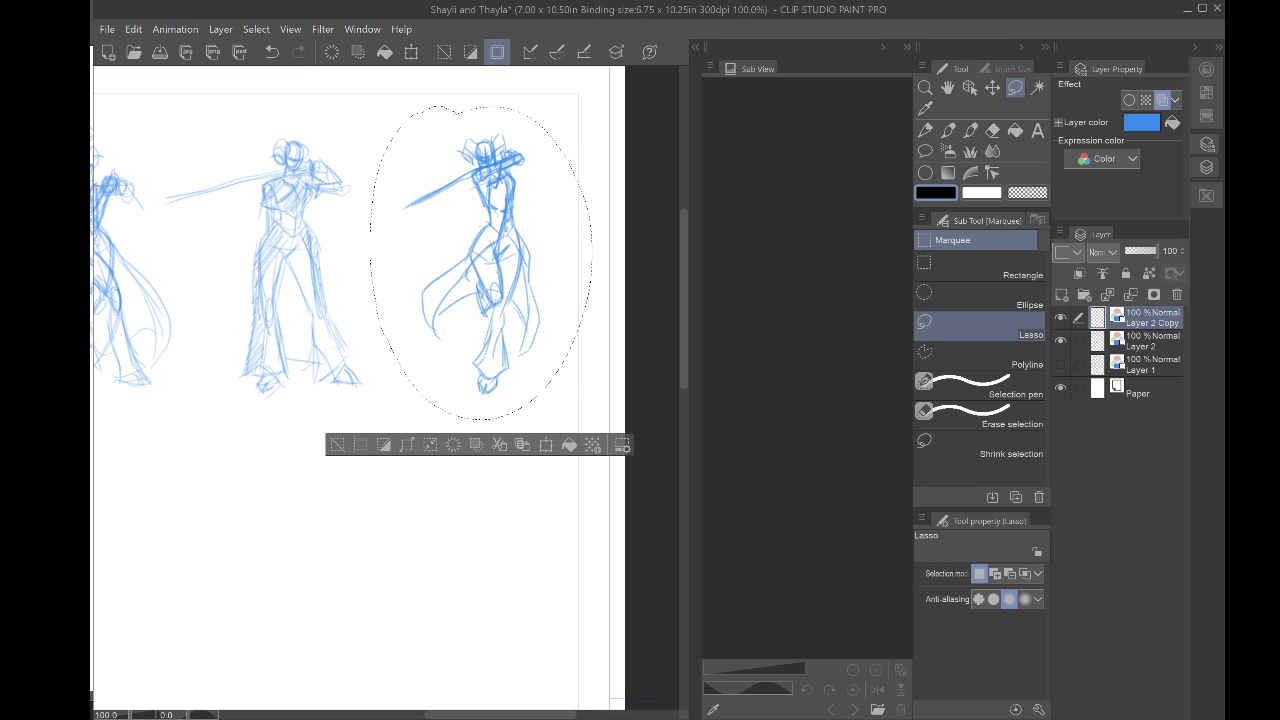
click(1060, 341)
Step: Enlarge the copied figure to 337%, centre it on the page, and clear the selection
key(ctrl+minus)
key(ctrl+minus)
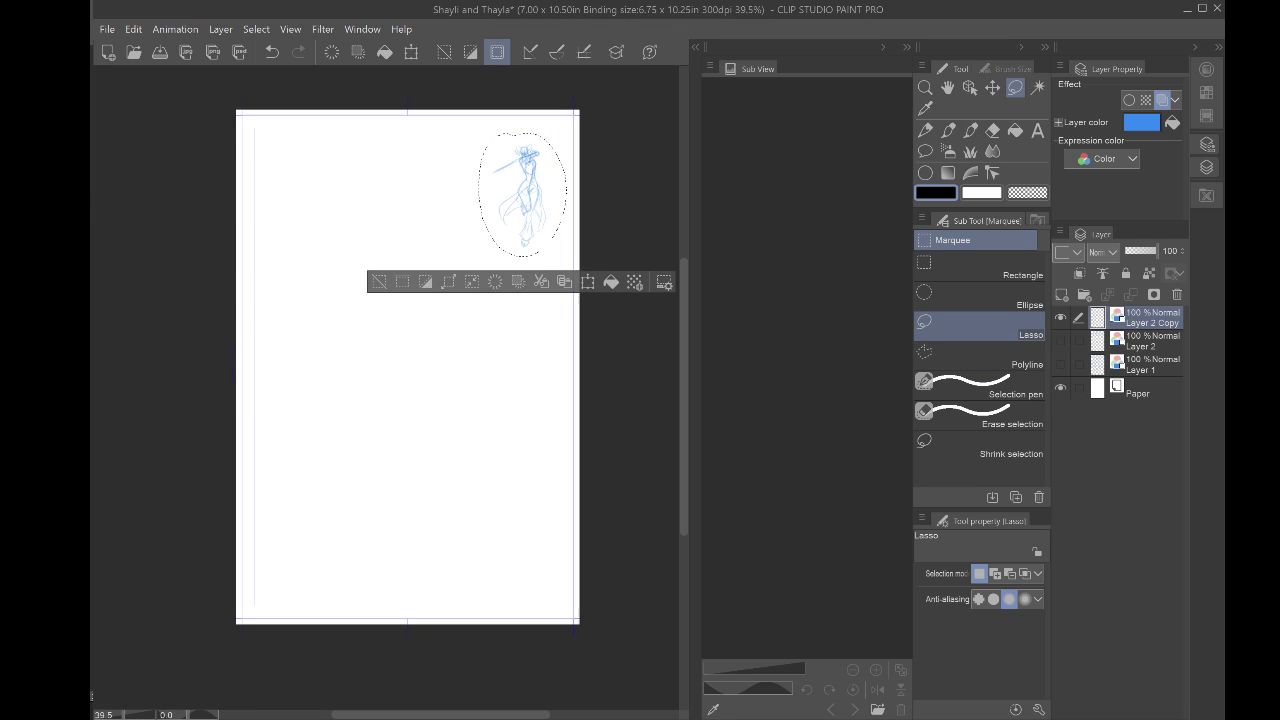
key(ctrl+t)
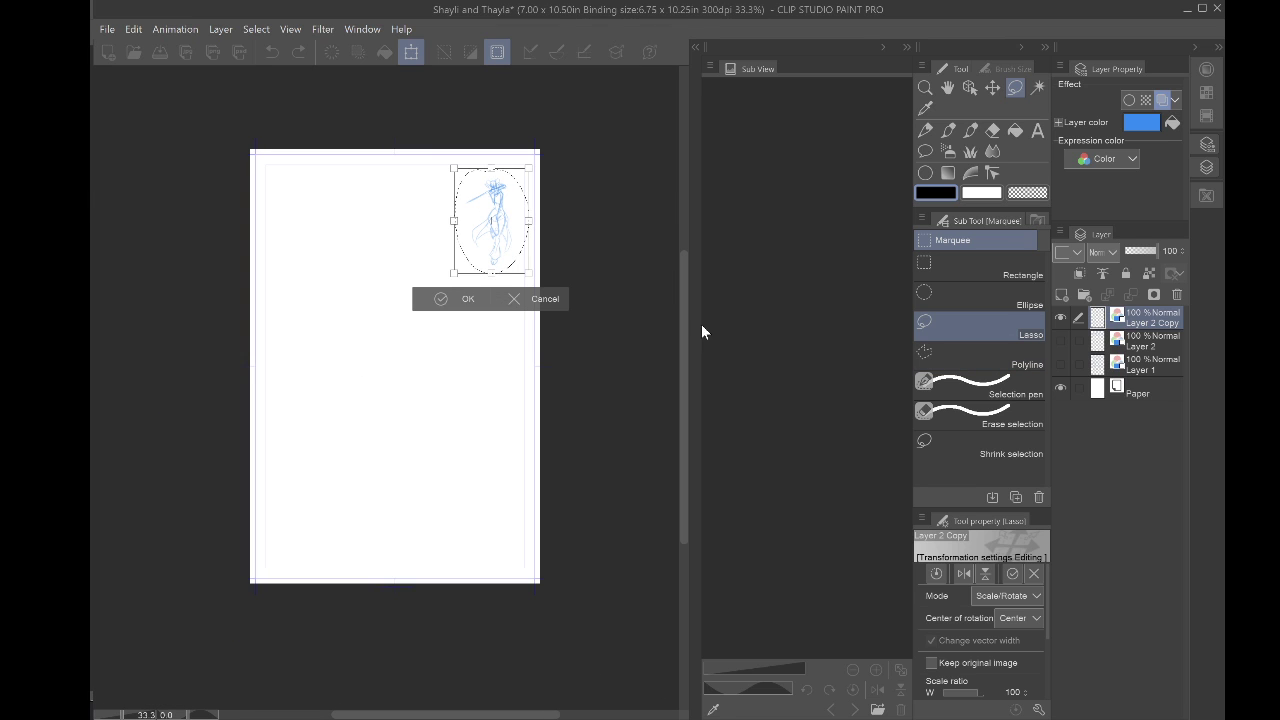
drag(451, 270, 94, 494)
drag(333, 376, 341, 357)
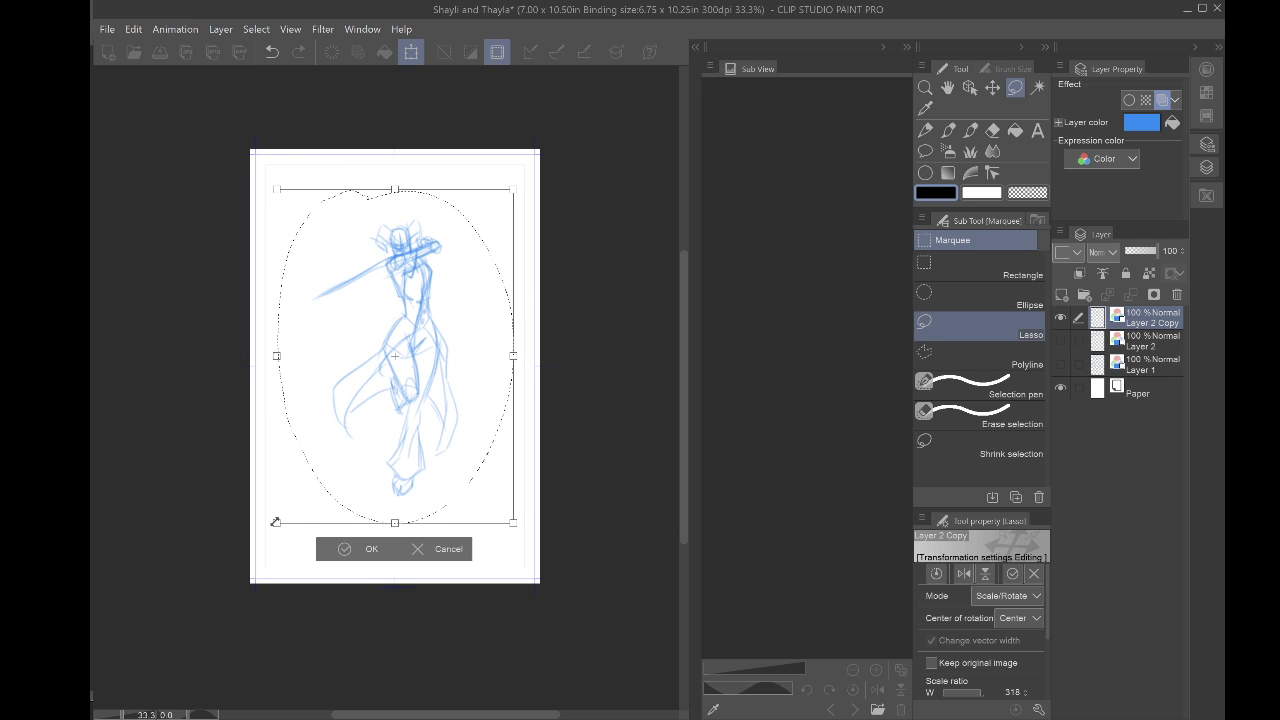
mouse_move(276, 522)
mouse_down()
mouse_move(250, 540)
mouse_move(271, 536)
mouse_up()
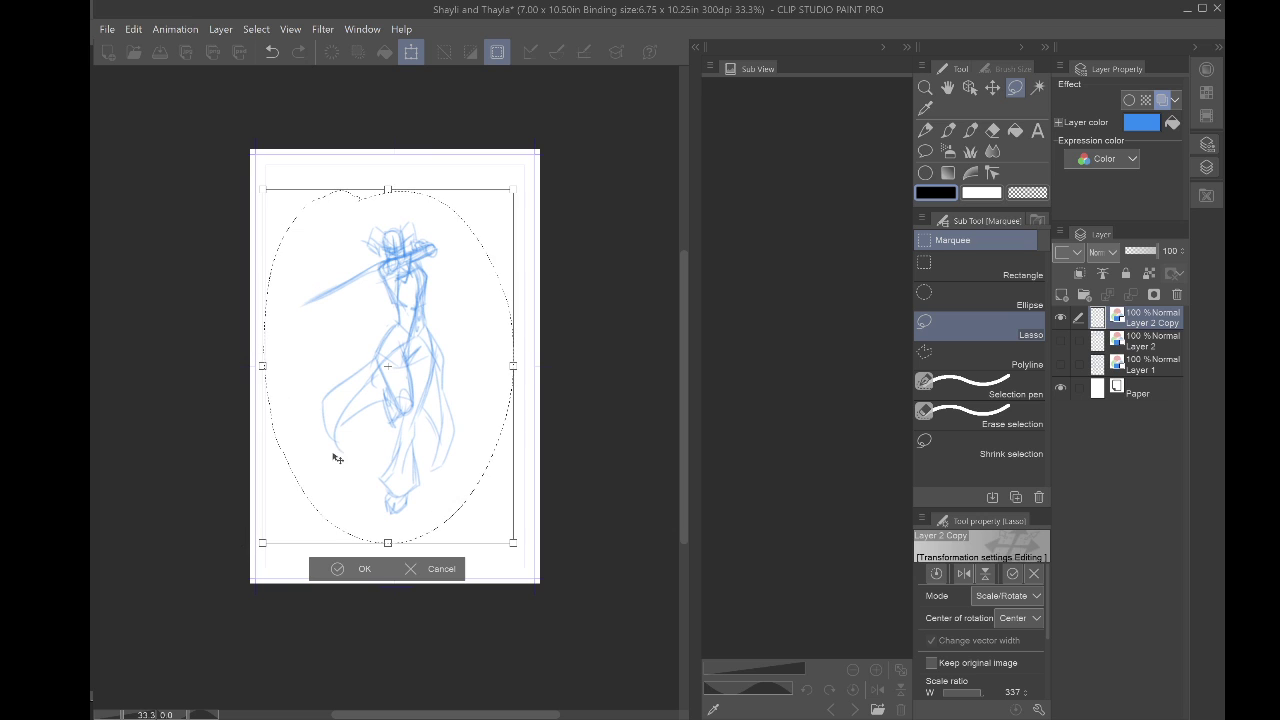
drag(346, 451, 335, 451)
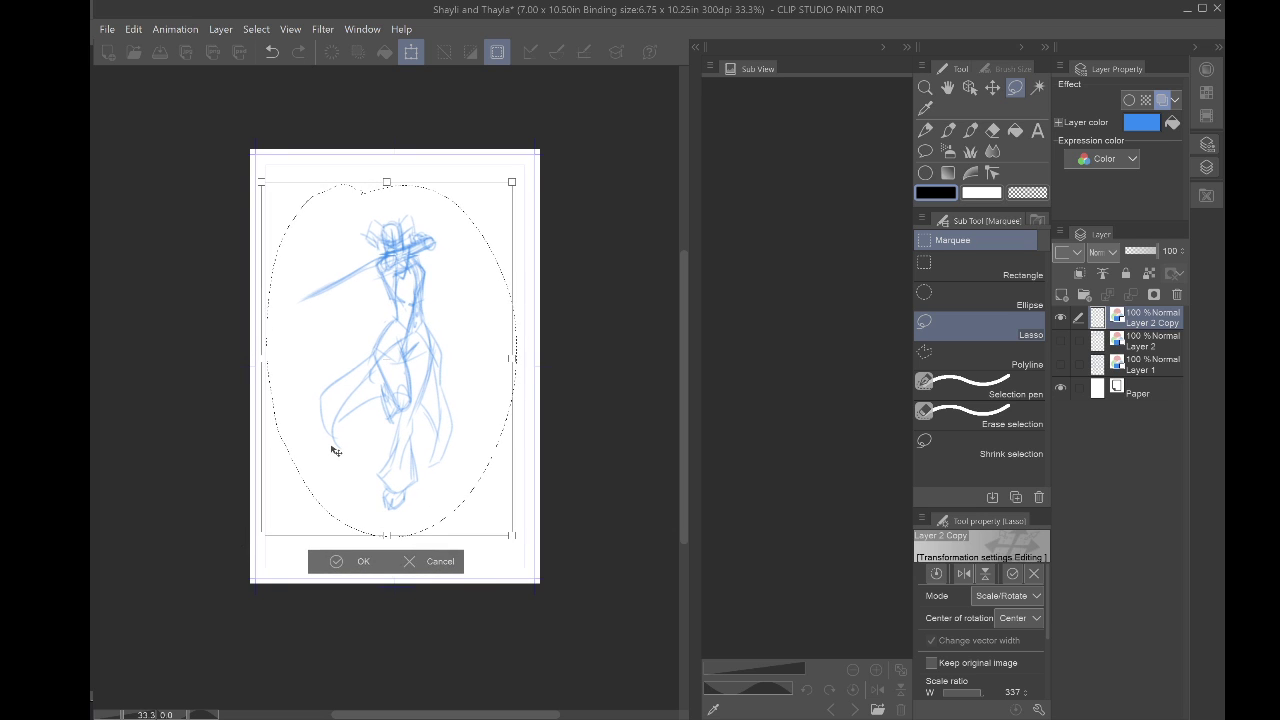
key(Return)
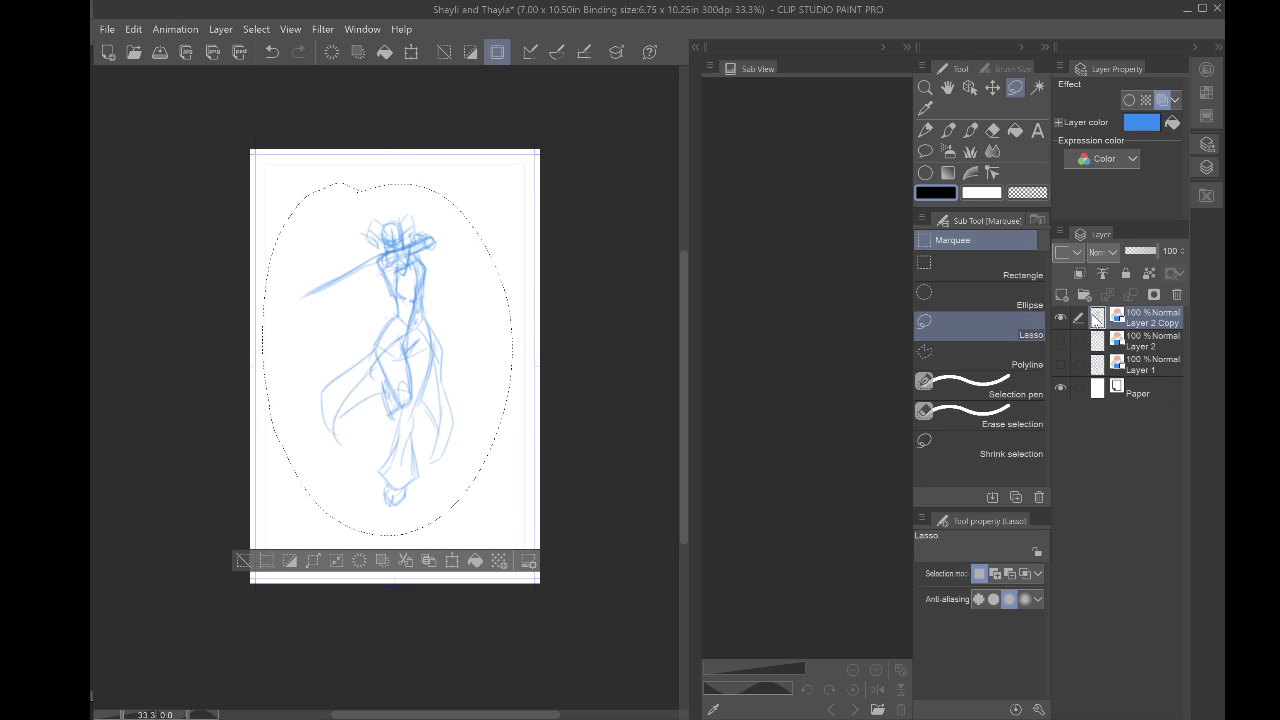
key(ctrl+d)
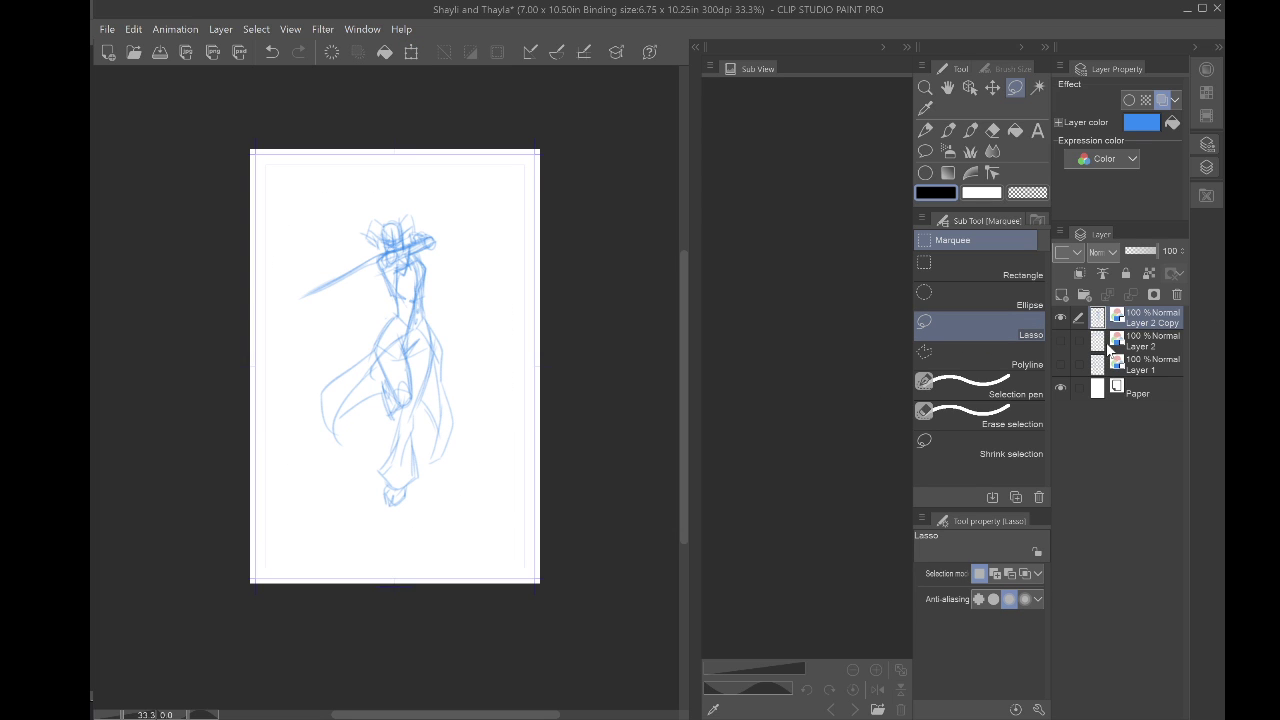
Step: Duplicate the enlarged figure's layer and hide Layer 2 Copy beneath the duplicate
key(ctrl+c)
key(ctrl+v)
click(1062, 341)
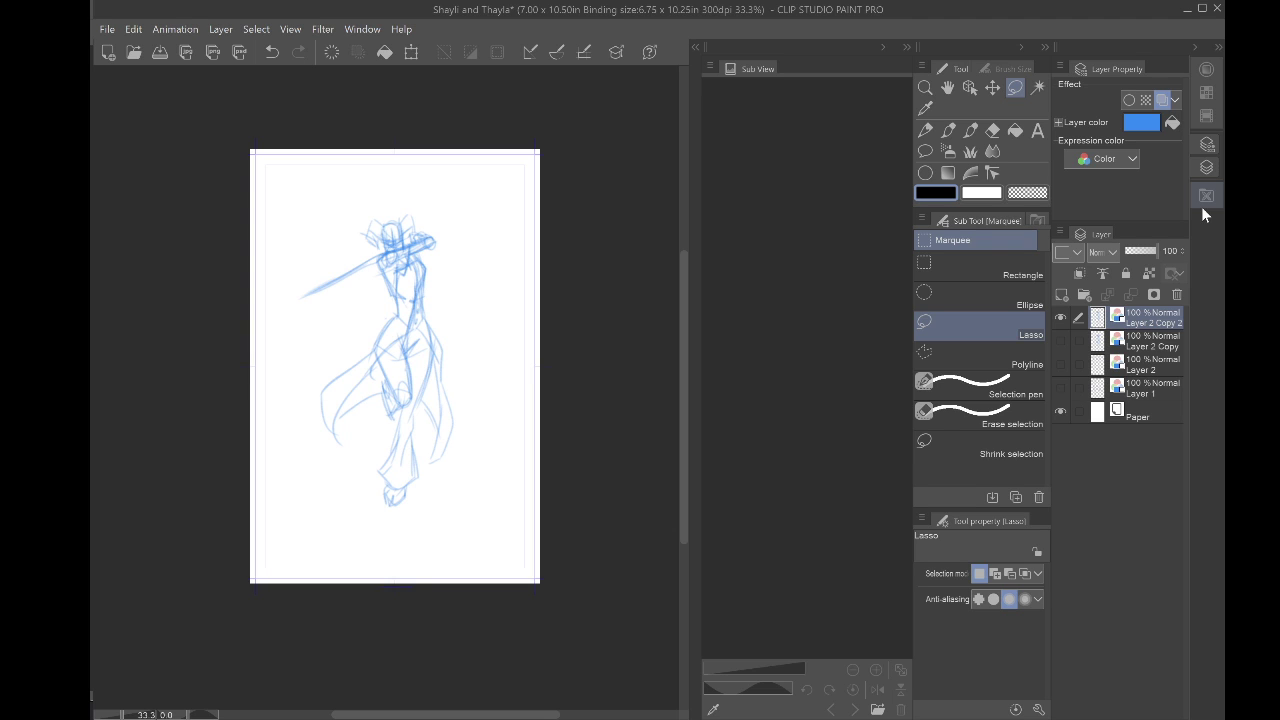
Step: Lower the opacity of Layer 2 Copy 2 to 44% and add a new layer above it with the blue layer color effect
key(p)
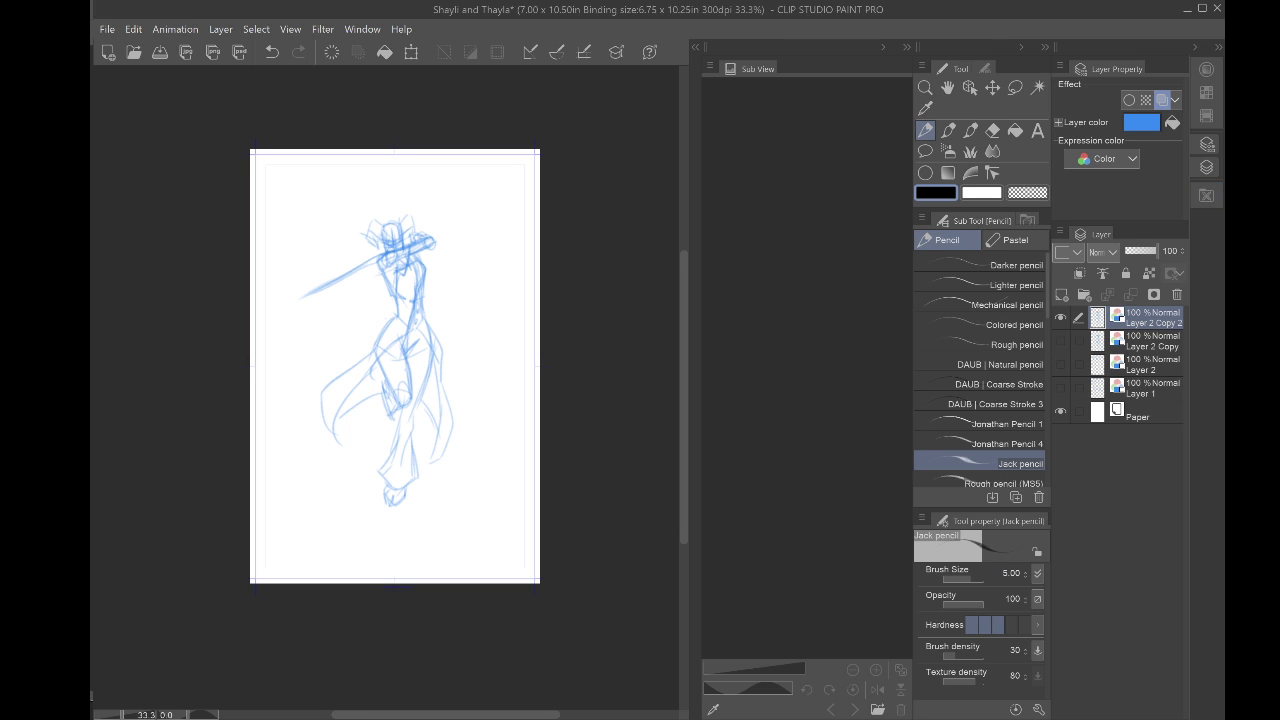
scroll(358, 328, up, 1)
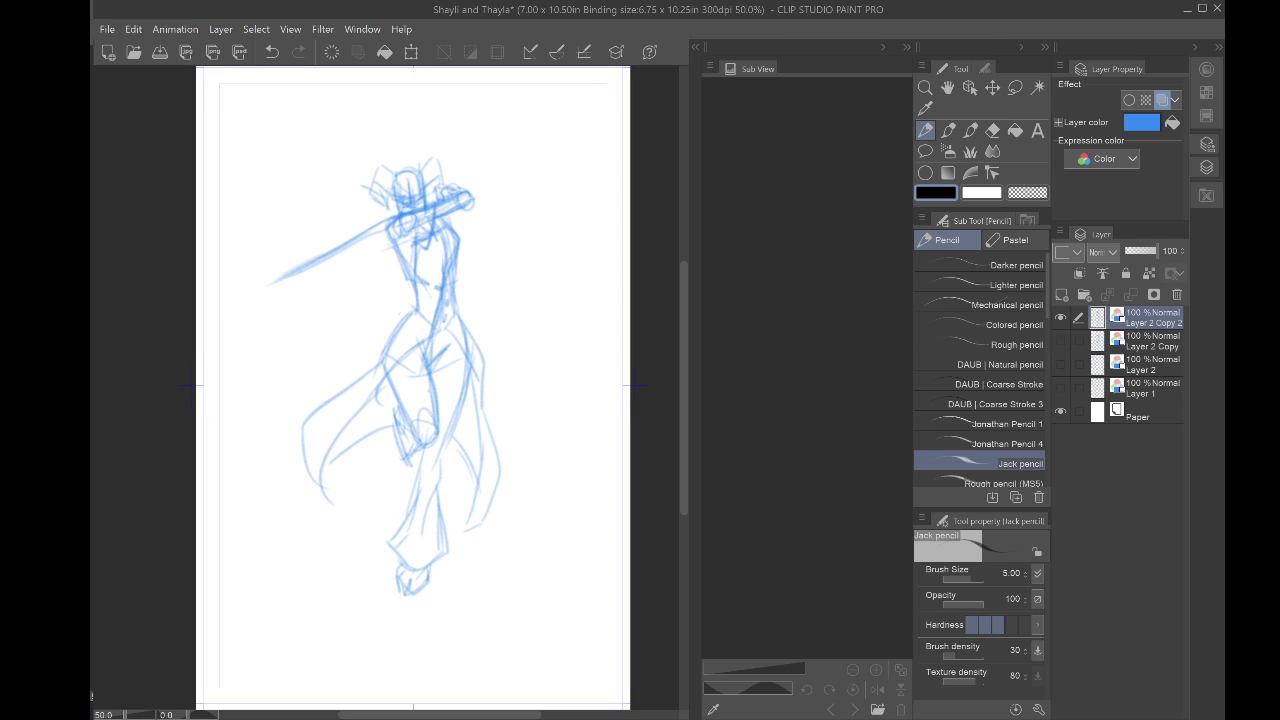
click(1137, 251)
drag(1136, 251, 1129, 249)
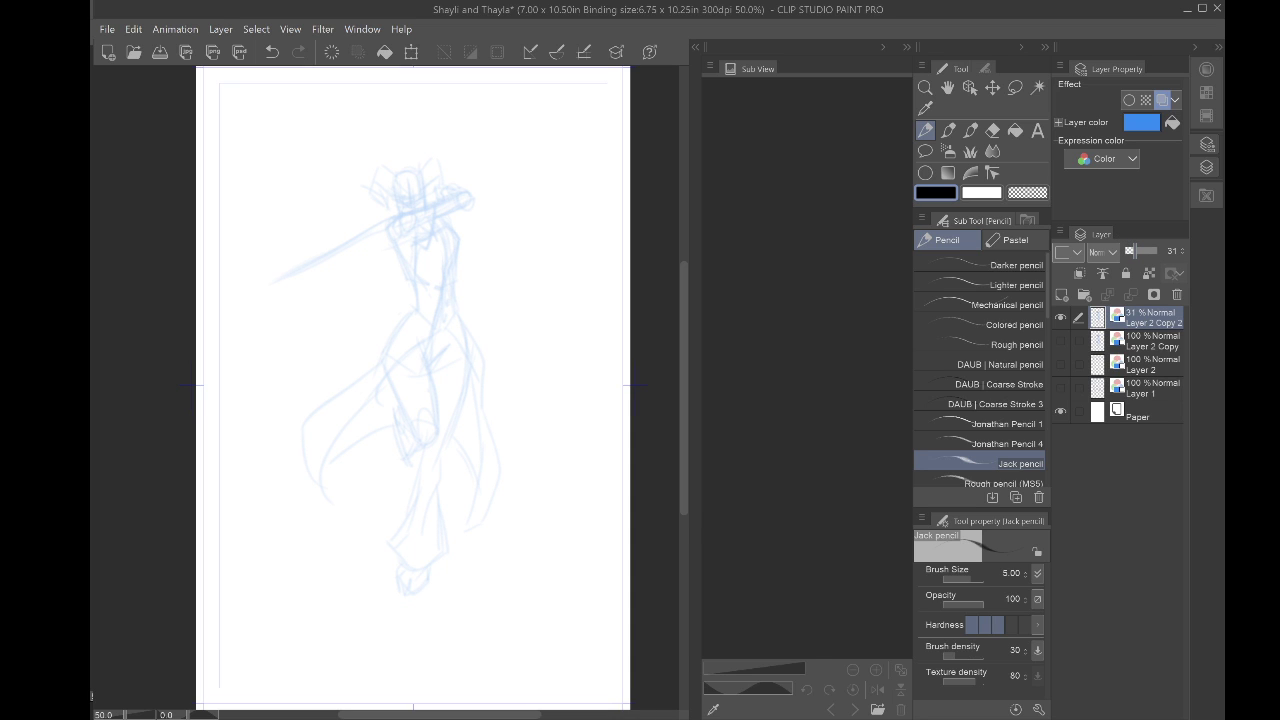
drag(1131, 251, 1140, 251)
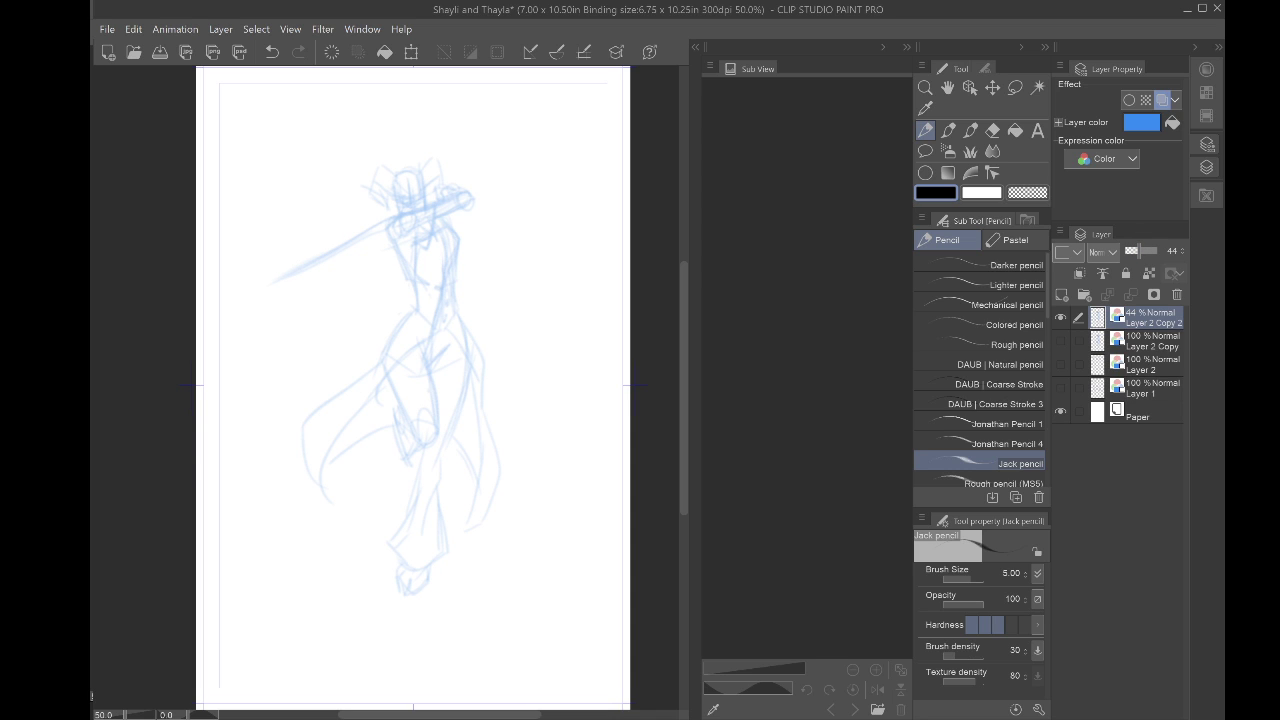
click(1062, 294)
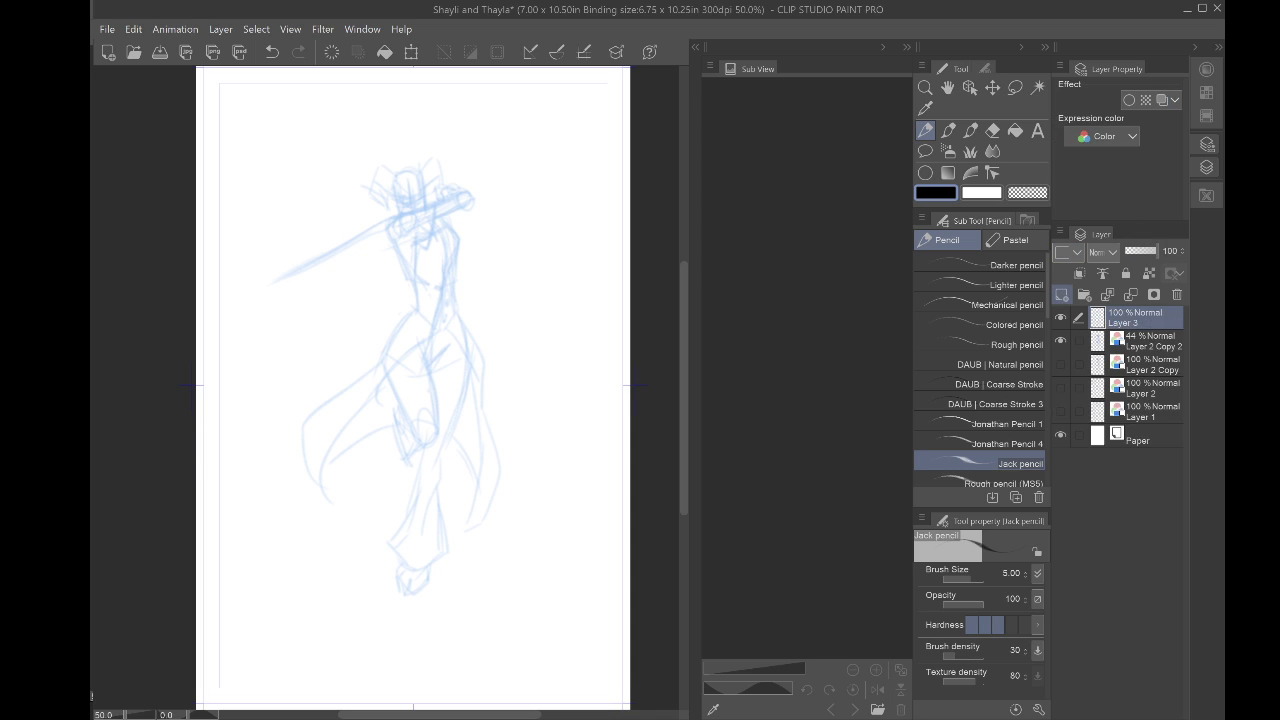
click(1162, 100)
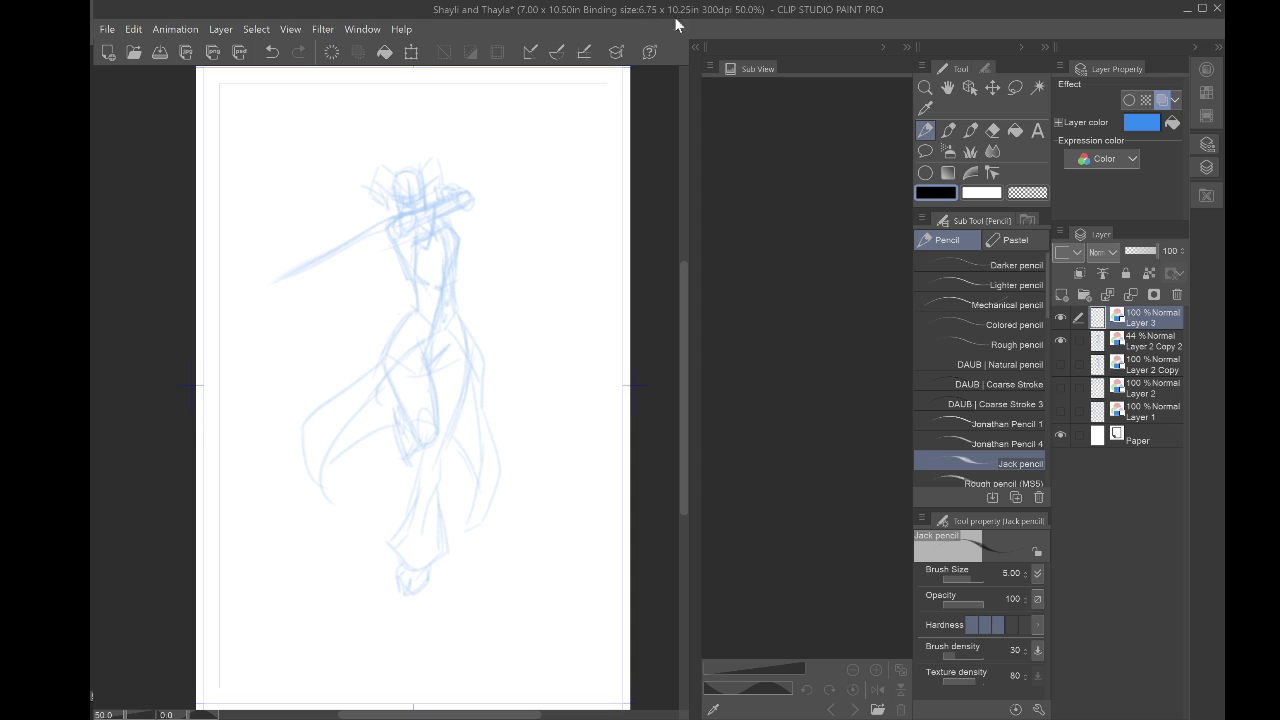
Step: Show only the four small pose sketches on Layer 2 over the paper and examine the third figure up close
click(1059, 385)
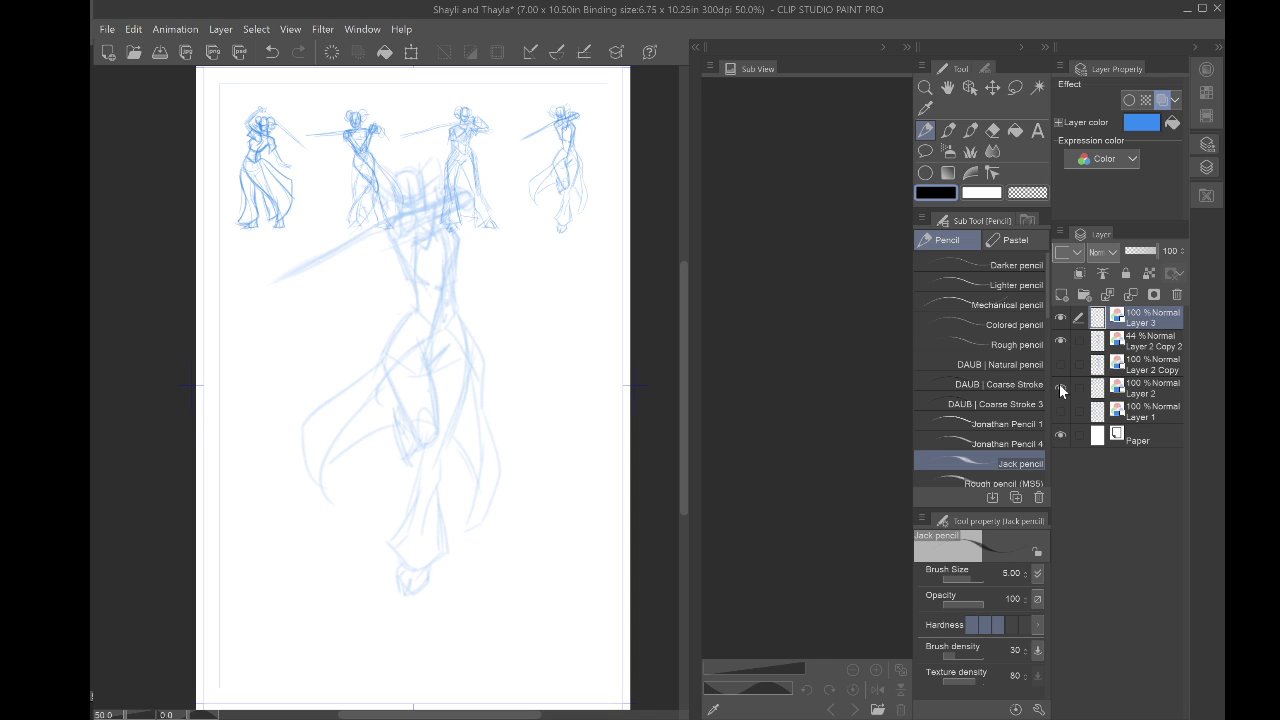
click(1058, 318)
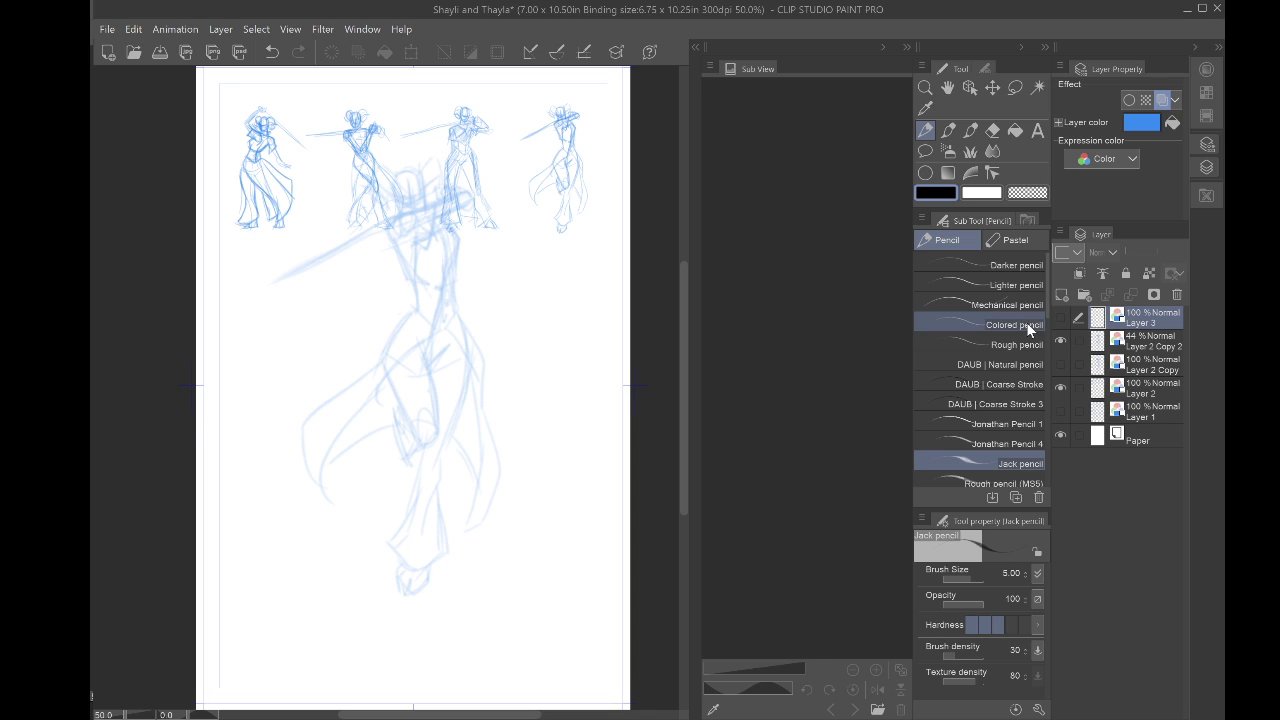
click(1059, 340)
scroll(428, 189, up, 4)
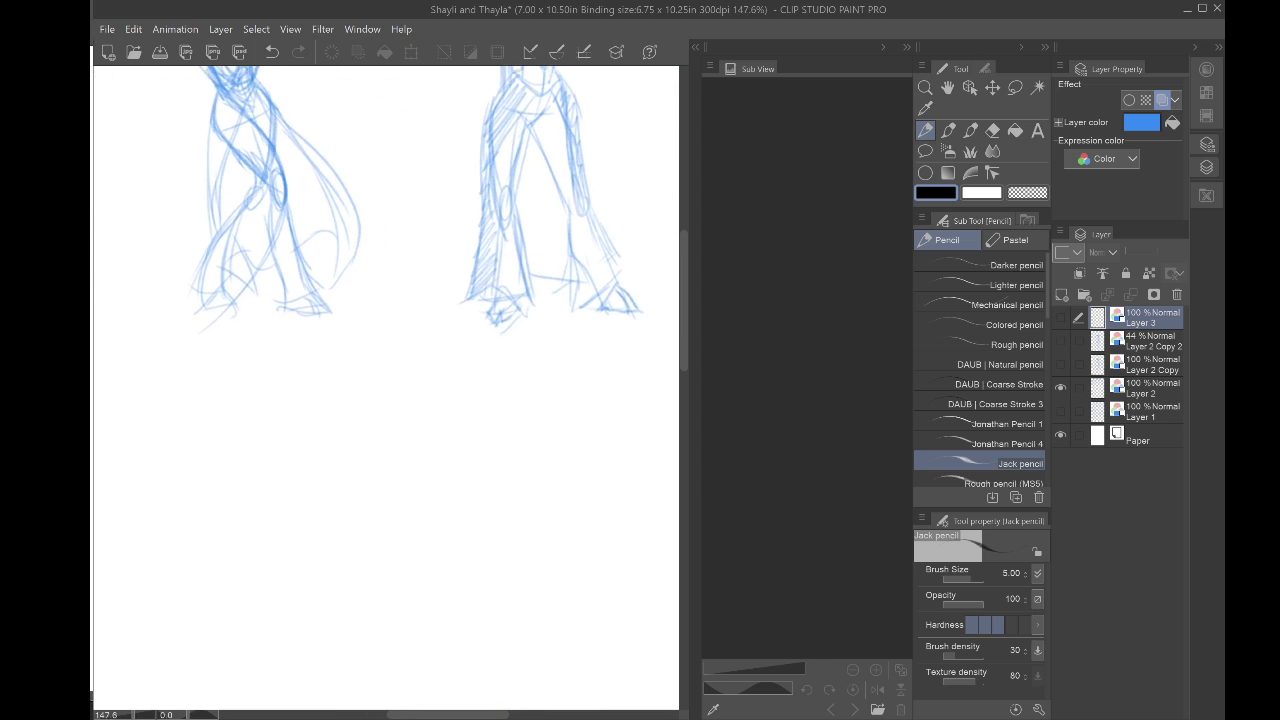
mouse_move(428, 189)
mouse_down()
mouse_move(288, 339)
mouse_move(270, 407)
mouse_move(242, 429)
mouse_up()
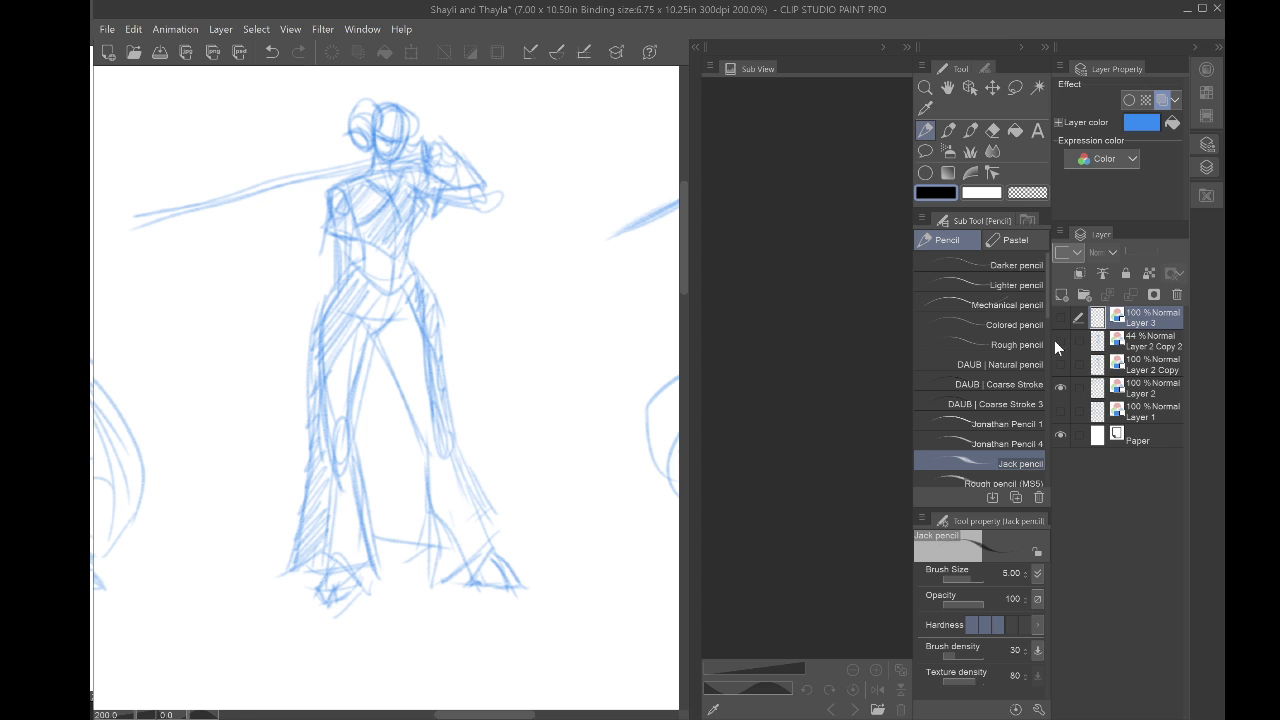
scroll(300, 361, down, 5)
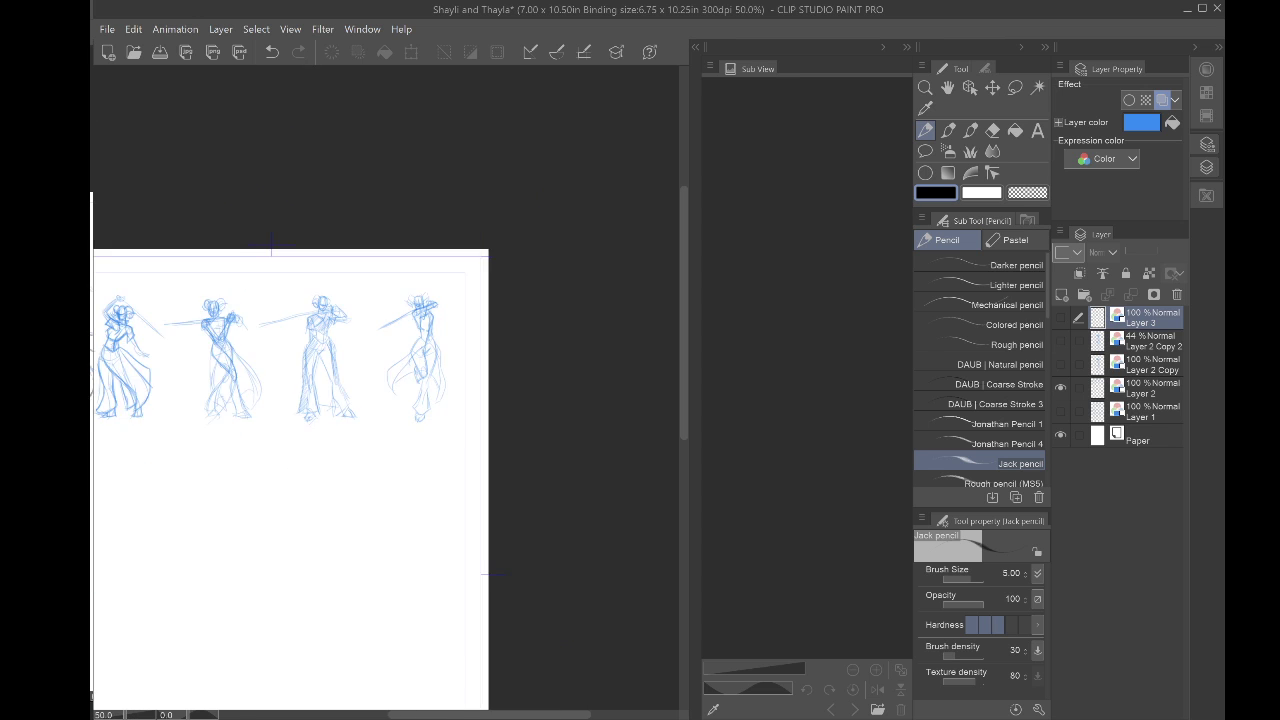
scroll(300, 361, up, 1)
key(ctrl+plus)
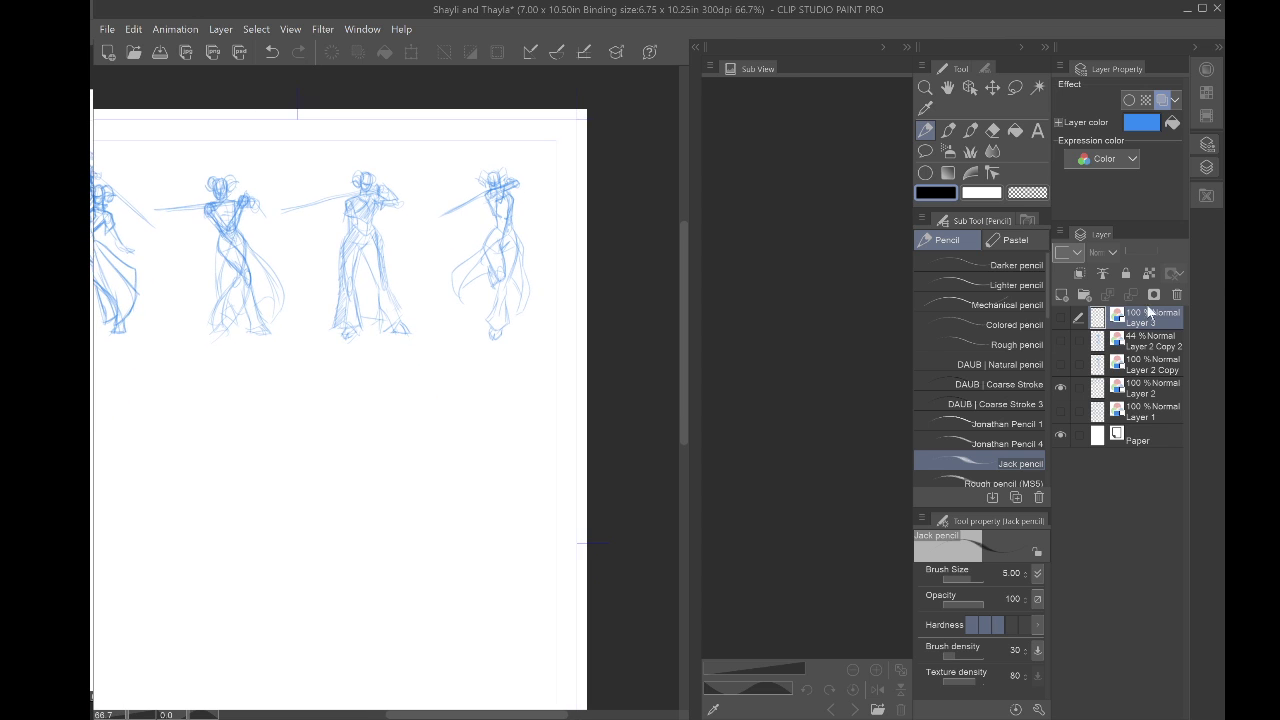
Step: Show Layer 2 Copy 2 and Layer 3 again and hide the small pose sketches on Layer 2
click(1060, 340)
click(1060, 318)
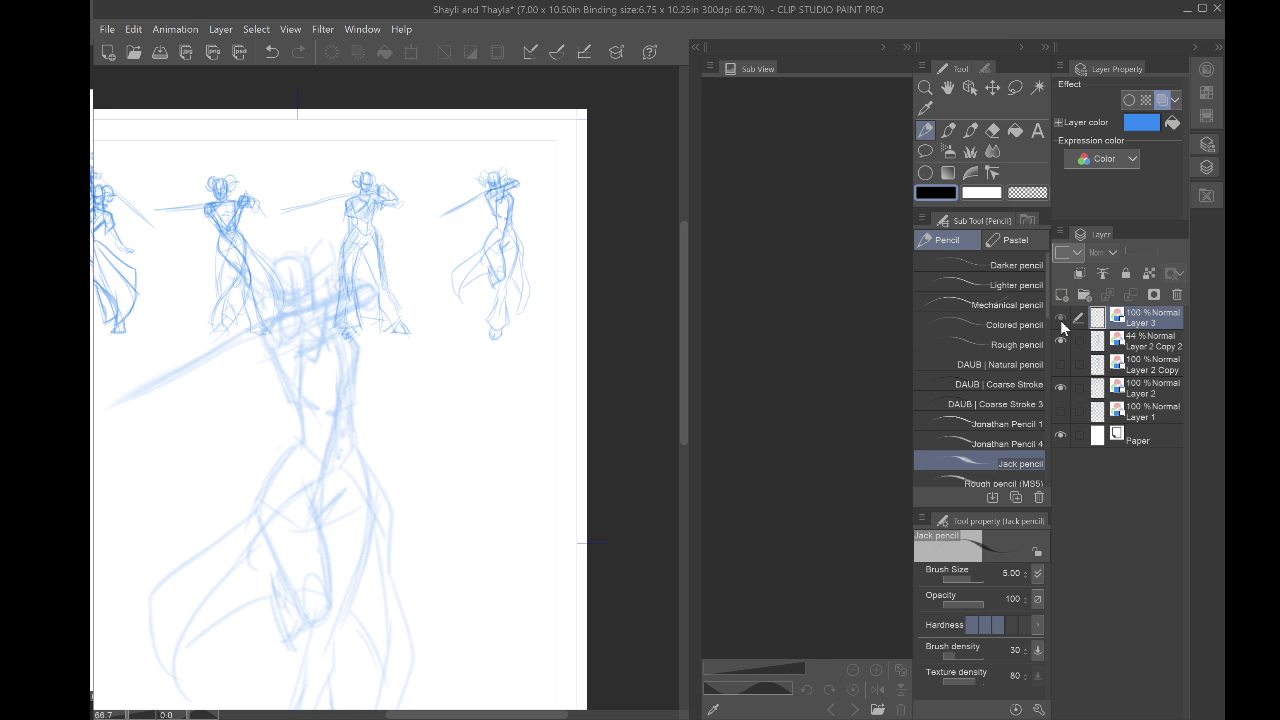
click(1060, 388)
scroll(390, 388, down, 3)
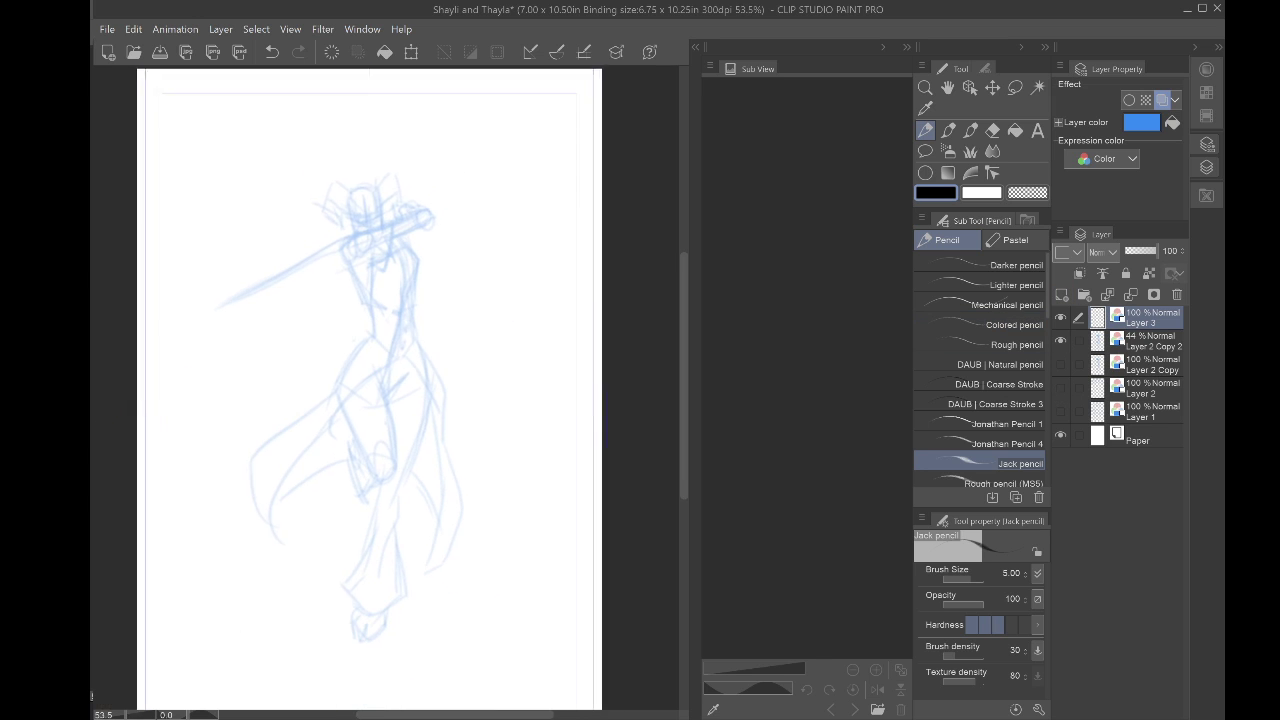
click(1060, 319)
click(1060, 319)
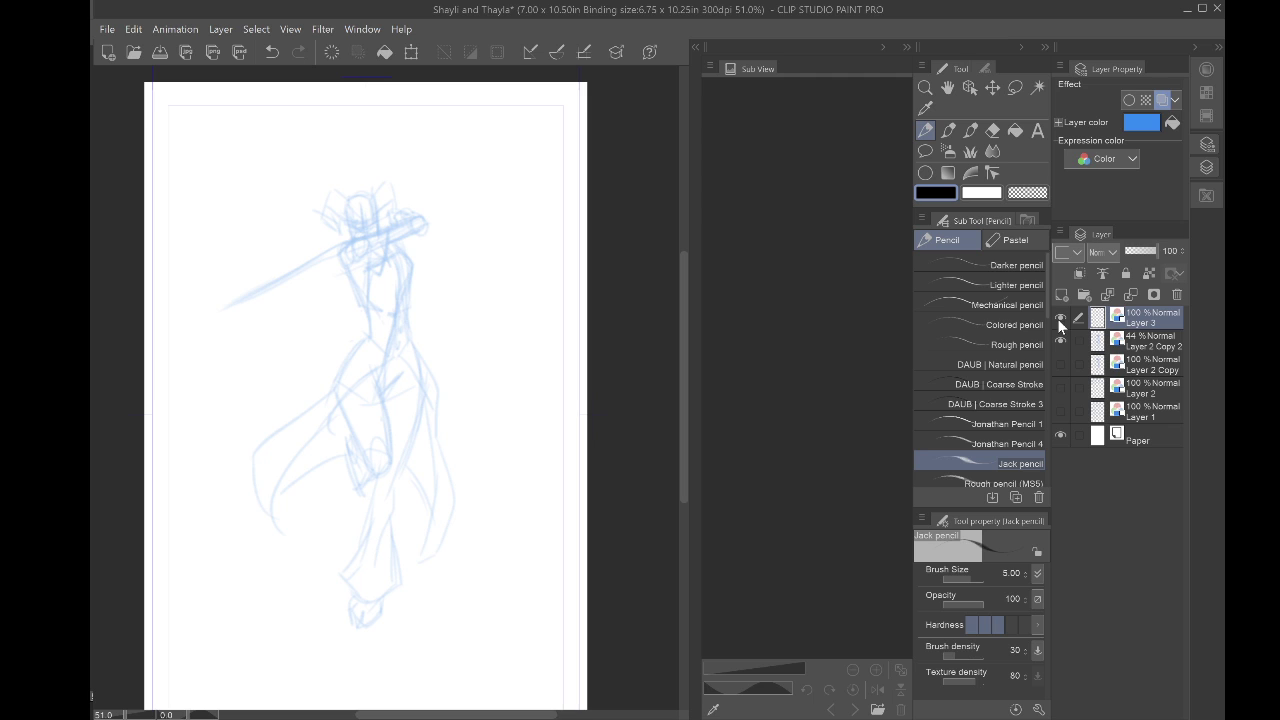
Step: Erase the head, raised arms and long sword of the faded figure on Layer 2 Copy 2 with the Hard eraser
drag(390, 388, 445, 343)
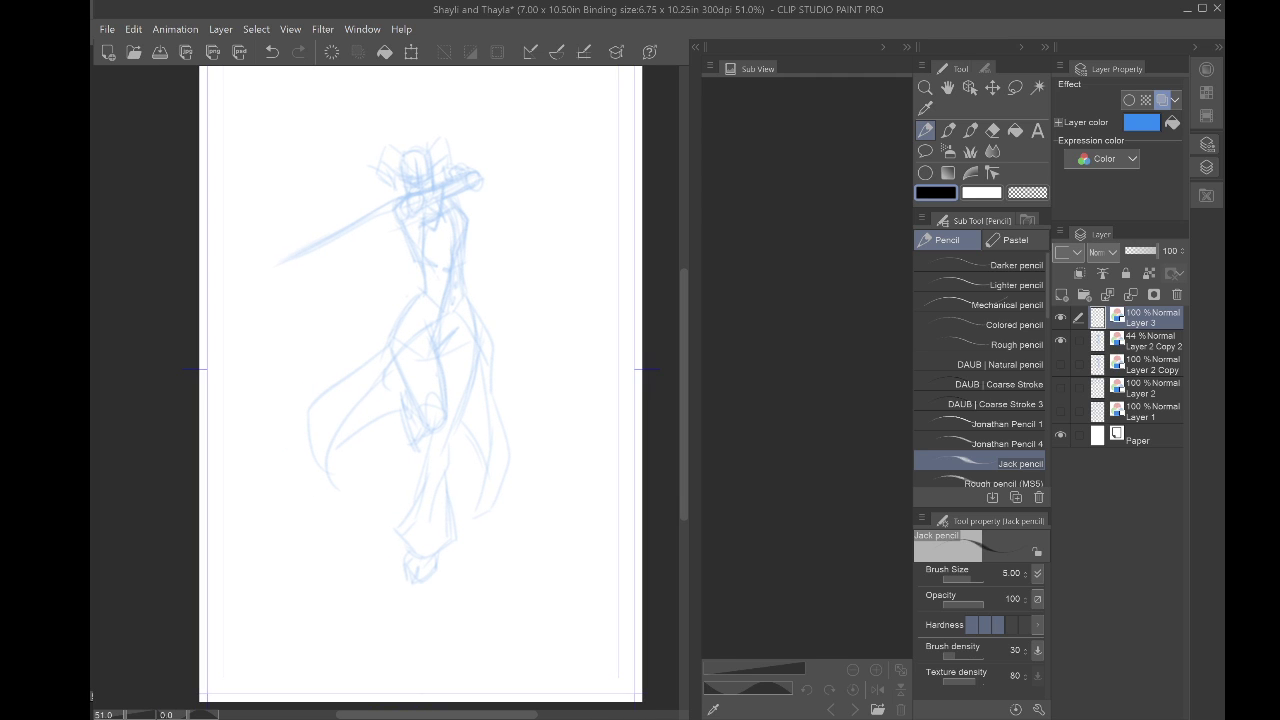
click(1152, 342)
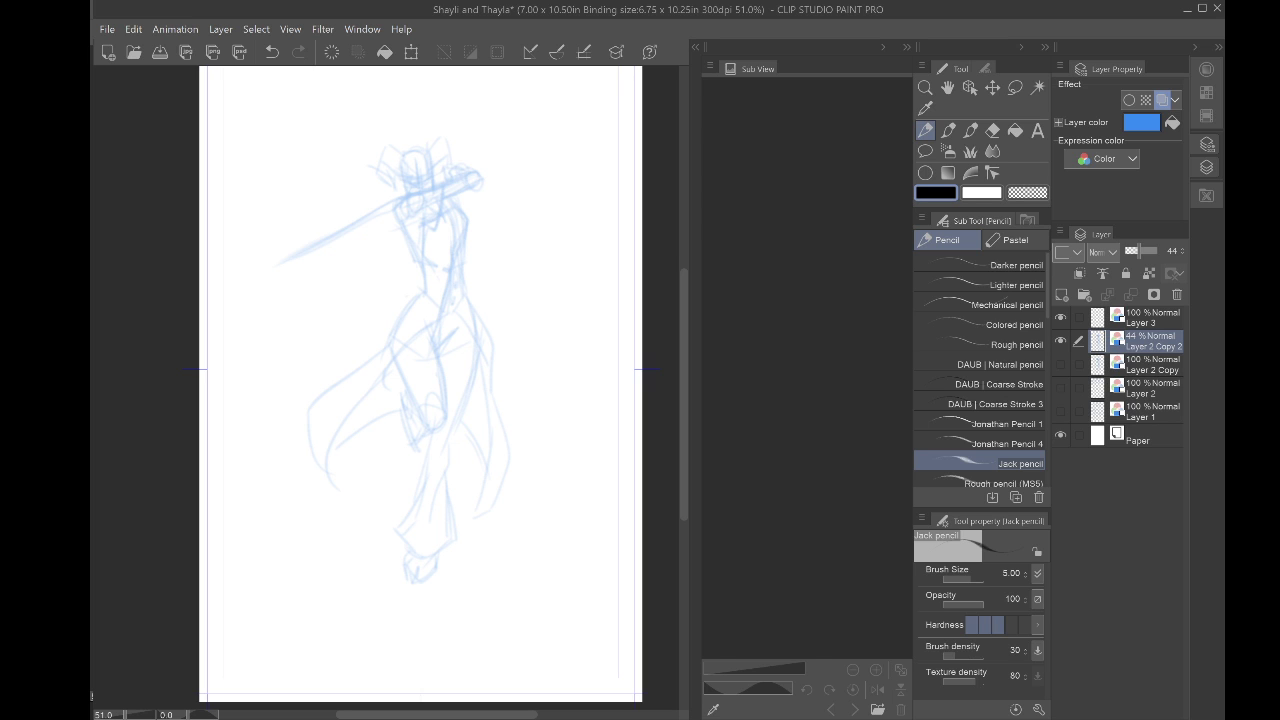
key(e)
scroll(390, 388, up, 2)
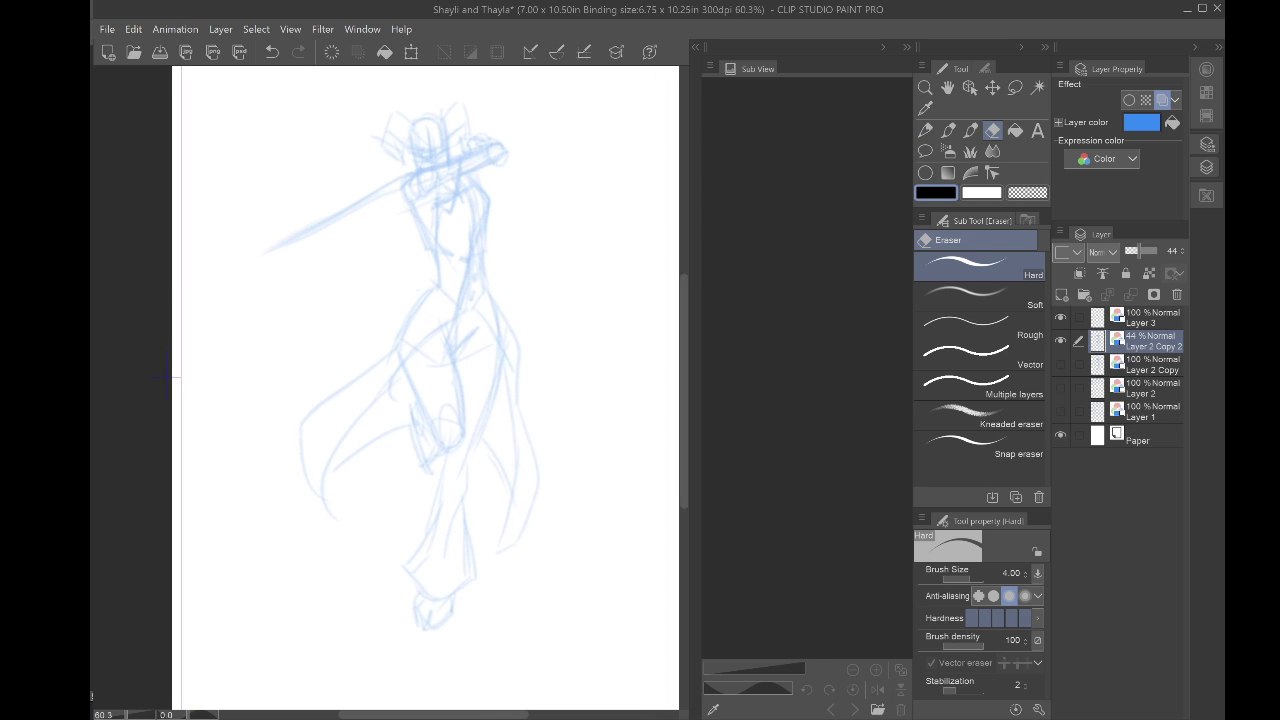
drag(390, 340, 390, 425)
mouse_move(500, 215)
mouse_down()
mouse_move(488, 246)
mouse_move(487, 215)
mouse_move(498, 233)
mouse_move(485, 237)
mouse_move(474, 207)
mouse_move(468, 232)
mouse_move(494, 234)
mouse_move(448, 223)
mouse_move(450, 242)
mouse_move(365, 267)
mouse_move(375, 272)
mouse_move(365, 258)
mouse_move(250, 322)
mouse_move(312, 297)
mouse_up()
mouse_move(377, 261)
mouse_down()
mouse_move(391, 229)
mouse_move(393, 248)
mouse_move(396, 234)
mouse_move(458, 231)
mouse_move(419, 242)
mouse_move(463, 227)
mouse_move(441, 228)
mouse_move(443, 190)
mouse_up()
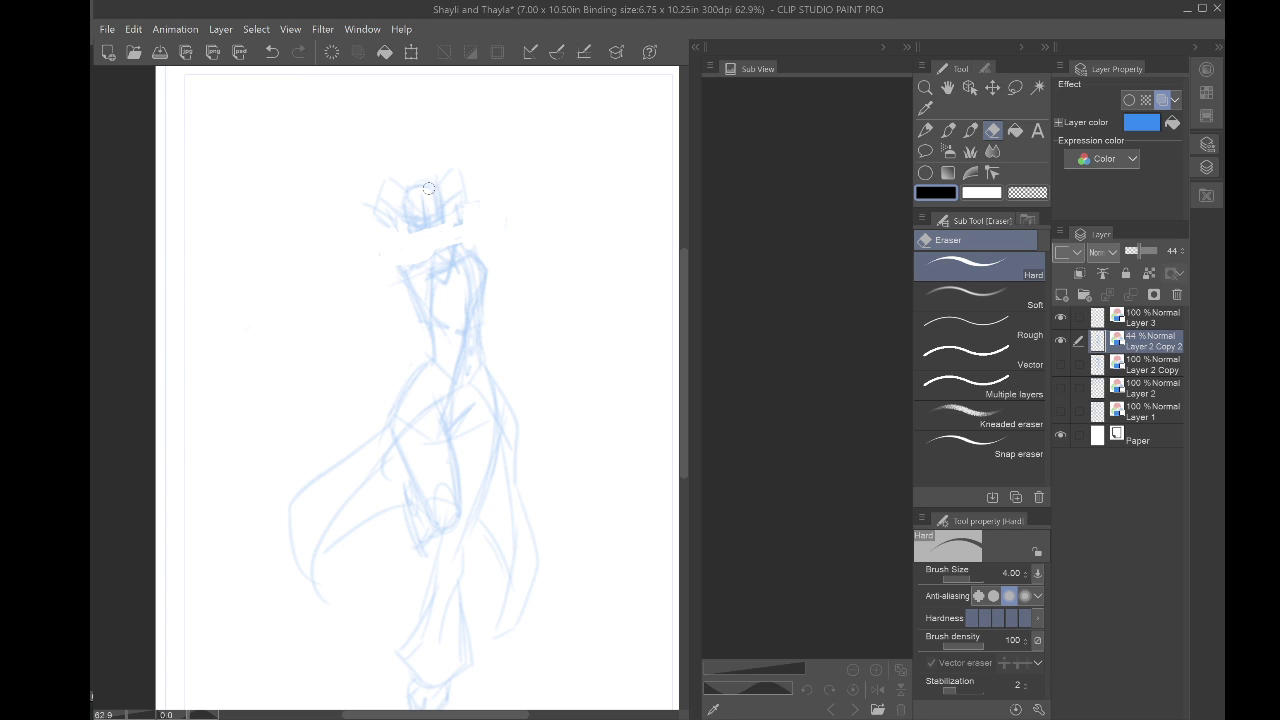
mouse_move(442, 190)
mouse_down()
mouse_move(413, 235)
mouse_move(401, 195)
mouse_move(377, 231)
mouse_move(388, 175)
mouse_move(403, 210)
mouse_move(456, 215)
mouse_move(475, 191)
mouse_move(455, 229)
mouse_move(362, 261)
mouse_up()
click(925, 151)
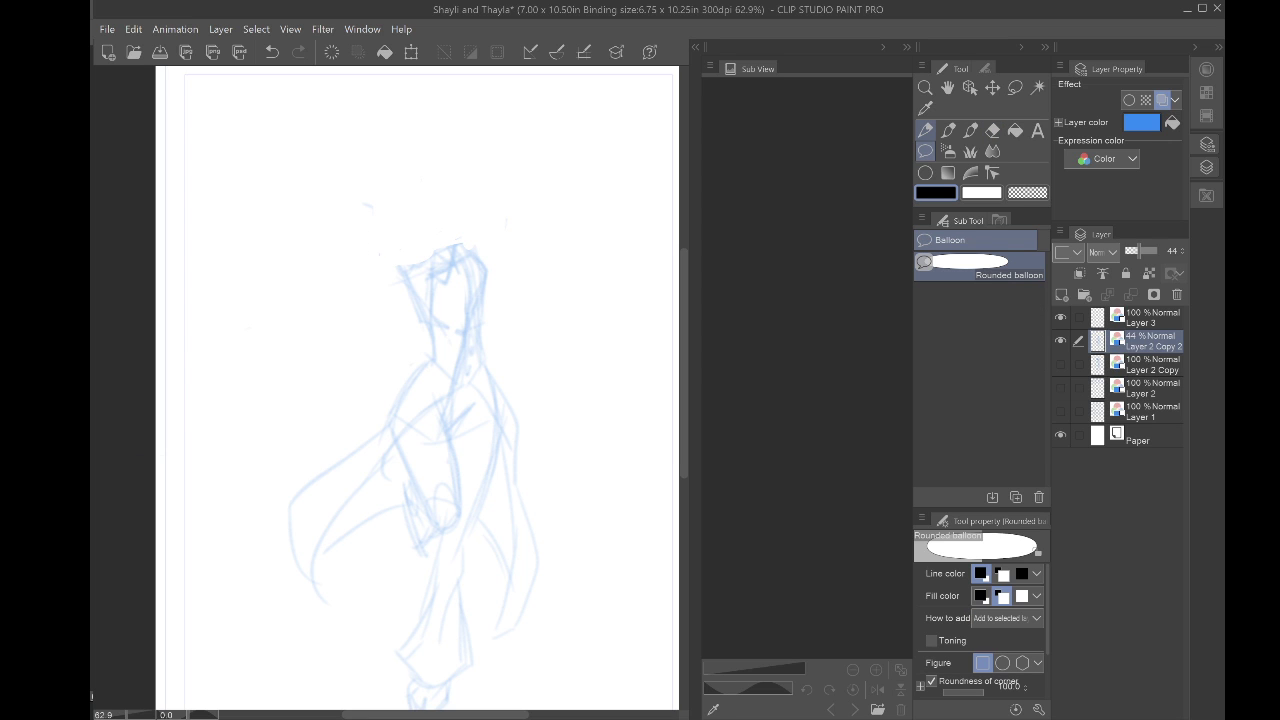
key(ctrl+minus)
drag(400, 400, 429, 338)
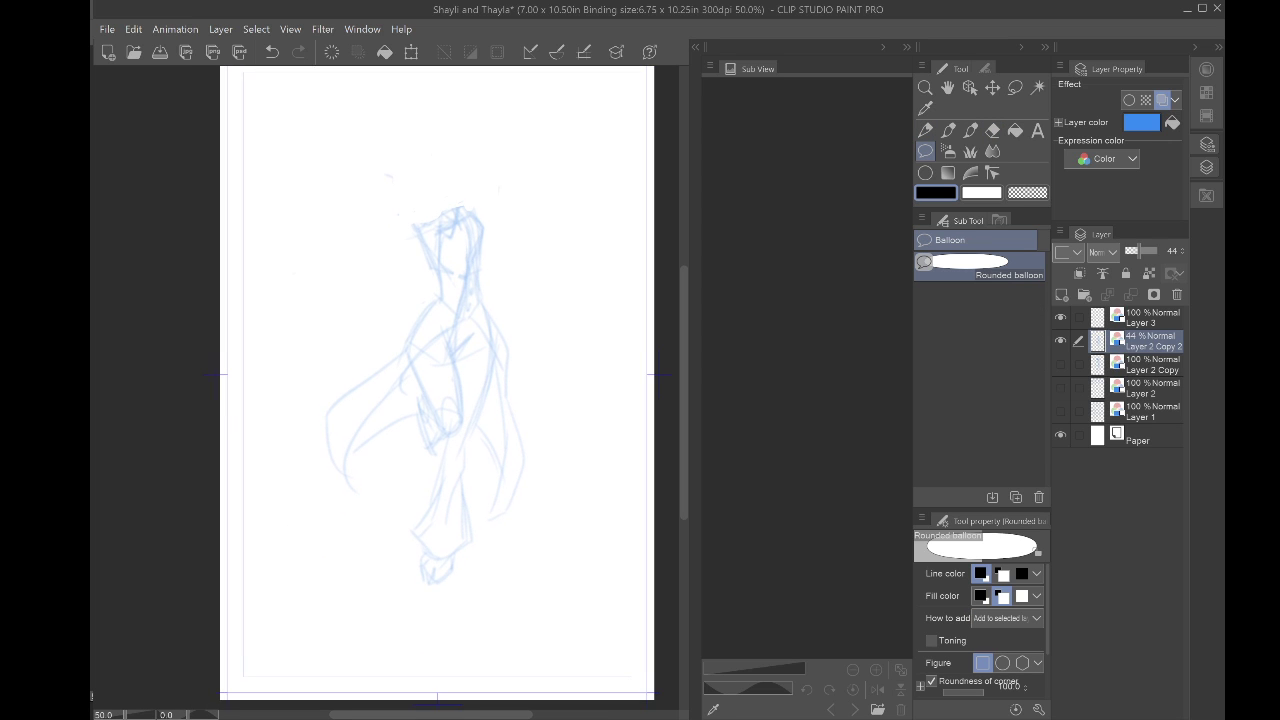
Step: Raise Layer 2 Copy 2 to 100% opacity and sketch a round shoulder joint and lowered sword arm with the Jack pencil
drag(1141, 251, 1170, 250)
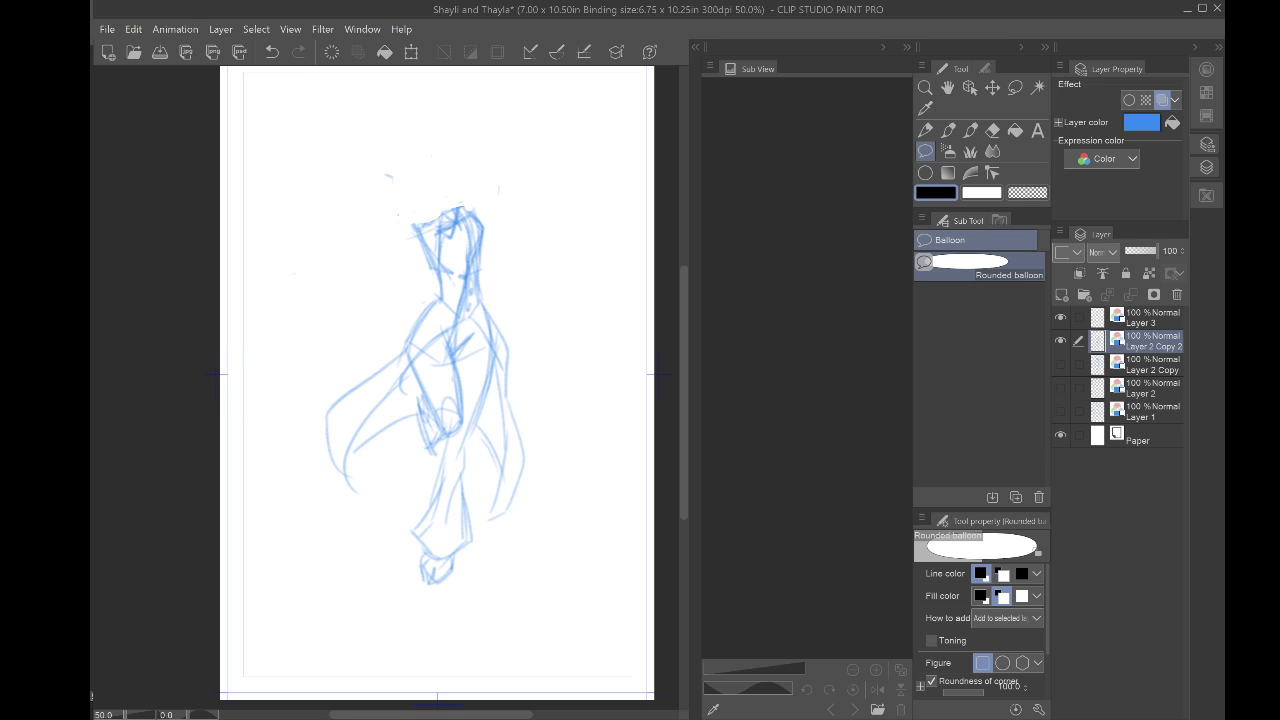
scroll(359, 300, up, 2)
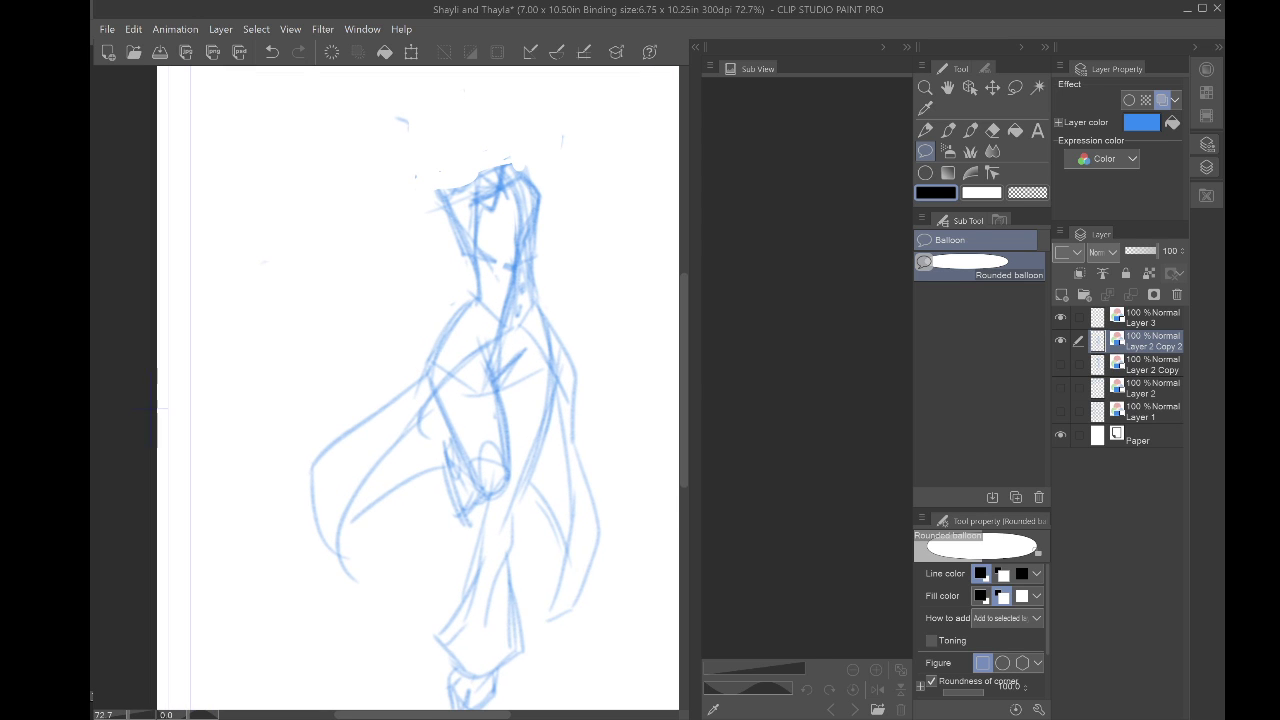
drag(492, 167, 500, 183)
key(p)
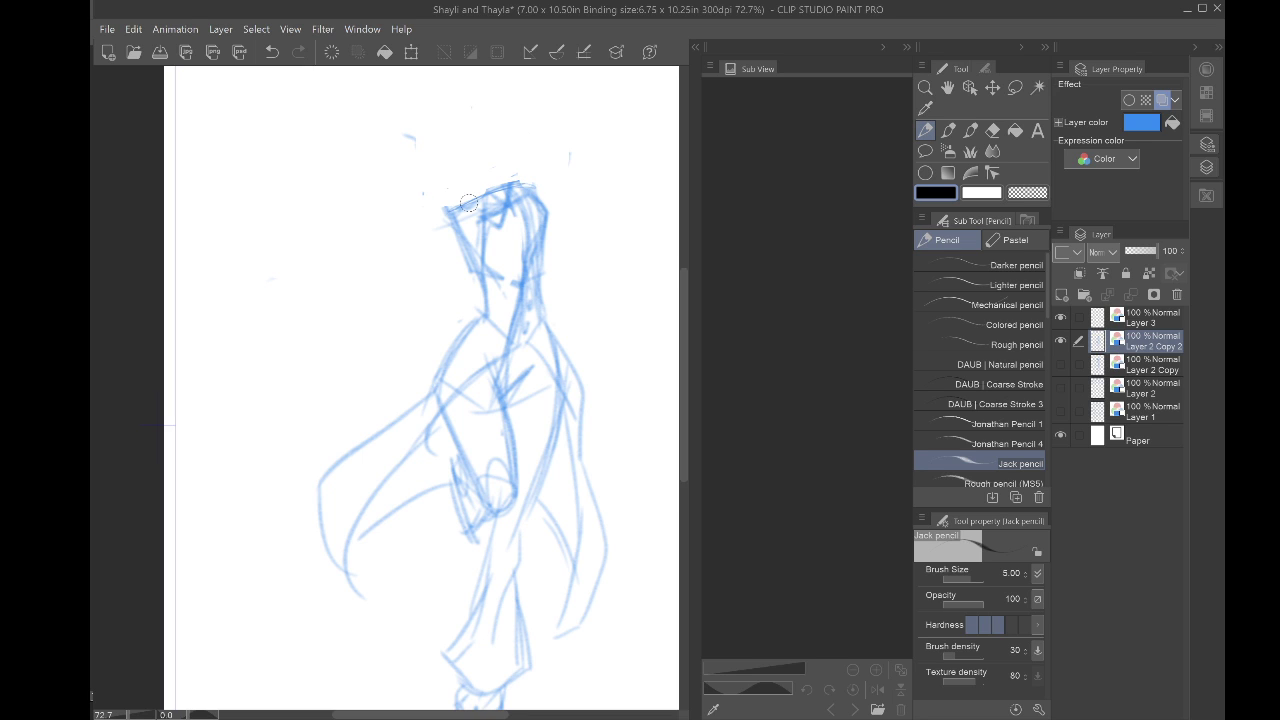
mouse_move(445, 208)
mouse_down()
mouse_move(432, 255)
mouse_move(360, 295)
mouse_move(303, 402)
mouse_up()
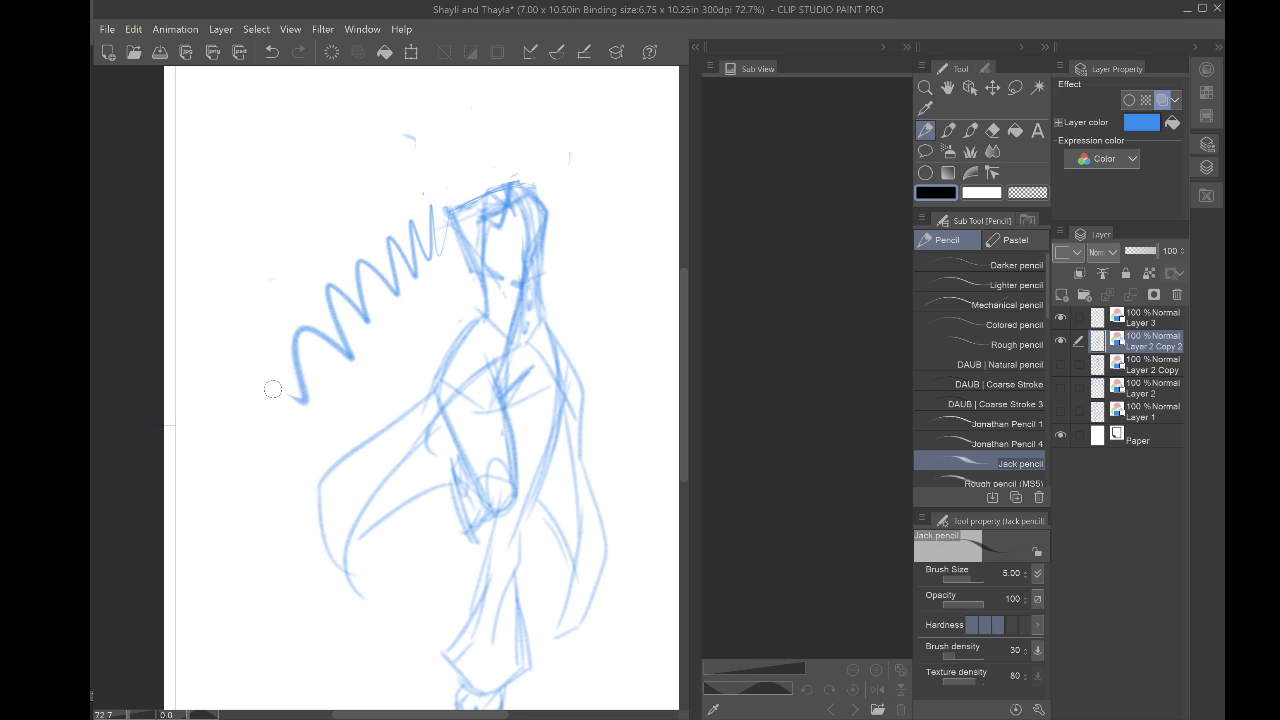
key(ctrl+z)
mouse_move(440, 218)
mouse_down()
mouse_move(462, 242)
mouse_move(438, 233)
mouse_move(449, 196)
mouse_move(427, 235)
mouse_move(424, 290)
mouse_move(430, 246)
mouse_move(454, 254)
mouse_move(388, 377)
mouse_move(428, 329)
mouse_move(376, 403)
mouse_up()
scroll(375, 403, down, 4)
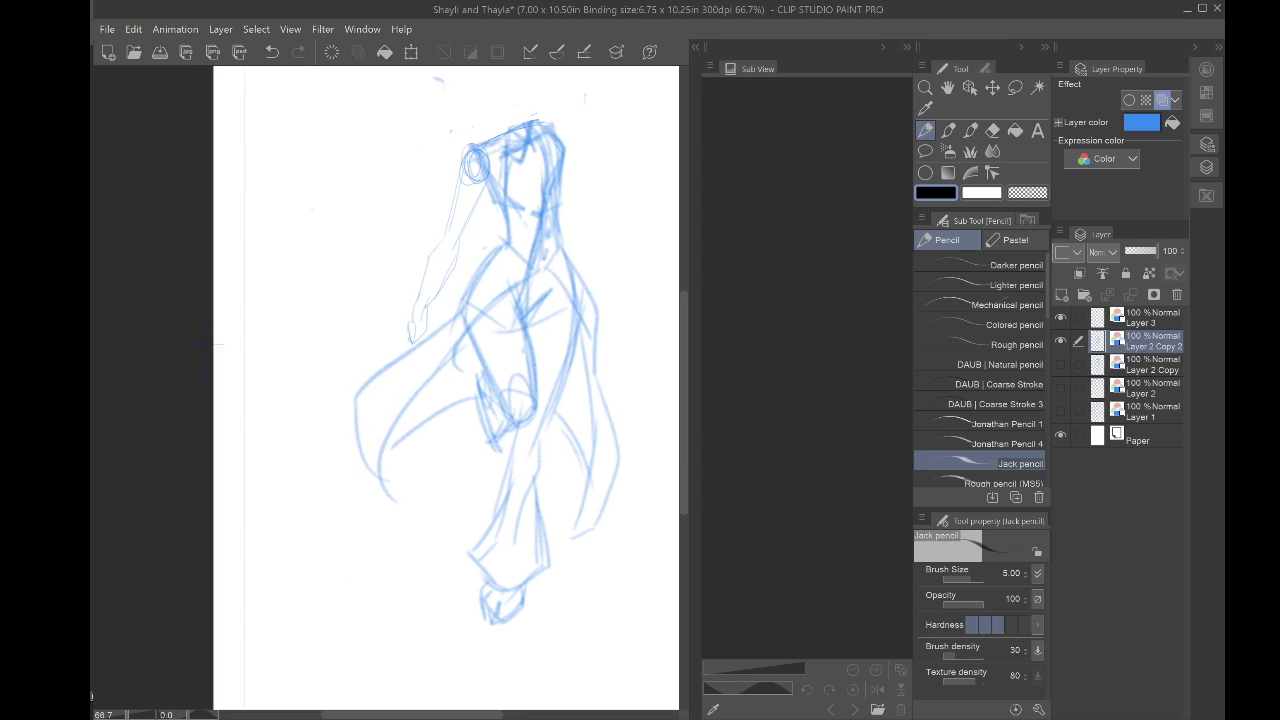
Step: Sketch a long sword extending diagonally down from the lowered hand to the page edge, and darken the arm's contours and hand
mouse_move(391, 331)
mouse_down()
mouse_move(396, 353)
mouse_move(396, 342)
mouse_move(272, 466)
mouse_up()
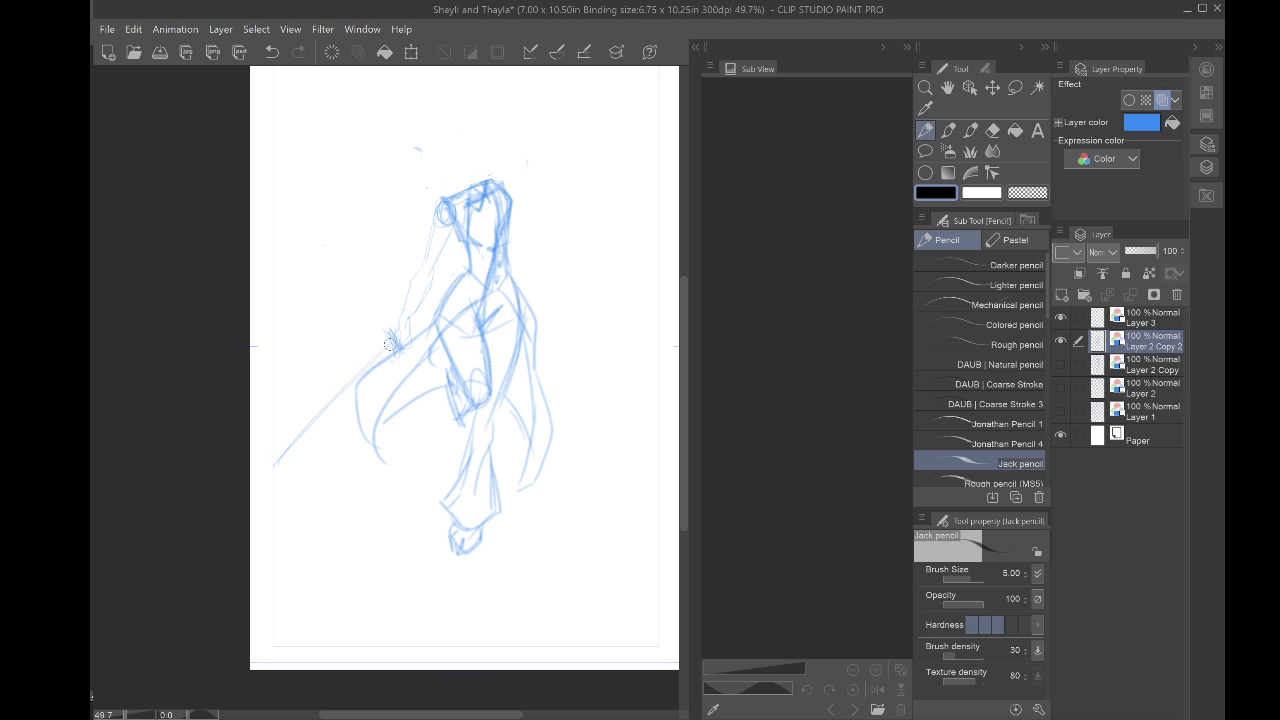
drag(356, 386, 256, 484)
drag(388, 348, 250, 482)
drag(439, 207, 413, 281)
drag(454, 226, 405, 336)
drag(428, 258, 397, 355)
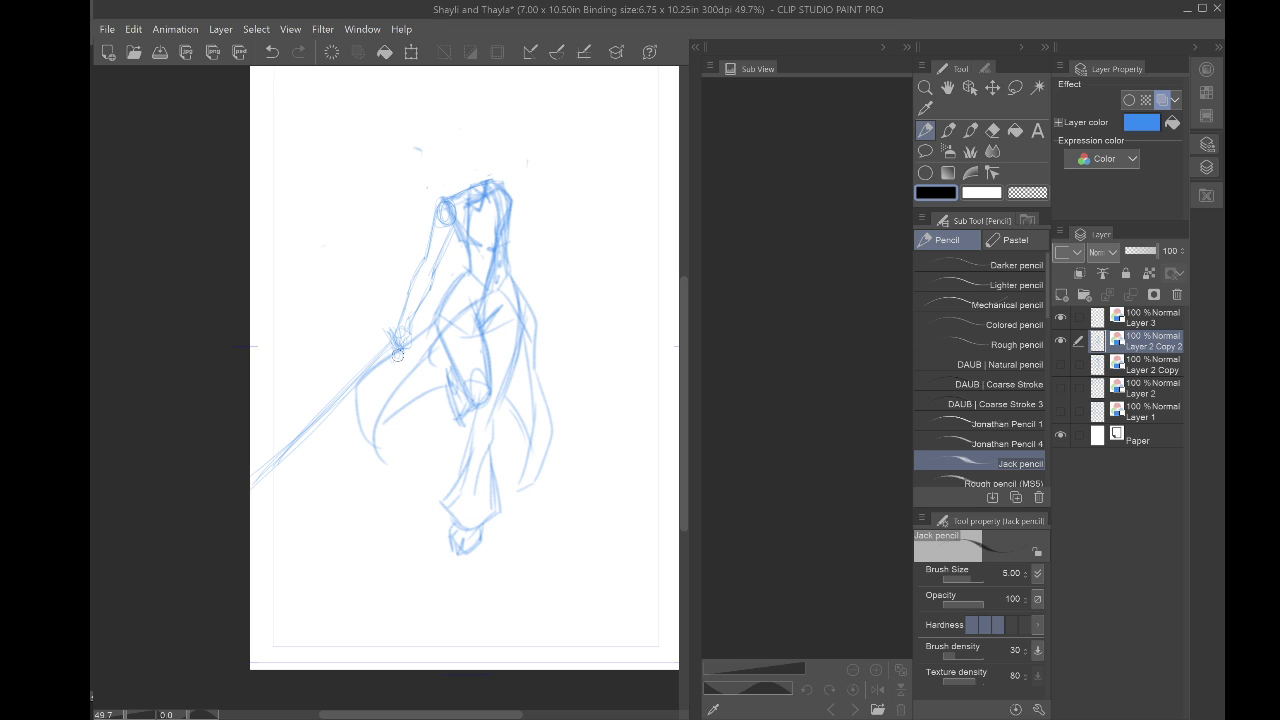
Step: Sketch the figure's other shoulder at the top of the torso, opposite the sword arm
scroll(397, 355, up, 2)
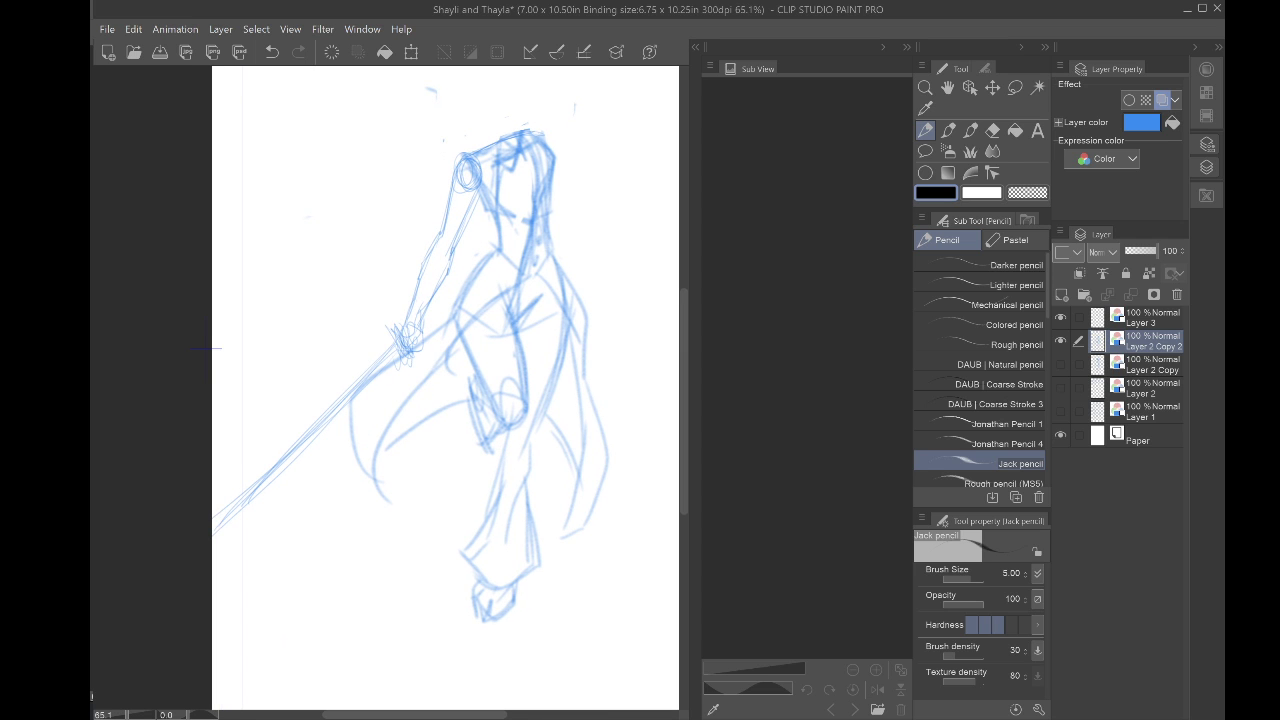
scroll(397, 340, up, 2)
scroll(390, 340, down, 1)
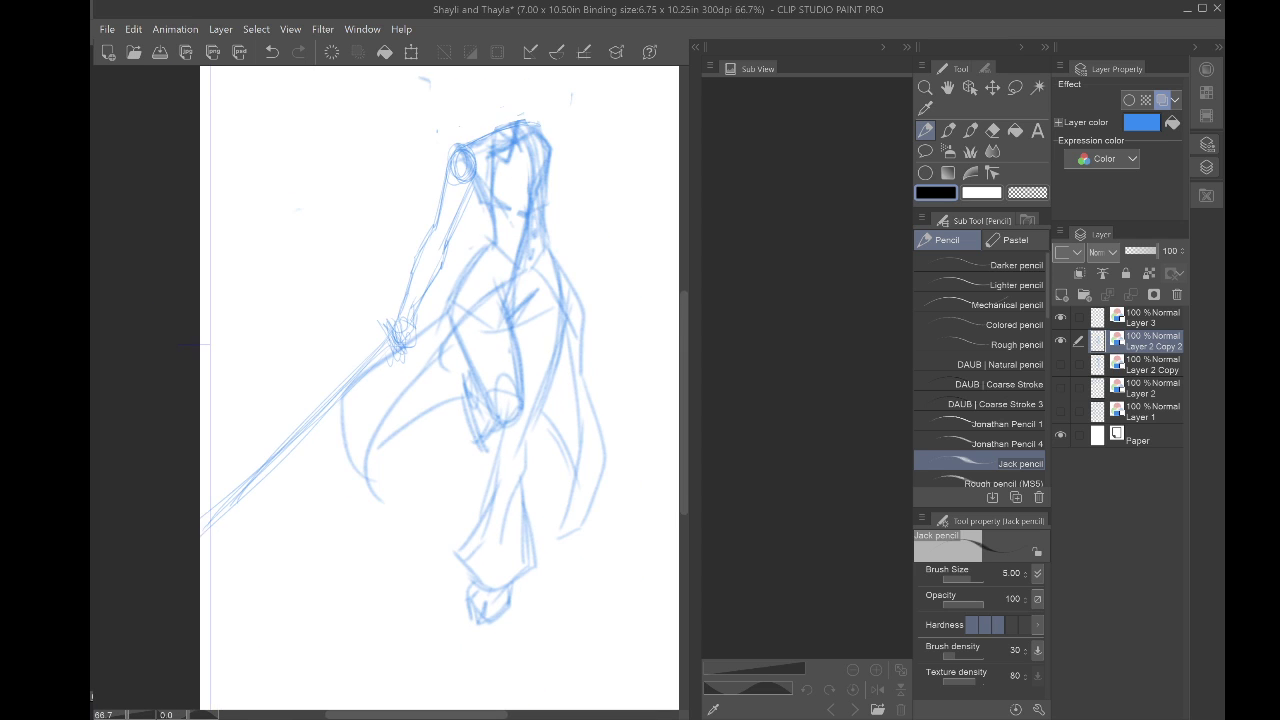
drag(397, 340, 287, 418)
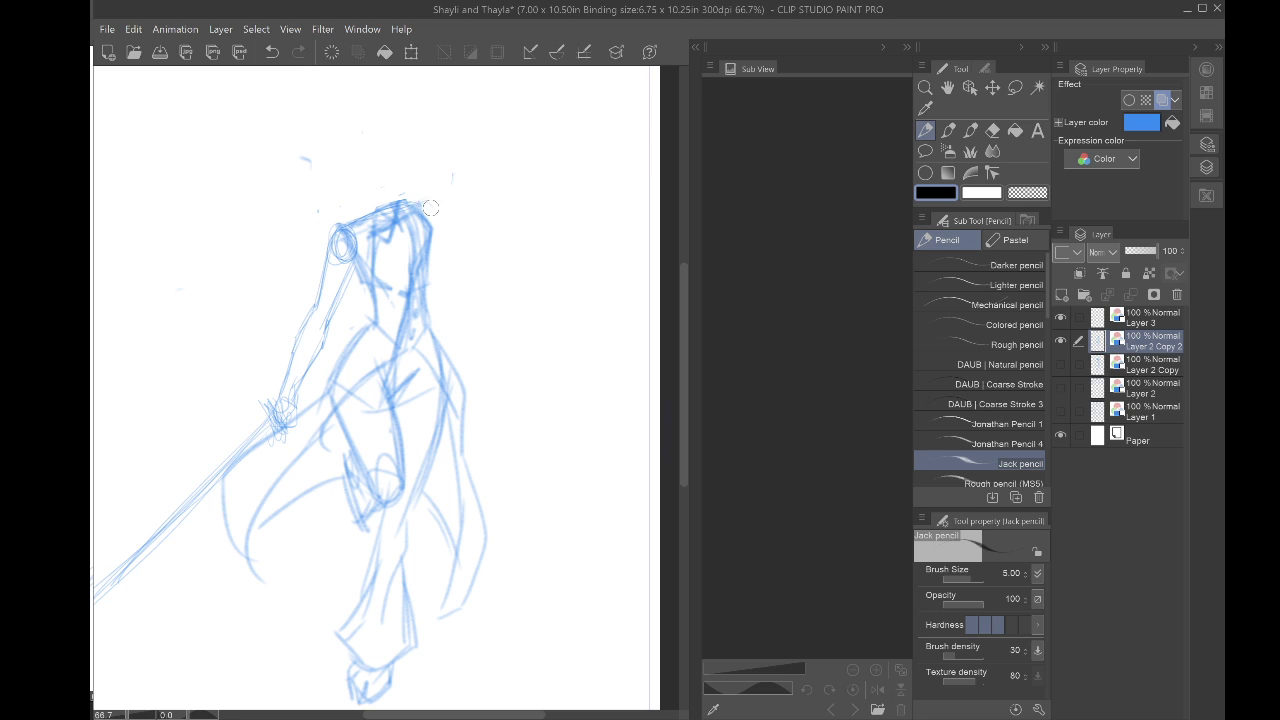
mouse_move(424, 206)
mouse_down()
mouse_move(394, 206)
mouse_move(412, 207)
mouse_up()
scroll(380, 428, down, 2)
scroll(377, 390, down, 2)
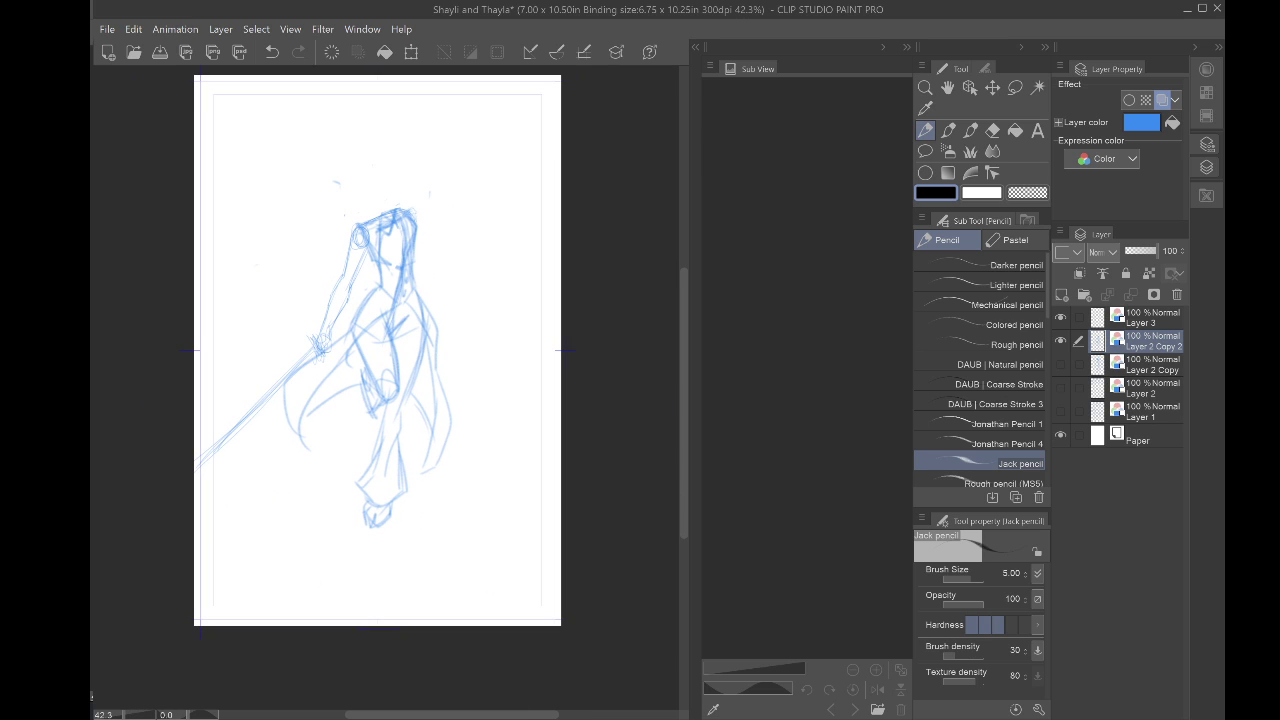
Step: Fade Layer 2 Copy 2 to 27% opacity and make Layer 3 the drawing layer
click(1152, 318)
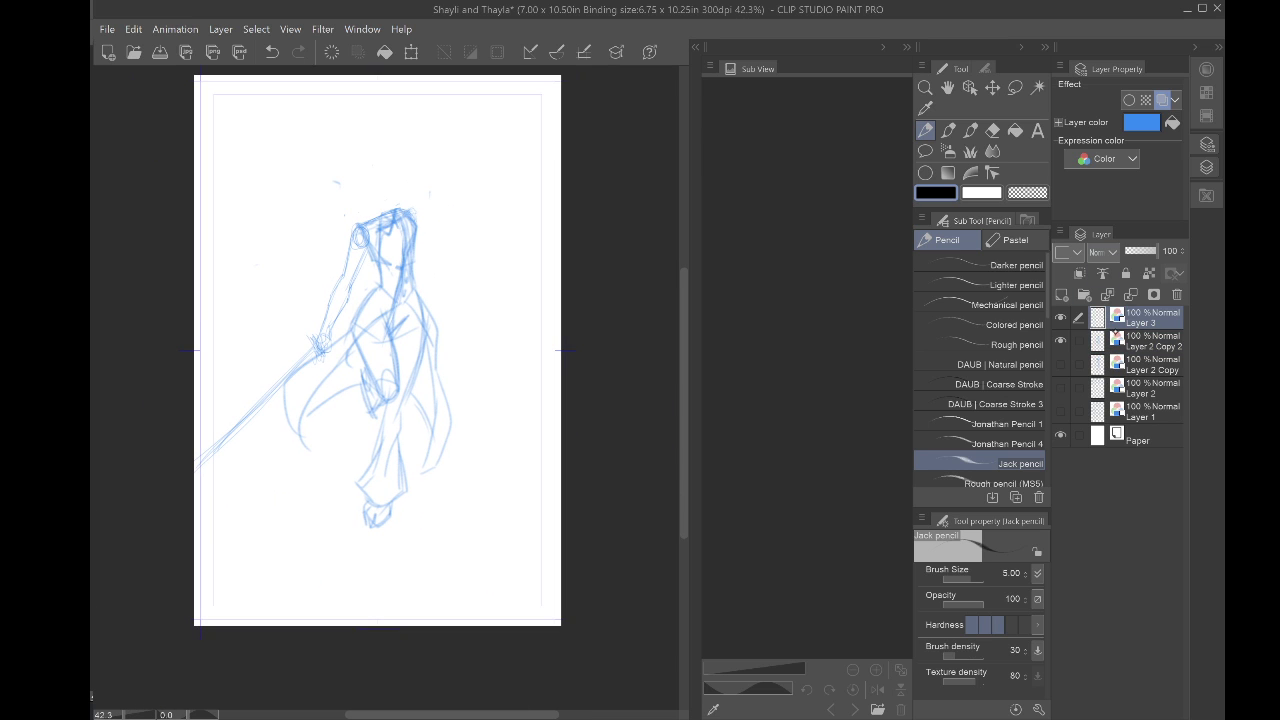
click(1150, 364)
click(1150, 340)
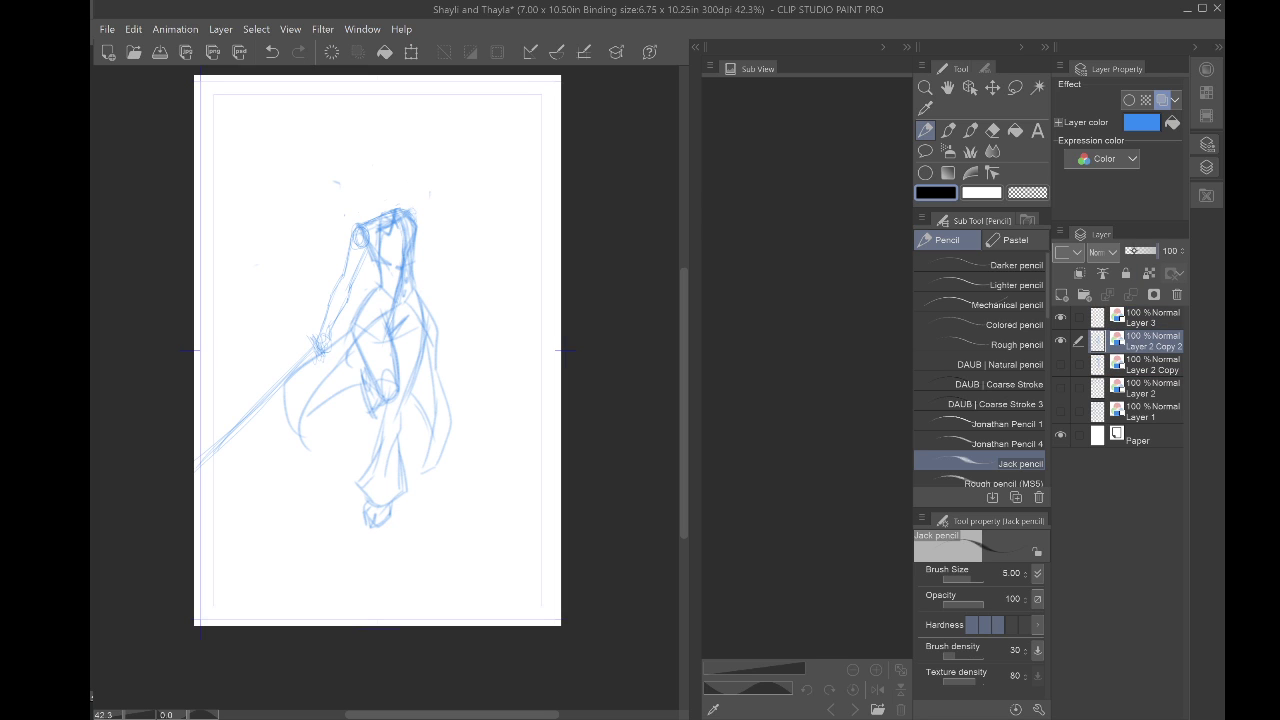
click(1133, 252)
click(1152, 318)
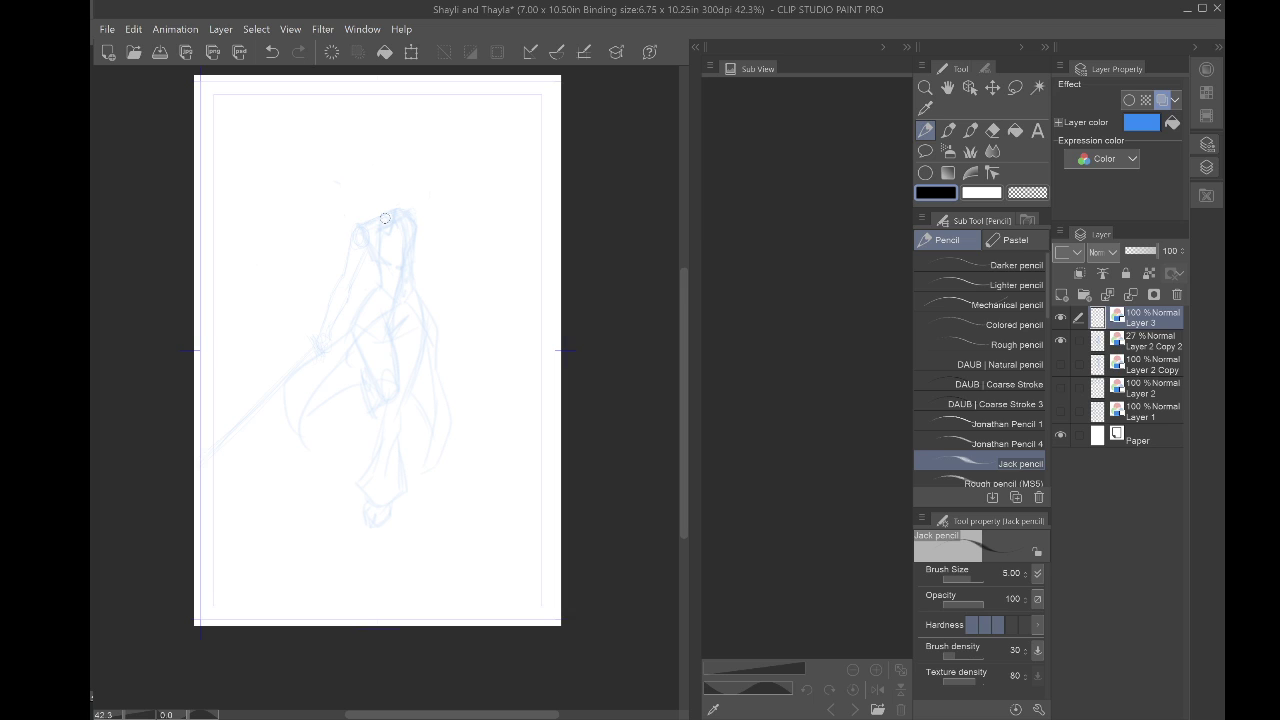
Step: Construct the torso on Layer 3 with a rounded ribcage, a curved centre line and a bowl-shaped pelvis with a waist ellipse
mouse_move(390, 184)
mouse_down()
mouse_move(360, 500)
mouse_move(322, 556)
mouse_up()
key(ctrl+z)
scroll(347, 253, up, 3)
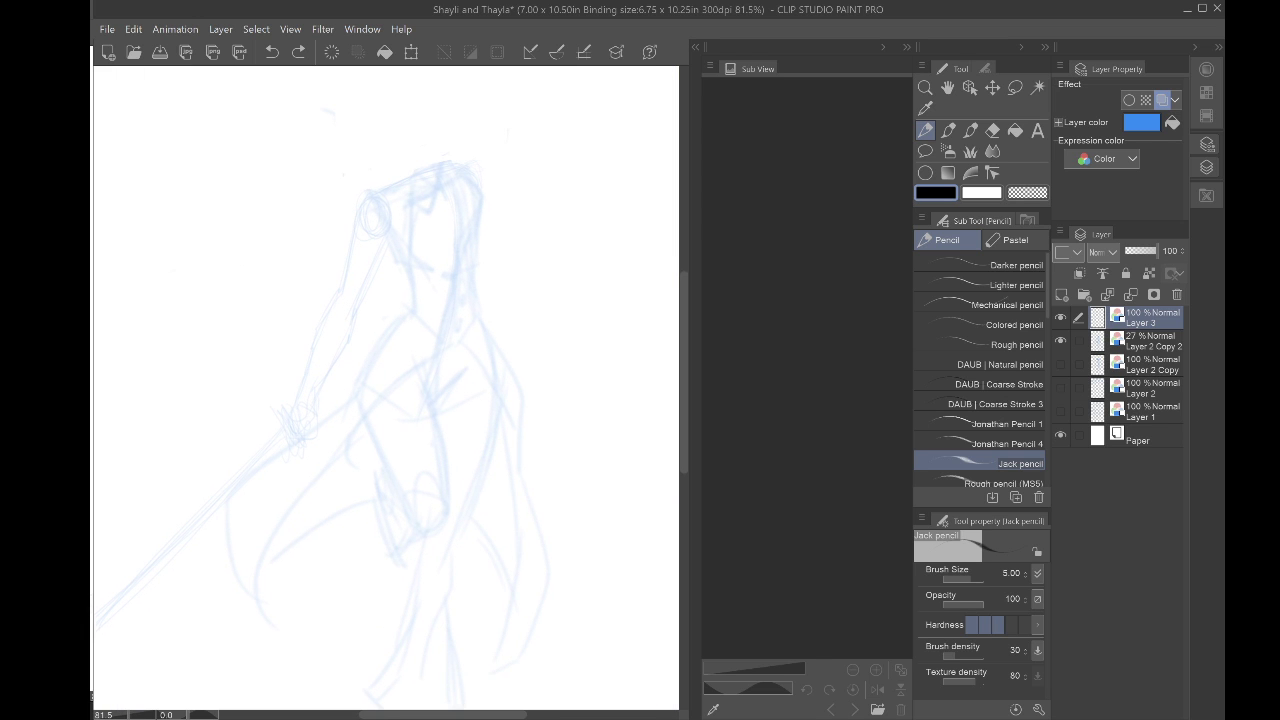
mouse_move(440, 174)
mouse_down()
mouse_move(457, 281)
mouse_move(410, 288)
mouse_up()
mouse_move(481, 265)
mouse_down()
mouse_move(437, 176)
mouse_move(396, 220)
mouse_move(410, 282)
mouse_up()
mouse_move(455, 176)
mouse_down()
mouse_move(442, 217)
mouse_move(463, 247)
mouse_move(433, 317)
mouse_move(420, 412)
mouse_up()
mouse_move(449, 349)
mouse_down()
mouse_move(408, 326)
mouse_move(491, 322)
mouse_move(486, 383)
mouse_move(403, 416)
mouse_move(365, 345)
mouse_up()
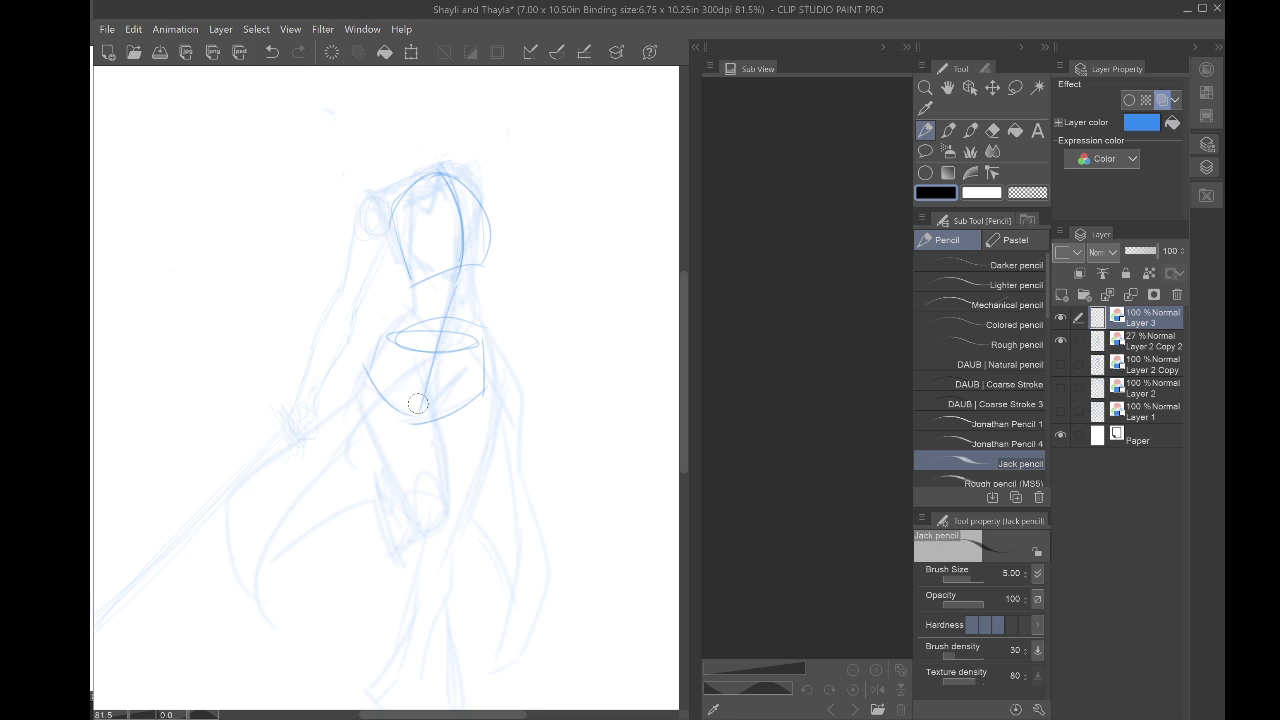
drag(458, 350, 432, 160)
drag(453, 208, 410, 415)
Step: Add the hip lines and tapered front thigh on Layer 3, plus the shoulder lines reaching to the sword-arm joint
drag(378, 332, 414, 420)
mouse_move(490, 362)
mouse_down()
mouse_move(416, 423)
mouse_move(433, 495)
mouse_up()
drag(369, 320, 418, 408)
mouse_move(366, 364)
mouse_down()
mouse_move(359, 409)
mouse_move(425, 528)
mouse_up()
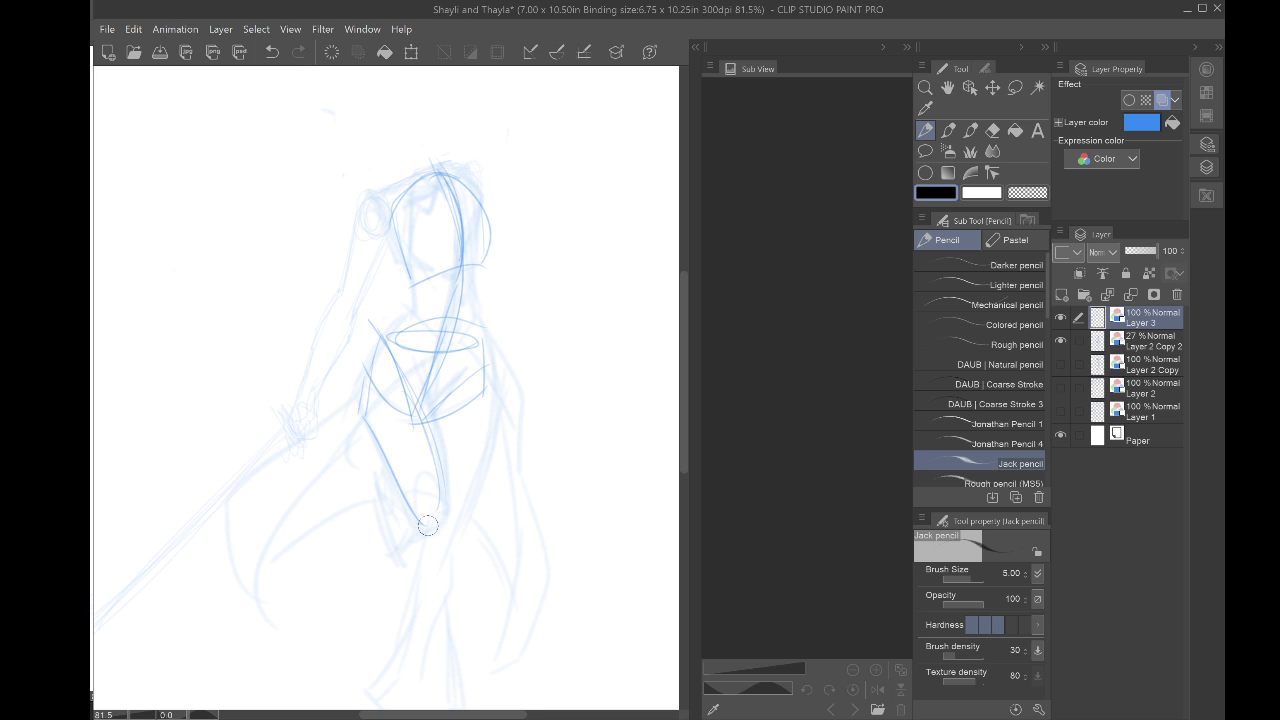
drag(491, 389, 476, 460)
drag(448, 184, 377, 194)
drag(460, 186, 486, 206)
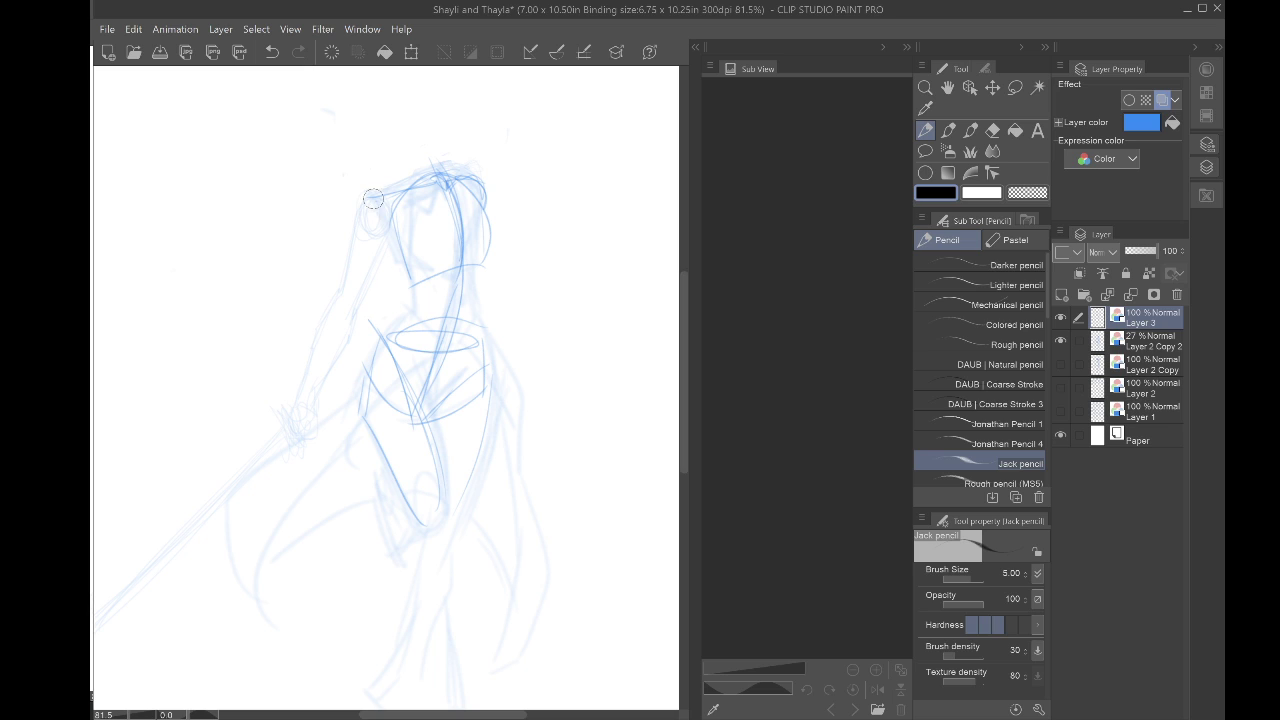
drag(372, 193, 365, 222)
Step: Hide Layer 3 and restore Layer 2 Copy 2 to 100% opacity
click(1061, 318)
click(1168, 346)
click(1140, 250)
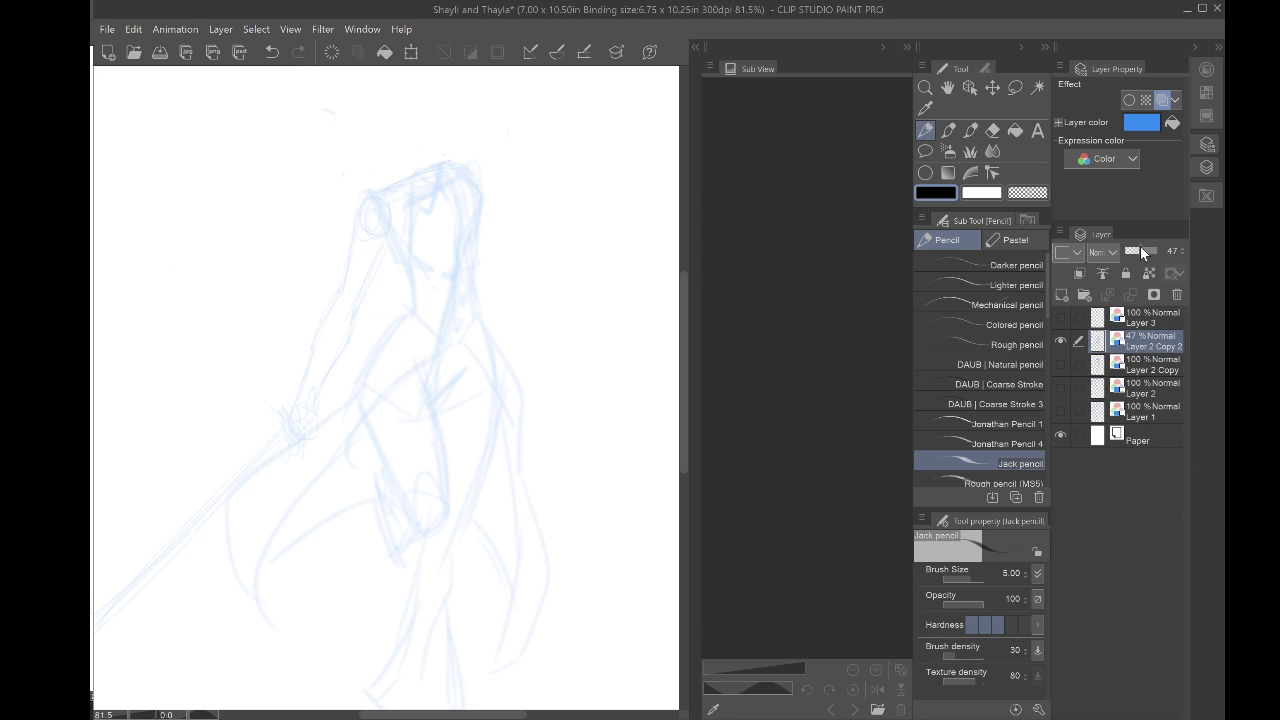
drag(1141, 252, 1190, 256)
scroll(314, 371, down, 5)
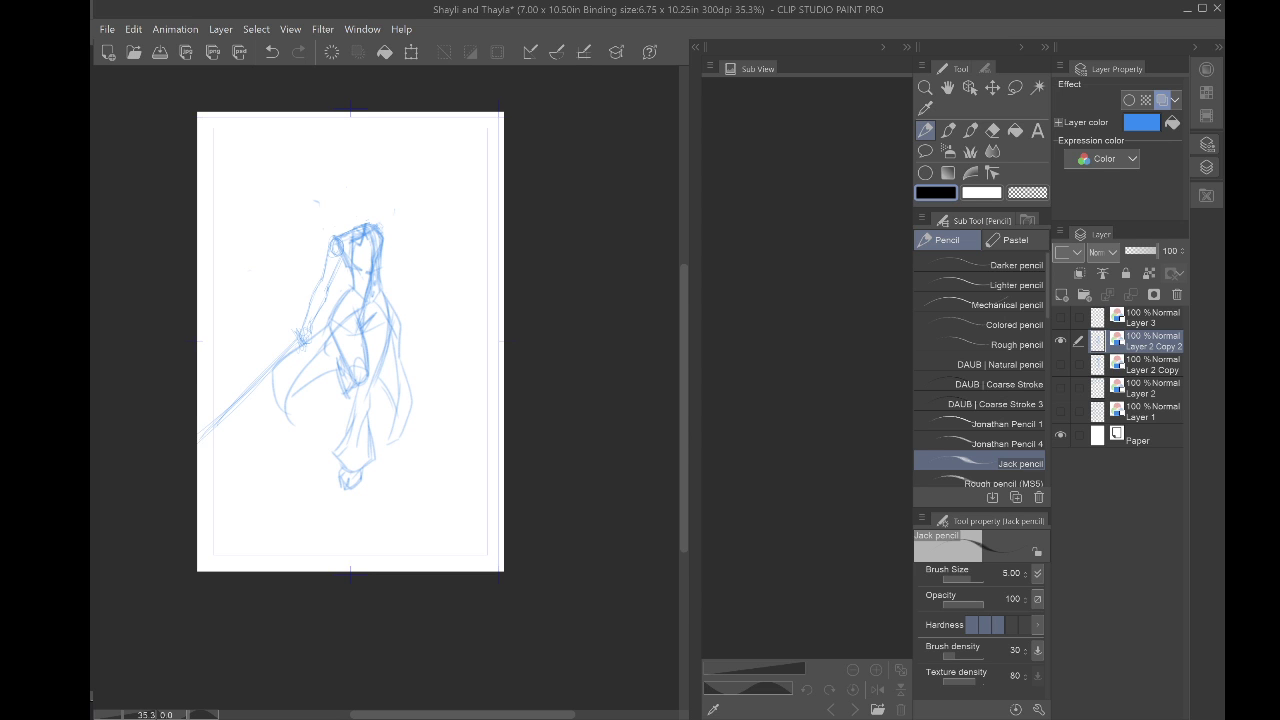
Step: Strengthen the shoulder line on Layer 2 Copy 2 and sketch the neck and a loose oval head above the torso
scroll(317, 245, up, 5)
scroll(317, 245, up, 1)
mouse_move(365, 309)
mouse_down()
mouse_move(411, 290)
mouse_move(417, 273)
mouse_move(421, 285)
mouse_up()
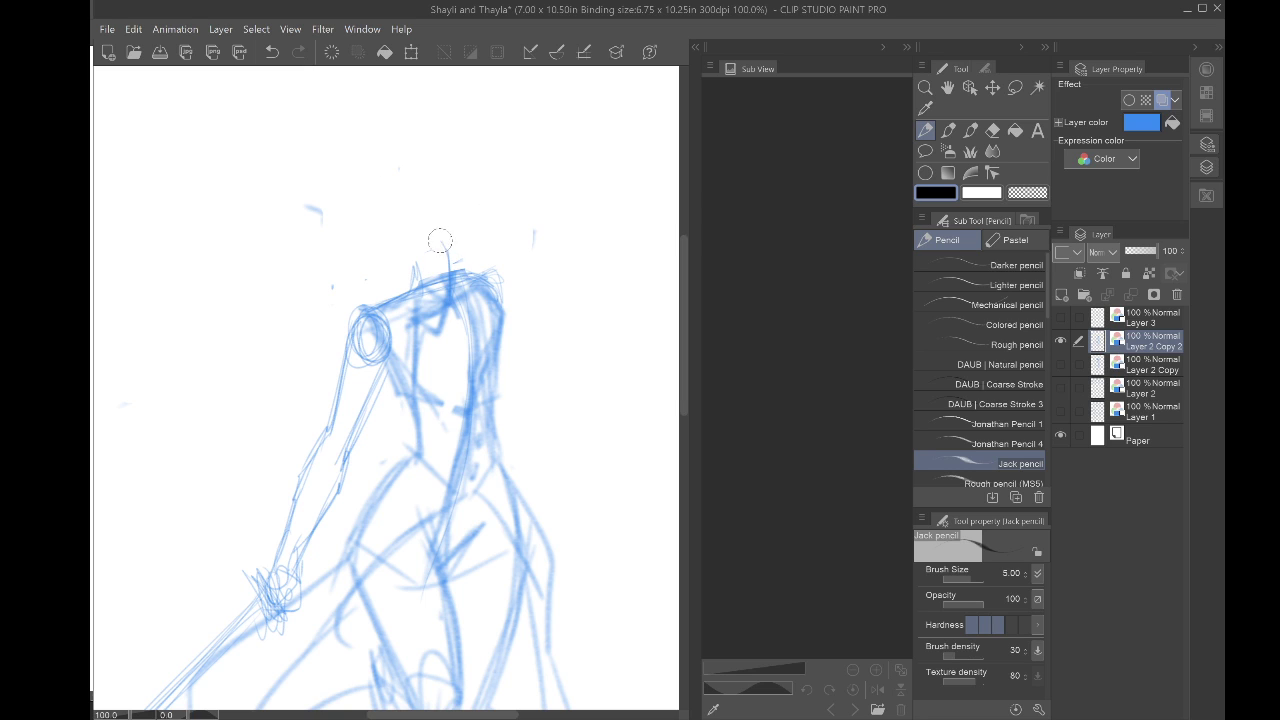
mouse_move(441, 241)
mouse_down()
mouse_move(445, 280)
mouse_move(418, 267)
mouse_move(357, 318)
mouse_move(451, 275)
mouse_move(495, 284)
mouse_up()
mouse_move(417, 283)
mouse_down()
mouse_move(440, 305)
mouse_move(467, 399)
mouse_up()
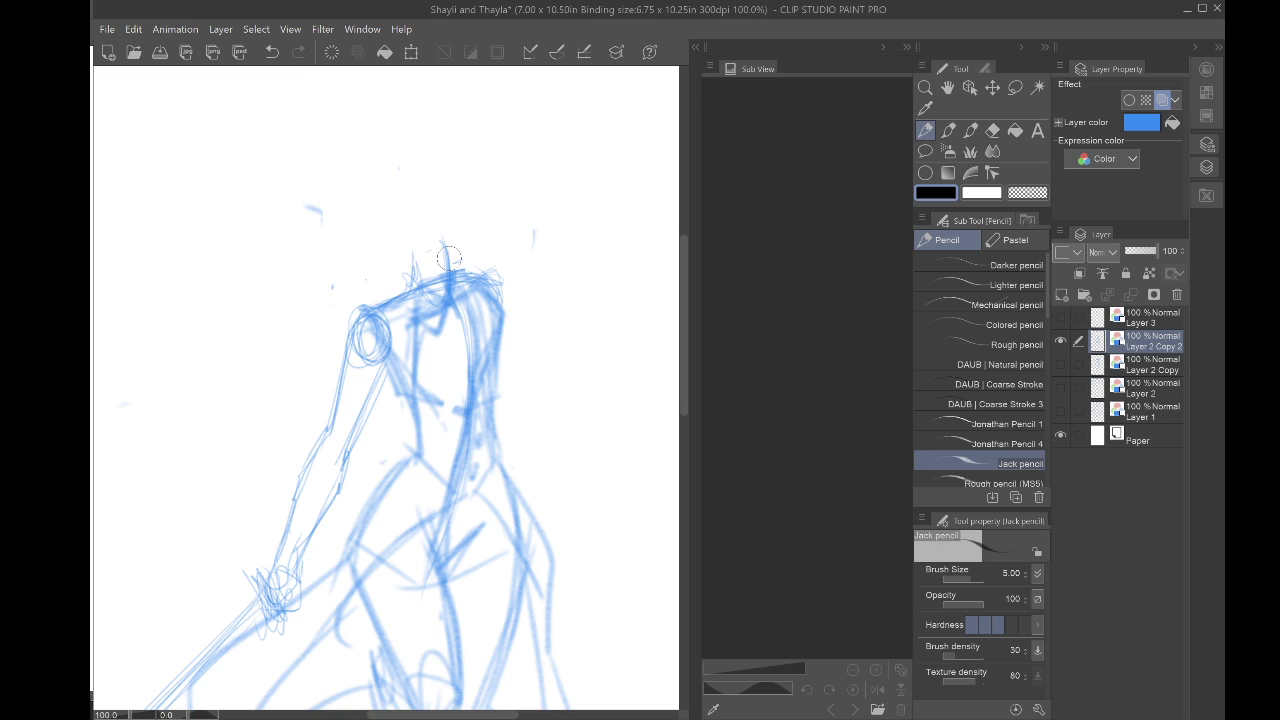
drag(448, 255, 441, 149)
key(ctrl+minus)
key(ctrl+minus)
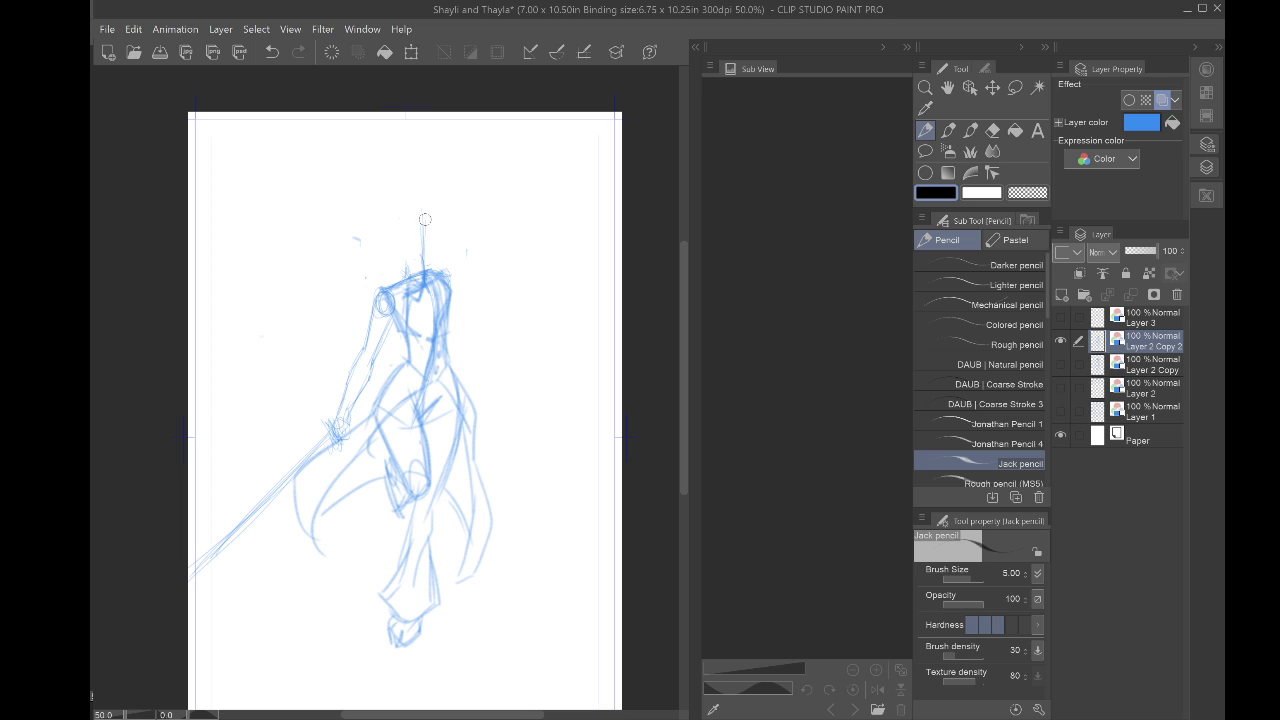
mouse_move(390, 210)
mouse_down()
mouse_move(414, 248)
mouse_move(387, 220)
mouse_move(403, 265)
mouse_move(425, 248)
mouse_move(409, 266)
mouse_move(413, 224)
mouse_move(381, 250)
mouse_move(411, 210)
mouse_move(395, 263)
mouse_move(408, 219)
mouse_move(387, 241)
mouse_move(405, 266)
mouse_move(419, 234)
mouse_move(400, 215)
mouse_move(396, 259)
mouse_move(418, 245)
mouse_move(397, 210)
mouse_move(390, 244)
mouse_move(394, 220)
mouse_move(409, 273)
mouse_up()
key(ctrl+z)
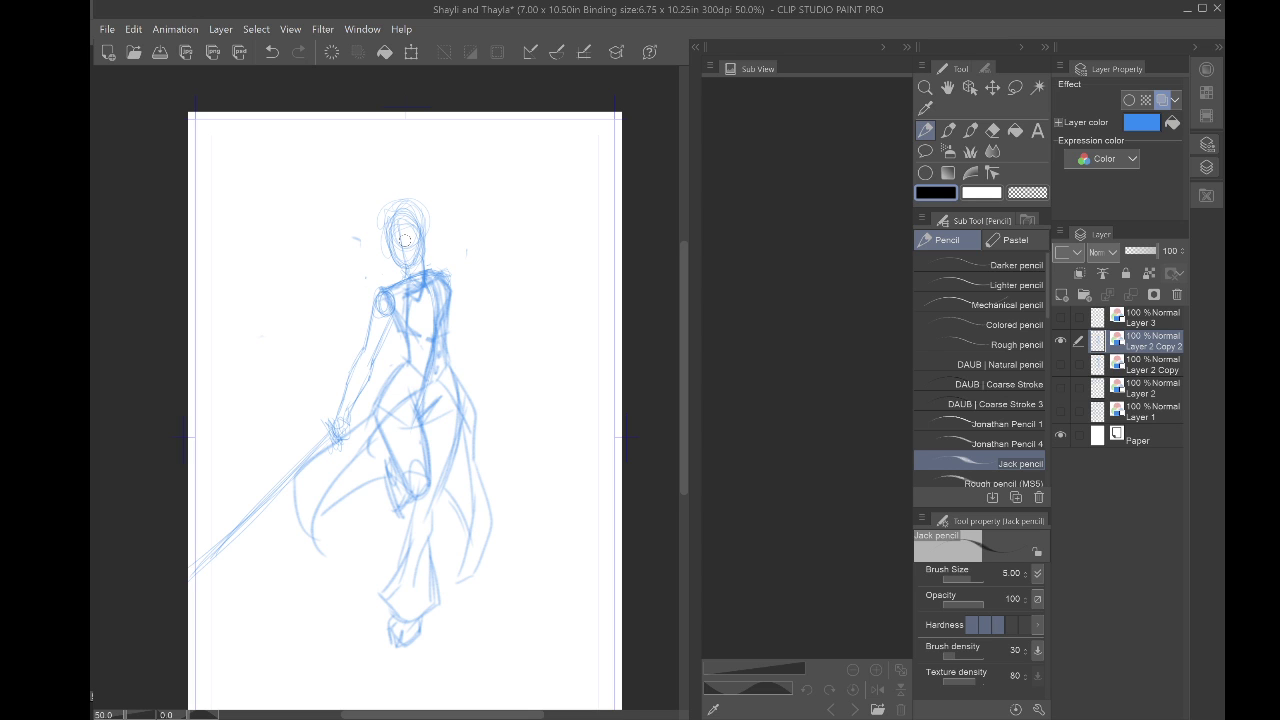
Step: Sketch the free arm hanging away from the body to a loose hand, and undo the trial weapon line above it
scroll(394, 218, up, 2)
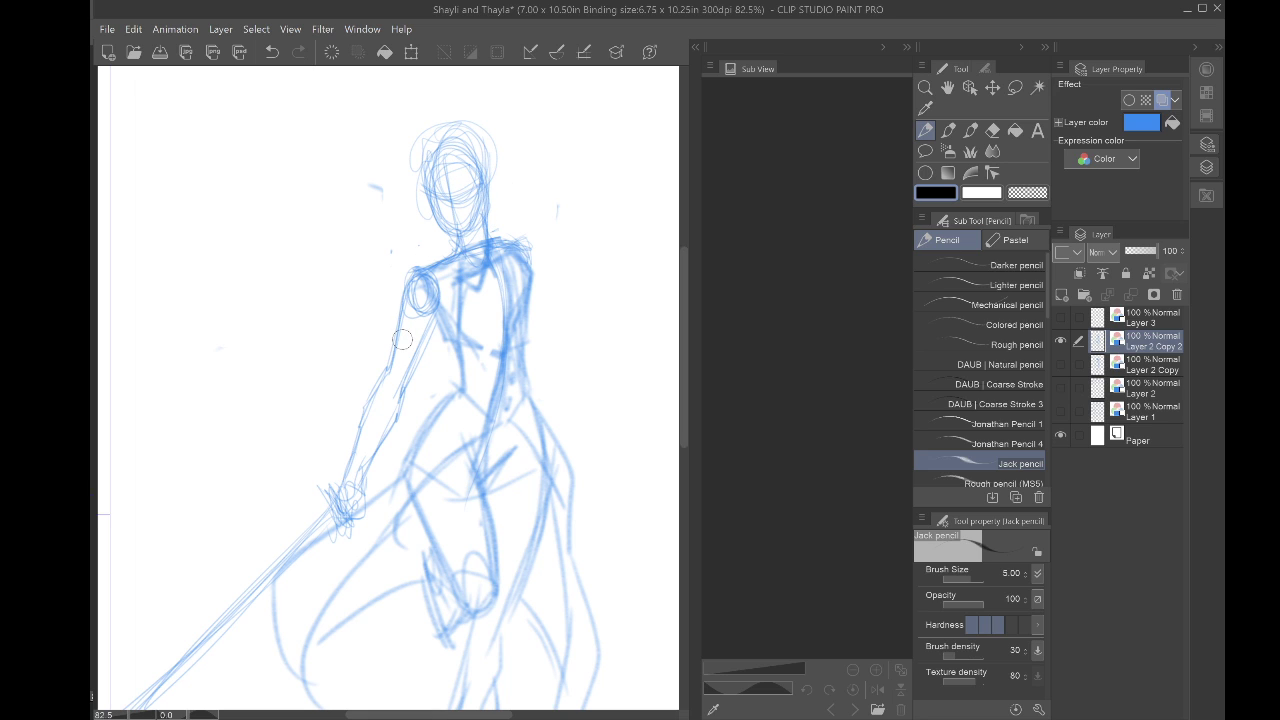
drag(512, 244, 550, 316)
drag(543, 266, 598, 396)
mouse_move(534, 326)
mouse_down()
mouse_move(596, 400)
mouse_move(636, 482)
mouse_up()
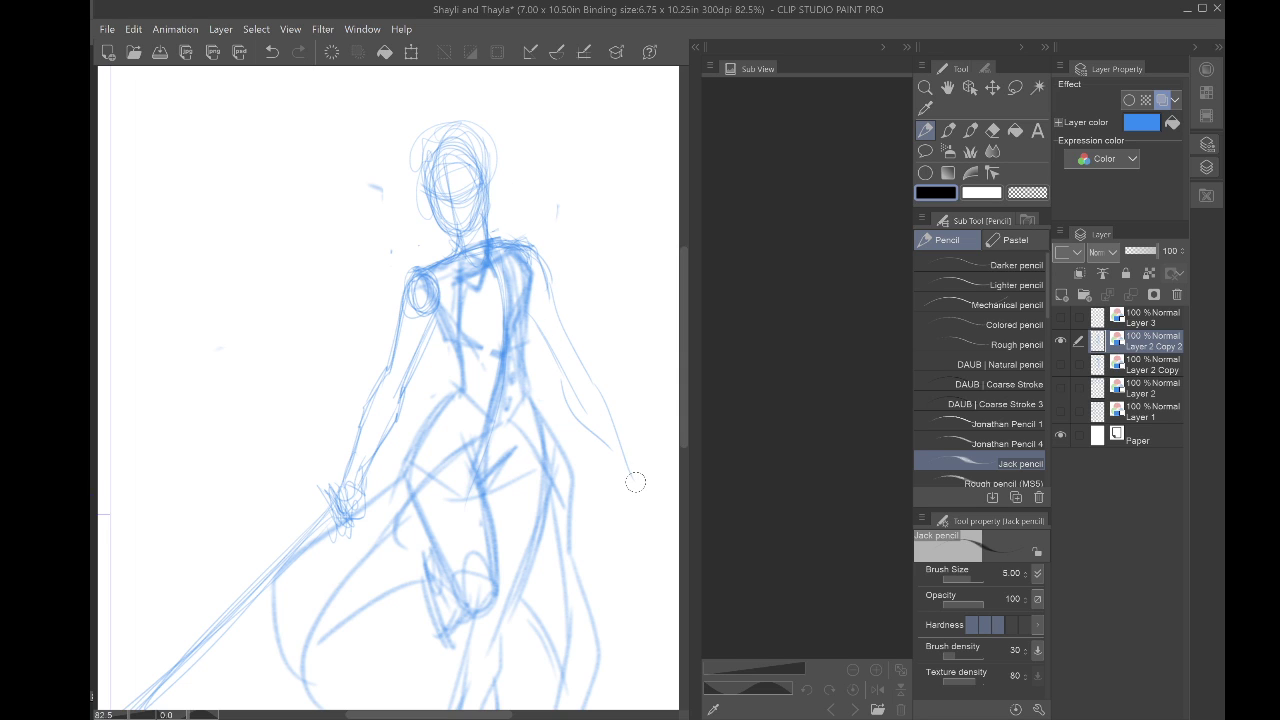
scroll(328, 410, down, 2)
drag(328, 410, 270, 314)
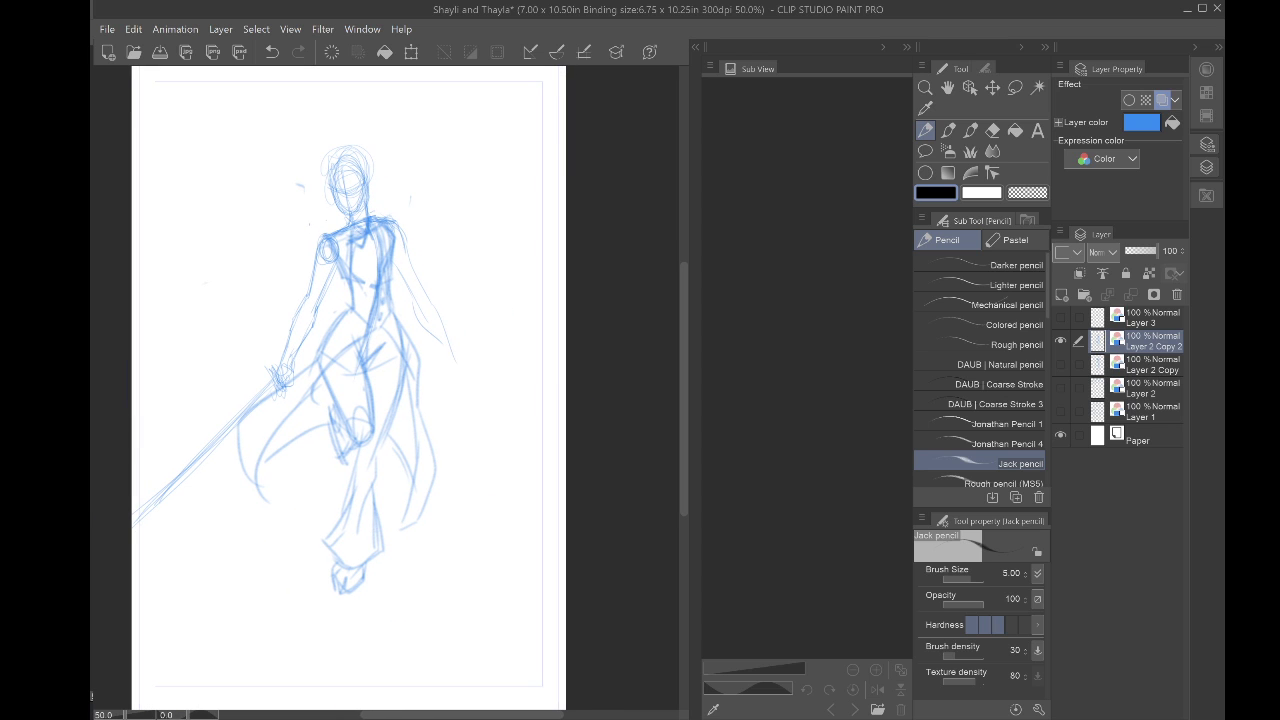
drag(417, 310, 451, 344)
mouse_move(446, 353)
mouse_down()
mouse_move(460, 372)
mouse_move(516, 275)
mouse_up()
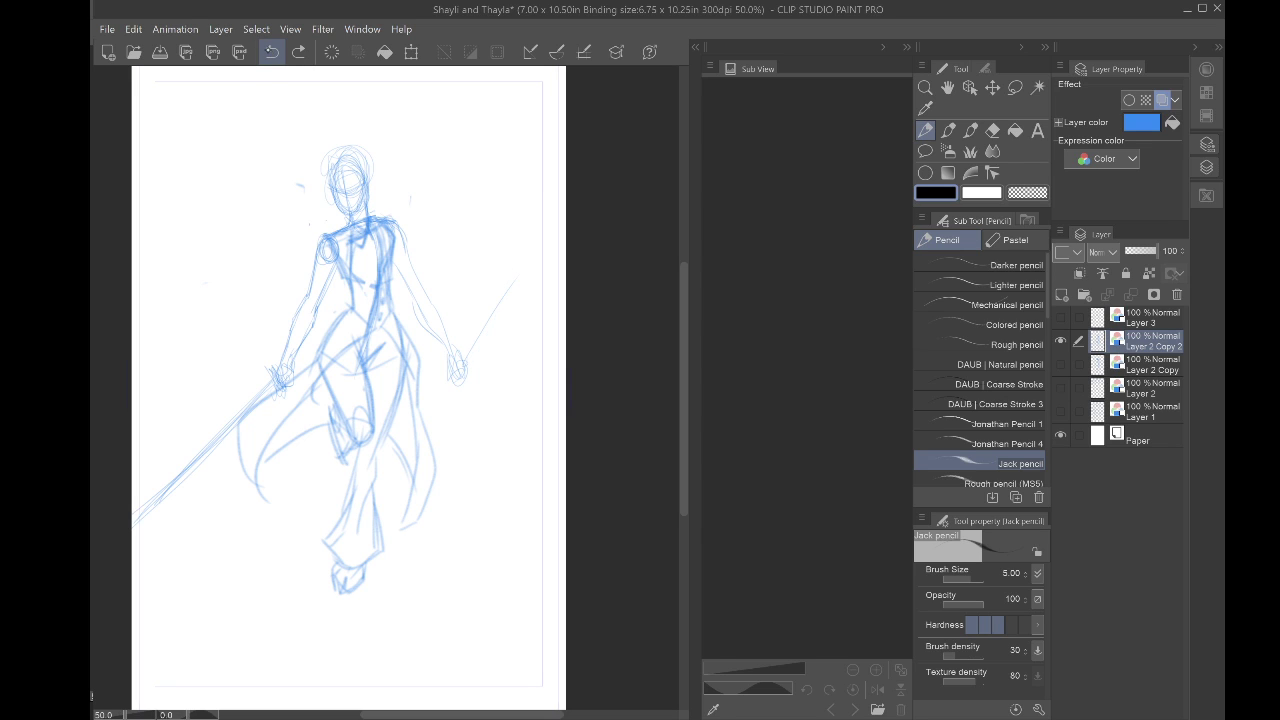
click(271, 52)
Step: Show Layer 3 together with Layer 2 Copy 2 and keep Layer 2 Copy 2 as the active layer
click(1061, 341)
click(1061, 341)
click(1060, 316)
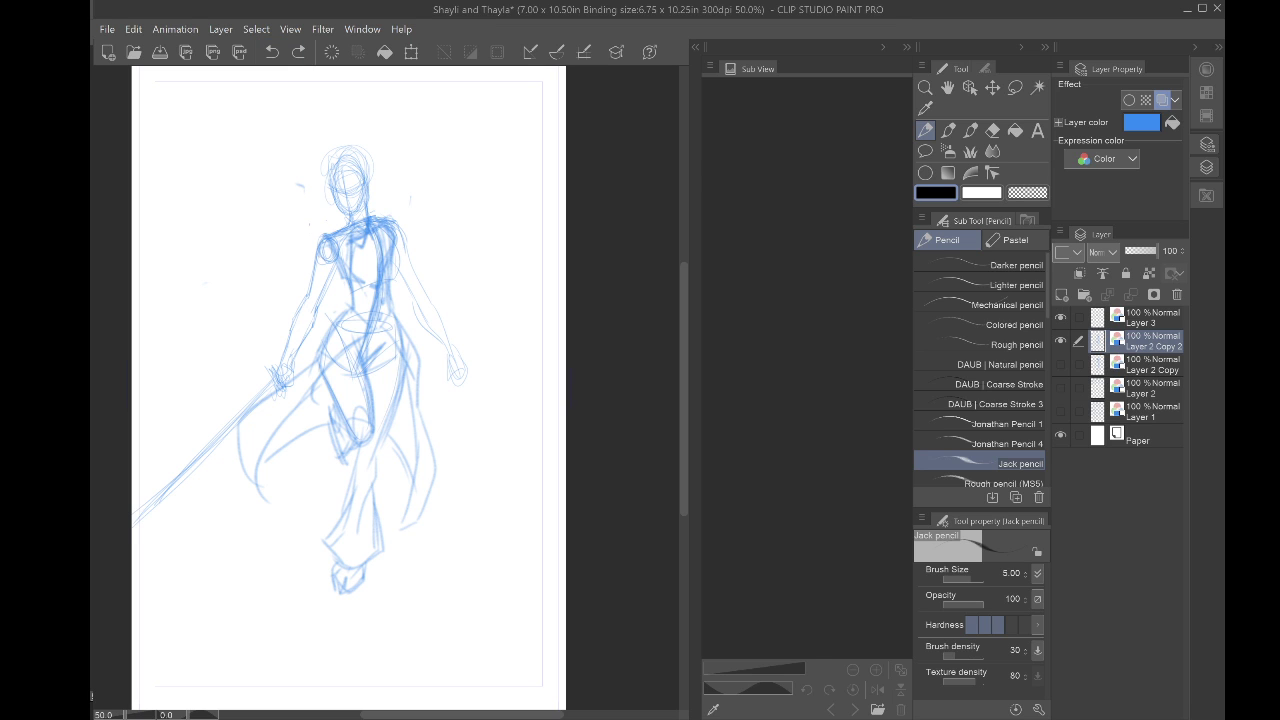
click(1134, 315)
click(1136, 341)
Step: Copy all of Layer 2 Copy 2 to a new layer and hide the original
drag(360, 380, 422, 334)
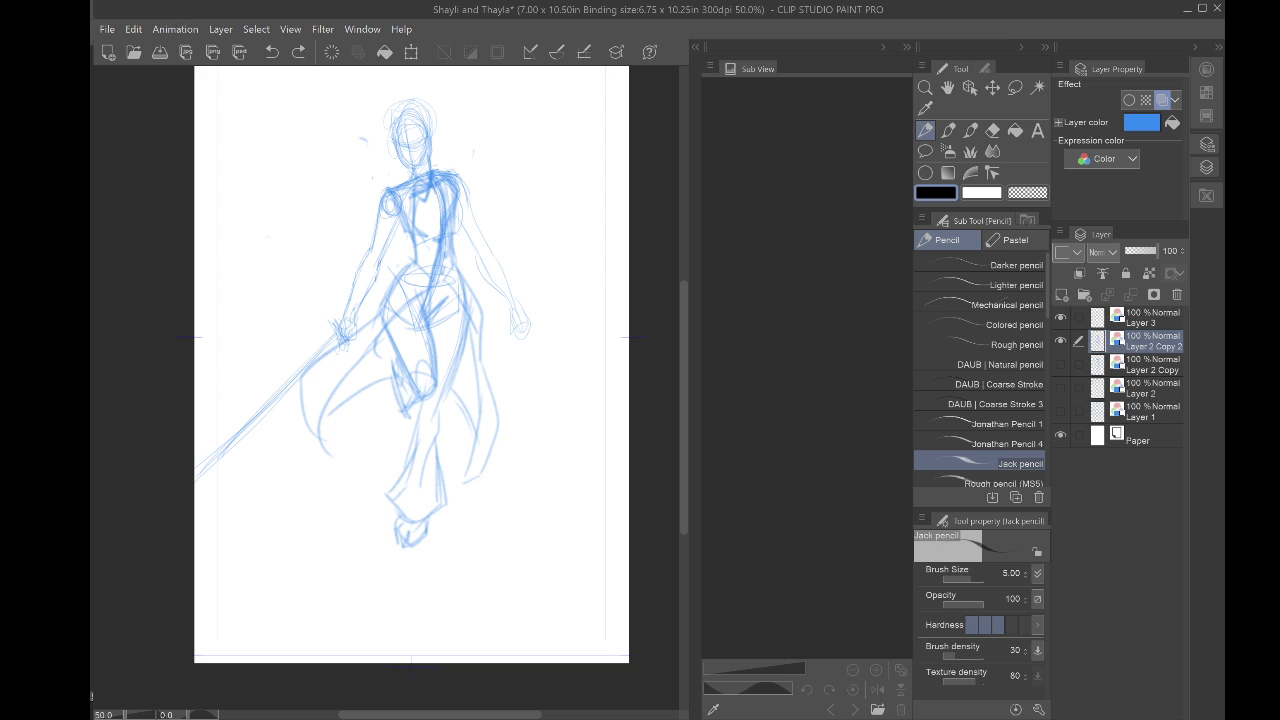
key(ctrl+a)
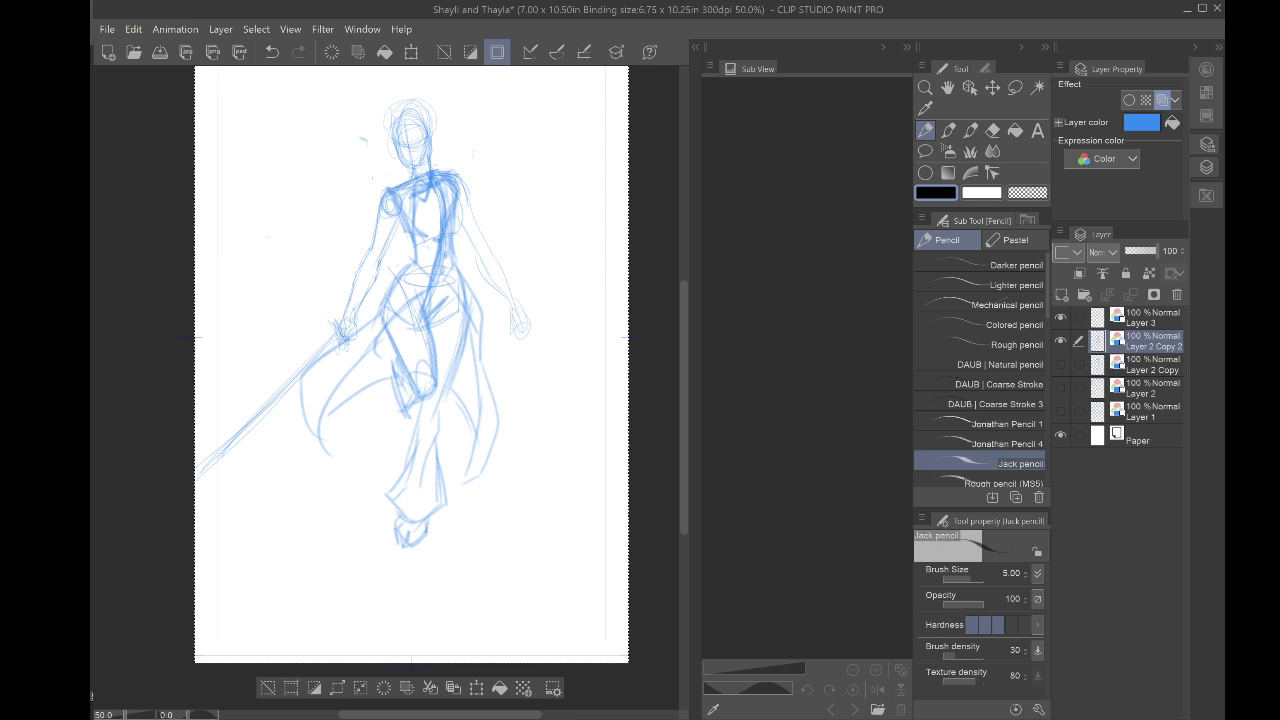
key(ctrl+v)
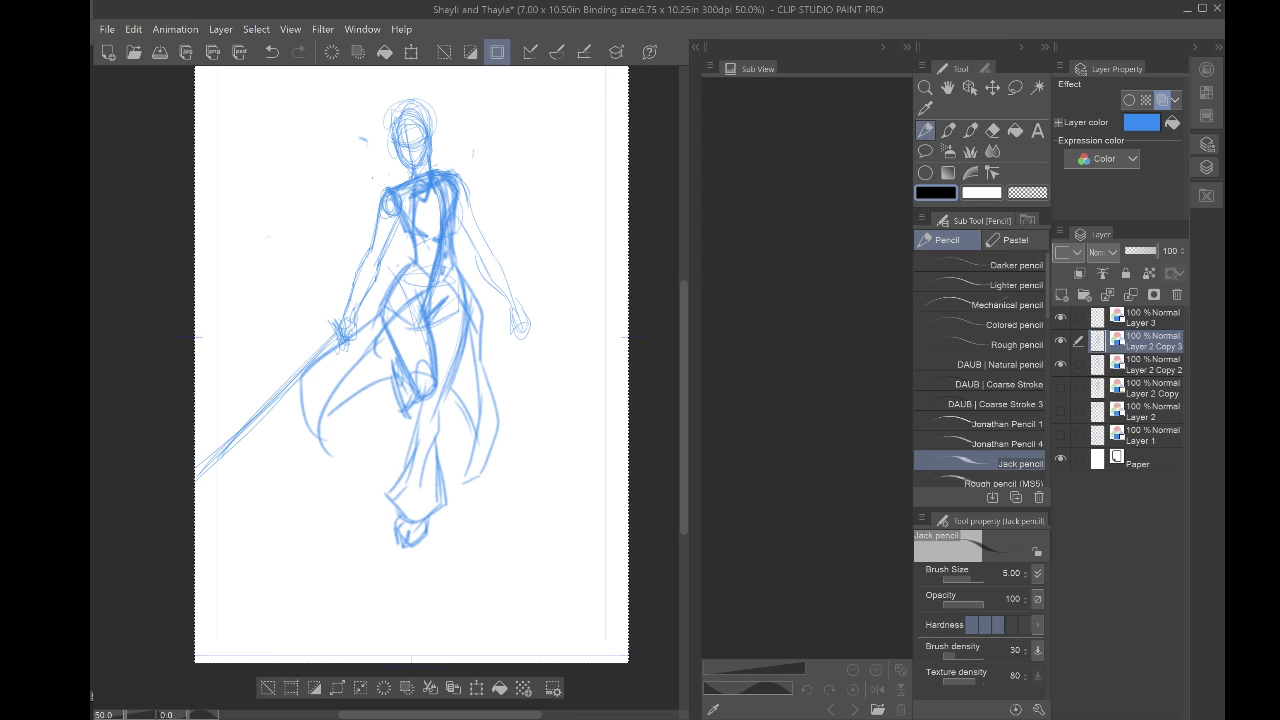
click(1061, 365)
Step: Scale the Layer 2 Copy 3 figure down to about 56% and place it in the page's upper-left corner
scroll(338, 328, down, 2)
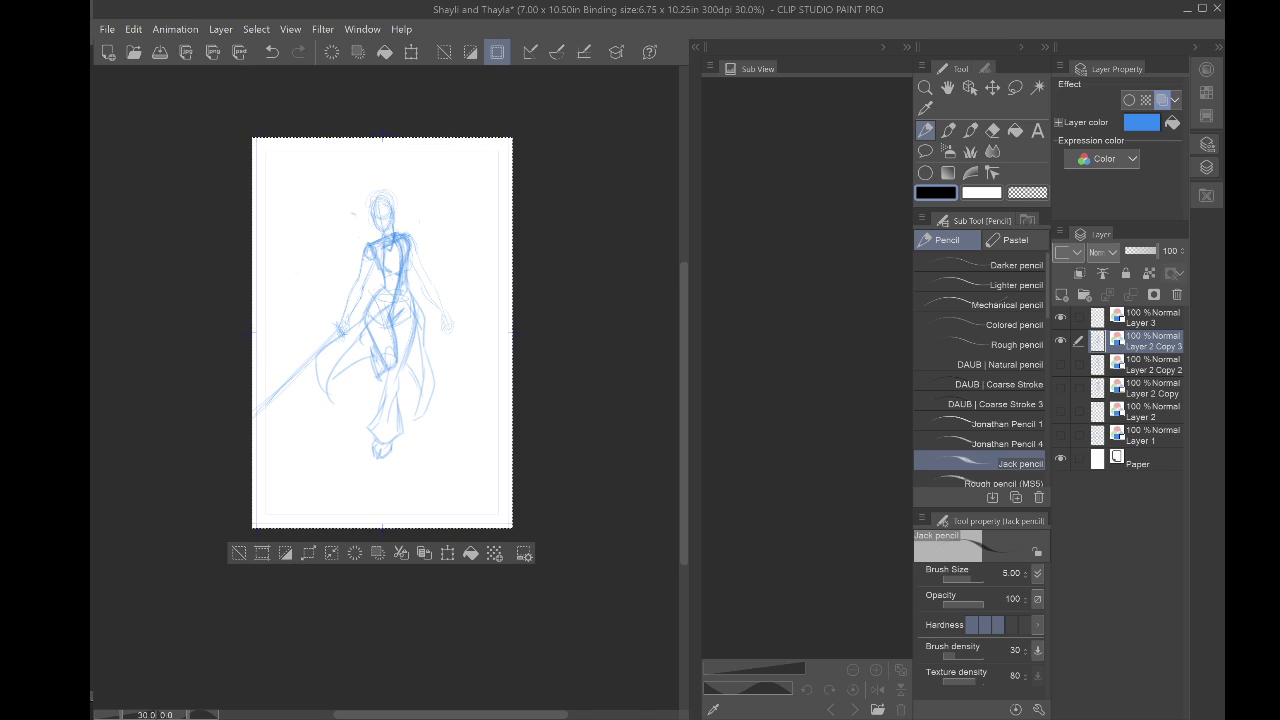
key(ctrl+d)
key(ctrl+t)
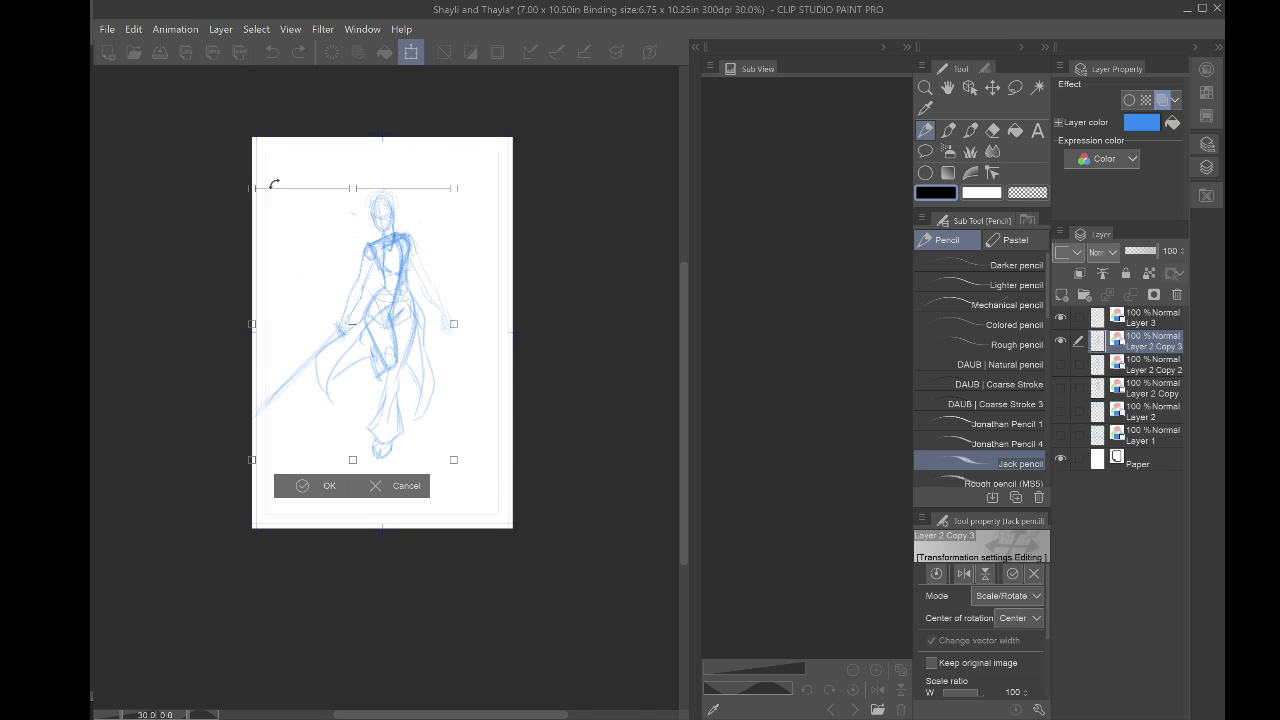
drag(253, 189, 374, 310)
drag(379, 391, 306, 239)
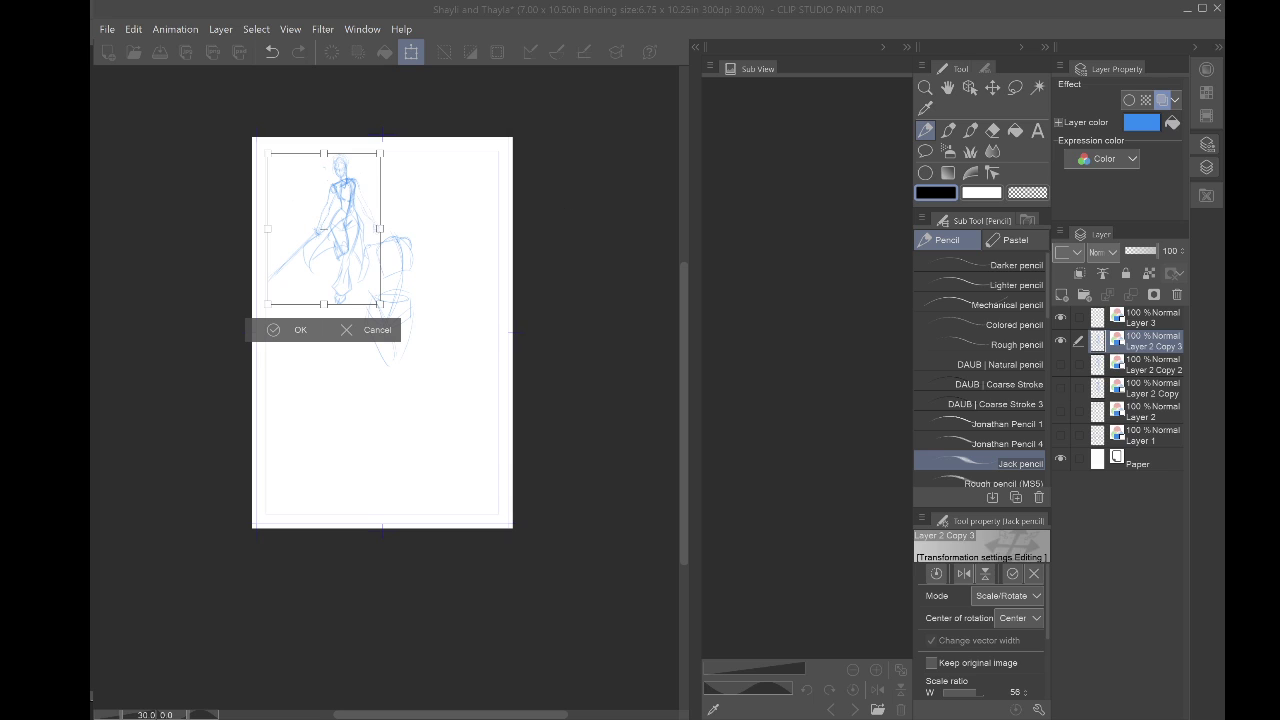
click(292, 329)
Step: Hide Layer 3, keep Layer 2 Copy 3 visible, and add a new layer above it
click(1060, 340)
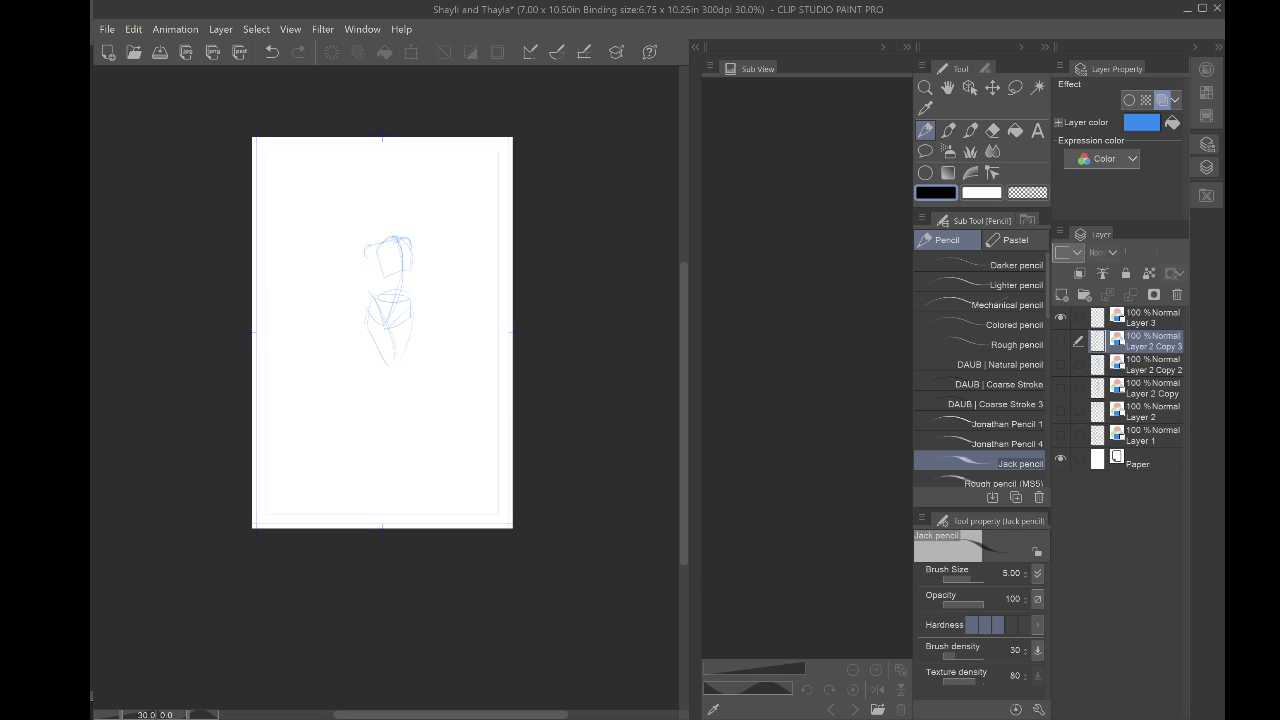
click(1060, 317)
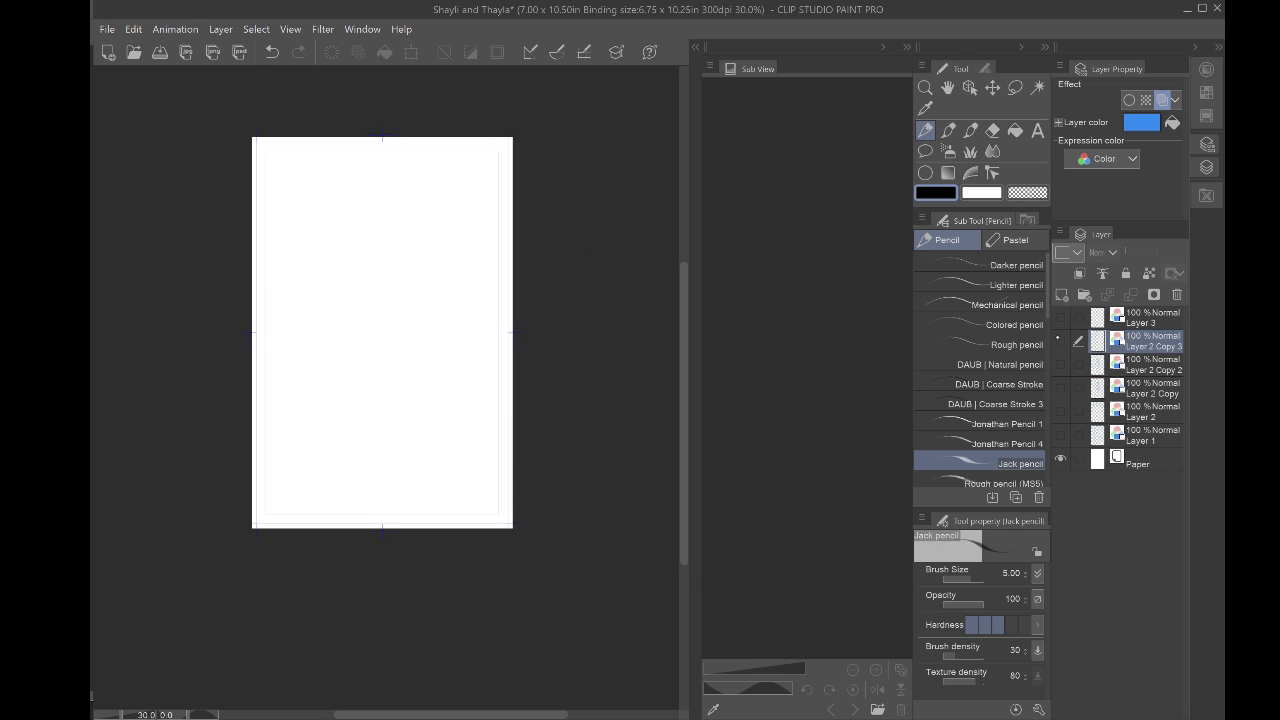
click(1060, 340)
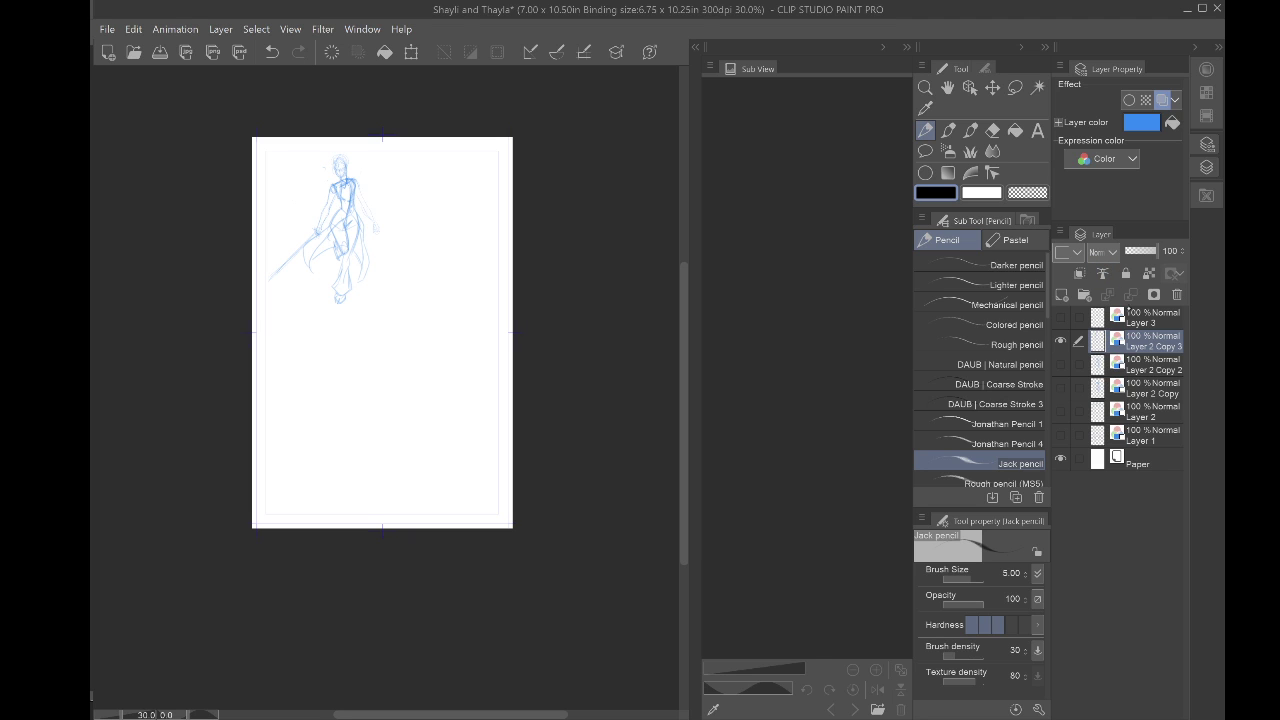
click(1062, 295)
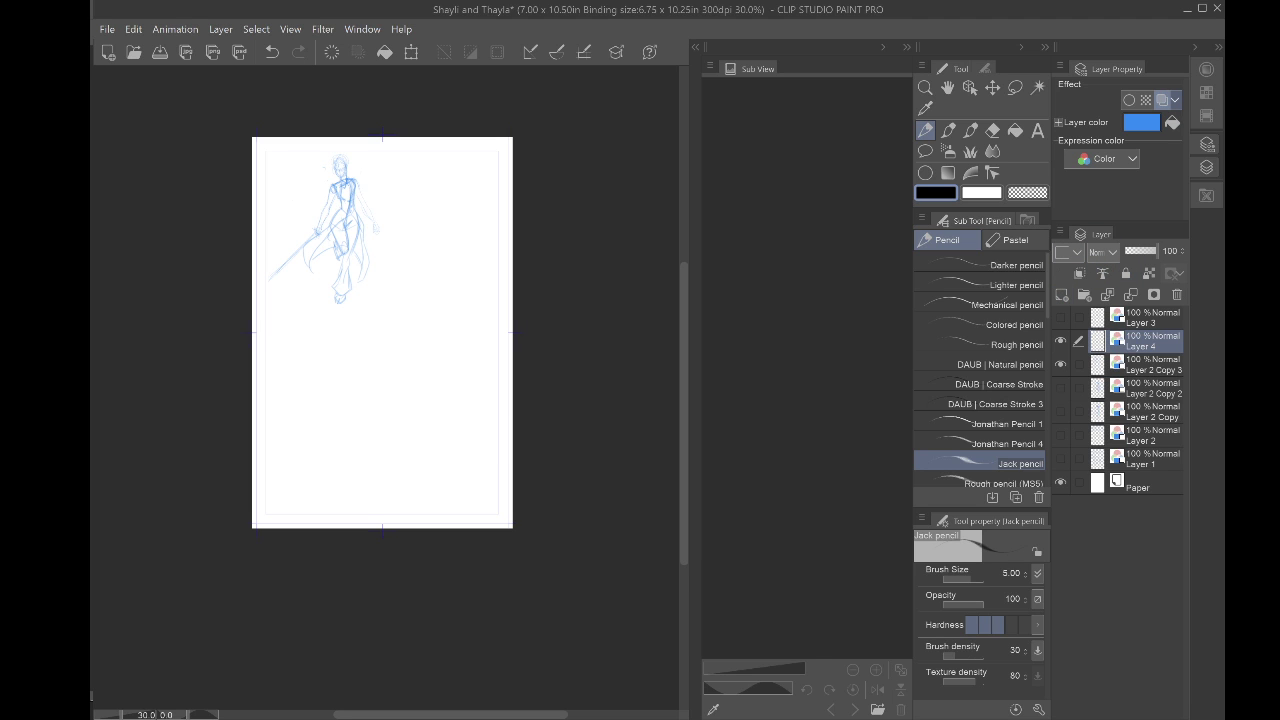
Step: Undo the trial stroke by the thumbnail's free hand and sketch a second figure's oval head, neck and ribcage beside it
scroll(318, 270, up, 4)
drag(365, 300, 371, 443)
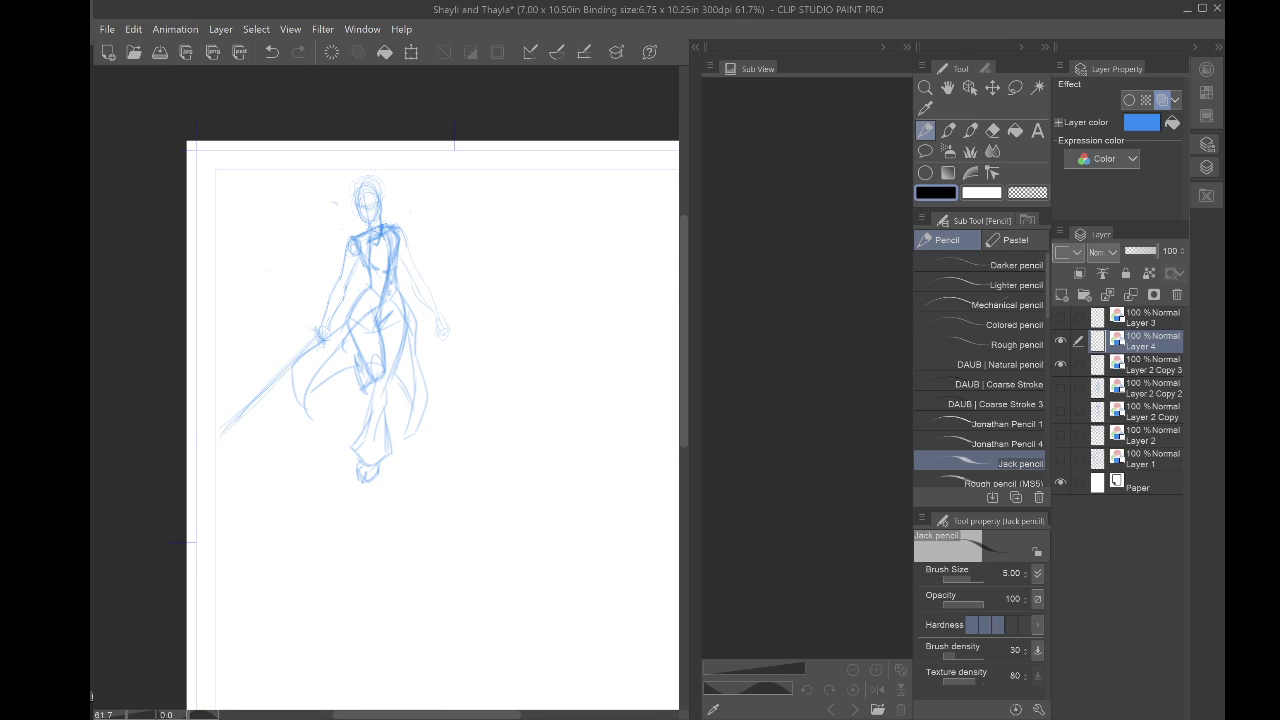
drag(456, 326, 412, 380)
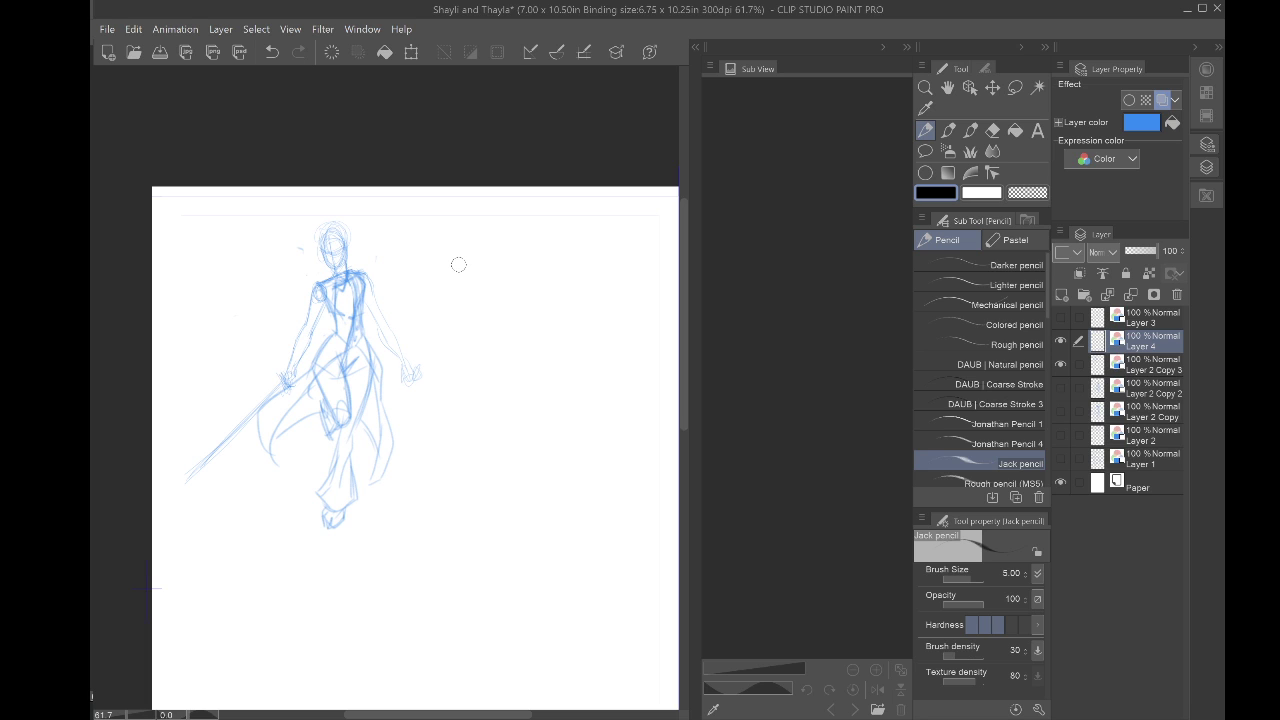
key(ctrl+z)
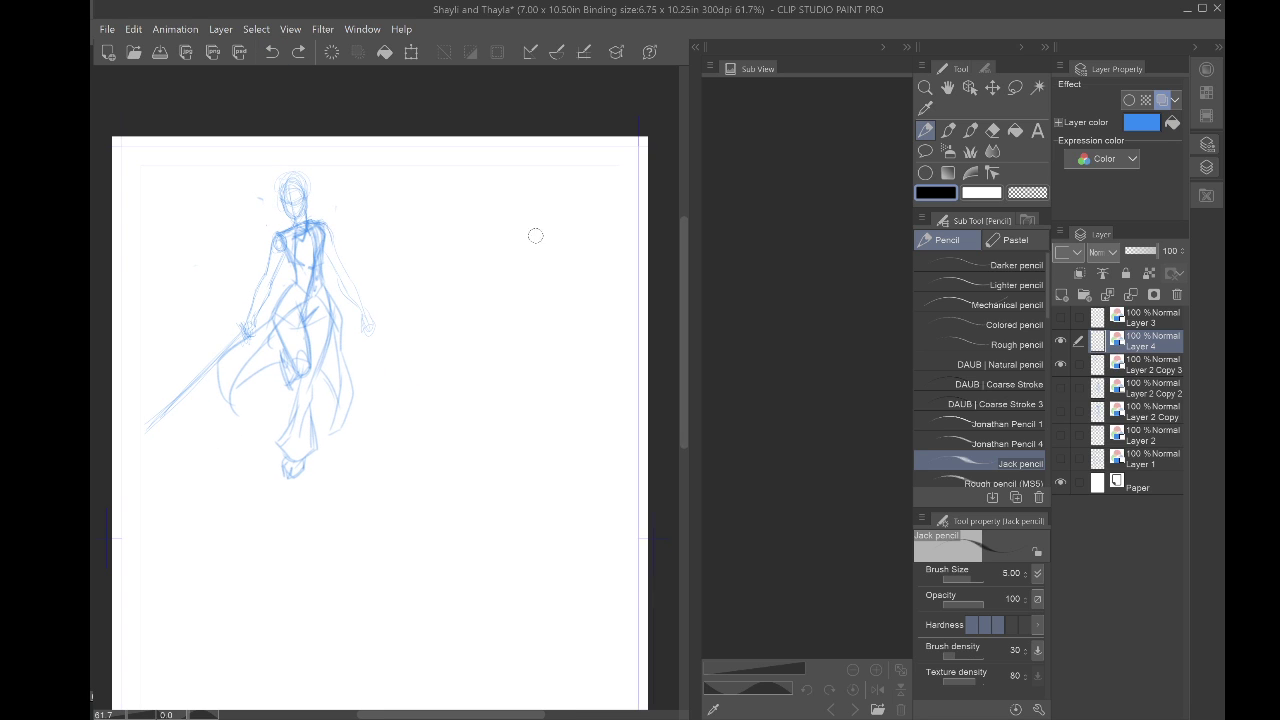
mouse_move(535, 236)
mouse_down()
mouse_move(523, 246)
mouse_move(526, 222)
mouse_move(543, 326)
mouse_up()
mouse_move(530, 271)
mouse_down()
mouse_move(504, 274)
mouse_move(511, 329)
mouse_move(536, 318)
mouse_up()
mouse_move(517, 283)
mouse_down()
mouse_move(519, 336)
mouse_move(500, 318)
mouse_move(498, 367)
mouse_up()
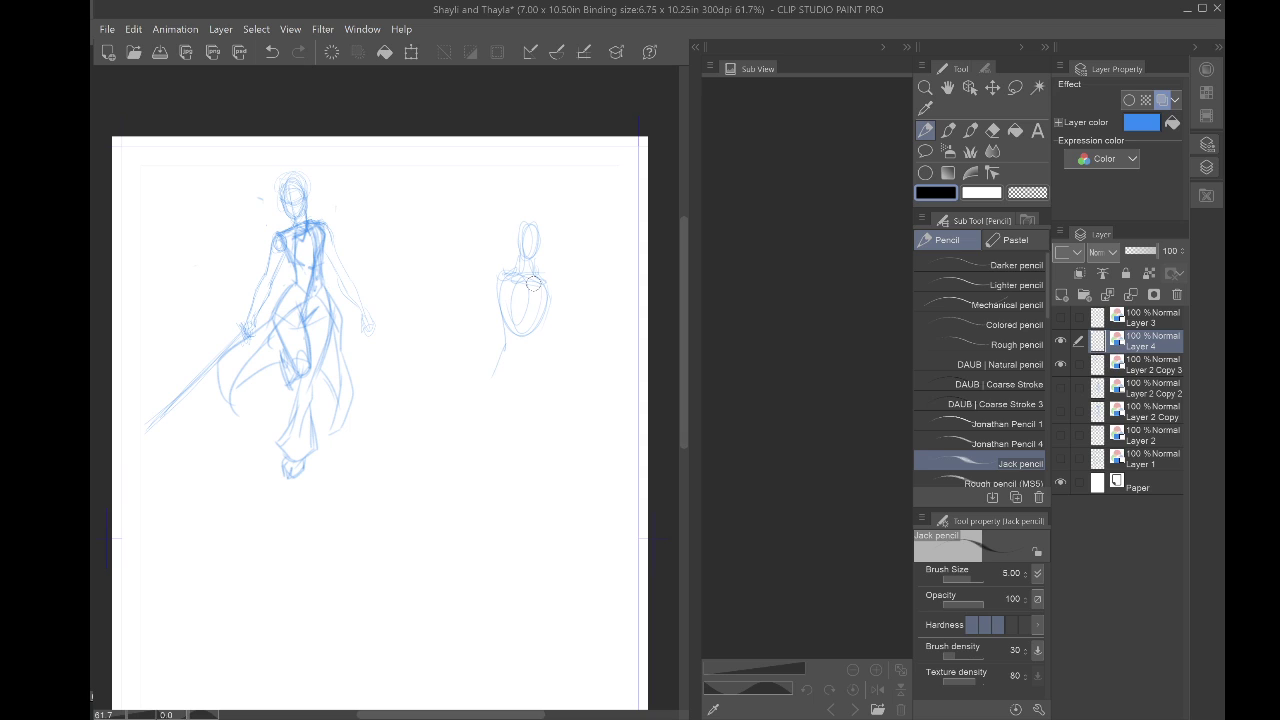
Step: Rough in the second figure's arms, one lowered and one raised, with the waist, hips and first thigh lines
mouse_move(536, 284)
mouse_down()
mouse_move(545, 383)
mouse_move(536, 340)
mouse_move(524, 384)
mouse_move(550, 373)
mouse_move(486, 366)
mouse_up()
drag(496, 398, 540, 382)
mouse_move(544, 280)
mouse_down()
mouse_move(492, 275)
mouse_move(441, 388)
mouse_move(560, 292)
mouse_move(574, 308)
mouse_move(600, 243)
mouse_move(588, 268)
mouse_up()
mouse_move(549, 370)
mouse_down()
mouse_move(486, 369)
mouse_move(510, 480)
mouse_up()
drag(512, 392, 512, 494)
drag(548, 372, 560, 486)
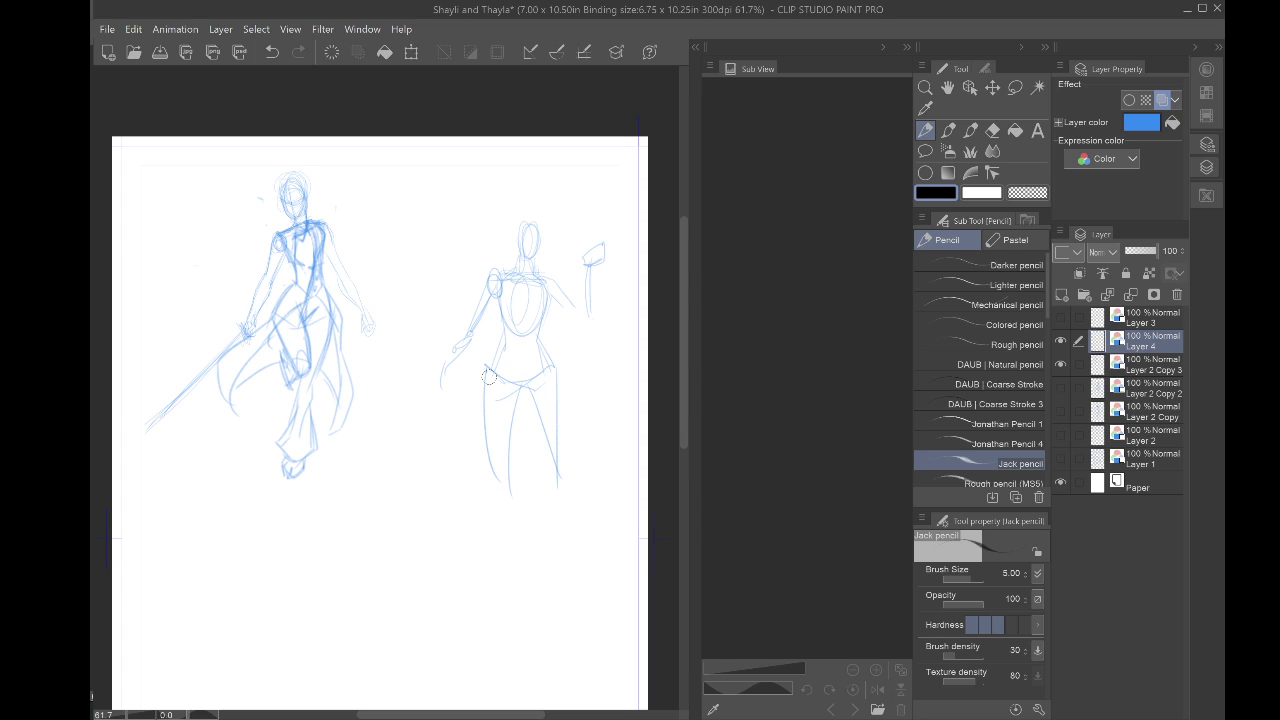
Step: Sketch the second figure's legs in a wide stance down to both feet
mouse_move(487, 368)
mouse_down()
mouse_move(483, 406)
mouse_move(508, 393)
mouse_move(470, 505)
mouse_up()
drag(523, 384, 552, 484)
drag(554, 367, 567, 543)
mouse_move(551, 480)
mouse_down()
mouse_move(568, 548)
mouse_move(552, 545)
mouse_up()
drag(482, 450, 468, 532)
drag(469, 473, 454, 548)
Step: Strengthen the second figure's head and neck outline and redraw the hip and inner thigh lines
mouse_move(518, 261)
mouse_down()
mouse_move(501, 274)
mouse_move(546, 279)
mouse_up()
mouse_move(537, 225)
mouse_down()
mouse_move(527, 266)
mouse_move(541, 234)
mouse_move(519, 242)
mouse_move(528, 254)
mouse_move(532, 230)
mouse_move(534, 243)
mouse_move(516, 234)
mouse_move(550, 295)
mouse_move(545, 283)
mouse_move(534, 315)
mouse_up()
drag(487, 372, 471, 436)
mouse_move(523, 382)
mouse_down()
mouse_move(503, 396)
mouse_move(480, 466)
mouse_up()
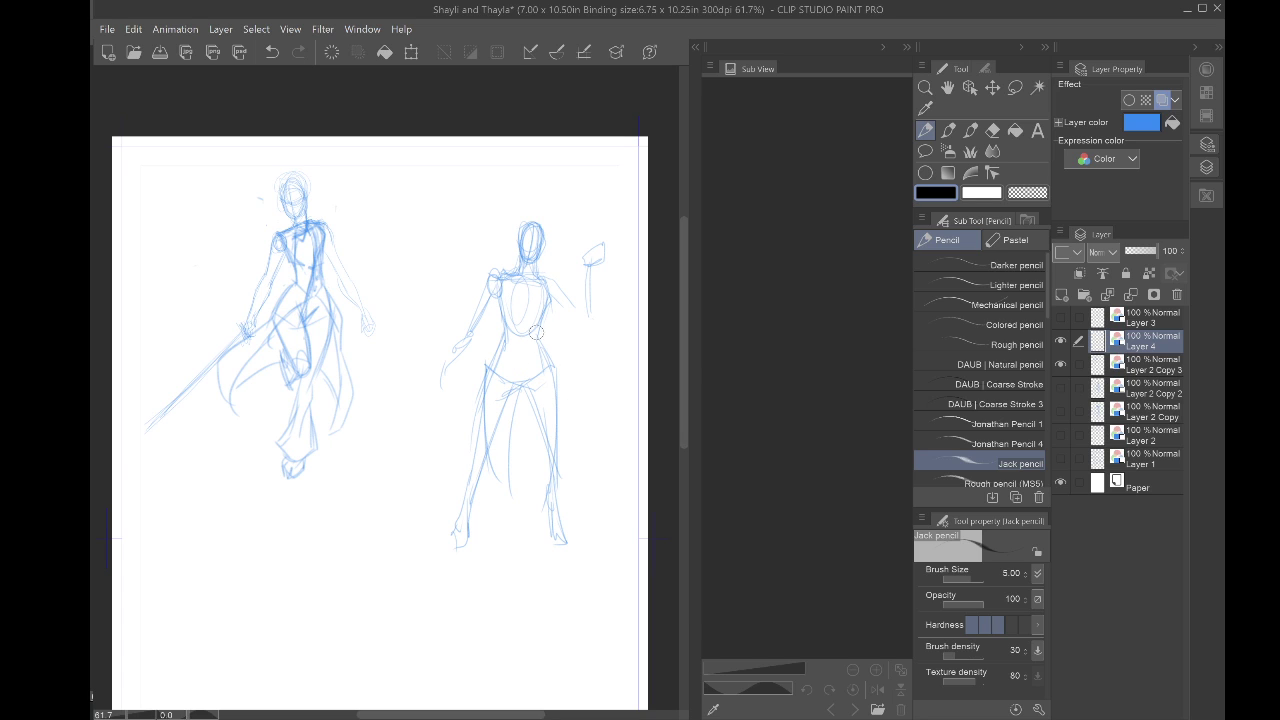
Step: Add a sweeping coat tail behind the second figure's legs and firm up the raised forearm, both hands and head details
mouse_move(537, 333)
mouse_down()
mouse_move(615, 472)
mouse_move(544, 493)
mouse_move(607, 496)
mouse_move(531, 502)
mouse_up()
mouse_move(545, 278)
mouse_down()
mouse_move(574, 306)
mouse_move(588, 300)
mouse_move(585, 311)
mouse_up()
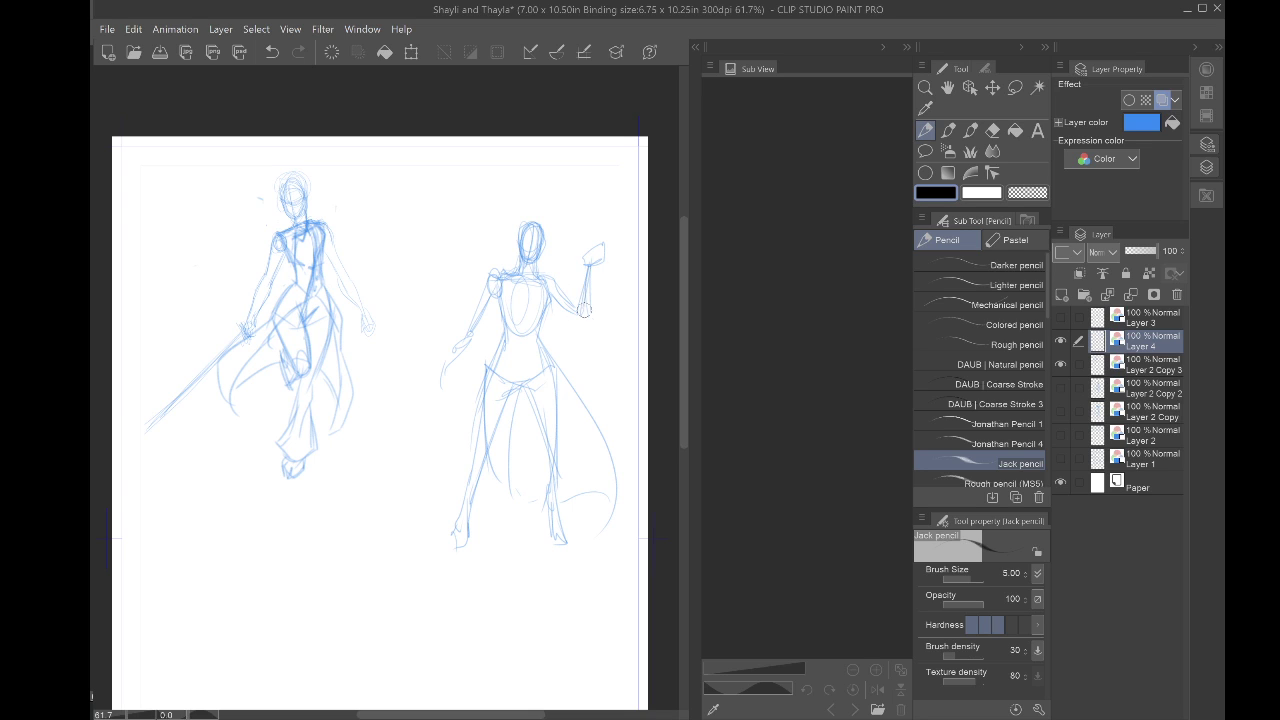
drag(589, 264, 586, 314)
mouse_move(584, 264)
mouse_down()
mouse_move(602, 260)
mouse_move(582, 254)
mouse_move(544, 195)
mouse_up()
drag(201, 398, 211, 426)
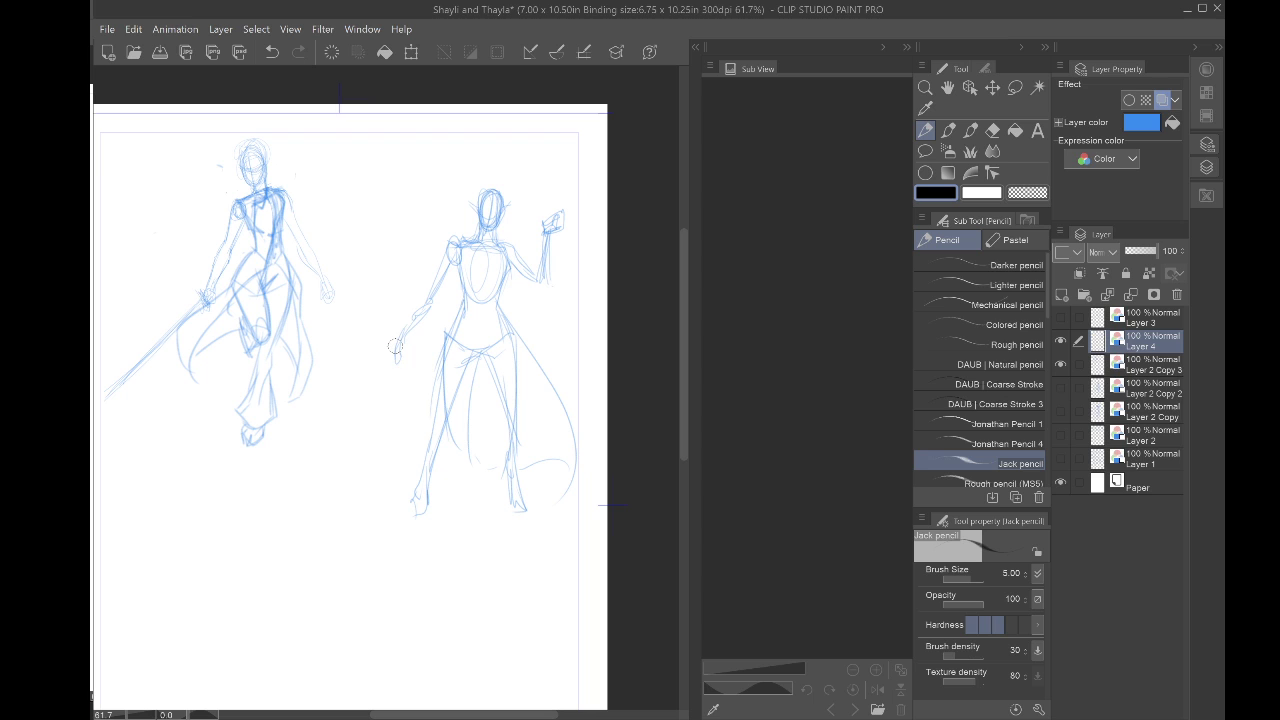
Step: Lasso the whole second figure, try moving it up against the first figure, and shift it back away
key(m)
mouse_move(365, 455)
mouse_down()
mouse_move(523, 151)
mouse_move(605, 467)
mouse_move(363, 392)
mouse_move(362, 352)
mouse_up()
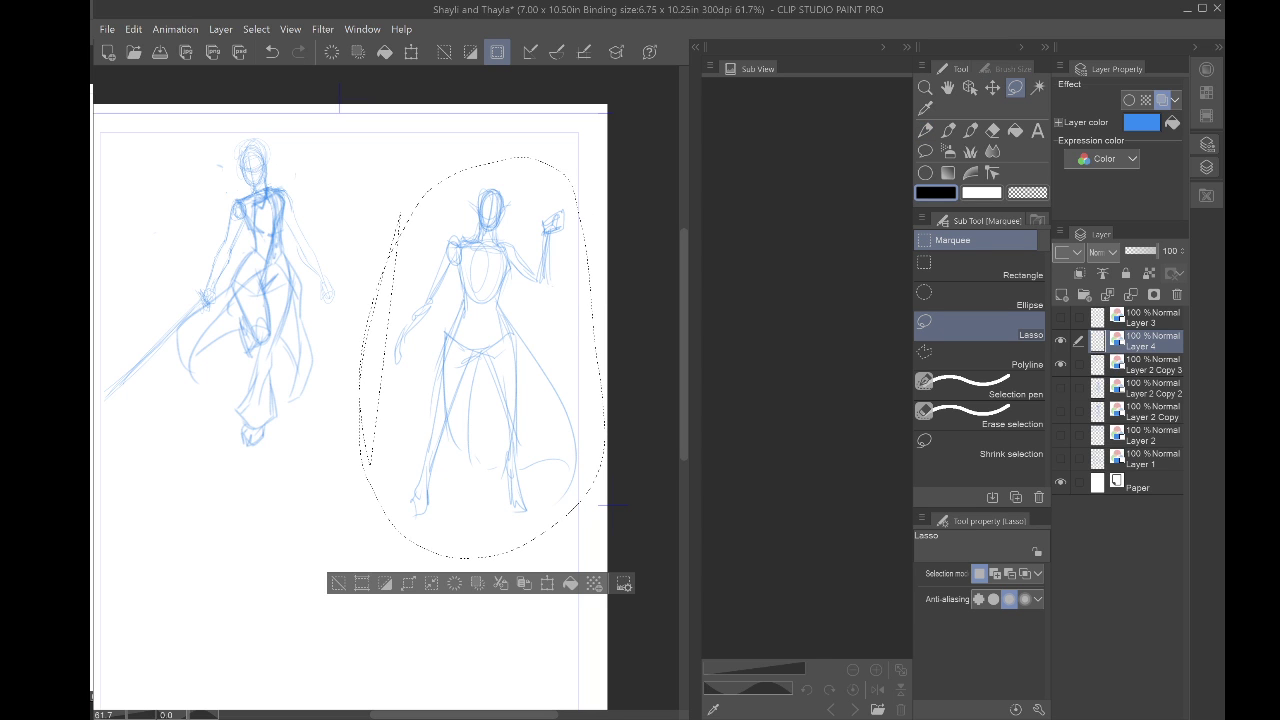
key(k)
drag(431, 402, 362, 338)
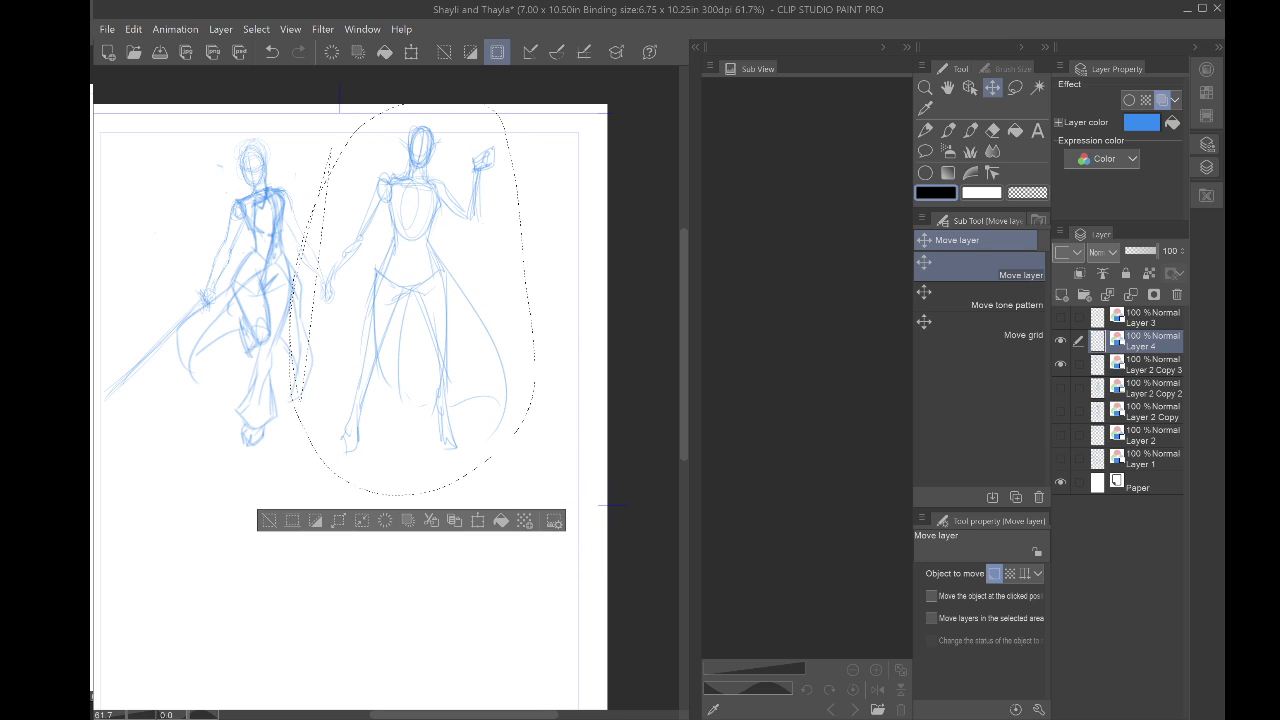
scroll(223, 287, up, 5)
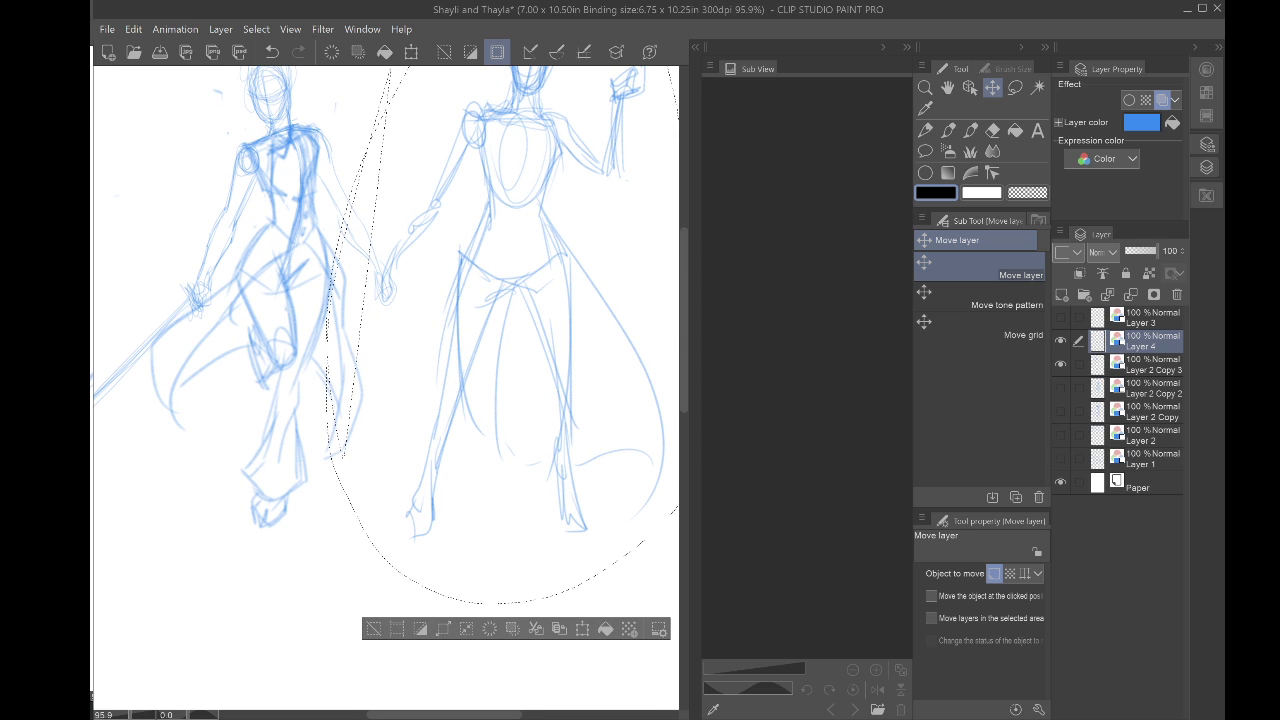
scroll(385, 390, down, 2)
scroll(385, 390, down, 1)
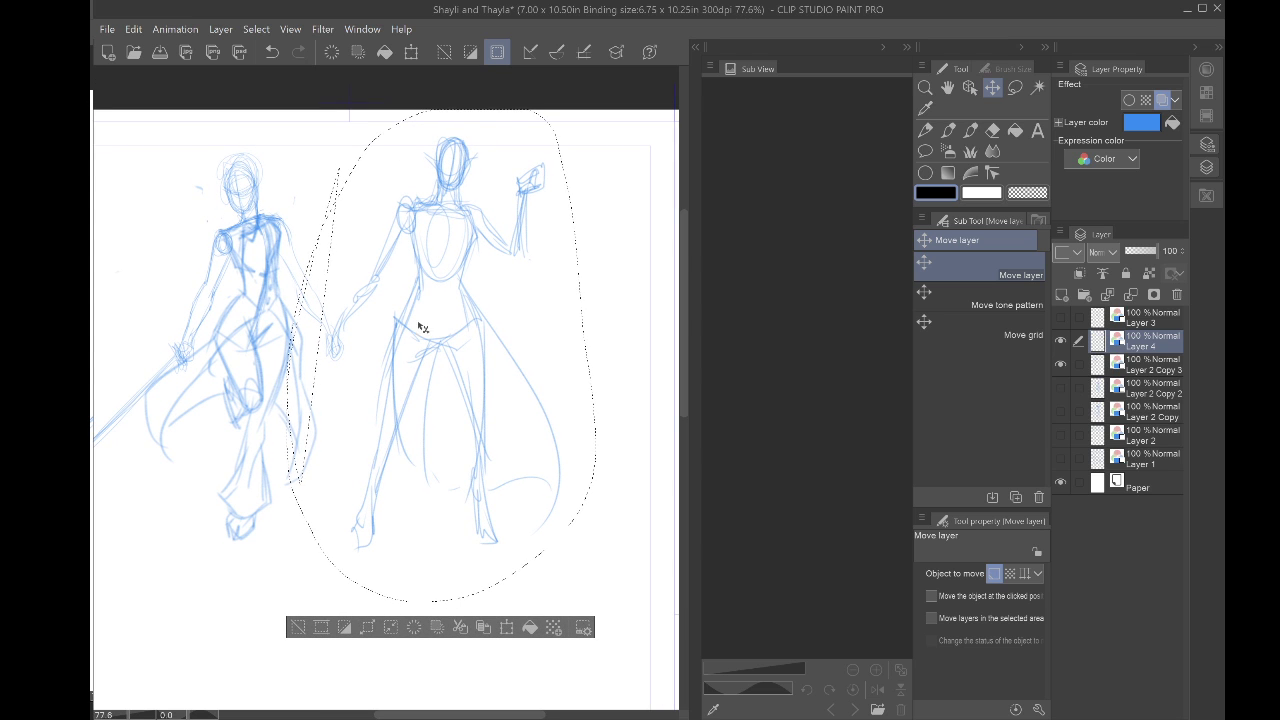
drag(432, 314, 503, 371)
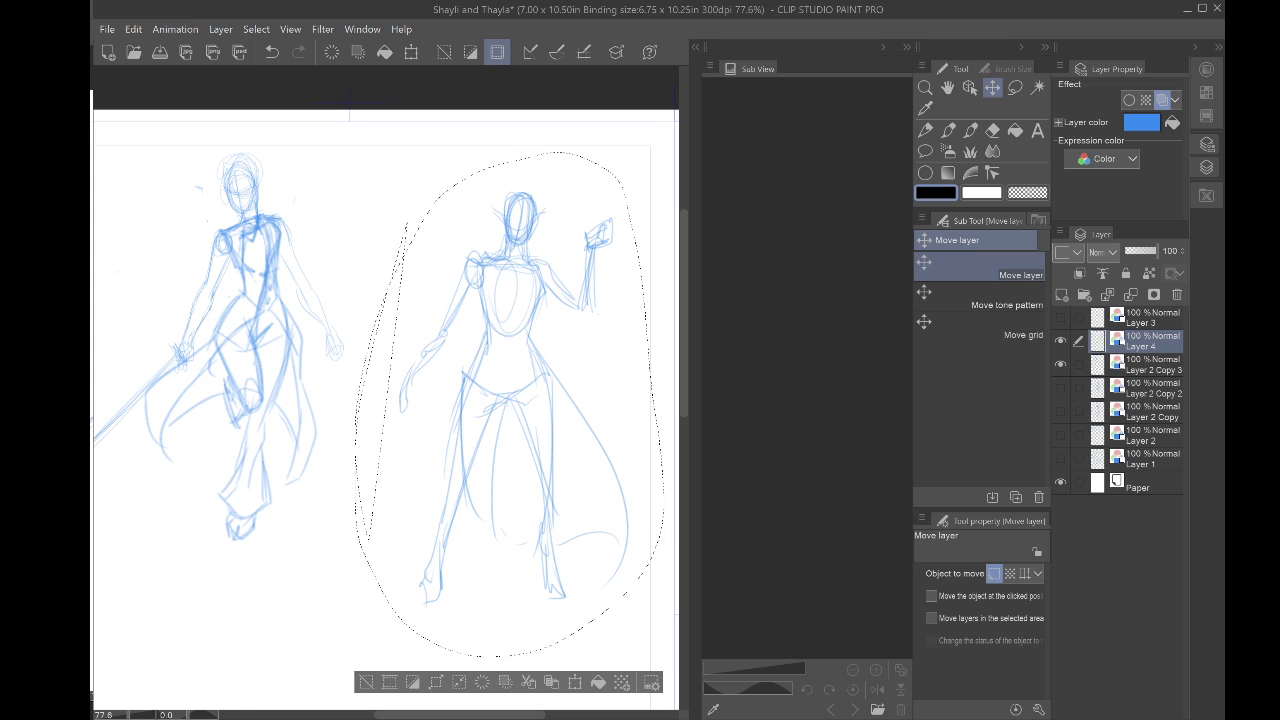
Step: Scale the selected second figure to 95%, move it so its lowered hand meets the first figure's hand, and deselect
scroll(257, 237, down, 3)
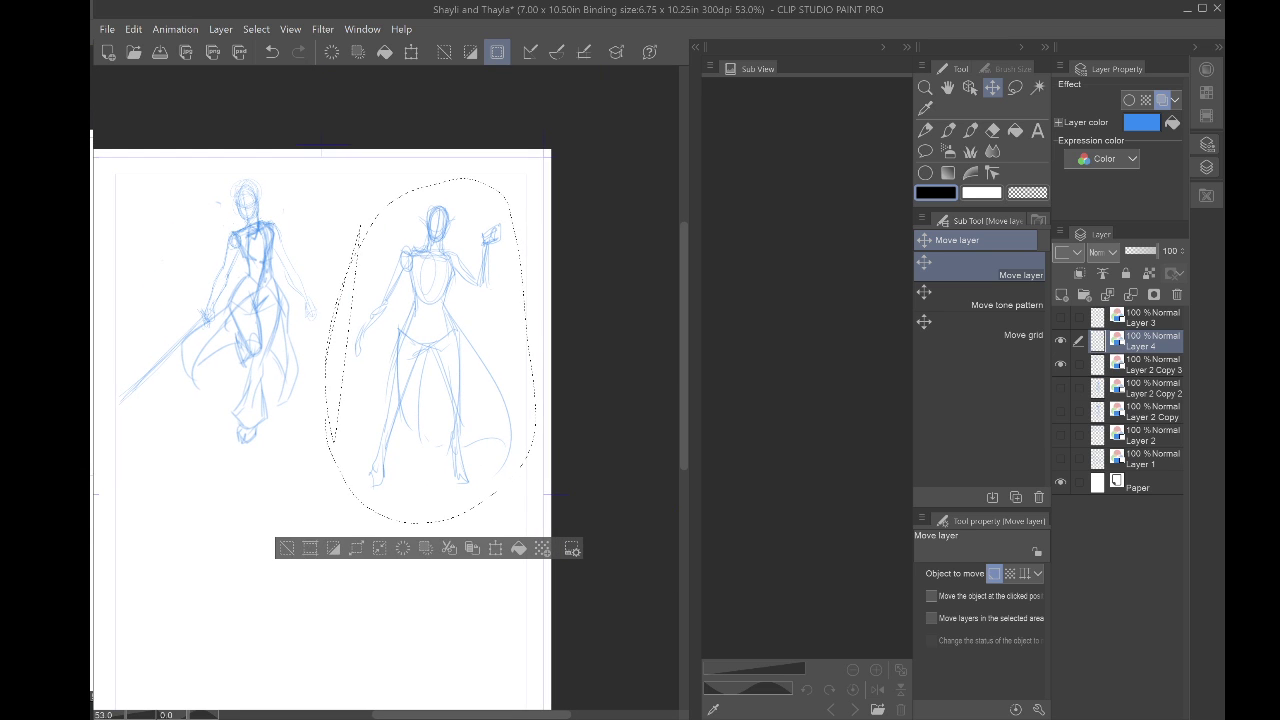
key(ctrl+t)
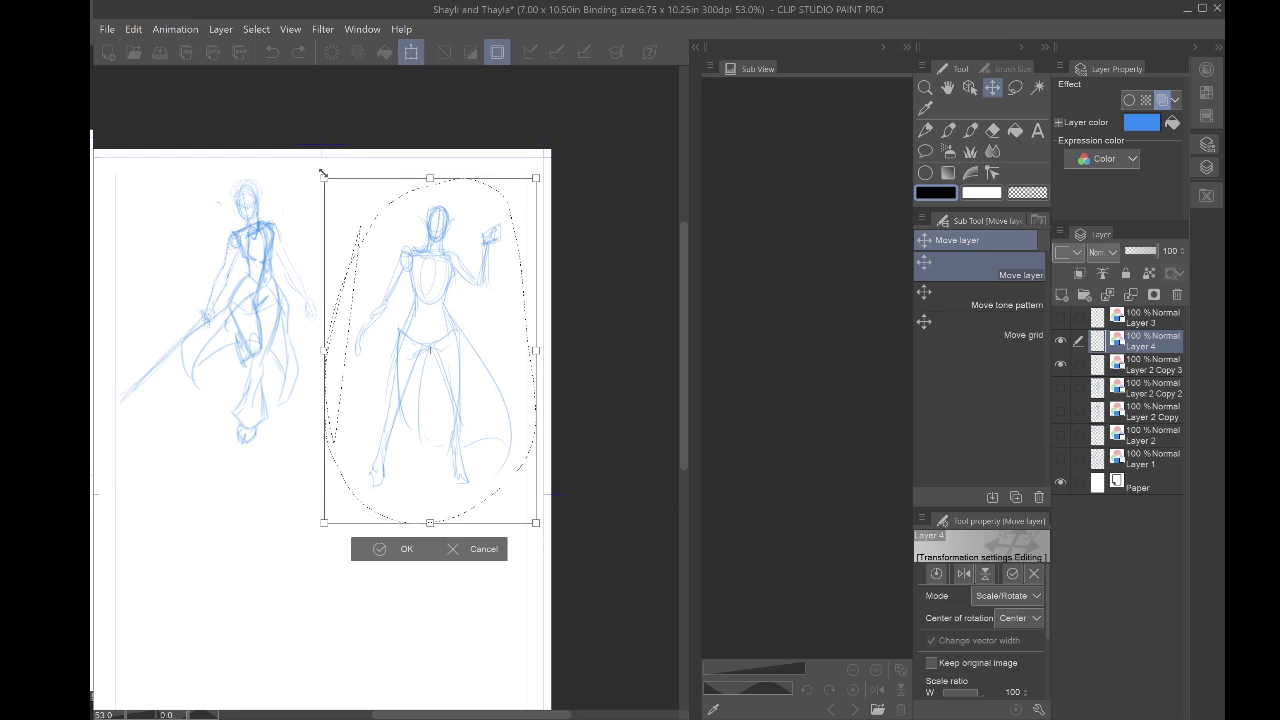
drag(323, 178, 333, 192)
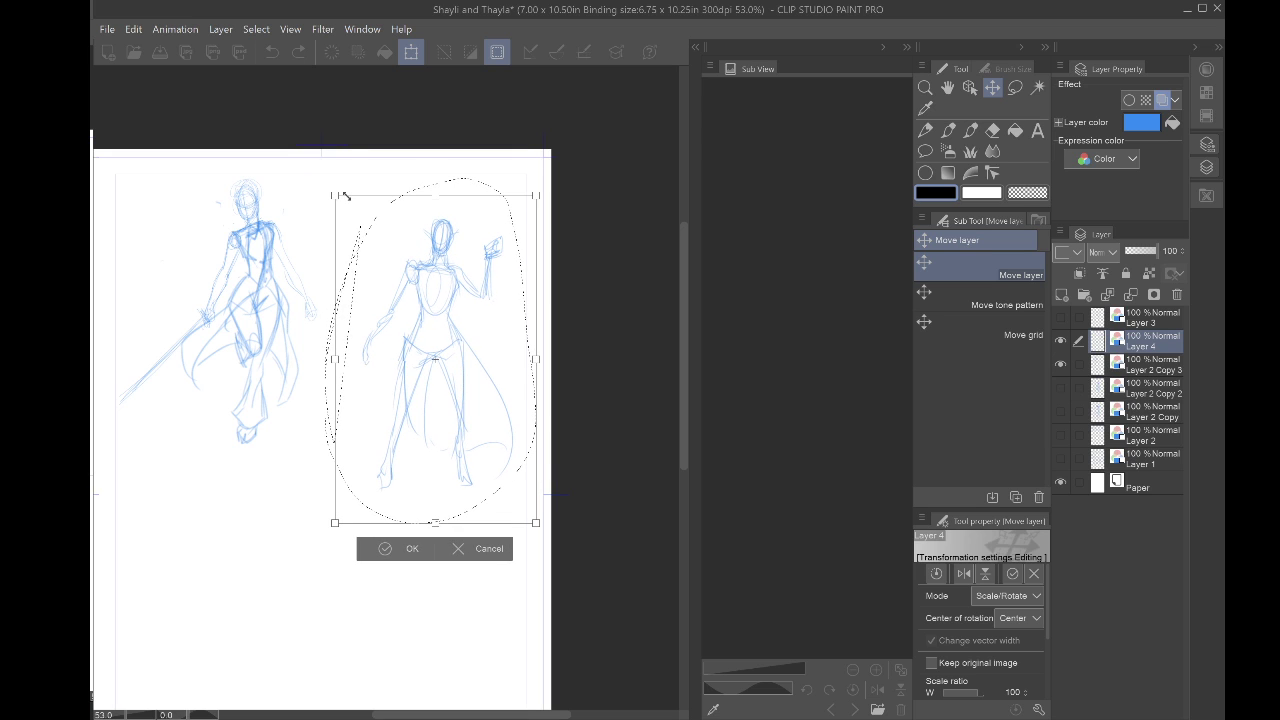
drag(426, 346, 373, 302)
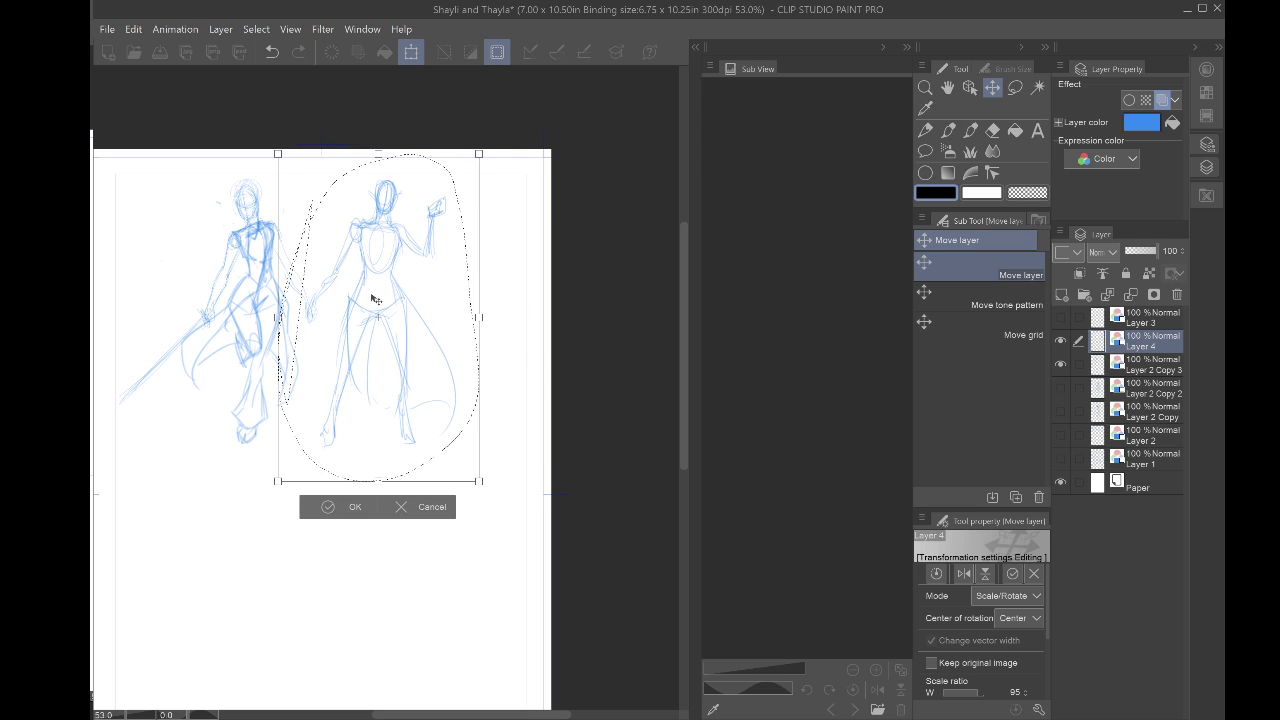
key(Return)
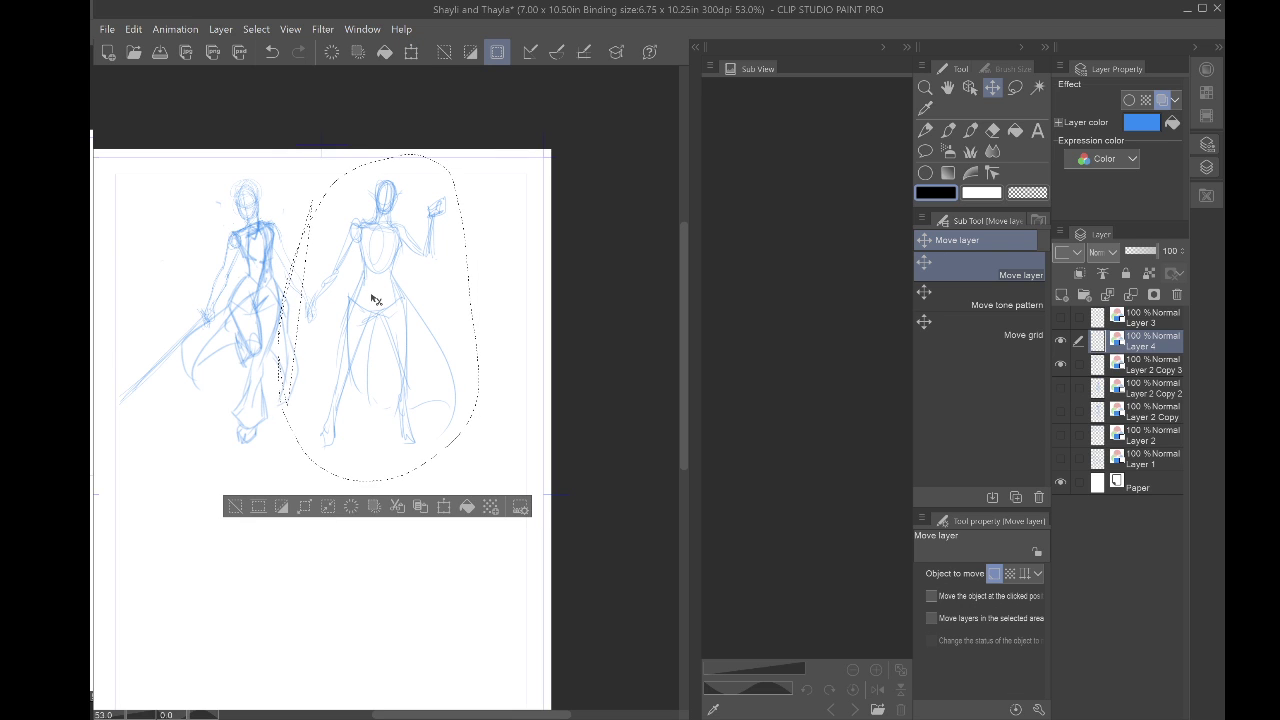
key(ctrl+d)
drag(372, 298, 404, 319)
scroll(308, 340, up, 1)
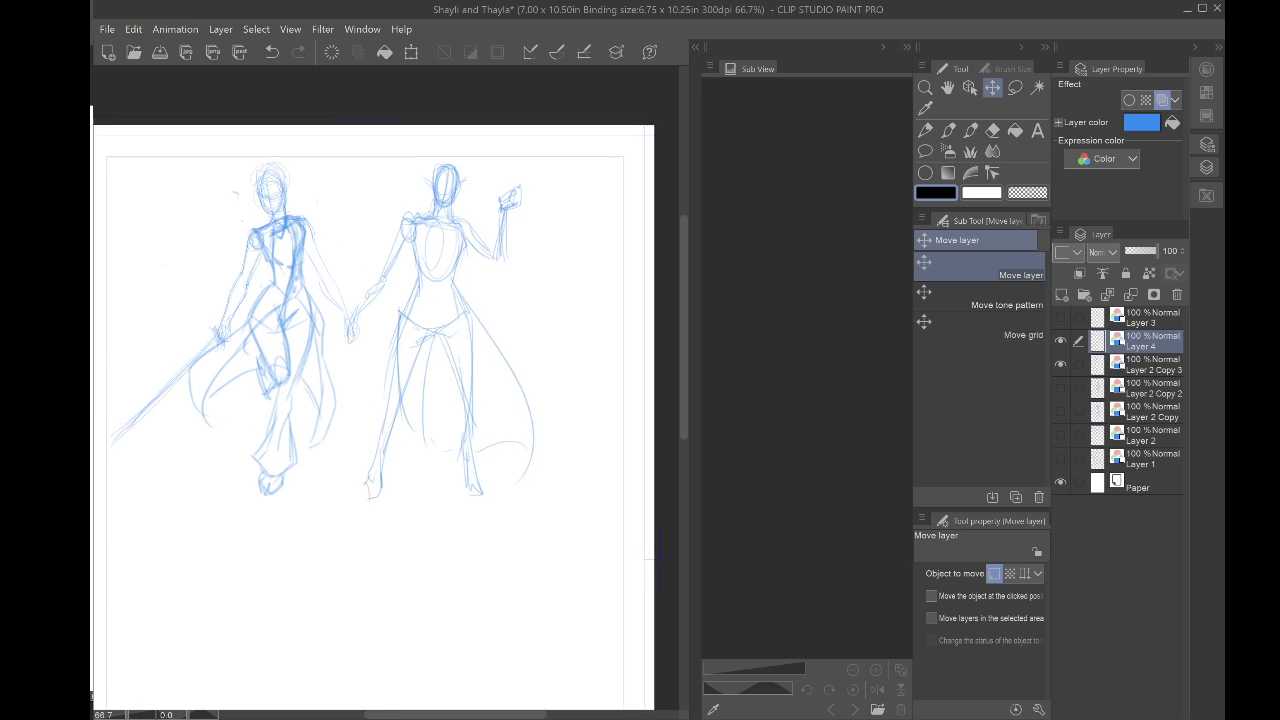
scroll(297, 357, up, 2)
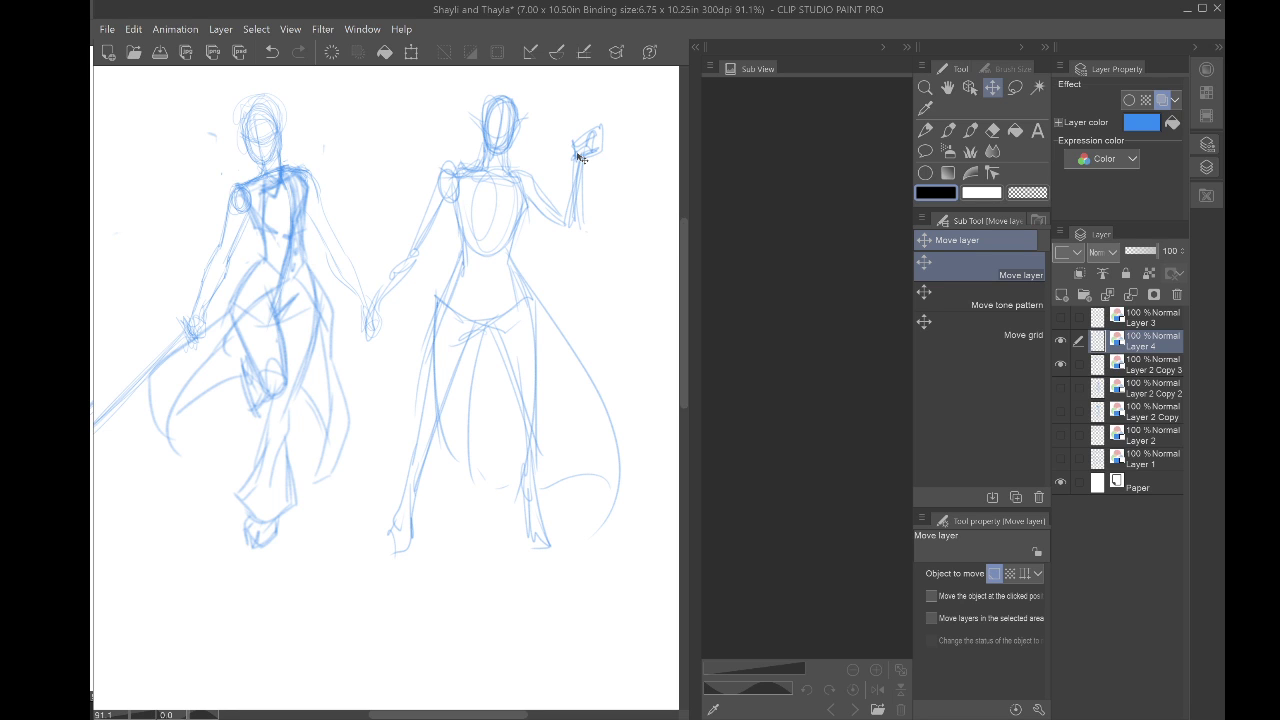
Step: Hide Layer 4 and Layer 2 Copy 3, check Layer 3 briefly, and show only Layer 2 Copy 2 above the paper
scroll(652, 177, down, 3)
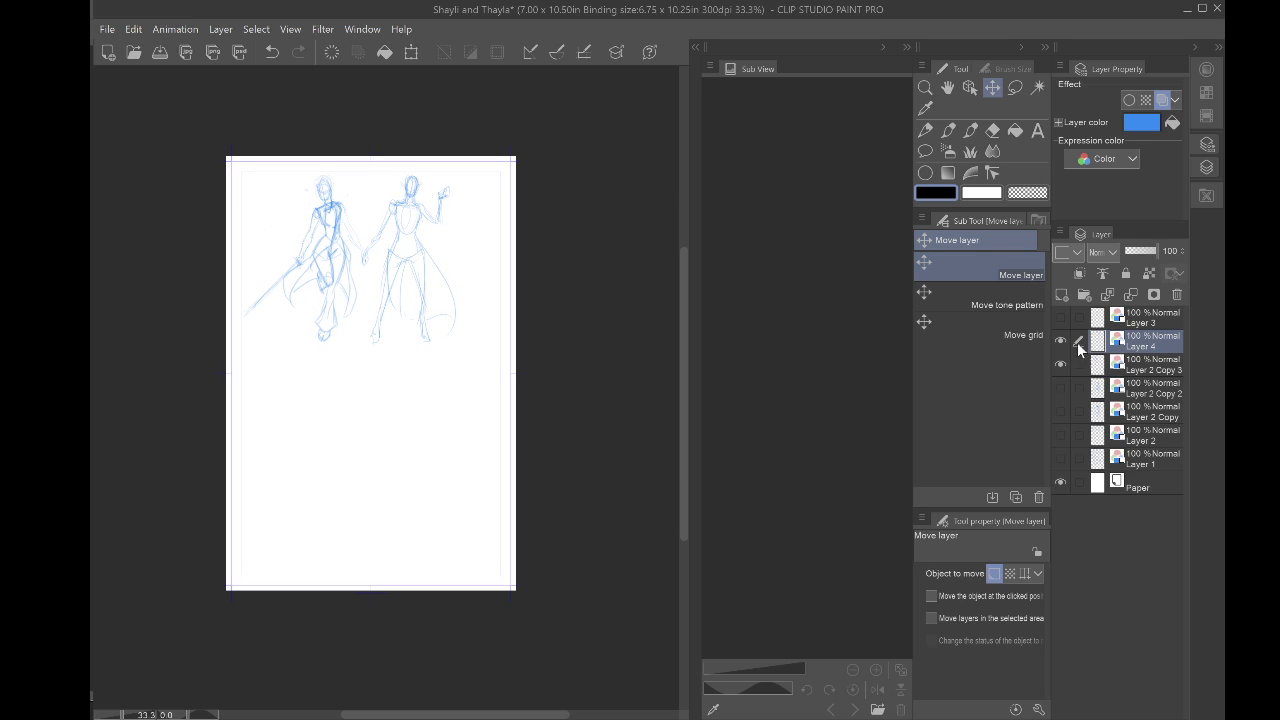
click(1058, 342)
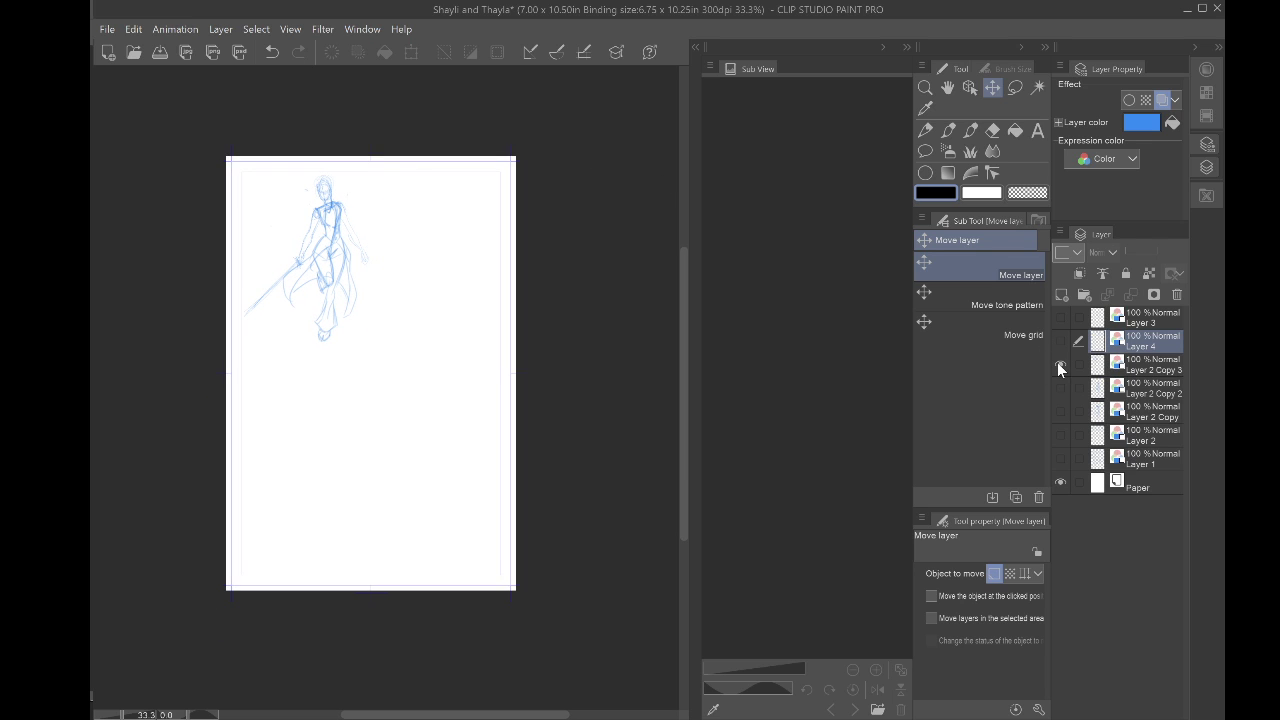
click(1060, 366)
click(1058, 316)
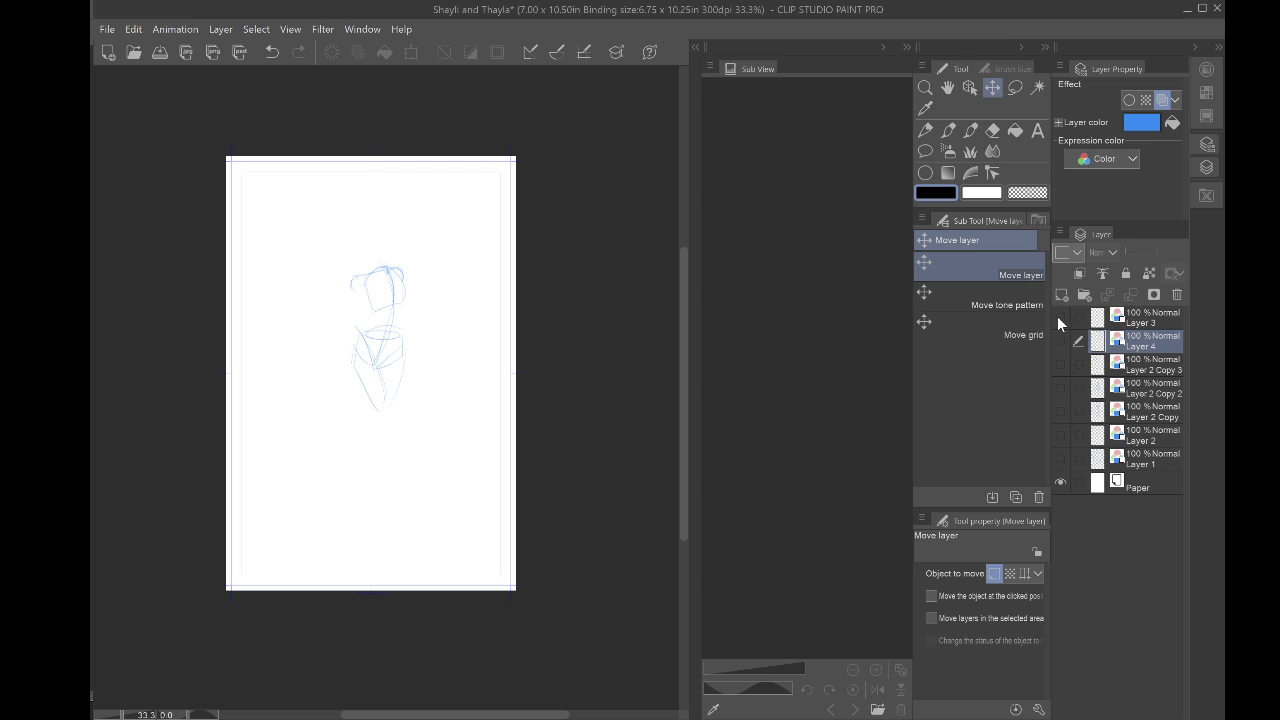
click(1058, 316)
click(1058, 370)
click(1058, 372)
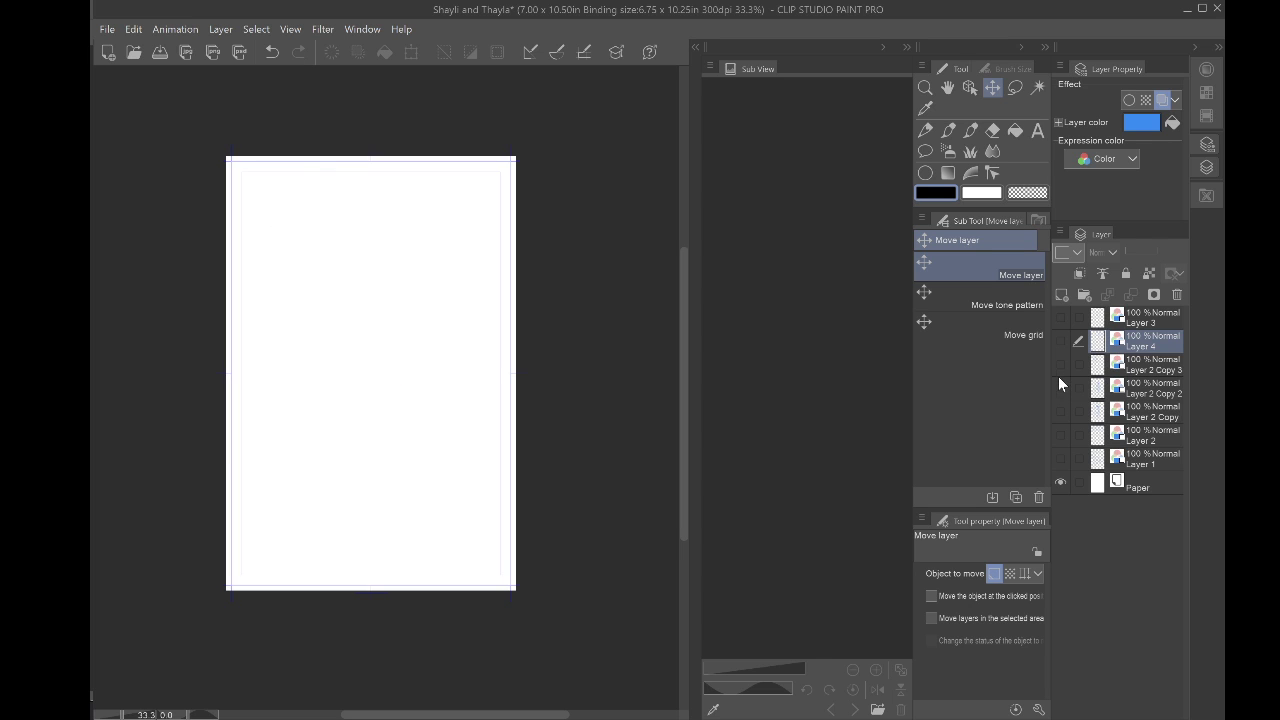
click(1059, 384)
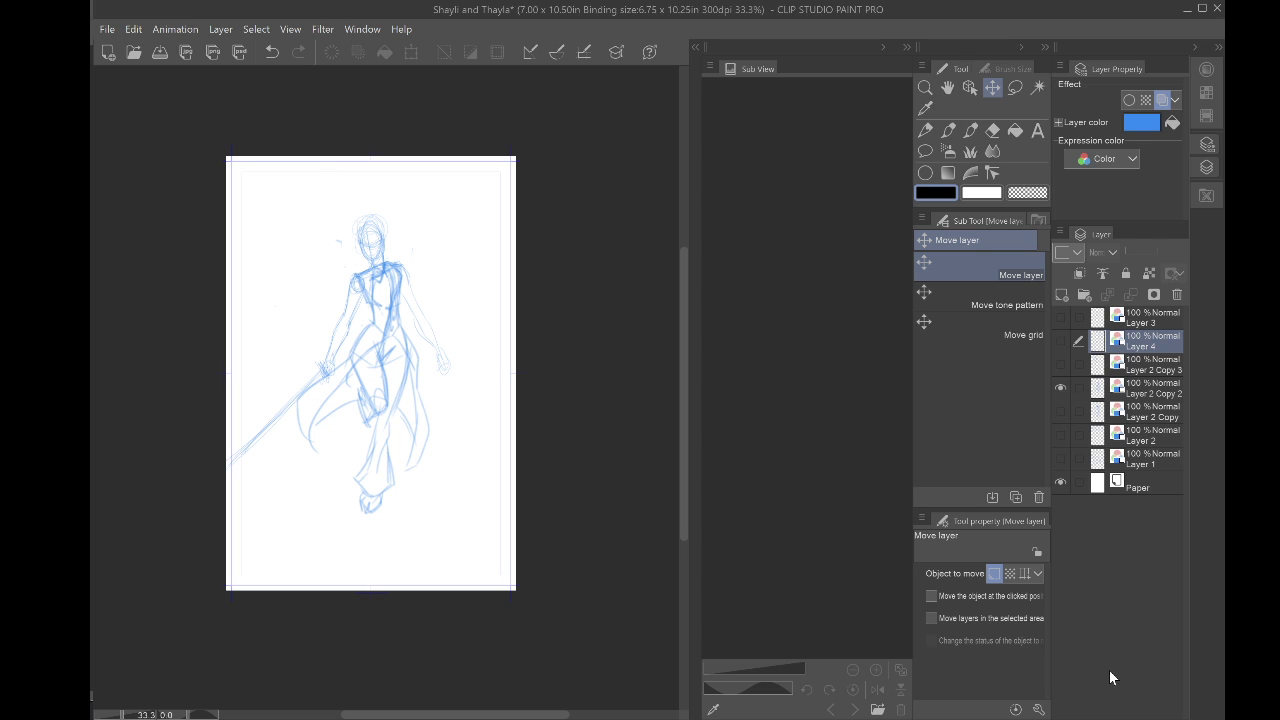
Step: Create a layer folder named shayli, move Layer 2 Copy 2 into it, and hide the folder
click(1083, 296)
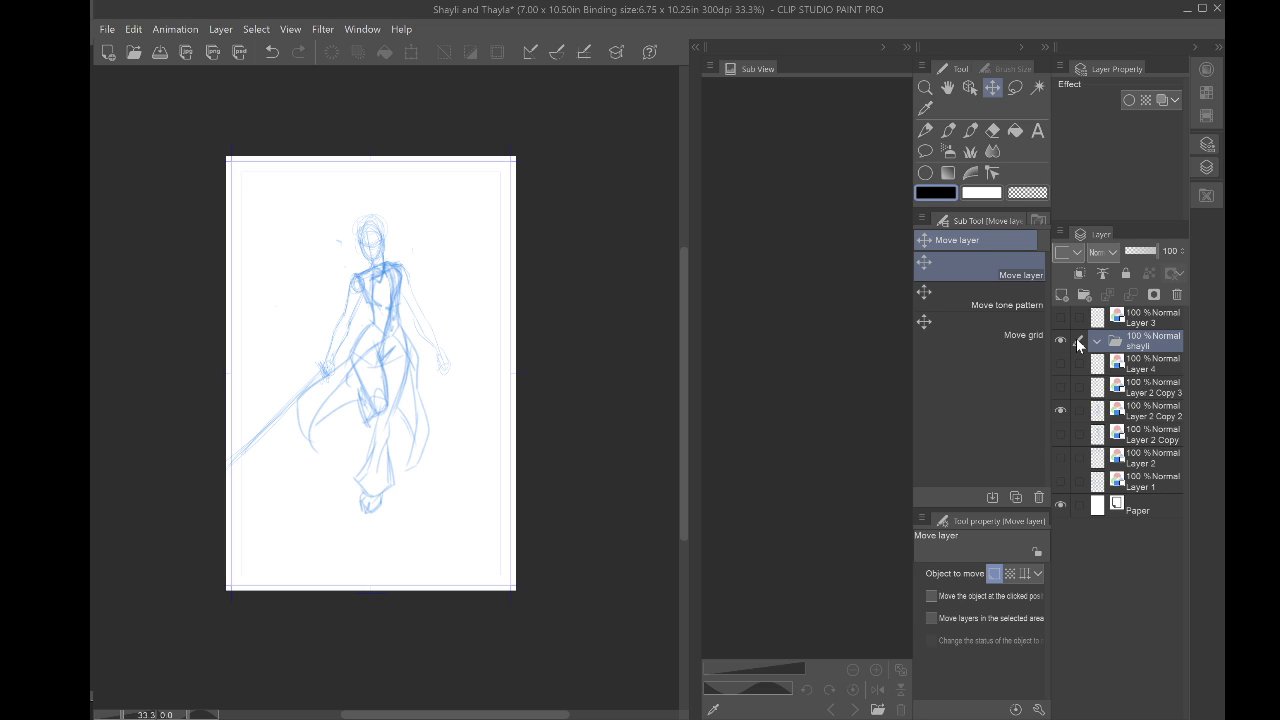
drag(1137, 402, 1138, 350)
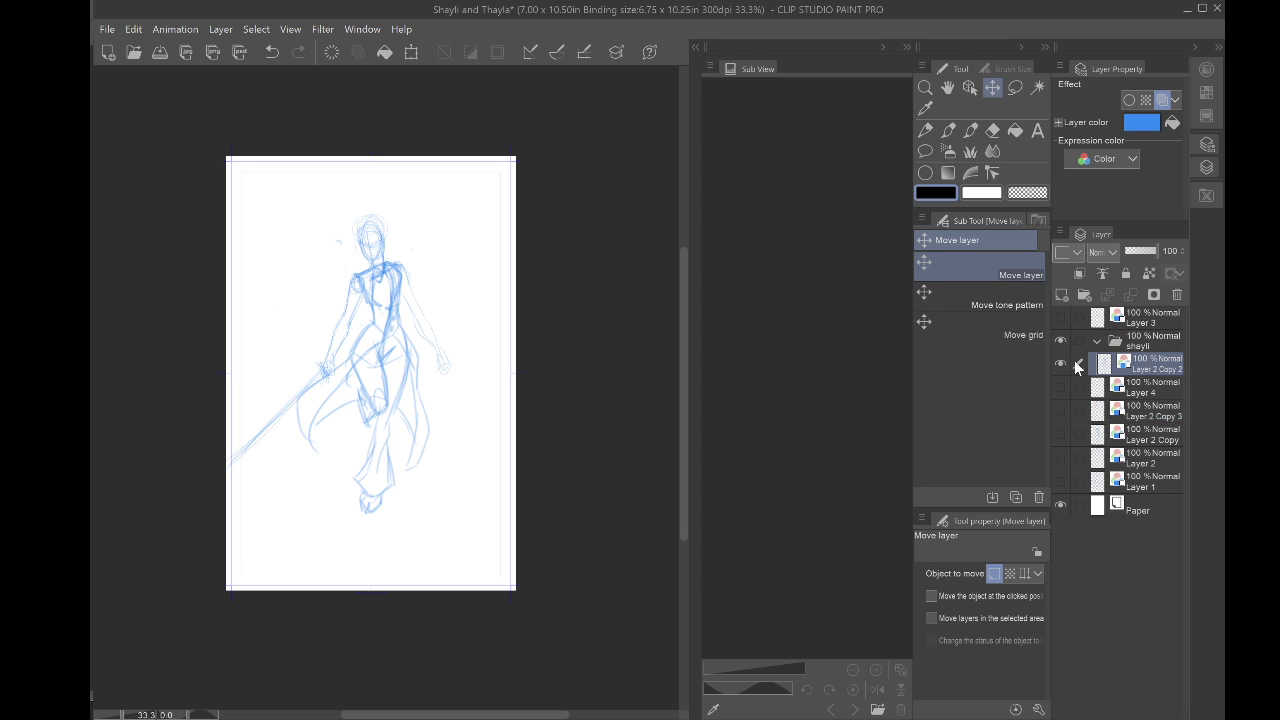
click(1095, 343)
click(1060, 340)
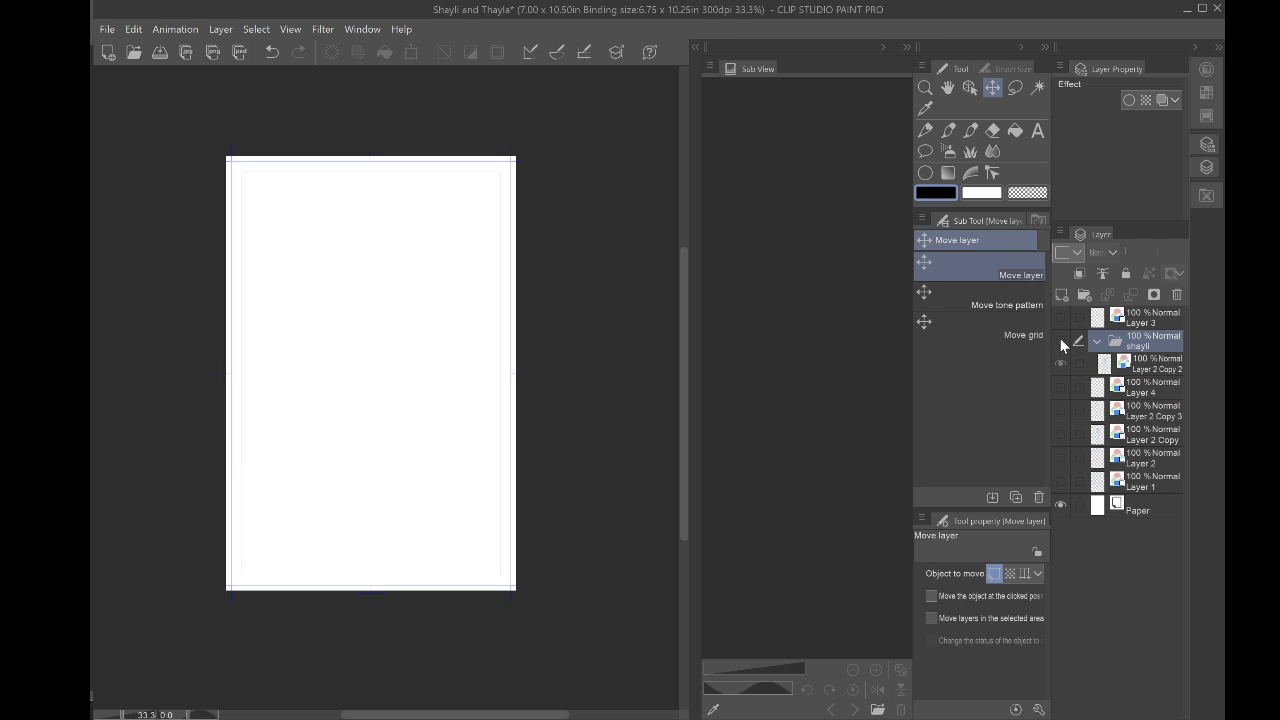
Step: Show the shayli folder, select Layer 2 Copy 2 inside it, and choose the Jack pencil for refining the figure
click(1060, 340)
click(1145, 365)
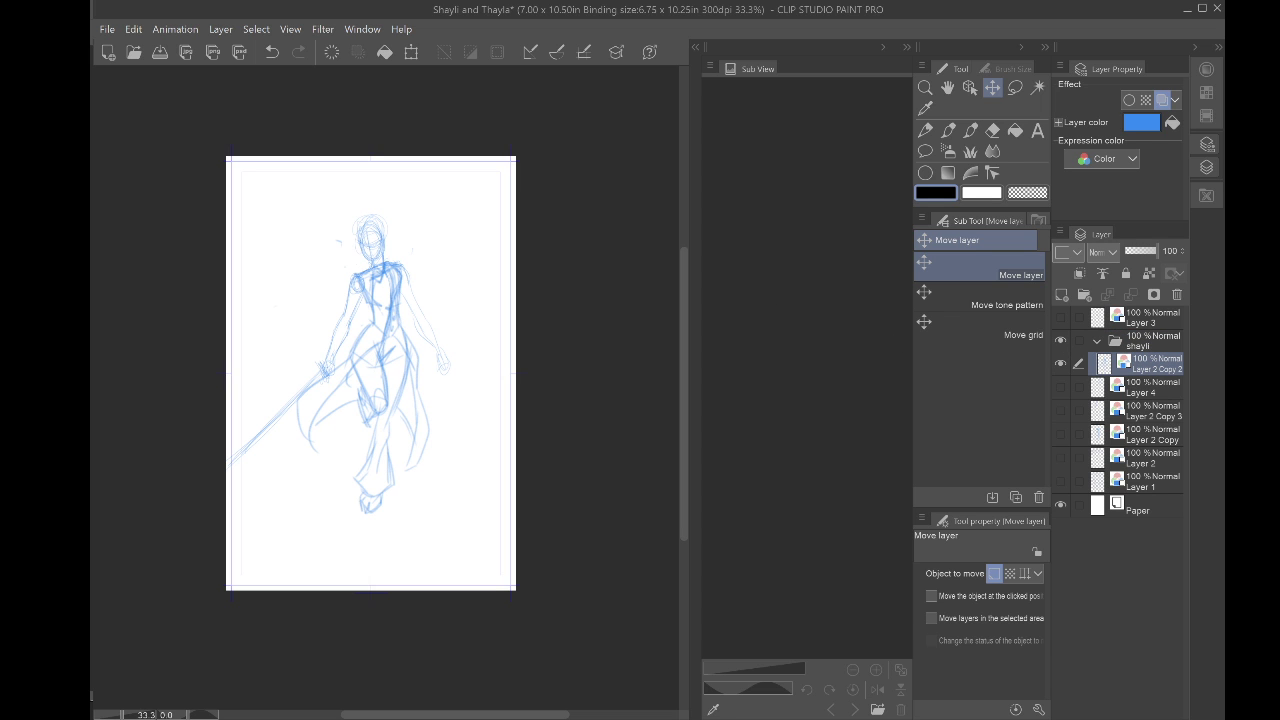
scroll(340, 290, up, 2)
scroll(385, 300, up, 1)
space+drag(385, 300, 391, 410)
scroll(385, 350, up, 1)
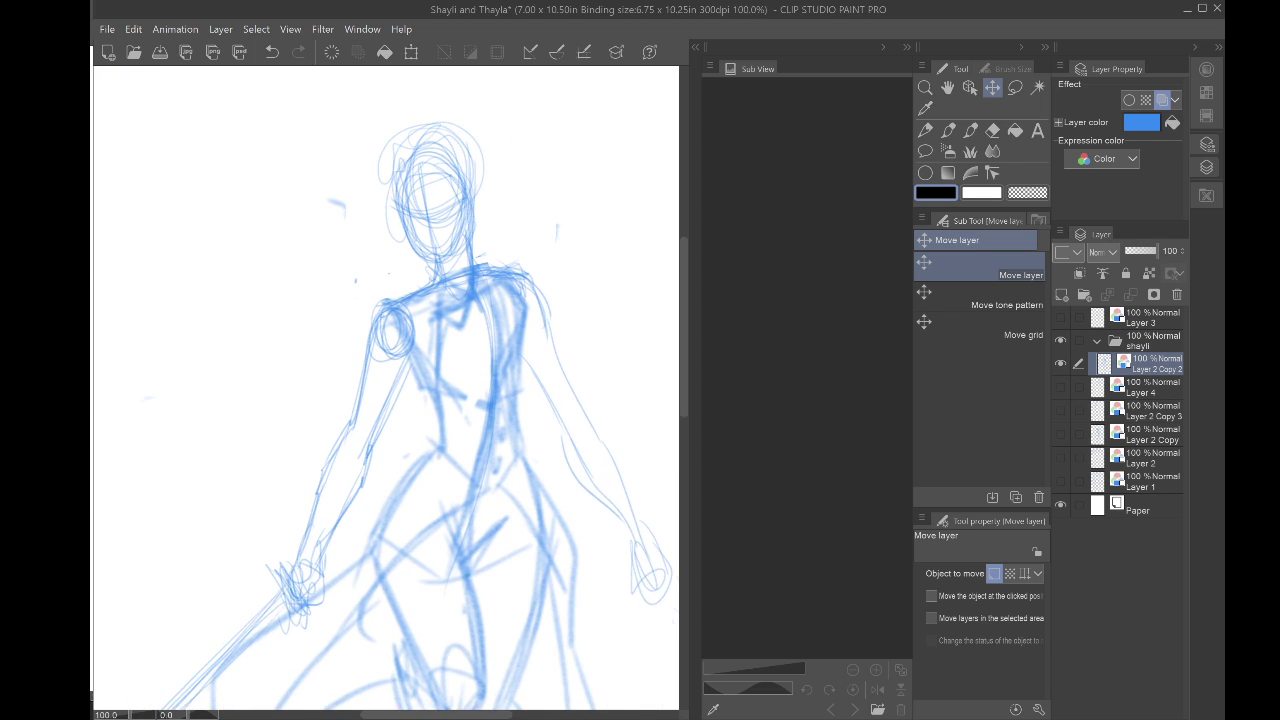
key(p)
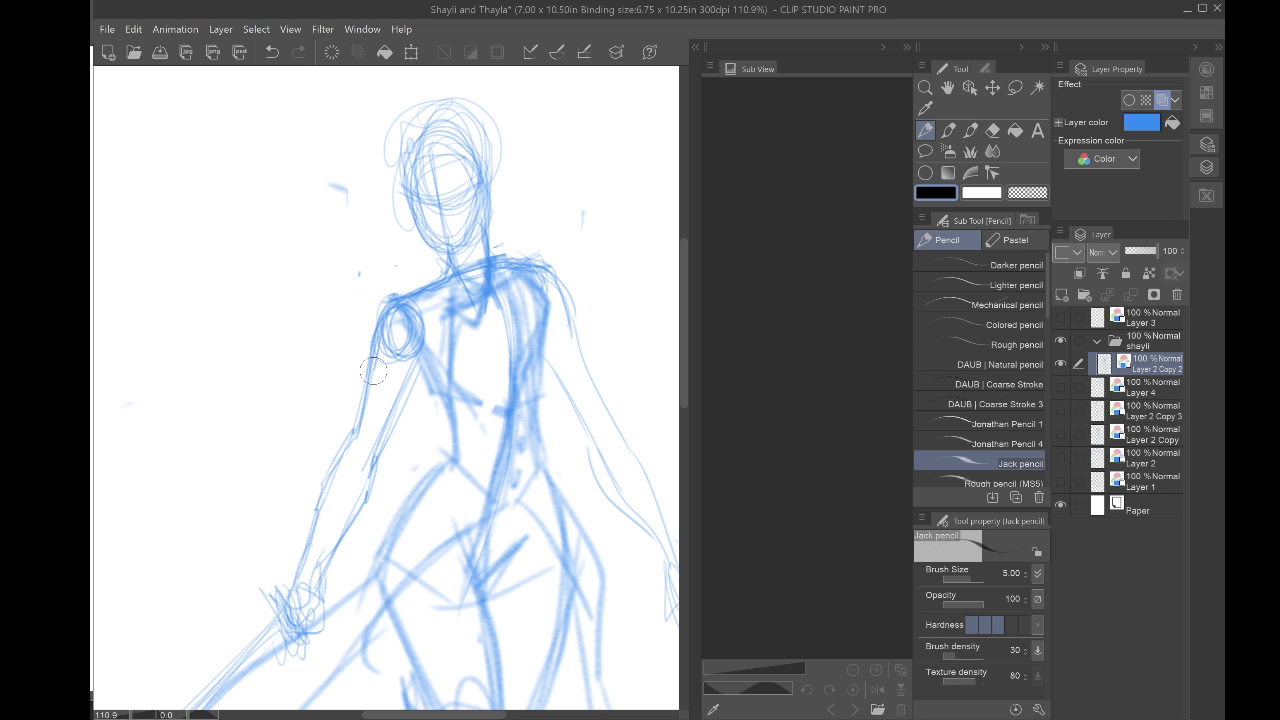
Step: Darken the figure's waist and hip on the sword side and the coat's front edge sweeping down from them
drag(383, 460, 408, 341)
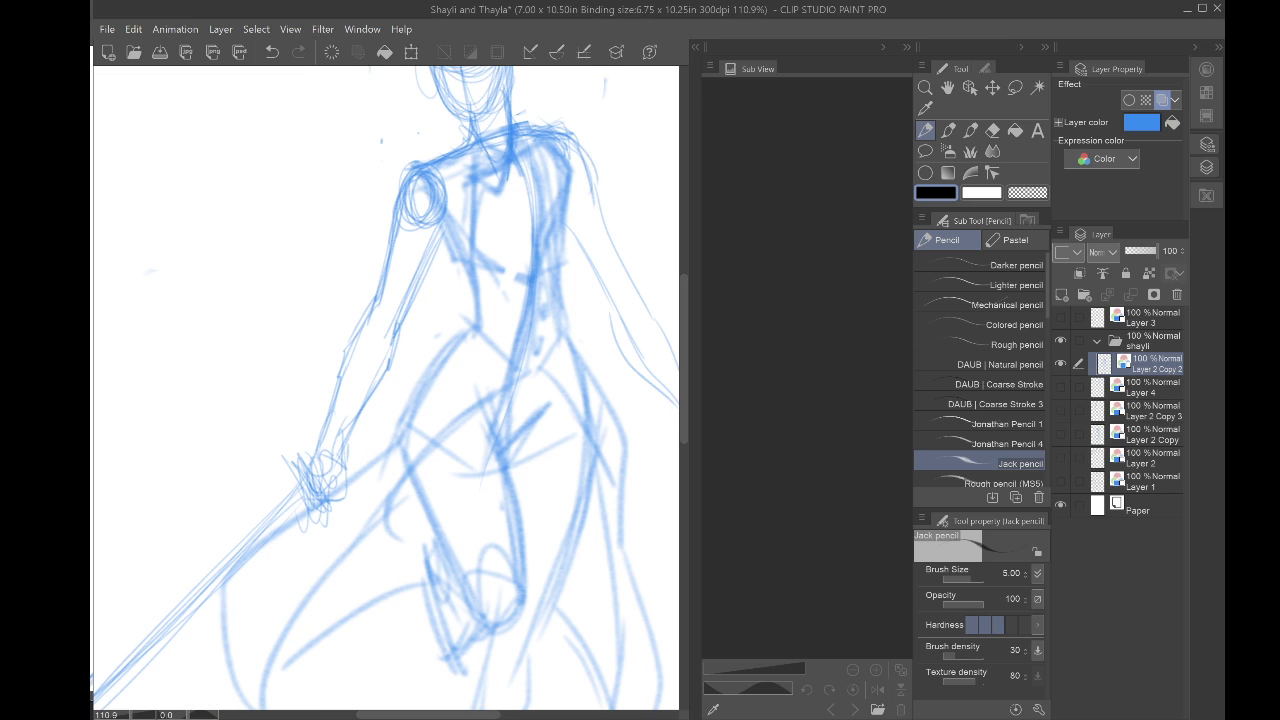
mouse_move(442, 222)
mouse_down()
mouse_move(470, 287)
mouse_move(470, 338)
mouse_up()
mouse_move(471, 294)
mouse_down()
mouse_move(425, 400)
mouse_move(463, 339)
mouse_move(439, 357)
mouse_move(400, 438)
mouse_move(453, 344)
mouse_move(393, 446)
mouse_move(313, 514)
mouse_up()
drag(500, 388, 372, 532)
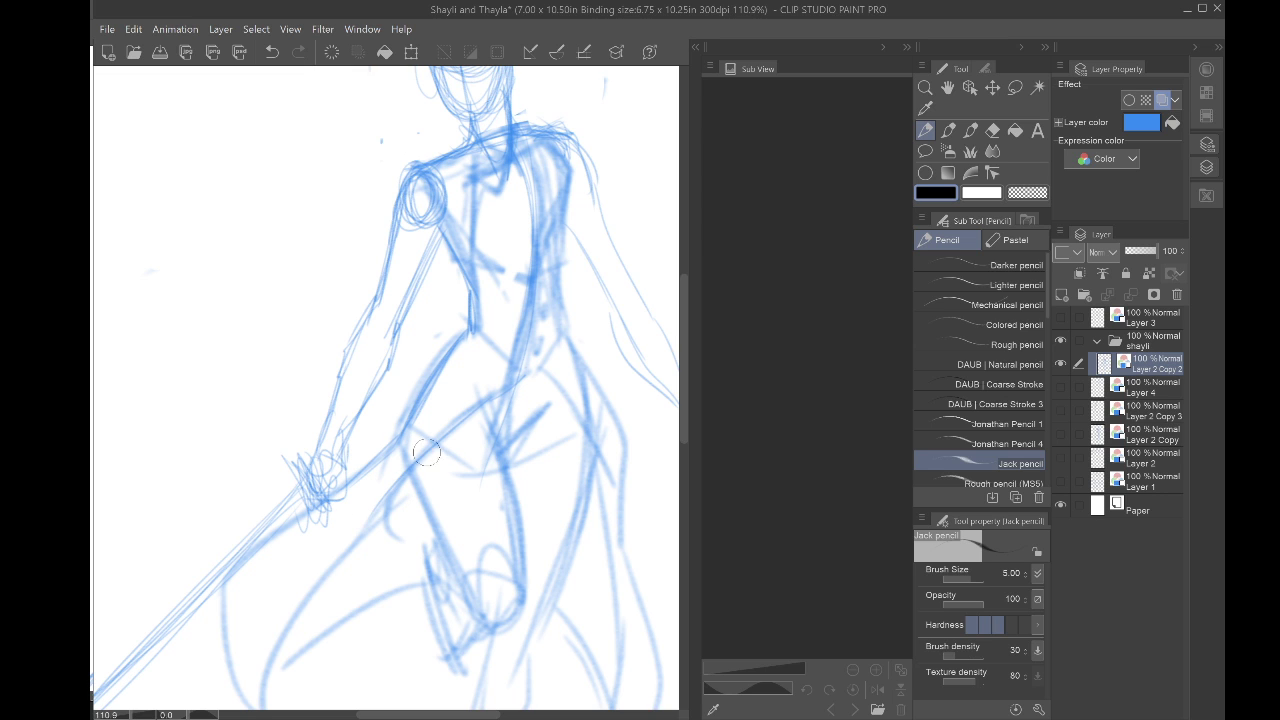
drag(425, 455, 299, 605)
drag(351, 549, 278, 609)
Step: Redraw the coat tail on the free-hand side down to its point and sketch the inner curve of the sword-side tail
scroll(335, 398, down, 3)
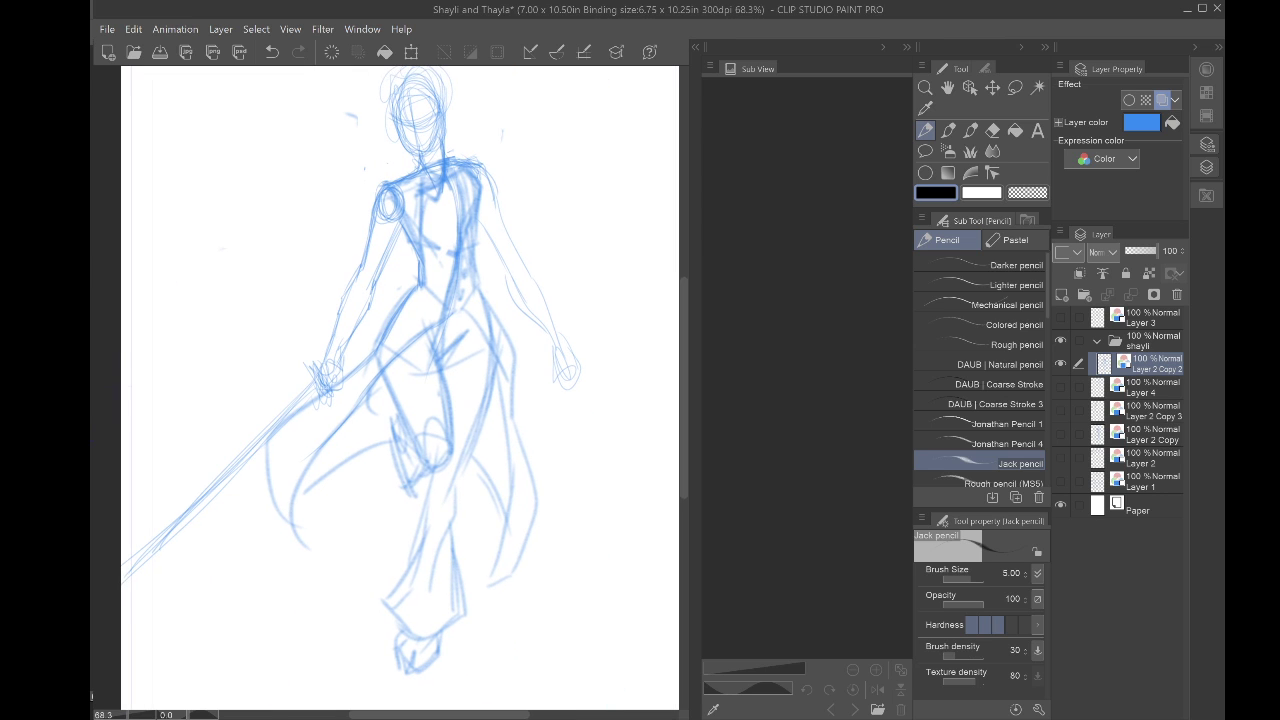
mouse_move(445, 319)
mouse_down()
mouse_move(496, 352)
mouse_move(475, 324)
mouse_move(510, 440)
mouse_up()
mouse_move(485, 297)
mouse_down()
mouse_move(515, 372)
mouse_move(530, 544)
mouse_up()
mouse_move(533, 488)
mouse_down()
mouse_move(501, 577)
mouse_move(510, 406)
mouse_move(491, 584)
mouse_up()
drag(491, 584, 512, 467)
mouse_move(494, 512)
mouse_down()
mouse_move(467, 440)
mouse_move(491, 488)
mouse_move(453, 441)
mouse_move(374, 439)
mouse_move(334, 474)
mouse_move(353, 454)
mouse_move(294, 485)
mouse_move(383, 433)
mouse_up()
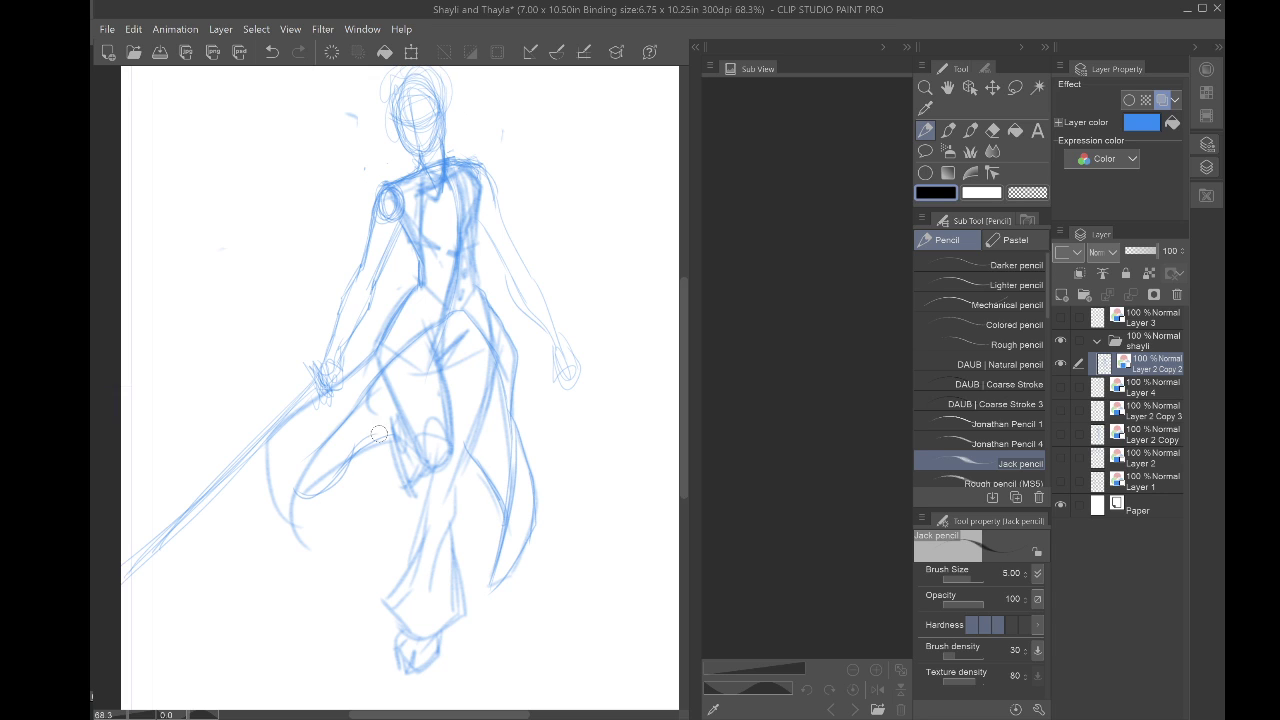
mouse_move(298, 496)
mouse_down()
mouse_move(361, 450)
mouse_move(337, 430)
mouse_move(298, 515)
mouse_up()
Step: Redraw the outer edge of the sword-side coat tail from the hip past the sword hand and down
scroll(170, 455, up, 3)
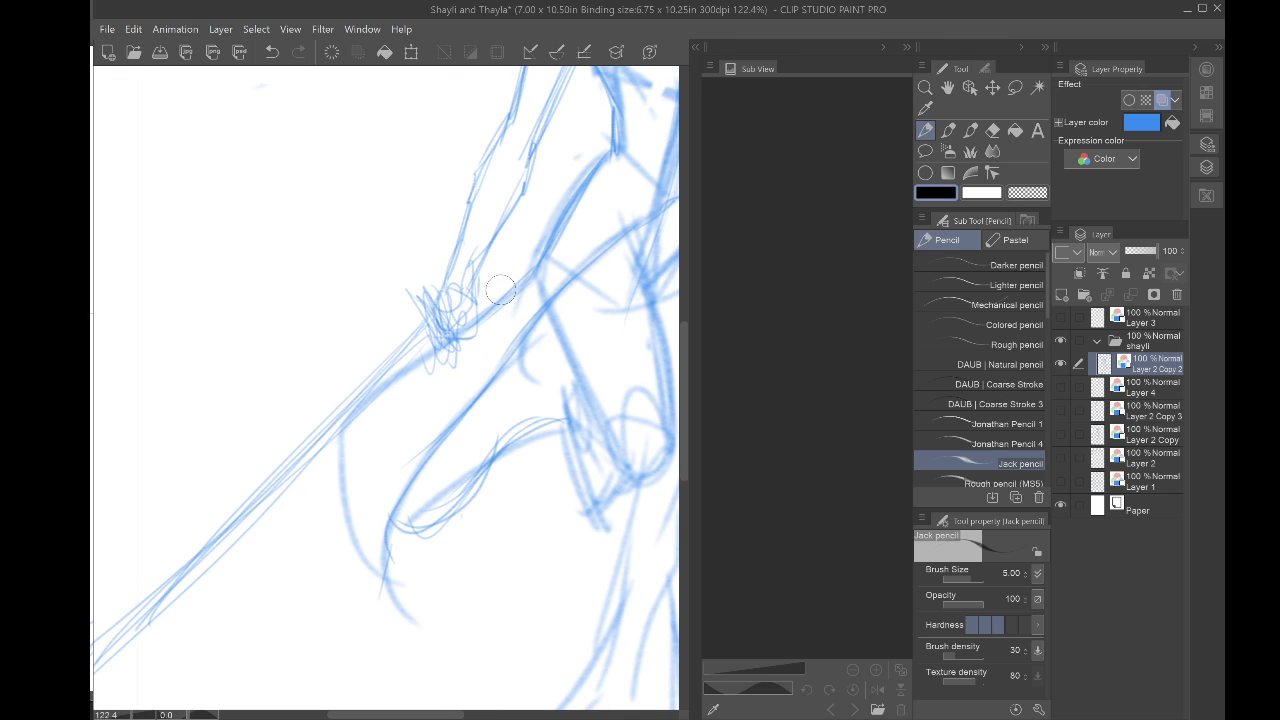
mouse_move(538, 270)
mouse_down()
mouse_move(485, 316)
mouse_move(334, 384)
mouse_up()
drag(464, 325, 345, 380)
mouse_move(436, 350)
mouse_down()
mouse_move(333, 383)
mouse_move(338, 518)
mouse_up()
drag(342, 380, 336, 520)
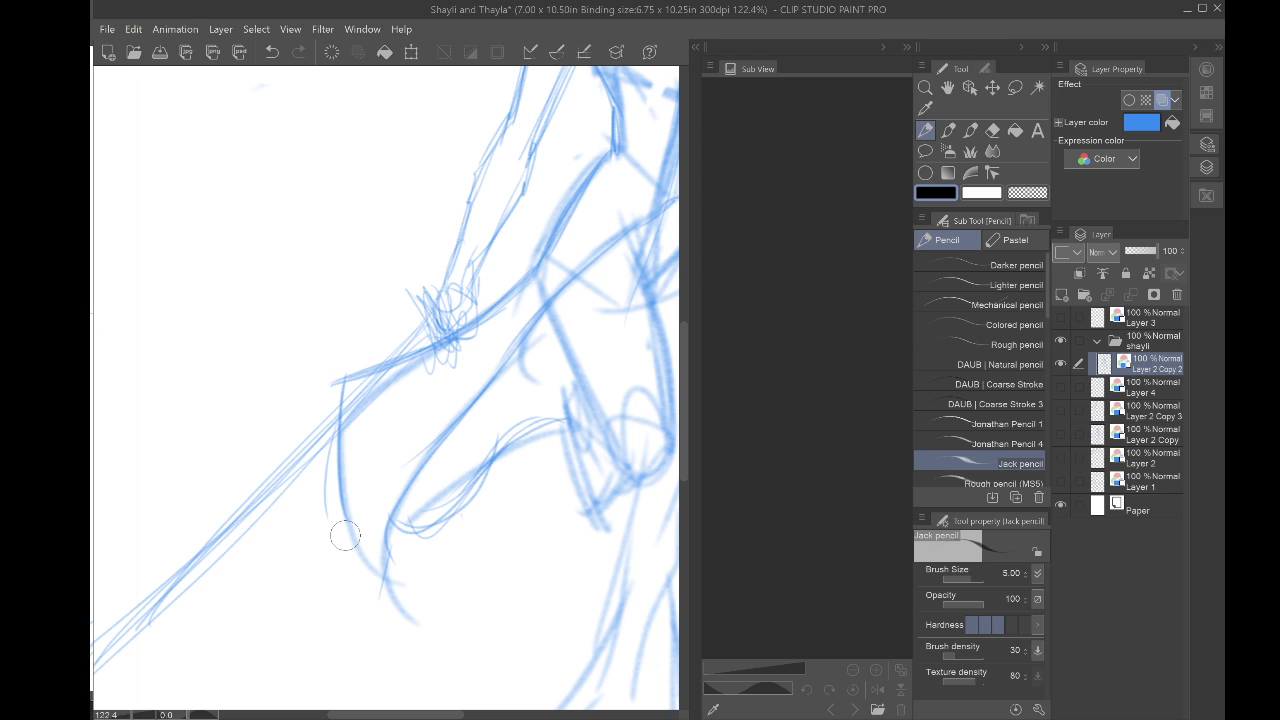
Step: Refine the inner fold of the sword-side coat tail and erase its stray lines with the Hard eraser
scroll(120, 342, down, 3)
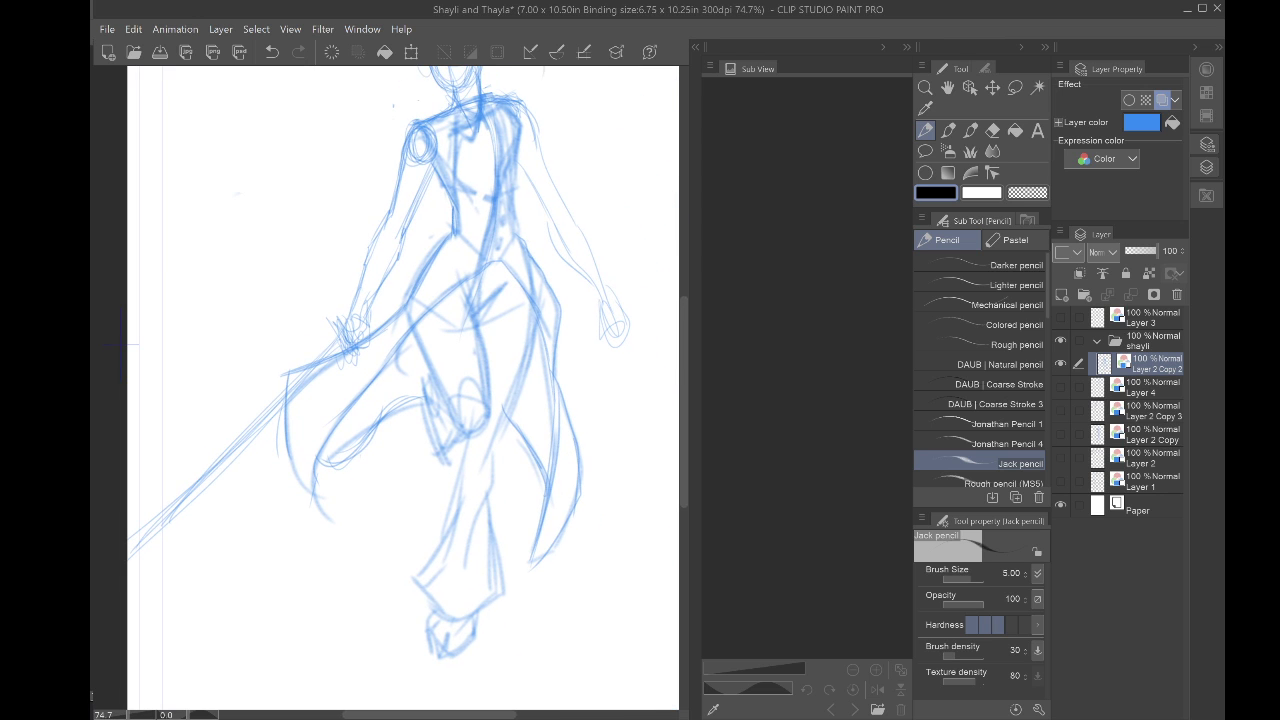
drag(417, 396, 362, 450)
drag(386, 408, 318, 460)
key(e)
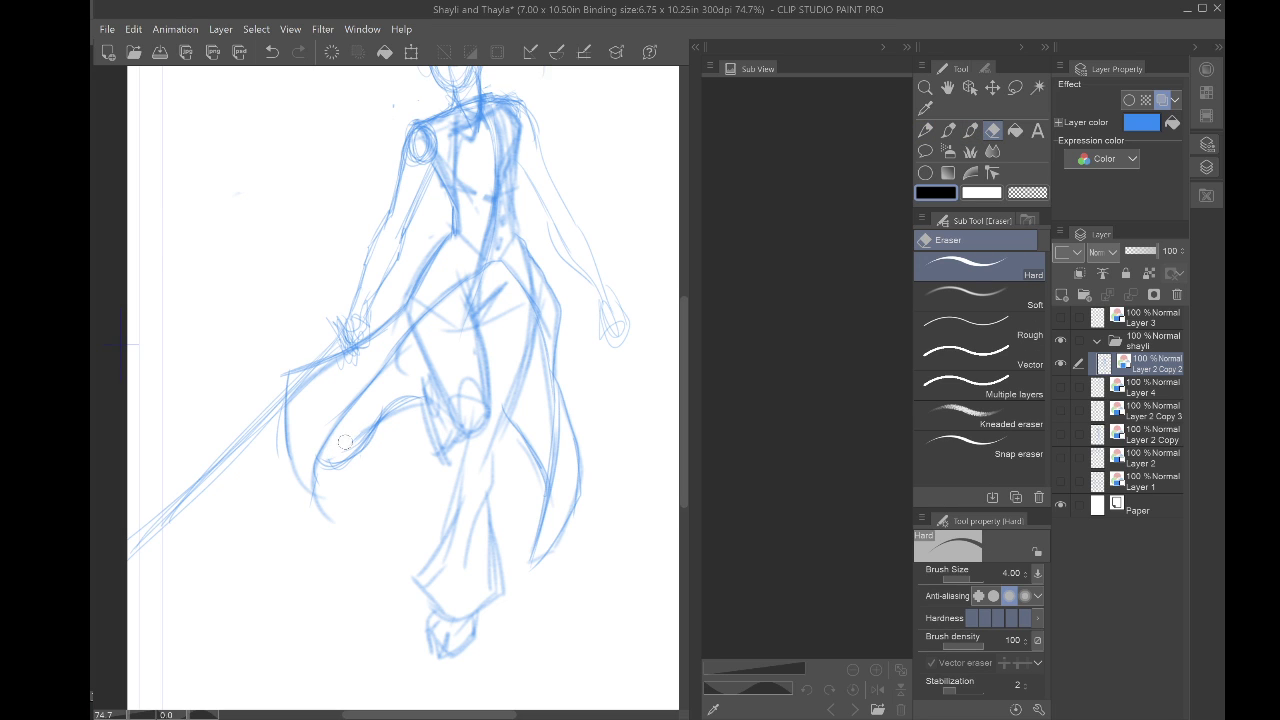
drag(415, 398, 342, 469)
Step: Darken the raised leg's thigh, knee and folded lower leg with the Jack pencil
key(p)
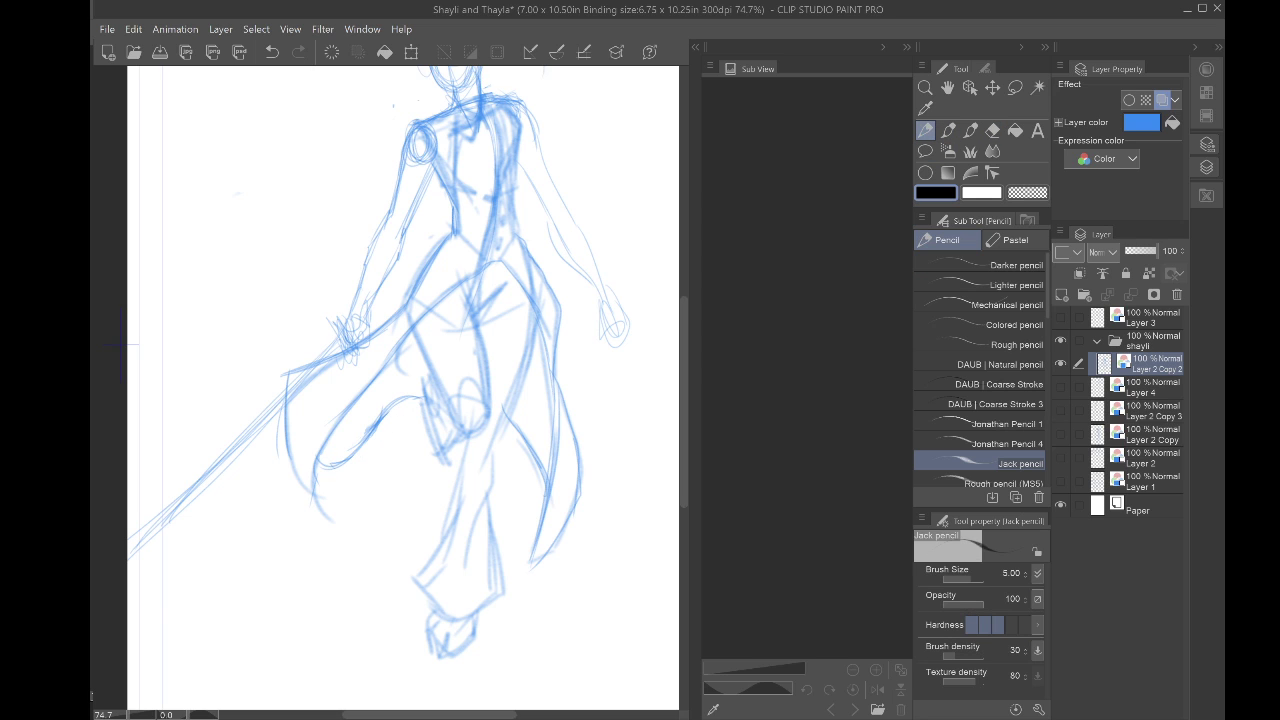
mouse_move(468, 294)
mouse_down()
mouse_move(488, 385)
mouse_move(478, 430)
mouse_up()
drag(425, 345, 455, 410)
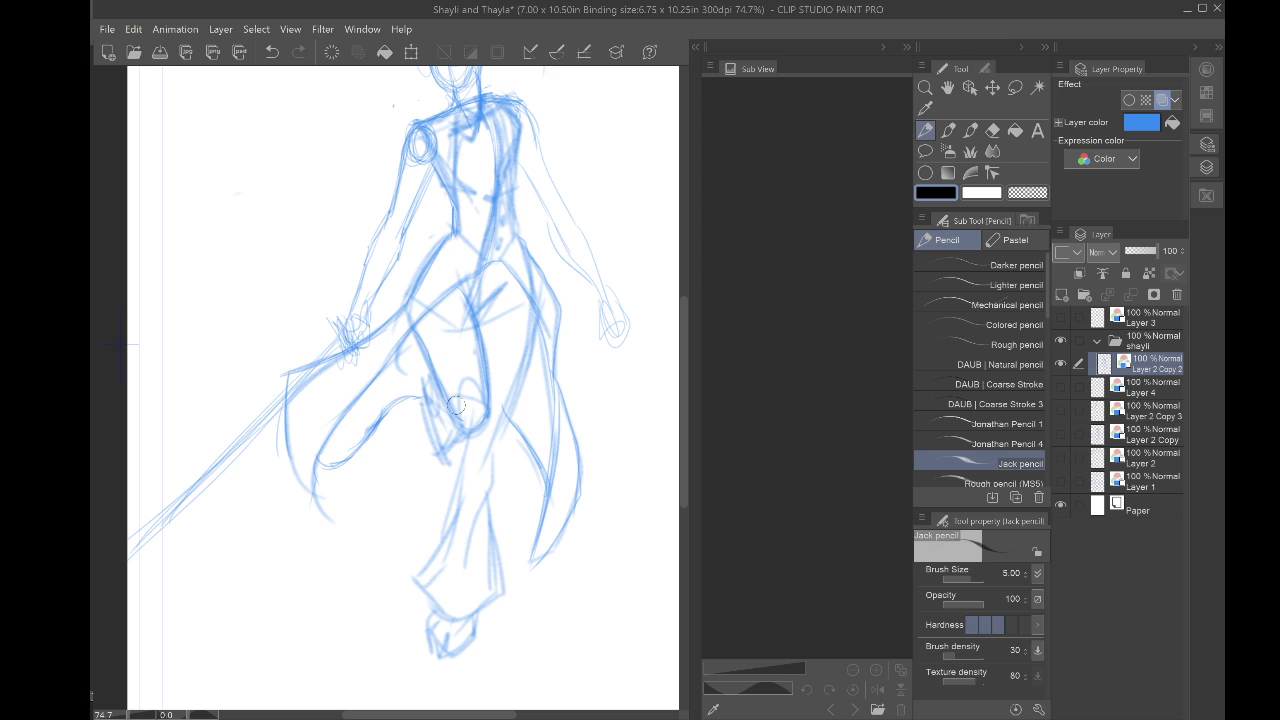
scroll(380, 498, up, 5)
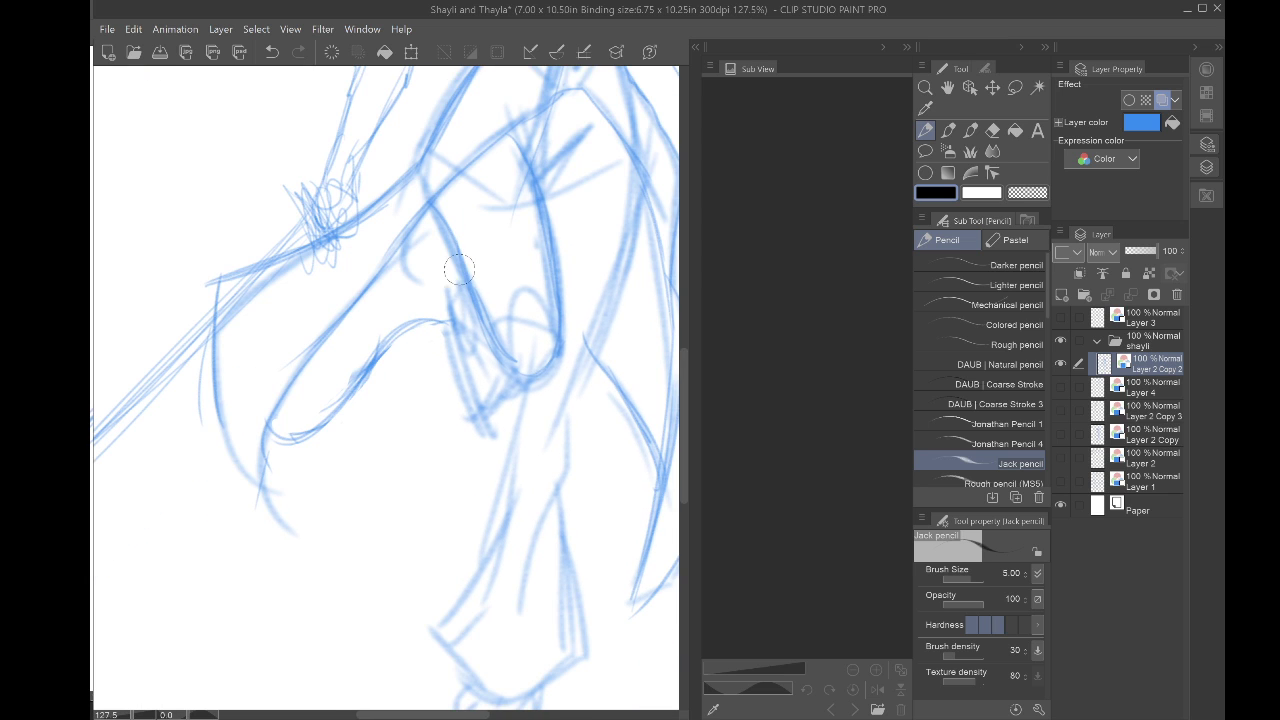
drag(450, 284, 490, 415)
mouse_move(538, 378)
mouse_down()
mouse_move(482, 414)
mouse_move(458, 333)
mouse_move(521, 382)
mouse_move(478, 376)
mouse_move(454, 314)
mouse_move(477, 317)
mouse_move(492, 364)
mouse_move(513, 378)
mouse_move(448, 330)
mouse_move(480, 402)
mouse_up()
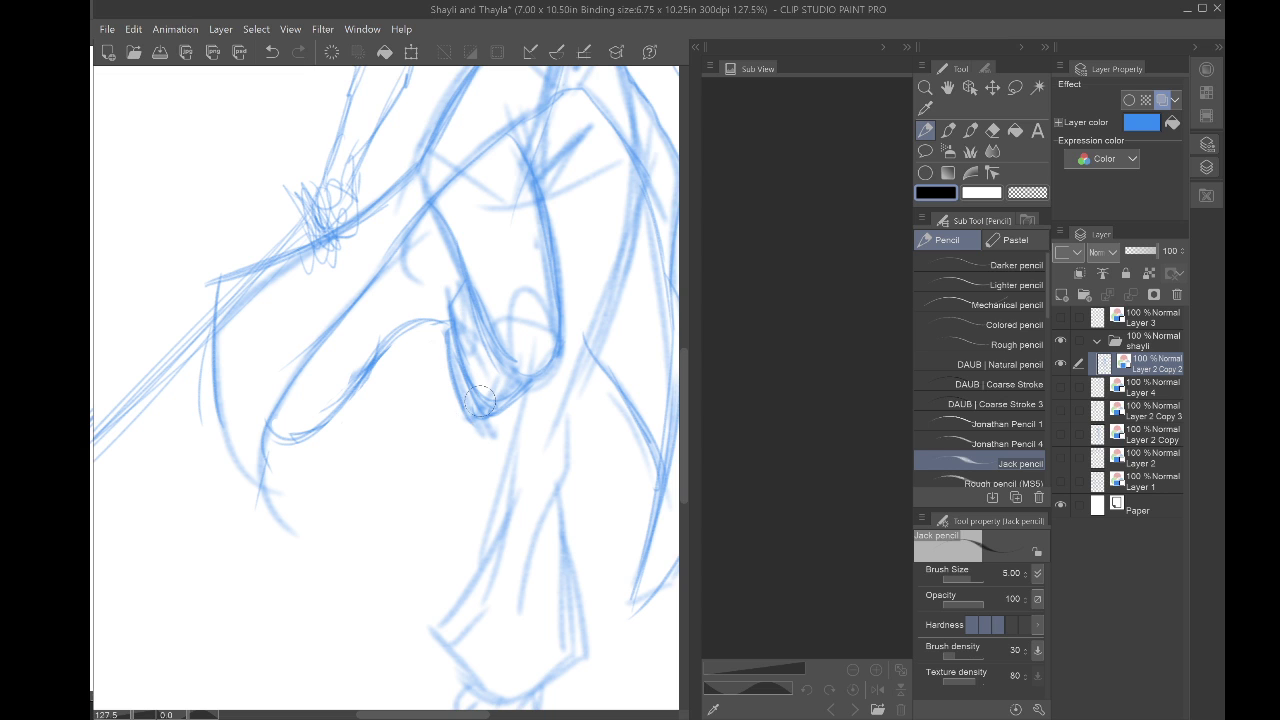
scroll(370, 386, down, 5)
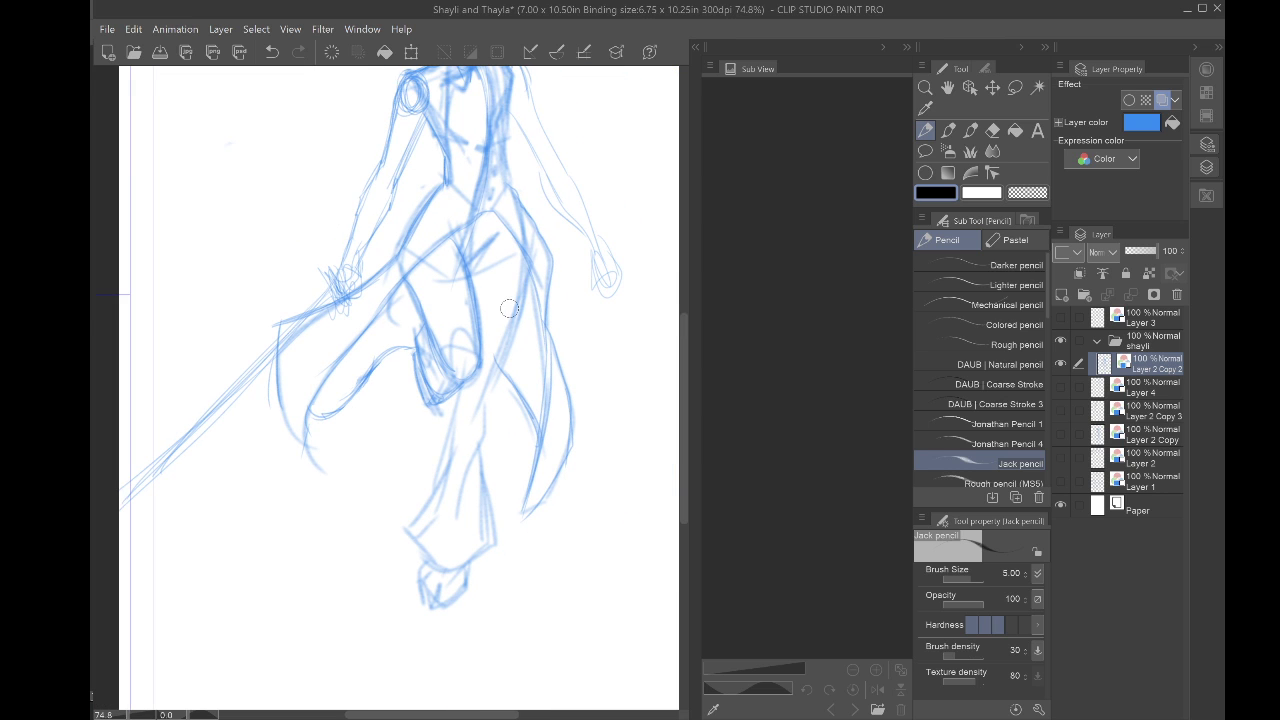
Step: Redraw the standing leg with its flared trouser hem and the foot below it
mouse_move(509, 308)
mouse_down()
mouse_move(500, 372)
mouse_move(442, 484)
mouse_up()
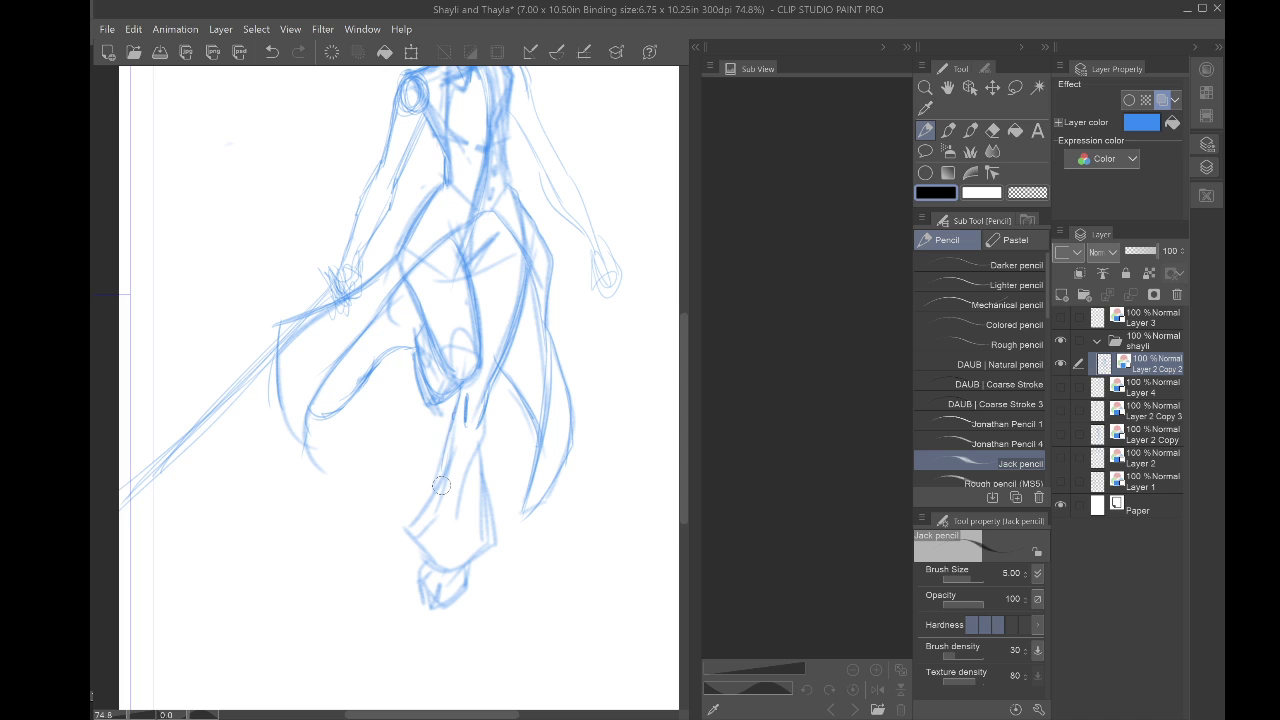
drag(489, 414, 462, 506)
mouse_move(477, 458)
mouse_down()
mouse_move(469, 515)
mouse_move(475, 449)
mouse_move(483, 519)
mouse_move(486, 502)
mouse_move(467, 565)
mouse_move(490, 540)
mouse_move(430, 555)
mouse_move(407, 523)
mouse_move(452, 408)
mouse_move(431, 484)
mouse_up()
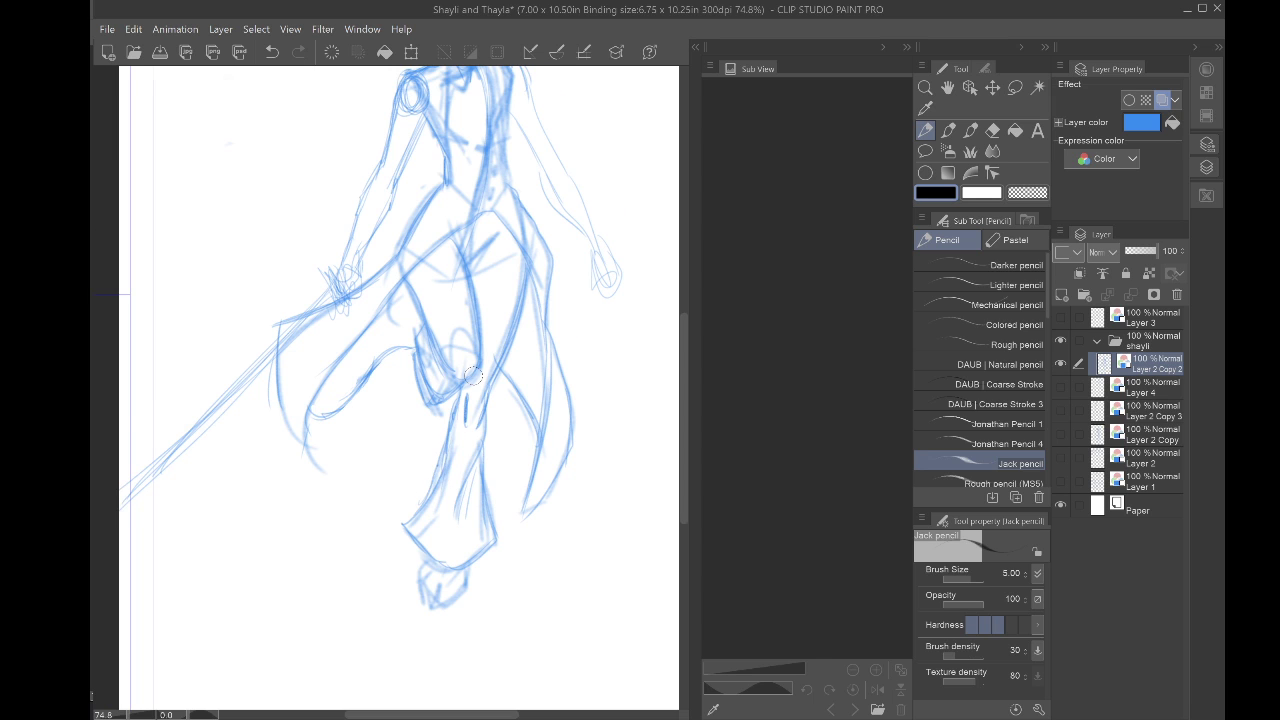
scroll(472, 375, down, 3)
mouse_move(431, 380)
mouse_down()
mouse_move(428, 421)
mouse_move(446, 433)
mouse_move(470, 408)
mouse_move(472, 390)
mouse_move(426, 411)
mouse_move(406, 347)
mouse_move(396, 432)
mouse_up()
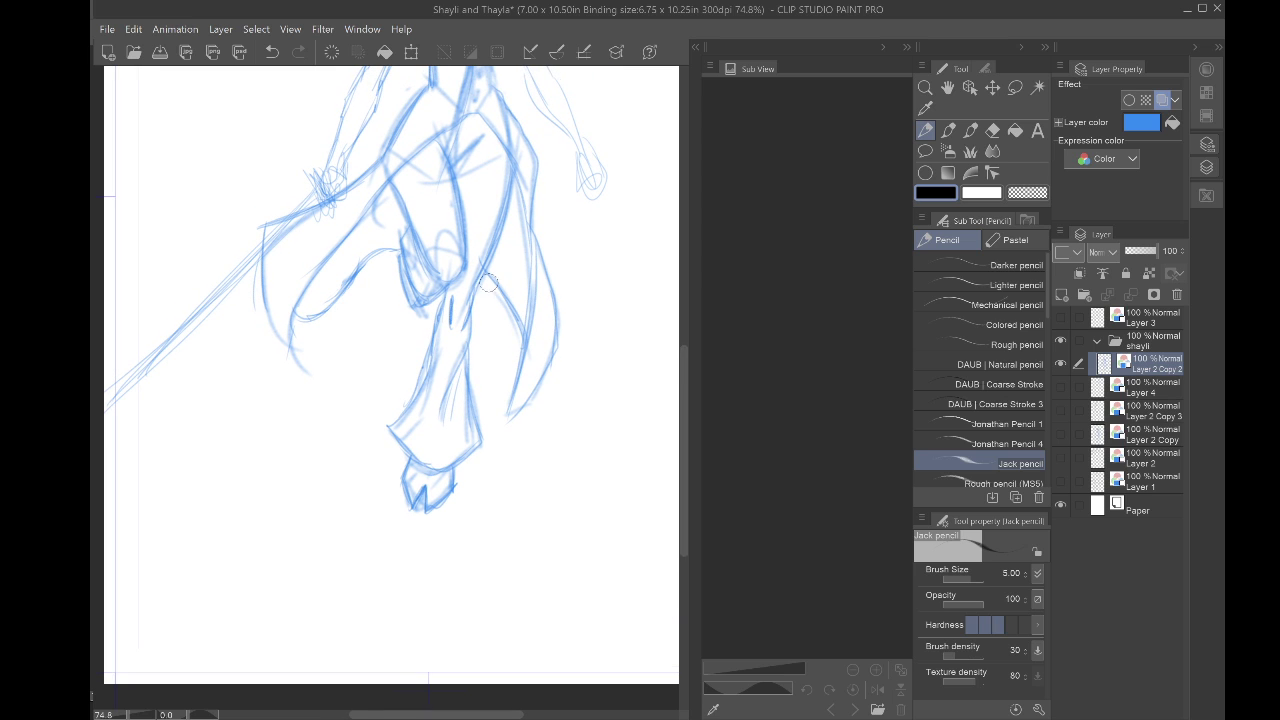
Step: Strengthen the free-hand-side coat tail's edges and the contours of both thighs
drag(488, 282, 515, 362)
mouse_move(483, 119)
mouse_down()
mouse_move(525, 195)
mouse_move(494, 148)
mouse_move(528, 294)
mouse_up()
mouse_move(530, 240)
mouse_down()
mouse_move(525, 326)
mouse_move(556, 330)
mouse_move(508, 415)
mouse_up()
drag(518, 351, 539, 445)
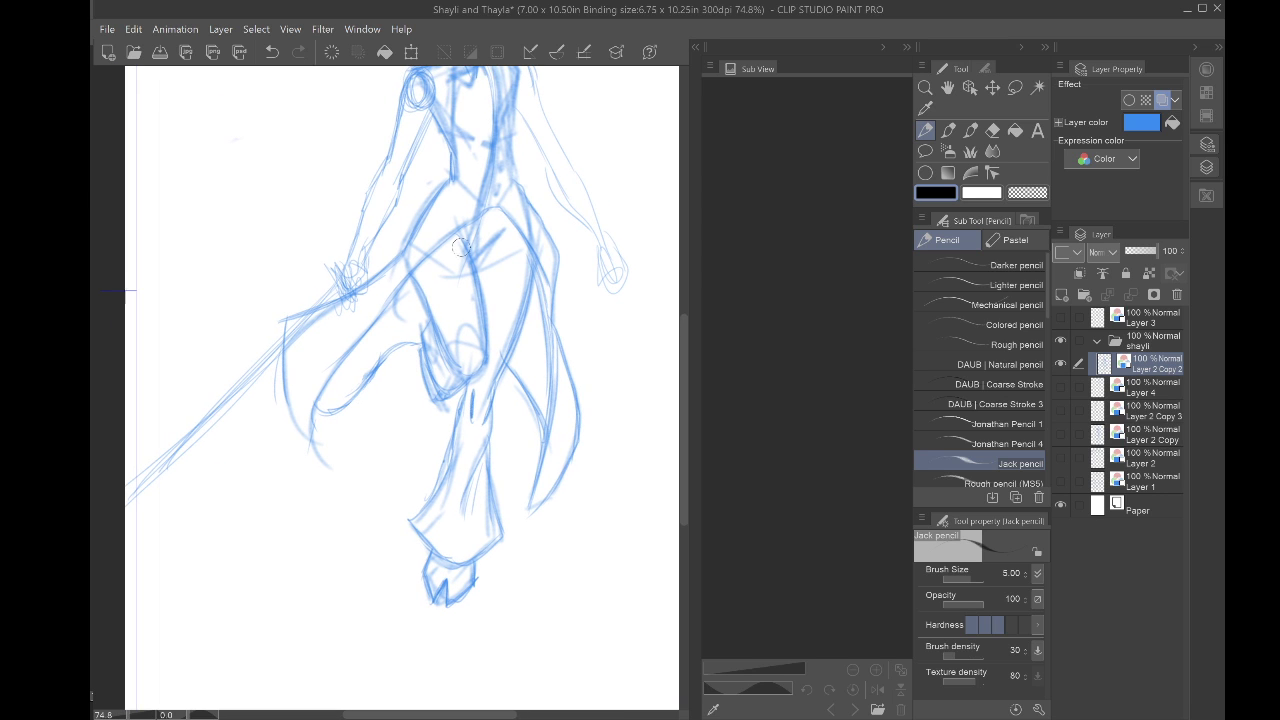
mouse_move(412, 284)
mouse_down()
mouse_move(458, 372)
mouse_move(478, 339)
mouse_move(469, 376)
mouse_move(481, 350)
mouse_move(444, 362)
mouse_up()
mouse_move(482, 215)
mouse_down()
mouse_move(485, 190)
mouse_move(455, 340)
mouse_move(515, 380)
mouse_move(540, 378)
mouse_move(558, 330)
mouse_move(521, 378)
mouse_up()
Step: Draw the bodice's pointed lower hem and darken the waist contour above it
scroll(354, 324, up, 3)
drag(557, 336, 519, 381)
mouse_move(550, 297)
mouse_down()
mouse_move(558, 332)
mouse_move(552, 317)
mouse_up()
drag(555, 266, 557, 339)
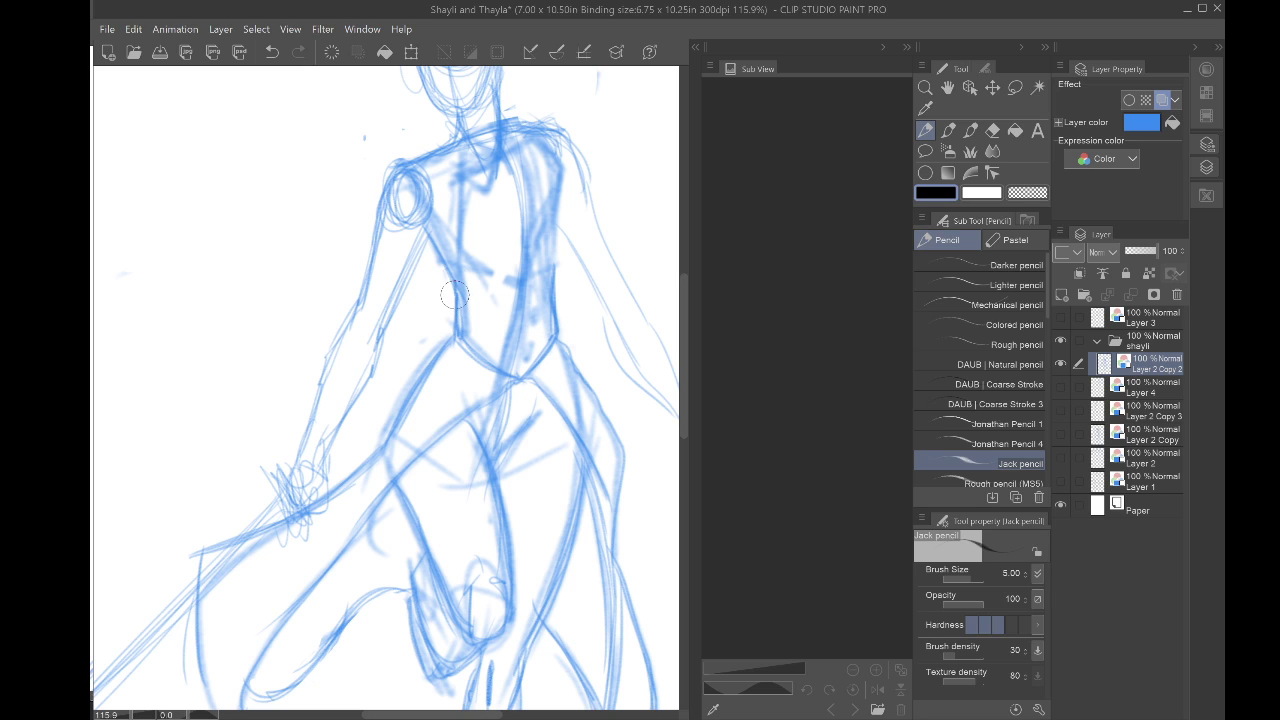
Step: Draw a curved seam under the chest and reinforce the bodice's side contours
drag(454, 295, 432, 236)
mouse_move(524, 280)
mouse_down()
mouse_move(509, 287)
mouse_move(451, 263)
mouse_move(511, 282)
mouse_up()
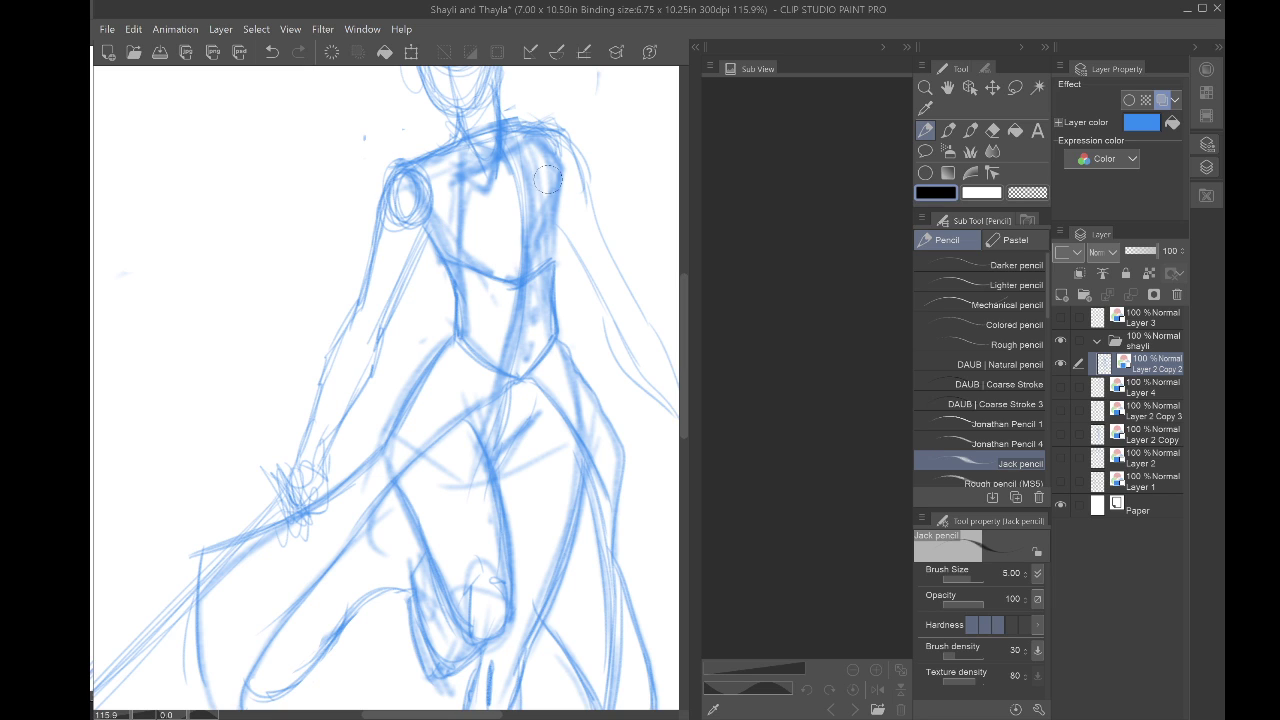
drag(554, 154, 554, 213)
drag(434, 224, 456, 273)
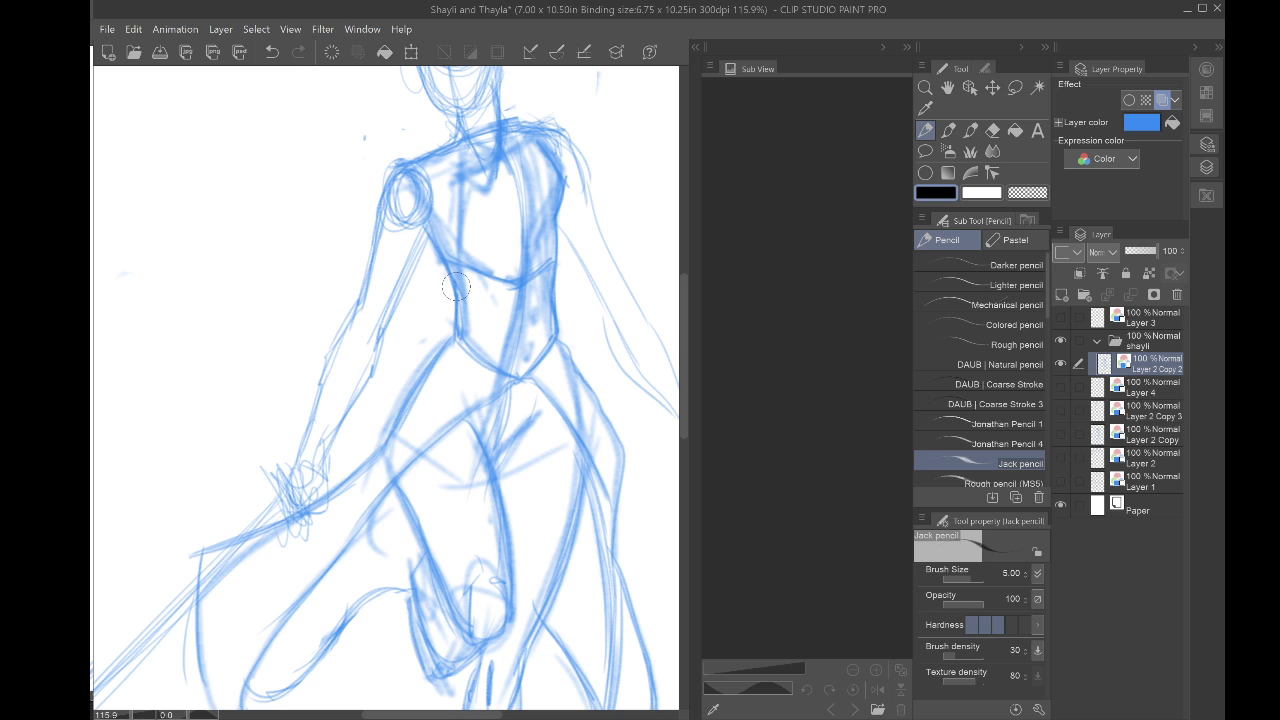
Step: Draw a short flared sleeve on the sword arm and darken the arm's contours below it
drag(431, 216, 342, 296)
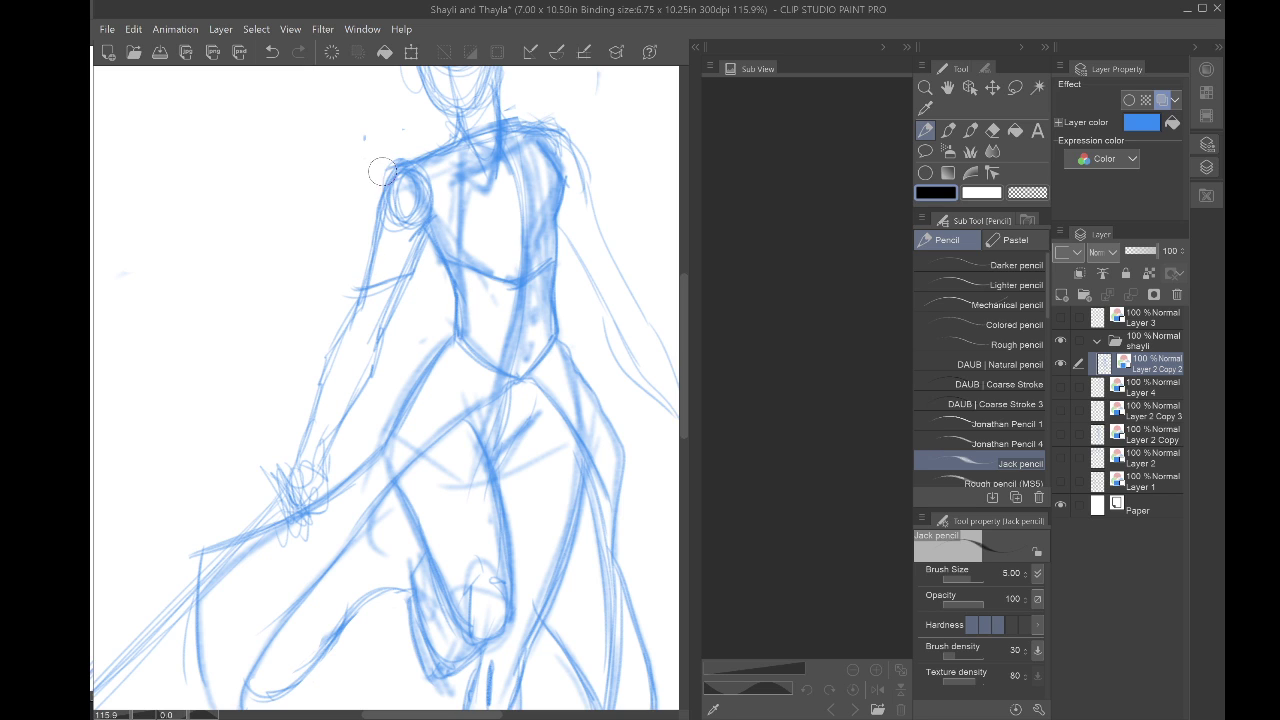
mouse_move(392, 178)
mouse_down()
mouse_move(345, 278)
mouse_move(355, 287)
mouse_up()
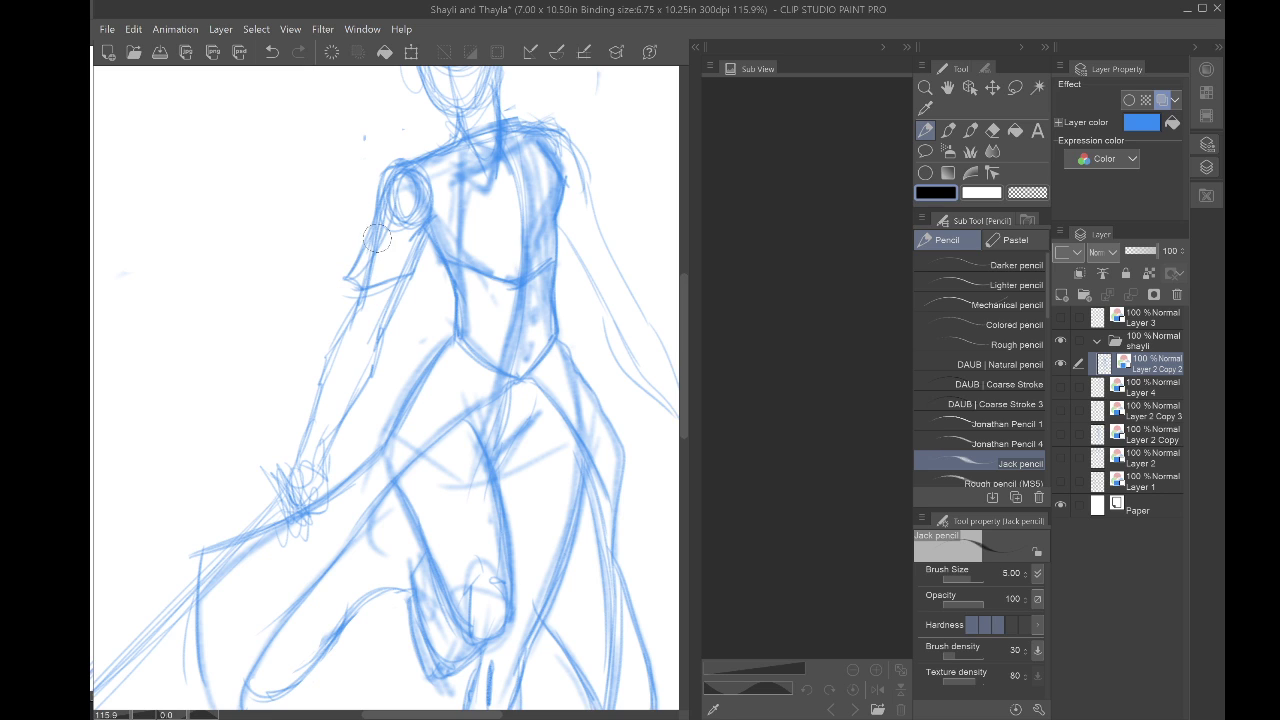
drag(382, 218, 364, 262)
mouse_move(424, 234)
mouse_down()
mouse_move(410, 278)
mouse_move(348, 284)
mouse_move(355, 338)
mouse_up()
drag(362, 290, 292, 465)
drag(412, 279, 334, 458)
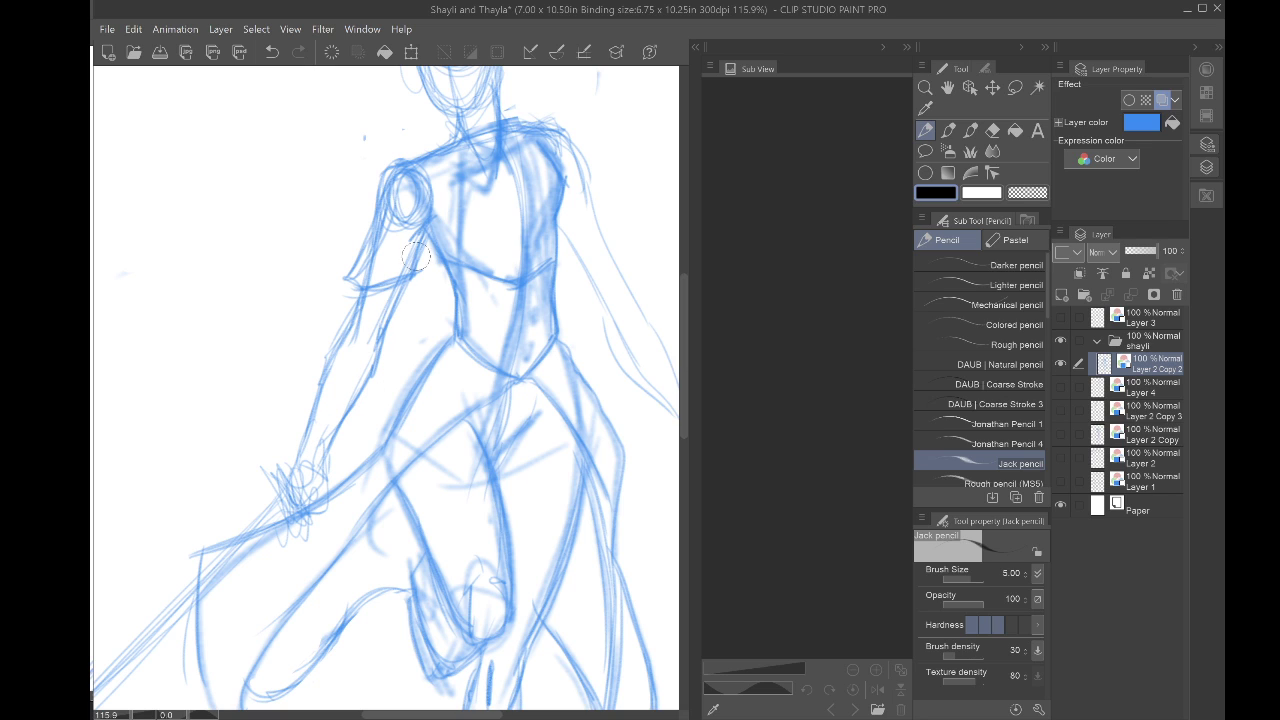
drag(427, 233, 365, 318)
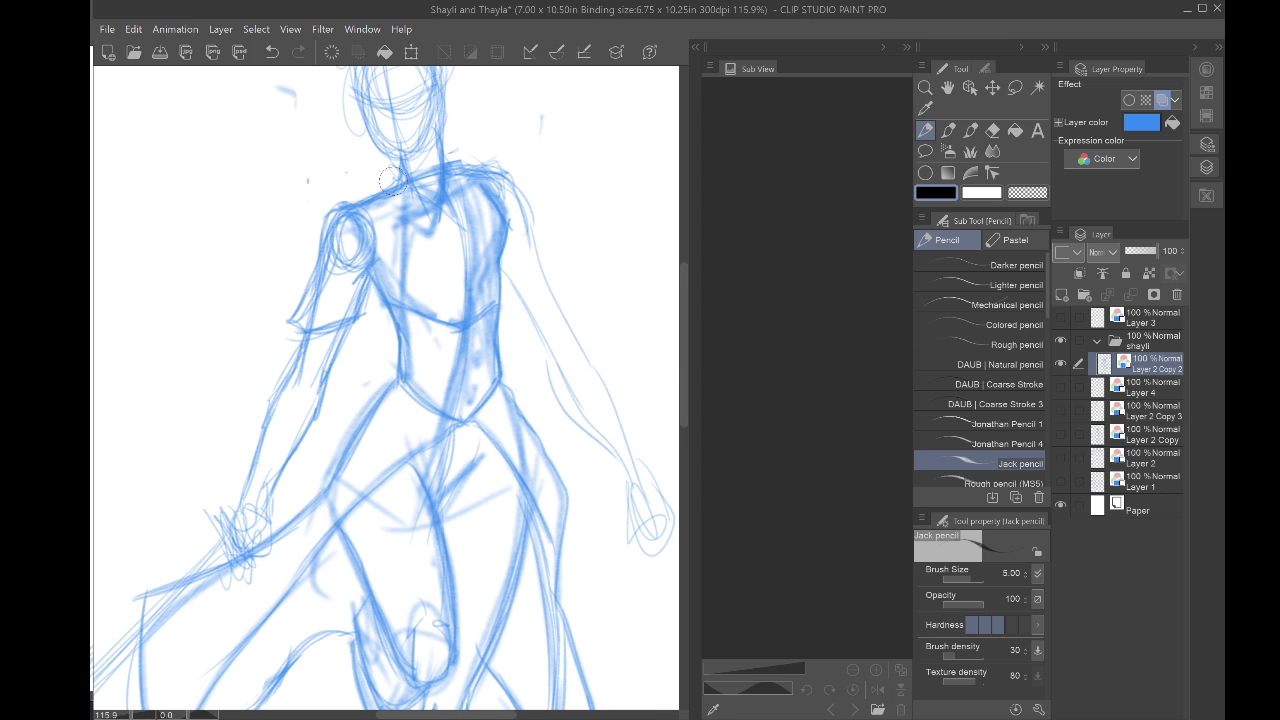
Step: Draw the bodice's diagonal overlapping front edge and the collar line across the base of the neck
drag(446, 222, 384, 290)
mouse_move(453, 190)
mouse_down()
mouse_move(386, 288)
mouse_move(418, 260)
mouse_up()
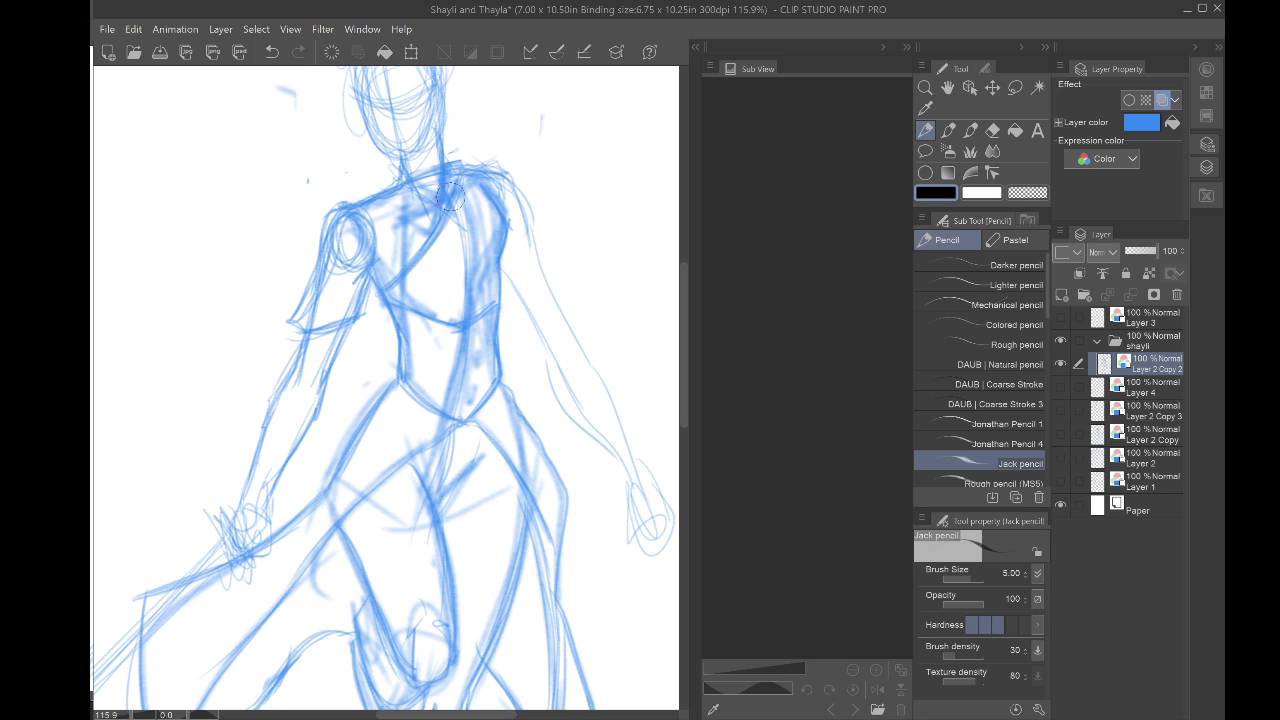
drag(453, 194, 418, 261)
mouse_move(388, 197)
mouse_down()
mouse_move(432, 230)
mouse_move(414, 183)
mouse_move(433, 197)
mouse_up()
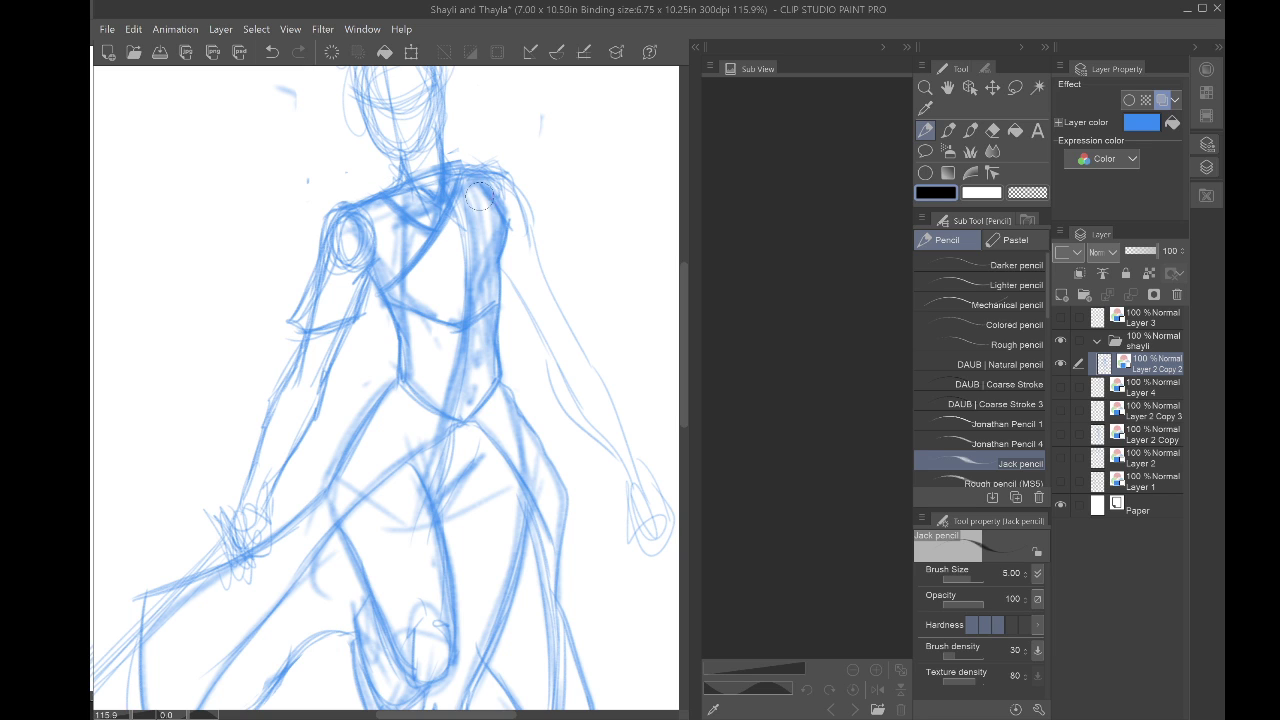
Step: Define the bodice's vertical front panel and add a column of small buttons down it
mouse_move(509, 229)
mouse_down()
mouse_move(498, 286)
mouse_move(432, 322)
mouse_move(488, 300)
mouse_move(414, 325)
mouse_up()
drag(467, 357, 454, 408)
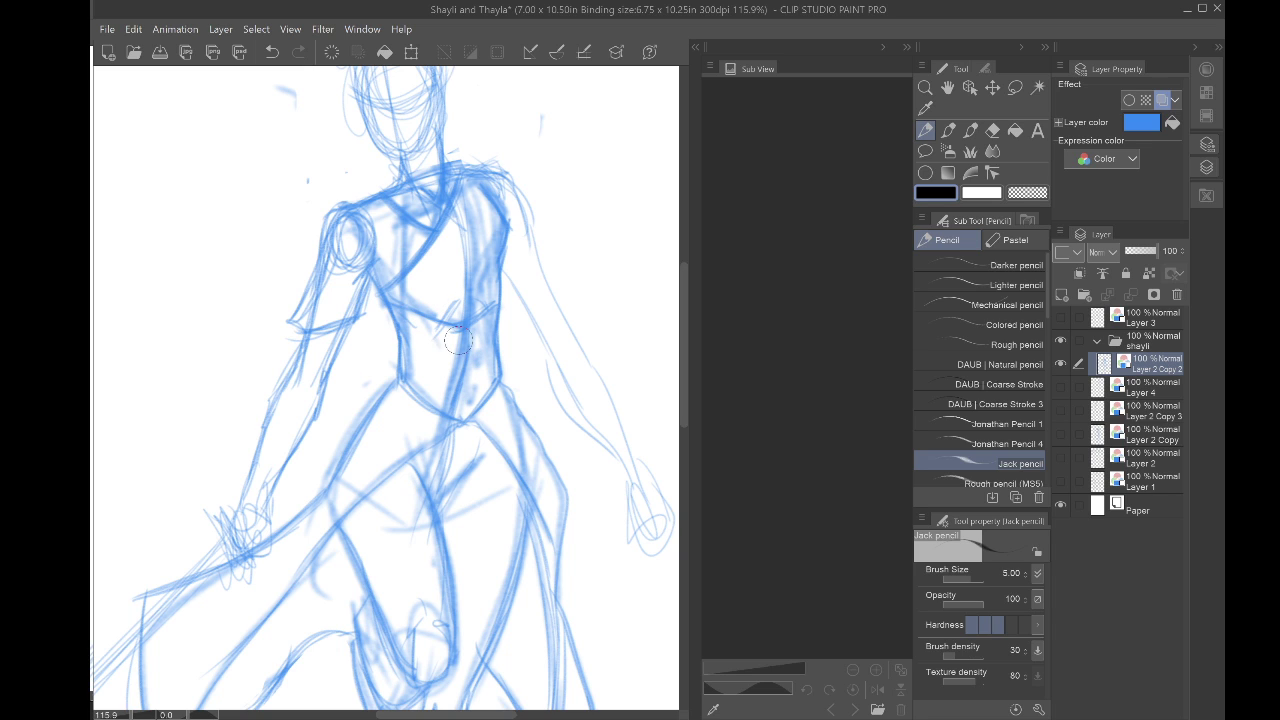
drag(462, 330, 440, 414)
drag(478, 334, 476, 332)
mouse_move(475, 364)
mouse_down()
mouse_move(470, 400)
mouse_move(424, 388)
mouse_up()
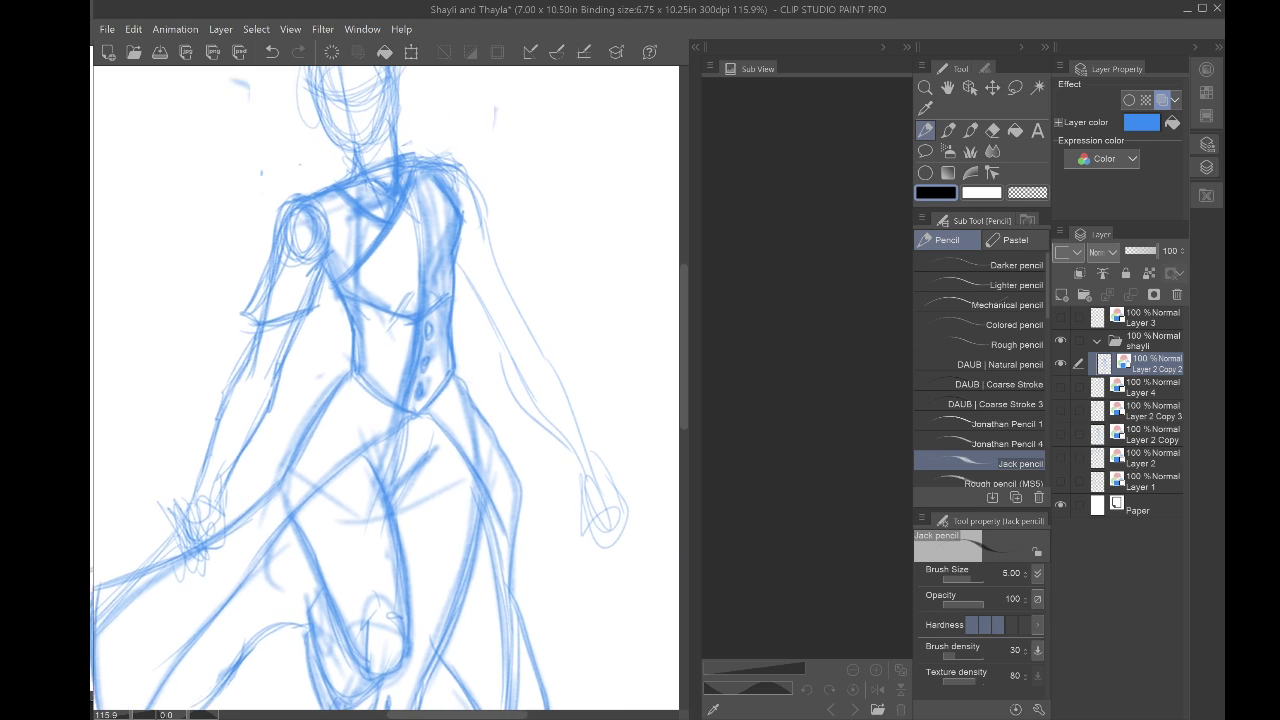
Step: Draw a matching short sleeve on the free arm and darken the inner contour of its forearm
mouse_move(426, 160)
mouse_down()
mouse_move(474, 186)
mouse_move(518, 286)
mouse_up()
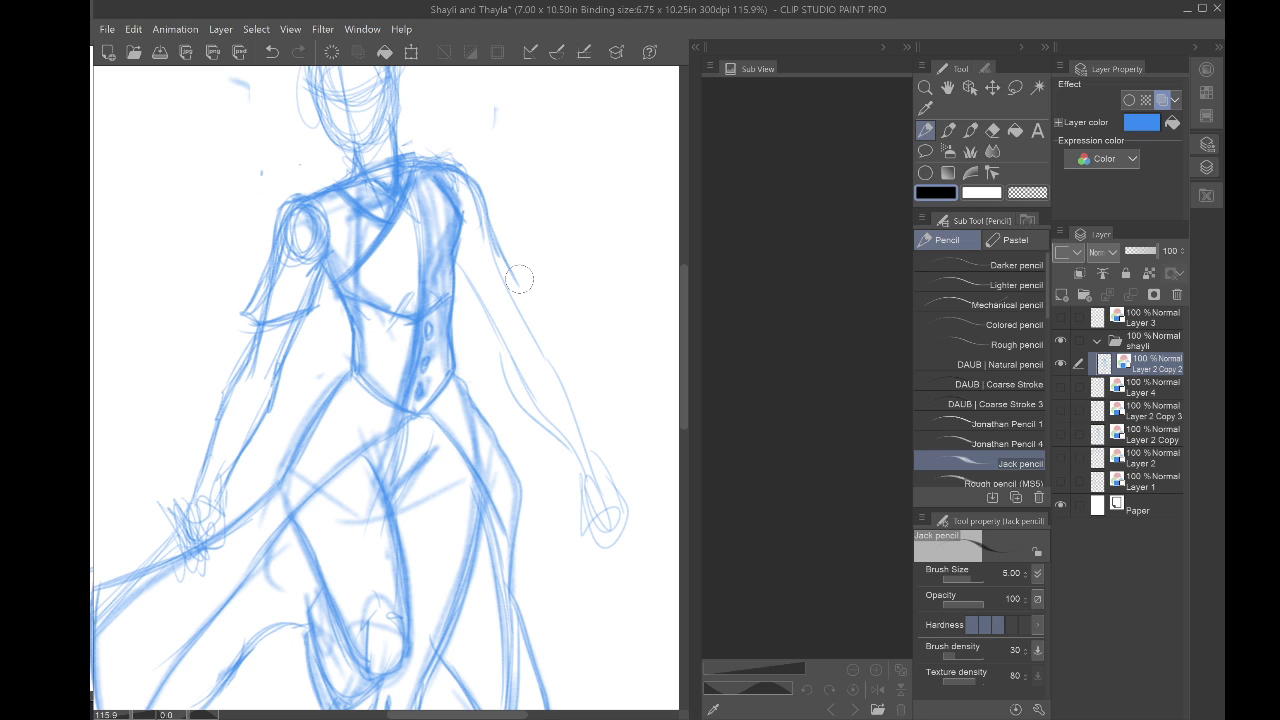
mouse_move(490, 238)
mouse_down()
mouse_move(515, 278)
mouse_move(500, 288)
mouse_move(454, 277)
mouse_move(516, 290)
mouse_move(448, 261)
mouse_up()
key(ctrl+minus)
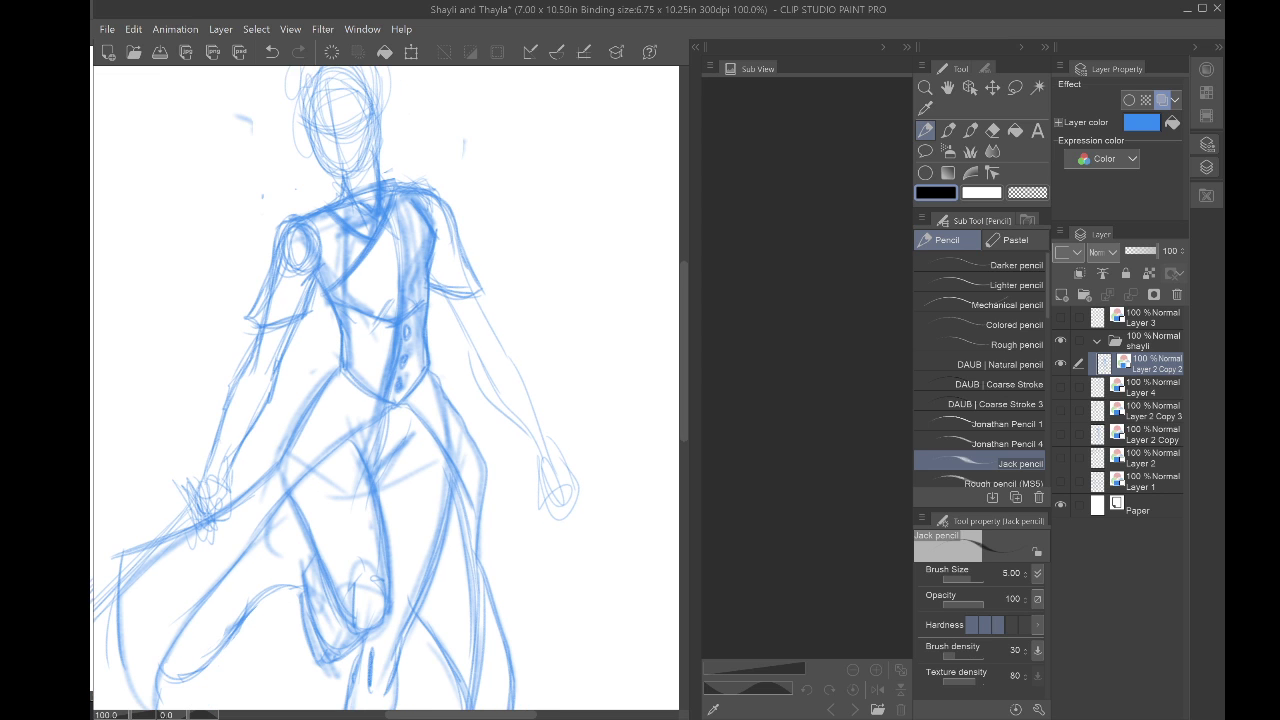
drag(390, 470, 386, 371)
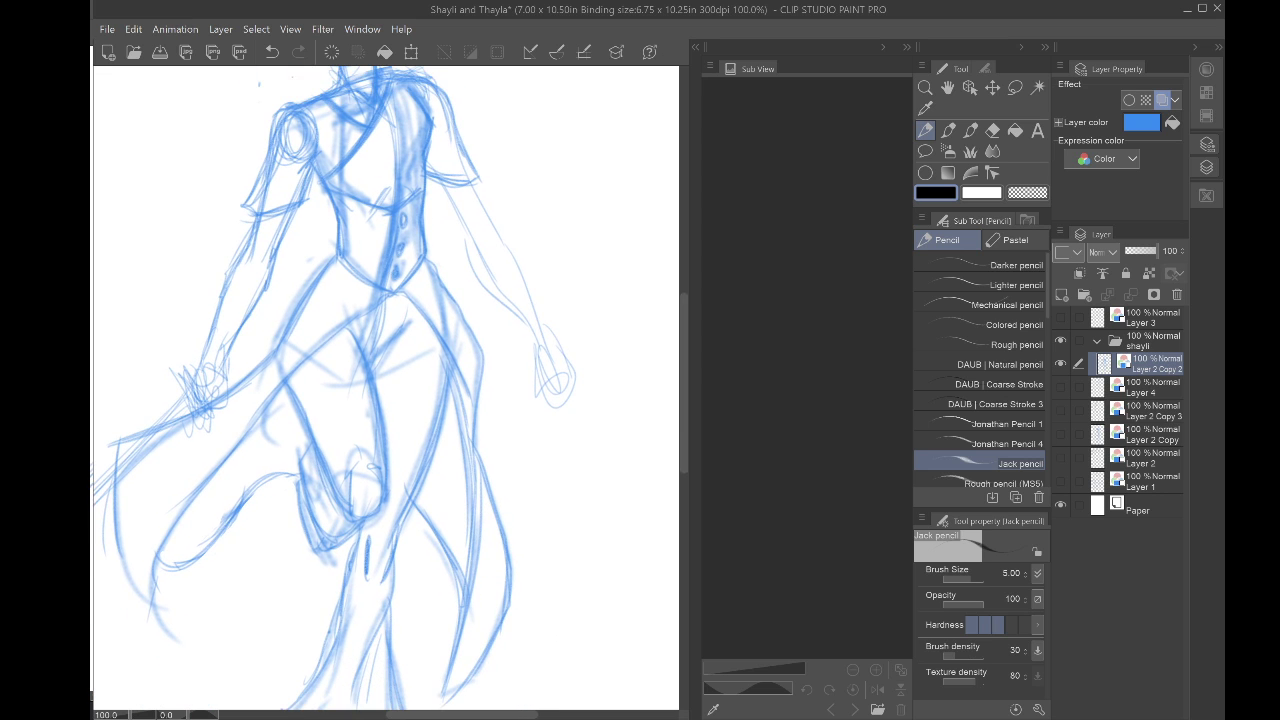
mouse_move(440, 186)
mouse_down()
mouse_move(466, 257)
mouse_move(531, 342)
mouse_move(473, 268)
mouse_up()
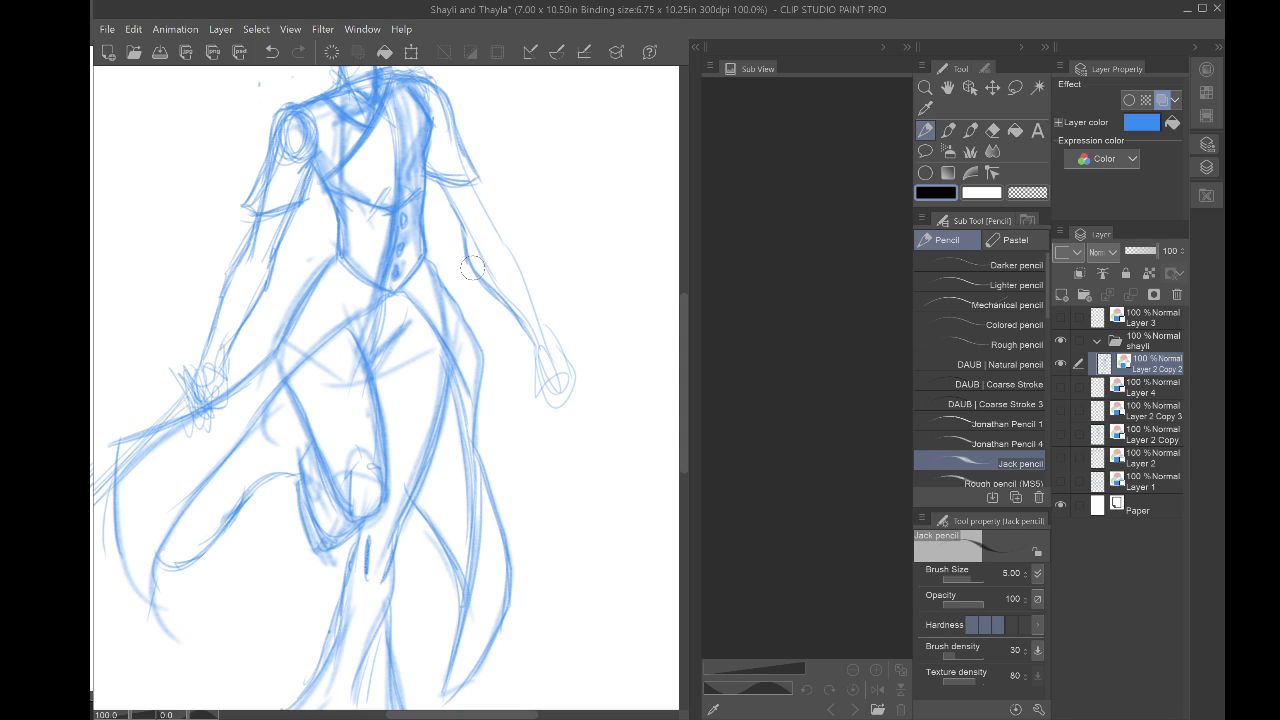
Step: Darken the free forearm's outer contour and rework the sword hand's fist around the hilt
mouse_move(475, 177)
mouse_down()
mouse_move(535, 318)
mouse_move(510, 249)
mouse_move(540, 325)
mouse_move(555, 330)
mouse_move(530, 350)
mouse_move(536, 390)
mouse_move(545, 405)
mouse_move(561, 378)
mouse_move(585, 385)
mouse_up()
mouse_move(546, 333)
mouse_down()
mouse_move(594, 394)
mouse_move(584, 410)
mouse_move(547, 378)
mouse_move(734, 364)
mouse_up()
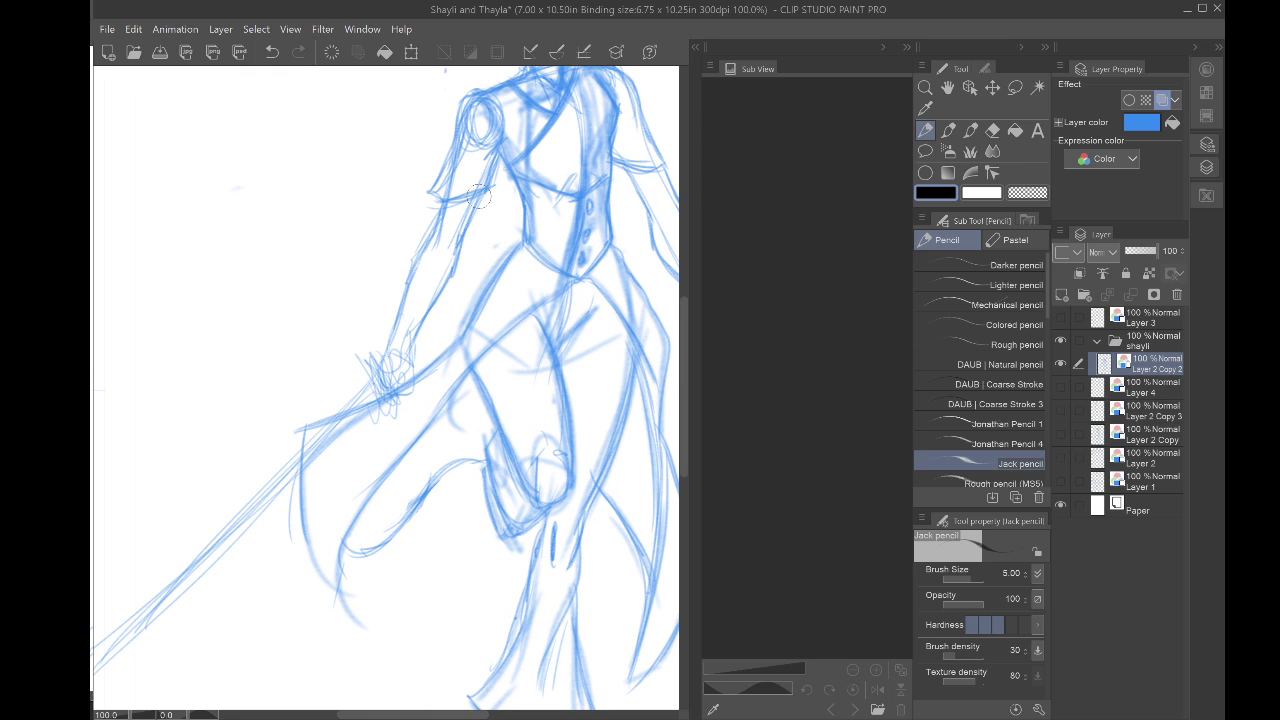
mouse_move(417, 262)
mouse_down()
mouse_move(382, 356)
mouse_move(399, 359)
mouse_move(403, 384)
mouse_move(395, 362)
mouse_move(378, 374)
mouse_move(394, 408)
mouse_move(406, 396)
mouse_move(390, 384)
mouse_move(408, 397)
mouse_move(384, 399)
mouse_move(374, 370)
mouse_move(372, 382)
mouse_move(387, 420)
mouse_move(426, 384)
mouse_move(390, 418)
mouse_move(403, 379)
mouse_move(421, 389)
mouse_move(396, 406)
mouse_up()
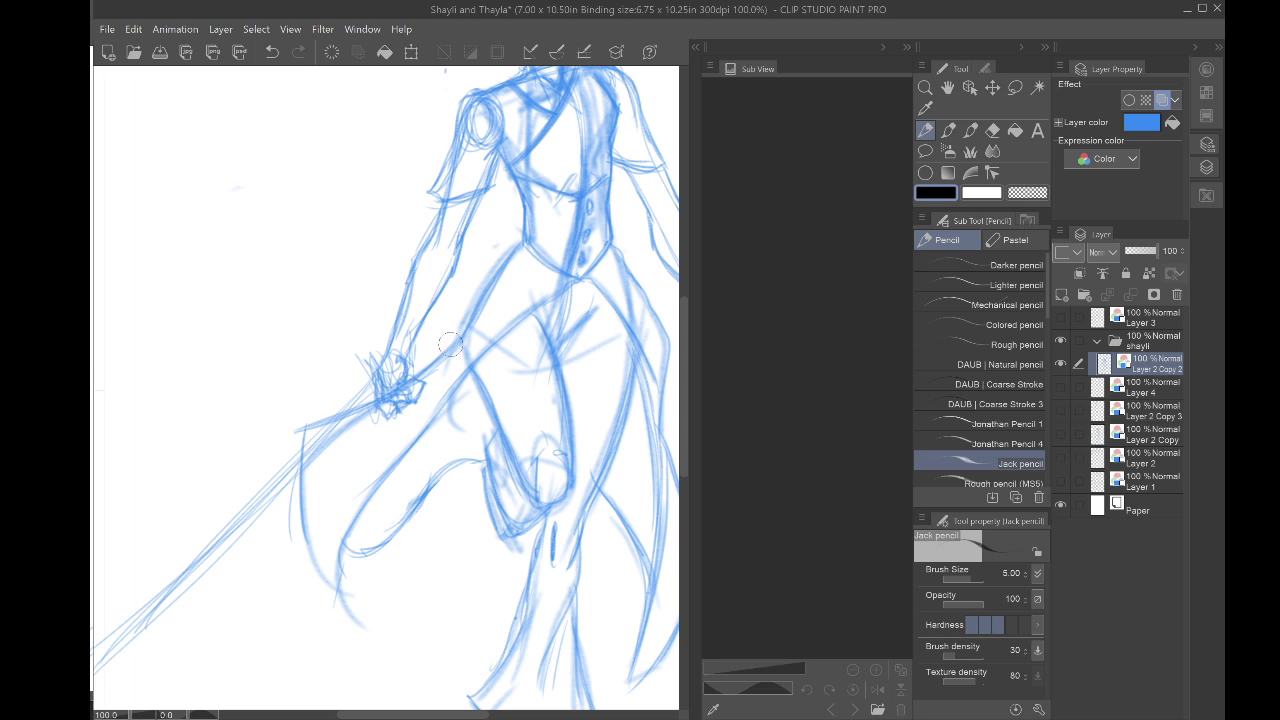
drag(450, 344, 314, 456)
drag(446, 350, 318, 442)
scroll(318, 442, up, 3)
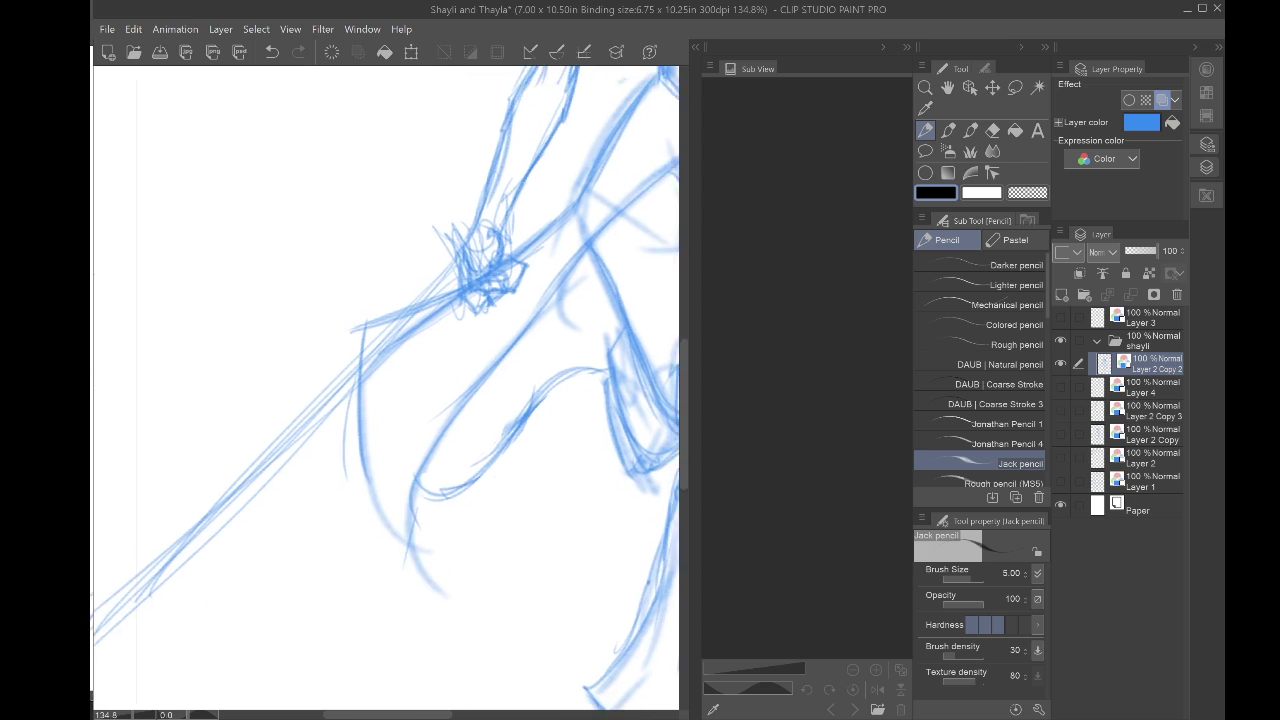
scroll(318, 332, down, 4)
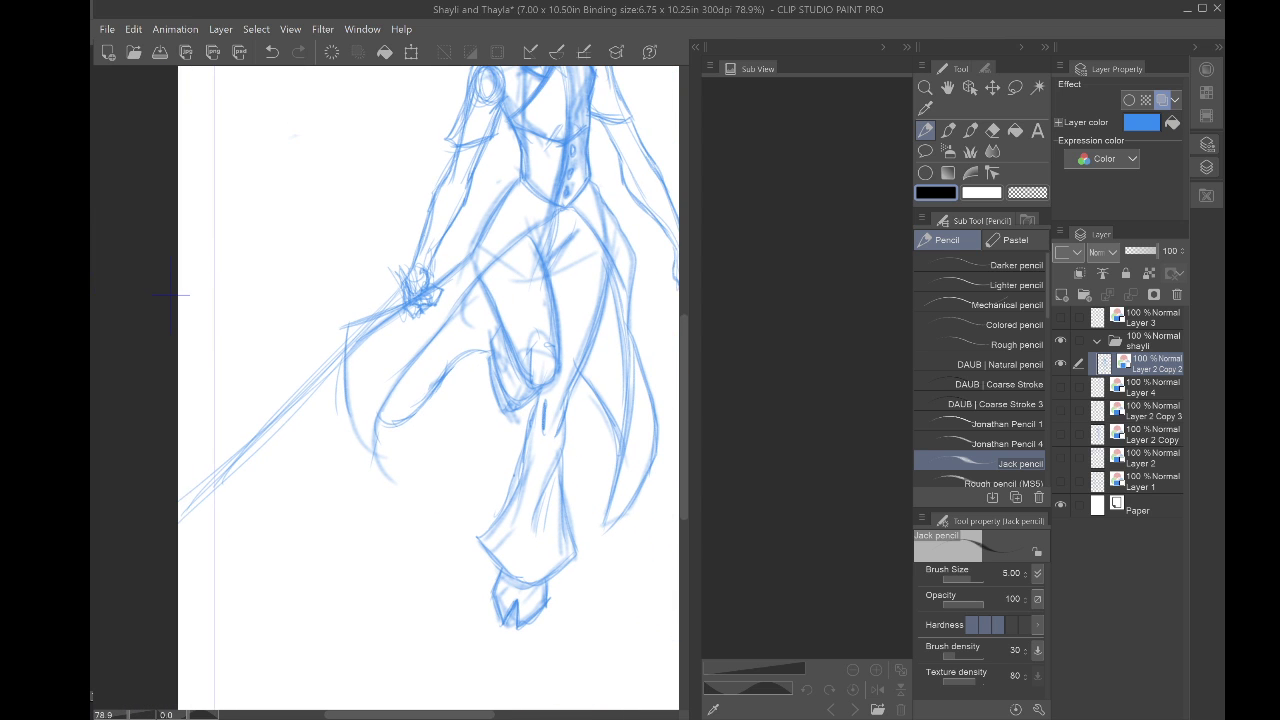
Step: Erase the old sword blade extending from the hand past the coat tail
key(e)
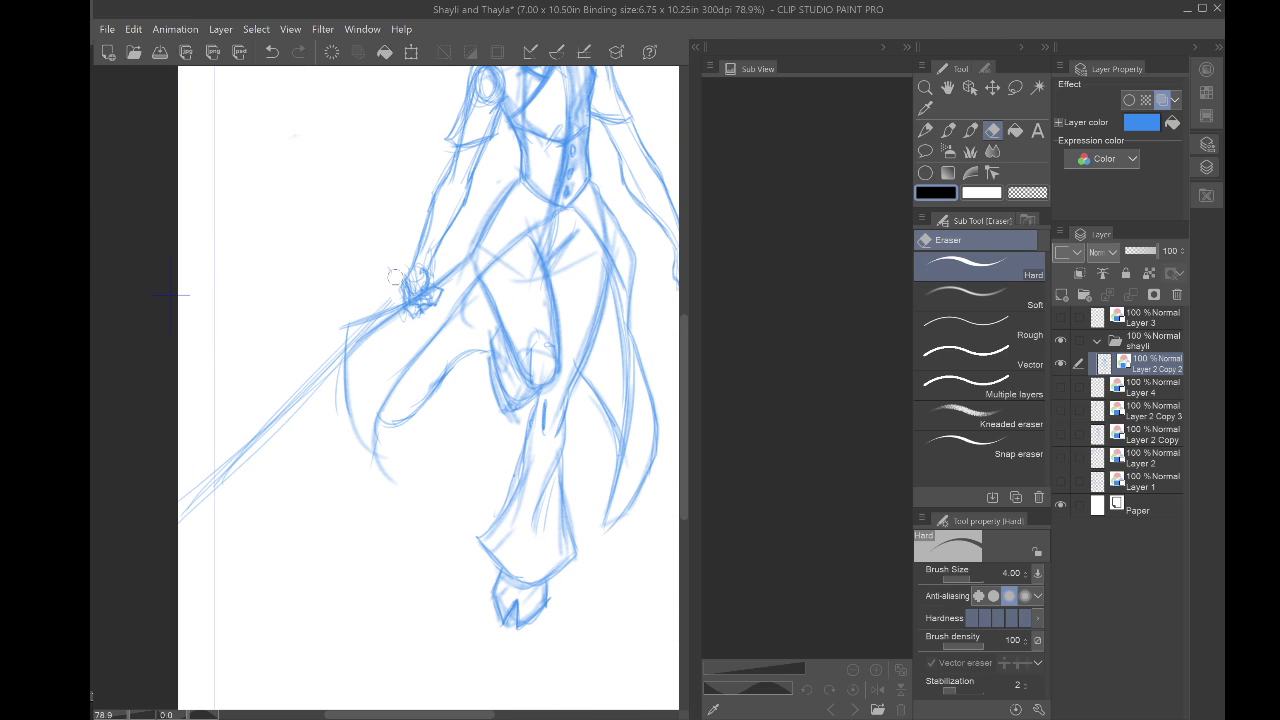
mouse_move(358, 320)
mouse_down()
mouse_move(351, 367)
mouse_move(357, 341)
mouse_move(379, 339)
mouse_move(333, 361)
mouse_move(338, 341)
mouse_move(289, 422)
mouse_move(316, 367)
mouse_move(308, 383)
mouse_move(324, 367)
mouse_move(332, 393)
mouse_move(264, 461)
mouse_move(191, 506)
mouse_up()
scroll(310, 395, down, 5)
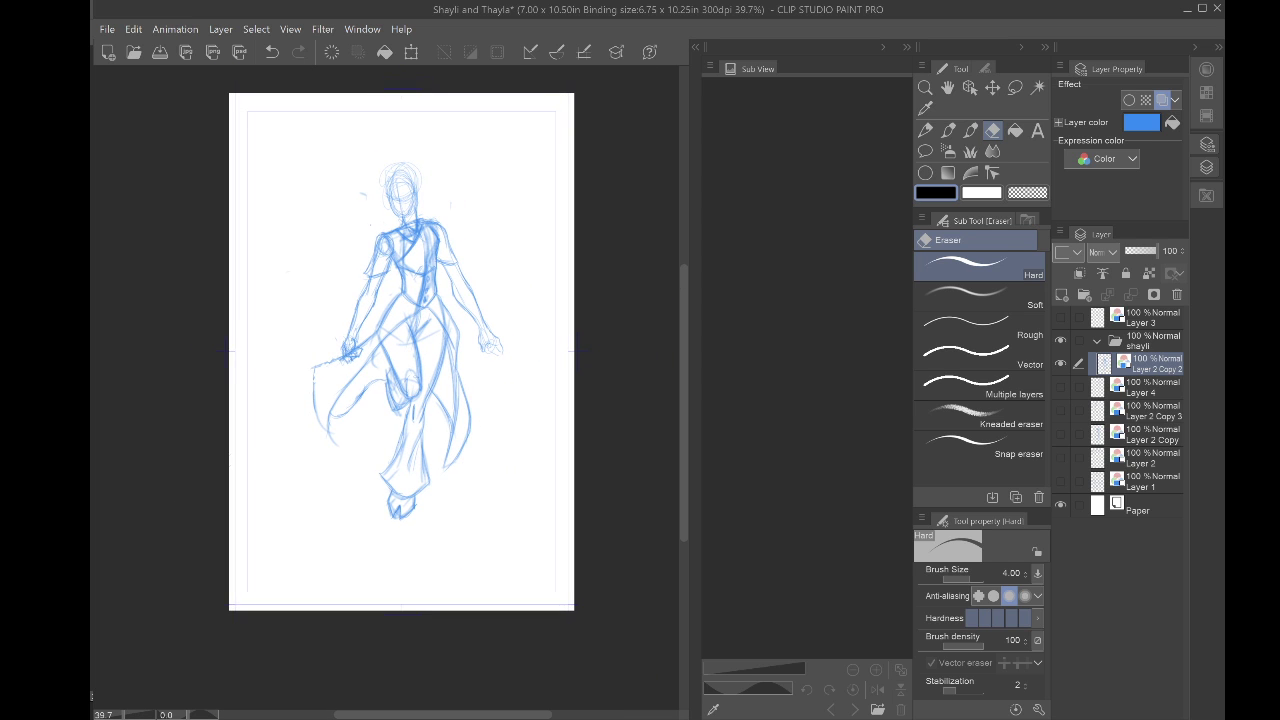
Step: Move the figure sketch to the right on the page to make room for the sword, and return to the pencil
key(k)
drag(392, 320, 426, 320)
key(p)
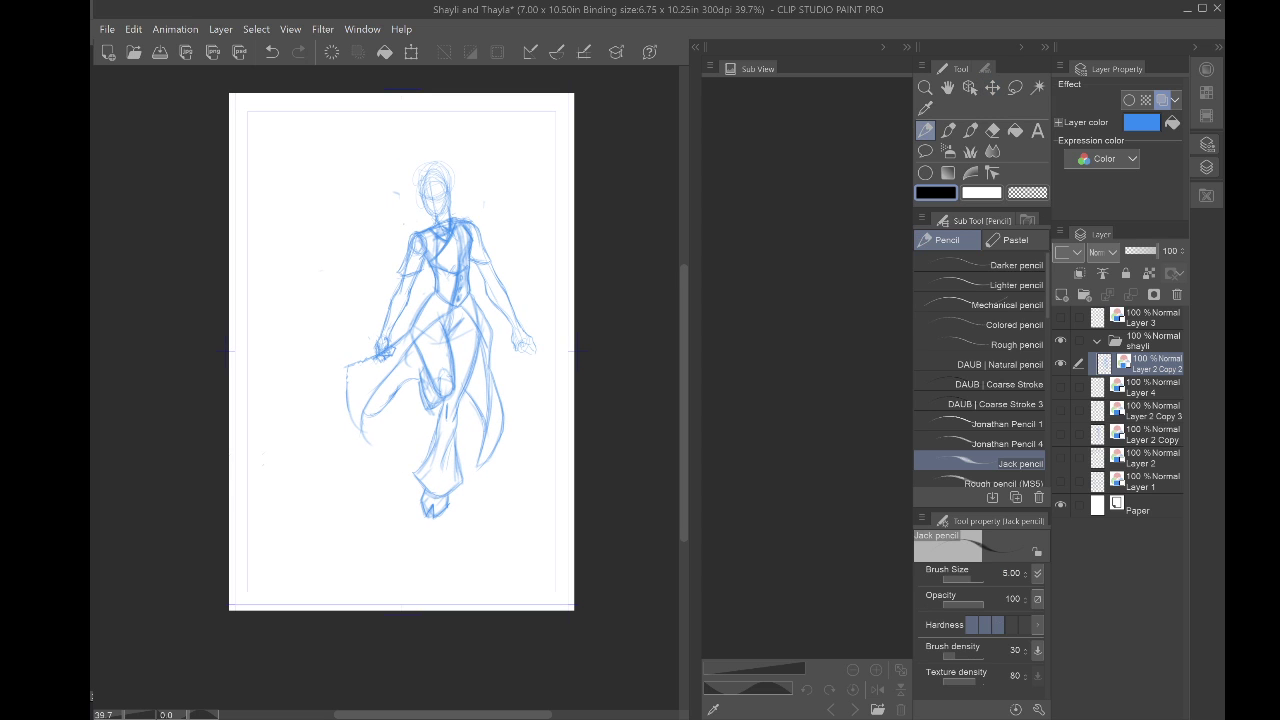
Step: Sketch a new tapering sword blade running diagonally down from the fist, with a crossguard at the hand
scroll(350, 335, up, 3)
scroll(310, 440, up, 2)
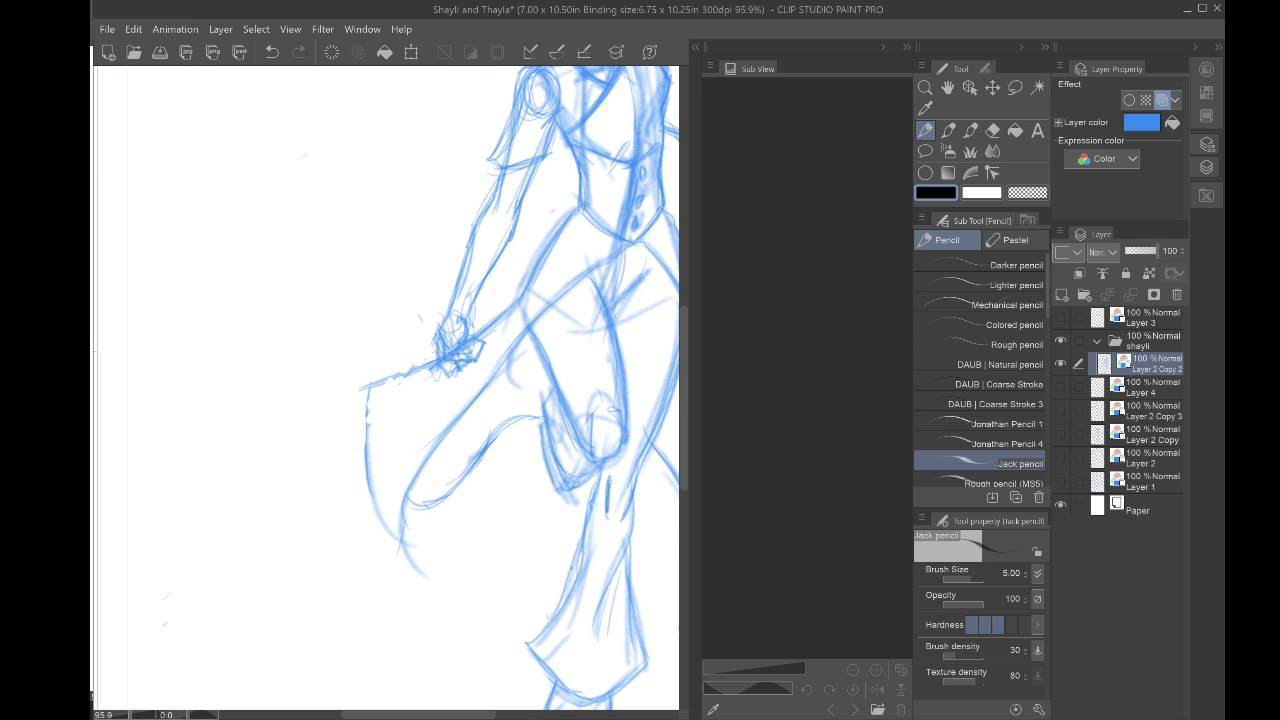
mouse_move(439, 353)
mouse_down()
mouse_move(460, 382)
mouse_move(427, 333)
mouse_move(460, 377)
mouse_move(440, 357)
mouse_move(208, 549)
mouse_move(369, 405)
mouse_move(237, 495)
mouse_move(300, 457)
mouse_move(199, 538)
mouse_move(427, 375)
mouse_move(168, 551)
mouse_up()
drag(429, 352, 235, 505)
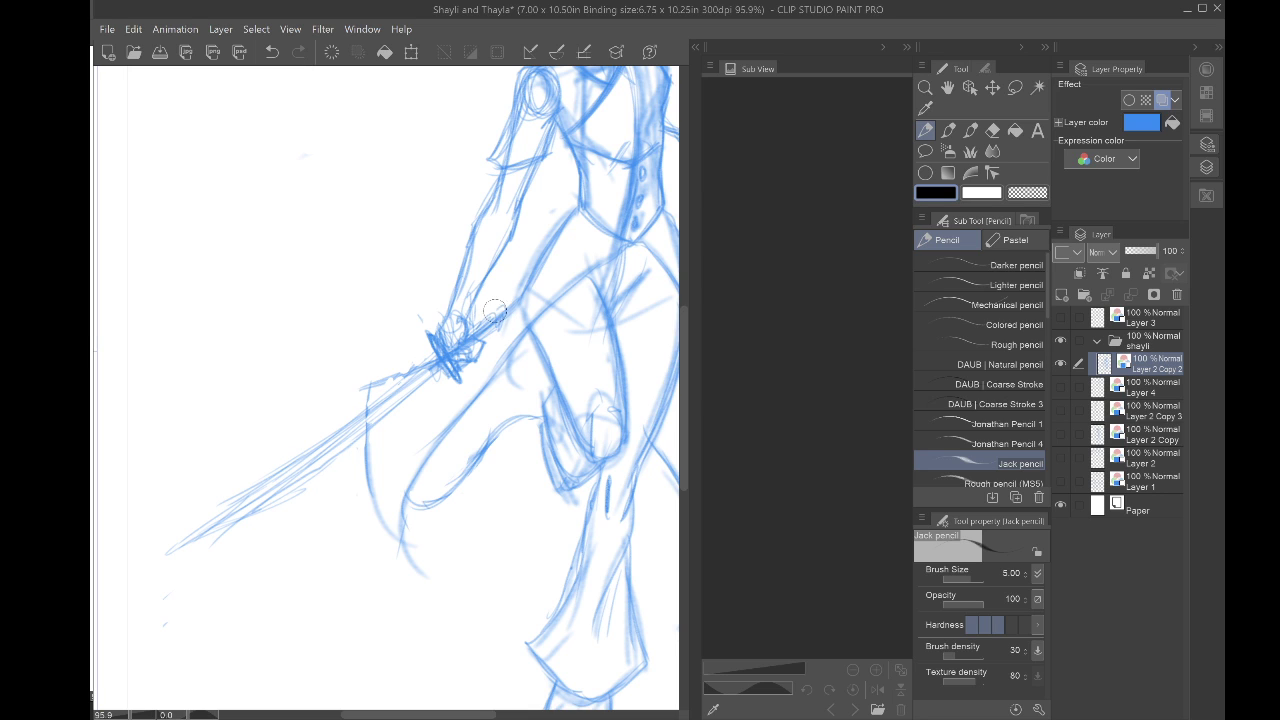
Step: Define the sword's grip behind the hand, and lengthen and darken the blade's edges down to its point
drag(497, 310, 457, 341)
drag(457, 341, 505, 311)
drag(431, 361, 190, 544)
drag(325, 447, 144, 562)
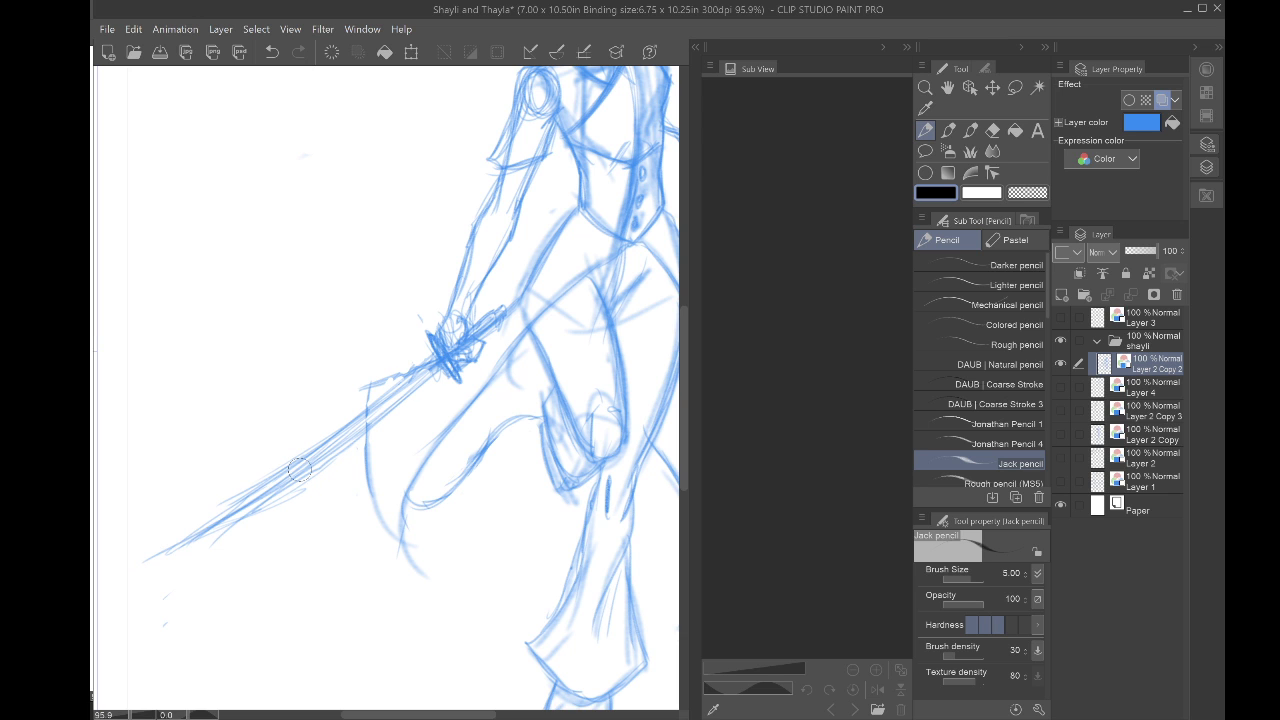
drag(300, 469, 186, 545)
drag(250, 490, 160, 557)
scroll(387, 390, down, 3)
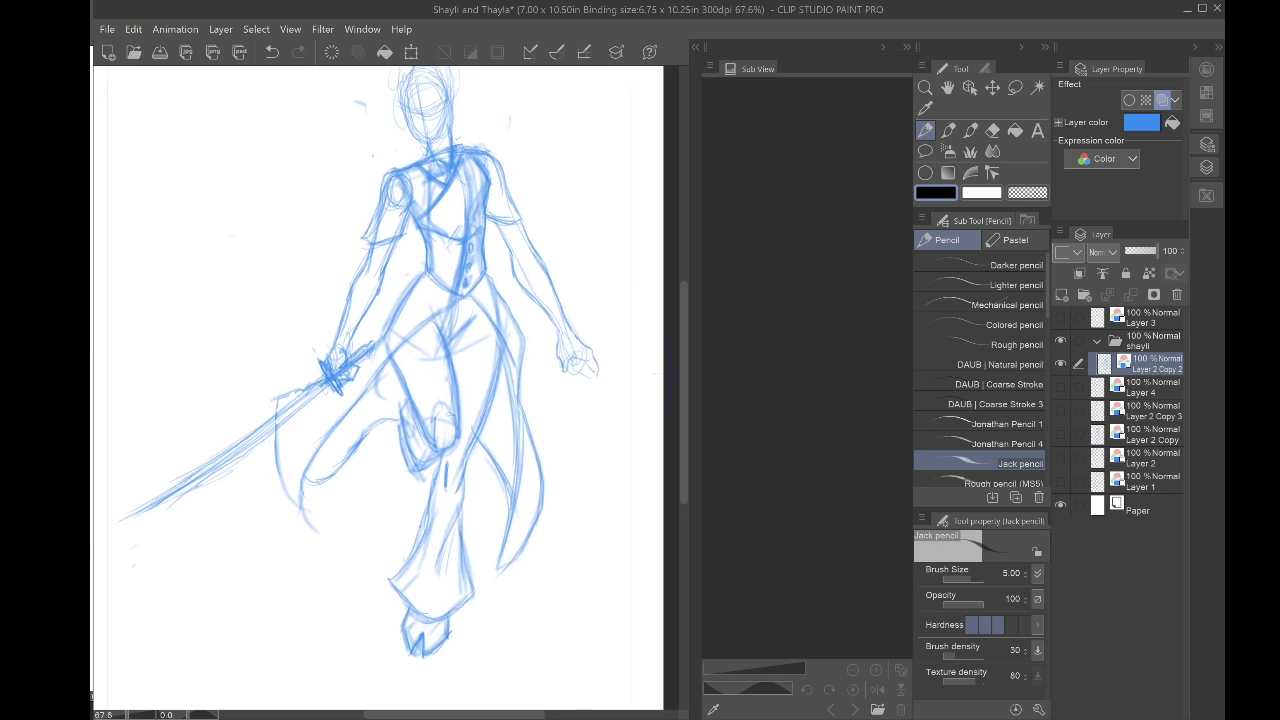
scroll(203, 491, down, 2)
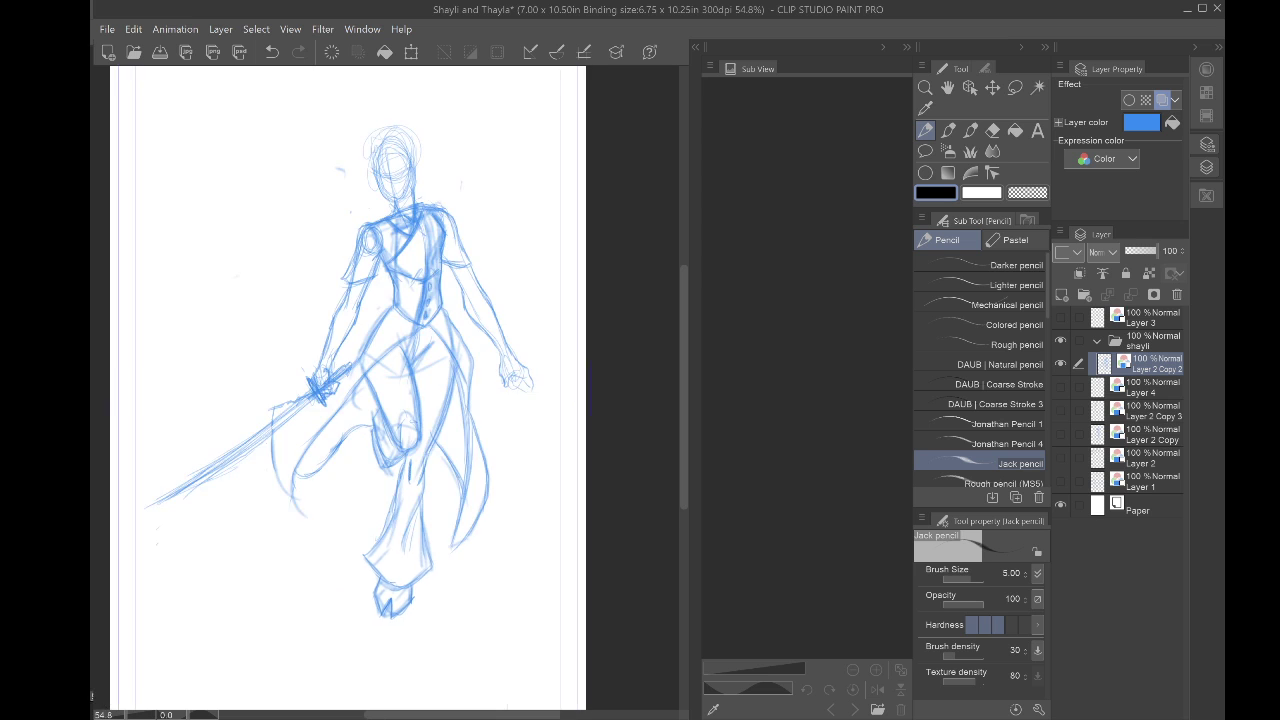
Step: Refine the free arm's forearm contours and the outer edge of its short sleeve
scroll(387, 388, up, 3)
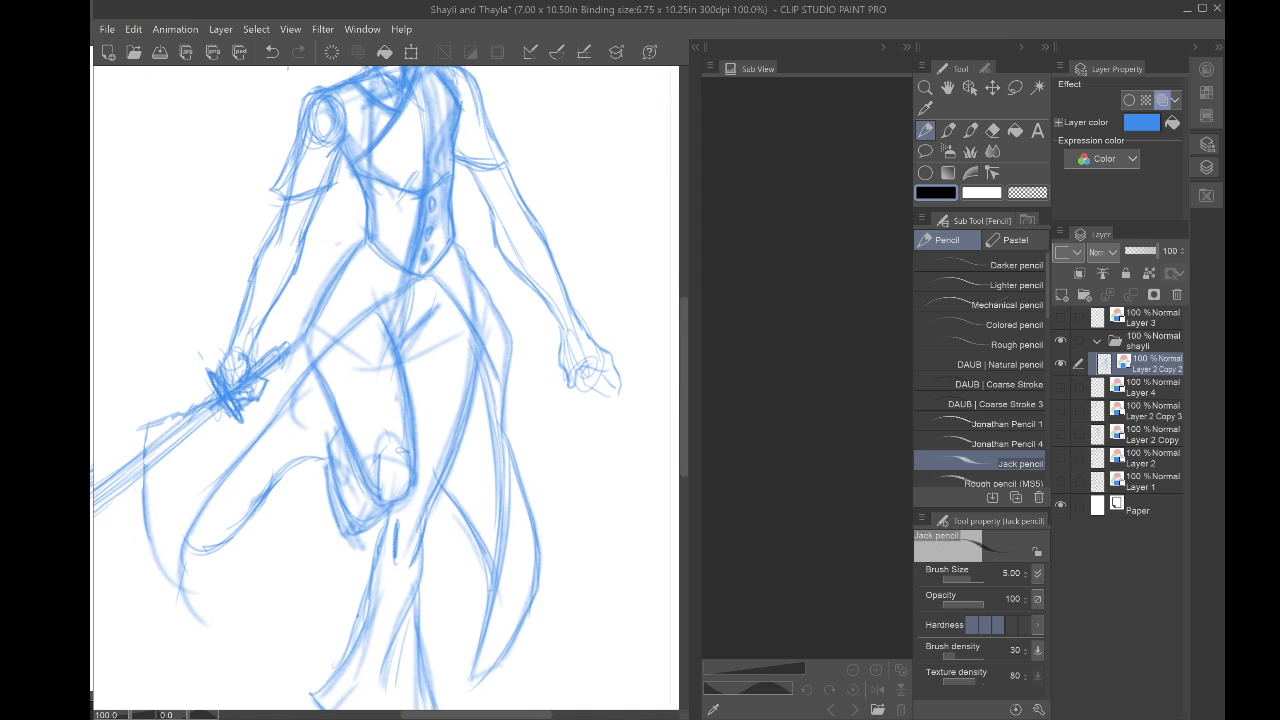
drag(387, 388, 309, 397)
drag(380, 172, 458, 298)
drag(413, 222, 455, 301)
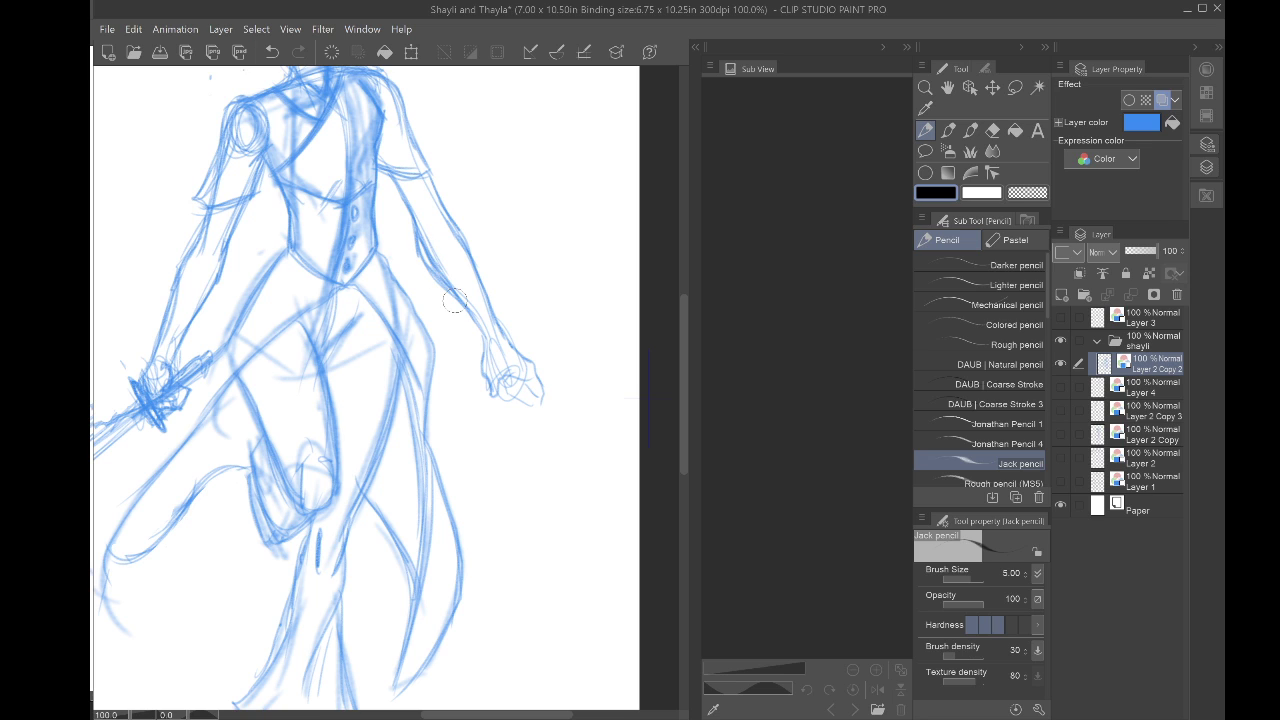
drag(415, 252, 423, 280)
drag(409, 237, 439, 287)
drag(323, 459, 390, 557)
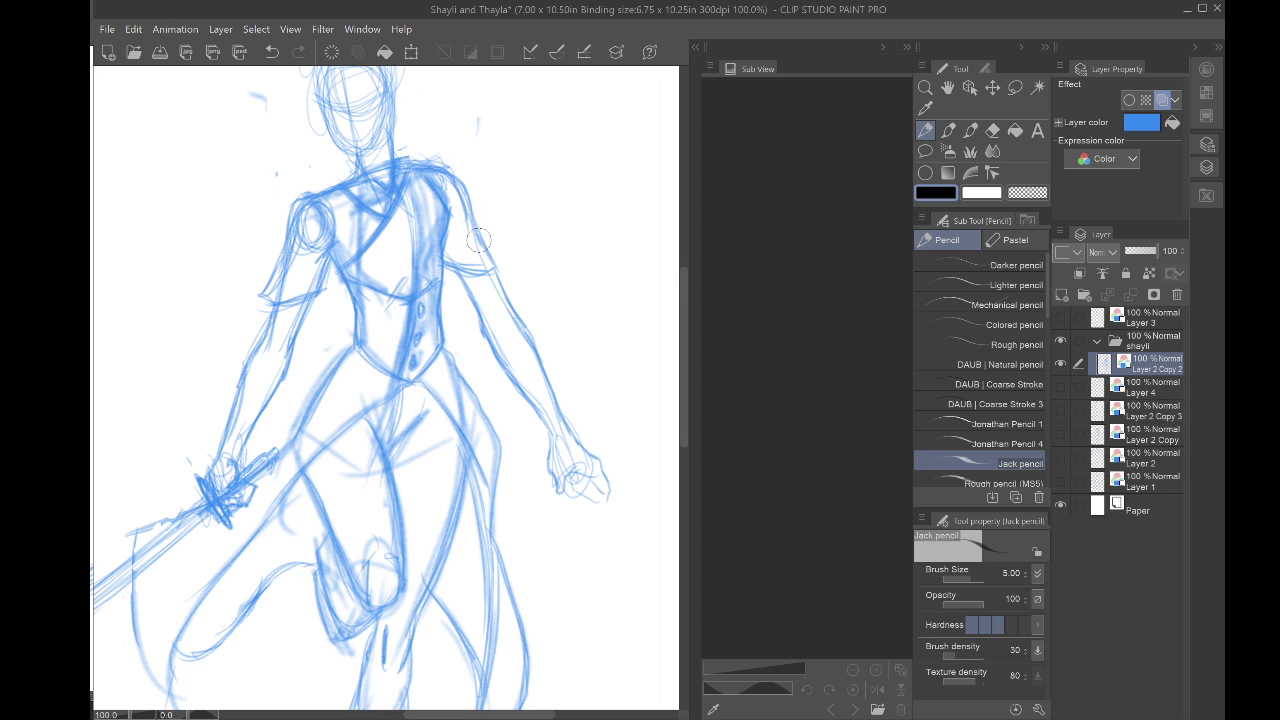
drag(444, 175, 483, 241)
Step: Darken the lower edge of the swept-back coat tail on the sword side
key(ctrl+minus)
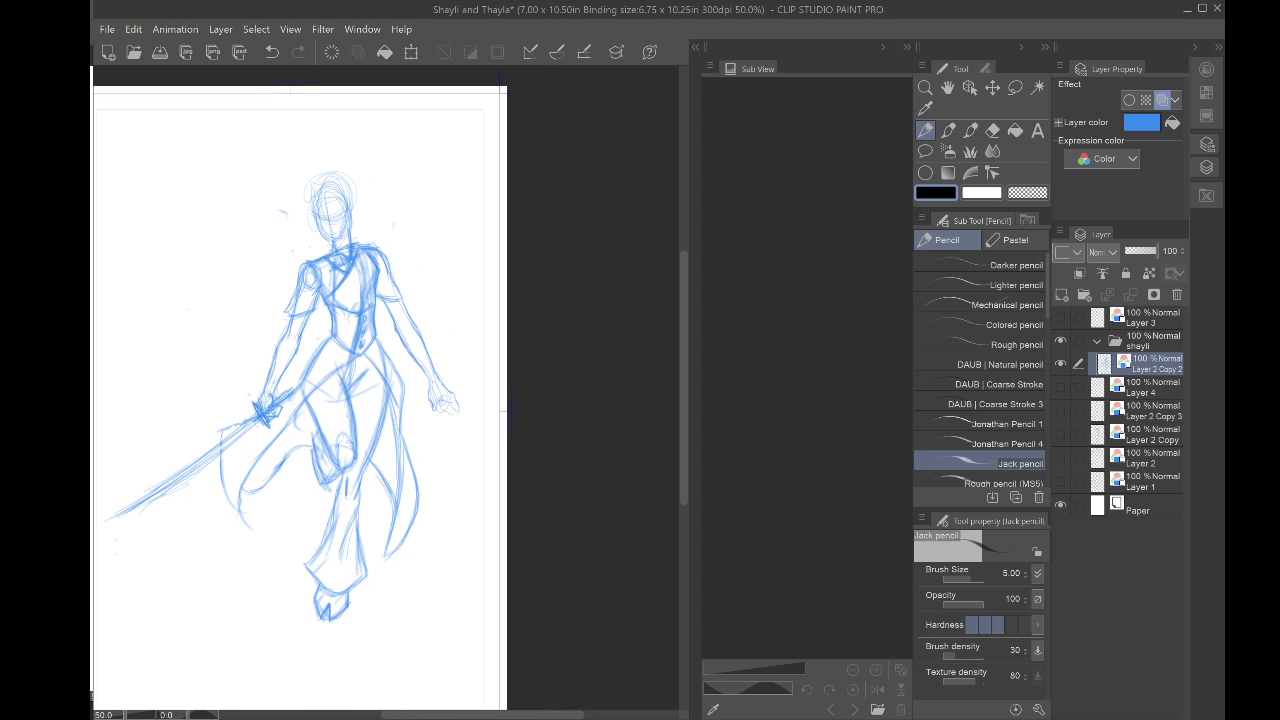
scroll(511, 410, up, 3)
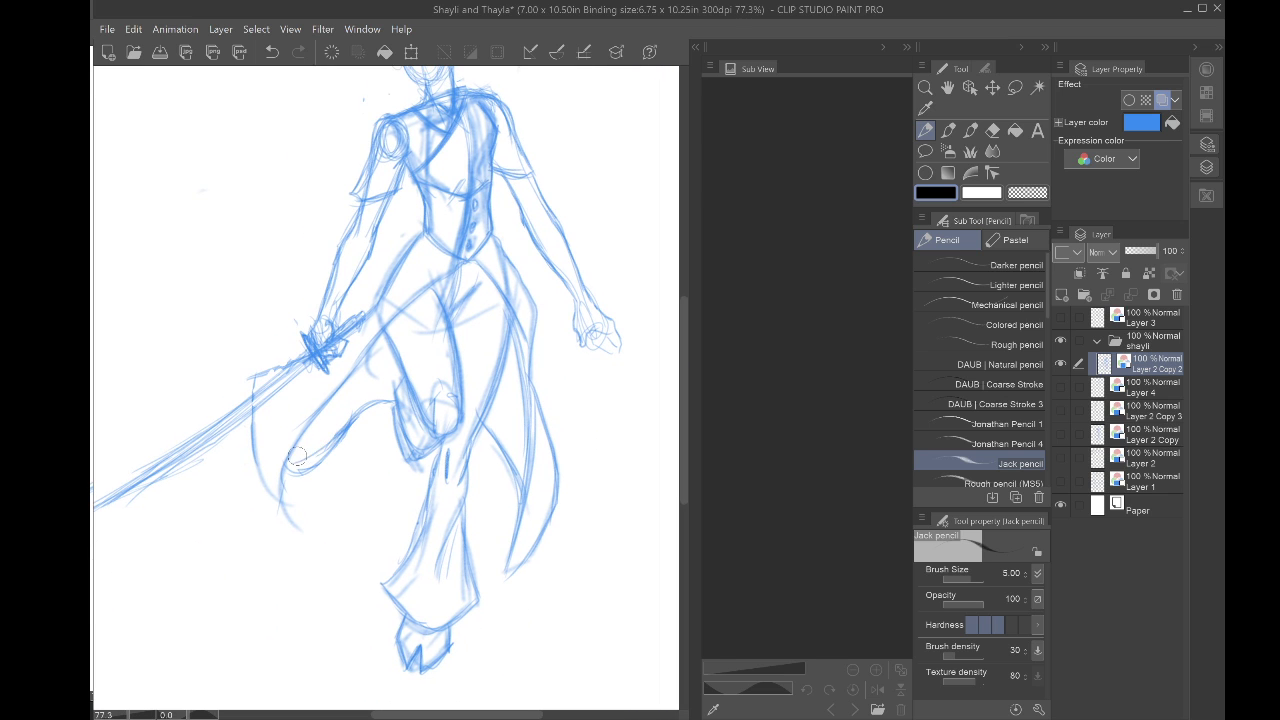
drag(290, 466, 339, 433)
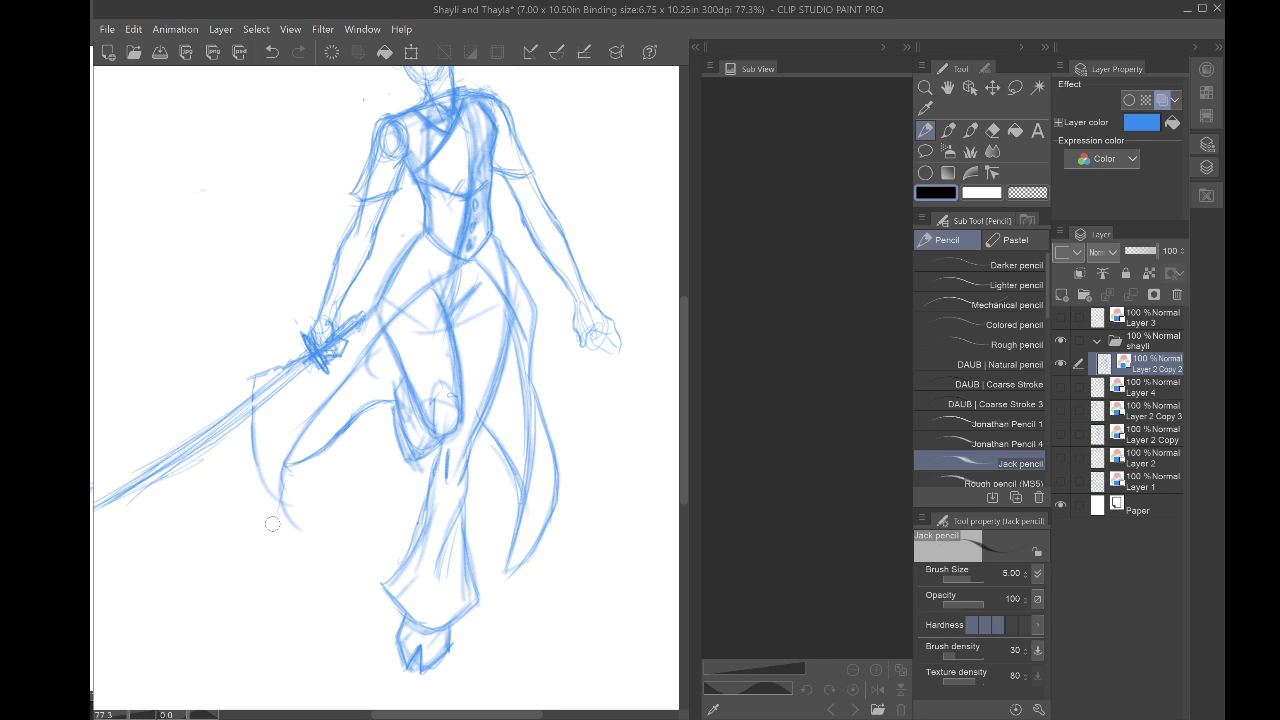
Step: Define both sides of the neck down to the collar and strengthen the jawline above it
scroll(386, 388, up, 3)
scroll(386, 388, up, 5)
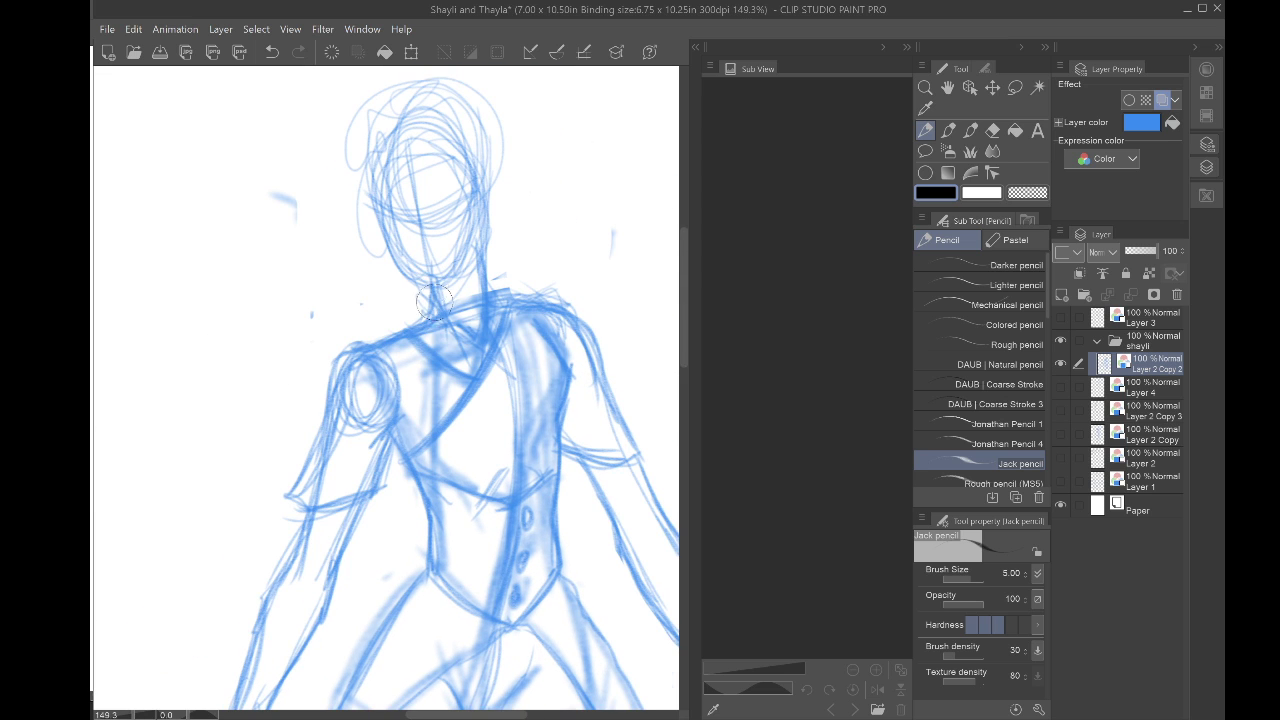
mouse_move(432, 288)
mouse_down()
mouse_move(469, 346)
mouse_move(432, 279)
mouse_move(460, 312)
mouse_up()
drag(469, 261, 480, 353)
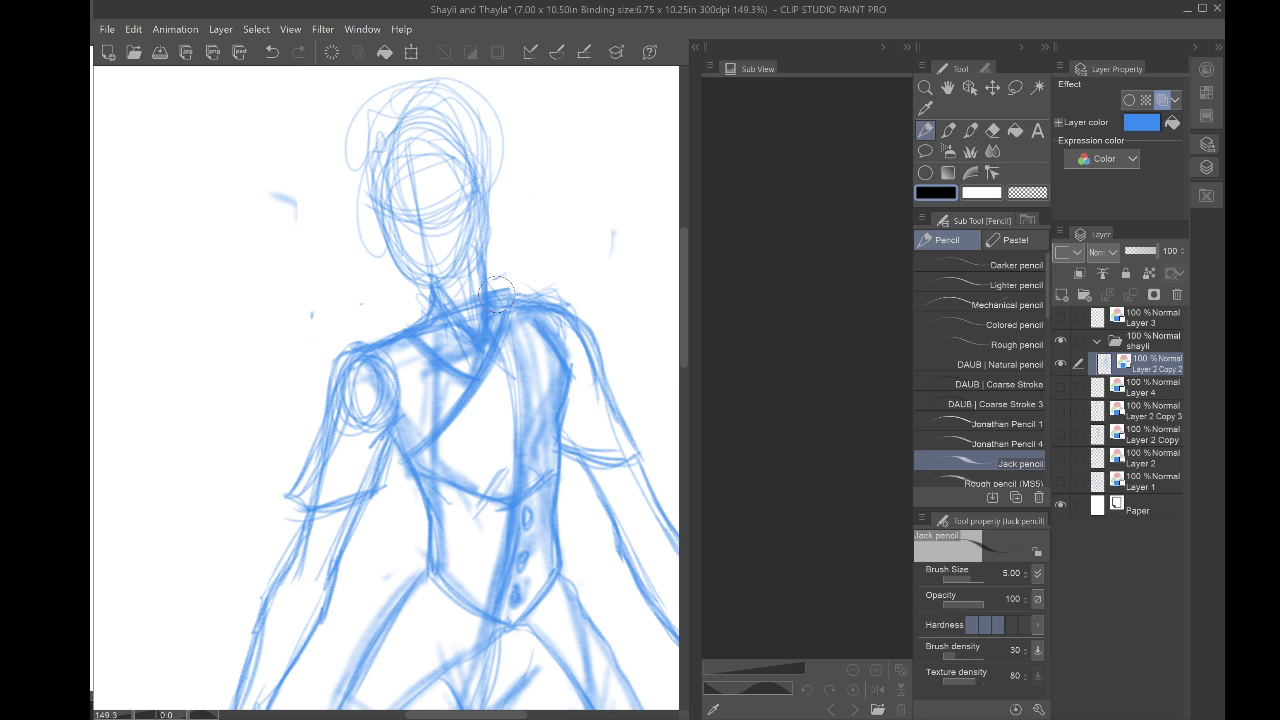
mouse_move(476, 186)
mouse_down()
mouse_move(456, 264)
mouse_move(472, 244)
mouse_move(440, 281)
mouse_up()
drag(474, 240, 451, 276)
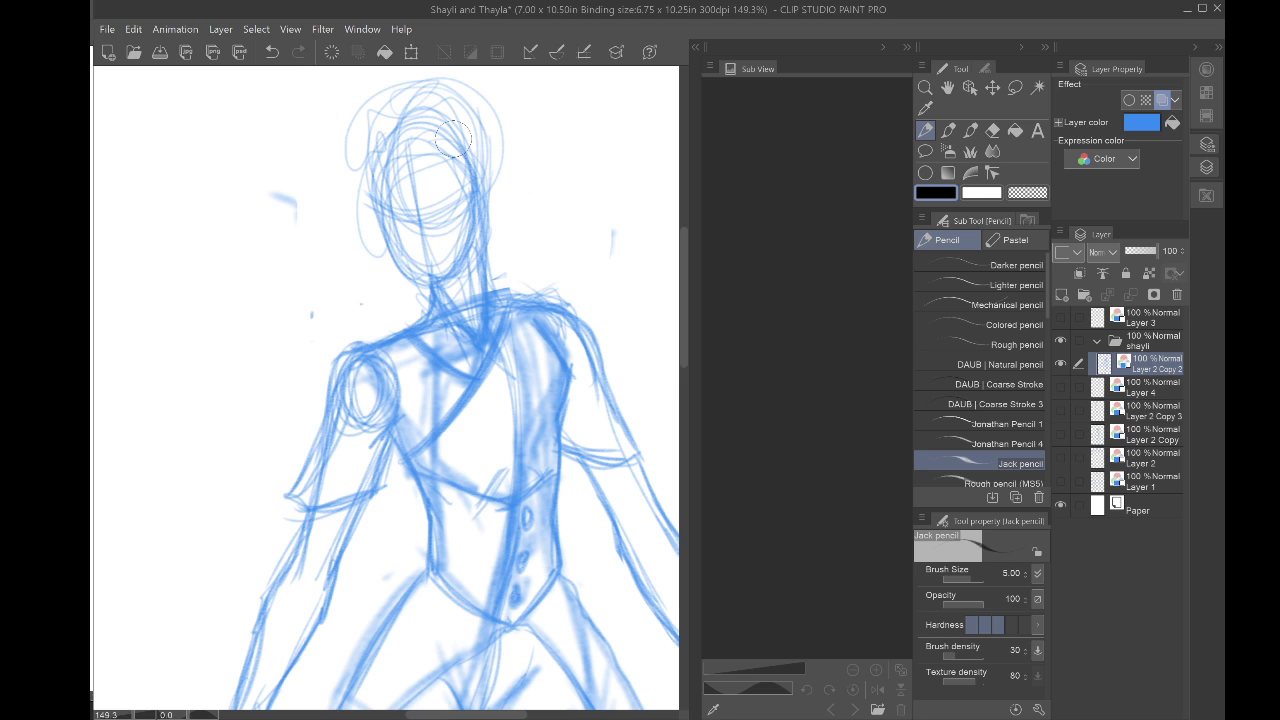
Step: Darken the head's outline and draw a pointed elf ear on each side
mouse_move(452, 140)
mouse_down()
mouse_move(467, 173)
mouse_move(408, 144)
mouse_move(377, 189)
mouse_move(405, 136)
mouse_move(451, 128)
mouse_move(382, 151)
mouse_move(467, 150)
mouse_move(385, 144)
mouse_move(369, 163)
mouse_move(393, 257)
mouse_move(425, 295)
mouse_move(468, 251)
mouse_move(484, 190)
mouse_move(460, 145)
mouse_move(485, 250)
mouse_move(497, 155)
mouse_move(480, 195)
mouse_move(515, 145)
mouse_move(478, 215)
mouse_up()
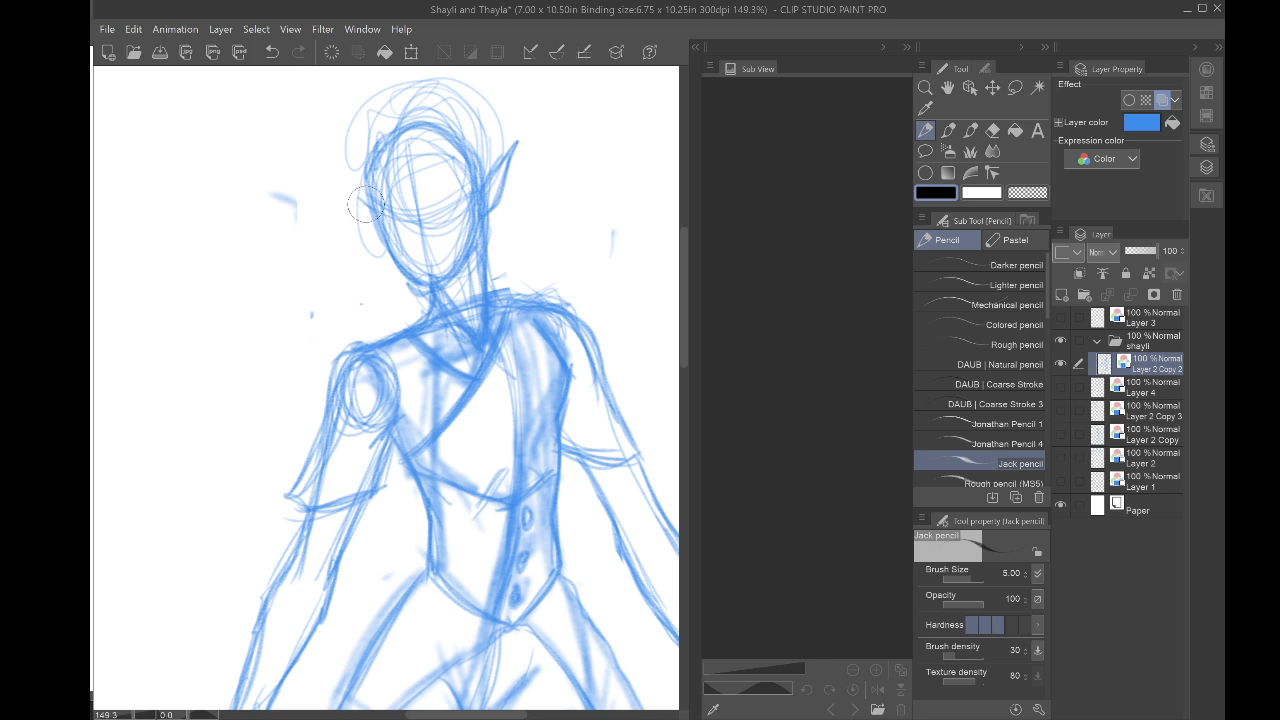
mouse_move(365, 205)
mouse_down()
mouse_move(340, 189)
mouse_move(370, 230)
mouse_move(376, 212)
mouse_up()
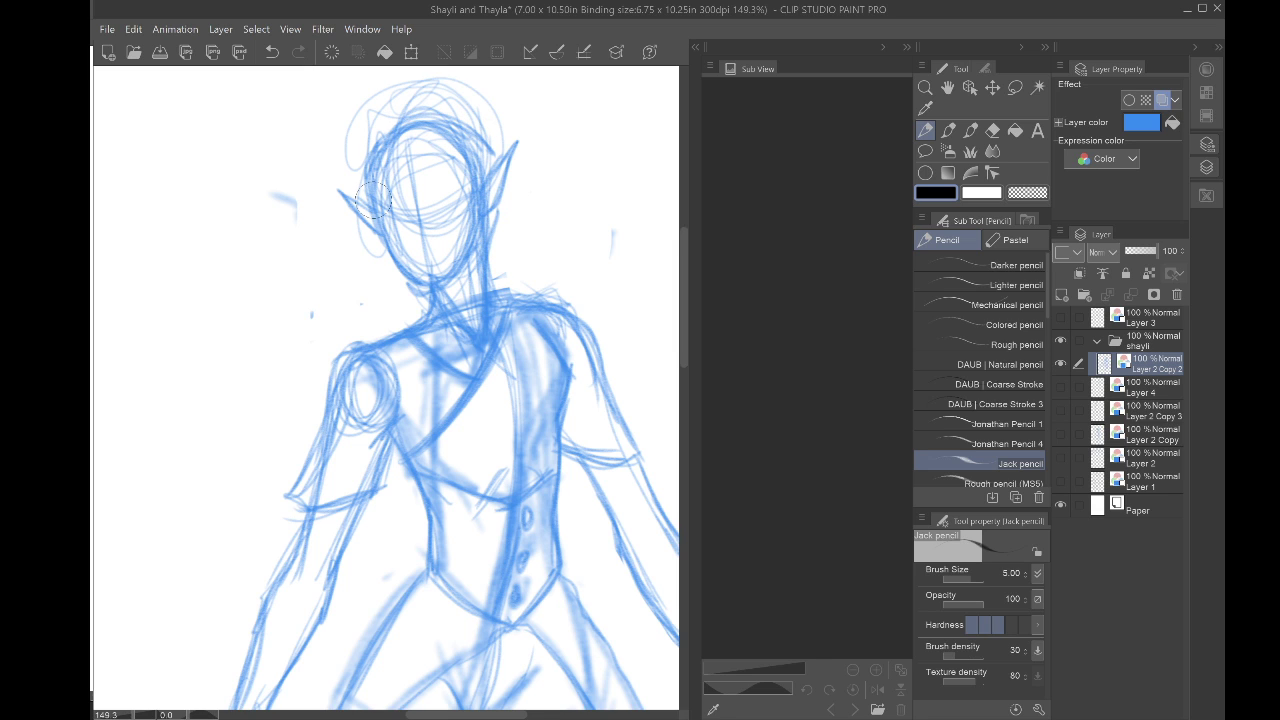
drag(373, 200, 402, 269)
Step: Erase the loose outer circles above the head and the stray marks around the figure
mouse_move(517, 172)
mouse_down()
mouse_move(534, 194)
mouse_move(502, 172)
mouse_move(376, 187)
mouse_up()
mouse_move(480, 159)
mouse_down()
mouse_move(410, 184)
mouse_move(382, 218)
mouse_move(396, 208)
mouse_up()
mouse_move(318, 198)
mouse_down()
mouse_move(314, 277)
mouse_move(298, 247)
mouse_up()
mouse_move(337, 375)
mouse_down()
mouse_move(360, 380)
mouse_move(327, 374)
mouse_up()
drag(642, 304, 639, 321)
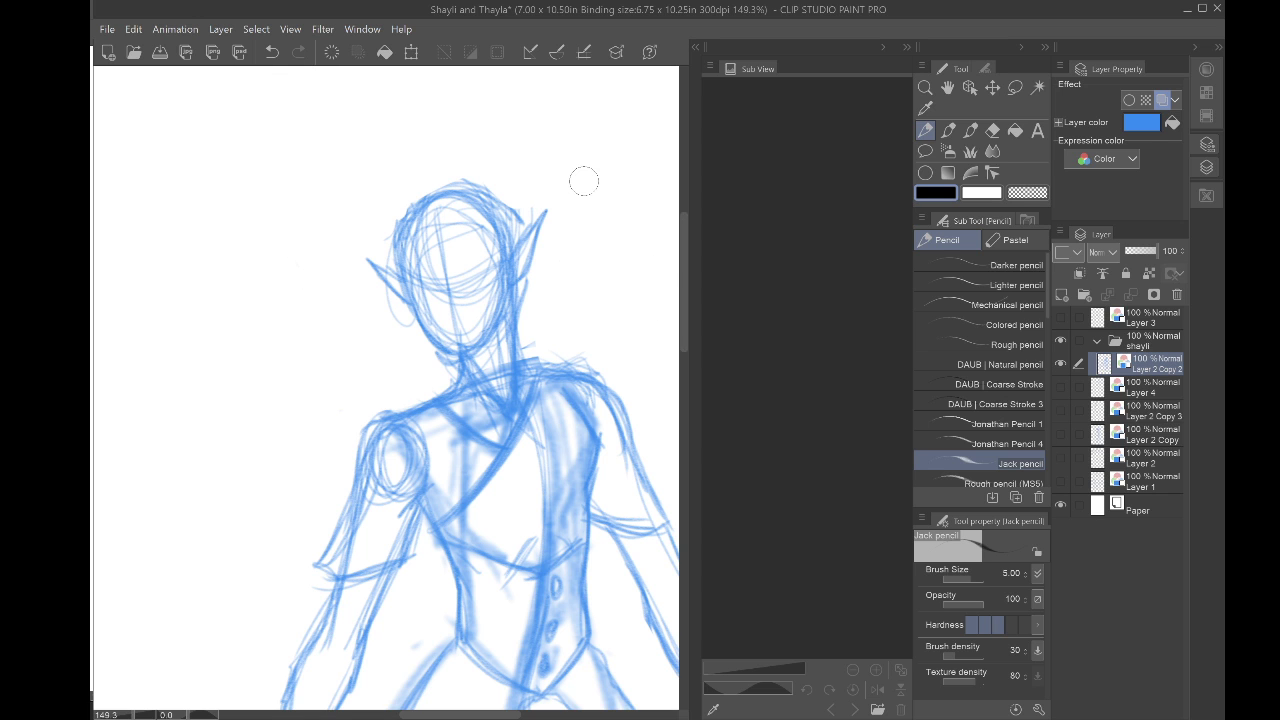
scroll(303, 431, down, 5)
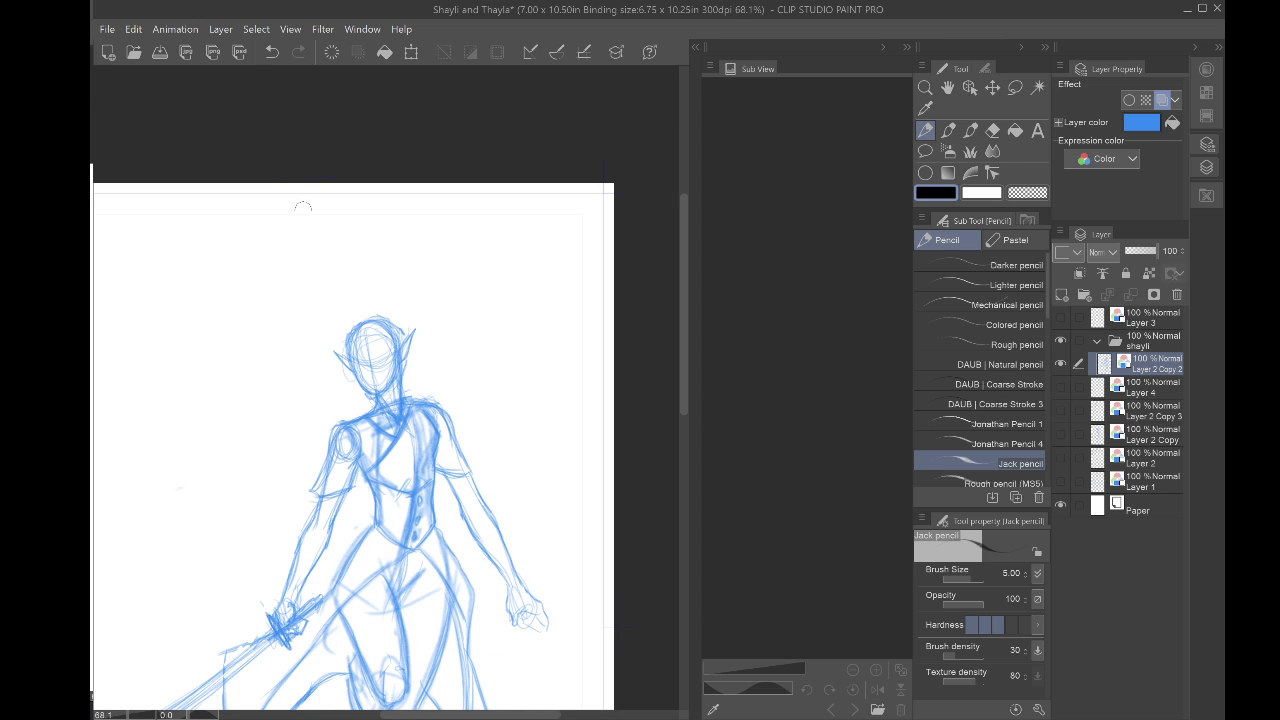
drag(309, 420, 324, 228)
scroll(300, 388, down, 4)
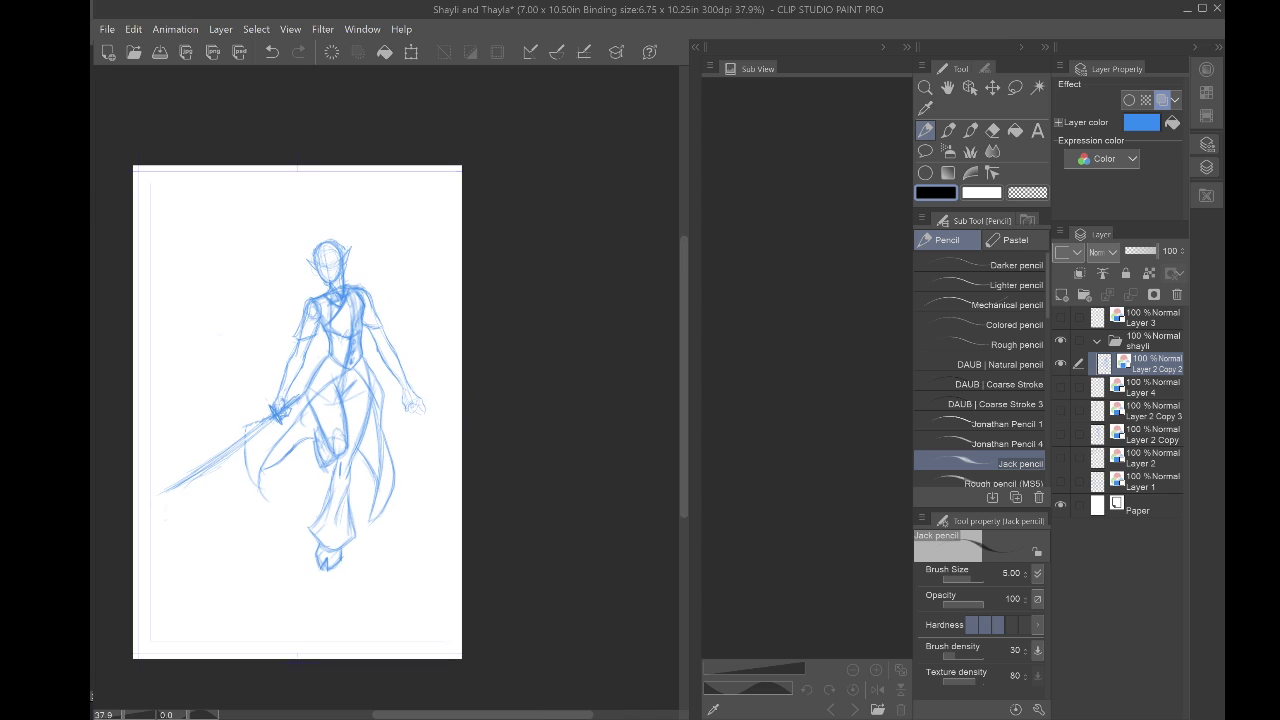
drag(300, 388, 325, 374)
scroll(290, 396, up, 1)
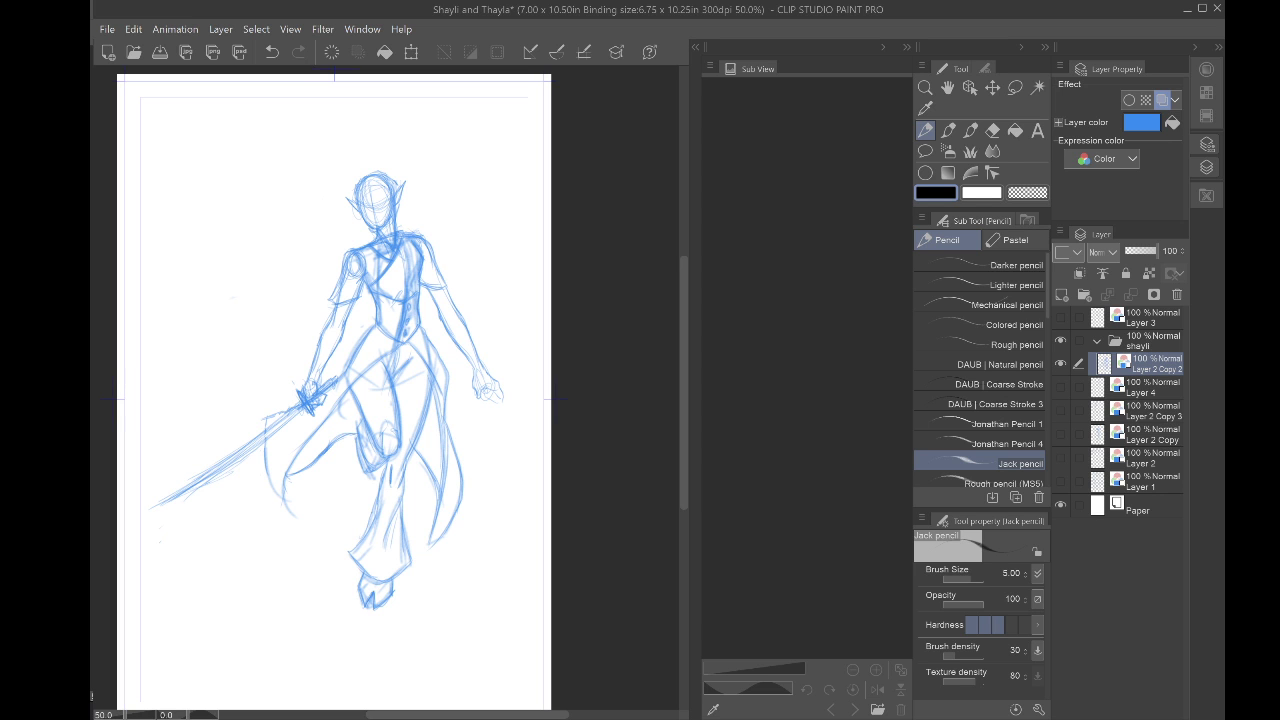
Step: Sketch the eyes, brow, nose and mouth along the face's guidelines and darken the cheek and jaw contours
scroll(332, 262, up, 3)
key(ctrl+plus)
key(ctrl+plus)
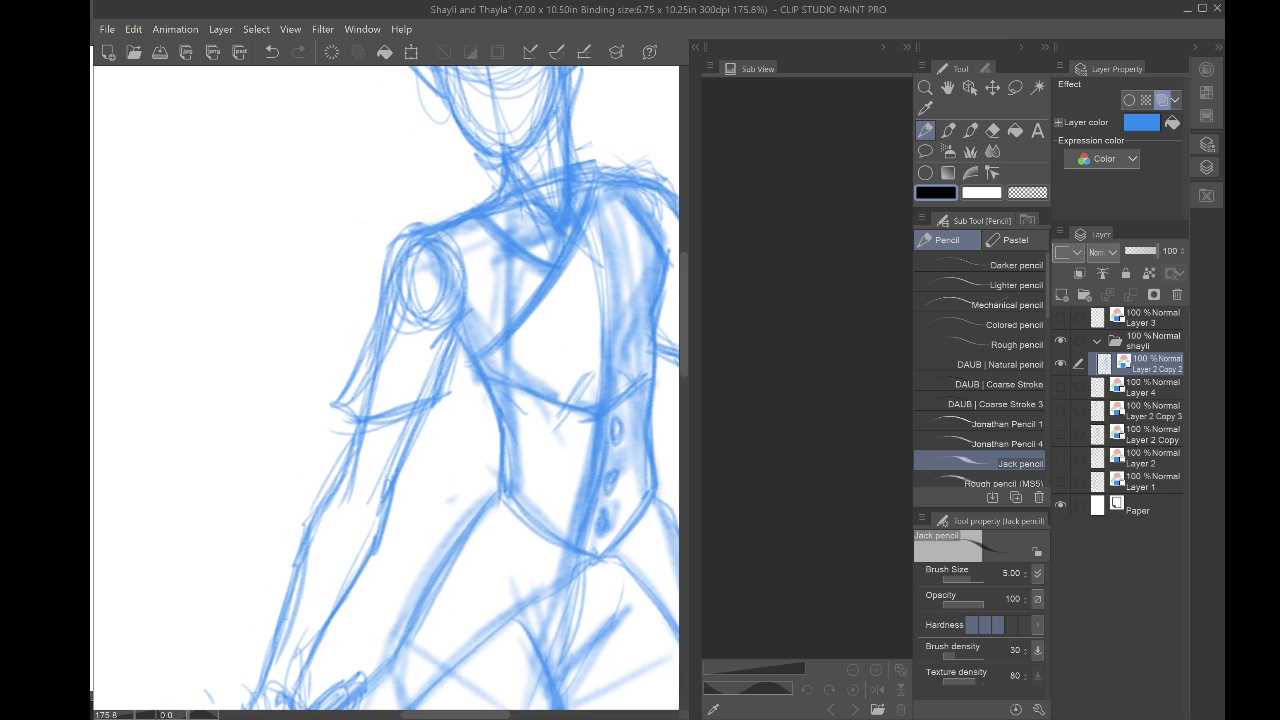
drag(425, 277, 380, 488)
key(ctrl+plus)
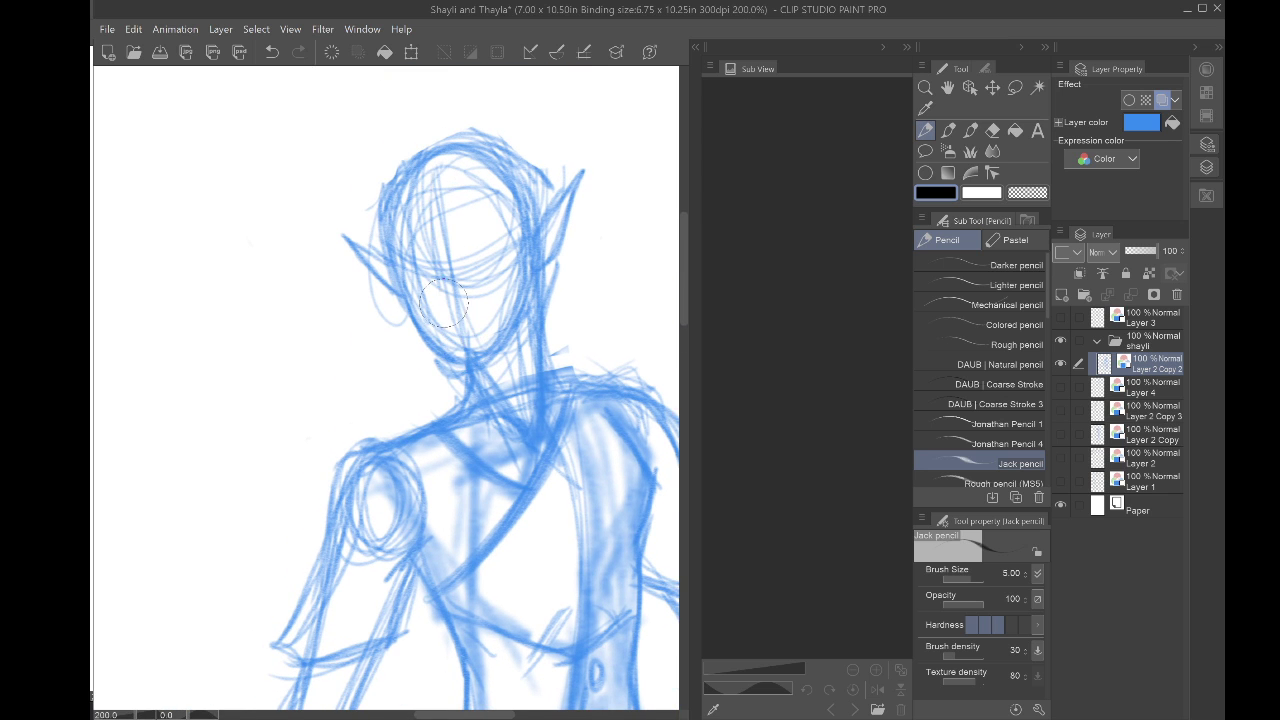
drag(526, 236, 434, 260)
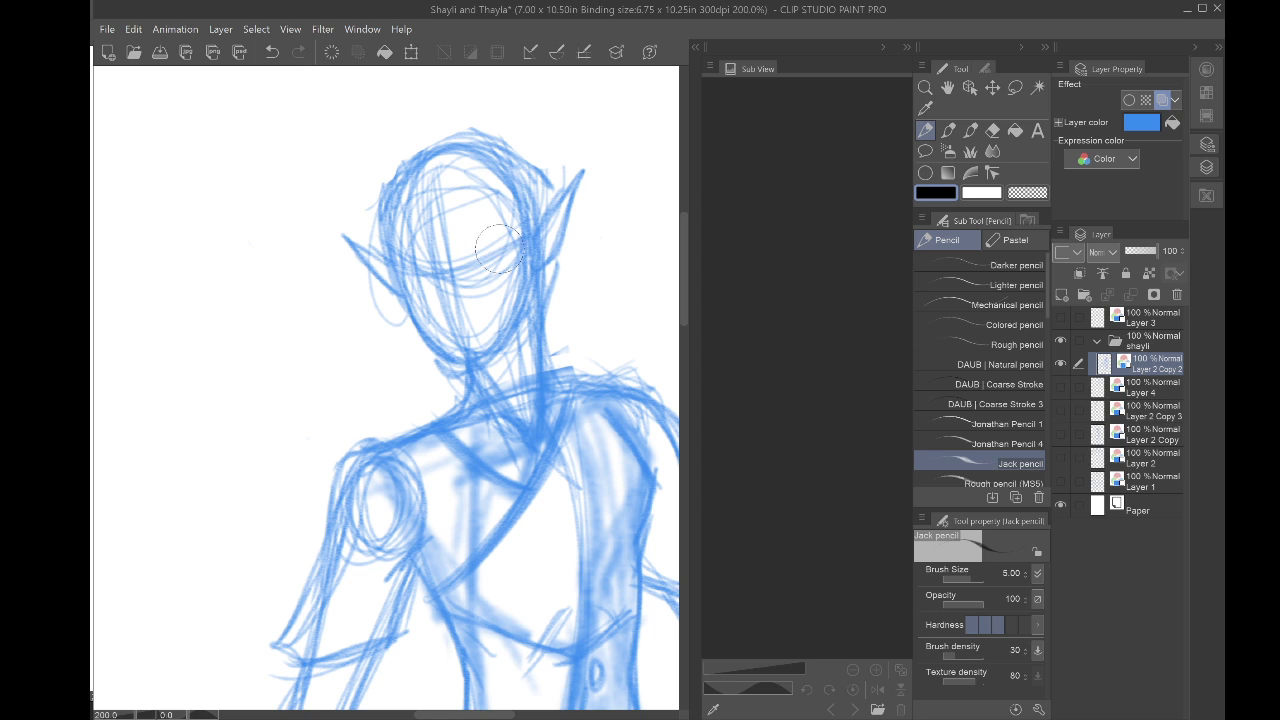
drag(516, 243, 409, 266)
mouse_move(508, 249)
mouse_down()
mouse_move(467, 268)
mouse_move(425, 255)
mouse_move(414, 267)
mouse_move(481, 255)
mouse_move(463, 268)
mouse_move(490, 248)
mouse_move(483, 271)
mouse_move(401, 266)
mouse_move(419, 275)
mouse_move(485, 229)
mouse_move(501, 231)
mouse_move(394, 257)
mouse_move(407, 243)
mouse_move(428, 269)
mouse_move(429, 318)
mouse_move(434, 296)
mouse_move(456, 338)
mouse_up()
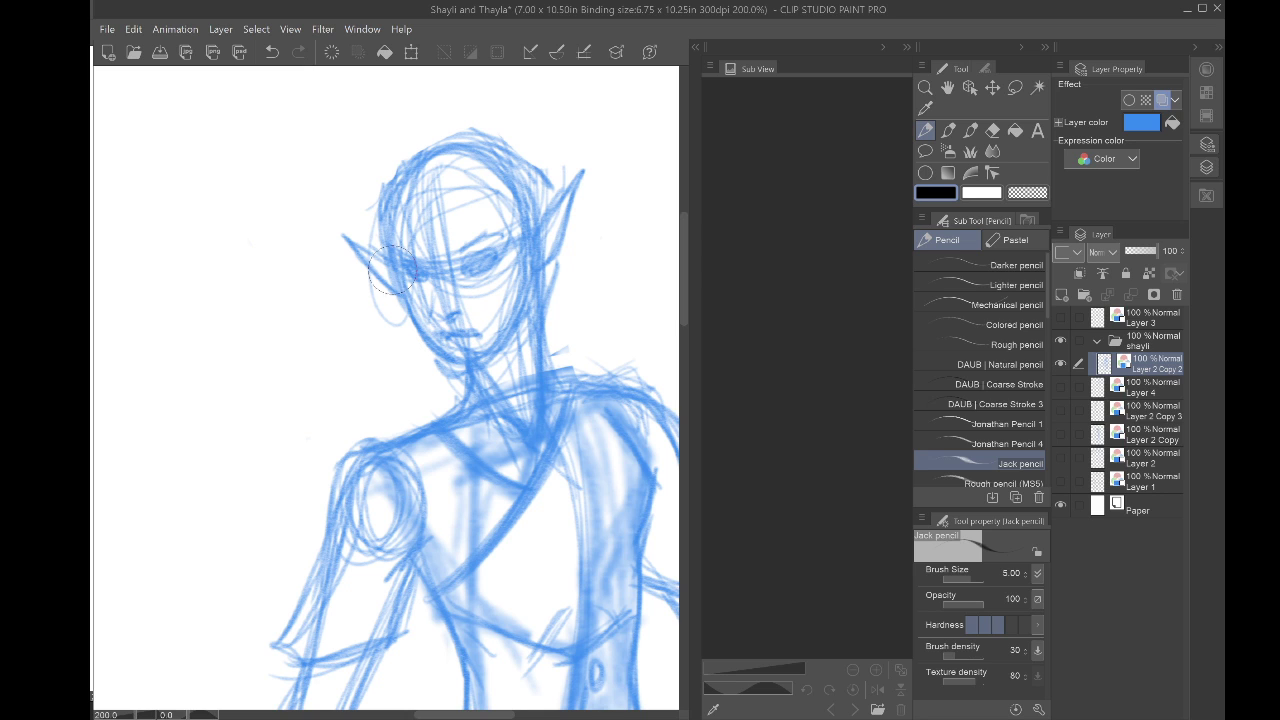
drag(394, 272, 444, 354)
mouse_move(532, 298)
mouse_down()
mouse_move(478, 356)
mouse_move(515, 335)
mouse_move(454, 373)
mouse_up()
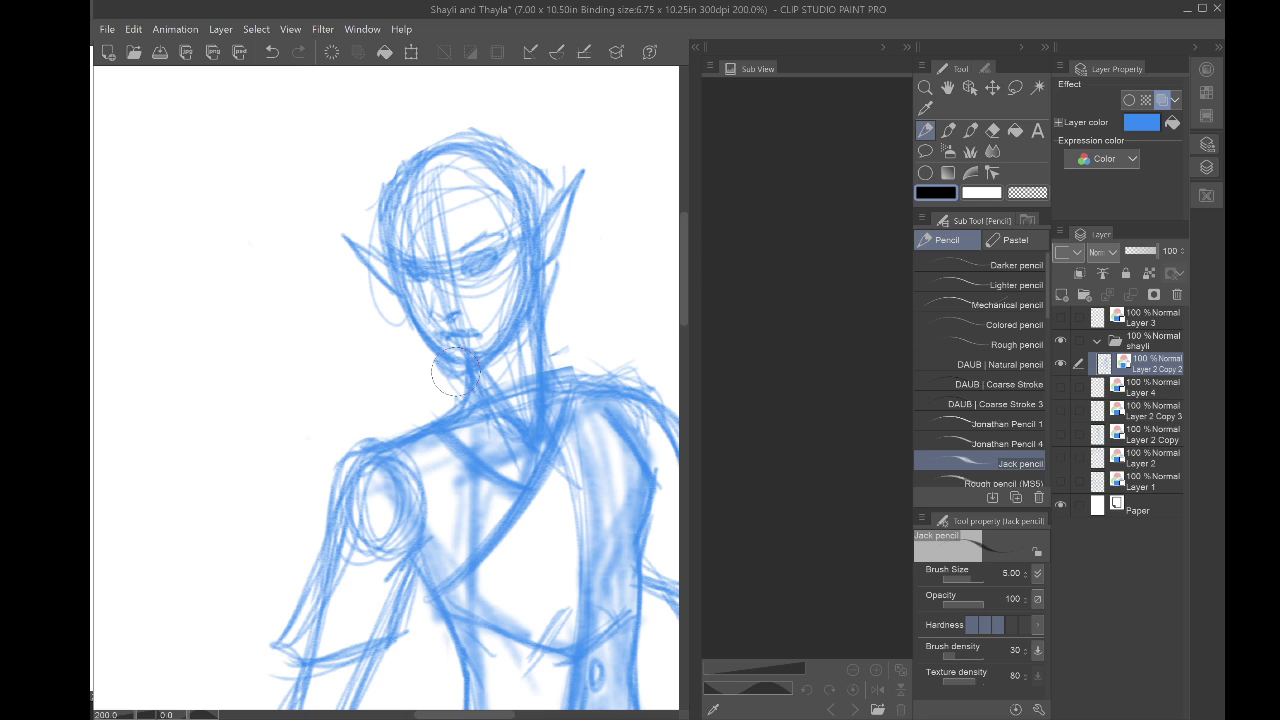
Step: Clear the construction lines from inside the face and reshape the jaw into a narrower, pointed chin
mouse_move(510, 272)
mouse_down()
mouse_move(503, 320)
mouse_move(522, 264)
mouse_move(515, 185)
mouse_move(460, 198)
mouse_move(447, 184)
mouse_move(445, 243)
mouse_move(416, 210)
mouse_move(455, 185)
mouse_move(437, 214)
mouse_move(463, 289)
mouse_move(493, 290)
mouse_move(426, 229)
mouse_move(443, 260)
mouse_move(478, 246)
mouse_move(513, 264)
mouse_move(480, 238)
mouse_up()
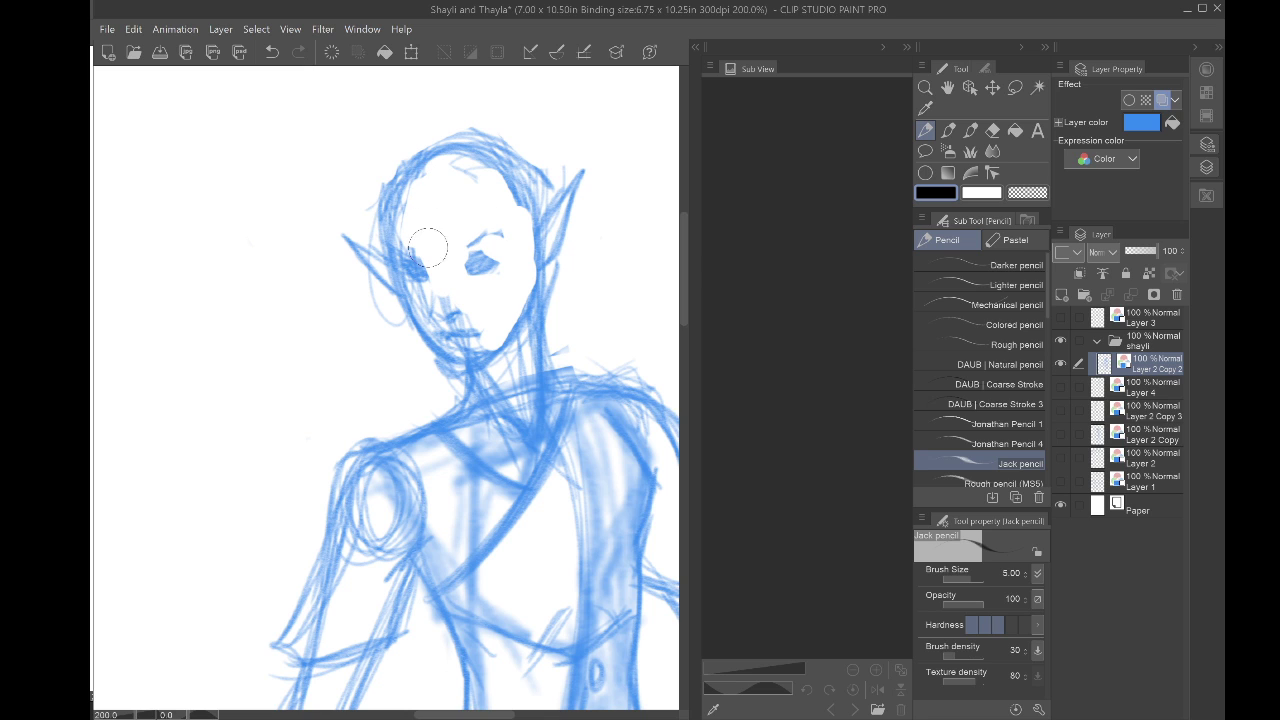
mouse_move(487, 354)
mouse_down()
mouse_move(445, 360)
mouse_move(493, 343)
mouse_move(466, 369)
mouse_move(439, 351)
mouse_move(446, 360)
mouse_move(508, 329)
mouse_move(406, 346)
mouse_up()
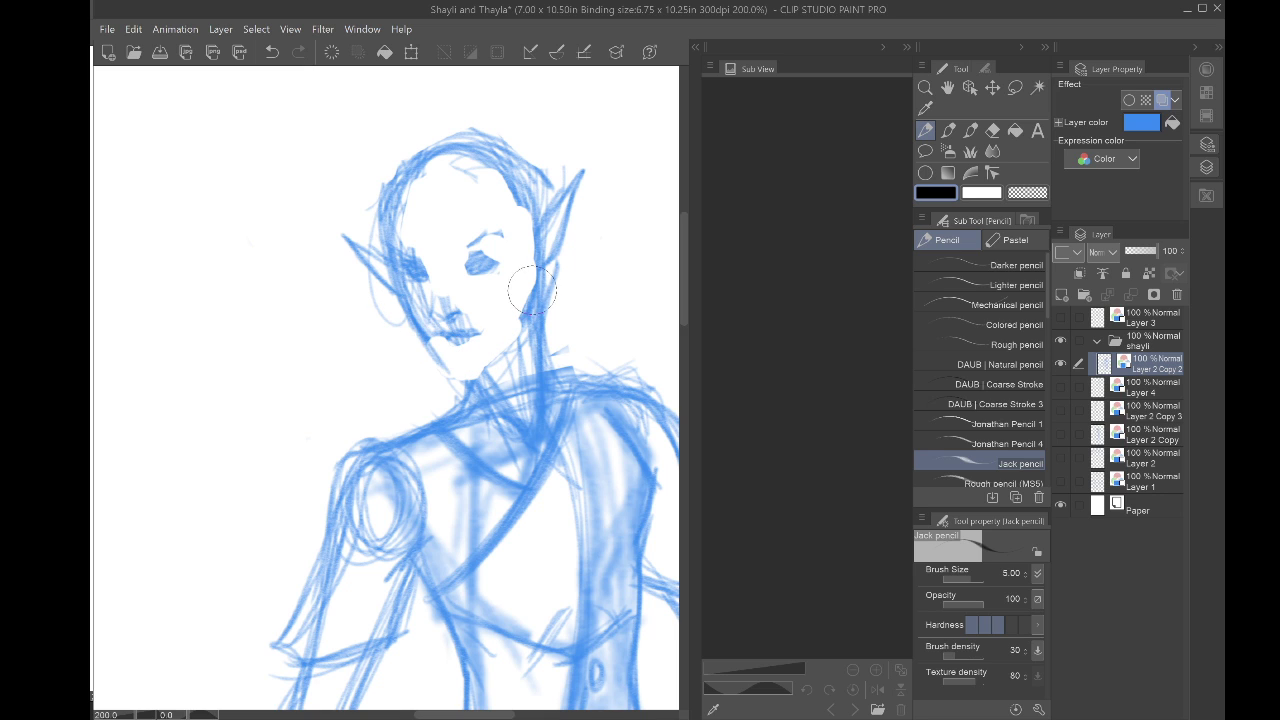
mouse_move(533, 303)
mouse_down()
mouse_move(459, 377)
mouse_move(526, 327)
mouse_move(458, 378)
mouse_up()
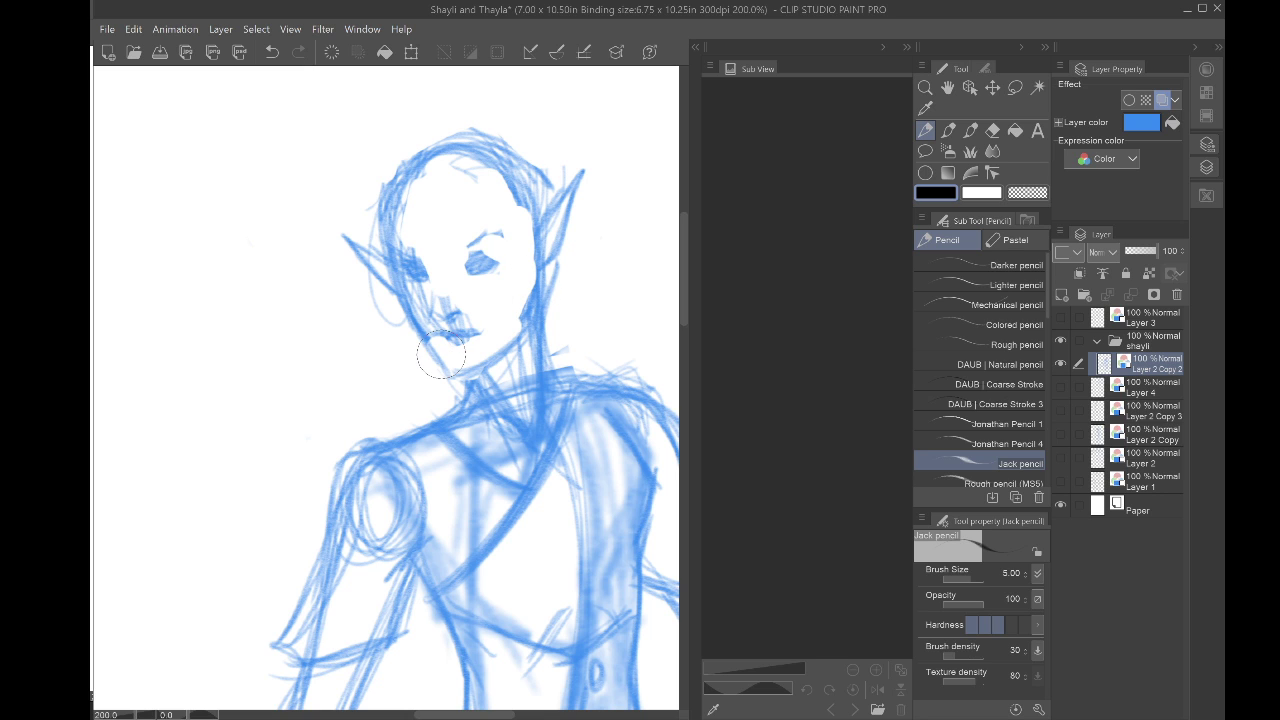
Step: Redraw the face's vertical centre line down to the chin and the curved guideline across the eyes
mouse_move(441, 156)
mouse_down()
mouse_move(446, 315)
mouse_move(462, 374)
mouse_up()
drag(434, 190, 464, 374)
mouse_move(505, 239)
mouse_down()
mouse_move(381, 256)
mouse_move(549, 220)
mouse_move(414, 265)
mouse_up()
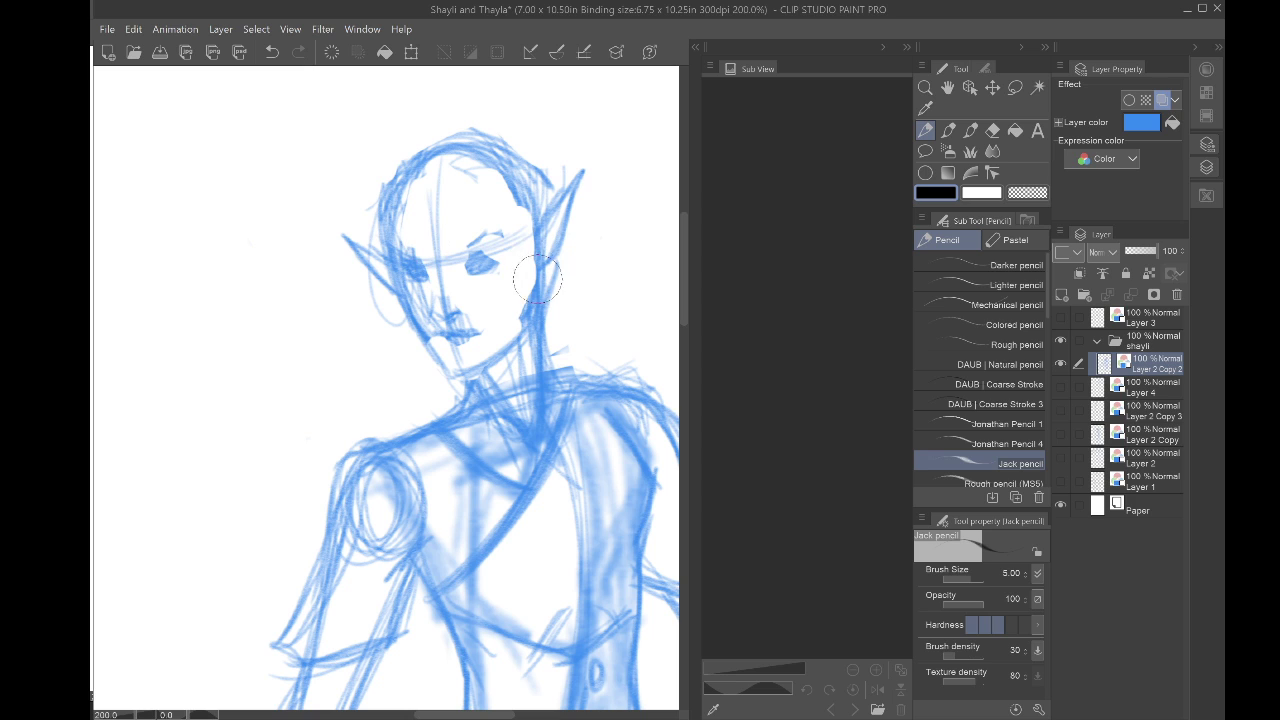
Step: Redraw the pointed ear beside the three-quarter face's far temple with a more outward-angled tip and erase its old overlapping lines
mouse_move(546, 222)
mouse_down()
mouse_move(593, 187)
mouse_move(565, 242)
mouse_up()
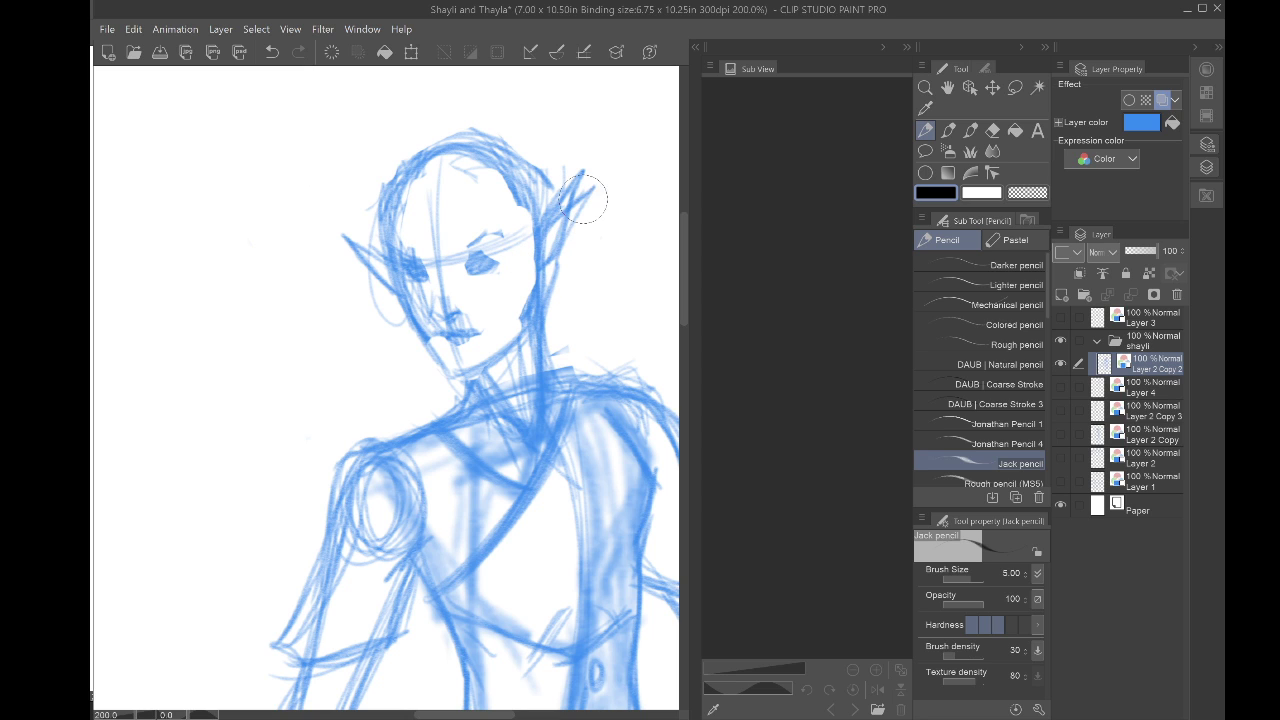
mouse_move(586, 197)
mouse_down()
mouse_move(536, 273)
mouse_move(576, 220)
mouse_move(574, 201)
mouse_move(389, 268)
mouse_move(343, 240)
mouse_move(413, 303)
mouse_move(549, 212)
mouse_move(577, 175)
mouse_move(550, 255)
mouse_up()
key(ctrl+z)
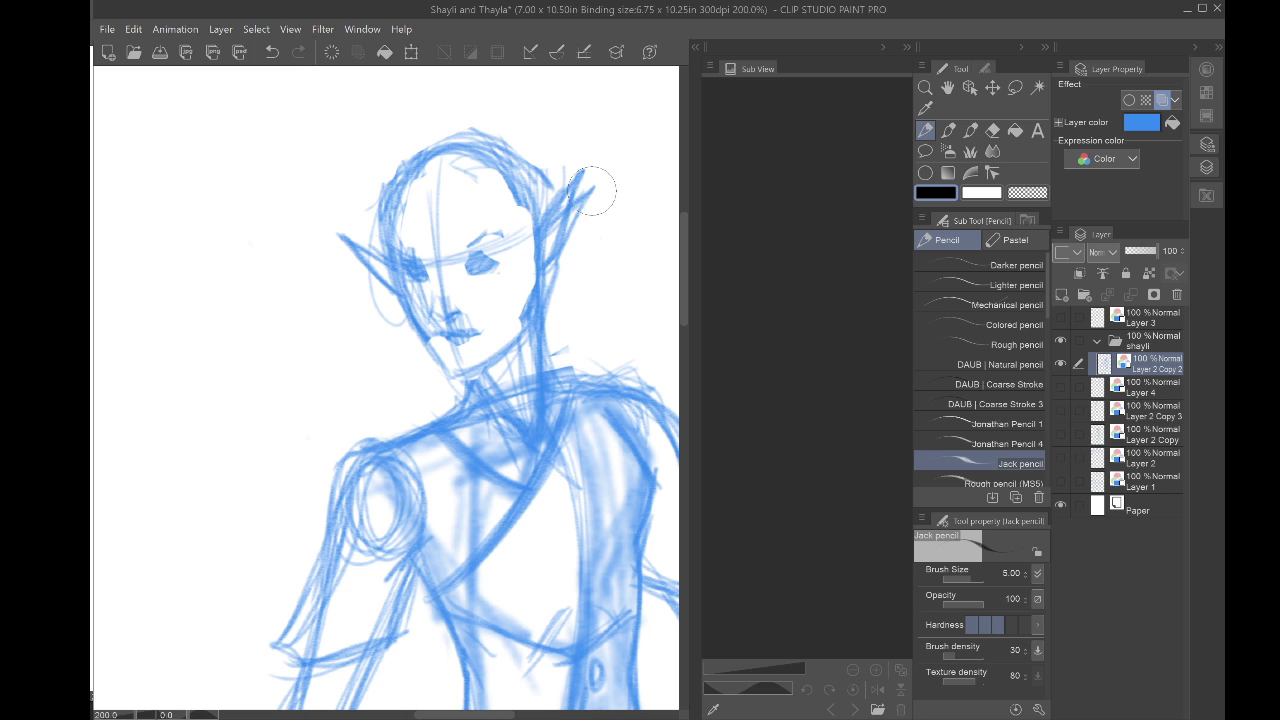
drag(594, 190, 555, 258)
click(993, 130)
drag(573, 177, 555, 202)
Step: Touch up the skull's outline beside the ear and along the crown, and firm up the jaw and chin contour
key(p)
drag(519, 160, 550, 188)
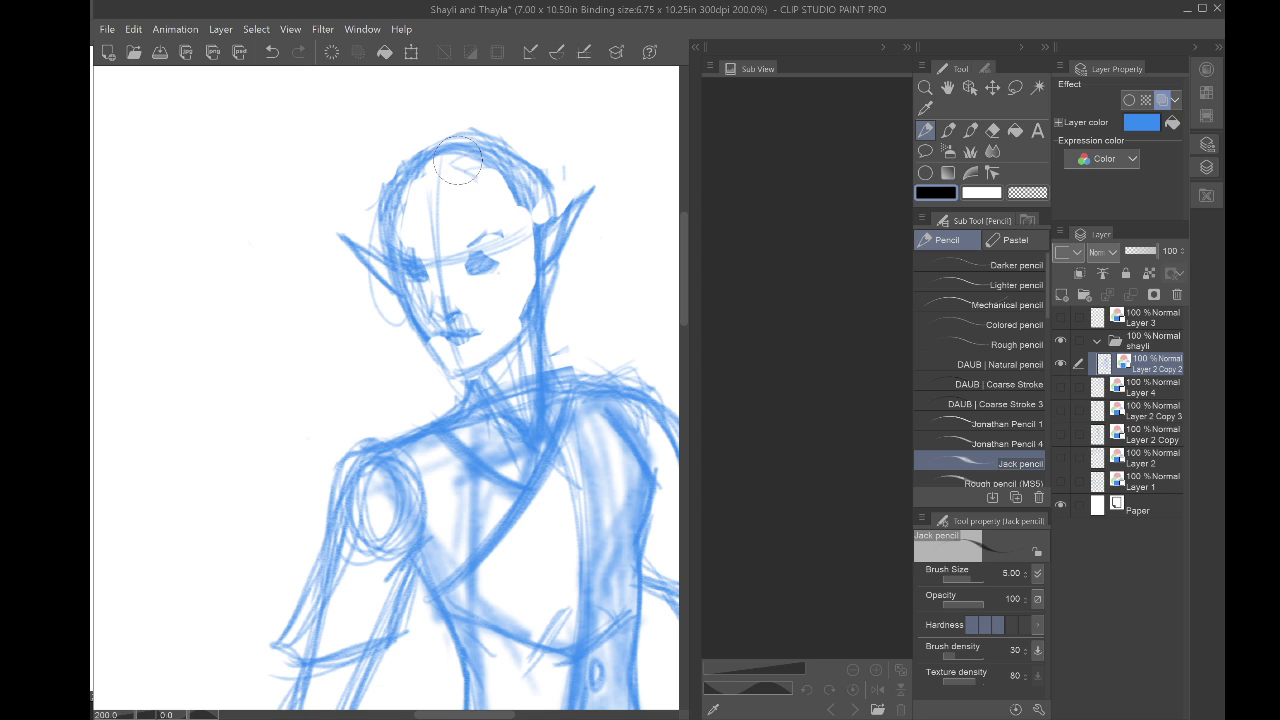
drag(496, 156, 405, 167)
drag(532, 313, 474, 366)
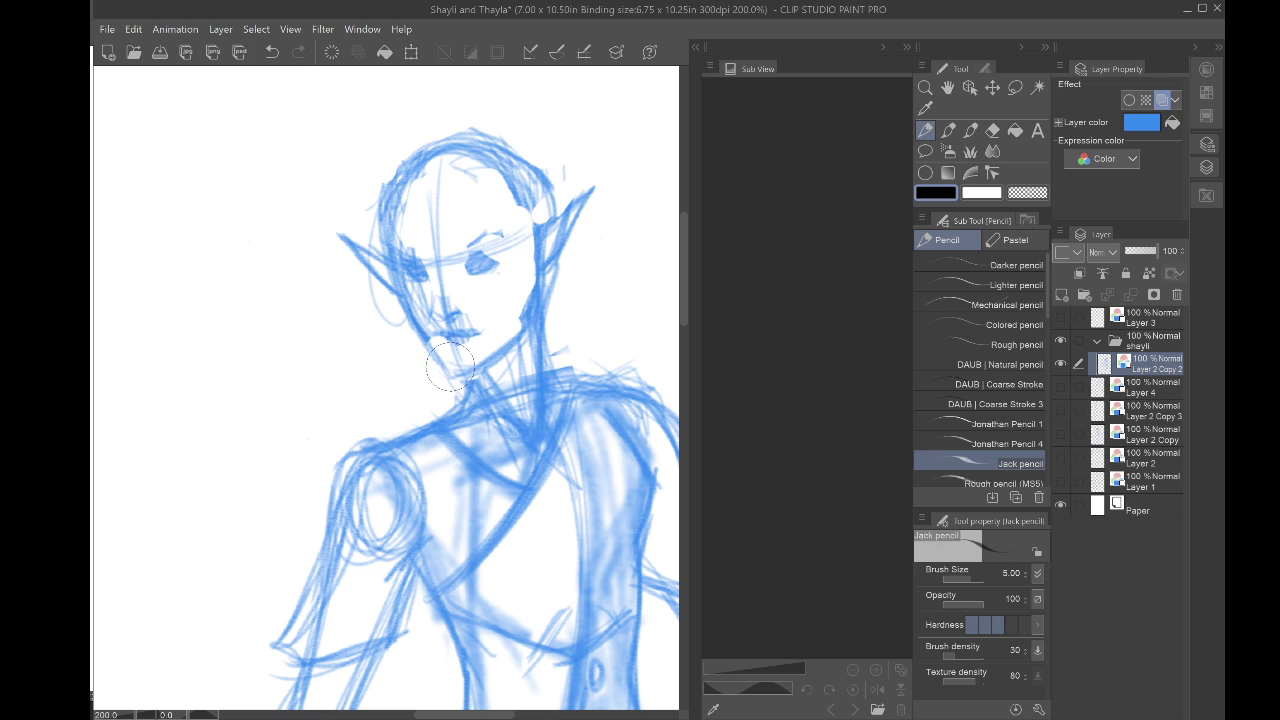
mouse_move(412, 328)
mouse_down()
mouse_move(448, 369)
mouse_move(425, 337)
mouse_up()
mouse_move(430, 268)
mouse_down()
mouse_move(437, 173)
mouse_move(398, 234)
mouse_up()
drag(422, 166, 445, 145)
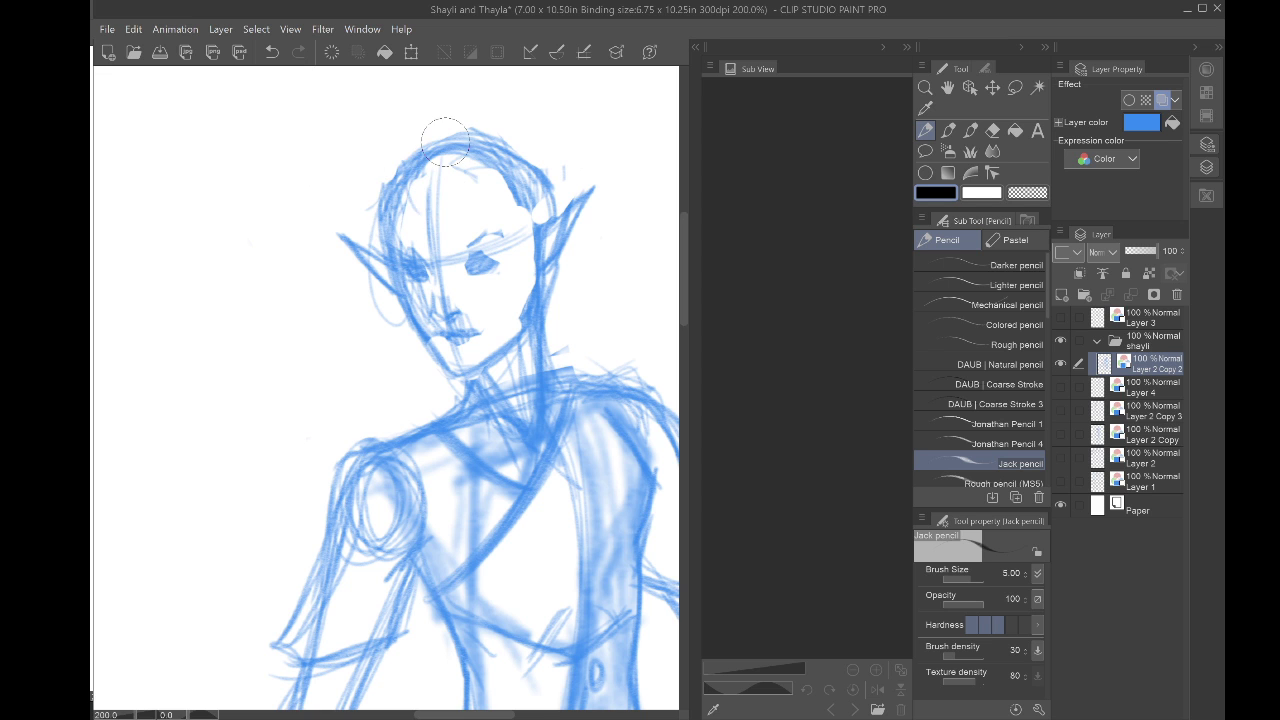
Step: Lasso the head, enlarge it to 105% and shift it slightly over the neck, and clear the selection
scroll(445, 142, down, 8)
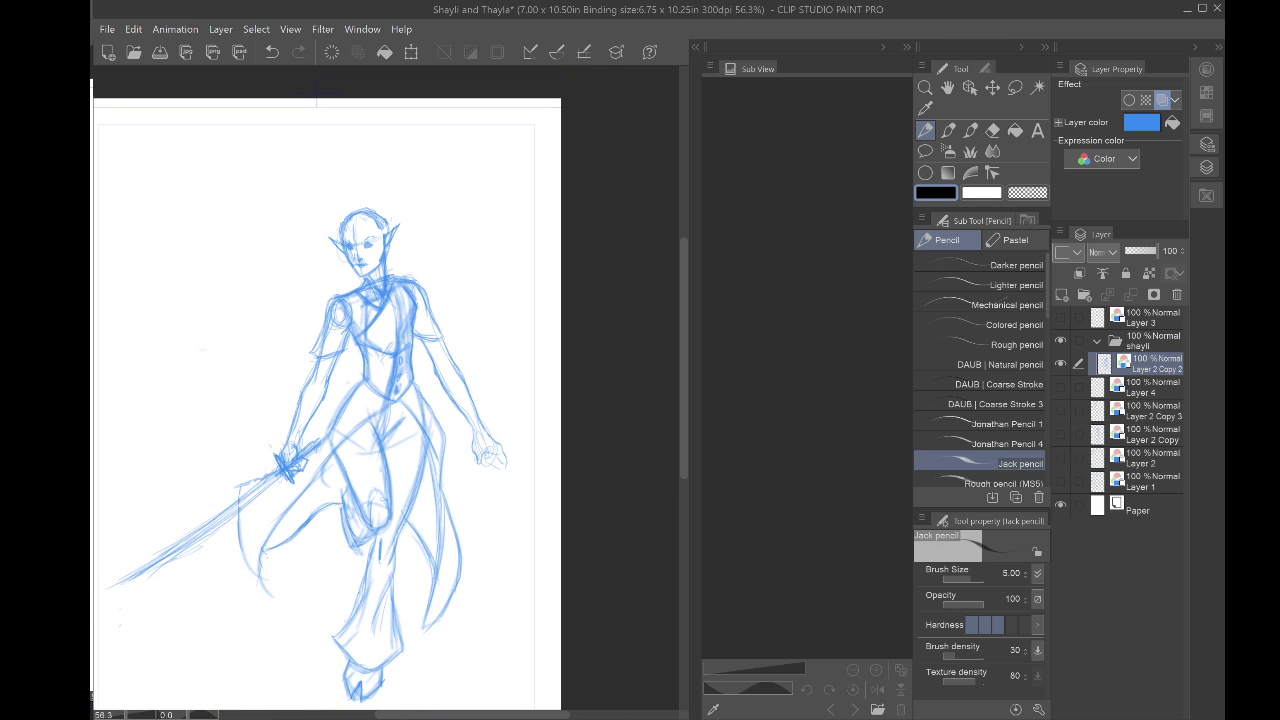
drag(386, 388, 417, 357)
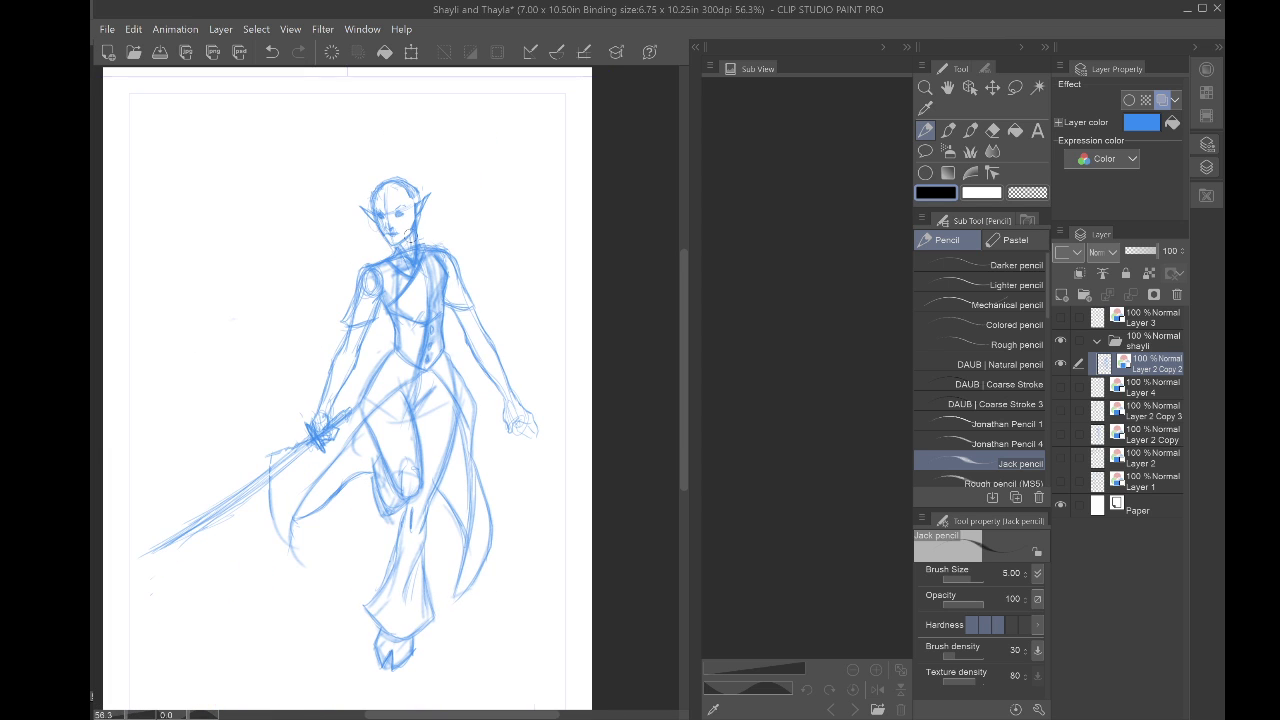
scroll(383, 247, up, 4)
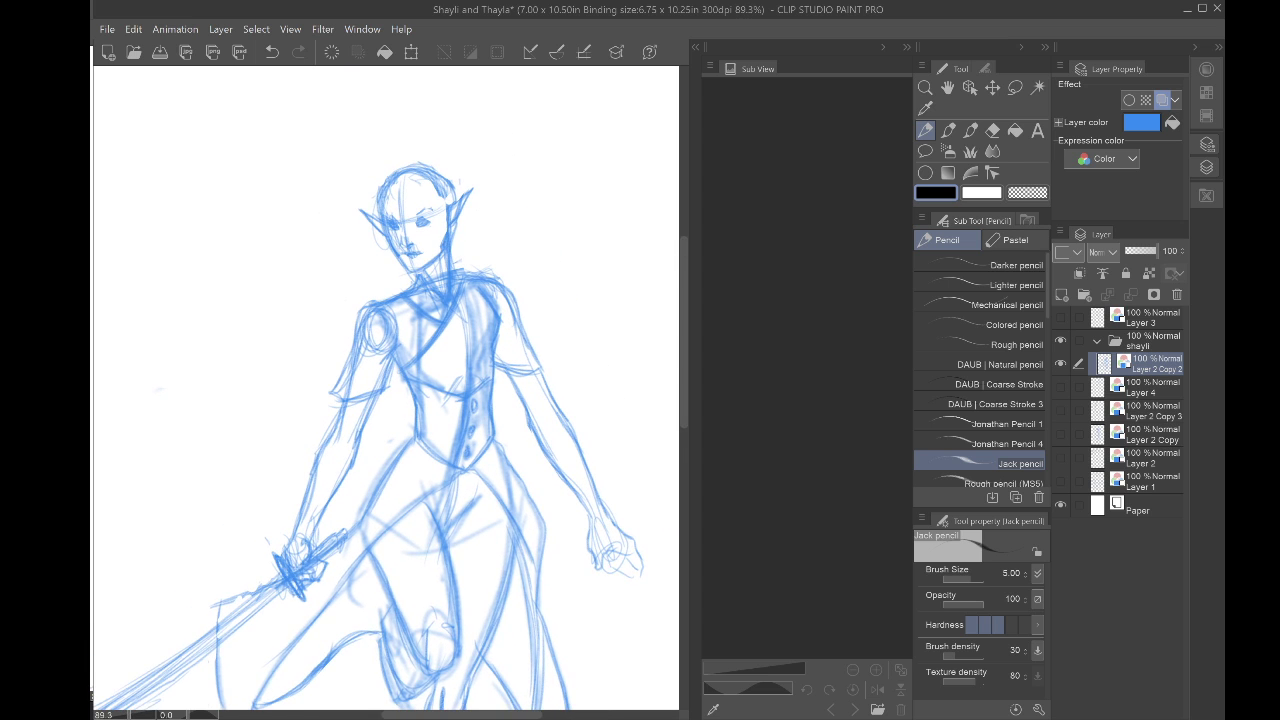
key(m)
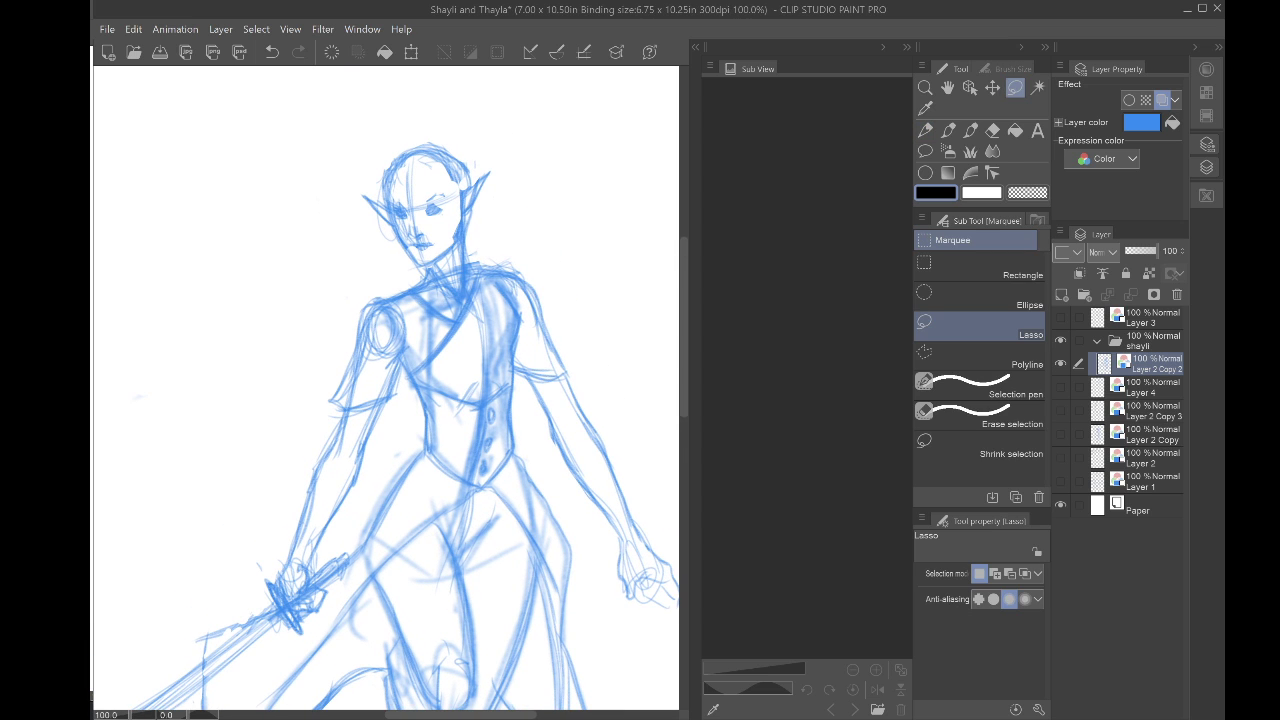
mouse_move(355, 230)
mouse_down()
mouse_move(480, 120)
mouse_move(482, 235)
mouse_move(422, 272)
mouse_move(342, 185)
mouse_move(472, 120)
mouse_up()
mouse_move(470, 190)
mouse_down()
mouse_move(485, 133)
mouse_move(424, 188)
mouse_up()
mouse_move(380, 143)
mouse_down()
mouse_move(471, 101)
mouse_move(512, 148)
mouse_move(475, 225)
mouse_move(422, 249)
mouse_up()
drag(387, 105, 380, 118)
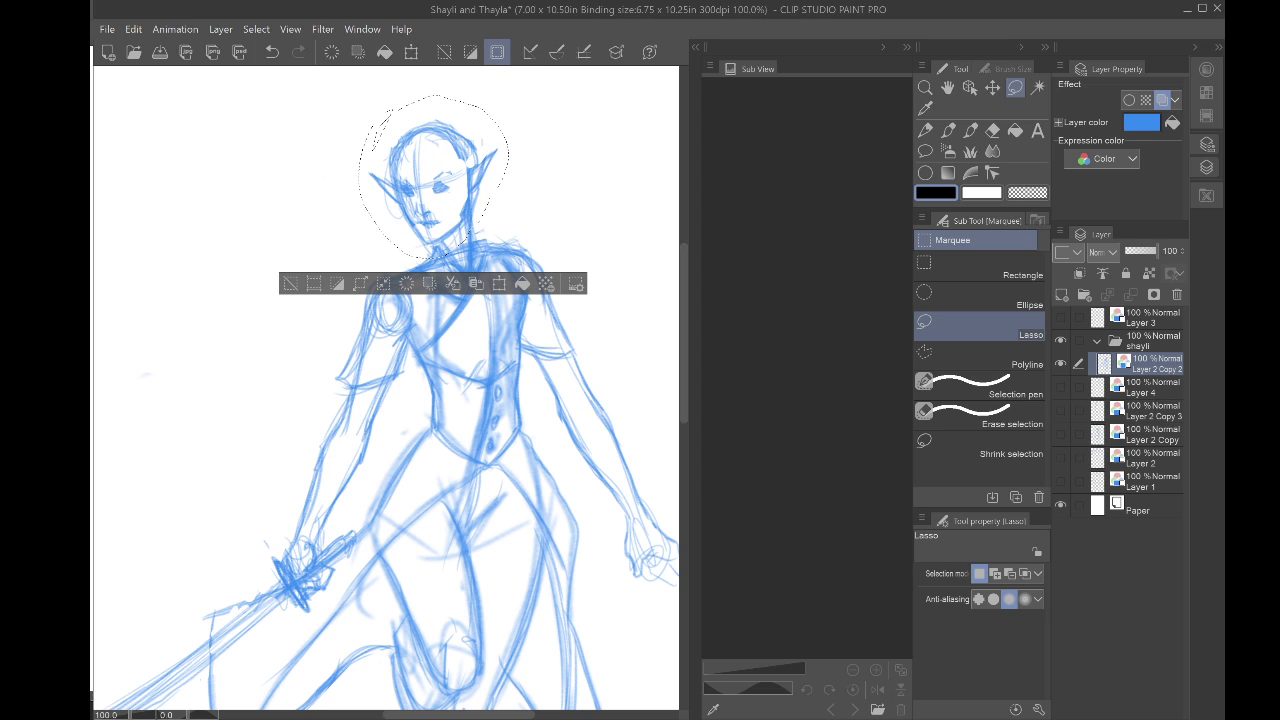
scroll(312, 266, down, 3)
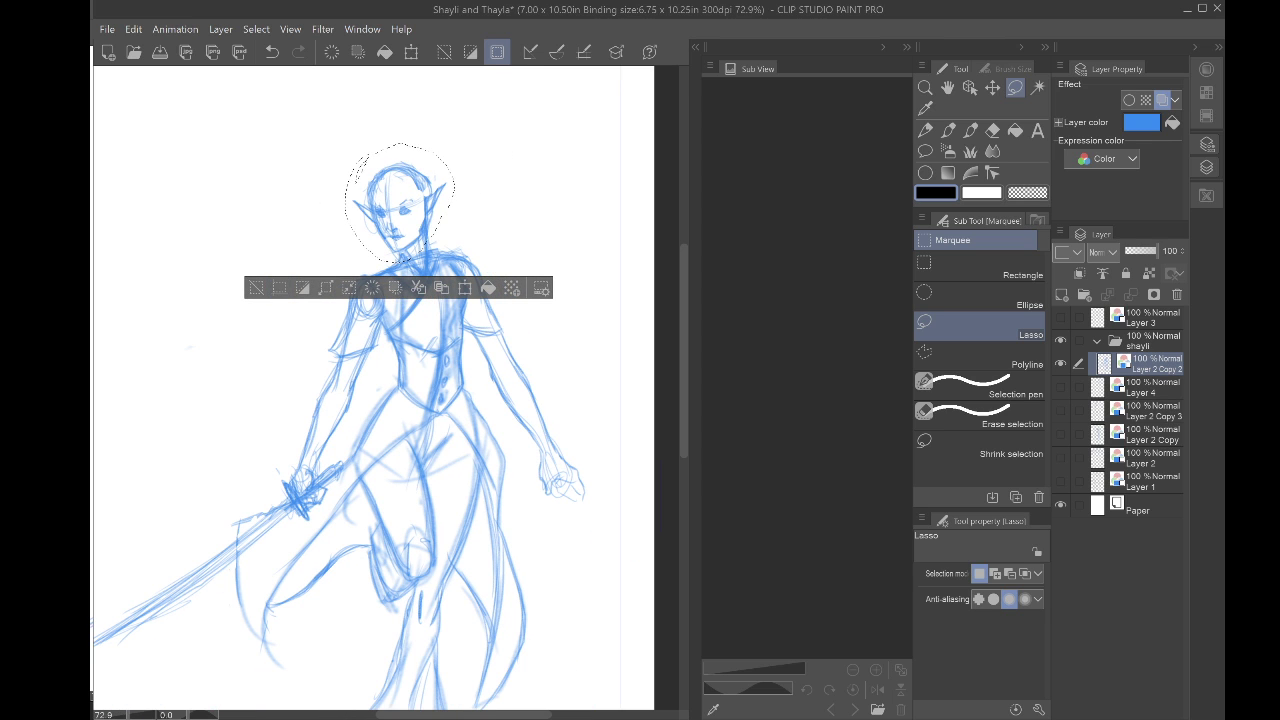
key(ctrl+t)
scroll(340, 225, down, 3)
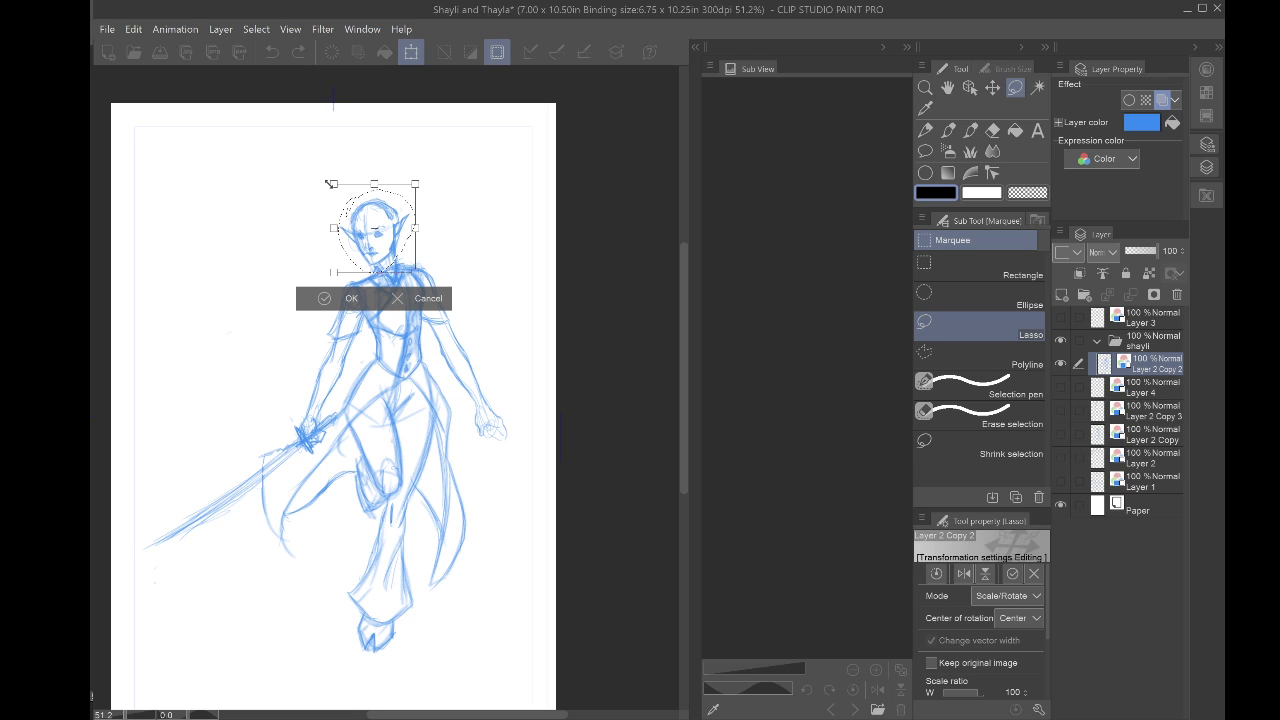
drag(331, 184, 327, 180)
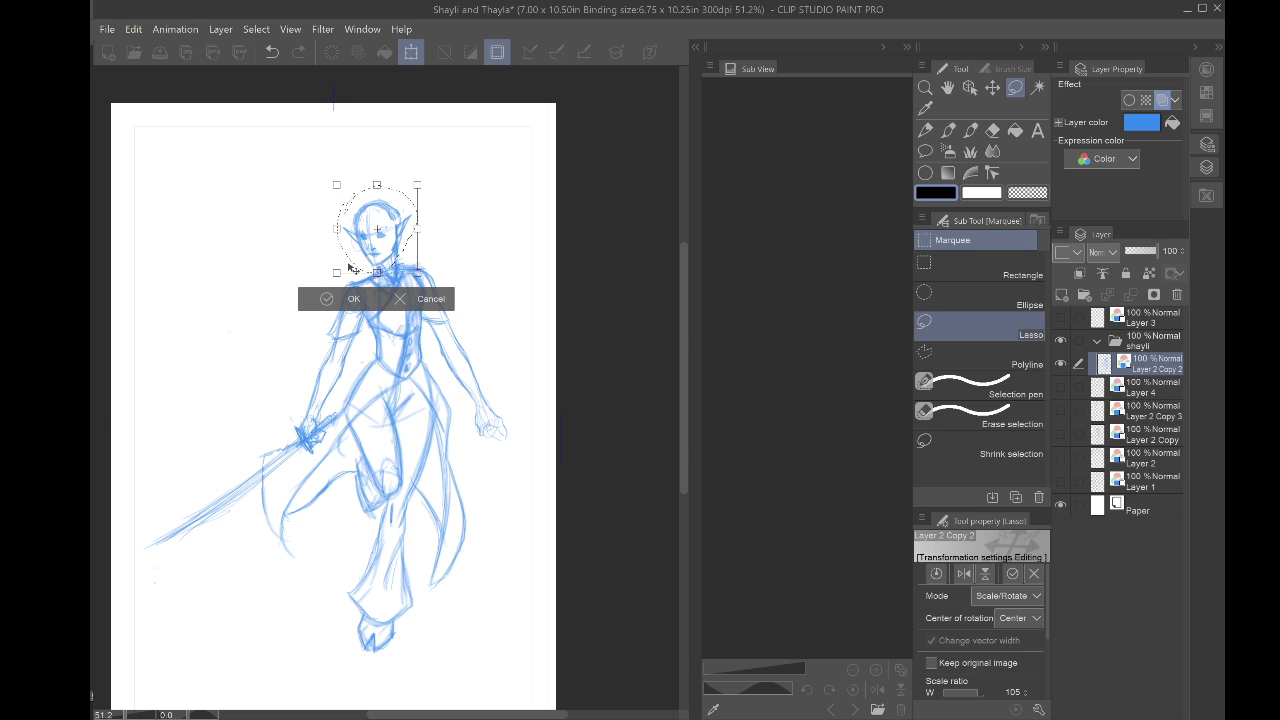
key(Return)
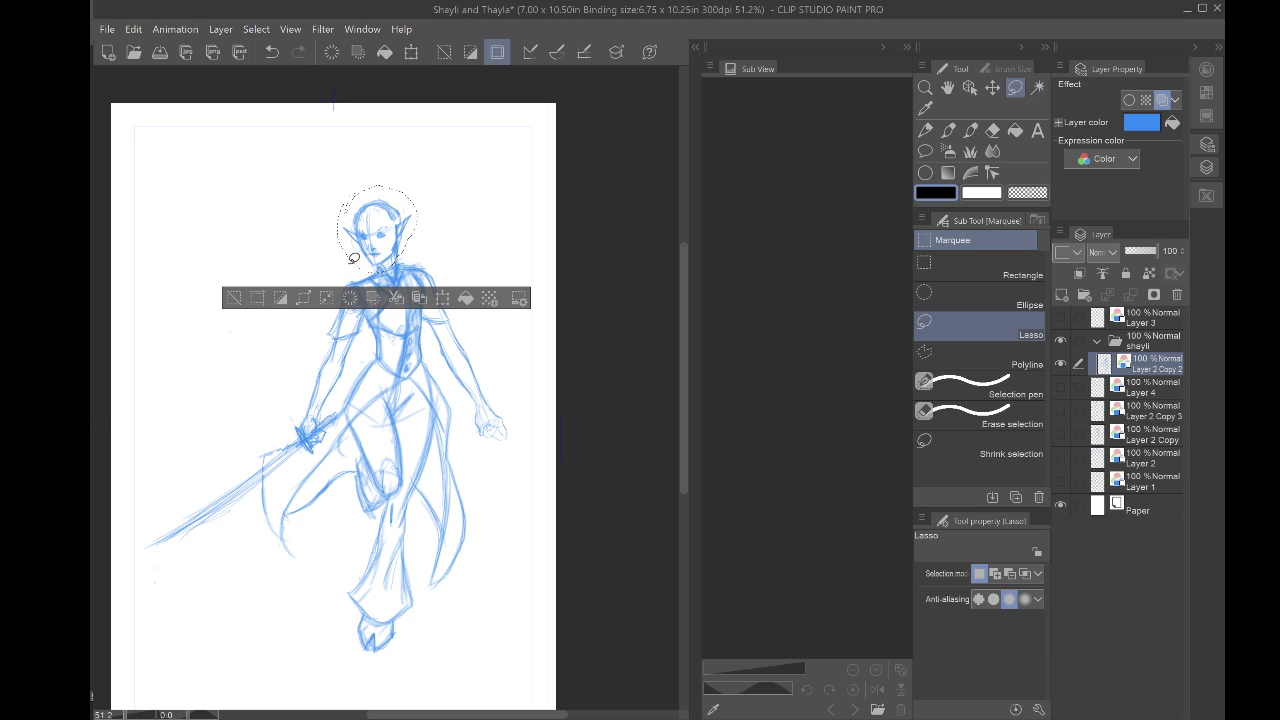
key(ctrl+d)
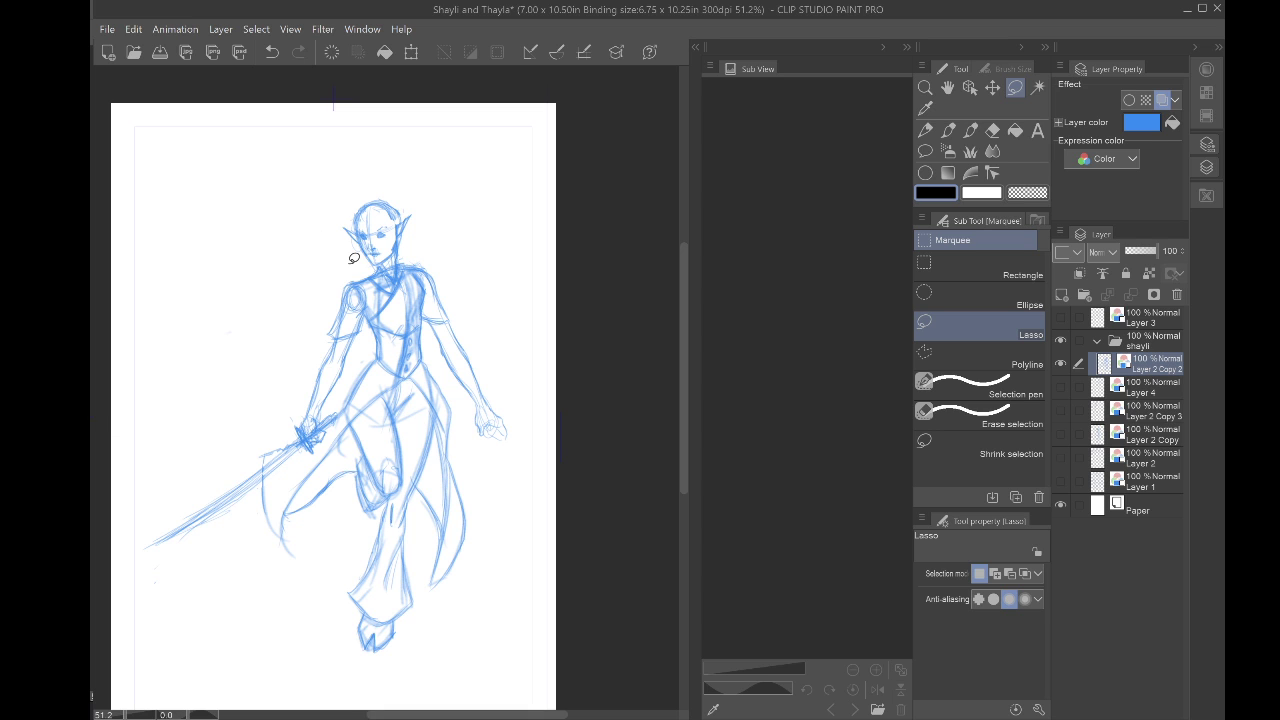
Step: Darken the sword's grip and add a rougher, spikier crossguard around the hand
mouse_move(354, 258)
mouse_down()
mouse_move(425, 267)
mouse_move(505, 182)
mouse_move(506, 143)
mouse_up()
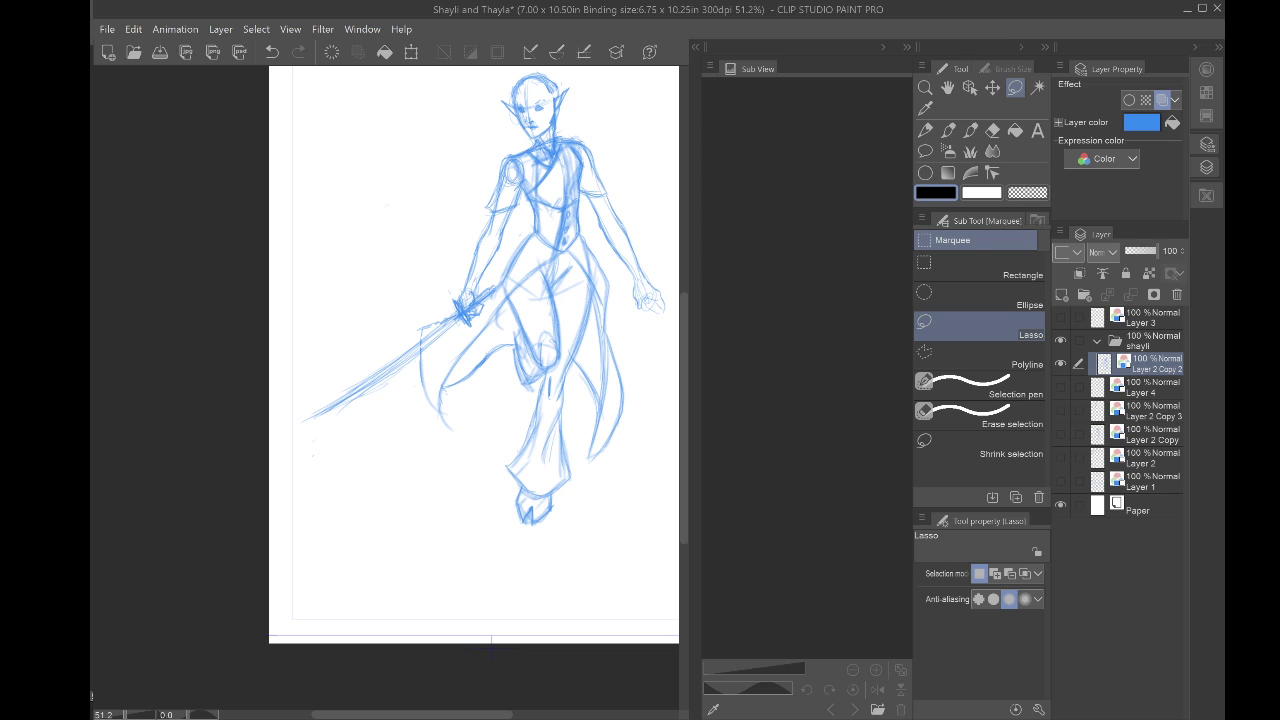
key(p)
scroll(364, 347, up, 3)
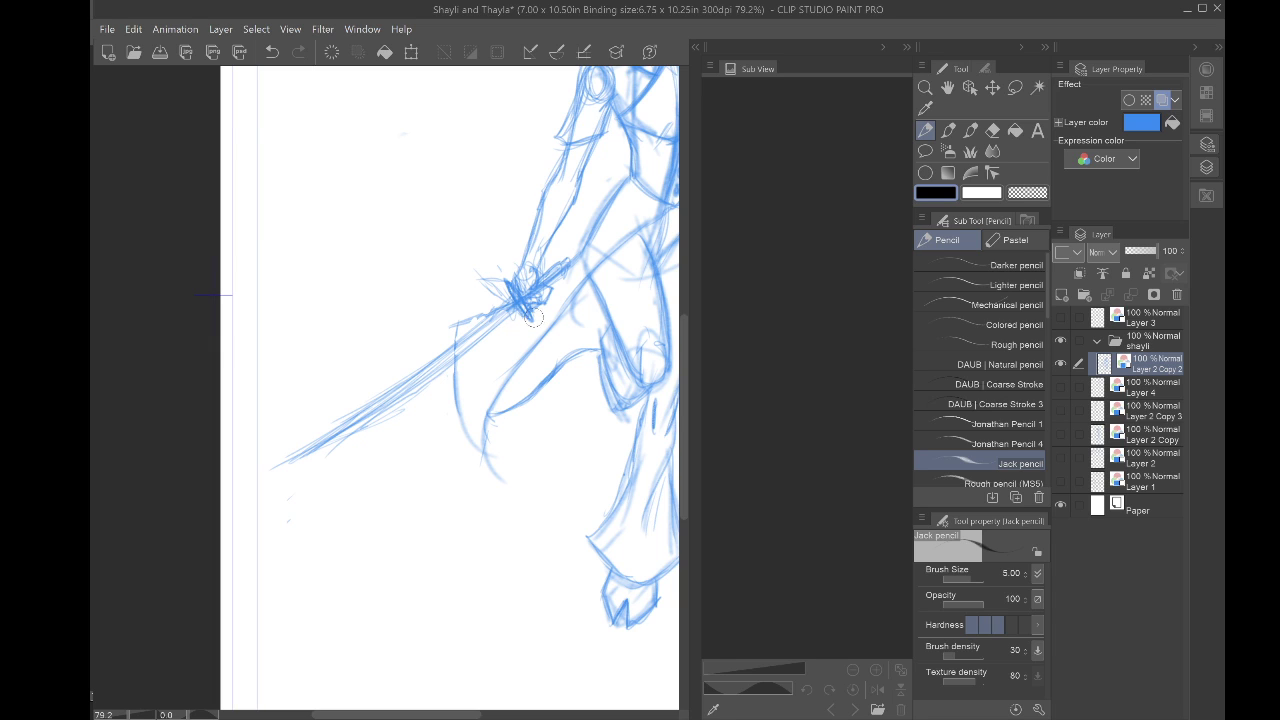
mouse_move(518, 314)
mouse_down()
mouse_move(528, 352)
mouse_move(531, 314)
mouse_up()
mouse_move(573, 260)
mouse_down()
mouse_move(538, 284)
mouse_move(500, 286)
mouse_move(508, 300)
mouse_move(486, 330)
mouse_move(503, 310)
mouse_up()
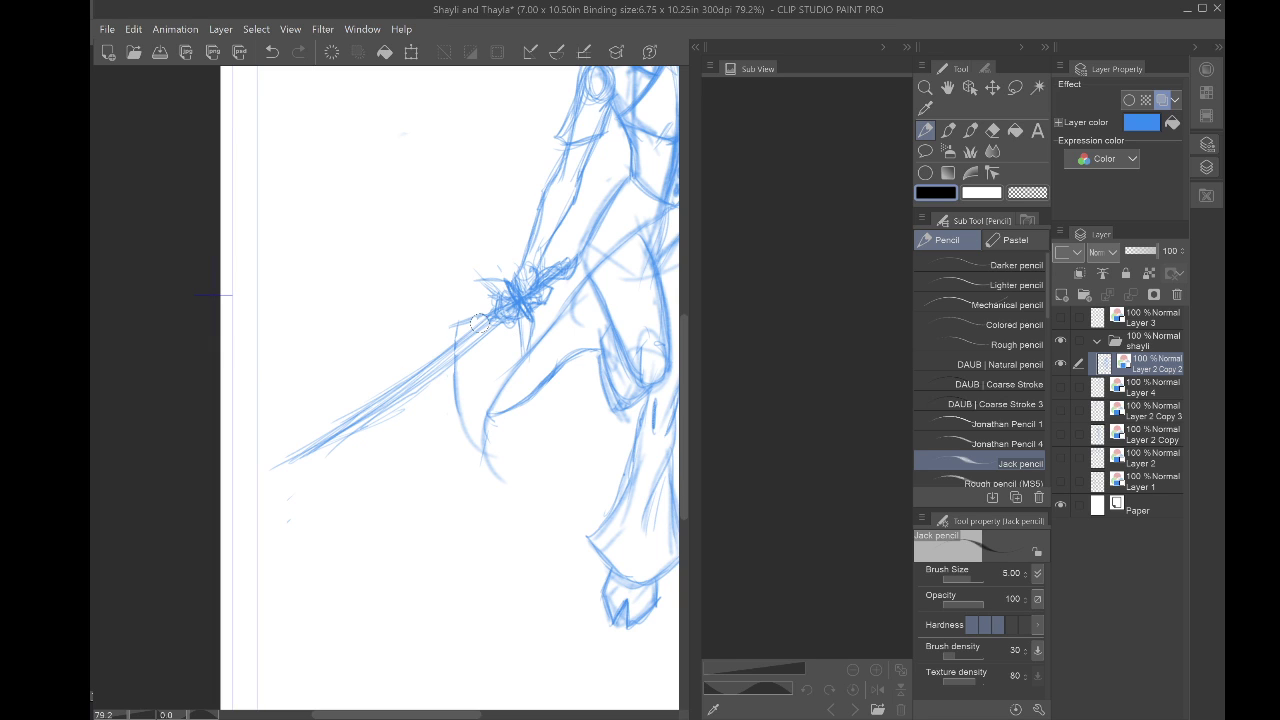
Step: Sketch a broad, curved blade over the straight sword, with an upswept tip and a notched lower edge
drag(470, 328, 274, 420)
mouse_move(386, 382)
mouse_down()
mouse_move(273, 423)
mouse_move(336, 453)
mouse_up()
drag(262, 433, 338, 447)
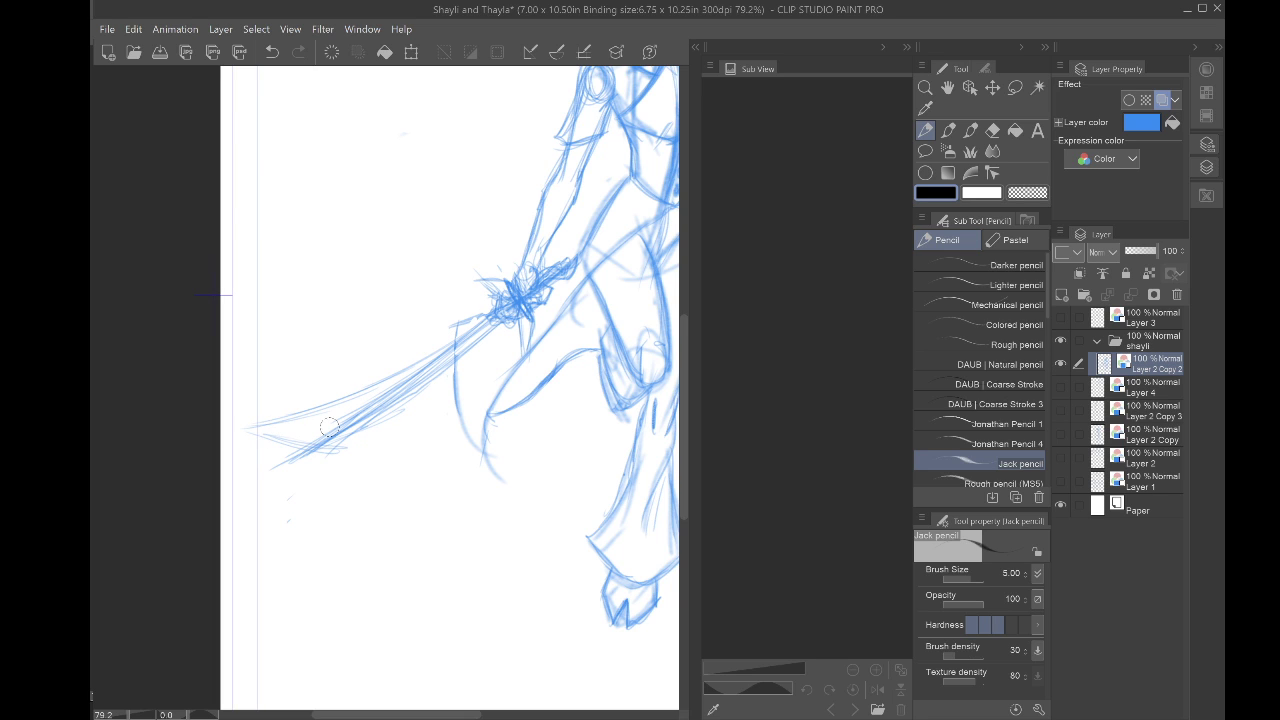
mouse_move(266, 431)
mouse_down()
mouse_move(307, 435)
mouse_move(252, 428)
mouse_move(345, 440)
mouse_move(305, 439)
mouse_move(383, 429)
mouse_move(402, 419)
mouse_move(331, 424)
mouse_move(381, 423)
mouse_move(404, 401)
mouse_move(360, 418)
mouse_move(382, 424)
mouse_move(354, 428)
mouse_move(368, 430)
mouse_move(340, 436)
mouse_move(428, 399)
mouse_up()
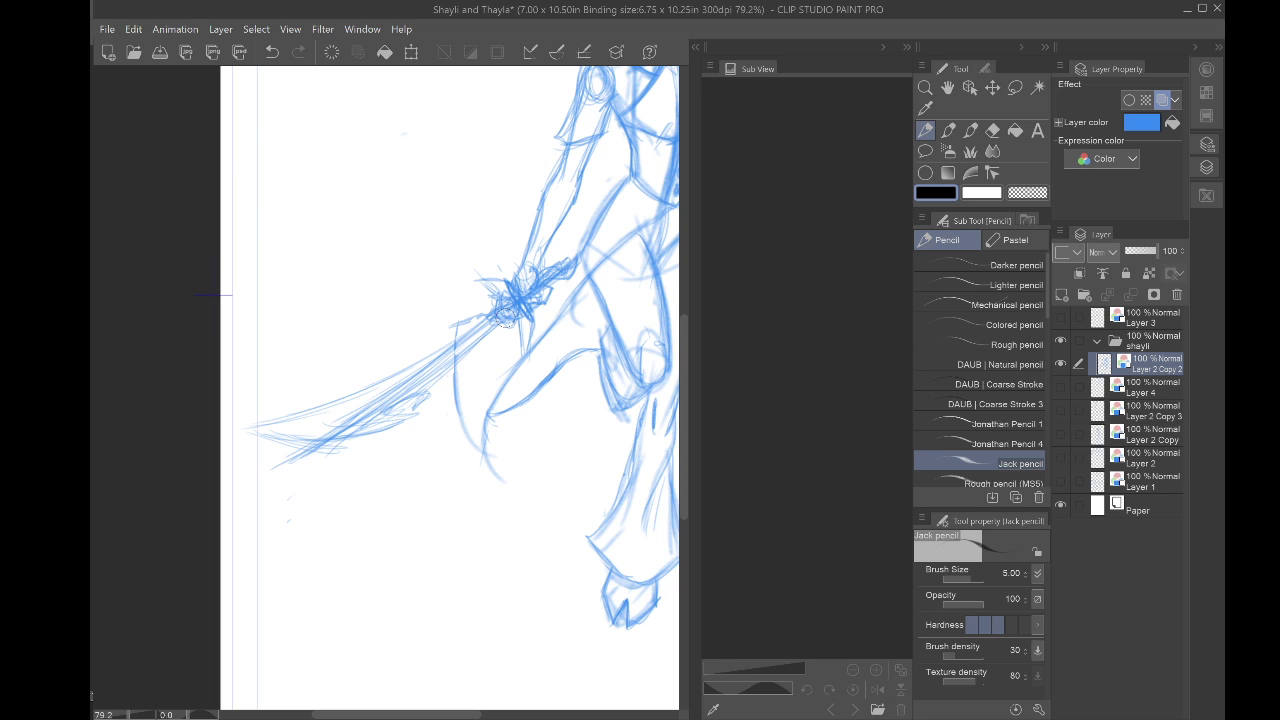
drag(472, 329, 378, 386)
mouse_move(384, 428)
mouse_down()
mouse_move(238, 431)
mouse_move(390, 371)
mouse_up()
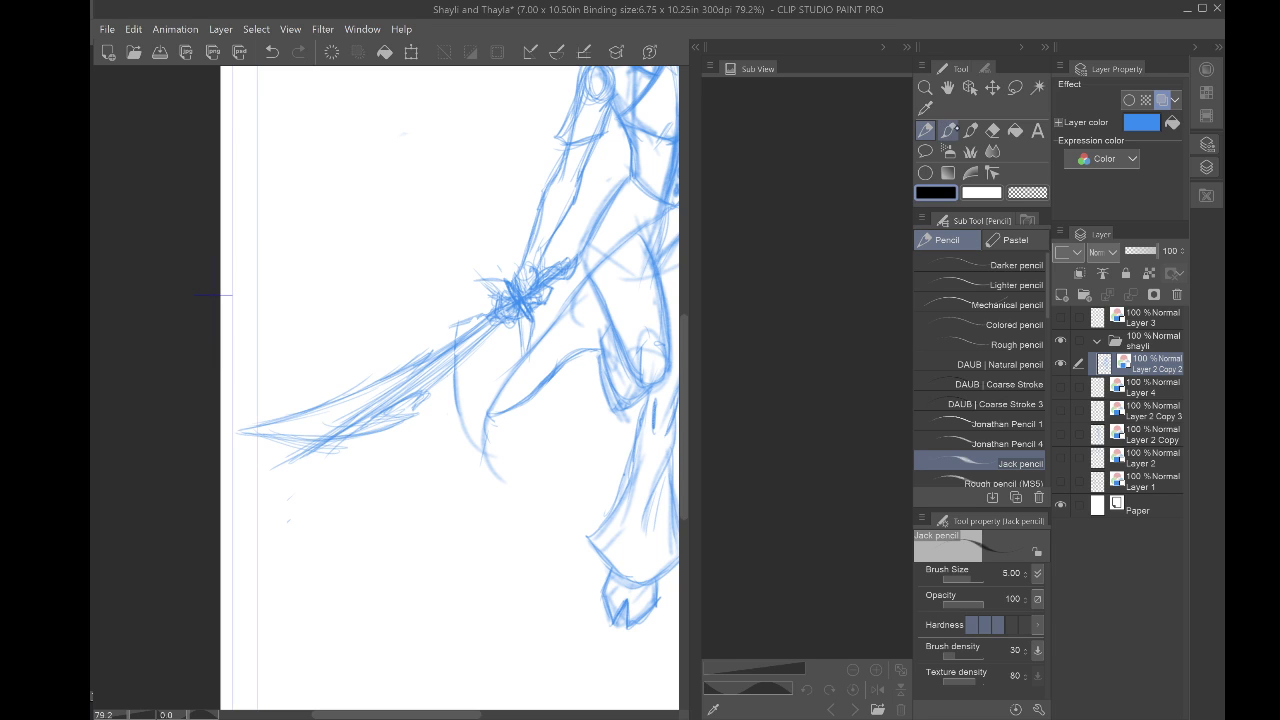
Step: Erase the old straight blade lines and stray strokes inside the new curved blade
key(e)
mouse_move(289, 451)
mouse_down()
mouse_move(349, 429)
mouse_move(329, 422)
mouse_move(388, 427)
mouse_move(355, 414)
mouse_move(493, 327)
mouse_move(425, 377)
mouse_move(474, 341)
mouse_up()
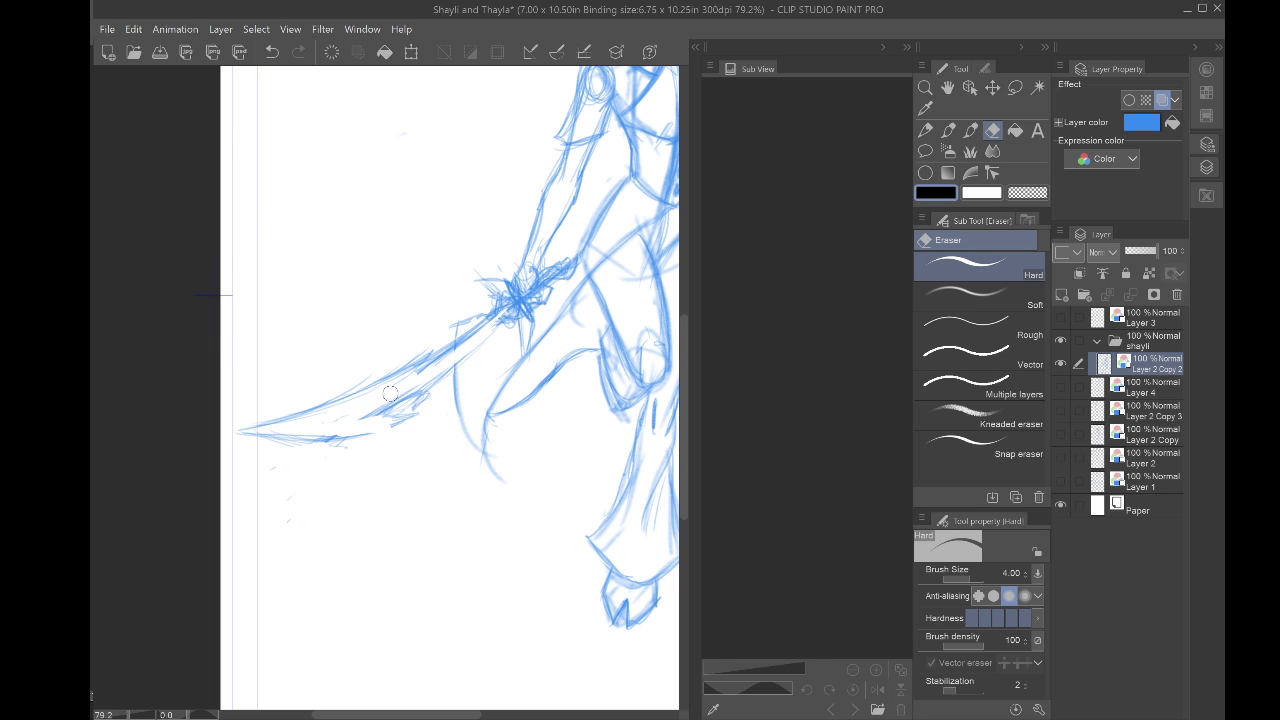
mouse_move(455, 350)
mouse_down()
mouse_move(421, 359)
mouse_move(453, 336)
mouse_up()
Step: Strengthen the curved blade's edges with the pencil from the tip back to the hilt
key(p)
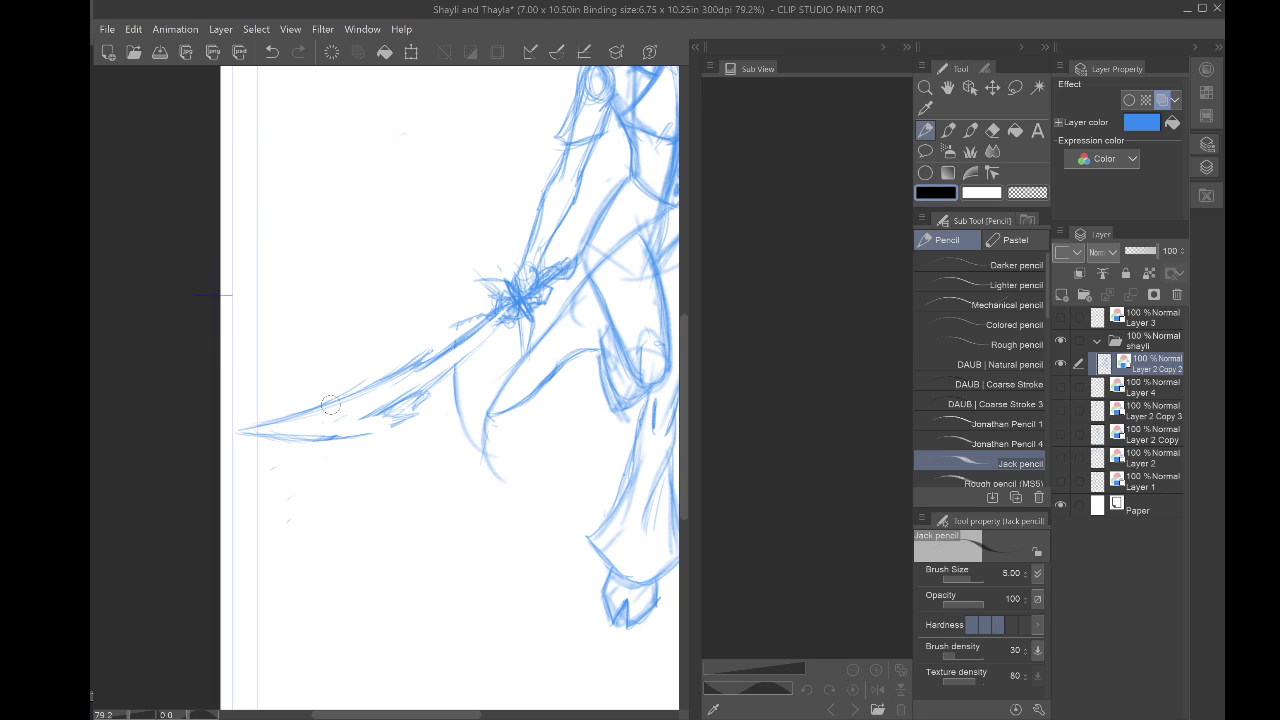
mouse_move(335, 401)
mouse_down()
mouse_move(224, 433)
mouse_move(343, 440)
mouse_move(400, 423)
mouse_move(310, 439)
mouse_move(409, 416)
mouse_move(293, 441)
mouse_move(392, 413)
mouse_up()
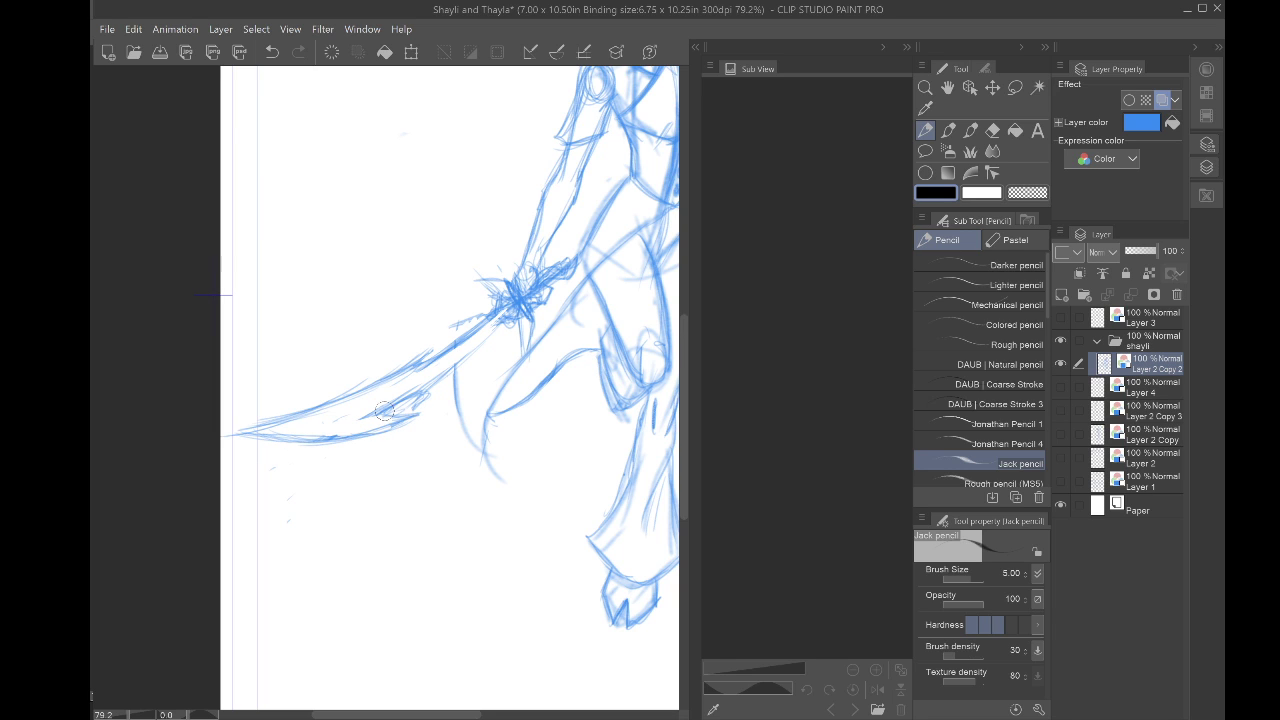
drag(504, 321, 432, 390)
drag(508, 318, 402, 402)
Step: Move the figure's layer slightly up and to the right on the page and save the document
scroll(397, 404, down, 4)
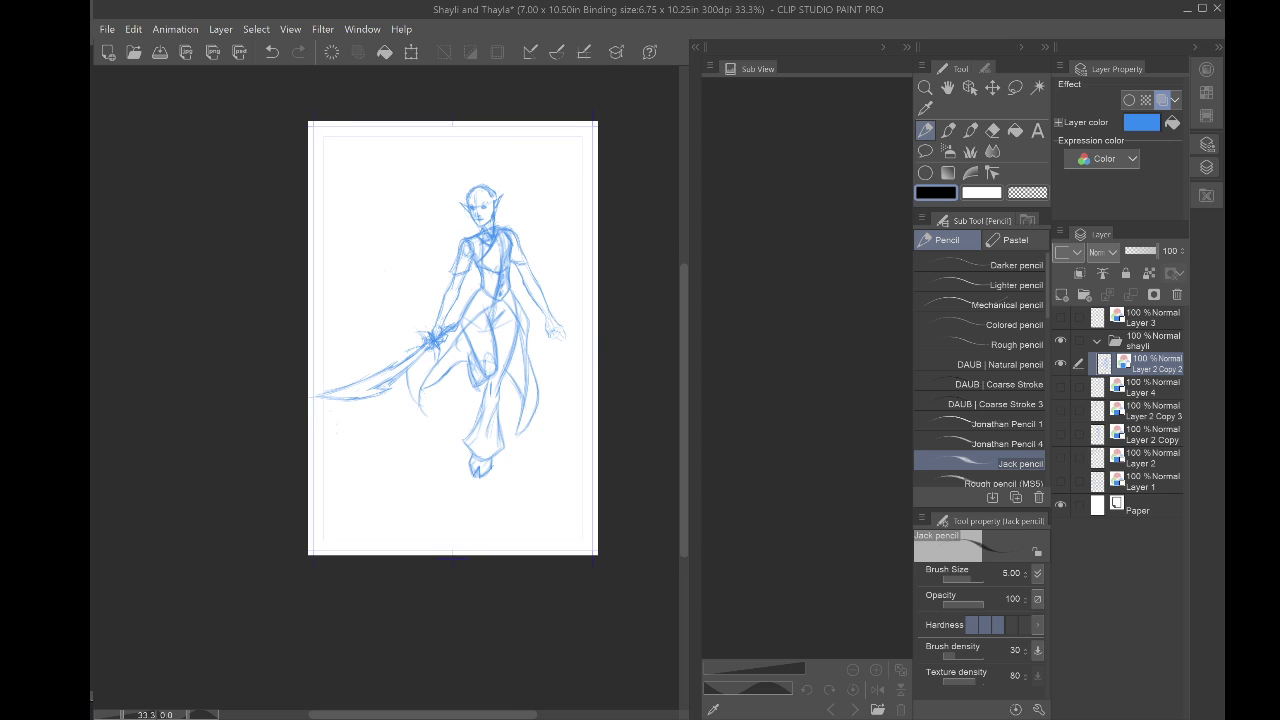
scroll(436, 336, up, 3)
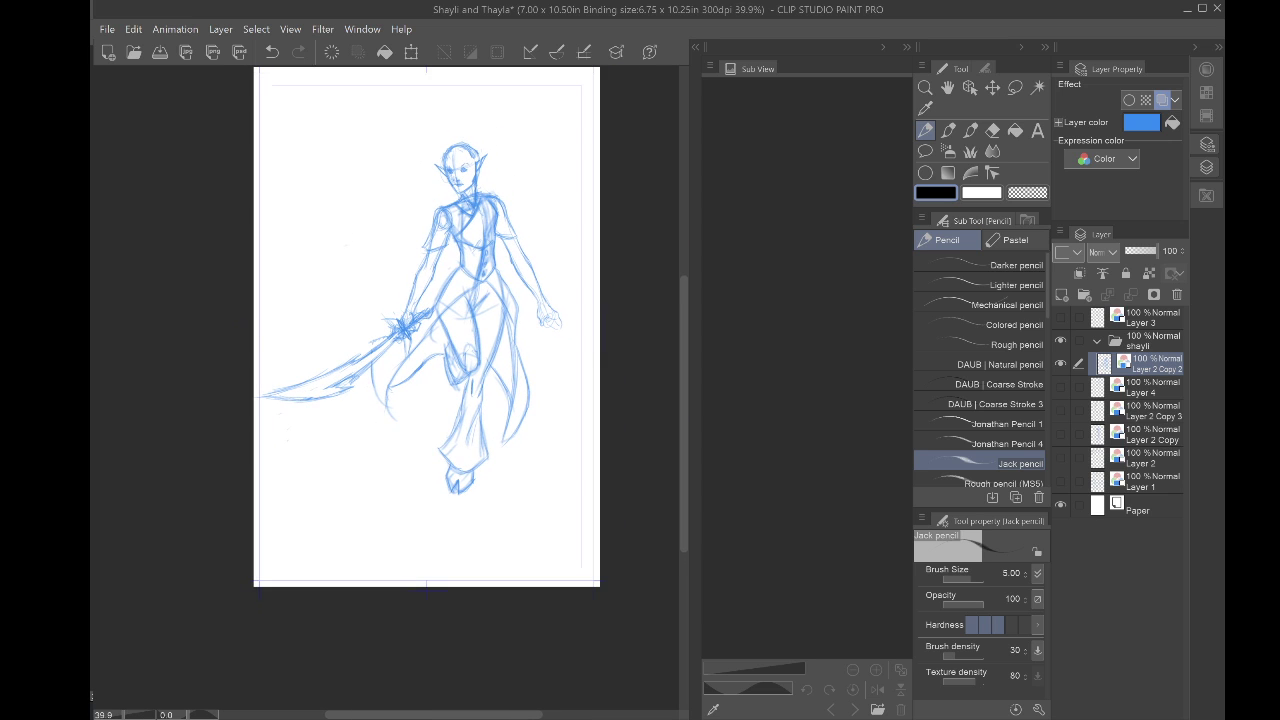
key(k)
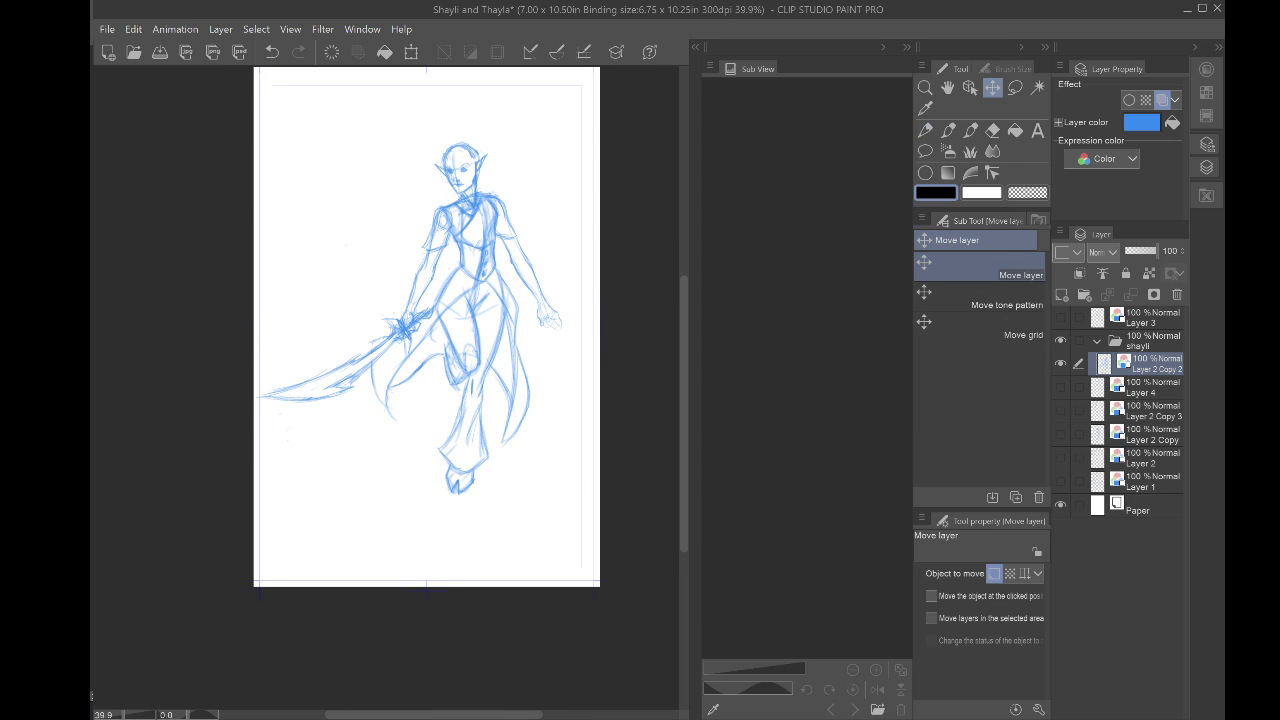
drag(430, 306, 435, 294)
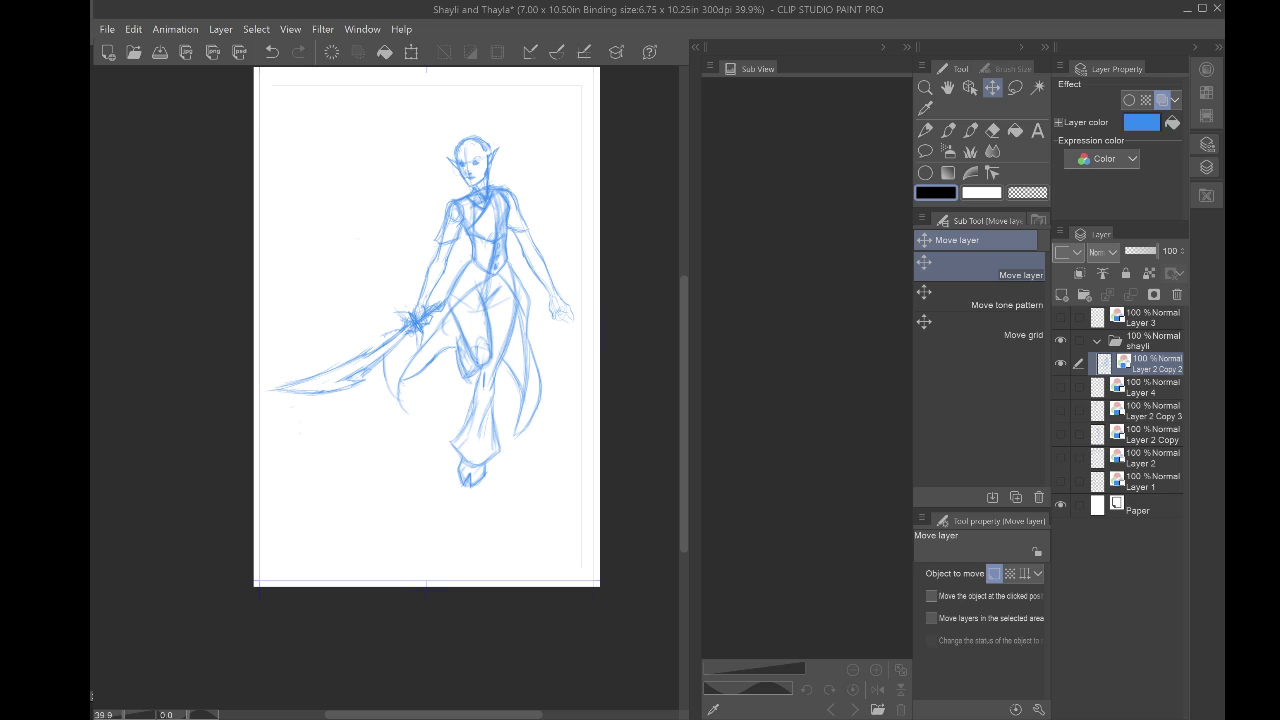
click(160, 52)
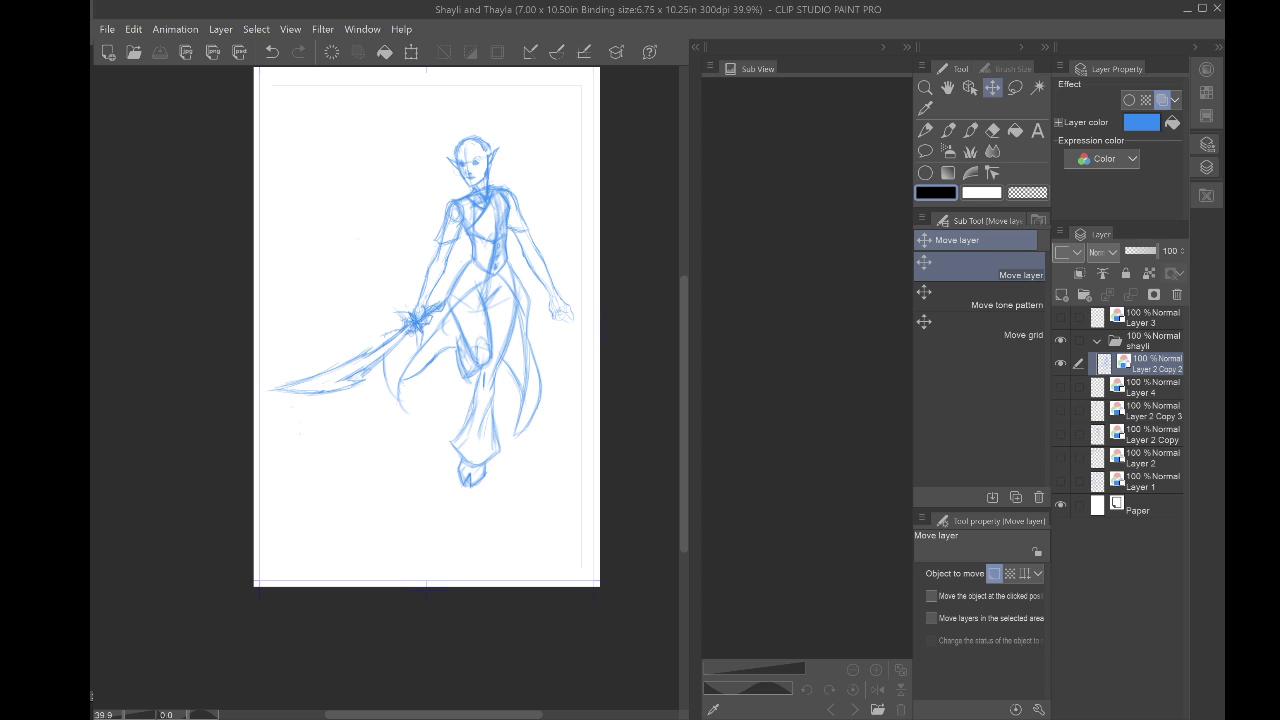
Step: Sketch faint guide strokes on both sides of the figure's neck with the Jack pencil
scroll(445, 240, up, 4)
drag(445, 240, 294, 240)
scroll(593, 241, up, 2)
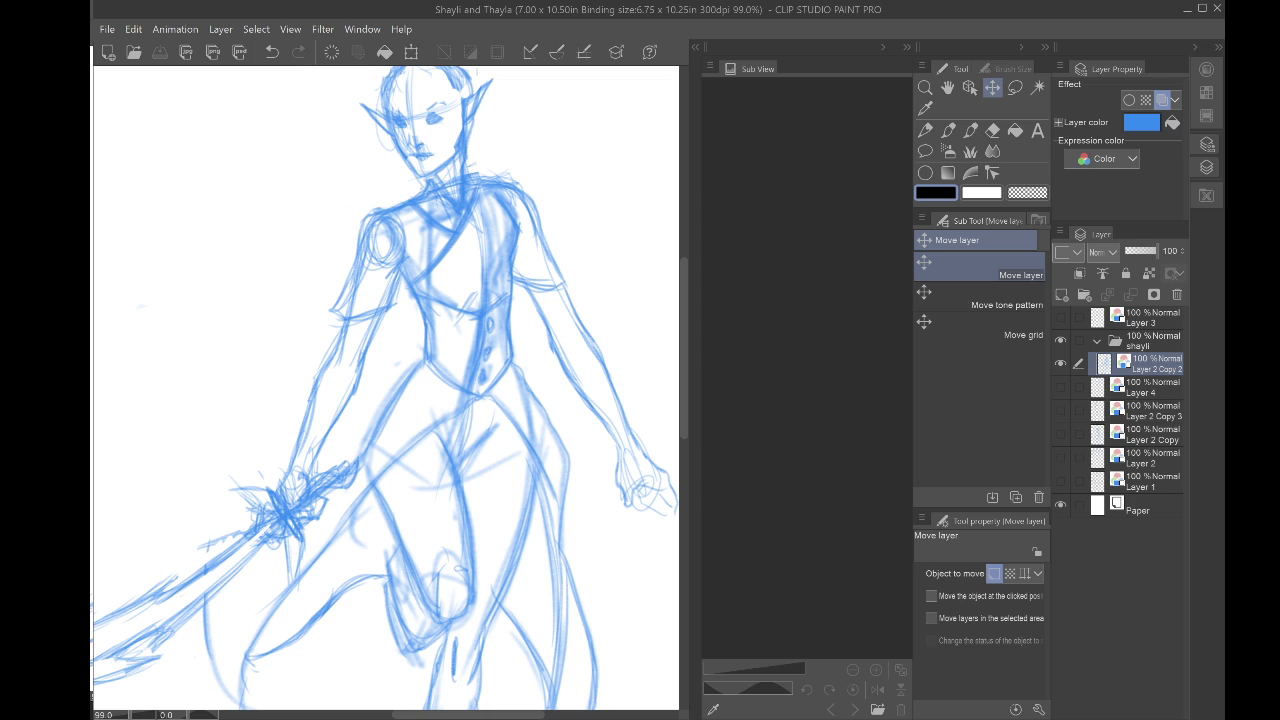
scroll(385, 390, up, 3)
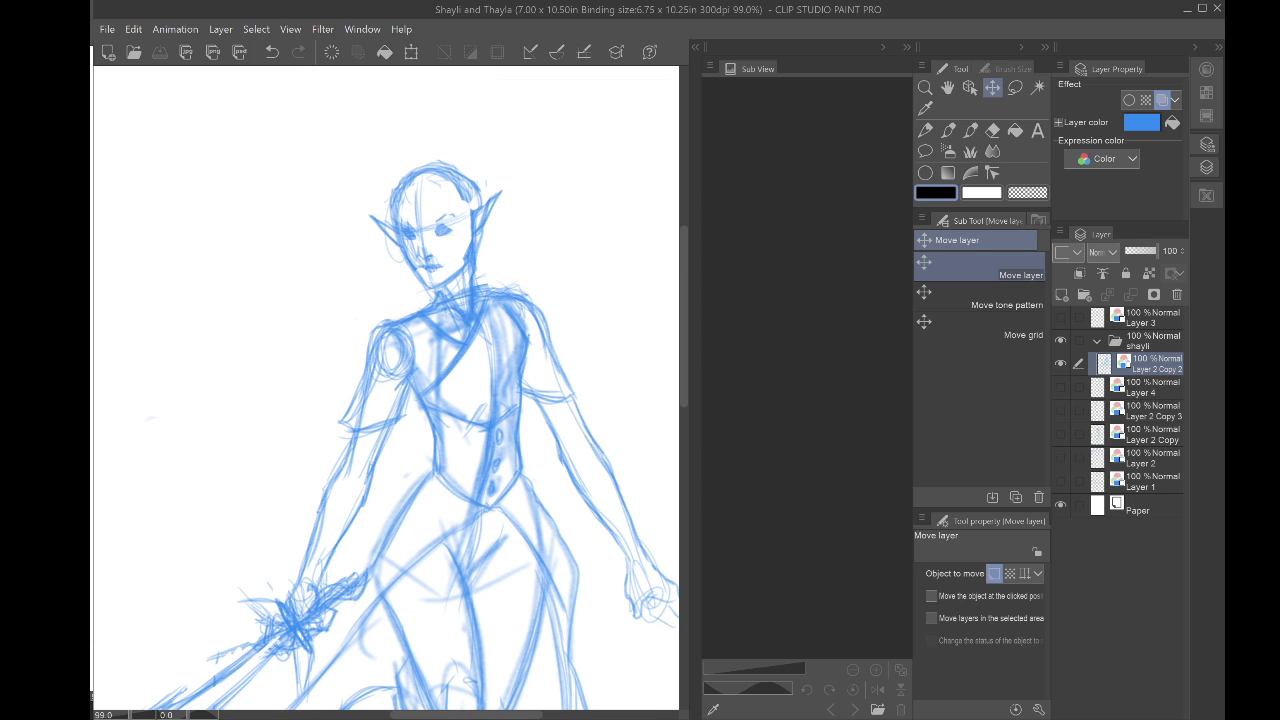
click(925, 130)
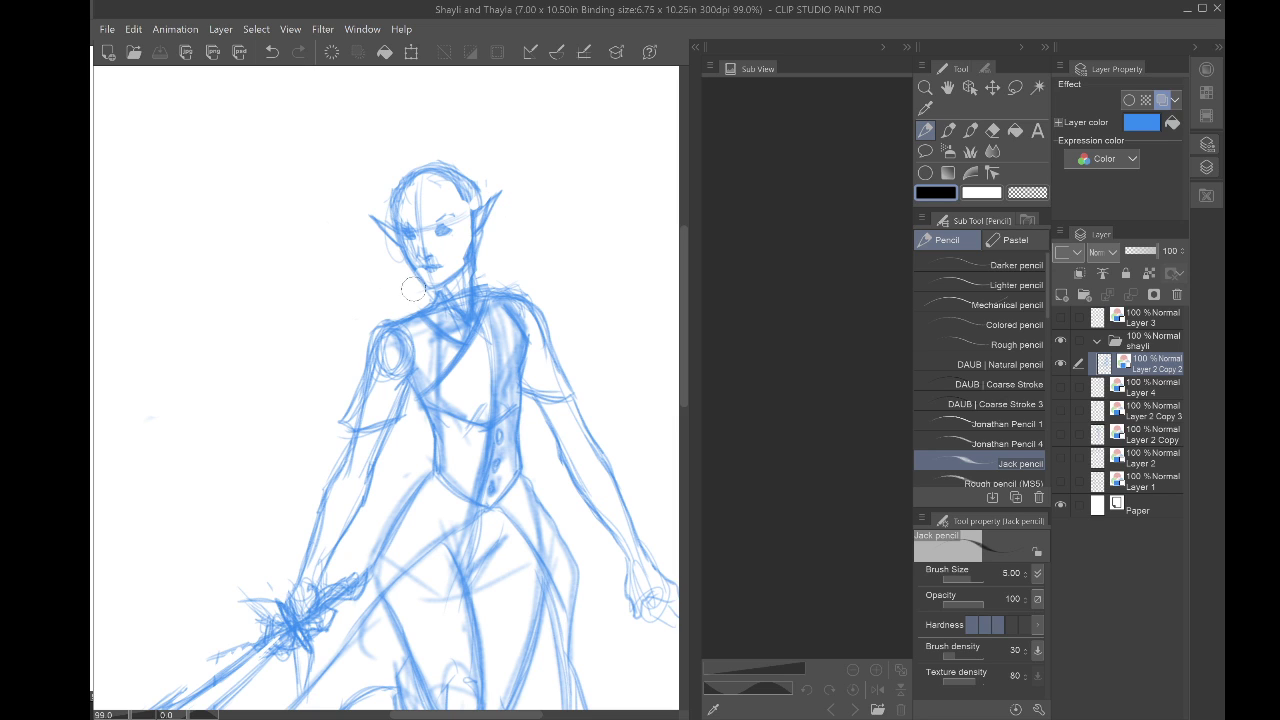
drag(416, 288, 399, 290)
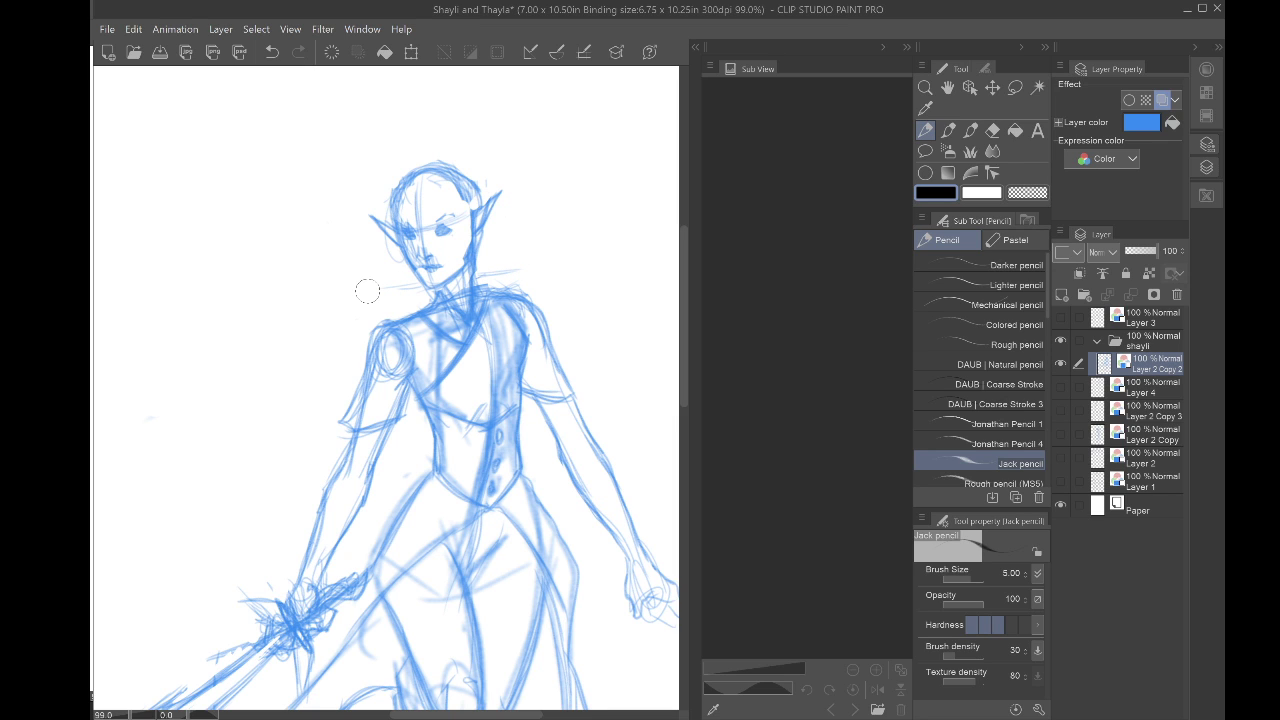
Step: Sketch loose hair curls on both sides of the face, from beneath the ears down to jaw level
scroll(367, 290, up, 4)
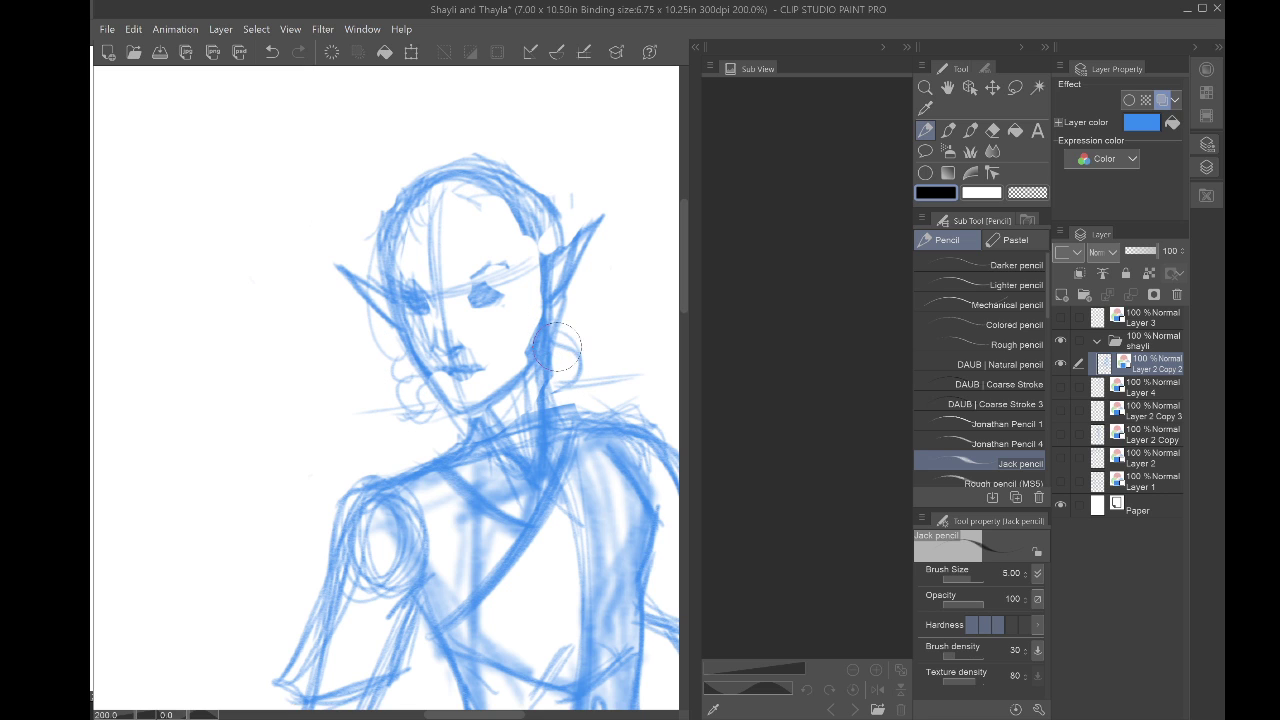
drag(578, 372, 579, 391)
mouse_move(572, 296)
mouse_down()
mouse_move(592, 334)
mouse_move(577, 344)
mouse_move(593, 285)
mouse_move(580, 297)
mouse_up()
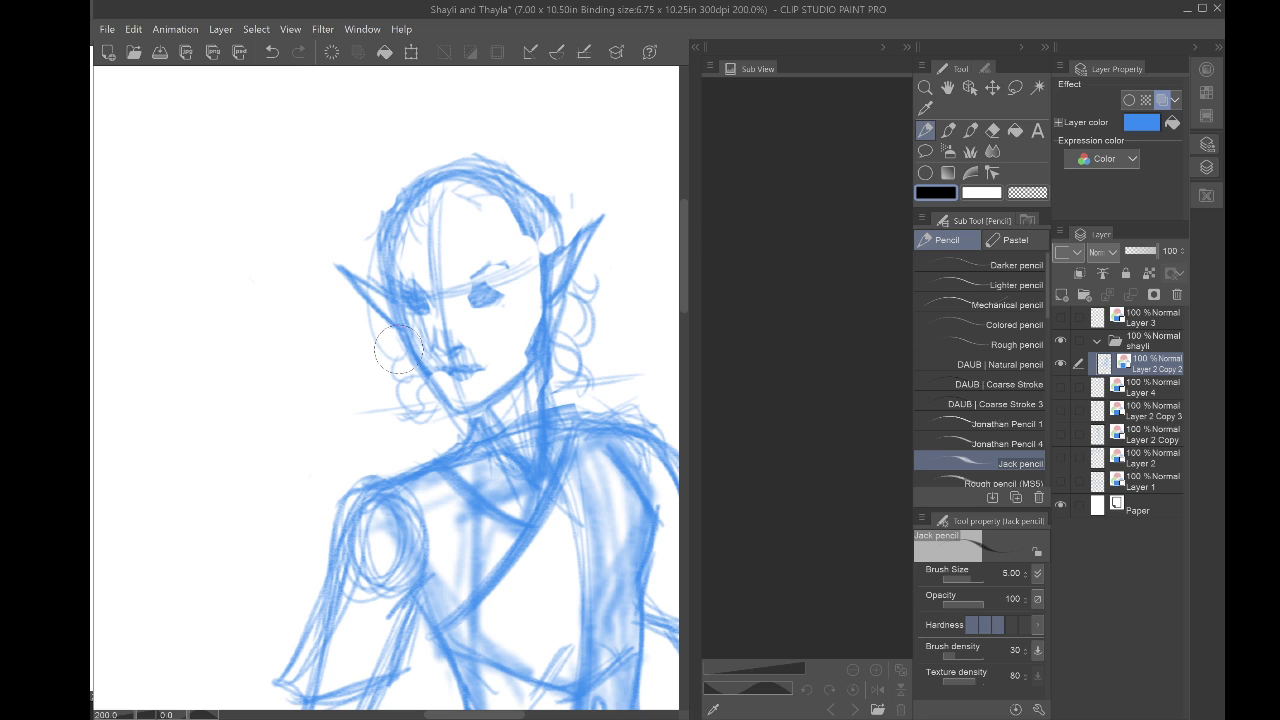
drag(391, 352, 397, 384)
drag(393, 334, 385, 349)
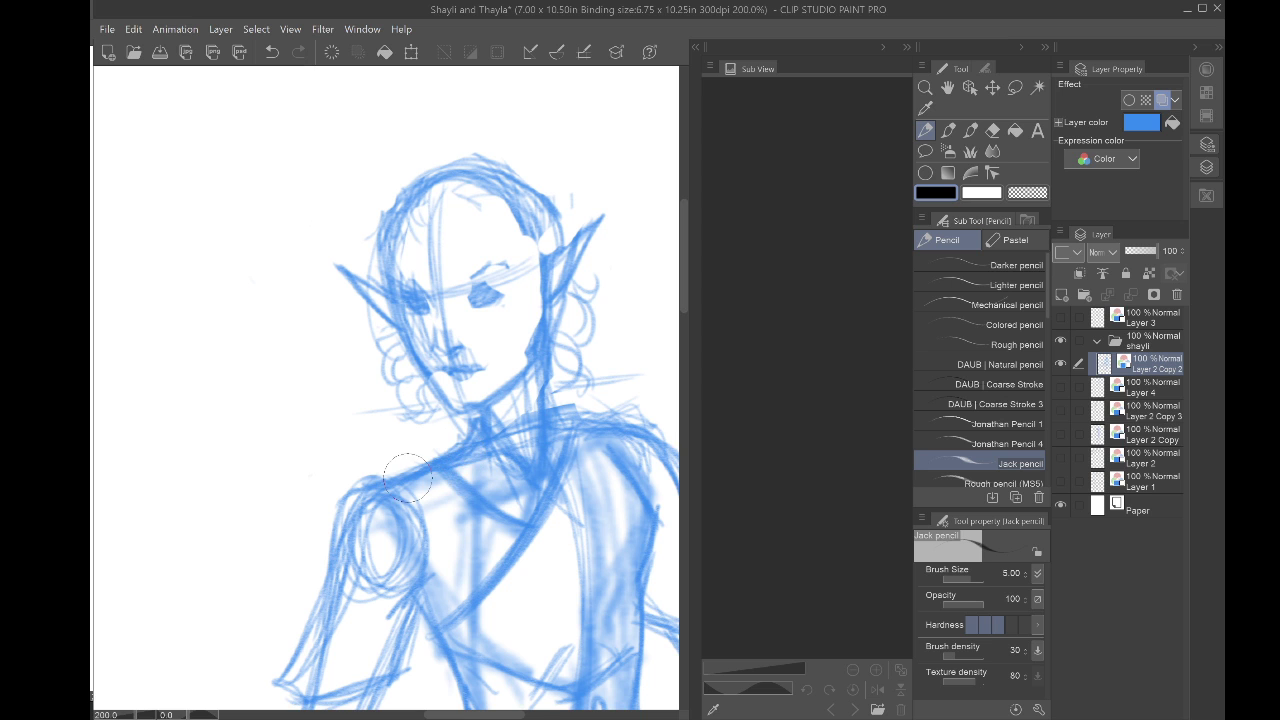
mouse_move(547, 362)
mouse_down()
mouse_move(558, 424)
mouse_move(588, 372)
mouse_move(524, 192)
mouse_up()
Step: Erase the sketch lines where the vest panel meets the shoulder of the empty-handed arm
key(ctrl+minus)
key(ctrl+minus)
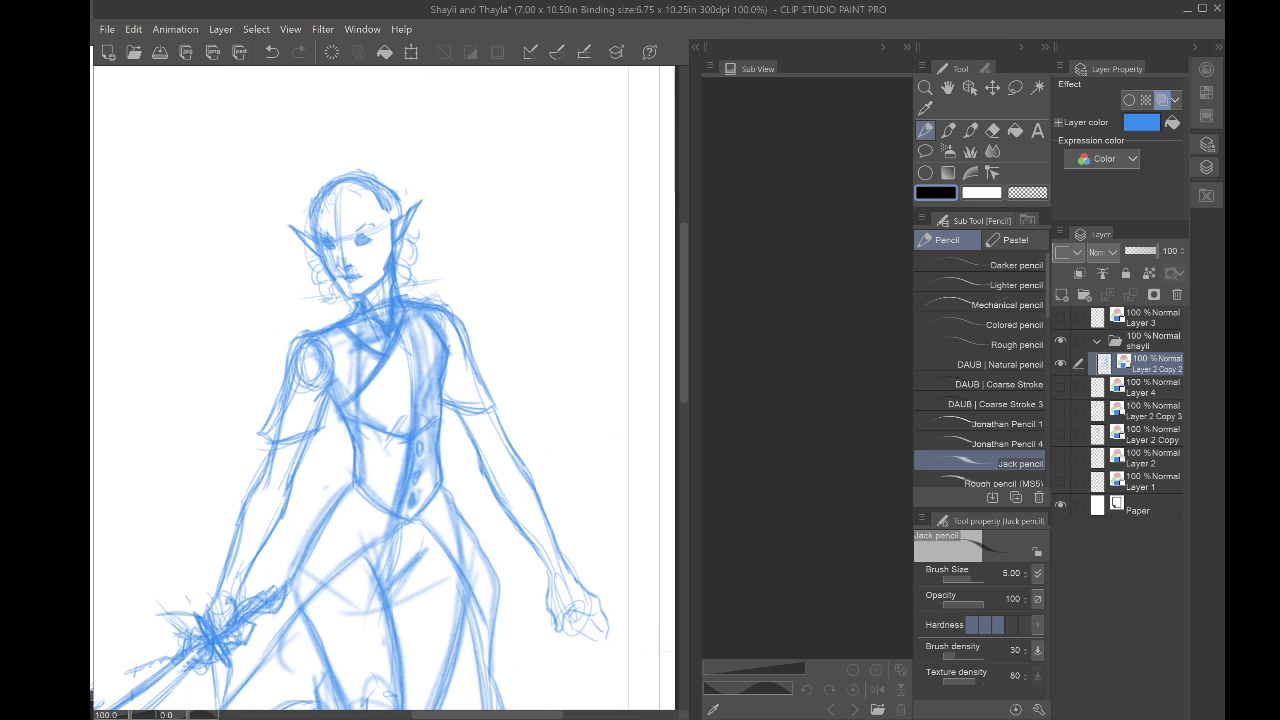
drag(400, 400, 416, 330)
key(e)
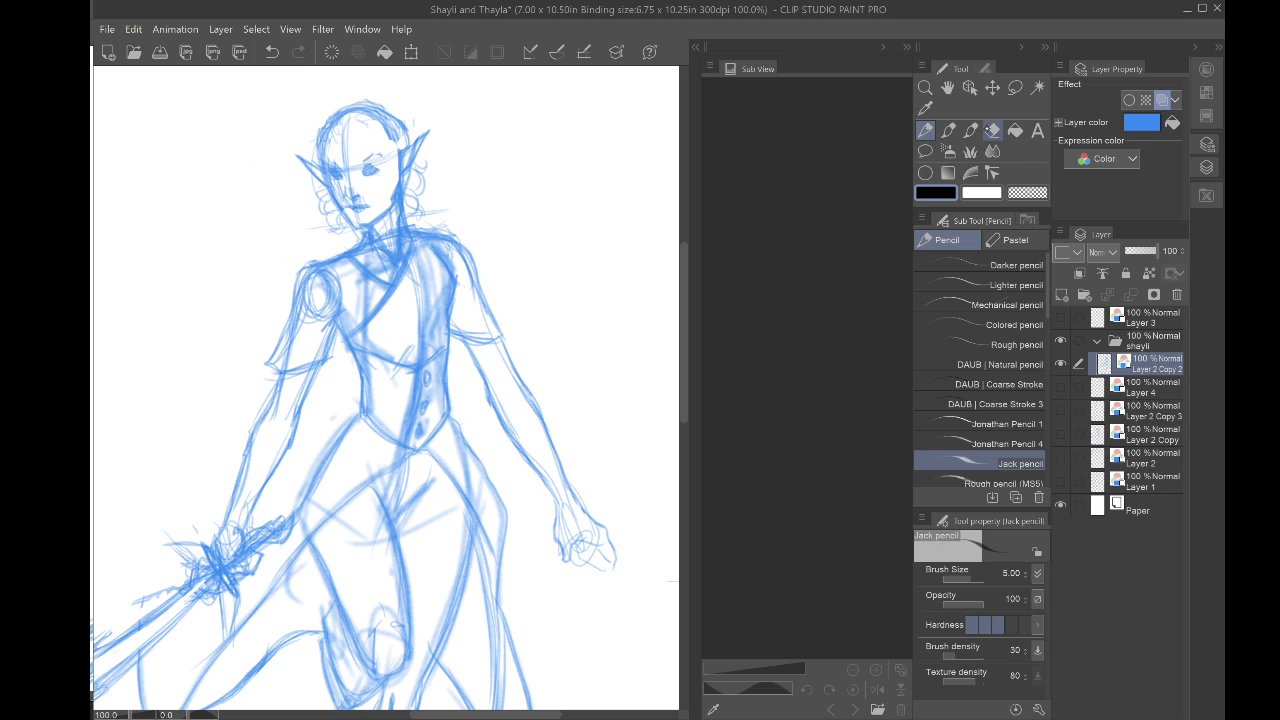
drag(458, 283, 453, 279)
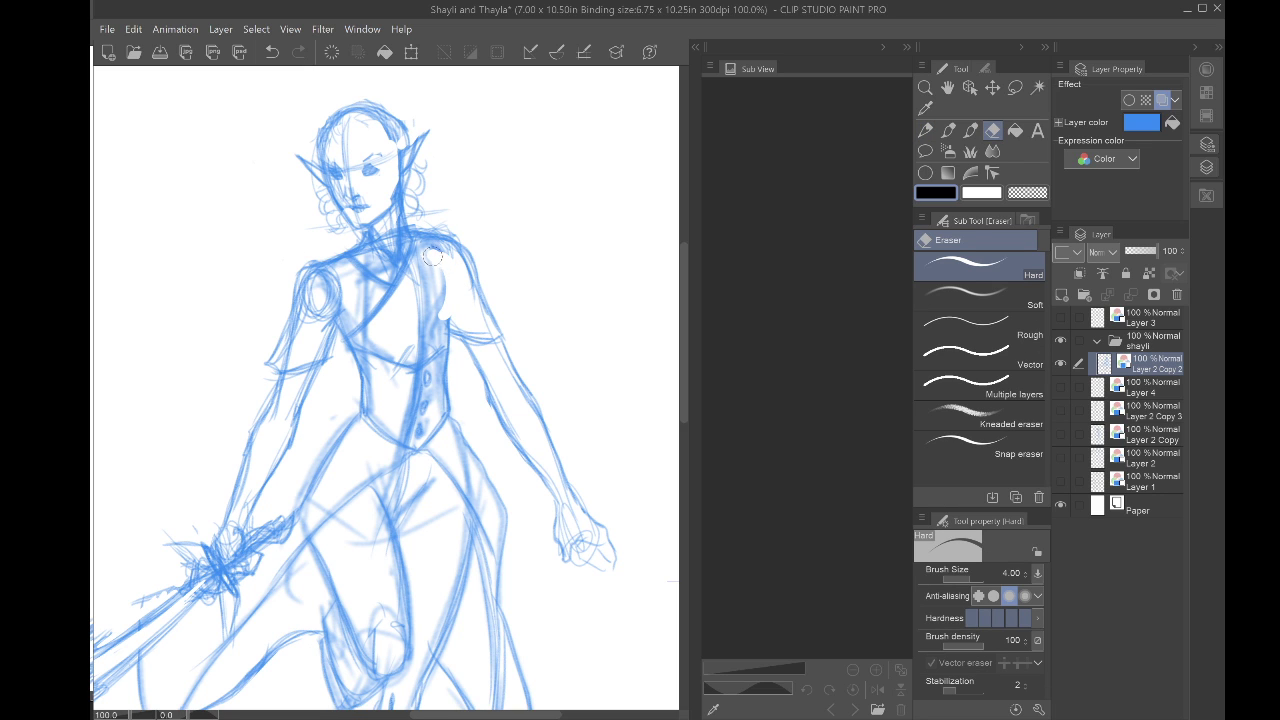
Step: Redraw the chest's outer contour and the vest panel lines below that shoulder with the pencil
key(p)
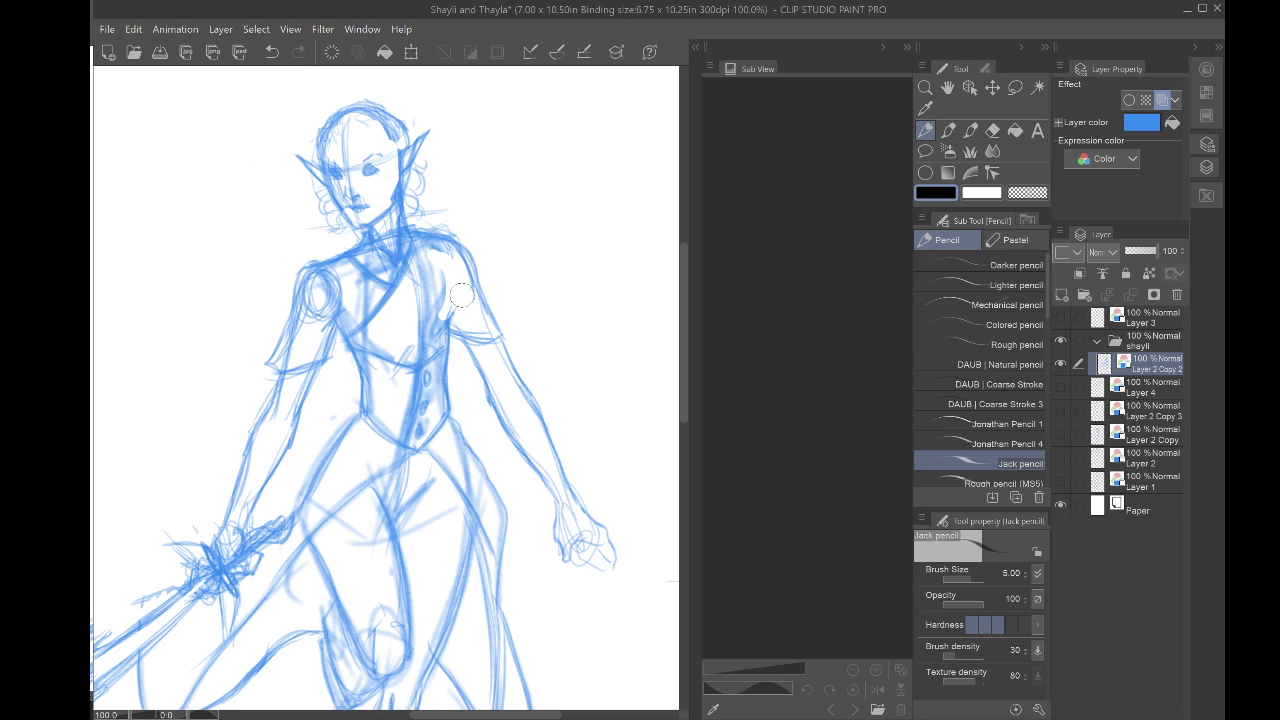
mouse_move(443, 316)
mouse_down()
mouse_move(443, 278)
mouse_move(452, 311)
mouse_up()
drag(438, 266, 455, 316)
mouse_move(420, 238)
mouse_down()
mouse_move(462, 262)
mouse_move(423, 252)
mouse_move(435, 270)
mouse_move(435, 256)
mouse_move(430, 338)
mouse_up()
mouse_move(429, 262)
mouse_down()
mouse_move(455, 281)
mouse_move(441, 318)
mouse_up()
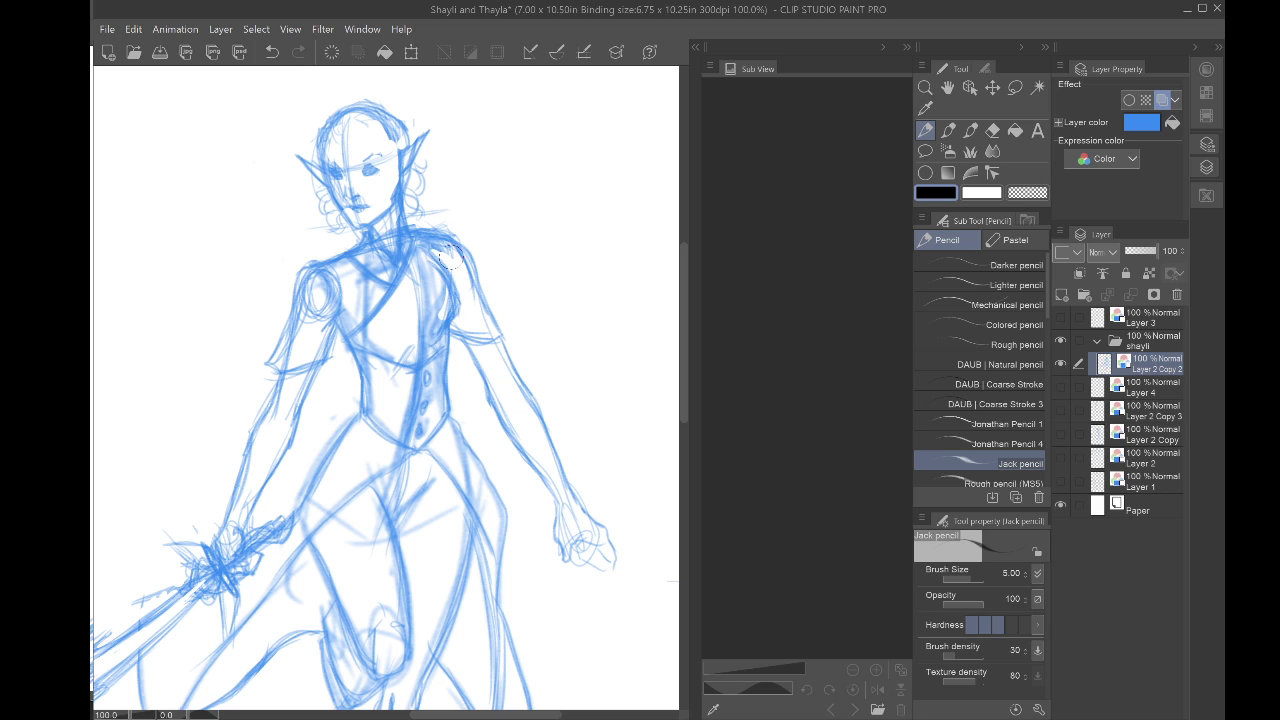
Step: Erase the panel lines and shading inside the bust area, leaving the crossing neckline and under-bust edge
scroll(281, 125, down, 3)
drag(340, 400, 395, 355)
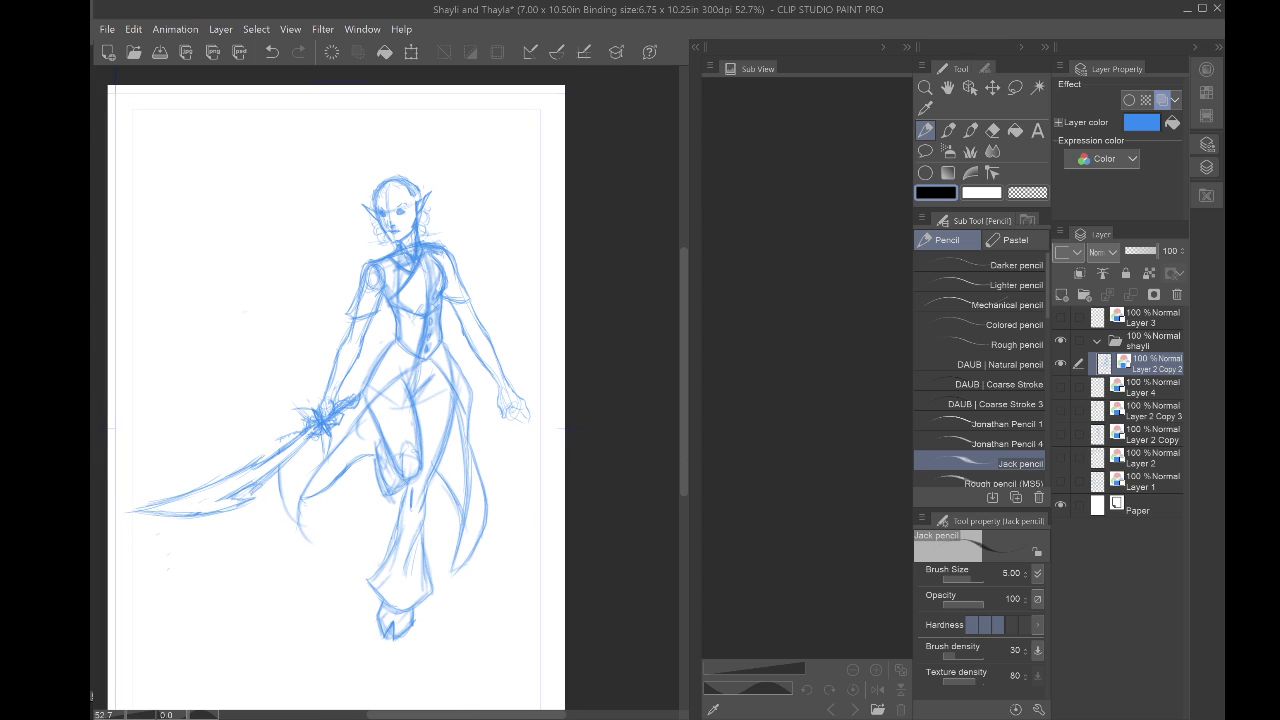
scroll(333, 273, up, 3)
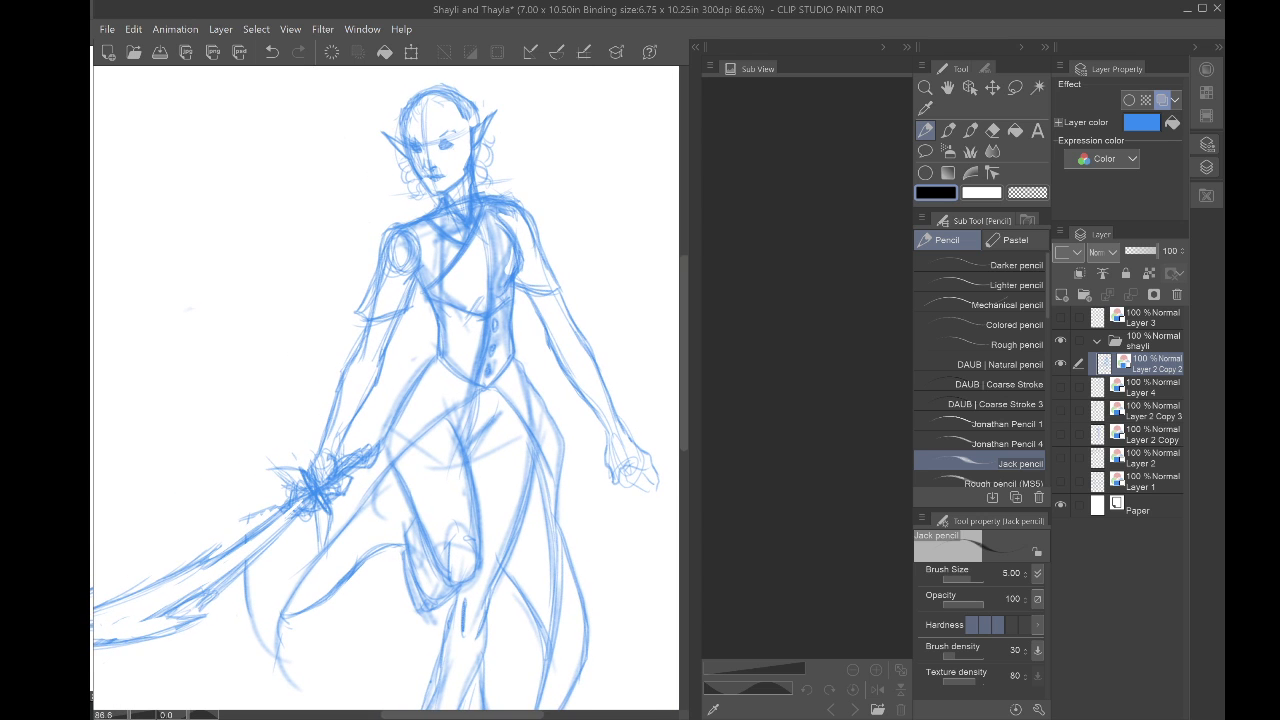
key(e)
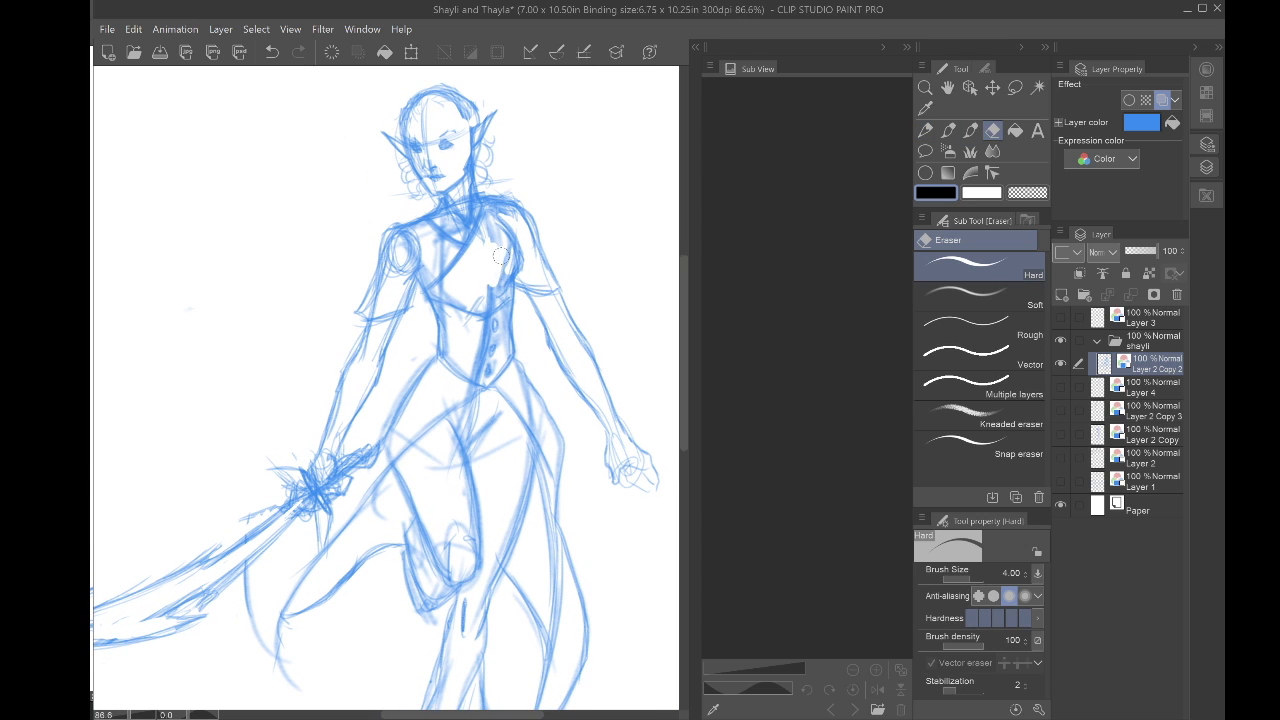
mouse_move(500, 255)
mouse_down()
mouse_move(486, 299)
mouse_move(507, 263)
mouse_move(487, 226)
mouse_move(461, 277)
mouse_move(437, 291)
mouse_move(484, 297)
mouse_up()
Step: Sketch wavy bangs across the figure's forehead with the pencil
key(p)
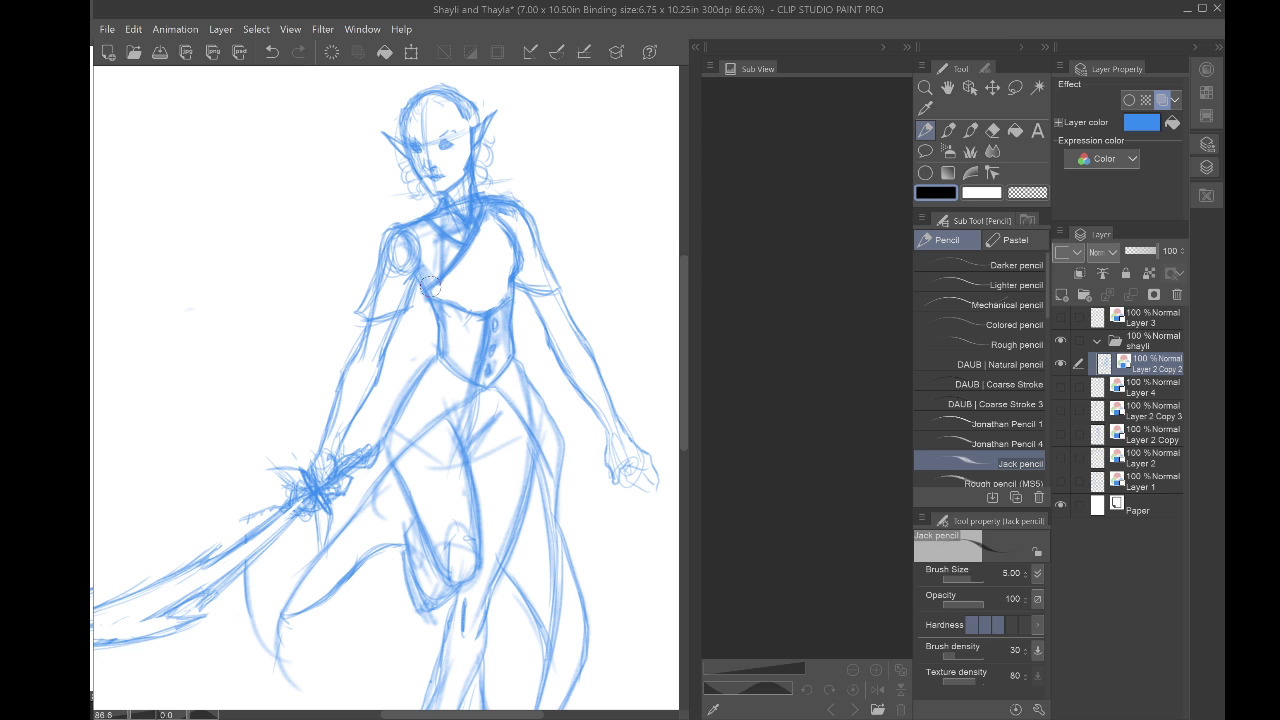
scroll(430, 288, up, 5)
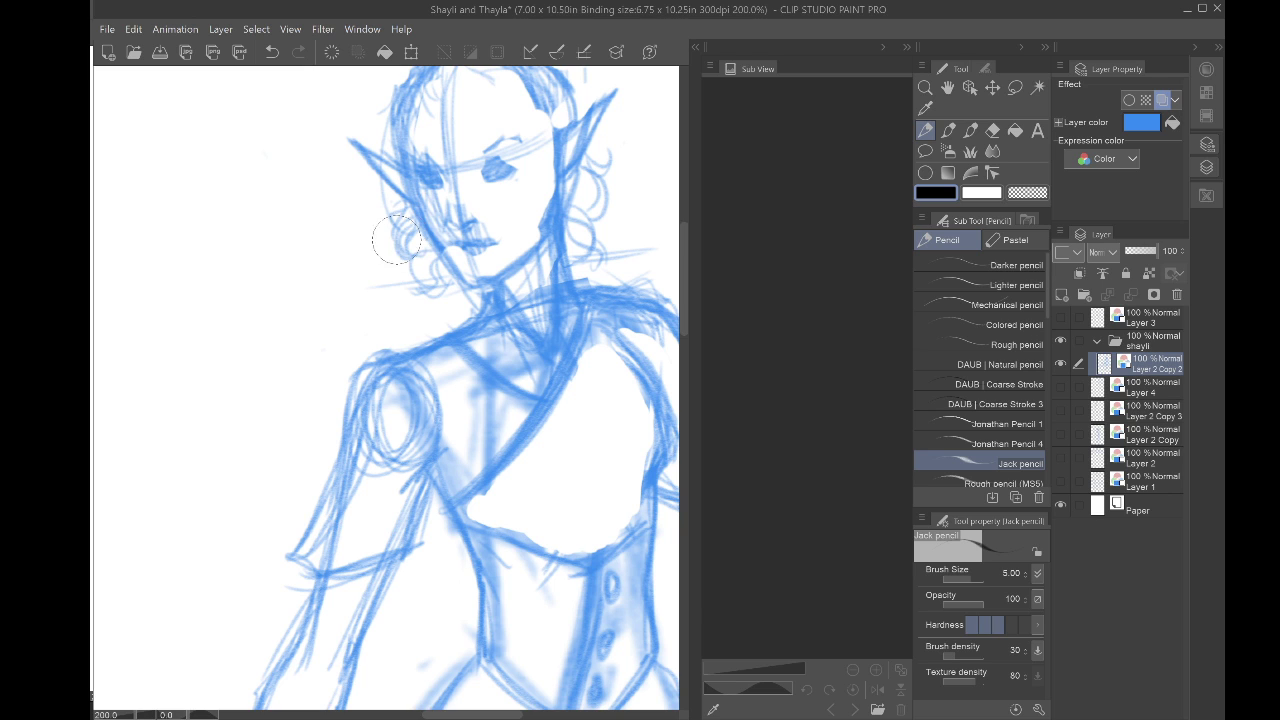
scroll(418, 218, up, 3)
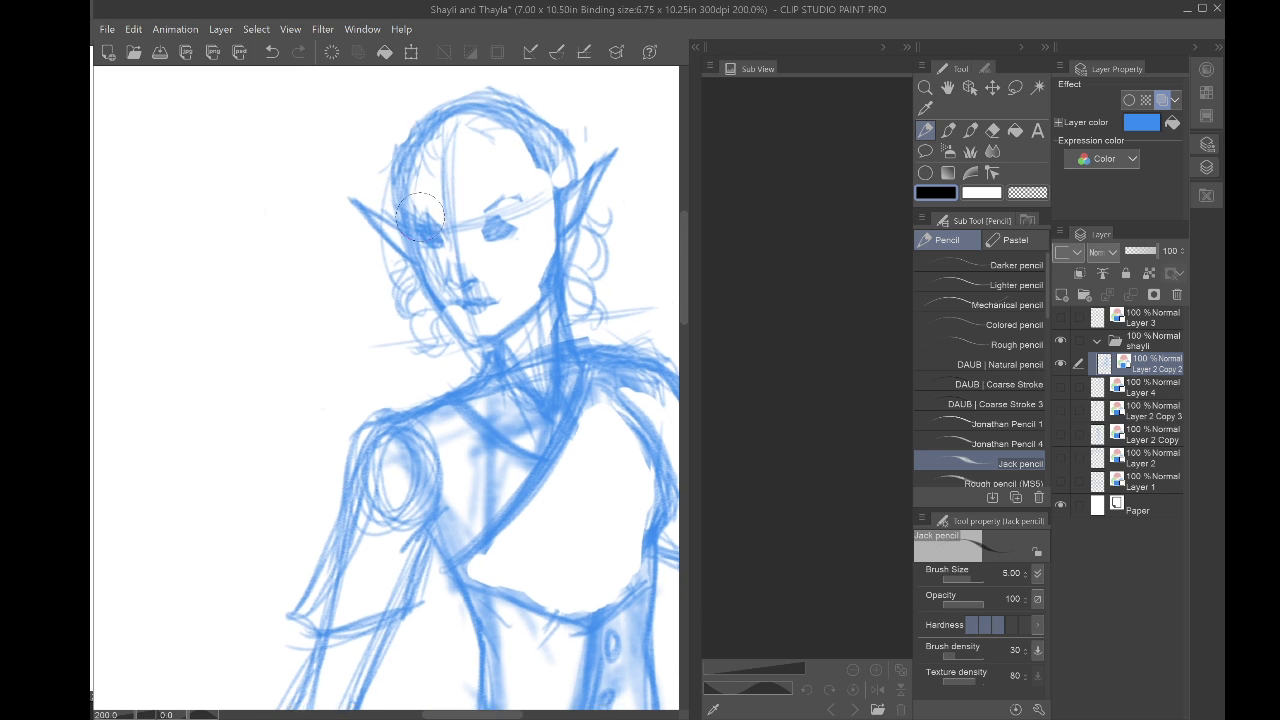
mouse_move(502, 190)
mouse_down()
mouse_move(470, 170)
mouse_move(500, 162)
mouse_move(510, 190)
mouse_move(432, 152)
mouse_move(430, 206)
mouse_up()
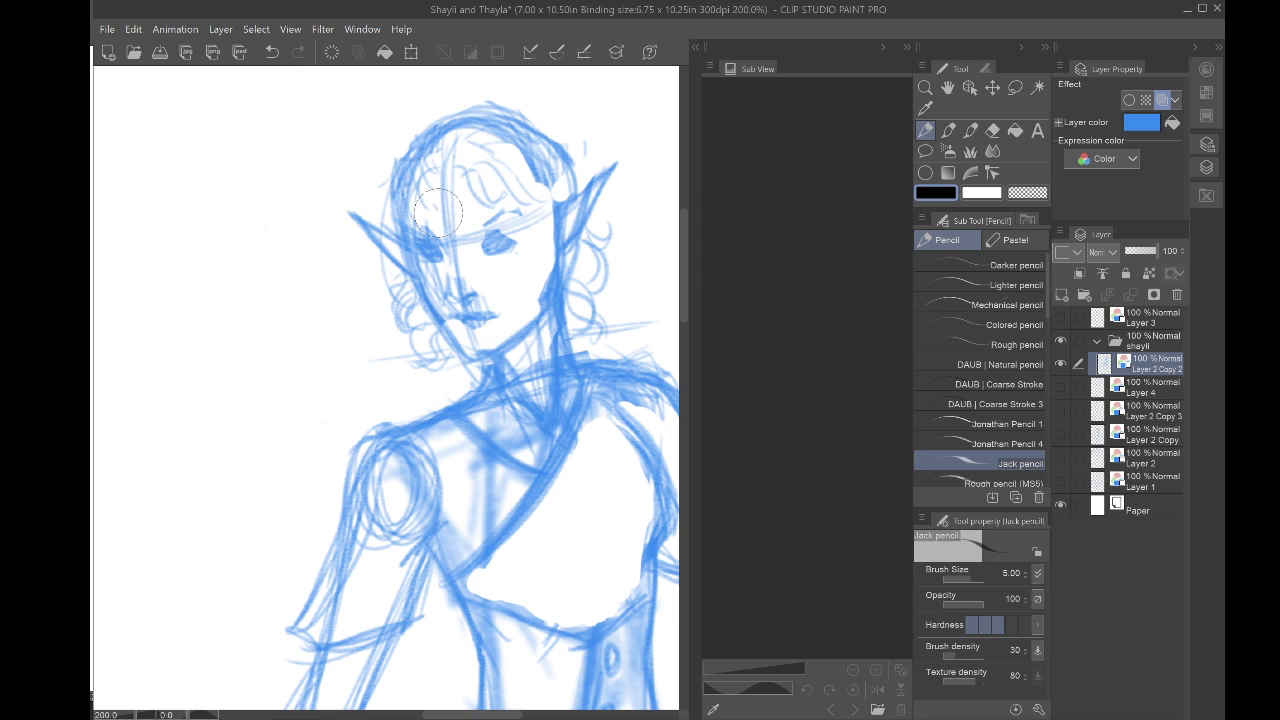
Step: Fill out the hair with more overlapping curls below both ears
mouse_move(606, 208)
mouse_down()
mouse_move(582, 259)
mouse_move(605, 268)
mouse_move(610, 229)
mouse_move(607, 250)
mouse_move(600, 240)
mouse_move(624, 179)
mouse_move(590, 274)
mouse_move(592, 256)
mouse_move(602, 312)
mouse_up()
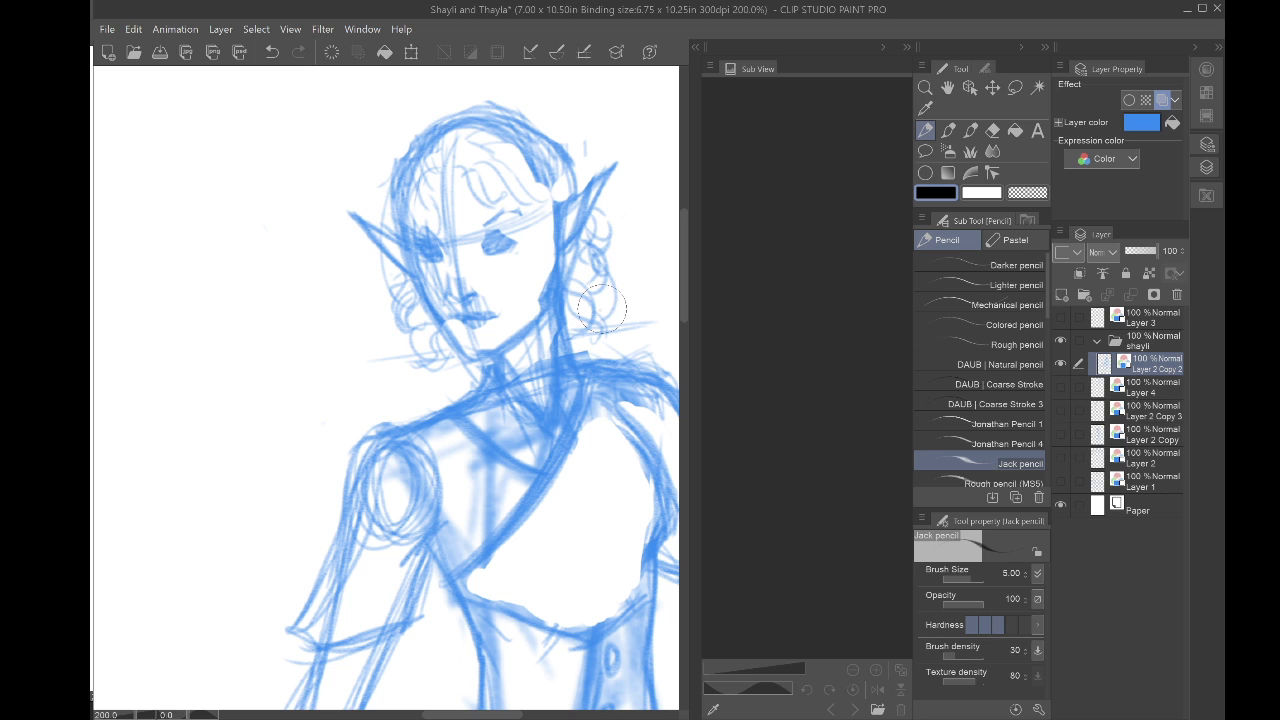
drag(594, 268, 594, 328)
mouse_move(407, 347)
mouse_down()
mouse_move(440, 360)
mouse_move(405, 330)
mouse_up()
mouse_move(404, 278)
mouse_down()
mouse_move(386, 318)
mouse_move(402, 280)
mouse_up()
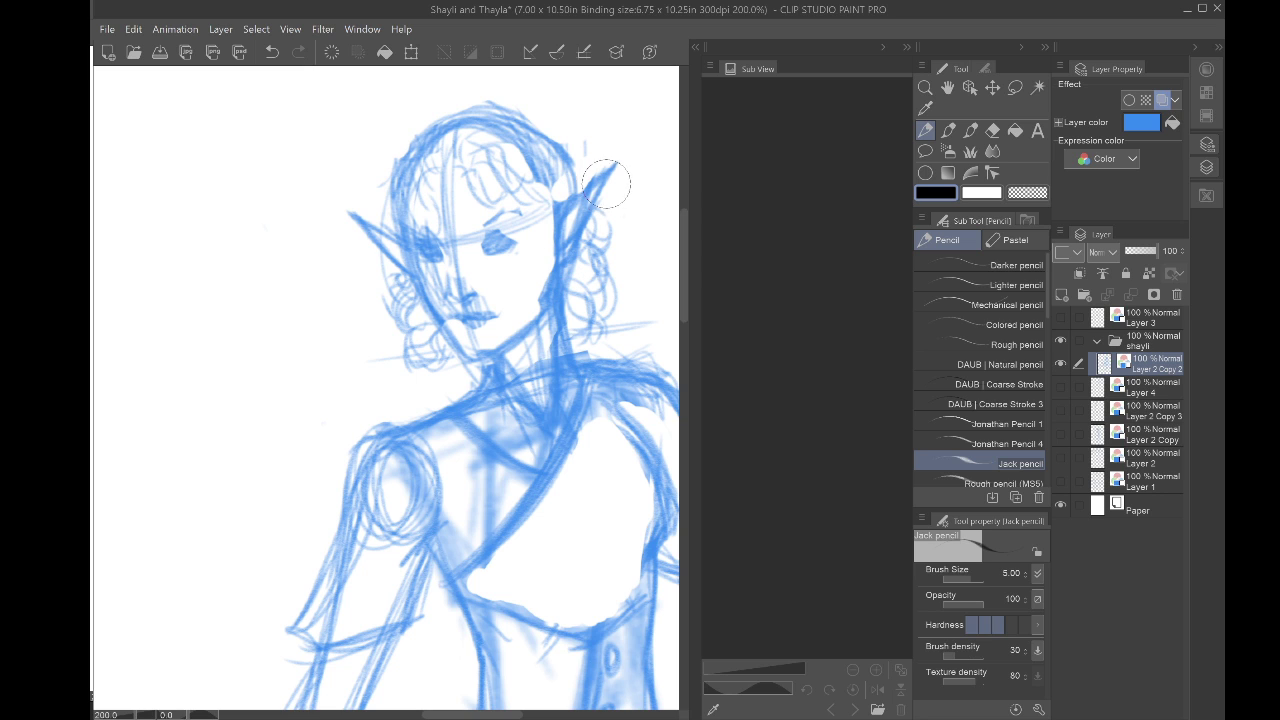
Step: Erase the heavy inner lines of the ear farther from the sword and redraw its pointed outline
key(e)
drag(568, 226, 592, 192)
click(925, 130)
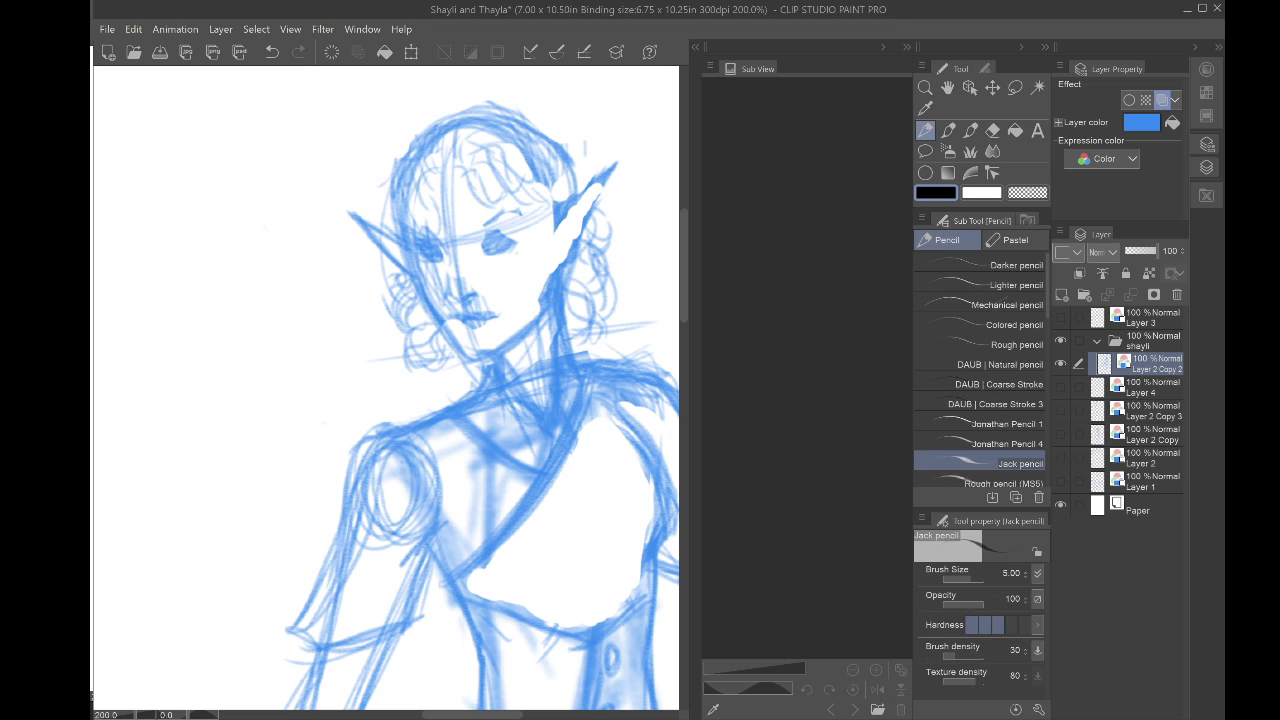
drag(588, 210, 560, 245)
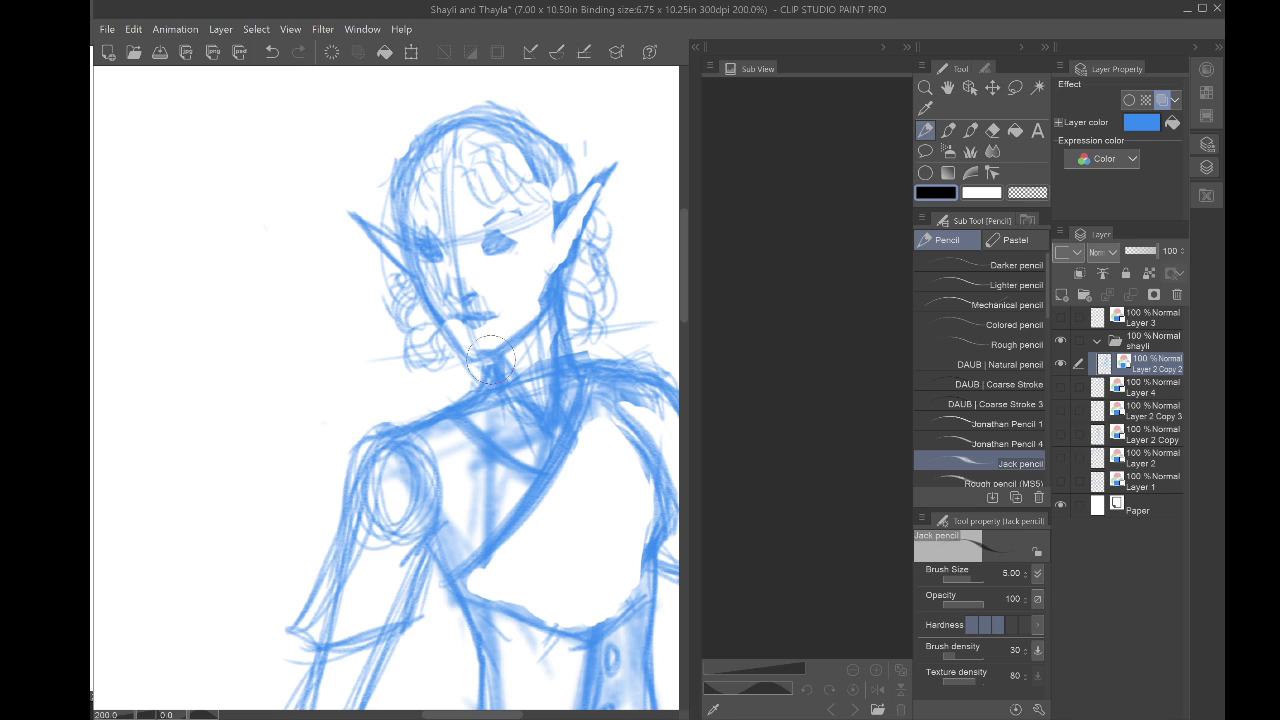
Step: Erase the thick jaw lines and redraw a cleaner jaw and neck line from the ear to the chin
click(992, 130)
mouse_move(536, 272)
mouse_down()
mouse_move(526, 308)
mouse_move(494, 338)
mouse_up()
drag(549, 290, 531, 333)
click(925, 130)
mouse_move(554, 278)
mouse_down()
mouse_move(540, 320)
mouse_move(541, 306)
mouse_move(506, 337)
mouse_up()
mouse_move(550, 276)
mouse_down()
mouse_move(555, 387)
mouse_move(555, 283)
mouse_move(520, 349)
mouse_move(499, 352)
mouse_move(536, 410)
mouse_move(500, 338)
mouse_move(538, 381)
mouse_move(550, 343)
mouse_move(491, 331)
mouse_move(537, 426)
mouse_move(500, 405)
mouse_move(440, 418)
mouse_move(524, 406)
mouse_up()
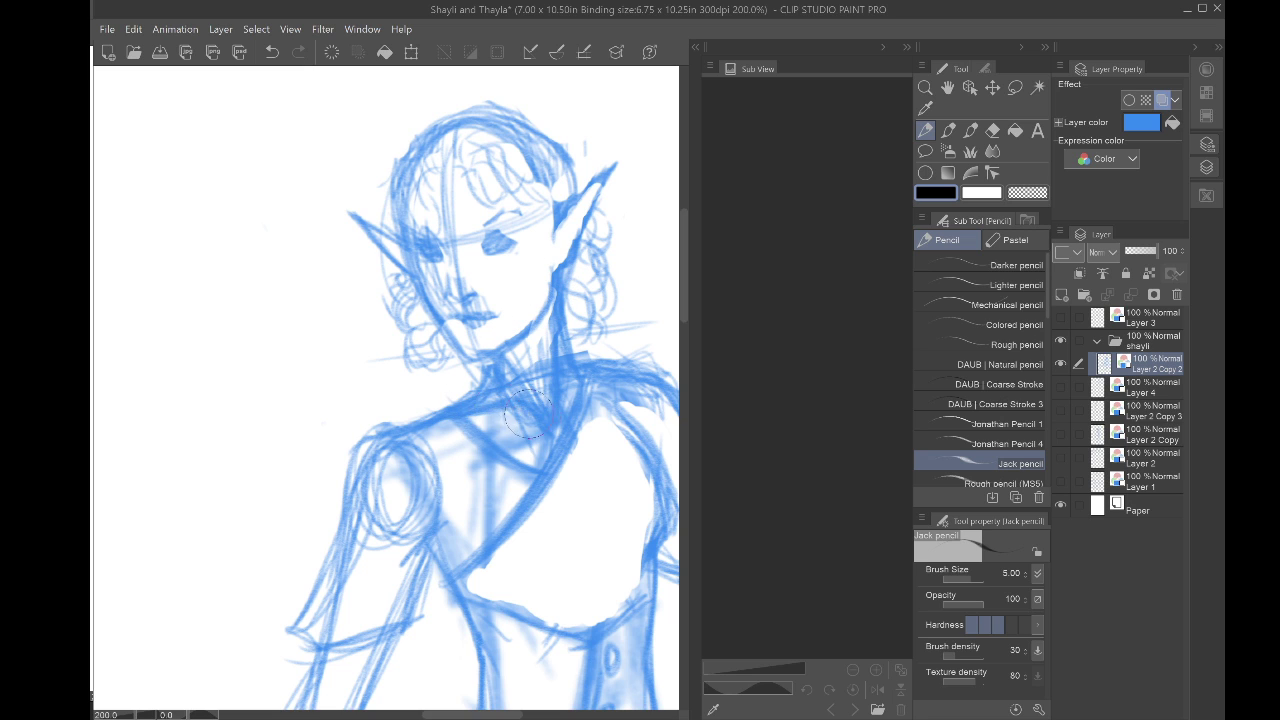
Step: Sketch light fabric crease lines across the cleared chest of the top
mouse_move(614, 381)
mouse_down()
mouse_move(540, 314)
mouse_move(502, 248)
mouse_move(572, 264)
mouse_move(614, 376)
mouse_up()
mouse_move(513, 282)
mouse_down()
mouse_move(550, 329)
mouse_move(531, 434)
mouse_up()
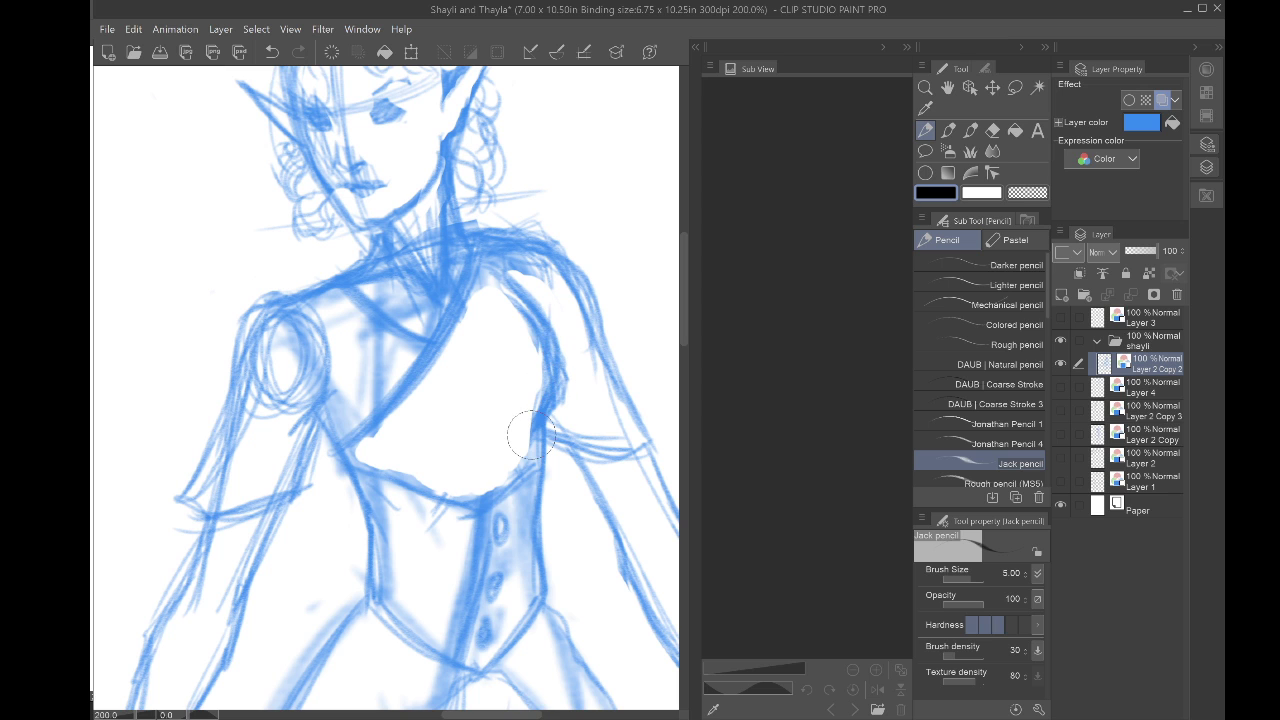
mouse_move(346, 400)
mouse_down()
mouse_move(402, 466)
mouse_move(493, 426)
mouse_up()
drag(484, 311, 467, 347)
Step: Add a new raster layer above the figure sketch in the shayli folder
scroll(405, 228, down, 4)
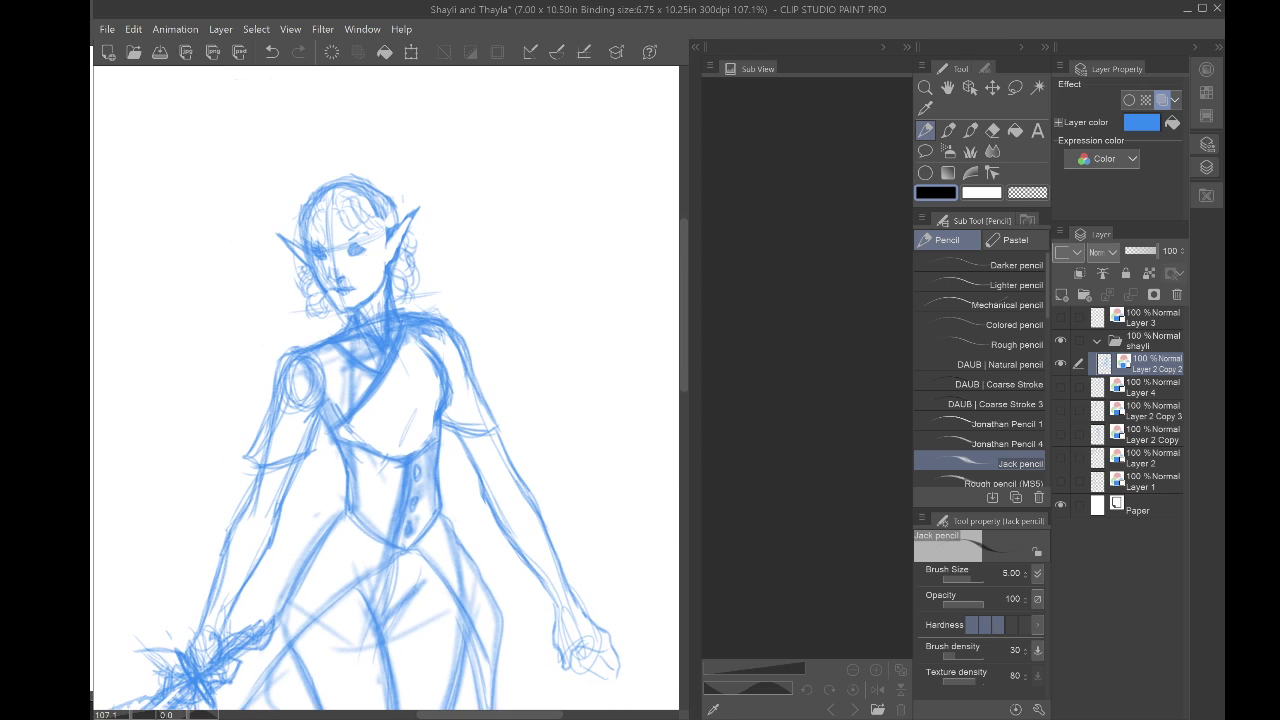
mouse_move(400, 405)
mouse_down()
mouse_move(462, 224)
mouse_move(467, 271)
mouse_up()
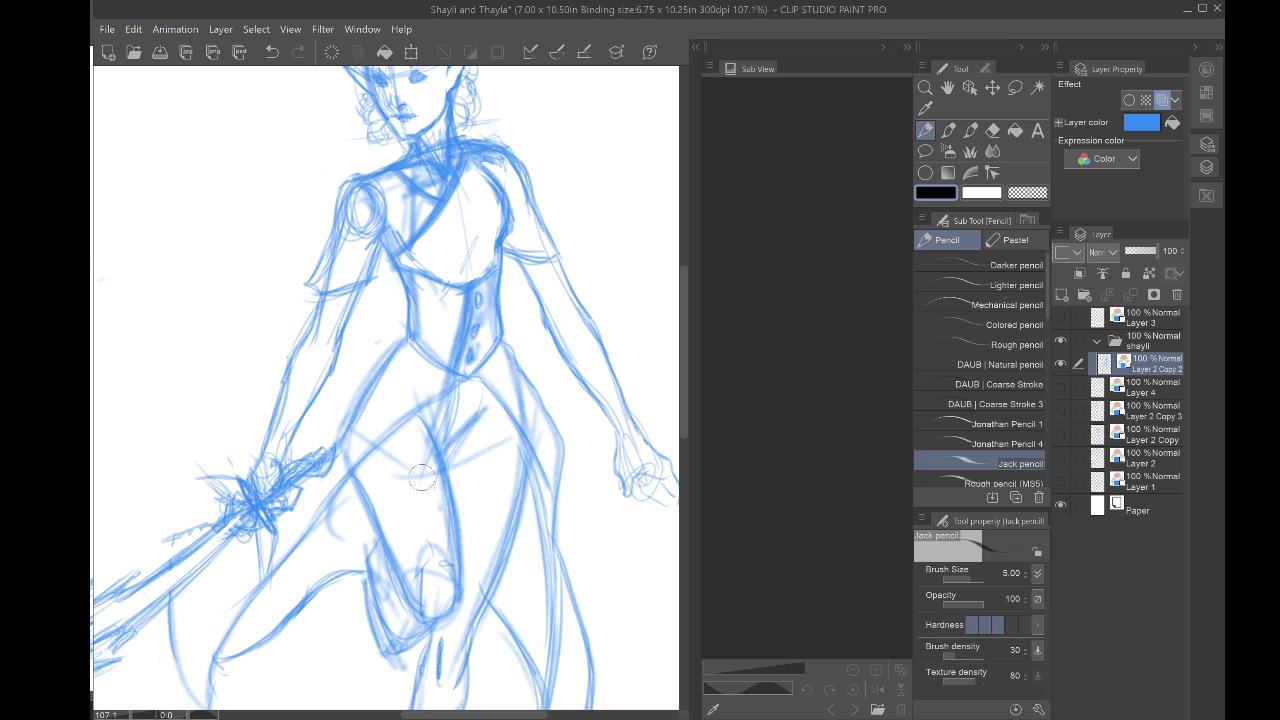
scroll(287, 375, down, 1)
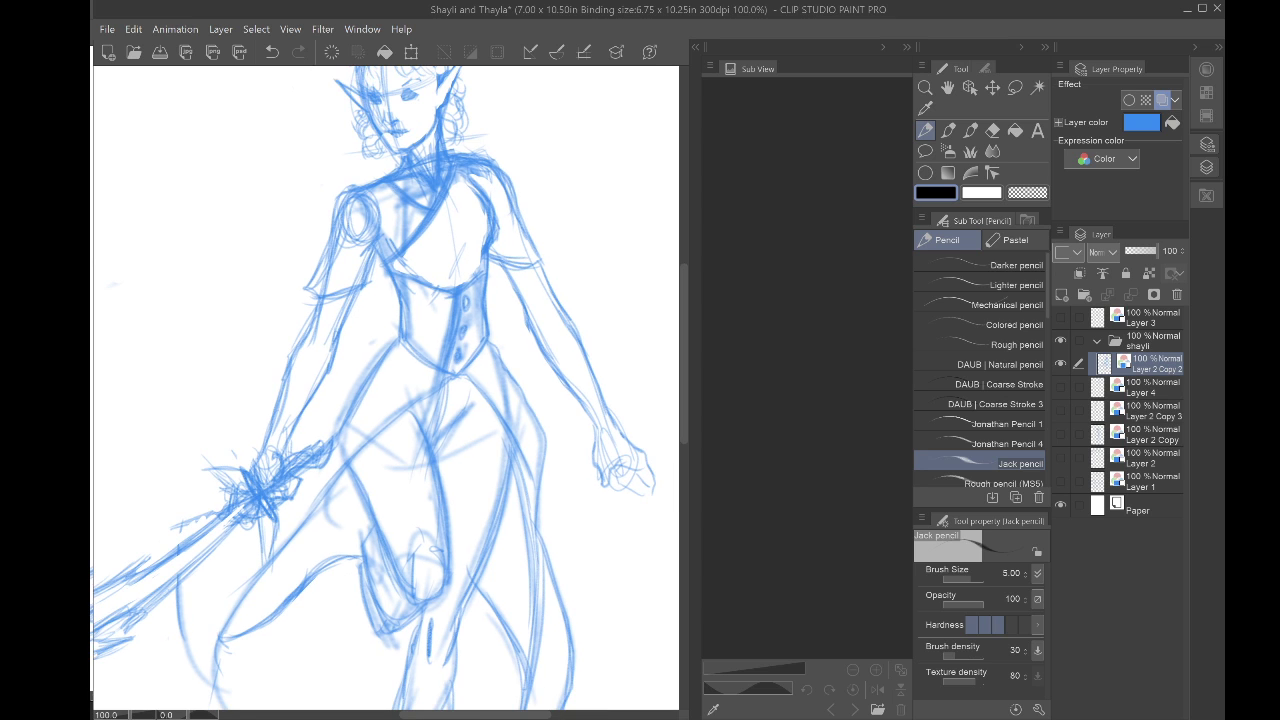
scroll(290, 305, down, 2)
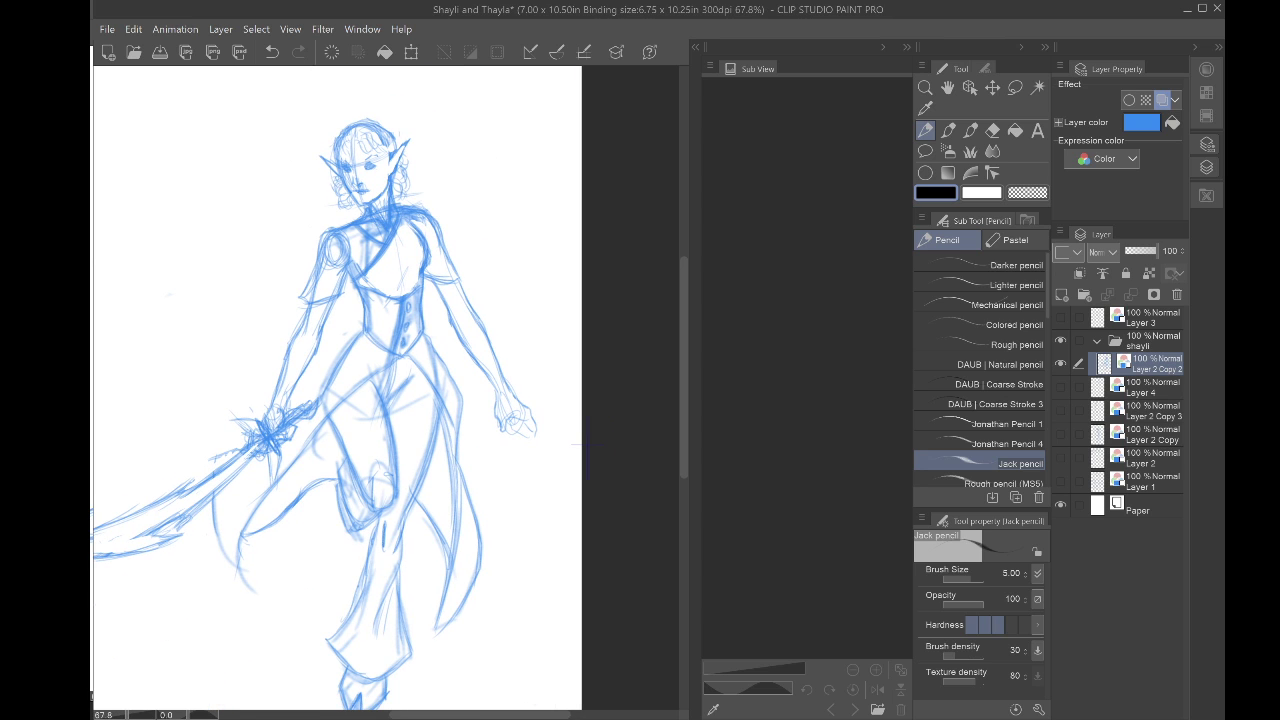
drag(290, 305, 316, 285)
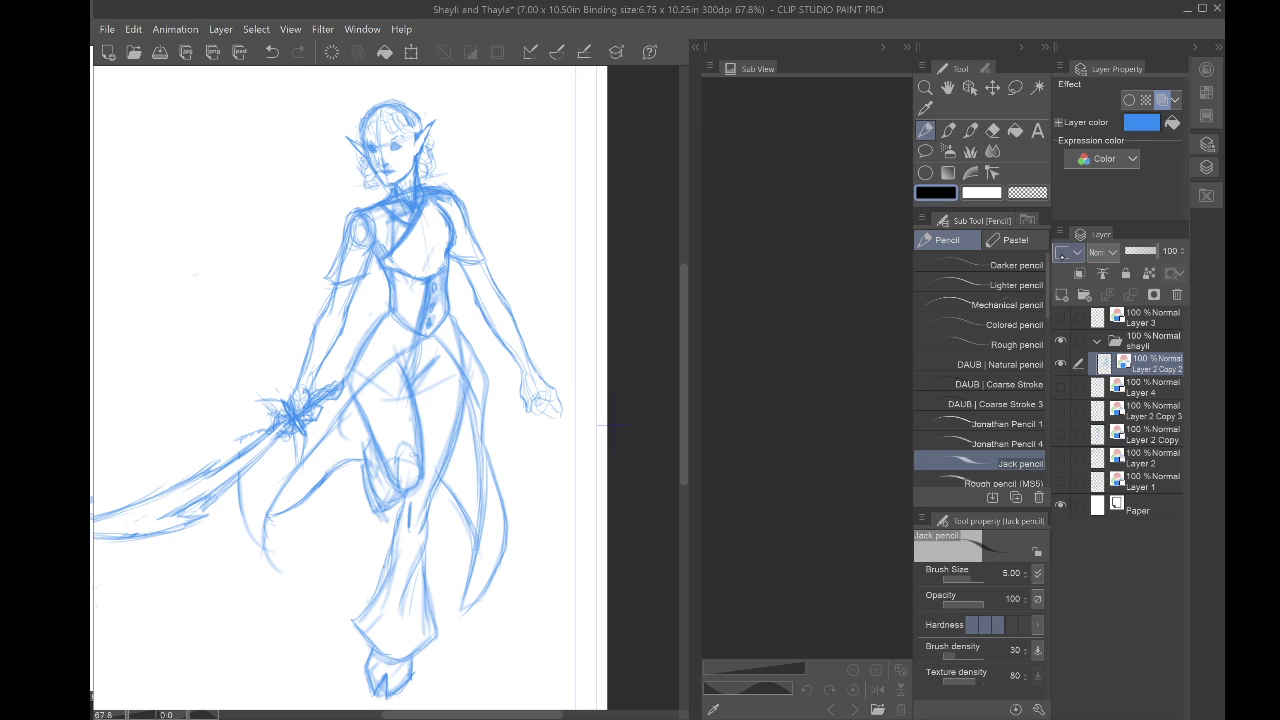
click(1062, 294)
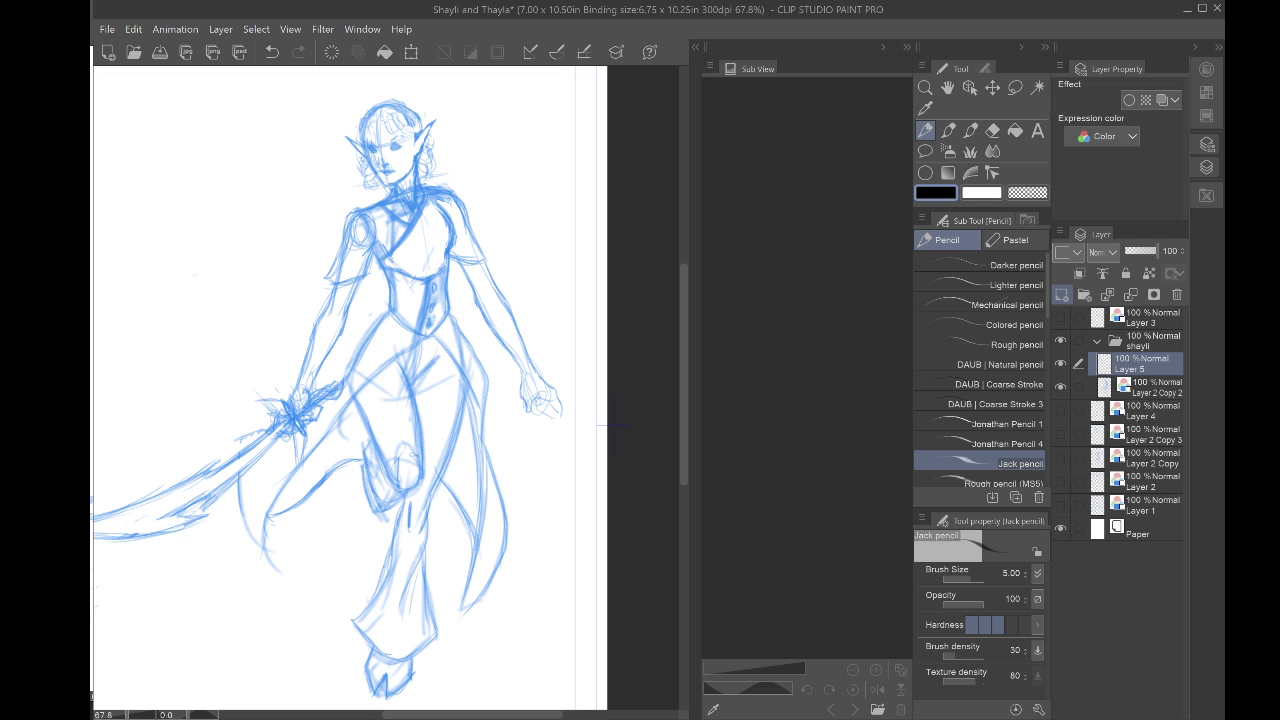
scroll(341, 219, up, 10)
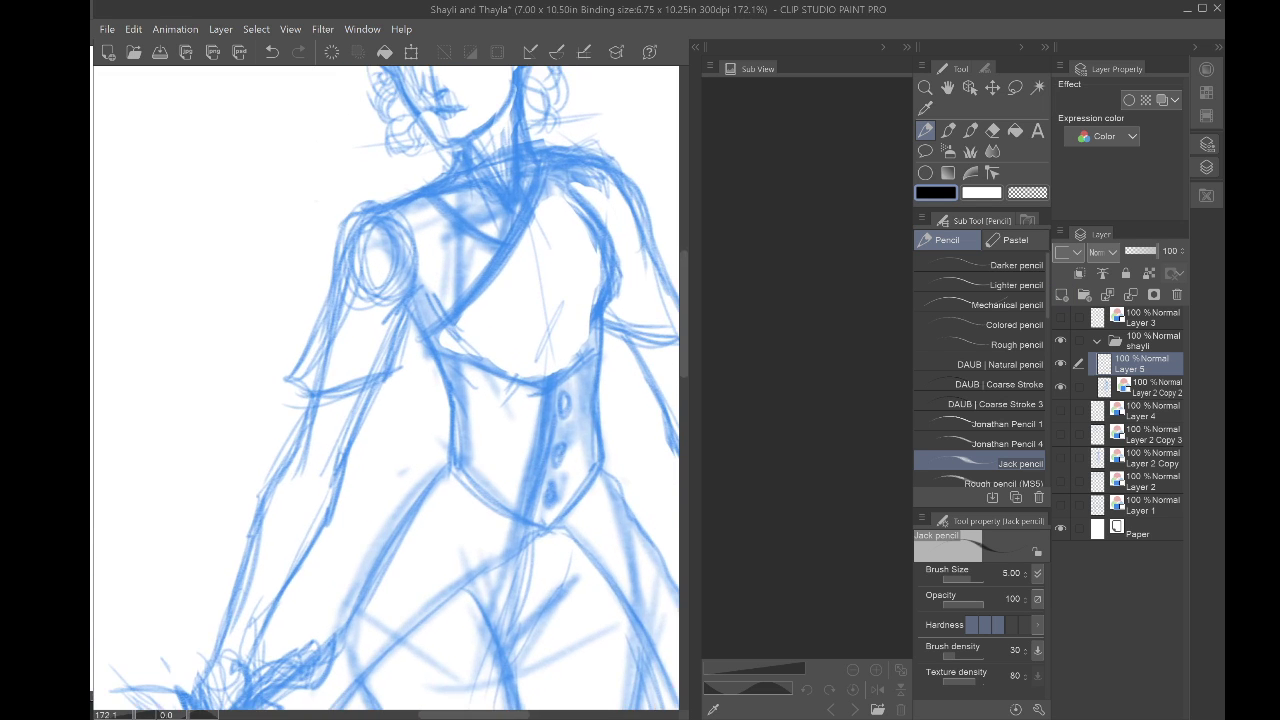
mouse_move(341, 219)
mouse_down()
mouse_move(332, 385)
mouse_move(295, 489)
mouse_up()
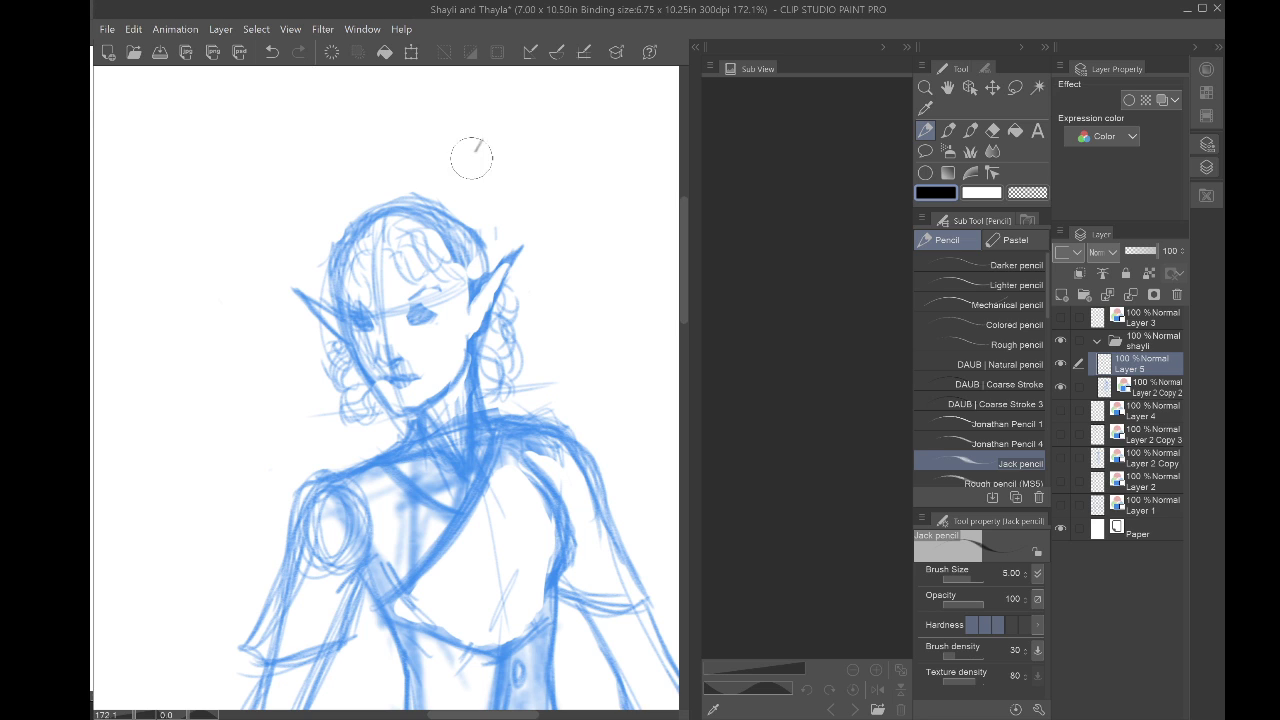
mouse_move(466, 149)
mouse_down()
mouse_move(348, 186)
mouse_move(268, 238)
mouse_up()
click(271, 52)
mouse_move(466, 150)
mouse_down()
mouse_move(324, 208)
mouse_move(174, 310)
mouse_up()
click(271, 52)
Step: Sketch the base and rising front and back edges of a ram horn above the ear farther from the sword
mouse_move(422, 220)
mouse_down()
mouse_move(428, 254)
mouse_move(428, 229)
mouse_move(464, 275)
mouse_up()
drag(421, 224, 466, 274)
drag(426, 232, 480, 157)
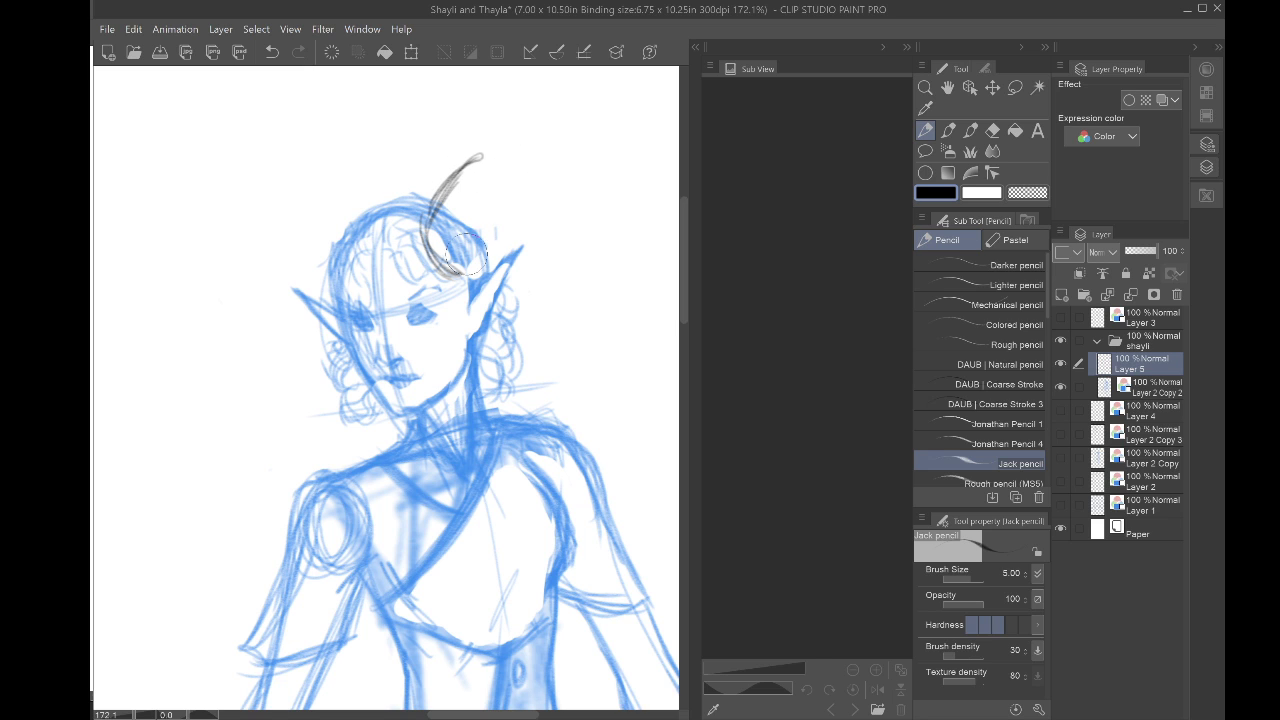
mouse_move(503, 203)
mouse_down()
mouse_move(470, 268)
mouse_move(505, 190)
mouse_up()
drag(482, 248, 516, 200)
drag(470, 272, 524, 195)
Step: Curve the horn's outline over and down behind the ear, curl its tip inward, and reinforce the edges
mouse_move(474, 162)
mouse_down()
mouse_move(516, 159)
mouse_move(543, 199)
mouse_up()
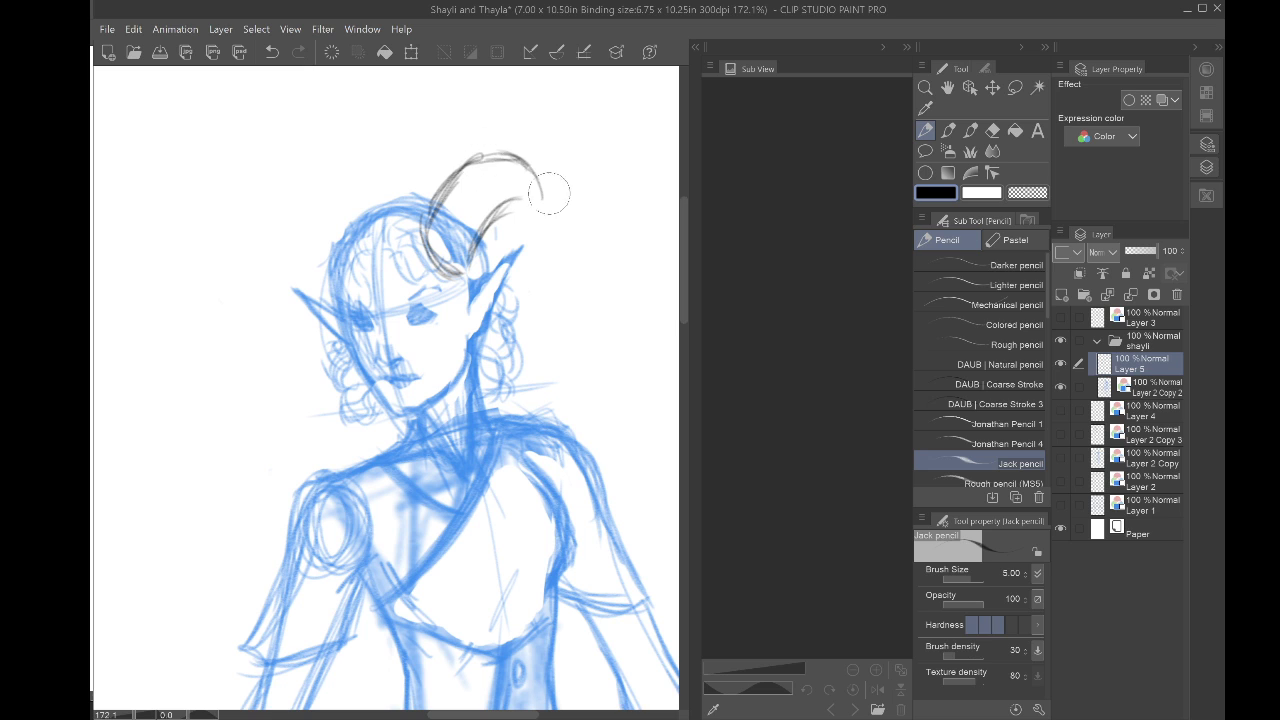
mouse_move(506, 156)
mouse_down()
mouse_move(558, 194)
mouse_move(545, 196)
mouse_up()
mouse_move(480, 250)
mouse_down()
mouse_move(560, 145)
mouse_move(565, 245)
mouse_up()
drag(545, 180, 516, 236)
drag(513, 158, 535, 278)
drag(557, 223, 522, 290)
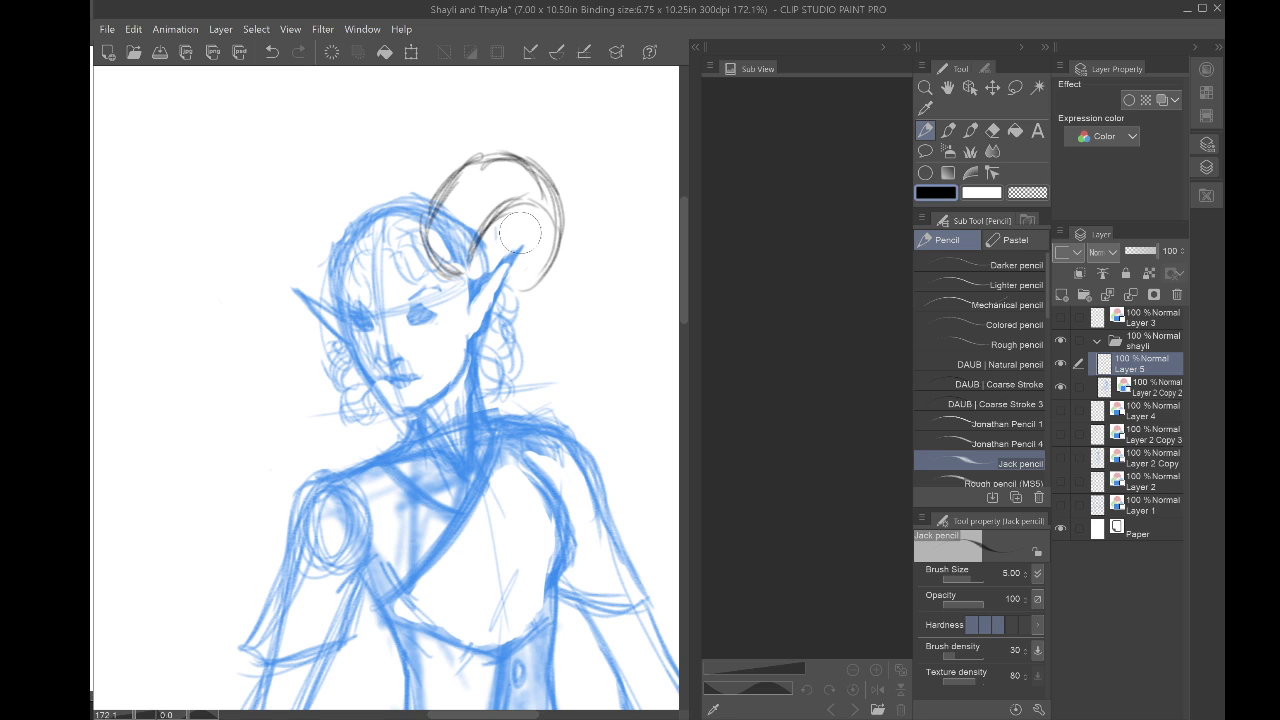
mouse_move(501, 209)
mouse_down()
mouse_move(523, 243)
mouse_move(518, 214)
mouse_move(489, 290)
mouse_move(557, 253)
mouse_move(524, 291)
mouse_move(487, 290)
mouse_move(534, 278)
mouse_move(483, 281)
mouse_move(510, 244)
mouse_move(494, 287)
mouse_move(499, 297)
mouse_move(513, 284)
mouse_move(496, 290)
mouse_move(510, 303)
mouse_move(495, 290)
mouse_move(537, 236)
mouse_move(512, 252)
mouse_move(549, 237)
mouse_move(527, 253)
mouse_move(517, 282)
mouse_move(529, 295)
mouse_move(514, 273)
mouse_move(544, 264)
mouse_move(513, 141)
mouse_move(497, 171)
mouse_move(499, 145)
mouse_move(498, 160)
mouse_move(481, 148)
mouse_move(432, 214)
mouse_move(425, 235)
mouse_move(451, 268)
mouse_move(431, 252)
mouse_move(441, 265)
mouse_move(470, 250)
mouse_move(437, 246)
mouse_up()
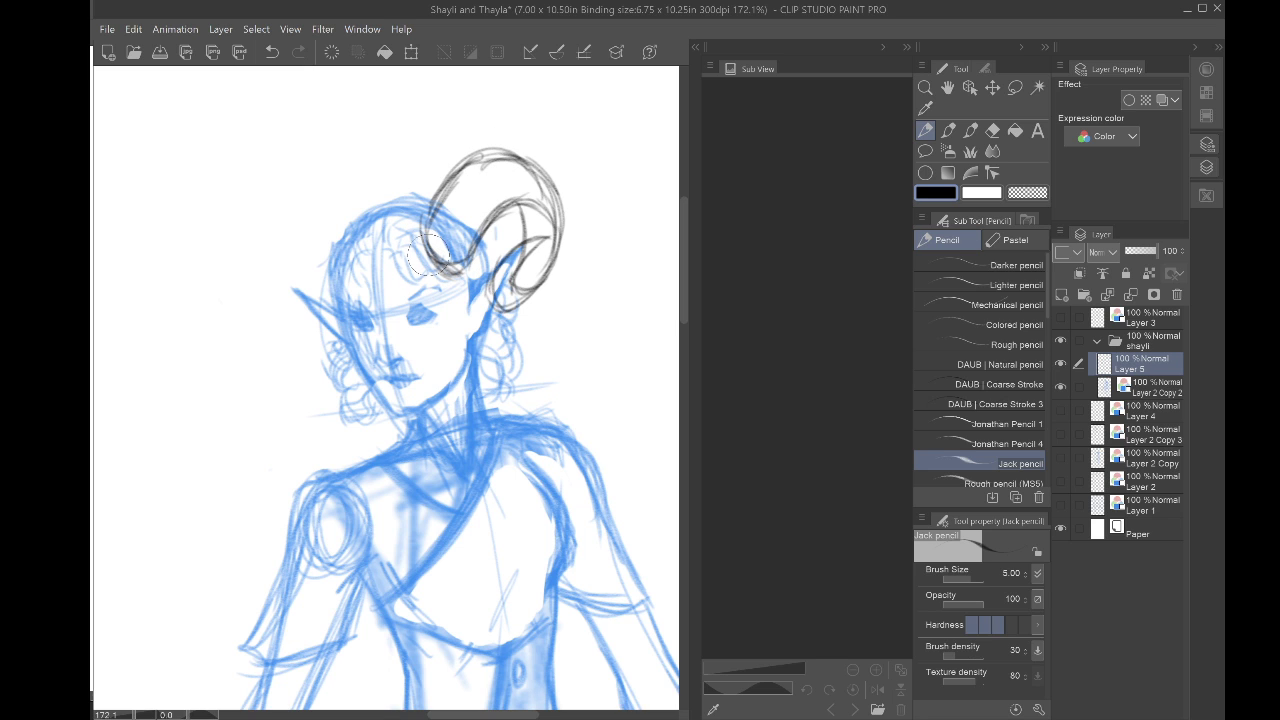
mouse_move(522, 158)
mouse_down()
mouse_move(468, 187)
mouse_move(445, 238)
mouse_move(476, 180)
mouse_move(445, 237)
mouse_move(518, 155)
mouse_move(491, 173)
mouse_move(505, 162)
mouse_move(556, 238)
mouse_move(513, 285)
mouse_move(489, 268)
mouse_move(533, 242)
mouse_move(497, 268)
mouse_up()
Step: Move the horn layer slightly down and away from the face to check its placement on the head
key(ctrl+alt+0)
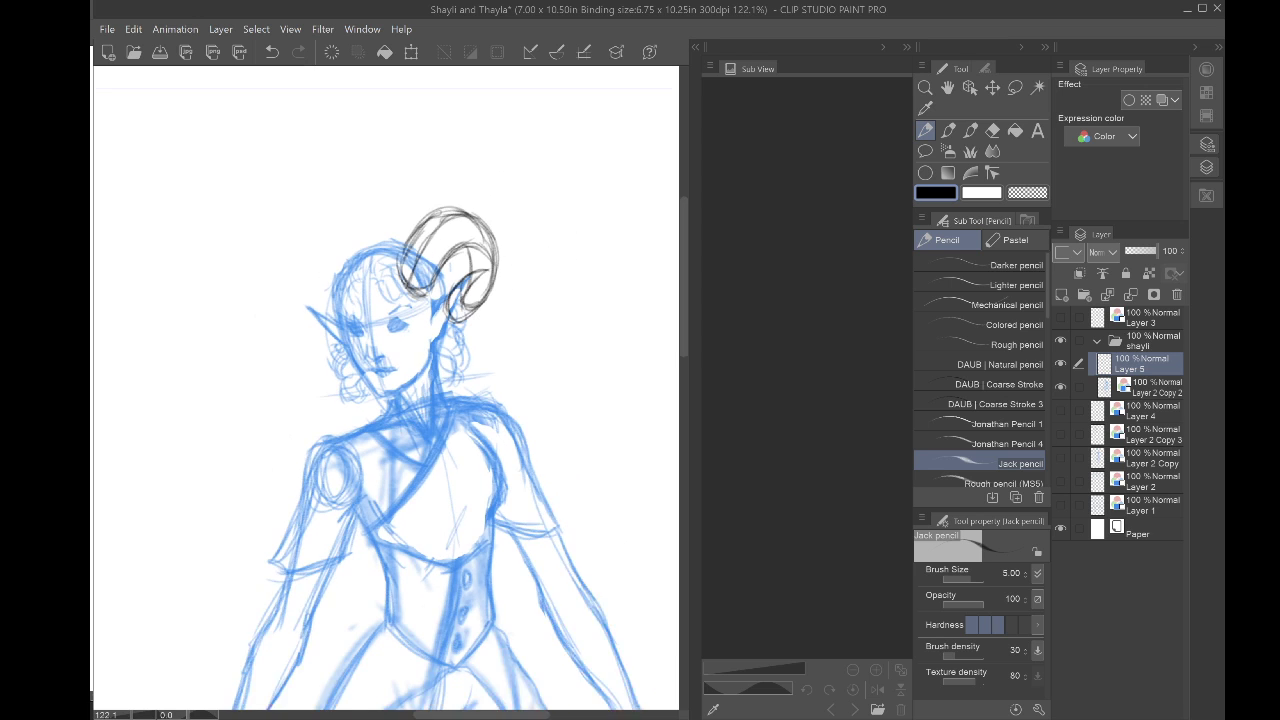
drag(420, 400, 447, 290)
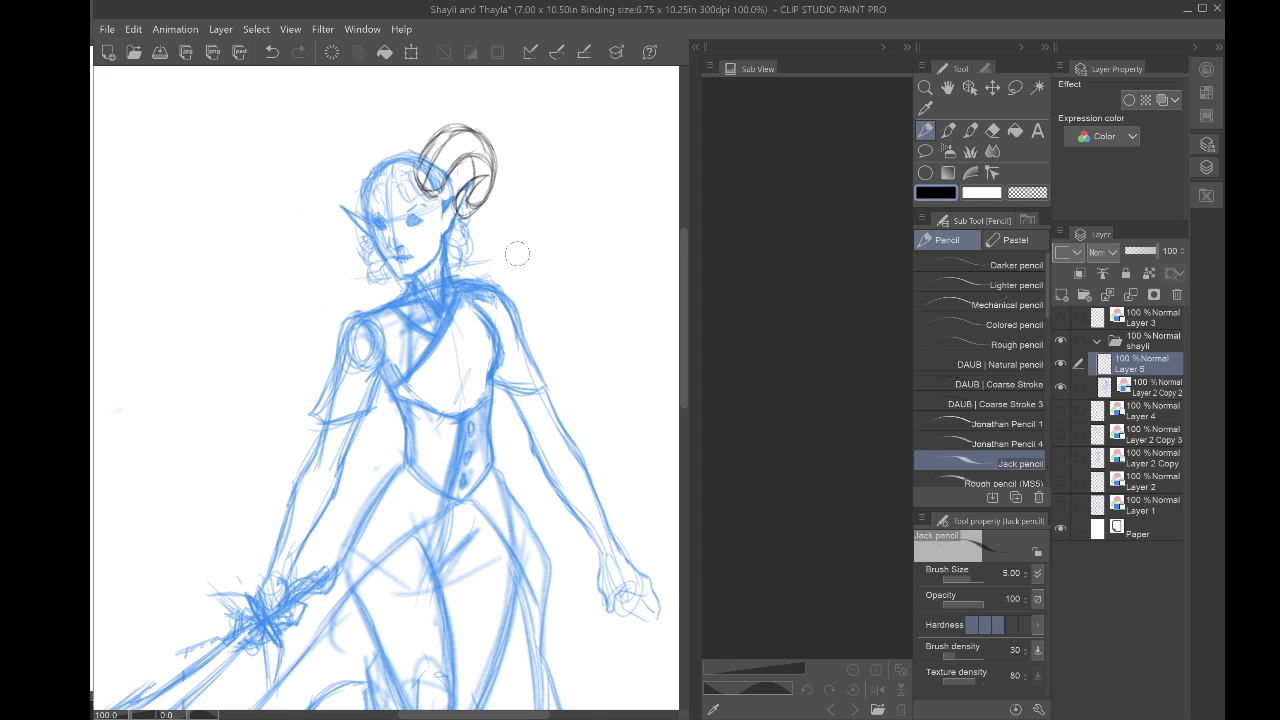
drag(367, 232, 474, 289)
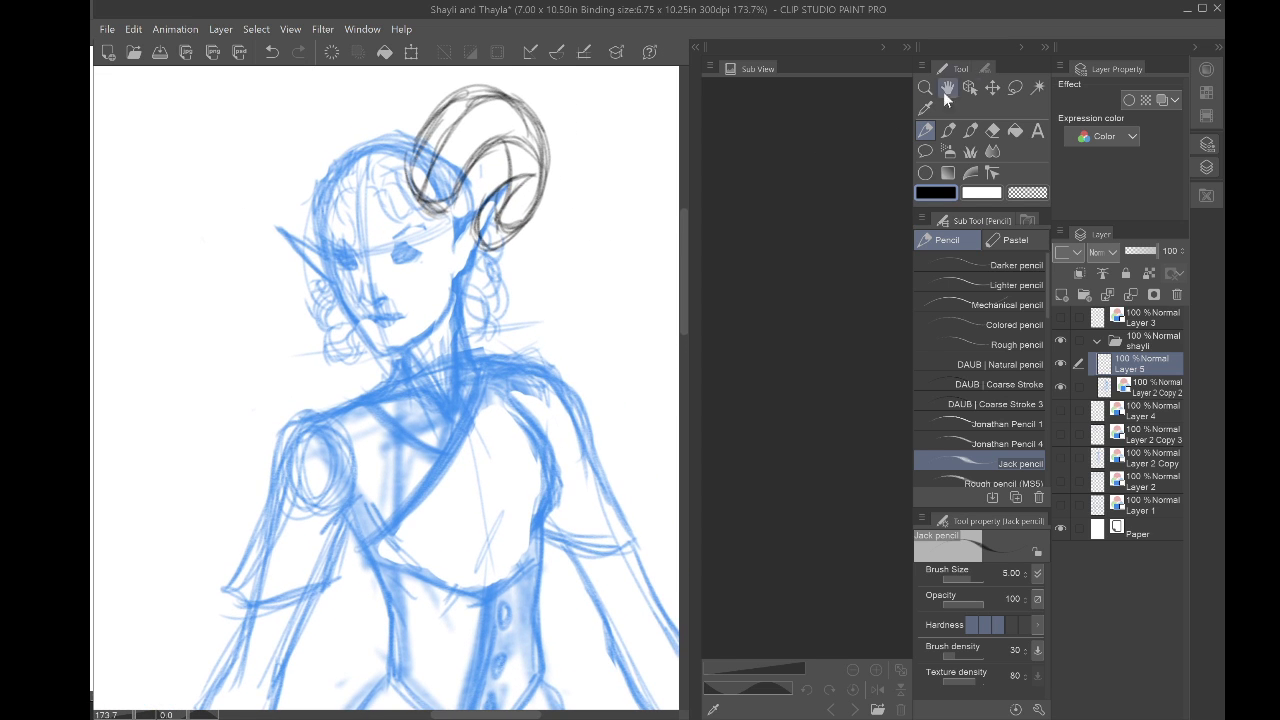
click(992, 88)
drag(455, 159, 455, 172)
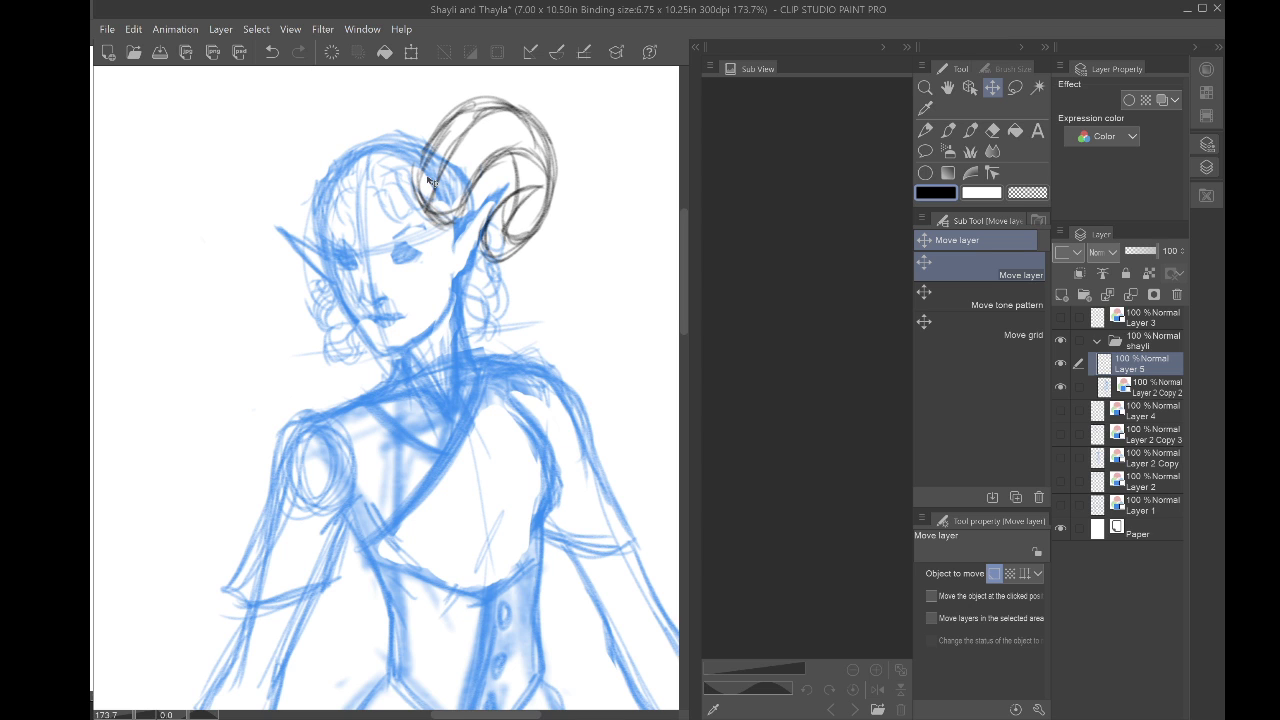
Step: Transform the horn layer, scaling it to about 105% and placing its base against the side of the head
scroll(428, 180, down, 5)
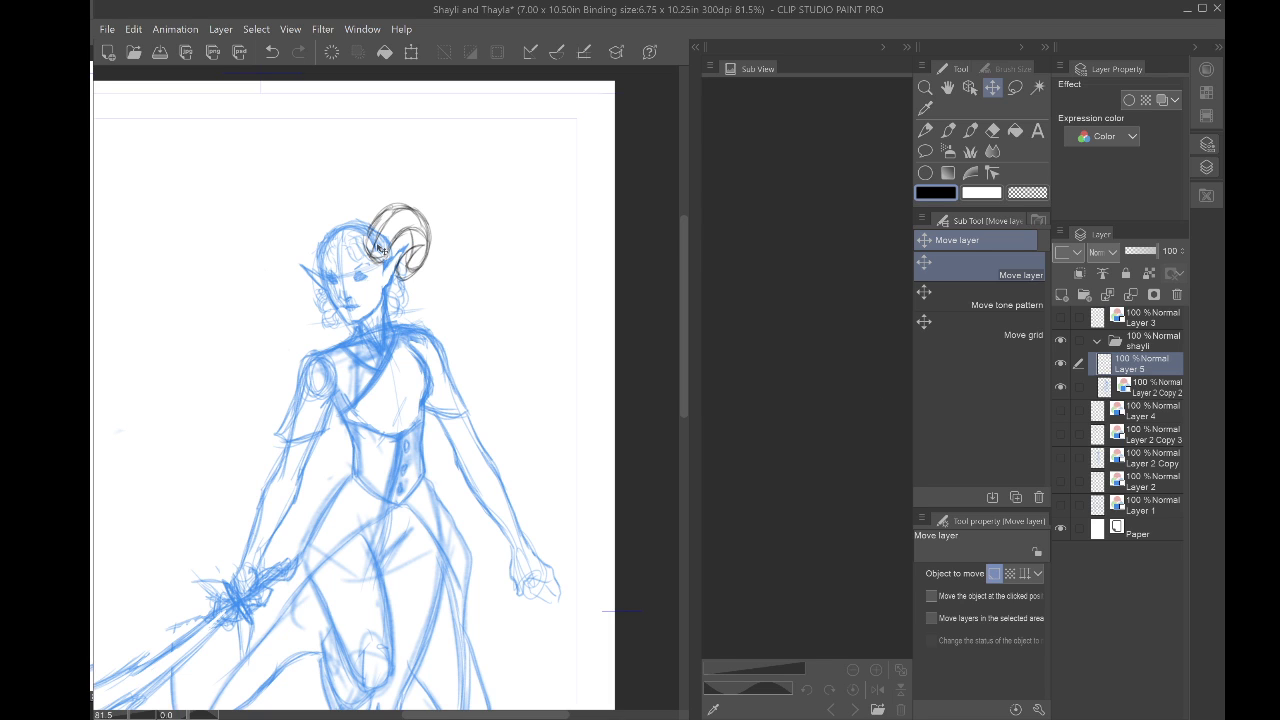
key(ctrl+t)
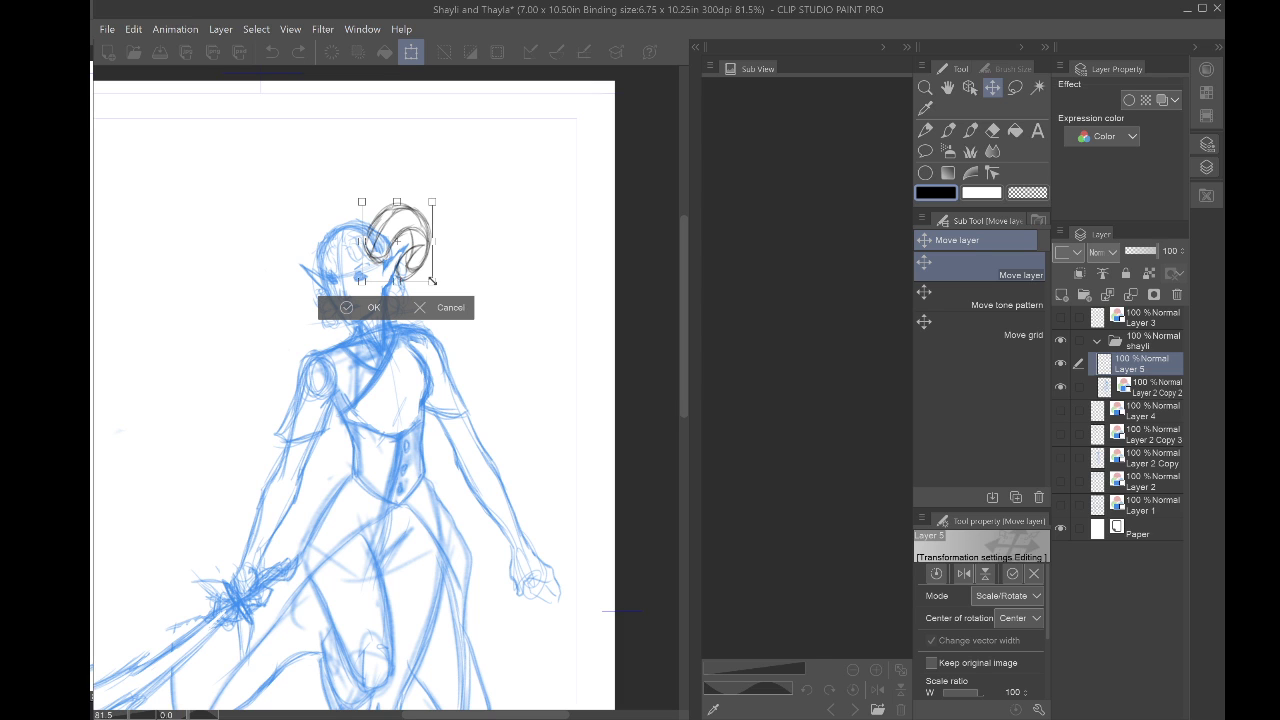
drag(432, 280, 451, 298)
scroll(288, 312, up, 3)
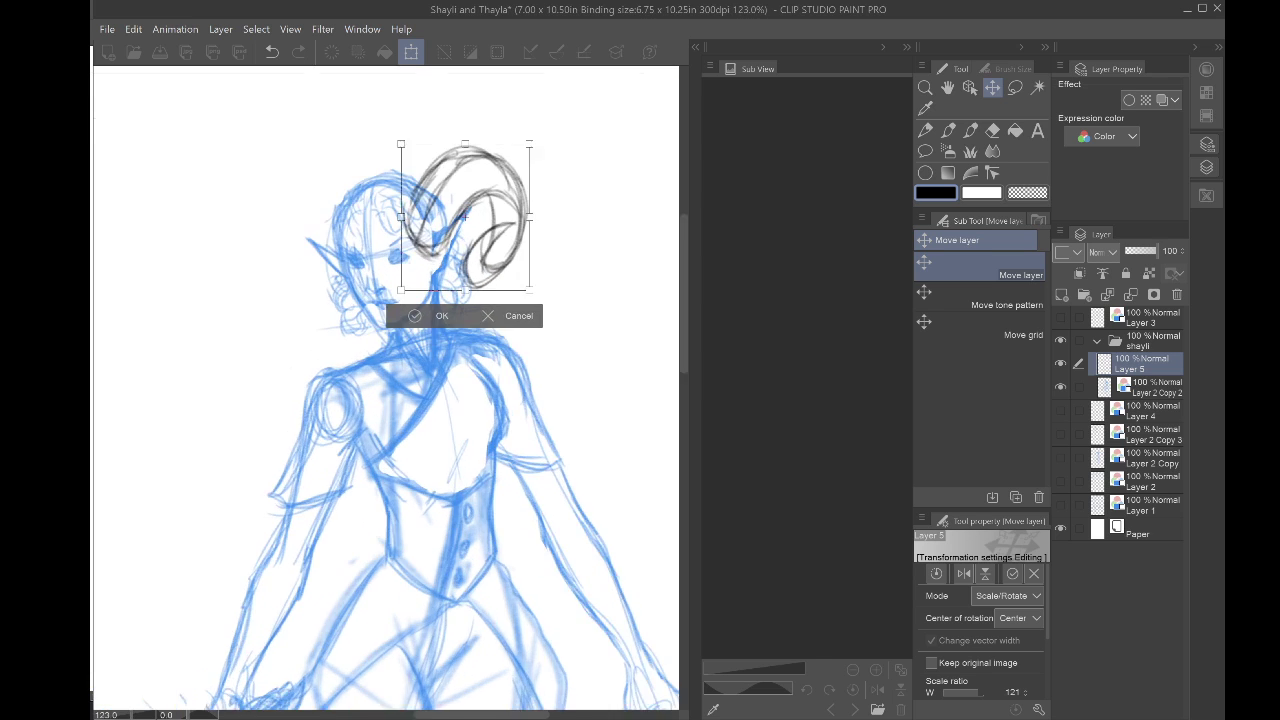
drag(484, 207, 422, 236)
drag(363, 175, 386, 213)
drag(412, 275, 406, 260)
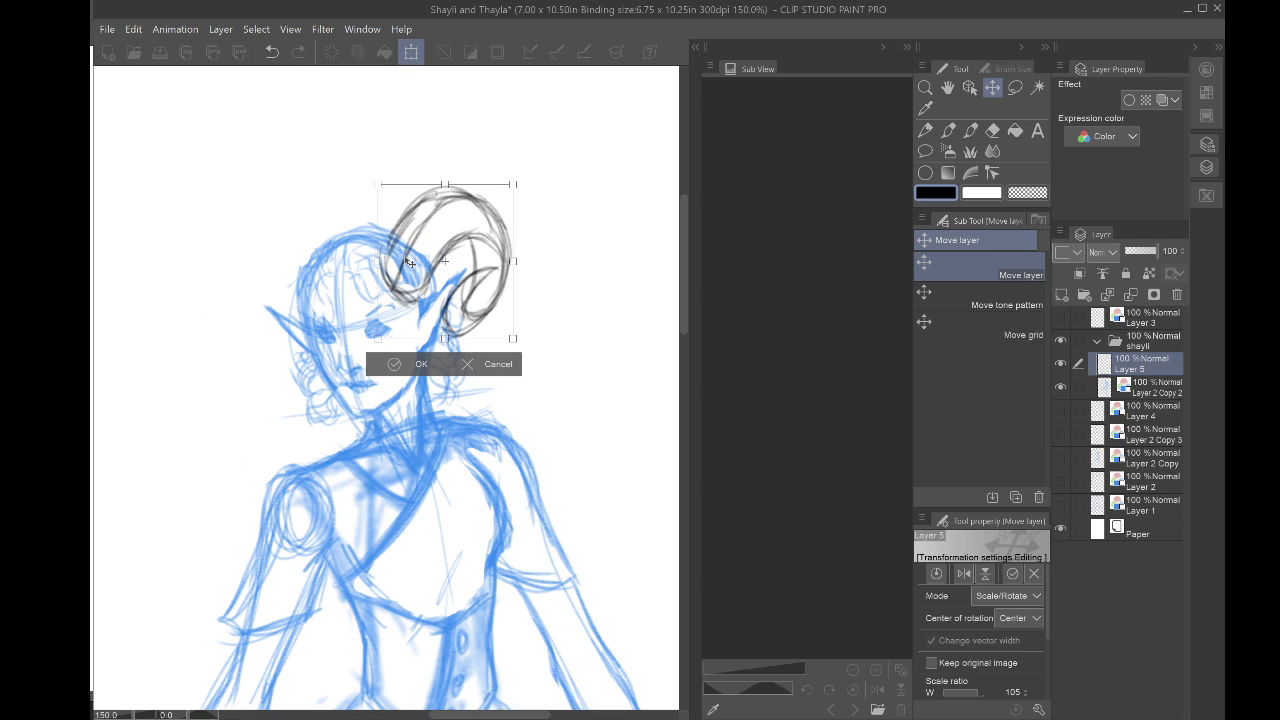
Step: Try enlarging the horn to about 166% and tilting it counterclockwise over the top of the head
drag(377, 184, 216, 128)
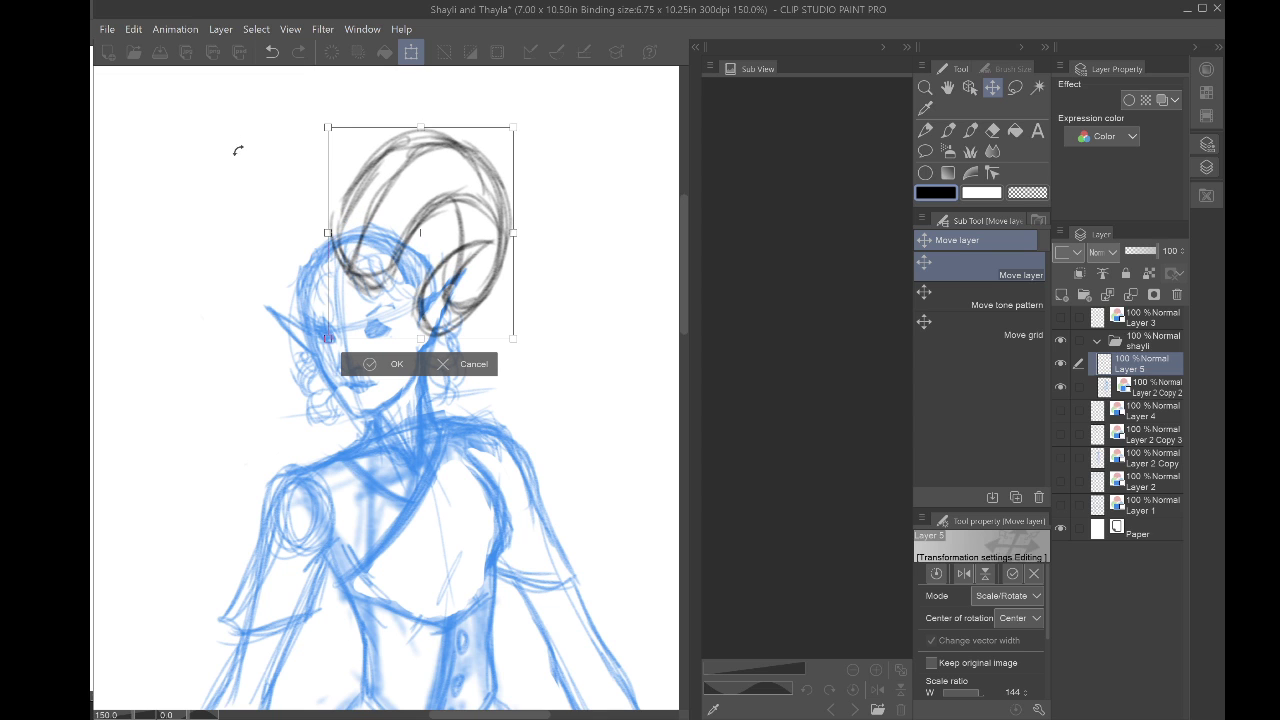
scroll(395, 254, down, 2)
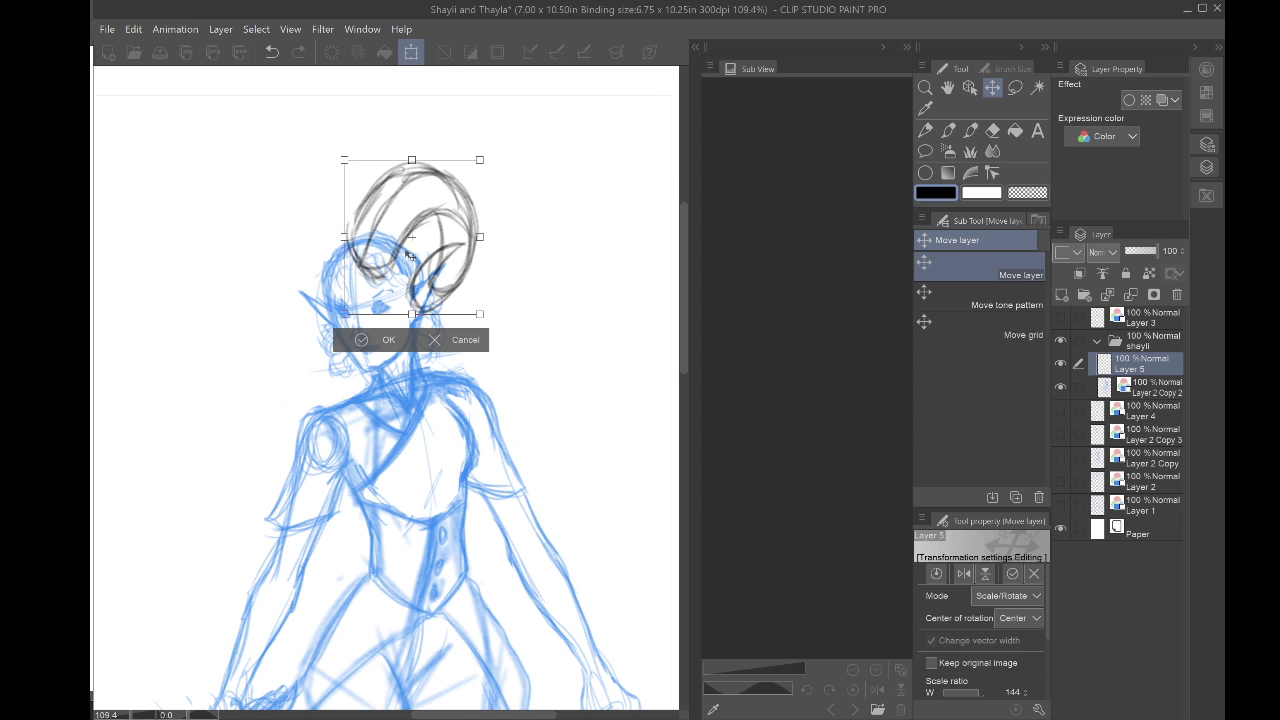
drag(408, 255, 426, 257)
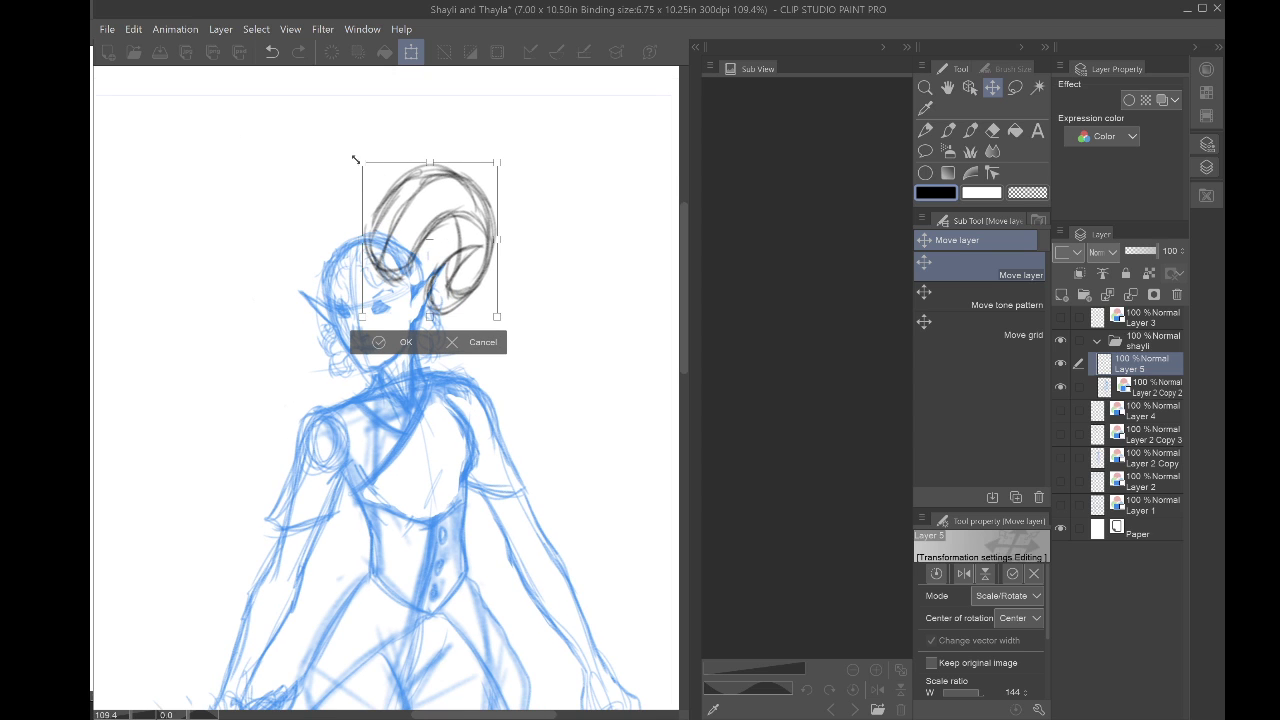
drag(355, 159, 251, 134)
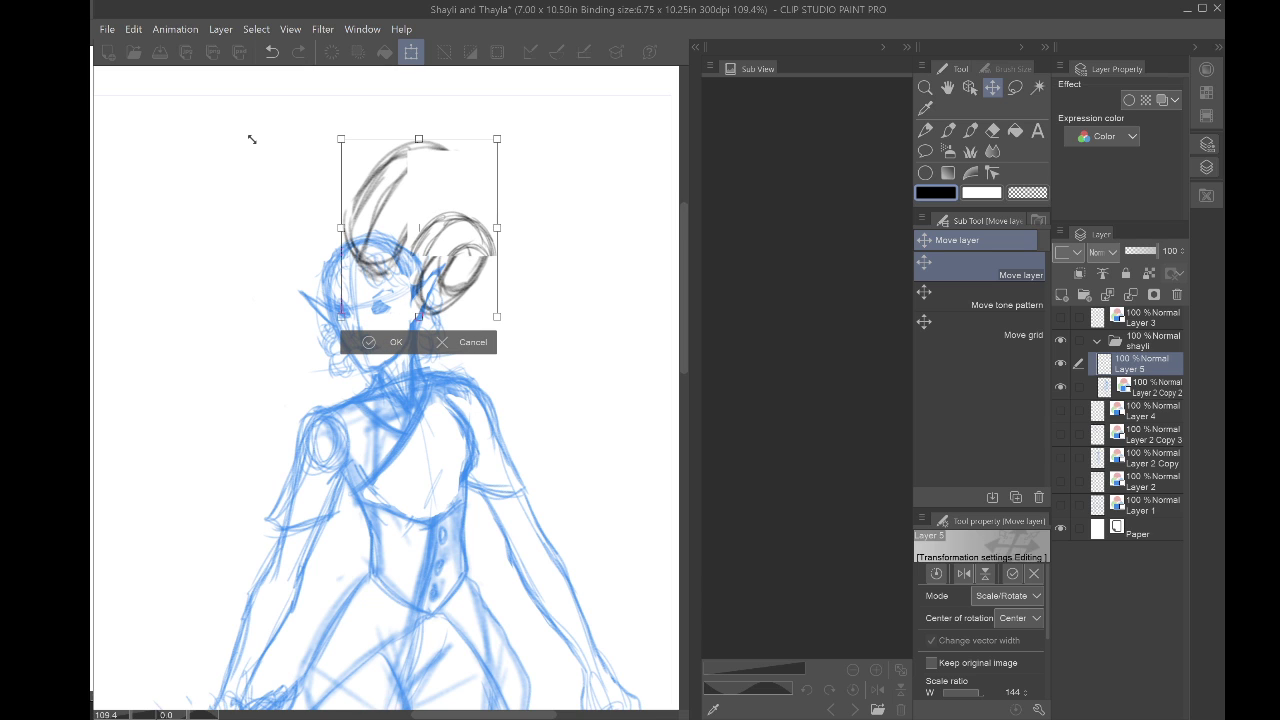
drag(395, 234, 374, 258)
drag(310, 148, 246, 177)
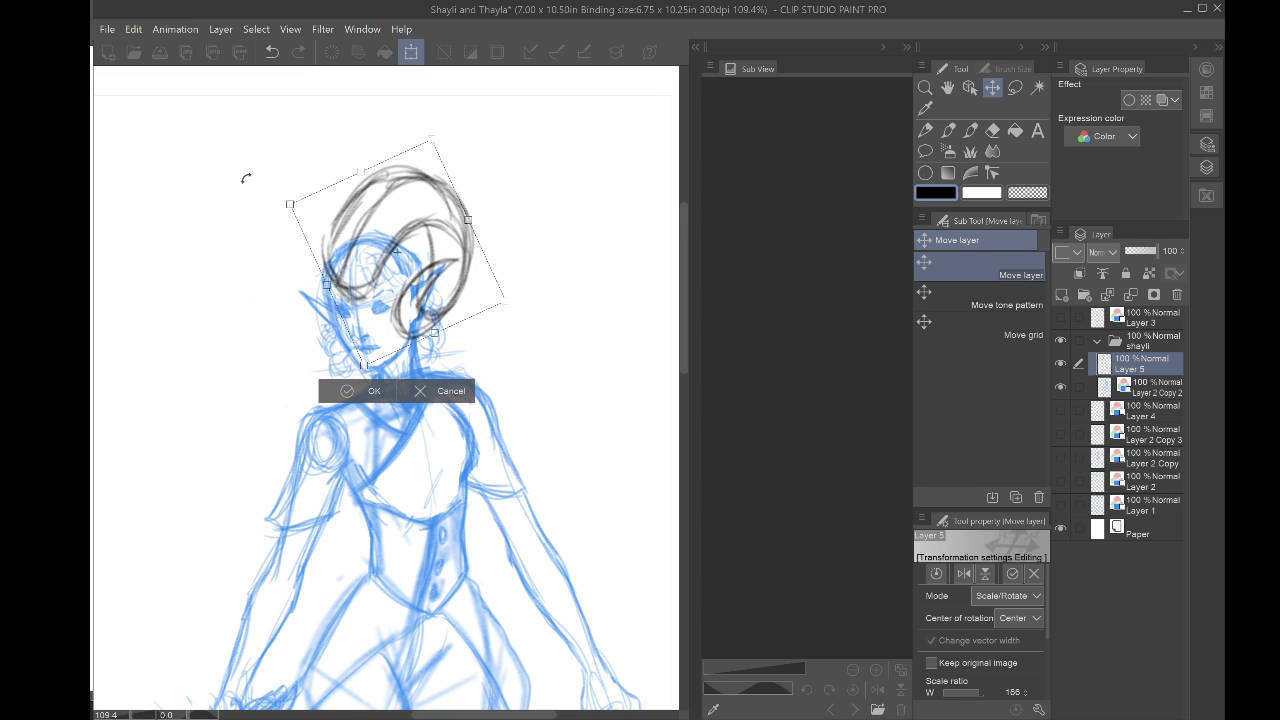
drag(363, 287, 353, 258)
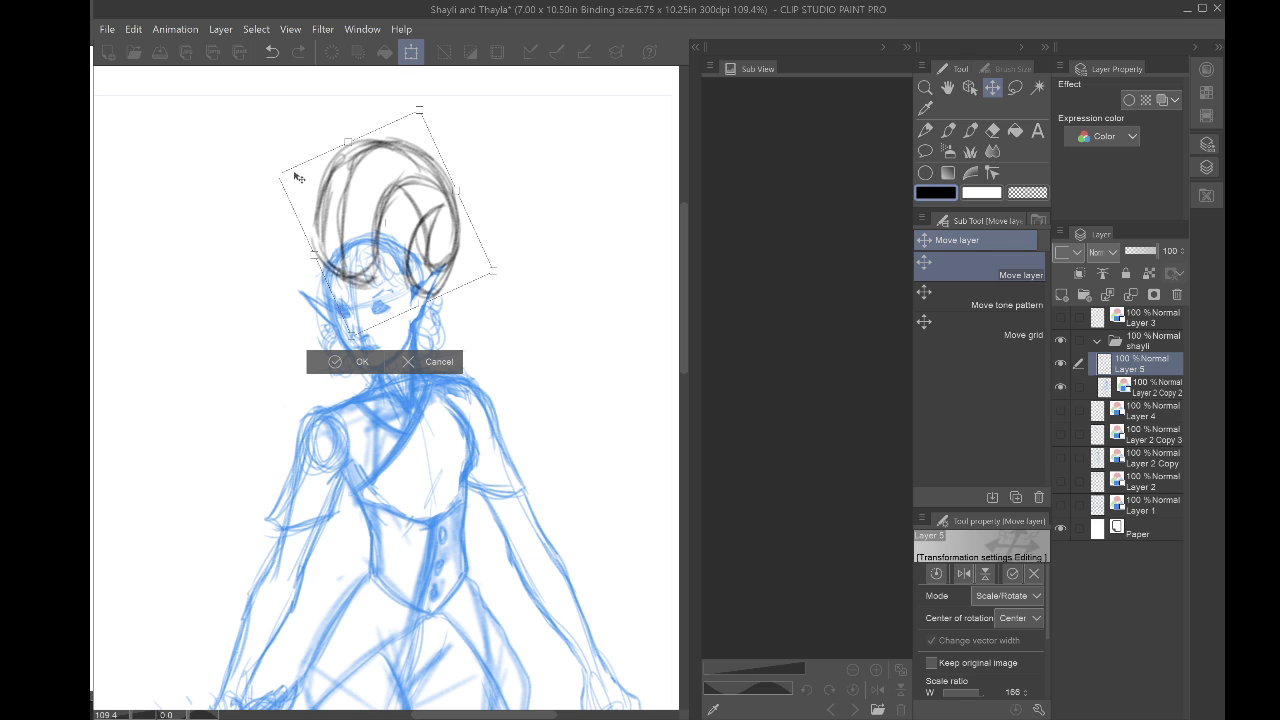
Step: Reduce the horn's tilt, scale it down to 89%, and position its base just above the ear
drag(271, 168, 333, 196)
drag(443, 143, 405, 138)
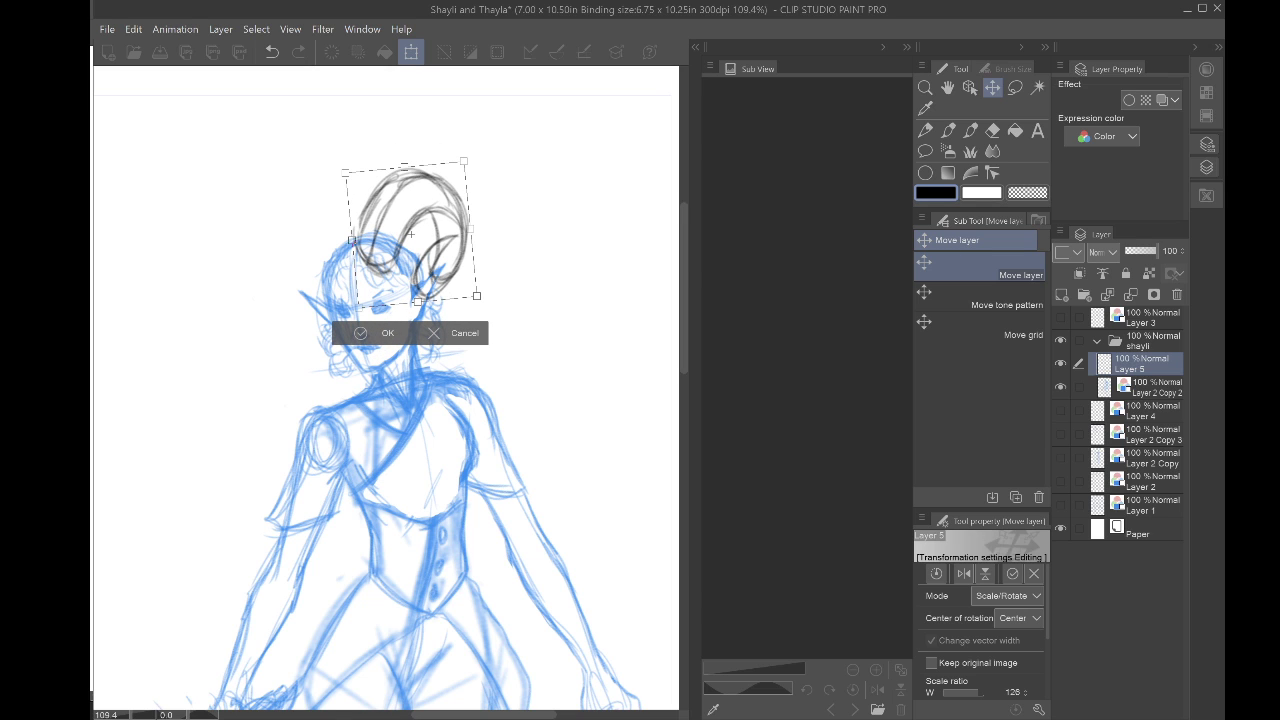
drag(405, 211, 428, 225)
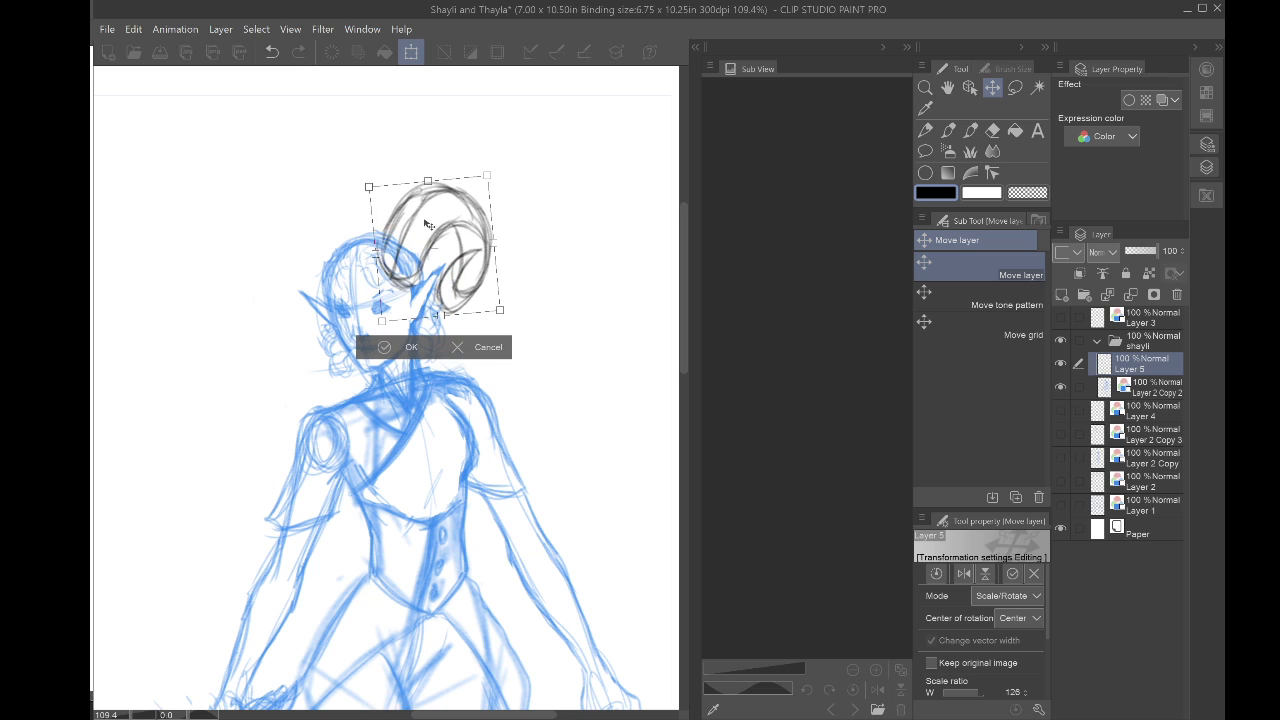
drag(488, 173, 380, 236)
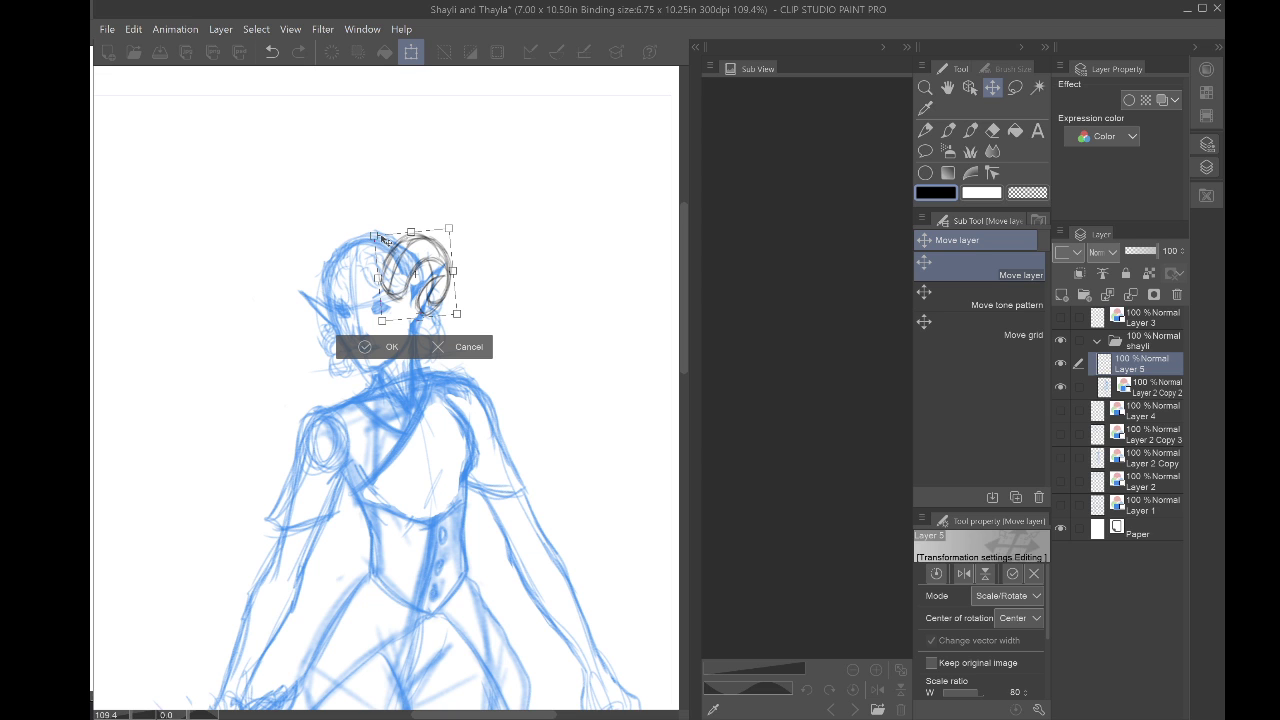
scroll(388, 239, up, 5)
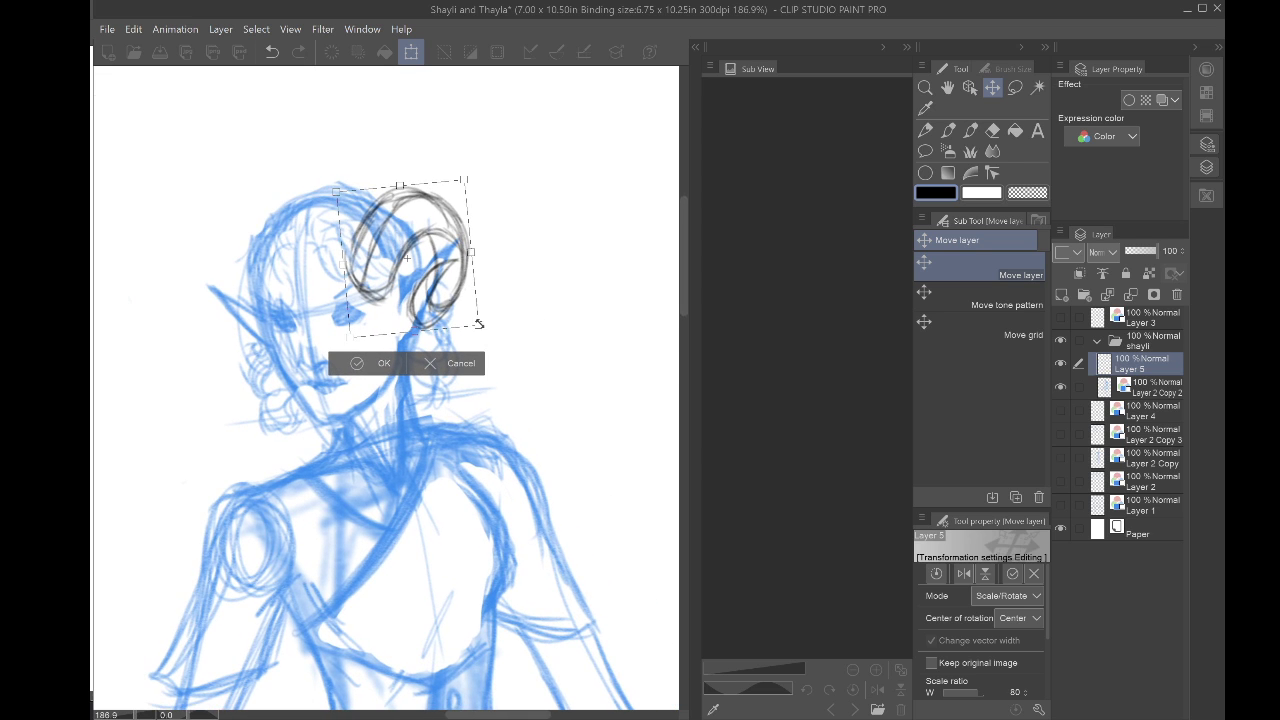
drag(480, 324, 518, 339)
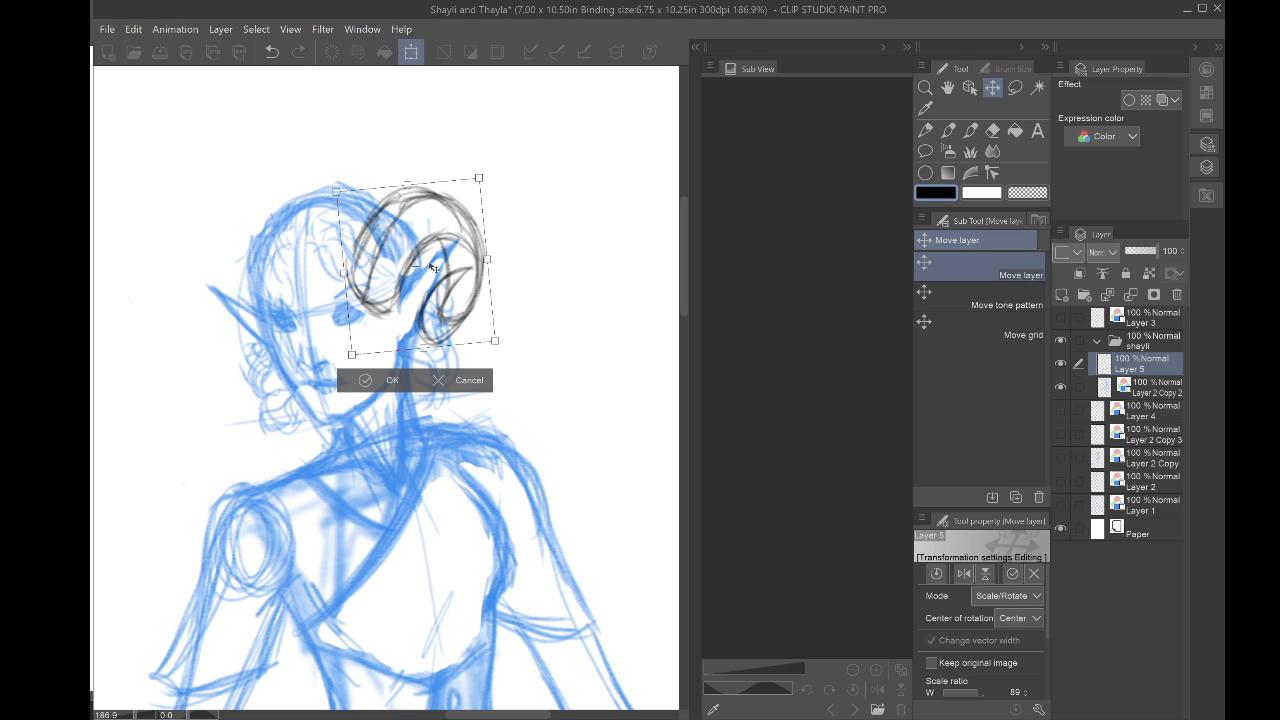
drag(412, 266, 430, 237)
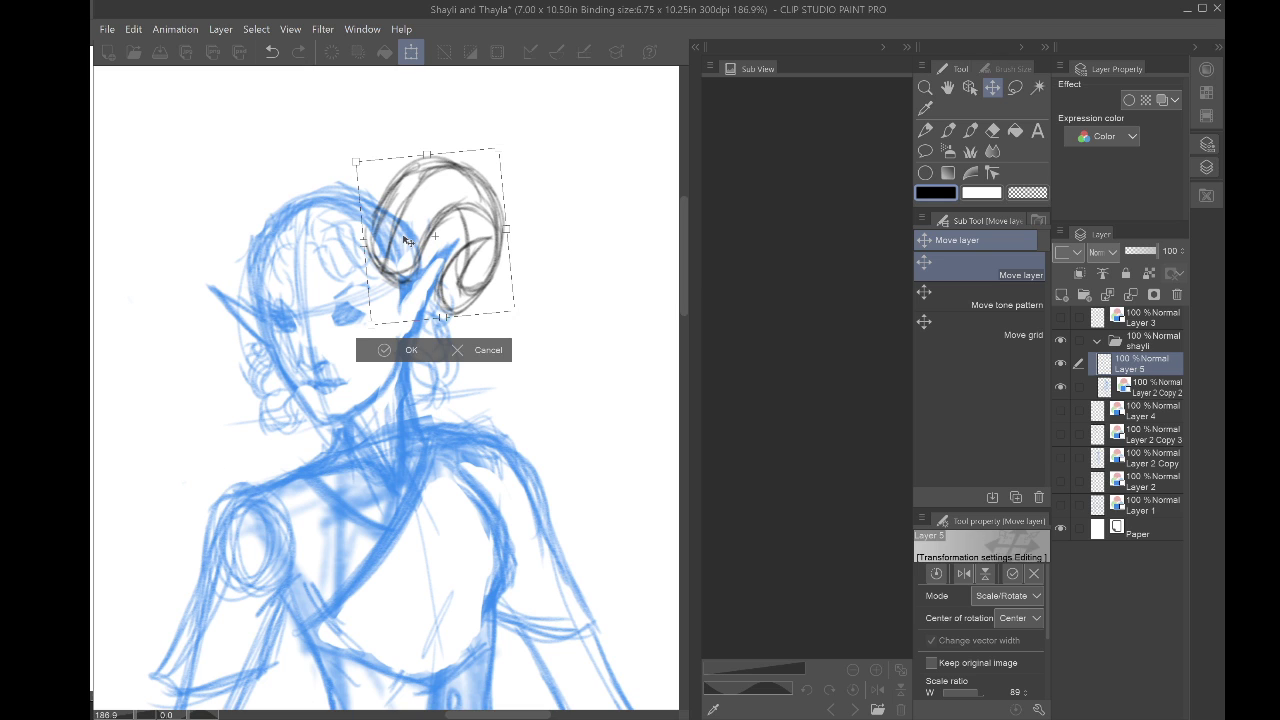
drag(408, 243, 419, 237)
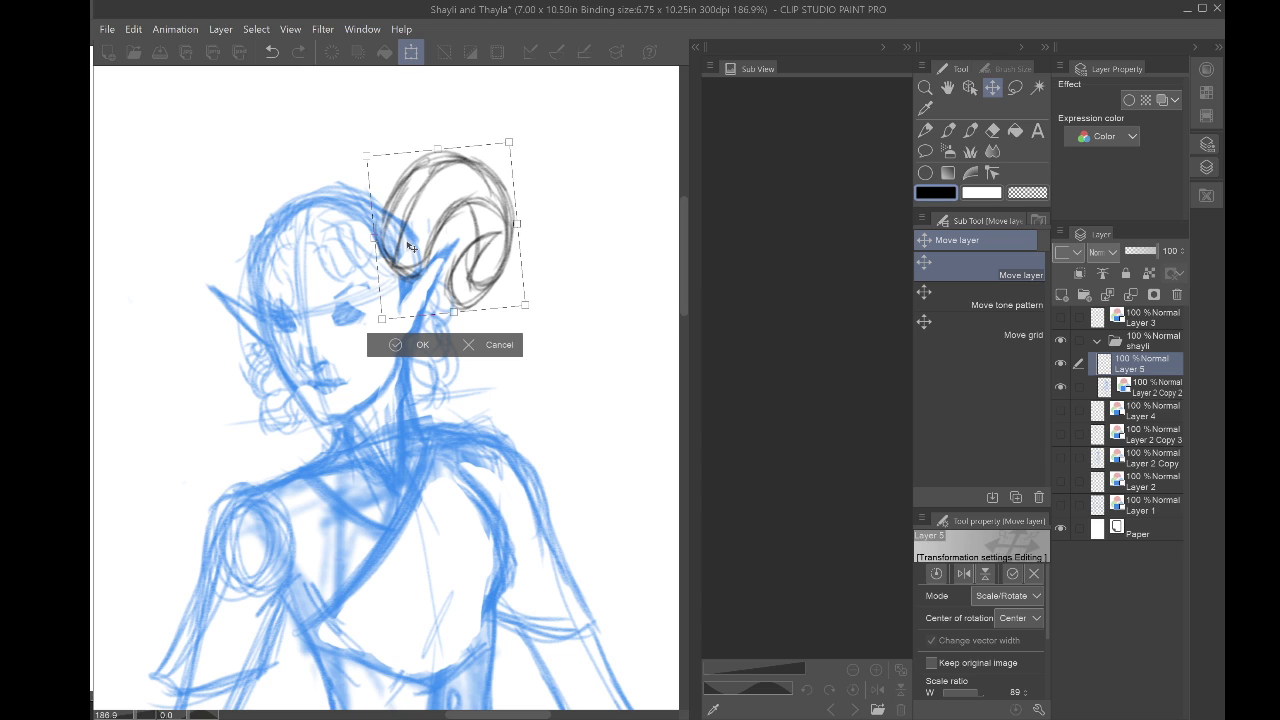
drag(407, 245, 413, 250)
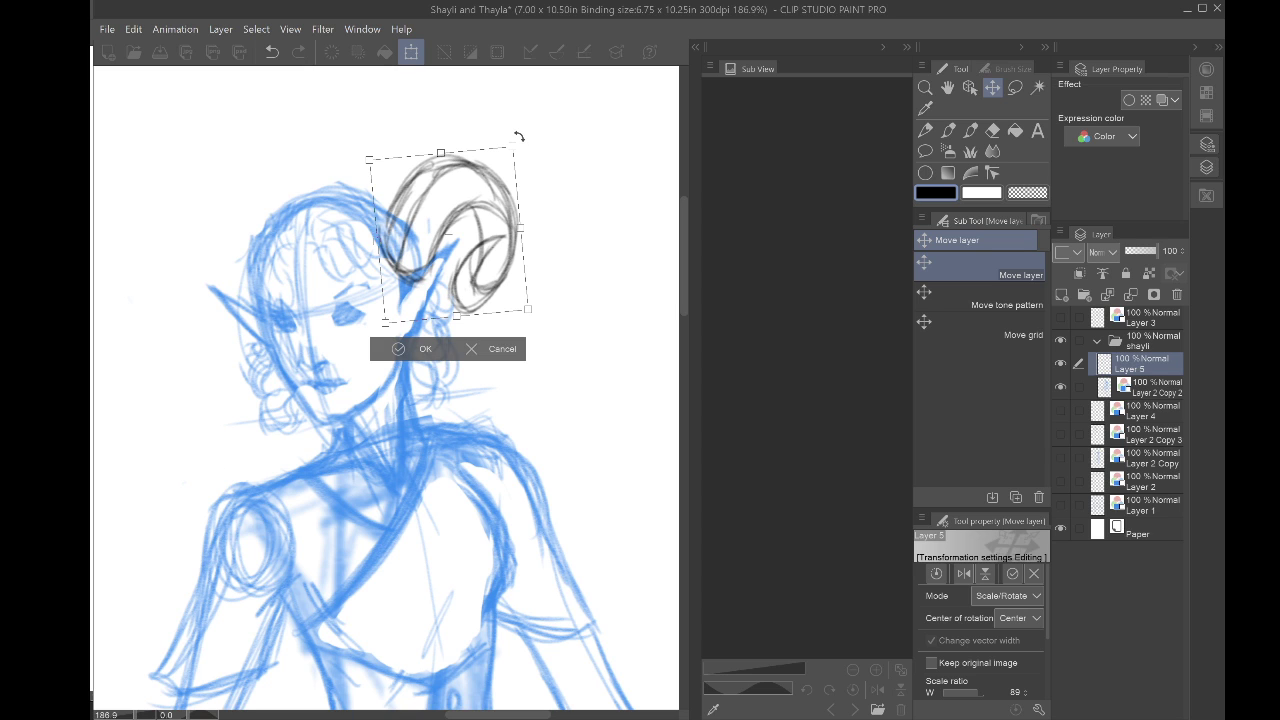
Step: Rotate the horn clockwise into place behind the ear, apply the transformation, and enable the blue layer color on its layer
drag(518, 136, 540, 175)
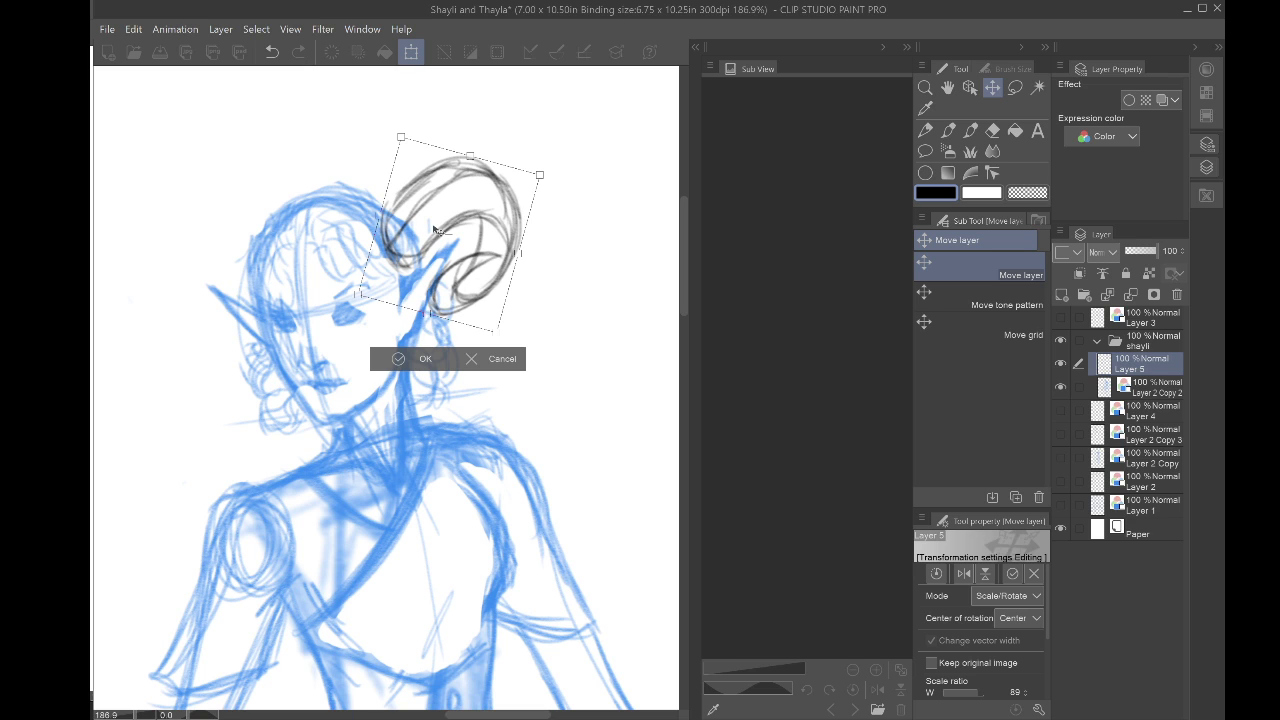
drag(436, 231, 446, 241)
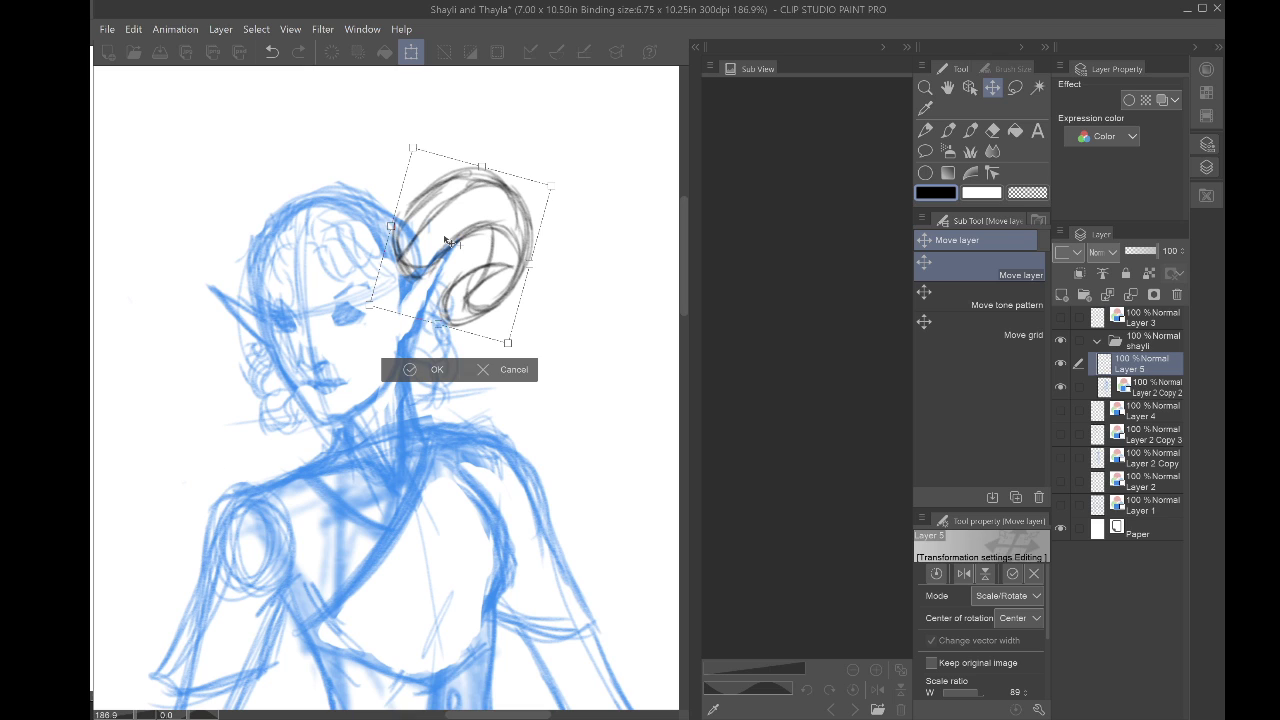
drag(446, 240, 450, 243)
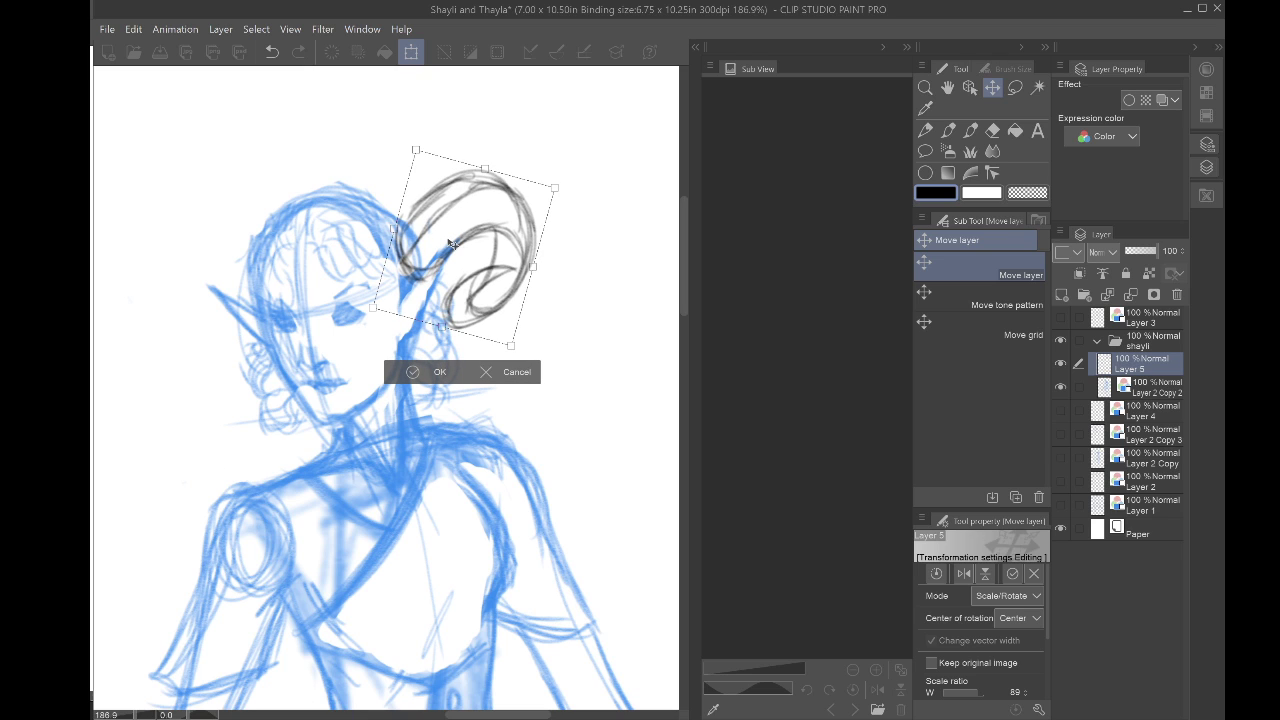
drag(450, 243, 447, 247)
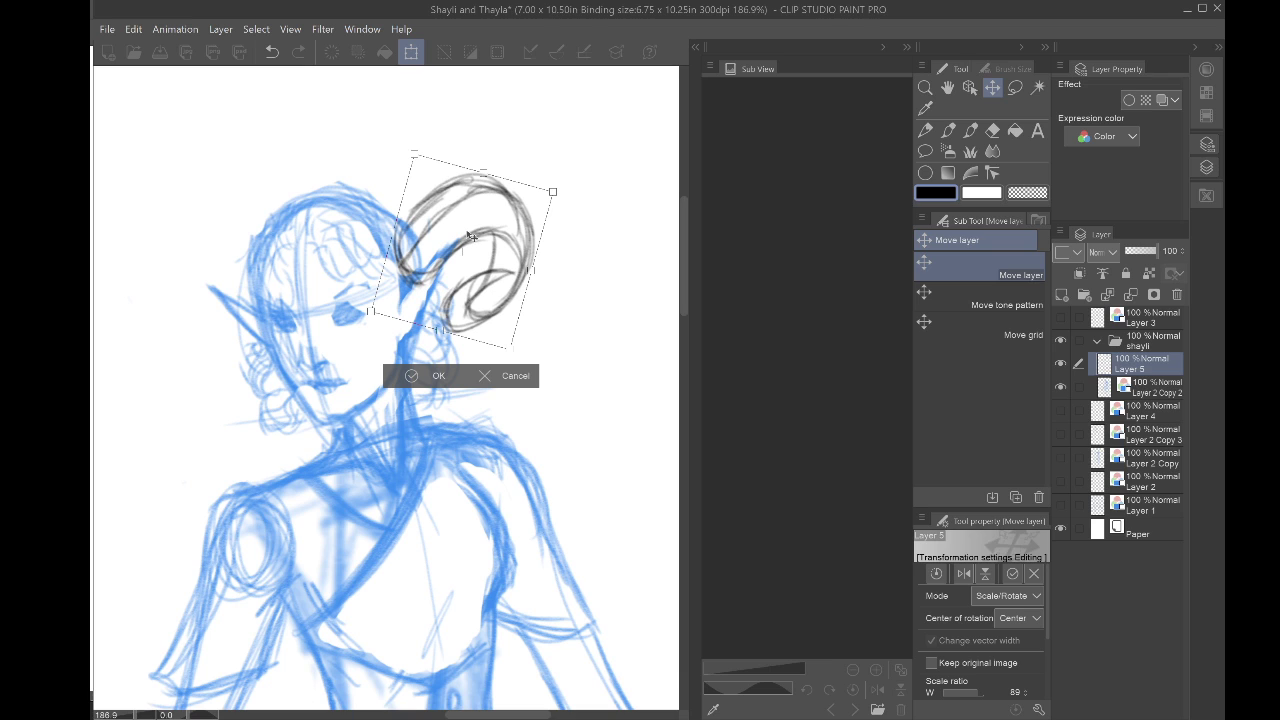
key(Return)
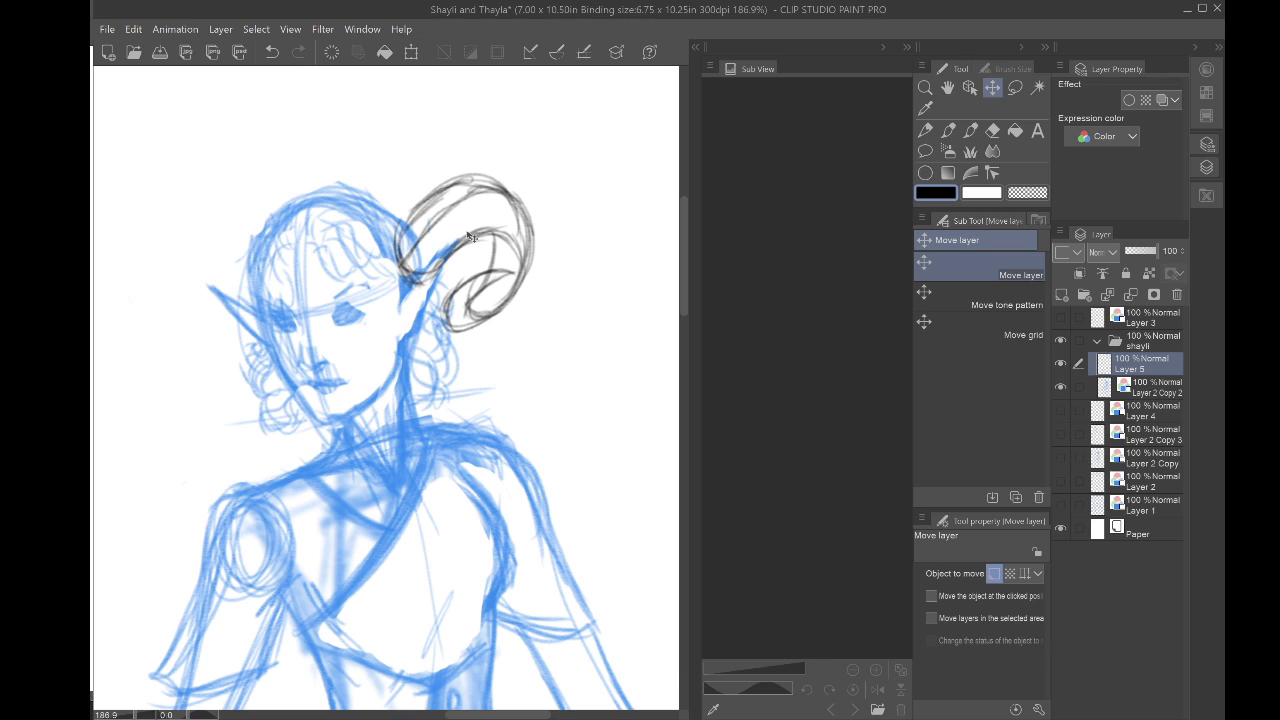
click(1160, 100)
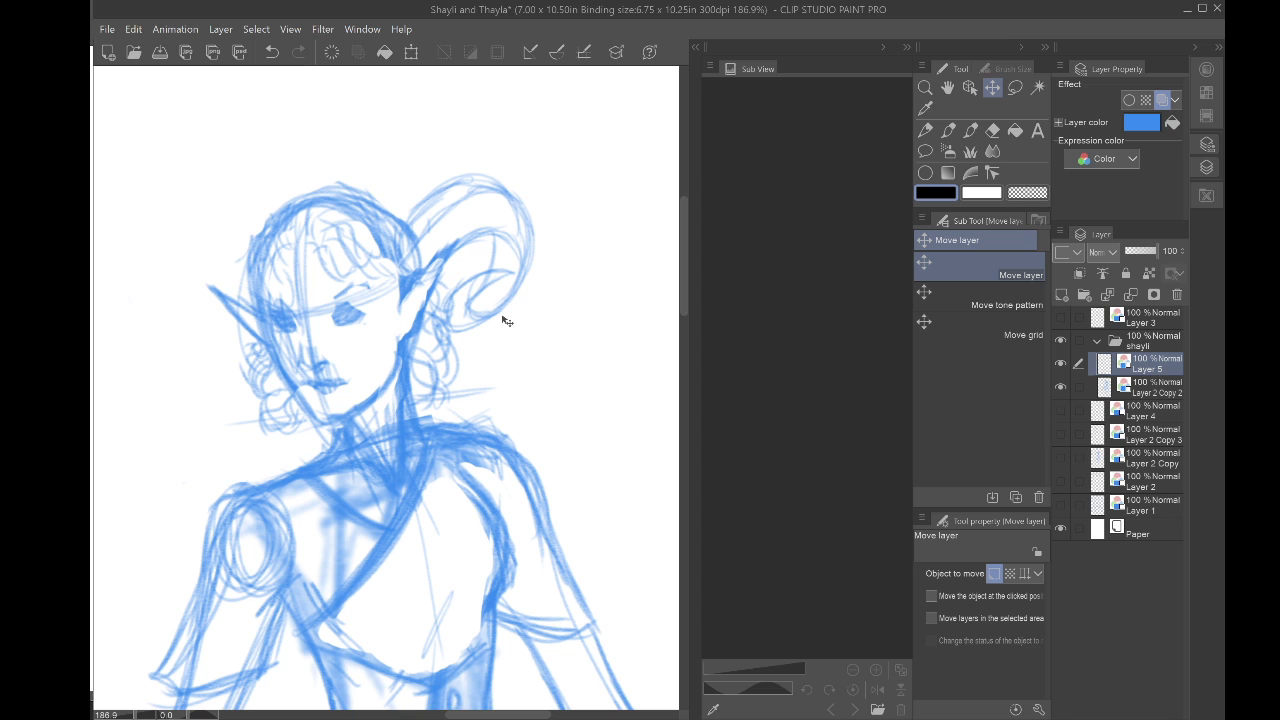
Step: Erase the head and ear lines overlapping the horn's base on the figure sketch layer, Layer 2 Copy 2
scroll(394, 294, up, 3)
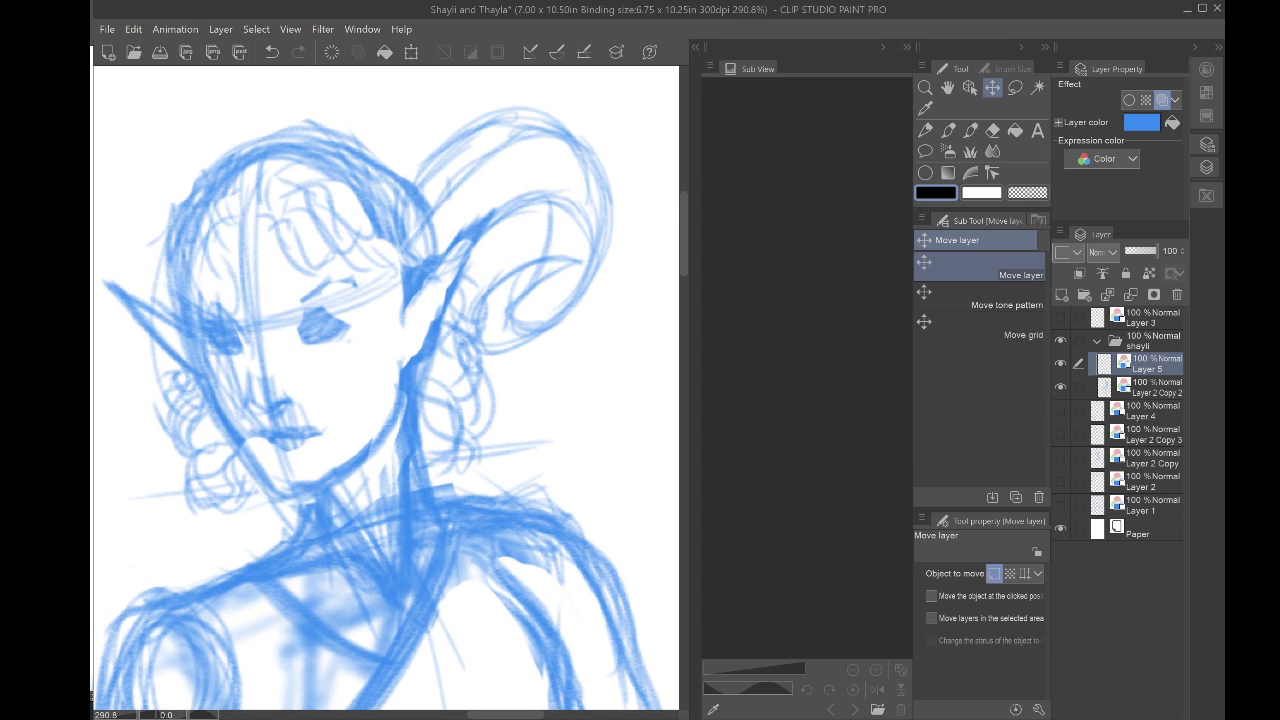
click(1133, 390)
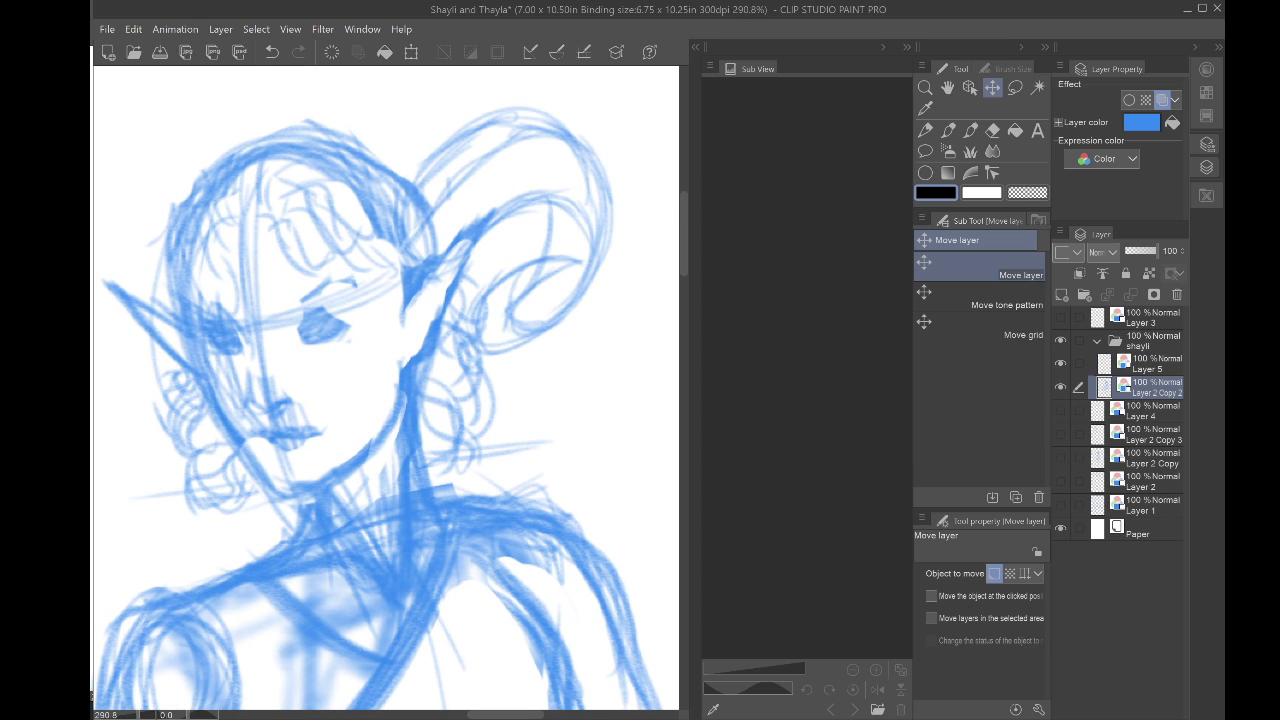
key(e)
mouse_move(432, 240)
mouse_down()
mouse_move(445, 211)
mouse_move(415, 197)
mouse_move(411, 245)
mouse_move(425, 251)
mouse_move(454, 214)
mouse_move(482, 213)
mouse_move(418, 318)
mouse_up()
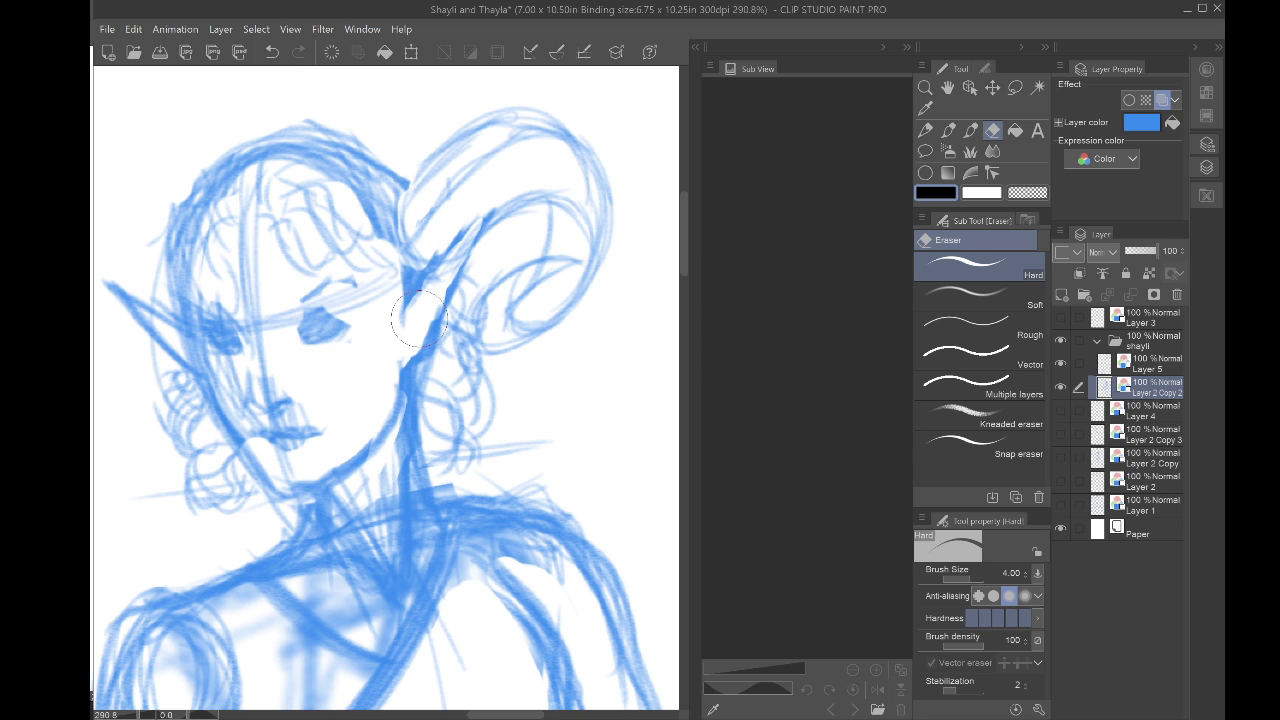
Step: Redraw the pointed ear at the horn's base and add loose hair curls on the crown with the Jack pencil on Layer 2 Copy 2
key(p)
mouse_move(454, 248)
mouse_down()
mouse_move(490, 212)
mouse_move(432, 288)
mouse_up()
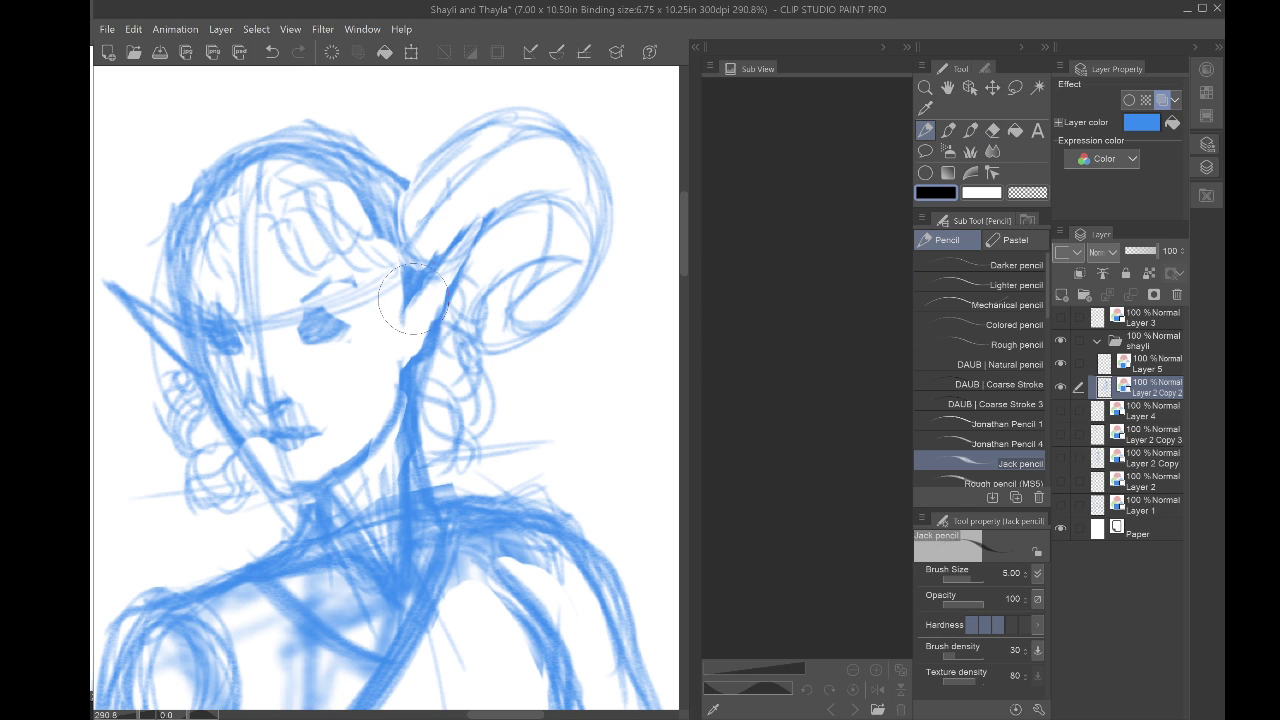
drag(484, 224, 444, 288)
drag(482, 217, 402, 329)
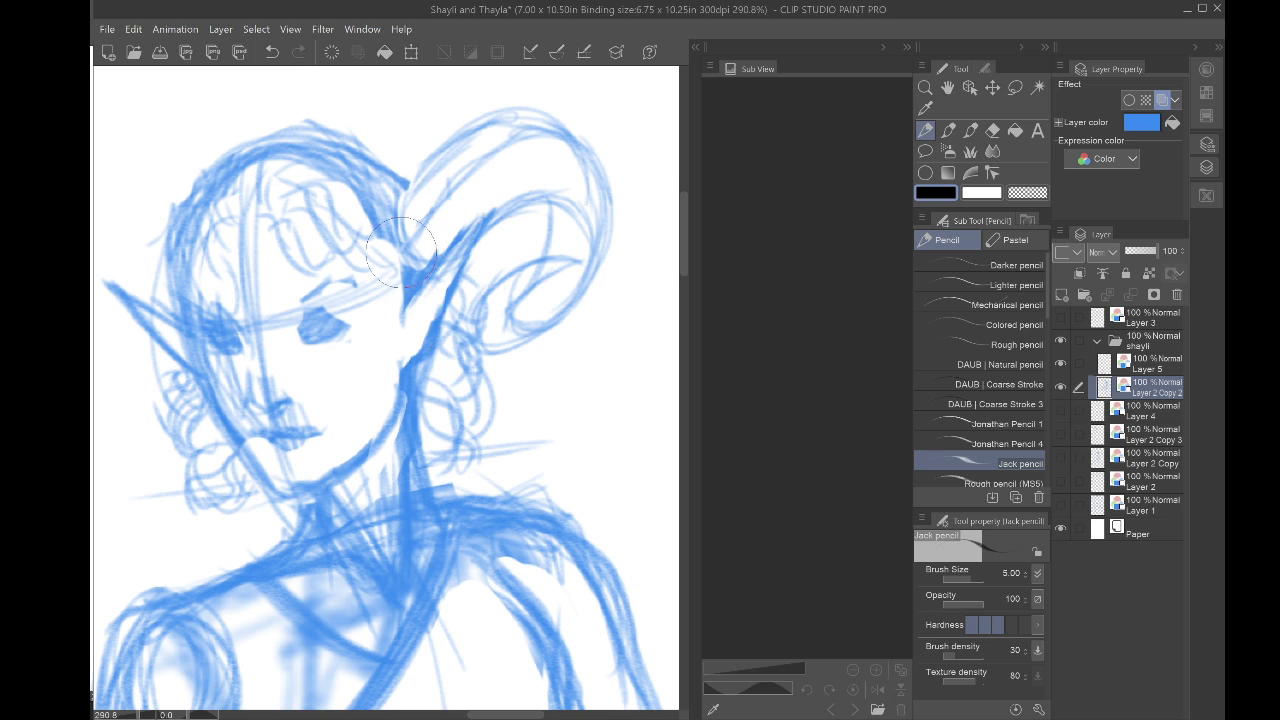
mouse_move(414, 247)
mouse_down()
mouse_move(407, 186)
mouse_move(415, 270)
mouse_up()
mouse_move(428, 152)
mouse_down()
mouse_move(407, 175)
mouse_move(473, 128)
mouse_move(385, 169)
mouse_move(404, 160)
mouse_move(326, 132)
mouse_up()
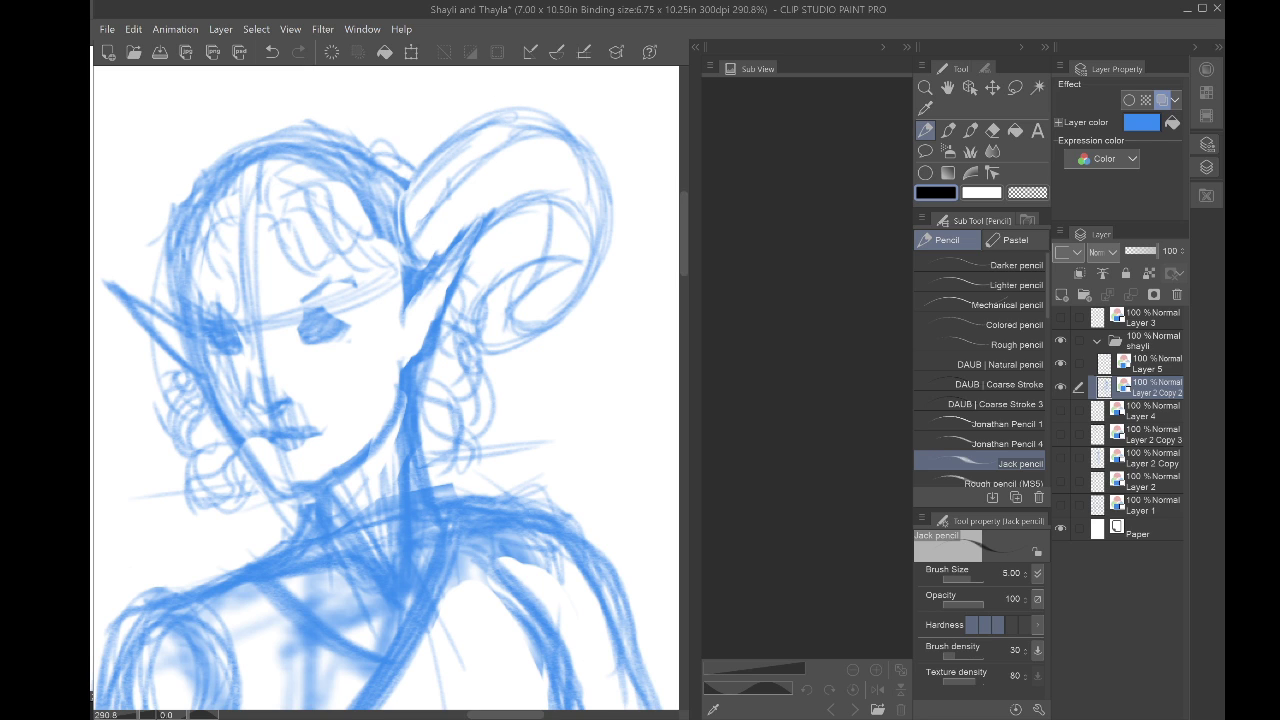
scroll(424, 172, down, 5)
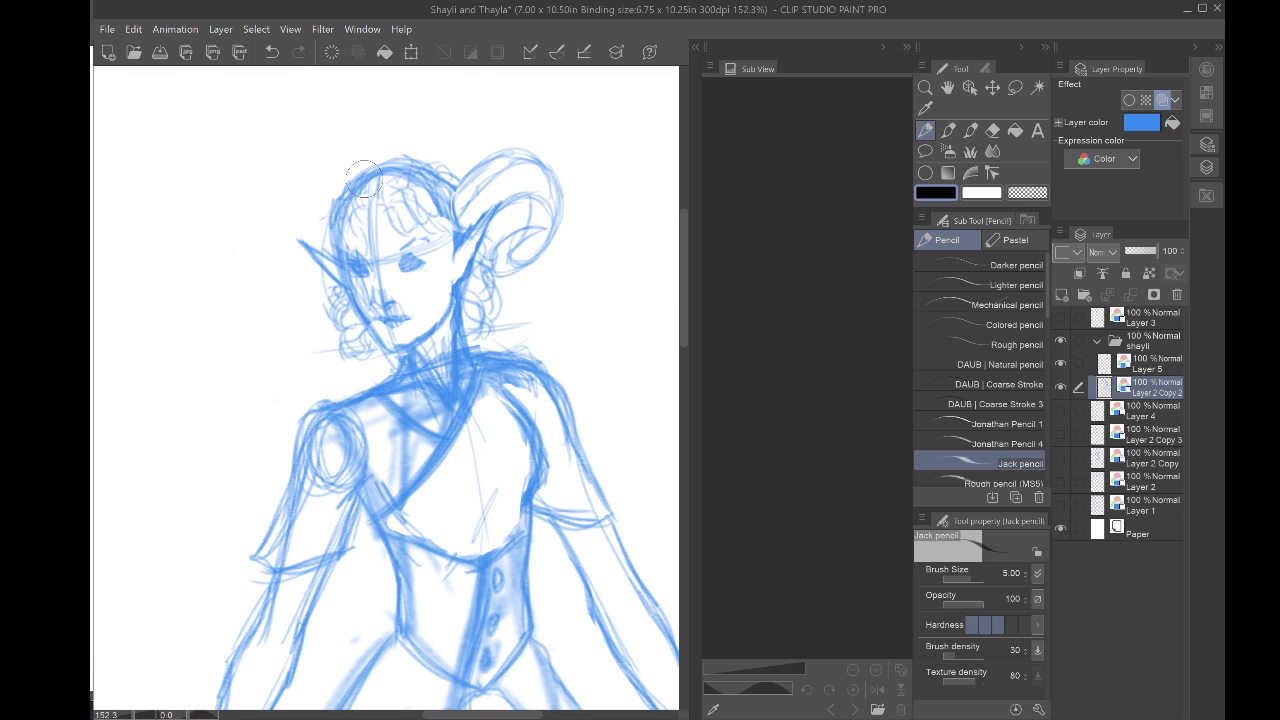
scroll(363, 180, up, 2)
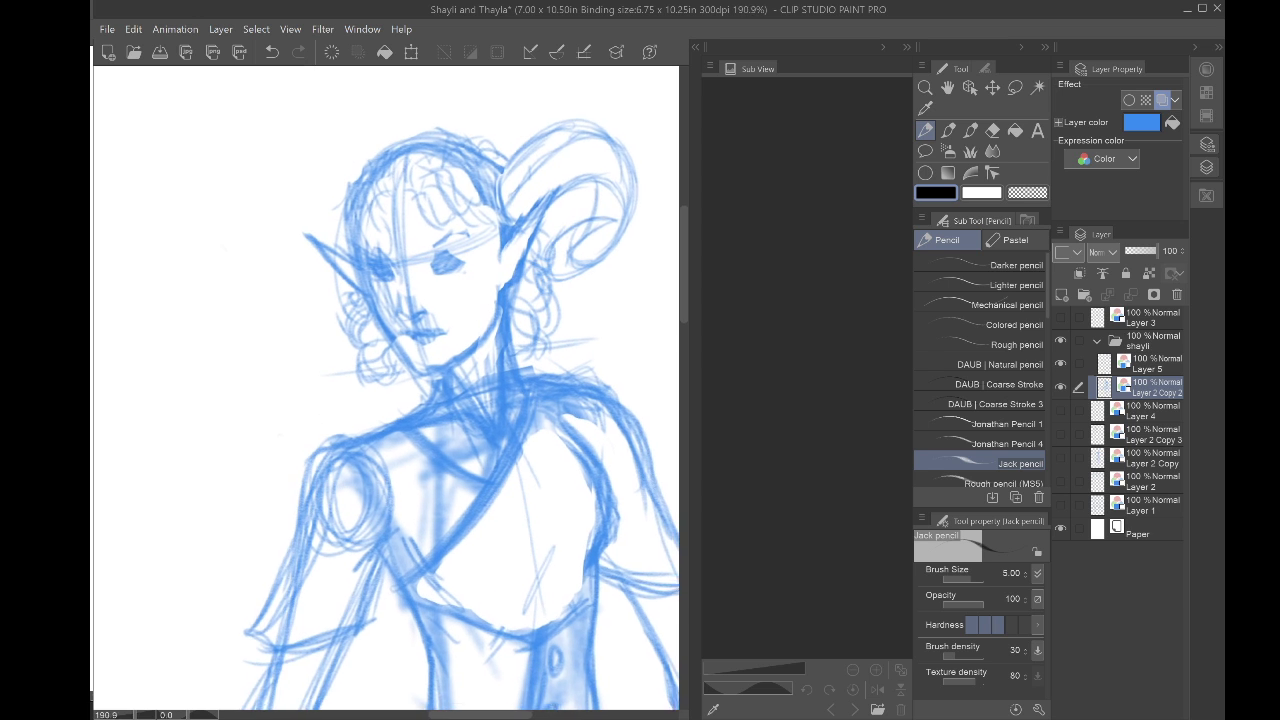
Step: Sketch a rough curved horn on the far side of the head on Layer 5
click(1148, 364)
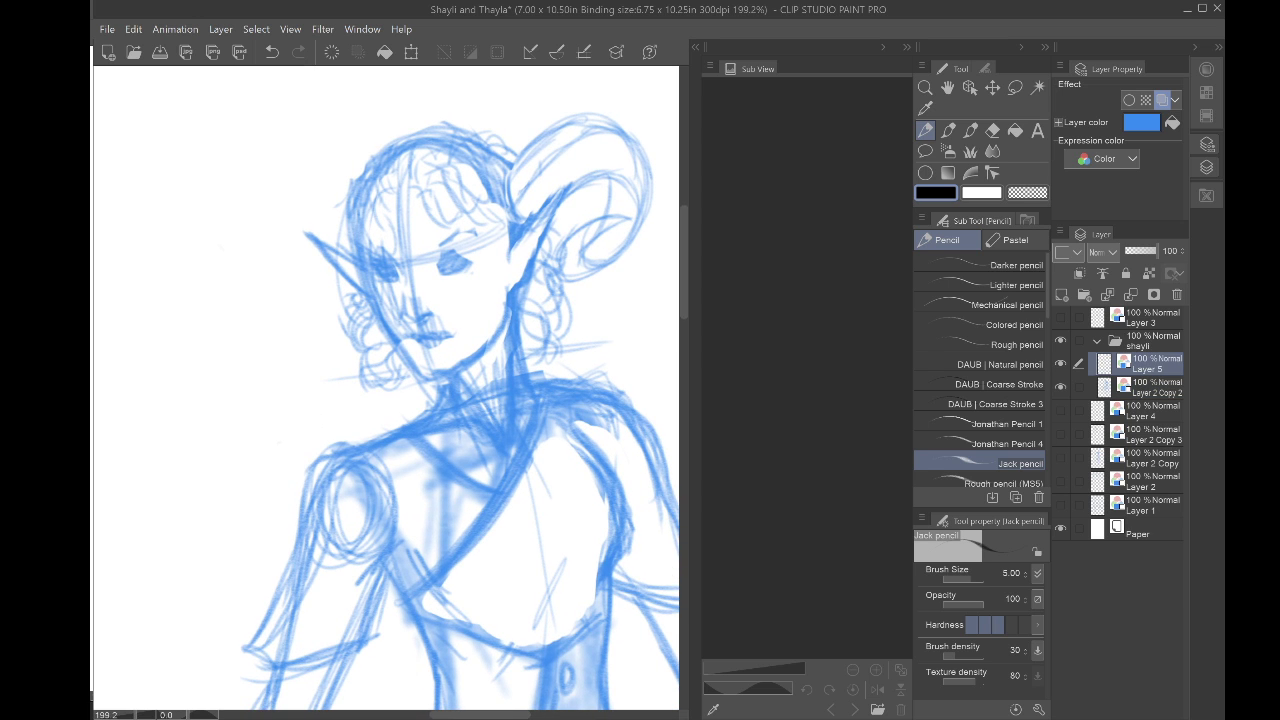
scroll(620, 295, down, 2)
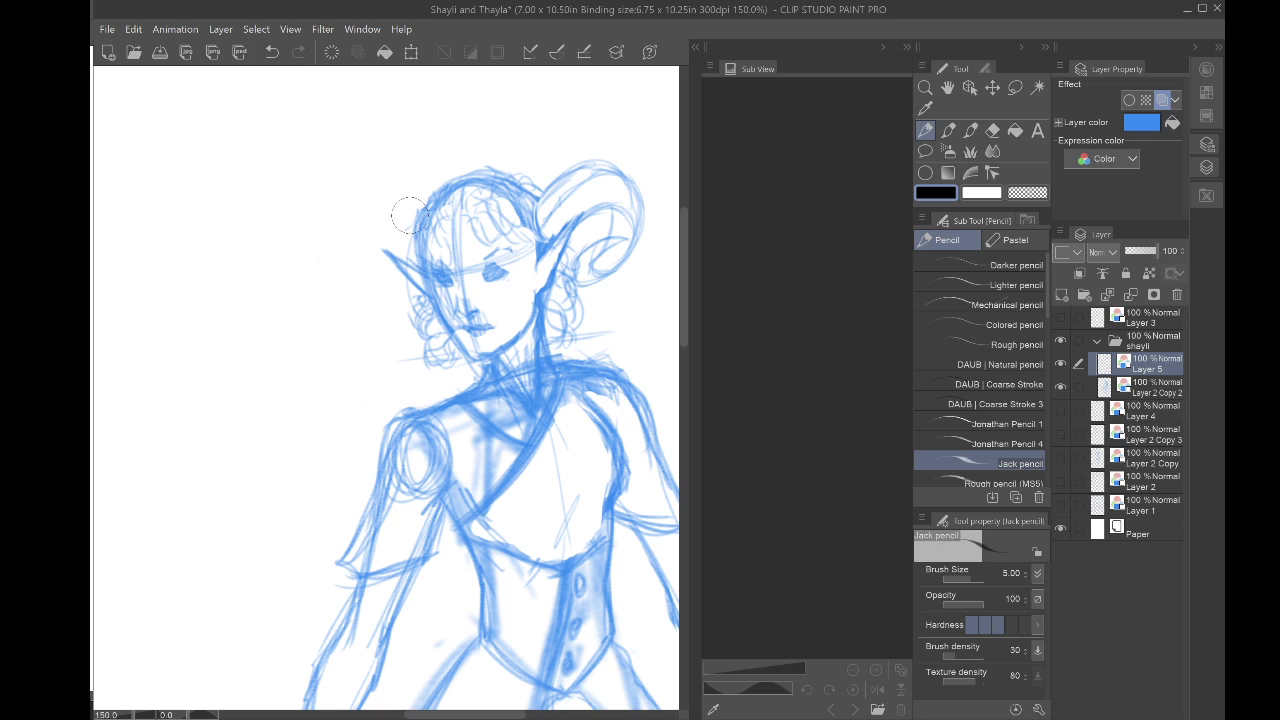
drag(386, 208, 409, 254)
mouse_move(402, 199)
mouse_down()
mouse_move(394, 238)
mouse_move(395, 203)
mouse_move(390, 220)
mouse_move(413, 186)
mouse_move(400, 248)
mouse_move(401, 194)
mouse_move(392, 238)
mouse_move(379, 219)
mouse_move(433, 181)
mouse_up()
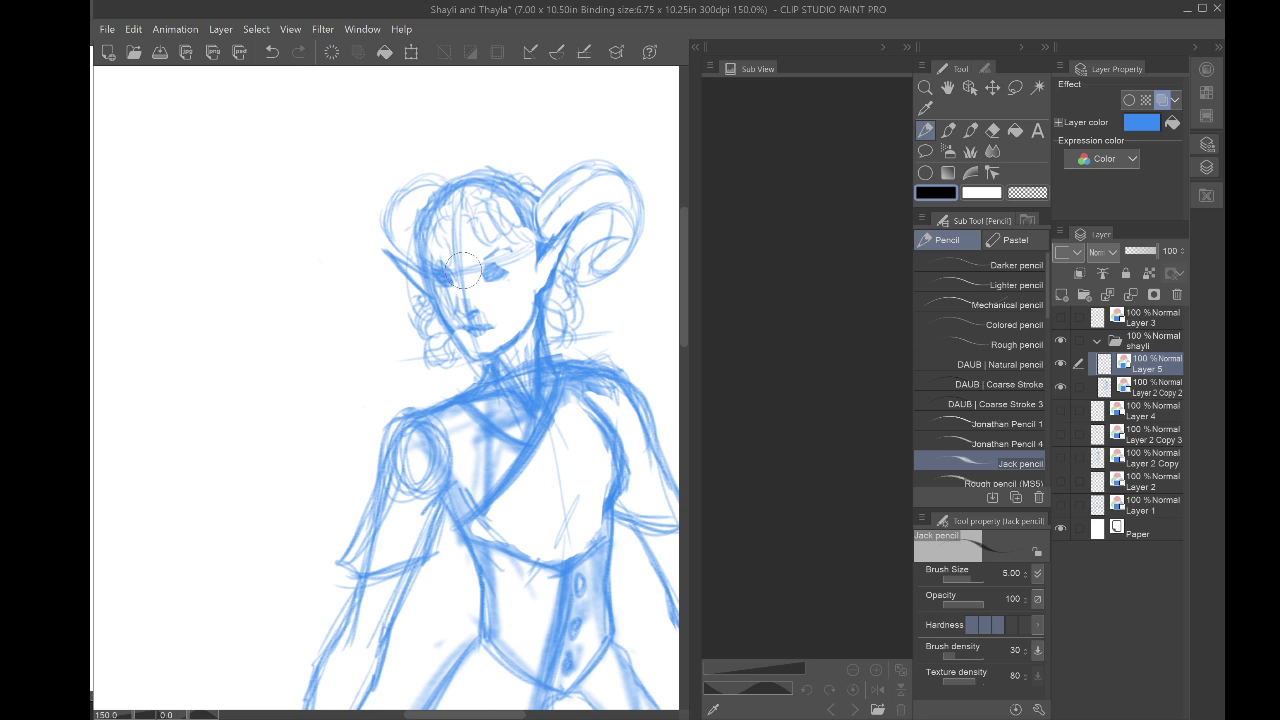
mouse_move(390, 308)
mouse_down()
mouse_move(428, 297)
mouse_move(394, 281)
mouse_move(404, 198)
mouse_move(446, 200)
mouse_move(394, 294)
mouse_move(430, 293)
mouse_move(392, 272)
mouse_move(411, 309)
mouse_up()
scroll(368, 246, down, 3)
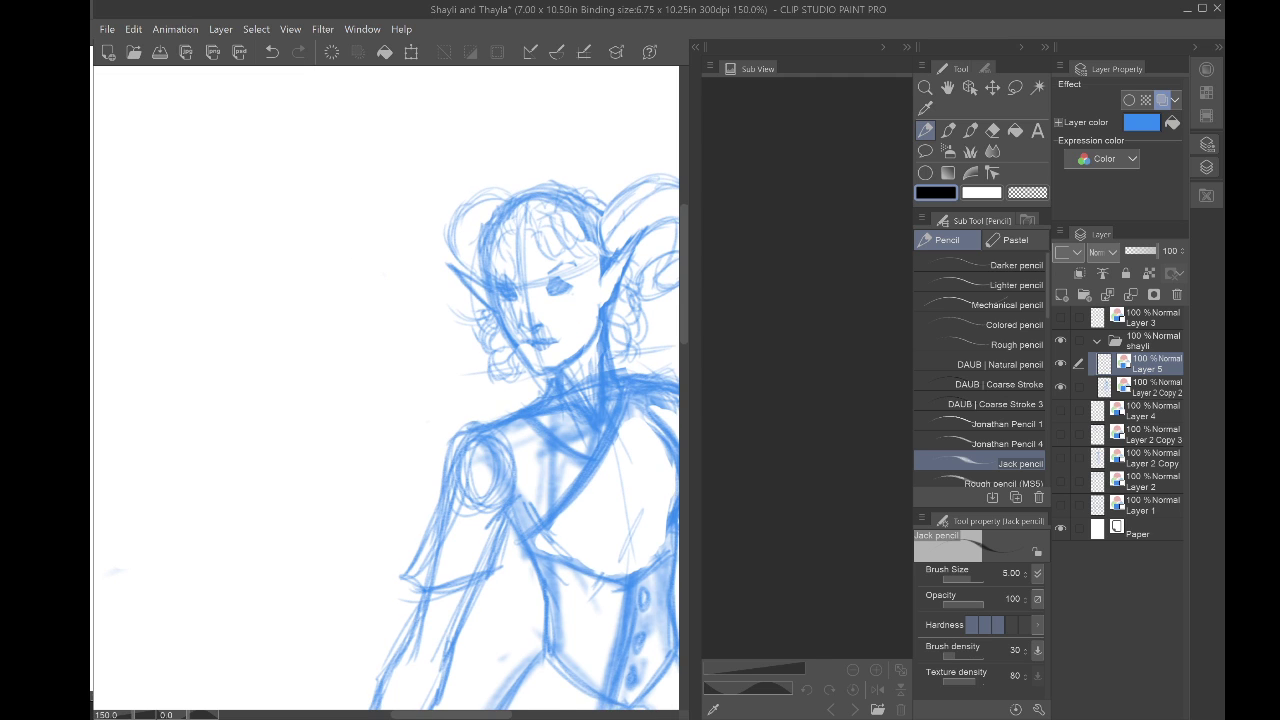
Step: Sketch a tubular horn study in the blank area beside the head, with an open elliptical base, arched body and a cross-contour
mouse_move(314, 251)
mouse_down()
mouse_move(300, 262)
mouse_move(319, 273)
mouse_move(349, 190)
mouse_up()
mouse_move(339, 277)
mouse_down()
mouse_move(379, 220)
mouse_move(321, 215)
mouse_move(370, 190)
mouse_up()
mouse_move(320, 212)
mouse_down()
mouse_move(355, 188)
mouse_move(308, 200)
mouse_move(377, 191)
mouse_move(406, 221)
mouse_up()
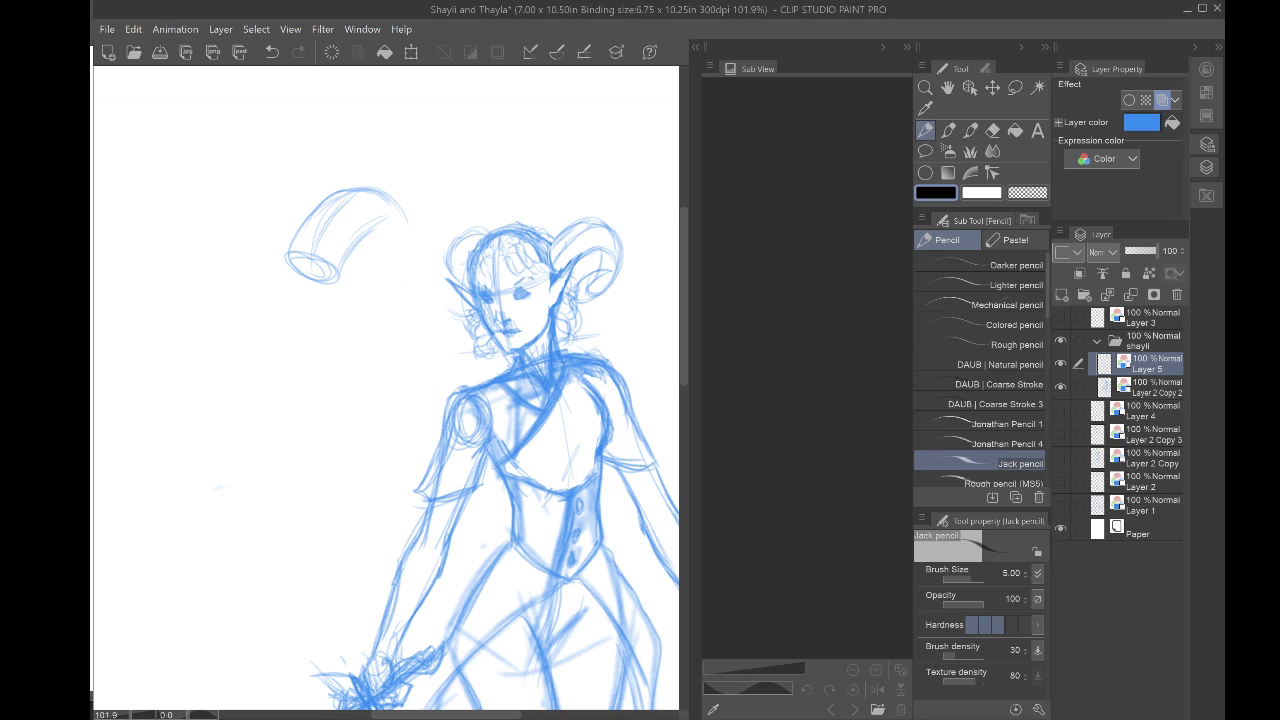
scroll(305, 296, up, 4)
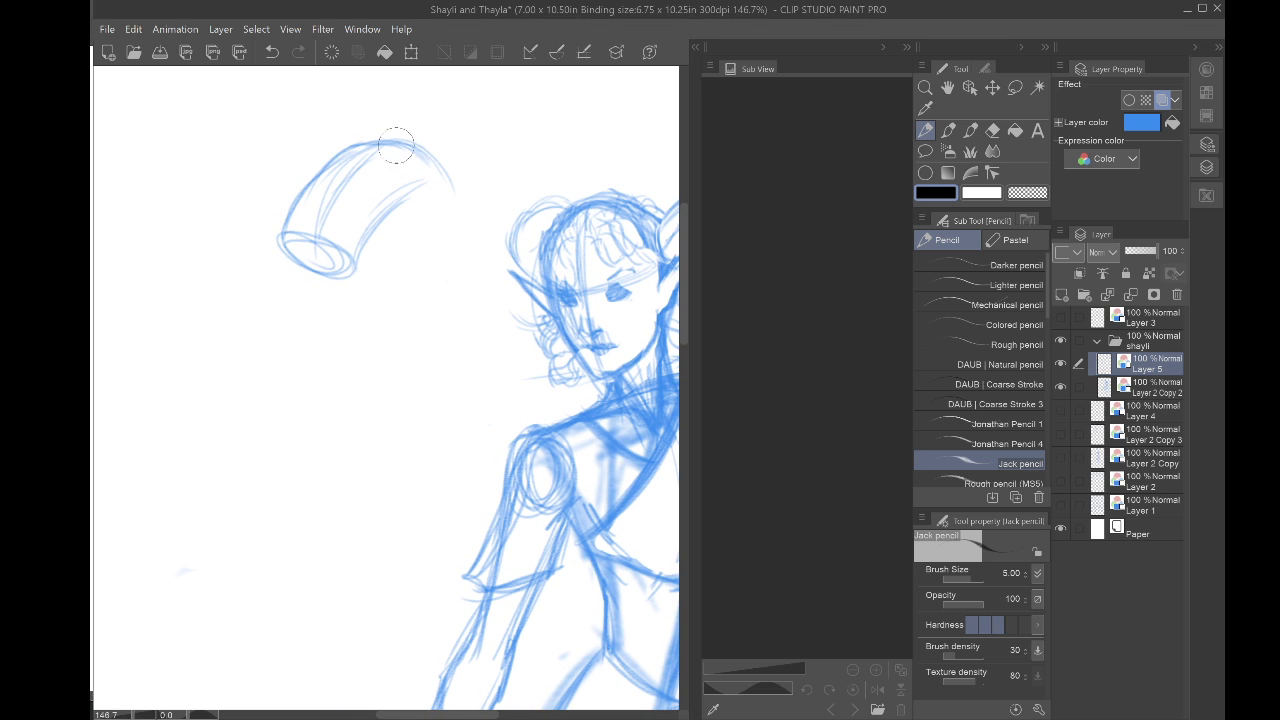
mouse_move(324, 176)
mouse_down()
mouse_move(451, 178)
mouse_move(362, 246)
mouse_move(314, 183)
mouse_up()
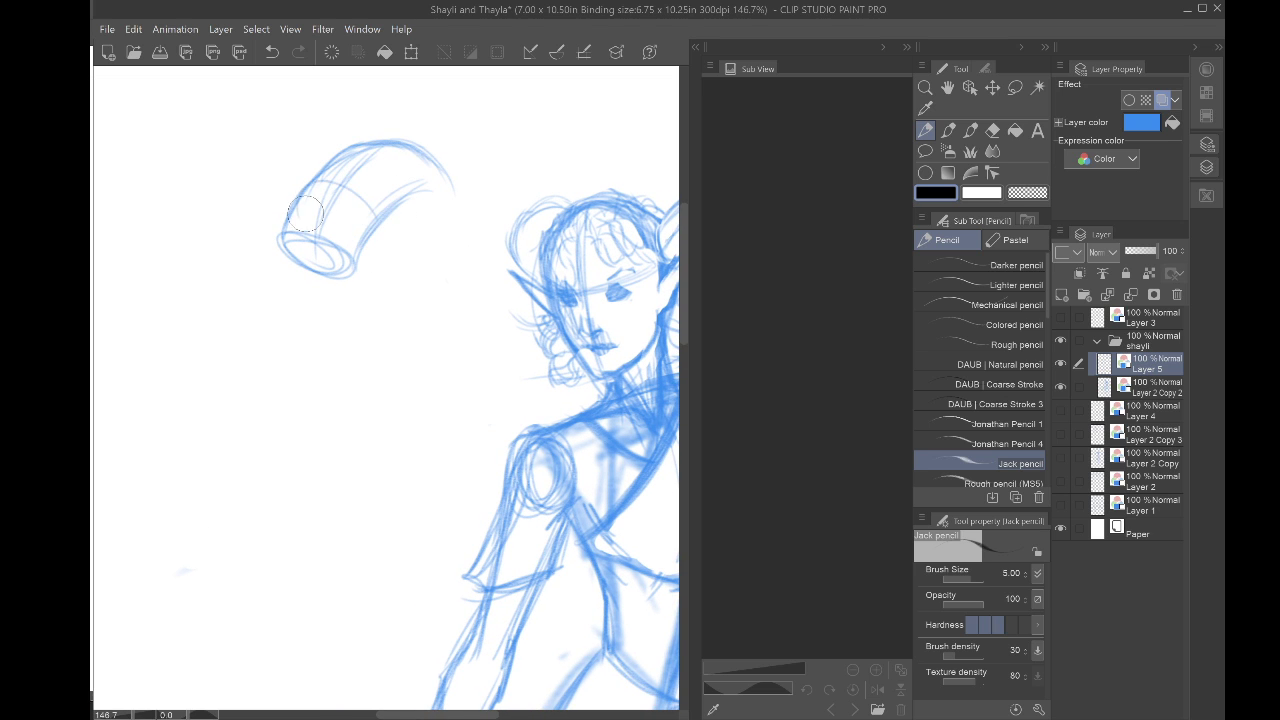
Step: Extend the horn study's outer curve downward and curl its tapered tip inward
mouse_move(412, 194)
mouse_down()
mouse_move(377, 149)
mouse_move(447, 245)
mouse_up()
mouse_move(428, 155)
mouse_down()
mouse_move(462, 213)
mouse_move(406, 272)
mouse_move(392, 239)
mouse_move(355, 270)
mouse_move(366, 242)
mouse_move(384, 289)
mouse_move(373, 242)
mouse_move(392, 286)
mouse_up()
scroll(405, 273, down, 4)
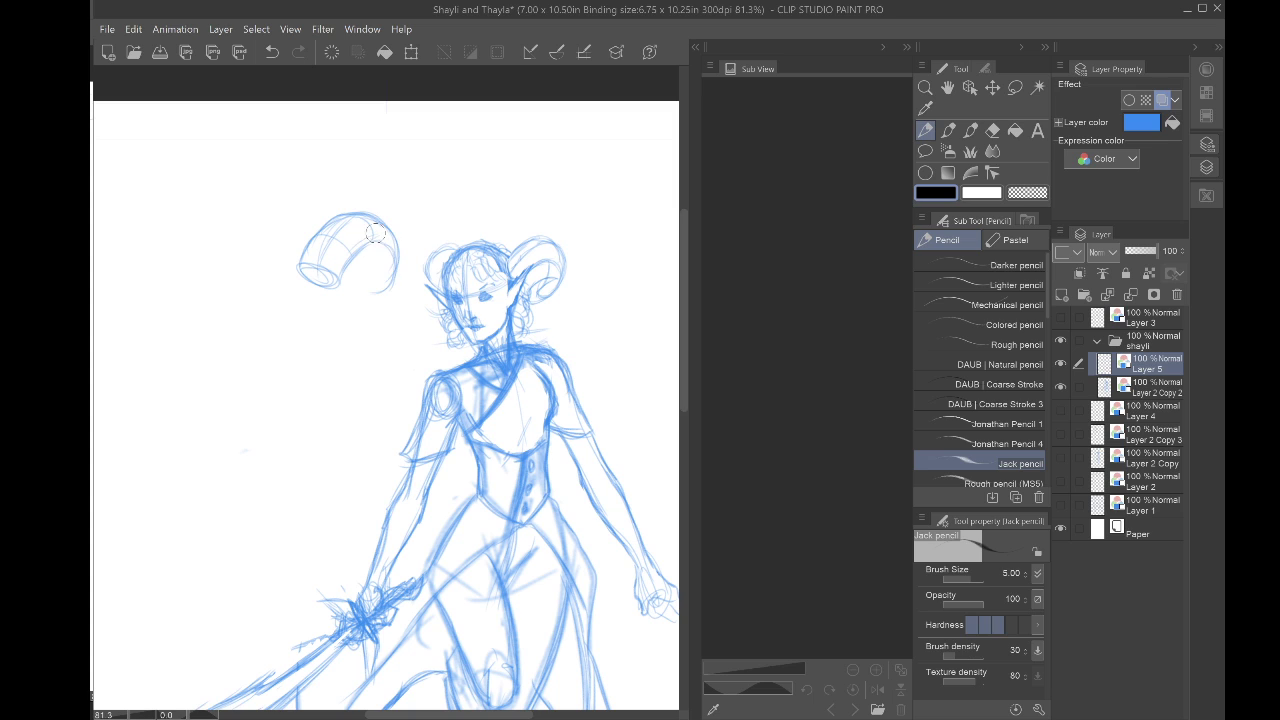
mouse_move(380, 218)
mouse_down()
mouse_move(384, 302)
mouse_move(361, 307)
mouse_up()
mouse_move(377, 242)
mouse_down()
mouse_move(363, 287)
mouse_move(372, 245)
mouse_move(347, 286)
mouse_move(390, 275)
mouse_move(384, 290)
mouse_move(351, 286)
mouse_move(385, 292)
mouse_move(365, 277)
mouse_move(390, 278)
mouse_move(348, 292)
mouse_move(387, 289)
mouse_move(352, 291)
mouse_move(368, 300)
mouse_move(361, 284)
mouse_move(385, 270)
mouse_move(366, 293)
mouse_move(395, 266)
mouse_move(347, 301)
mouse_move(373, 272)
mouse_move(351, 304)
mouse_up()
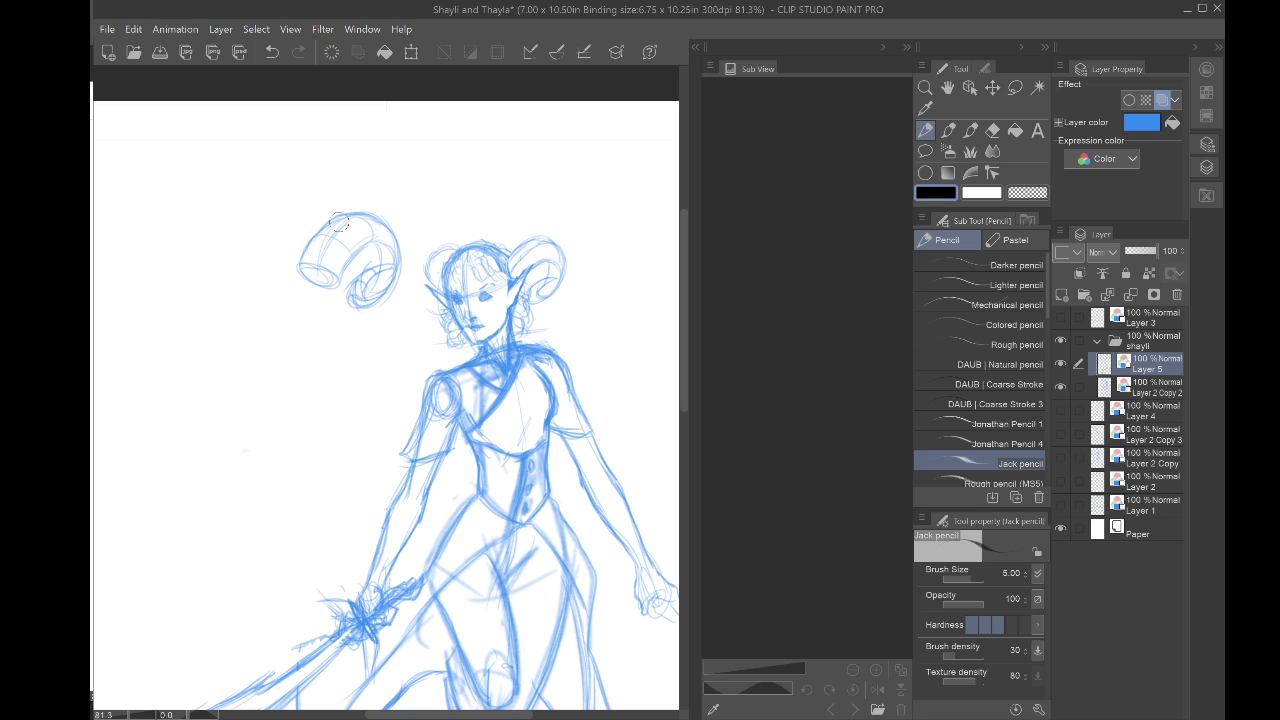
Step: Add contour lines along the horn study's body and curl, and reinforce its elliptical base opening
drag(339, 222, 320, 256)
mouse_move(370, 217)
mouse_down()
mouse_move(397, 256)
mouse_move(376, 242)
mouse_move(380, 284)
mouse_up()
drag(387, 238, 386, 283)
scroll(364, 218, up, 3)
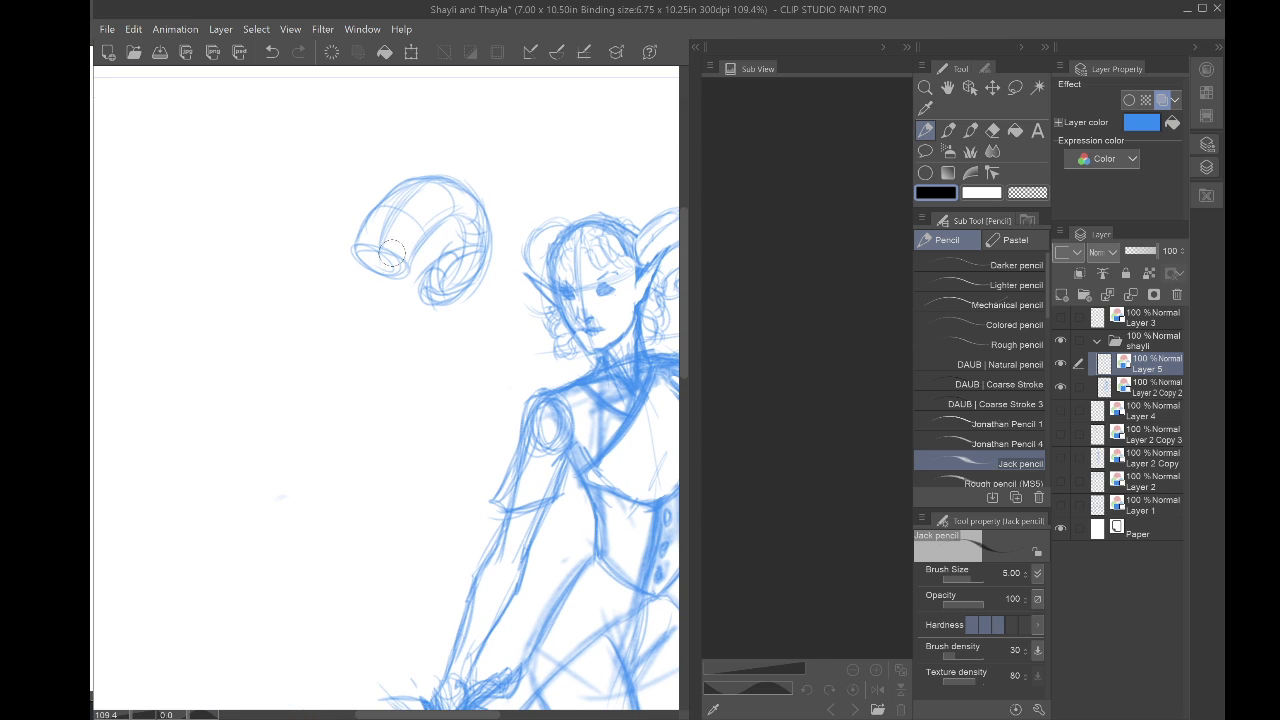
drag(355, 248, 400, 278)
scroll(401, 279, down, 1)
mouse_move(401, 279)
mouse_down()
mouse_move(482, 288)
mouse_move(505, 306)
mouse_up()
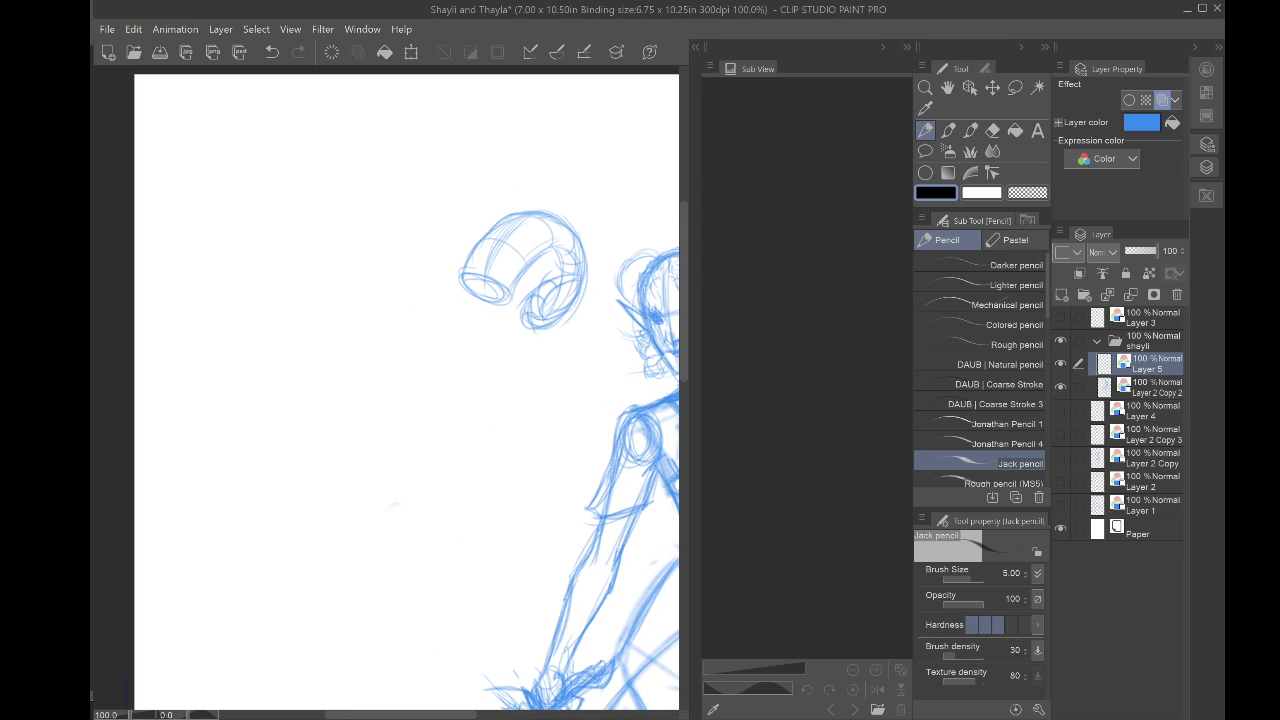
scroll(421, 311, down, 3)
drag(421, 311, 342, 296)
scroll(490, 300, up, 4)
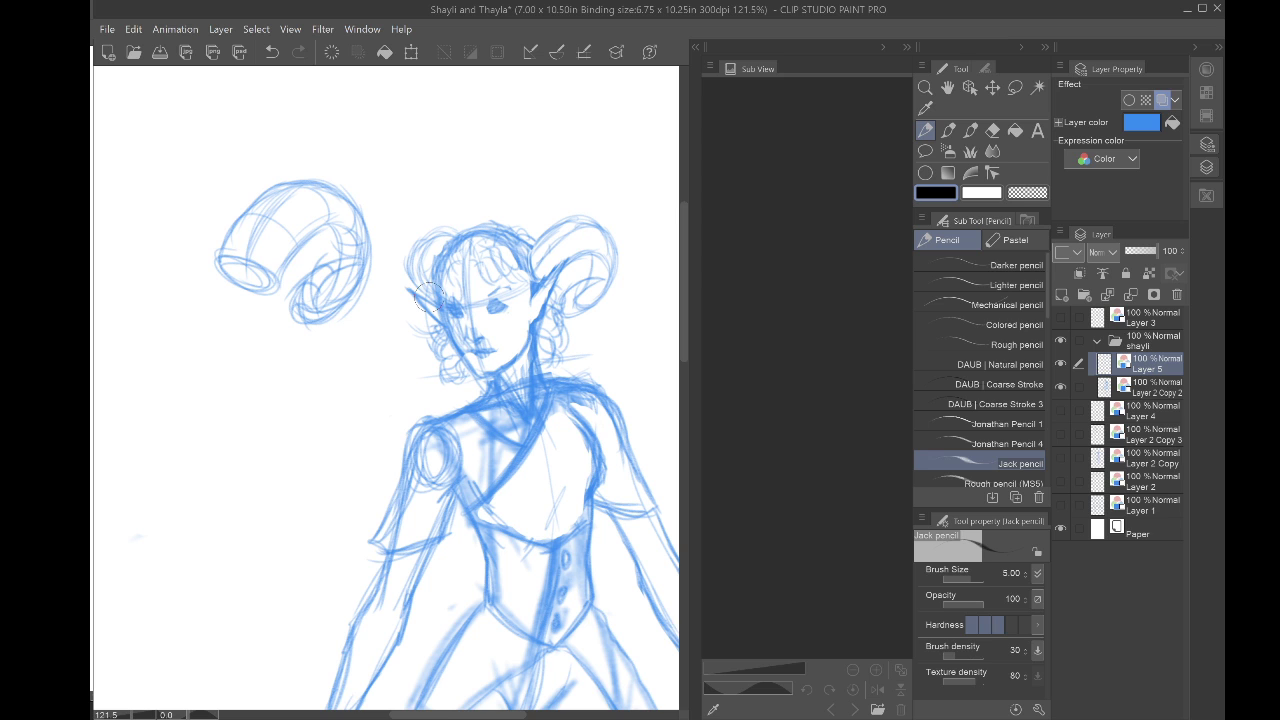
Step: Erase the rough far-side horn next to the figure's head on Layer 5
key(e)
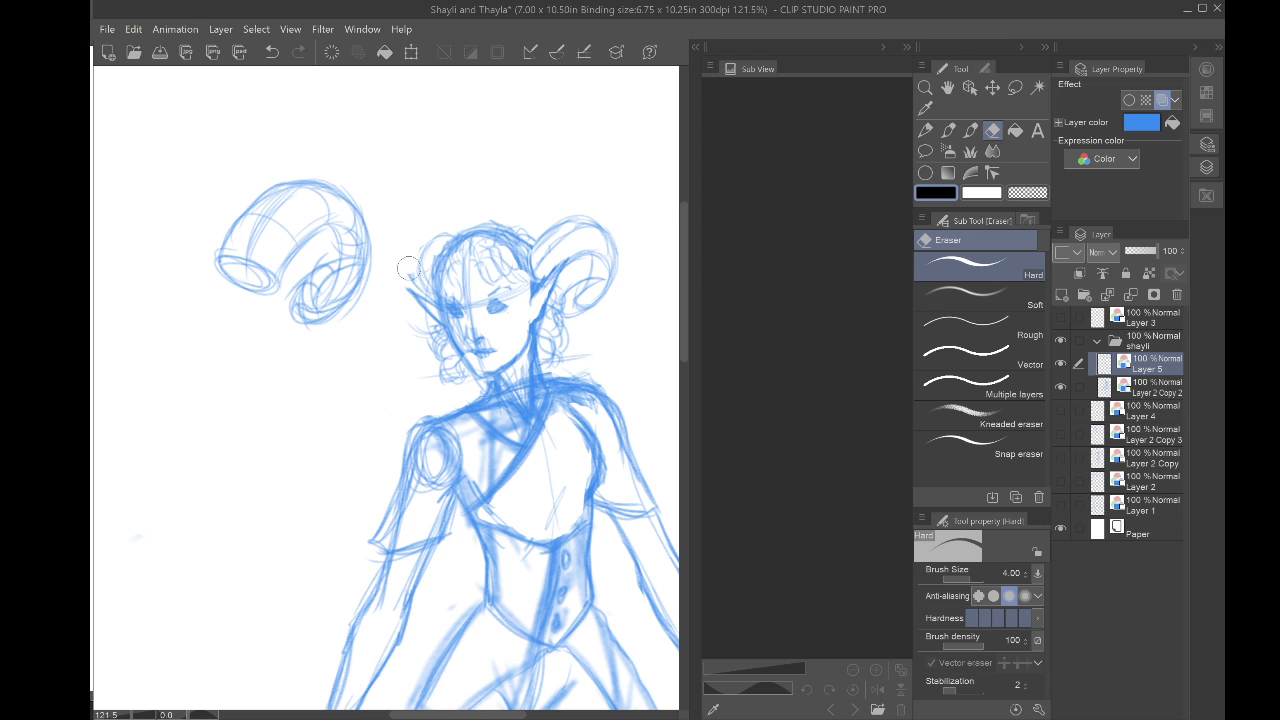
scroll(407, 259, down, 3)
drag(407, 259, 537, 247)
Step: Sketch a second, narrower horn study beside the first, with an elliptical base, contour lines and a tip curling down behind it
click(925, 130)
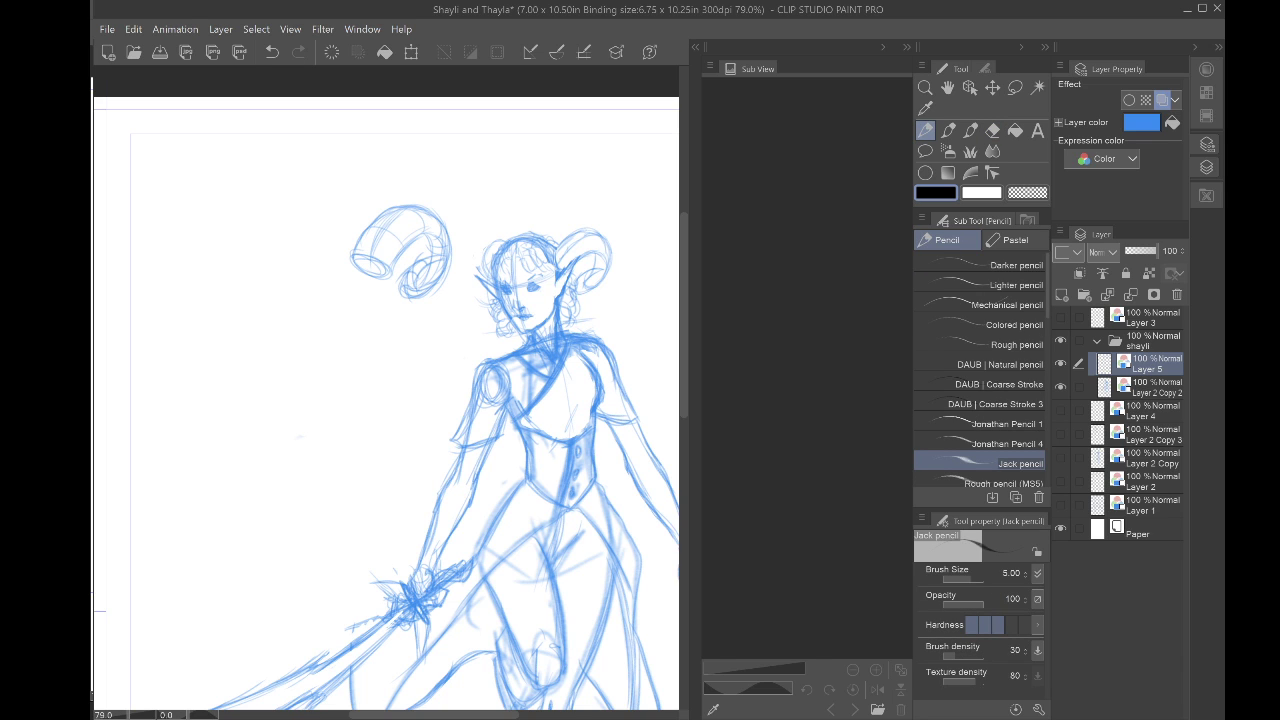
drag(420, 330, 502, 339)
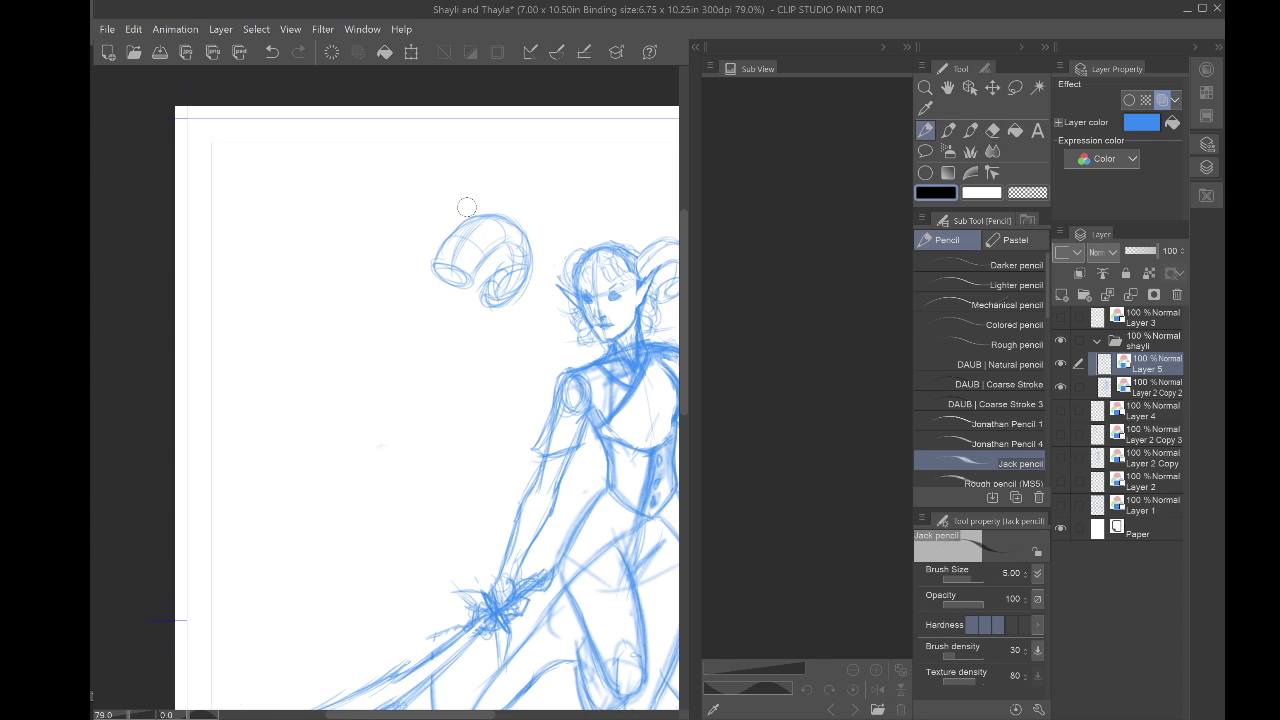
mouse_move(346, 260)
mouse_down()
mouse_move(337, 225)
mouse_move(326, 269)
mouse_move(355, 217)
mouse_move(373, 271)
mouse_move(378, 220)
mouse_move(331, 244)
mouse_move(378, 219)
mouse_move(361, 209)
mouse_move(367, 256)
mouse_move(376, 226)
mouse_move(366, 252)
mouse_move(376, 249)
mouse_move(351, 212)
mouse_move(342, 277)
mouse_move(354, 222)
mouse_move(356, 253)
mouse_move(376, 262)
mouse_move(334, 245)
mouse_move(354, 212)
mouse_move(348, 268)
mouse_move(369, 205)
mouse_move(328, 268)
mouse_move(345, 217)
mouse_move(334, 233)
mouse_move(351, 217)
mouse_move(374, 250)
mouse_move(365, 210)
mouse_move(371, 304)
mouse_move(372, 232)
mouse_move(358, 305)
mouse_move(387, 269)
mouse_move(336, 303)
mouse_move(382, 254)
mouse_move(338, 303)
mouse_move(376, 233)
mouse_move(346, 309)
mouse_move(377, 285)
mouse_move(346, 312)
mouse_move(370, 226)
mouse_move(352, 213)
mouse_move(383, 243)
mouse_move(374, 222)
mouse_move(365, 282)
mouse_move(341, 312)
mouse_move(379, 283)
mouse_move(344, 298)
mouse_up()
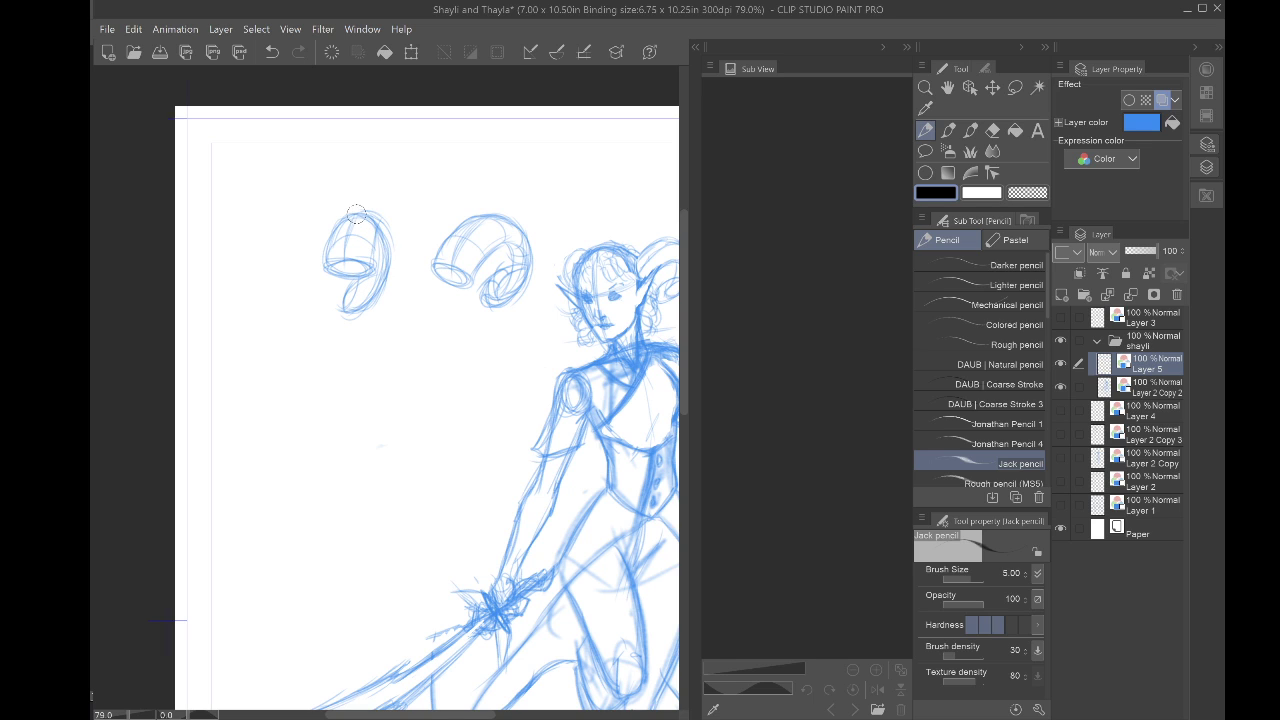
mouse_move(356, 215)
mouse_down()
mouse_move(388, 264)
mouse_move(370, 303)
mouse_up()
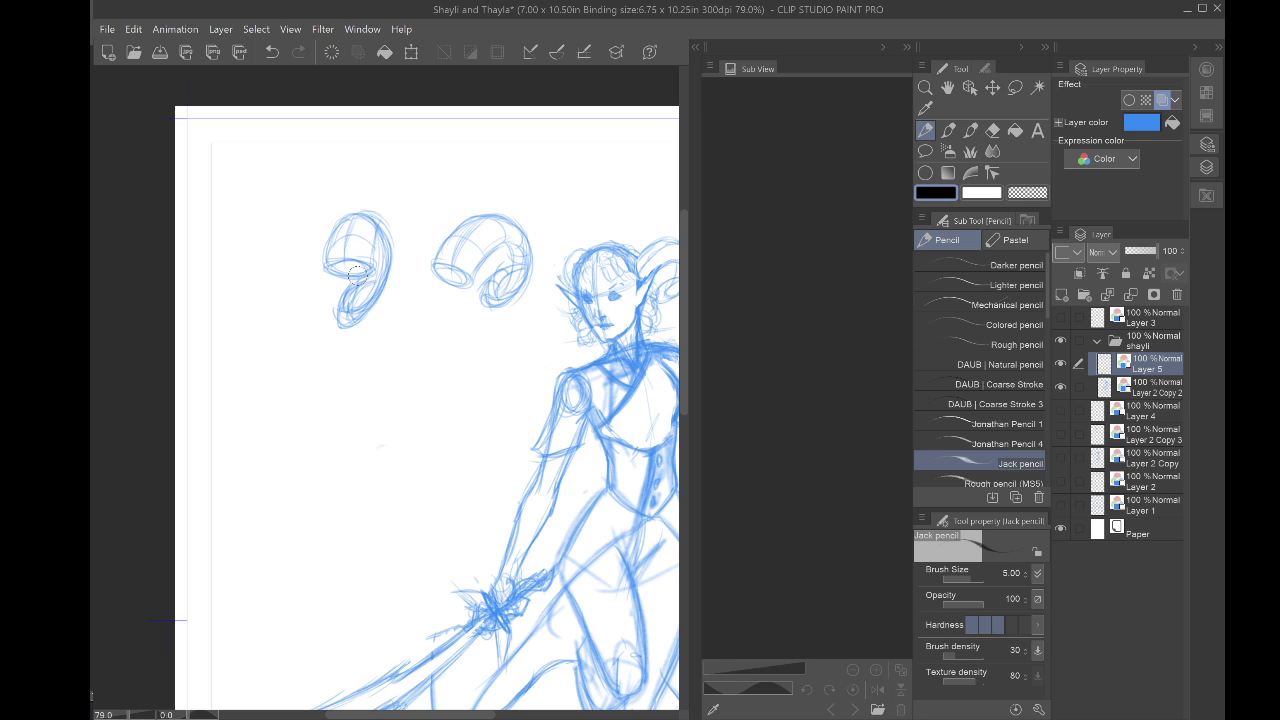
drag(366, 212, 377, 293)
drag(347, 313, 354, 293)
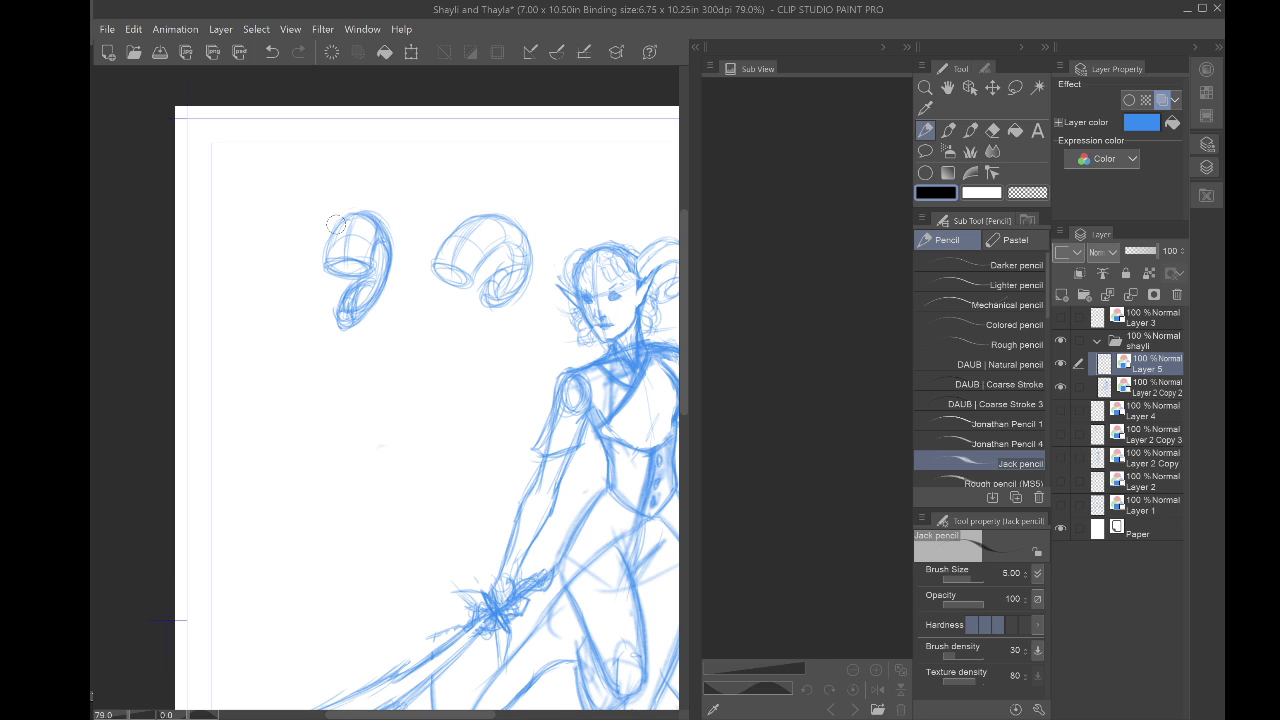
scroll(335, 224, up, 2)
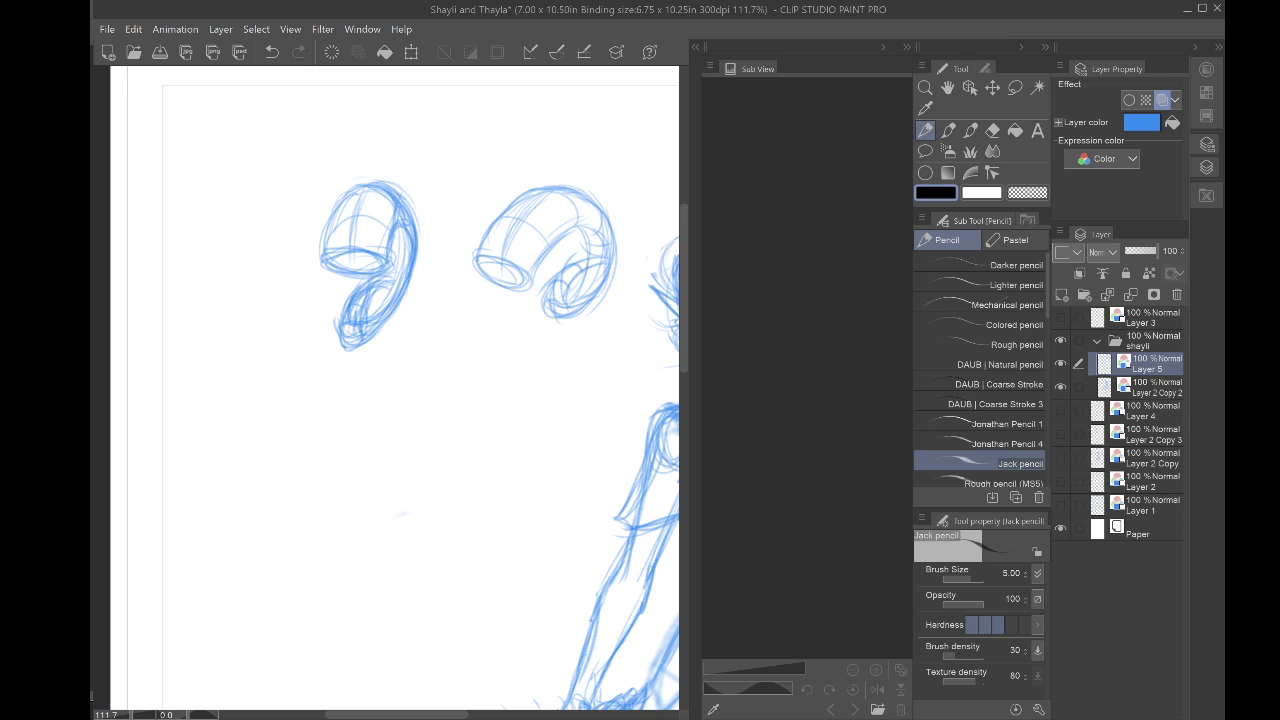
Step: Add a new raster layer above Layer 5 in the shayli folder
click(1062, 294)
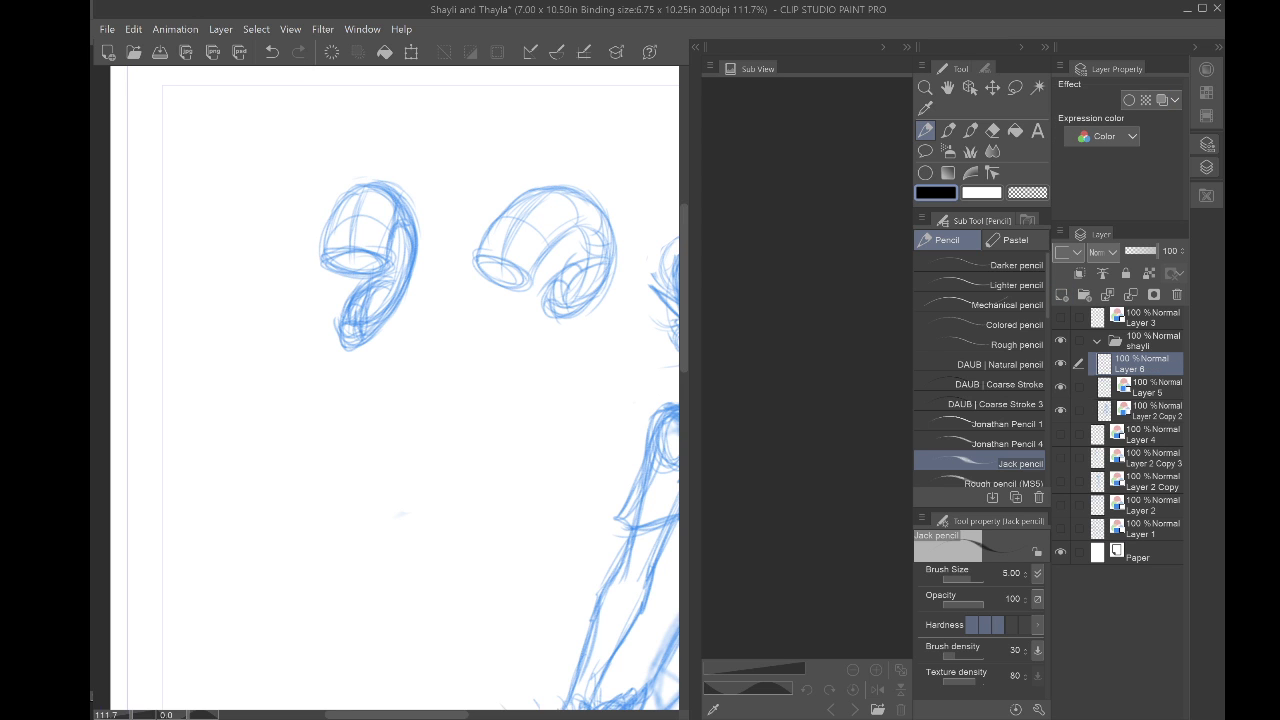
scroll(395, 300, down, 2)
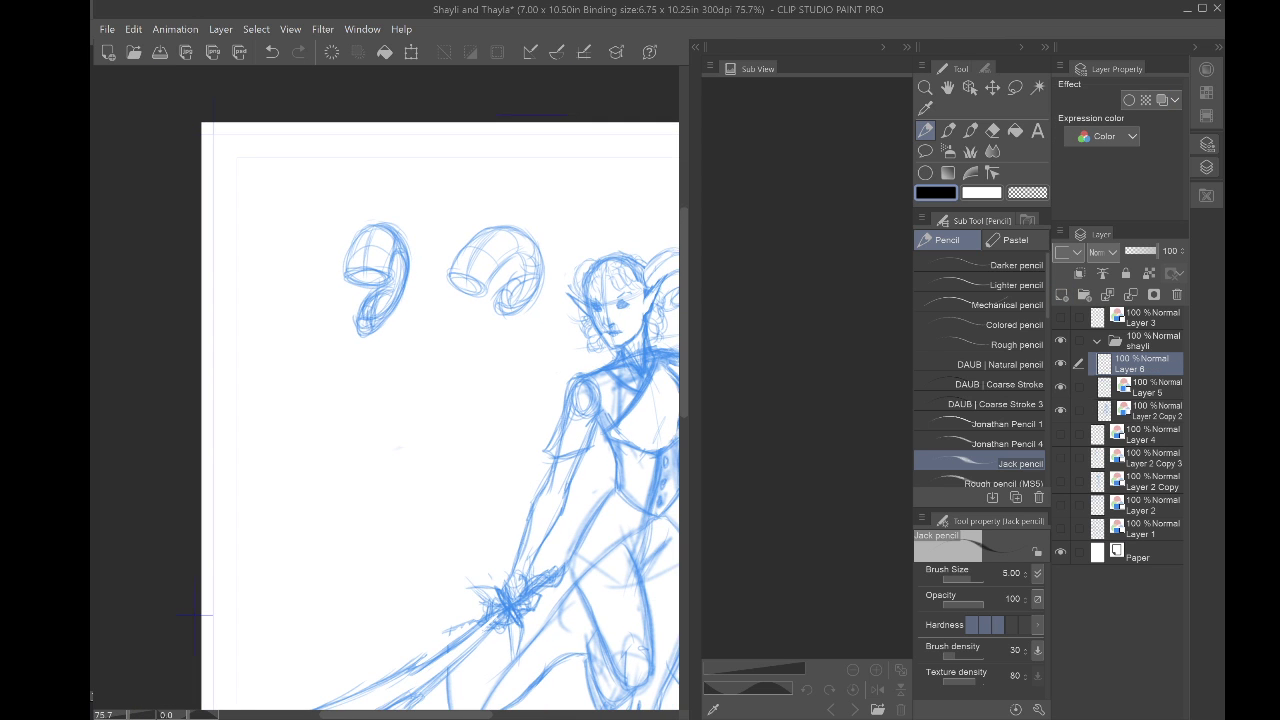
drag(199, 614, 173, 571)
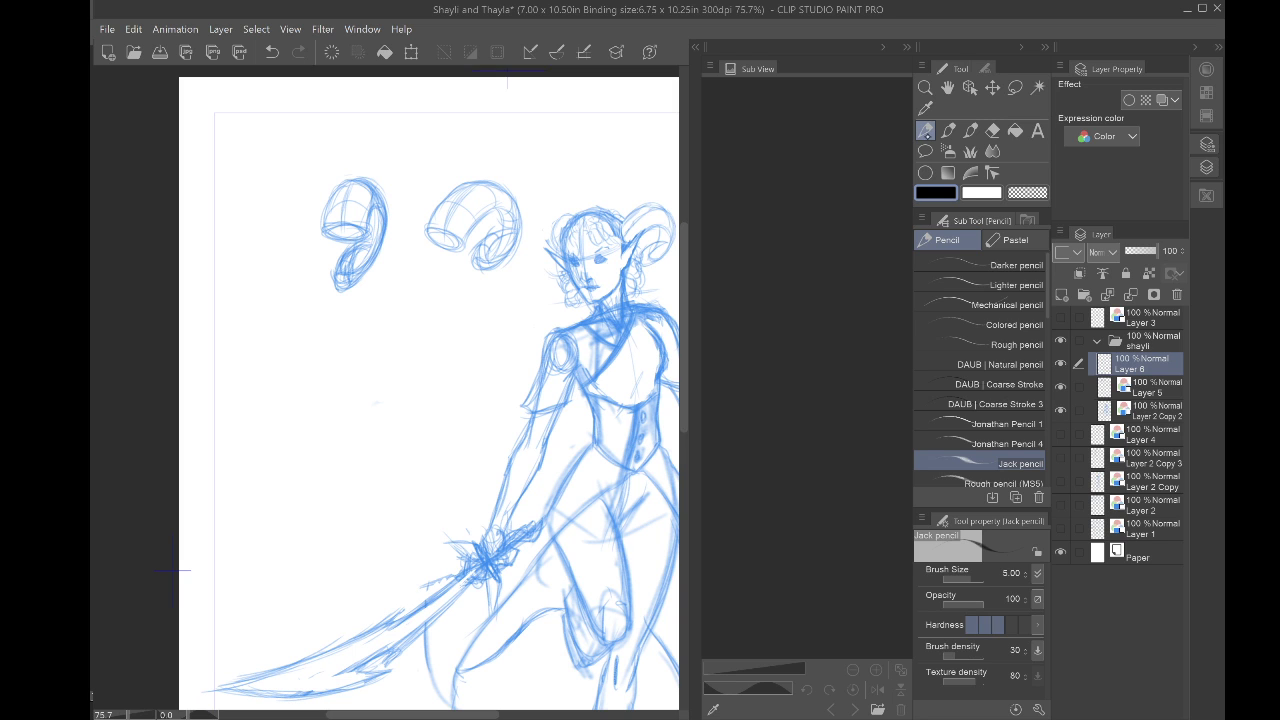
scroll(172, 571, down, 1)
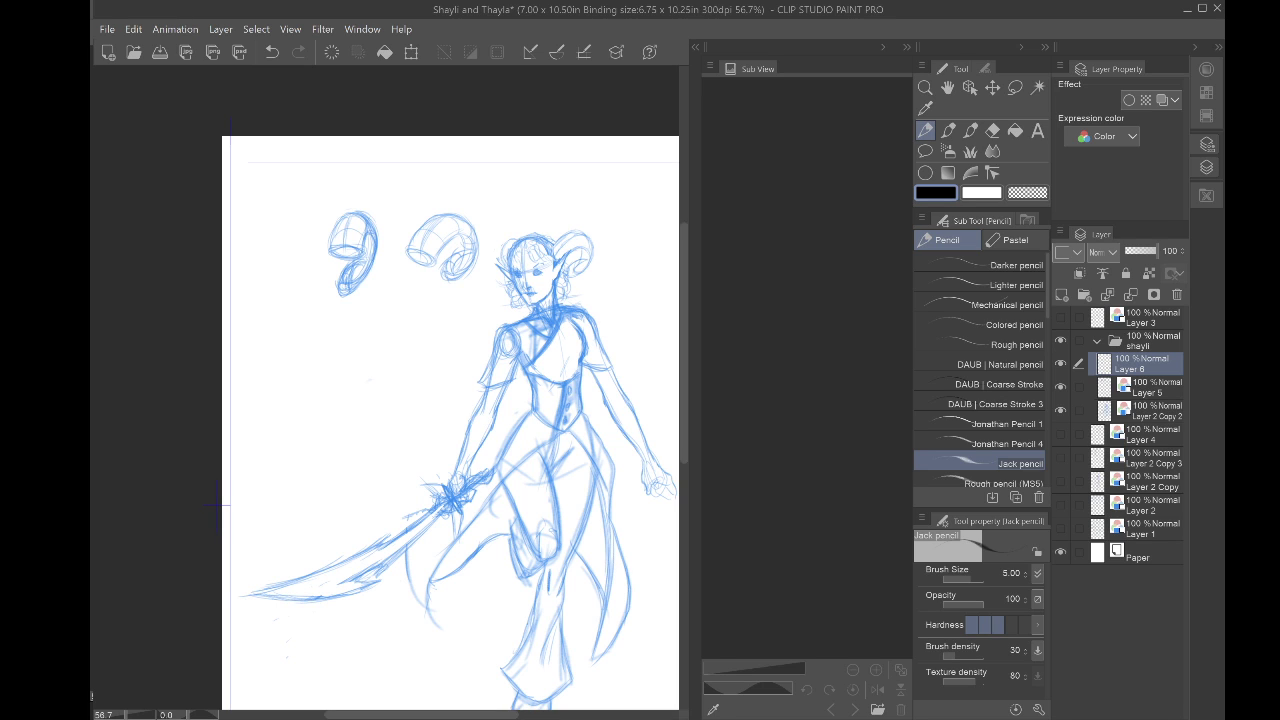
Step: Try to lasso both horn studies for moving on Layer 6, check that layer's visibility, and clear the selection
key(m)
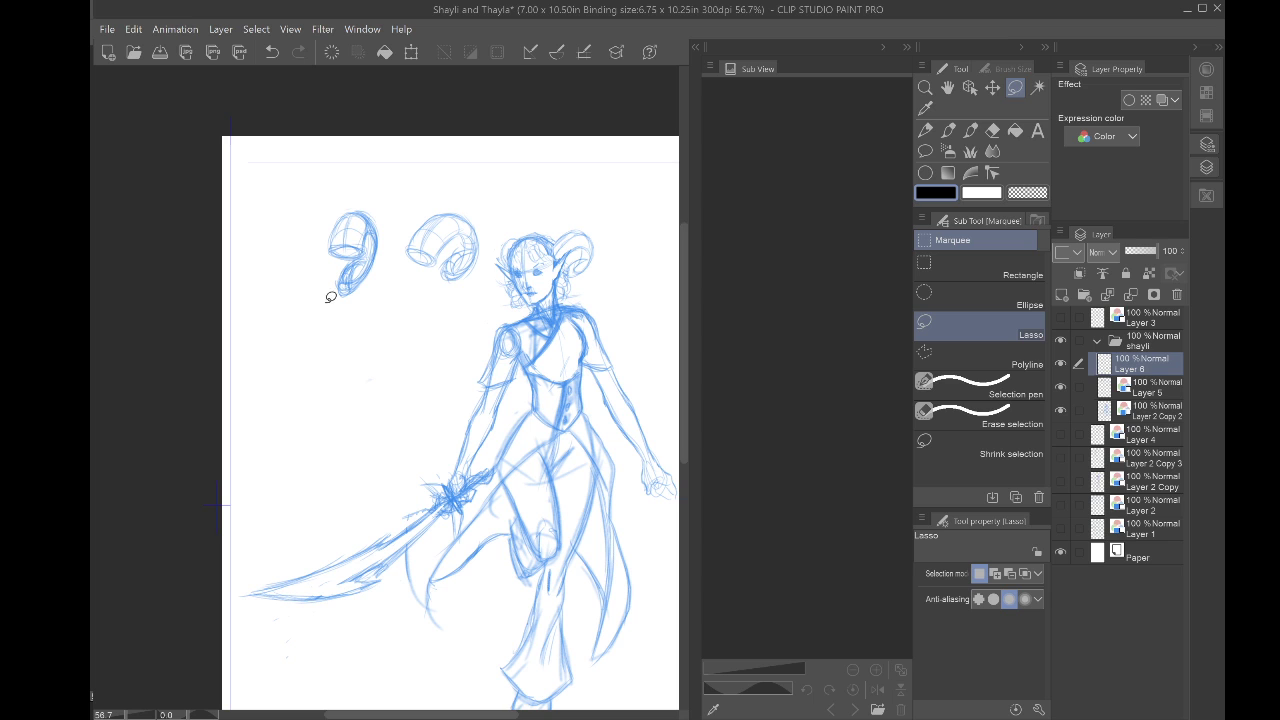
mouse_move(313, 305)
mouse_down()
mouse_move(418, 168)
mouse_move(446, 316)
mouse_move(362, 192)
mouse_up()
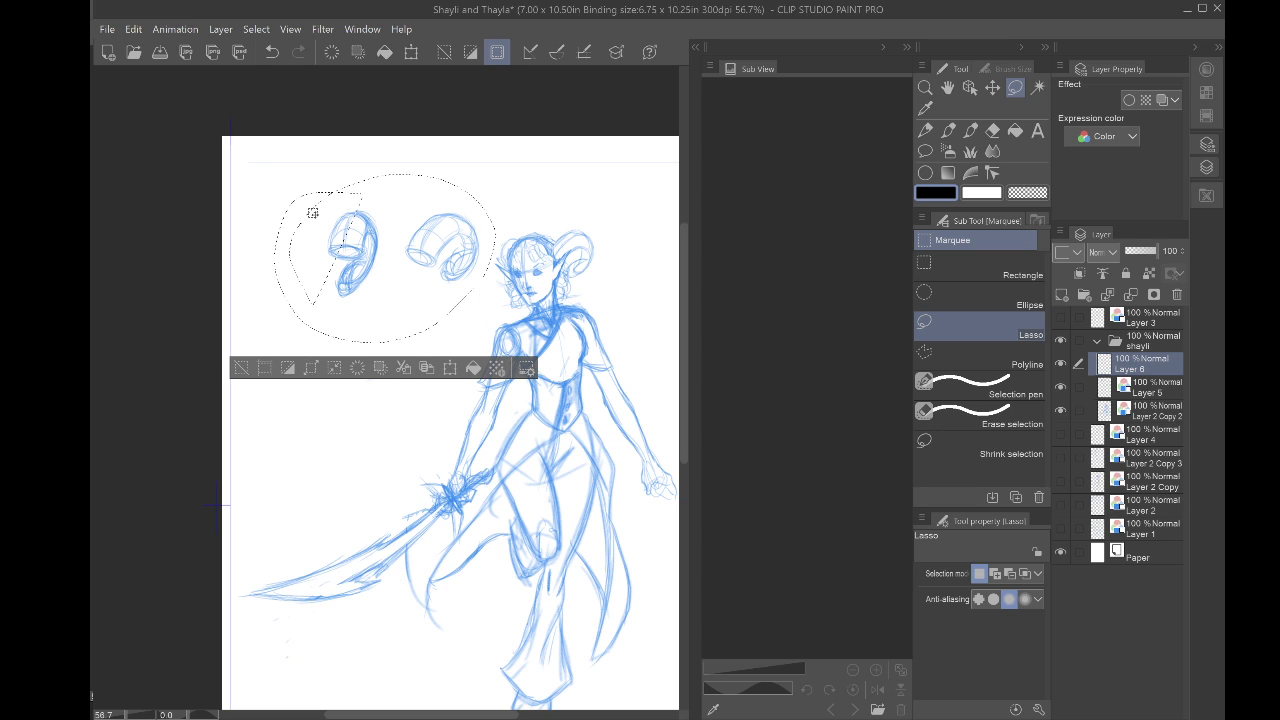
mouse_move(309, 203)
mouse_down()
mouse_move(349, 278)
mouse_move(312, 207)
mouse_up()
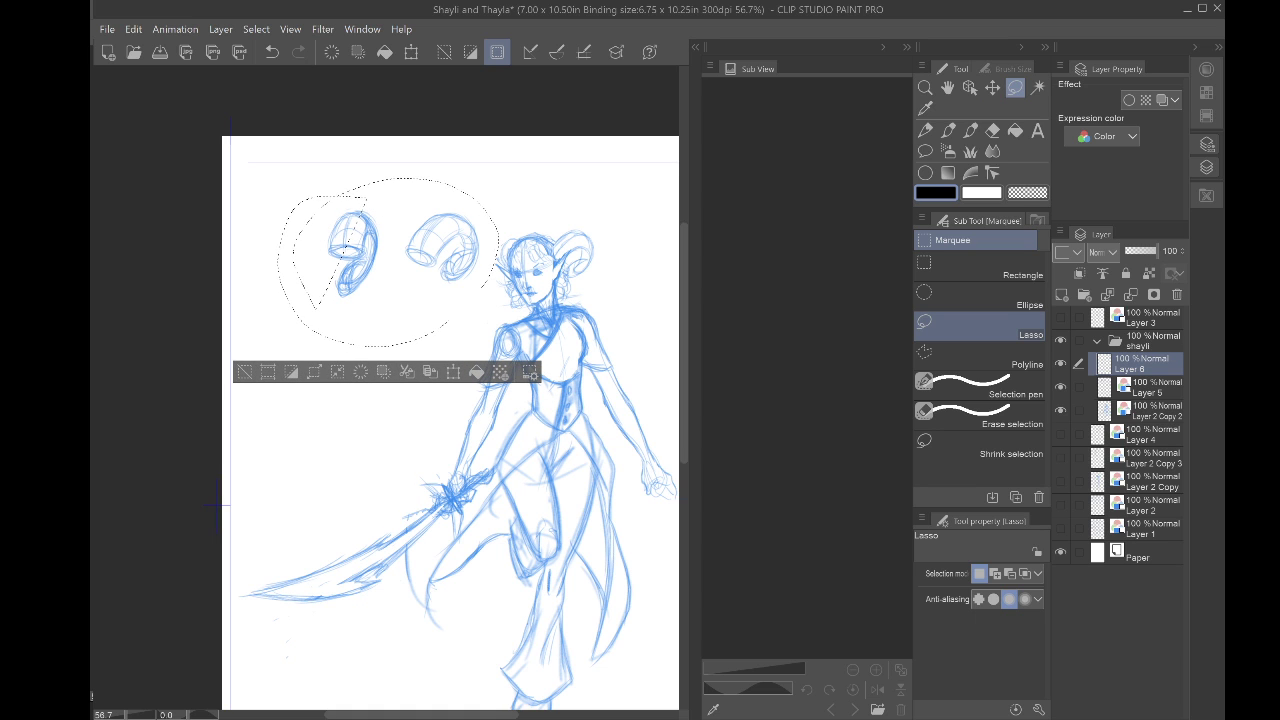
drag(372, 240, 307, 211)
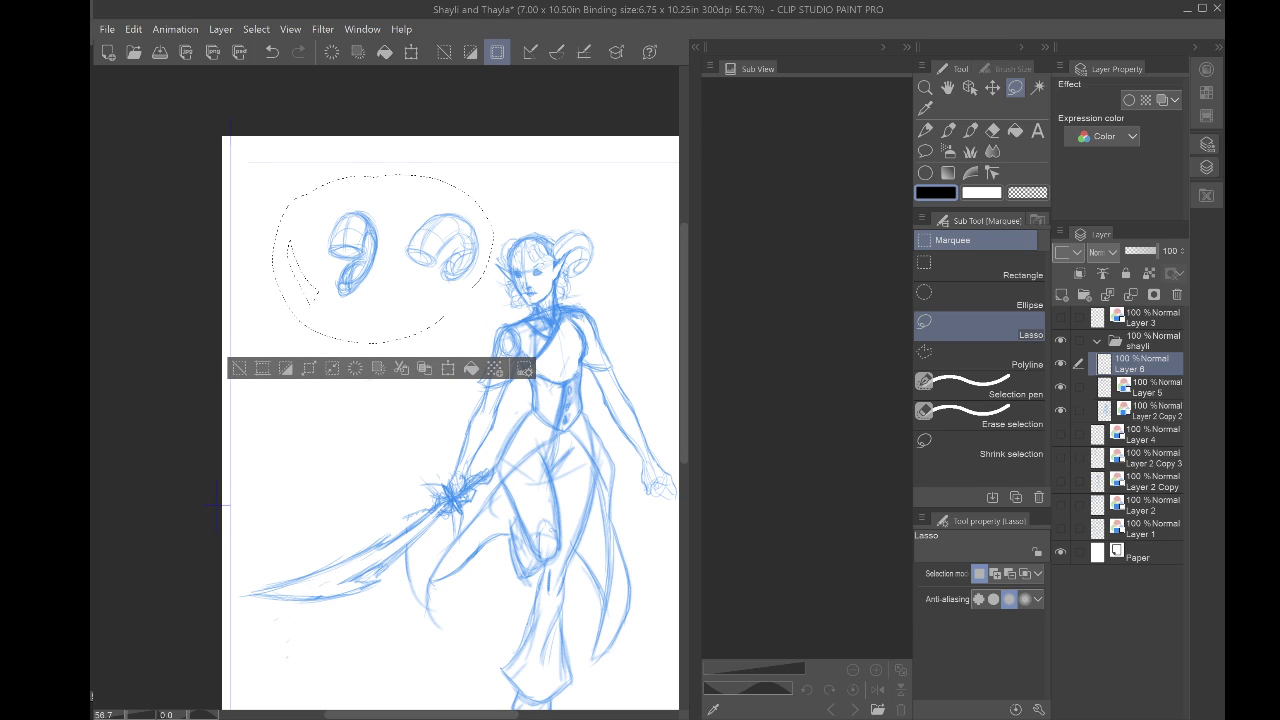
key(k)
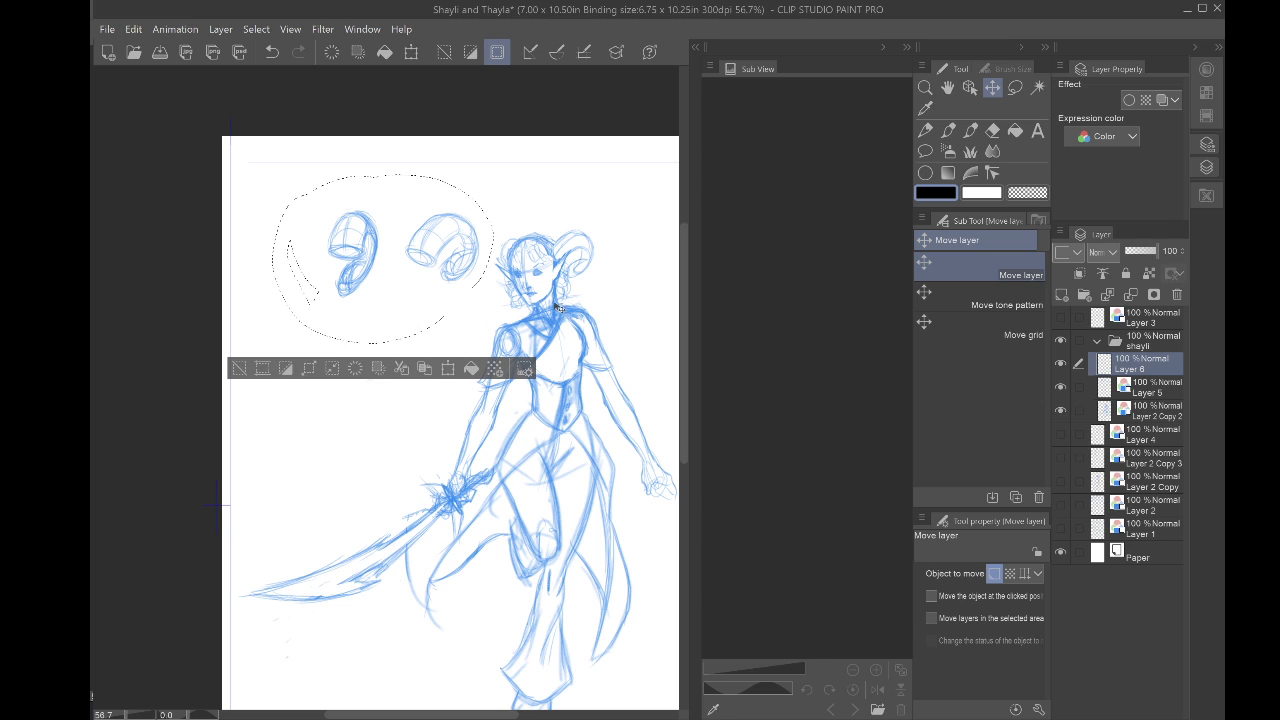
click(1013, 90)
click(989, 92)
click(1061, 364)
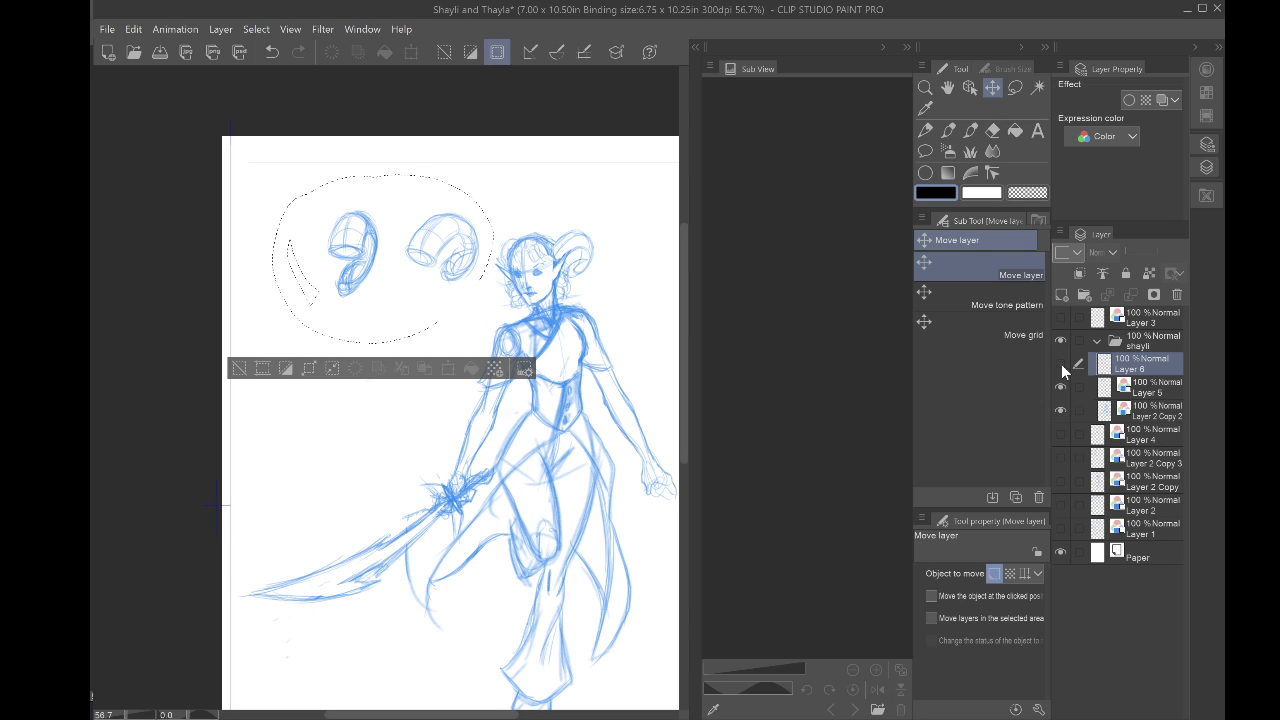
click(1062, 366)
key(ctrl+d)
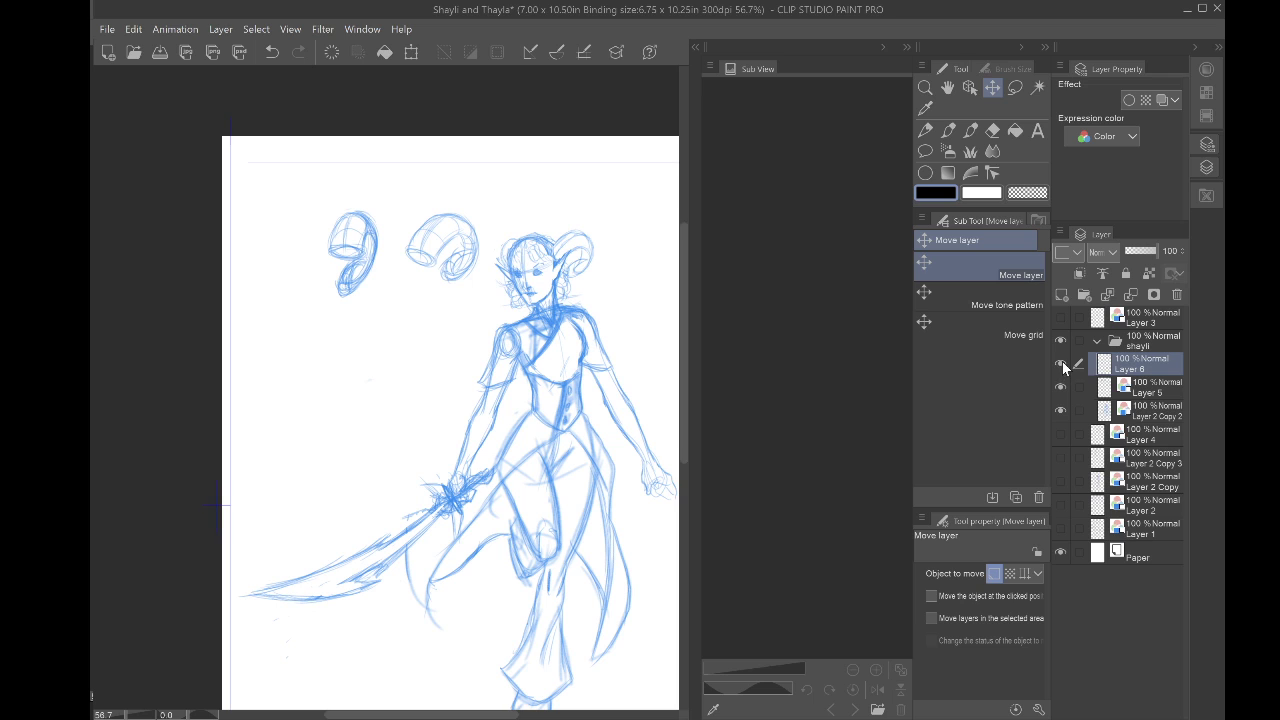
Step: Toggle the visibility of Layer 6, Layer 5 and Layer 2 Copy 2 to check which one holds the horn studies
click(1061, 363)
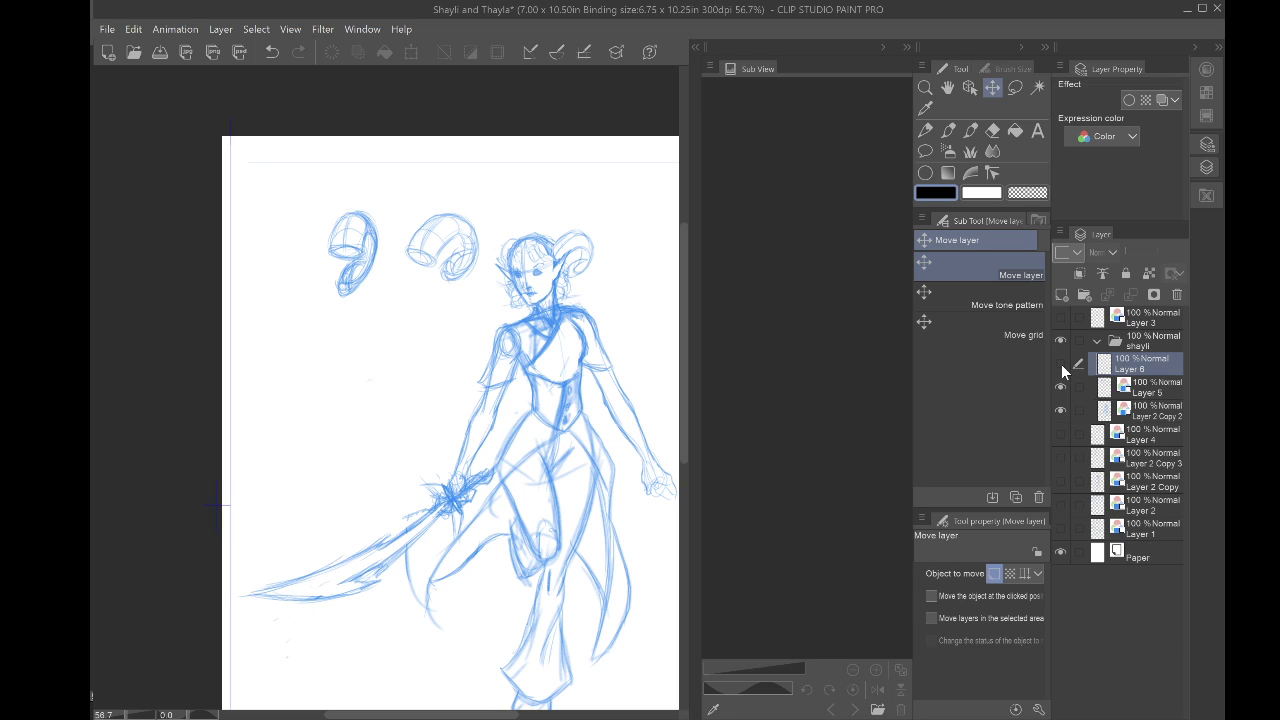
click(1061, 364)
click(1060, 386)
click(1060, 386)
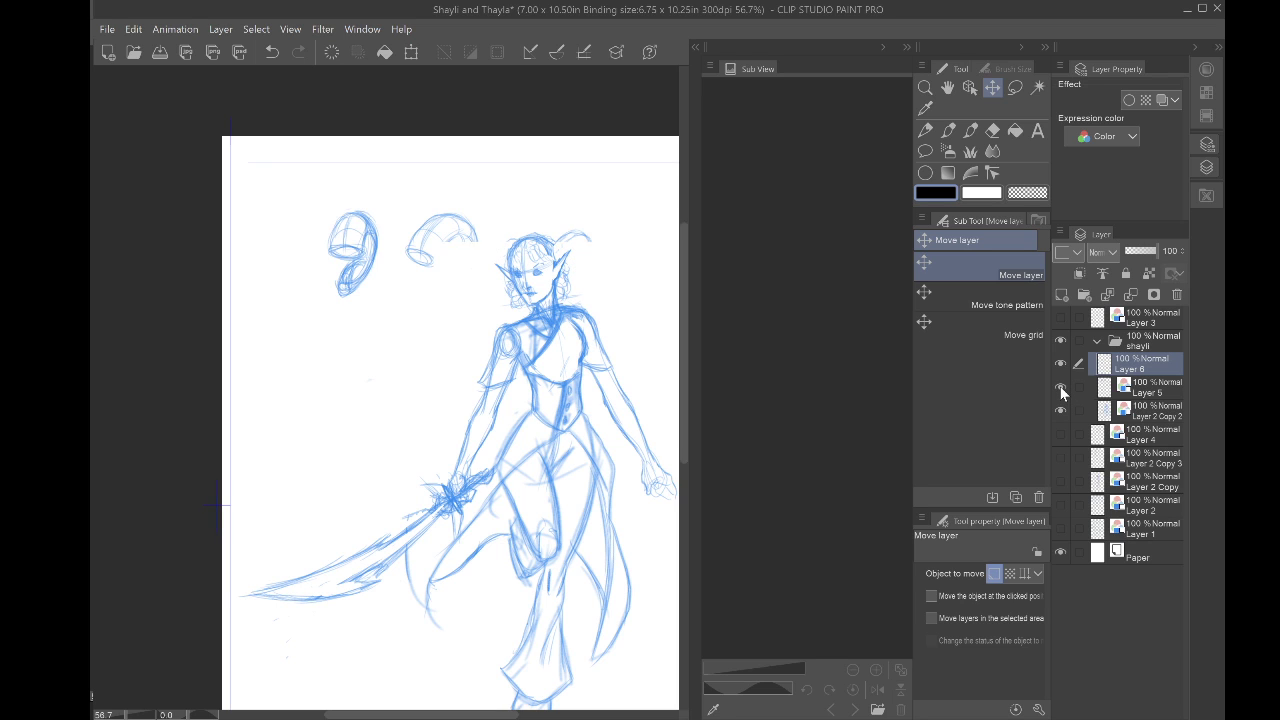
click(1060, 411)
click(1060, 411)
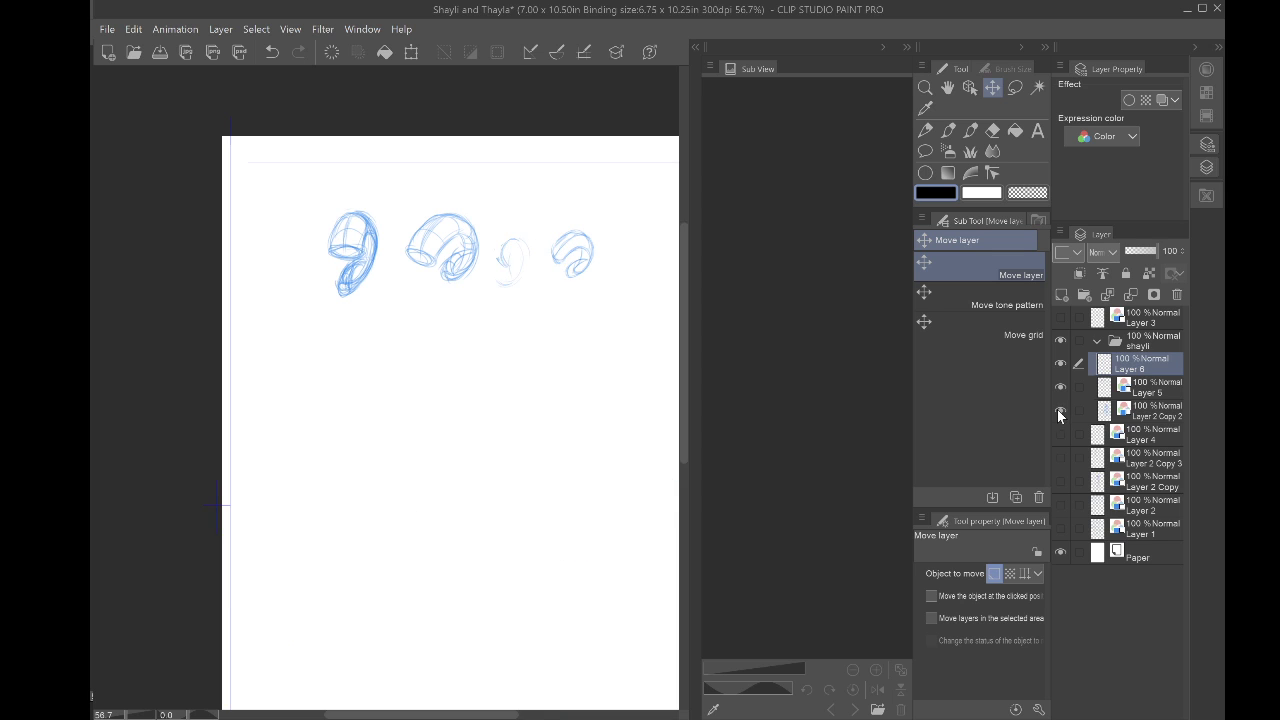
click(1060, 386)
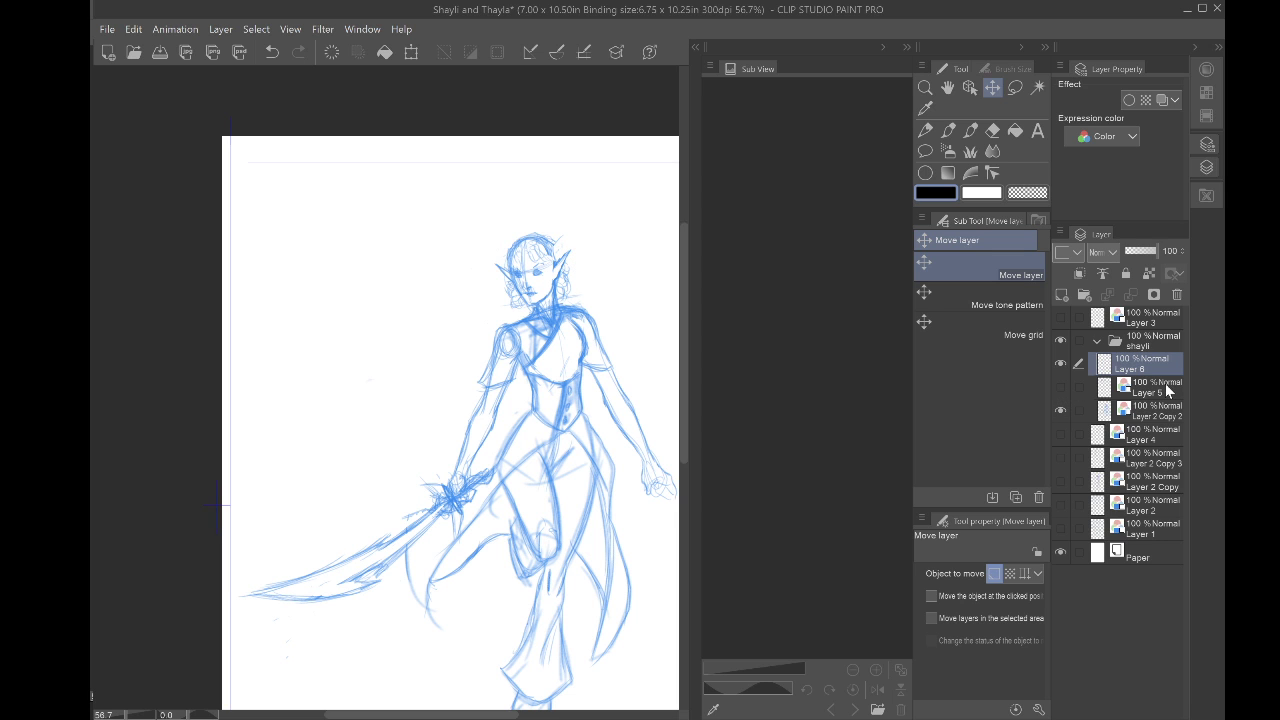
click(1060, 386)
Step: Lasso both horn studies on Layer 5, move them into the page's upper-left corner, check the layer's visibility and clear the selection
click(1158, 392)
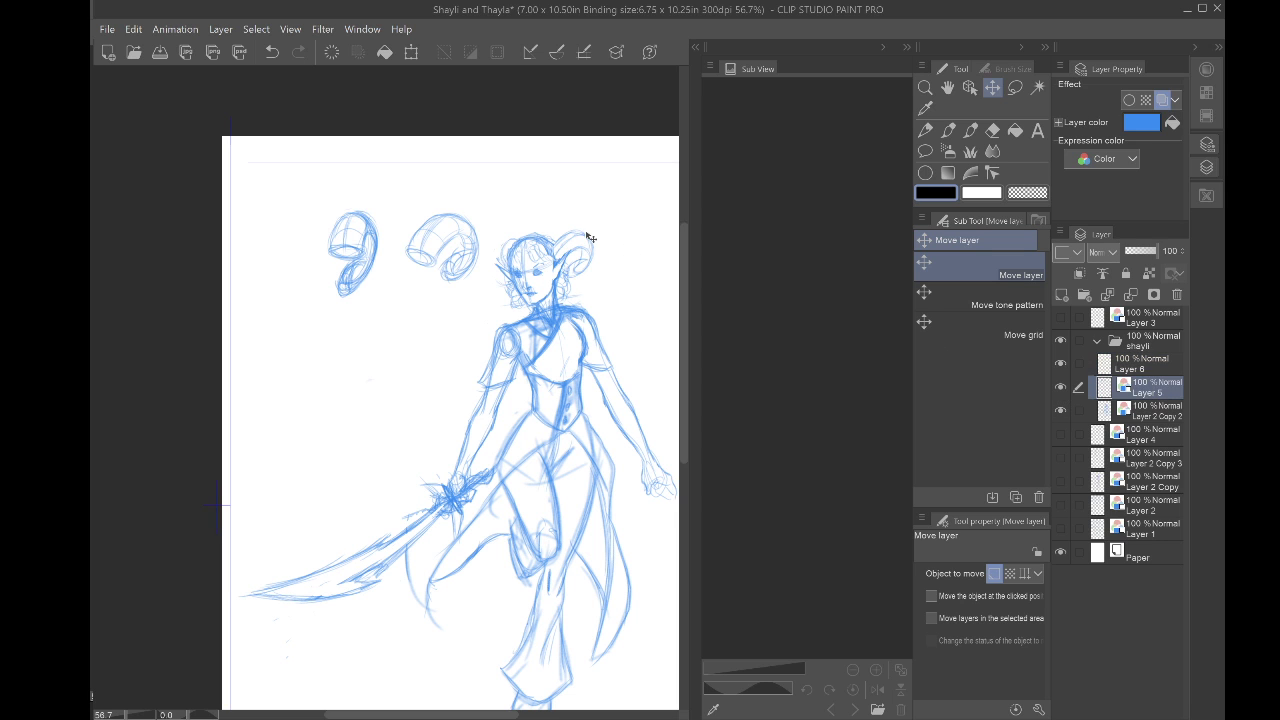
key(m)
mouse_move(297, 270)
mouse_down()
mouse_move(386, 169)
mouse_move(481, 250)
mouse_move(303, 206)
mouse_move(353, 184)
mouse_up()
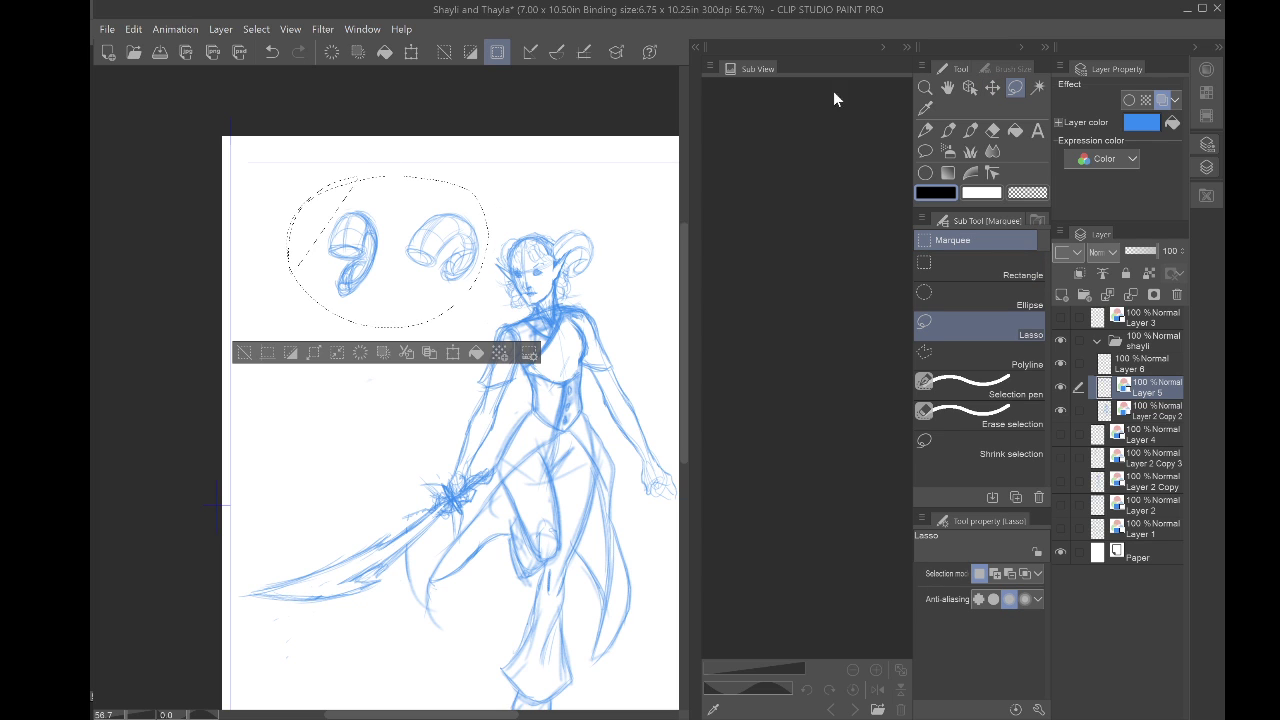
click(992, 88)
mouse_move(432, 251)
mouse_down()
mouse_move(380, 245)
mouse_move(357, 203)
mouse_up()
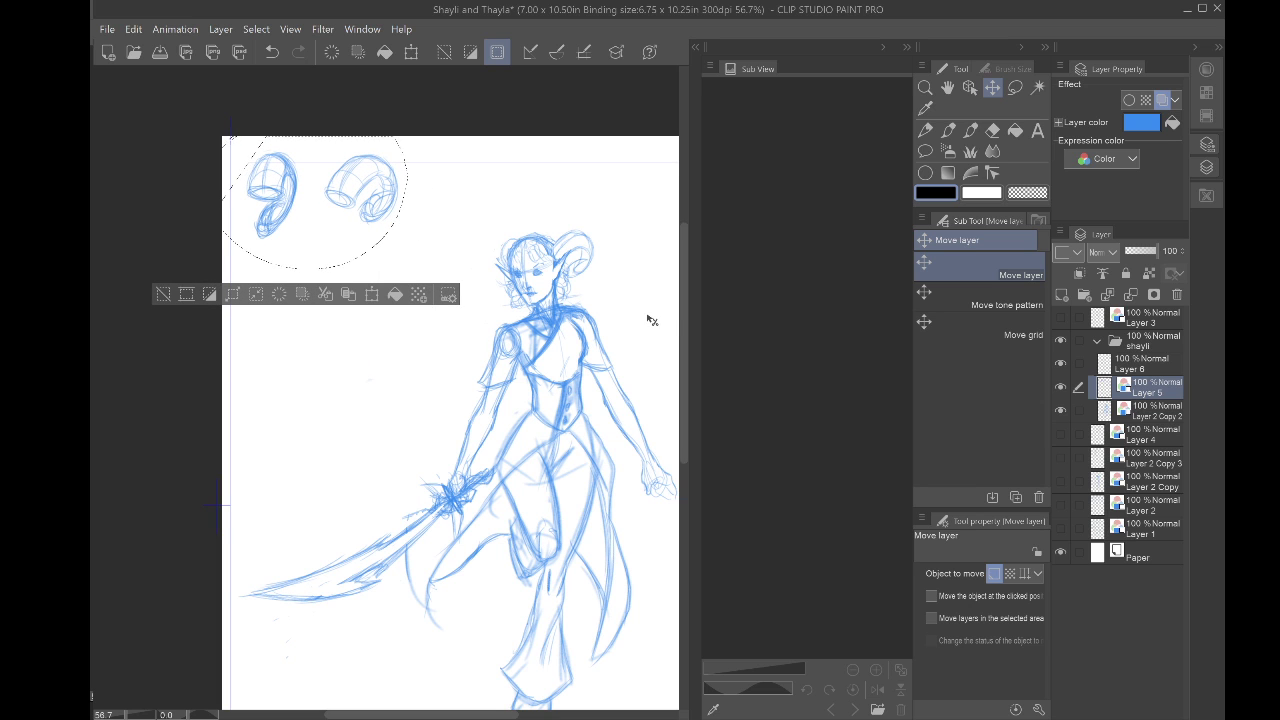
scroll(494, 279, up, 5)
drag(494, 279, 433, 296)
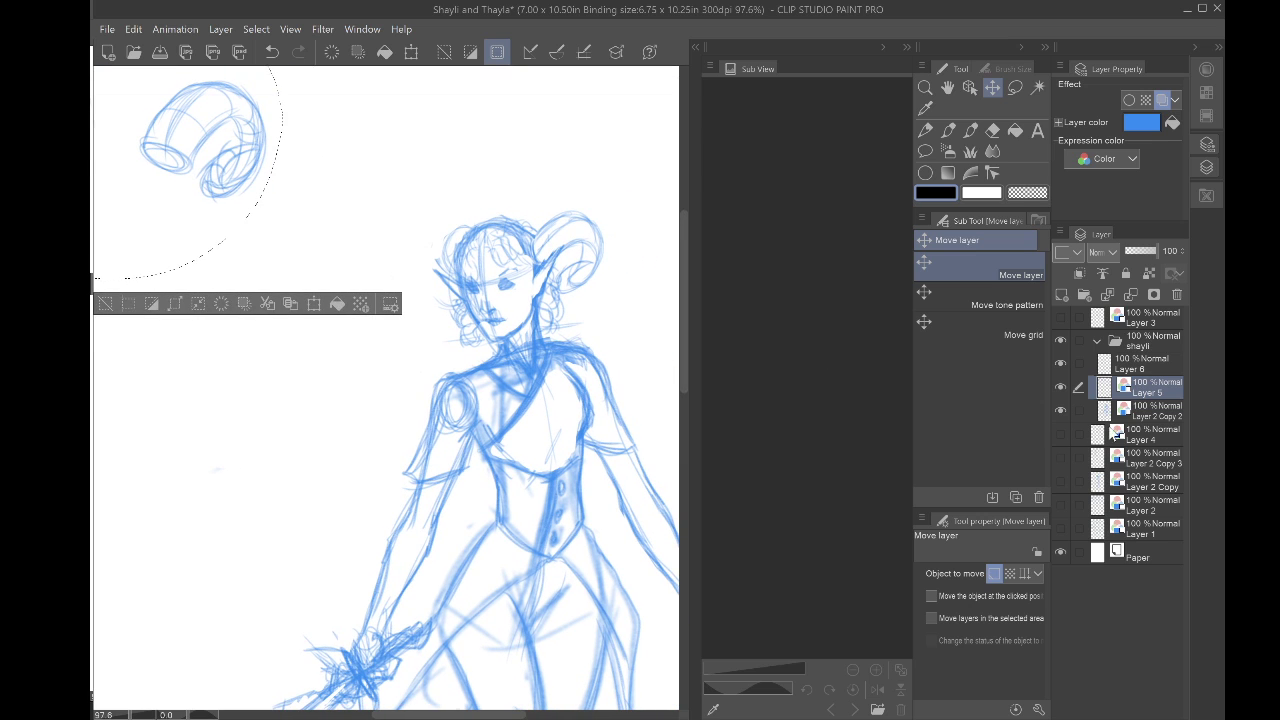
click(1059, 390)
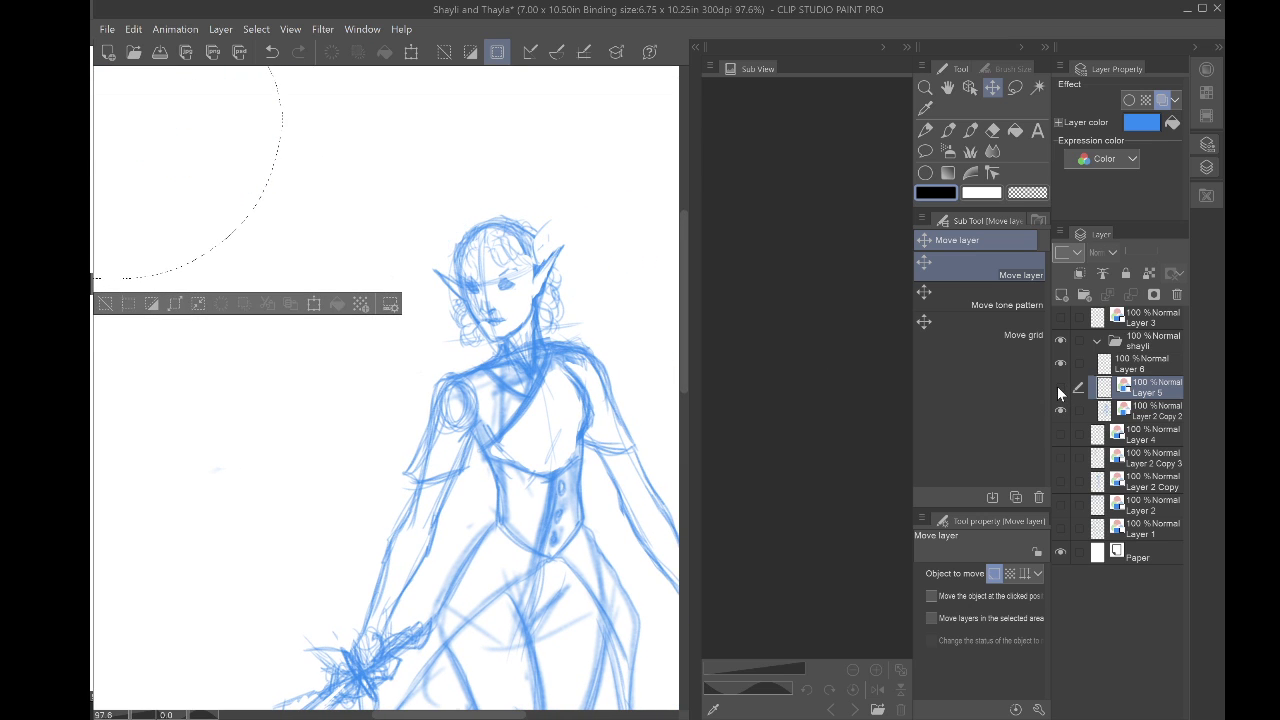
click(1059, 390)
key(ctrl+d)
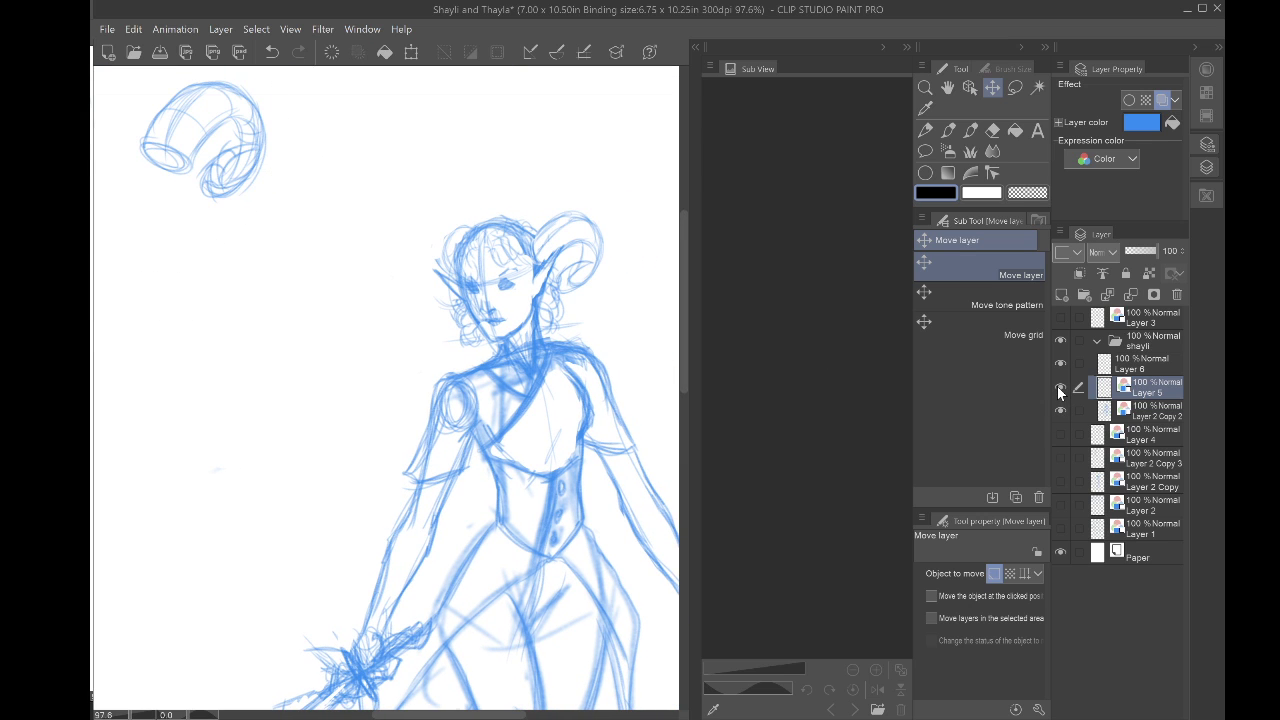
Step: Compare the figure with and without Layer 5, and apply the blue layer color effect to Layer 6
key(ctrl+minus)
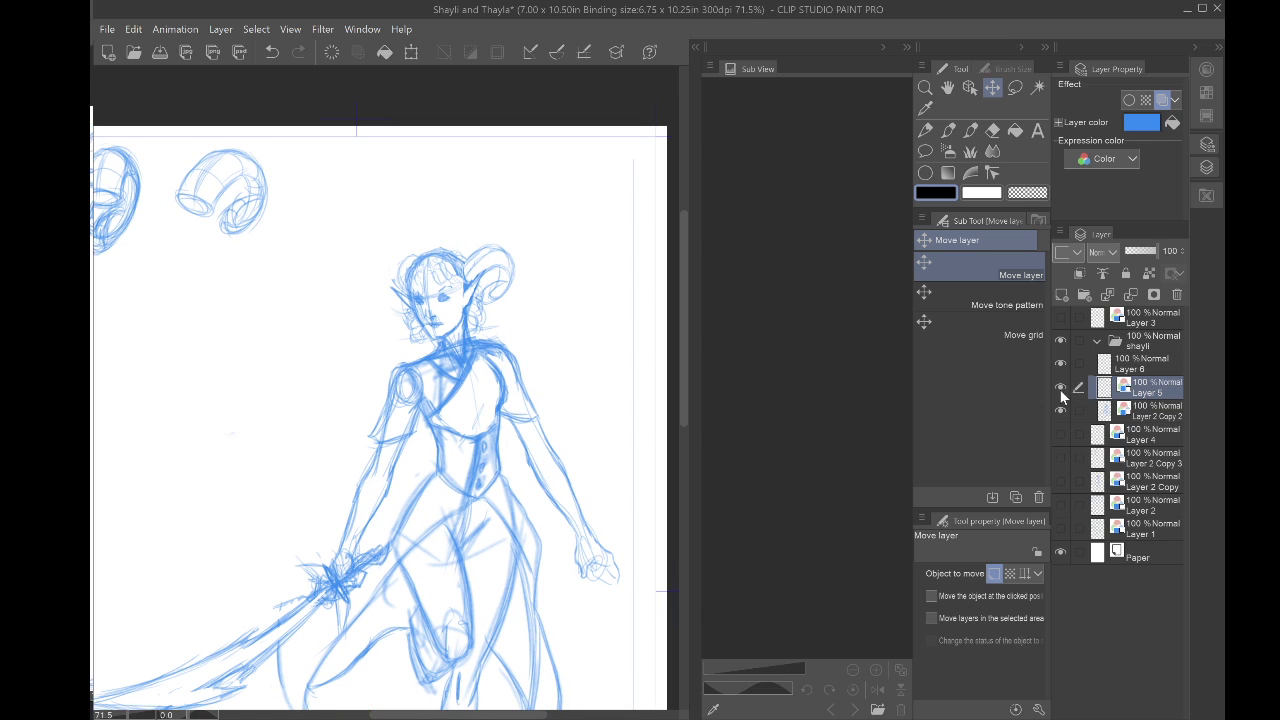
click(1060, 390)
click(1060, 390)
click(1060, 390)
click(1060, 390)
drag(400, 380, 534, 382)
click(1139, 367)
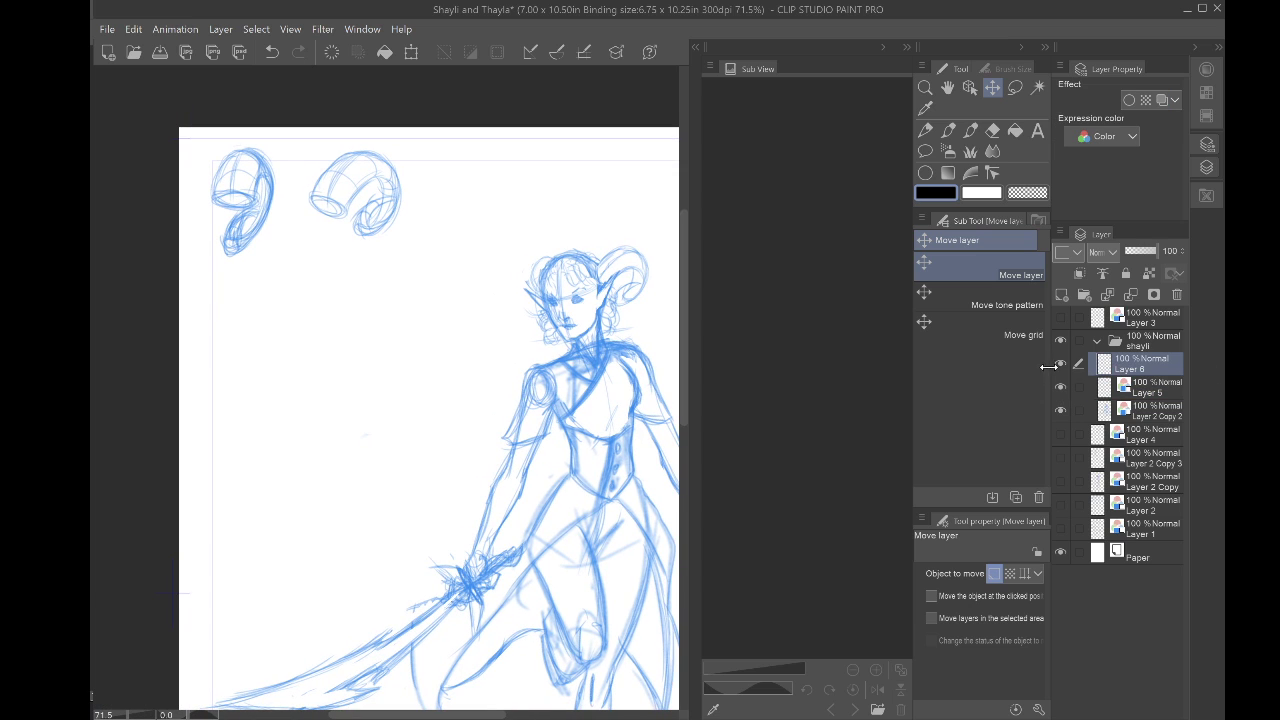
click(1060, 364)
click(1158, 101)
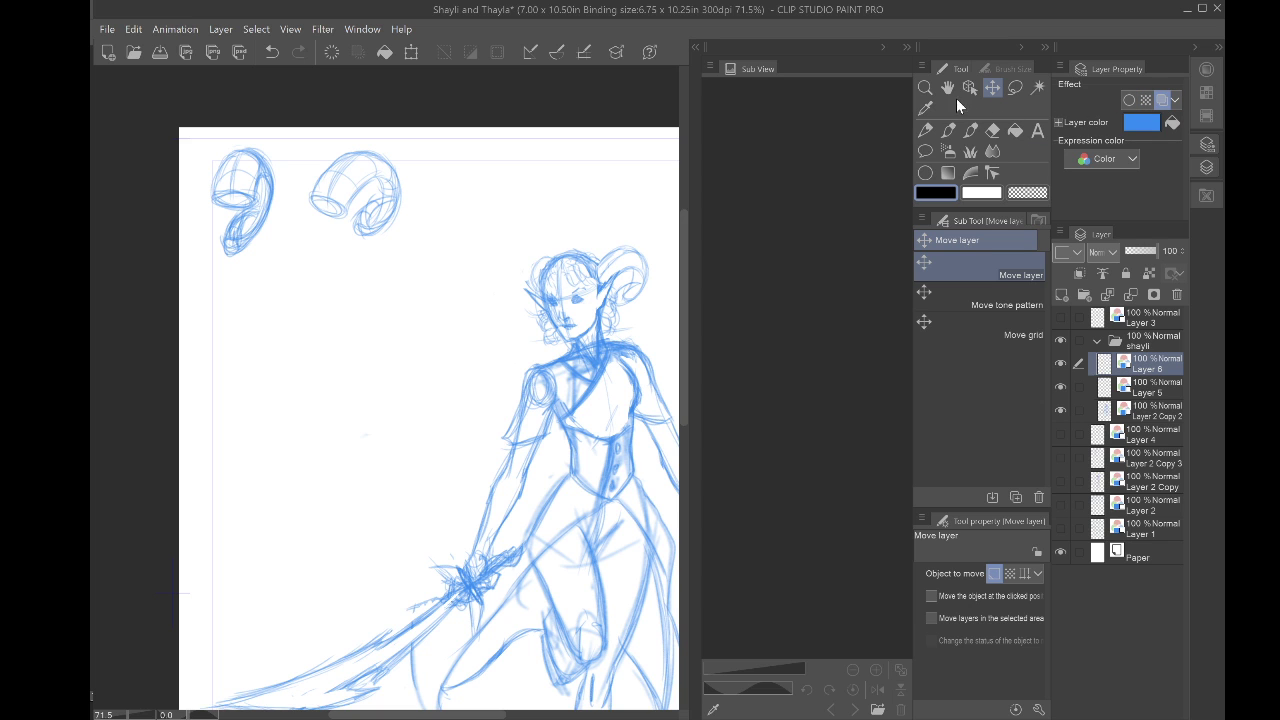
Step: Start a third horn study below the other two on Layer 6 with the Jack pencil: top arc, elliptical base and outer curve
click(925, 131)
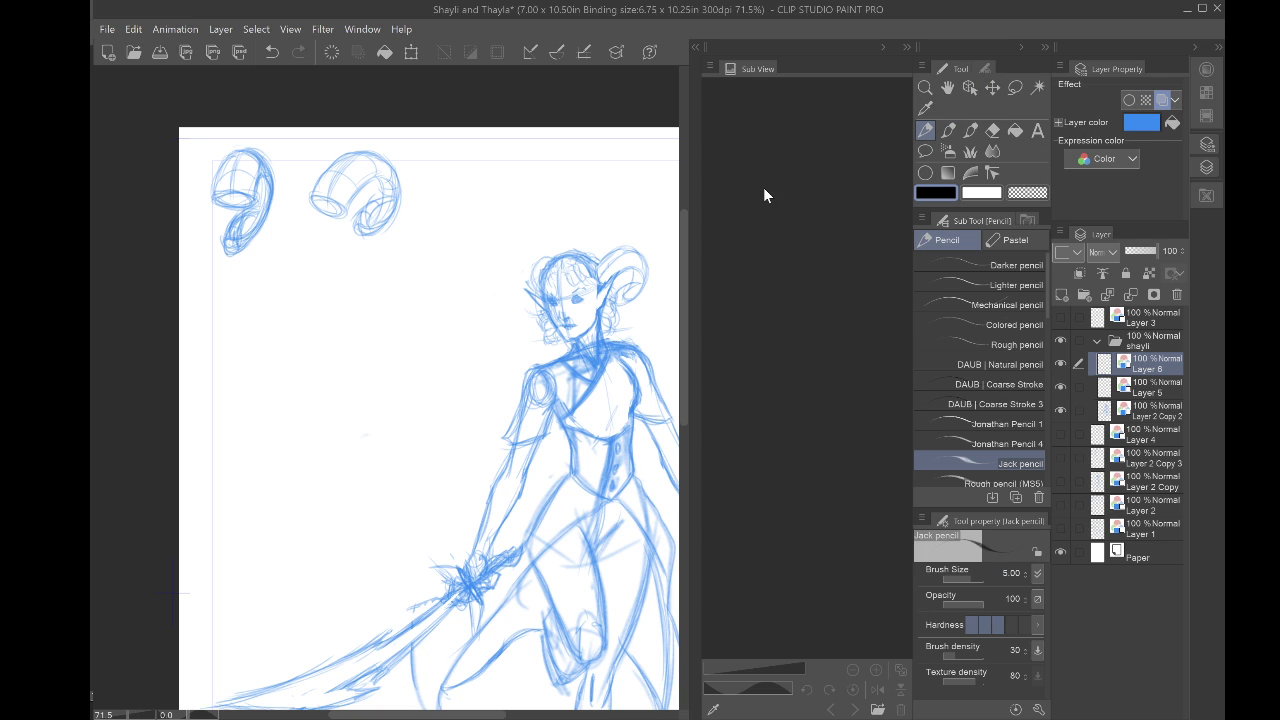
drag(264, 262, 334, 304)
scroll(334, 304, up, 1)
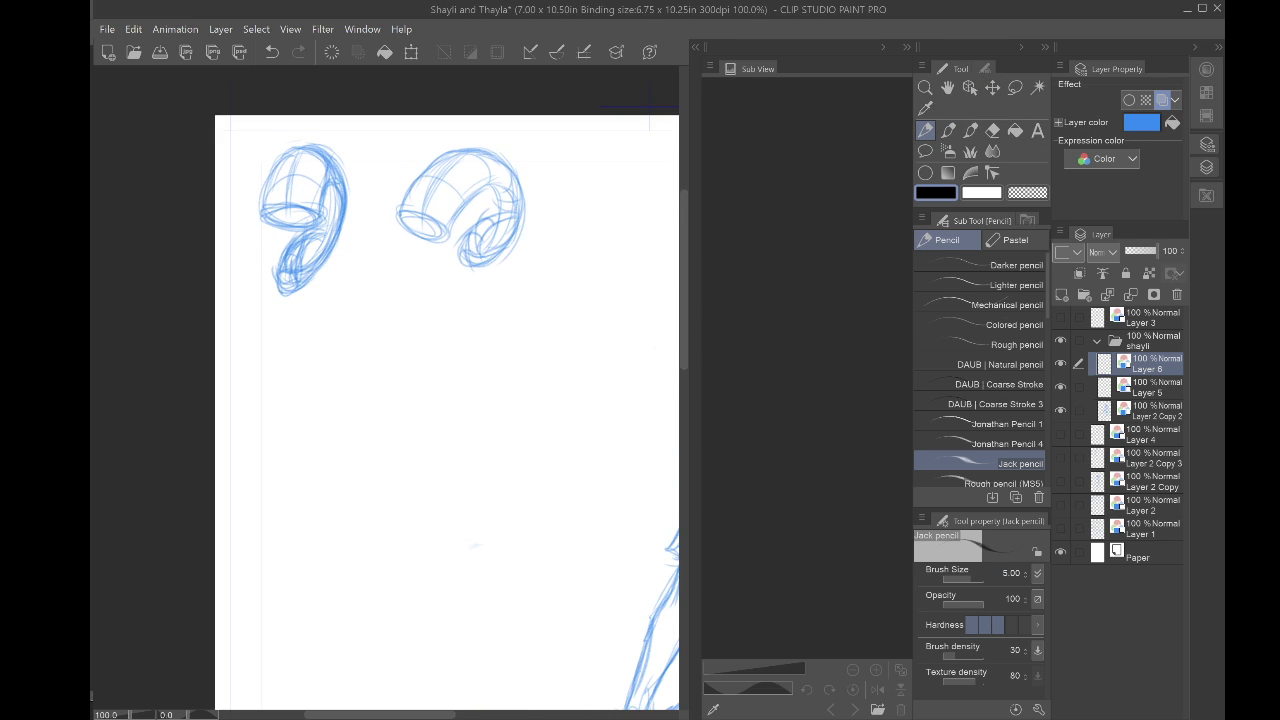
drag(475, 546, 500, 552)
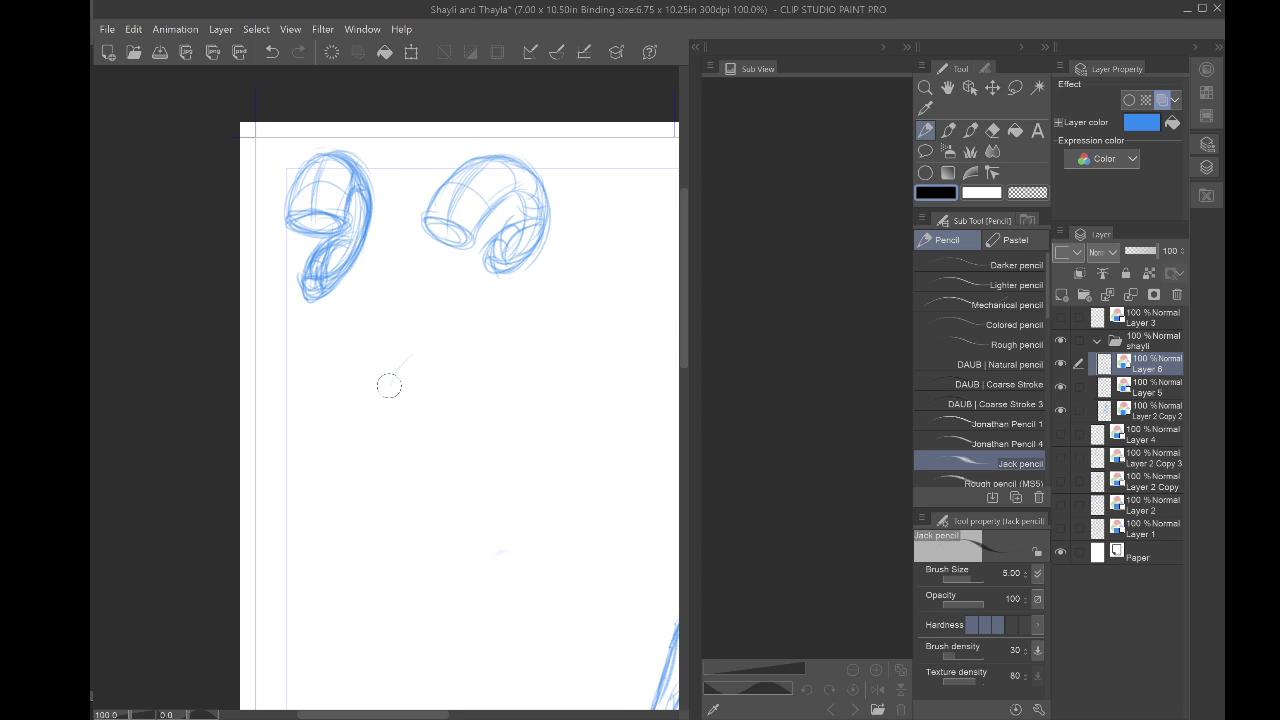
mouse_move(389, 380)
mouse_down()
mouse_move(409, 351)
mouse_move(443, 370)
mouse_move(429, 405)
mouse_move(383, 414)
mouse_up()
mouse_move(378, 420)
mouse_down()
mouse_move(414, 406)
mouse_move(378, 422)
mouse_up()
drag(434, 368, 424, 411)
mouse_move(448, 336)
mouse_down()
mouse_move(469, 402)
mouse_move(434, 388)
mouse_move(418, 440)
mouse_up()
drag(466, 404, 428, 464)
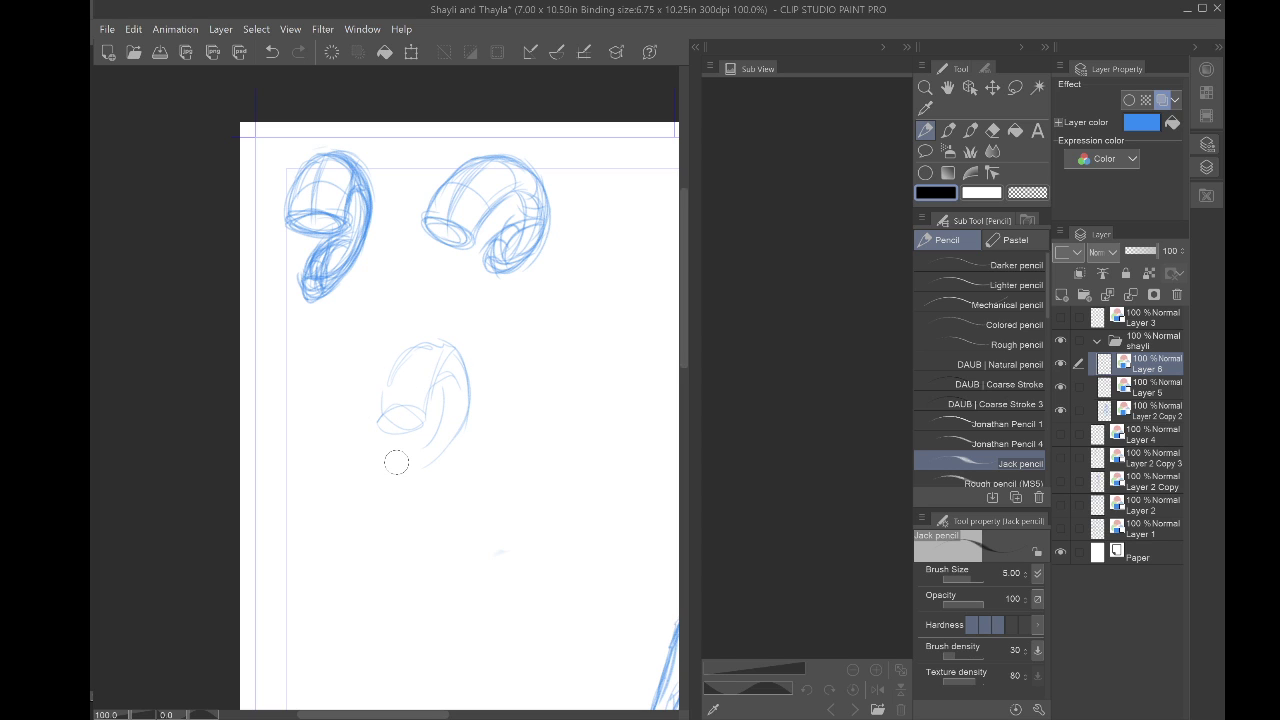
Step: Add the inner curve and downward-curling tip to the third horn study, and reinforce its outline and elliptical base
mouse_move(448, 348)
mouse_down()
mouse_move(410, 350)
mouse_move(380, 392)
mouse_move(410, 400)
mouse_move(416, 431)
mouse_move(379, 416)
mouse_move(429, 418)
mouse_move(396, 412)
mouse_move(433, 359)
mouse_move(425, 381)
mouse_move(460, 424)
mouse_up()
mouse_move(452, 379)
mouse_down()
mouse_move(463, 421)
mouse_move(466, 404)
mouse_move(442, 466)
mouse_move(420, 450)
mouse_move(405, 470)
mouse_move(431, 425)
mouse_up()
mouse_move(438, 346)
mouse_down()
mouse_move(432, 463)
mouse_move(455, 452)
mouse_move(421, 471)
mouse_move(414, 454)
mouse_move(419, 475)
mouse_move(431, 437)
mouse_up()
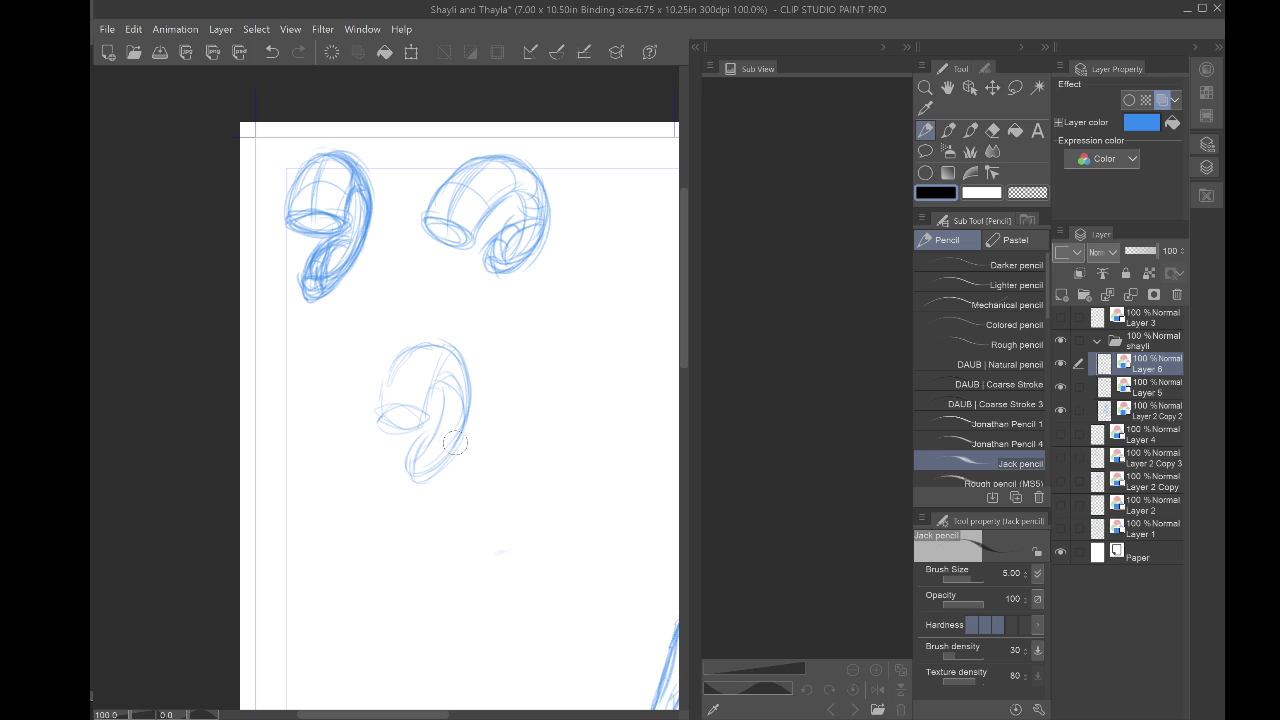
mouse_move(428, 346)
mouse_down()
mouse_move(383, 387)
mouse_move(406, 349)
mouse_move(398, 360)
mouse_move(445, 373)
mouse_up()
drag(425, 418, 378, 408)
mouse_move(381, 404)
mouse_down()
mouse_move(393, 376)
mouse_move(452, 393)
mouse_up()
drag(448, 247, 430, 216)
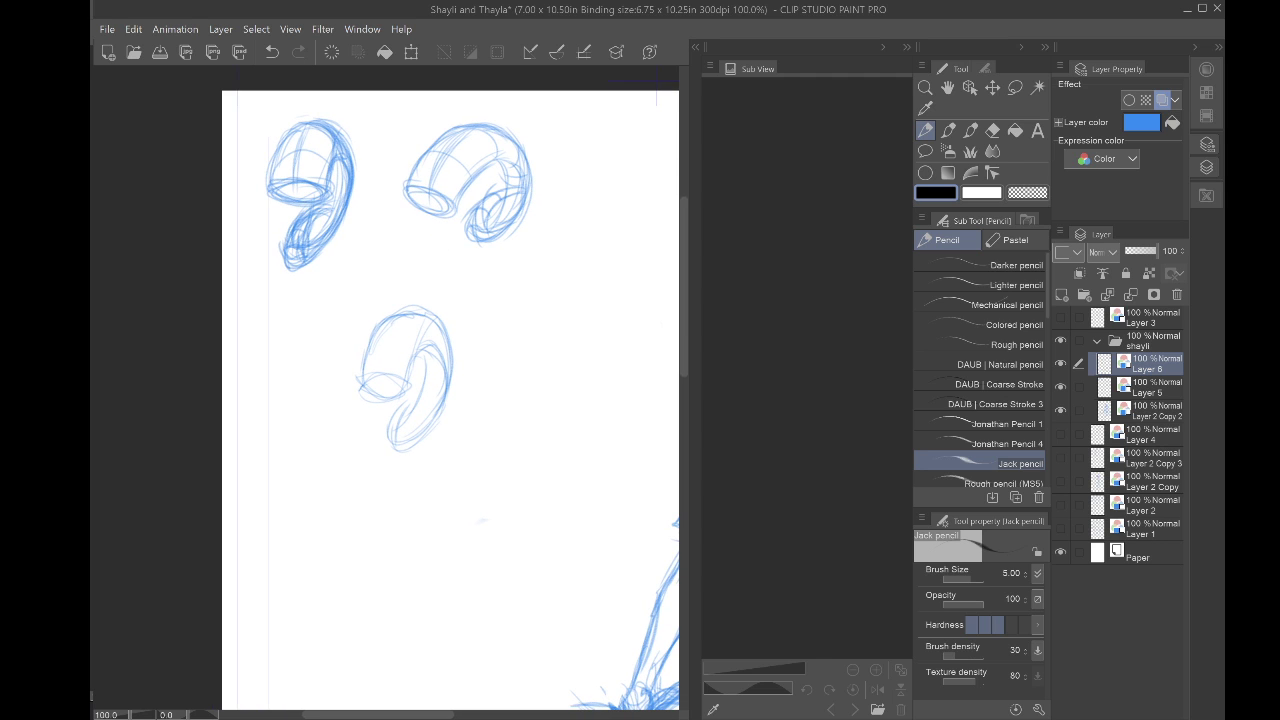
Step: Round out the third horn's tip and base, and darken its inner and outer curves with contour lines across the form
mouse_move(414, 348)
mouse_down()
mouse_move(445, 357)
mouse_move(424, 318)
mouse_move(441, 415)
mouse_move(405, 443)
mouse_move(451, 375)
mouse_move(423, 407)
mouse_move(443, 398)
mouse_move(417, 444)
mouse_move(443, 404)
mouse_move(409, 433)
mouse_move(444, 408)
mouse_move(390, 443)
mouse_move(401, 454)
mouse_move(390, 444)
mouse_move(425, 402)
mouse_move(393, 424)
mouse_move(459, 392)
mouse_move(414, 419)
mouse_move(409, 441)
mouse_move(460, 390)
mouse_move(392, 428)
mouse_move(437, 398)
mouse_move(408, 451)
mouse_move(391, 404)
mouse_move(397, 448)
mouse_up()
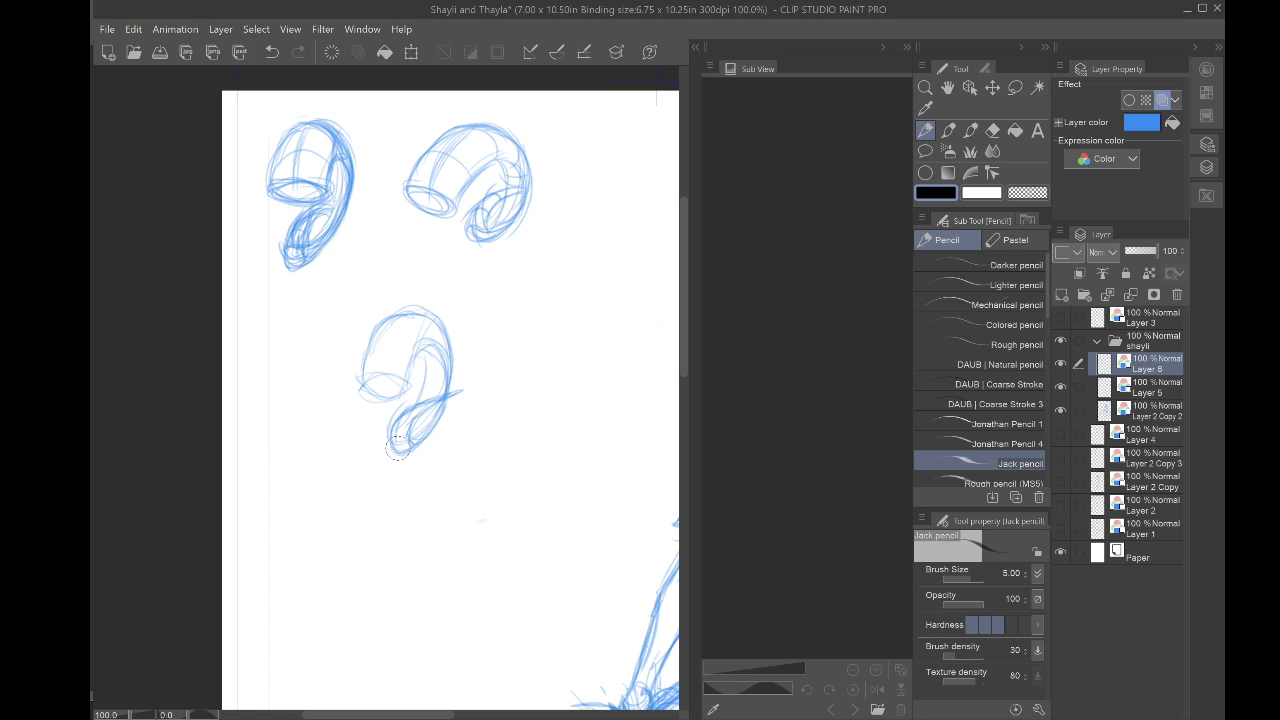
mouse_move(447, 385)
mouse_down()
mouse_move(383, 338)
mouse_move(361, 384)
mouse_up()
mouse_move(419, 353)
mouse_down()
mouse_move(439, 351)
mouse_move(405, 348)
mouse_move(404, 385)
mouse_move(369, 391)
mouse_up()
drag(414, 346, 448, 376)
mouse_move(442, 326)
mouse_down()
mouse_move(395, 310)
mouse_move(396, 347)
mouse_move(405, 337)
mouse_move(372, 343)
mouse_move(389, 362)
mouse_move(399, 348)
mouse_move(369, 346)
mouse_move(403, 330)
mouse_move(395, 377)
mouse_move(380, 350)
mouse_move(411, 308)
mouse_move(379, 370)
mouse_move(415, 310)
mouse_move(385, 380)
mouse_move(396, 394)
mouse_move(366, 383)
mouse_move(432, 338)
mouse_move(405, 387)
mouse_move(406, 363)
mouse_move(436, 393)
mouse_up()
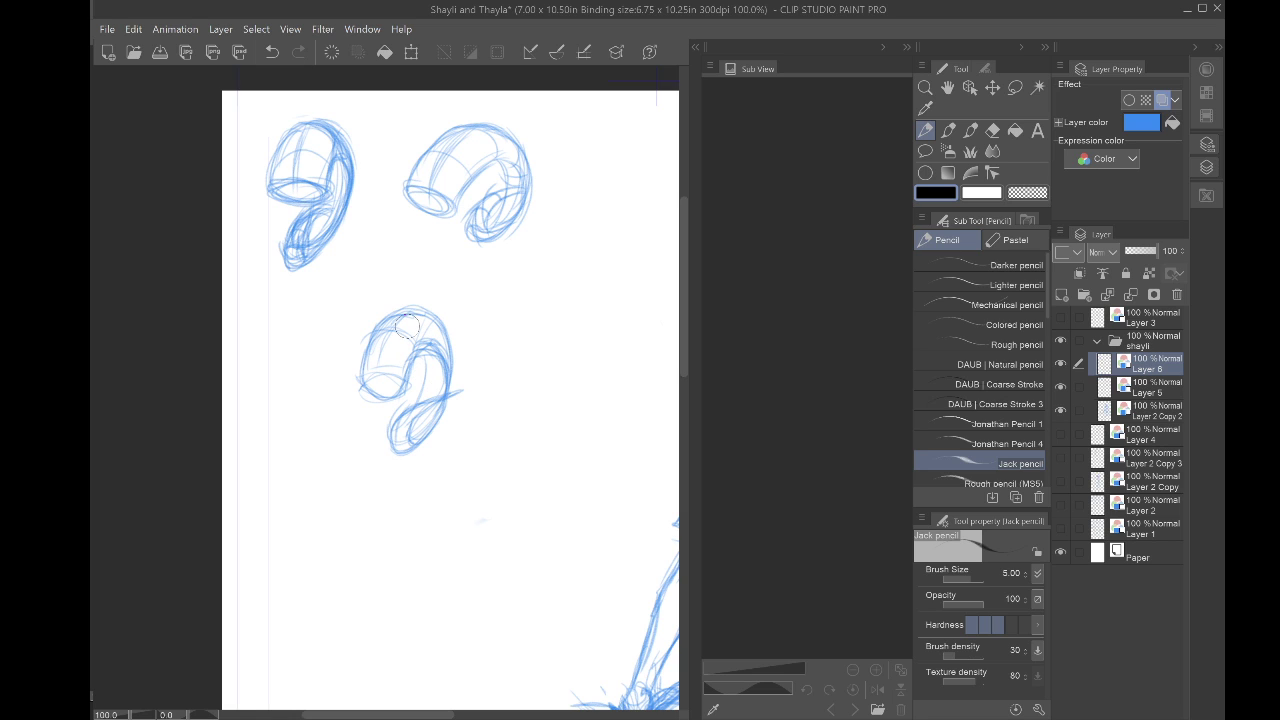
mouse_move(375, 340)
mouse_down()
mouse_move(418, 345)
mouse_move(410, 378)
mouse_move(439, 353)
mouse_move(422, 440)
mouse_move(392, 450)
mouse_move(438, 420)
mouse_move(400, 420)
mouse_move(450, 395)
mouse_move(410, 435)
mouse_move(431, 321)
mouse_move(450, 390)
mouse_move(380, 320)
mouse_move(395, 305)
mouse_move(378, 390)
mouse_move(372, 332)
mouse_up()
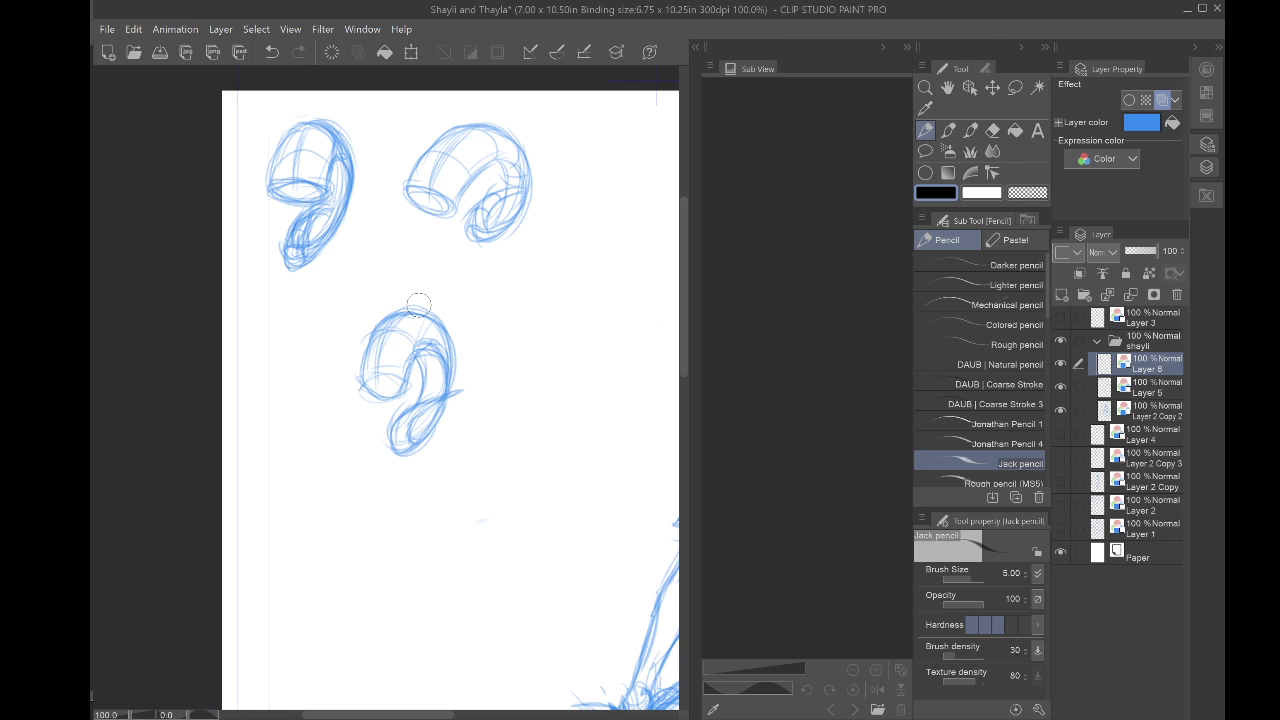
scroll(419, 304, down, 2)
scroll(378, 352, up, 2)
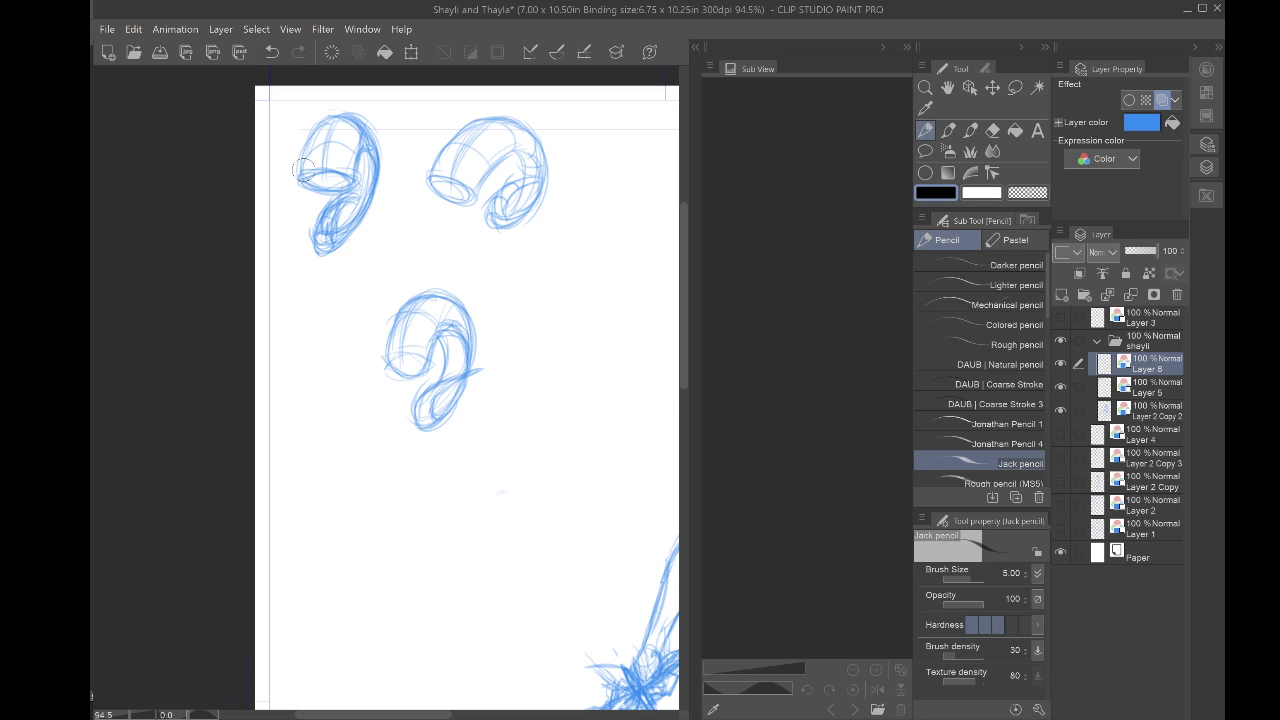
Step: Make Layer 5 active and visible, and hide Layer 6 so only the two earlier horn studies show
click(1015, 87)
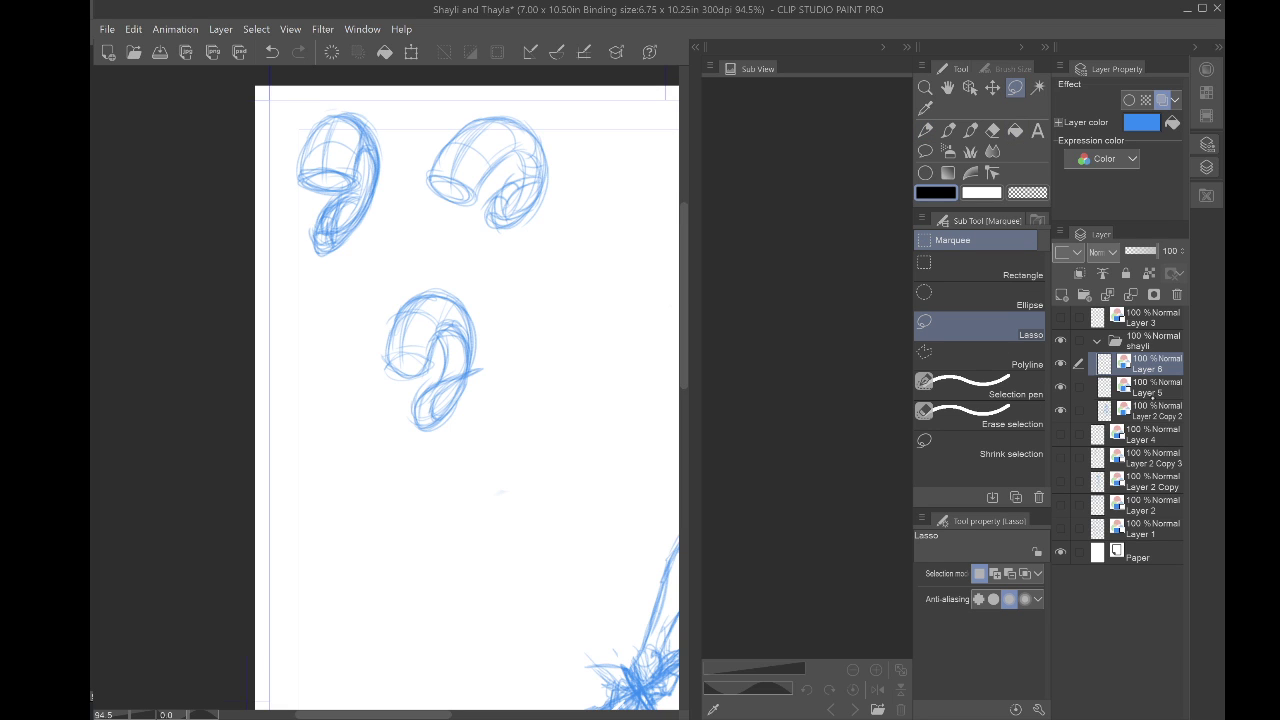
click(1152, 392)
click(1061, 387)
click(1061, 387)
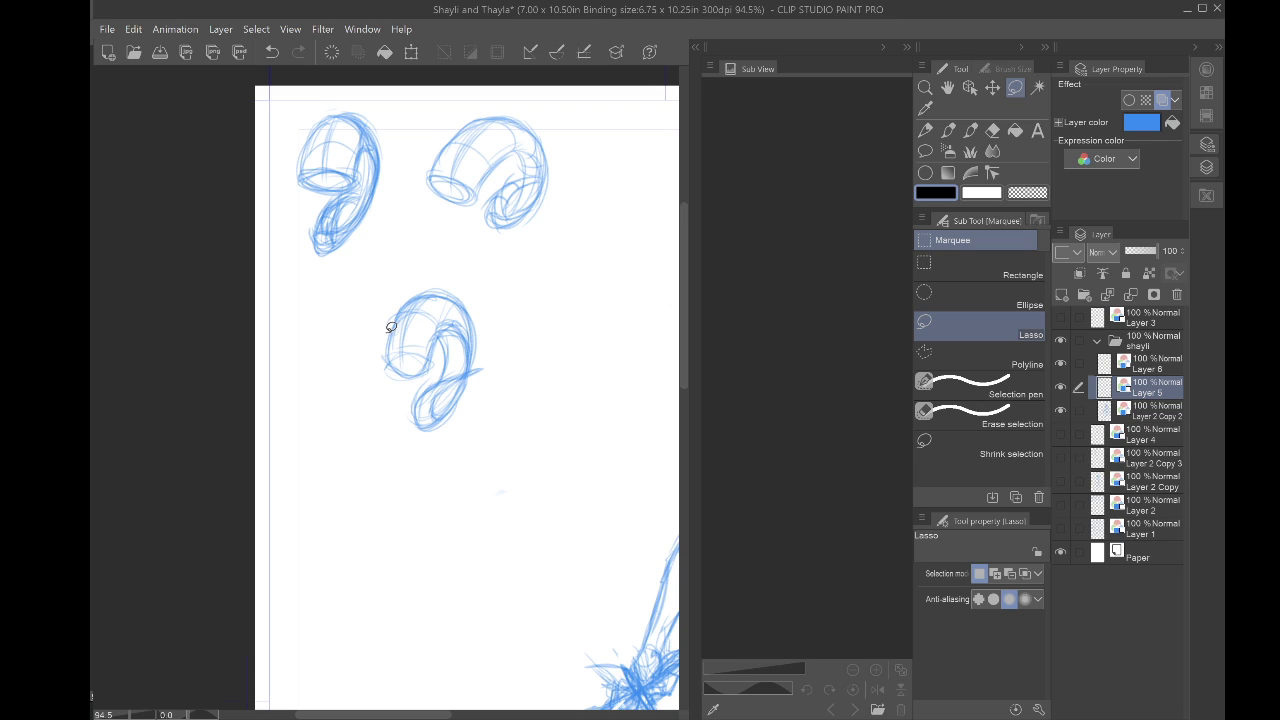
scroll(391, 327, up, 4)
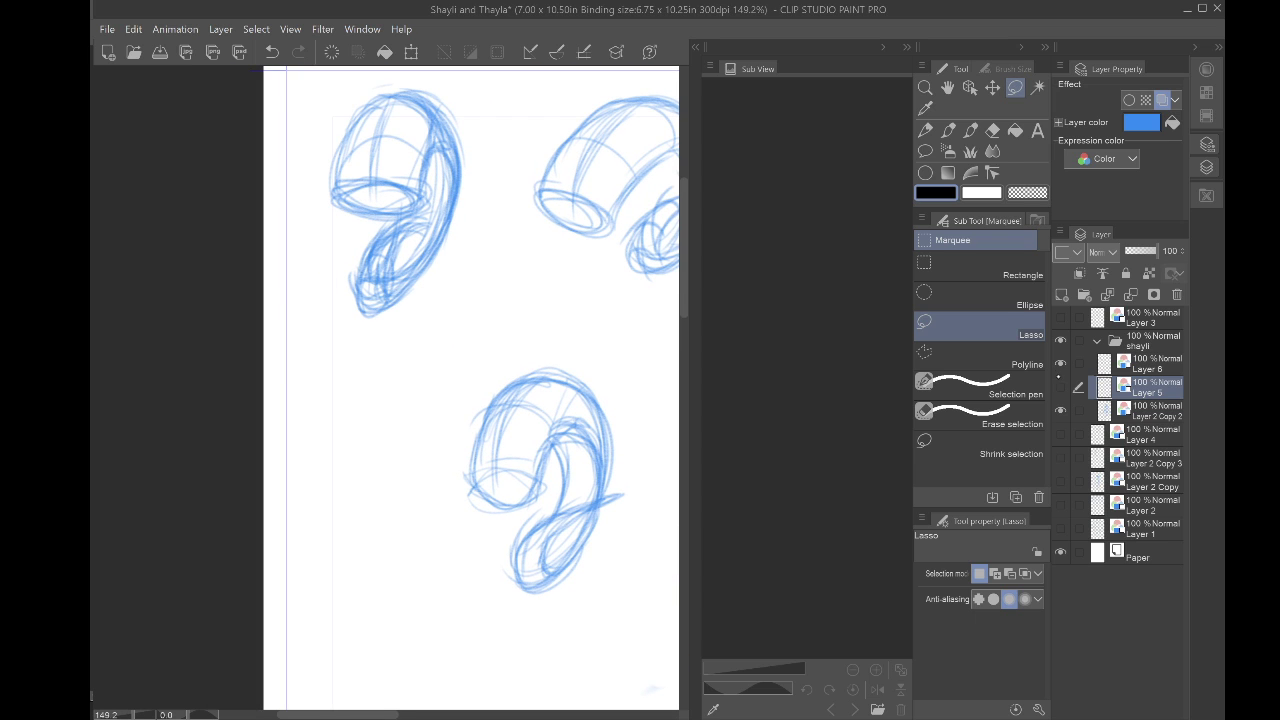
click(1057, 403)
click(1057, 403)
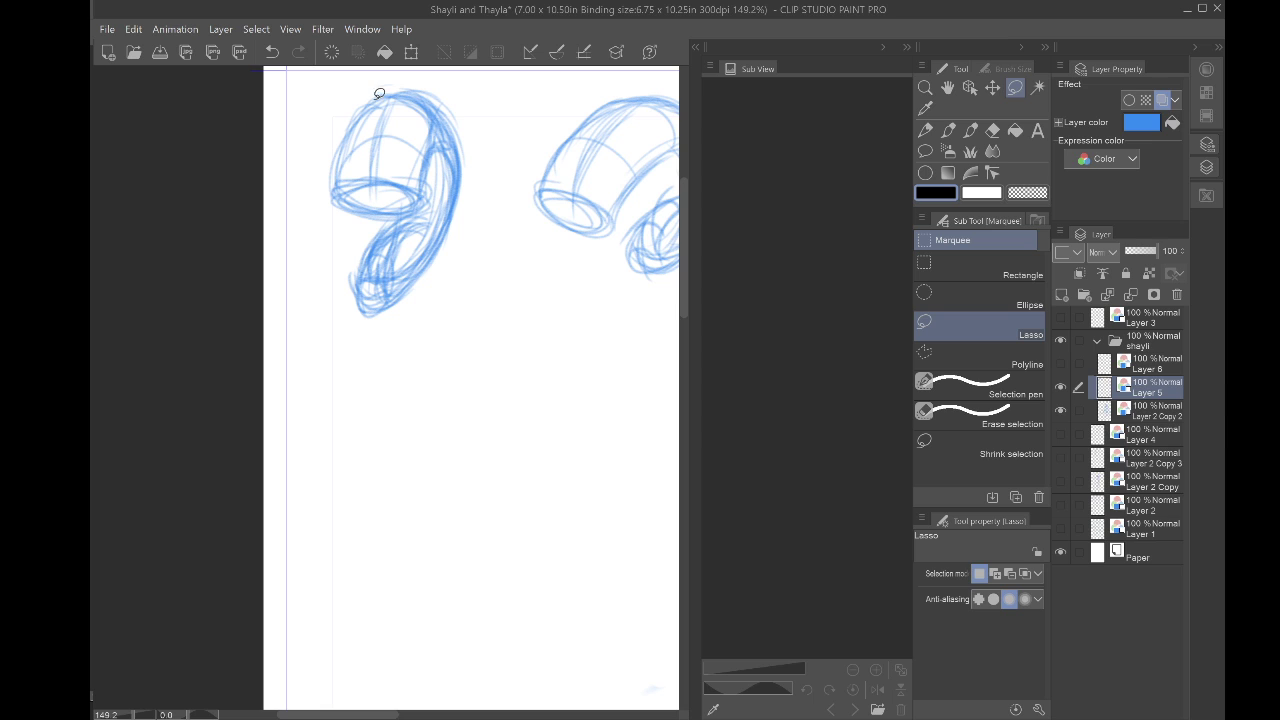
Step: Drop the lasso selection around the first horn study and erase its lower curl on Layer 5 with the Hard eraser
mouse_move(356, 84)
mouse_down()
mouse_move(468, 126)
mouse_move(441, 288)
mouse_move(338, 318)
mouse_move(303, 179)
mouse_move(348, 100)
mouse_move(382, 82)
mouse_up()
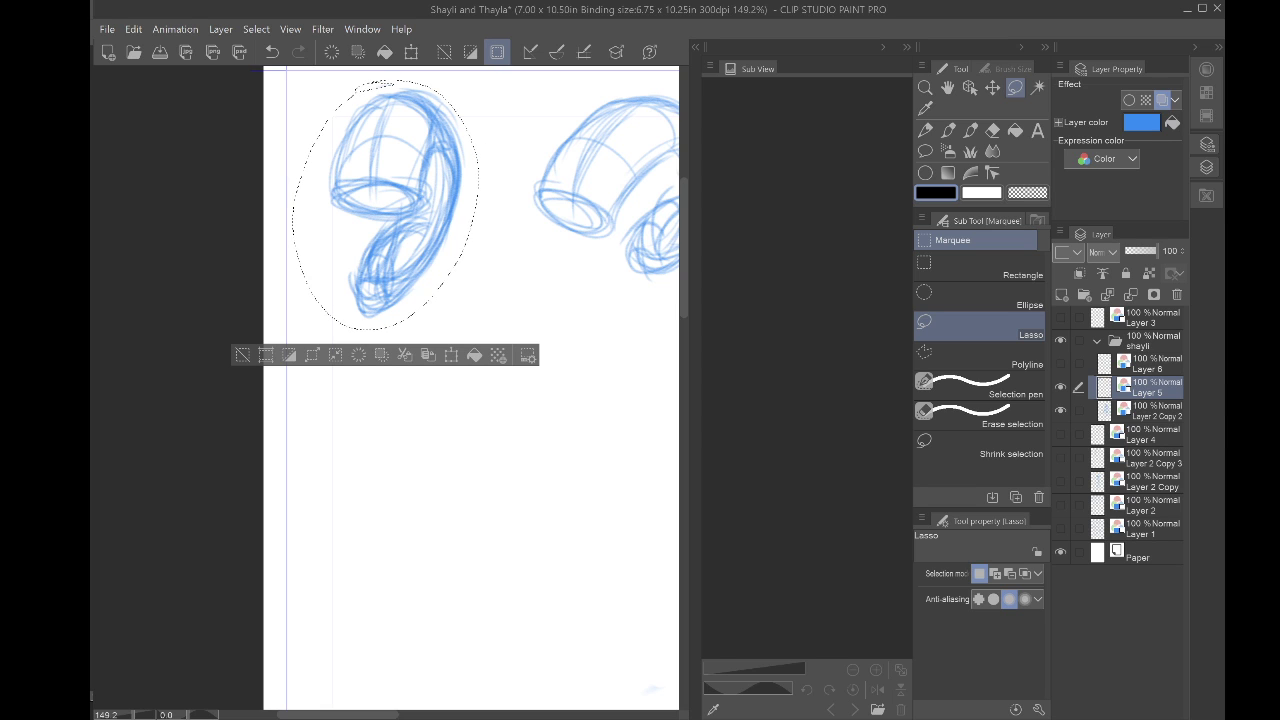
key(ctrl+d)
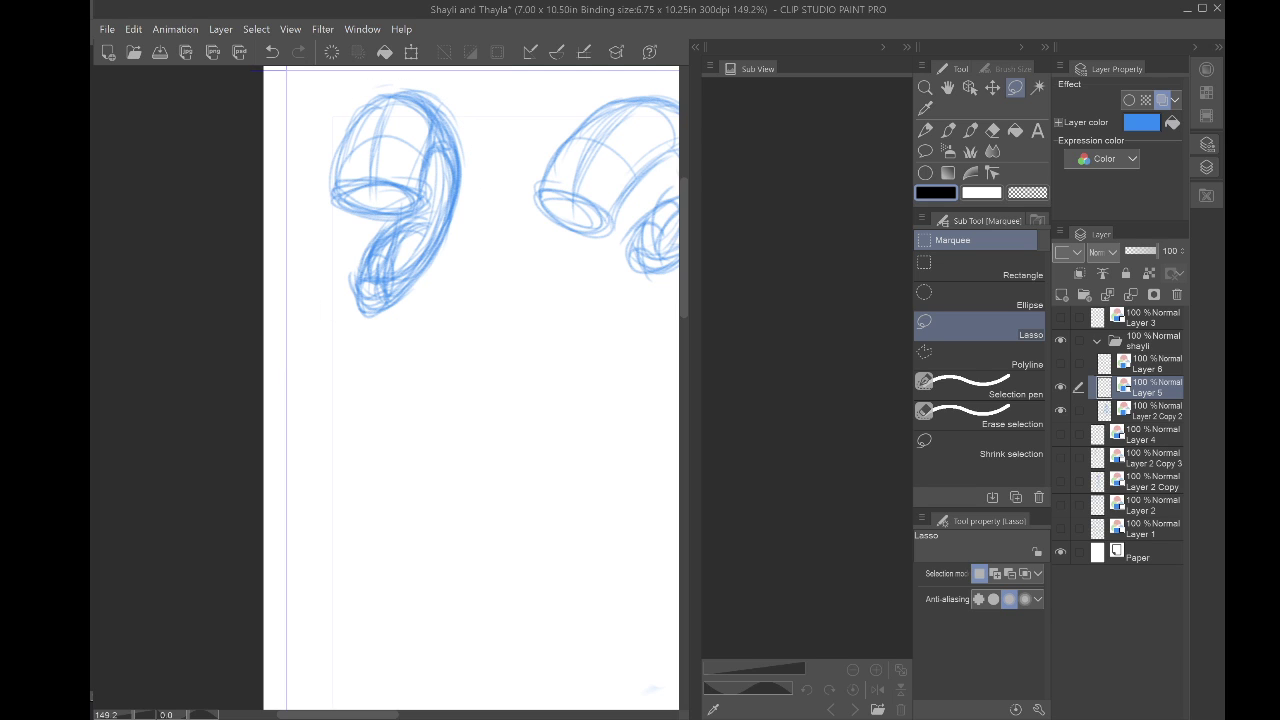
key(e)
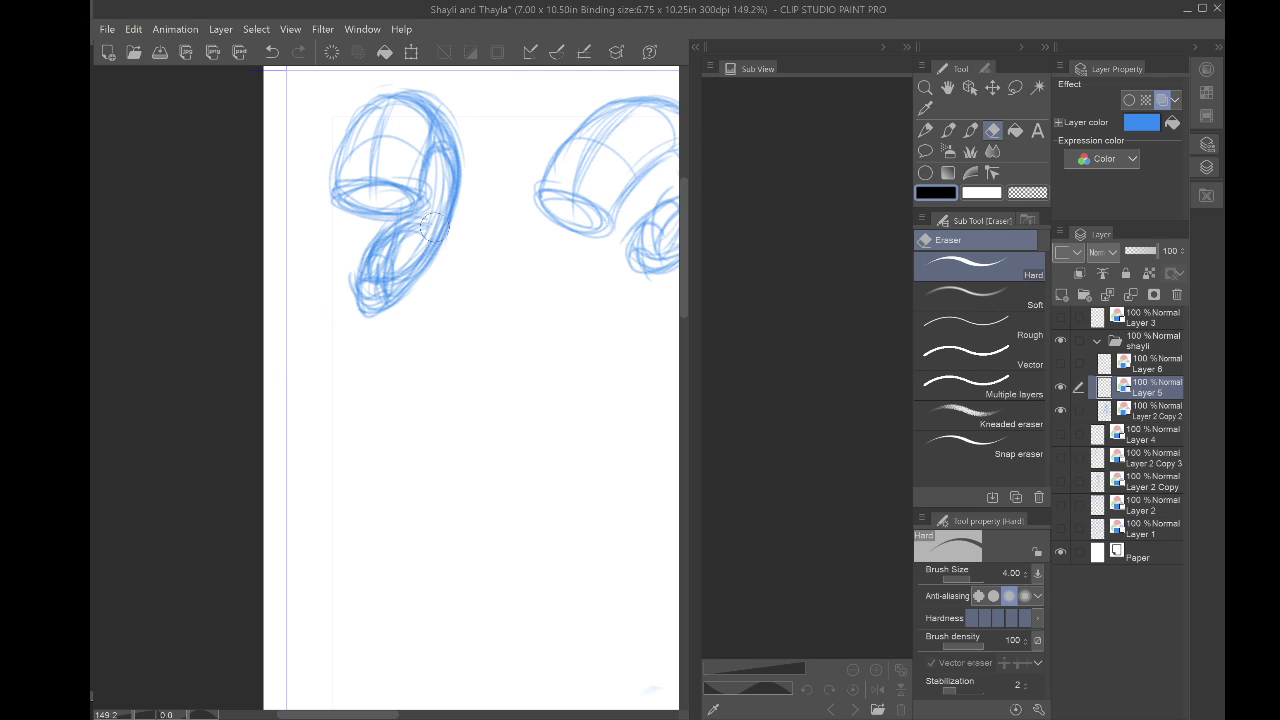
mouse_move(432, 219)
mouse_down()
mouse_move(372, 305)
mouse_move(431, 230)
mouse_move(351, 291)
mouse_move(457, 243)
mouse_move(426, 297)
mouse_move(463, 208)
mouse_move(440, 190)
mouse_move(422, 246)
mouse_up()
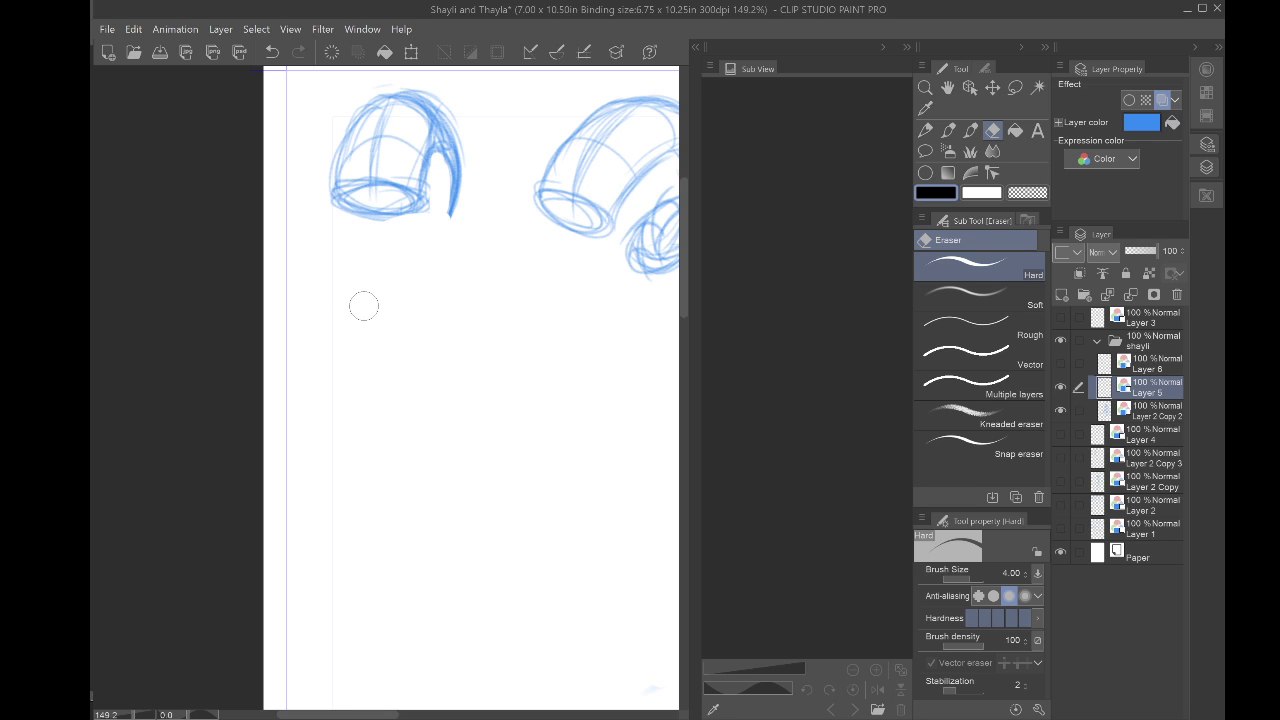
Step: Redraw the first horn's outer edge sweeping down into a narrow, leaf-shaped tip with the Jack pencil
key(p)
mouse_move(450, 212)
mouse_down()
mouse_move(461, 184)
mouse_move(443, 271)
mouse_up()
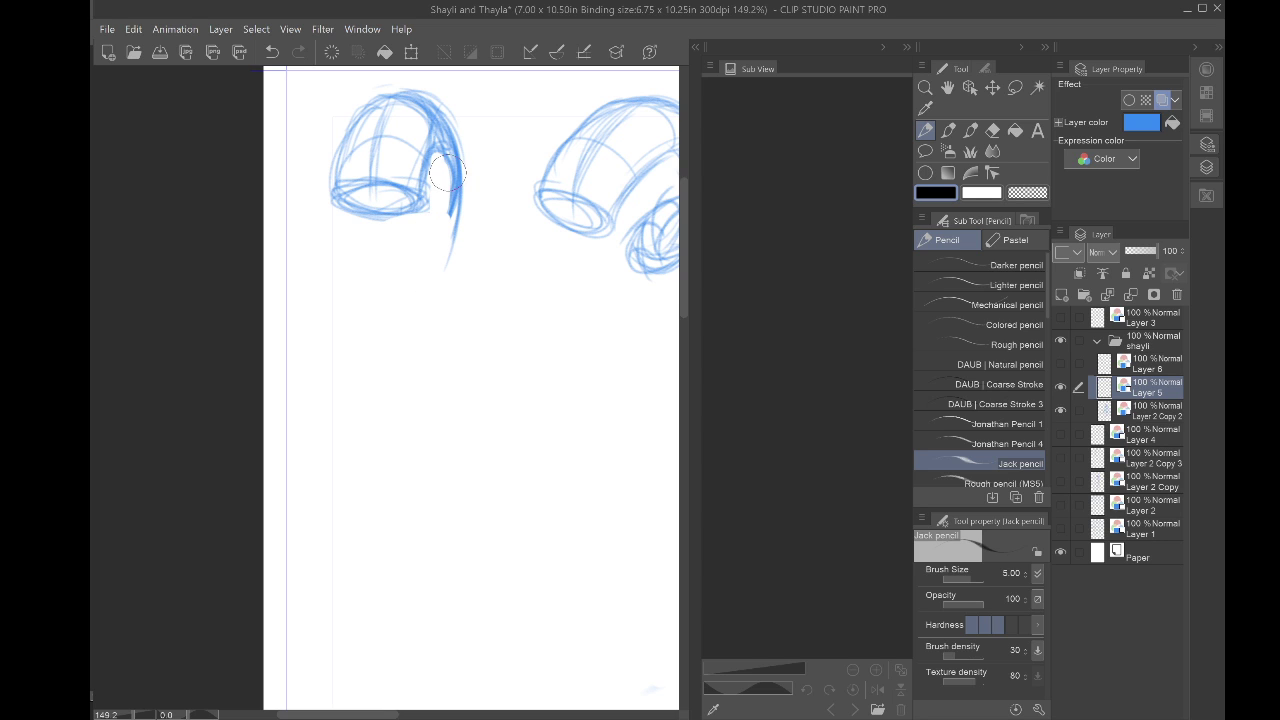
mouse_move(403, 214)
mouse_down()
mouse_move(401, 258)
mouse_move(407, 228)
mouse_move(403, 244)
mouse_move(445, 201)
mouse_move(449, 257)
mouse_move(394, 292)
mouse_move(438, 211)
mouse_move(420, 299)
mouse_move(398, 300)
mouse_move(405, 276)
mouse_move(454, 216)
mouse_move(418, 241)
mouse_move(465, 206)
mouse_move(414, 304)
mouse_move(393, 276)
mouse_move(446, 209)
mouse_move(423, 296)
mouse_move(404, 222)
mouse_move(393, 272)
mouse_move(420, 101)
mouse_move(460, 212)
mouse_move(457, 165)
mouse_move(442, 269)
mouse_move(407, 291)
mouse_move(433, 104)
mouse_up()
Step: Erase the first horn study's inner edge above the tip with the Hard eraser and redraw the tip's near side with the Jack pencil
key(e)
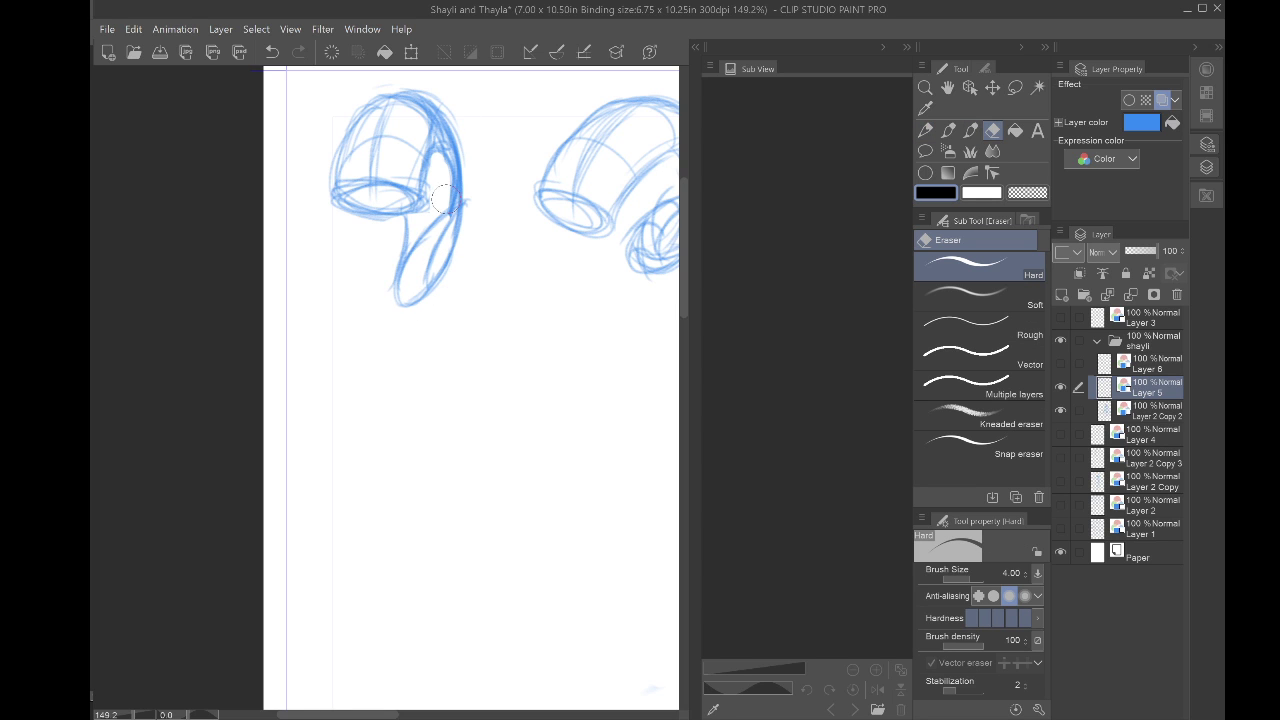
mouse_move(448, 198)
mouse_down()
mouse_move(449, 209)
mouse_move(438, 150)
mouse_move(433, 222)
mouse_up()
key(p)
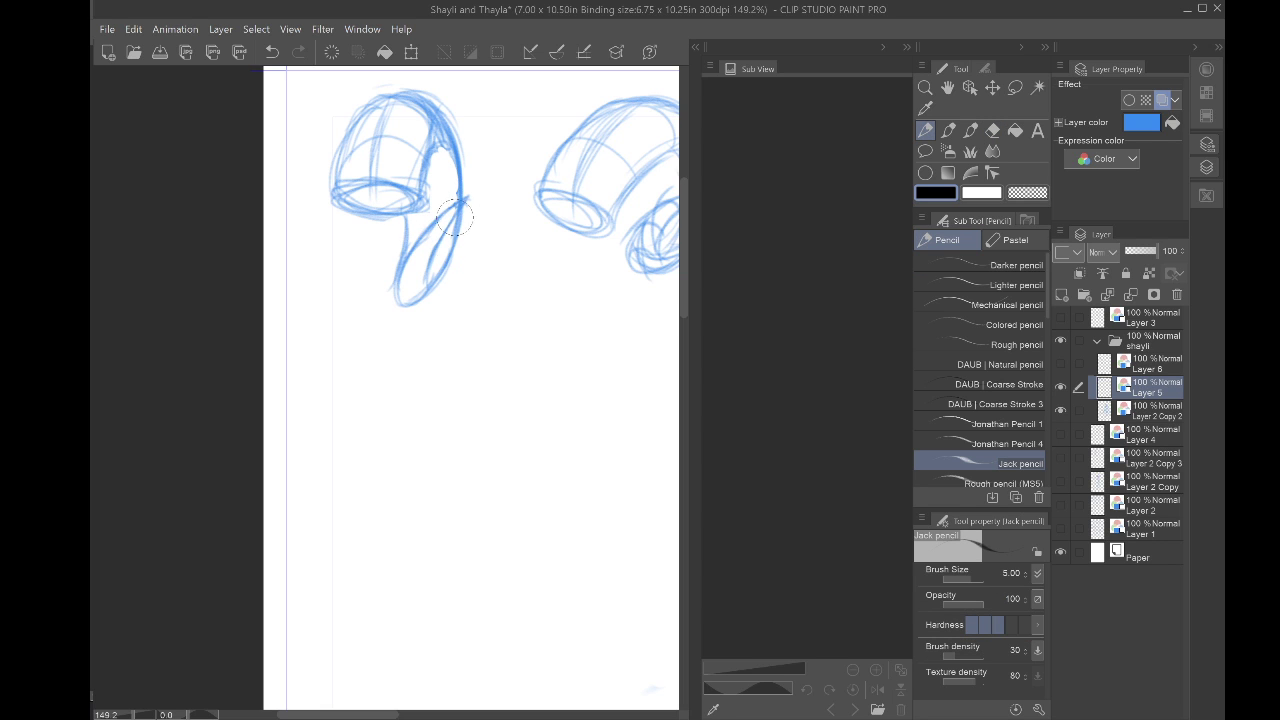
mouse_move(461, 205)
mouse_down()
mouse_move(426, 265)
mouse_move(429, 289)
mouse_move(402, 265)
mouse_up()
mouse_move(399, 279)
mouse_down()
mouse_move(415, 245)
mouse_move(447, 220)
mouse_move(428, 216)
mouse_move(425, 230)
mouse_move(437, 212)
mouse_move(409, 315)
mouse_up()
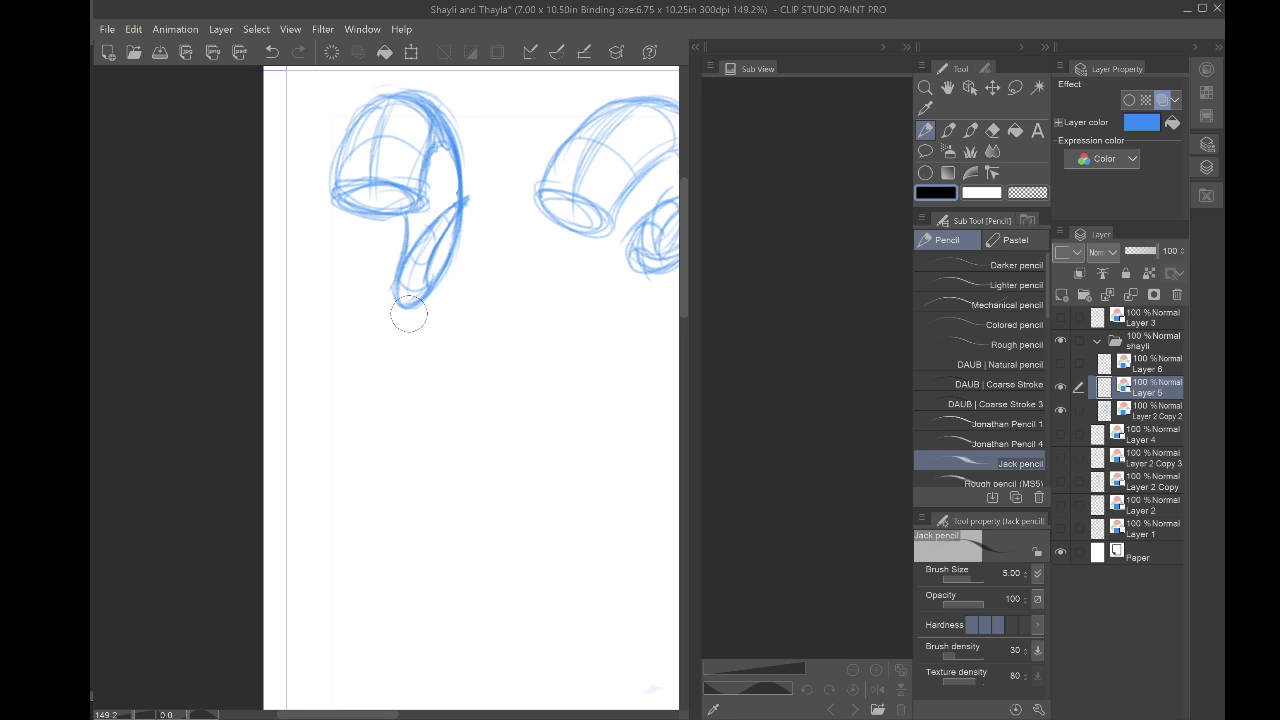
Step: Widen and round the first horn's lower tip, darken its outer edge and add contour strokes inside it
drag(387, 114, 371, 185)
drag(409, 303, 459, 213)
drag(465, 200, 411, 267)
mouse_move(399, 250)
mouse_down()
mouse_move(404, 307)
mouse_move(424, 313)
mouse_move(450, 264)
mouse_up()
mouse_move(436, 308)
mouse_down()
mouse_move(458, 227)
mouse_move(418, 315)
mouse_up()
mouse_move(443, 246)
mouse_down()
mouse_move(424, 299)
mouse_move(435, 304)
mouse_move(434, 250)
mouse_move(439, 297)
mouse_move(441, 240)
mouse_move(434, 300)
mouse_move(457, 213)
mouse_move(424, 294)
mouse_up()
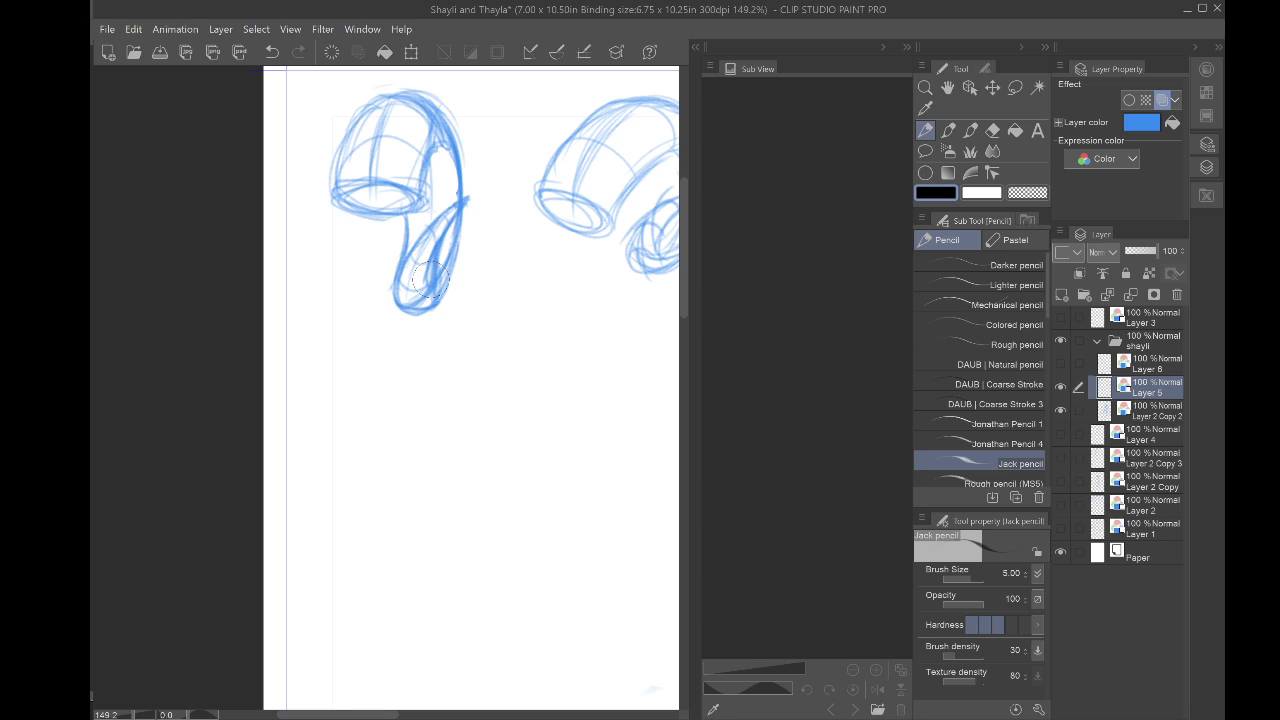
Step: Clean the excess sketch lines out of the first horn's tip with the Hard eraser and return to the Jack pencil
key(e)
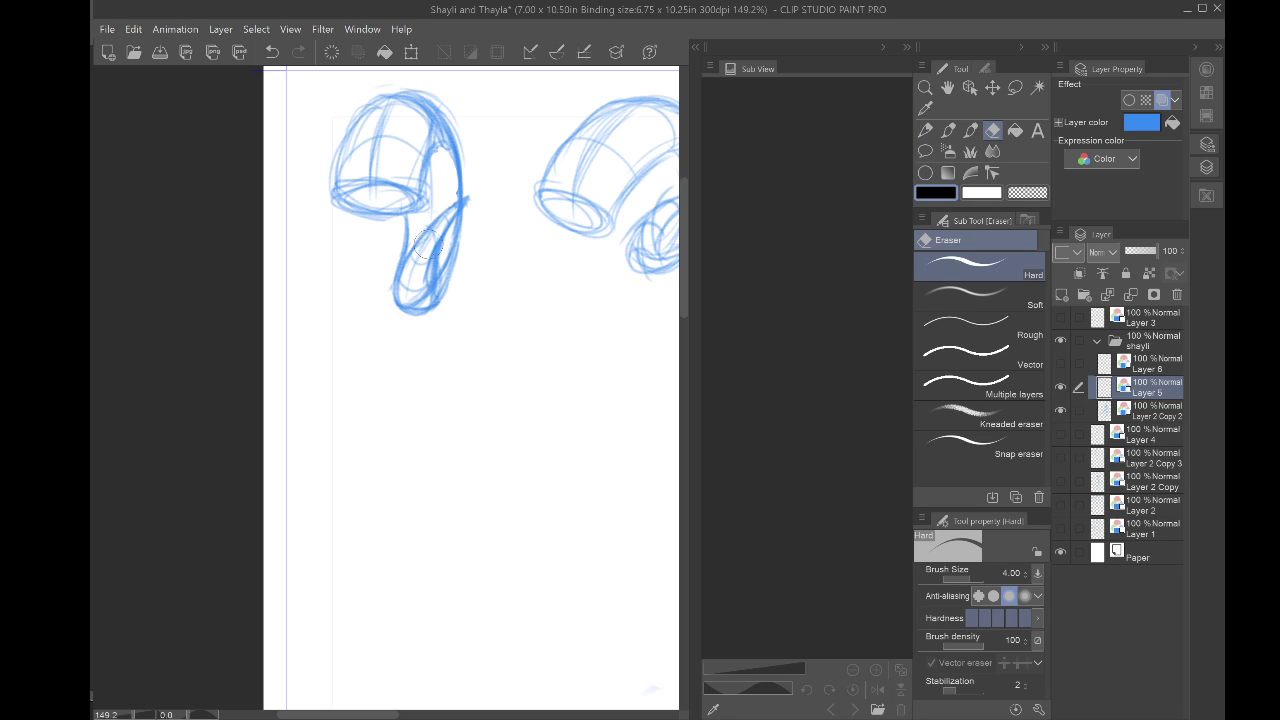
drag(446, 218, 414, 298)
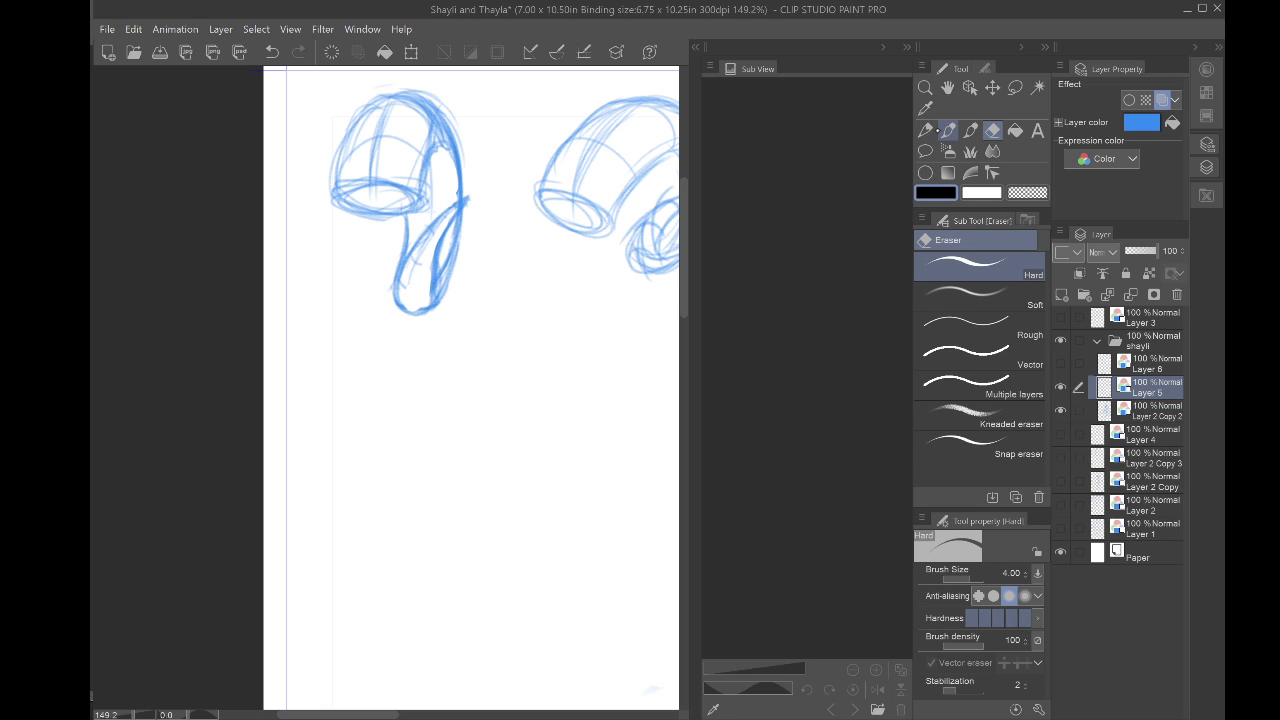
click(925, 130)
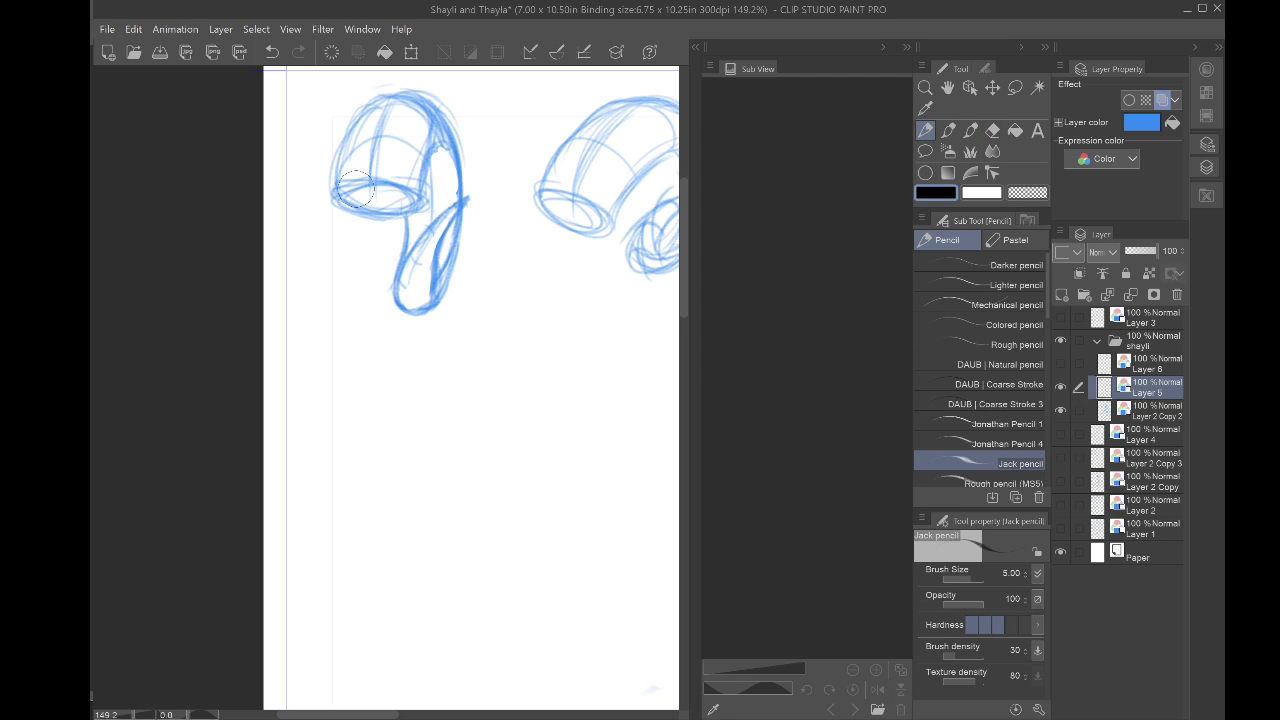
Step: Lasso the first horn study on Layer 5 and paste a copy of it onto its own layer
scroll(360, 284, down, 1)
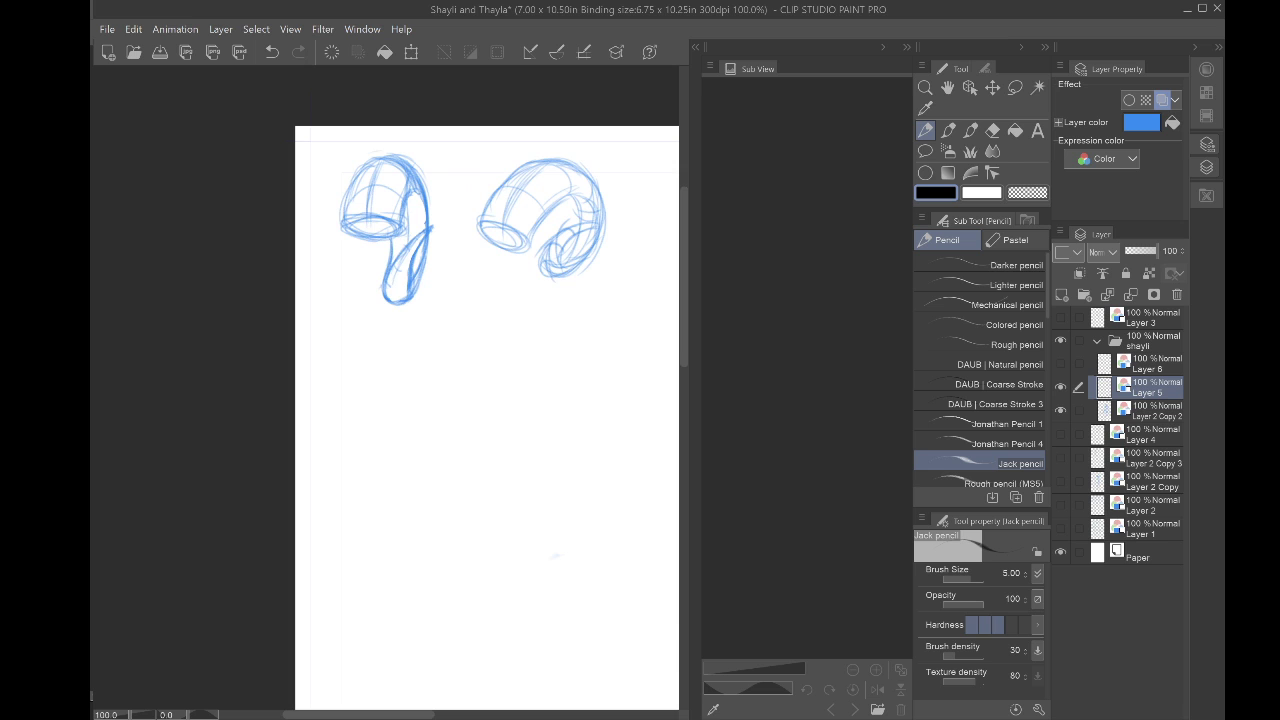
mouse_move(413, 288)
mouse_down()
mouse_move(309, 273)
mouse_move(308, 244)
mouse_up()
scroll(309, 273, down, 1)
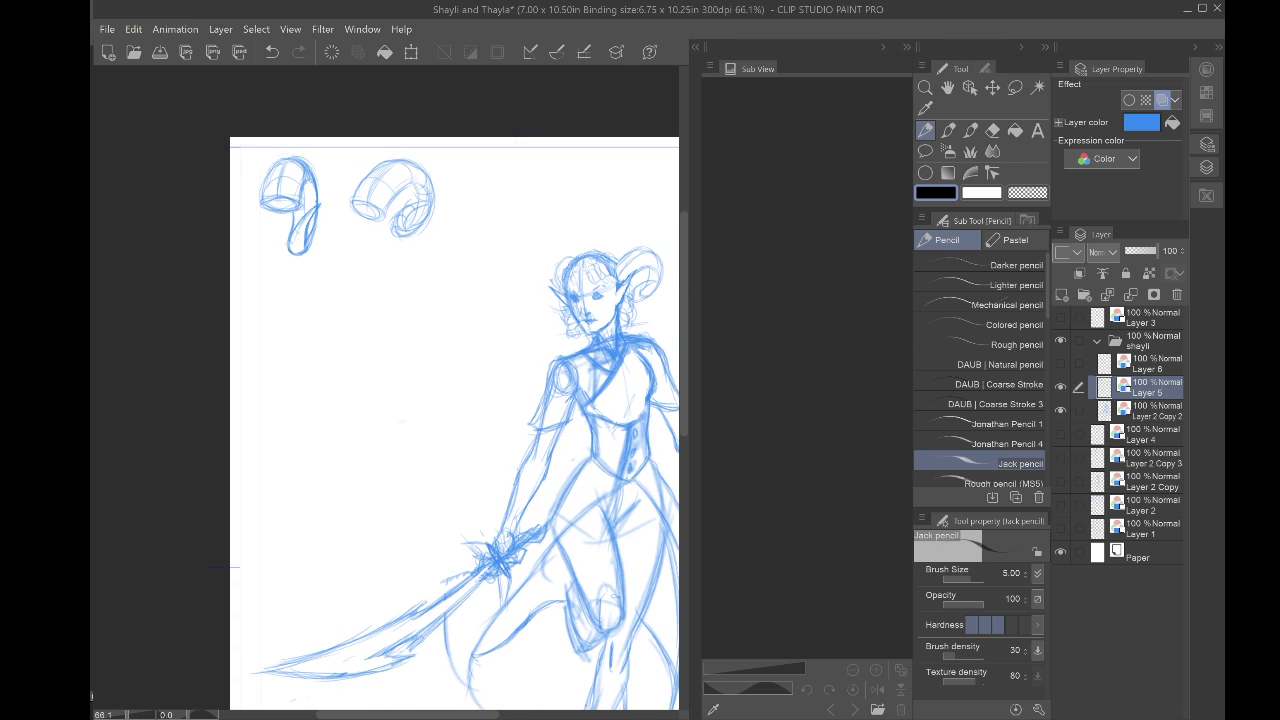
key(m)
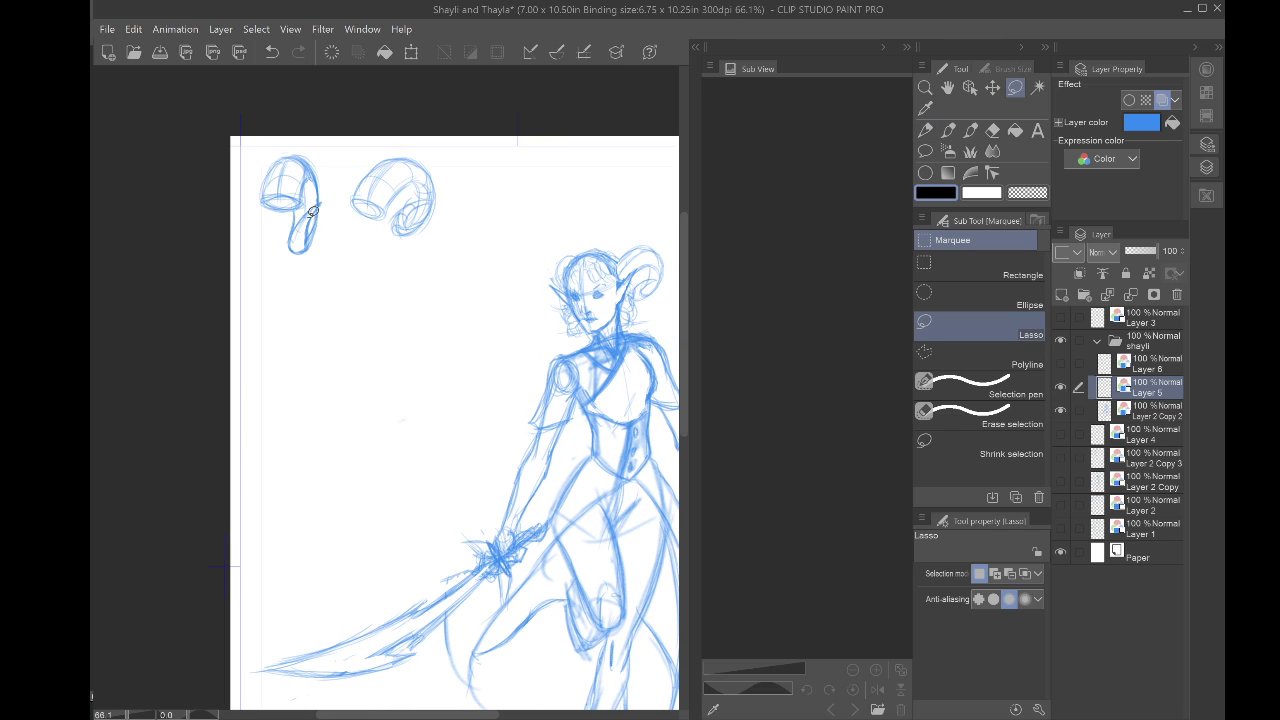
drag(276, 268, 278, 272)
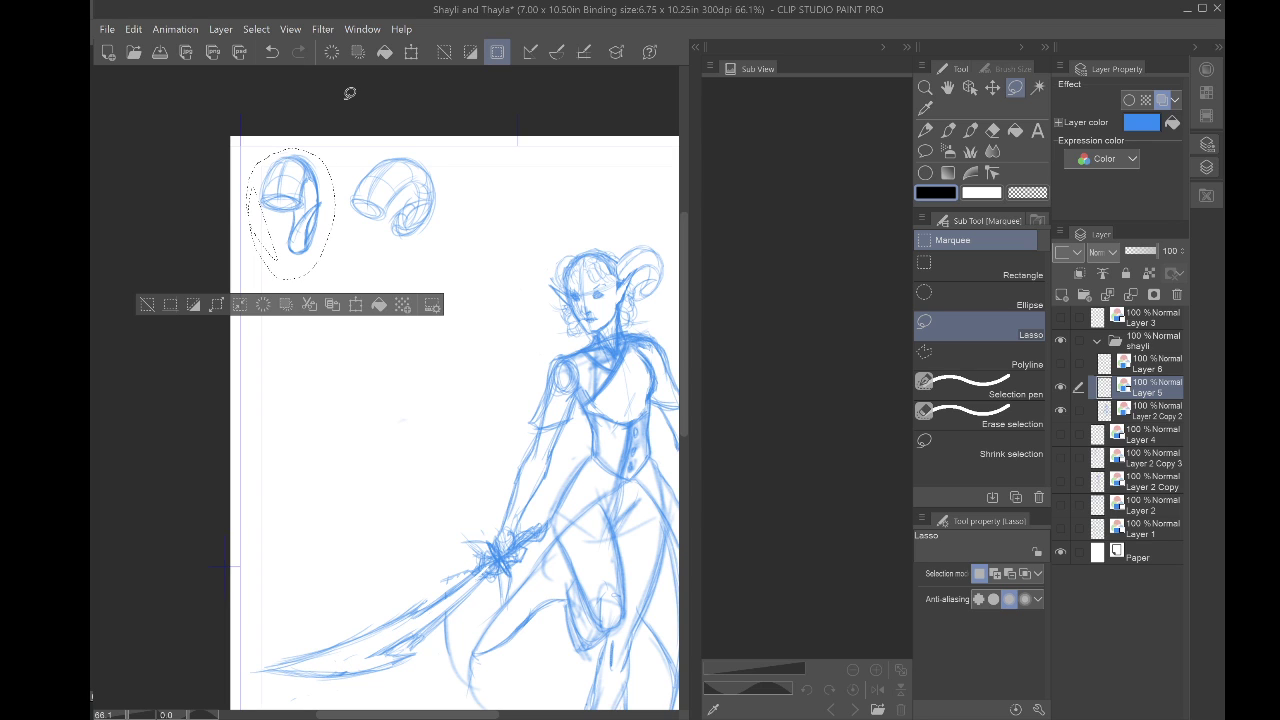
key(ctrl+c)
key(ctrl+v)
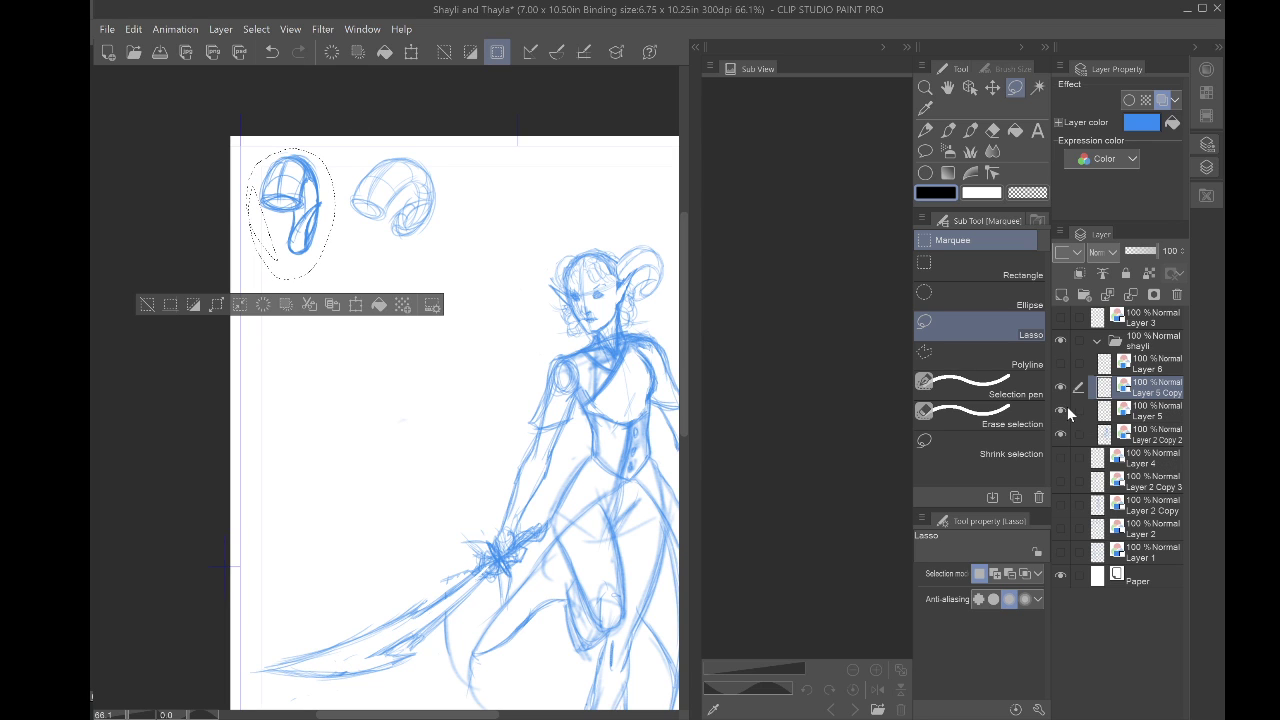
Step: Hide Layer 5 so only the pasted horn copy shows with the figure
click(1061, 411)
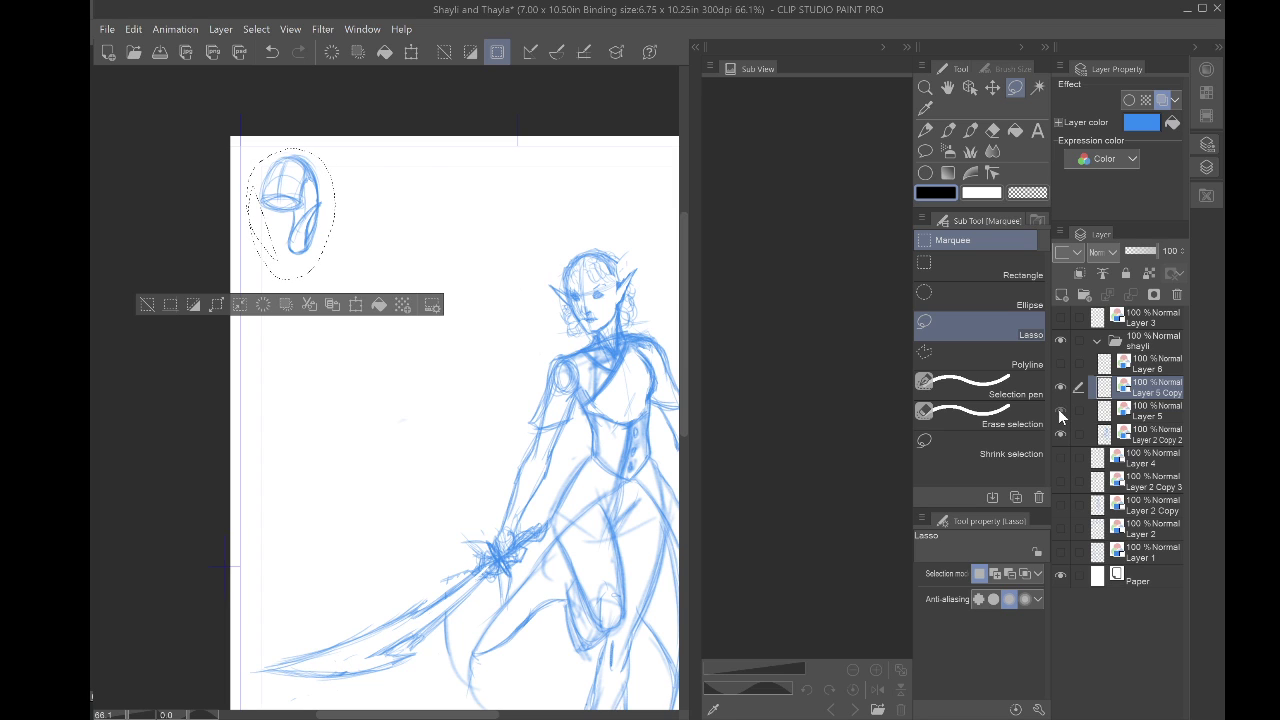
click(1061, 412)
click(1061, 412)
click(1061, 412)
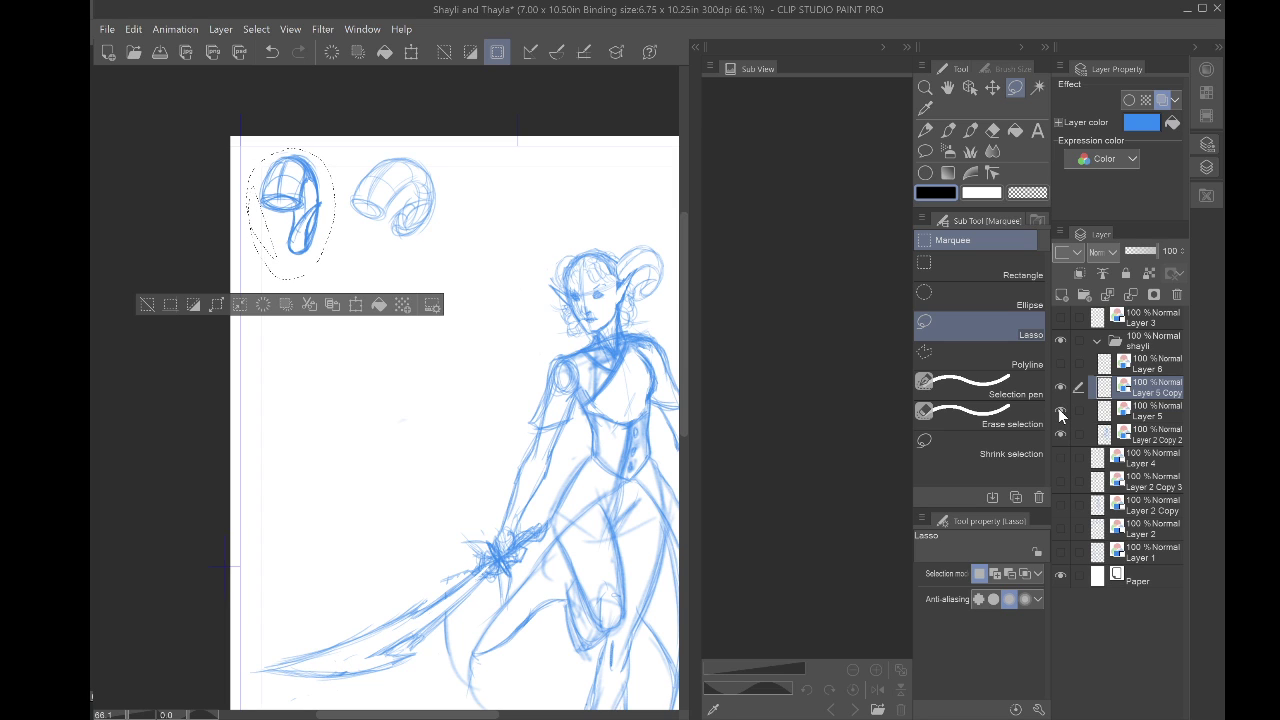
click(1061, 412)
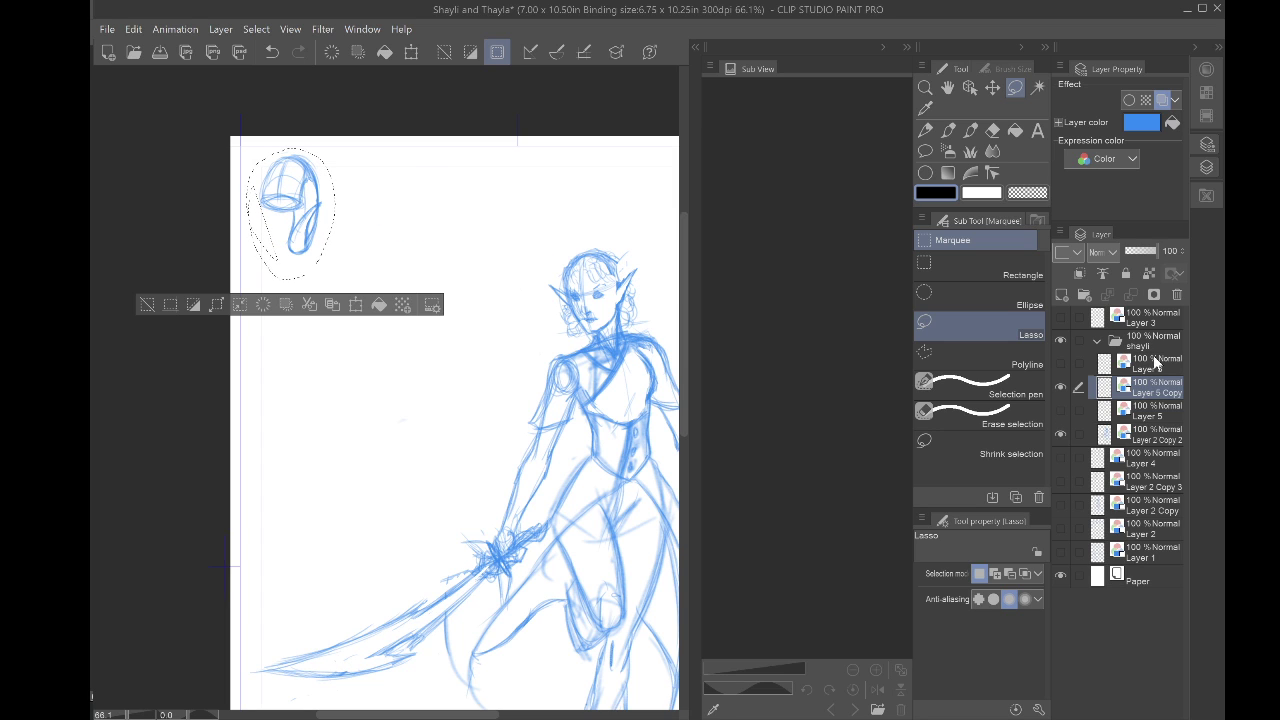
Step: Move the pasted horn copy from the page corner onto the figure's head with the Move layer tool
click(992, 87)
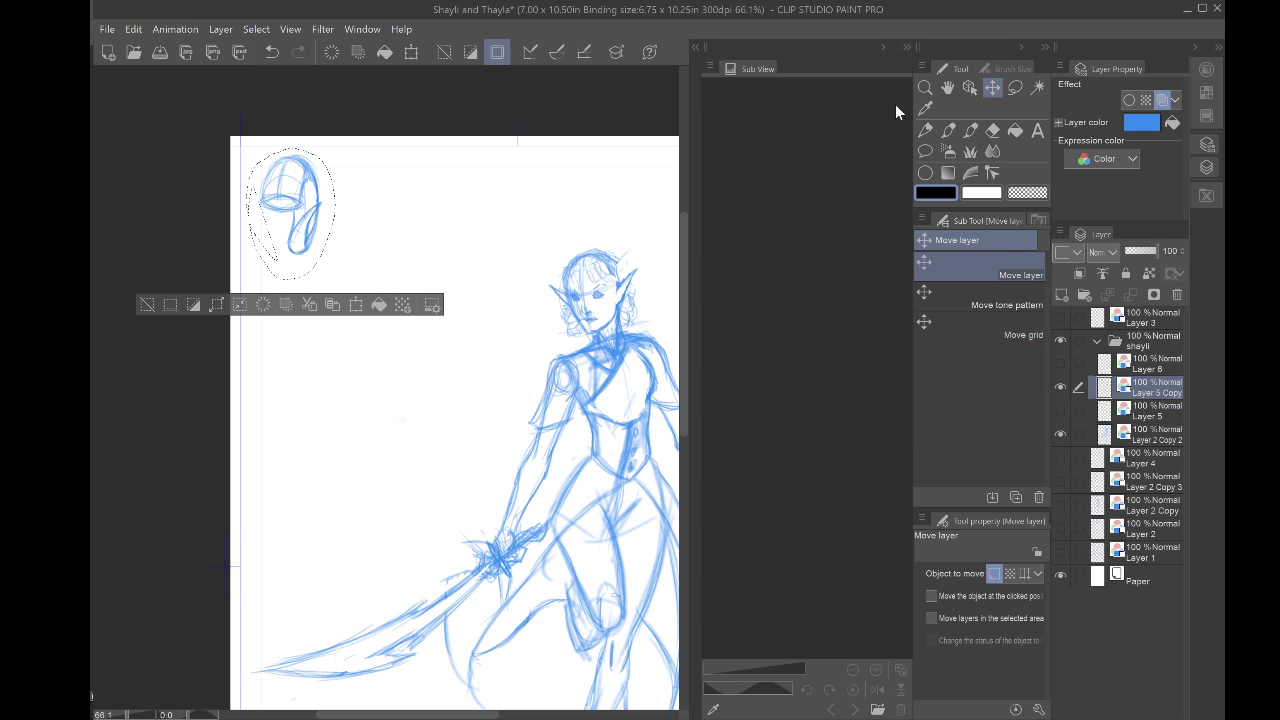
mouse_move(353, 204)
mouse_down()
mouse_move(418, 209)
mouse_move(630, 272)
mouse_up()
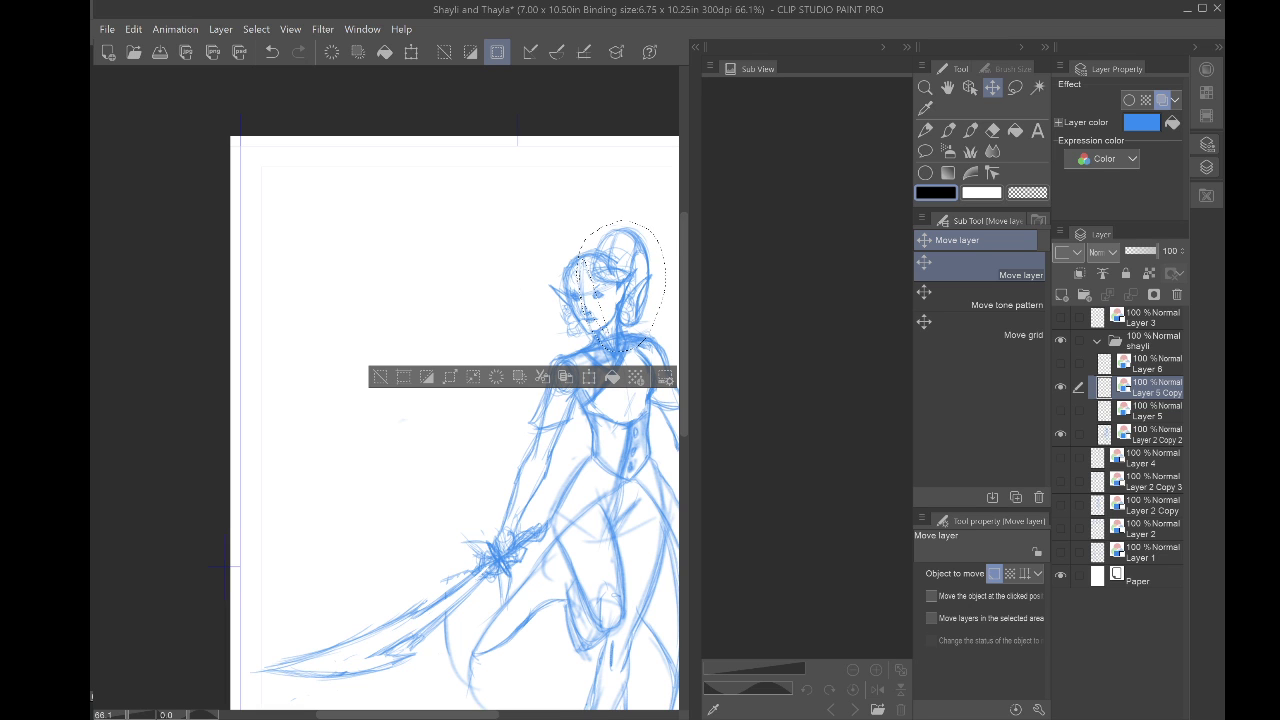
scroll(565, 340, up, 4)
drag(600, 330, 319, 379)
scroll(335, 314, up, 3)
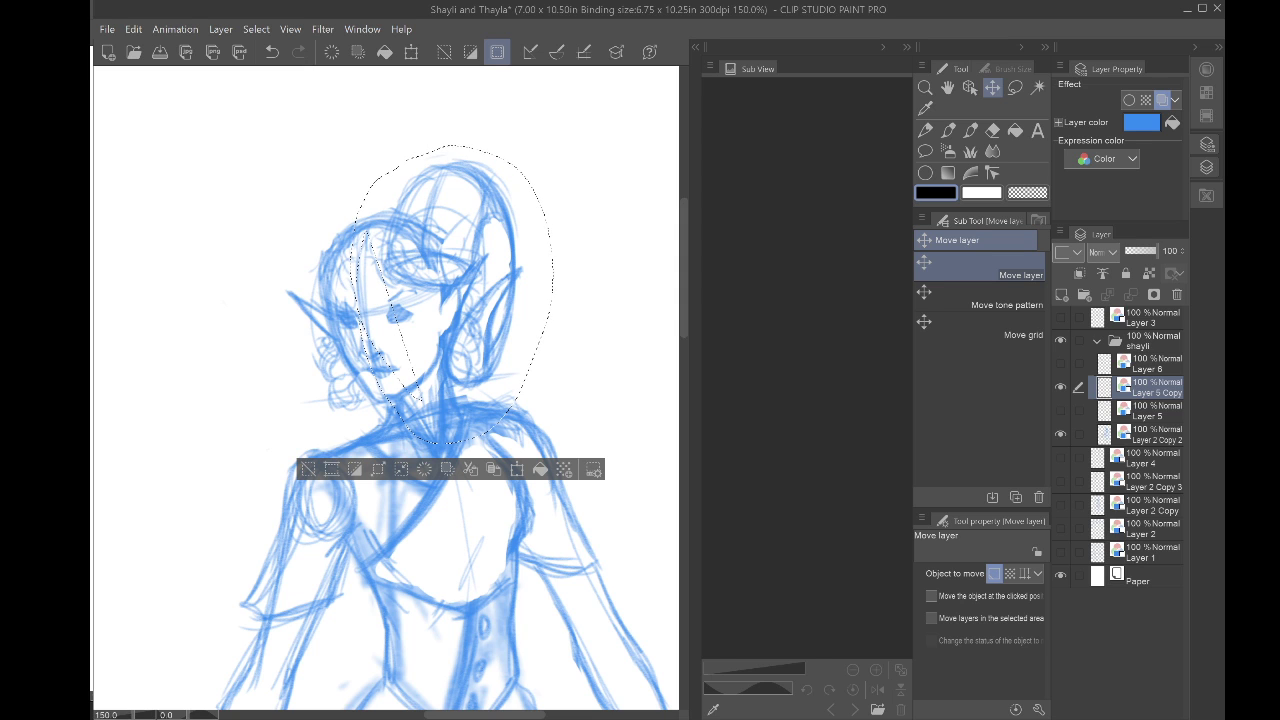
Step: Scale the horn copy to about 65%, fit it against the side of the head above the far ear, and drop the selection
key(ctrl+t)
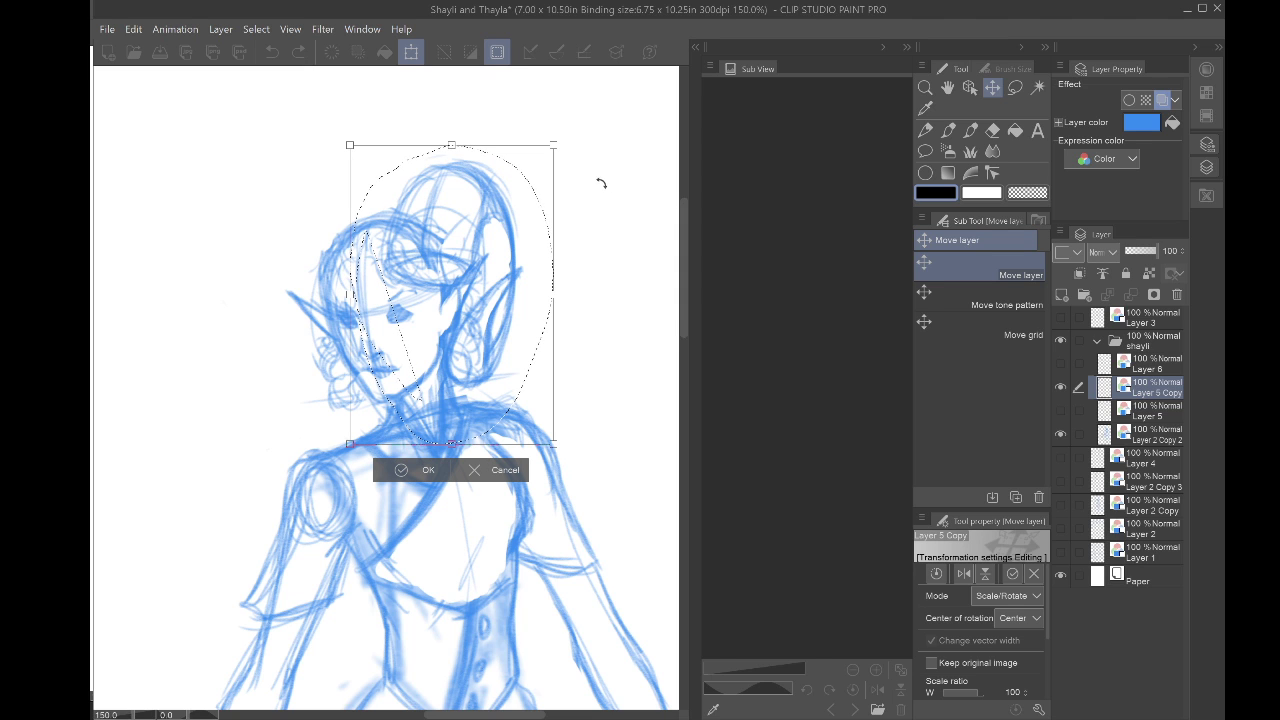
mouse_move(348, 144)
mouse_down()
mouse_move(382, 202)
mouse_move(426, 226)
mouse_move(420, 249)
mouse_up()
mouse_move(518, 343)
mouse_down()
mouse_move(508, 237)
mouse_move(380, 206)
mouse_up()
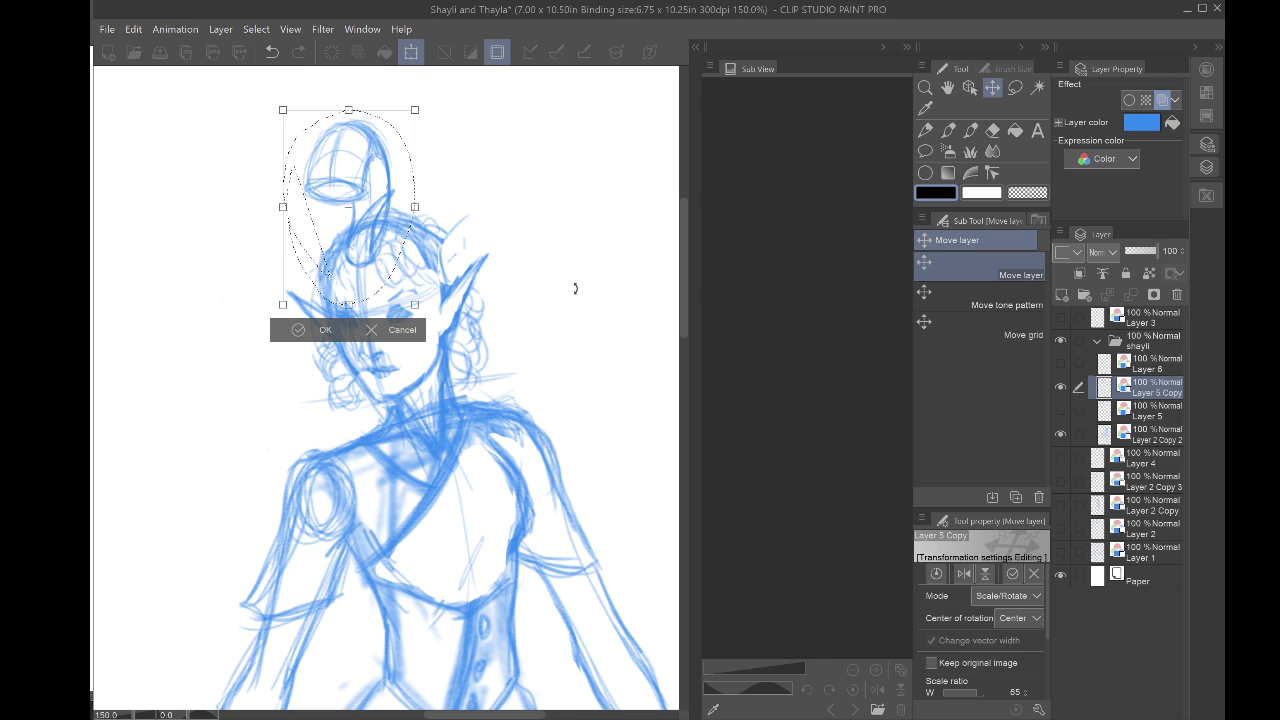
mouse_move(336, 186)
mouse_down()
mouse_move(433, 231)
mouse_move(445, 257)
mouse_up()
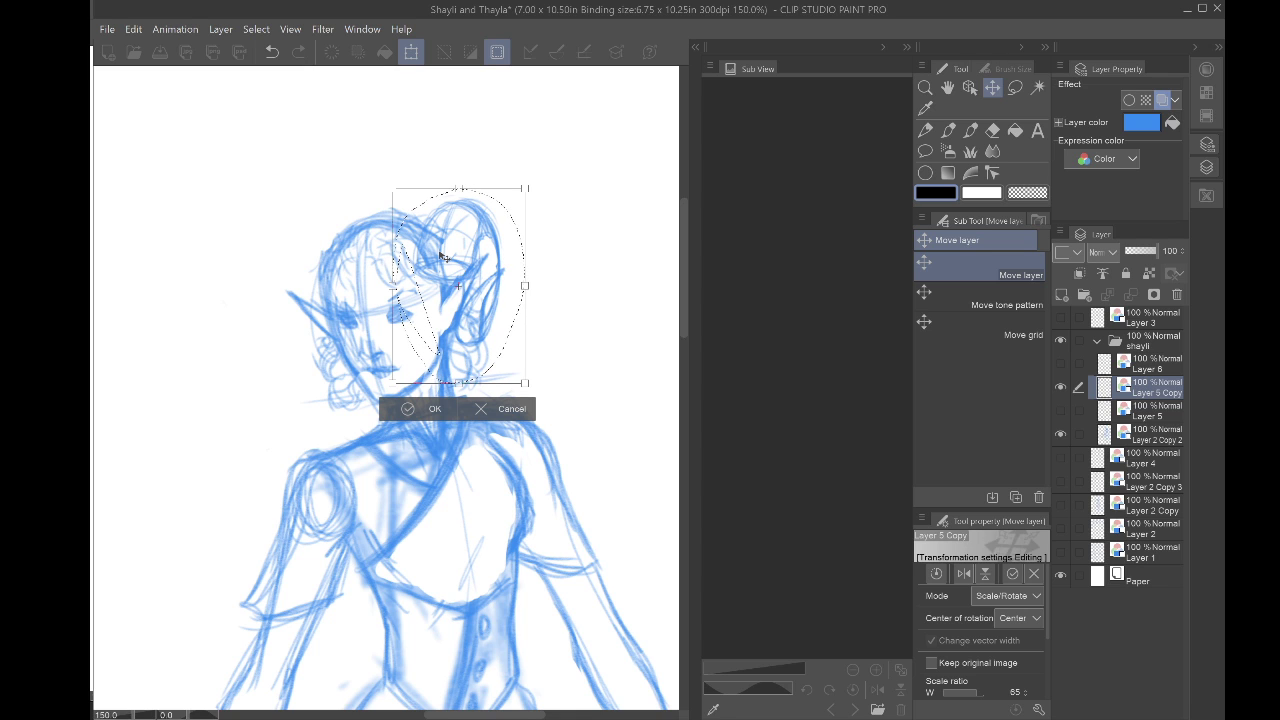
drag(443, 256, 442, 263)
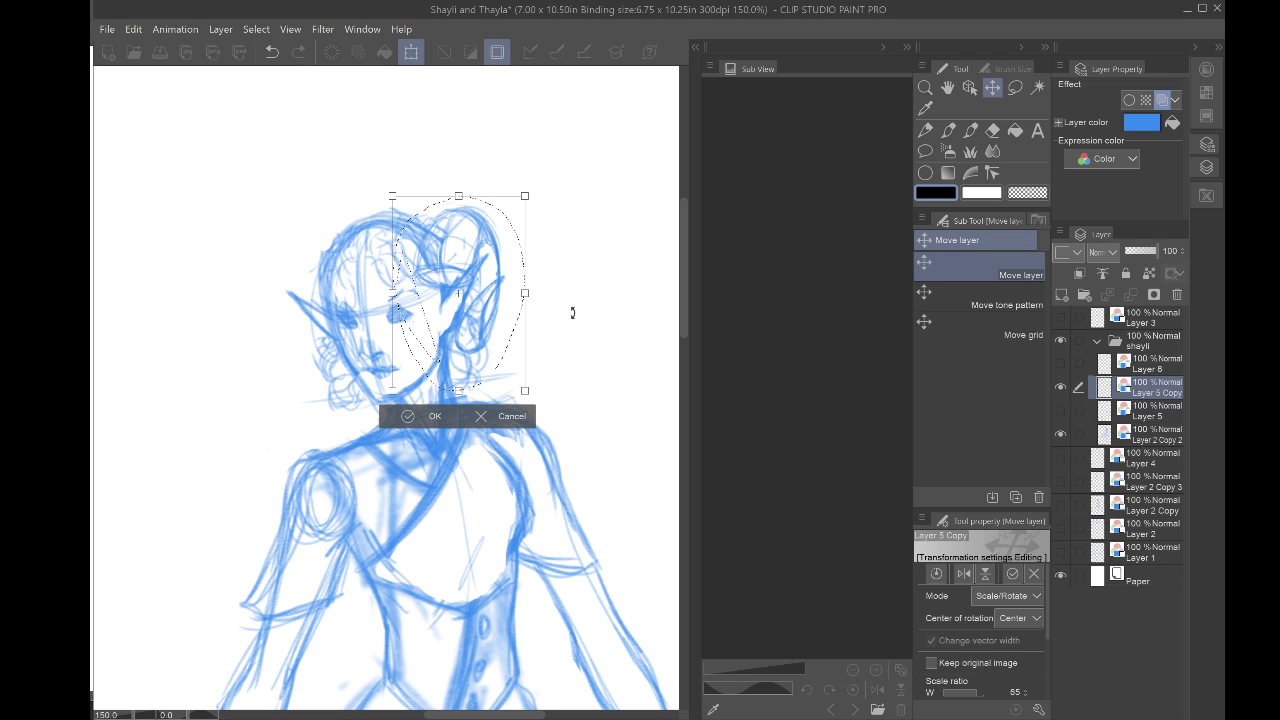
key(Return)
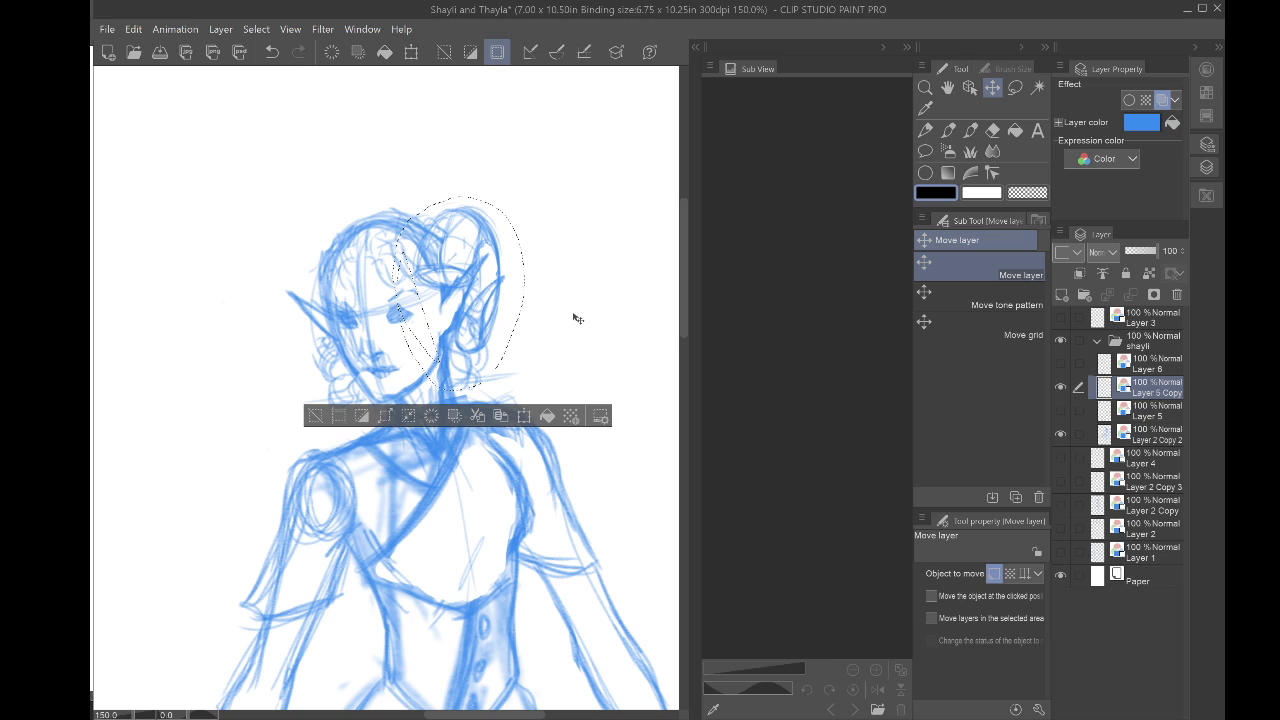
key(ctrl+d)
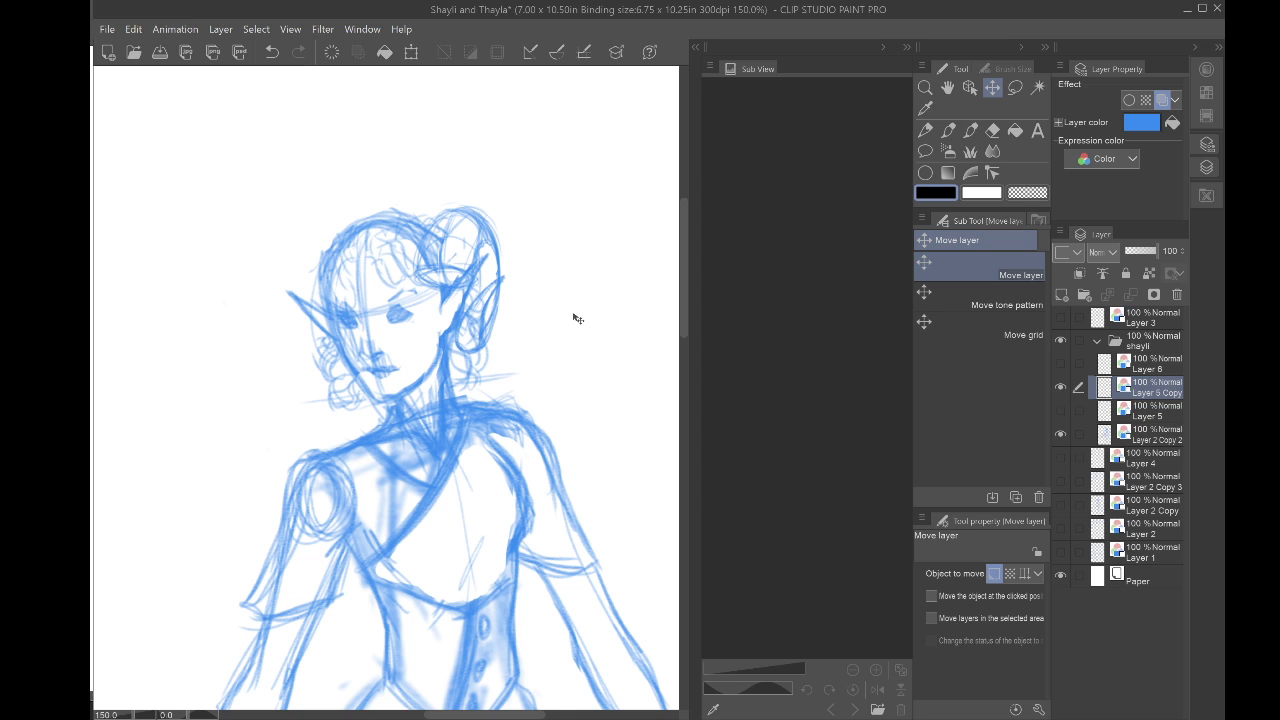
Step: Compare the head with and without the fitted horn, and leave Layer 5 Copy hidden
scroll(386, 388, up, 3)
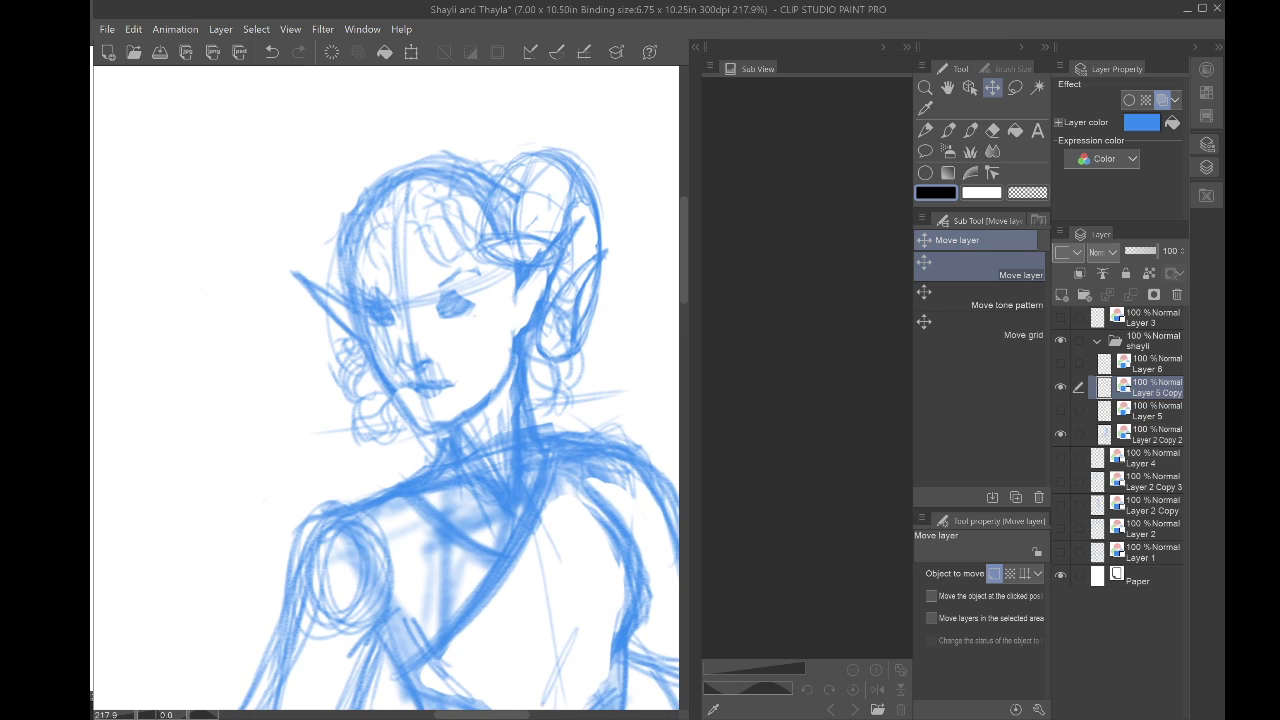
key(p)
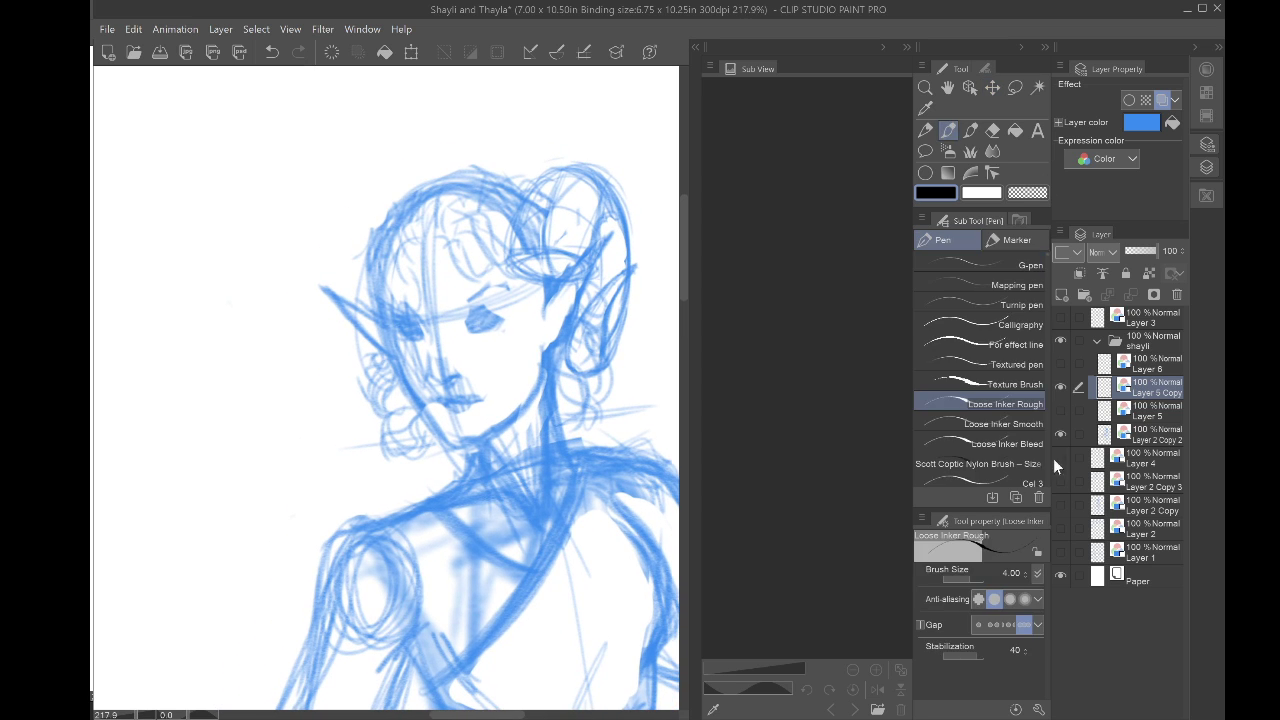
click(1060, 386)
click(1060, 386)
click(1060, 386)
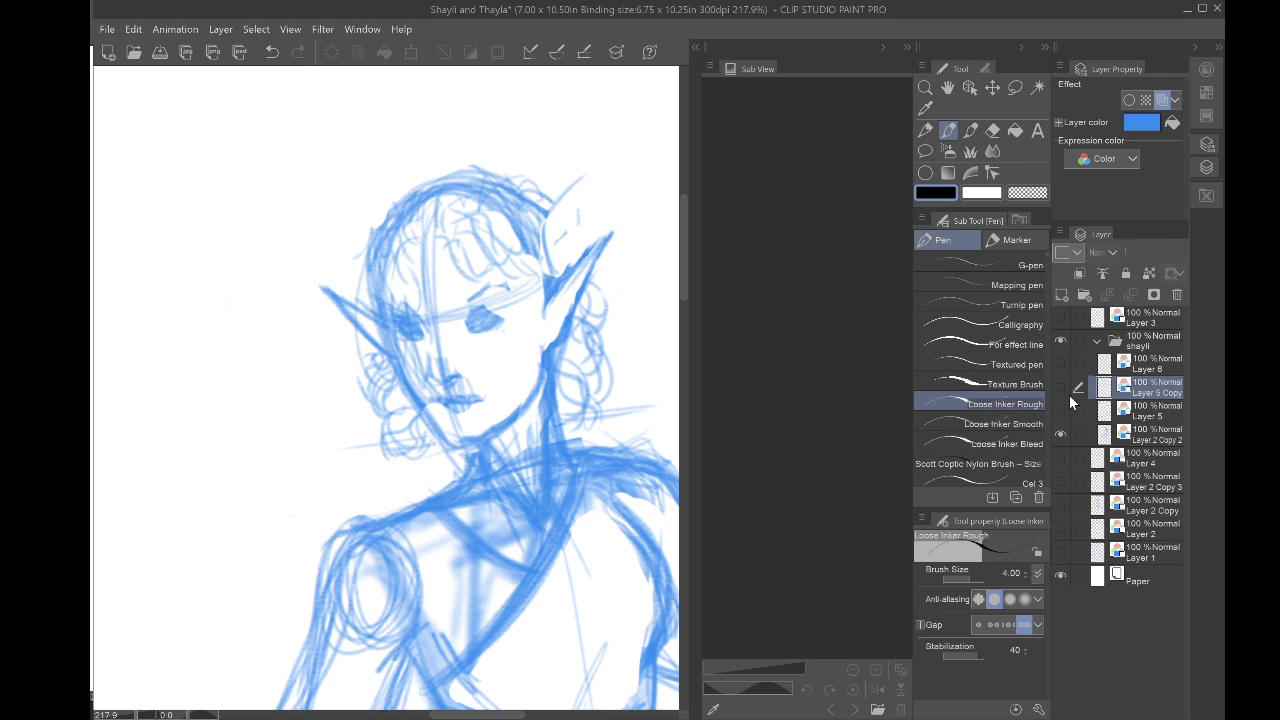
Step: Show Layer 5 to check the old horns and studies, and delete that layer
click(1061, 340)
click(1061, 340)
click(1060, 411)
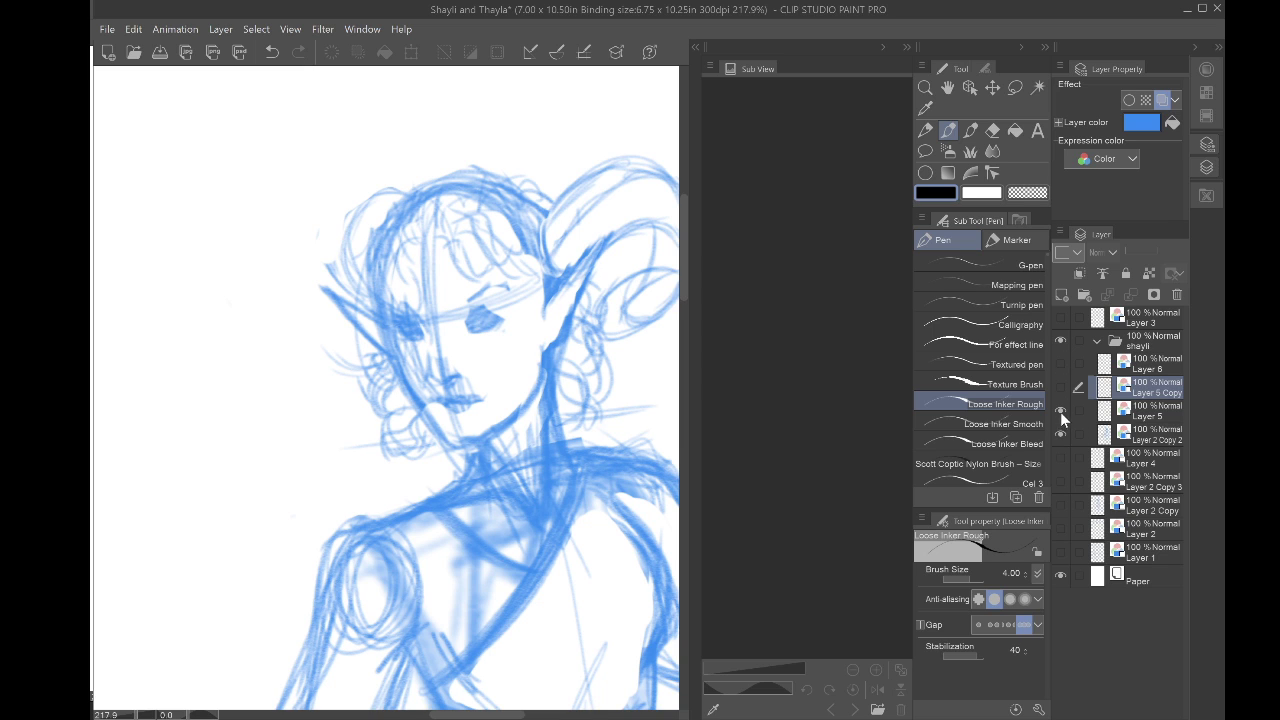
click(1153, 411)
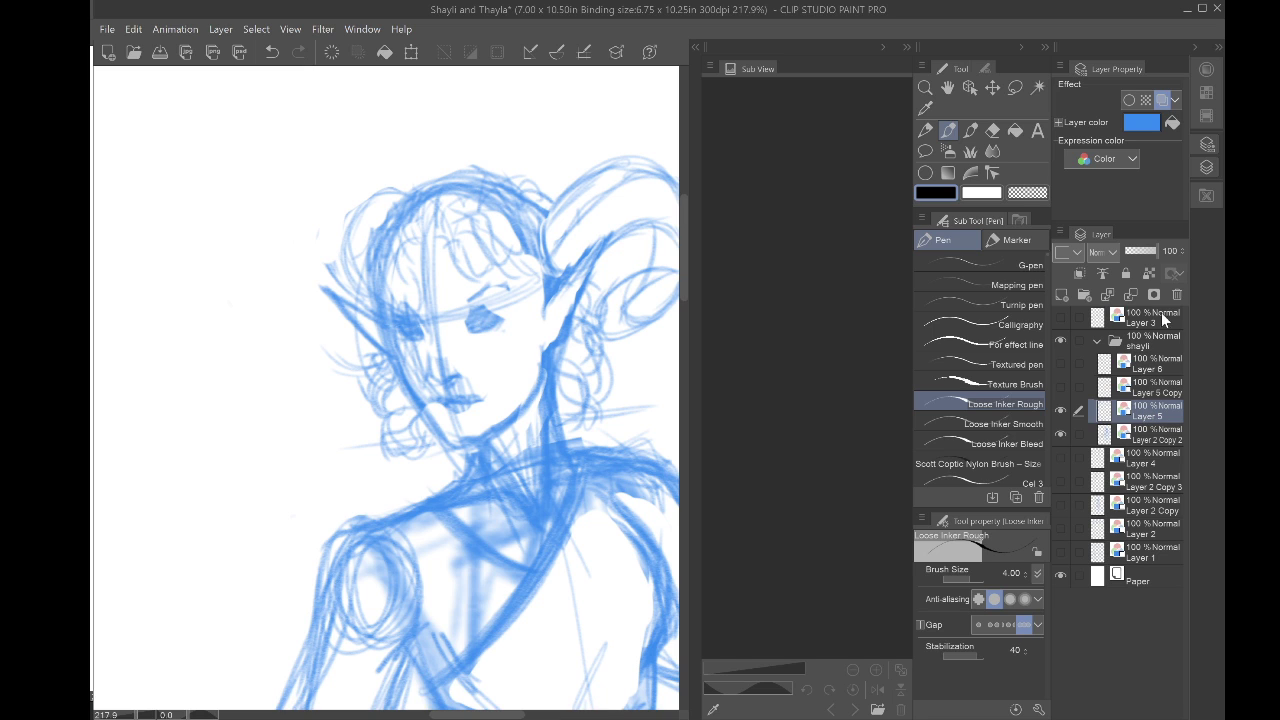
click(680, 282)
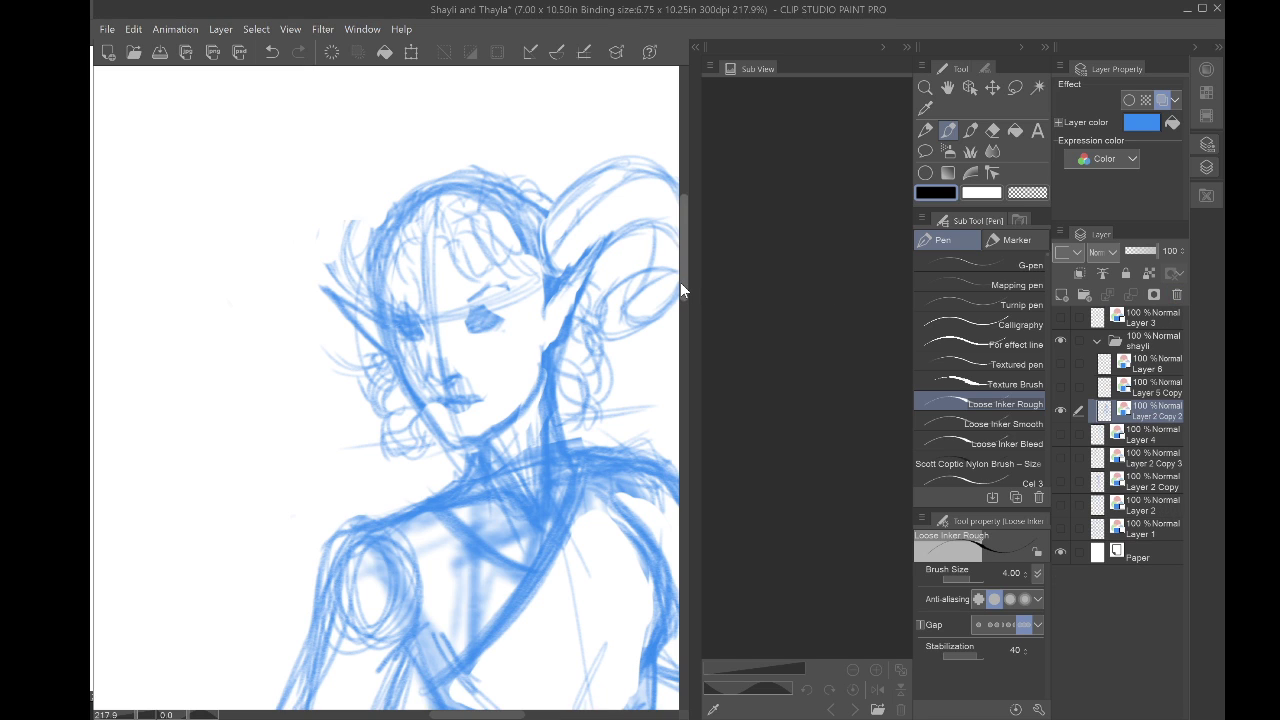
Step: Toggle Layer 5 Copy to check the fitted horn against the bare head, leaving it hidden
click(1061, 387)
click(1061, 387)
click(1061, 387)
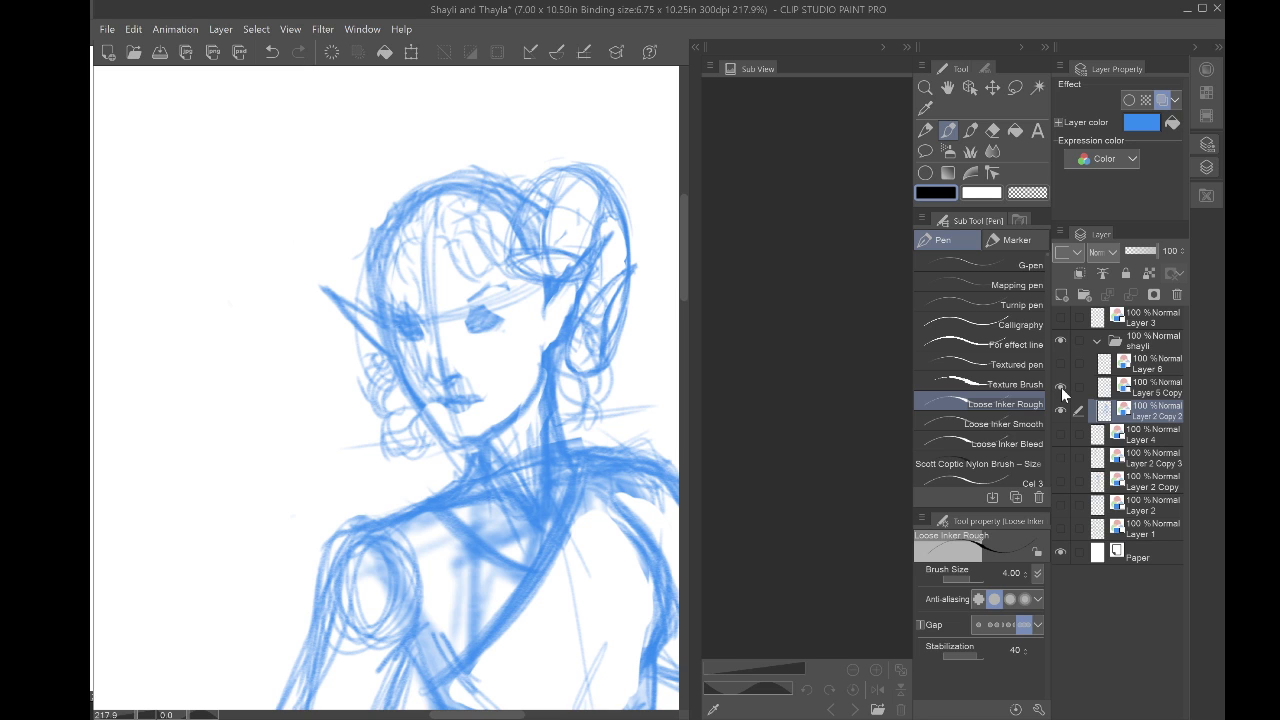
click(1061, 387)
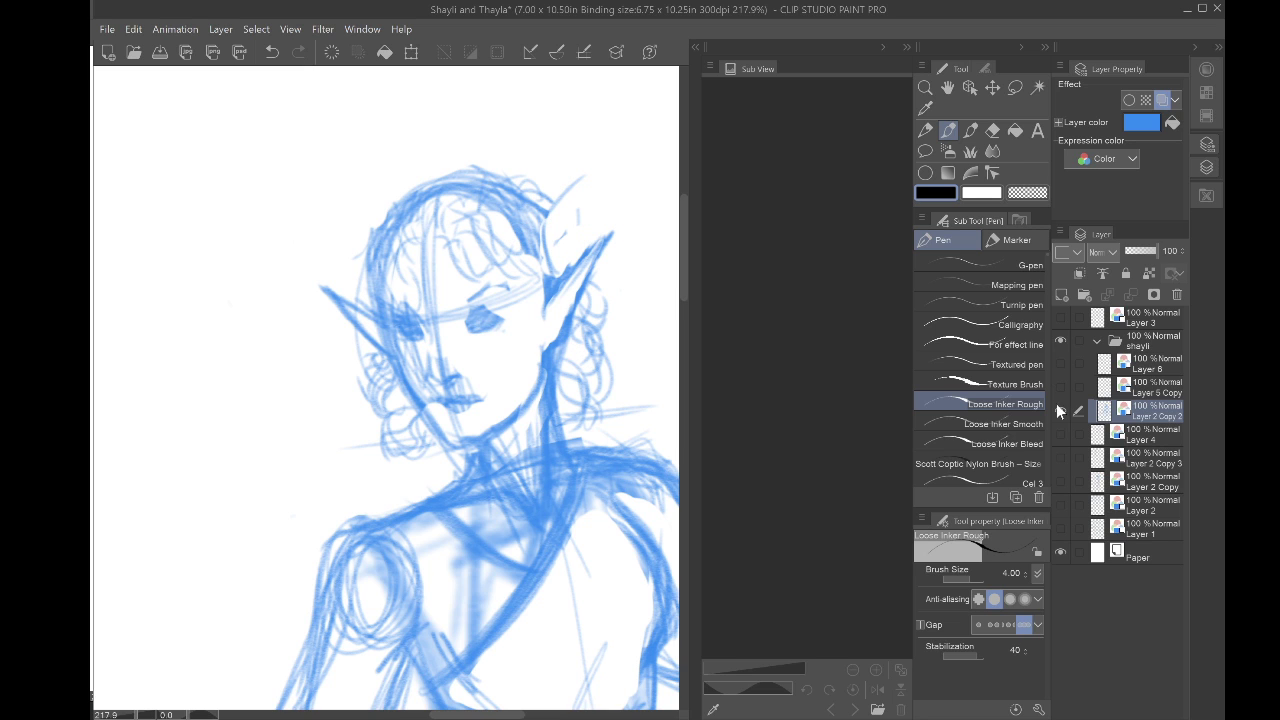
Step: Erase the leftover horn strokes above the long pointed ear on Layer 2 Copy 2 with the Hard eraser
click(1059, 409)
click(1059, 409)
key(e)
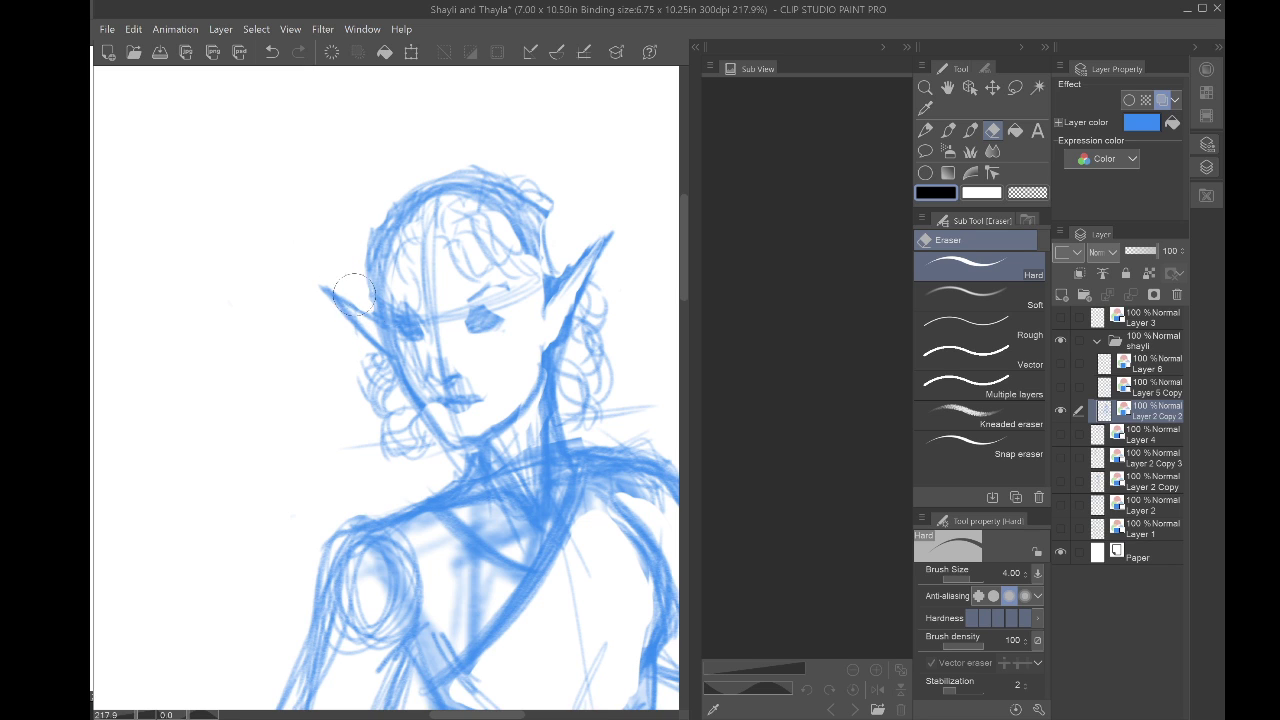
key(p)
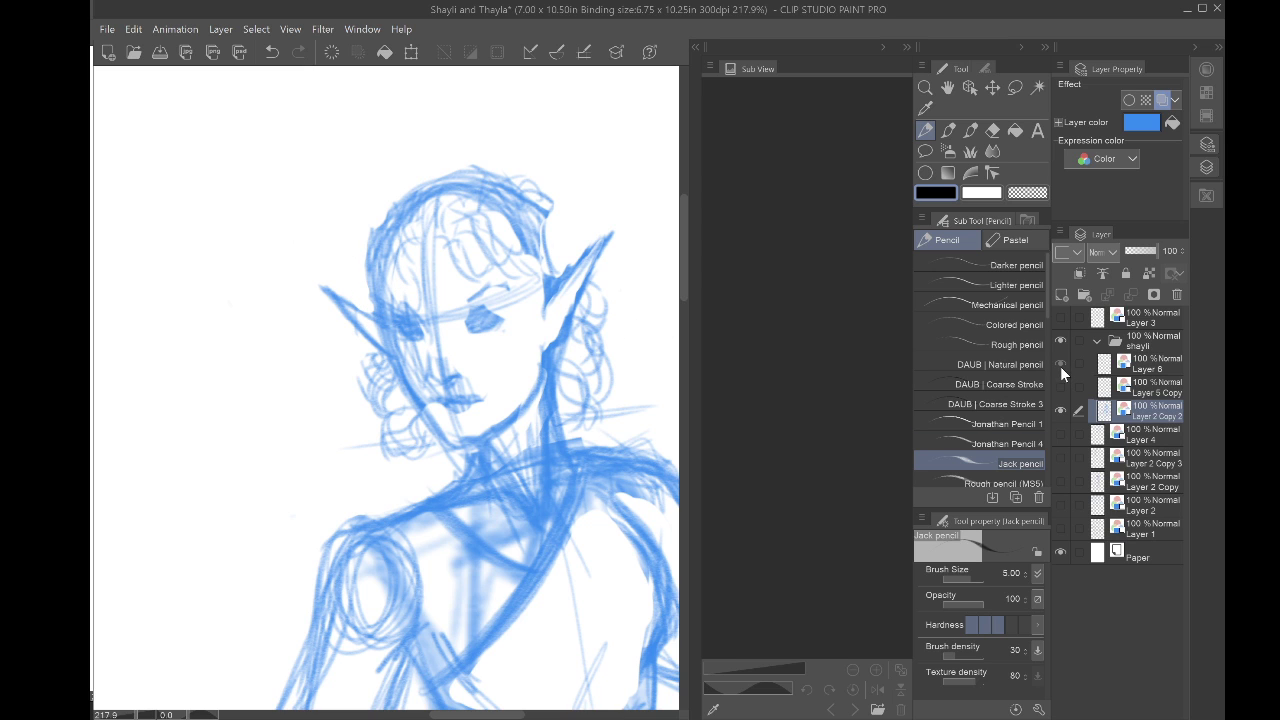
Step: Make Layer 6 visible so the third horn study shows beside the full figure
key(ctrl+minus)
key(ctrl+minus)
key(ctrl+minus)
key(ctrl+minus)
drag(320, 400, 521, 317)
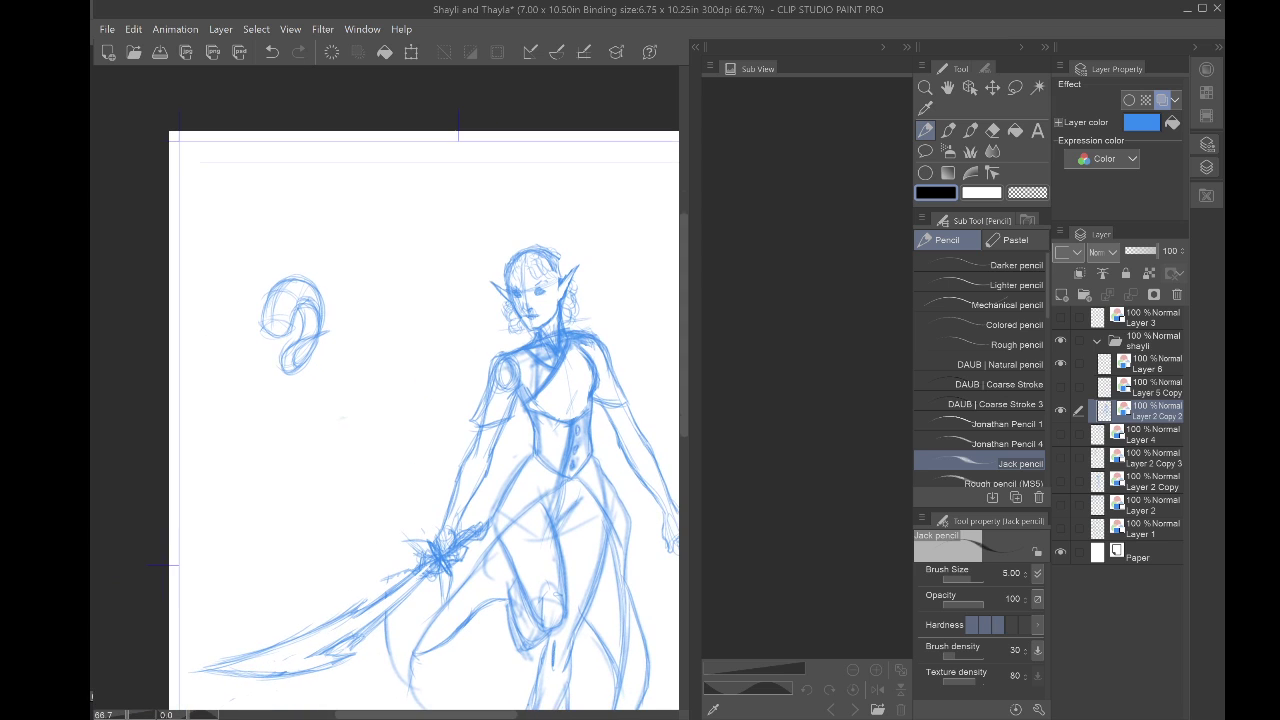
Step: Make Layer 5 Copy with the fitted horn visible and delete Layer 6 with the separate horn study
click(1059, 363)
click(1059, 363)
click(1157, 369)
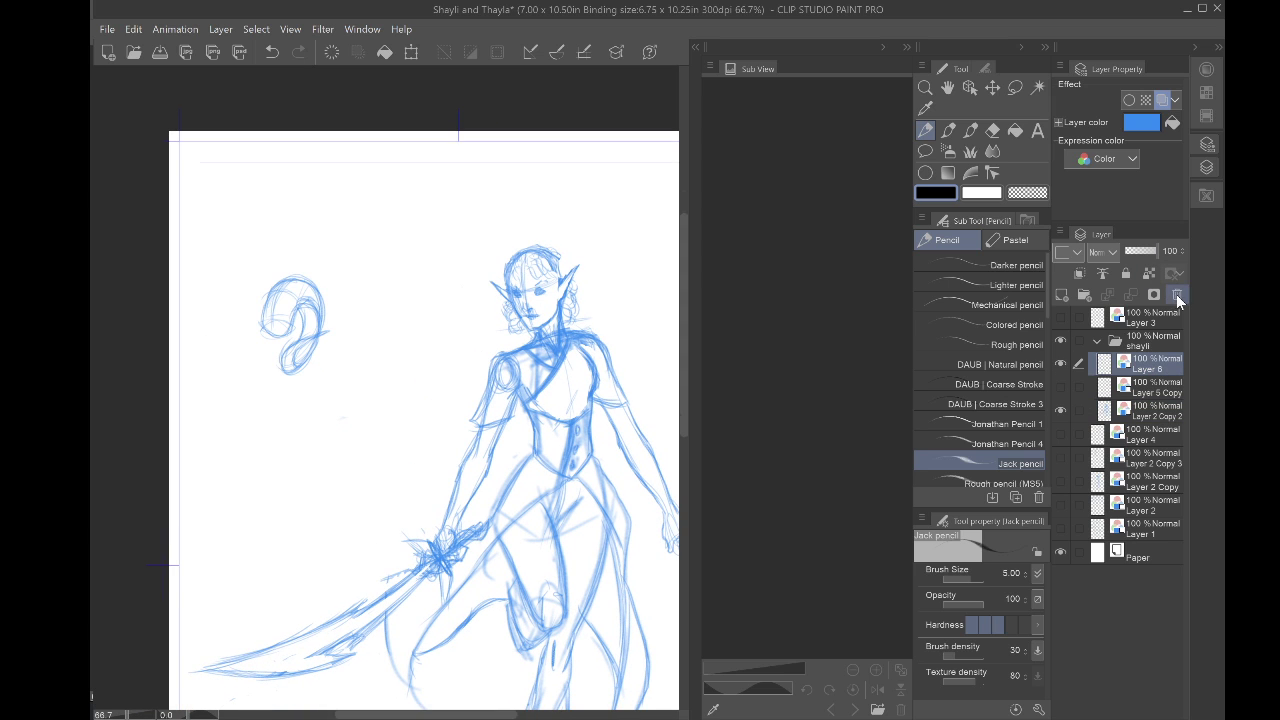
click(1059, 389)
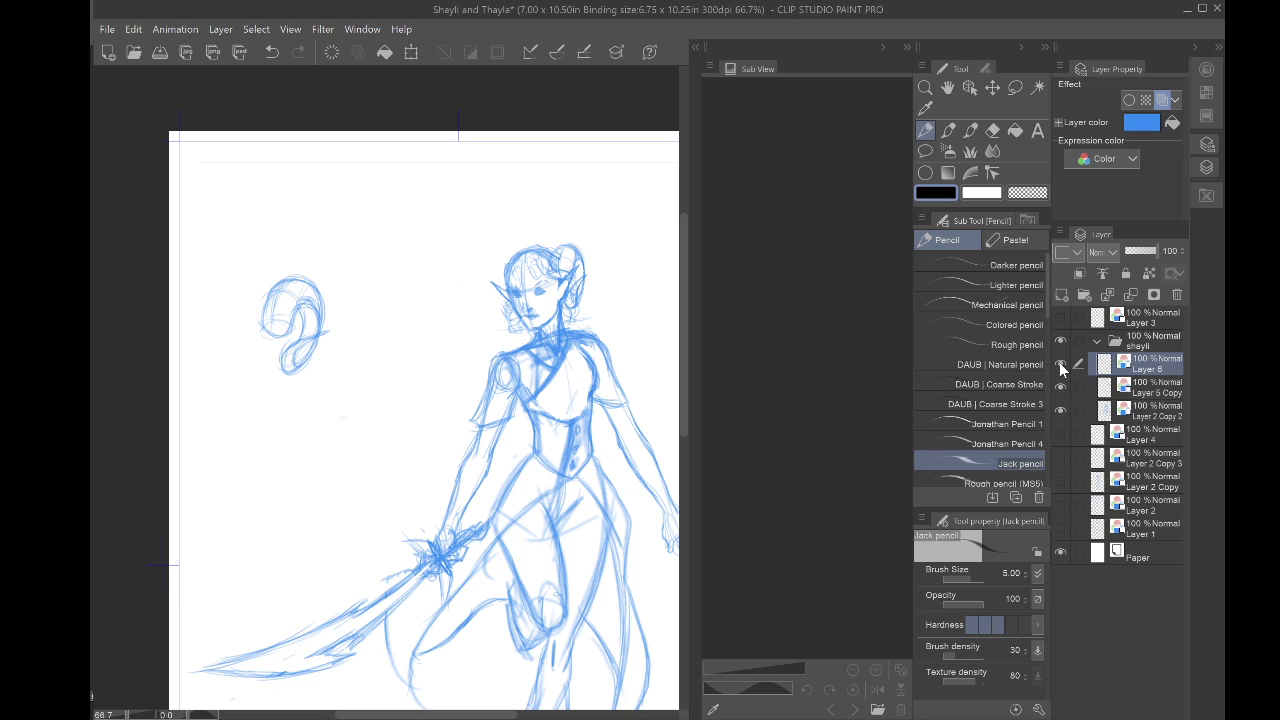
click(1060, 364)
click(1060, 364)
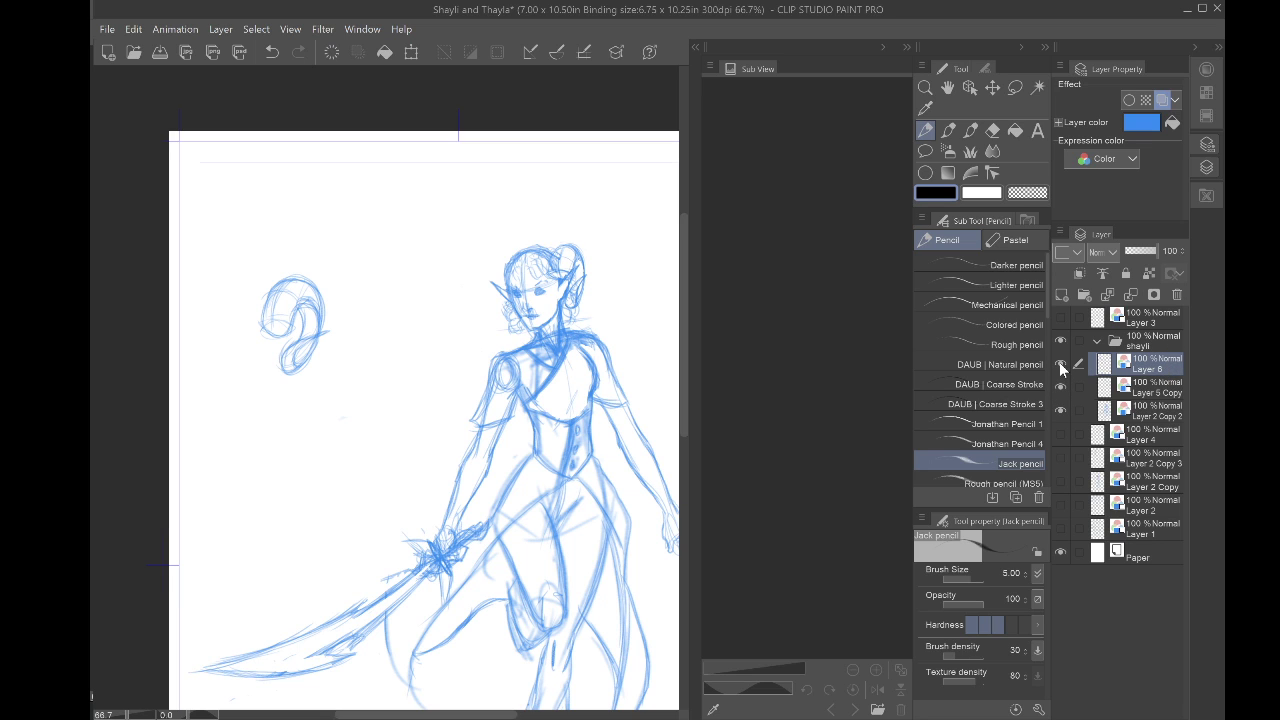
click(1177, 295)
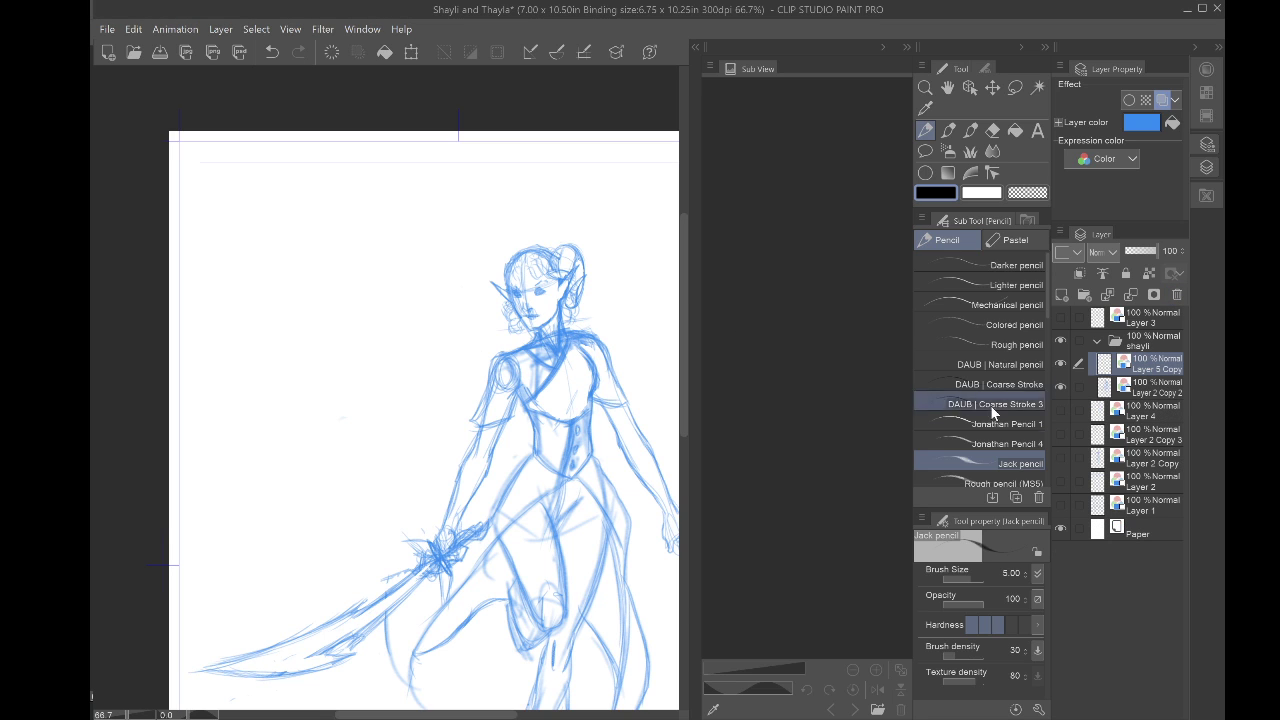
Step: Toggle Layer 4, Layer 2 Copy 3 and Layer 2 Copy in turn to check which old sketches they hold
click(1061, 412)
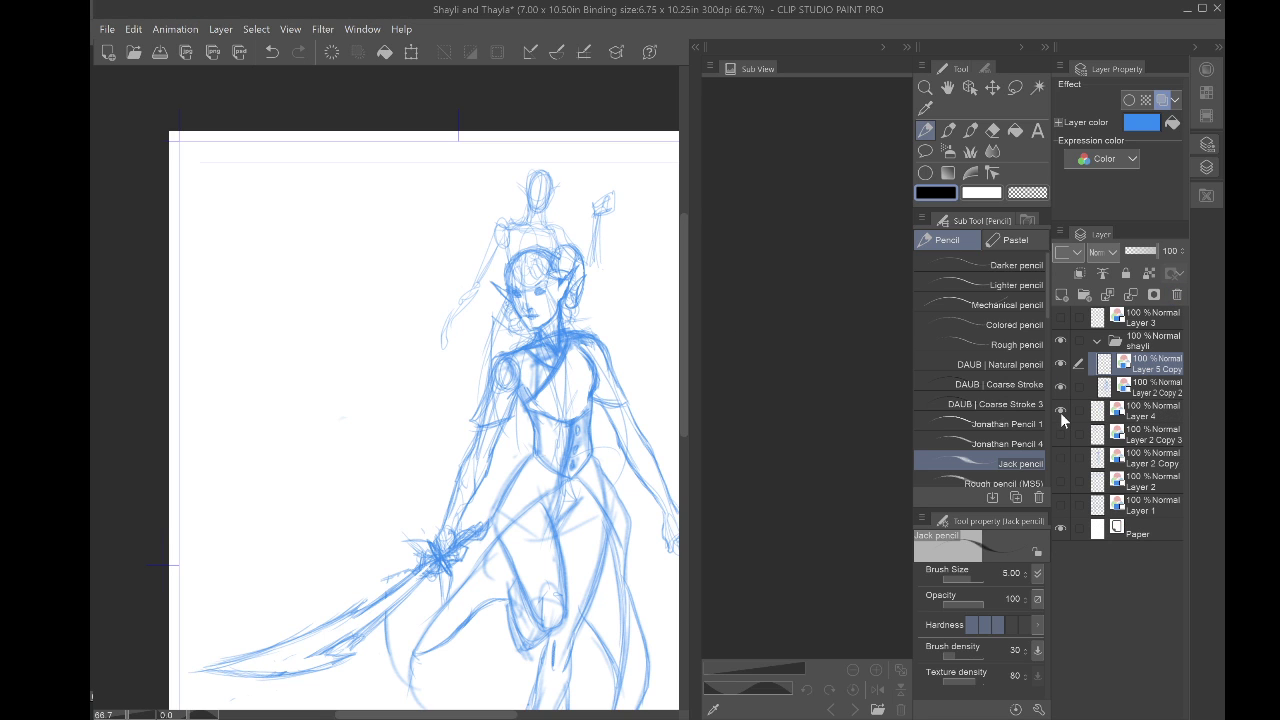
click(1060, 412)
click(1059, 436)
click(1059, 436)
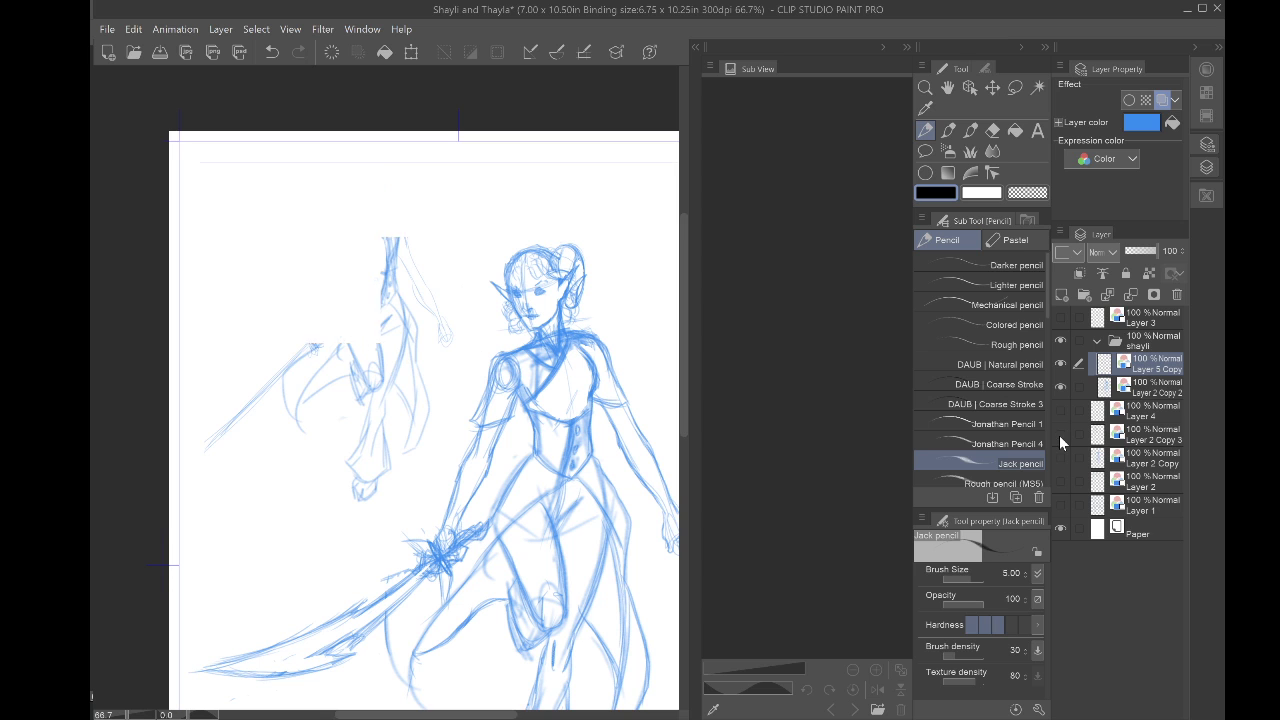
click(1060, 458)
click(1060, 460)
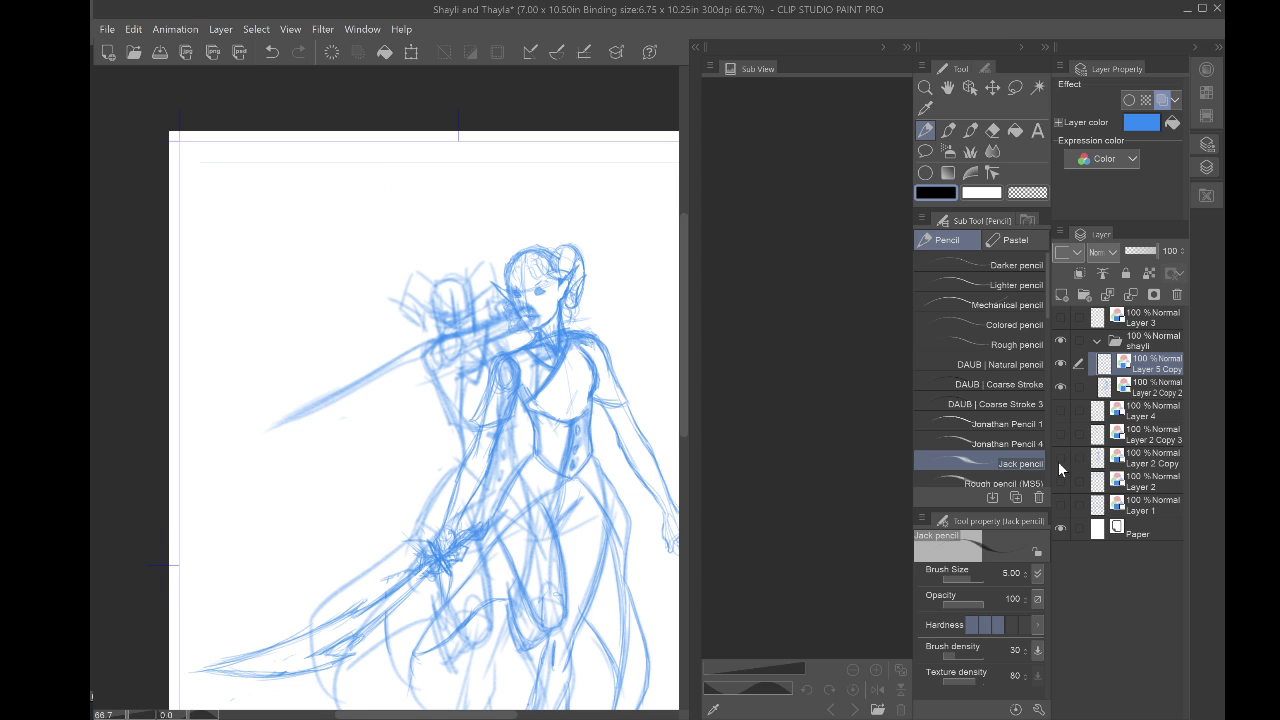
Step: Show Layer 2 Copy against the full figure and delete that layer
scroll(386, 388, down, 2)
scroll(386, 388, down, 3)
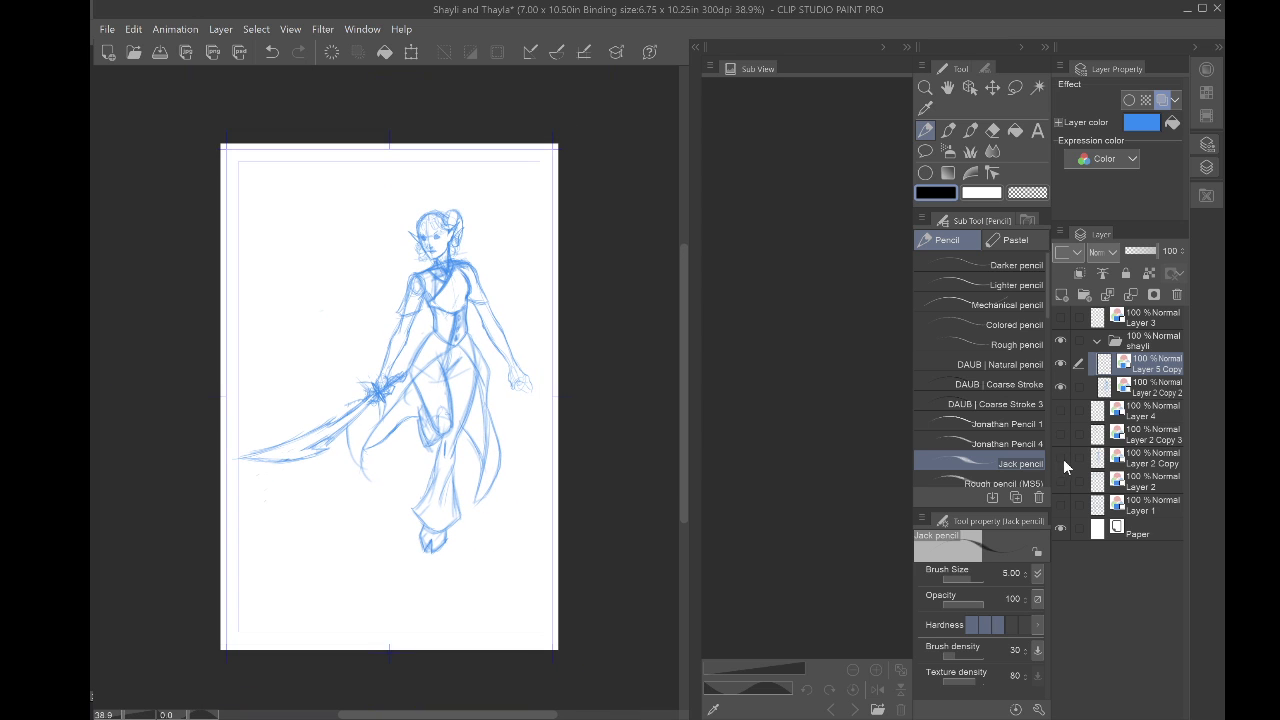
click(1060, 460)
click(1150, 462)
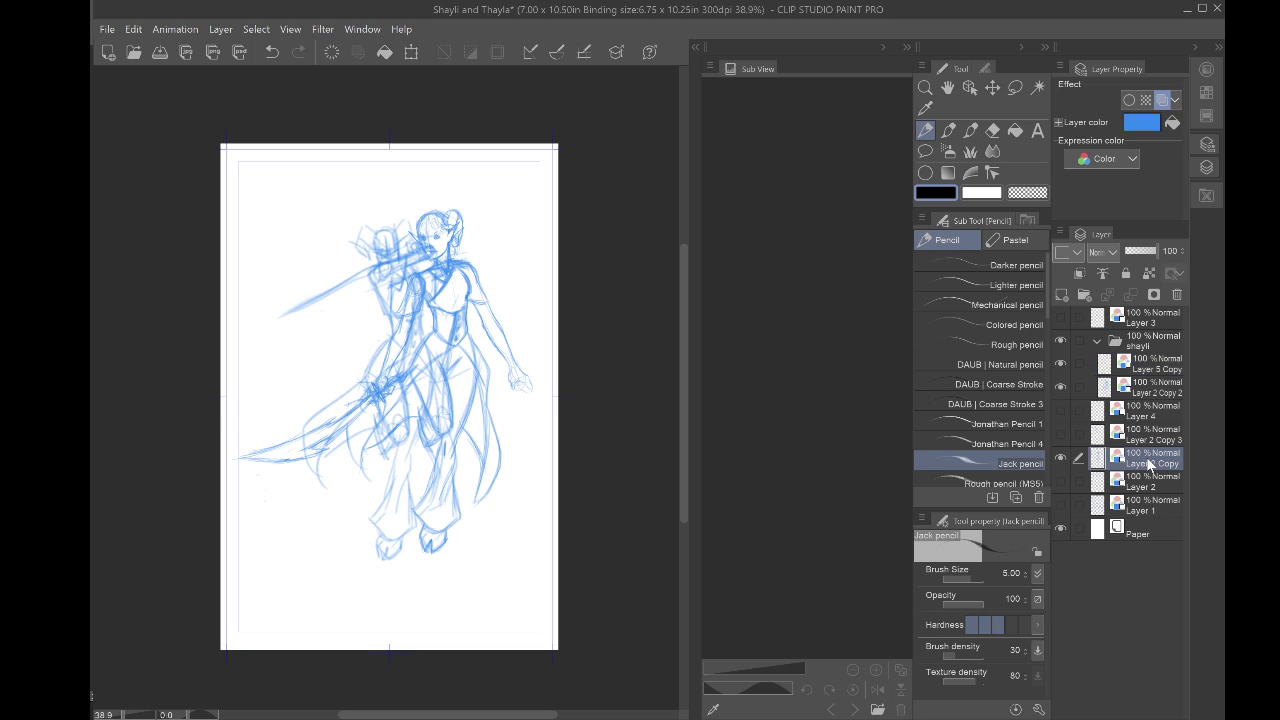
click(1177, 297)
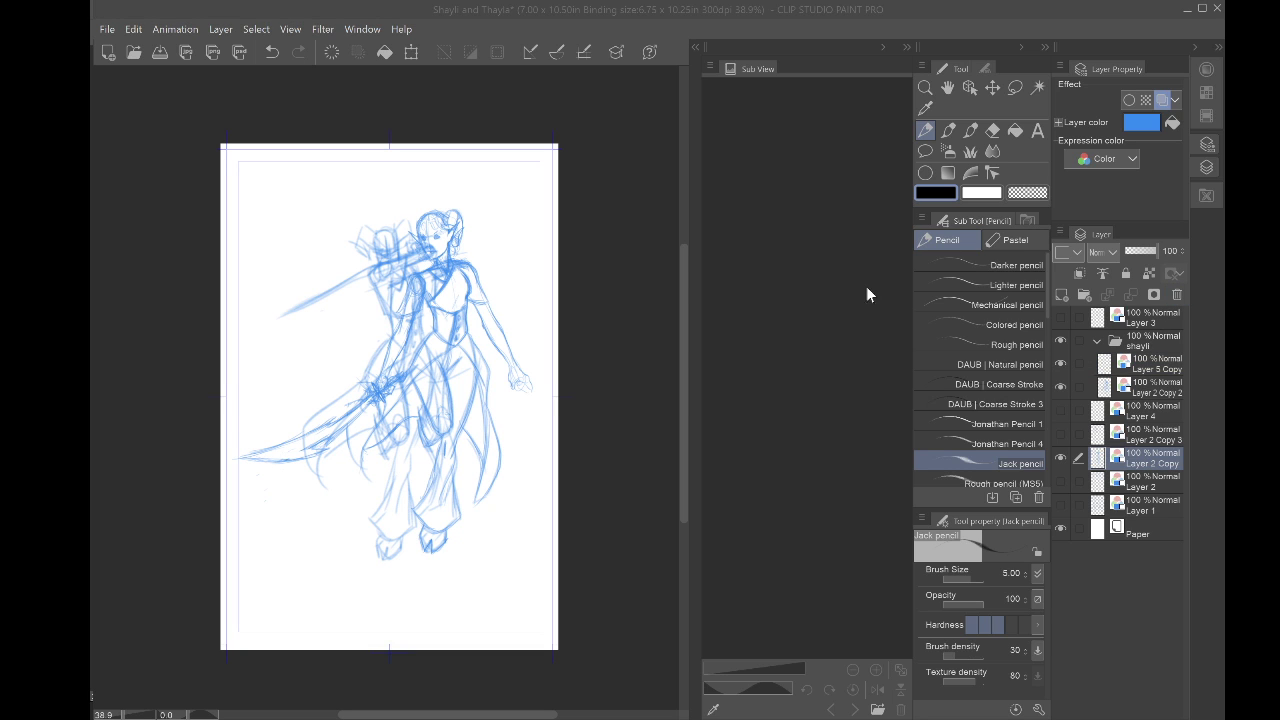
click(663, 282)
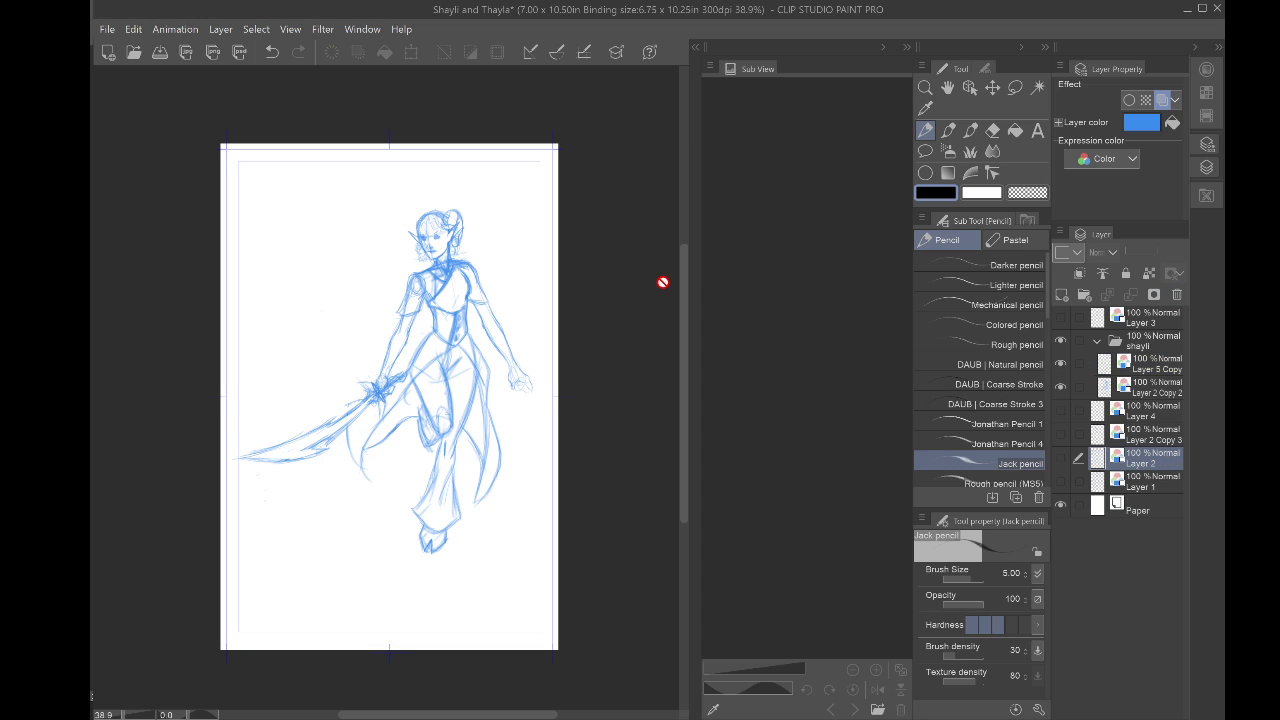
Step: Toggle Layer 1 and Layer 2 to check their small figure sketches, leaving both hidden
click(1061, 483)
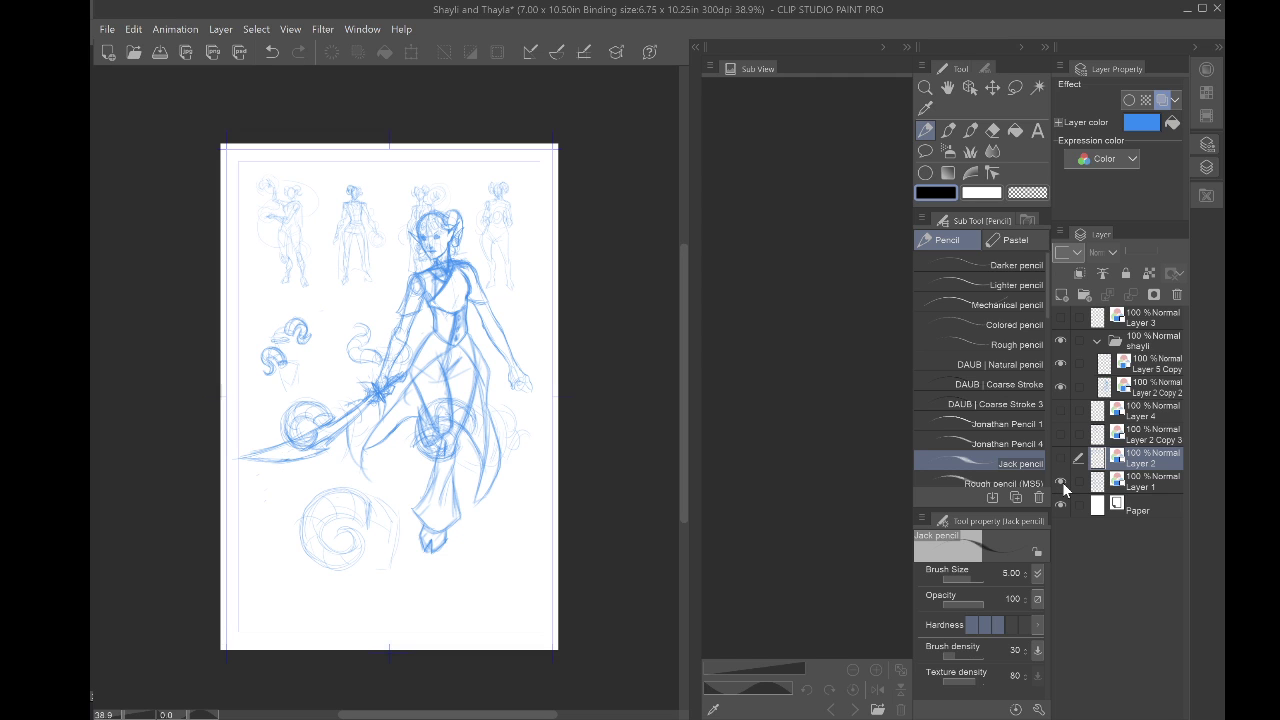
click(1061, 483)
click(1061, 458)
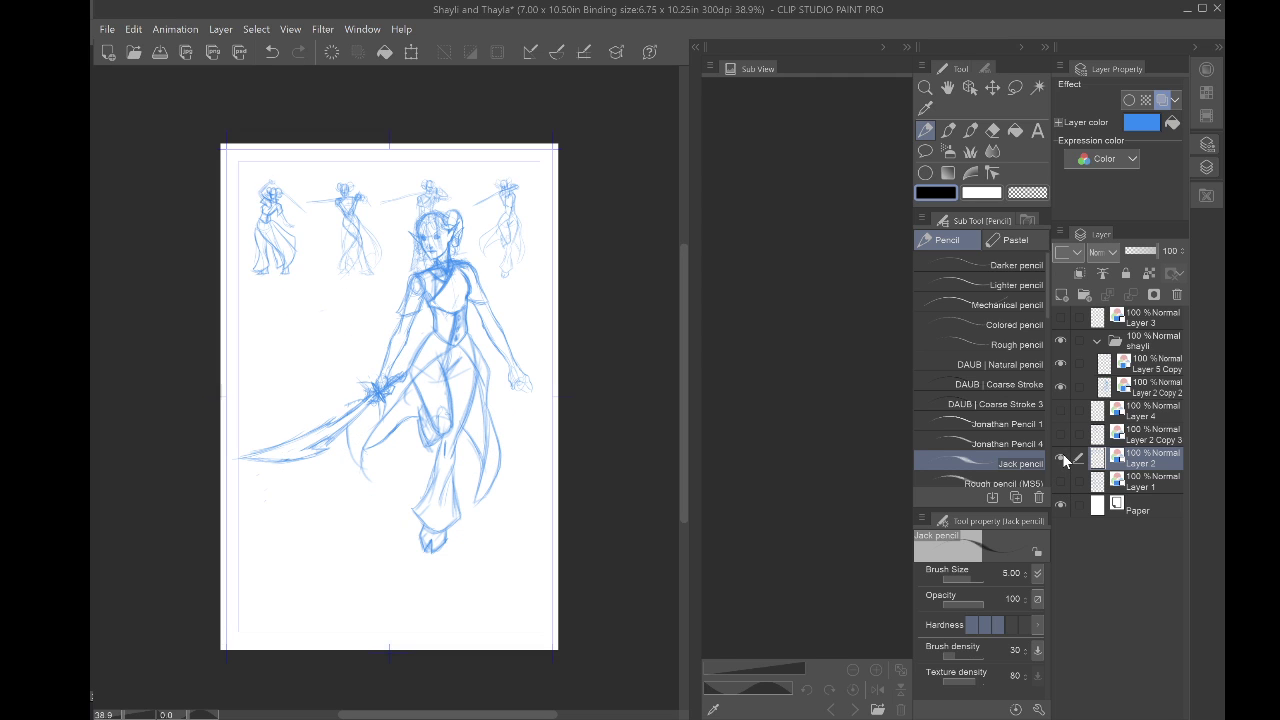
click(1061, 458)
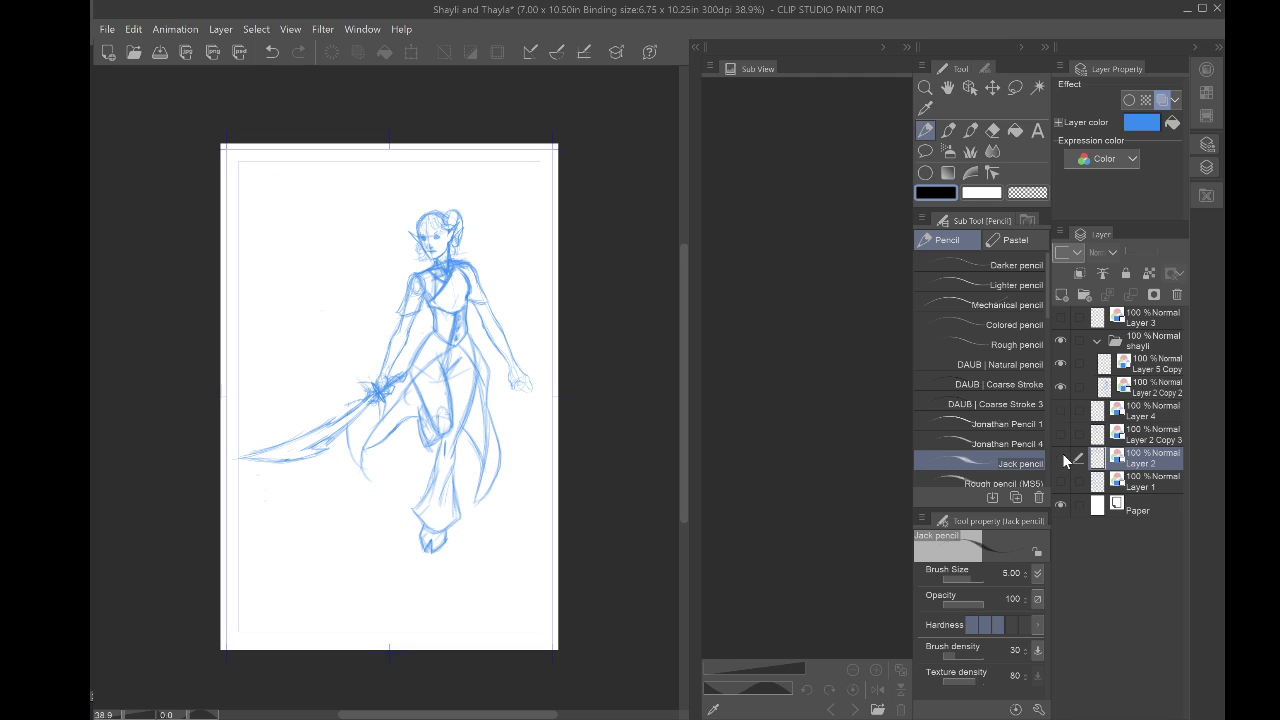
Step: Check the fitted horn on Layer 5 Copy by toggling it, and duplicate that layer within the shayli folder
click(1058, 363)
click(1057, 362)
scroll(418, 263, up, 5)
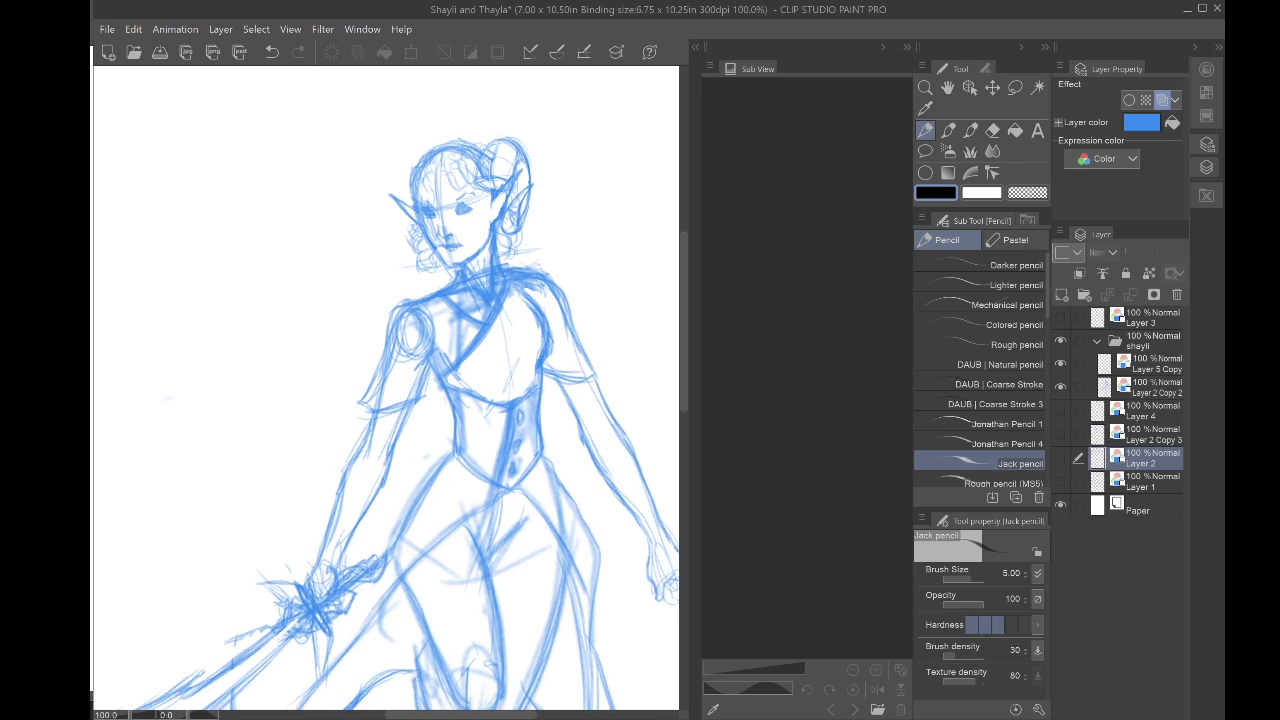
drag(418, 263, 349, 416)
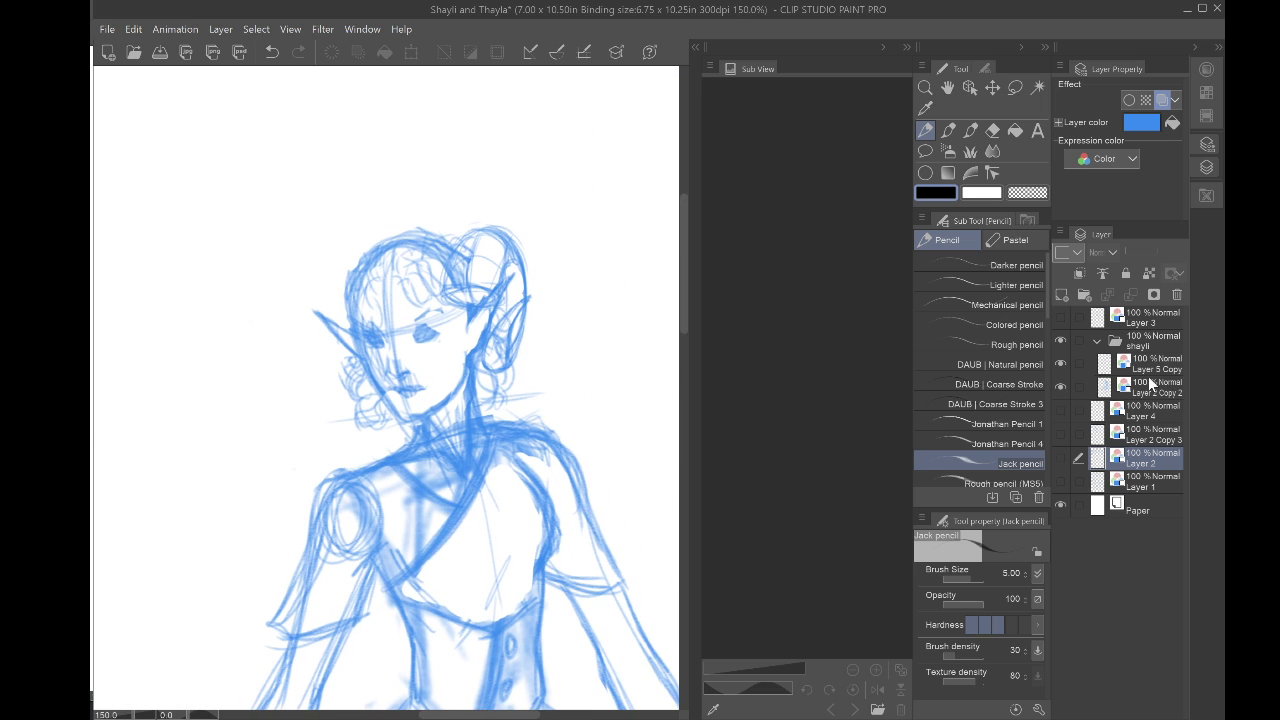
click(1150, 366)
click(1059, 365)
click(1059, 365)
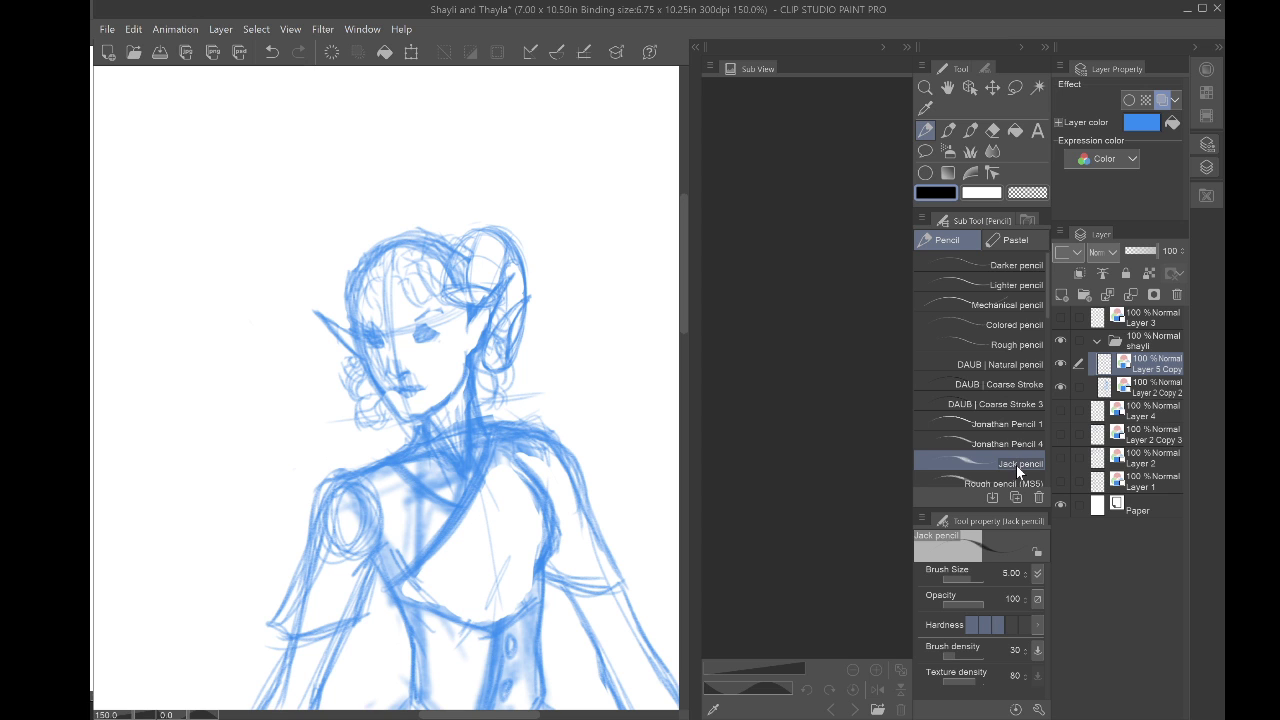
key(ctrl+v)
scroll(386, 390, down, 5)
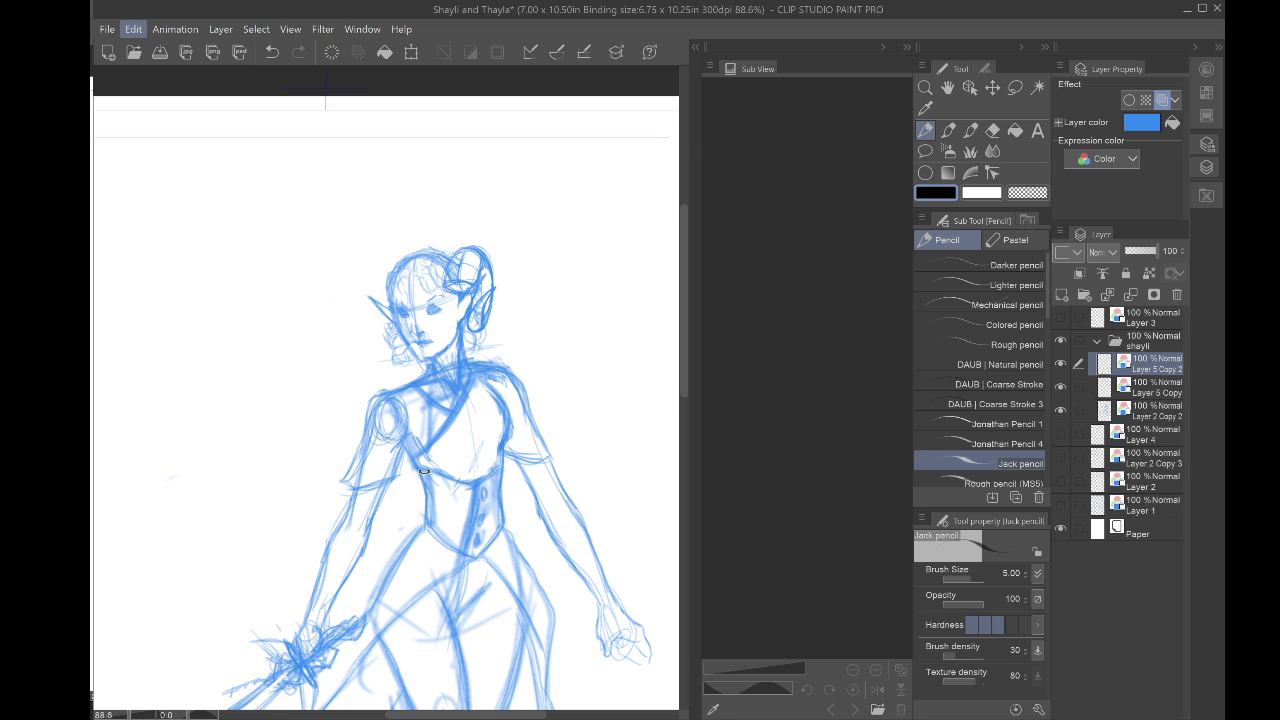
Step: Flip the duplicated horn horizontally, try it on the opposite side of the head, and place it in the empty space beside the head
key(ctrl+t)
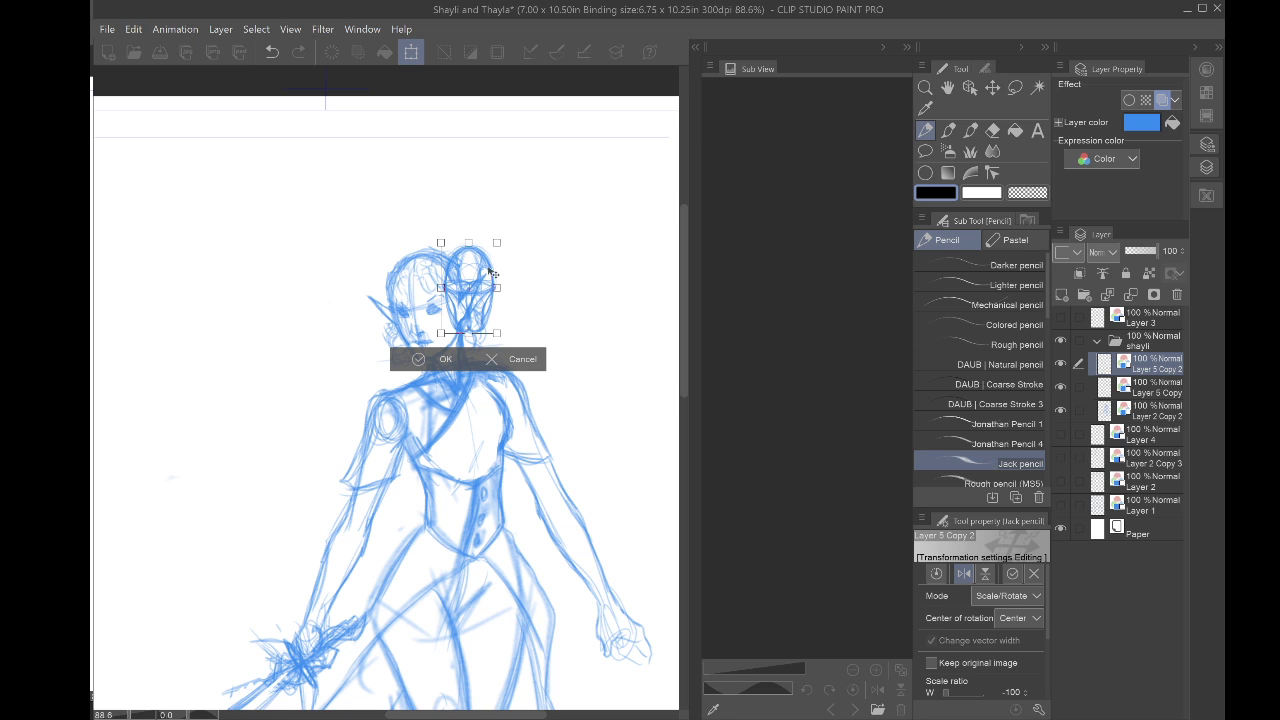
drag(476, 272, 392, 283)
scroll(393, 283, up, 5)
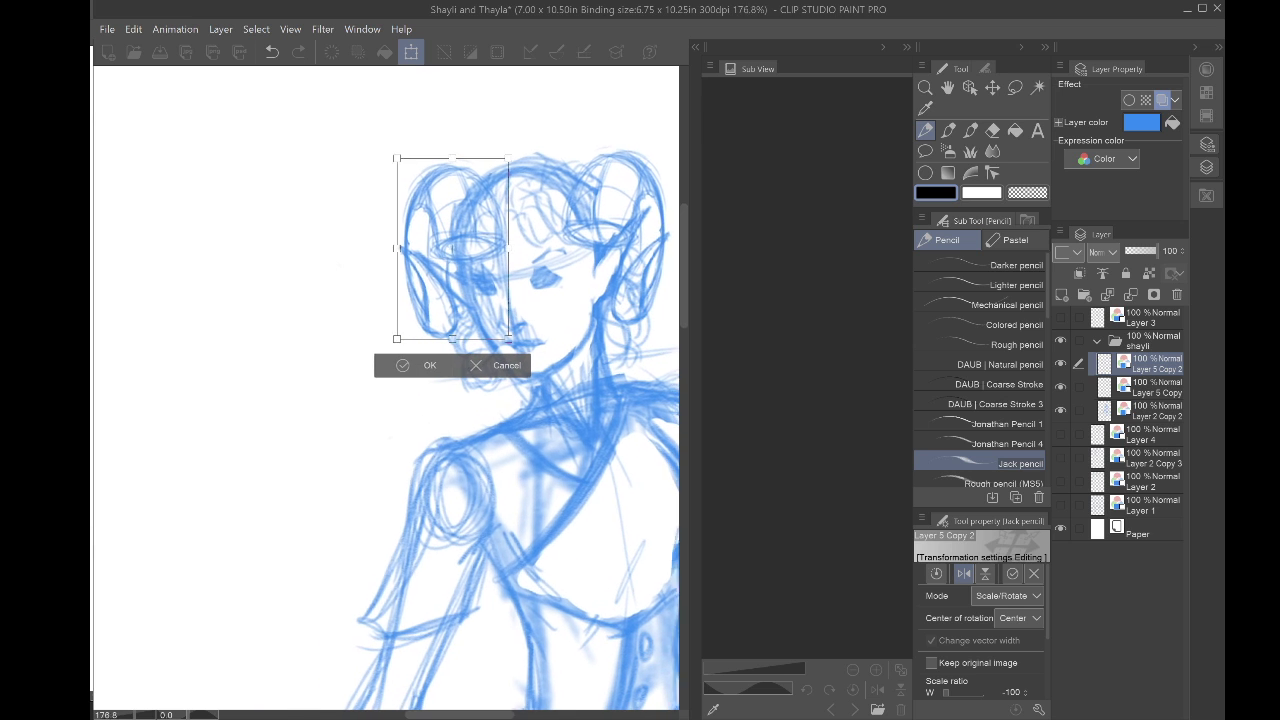
drag(472, 222, 484, 225)
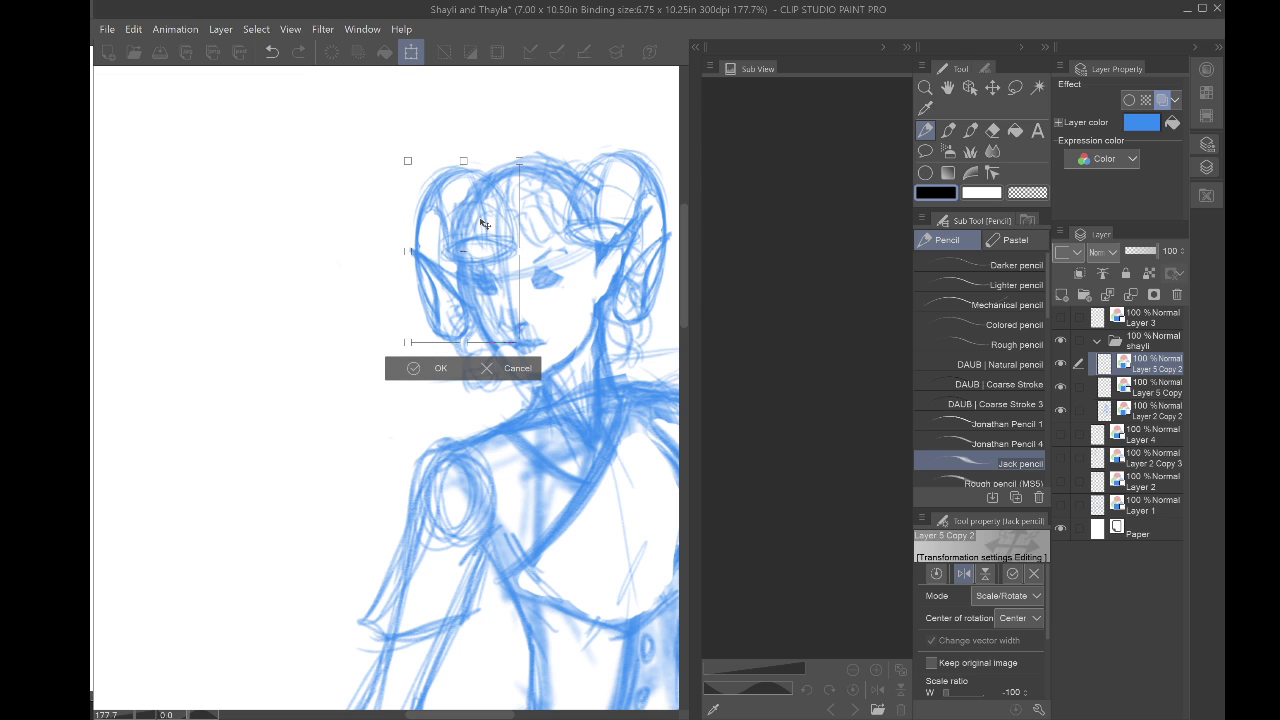
scroll(484, 224, down, 2)
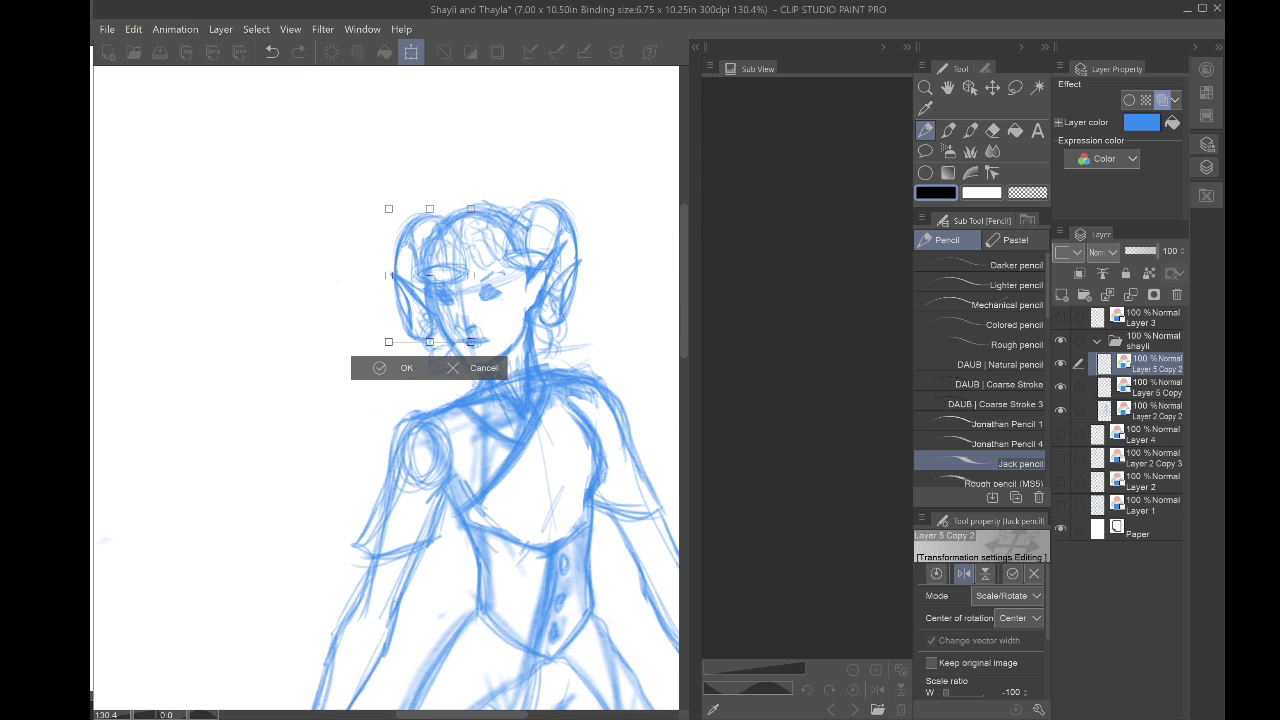
drag(447, 313, 300, 286)
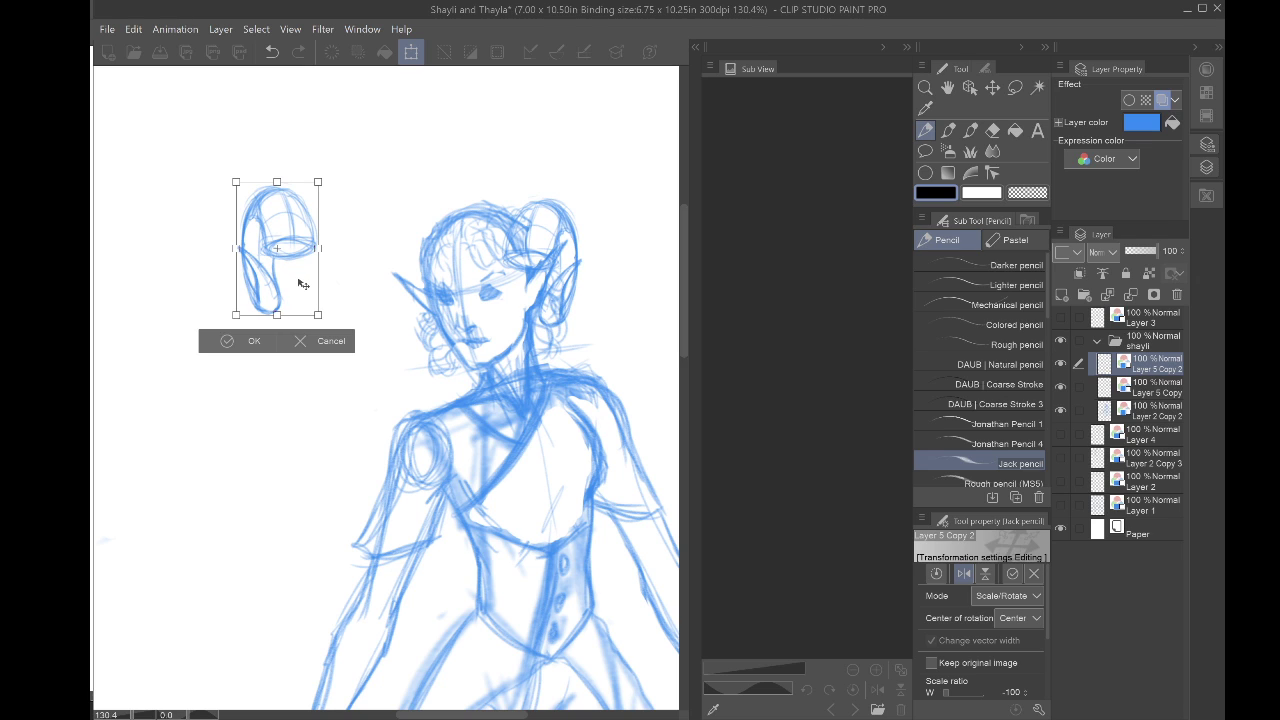
key(Return)
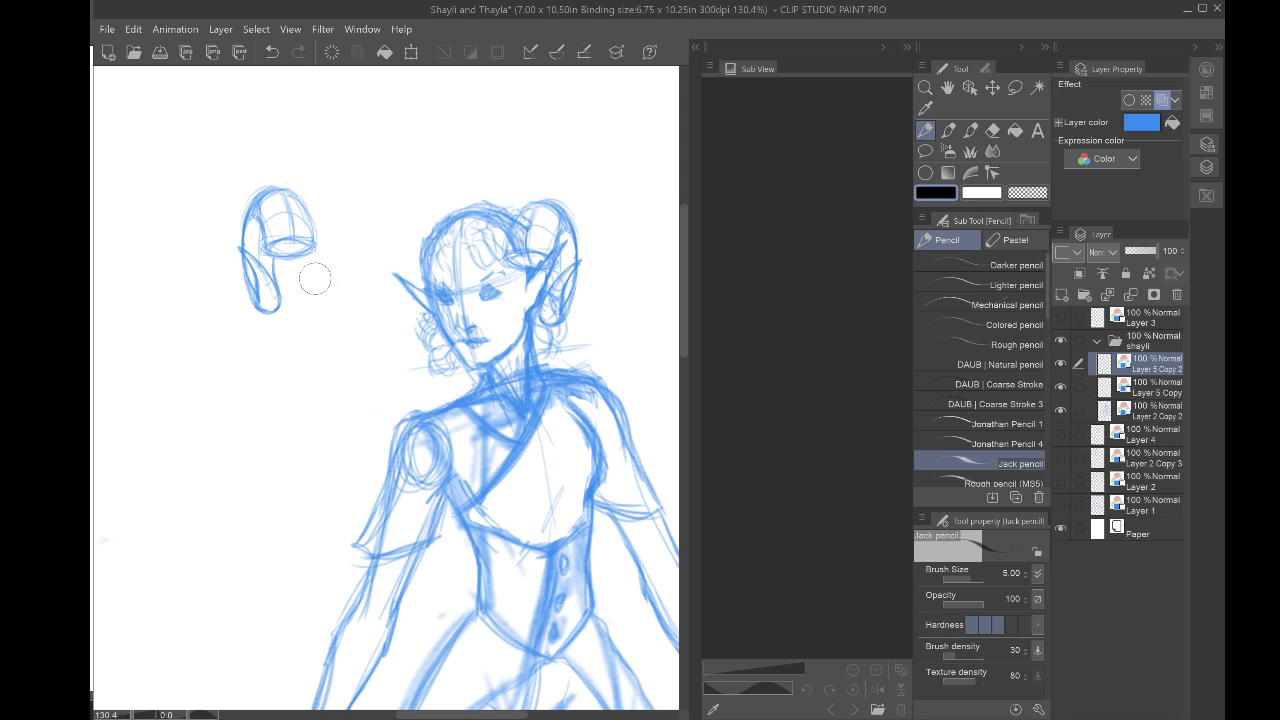
Step: Toggle the visibility of Layer 5 Copy 2 and Layer 5 Copy to compare the horn sketches, and make Layer 5 Copy active
click(1061, 365)
click(1062, 366)
click(1062, 387)
click(1062, 387)
click(1150, 389)
click(1060, 387)
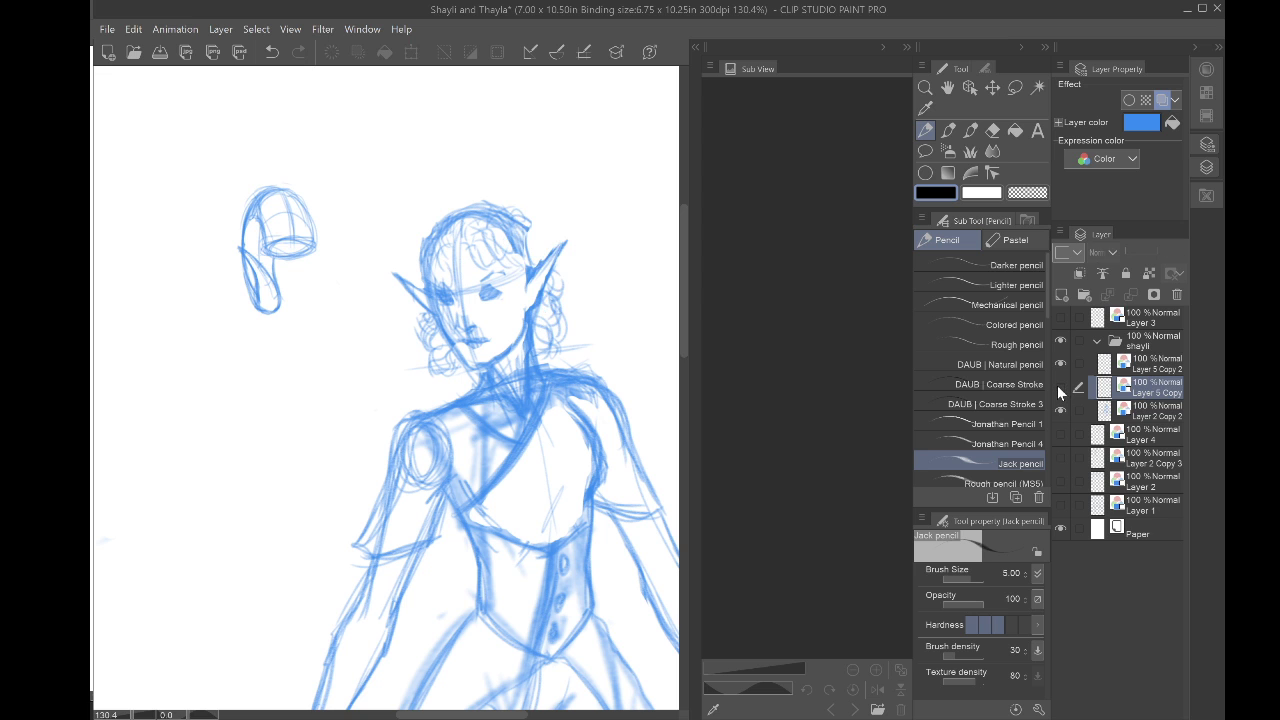
click(1060, 387)
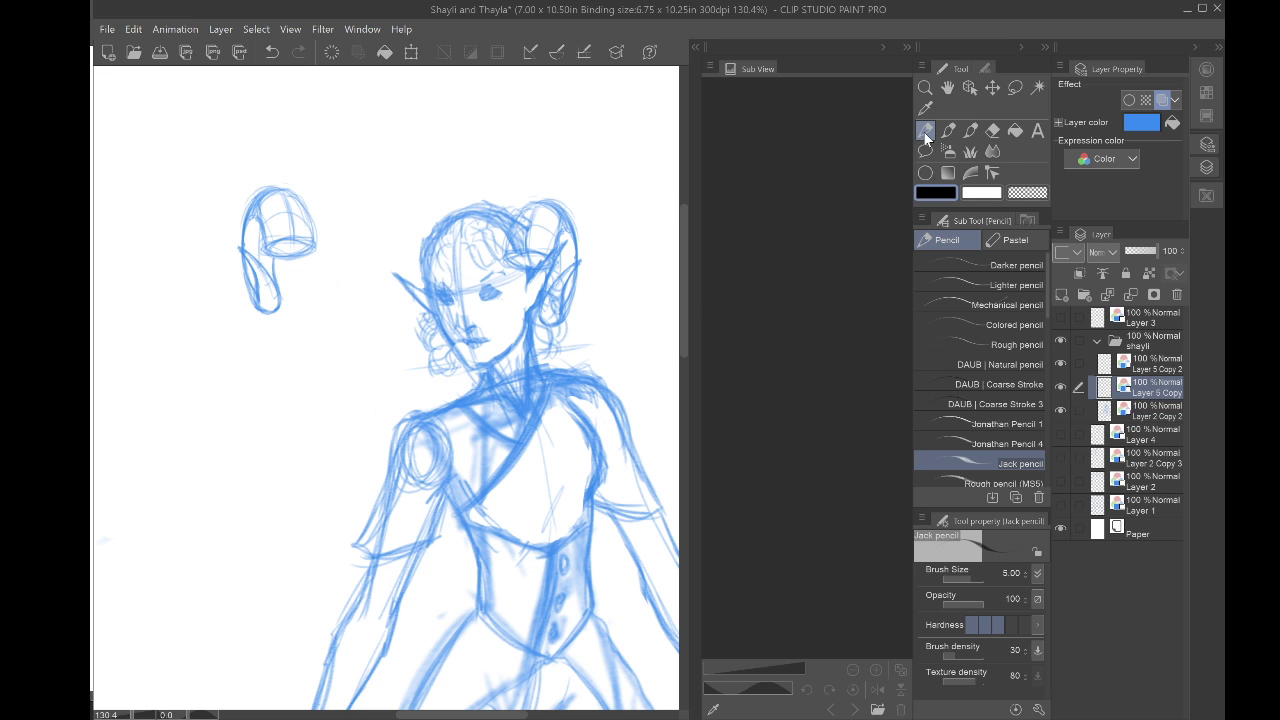
Step: Sketch a curled horn on the far side of the head and a lower pointed ear beneath it with the Jack pencil
scroll(440, 270, up, 8)
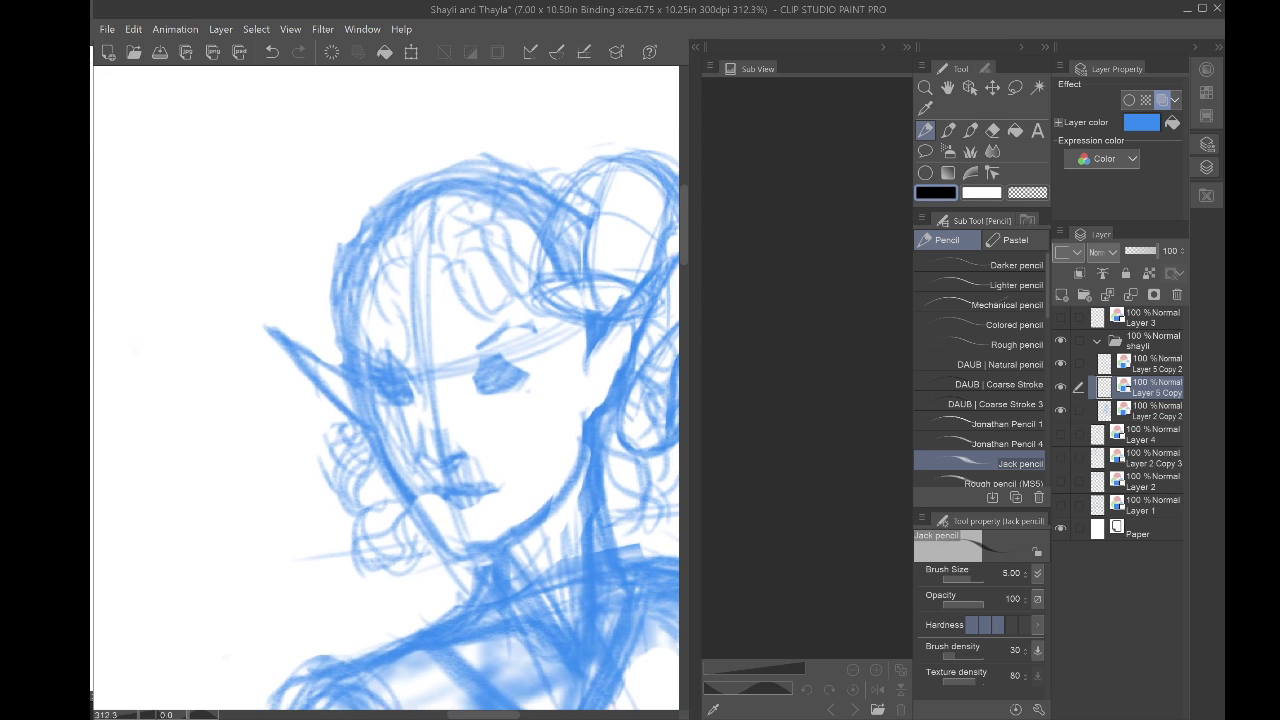
scroll(470, 380, down, 5)
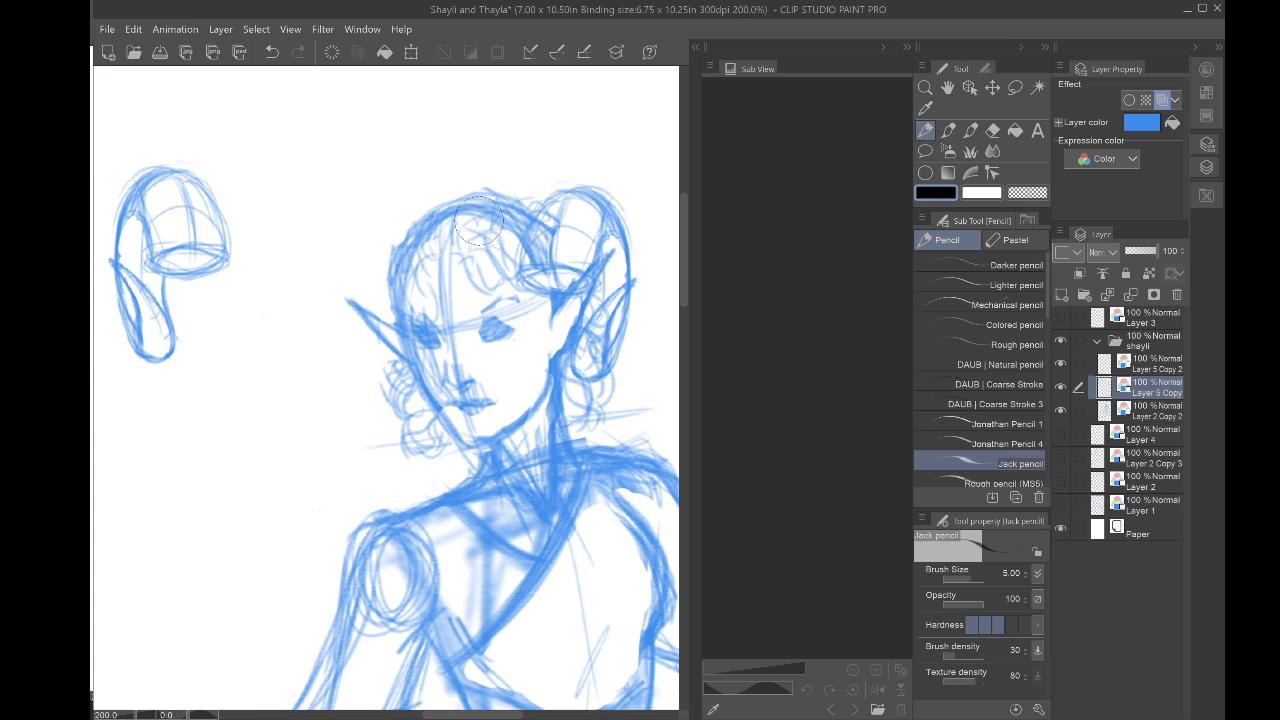
mouse_move(420, 228)
mouse_down()
mouse_move(352, 246)
mouse_move(363, 291)
mouse_up()
mouse_move(408, 229)
mouse_down()
mouse_move(369, 263)
mouse_move(416, 225)
mouse_move(372, 283)
mouse_move(391, 237)
mouse_move(380, 254)
mouse_move(396, 325)
mouse_up()
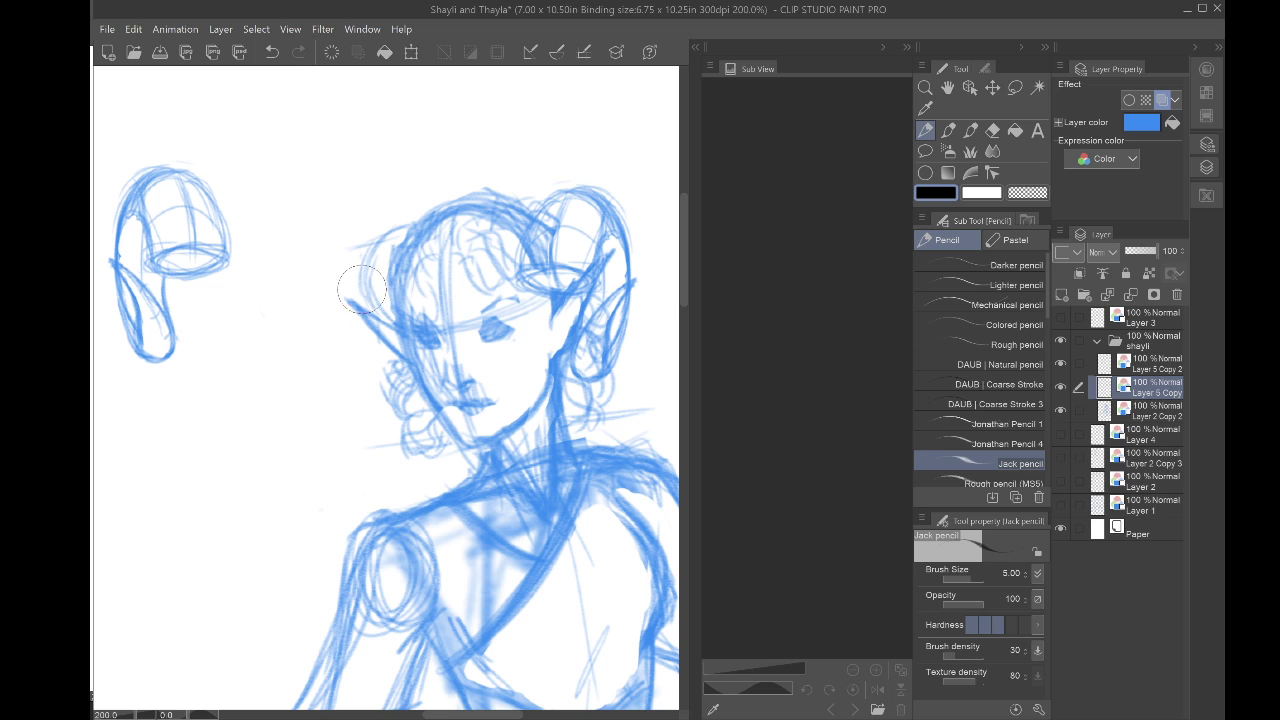
drag(361, 260, 368, 298)
mouse_move(393, 250)
mouse_down()
mouse_move(397, 313)
mouse_move(402, 277)
mouse_move(410, 328)
mouse_move(407, 273)
mouse_up()
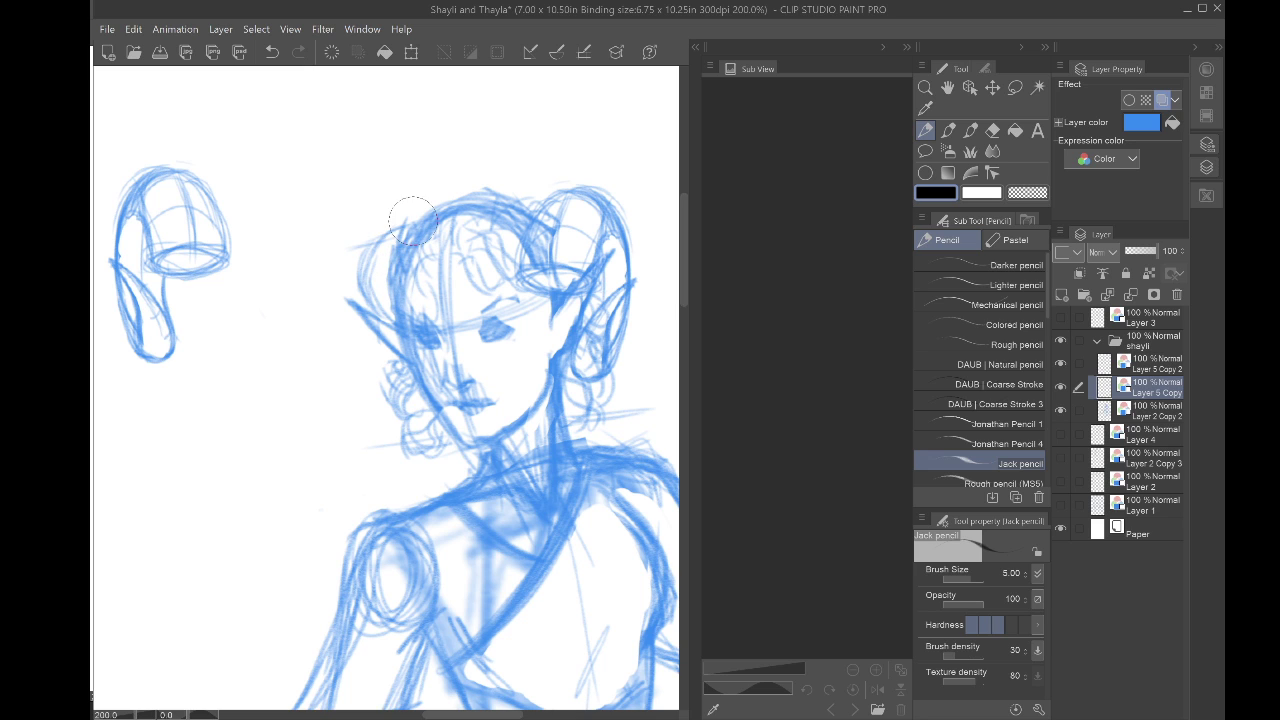
mouse_move(406, 222)
mouse_down()
mouse_move(368, 263)
mouse_move(411, 229)
mouse_move(404, 259)
mouse_move(401, 230)
mouse_move(390, 291)
mouse_up()
mouse_move(408, 220)
mouse_down()
mouse_move(375, 270)
mouse_move(427, 222)
mouse_move(363, 263)
mouse_move(423, 216)
mouse_move(384, 260)
mouse_move(386, 227)
mouse_move(369, 255)
mouse_move(374, 294)
mouse_move(398, 275)
mouse_move(397, 245)
mouse_move(387, 290)
mouse_move(397, 245)
mouse_move(422, 226)
mouse_move(404, 285)
mouse_move(430, 310)
mouse_move(426, 280)
mouse_move(380, 309)
mouse_move(399, 322)
mouse_move(375, 295)
mouse_move(407, 340)
mouse_move(499, 298)
mouse_move(580, 367)
mouse_move(417, 315)
mouse_move(406, 370)
mouse_move(394, 363)
mouse_move(404, 336)
mouse_move(403, 369)
mouse_move(393, 341)
mouse_move(396, 392)
mouse_up()
mouse_move(376, 346)
mouse_down()
mouse_move(402, 366)
mouse_move(361, 340)
mouse_move(426, 397)
mouse_move(396, 395)
mouse_move(376, 365)
mouse_move(402, 368)
mouse_move(366, 346)
mouse_move(393, 385)
mouse_move(422, 394)
mouse_move(345, 343)
mouse_move(407, 389)
mouse_move(360, 351)
mouse_move(395, 363)
mouse_move(393, 316)
mouse_move(359, 273)
mouse_move(408, 353)
mouse_up()
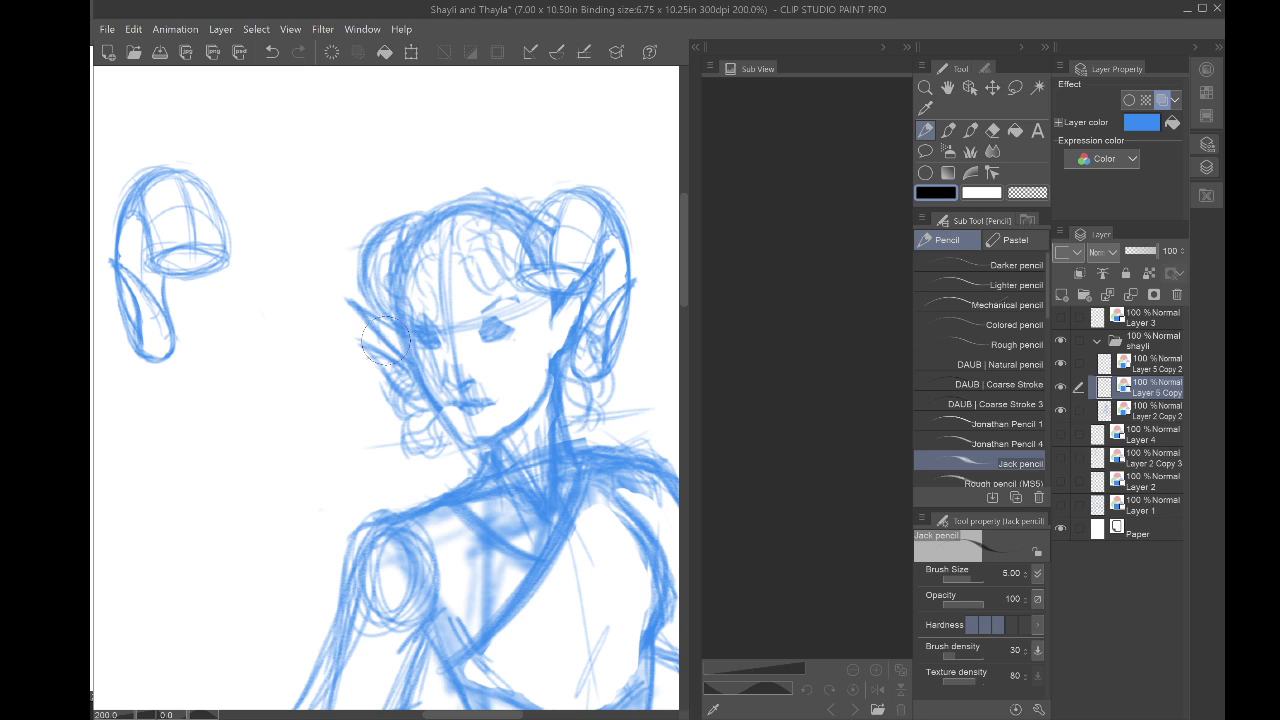
Step: Erase the old far ear's tip on Layer 2 Copy 2 and reinforce the far horn's outline in pencil
key(e)
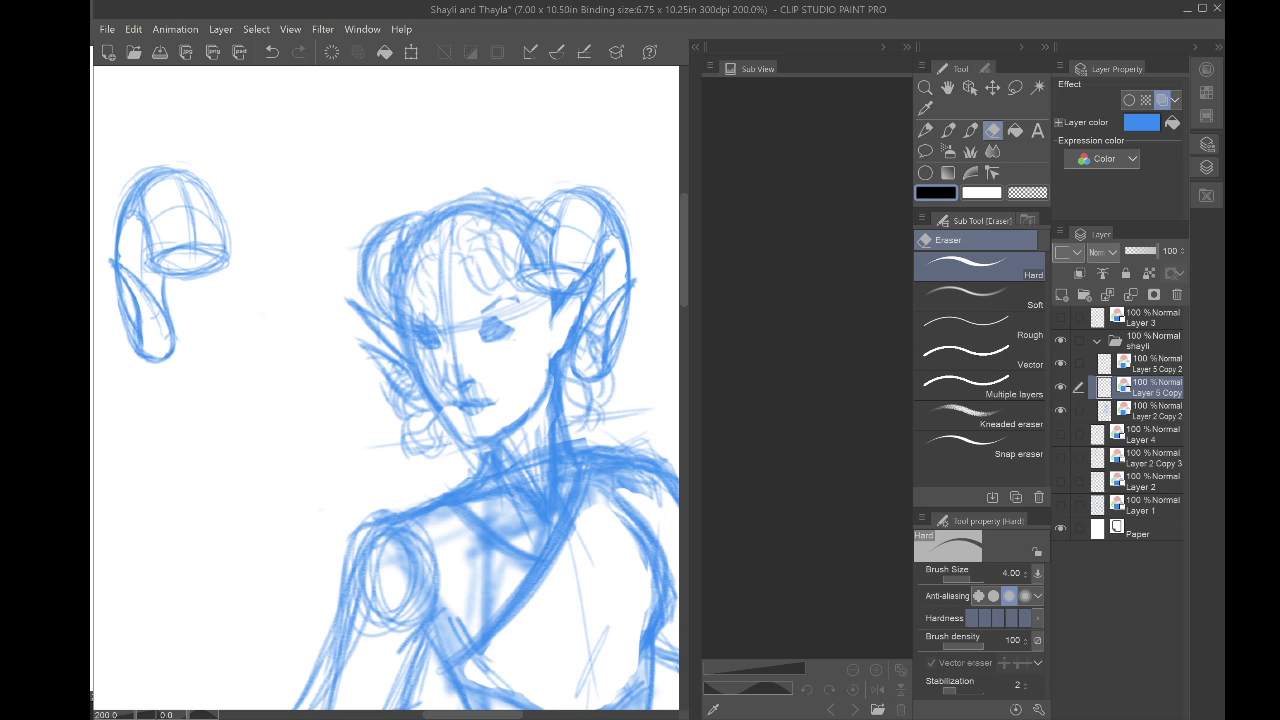
click(1140, 413)
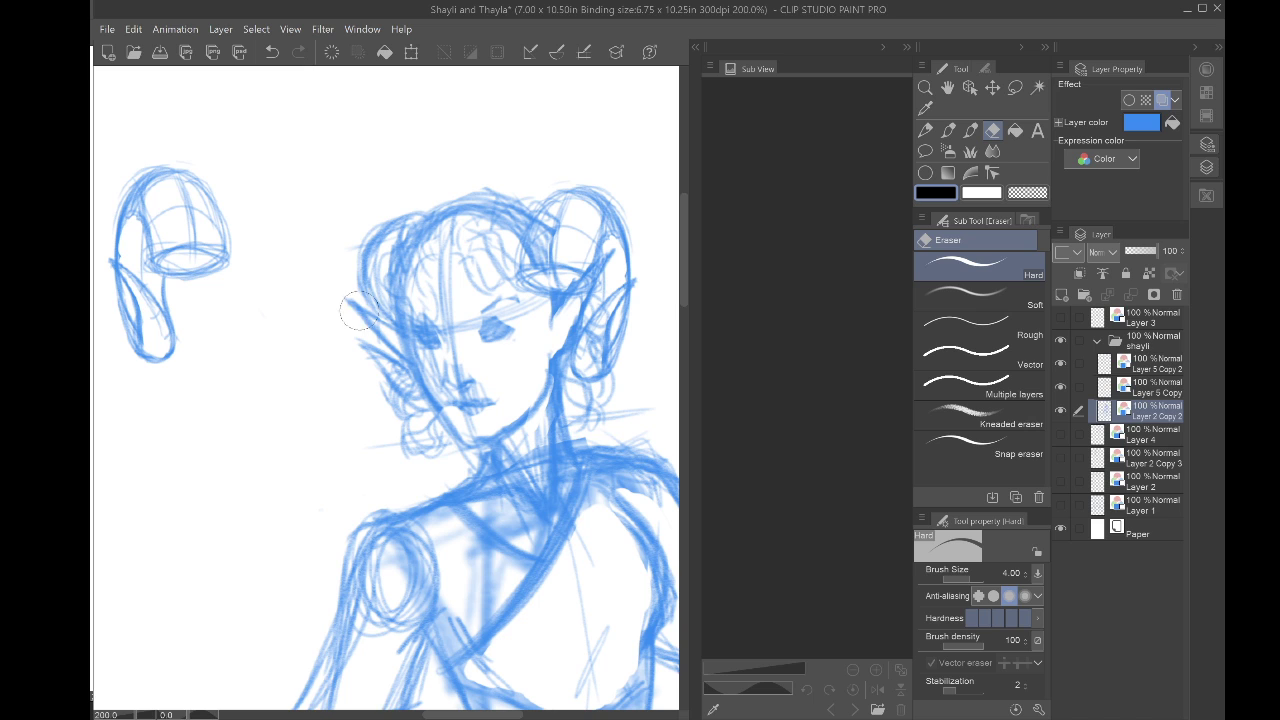
drag(349, 302, 367, 312)
key(p)
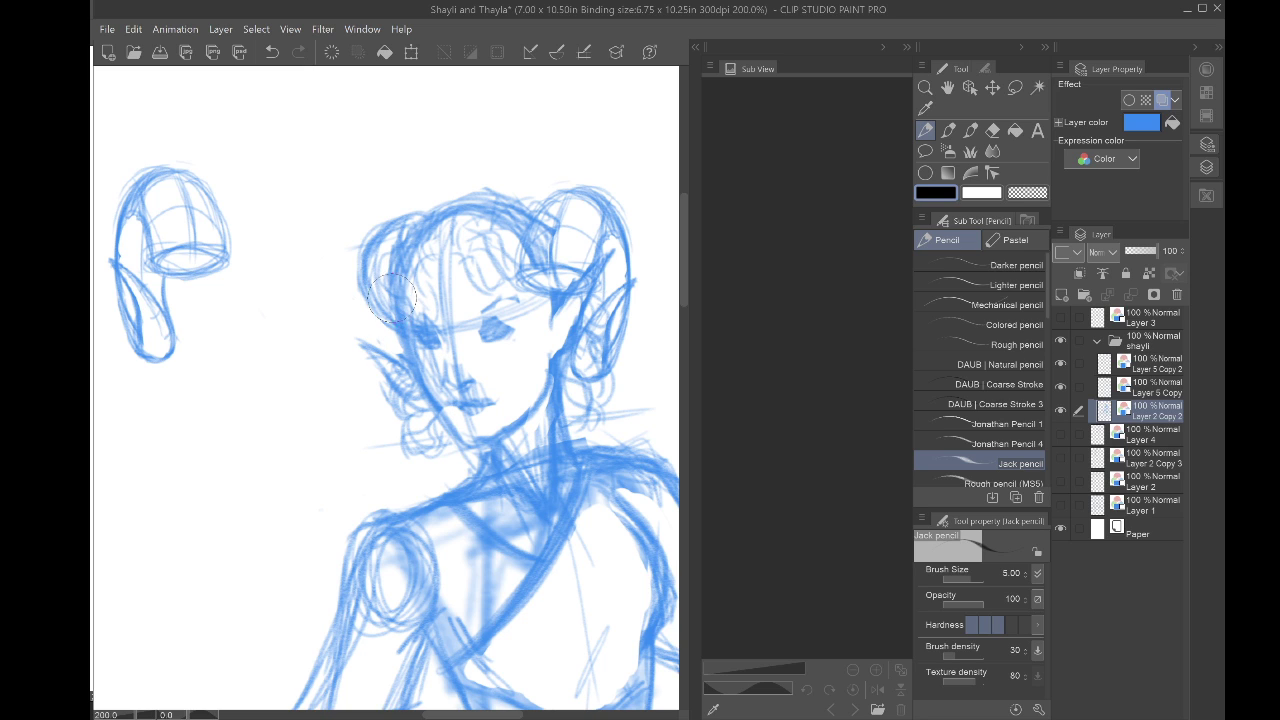
mouse_move(424, 218)
mouse_down()
mouse_move(372, 260)
mouse_move(380, 318)
mouse_move(406, 318)
mouse_move(380, 360)
mouse_move(360, 340)
mouse_move(419, 394)
mouse_move(372, 333)
mouse_move(384, 273)
mouse_up()
Step: Hide Layer 5 Copy 2, which holds the spare horn sketch beside the figure
scroll(372, 333, down, 3)
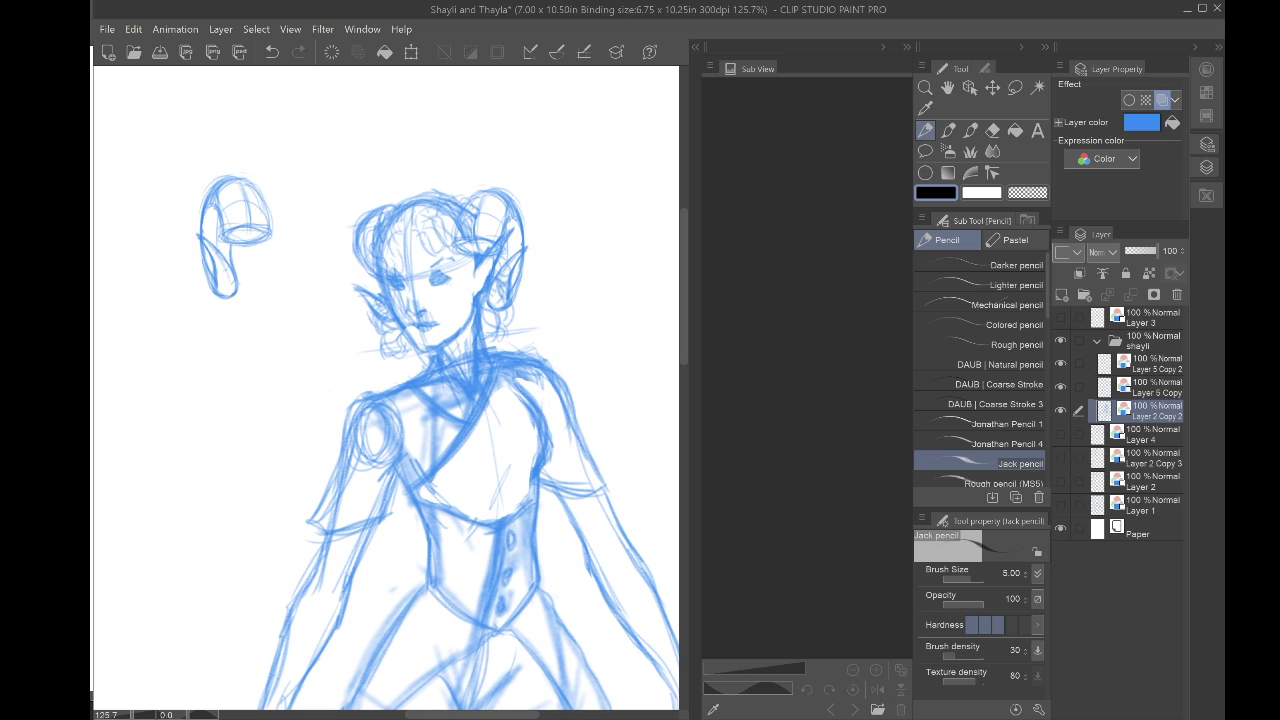
click(1060, 363)
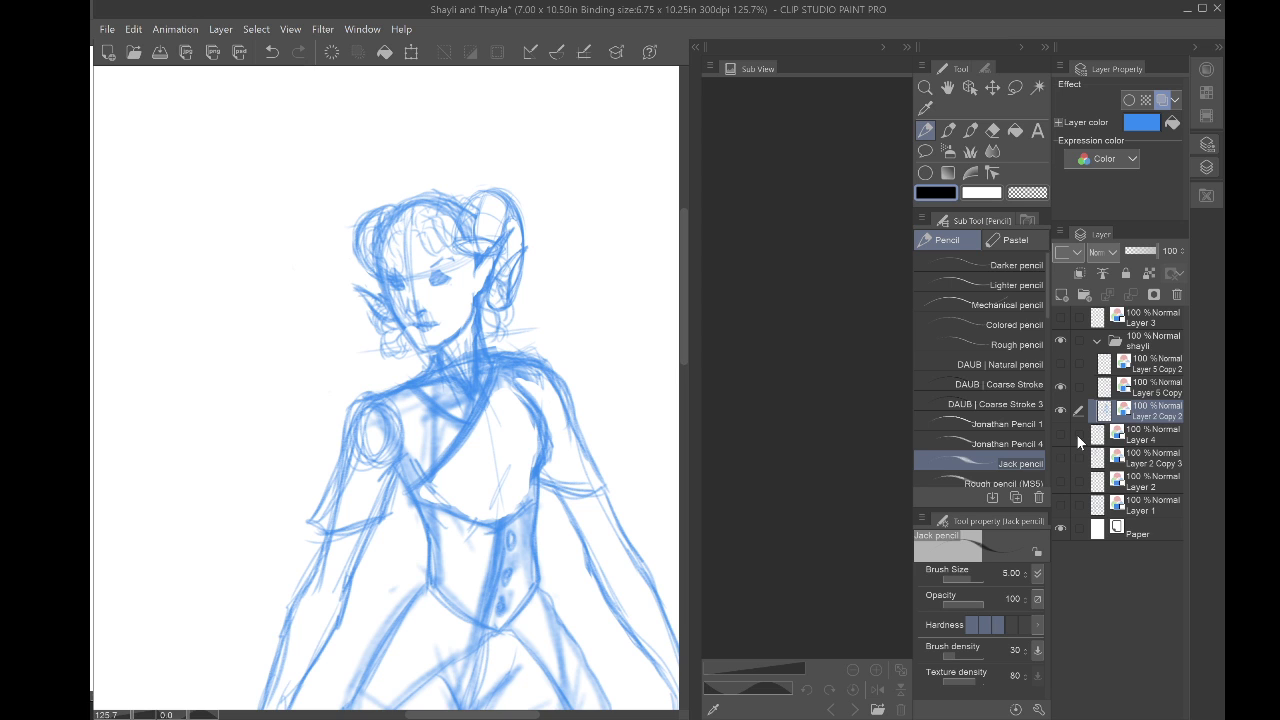
scroll(353, 425, down, 5)
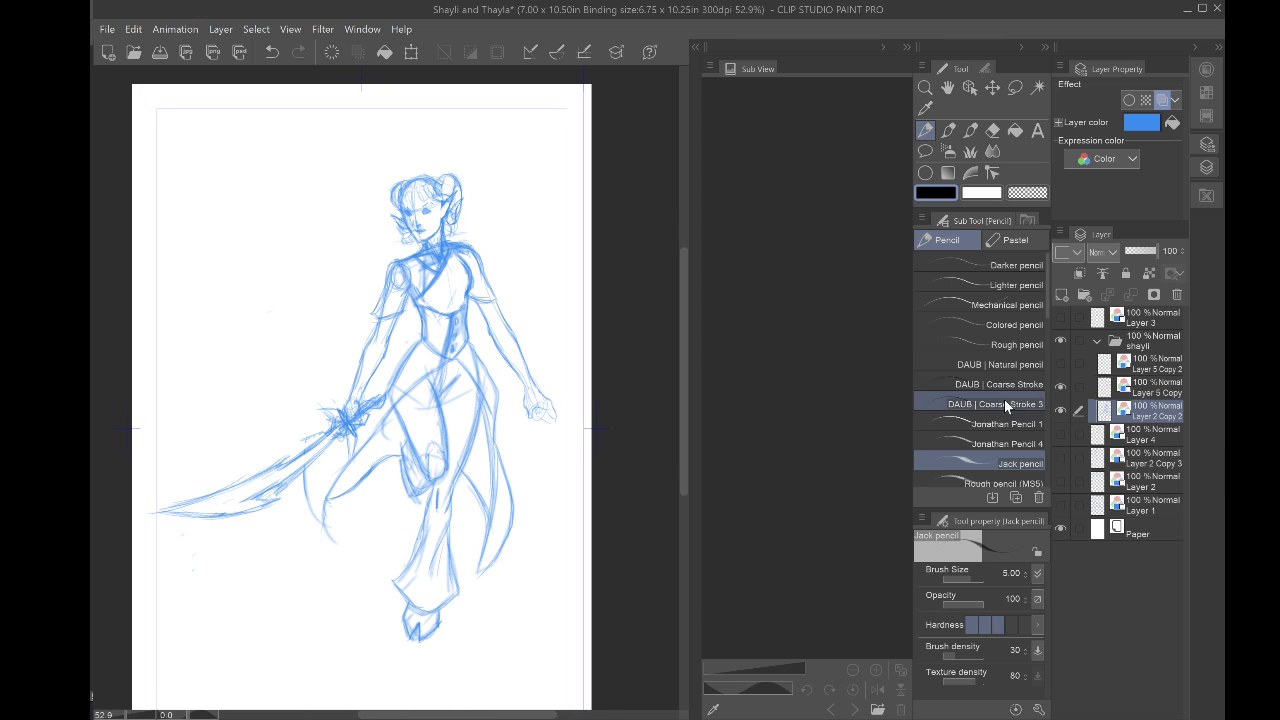
Step: Switch Layer 2 Copy 2 off and on repeatedly to check what it contributes to the full figure
click(1060, 410)
click(1060, 410)
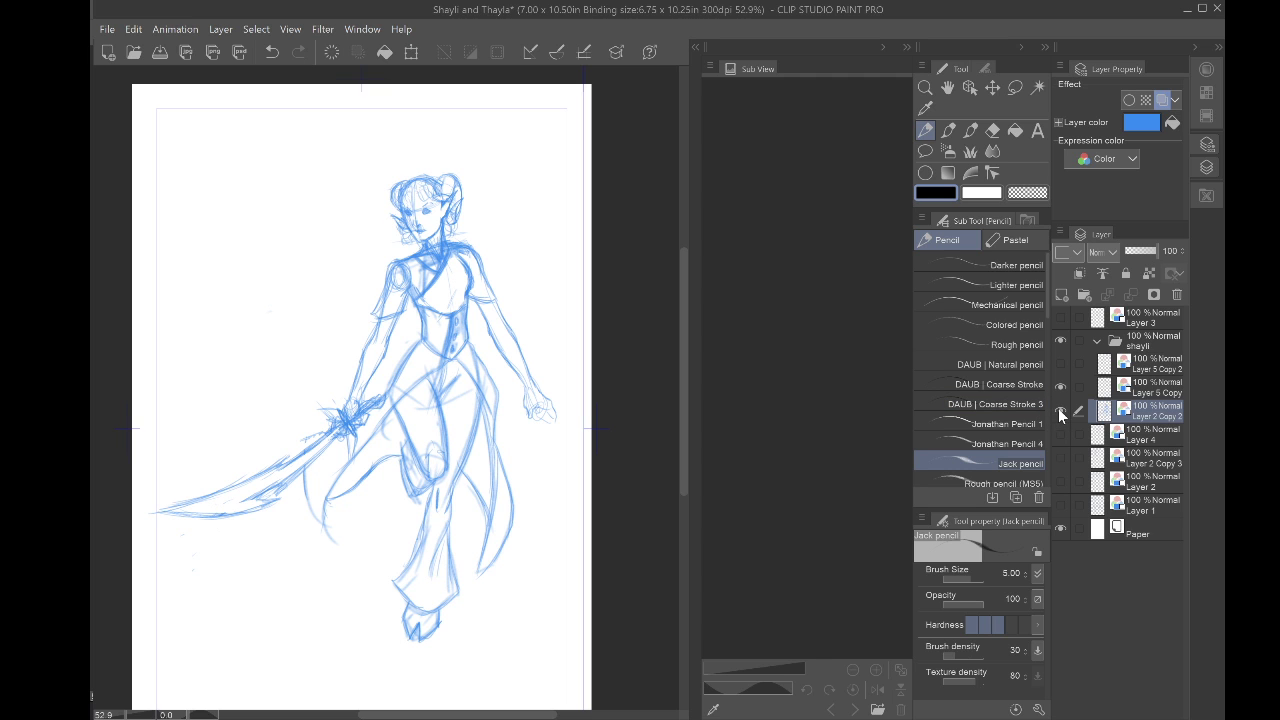
click(1060, 410)
click(1060, 410)
click(1060, 410)
click(1060, 410)
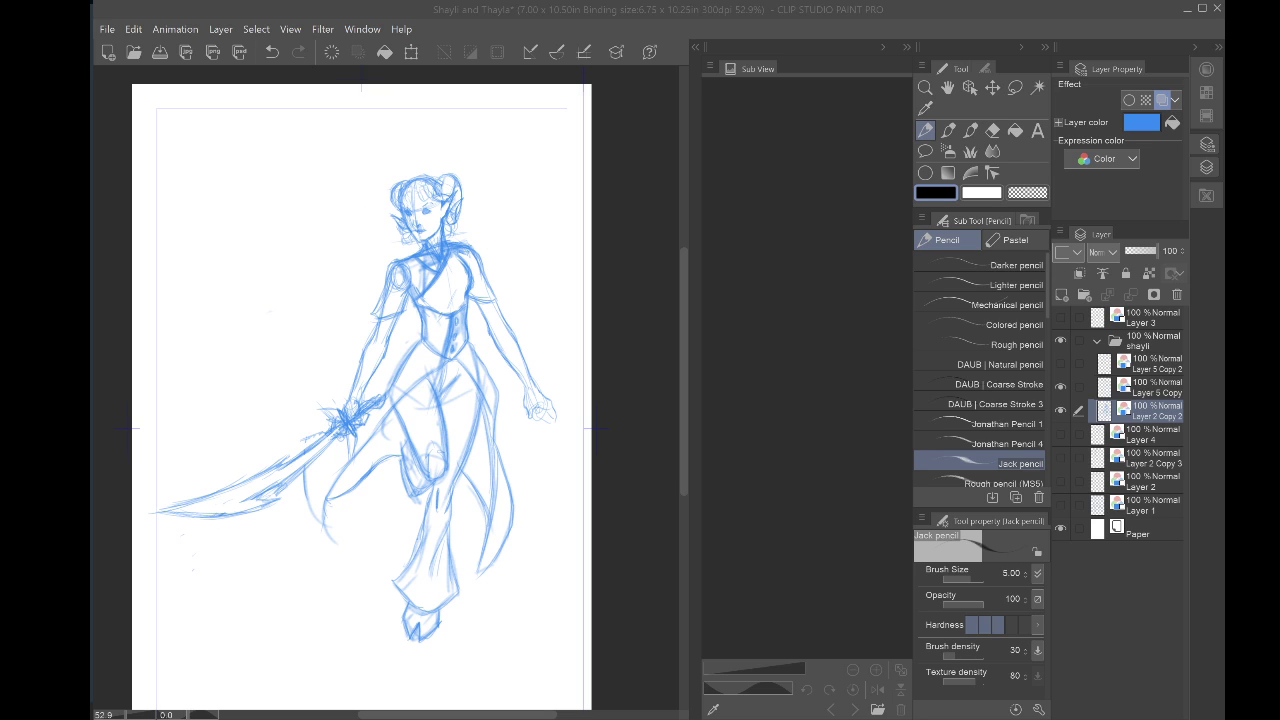
click(607, 425)
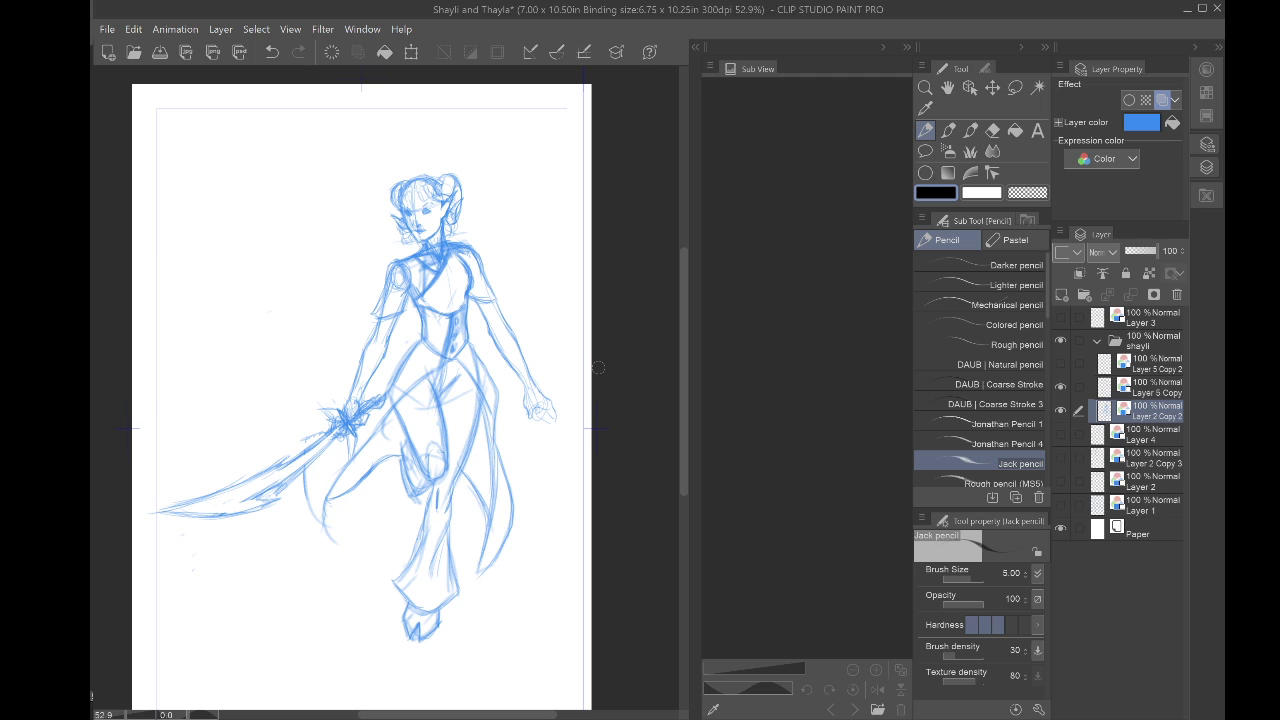
Step: Redraw the mouth as a wide upturned smile and rework the tip of the nose on Layer 2 Copy 2
scroll(410, 262, up, 7)
scroll(410, 290, up, 1)
drag(432, 150, 400, 318)
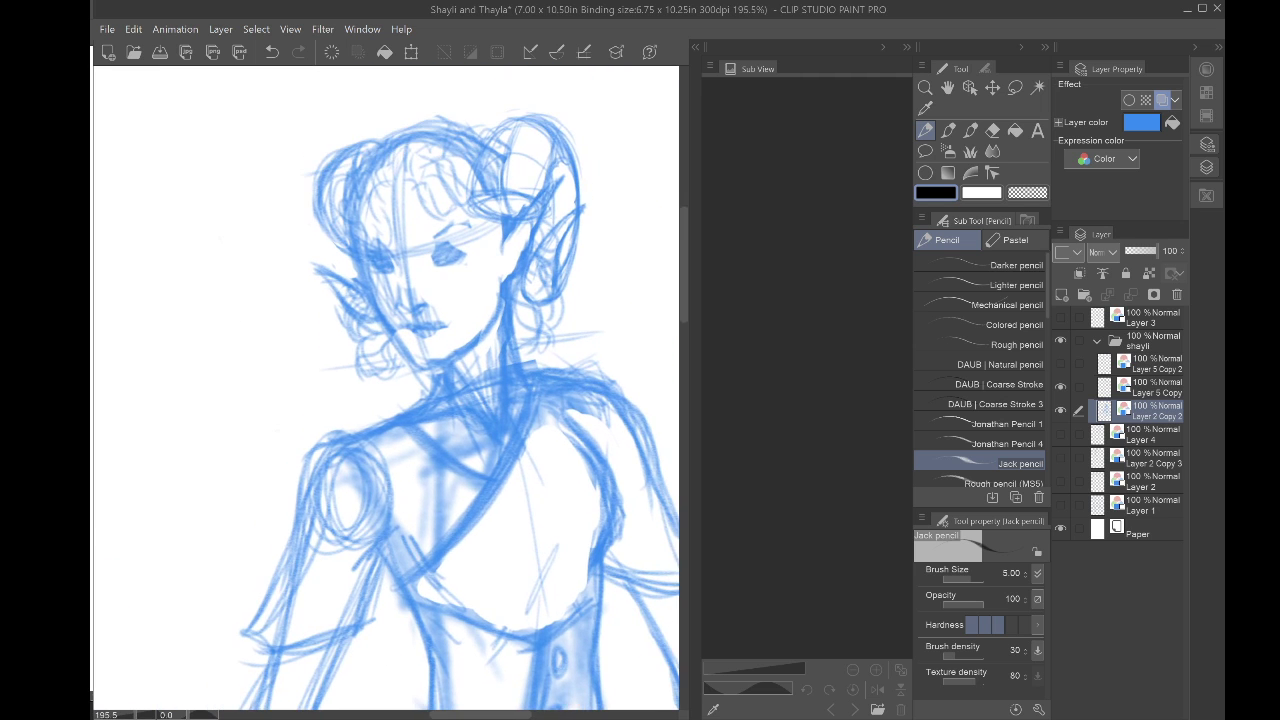
scroll(400, 300, up, 3)
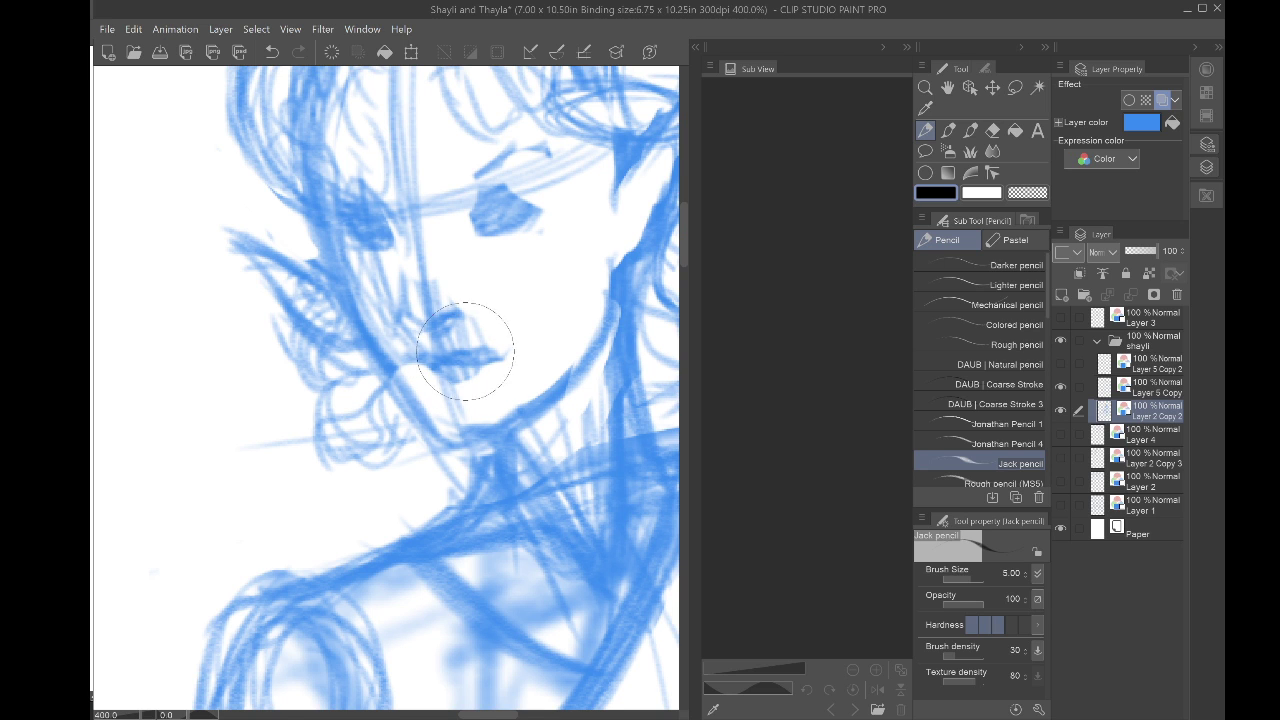
drag(482, 349, 523, 334)
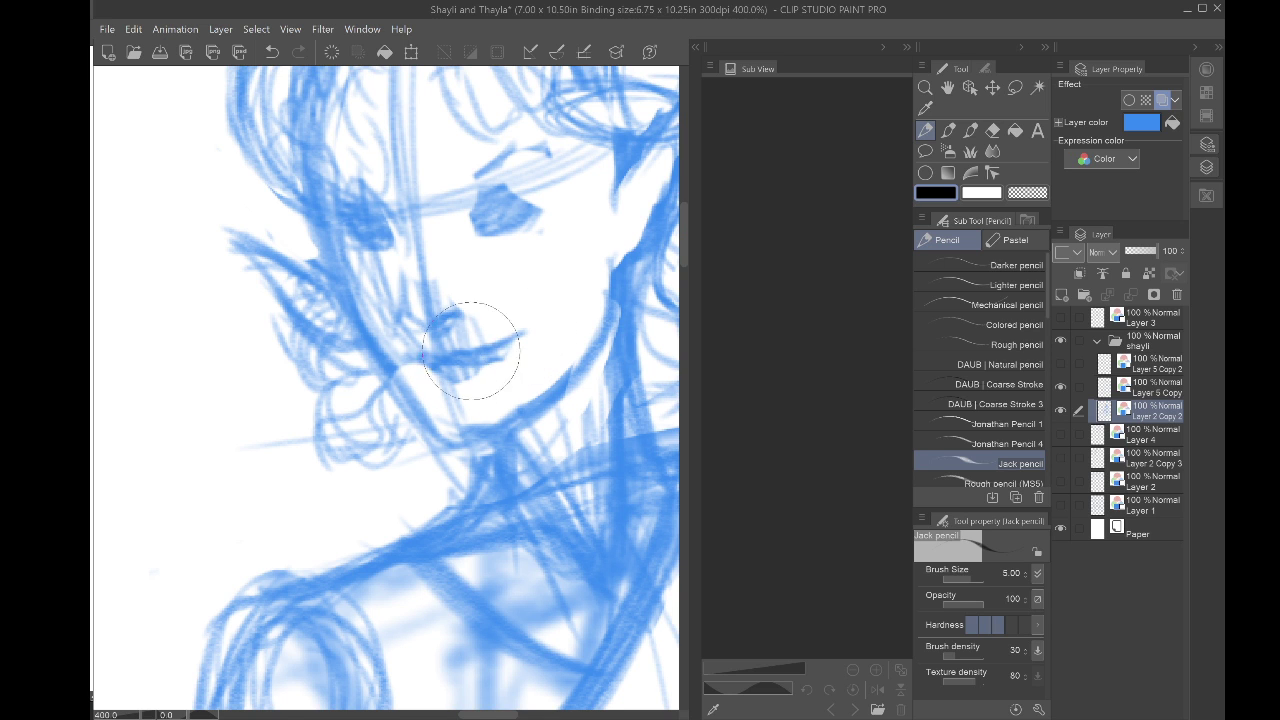
mouse_move(430, 363)
mouse_down()
mouse_move(409, 365)
mouse_move(456, 387)
mouse_move(540, 317)
mouse_up()
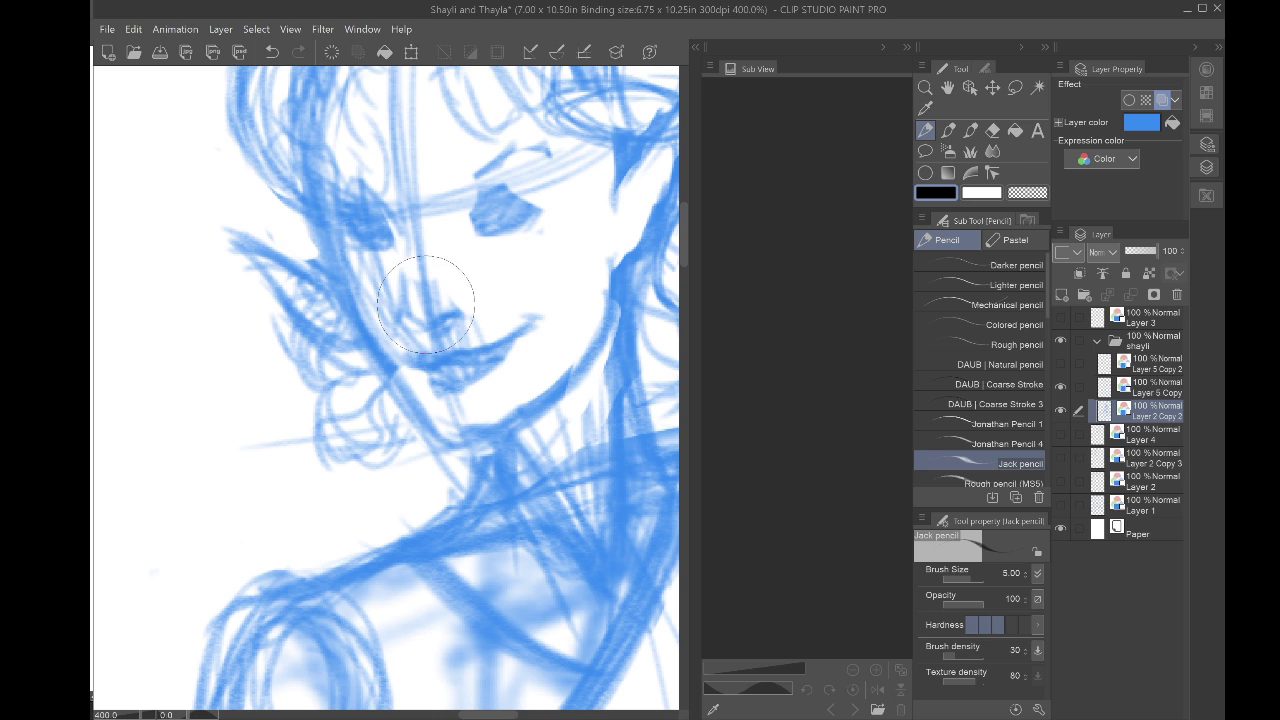
mouse_move(405, 281)
mouse_down()
mouse_move(403, 325)
mouse_move(428, 333)
mouse_move(434, 273)
mouse_up()
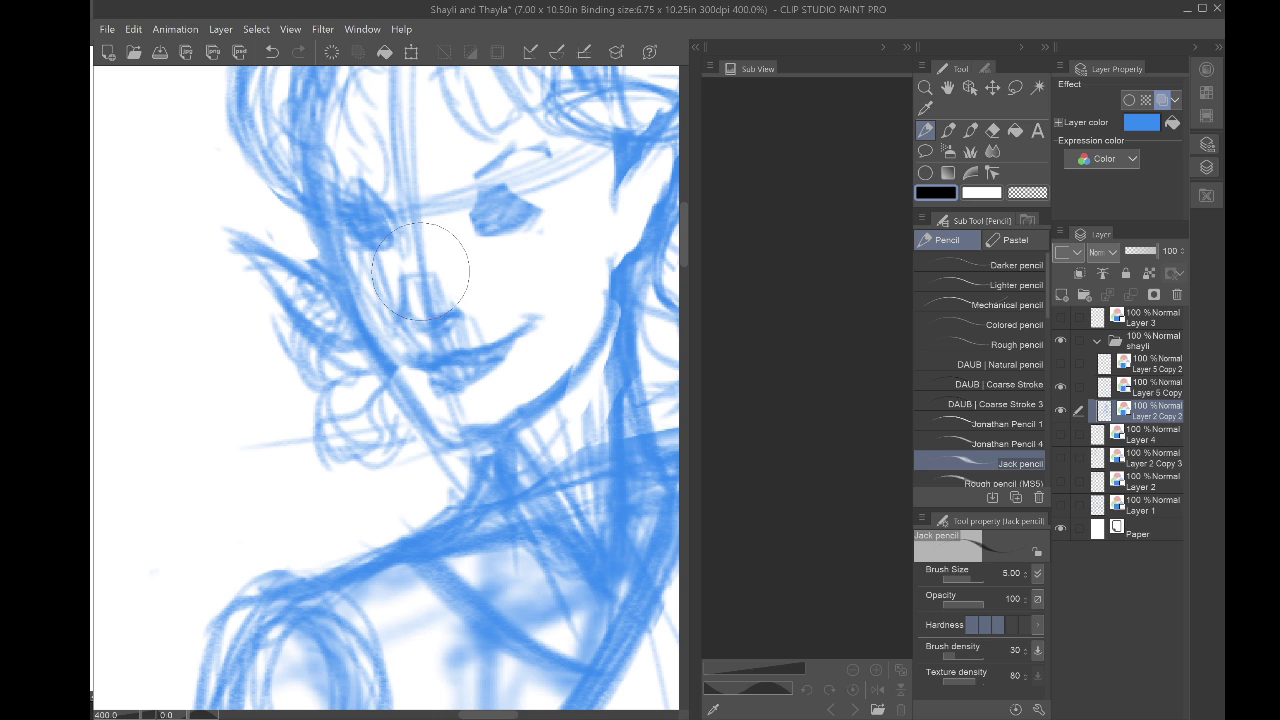
Step: Reshape both eyes, redraw the near eyebrow as a higher arch, and erase the stray lines around that brow
mouse_move(514, 190)
mouse_down()
mouse_move(463, 218)
mouse_move(508, 188)
mouse_move(542, 197)
mouse_move(509, 197)
mouse_move(481, 215)
mouse_move(488, 231)
mouse_move(534, 204)
mouse_move(504, 236)
mouse_up()
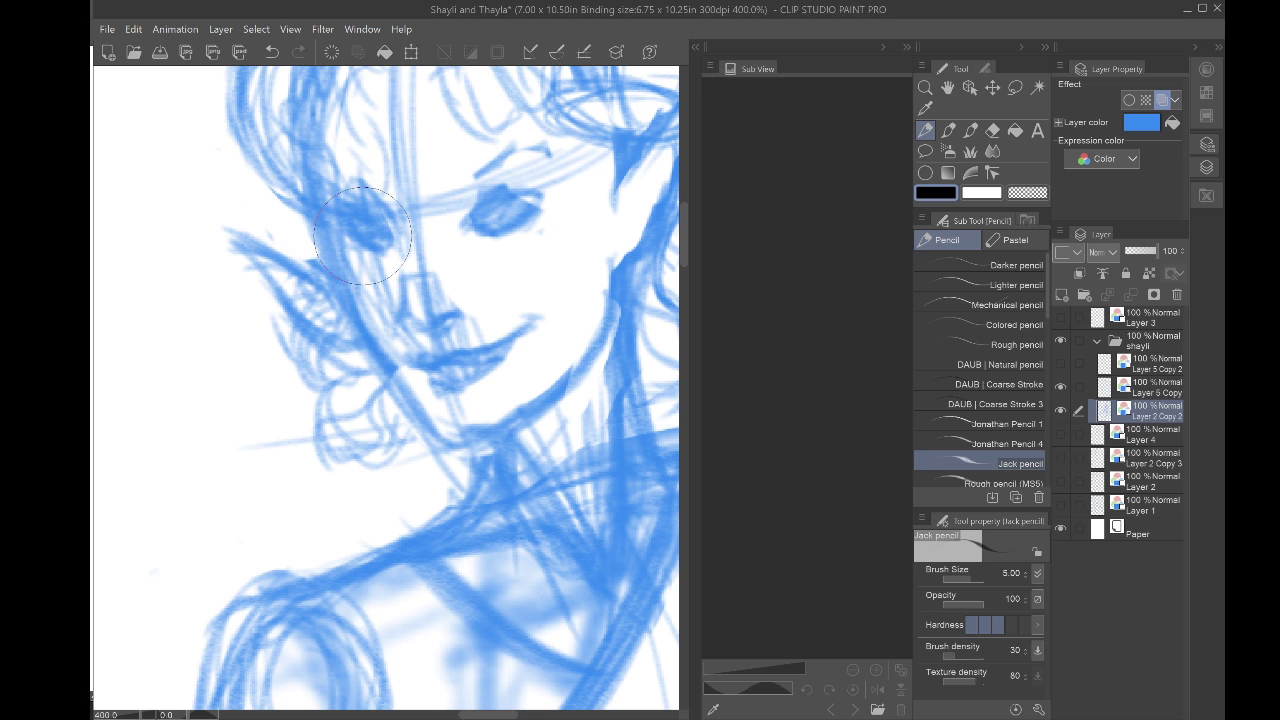
drag(370, 234, 386, 243)
mouse_move(328, 212)
mouse_down()
mouse_move(395, 165)
mouse_move(355, 195)
mouse_move(330, 185)
mouse_up()
mouse_move(511, 143)
mouse_down()
mouse_move(440, 140)
mouse_move(520, 135)
mouse_move(460, 150)
mouse_up()
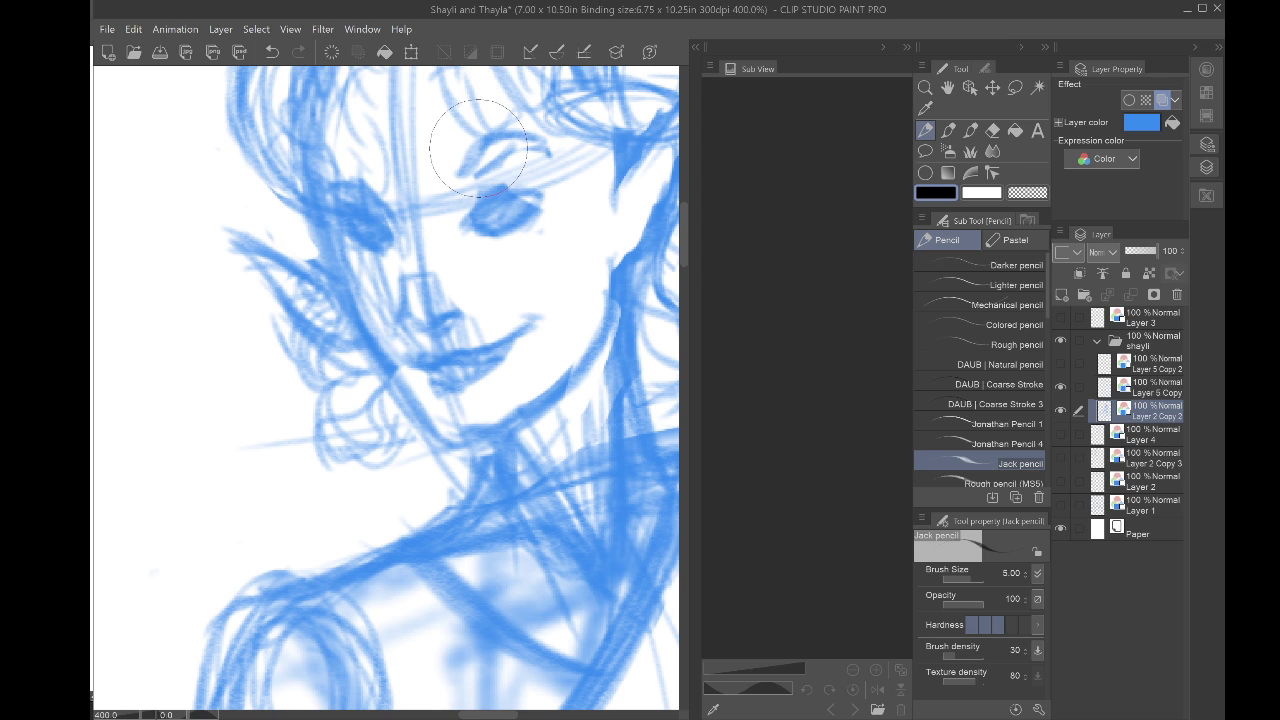
key(e)
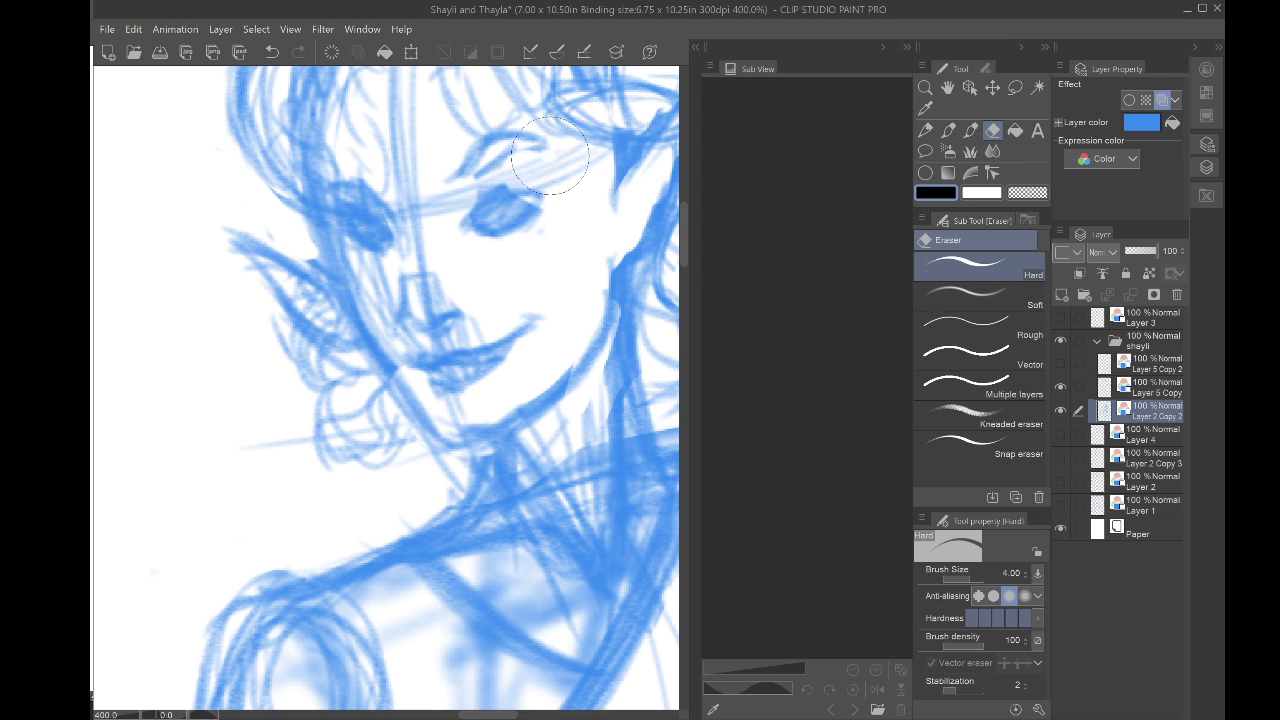
mouse_move(540, 160)
mouse_down()
mouse_move(509, 153)
mouse_move(477, 179)
mouse_move(530, 159)
mouse_up()
Step: Redraw the chin contour with a rounder line and erase the leftover sketch lines around the chin
scroll(530, 159, down, 4)
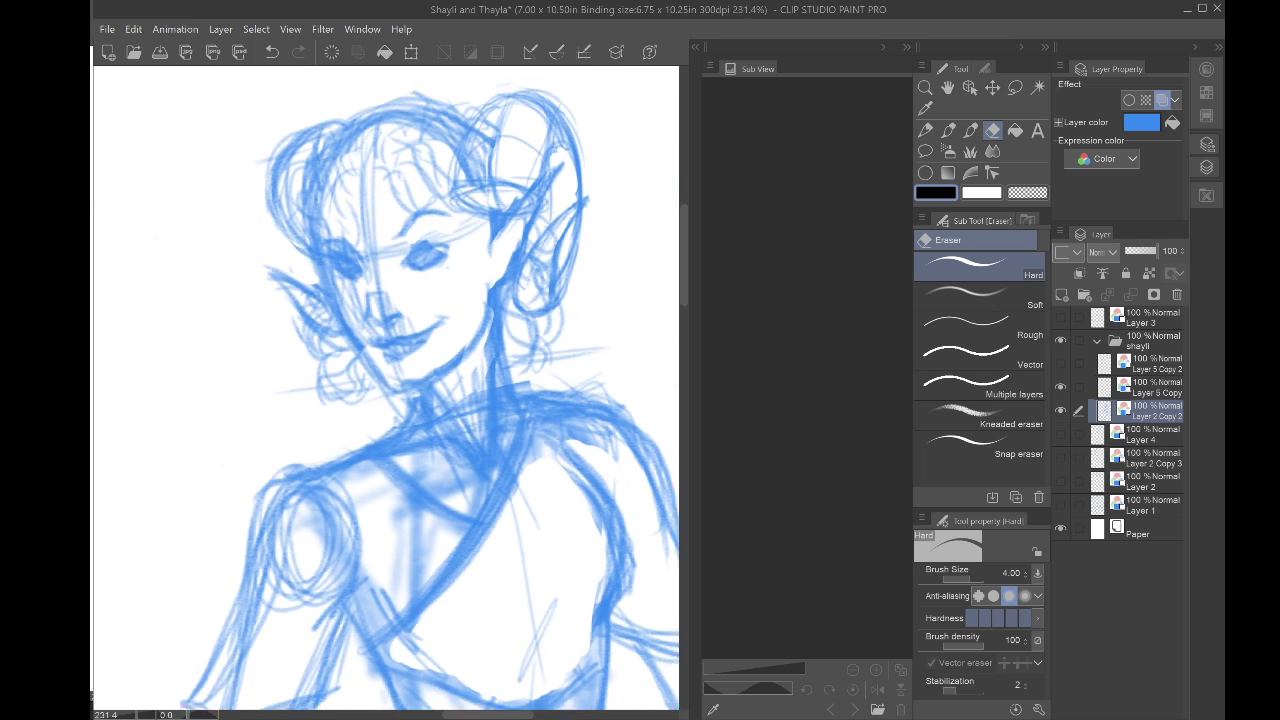
scroll(451, 243, up, 3)
scroll(468, 388, up, 1)
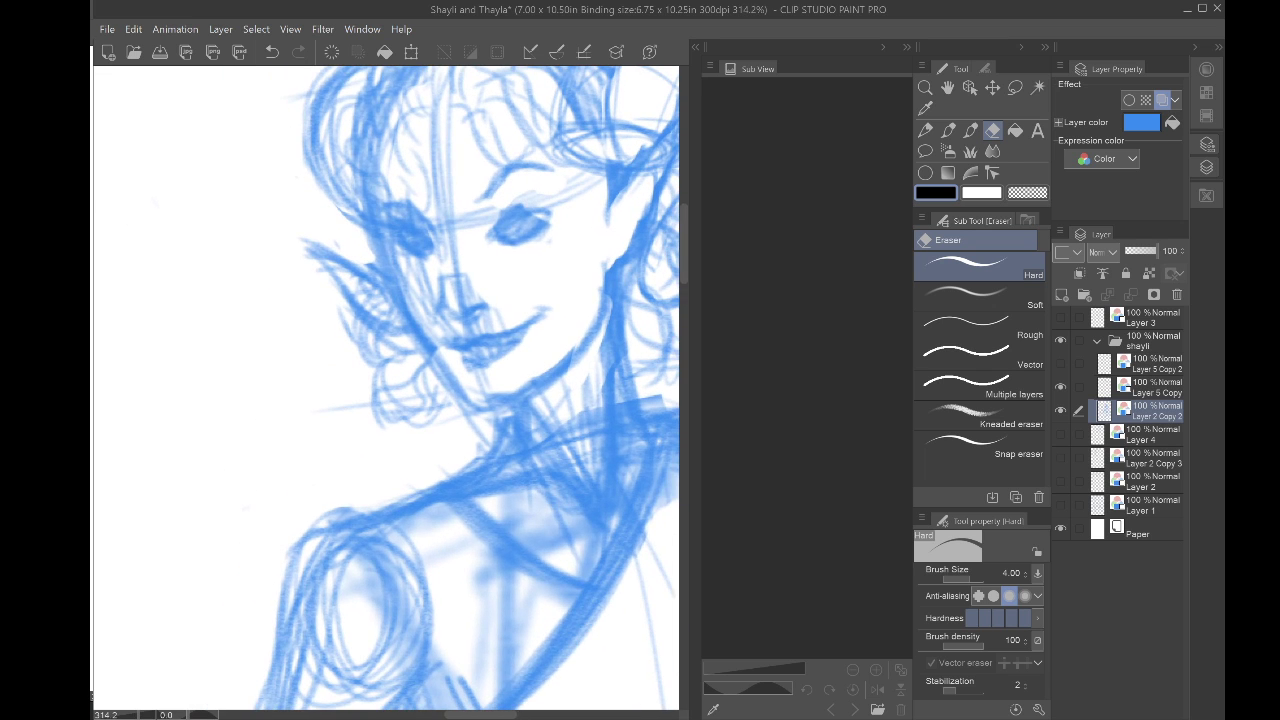
key(p)
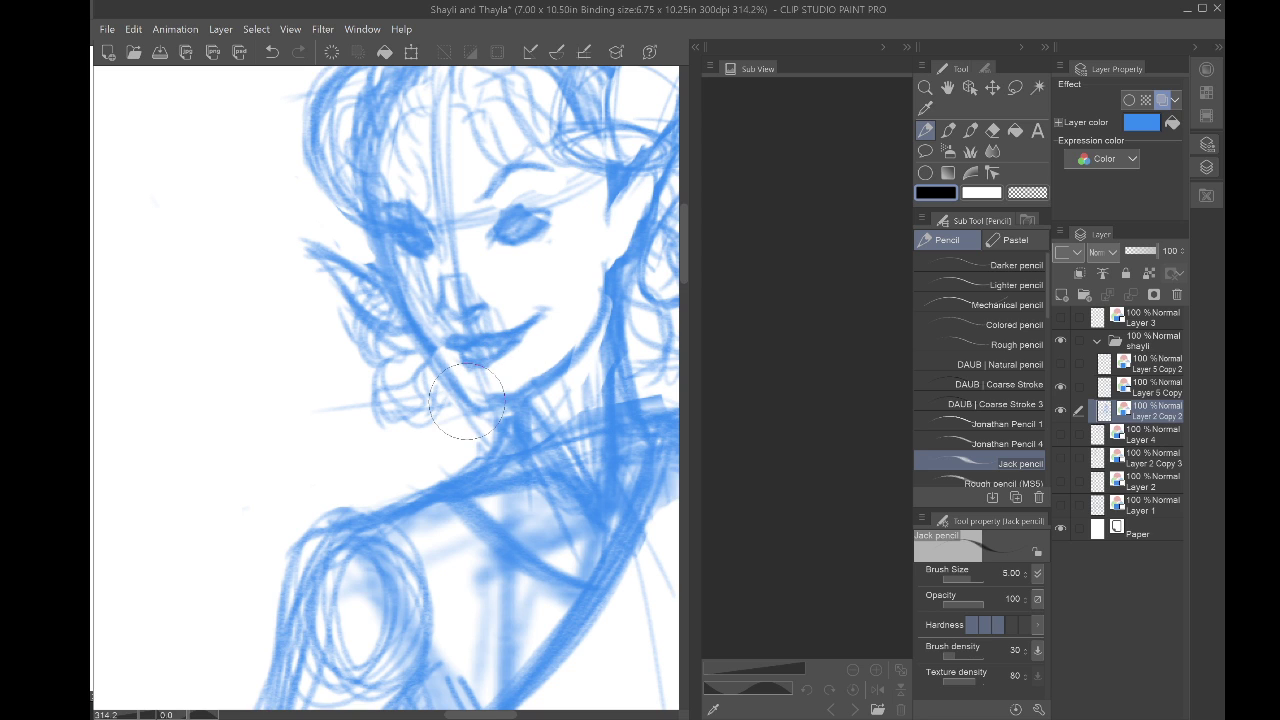
key(e)
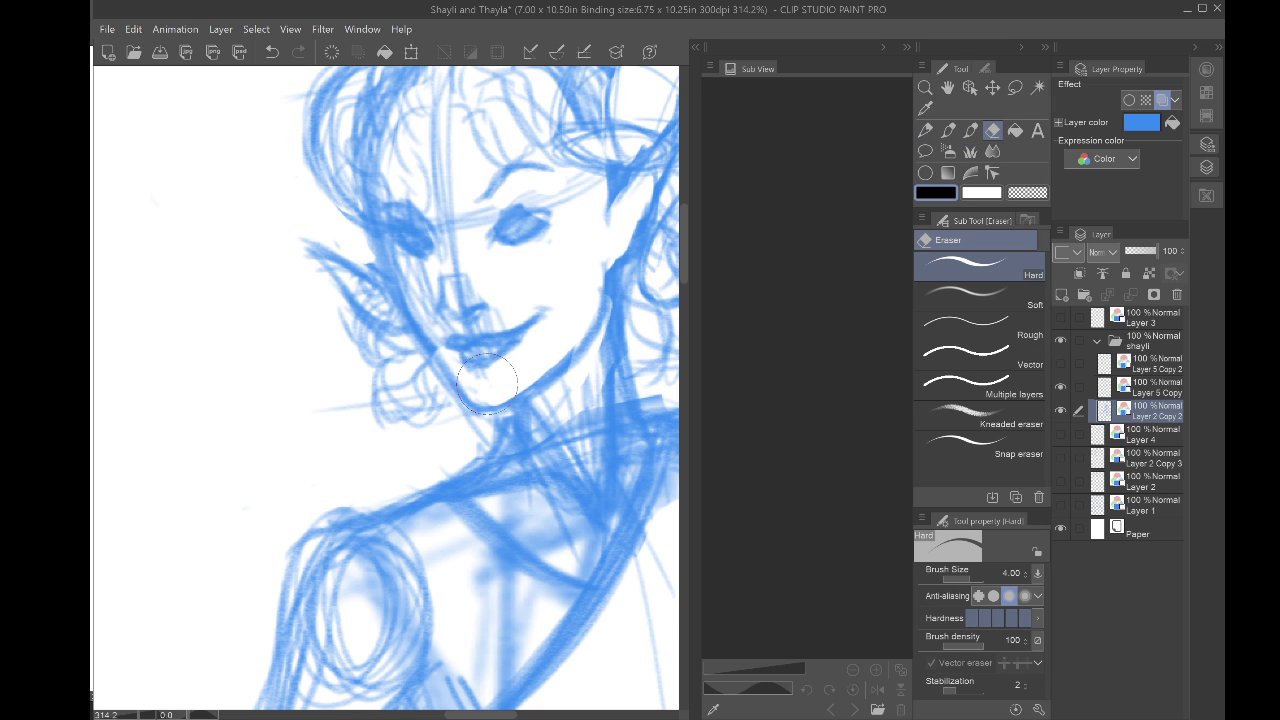
scroll(358, 314, down, 3)
drag(308, 396, 302, 332)
scroll(302, 332, down, 2)
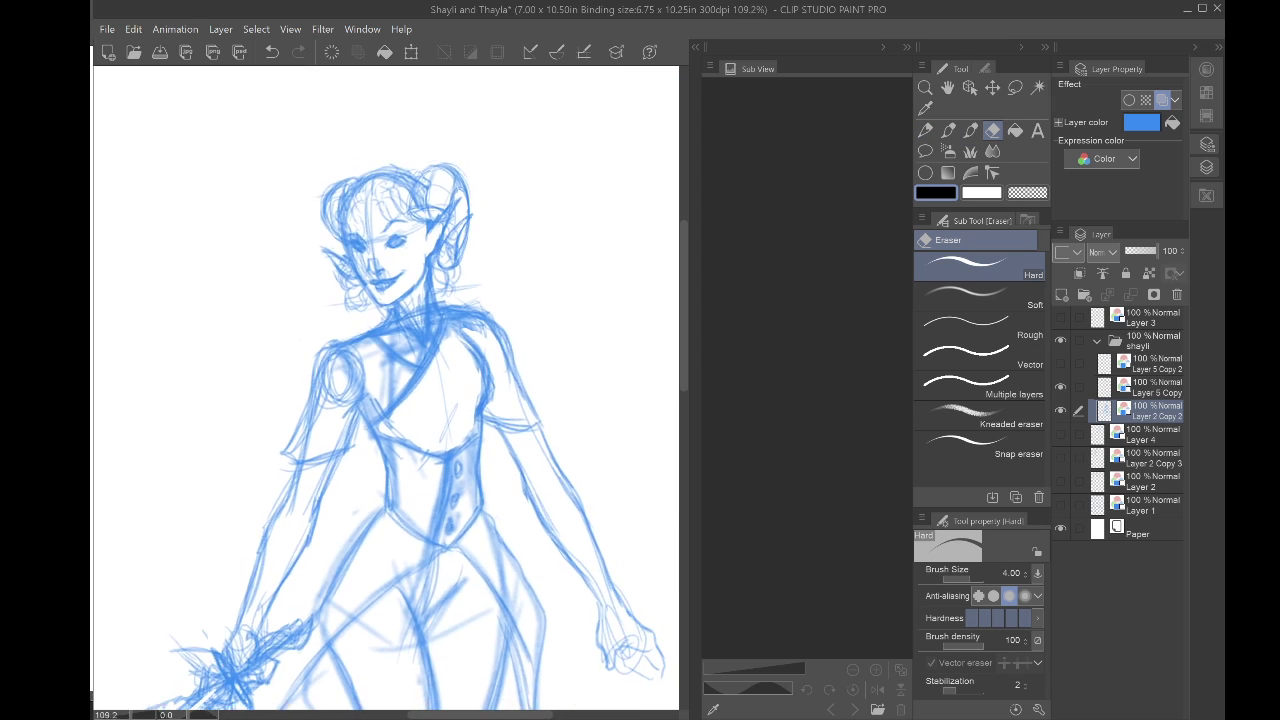
Step: Strengthen the far horn's outline and the hair curls beside the neck with the Jack pencil
key(ctrl+plus)
key(ctrl+plus)
key(p)
key(p)
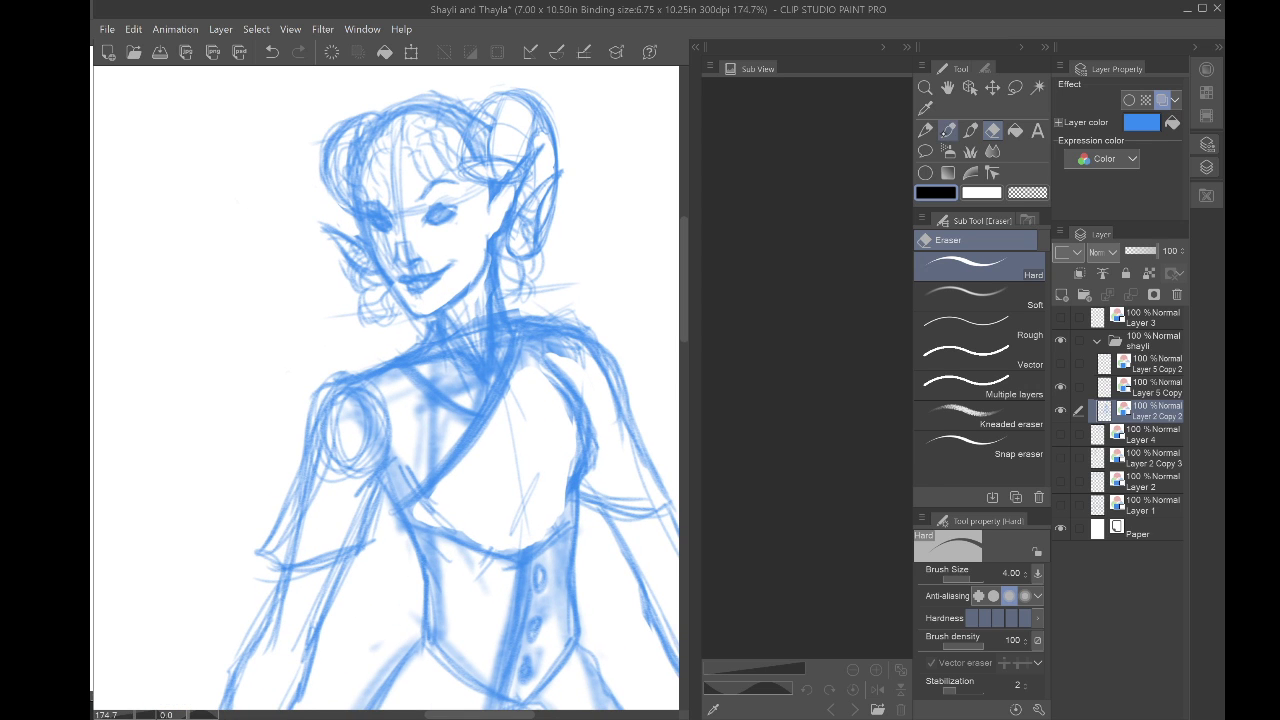
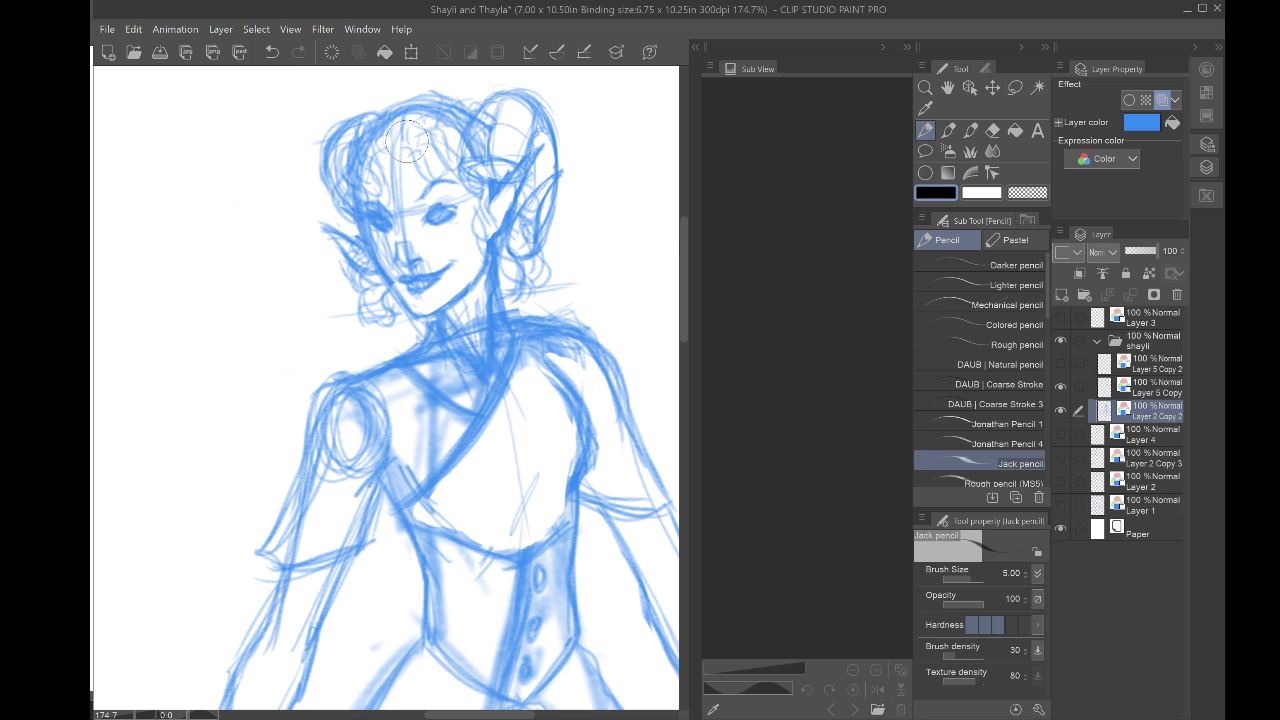
Step: Reinforce the neck line and the collar lines running from the base of the neck toward the near shoulder
drag(407, 141, 443, 65)
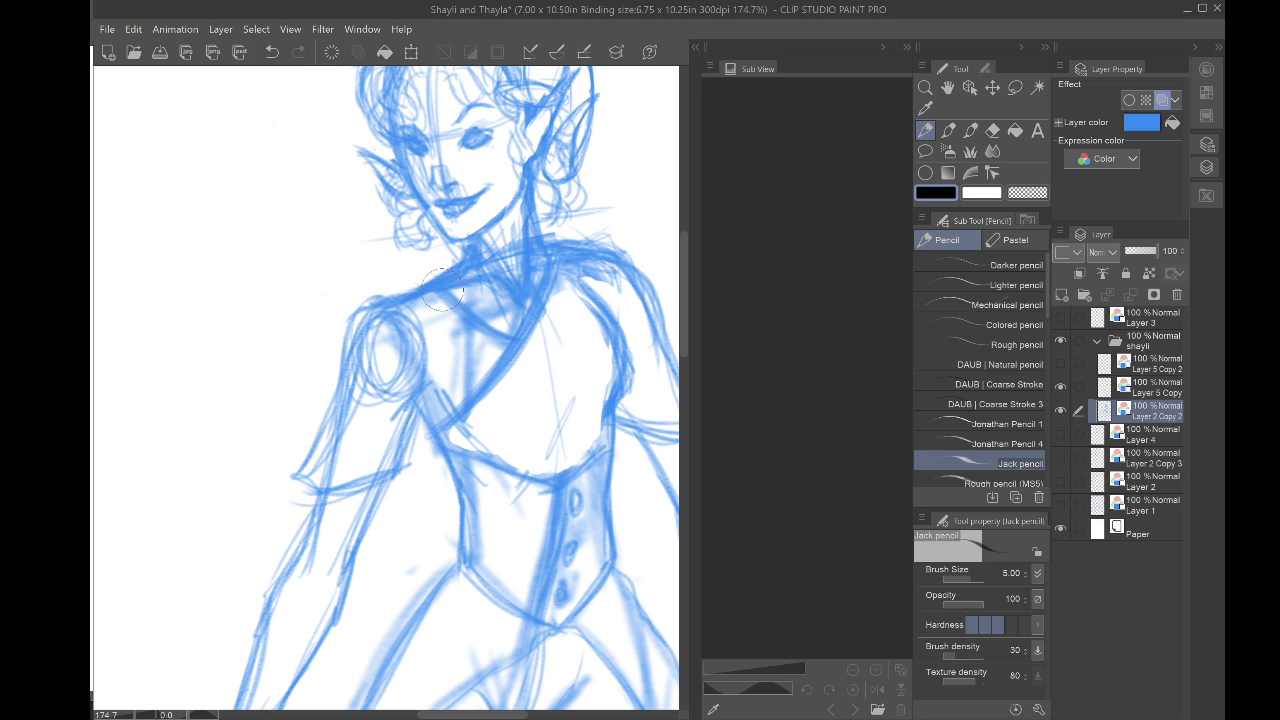
mouse_move(498, 283)
mouse_down()
mouse_move(407, 303)
mouse_move(572, 268)
mouse_move(540, 276)
mouse_move(592, 292)
mouse_move(612, 392)
mouse_up()
drag(534, 258, 584, 258)
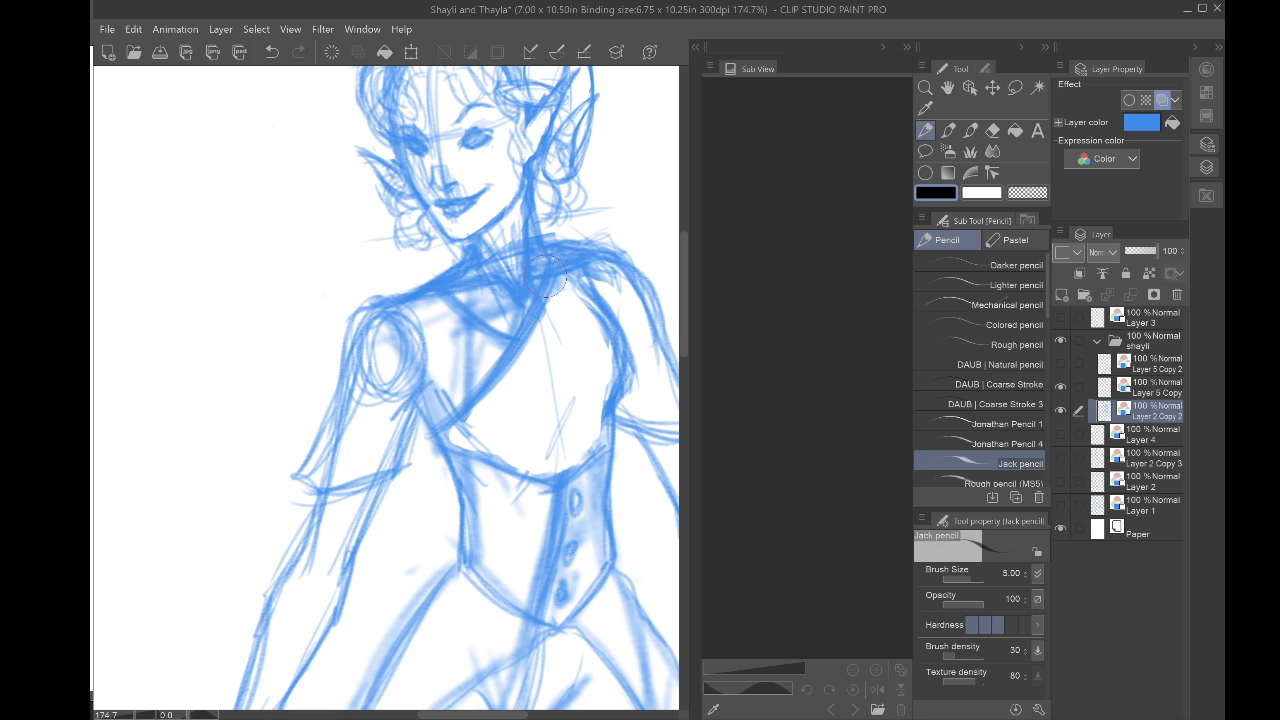
drag(534, 212, 535, 279)
drag(553, 243, 583, 247)
Step: Darken the contour from the neck over the sword-arm shoulder and down the outer upper arm
mouse_move(462, 252)
mouse_down()
mouse_move(378, 302)
mouse_move(358, 358)
mouse_move(360, 328)
mouse_move(354, 415)
mouse_up()
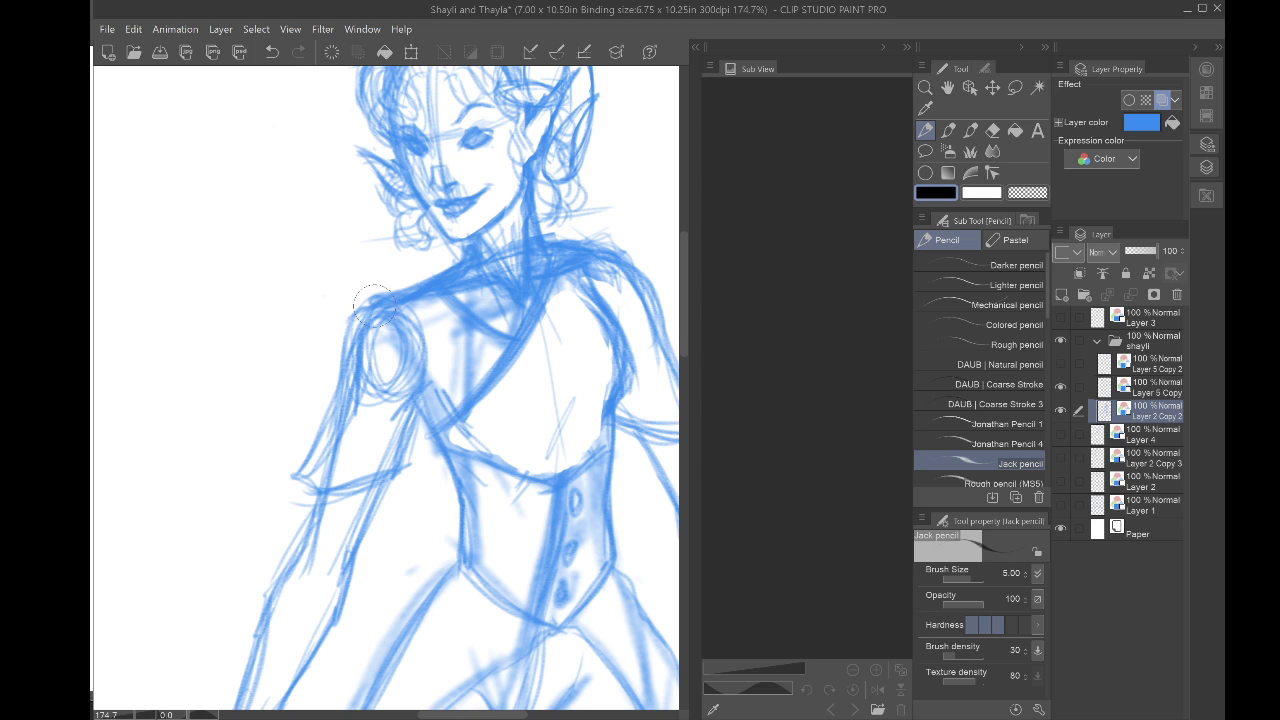
drag(374, 306, 338, 350)
mouse_move(463, 258)
mouse_down()
mouse_move(378, 290)
mouse_move(361, 322)
mouse_up()
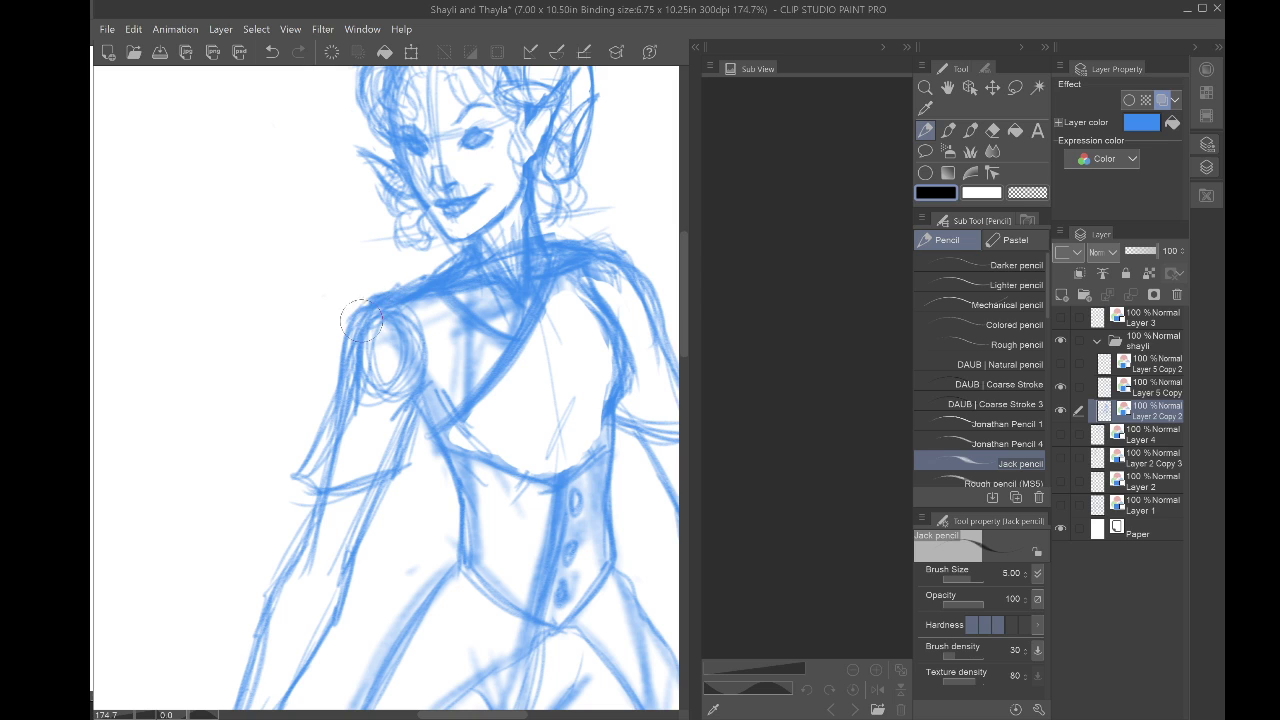
Step: Strengthen the contour of the free arm's shoulder and the outer edge of its upper arm with the Jack pencil
mouse_move(520, 234)
mouse_down()
mouse_move(552, 222)
mouse_move(626, 268)
mouse_up()
drag(521, 241, 353, 147)
scroll(386, 388, up, 2)
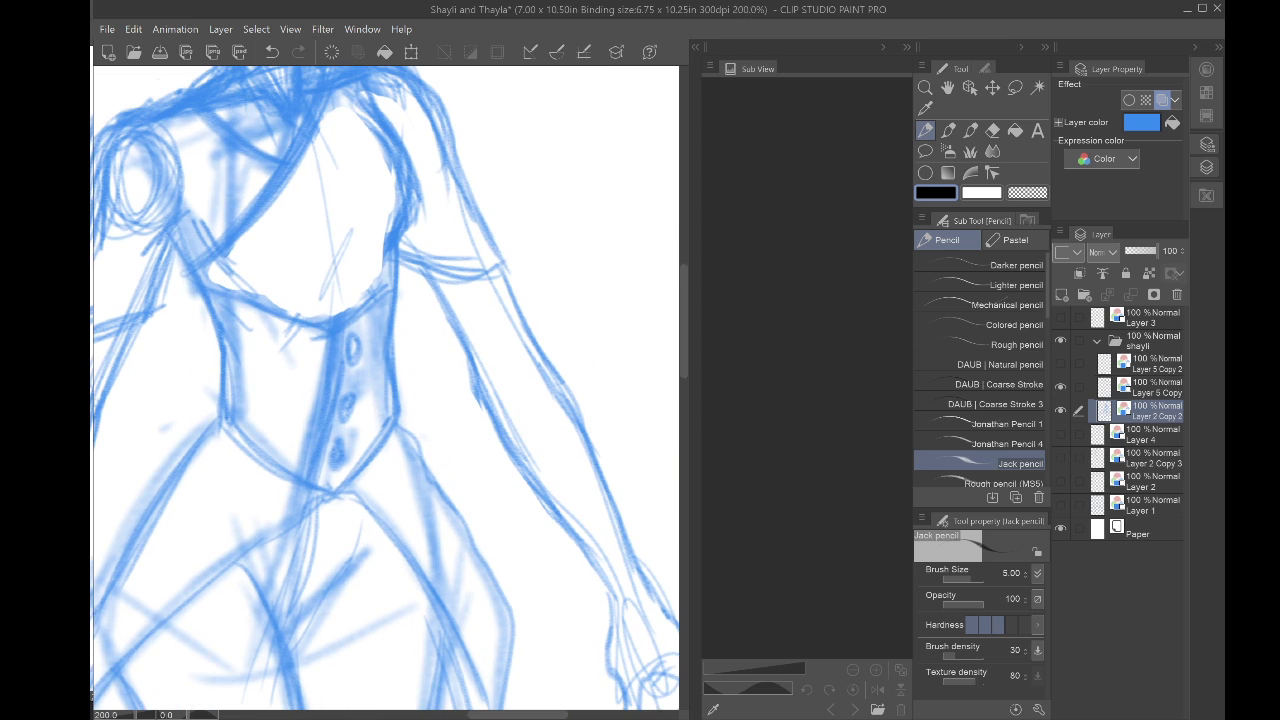
drag(432, 90, 490, 216)
drag(489, 229, 441, 254)
drag(468, 177, 482, 210)
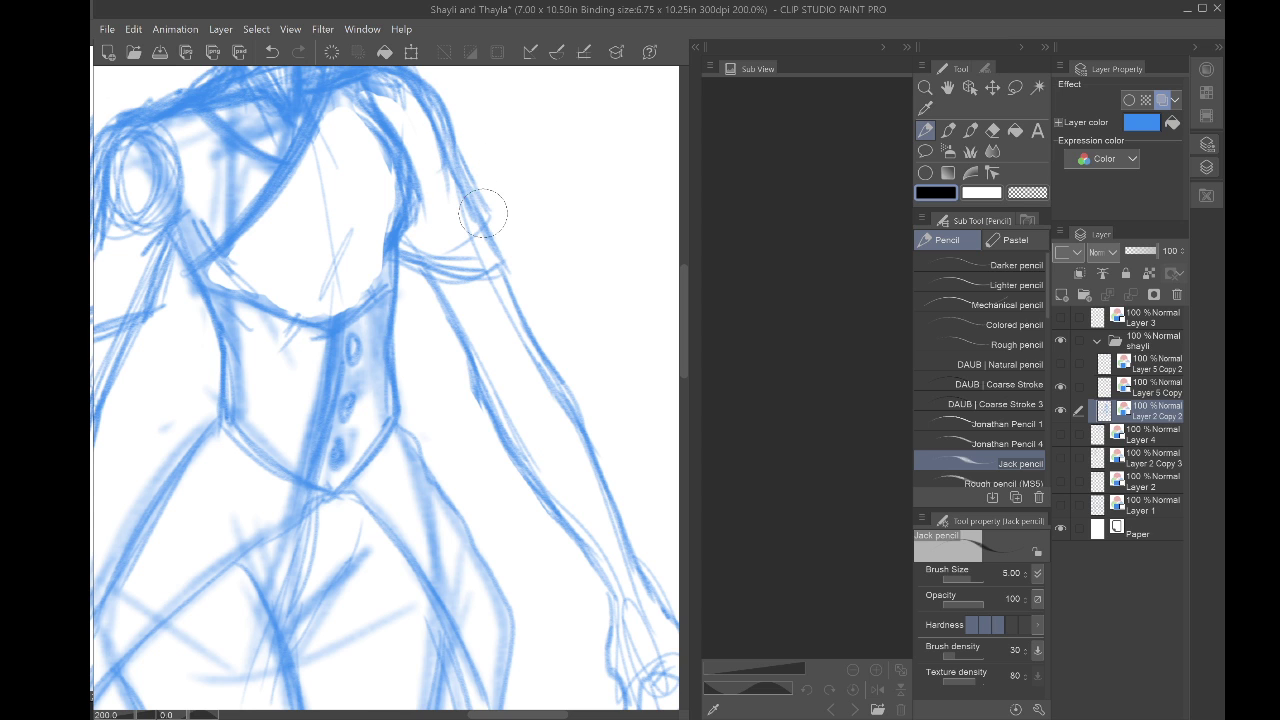
scroll(483, 213, down, 2)
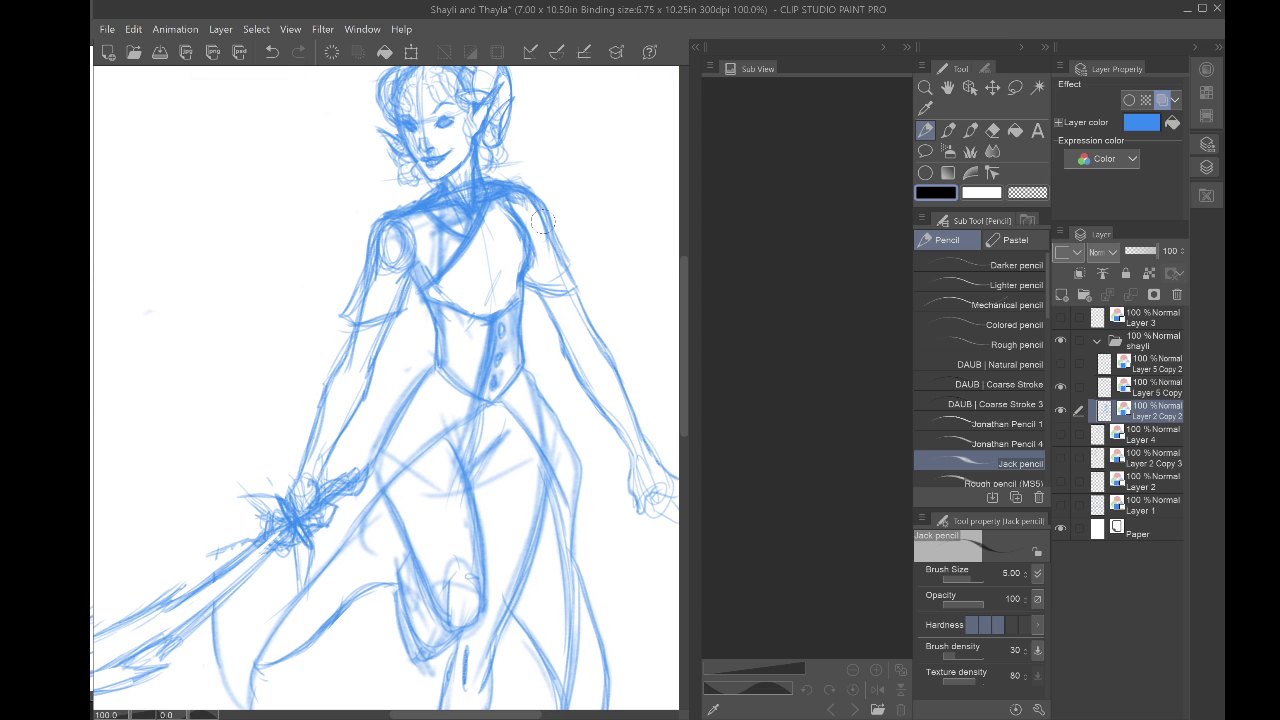
Step: Sketch bands across the free upper arm and erase them together with the old sleeve hem lines
drag(541, 208, 561, 251)
drag(541, 232, 531, 278)
mouse_move(542, 232)
mouse_down()
mouse_move(528, 274)
mouse_move(545, 215)
mouse_move(507, 294)
mouse_move(554, 261)
mouse_move(536, 274)
mouse_move(578, 297)
mouse_move(544, 311)
mouse_up()
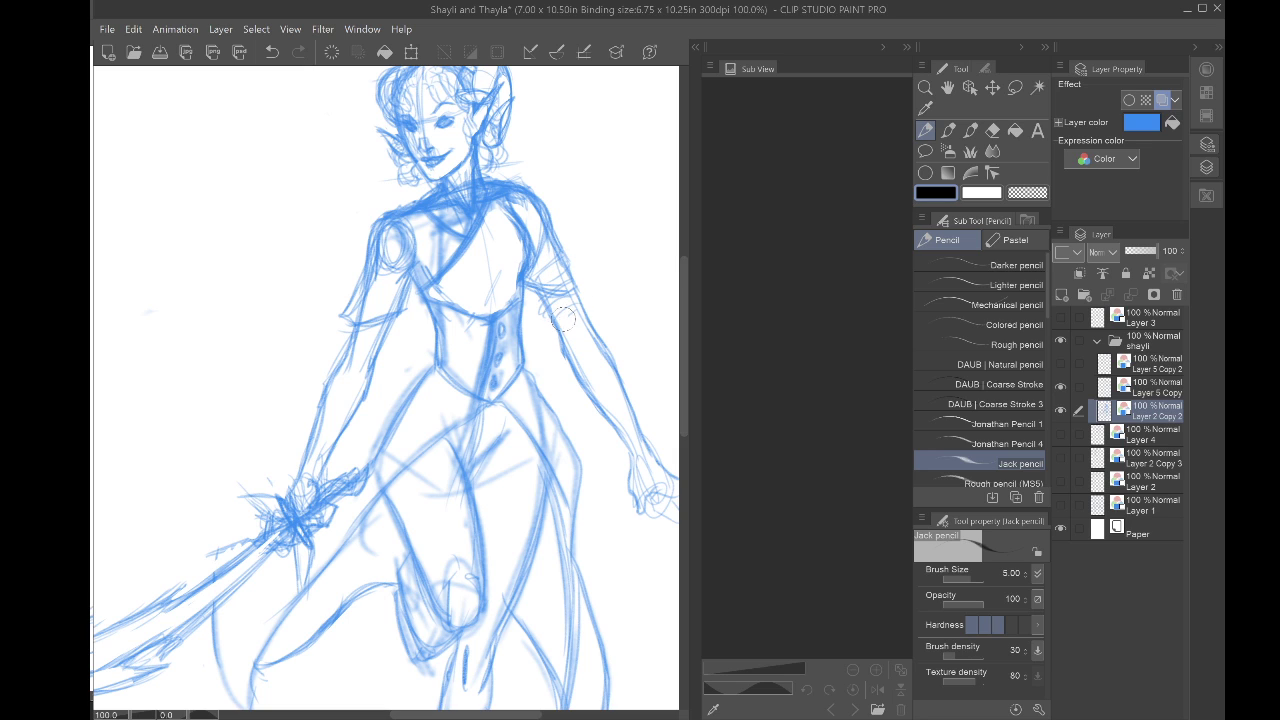
click(990, 128)
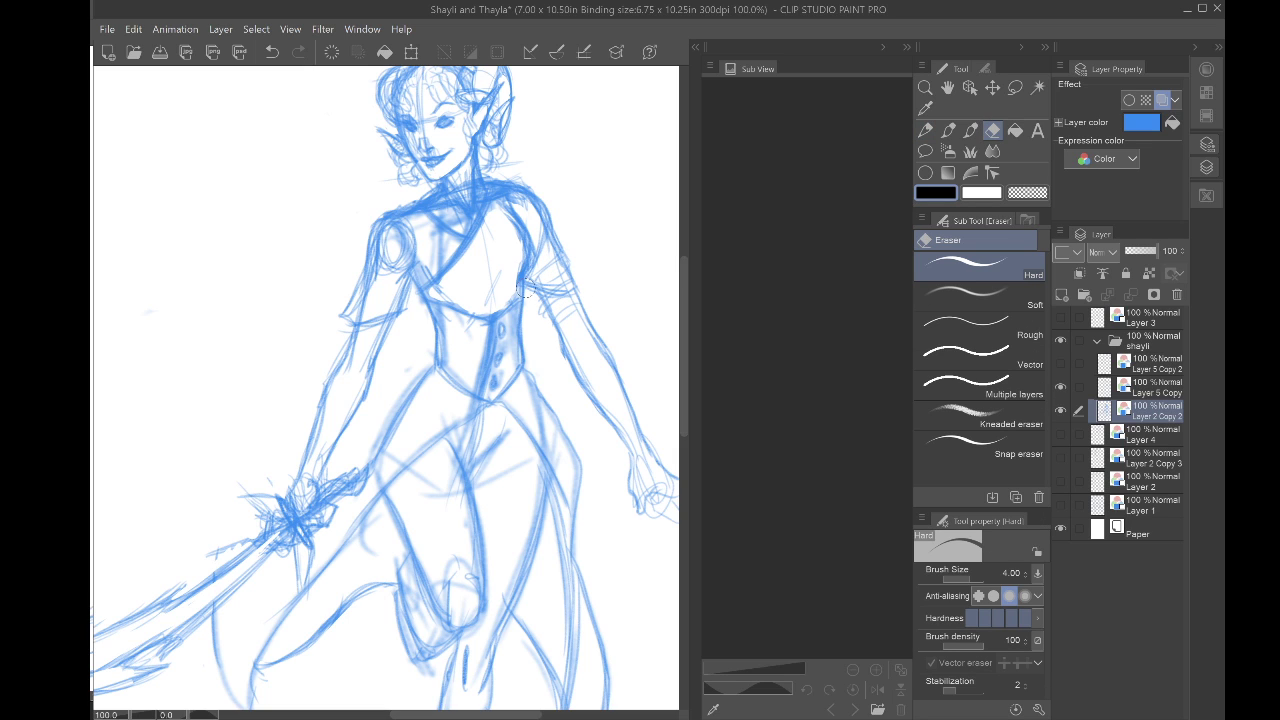
mouse_move(551, 266)
mouse_down()
mouse_move(565, 315)
mouse_move(542, 262)
mouse_move(566, 290)
mouse_move(541, 275)
mouse_move(560, 302)
mouse_up()
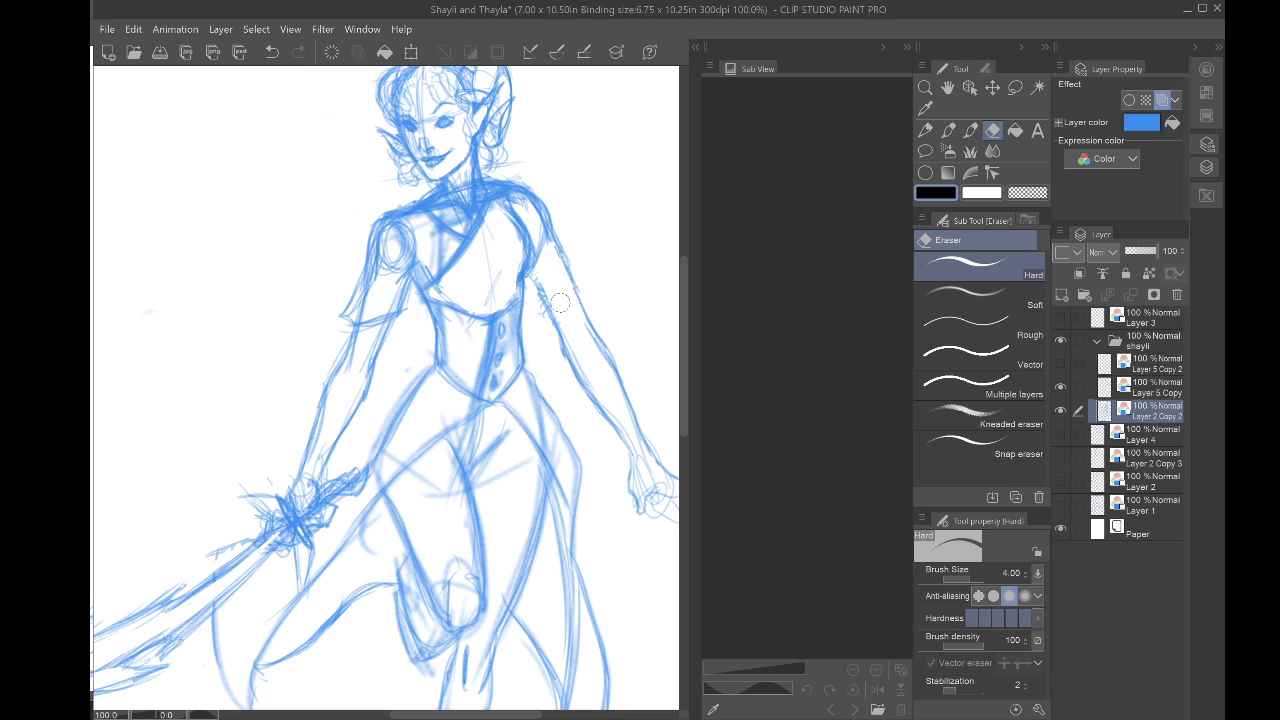
Step: Redraw the free upper arm's contour with the Jack pencil and add curved bands around the upper arm
key(p)
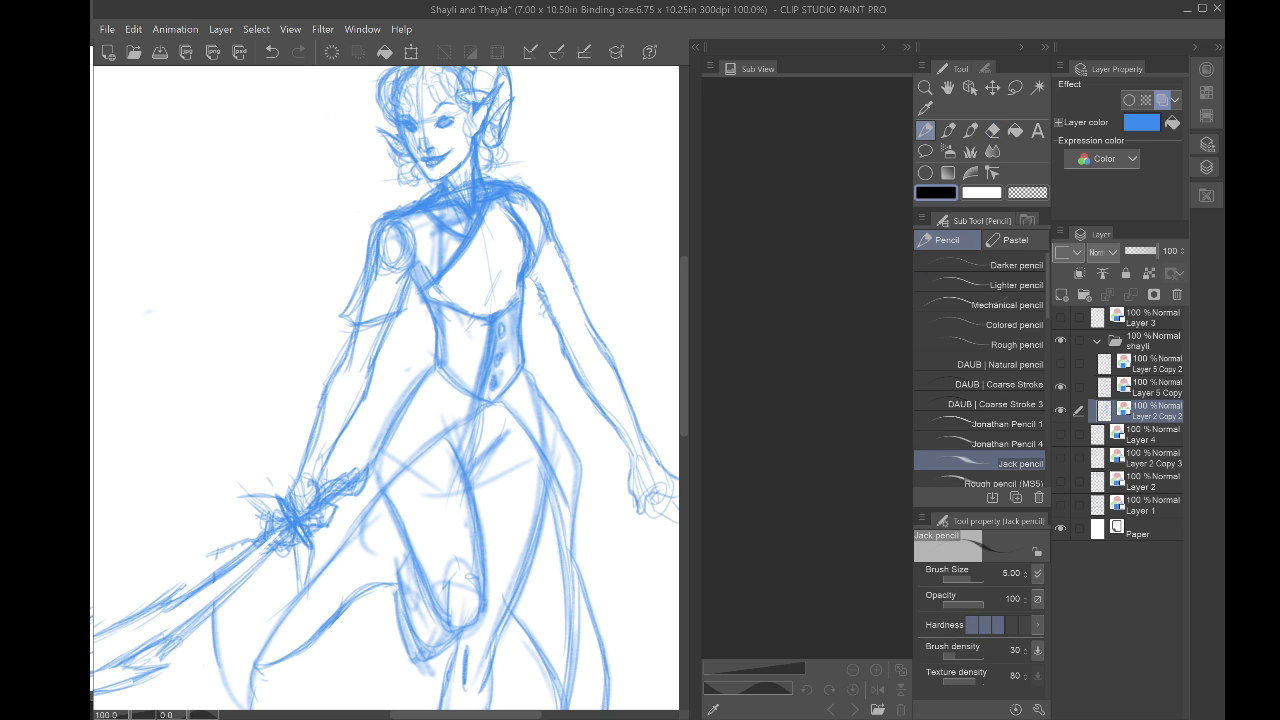
scroll(360, 435, up, 4)
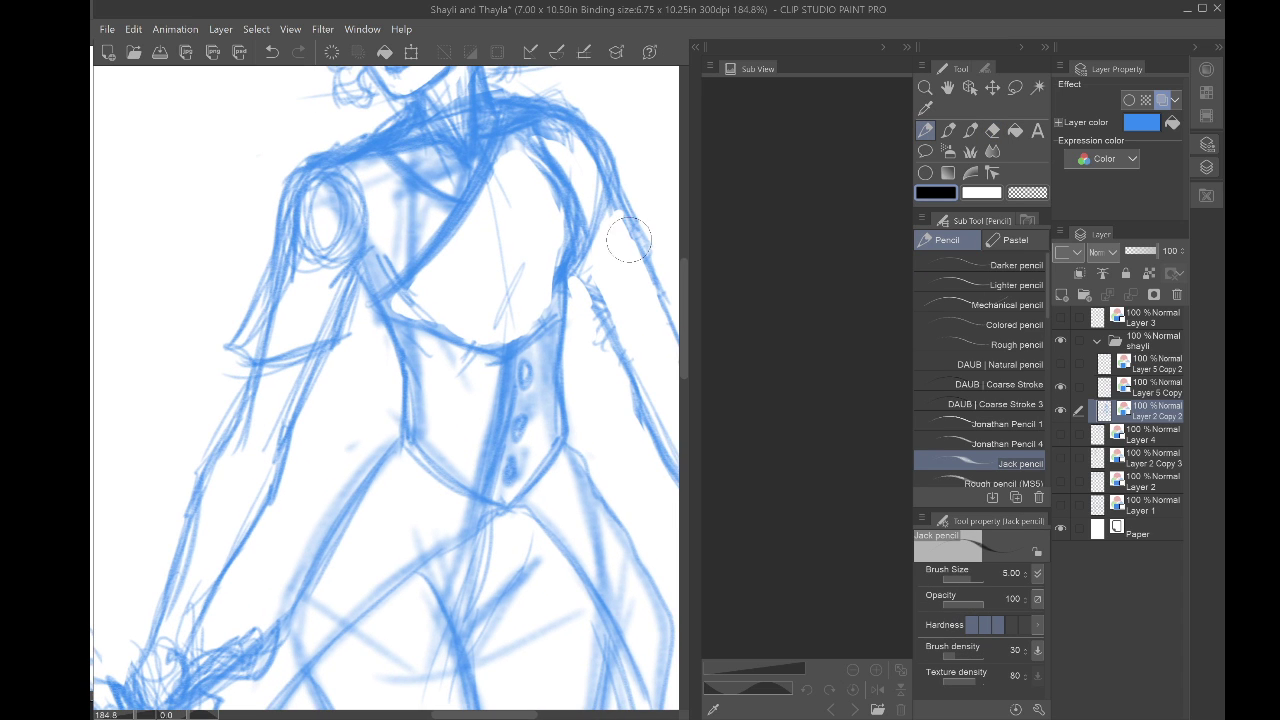
mouse_move(619, 212)
mouse_down()
mouse_move(591, 291)
mouse_move(582, 268)
mouse_move(630, 361)
mouse_up()
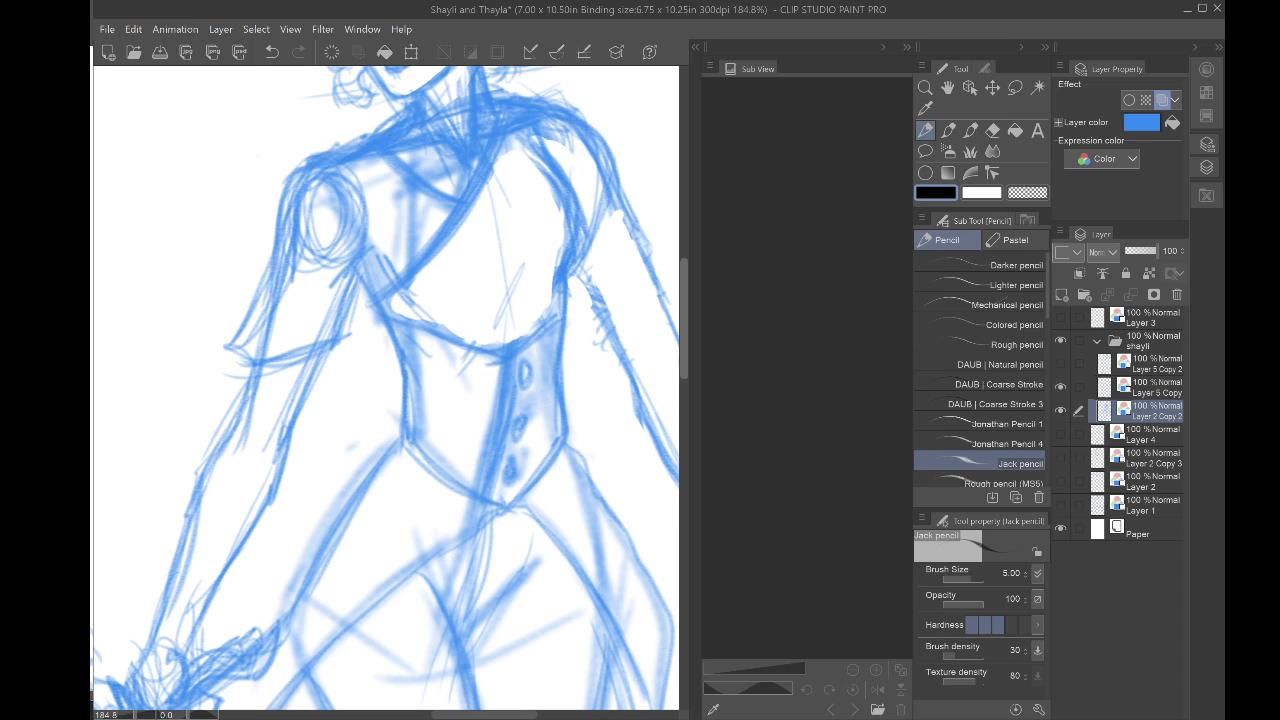
scroll(628, 230, down, 4)
drag(456, 286, 487, 337)
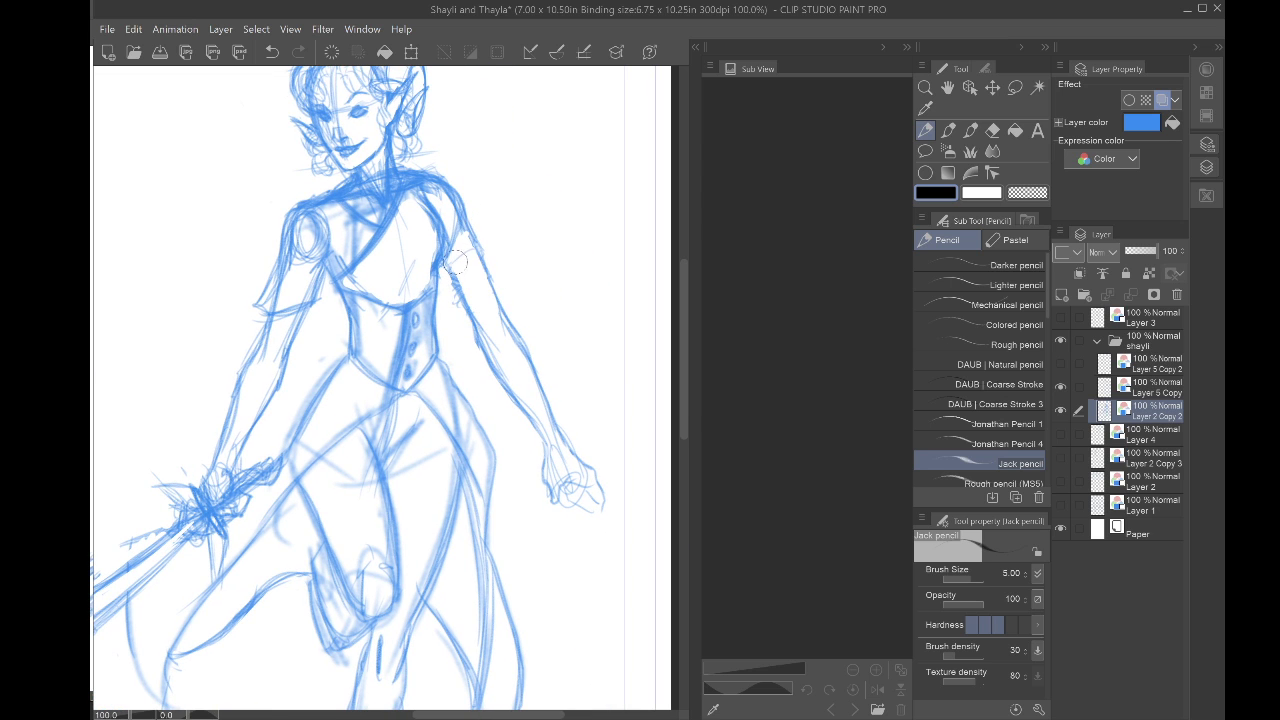
mouse_move(449, 251)
mouse_down()
mouse_move(472, 288)
mouse_move(487, 289)
mouse_move(470, 293)
mouse_move(491, 291)
mouse_move(466, 301)
mouse_move(475, 268)
mouse_move(462, 276)
mouse_move(459, 253)
mouse_move(447, 268)
mouse_move(480, 265)
mouse_up()
mouse_move(461, 205)
mouse_down()
mouse_move(443, 265)
mouse_move(702, 271)
mouse_up()
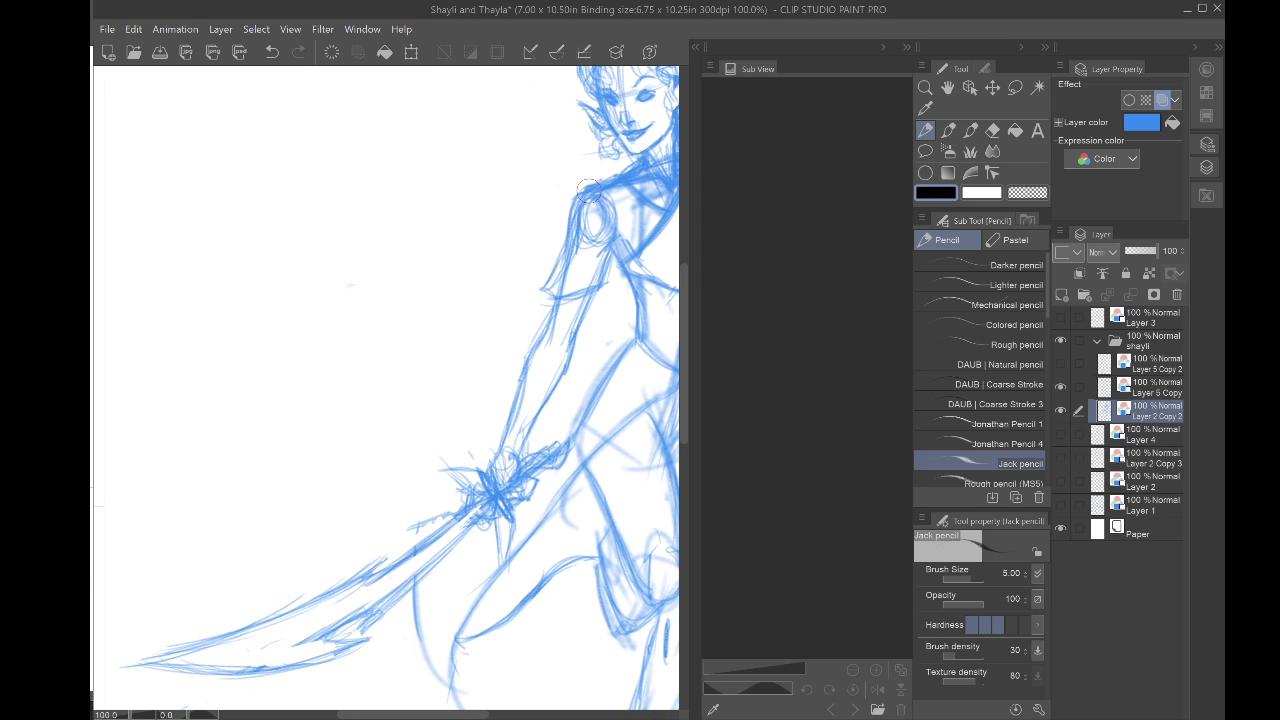
Step: Reinforce the sword arm's sleeve edges and add curved strokes below the sleeve hem
drag(569, 240, 552, 295)
mouse_move(612, 248)
mouse_down()
mouse_move(575, 321)
mouse_move(598, 298)
mouse_move(555, 323)
mouse_move(538, 304)
mouse_move(586, 295)
mouse_up()
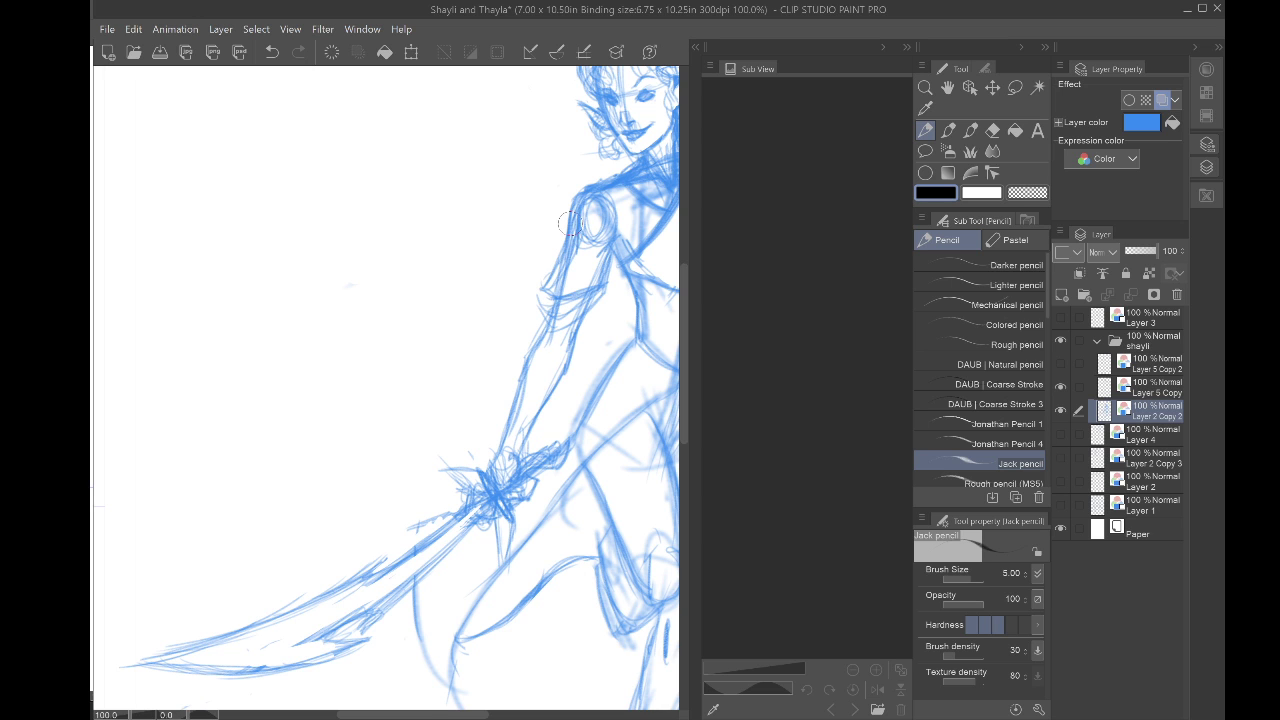
scroll(568, 224, down, 5)
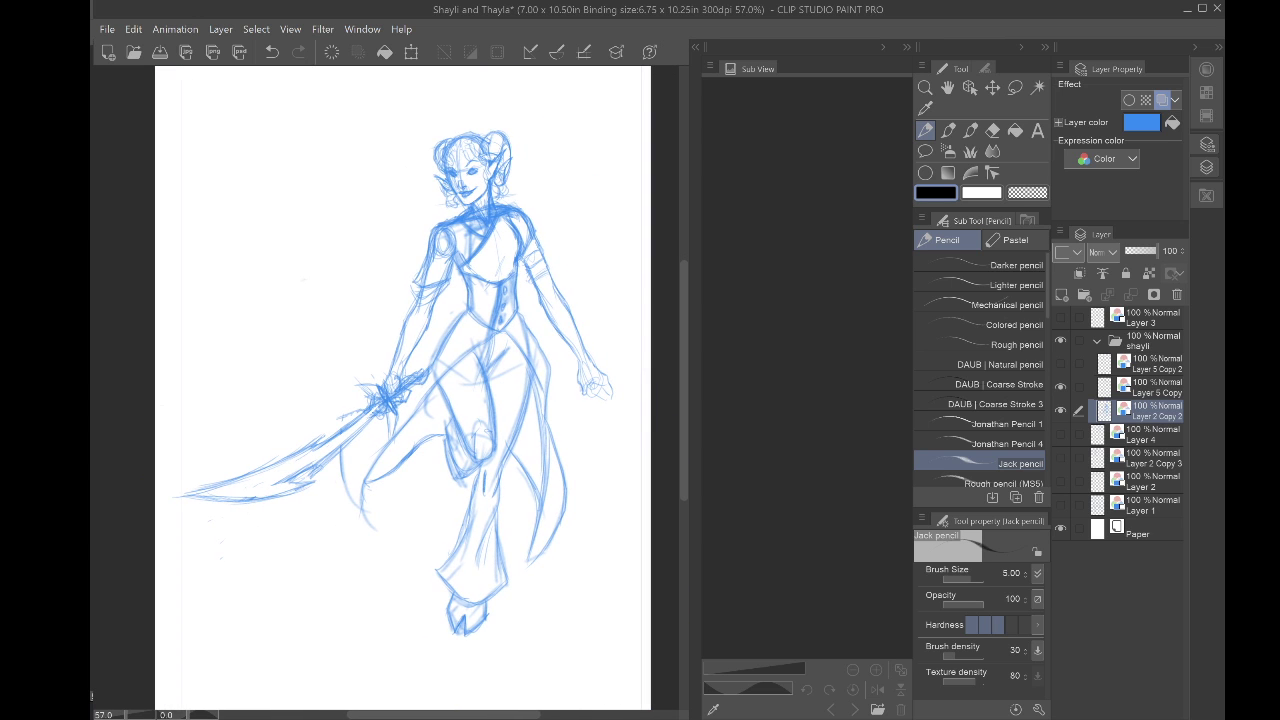
scroll(413, 294, up, 5)
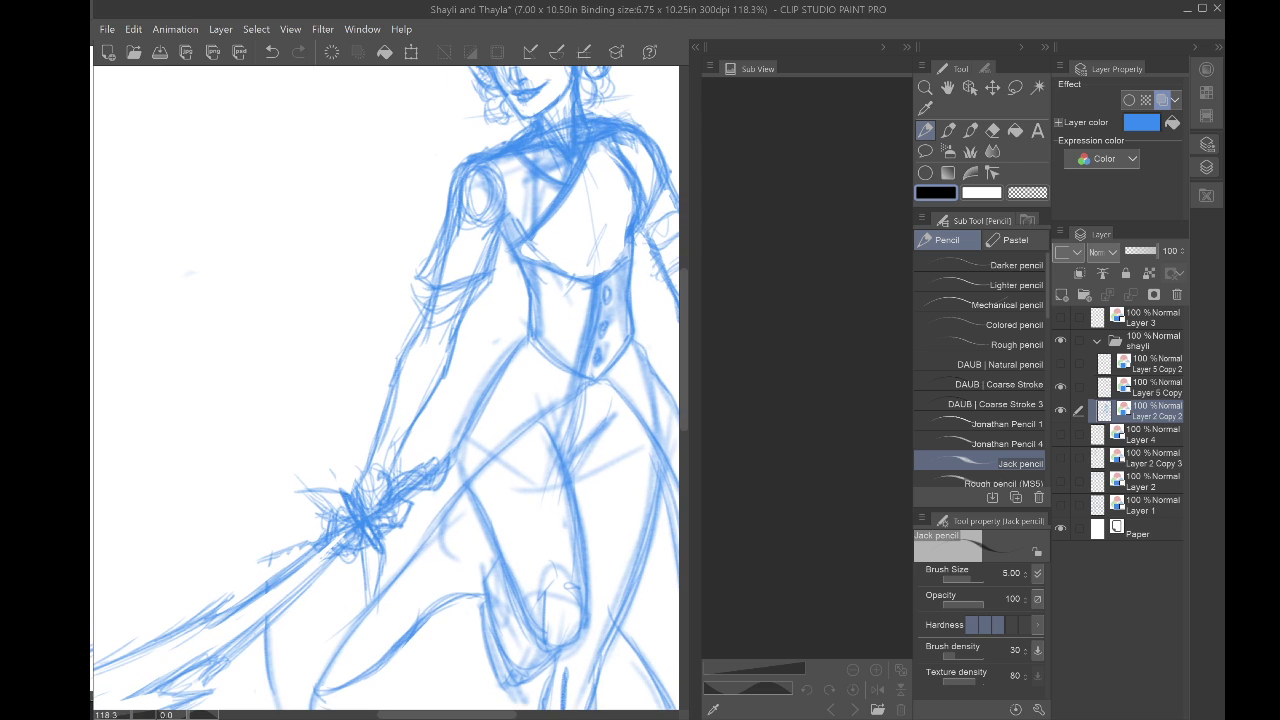
mouse_move(590, 172)
mouse_down()
mouse_move(598, 300)
mouse_move(586, 165)
mouse_up()
drag(600, 270, 590, 183)
scroll(560, 115, down, 6)
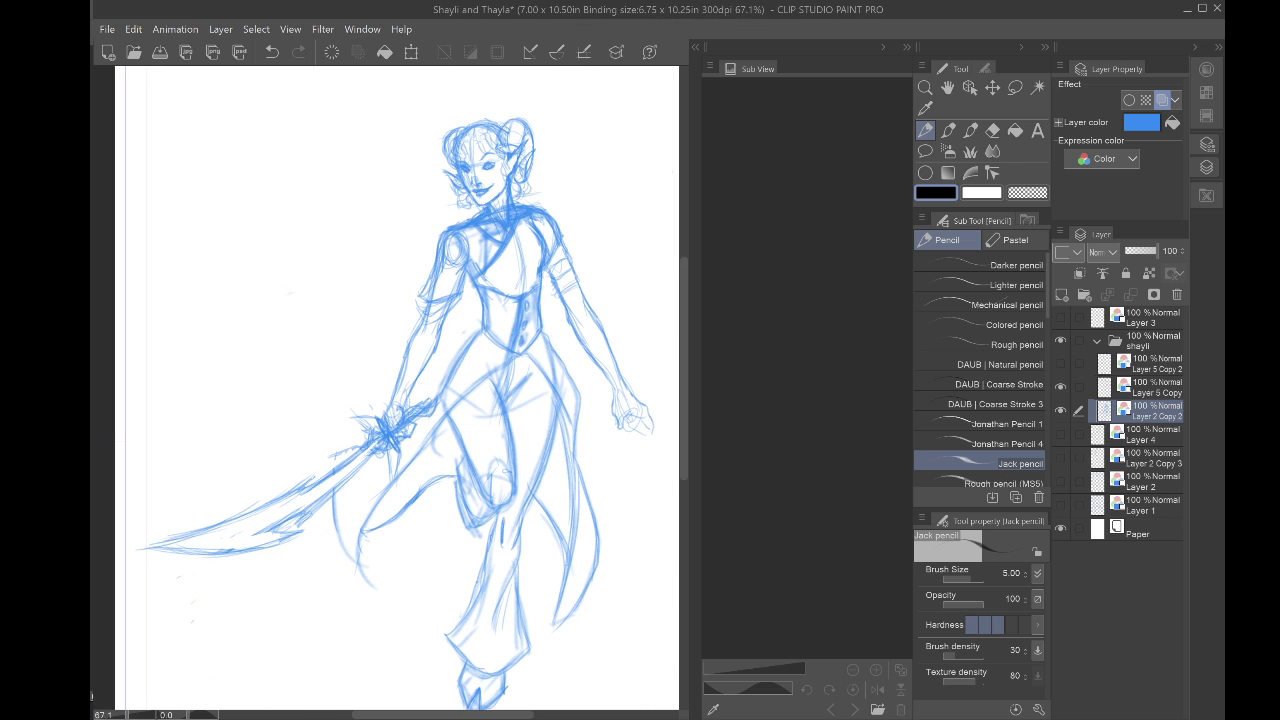
drag(440, 330, 411, 294)
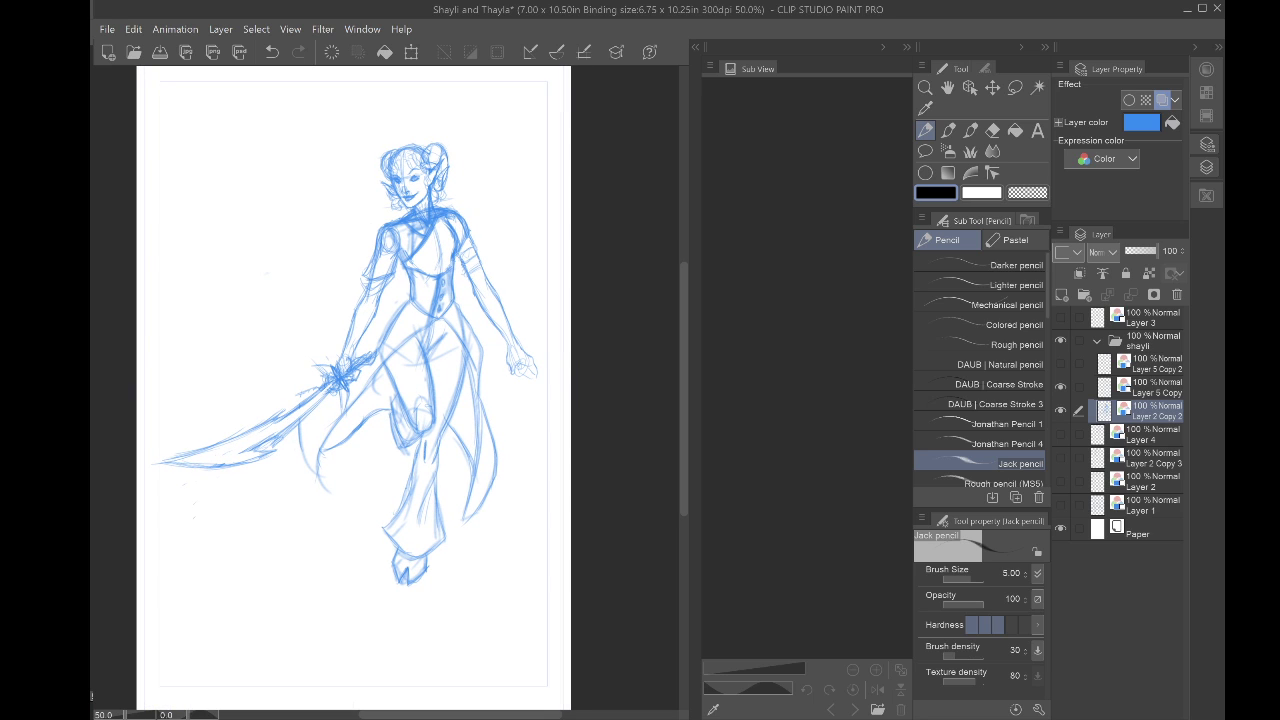
Step: Darken the edges of the flowing skirt panels on both sides of the legs, including the pointed tip near the sword
scroll(340, 375, up, 6)
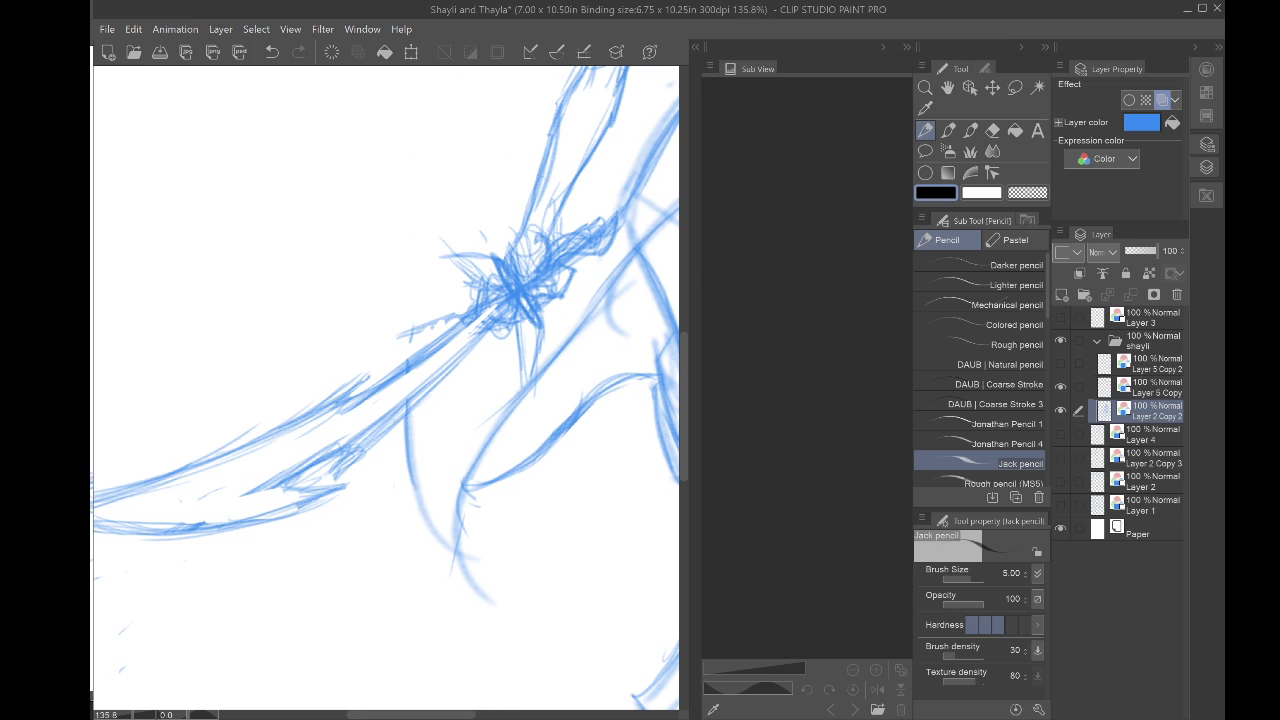
drag(656, 108, 631, 192)
mouse_move(470, 309)
mouse_down()
mouse_move(403, 330)
mouse_move(429, 328)
mouse_move(408, 332)
mouse_move(404, 414)
mouse_move(440, 556)
mouse_up()
drag(412, 480, 464, 562)
mouse_move(464, 562)
mouse_down()
mouse_move(462, 487)
mouse_move(628, 385)
mouse_move(413, 325)
mouse_up()
drag(417, 199, 514, 378)
mouse_move(436, 298)
mouse_down()
mouse_move(463, 290)
mouse_move(478, 418)
mouse_up()
drag(406, 315, 454, 328)
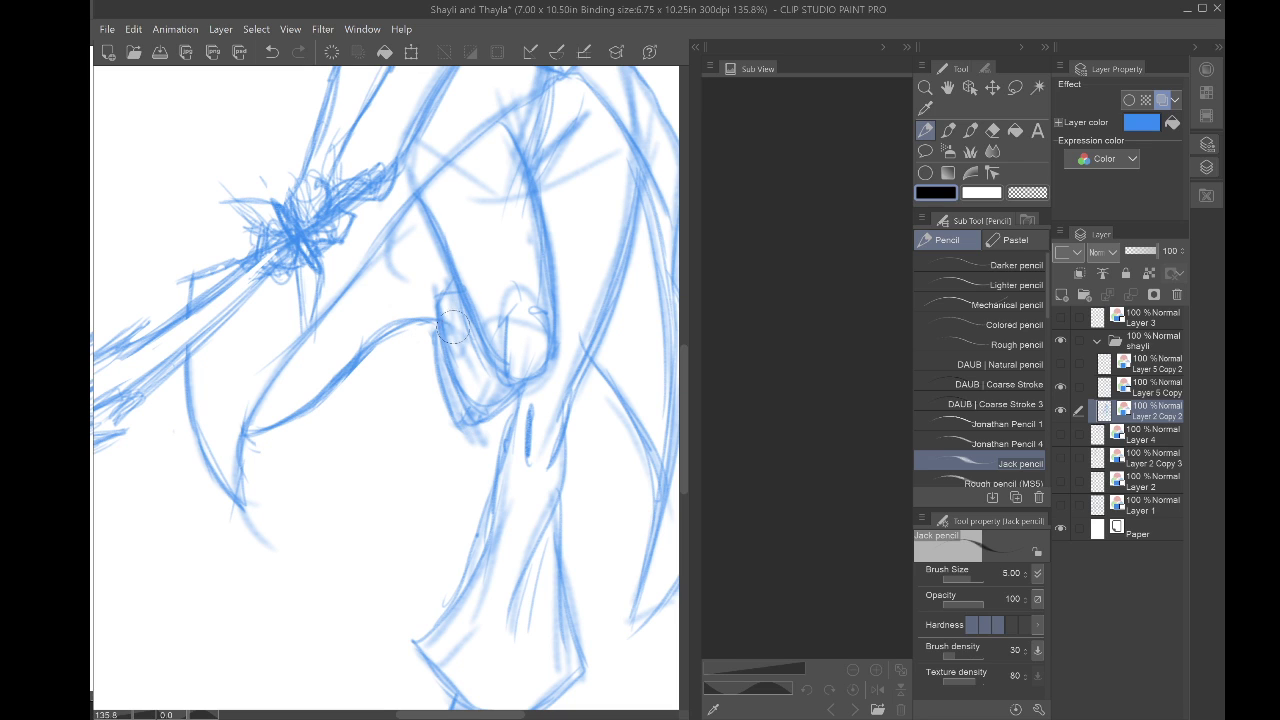
drag(588, 354, 647, 458)
drag(644, 178, 548, 466)
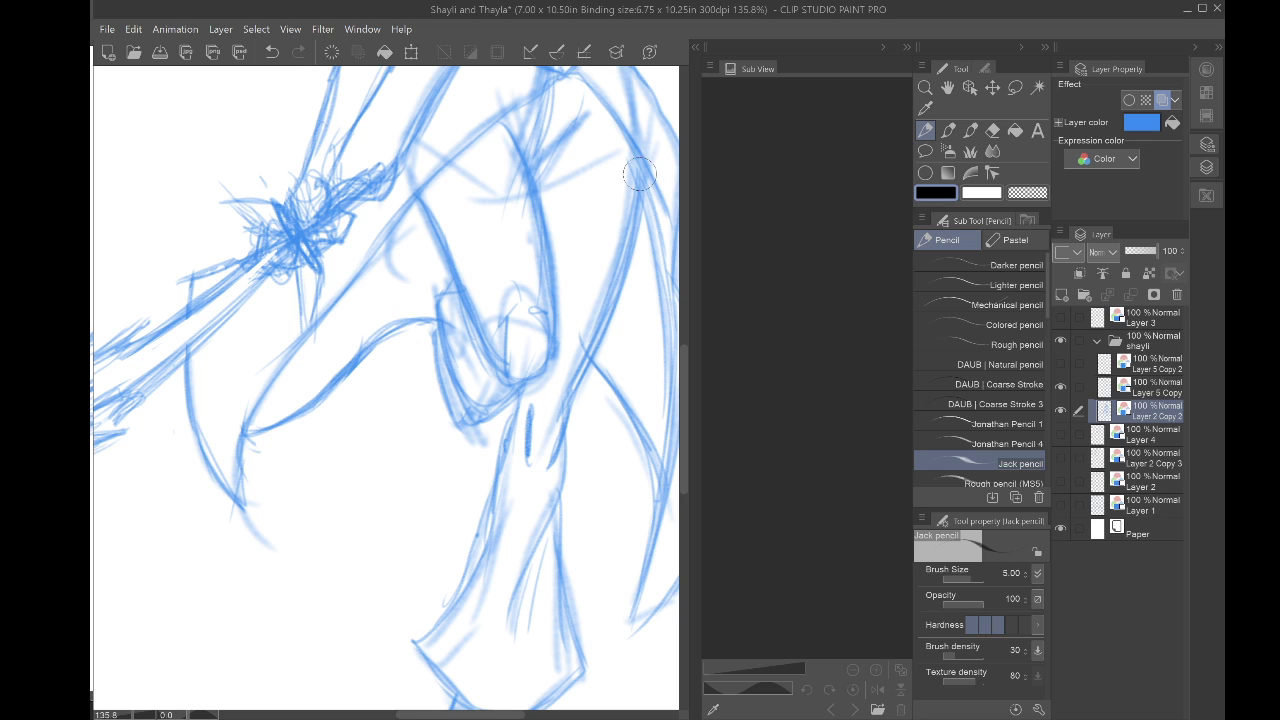
Step: Define the flared trouser leg's edges and draw curved lines across it just above the hem
drag(511, 427, 463, 598)
mouse_move(559, 504)
mouse_down()
mouse_move(576, 670)
mouse_move(553, 457)
mouse_move(497, 506)
mouse_up()
drag(550, 455, 454, 489)
drag(402, 452, 462, 496)
drag(416, 438, 525, 473)
drag(525, 473, 432, 459)
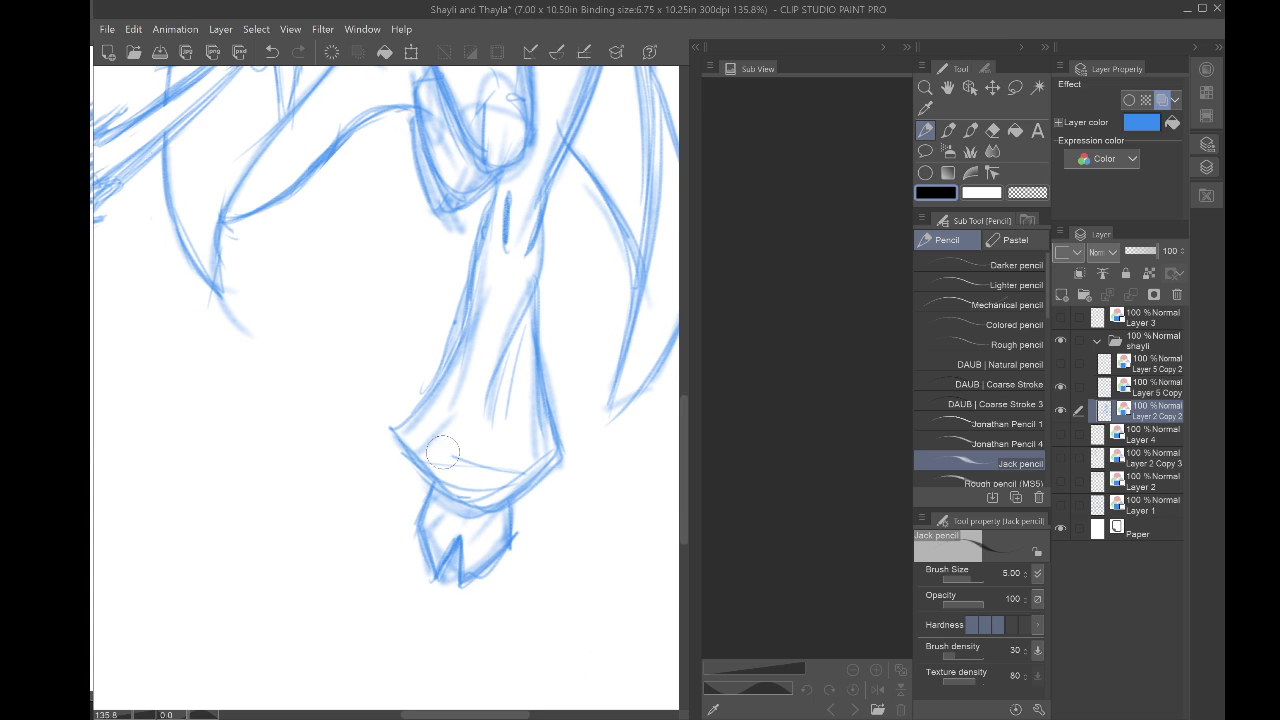
Step: Reinforce the outer edge of the flared trouser leg and the cleft of the hoof below it
mouse_move(460, 305)
mouse_down()
mouse_move(398, 423)
mouse_move(461, 505)
mouse_move(437, 491)
mouse_move(419, 526)
mouse_move(434, 576)
mouse_up()
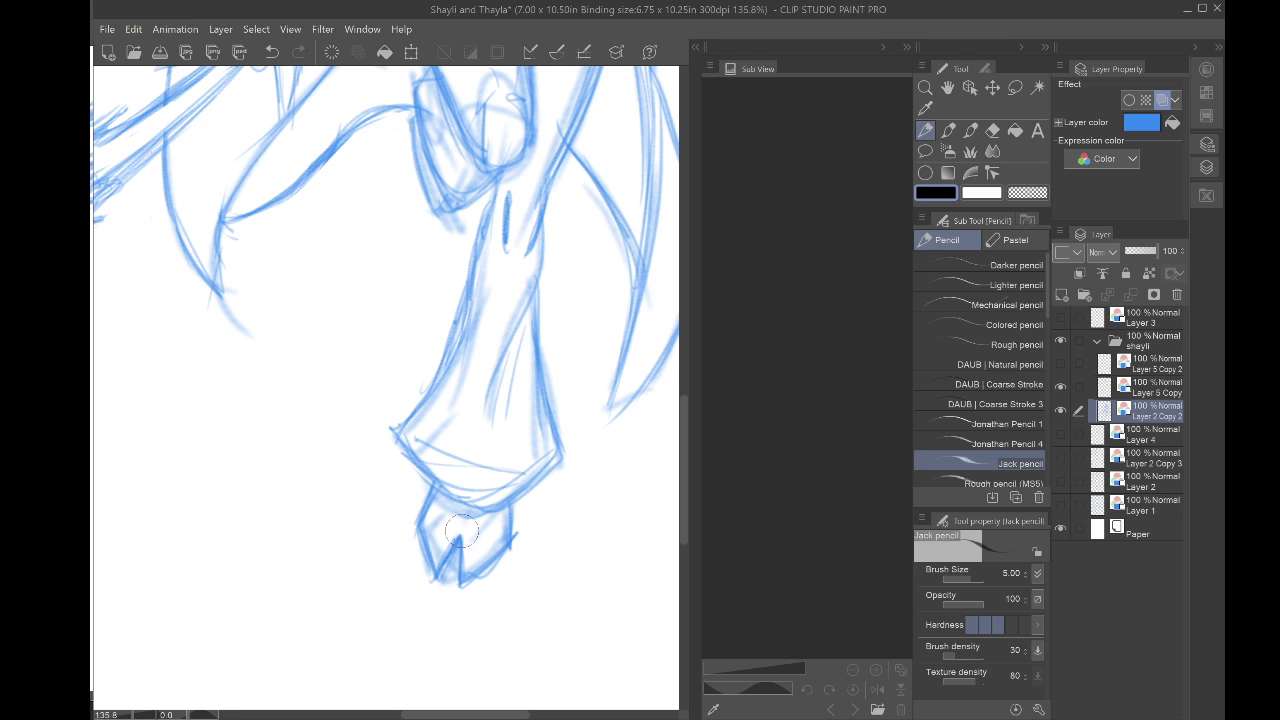
drag(461, 535, 461, 586)
mouse_move(514, 540)
mouse_down()
mouse_move(508, 505)
mouse_move(469, 640)
mouse_up()
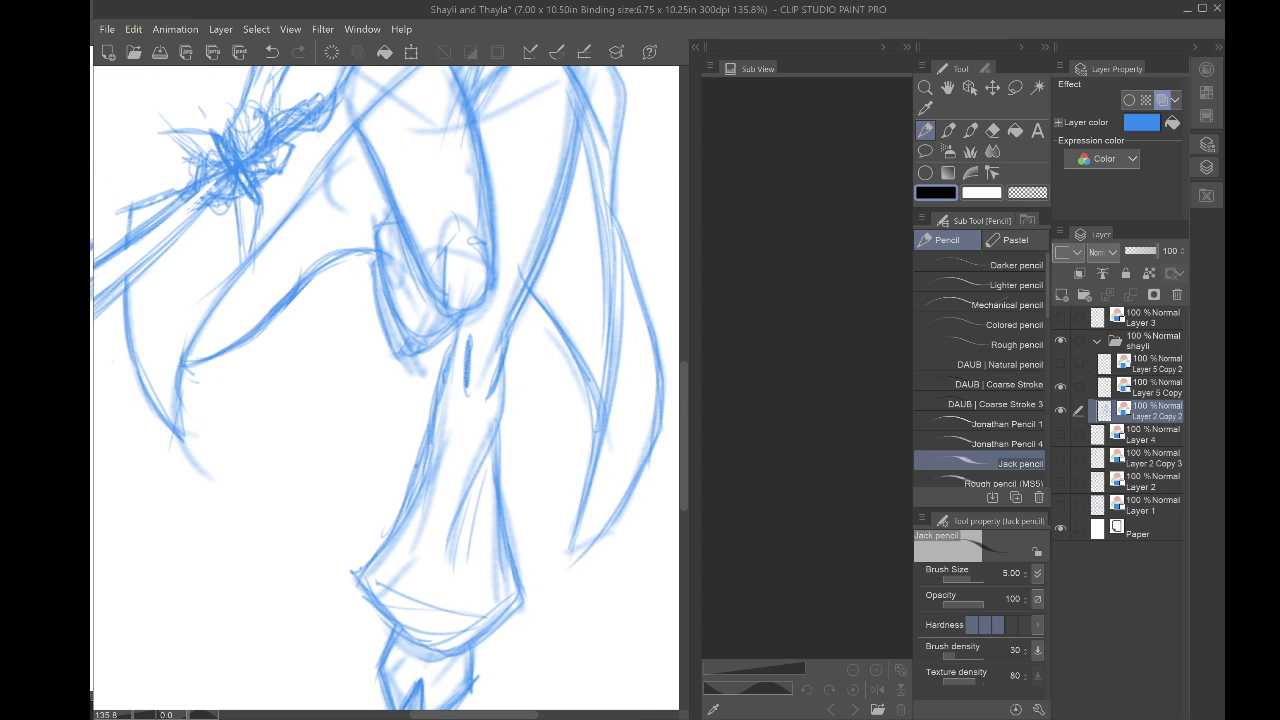
Step: Darken and shade the lower edge of the bent leg behind the knee
mouse_move(434, 328)
mouse_down()
mouse_move(395, 318)
mouse_move(372, 284)
mouse_move(395, 350)
mouse_move(392, 340)
mouse_move(385, 362)
mouse_move(422, 347)
mouse_move(372, 225)
mouse_move(385, 210)
mouse_move(372, 250)
mouse_move(400, 275)
mouse_move(418, 335)
mouse_up()
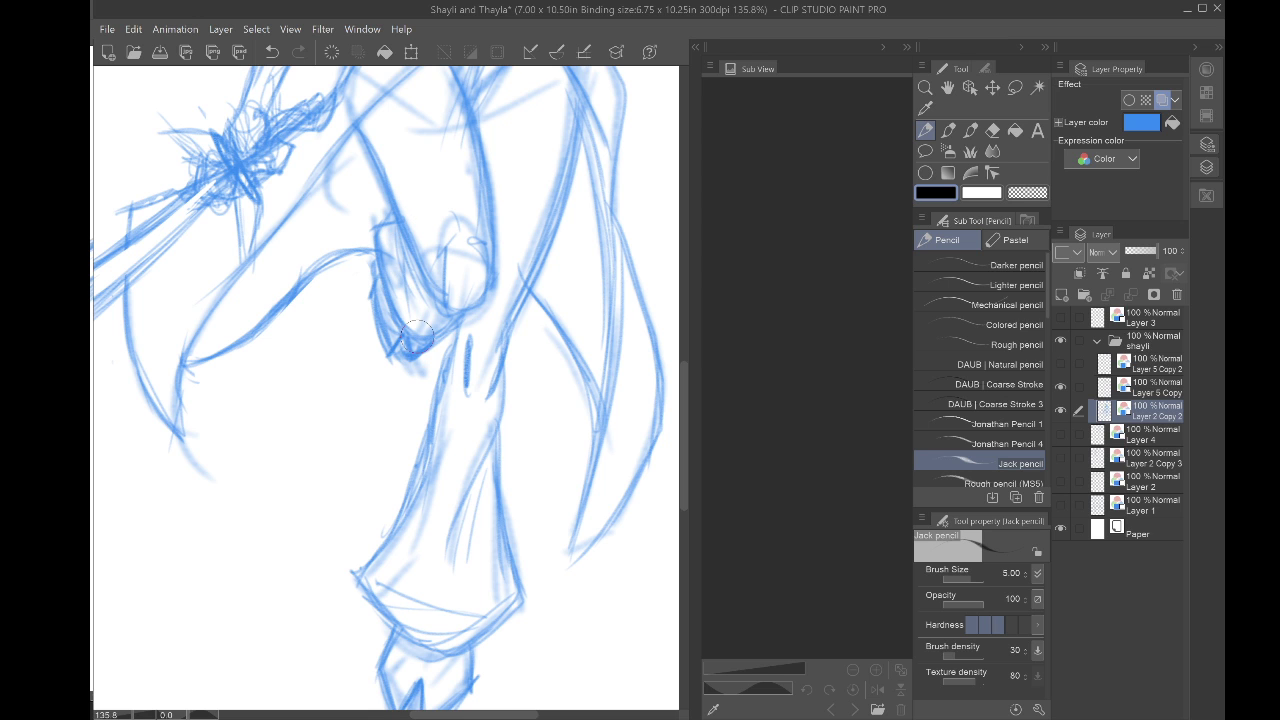
scroll(320, 332, down, 2)
drag(282, 446, 294, 389)
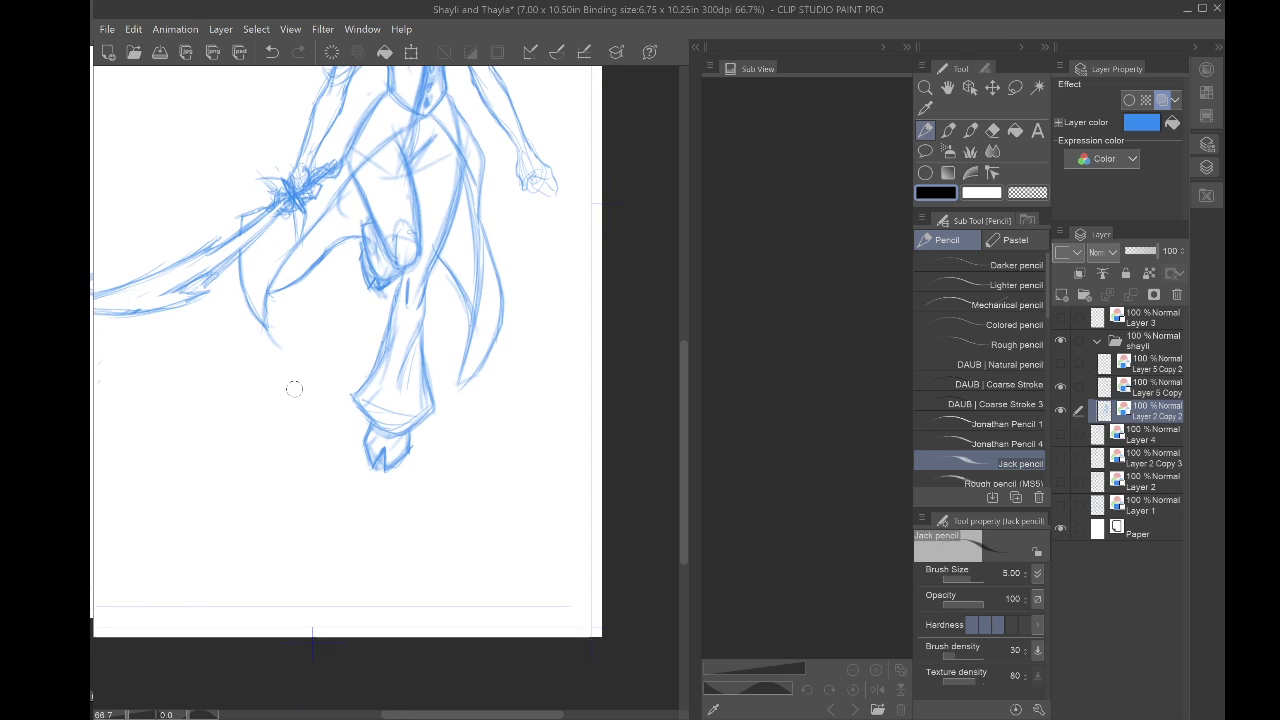
scroll(294, 388, down, 2)
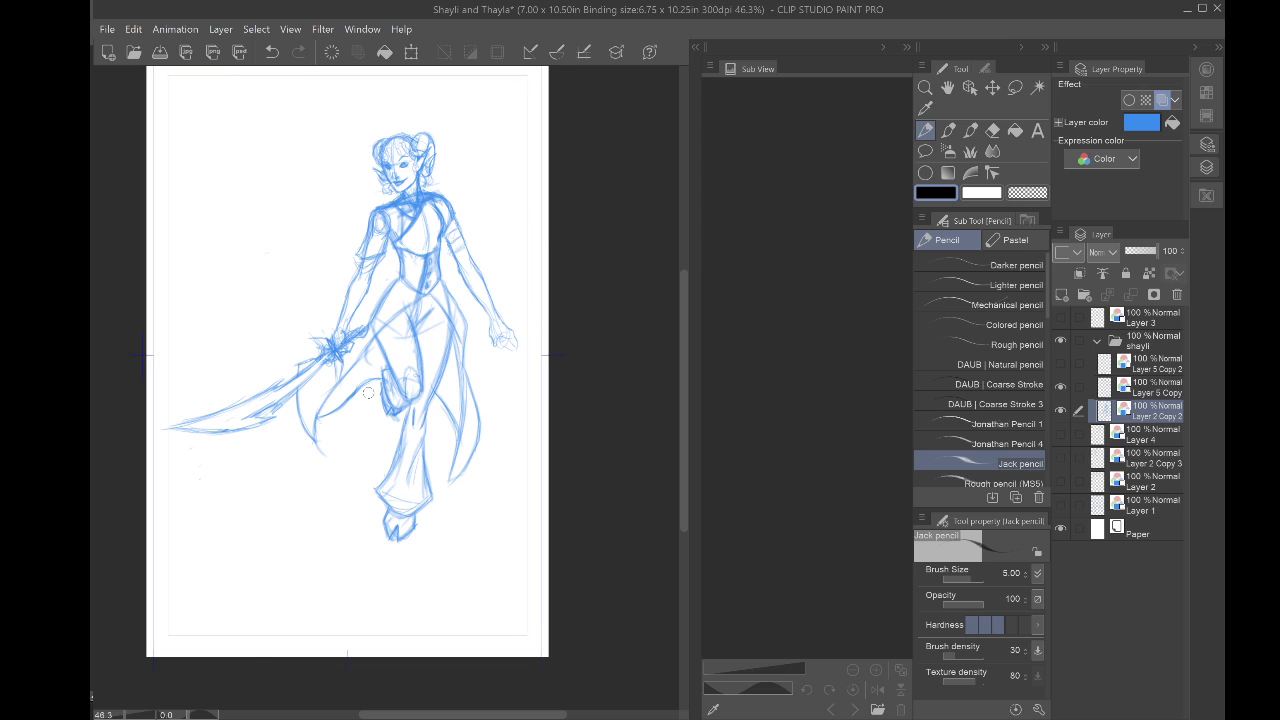
Step: Flip the canvas view horizontally several times to check the figure's proportions and balance
key(h)
key(h)
key(h)
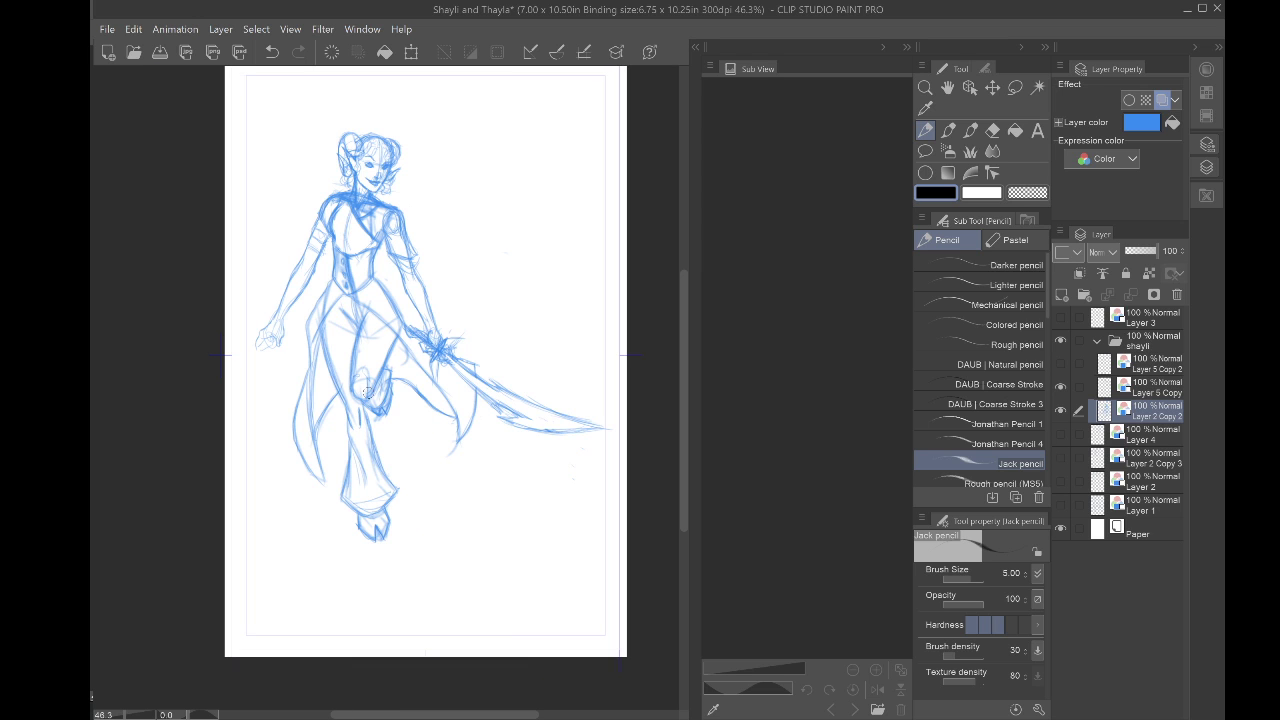
key(h)
key(h)
key(h)
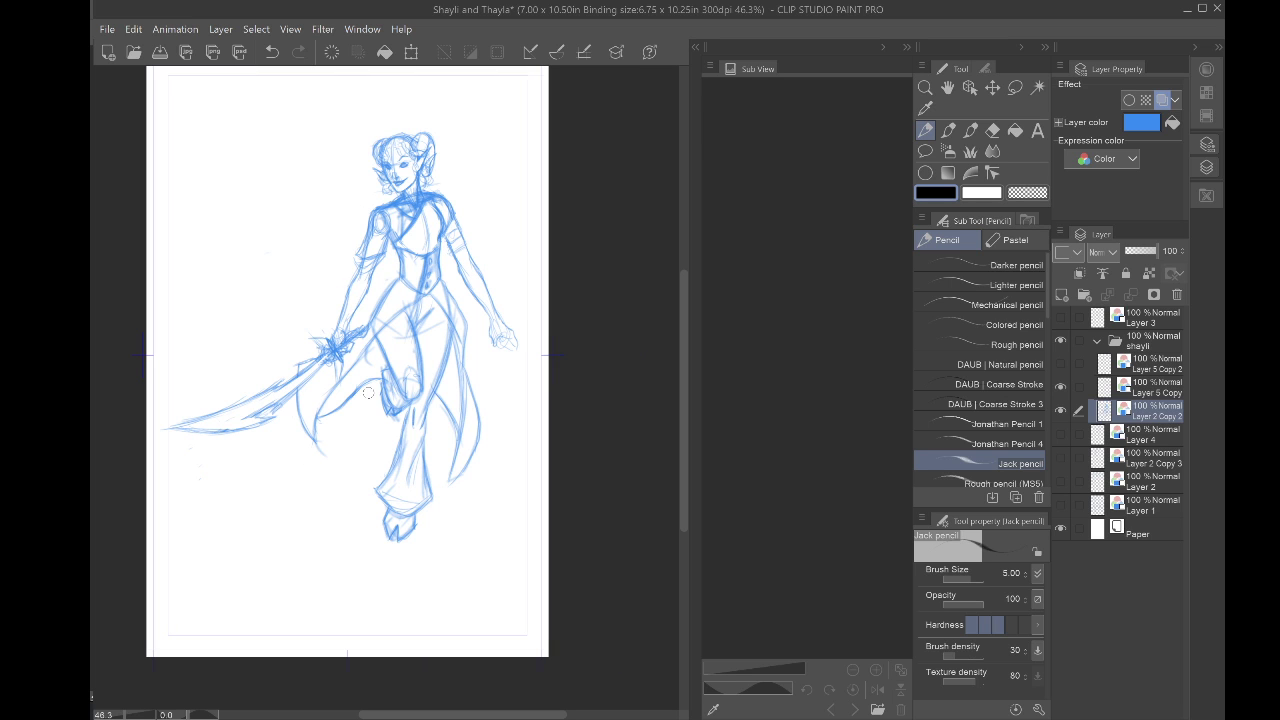
key(h)
key(h)
Step: Try the Layer 2 Copy 2 sketch at 38% opacity and restore it to 100%
click(1137, 251)
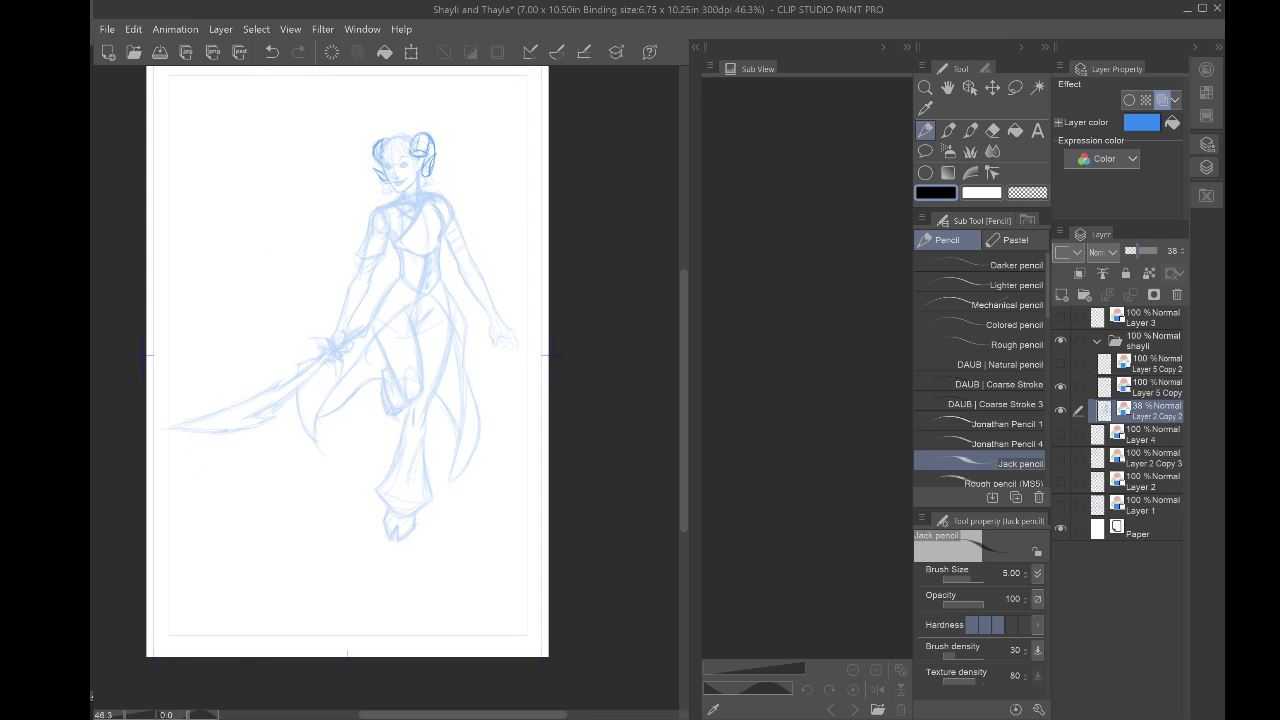
drag(1137, 251, 1160, 251)
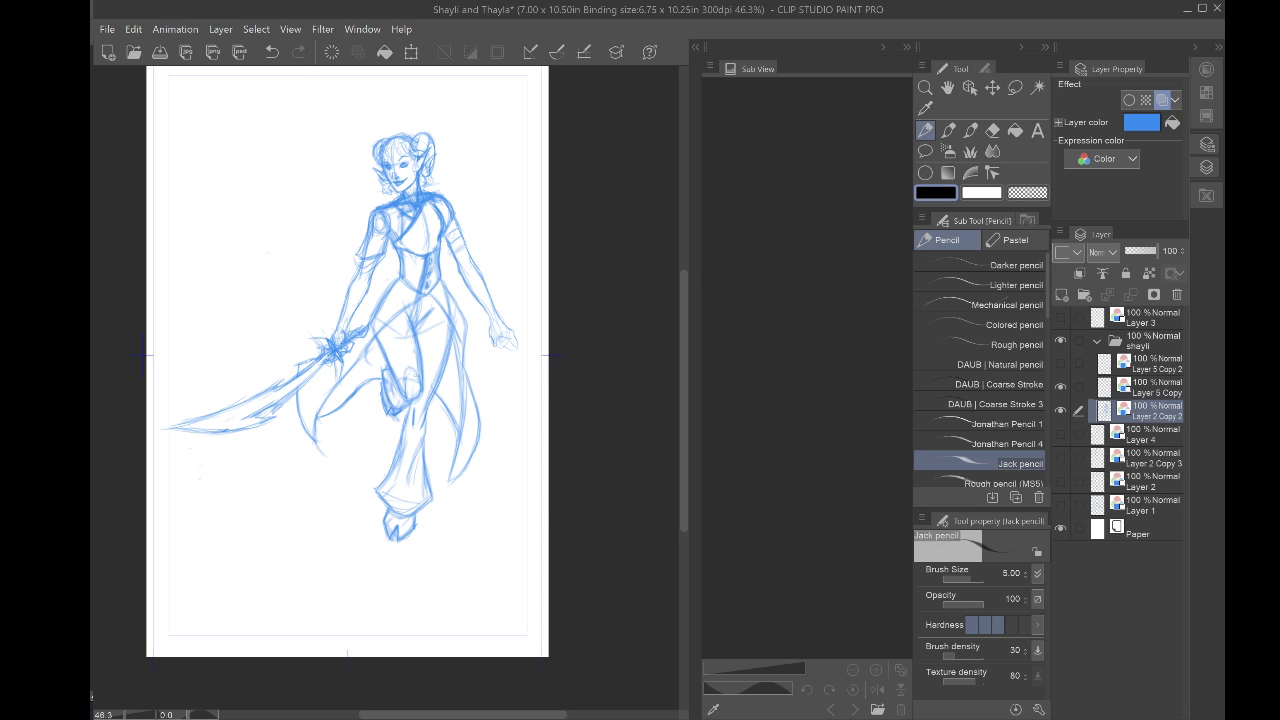
Step: Turn off the blue layer color on Layer 2 Copy 2 and Layer 5 Copy, and merge Layer 5 Copy down
click(1161, 99)
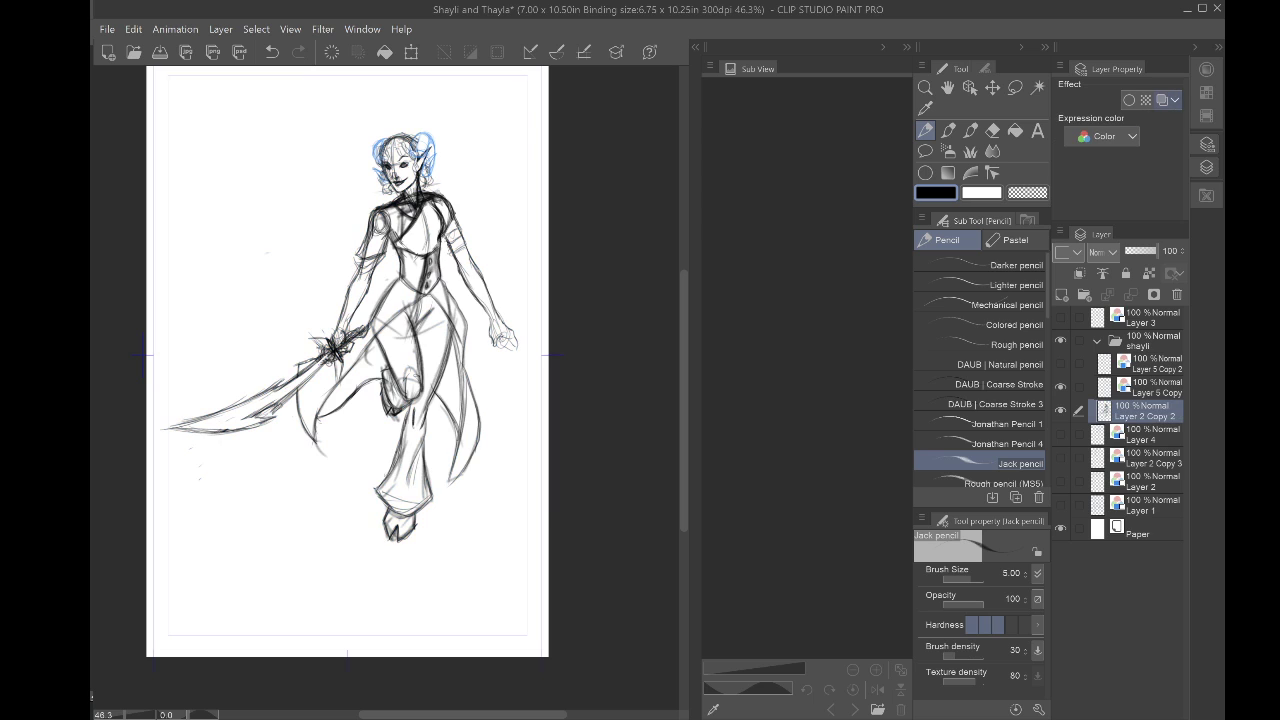
click(1144, 385)
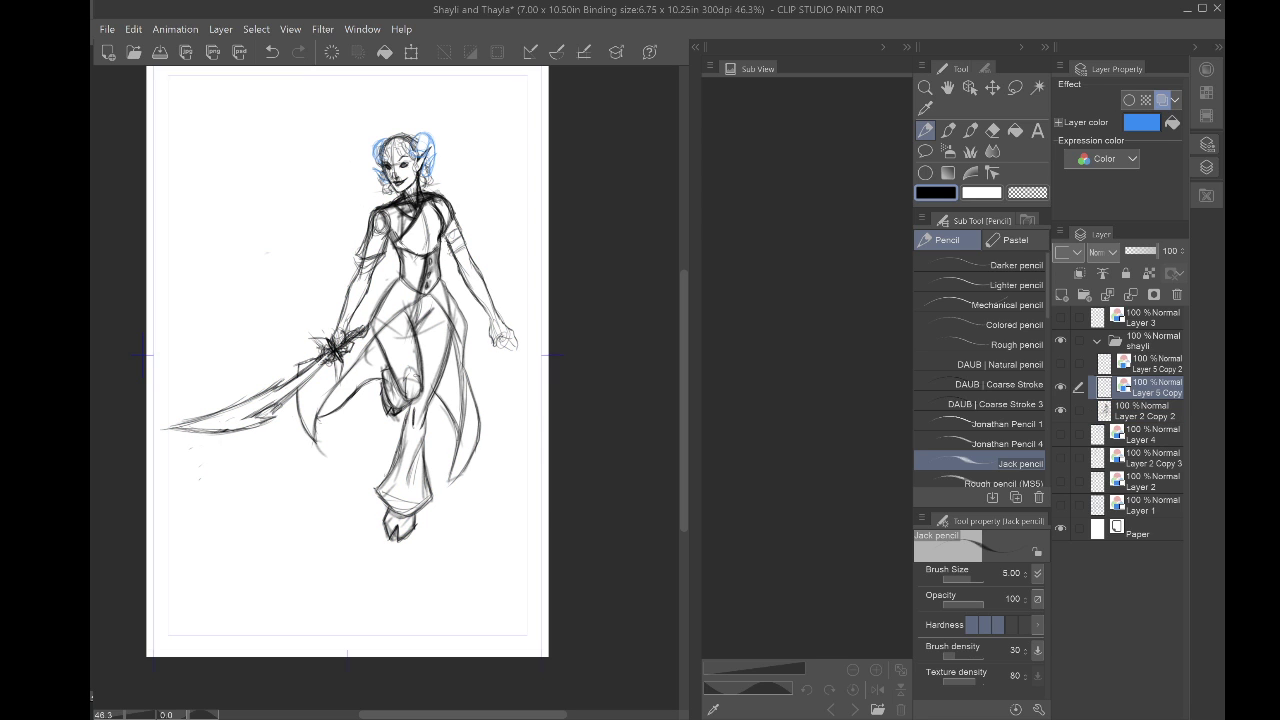
click(1161, 99)
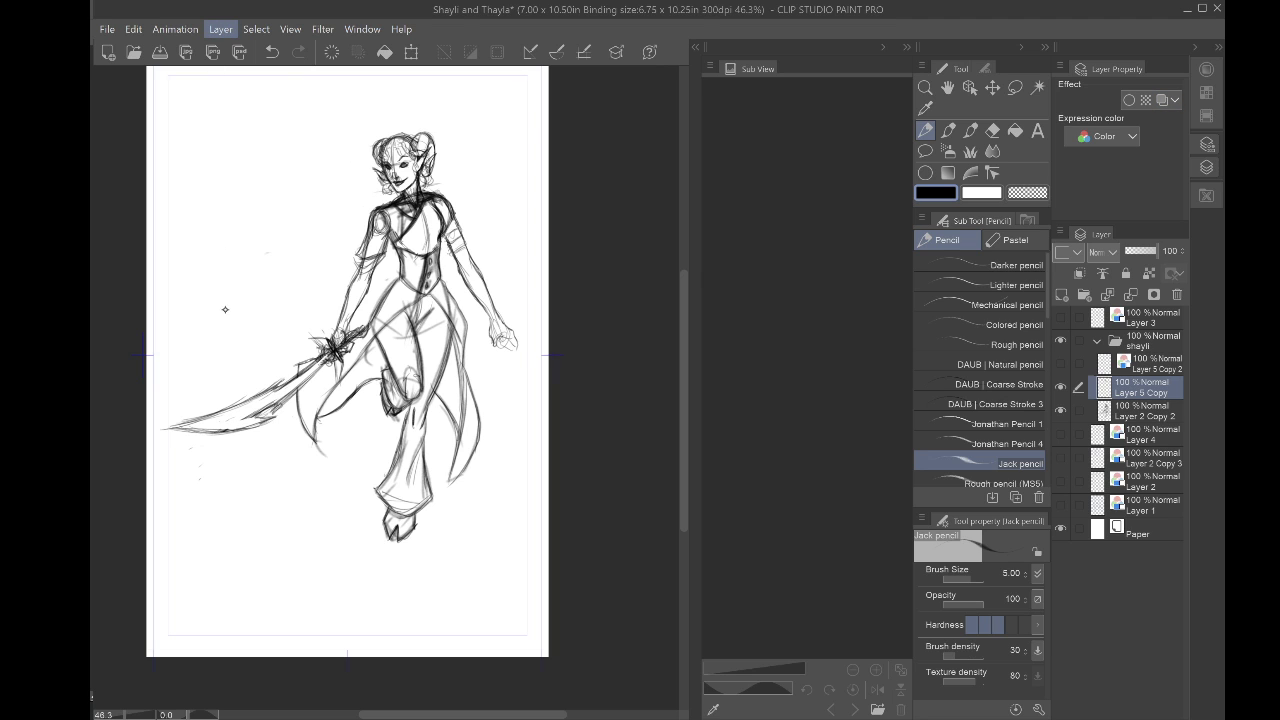
click(247, 326)
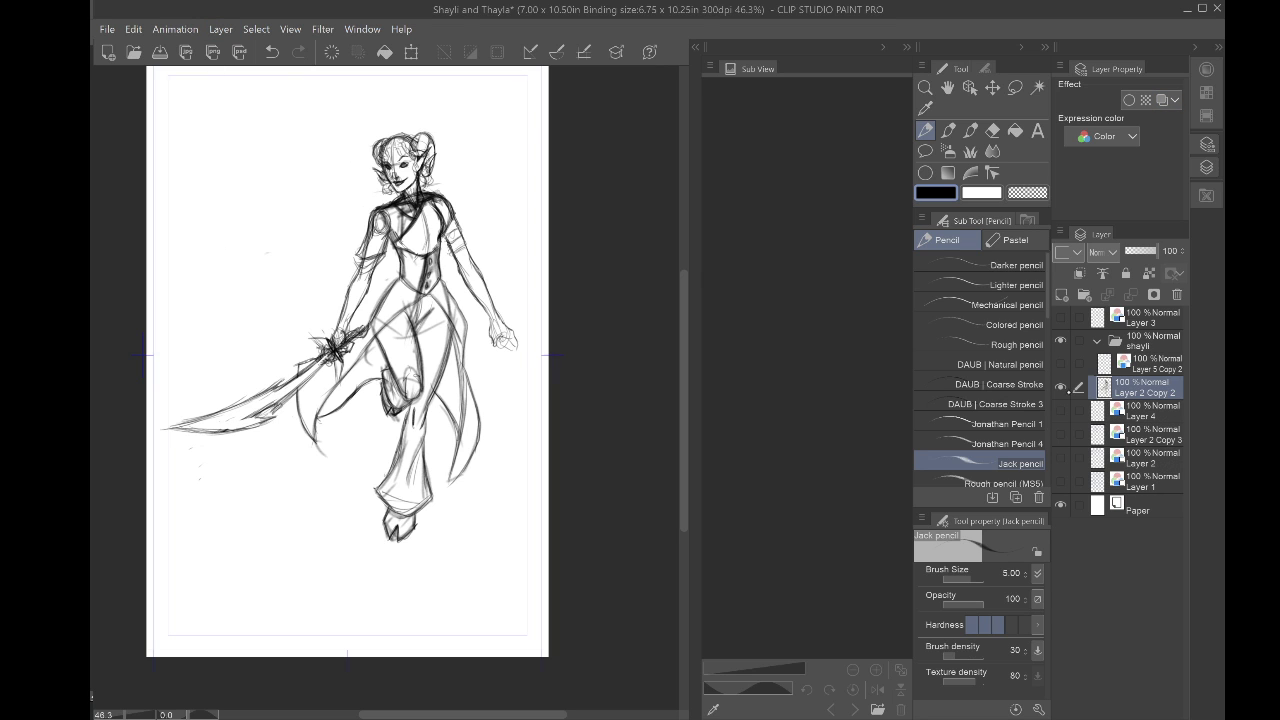
Step: Turn the blue layer color back on for the merged sketch layer and show Layer 5 Copy 2
click(1060, 387)
key(ctrl+z)
click(1160, 99)
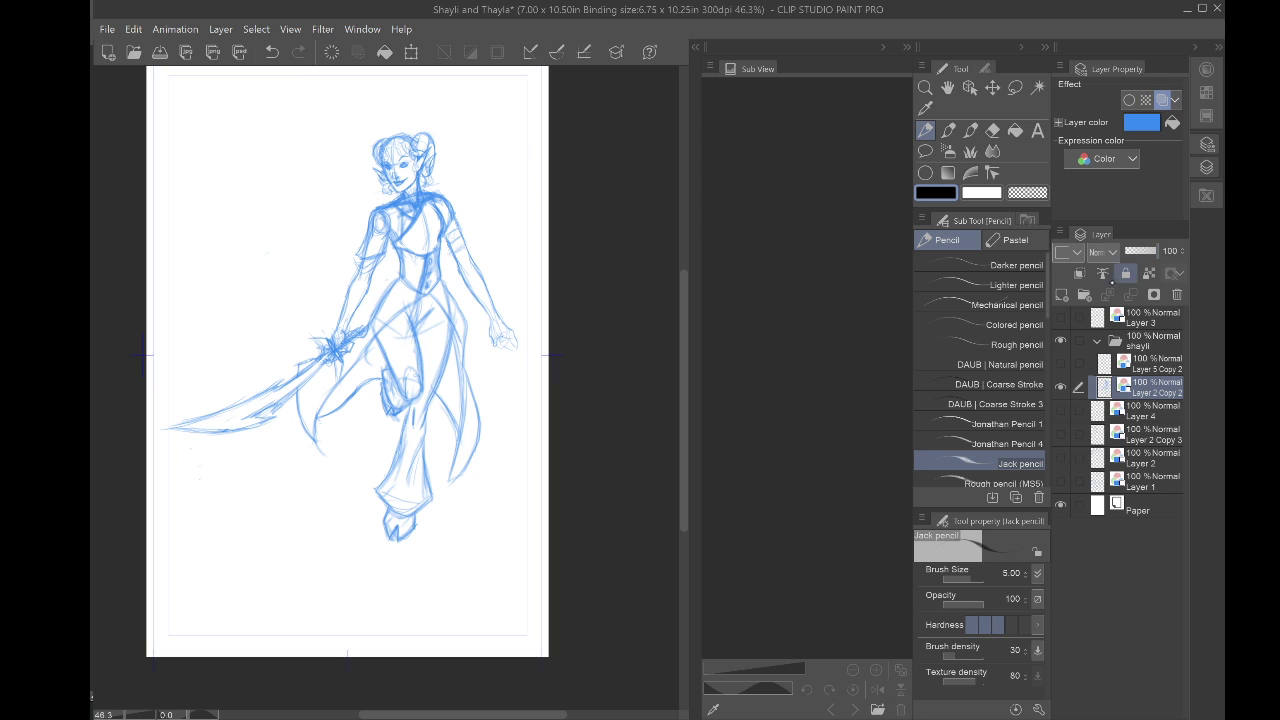
click(1060, 363)
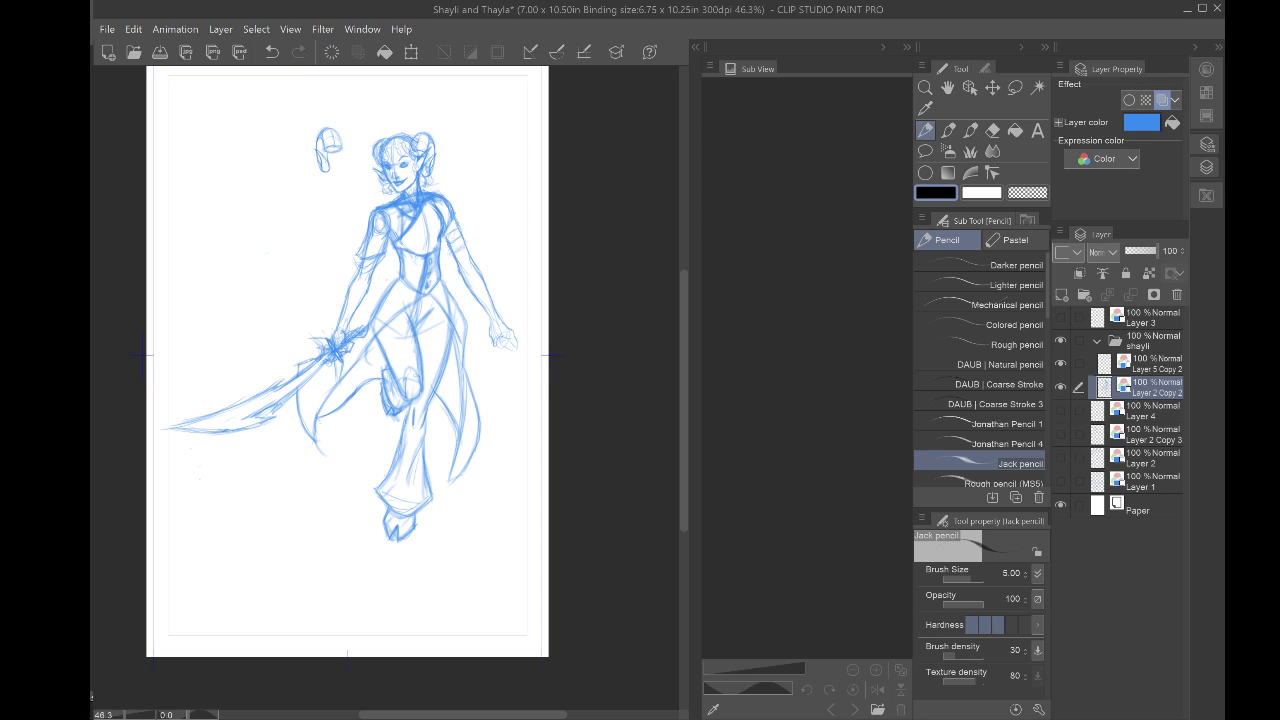
Step: Hide Layer 5 Copy 2 and add a new raster layer above it with the blue layer color turned on
click(1149, 364)
click(1060, 364)
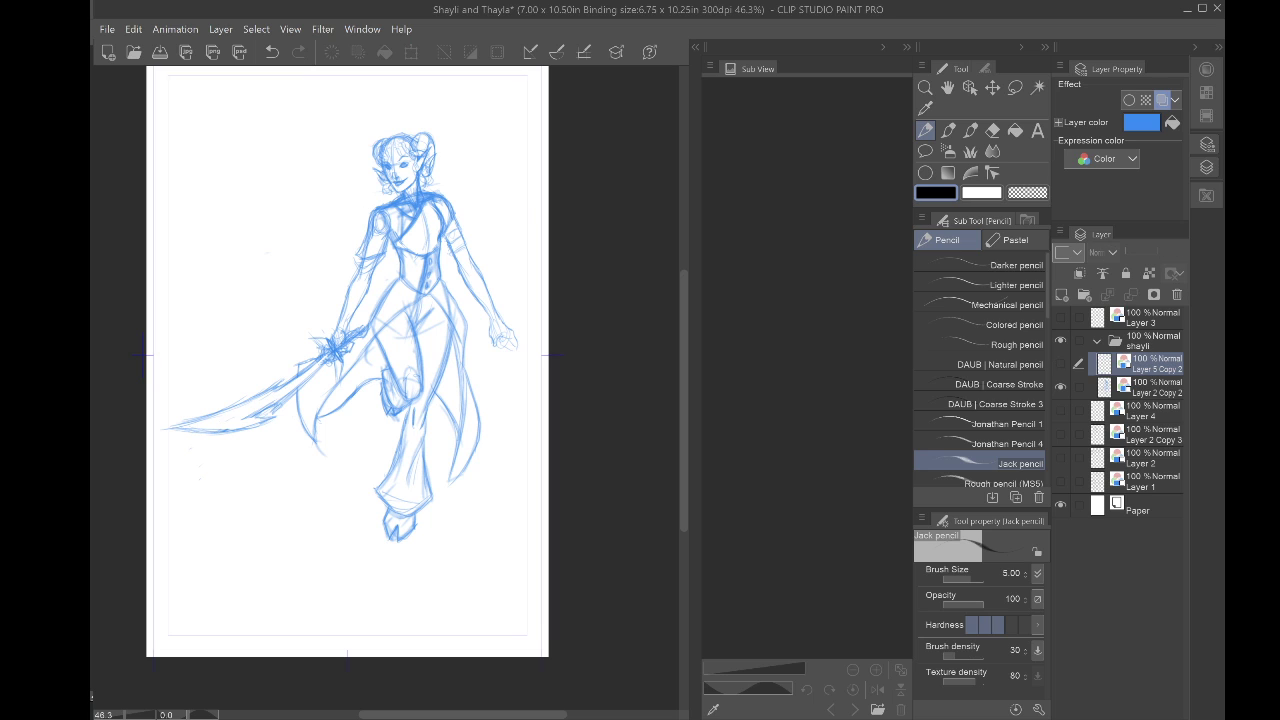
click(1062, 295)
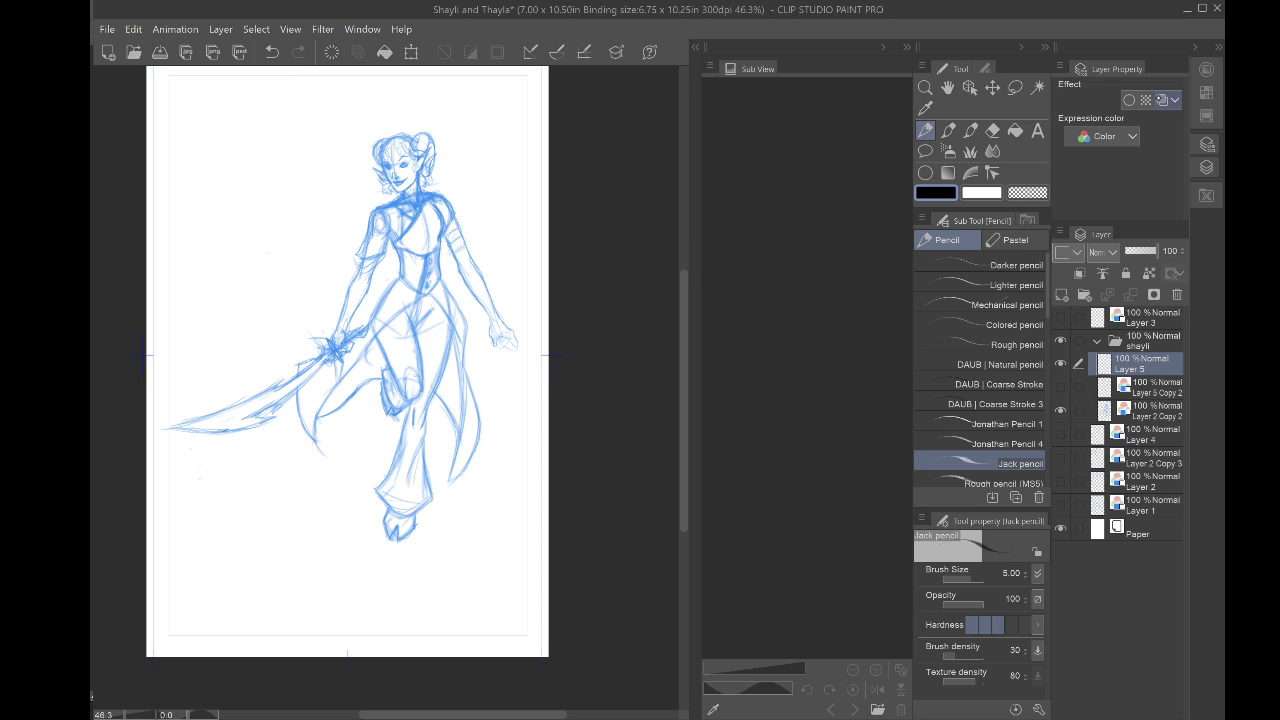
click(1162, 99)
Step: Fade the Layer 2 Copy 2 sketch to 24% opacity and make Layer 5 the active drawing layer
click(1155, 411)
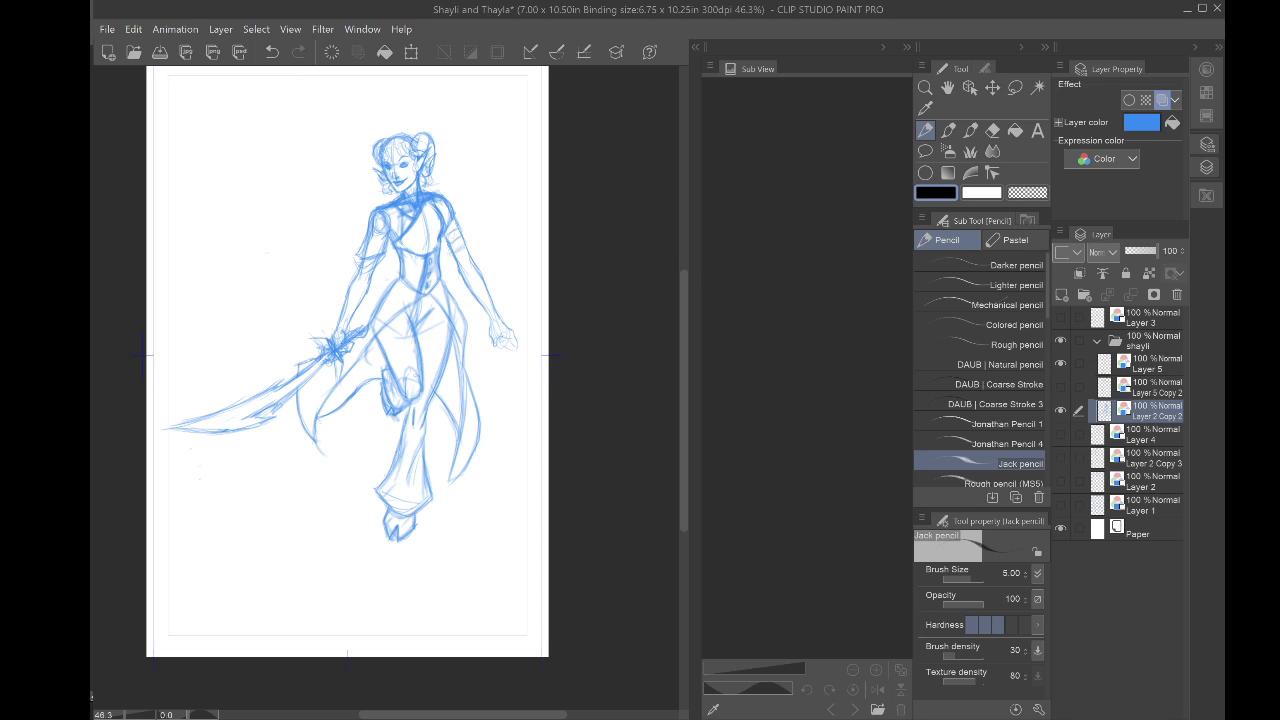
click(1137, 251)
drag(1136, 250, 1128, 250)
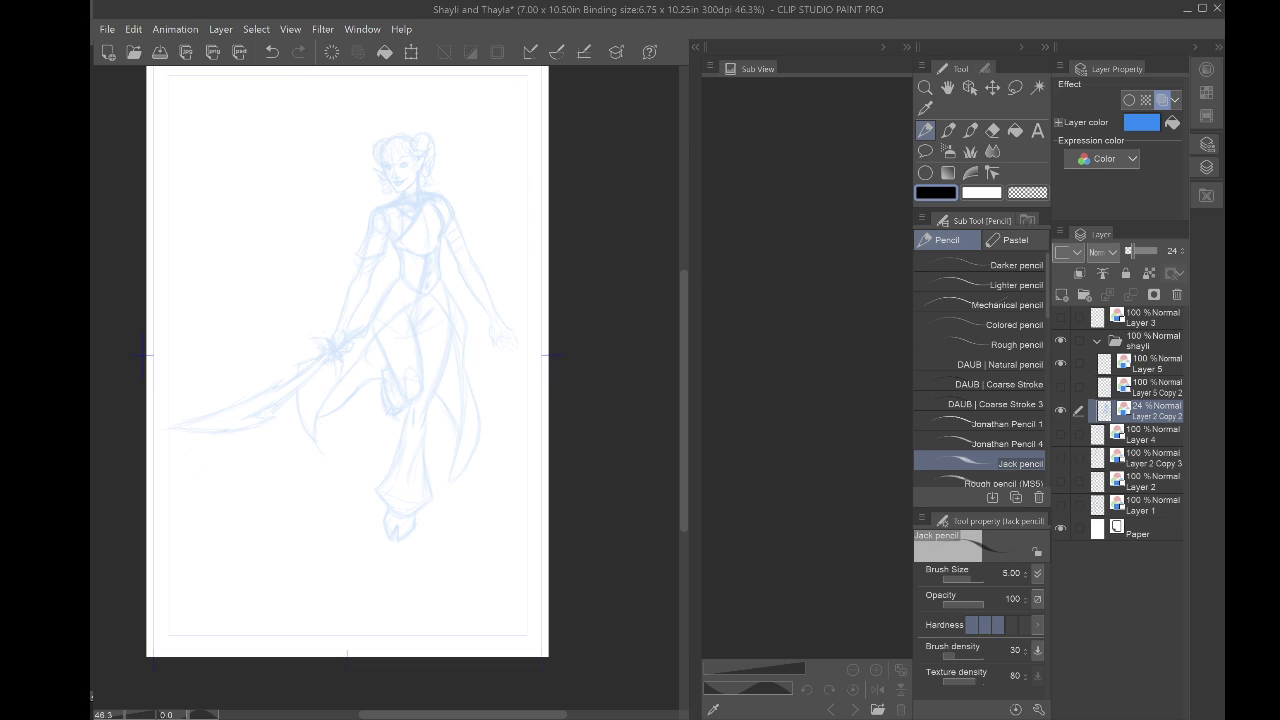
click(1155, 364)
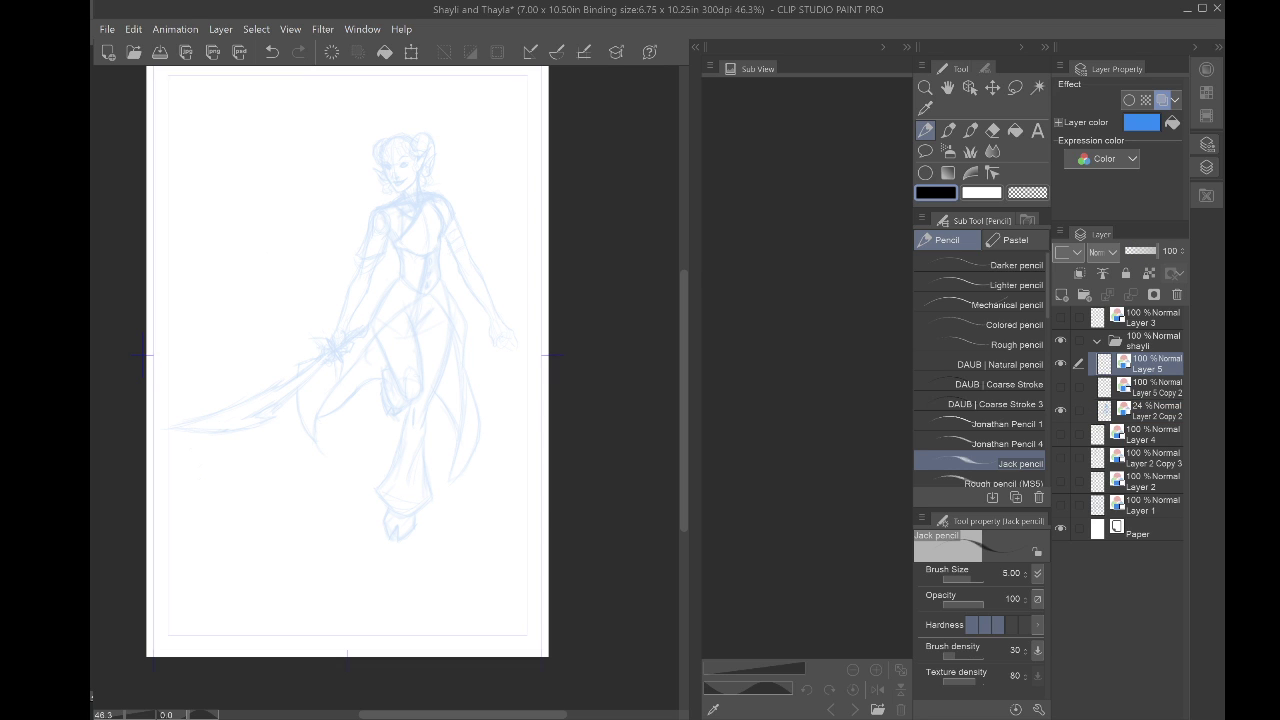
Step: Pencil a short stroke at the inner corner of the near eye on Layer 5
scroll(367, 239, up, 5)
drag(400, 300, 350, 477)
scroll(389, 383, up, 3)
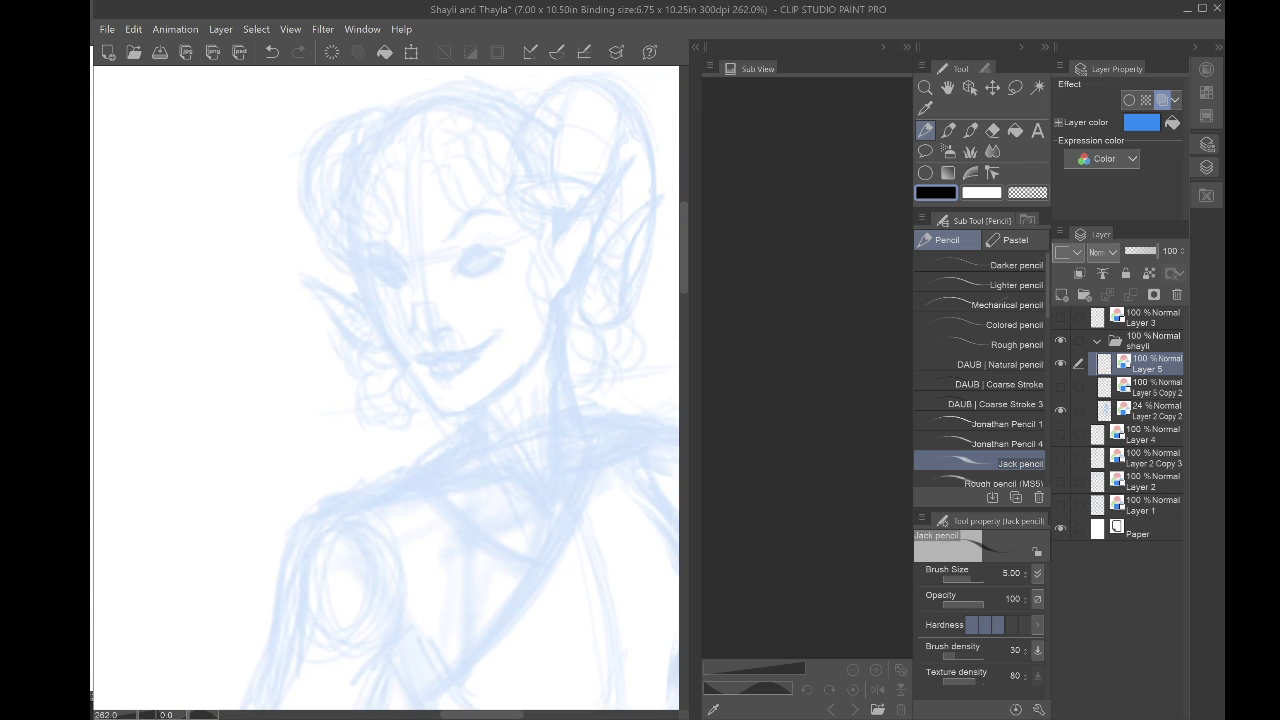
scroll(450, 240, up, 3)
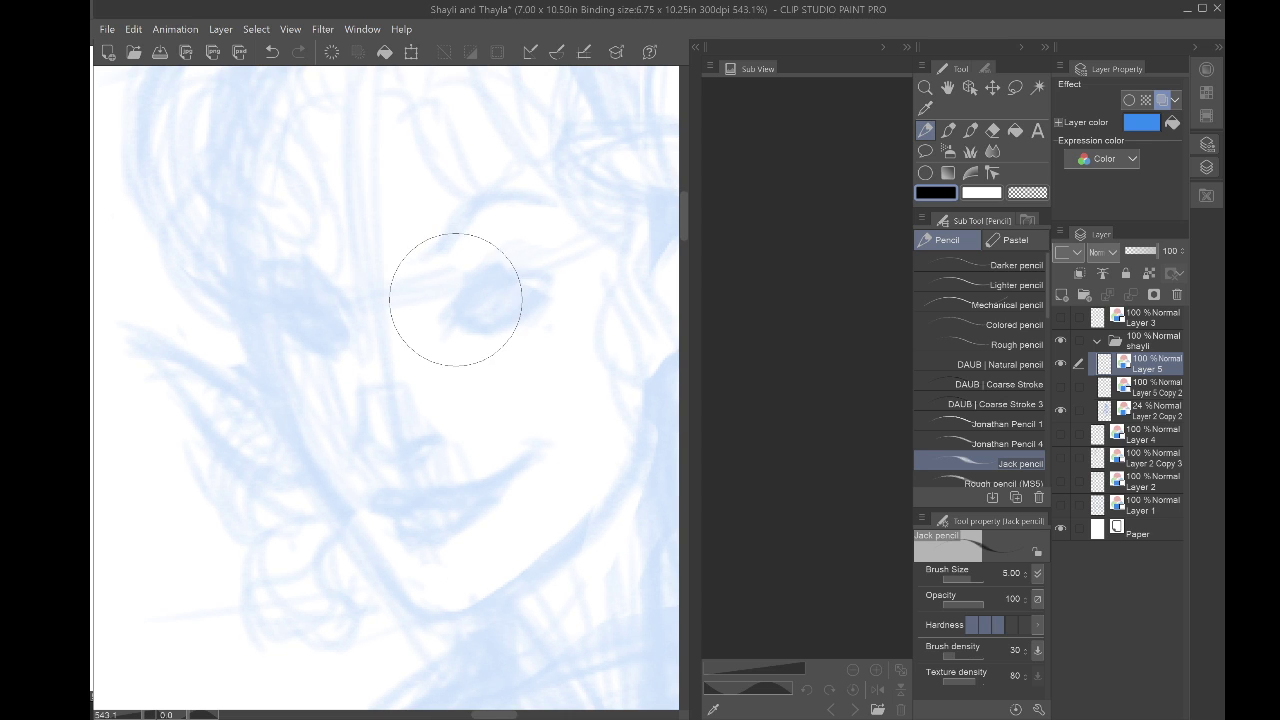
drag(449, 313, 467, 294)
scroll(440, 280, up, 3)
scroll(360, 405, down, 3)
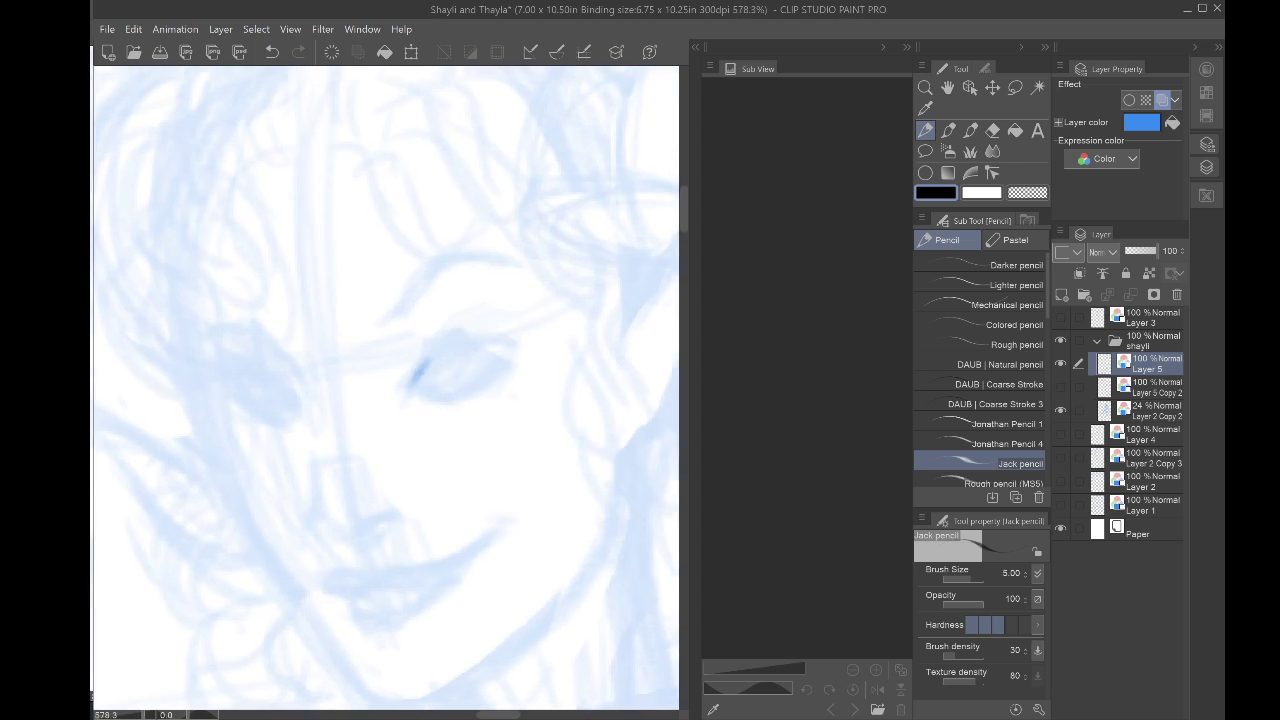
drag(400, 420, 410, 329)
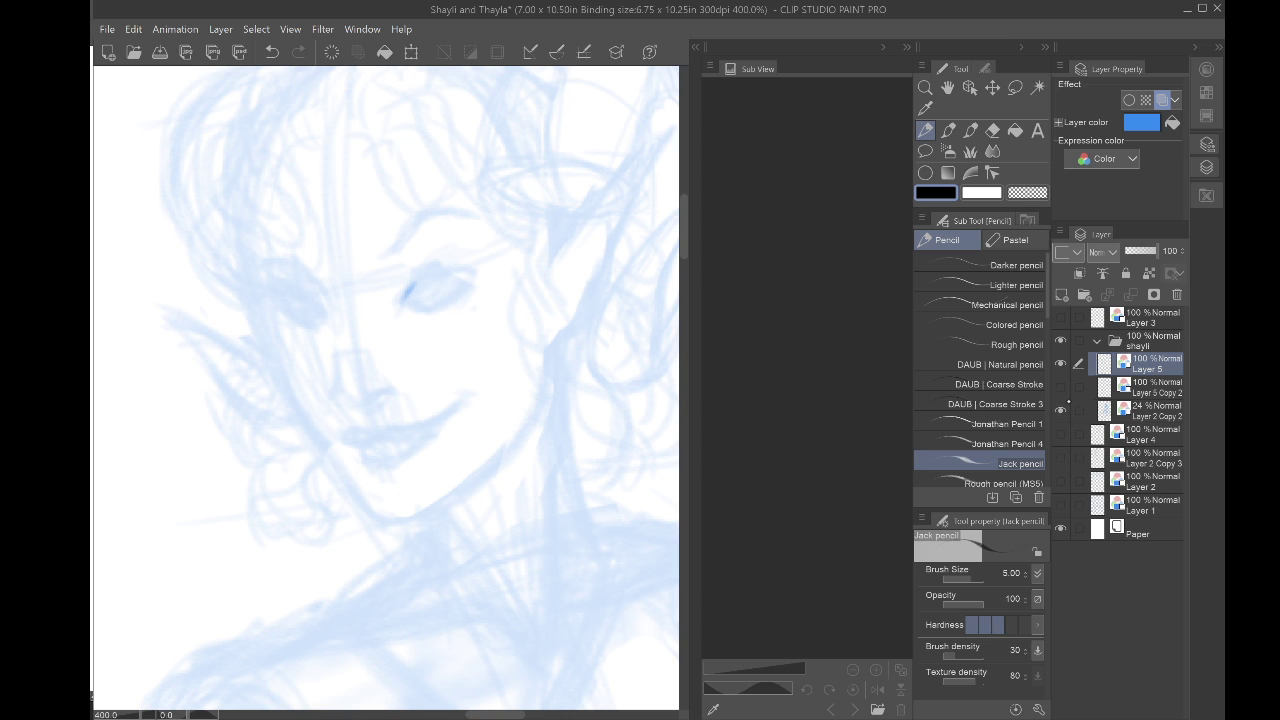
Step: Set the Layer 2 Copy 2 opacity to 28% with Layer 5 hidden, and show and reselect Layer 5
click(1061, 364)
click(1152, 411)
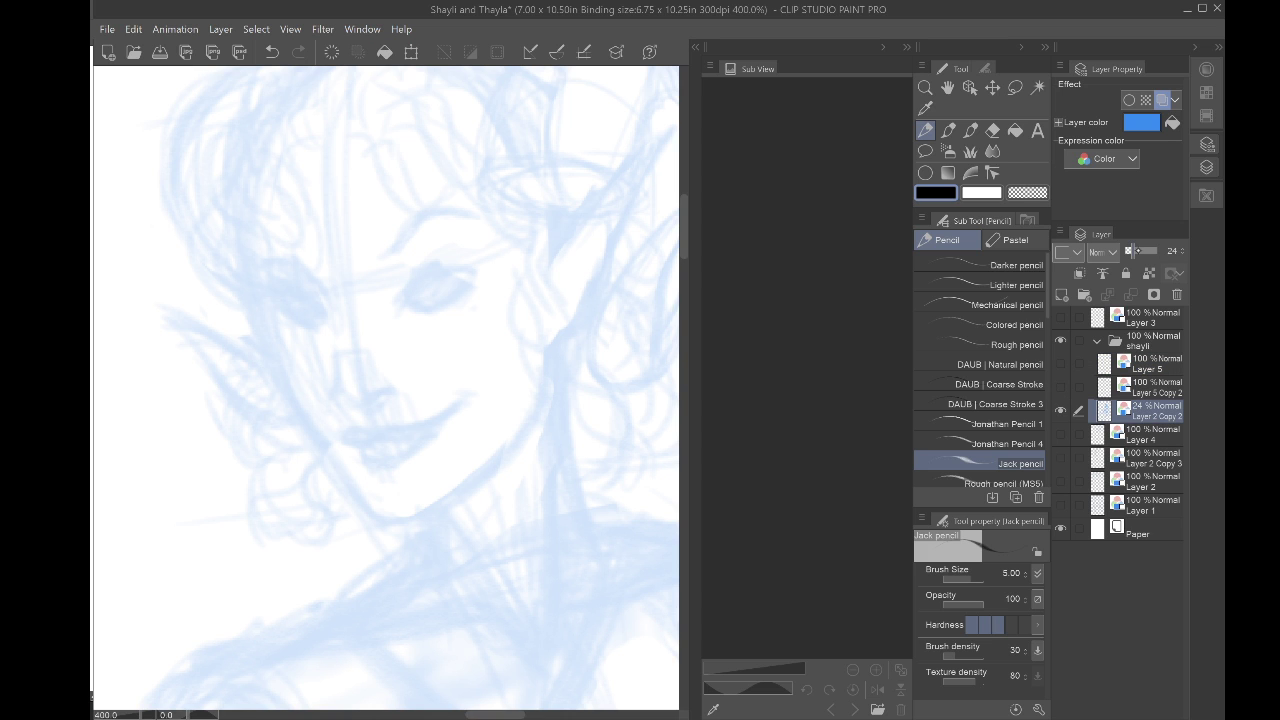
drag(1130, 250, 1158, 250)
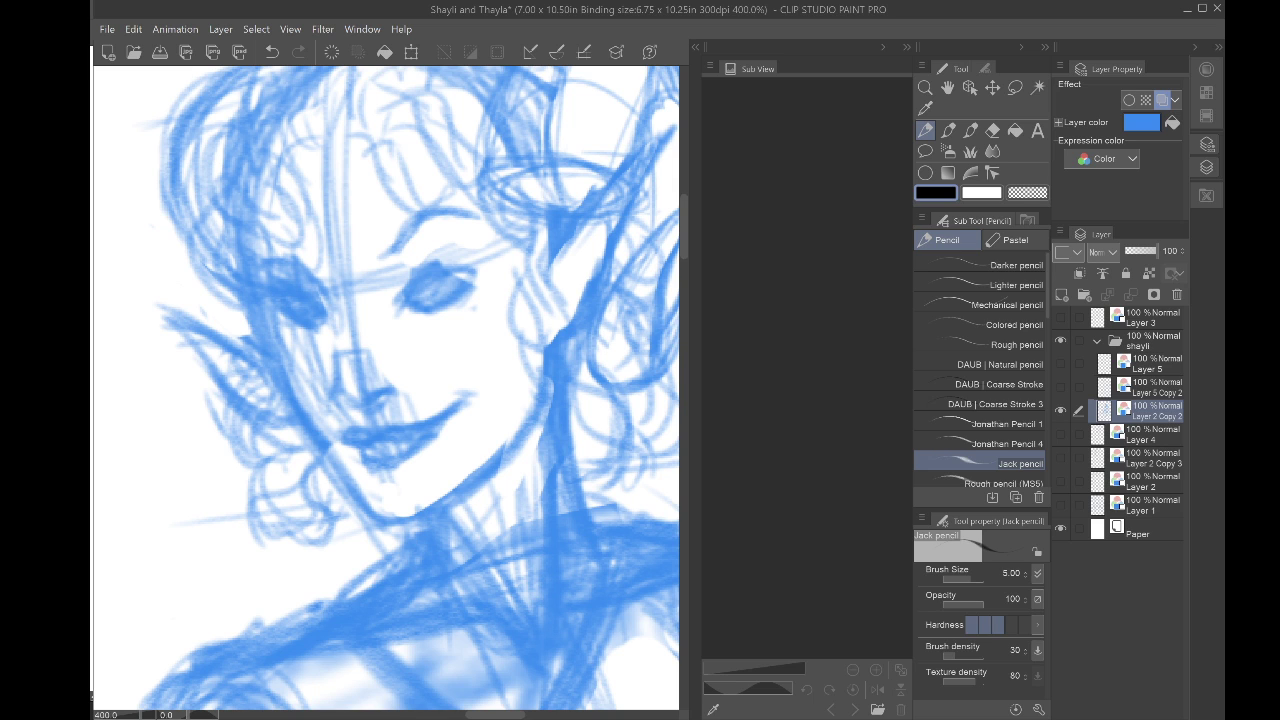
drag(1156, 250, 1133, 250)
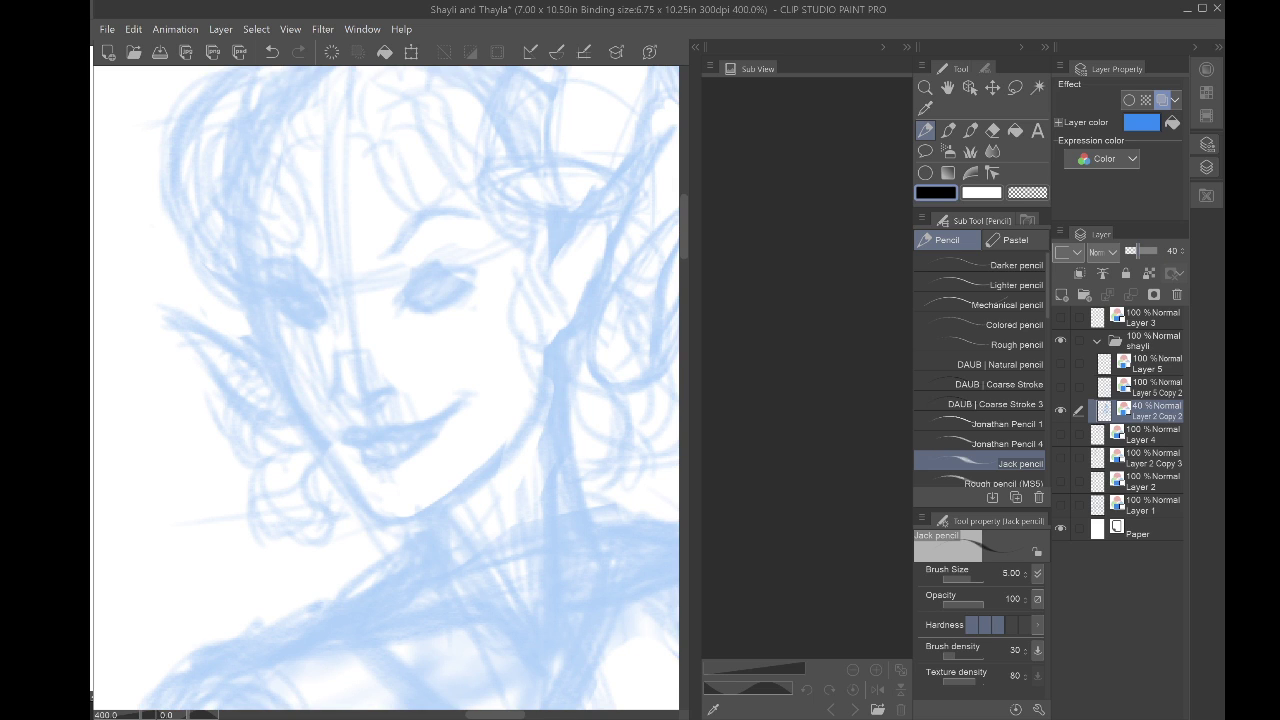
click(1139, 364)
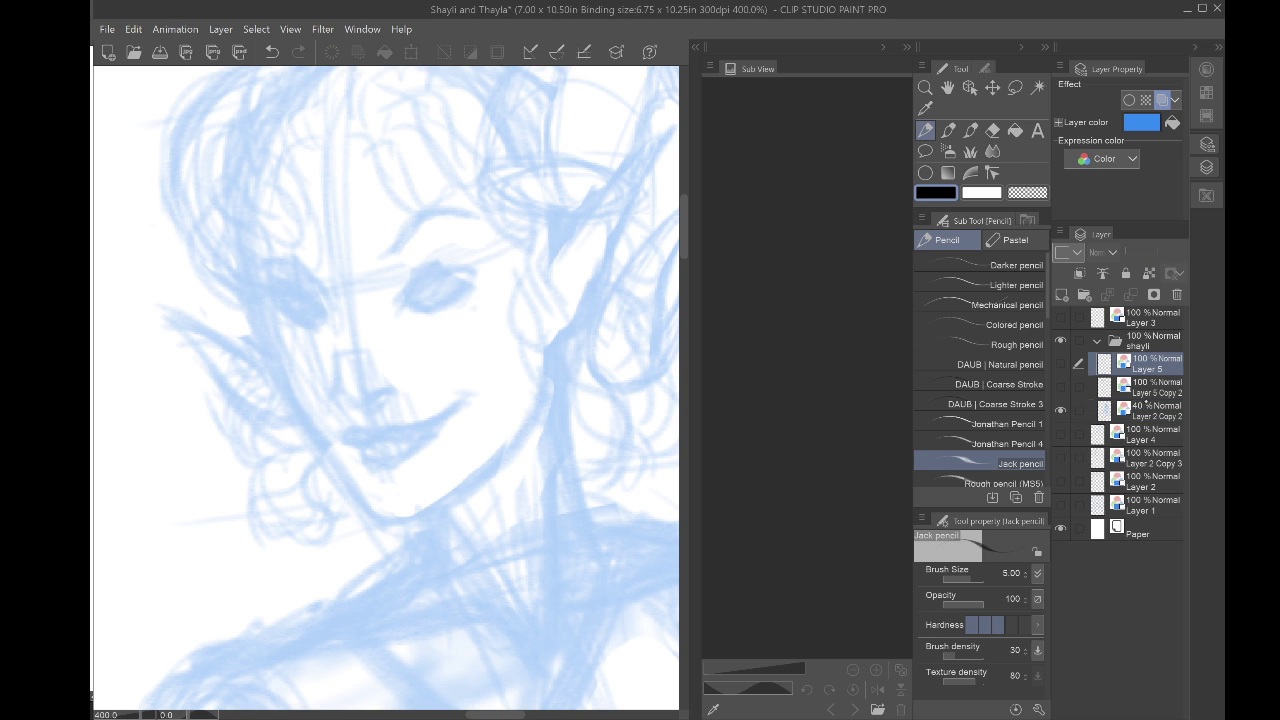
click(1133, 405)
drag(1133, 250, 1130, 250)
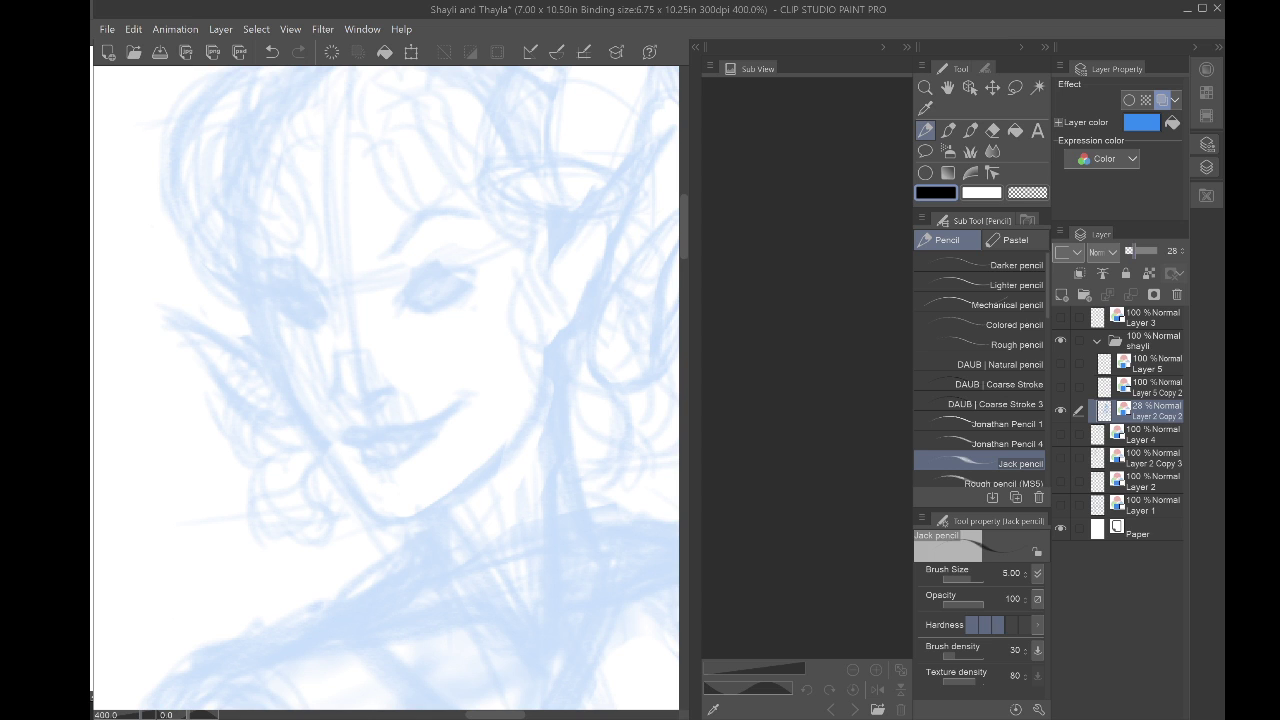
click(1125, 363)
click(1060, 363)
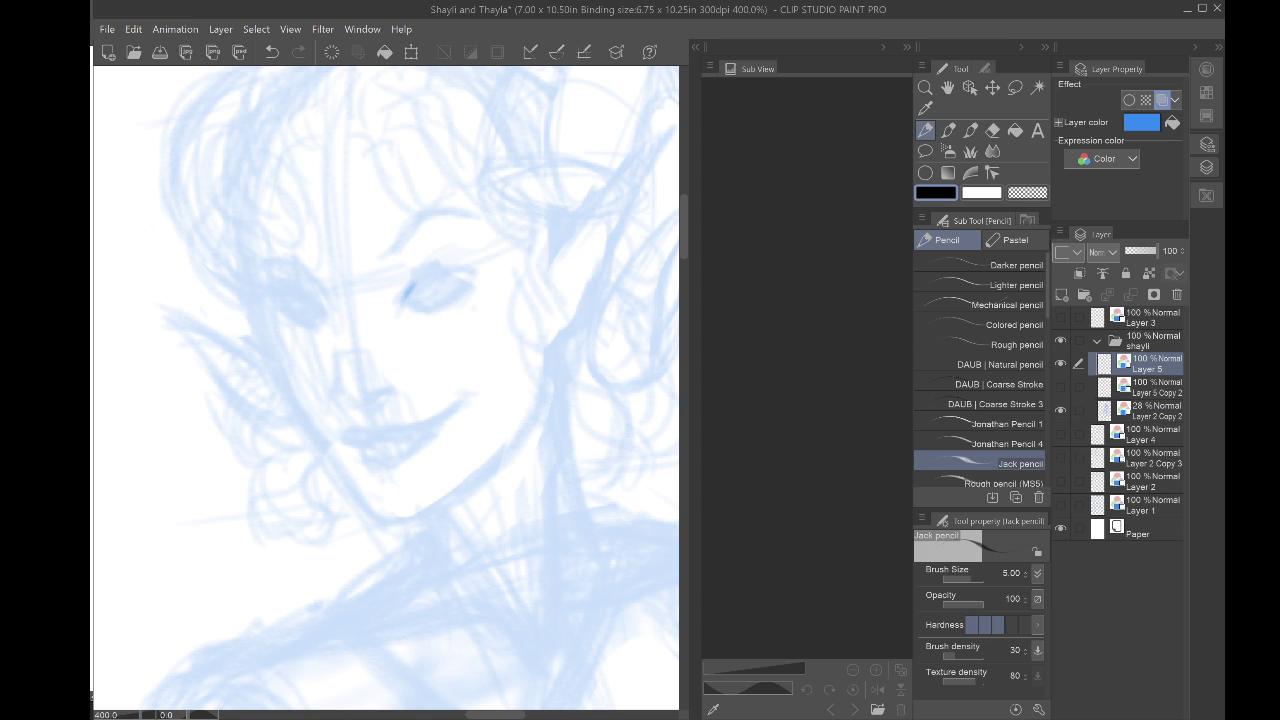
Step: Try extending the near eye's upper lid line with the 5.00 pencil
scroll(350, 310, up, 5)
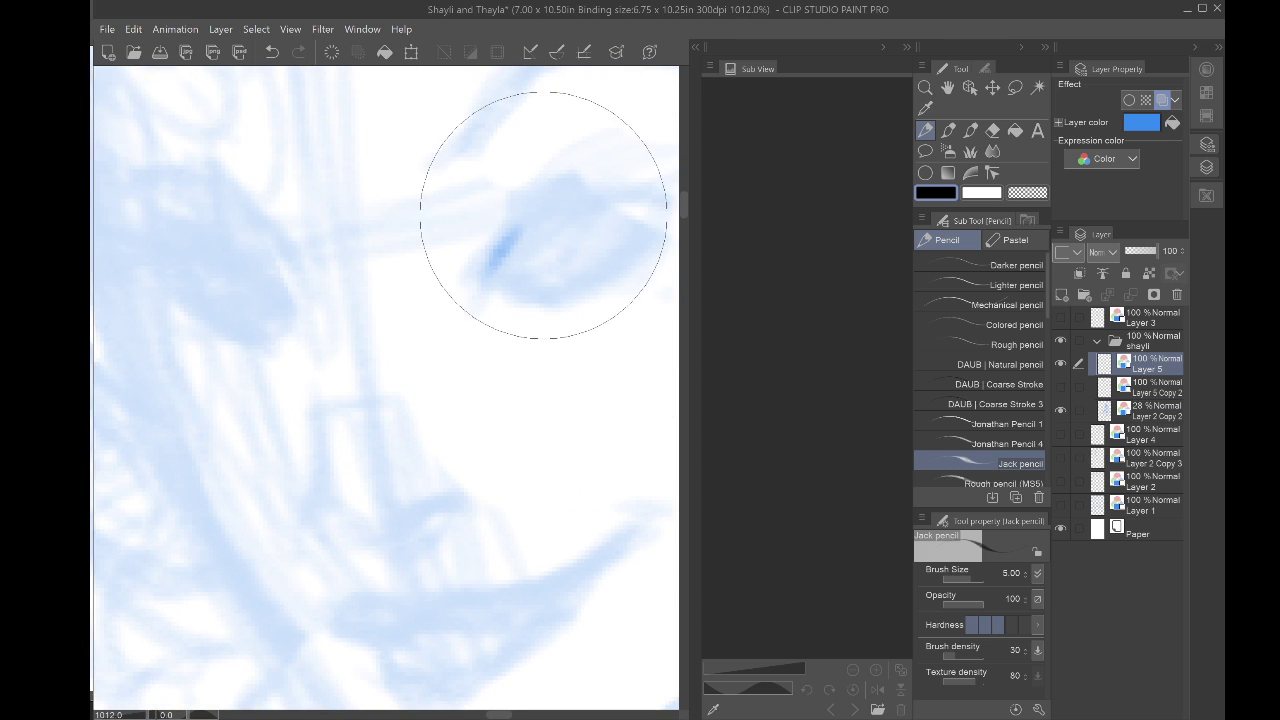
mouse_move(564, 208)
mouse_down()
mouse_move(524, 230)
mouse_move(547, 214)
mouse_move(487, 279)
mouse_up()
scroll(325, 363, down, 5)
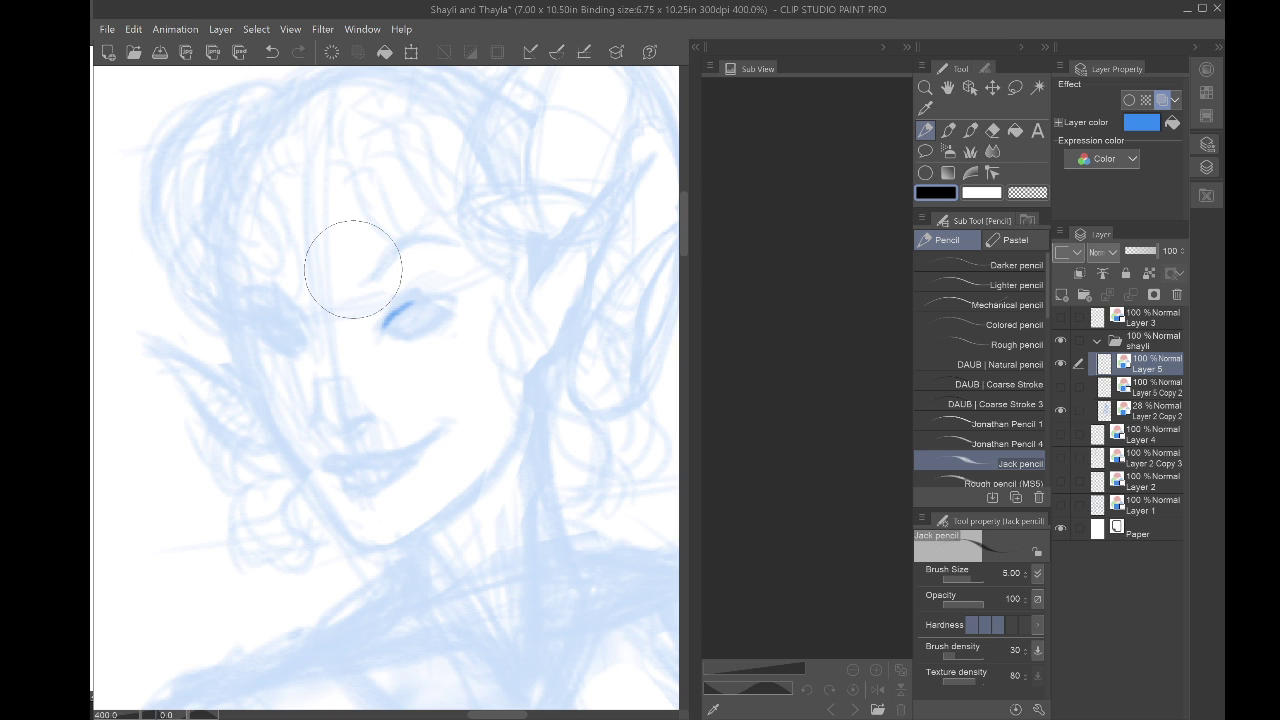
Step: Reduce the Jack pencil's brush size to 1.50
key(bracketleft)
key(bracketleft)
key(bracketleft)
key(bracketleft)
key(bracketleft)
key(bracketleft)
Step: Undo the thick upper lid strokes, keeping only the first mark at the near eye's inner corner
scroll(353, 269, up, 5)
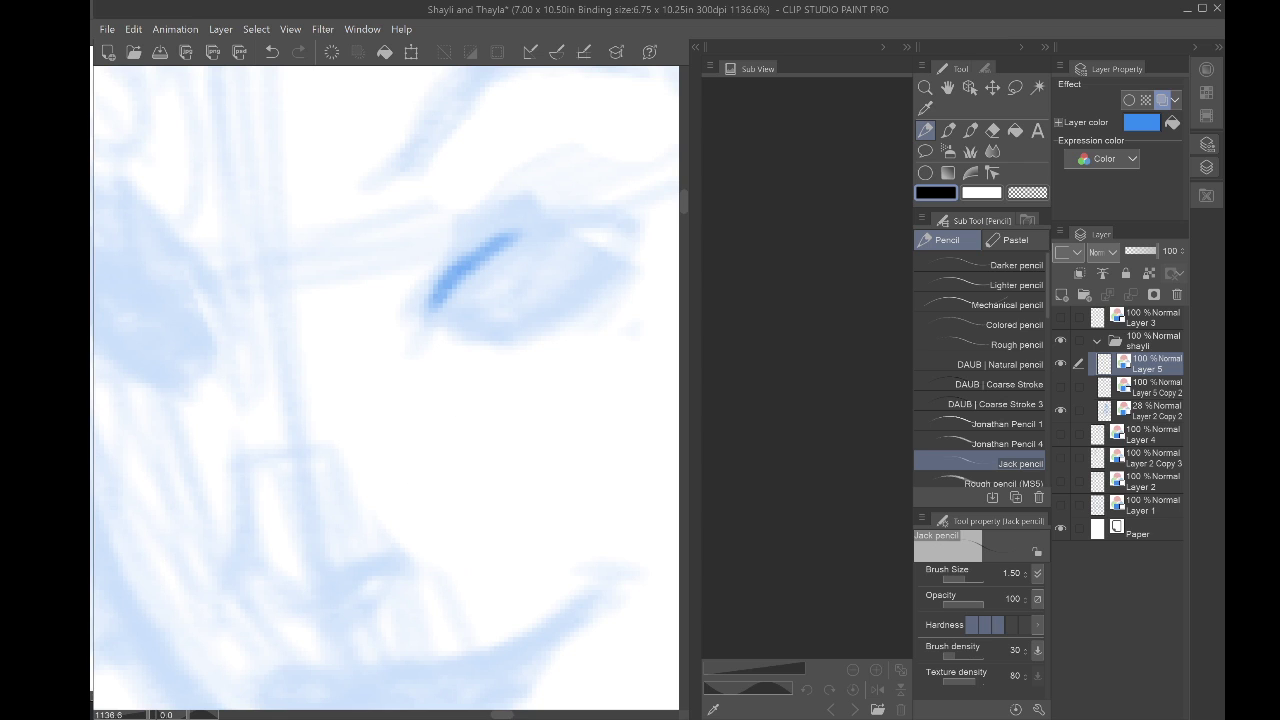
click(271, 52)
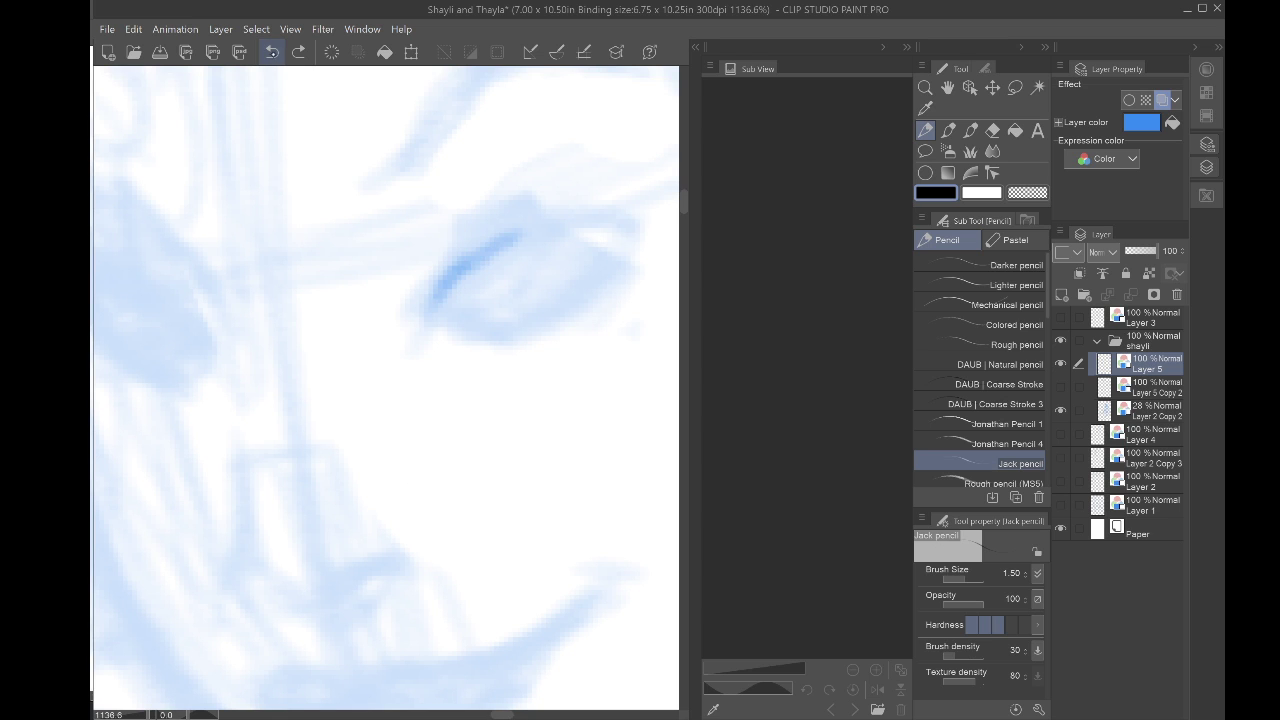
click(271, 52)
click(272, 53)
click(298, 52)
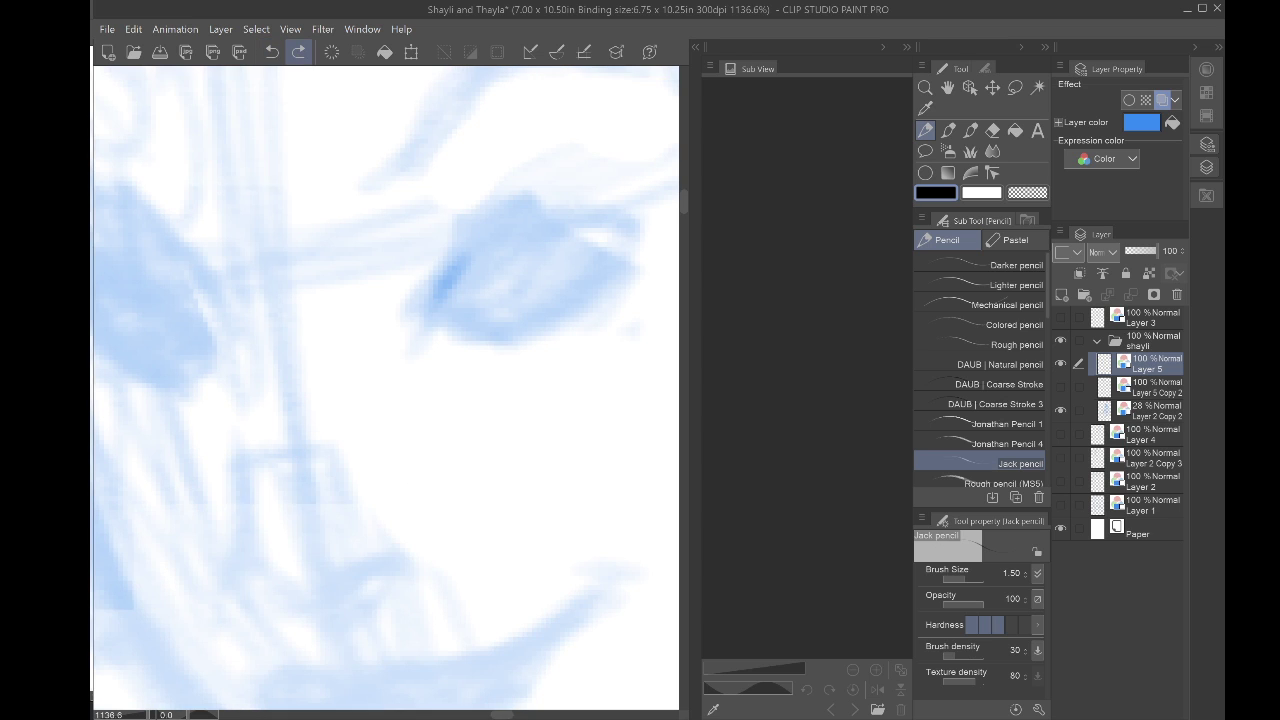
Step: Outline the near eye's upper and lower lids with thin pencil strokes over the faded sketch
scroll(355, 333, down, 1)
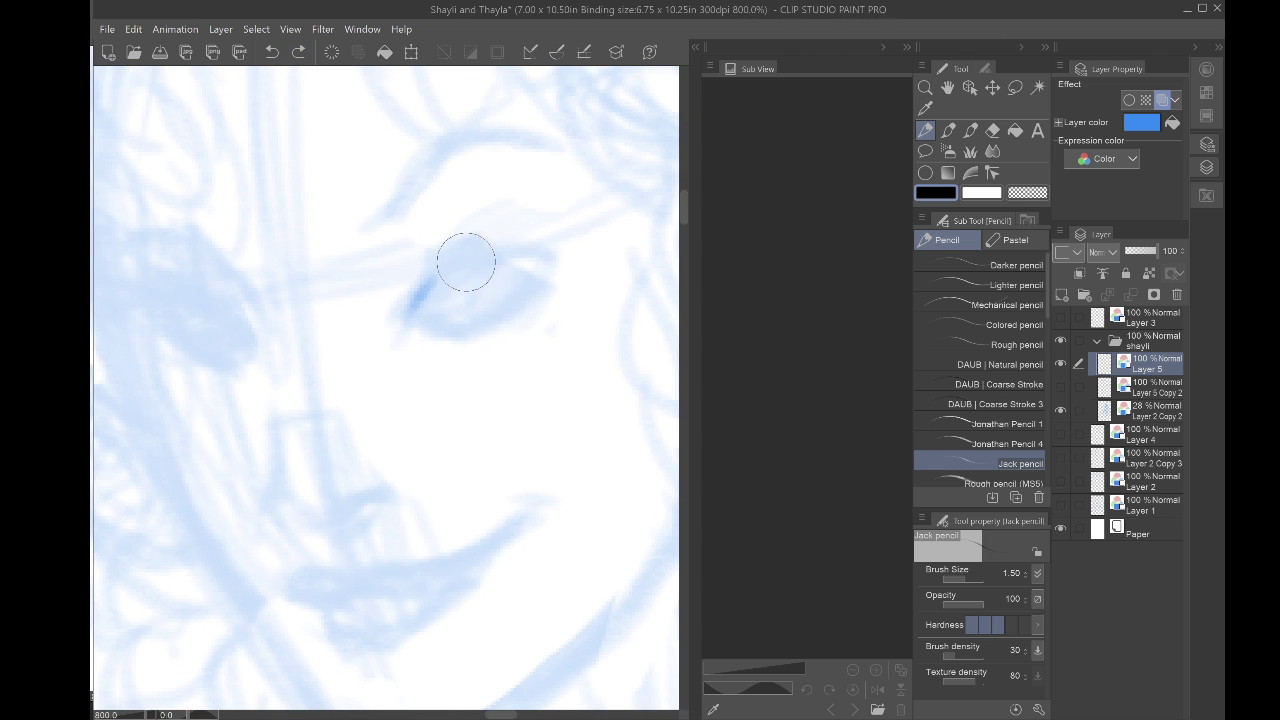
drag(430, 284, 493, 258)
mouse_move(406, 318)
mouse_down()
mouse_move(428, 286)
mouse_move(410, 308)
mouse_move(496, 254)
mouse_move(475, 260)
mouse_move(546, 257)
mouse_move(471, 266)
mouse_move(541, 265)
mouse_move(458, 275)
mouse_move(413, 304)
mouse_move(426, 290)
mouse_move(399, 336)
mouse_move(436, 320)
mouse_move(412, 320)
mouse_move(455, 327)
mouse_move(430, 317)
mouse_move(430, 328)
mouse_move(489, 325)
mouse_move(439, 332)
mouse_move(490, 328)
mouse_move(475, 326)
mouse_move(537, 271)
mouse_up()
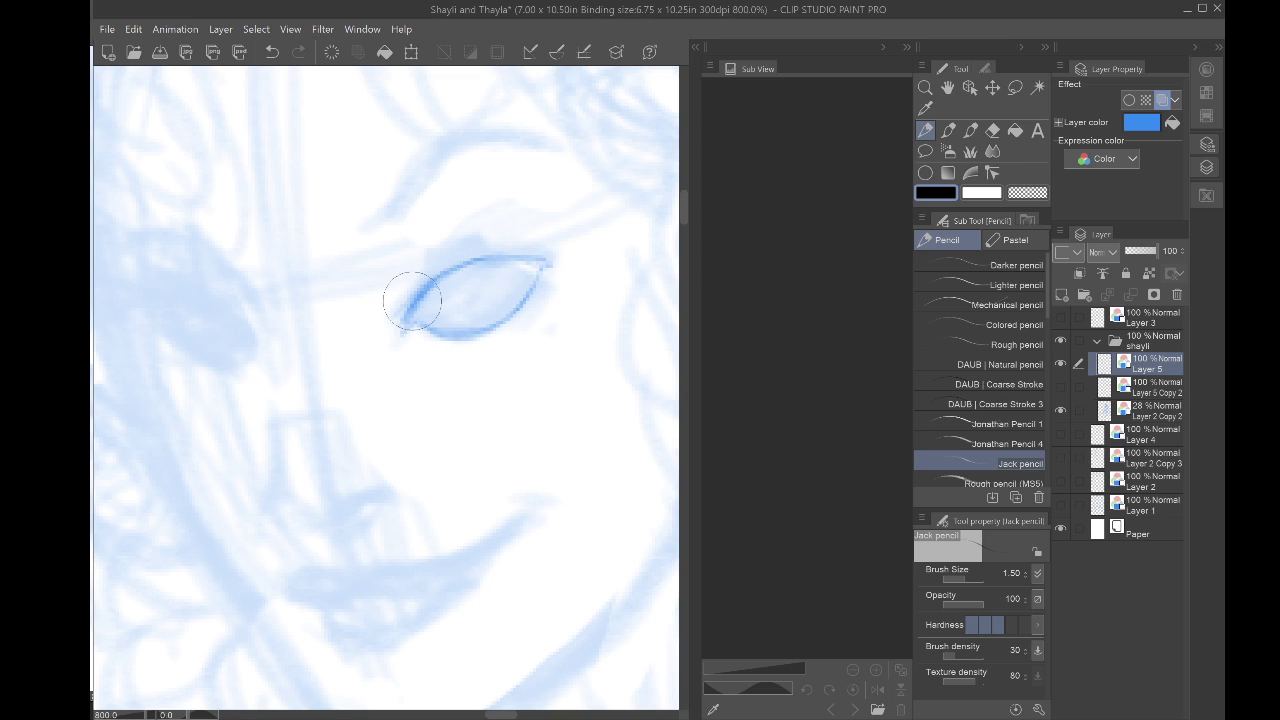
mouse_move(414, 300)
mouse_down()
mouse_move(384, 324)
mouse_move(431, 353)
mouse_move(365, 330)
mouse_move(450, 353)
mouse_up()
mouse_move(480, 258)
mouse_down()
mouse_move(430, 287)
mouse_move(418, 316)
mouse_move(478, 262)
mouse_up()
Step: Draw the arched brow above the near eye, the far eye's outline, and the nose with its nostrils
scroll(478, 262, down, 5)
drag(349, 366, 446, 301)
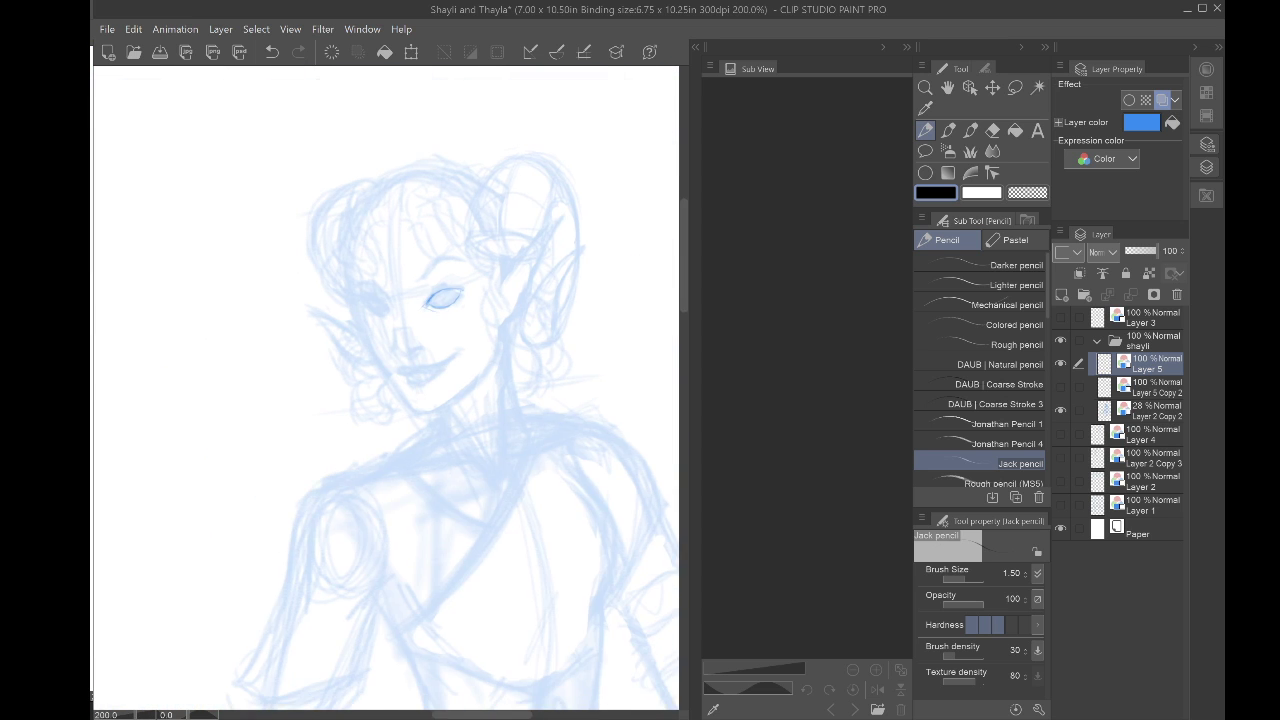
scroll(335, 340, up, 2)
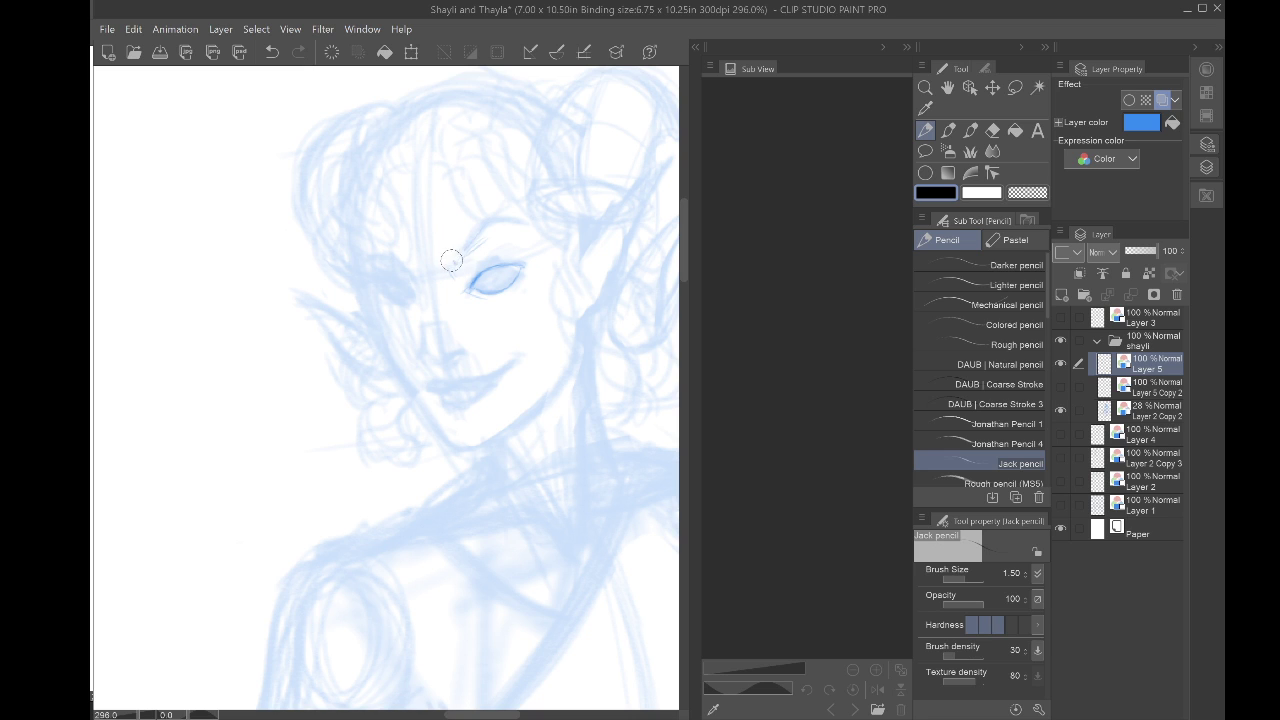
mouse_move(459, 257)
mouse_down()
mouse_move(488, 234)
mouse_move(470, 248)
mouse_move(530, 240)
mouse_move(492, 234)
mouse_move(455, 254)
mouse_move(527, 226)
mouse_move(488, 236)
mouse_move(528, 241)
mouse_move(448, 247)
mouse_move(449, 282)
mouse_move(422, 261)
mouse_move(431, 271)
mouse_move(386, 271)
mouse_move(428, 263)
mouse_move(390, 269)
mouse_move(448, 278)
mouse_move(389, 266)
mouse_move(432, 297)
mouse_move(412, 290)
mouse_move(445, 290)
mouse_up()
scroll(456, 256, up, 4)
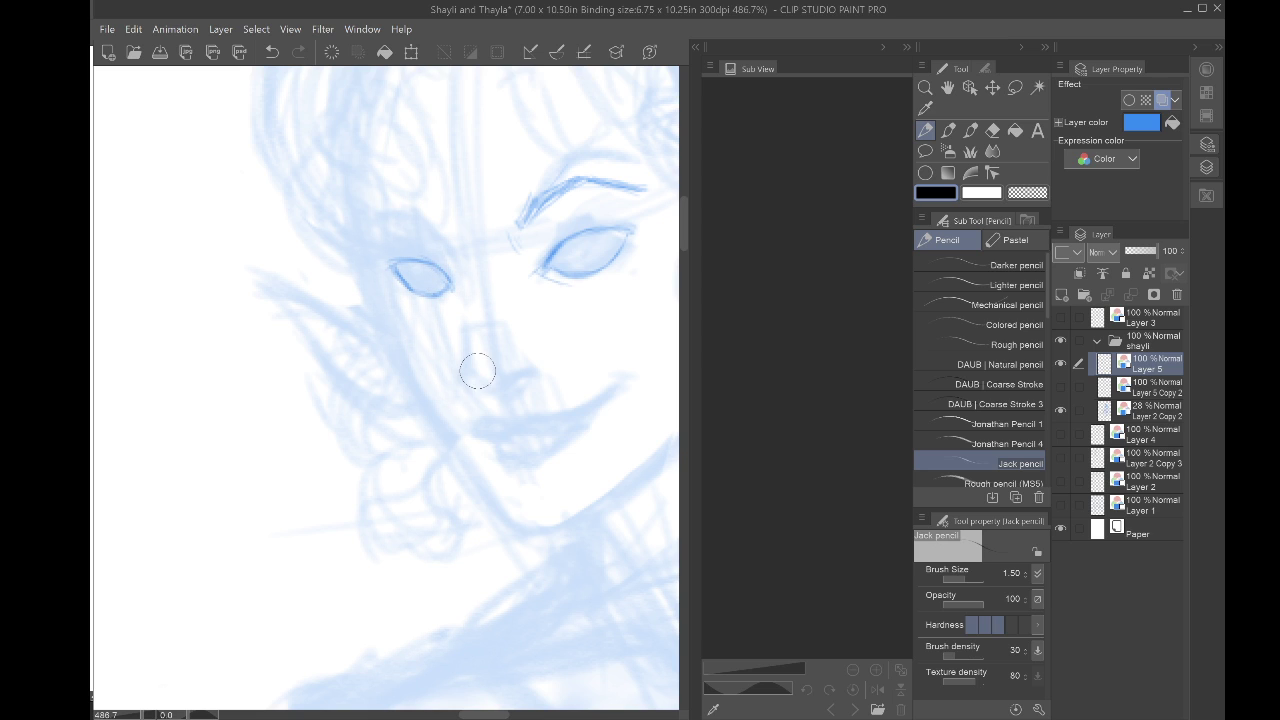
mouse_move(520, 377)
mouse_down()
mouse_move(535, 373)
mouse_move(487, 394)
mouse_move(471, 371)
mouse_move(480, 392)
mouse_move(510, 396)
mouse_move(479, 393)
mouse_move(465, 358)
mouse_move(493, 388)
mouse_move(463, 362)
mouse_move(480, 385)
mouse_move(462, 380)
mouse_move(466, 370)
mouse_move(472, 392)
mouse_move(464, 356)
mouse_move(480, 388)
mouse_move(528, 378)
mouse_move(520, 349)
mouse_move(503, 346)
mouse_move(504, 322)
mouse_move(480, 309)
mouse_up()
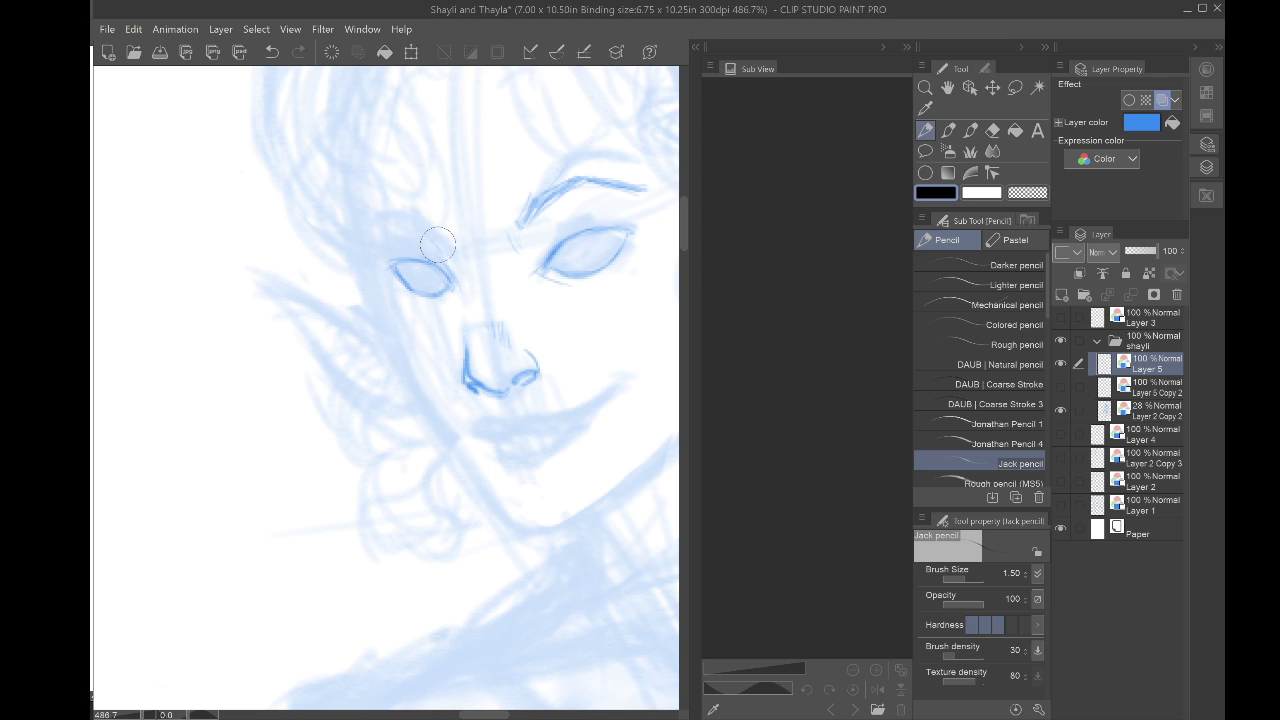
Step: Draw the far eyebrow and trace the far side of the face from the temple down along the cheek
mouse_move(411, 206)
mouse_down()
mouse_move(450, 268)
mouse_move(427, 243)
mouse_move(377, 229)
mouse_move(440, 252)
mouse_up()
drag(352, 204, 403, 364)
drag(375, 284, 451, 441)
drag(400, 365, 455, 432)
drag(405, 388, 478, 482)
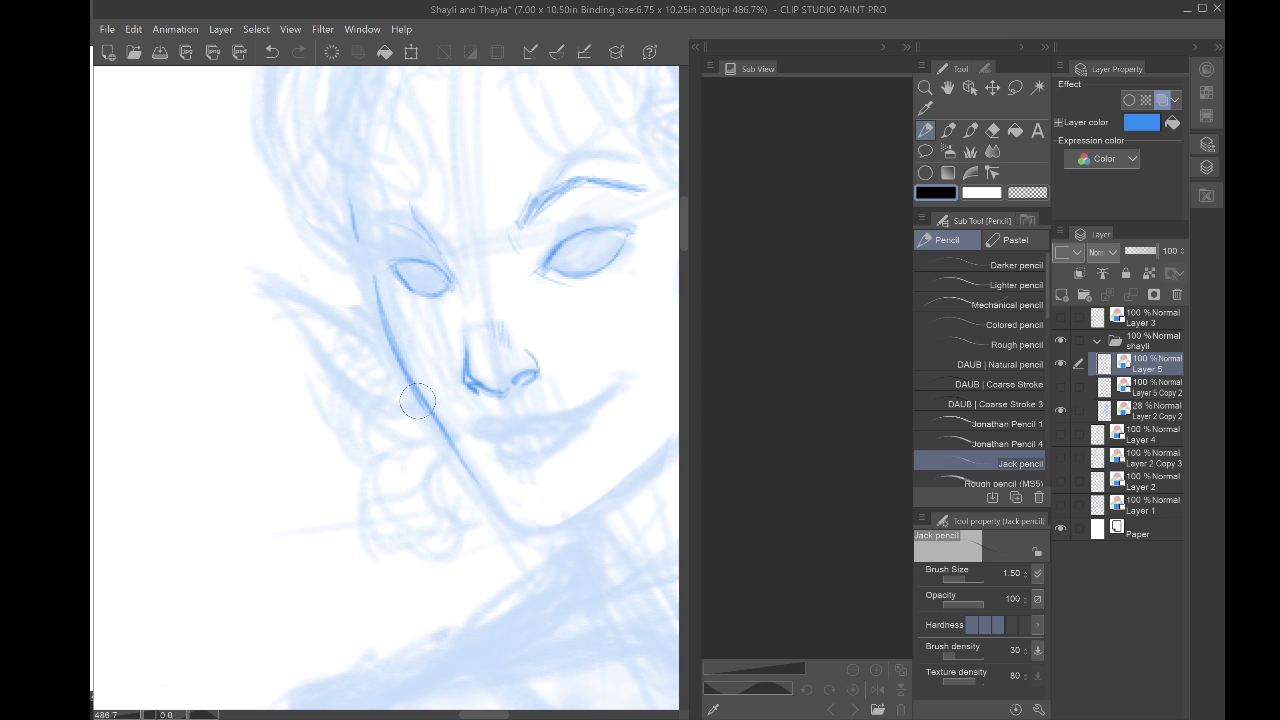
Step: Trace the jawline and chin up to the near ear and strengthen the far eyebrow
scroll(340, 404, down, 4)
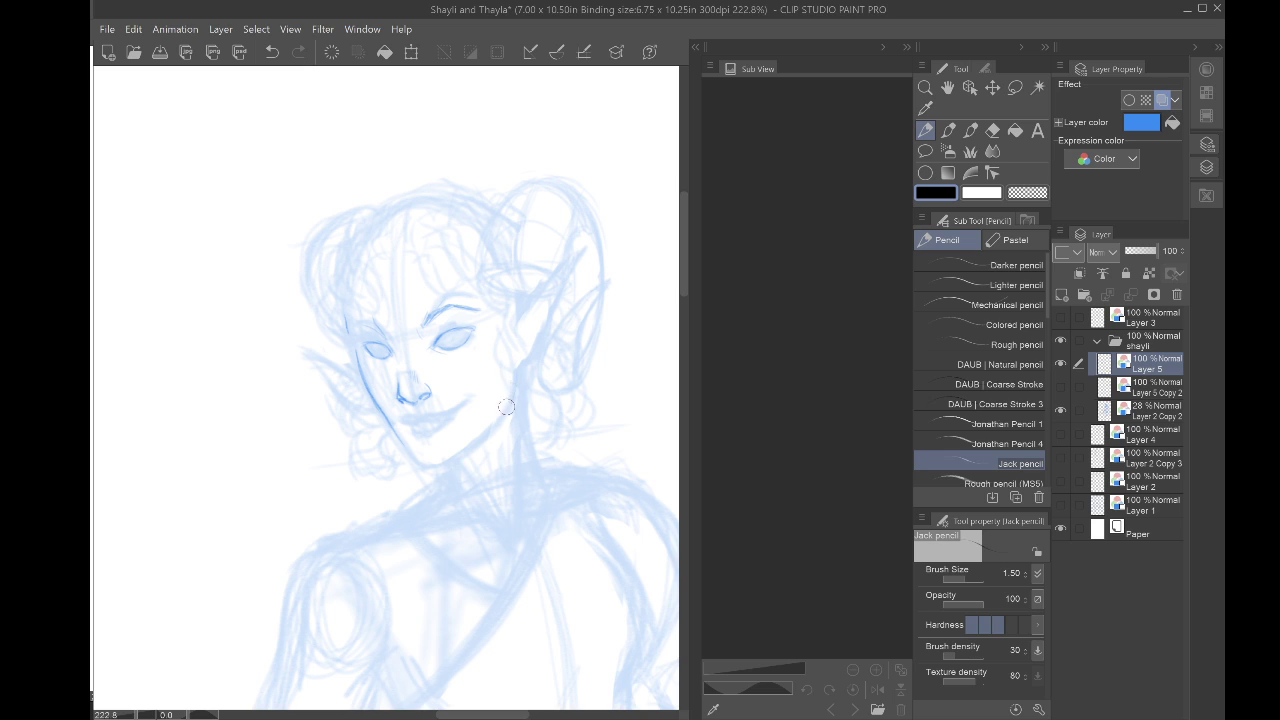
drag(485, 434, 418, 465)
drag(388, 421, 414, 460)
scroll(350, 358, up, 4)
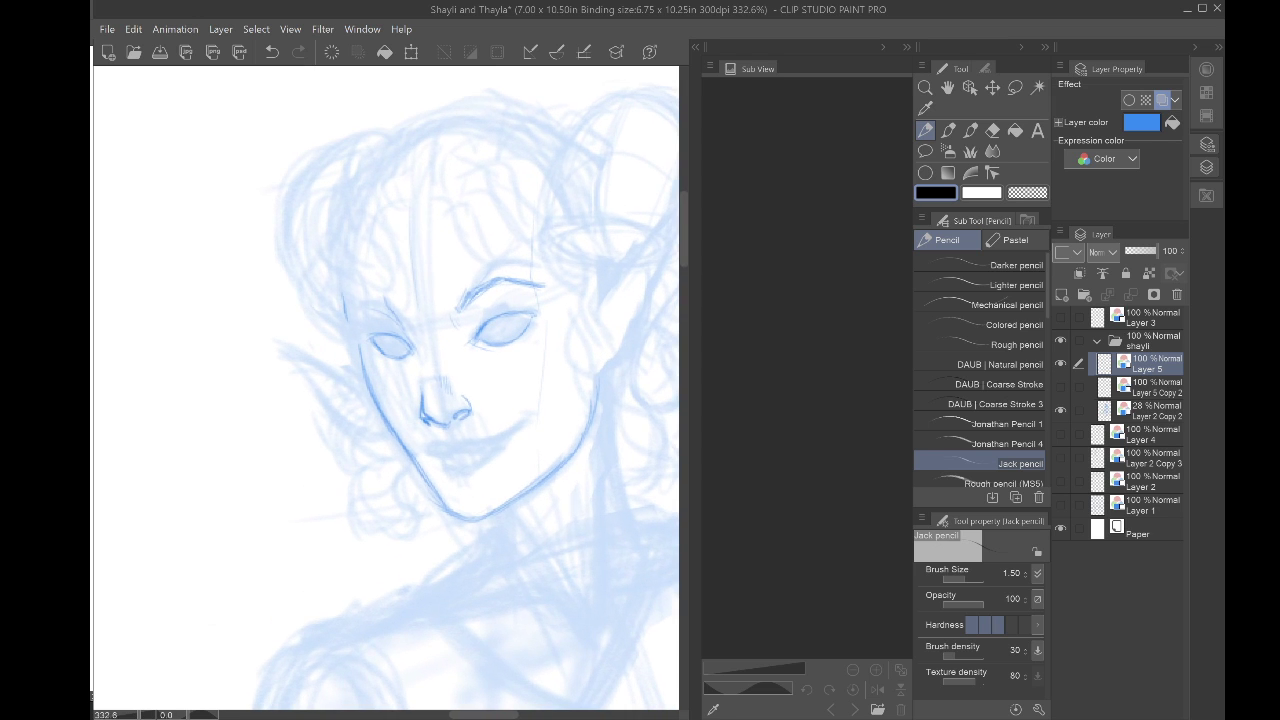
mouse_move(427, 389)
mouse_down()
mouse_move(419, 407)
mouse_move(435, 423)
mouse_up()
mouse_move(364, 319)
mouse_down()
mouse_move(395, 321)
mouse_move(354, 316)
mouse_move(367, 312)
mouse_move(360, 360)
mouse_move(358, 340)
mouse_move(262, 357)
mouse_up()
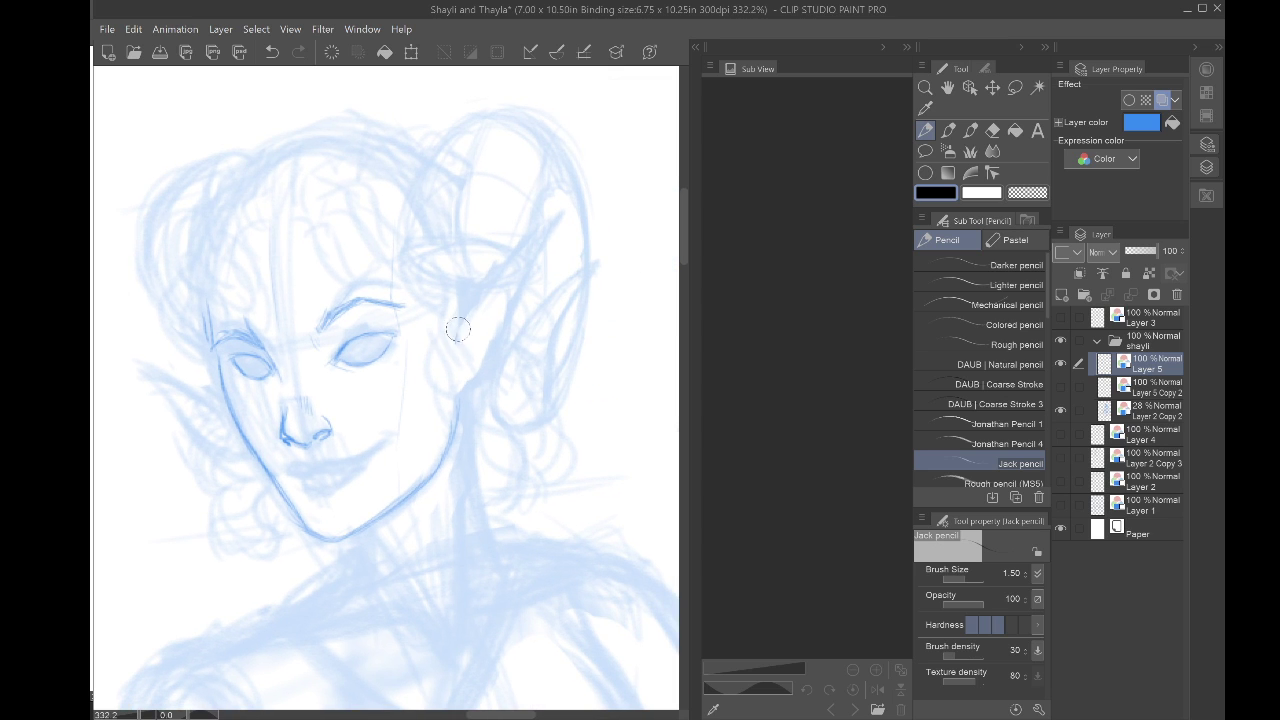
Step: Outline the near pointed ear from tip to lobe and add its inner fold lines
drag(460, 325, 483, 292)
mouse_move(457, 340)
mouse_down()
mouse_move(480, 288)
mouse_move(540, 232)
mouse_move(520, 276)
mouse_up()
mouse_move(556, 220)
mouse_down()
mouse_move(472, 397)
mouse_move(455, 388)
mouse_move(466, 382)
mouse_up()
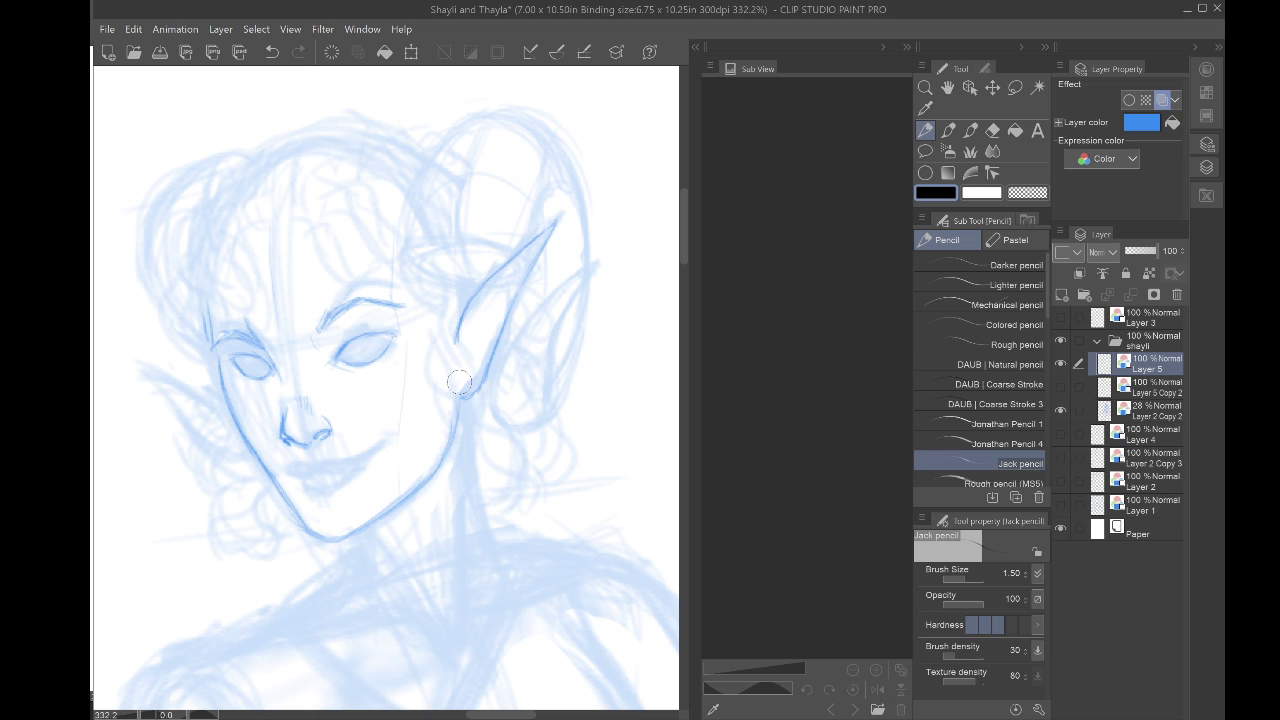
drag(457, 335, 472, 380)
mouse_move(471, 308)
mouse_down()
mouse_move(537, 252)
mouse_move(483, 305)
mouse_move(511, 277)
mouse_move(493, 321)
mouse_move(472, 324)
mouse_move(488, 318)
mouse_move(494, 340)
mouse_move(513, 270)
mouse_move(480, 375)
mouse_move(466, 350)
mouse_move(464, 388)
mouse_up()
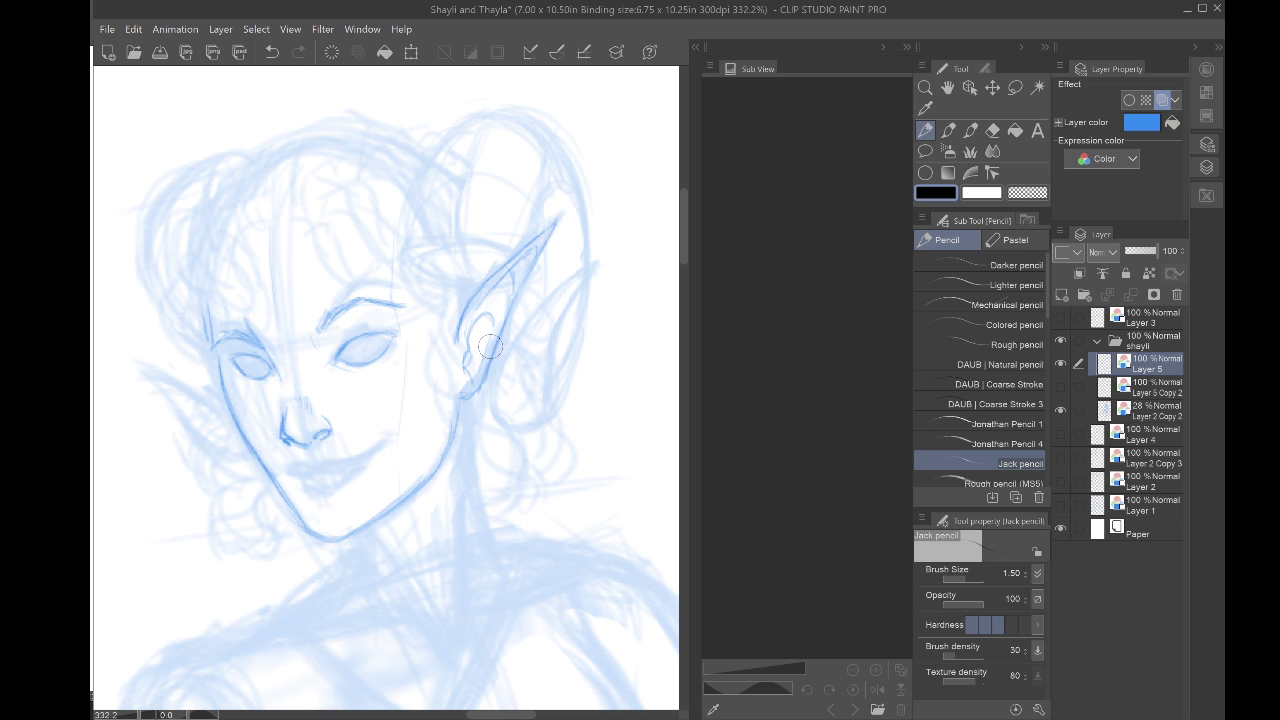
key(ctrl+minus)
key(ctrl+minus)
key(ctrl+plus)
key(ctrl+plus)
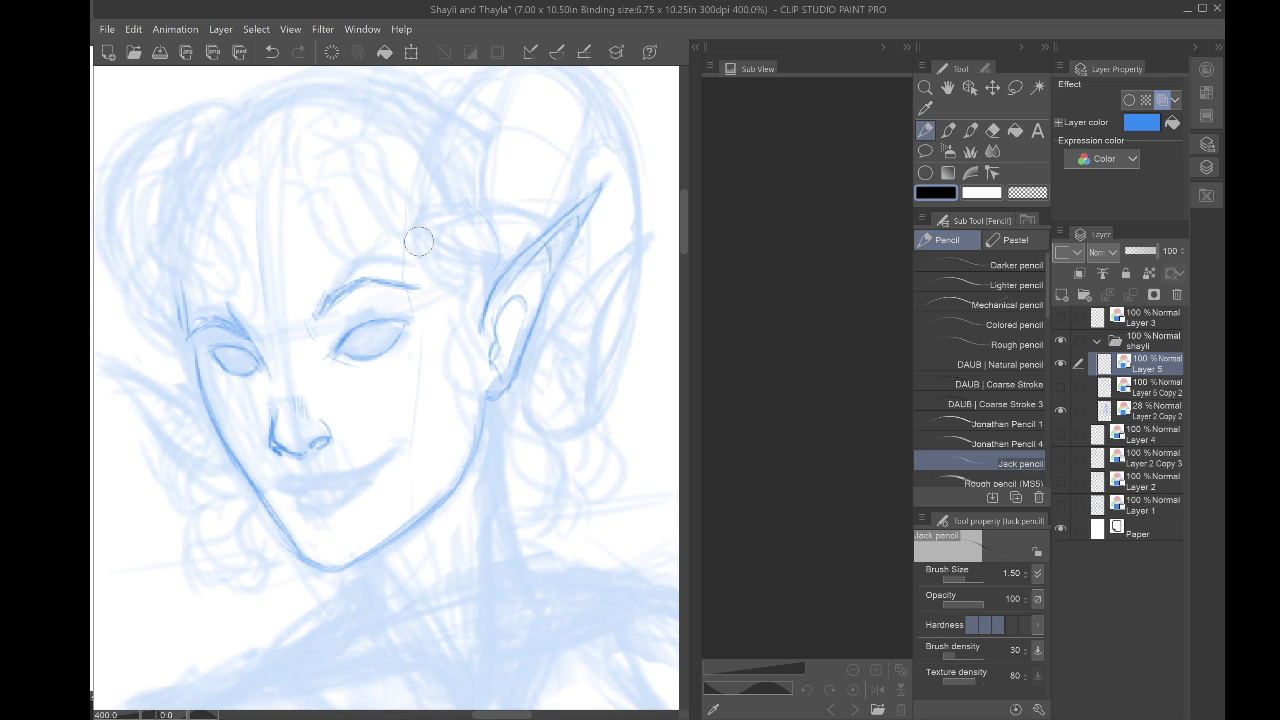
drag(419, 241, 557, 161)
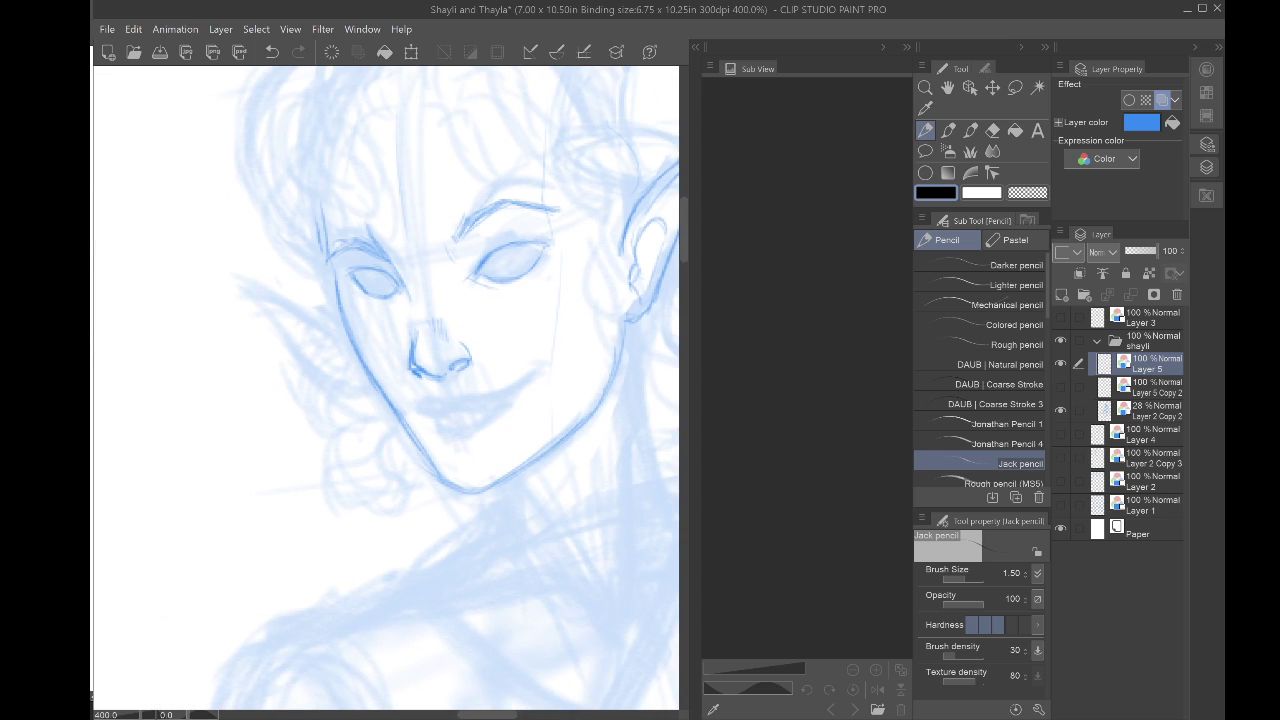
scroll(300, 312, up, 3)
scroll(310, 342, down, 3)
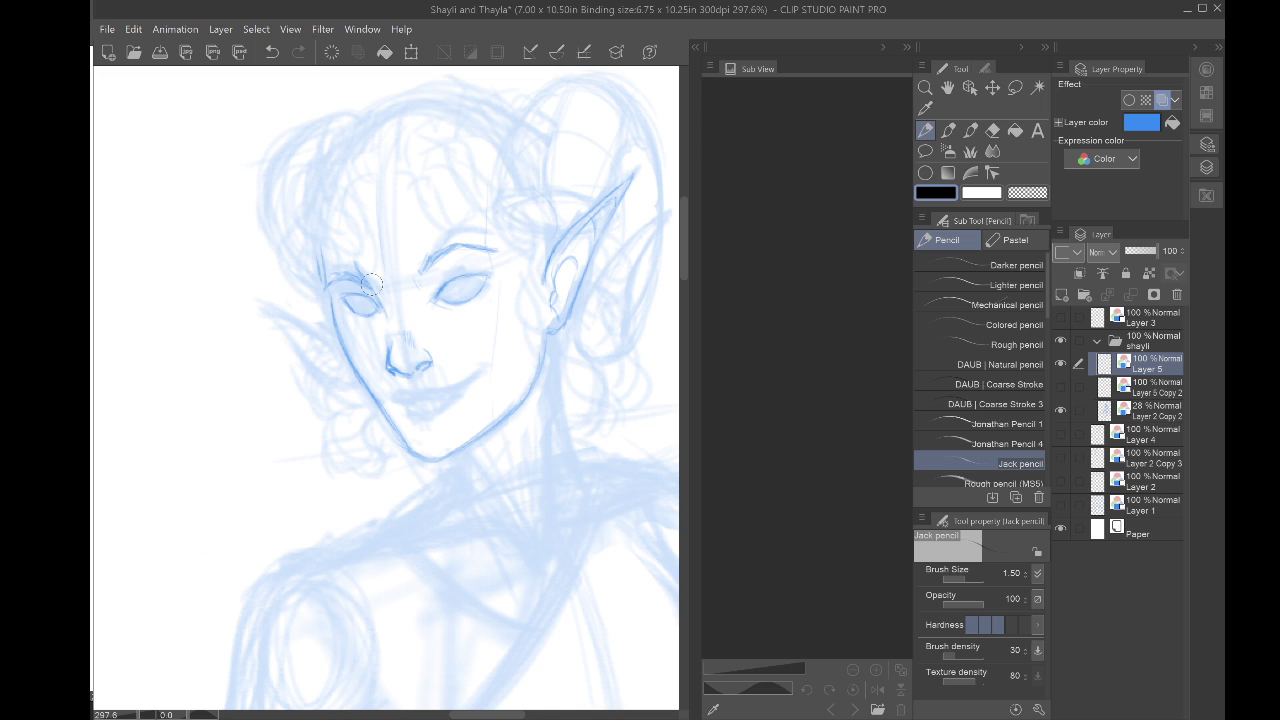
Step: Erase the far eye's outline and redraw it with a curved upper lid and a new lower edge in the mirrored view
key(h)
key(h)
key(h)
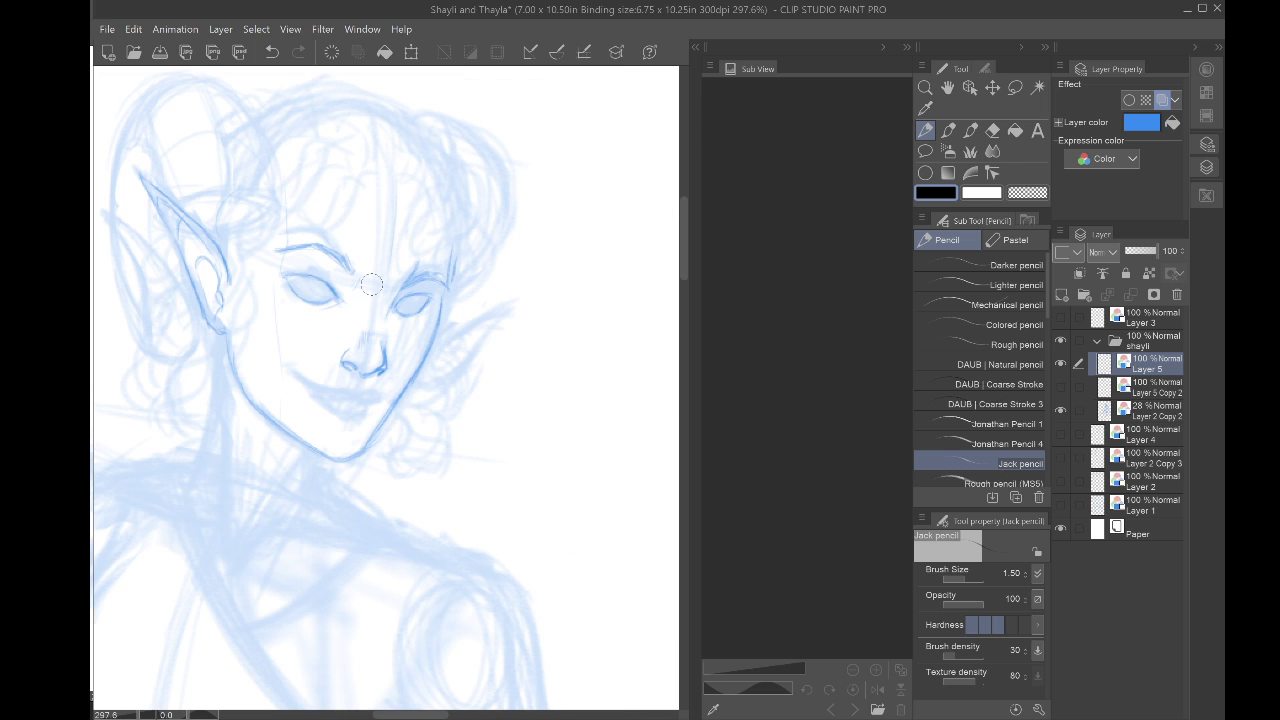
scroll(372, 284, up, 5)
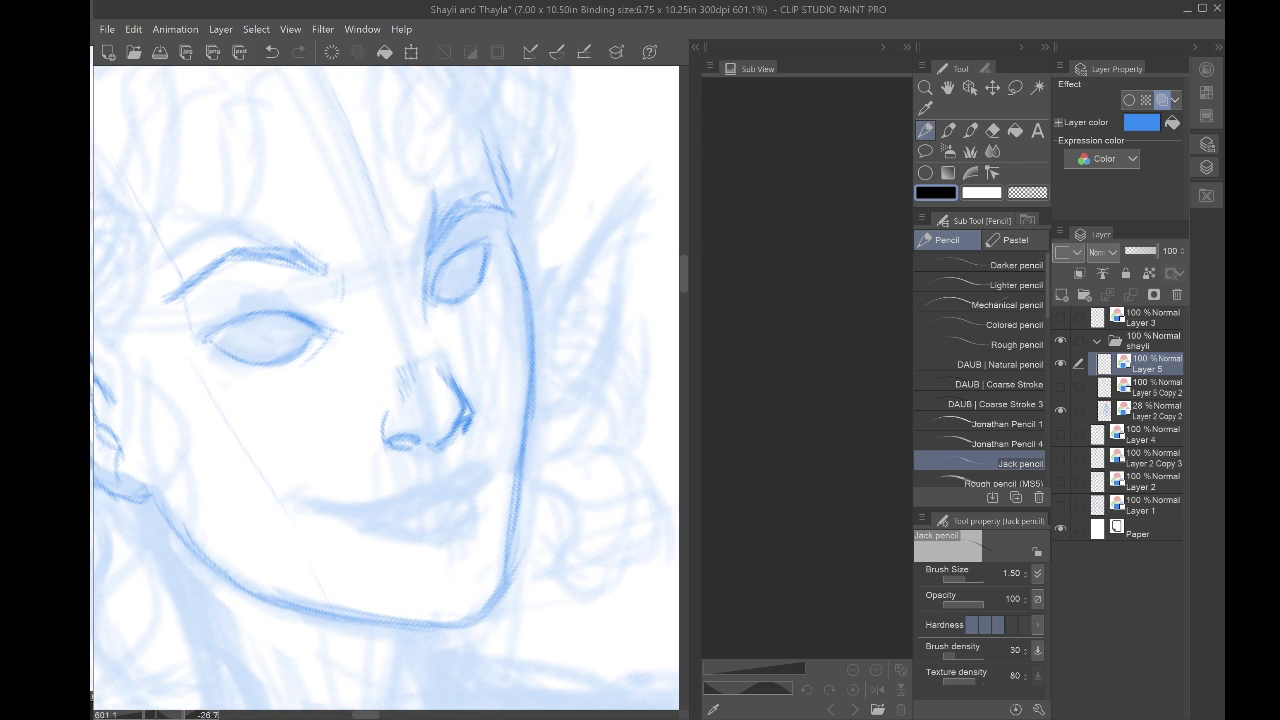
key(e)
mouse_move(470, 275)
mouse_down()
mouse_move(480, 294)
mouse_move(480, 240)
mouse_up()
key(p)
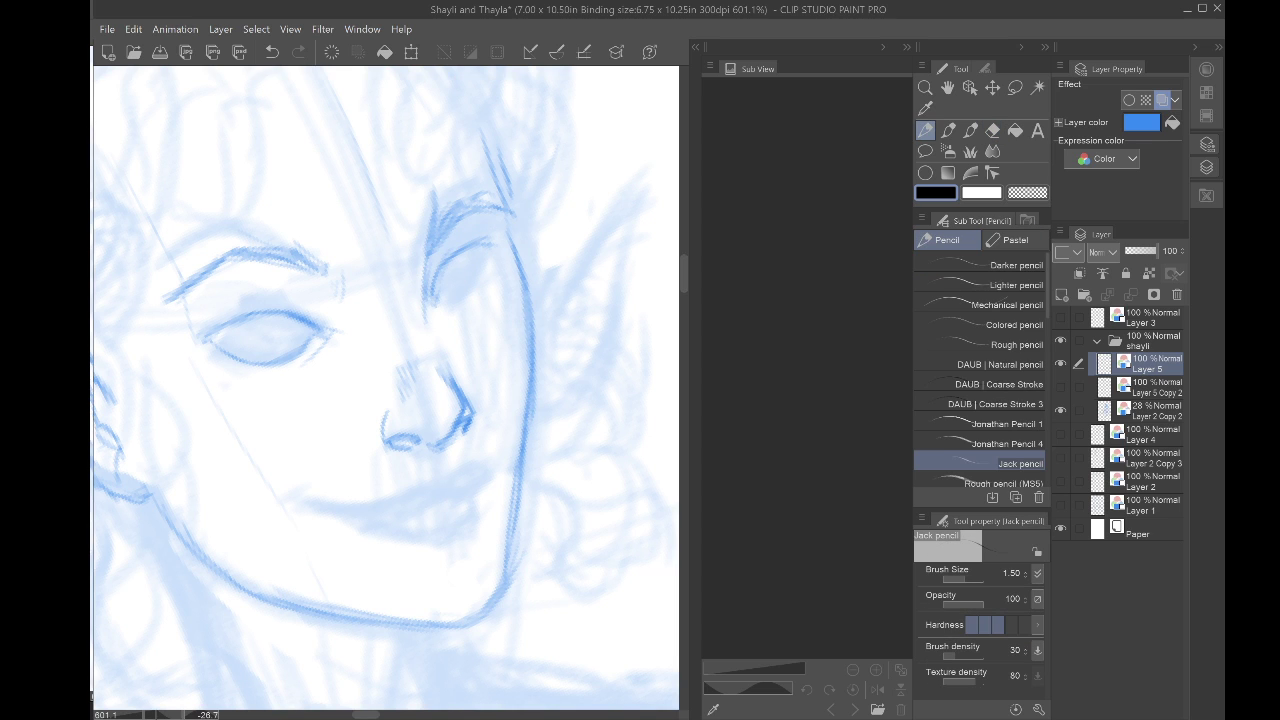
mouse_move(434, 308)
mouse_down()
mouse_move(470, 252)
mouse_move(447, 268)
mouse_move(503, 217)
mouse_up()
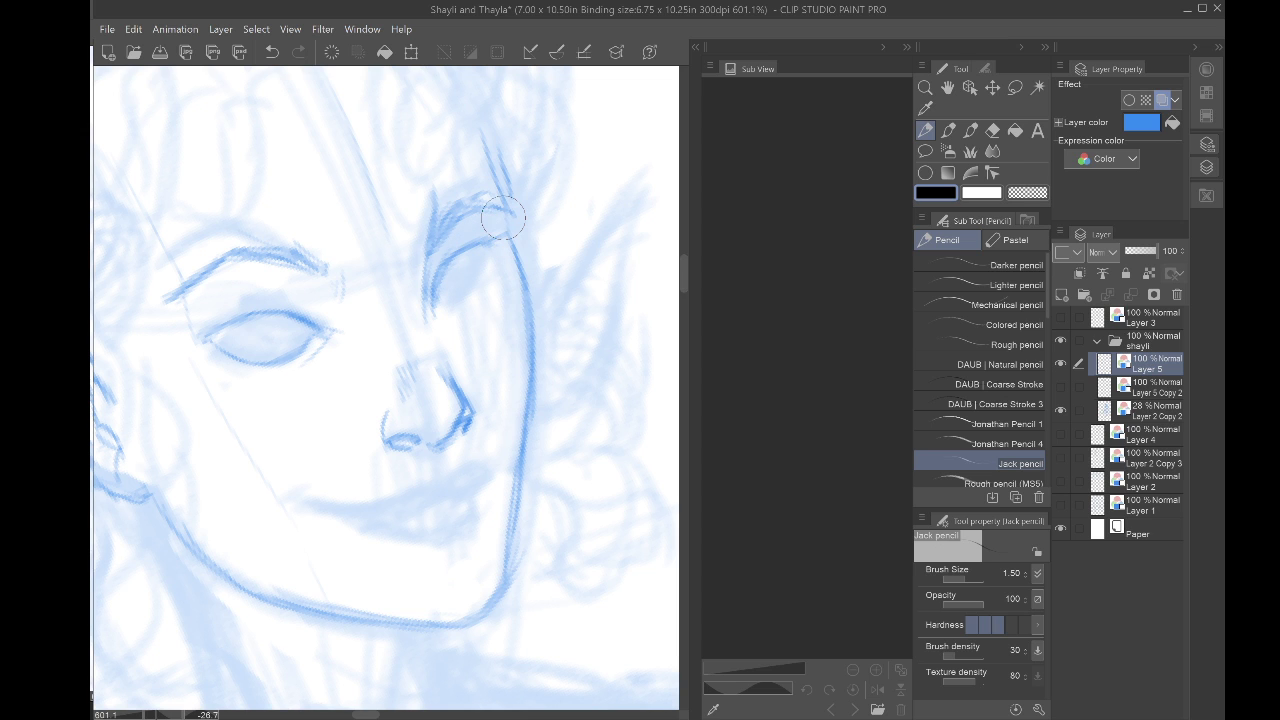
scroll(325, 370, down, 5)
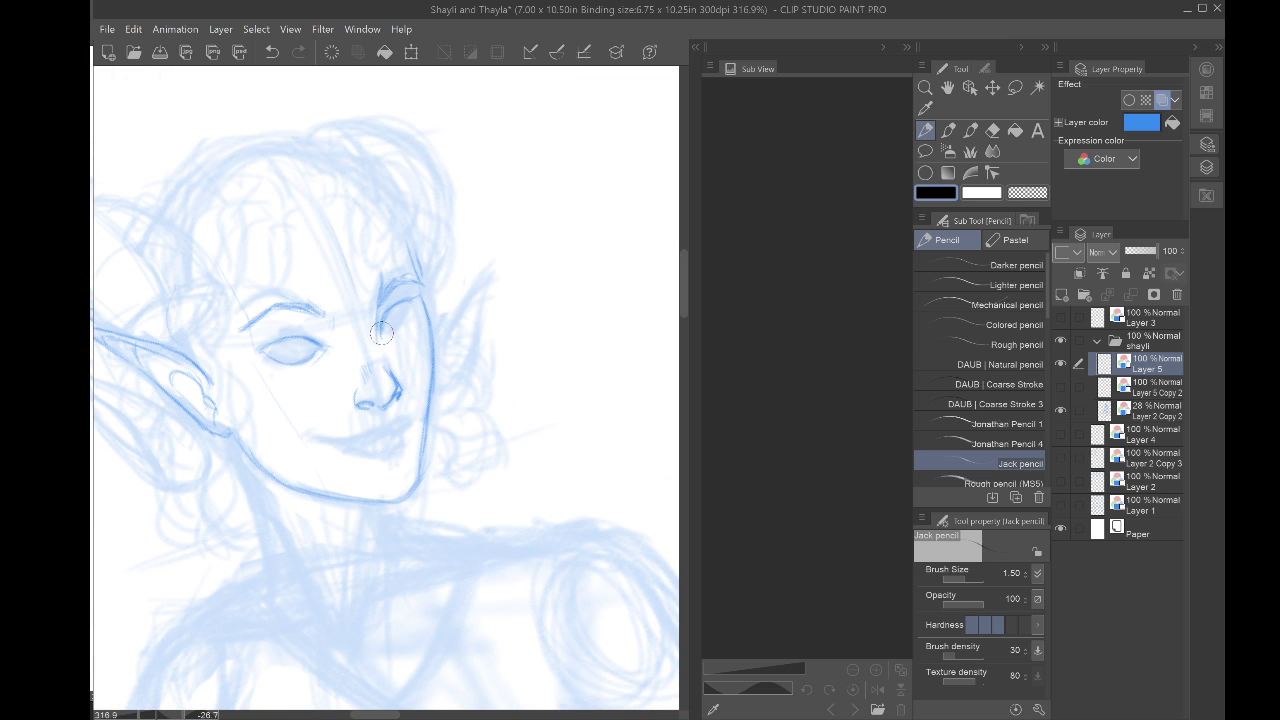
mouse_move(392, 331)
mouse_down()
mouse_move(408, 330)
mouse_move(413, 310)
mouse_up()
Step: Darken the near eye's upper lid, add lashes at its outer corner, and define its lower lid
mouse_move(412, 329)
mouse_down()
mouse_move(603, 308)
mouse_move(549, 320)
mouse_up()
key(ctrl+plus)
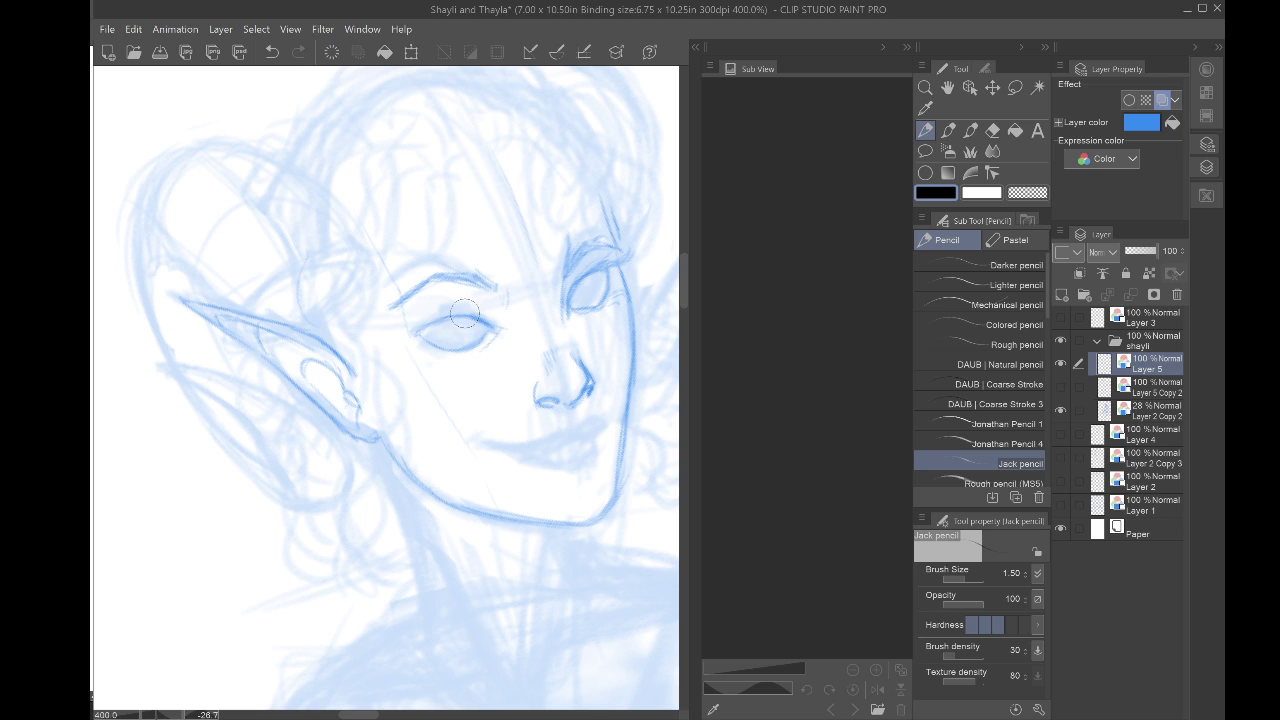
mouse_move(402, 332)
mouse_down()
mouse_move(426, 325)
mouse_move(393, 339)
mouse_up()
mouse_move(441, 341)
mouse_down()
mouse_move(477, 339)
mouse_move(460, 351)
mouse_move(410, 341)
mouse_move(411, 325)
mouse_move(404, 343)
mouse_move(466, 302)
mouse_move(399, 336)
mouse_move(427, 348)
mouse_up()
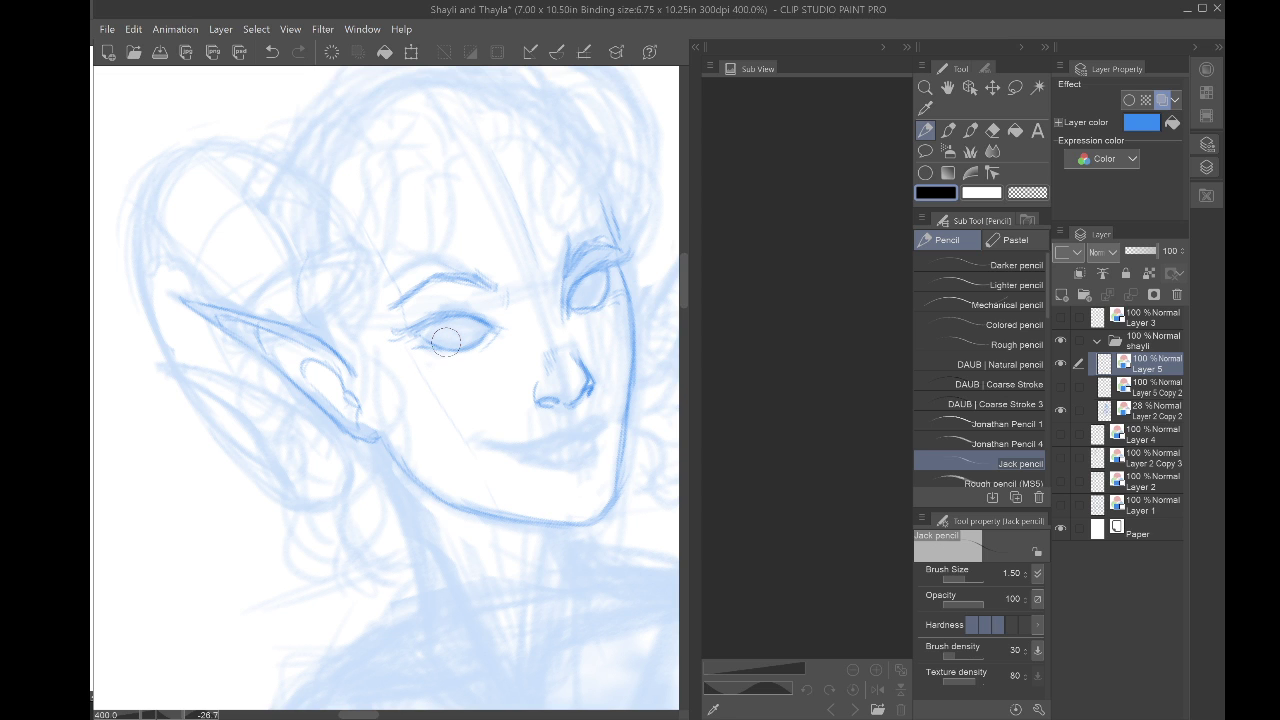
Step: Compare the face and upper body in mirrored and normal views, with the canvas rotation reset
scroll(446, 342, down, 4)
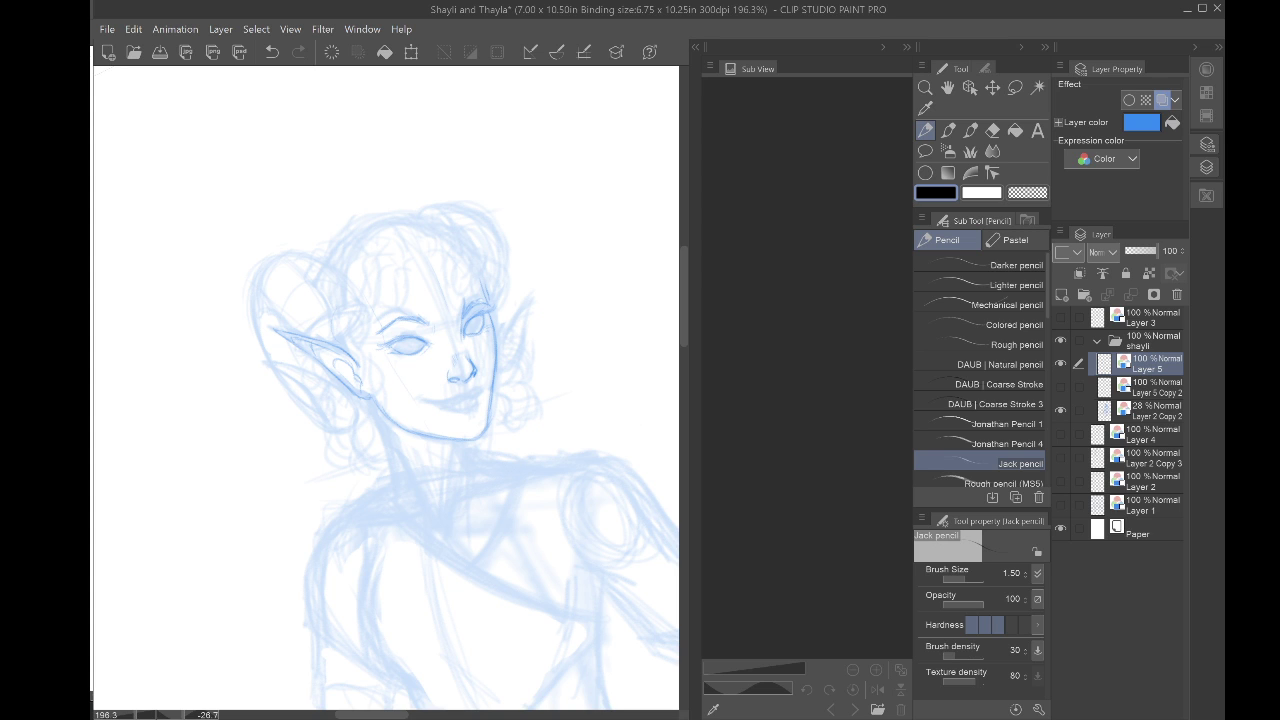
key(h)
key(h)
key(h)
key(h)
key(h)
key(h)
key(h)
key(h)
key(h)
key(h)
key(h)
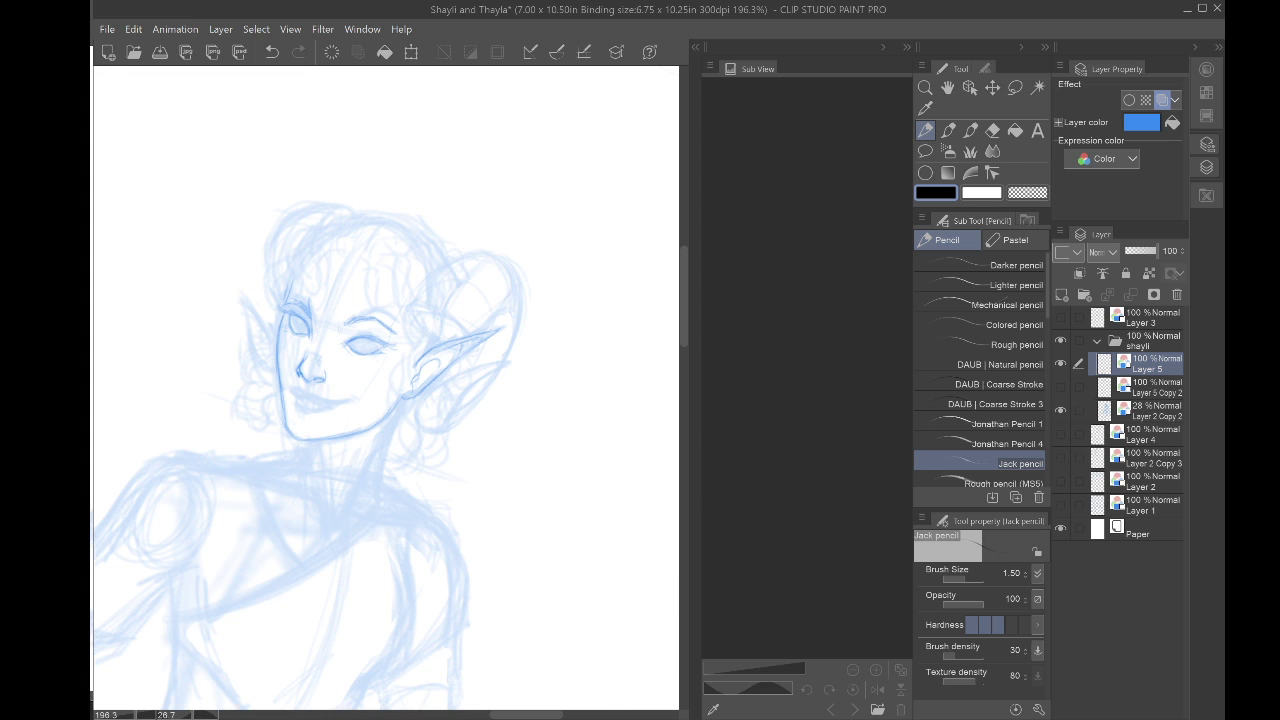
key(h)
key(ctrl+alt+0)
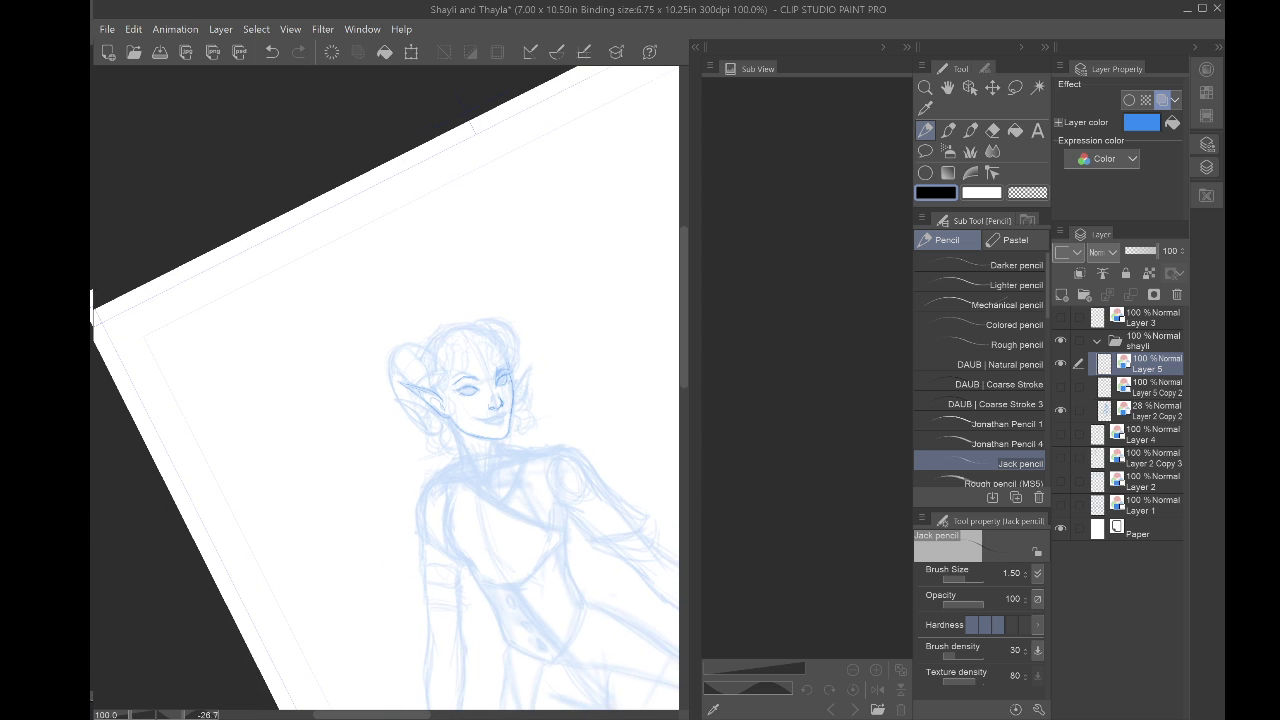
key(ctrl+at)
drag(470, 430, 387, 369)
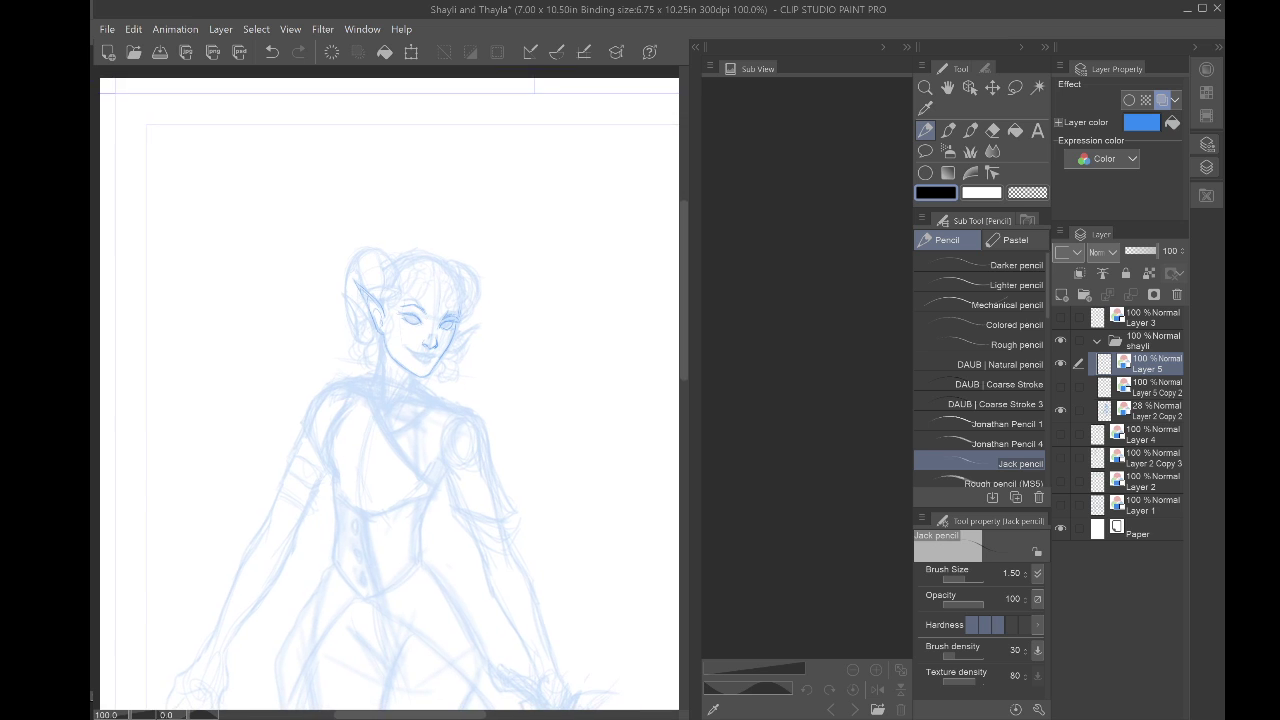
key(h)
scroll(390, 394, down, 2)
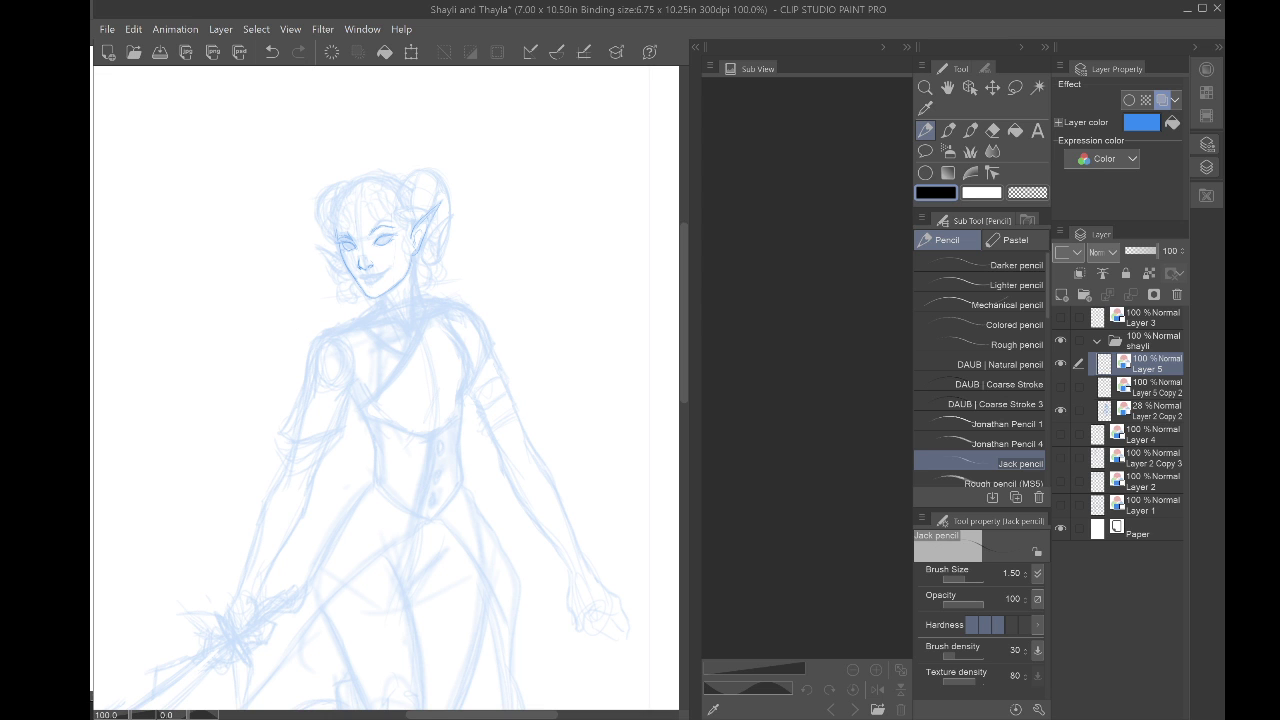
Step: Draw the smirking mouth with its parting line, upper and lower lip contours, and the raised near corner
scroll(342, 280, up, 6)
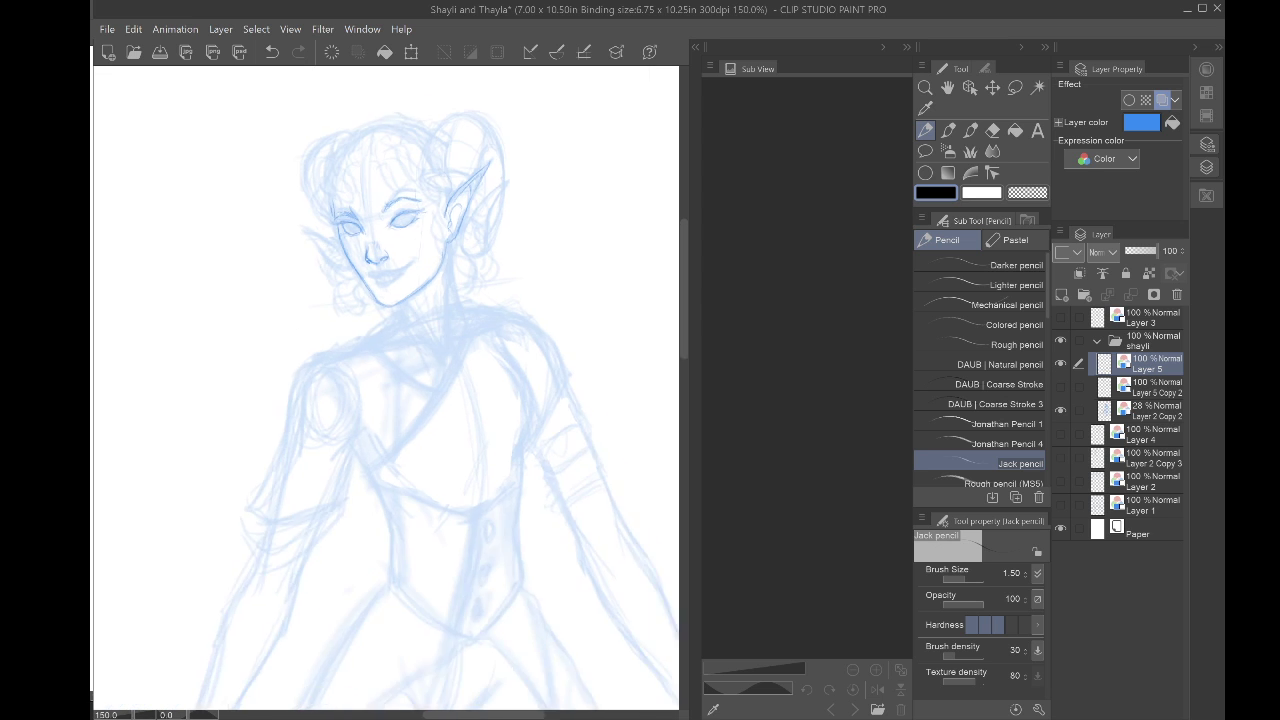
scroll(395, 320, up, 3)
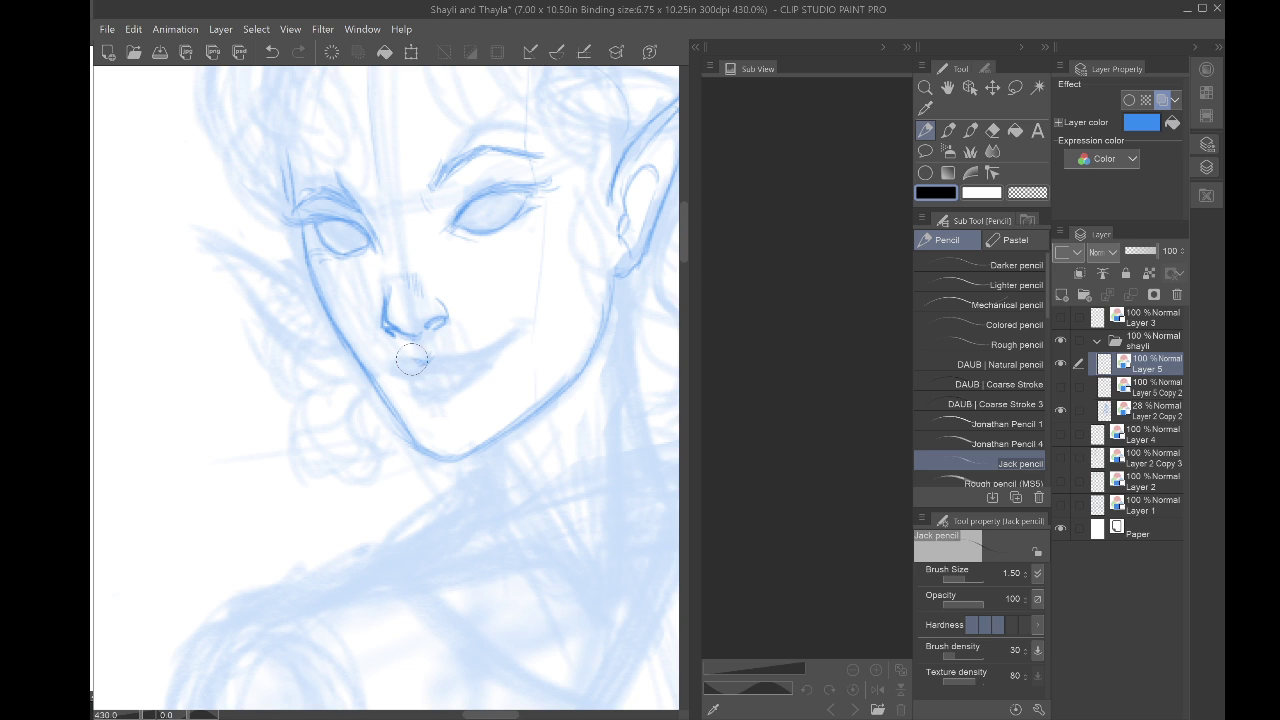
drag(412, 359, 438, 354)
mouse_move(448, 356)
mouse_down()
mouse_move(513, 334)
mouse_move(495, 353)
mouse_move(535, 316)
mouse_up()
mouse_move(416, 356)
mouse_down()
mouse_move(426, 359)
mouse_move(404, 361)
mouse_move(416, 360)
mouse_move(411, 374)
mouse_move(500, 356)
mouse_move(523, 331)
mouse_up()
mouse_move(414, 373)
mouse_down()
mouse_move(464, 396)
mouse_move(407, 382)
mouse_move(421, 400)
mouse_move(459, 394)
mouse_move(431, 400)
mouse_move(494, 357)
mouse_up()
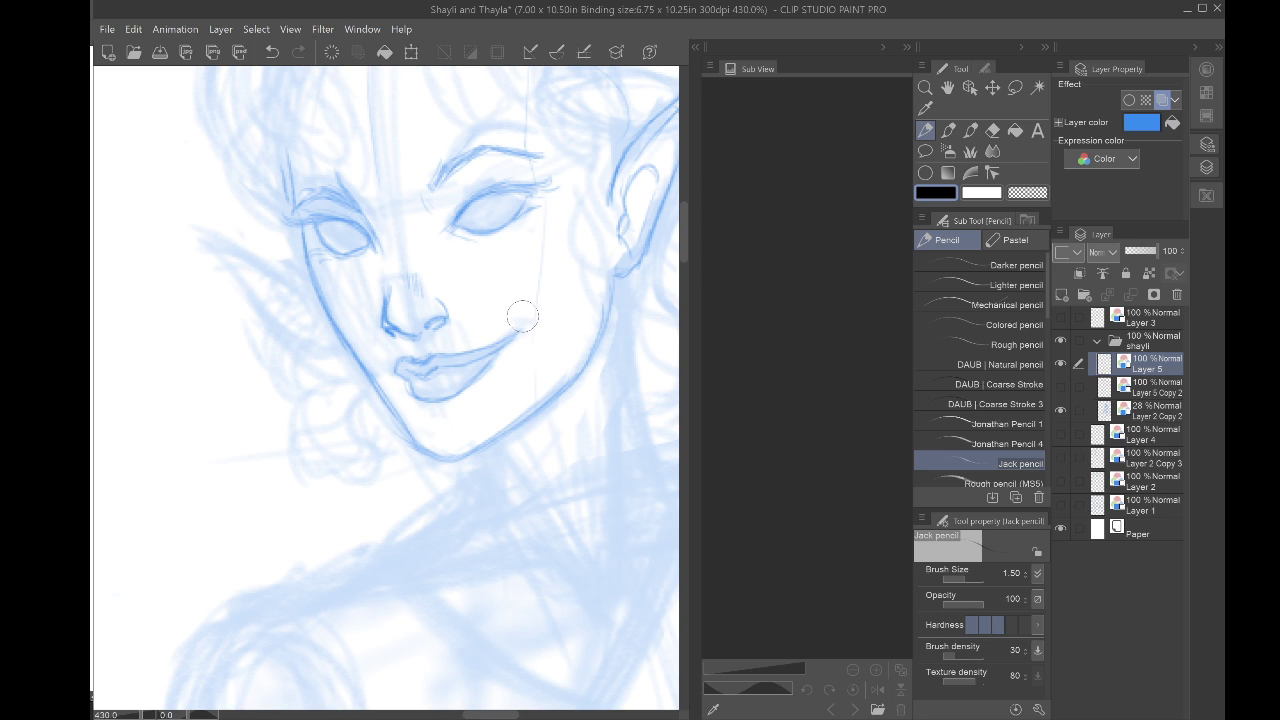
drag(512, 321, 526, 326)
Step: Draw the front and back lines of the neck from the jaw to the shoulders and erase the surplus stroke
scroll(516, 333, down, 3)
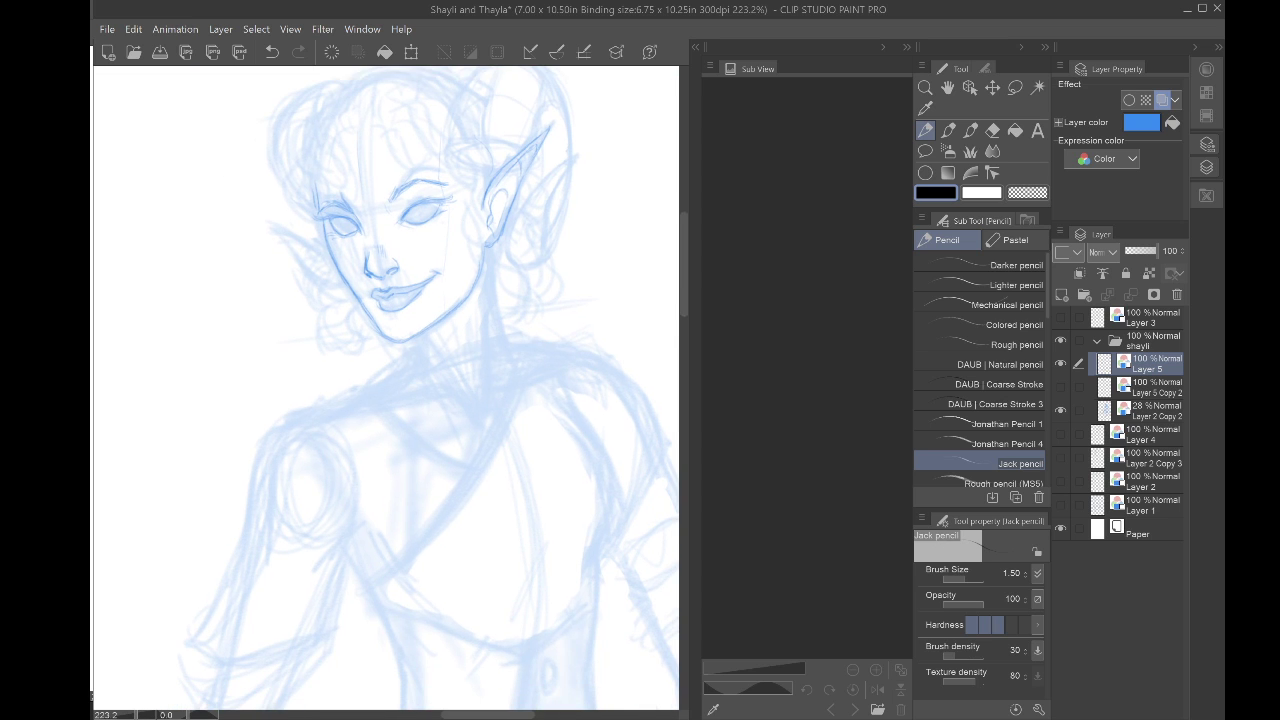
drag(425, 346, 466, 416)
drag(418, 339, 413, 380)
key(e)
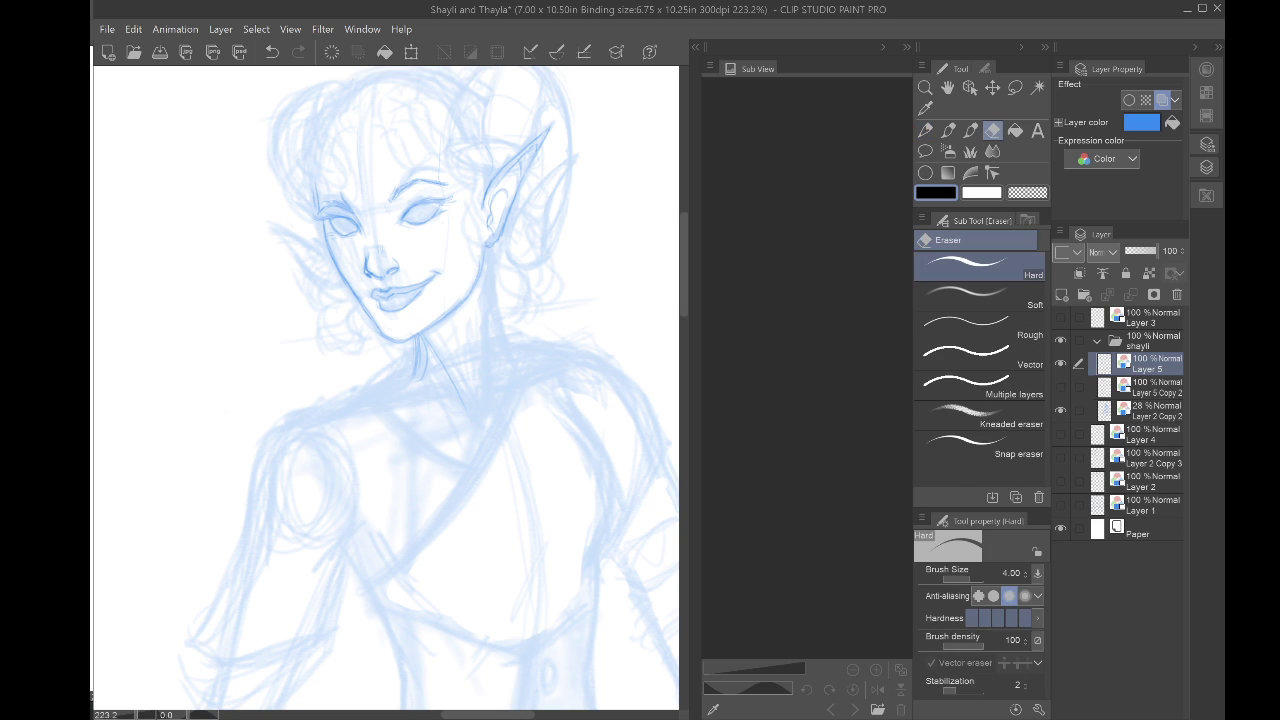
key(p)
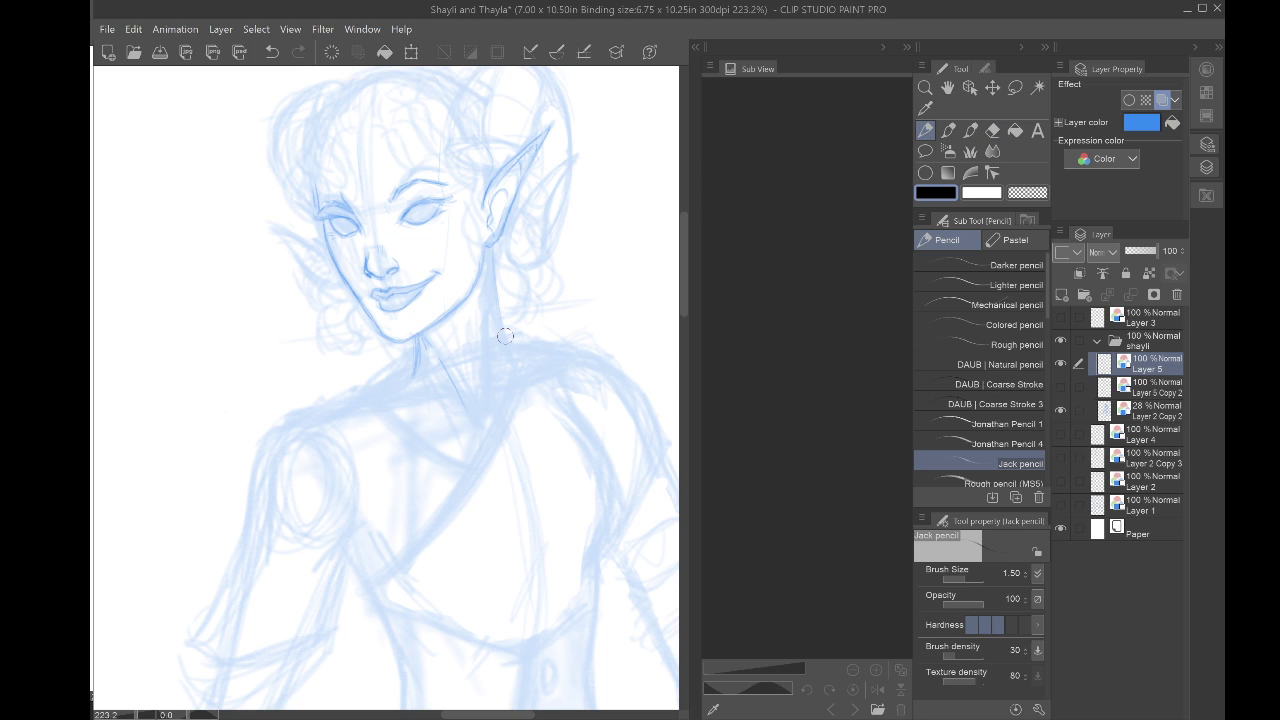
mouse_move(497, 296)
mouse_down()
mouse_move(521, 346)
mouse_move(513, 335)
mouse_up()
Step: Draw the far shoulder slope and the diagonal neckline band running from the near side of the neck across the chest
drag(418, 338, 364, 388)
mouse_move(505, 323)
mouse_down()
mouse_move(484, 451)
mouse_move(521, 335)
mouse_move(481, 469)
mouse_up()
drag(504, 426, 425, 535)
drag(486, 474, 416, 559)
drag(519, 383, 417, 537)
Step: Draw the shorter neckline band from the far side of the neck down to meet the diagonal band
mouse_move(490, 438)
mouse_down()
mouse_move(364, 580)
mouse_move(222, 501)
mouse_move(310, 411)
mouse_up()
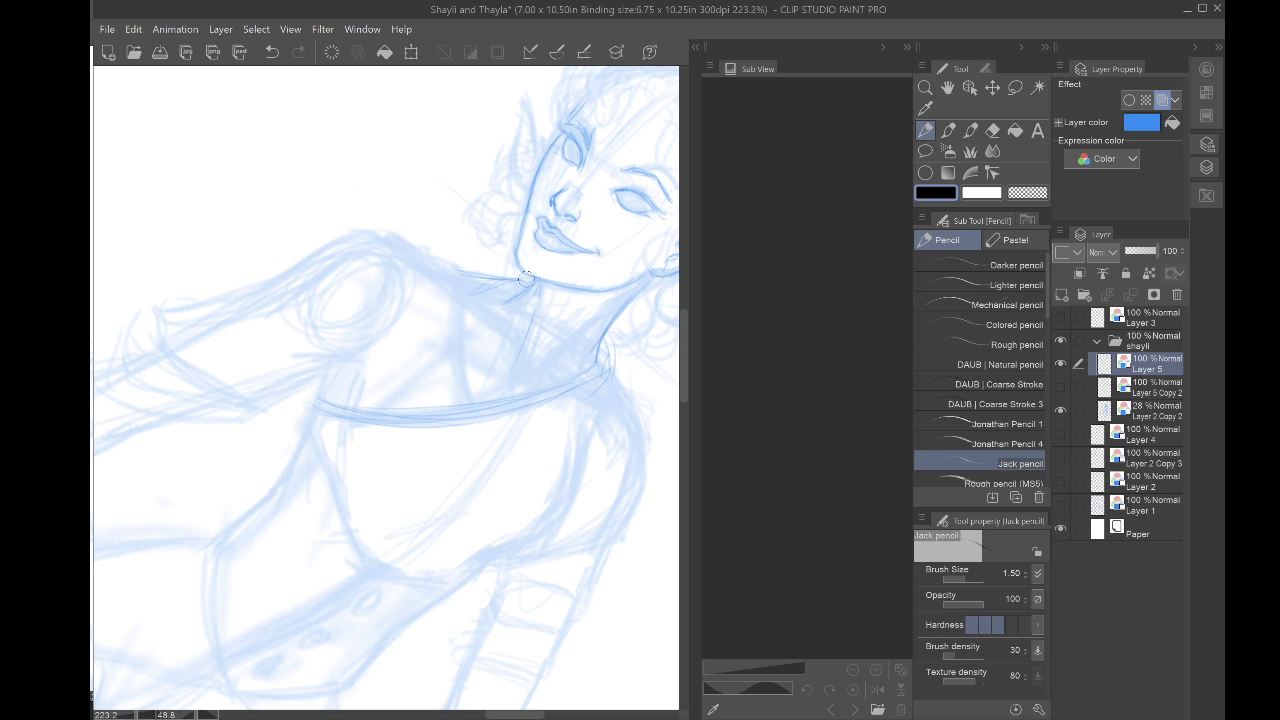
mouse_move(467, 290)
mouse_down()
mouse_move(502, 287)
mouse_move(444, 324)
mouse_move(464, 407)
mouse_up()
mouse_move(466, 298)
mouse_down()
mouse_move(465, 409)
mouse_move(466, 293)
mouse_move(466, 390)
mouse_up()
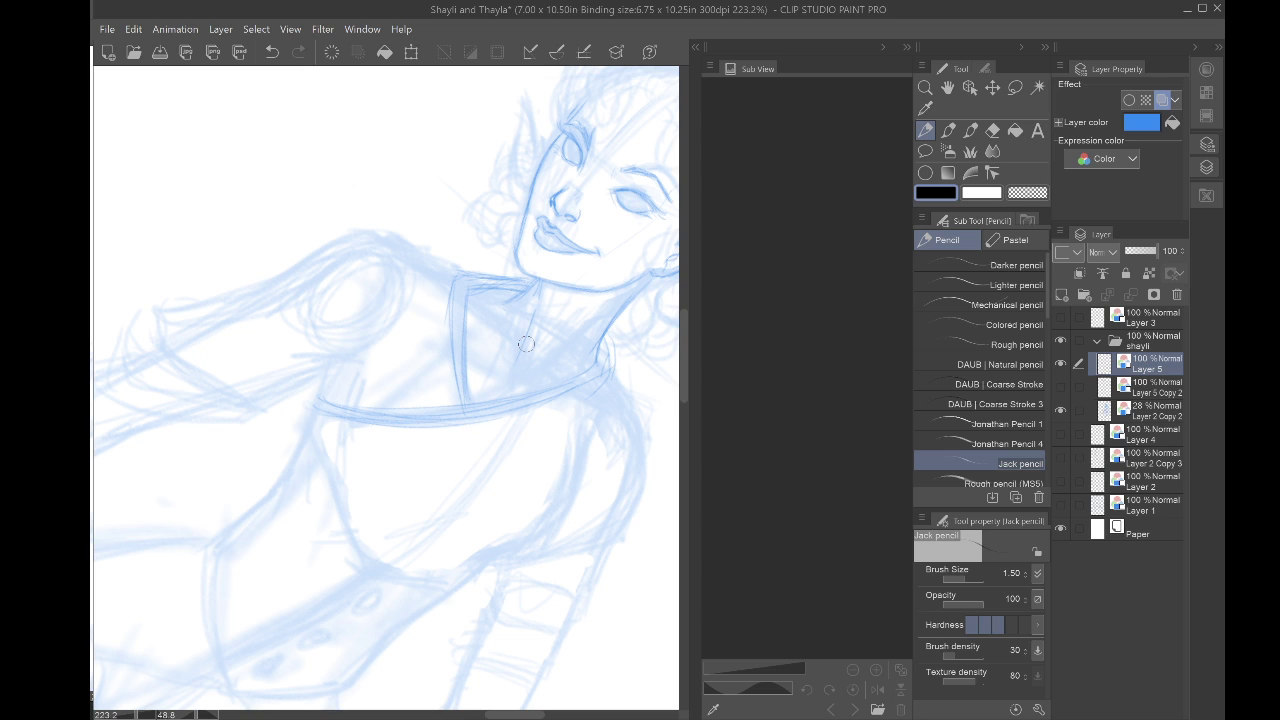
mouse_move(526, 344)
mouse_down()
mouse_move(538, 363)
mouse_move(487, 320)
mouse_move(507, 333)
mouse_move(508, 361)
mouse_move(438, 284)
mouse_move(397, 272)
mouse_move(394, 374)
mouse_up()
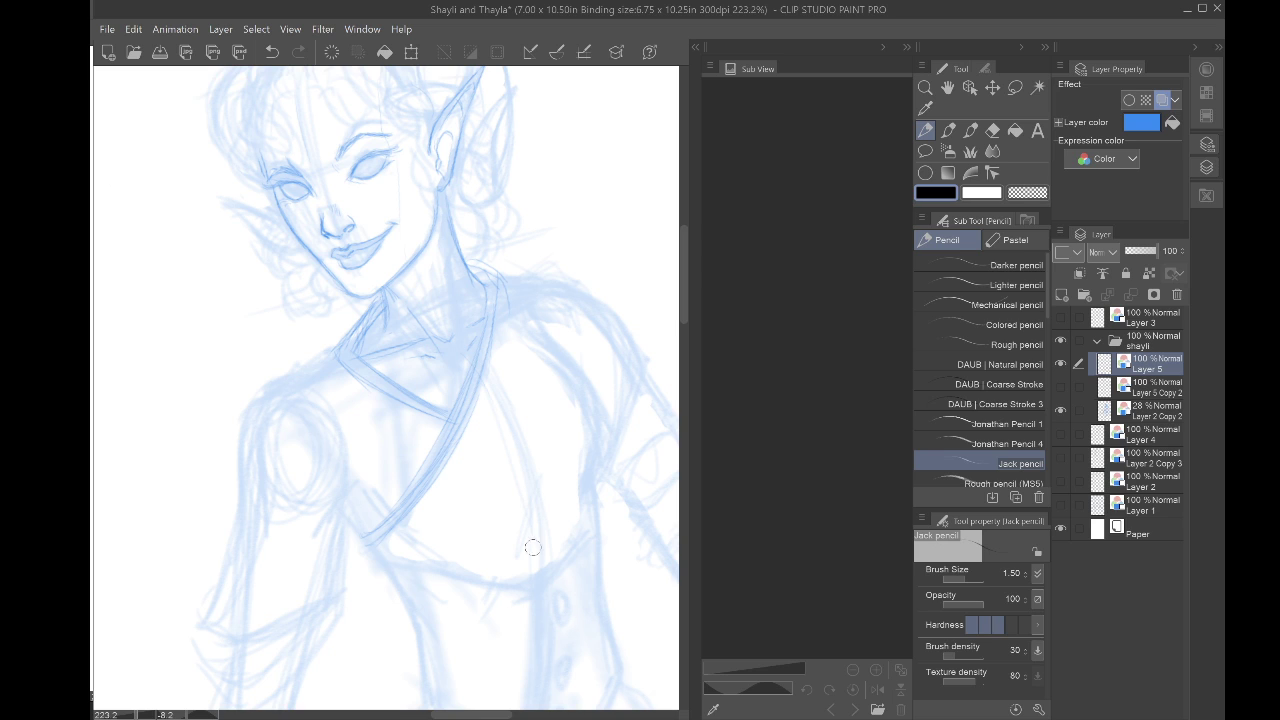
Step: Outline the near side of the chest with a curved armhole line from the shoulder to below the armpit
mouse_move(556, 357)
mouse_down()
mouse_move(610, 449)
mouse_move(609, 435)
mouse_move(604, 475)
mouse_move(608, 423)
mouse_move(592, 497)
mouse_move(598, 467)
mouse_up()
mouse_move(594, 405)
mouse_down()
mouse_move(541, 329)
mouse_move(643, 170)
mouse_up()
key(ctrl+alt+0)
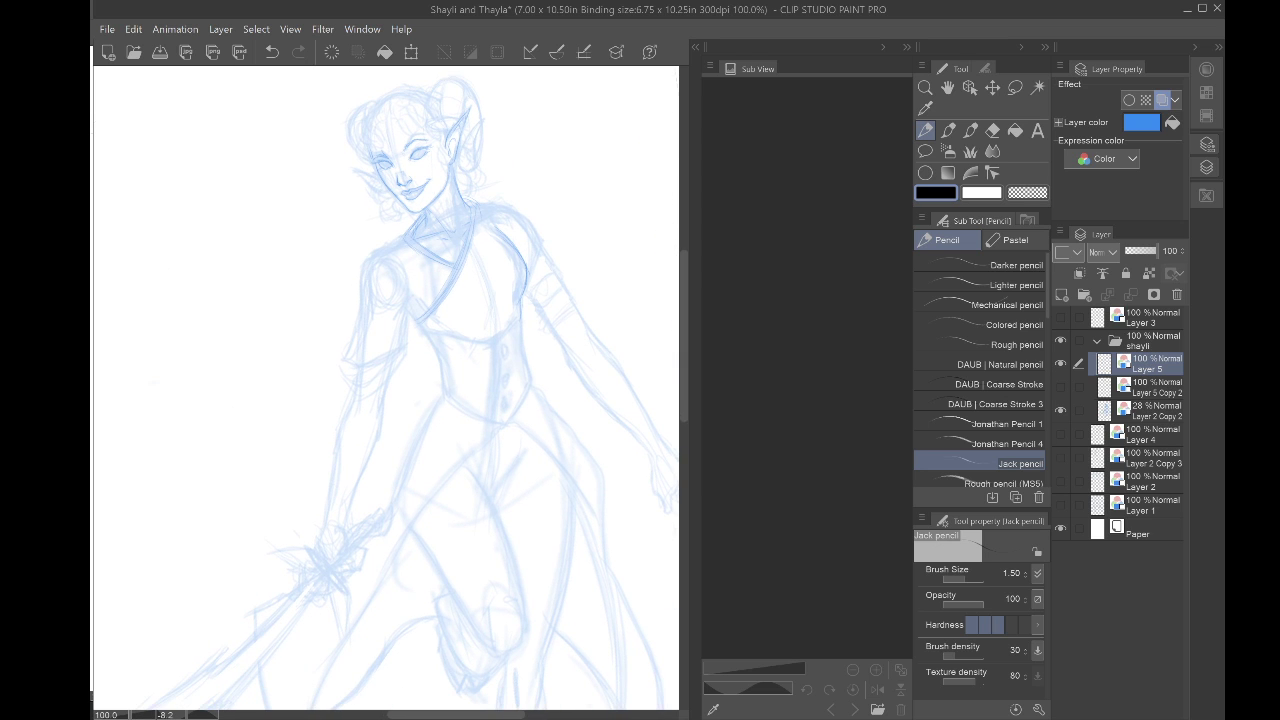
Step: Draw the rounded far shoulder, the outer contour of its upper arm, and the short armpit line beside the bodice
drag(396, 213, 516, 213)
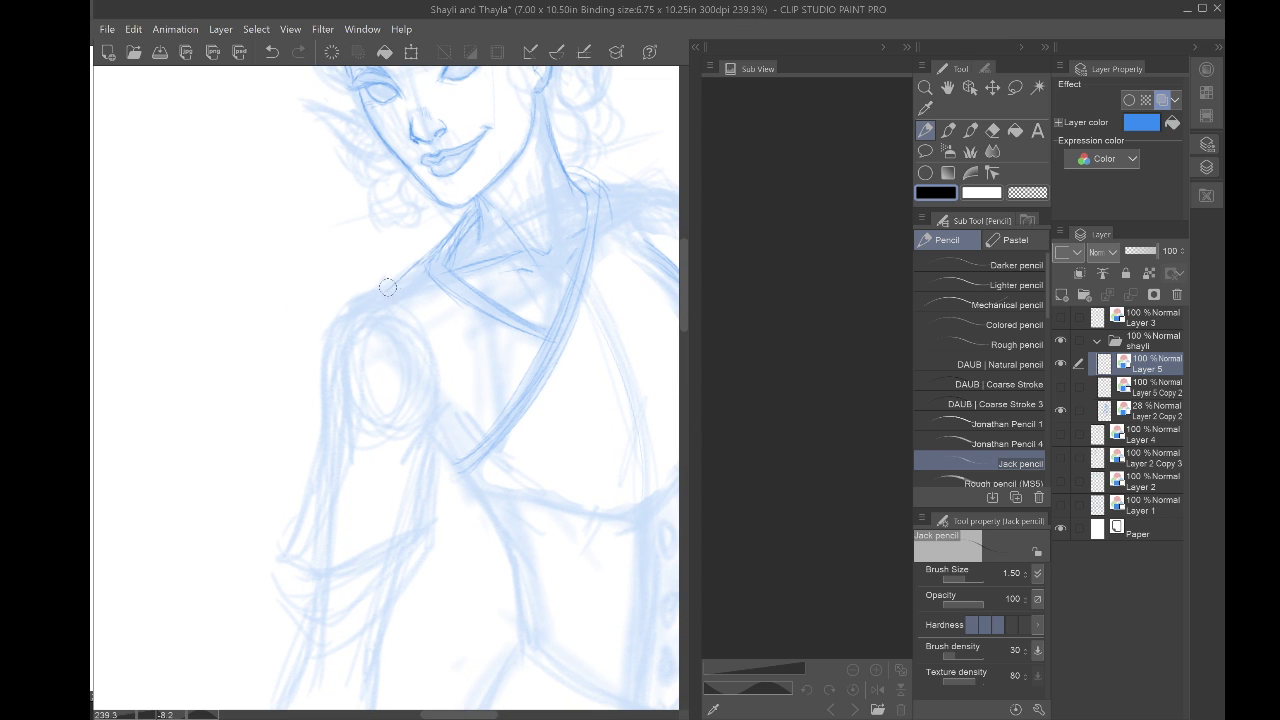
drag(352, 304, 332, 410)
mouse_move(344, 332)
mouse_down()
mouse_move(330, 426)
mouse_move(336, 412)
mouse_up()
mouse_move(428, 421)
mouse_down()
mouse_move(416, 438)
mouse_move(440, 423)
mouse_move(465, 430)
mouse_up()
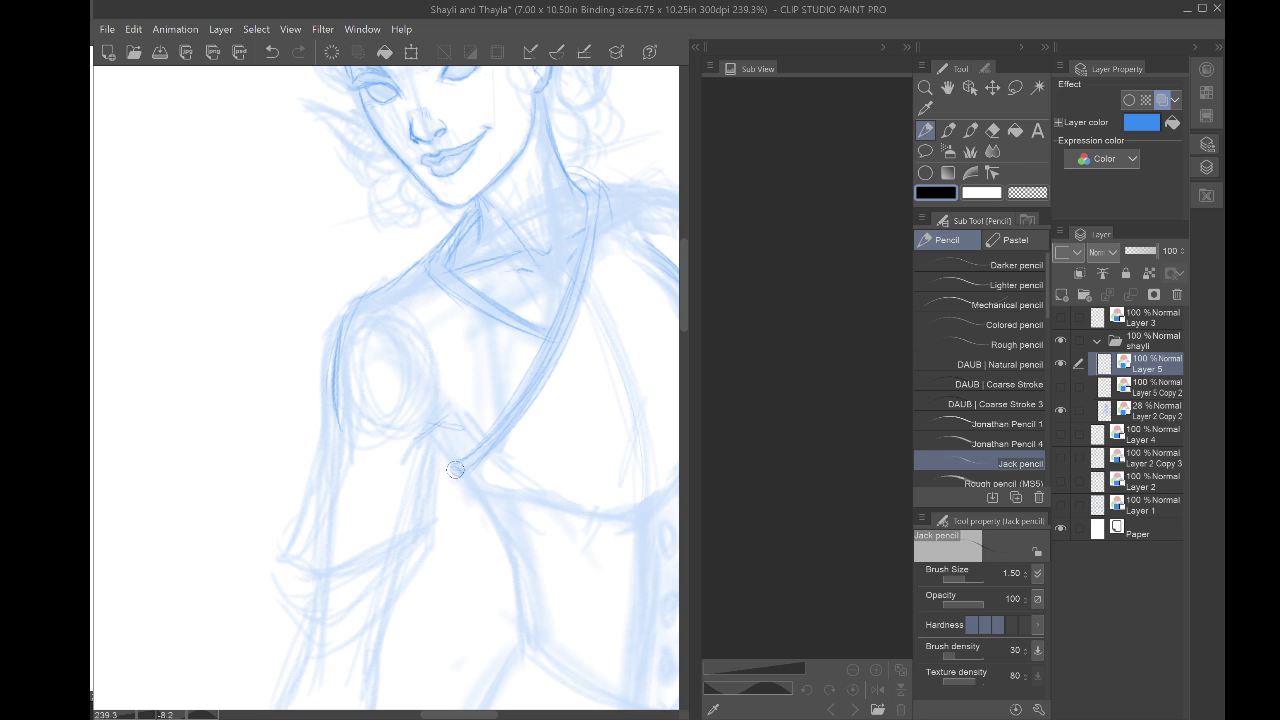
Step: Draw the bodice's lower bust edge, curving in from both sides toward the middle of the torso
mouse_move(426, 428)
mouse_down()
mouse_move(485, 502)
mouse_move(341, 295)
mouse_up()
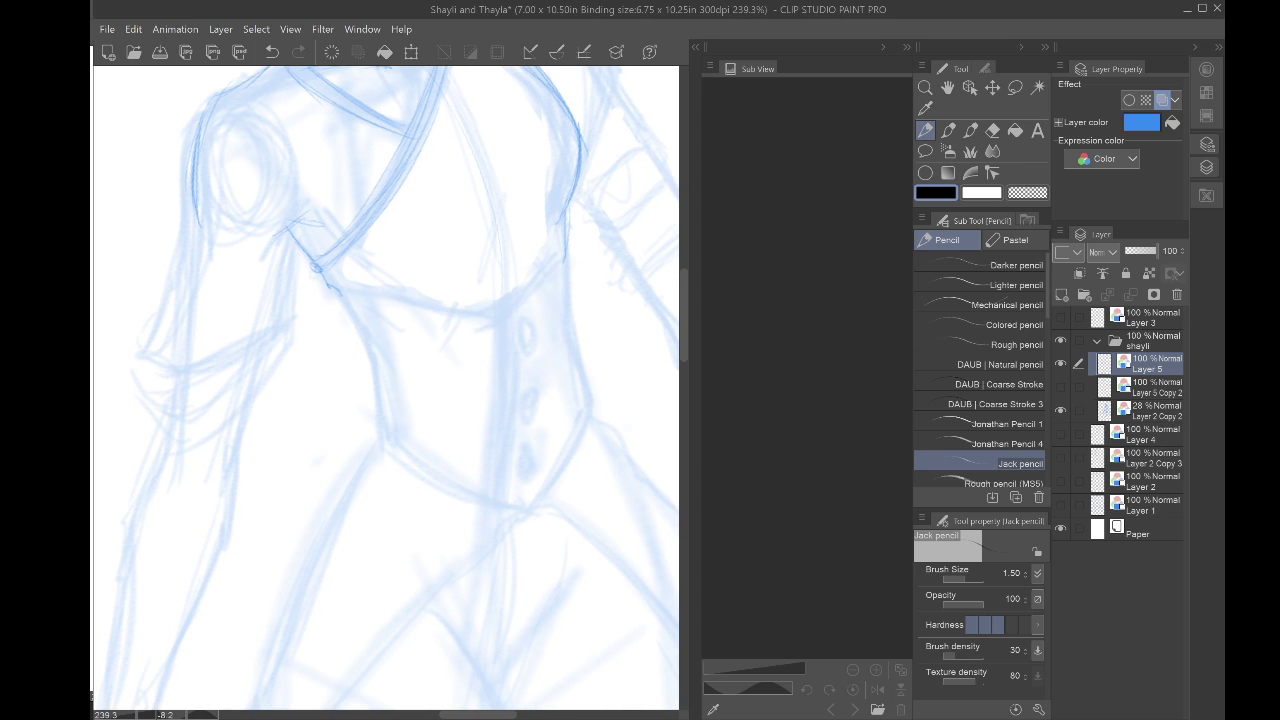
mouse_move(567, 209)
mouse_down()
mouse_move(562, 256)
mouse_move(518, 302)
mouse_up()
mouse_move(537, 259)
mouse_down()
mouse_move(540, 238)
mouse_move(505, 302)
mouse_move(493, 288)
mouse_up()
drag(340, 274, 407, 297)
drag(352, 261, 425, 299)
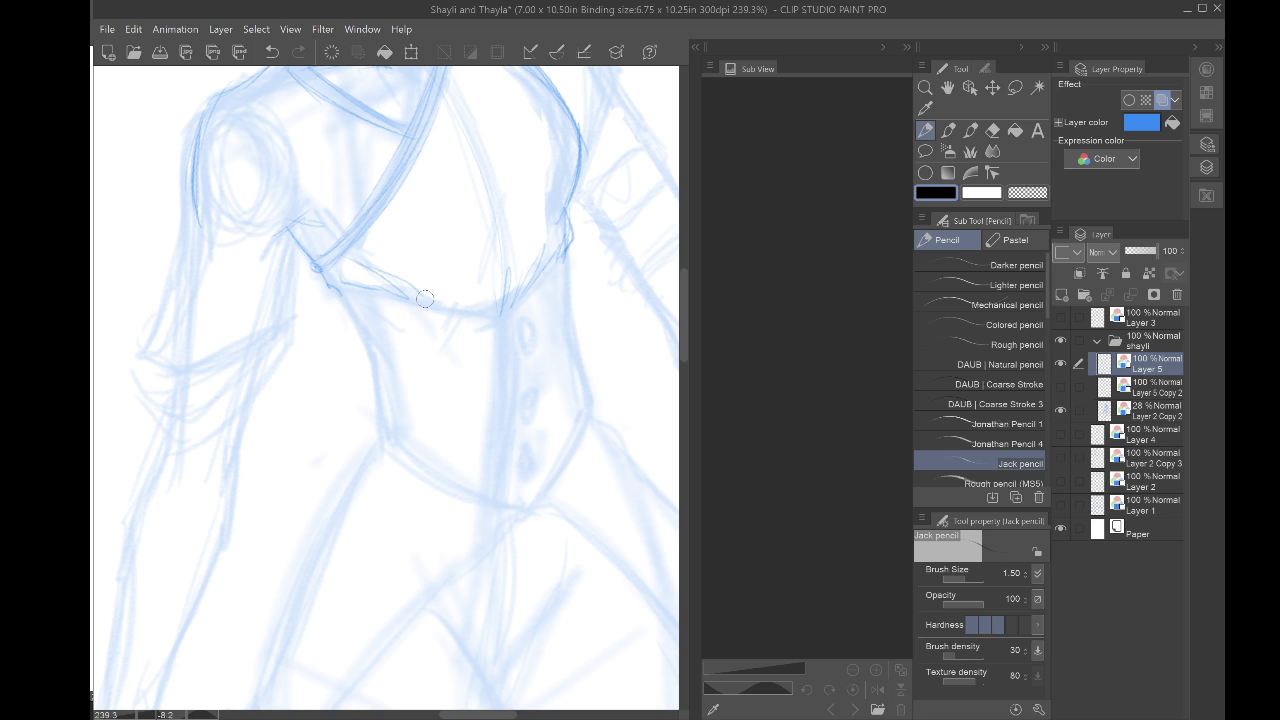
Step: Trace the far side of the waist and outline the corset's pointed lower edge across the hips
mouse_move(317, 268)
mouse_down()
mouse_move(372, 354)
mouse_move(355, 325)
mouse_move(371, 356)
mouse_move(373, 434)
mouse_move(413, 449)
mouse_up()
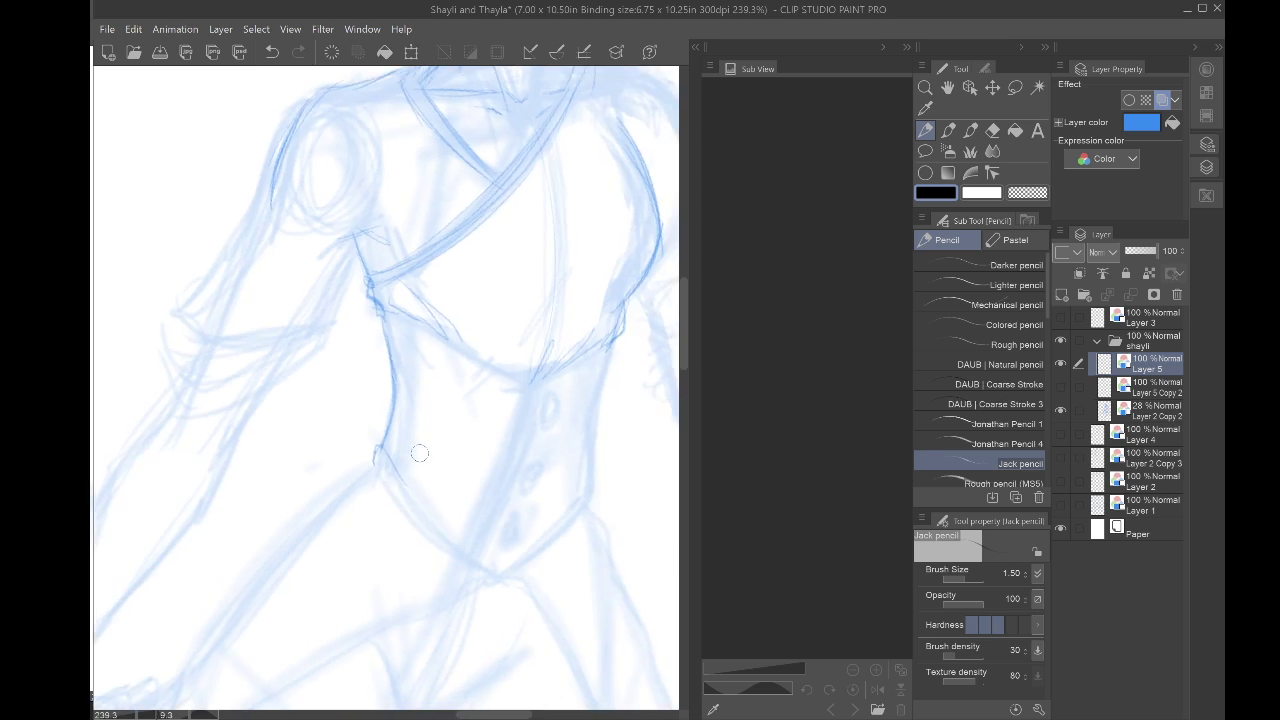
mouse_move(364, 488)
mouse_down()
mouse_move(470, 272)
mouse_move(520, 428)
mouse_move(459, 287)
mouse_up()
mouse_move(484, 368)
mouse_down()
mouse_move(514, 425)
mouse_move(514, 357)
mouse_move(570, 222)
mouse_move(521, 350)
mouse_up()
key(ctrl+minus)
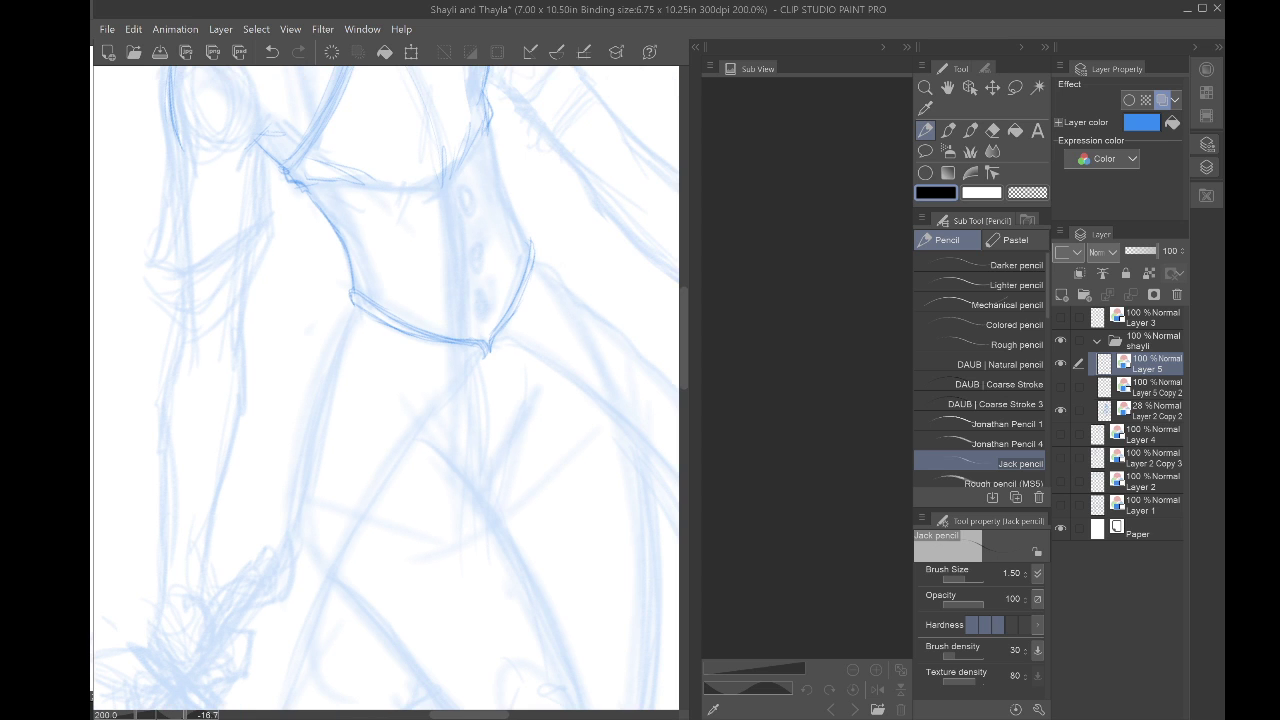
Step: Examine the whole figure's pose and proportions from the horns down to the feet
scroll(368, 315, down, 3)
key(asciicircum)
key(asciicircum)
key(asciicircum)
key(asciicircum)
key(asciicircum)
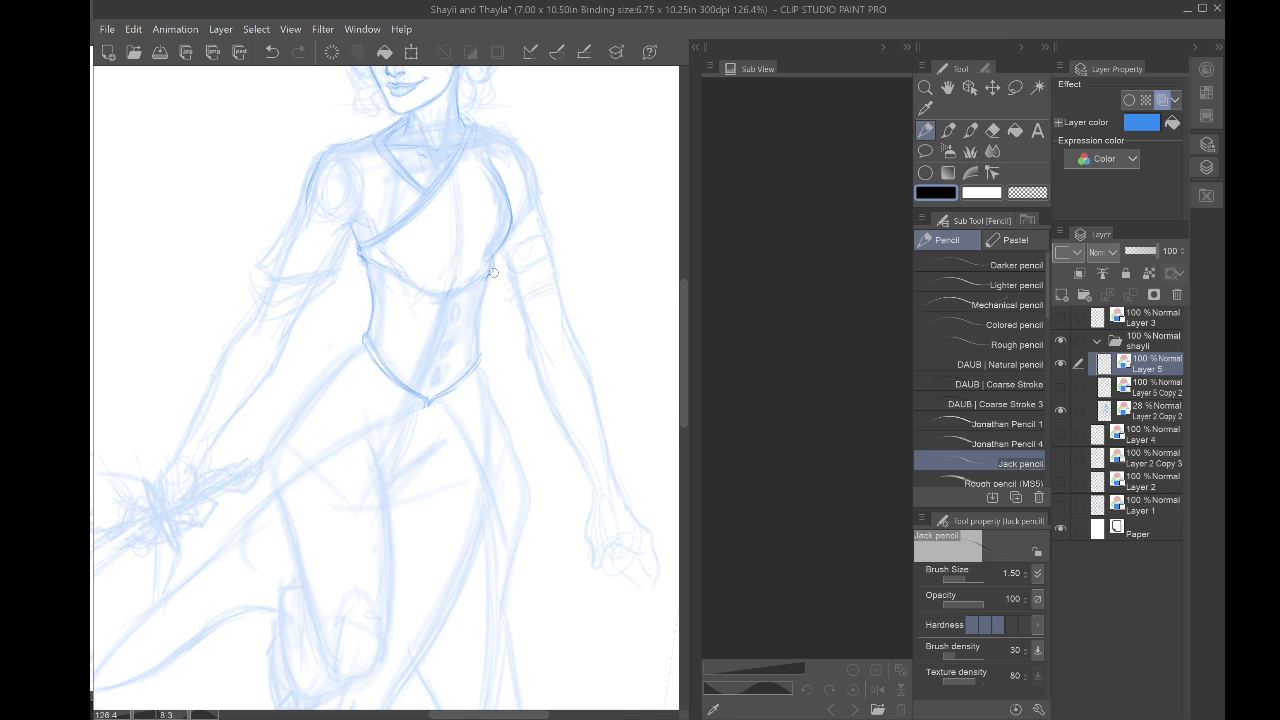
key(ctrl+minus)
key(ctrl+minus)
key(ctrl+minus)
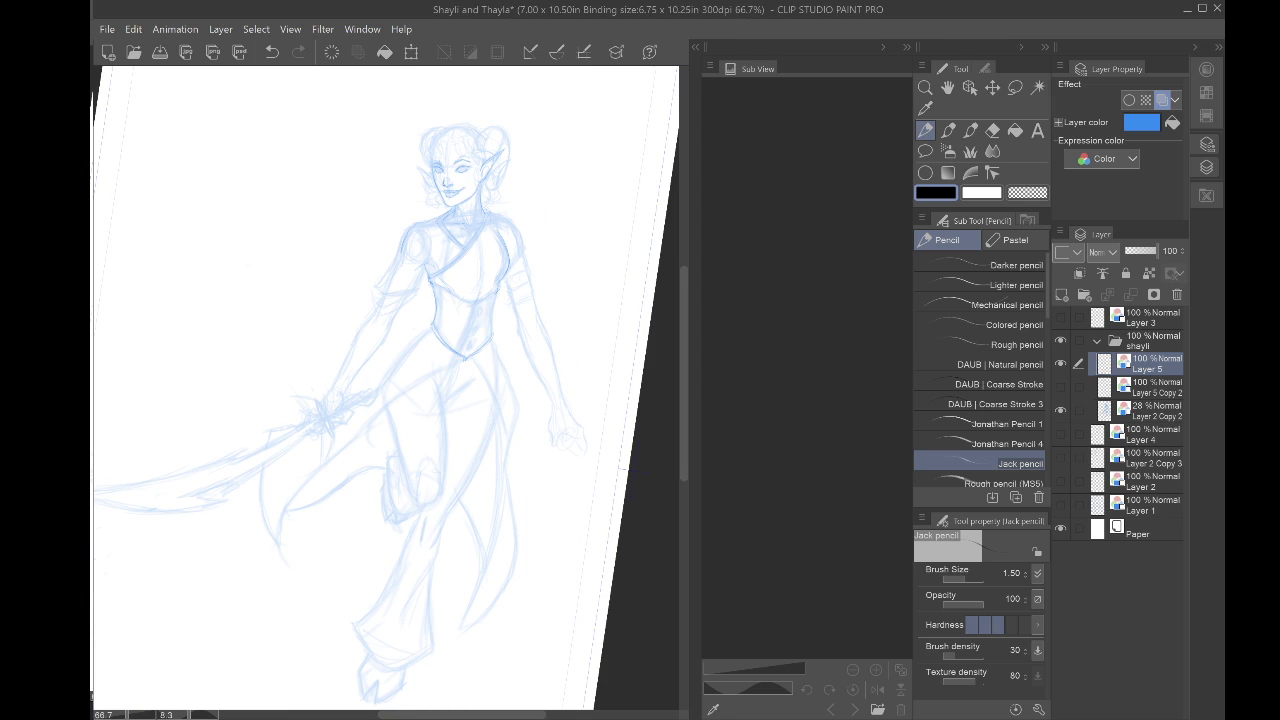
drag(345, 395, 371, 325)
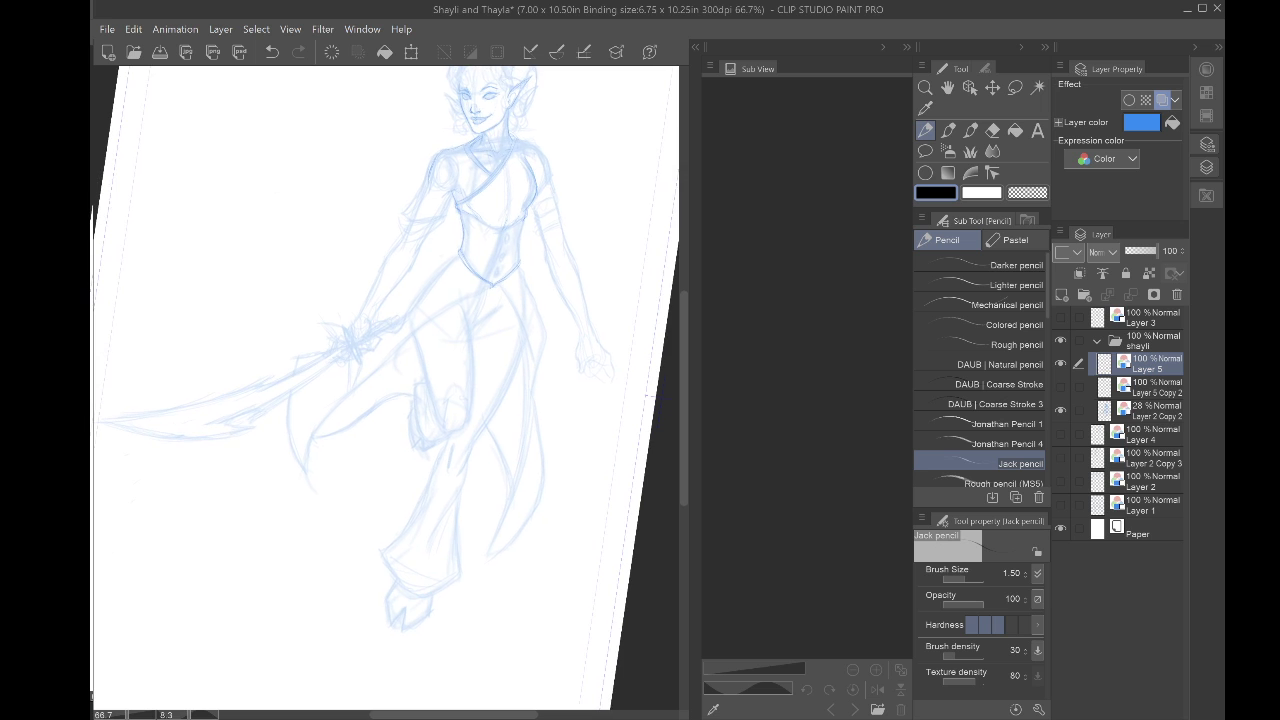
scroll(371, 325, down, 2)
drag(392, 530, 432, 531)
scroll(421, 300, up, 6)
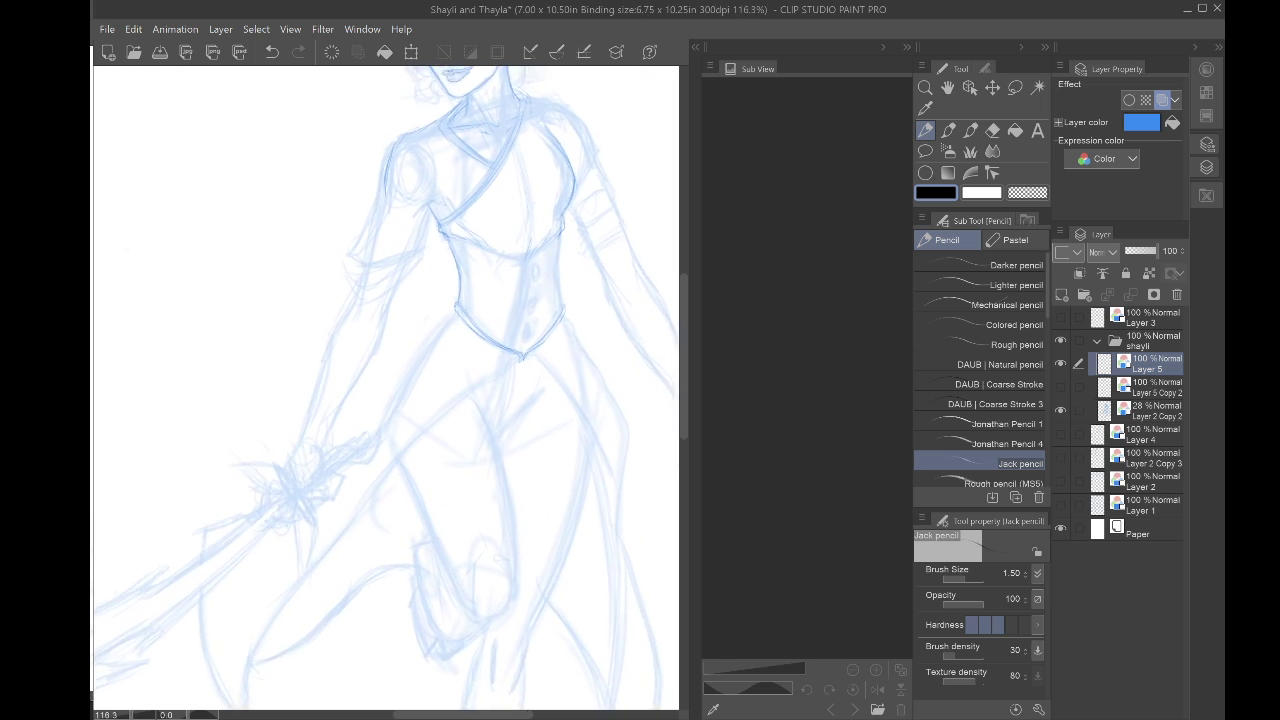
Step: Erase the new pencil lines of the corset's pointed lower edge on both sides
drag(430, 330, 424, 364)
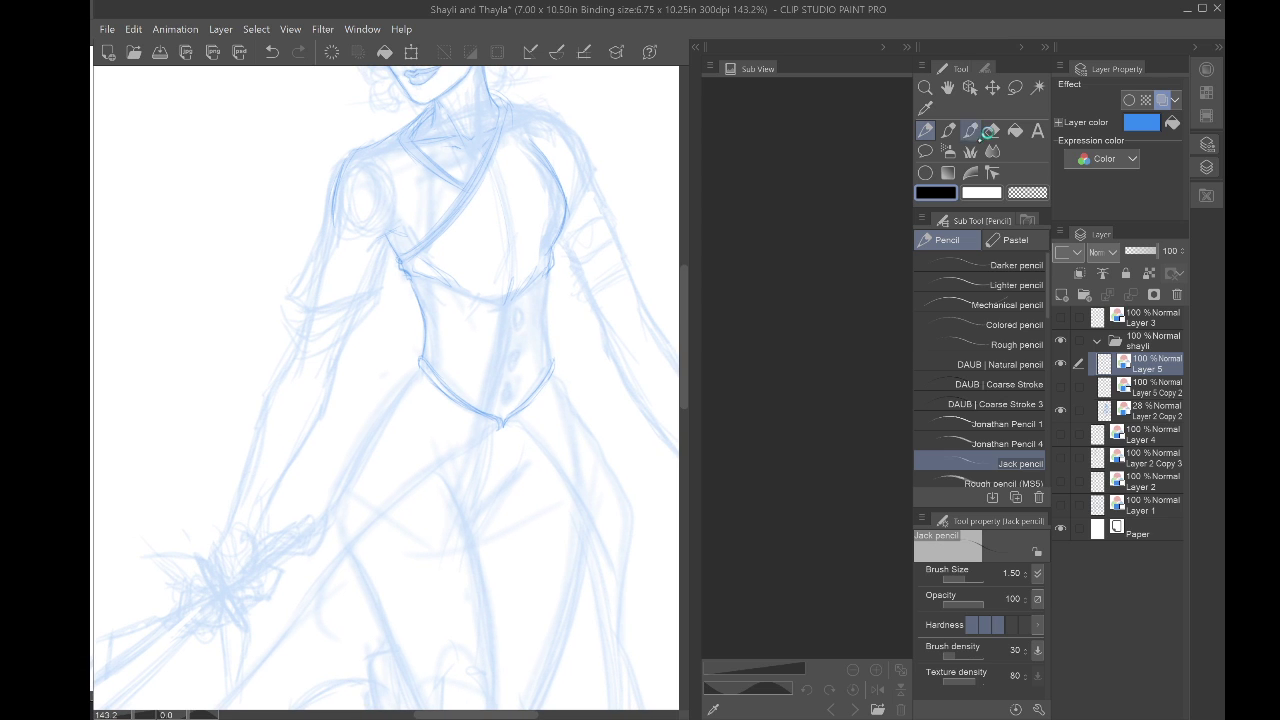
key(e)
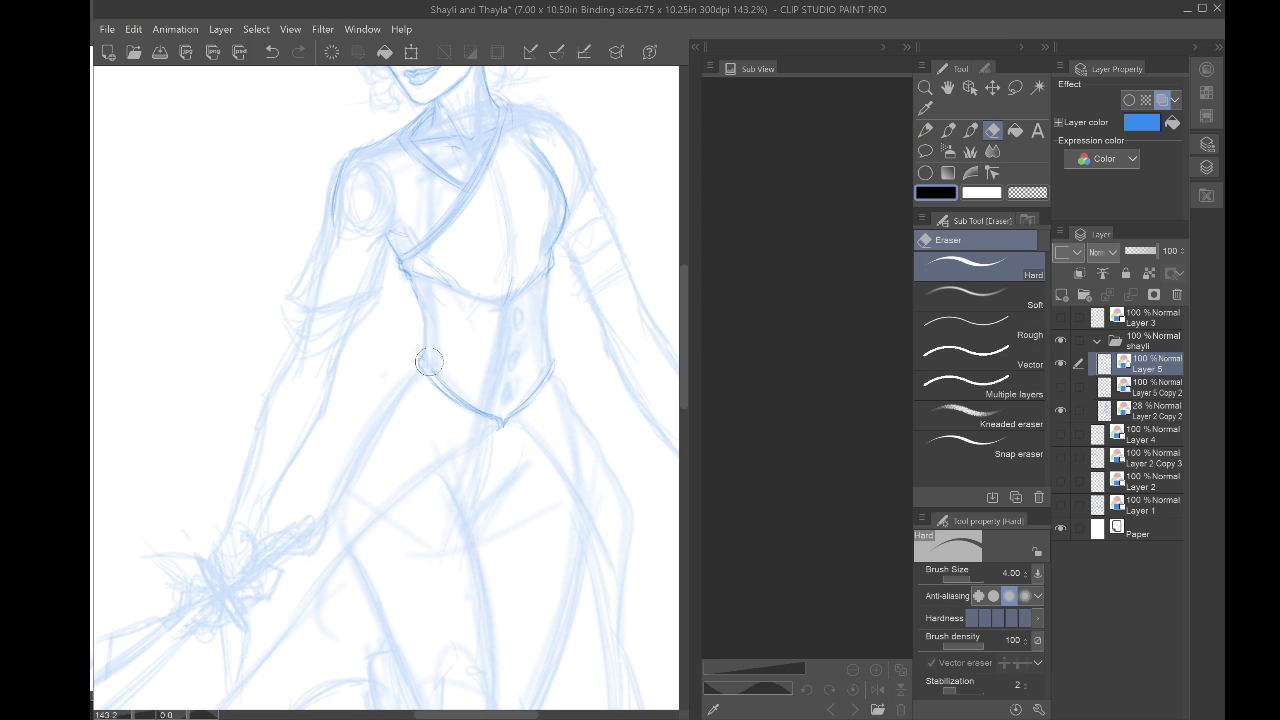
drag(426, 360, 436, 374)
mouse_move(537, 352)
mouse_down()
mouse_move(506, 424)
mouse_move(479, 418)
mouse_up()
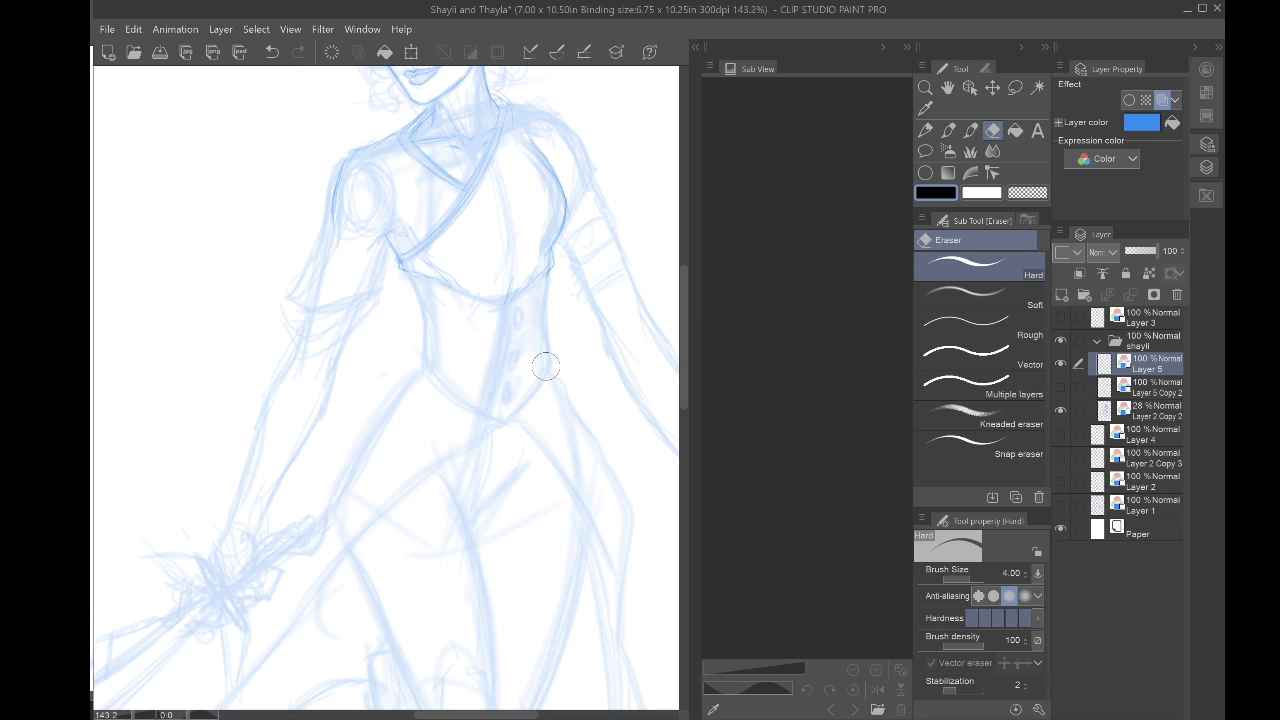
Step: Erase stray pencil lines along both sides of the waist and under the near side of the bust
drag(546, 366, 545, 378)
drag(544, 306, 556, 299)
mouse_move(390, 246)
mouse_down()
mouse_move(402, 264)
mouse_move(393, 286)
mouse_up()
Step: Redraw the sword arm's outer shoulder contour and the adjacent side of the torso down to the waist with the Jack pencil
key(p)
scroll(309, 309, up, 3)
drag(309, 309, 367, 331)
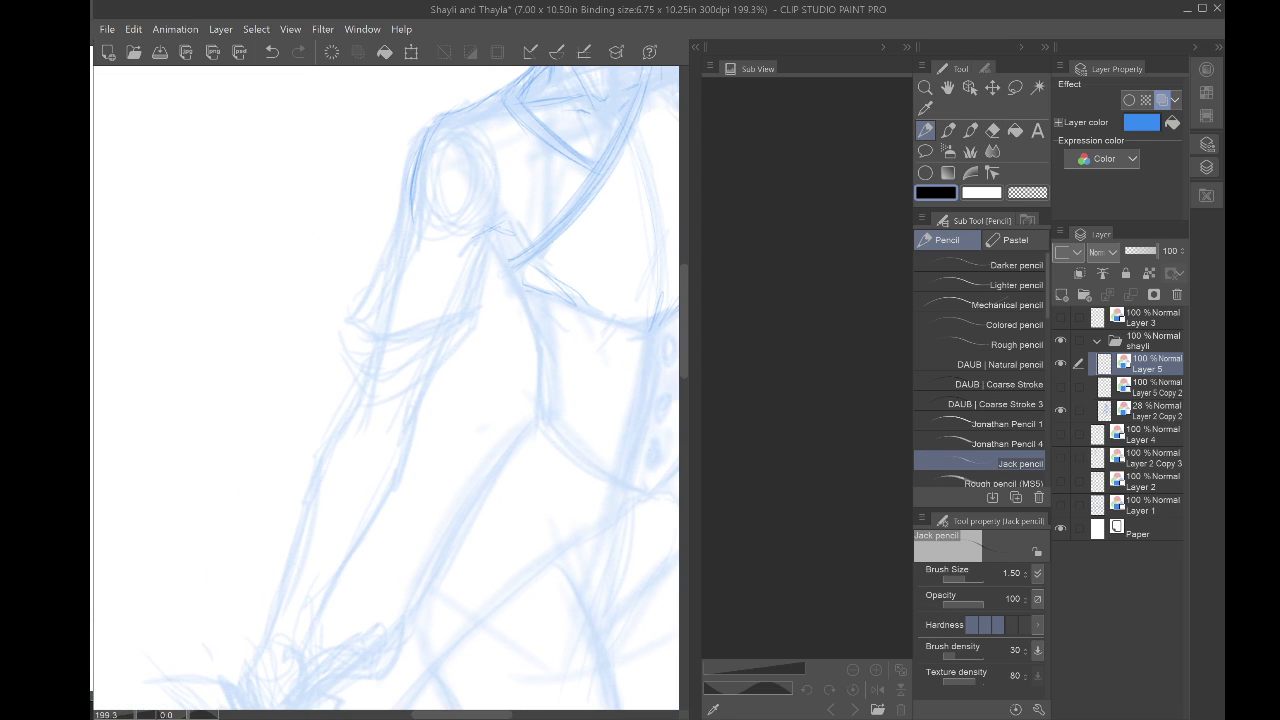
mouse_move(456, 110)
mouse_down()
mouse_move(412, 136)
mouse_move(402, 222)
mouse_up()
drag(412, 148, 400, 238)
mouse_move(512, 229)
mouse_down()
mouse_move(474, 237)
mouse_move(515, 332)
mouse_move(523, 418)
mouse_move(546, 349)
mouse_up()
scroll(522, 430, down, 5)
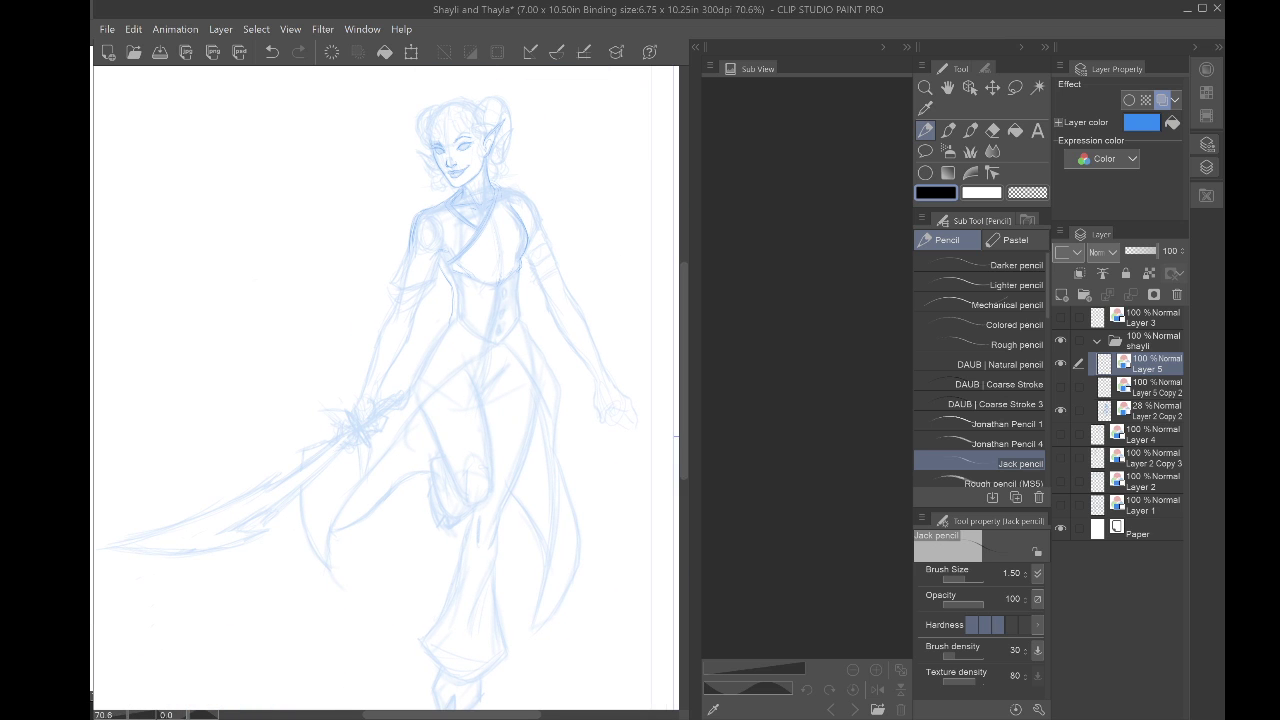
Step: Outline the hips and the raised thigh down to the knee, checking the lines with the rough sketch layer hidden
drag(433, 335, 411, 385)
drag(410, 392, 437, 455)
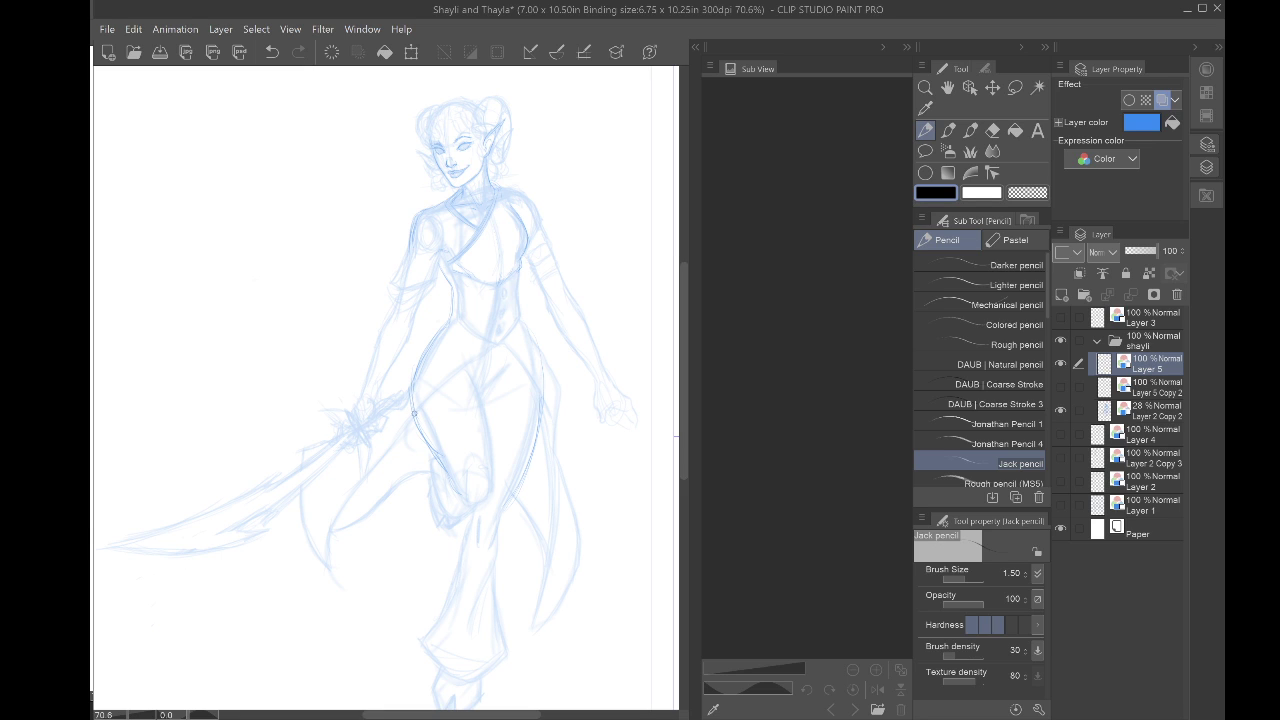
drag(465, 363, 492, 432)
scroll(450, 483, up, 2)
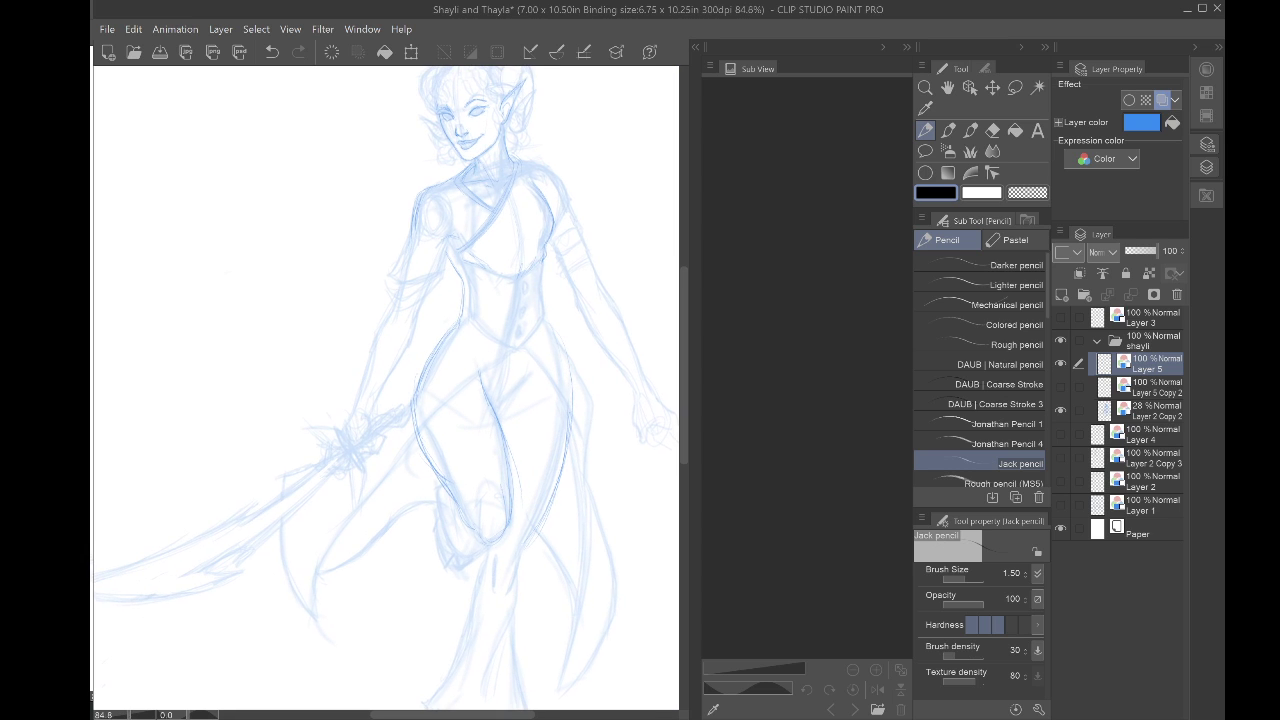
click(1061, 410)
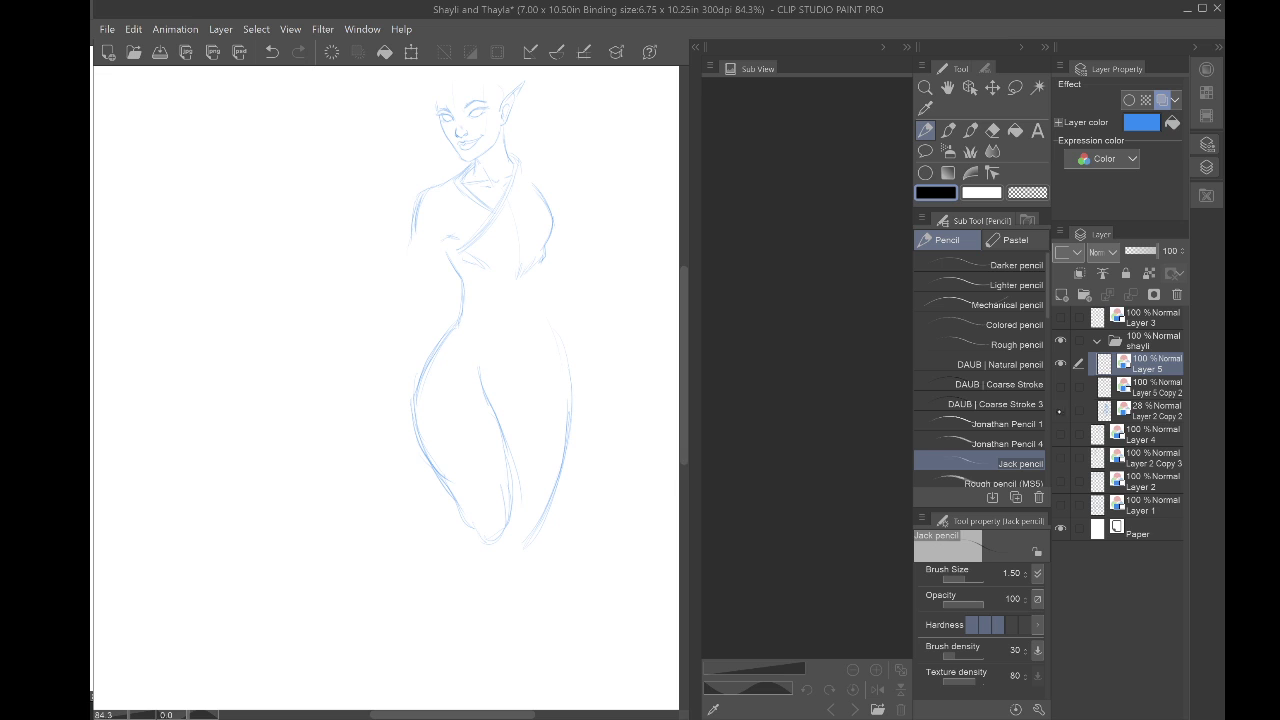
click(1061, 410)
Step: Draw the far side of the waist and the outer skirt curve over the far hip, comparing against the rough sketch
scroll(515, 332, up, 2)
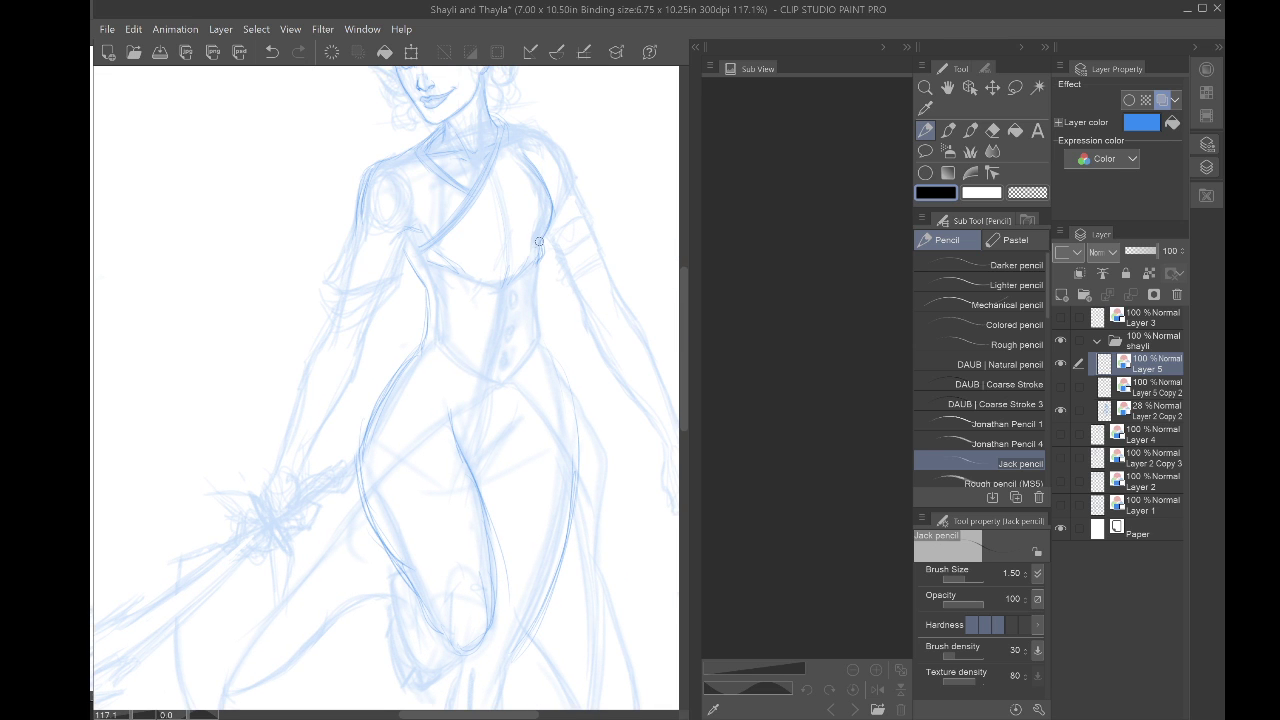
mouse_move(540, 270)
mouse_down()
mouse_move(549, 355)
mouse_move(611, 461)
mouse_up()
mouse_move(579, 397)
mouse_down()
mouse_move(607, 492)
mouse_move(596, 543)
mouse_up()
scroll(596, 543, down, 3)
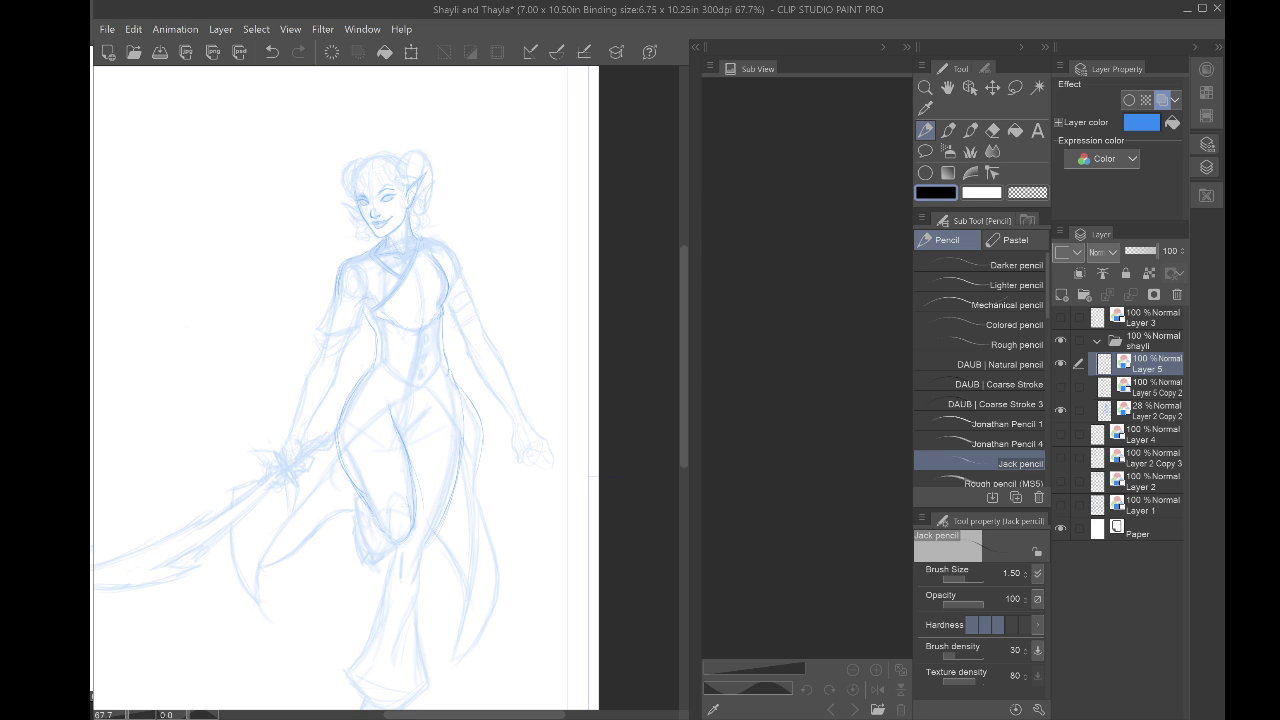
click(1060, 411)
click(1060, 411)
Step: Reinforce the contours of both thighs and add short lines for the standing leg below the knee
drag(345, 486, 458, 374)
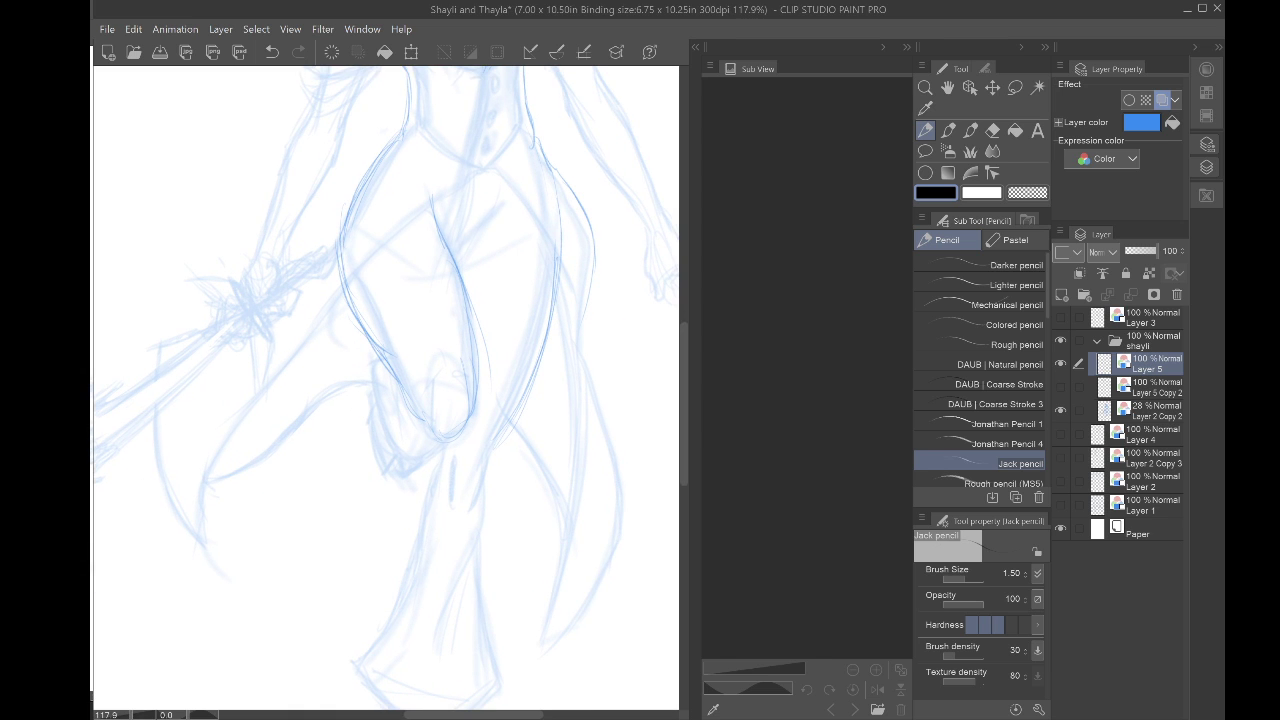
drag(556, 202, 554, 308)
mouse_move(508, 420)
mouse_down()
mouse_move(479, 498)
mouse_move(456, 502)
mouse_up()
mouse_move(459, 282)
mouse_down()
mouse_move(475, 412)
mouse_move(426, 428)
mouse_move(364, 336)
mouse_up()
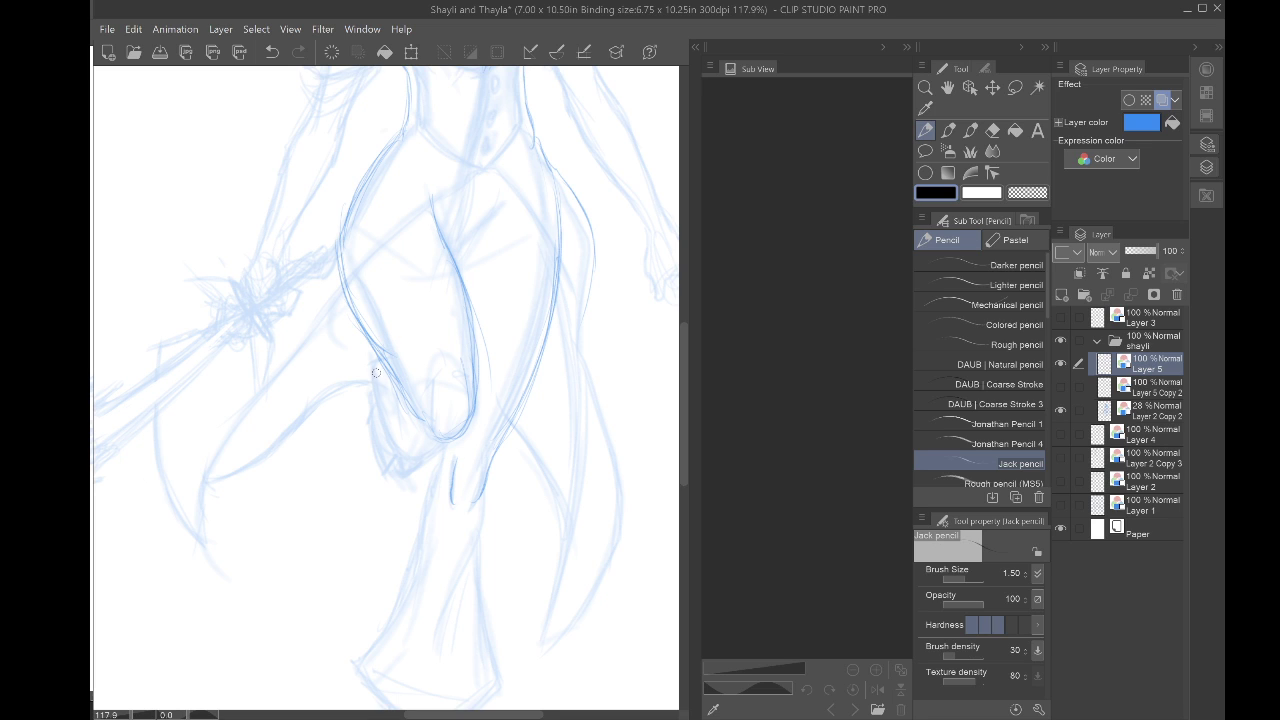
scroll(377, 364, down, 3)
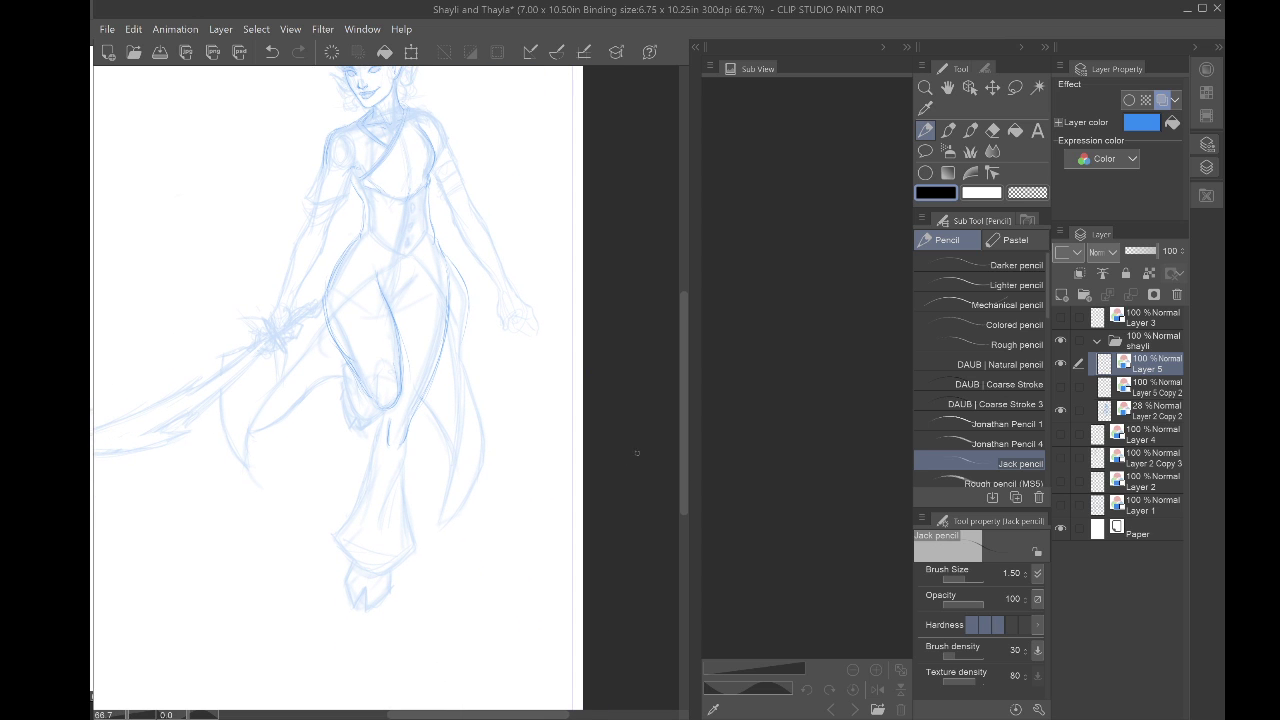
Step: Hide the Layer 2 Copy 2 rough sketch to examine the clean body lines, and show it again
click(1060, 409)
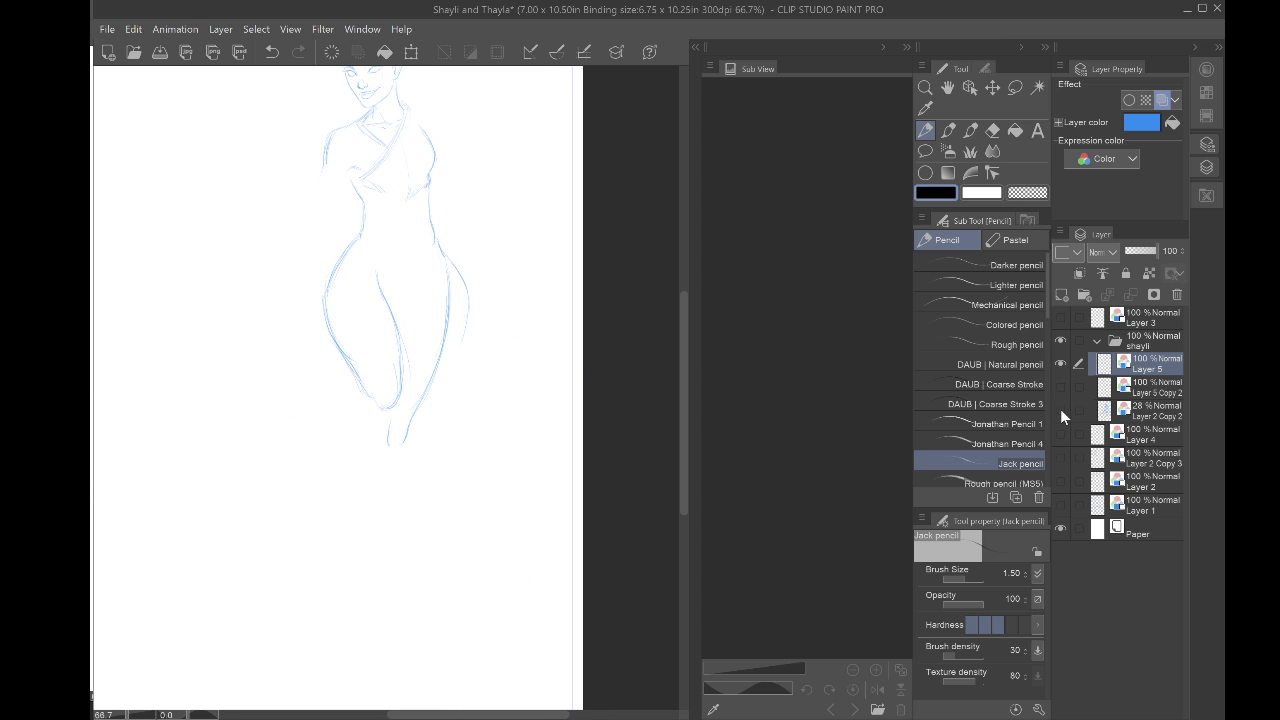
drag(400, 340, 402, 408)
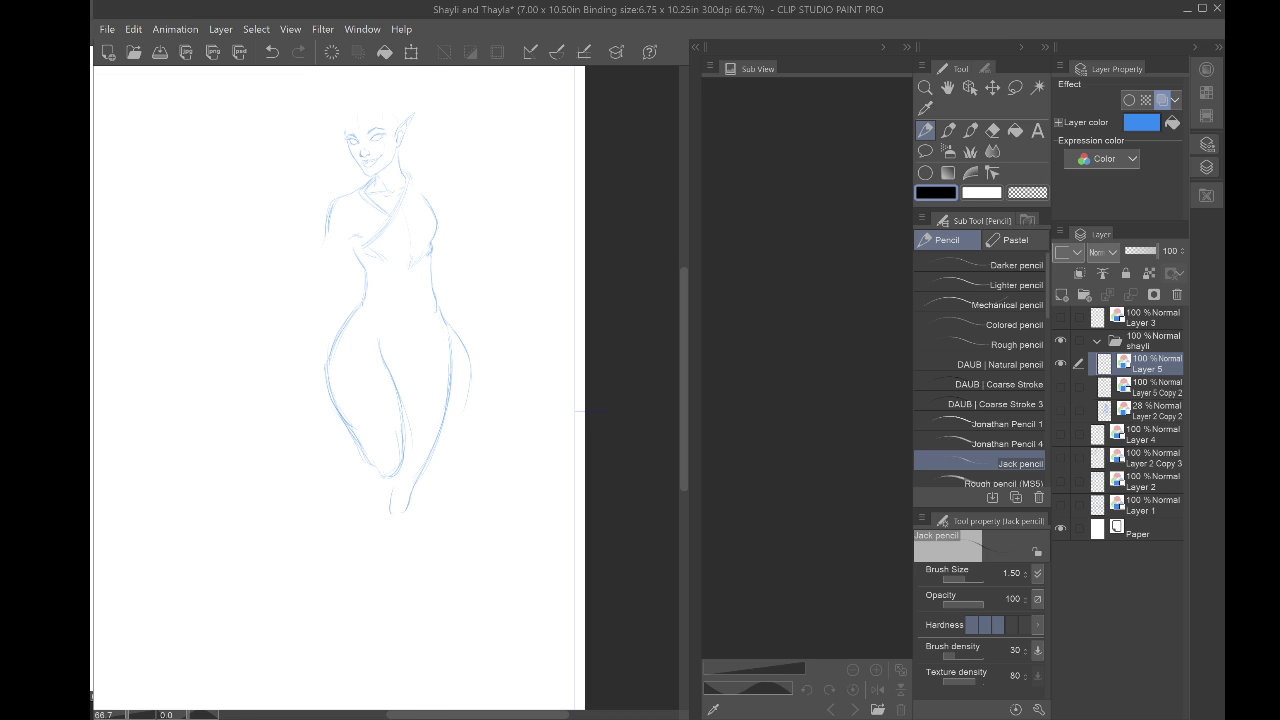
scroll(577, 411, up, 3)
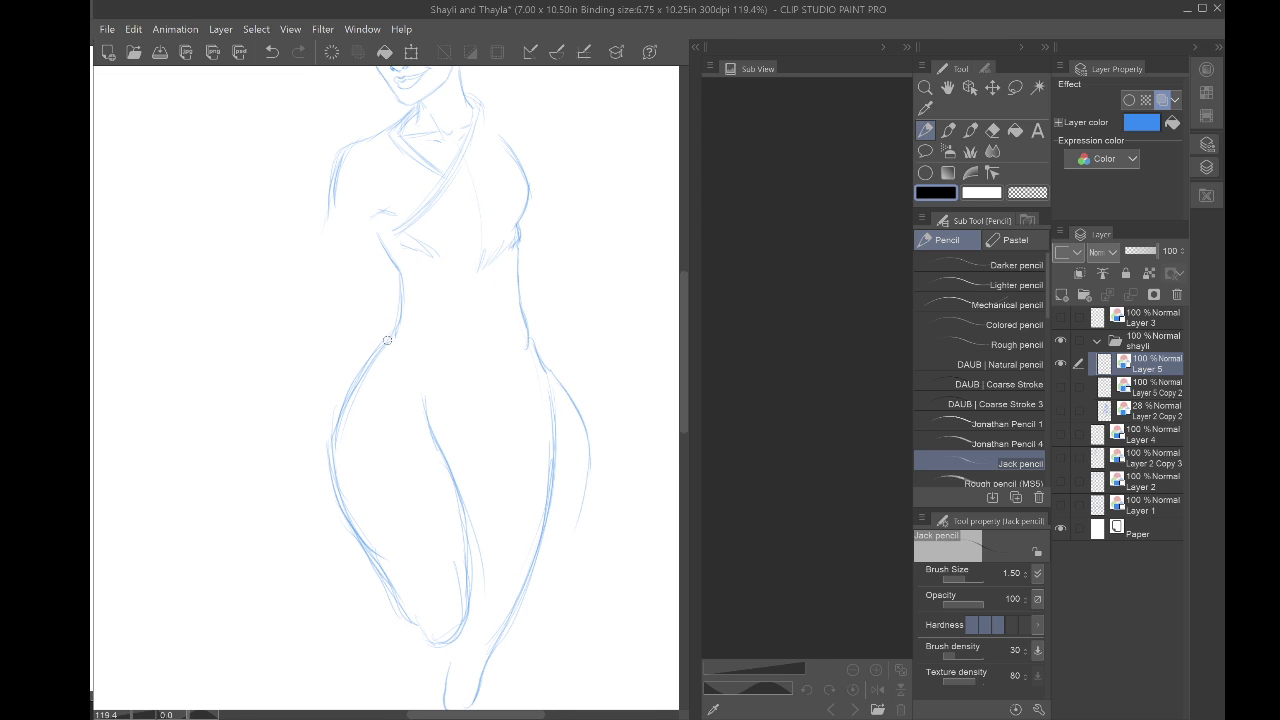
click(1061, 414)
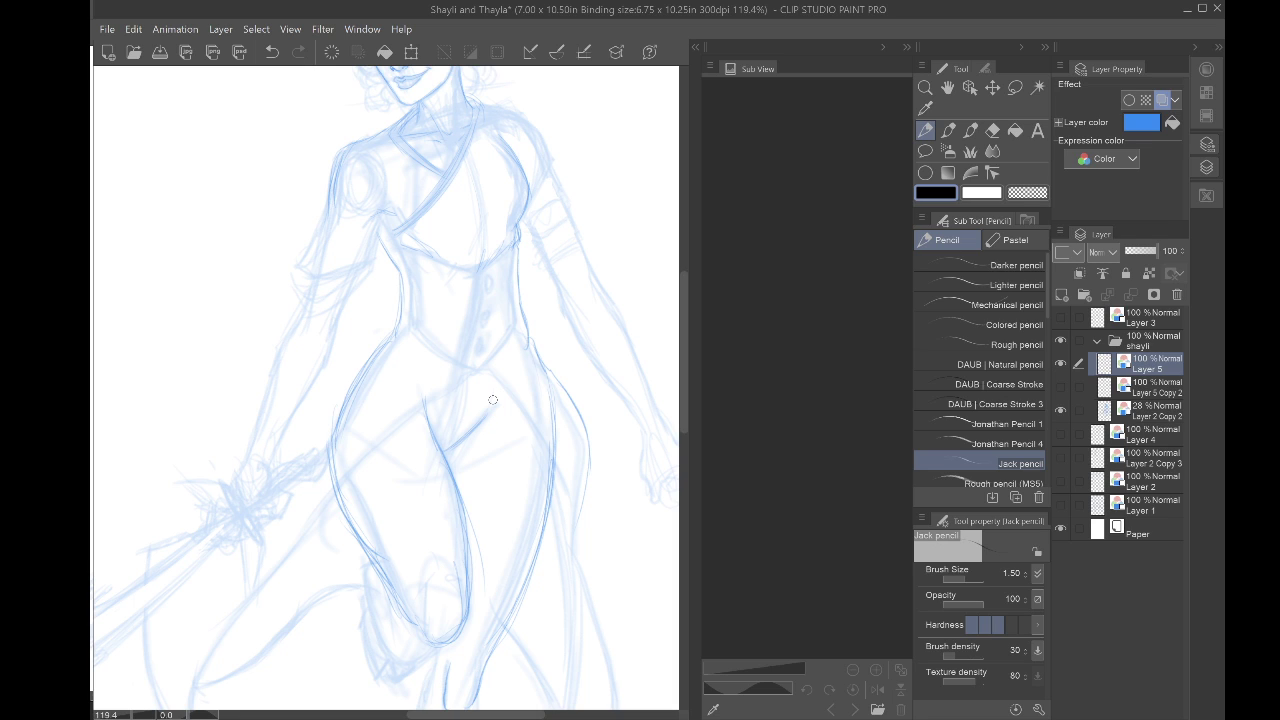
Step: Add the crease where the far thigh meets the groin and refine the waist contour on the sword-arm side
drag(394, 288, 395, 320)
scroll(386, 388, down, 3)
scroll(386, 388, up, 5)
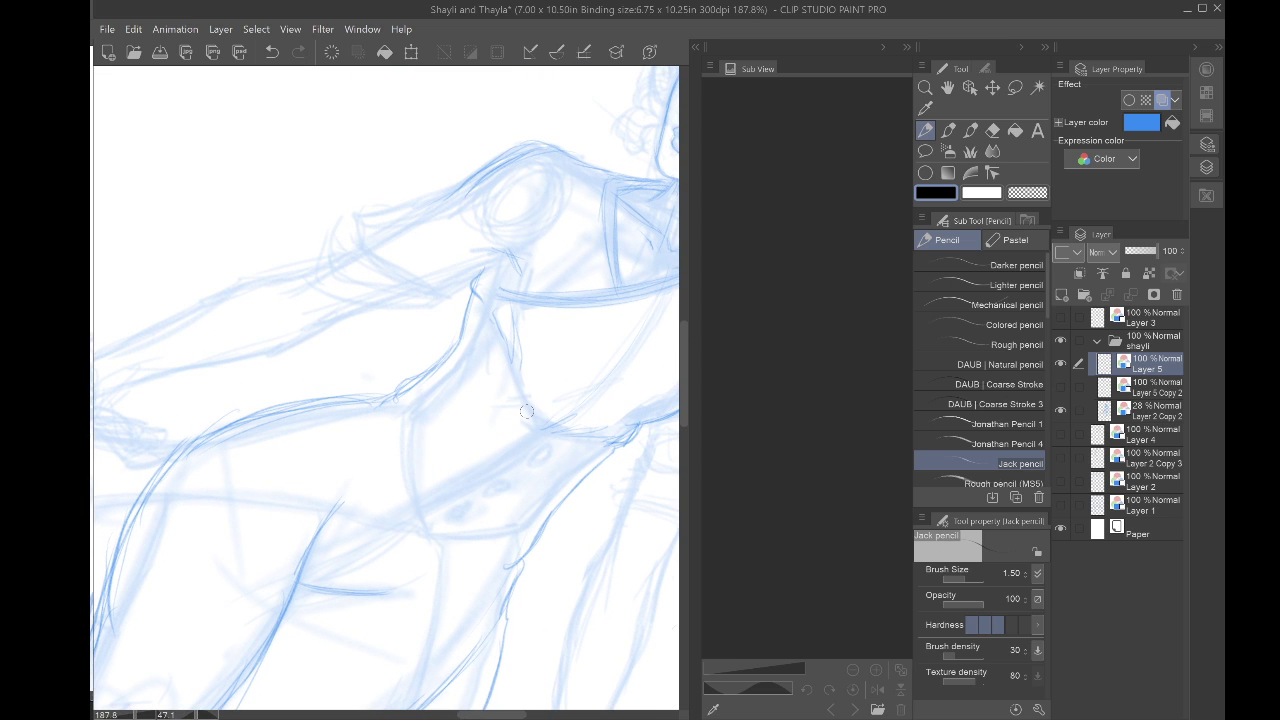
Step: Trace the bodice's curved lower bust edge from the sword-arm side across to the far side
drag(541, 427, 486, 306)
mouse_move(573, 418)
mouse_down()
mouse_move(539, 277)
mouse_move(492, 231)
mouse_move(482, 345)
mouse_up()
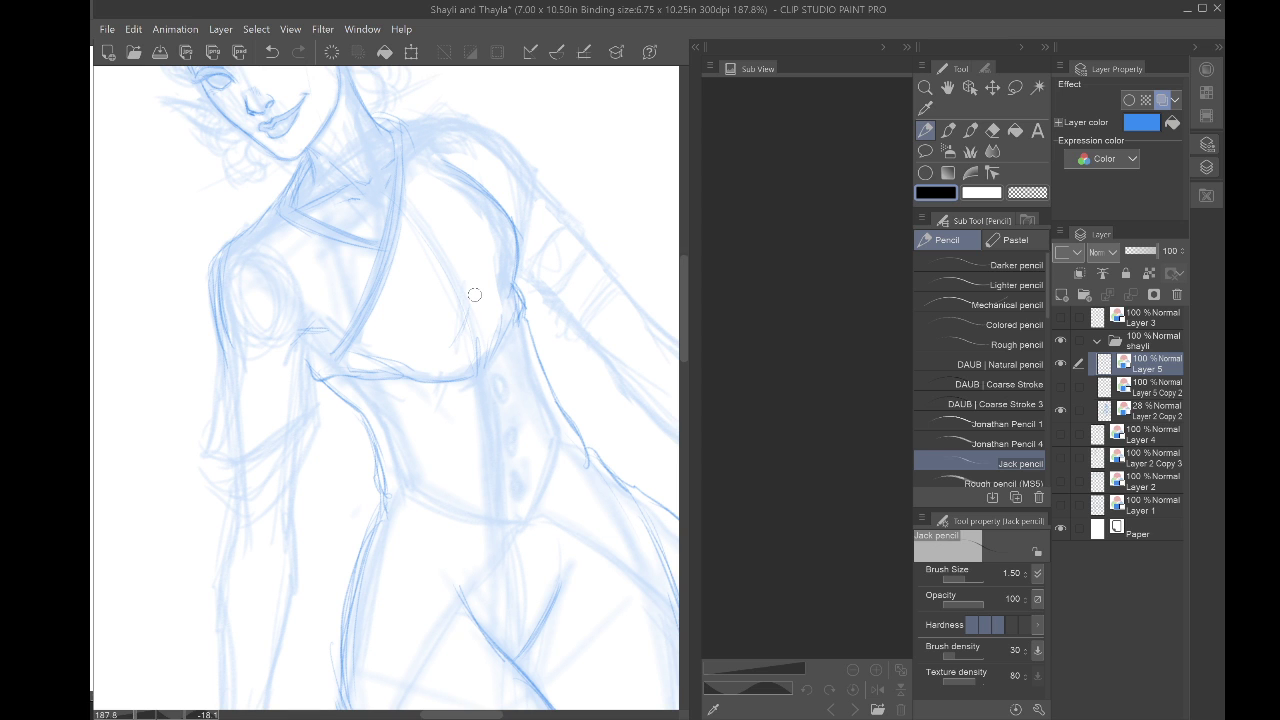
scroll(455, 330, down, 2)
key(ctrl+at)
drag(400, 430, 385, 389)
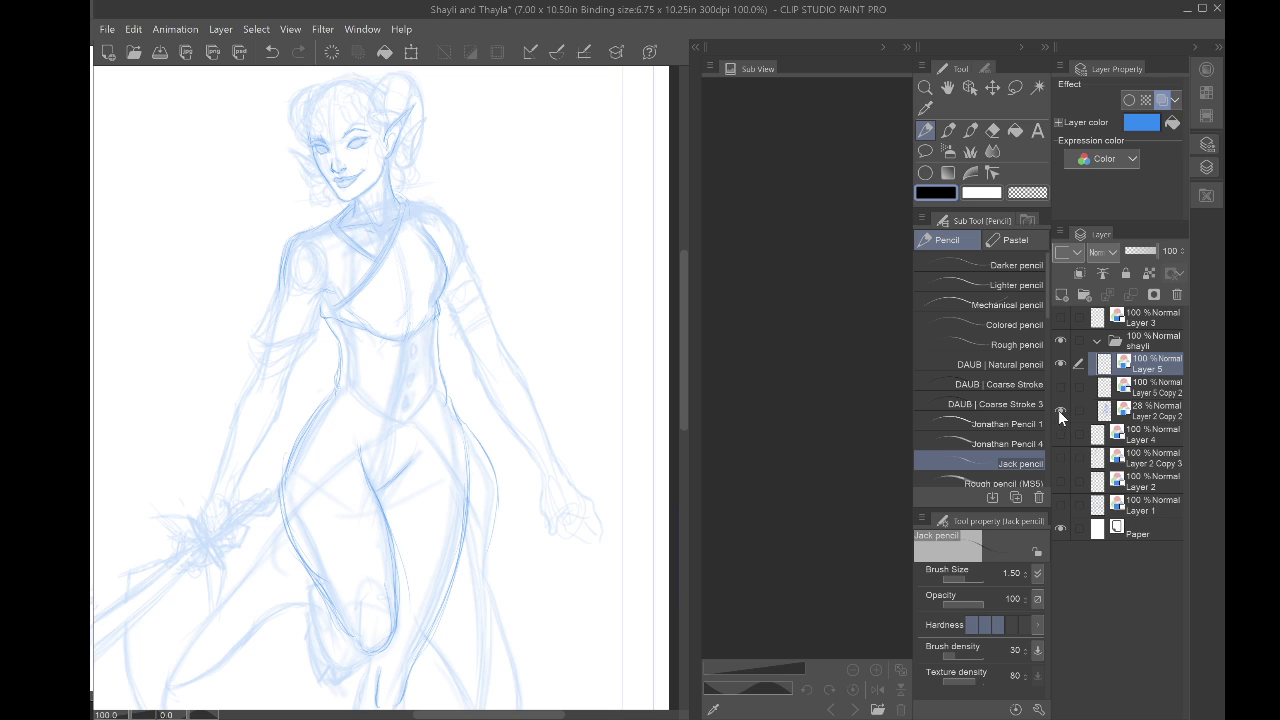
Step: Toggle the Layer 2 Copy 2 rough sketch repeatedly to compare the new body lines with the original pose
click(1060, 410)
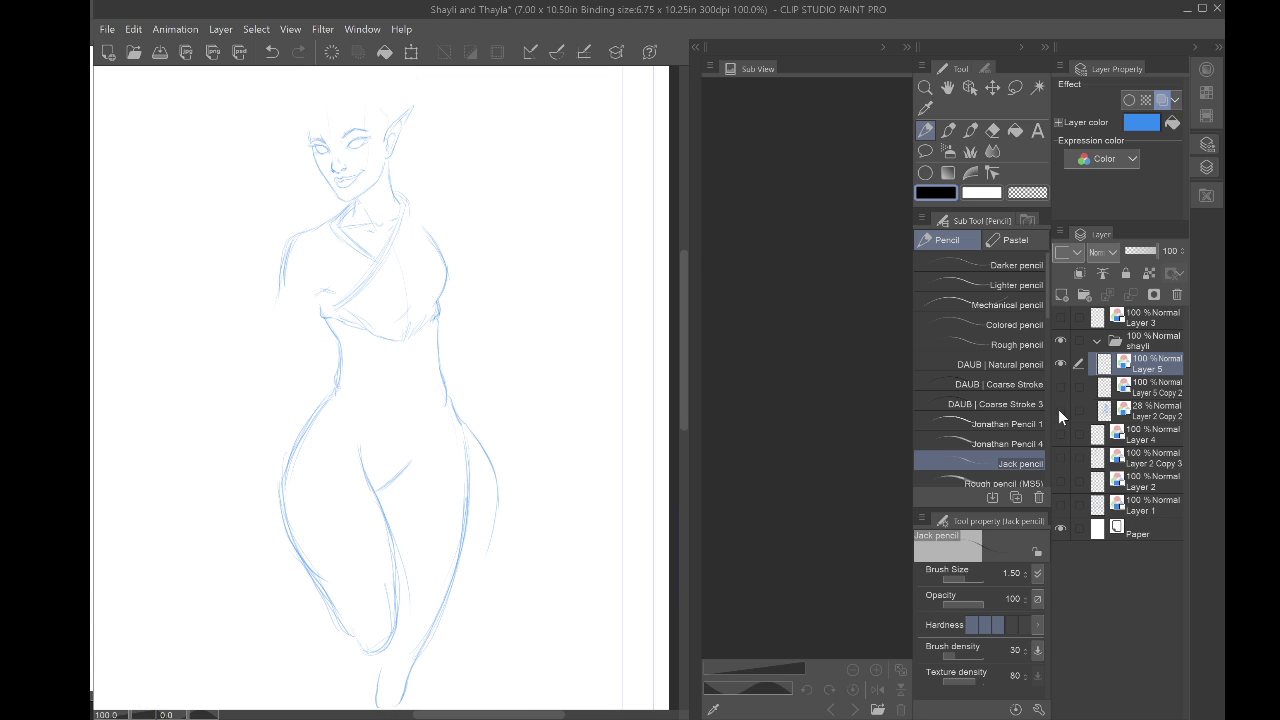
click(1060, 410)
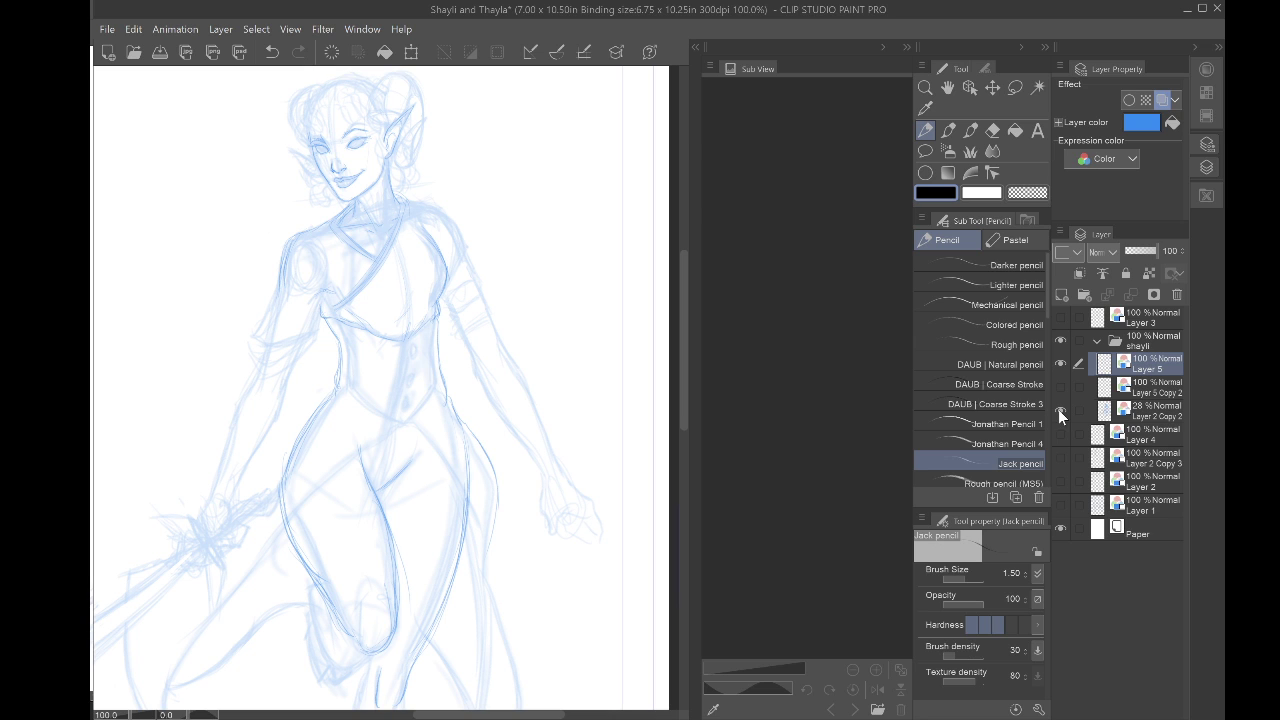
click(1060, 410)
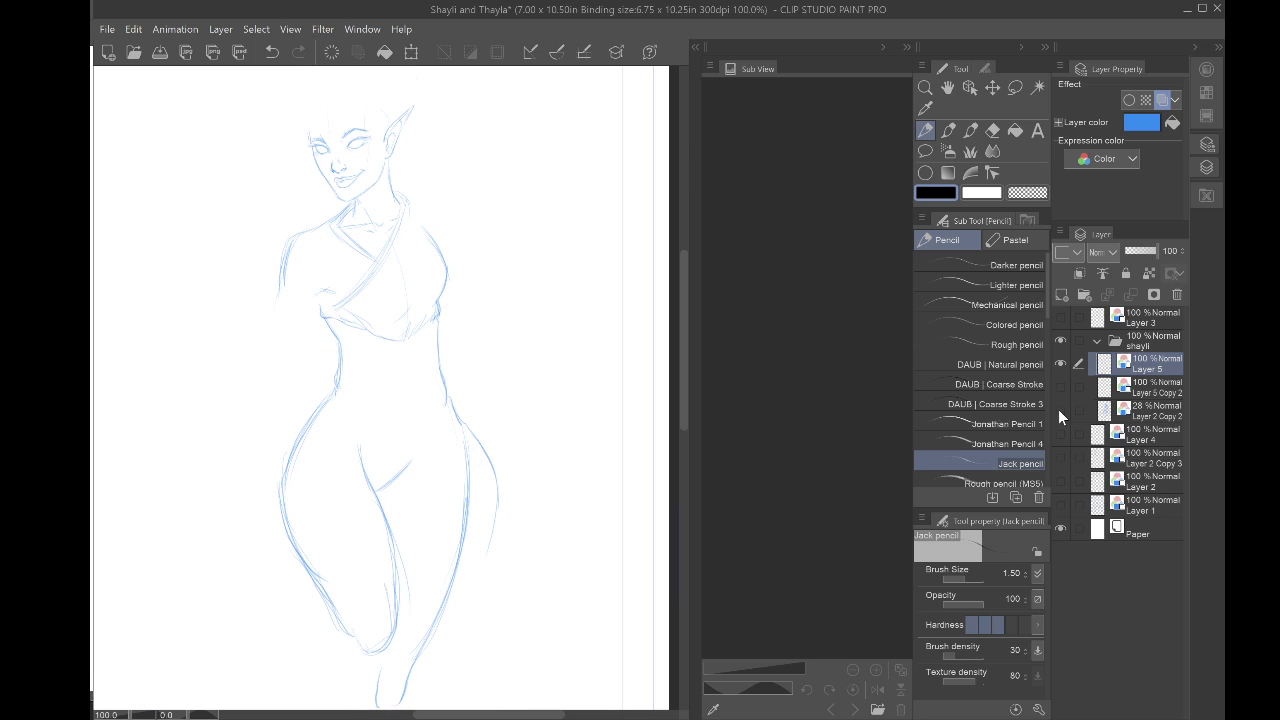
click(1060, 410)
click(1060, 410)
click(1060, 410)
click(1060, 410)
click(1060, 410)
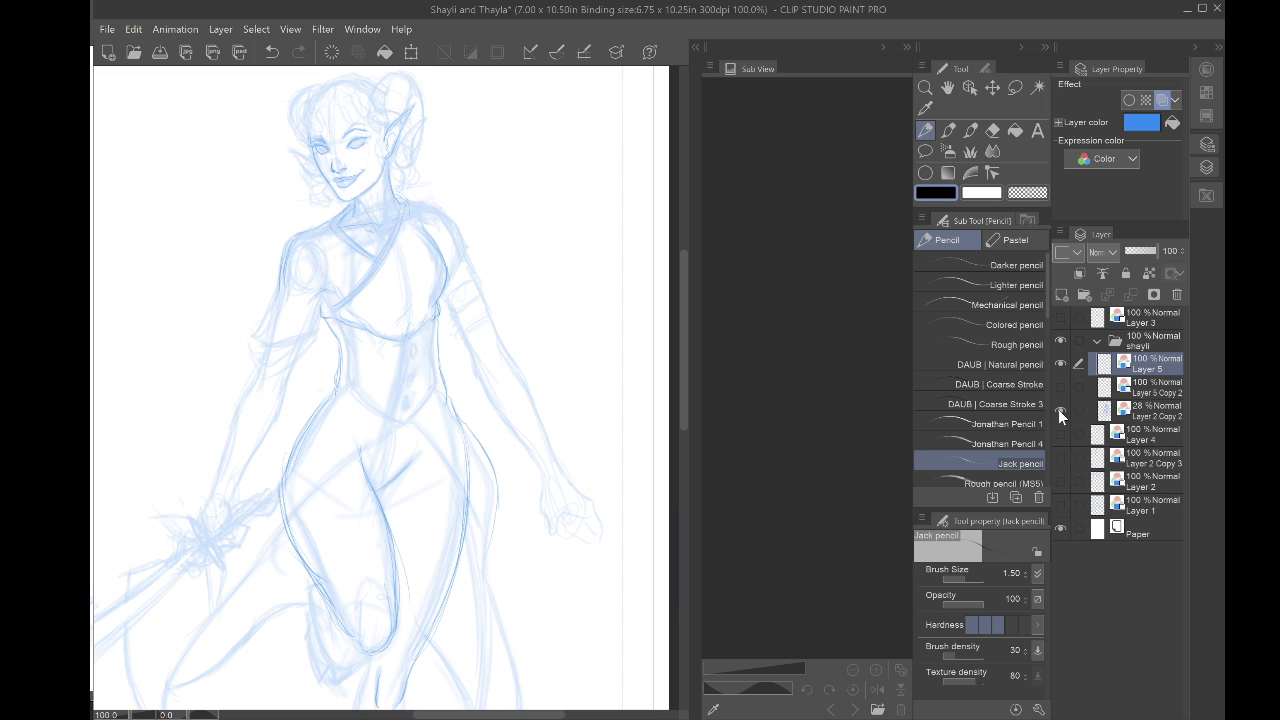
Step: Trace the corset's pointed lower edge from both sides of the waist to its central tip
key(ctrl+plus)
key(ctrl+plus)
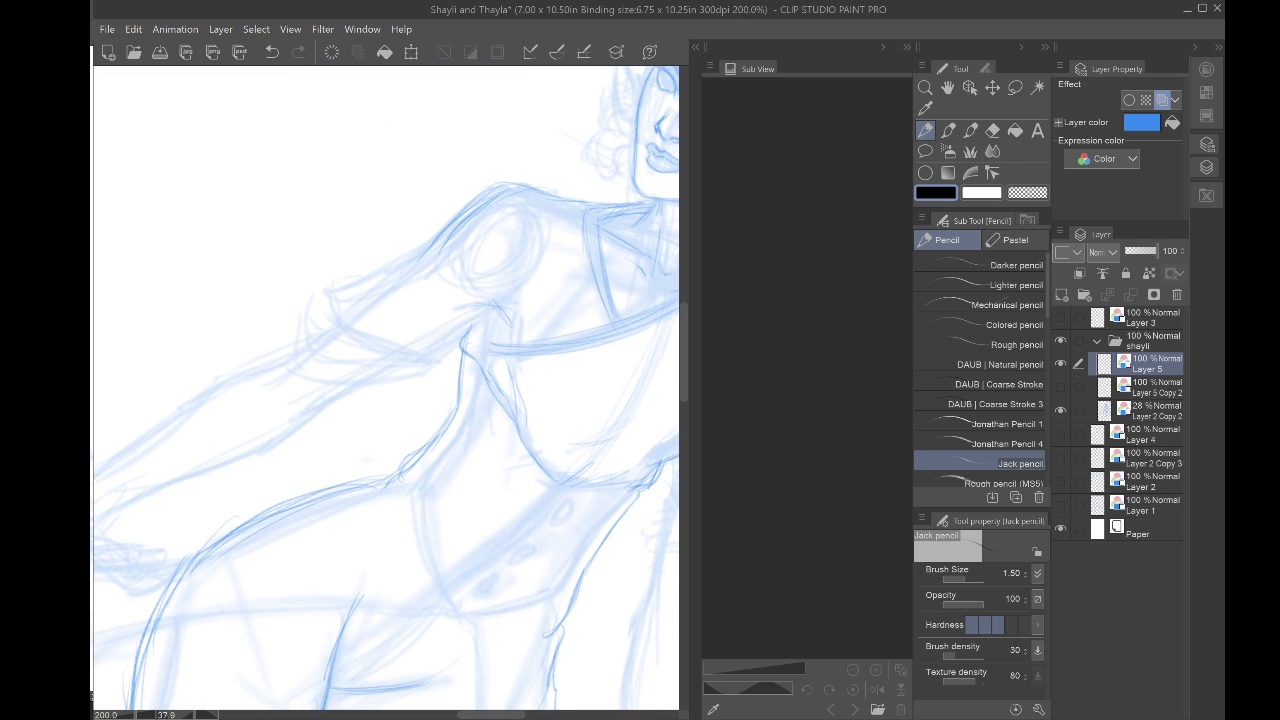
mouse_move(400, 490)
mouse_down()
mouse_move(394, 282)
mouse_move(440, 408)
mouse_move(394, 258)
mouse_up()
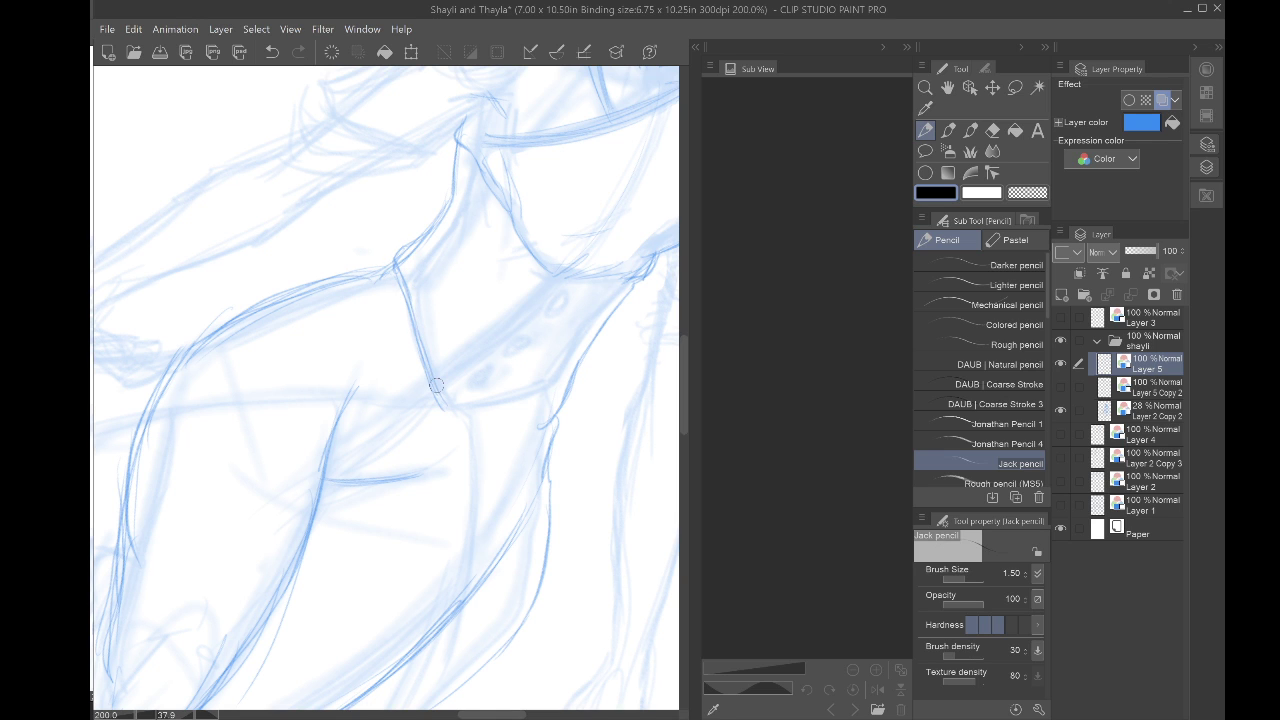
key(ctrl+at)
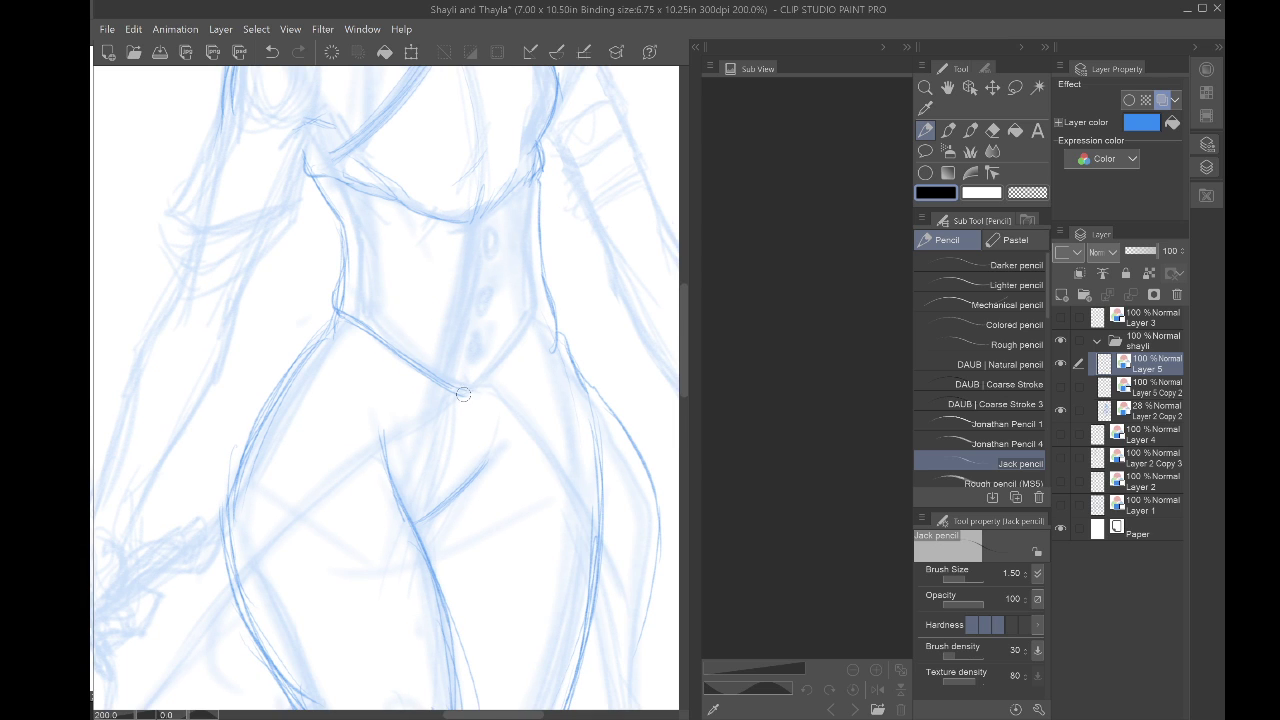
mouse_move(463, 394)
mouse_down()
mouse_move(546, 341)
mouse_move(584, 400)
mouse_up()
Step: Draw the skirt's front opening edges from the corset's tip across the raised thigh and toward the far hip
mouse_move(487, 388)
mouse_down()
mouse_move(586, 507)
mouse_move(686, 463)
mouse_up()
mouse_move(559, 352)
mouse_down()
mouse_move(353, 538)
mouse_move(435, 425)
mouse_up()
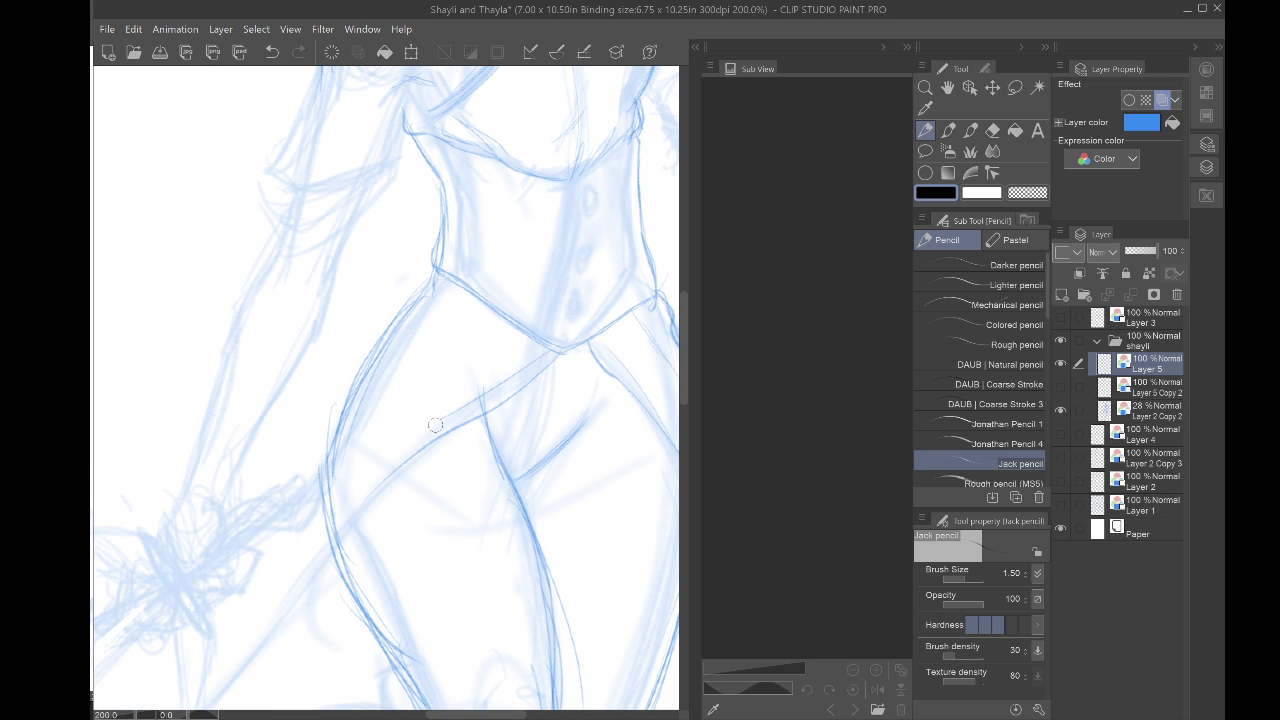
drag(540, 350, 435, 430)
drag(473, 295, 400, 336)
drag(494, 331, 445, 353)
scroll(330, 468, down, 5)
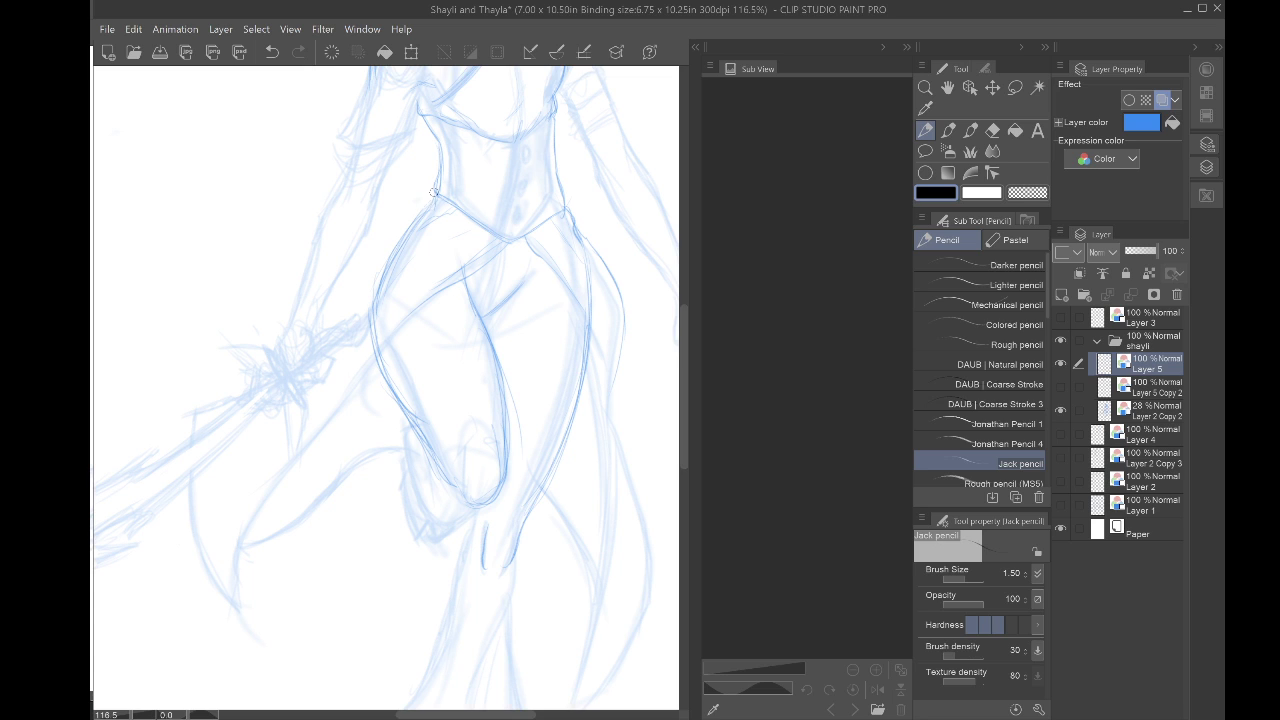
Step: Draw the skirt's outer edge from the waist toward the sword hand and erase the bare hip contour beneath it
drag(434, 194, 371, 307)
drag(391, 245, 376, 271)
key(e)
mouse_move(427, 219)
mouse_down()
mouse_move(381, 290)
mouse_move(429, 230)
mouse_move(420, 268)
mouse_move(384, 301)
mouse_move(349, 370)
mouse_move(367, 312)
mouse_up()
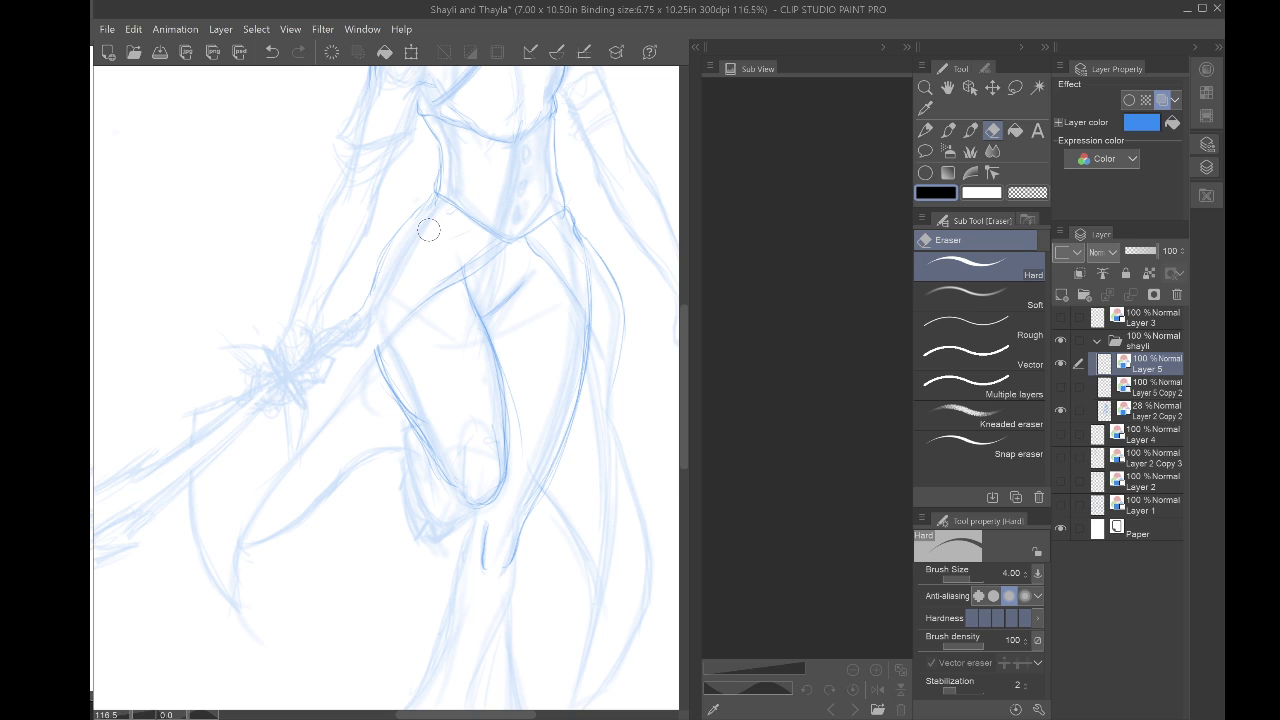
key(p)
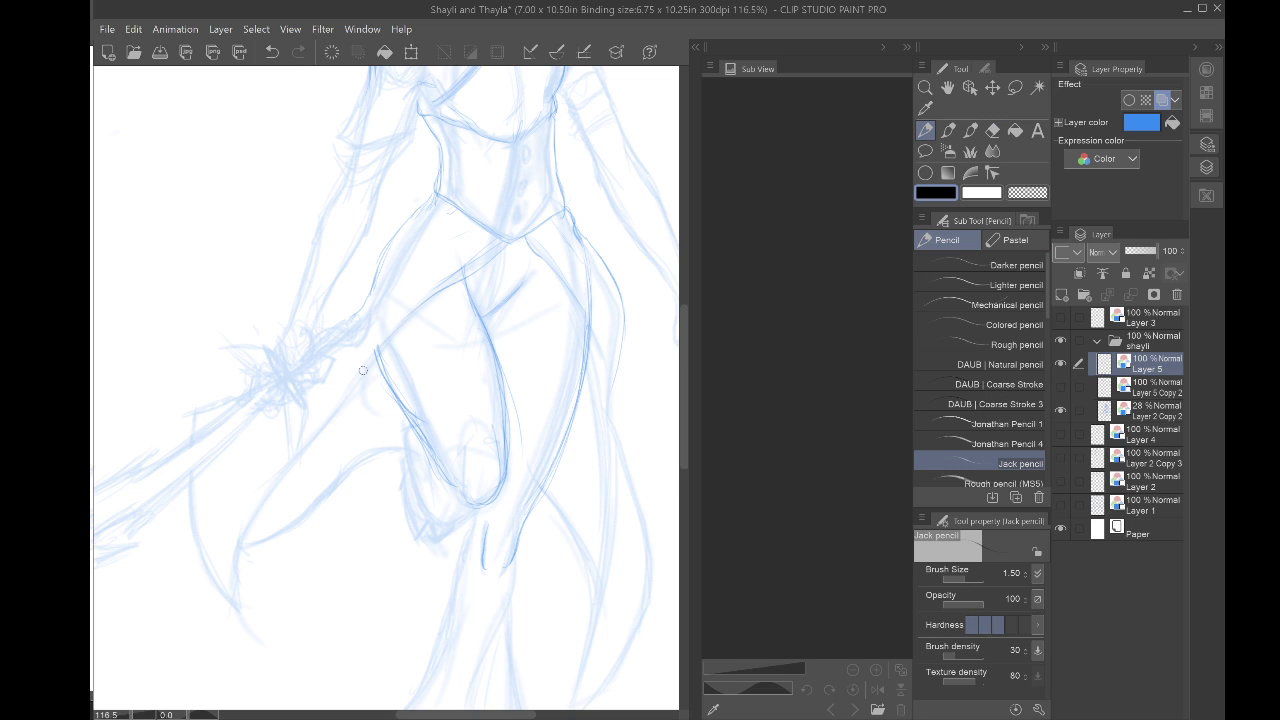
Step: Extend the skirt's front edge past the raised thigh down to the pointed tip of the sword-side panel
drag(402, 327, 331, 418)
drag(370, 364, 257, 510)
mouse_move(294, 466)
mouse_down()
mouse_move(232, 599)
mouse_move(240, 549)
mouse_move(235, 587)
mouse_up()
scroll(387, 388, down, 5)
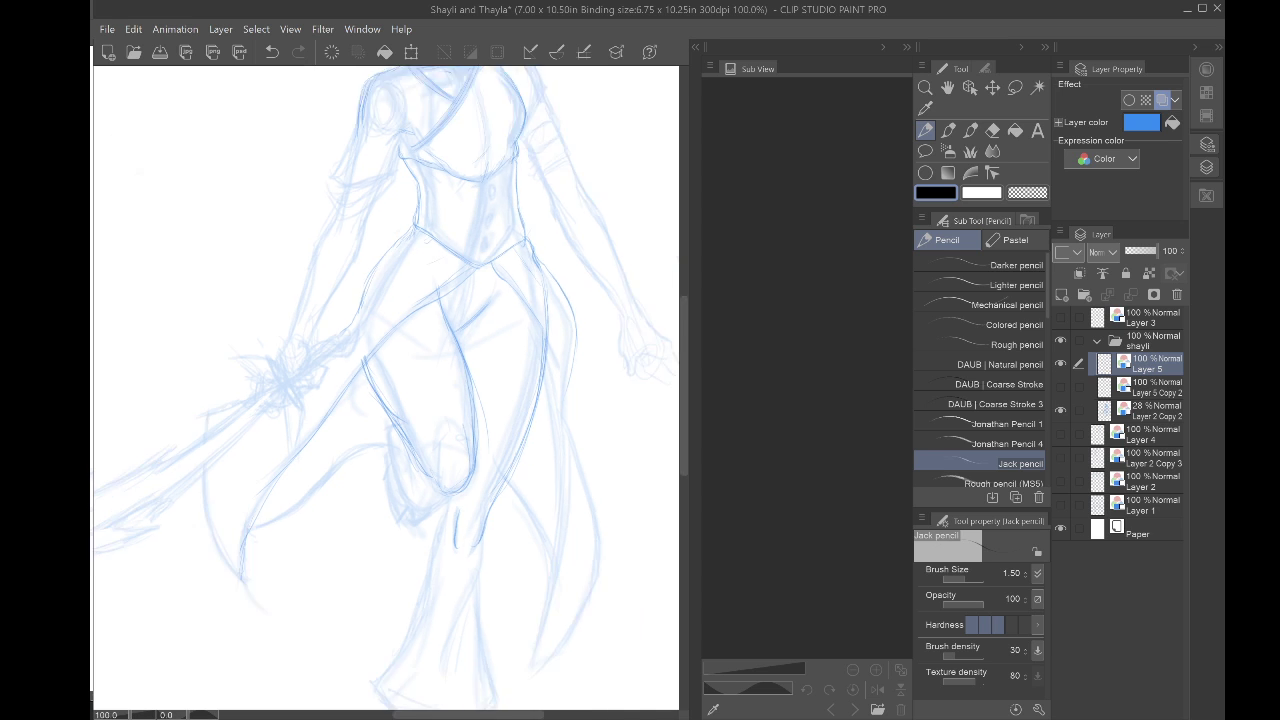
scroll(387, 388, up, 5)
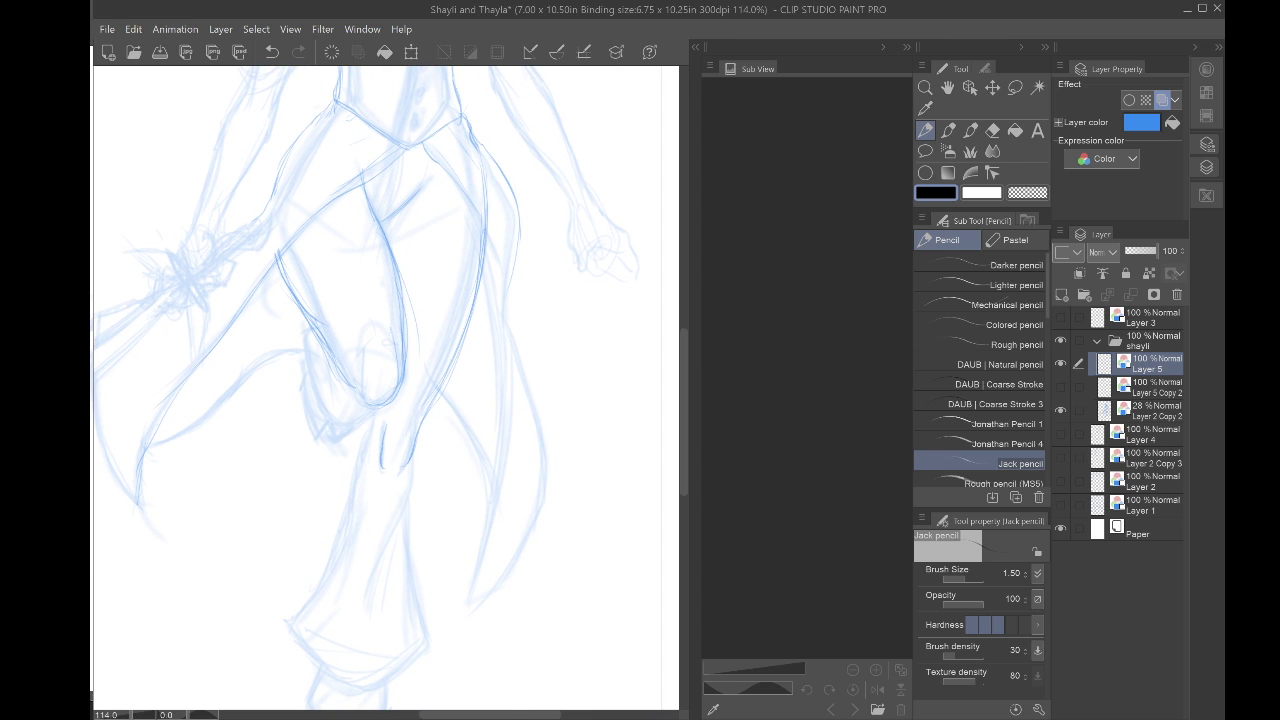
Step: Outline the far skirt panel, sweeping its inner and outer edges from the hip down to the pointed tip
drag(423, 143, 477, 216)
mouse_move(490, 157)
mouse_down()
mouse_move(518, 213)
mouse_move(508, 328)
mouse_up()
mouse_move(486, 252)
mouse_down()
mouse_move(505, 328)
mouse_move(501, 445)
mouse_up()
mouse_move(511, 336)
mouse_down()
mouse_move(546, 485)
mouse_move(518, 552)
mouse_up()
mouse_move(501, 408)
mouse_down()
mouse_move(466, 606)
mouse_move(519, 547)
mouse_move(460, 614)
mouse_move(486, 545)
mouse_up()
mouse_move(440, 391)
mouse_down()
mouse_move(499, 509)
mouse_move(487, 453)
mouse_move(458, 432)
mouse_move(636, 397)
mouse_up()
Step: Trace the sword-side skirt panel's lower edge behind the raised leg, and hide the Layer 2 Copy 2 rough sketch
drag(519, 309, 423, 363)
mouse_move(464, 326)
mouse_down()
mouse_move(396, 394)
mouse_move(404, 384)
mouse_move(361, 403)
mouse_up()
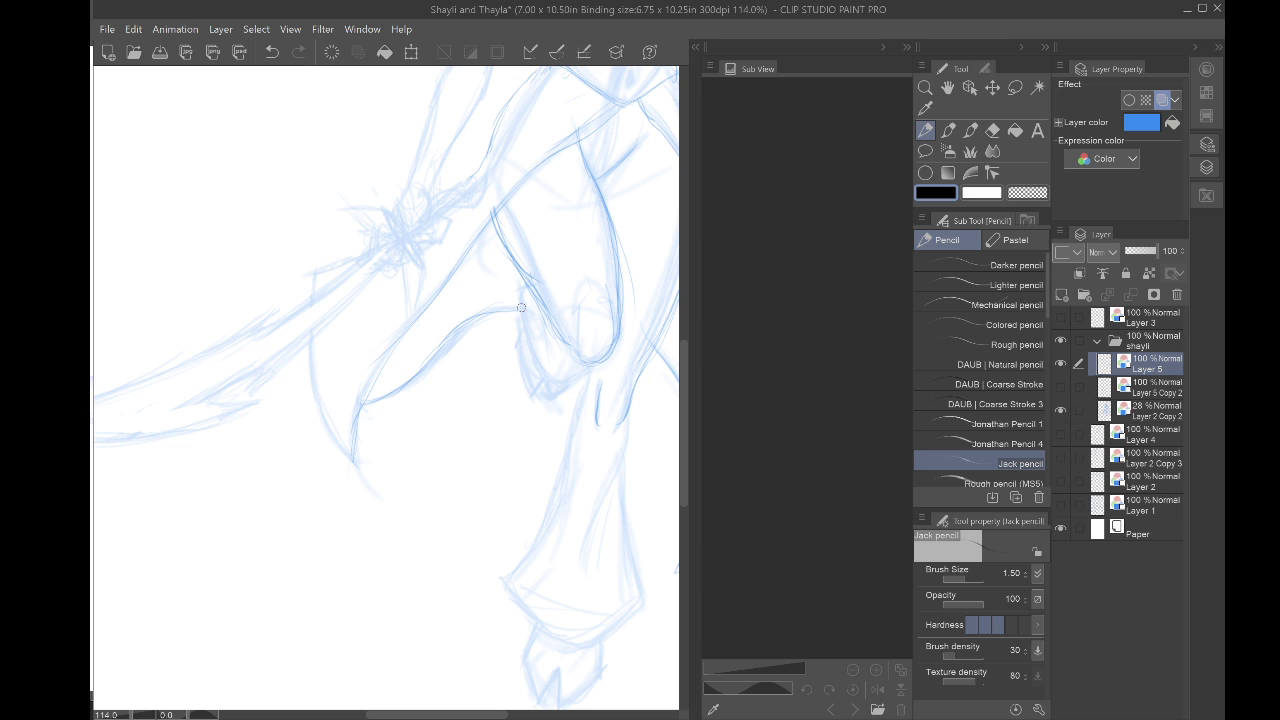
drag(521, 307, 401, 467)
scroll(330, 361, down, 1)
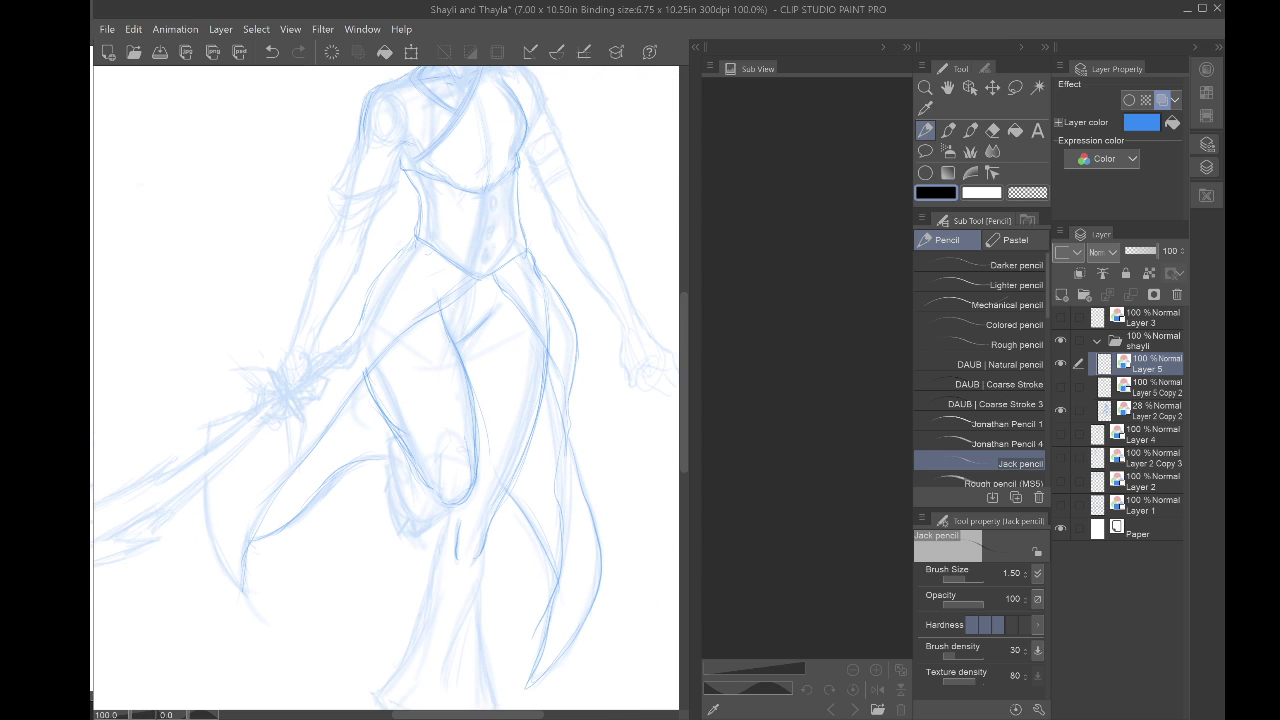
drag(430, 340, 382, 407)
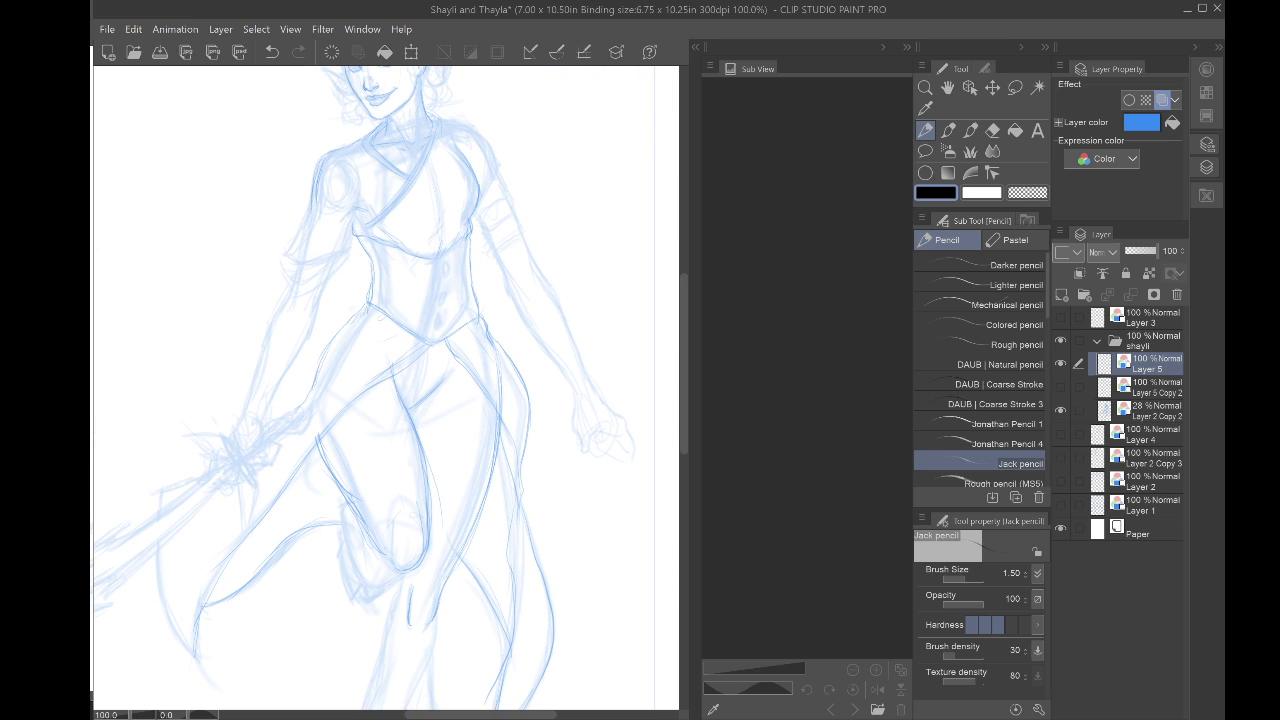
scroll(300, 359, down, 2)
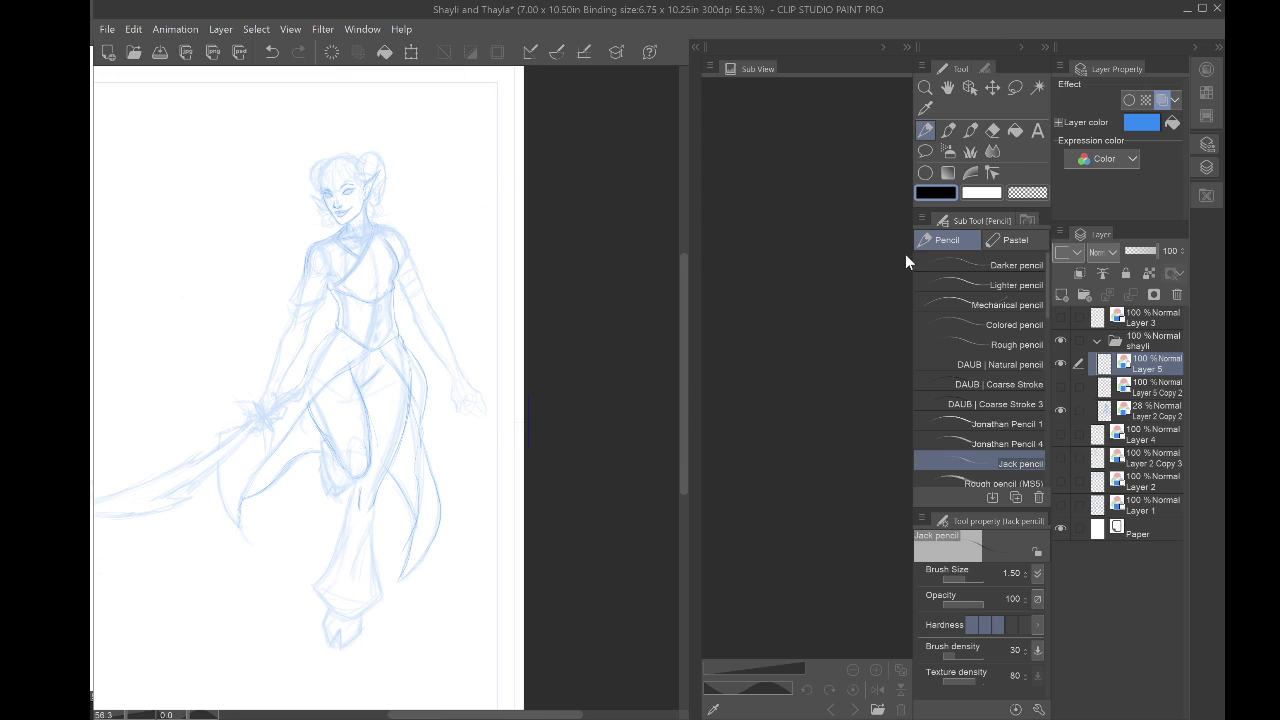
click(1059, 409)
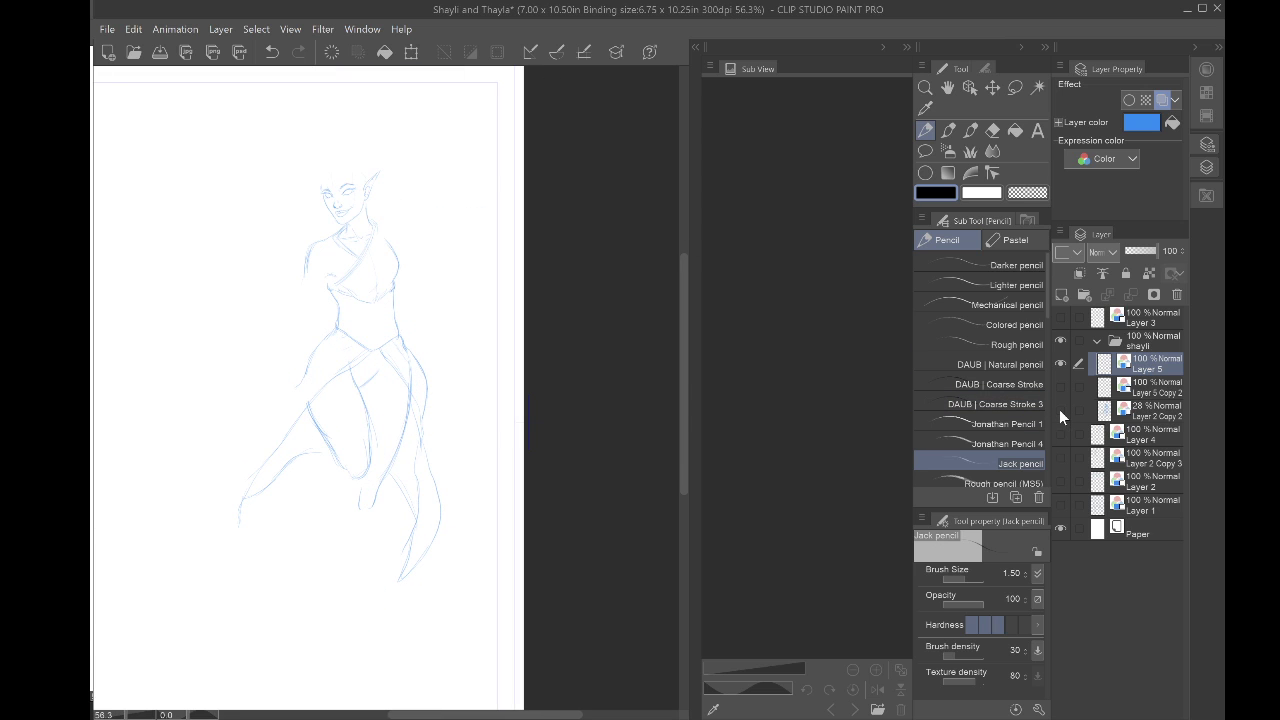
Step: Compare the clean figure lines with the Layer 2 Copy 2 rough sketch by alternately hiding and showing it, ending with it shown
click(1059, 409)
click(1059, 409)
click(1059, 409)
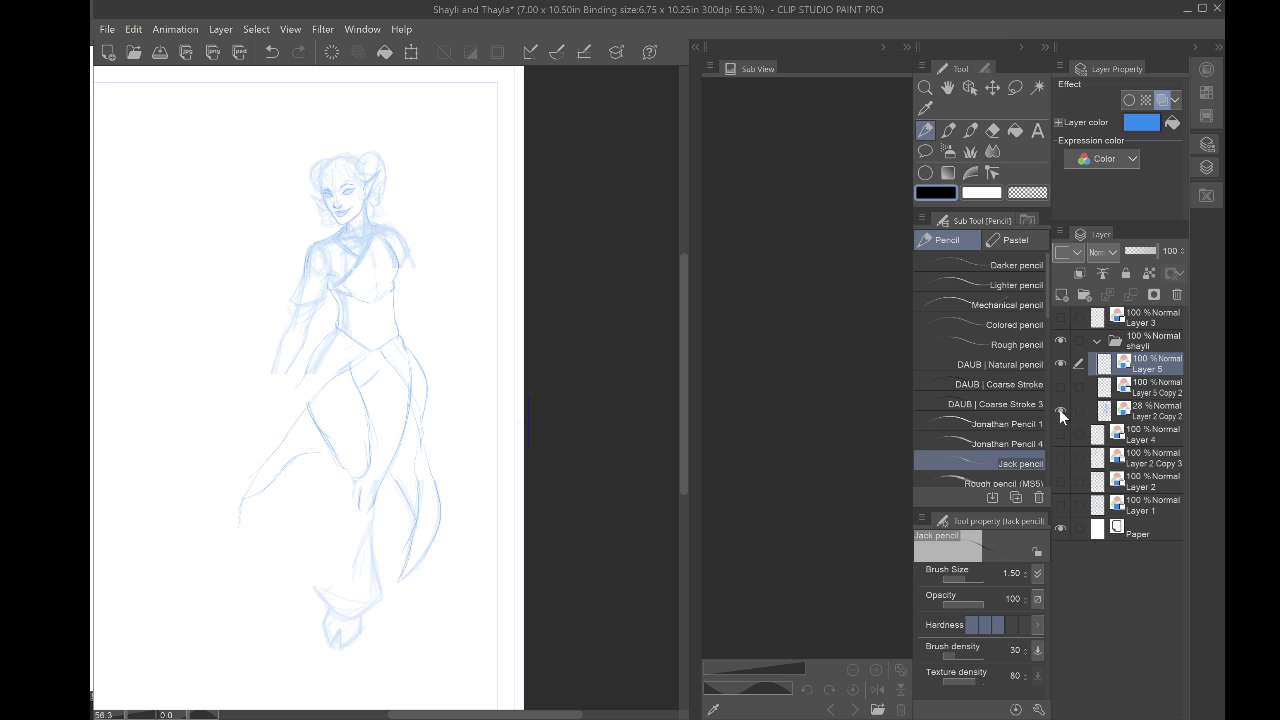
click(1059, 409)
click(1059, 409)
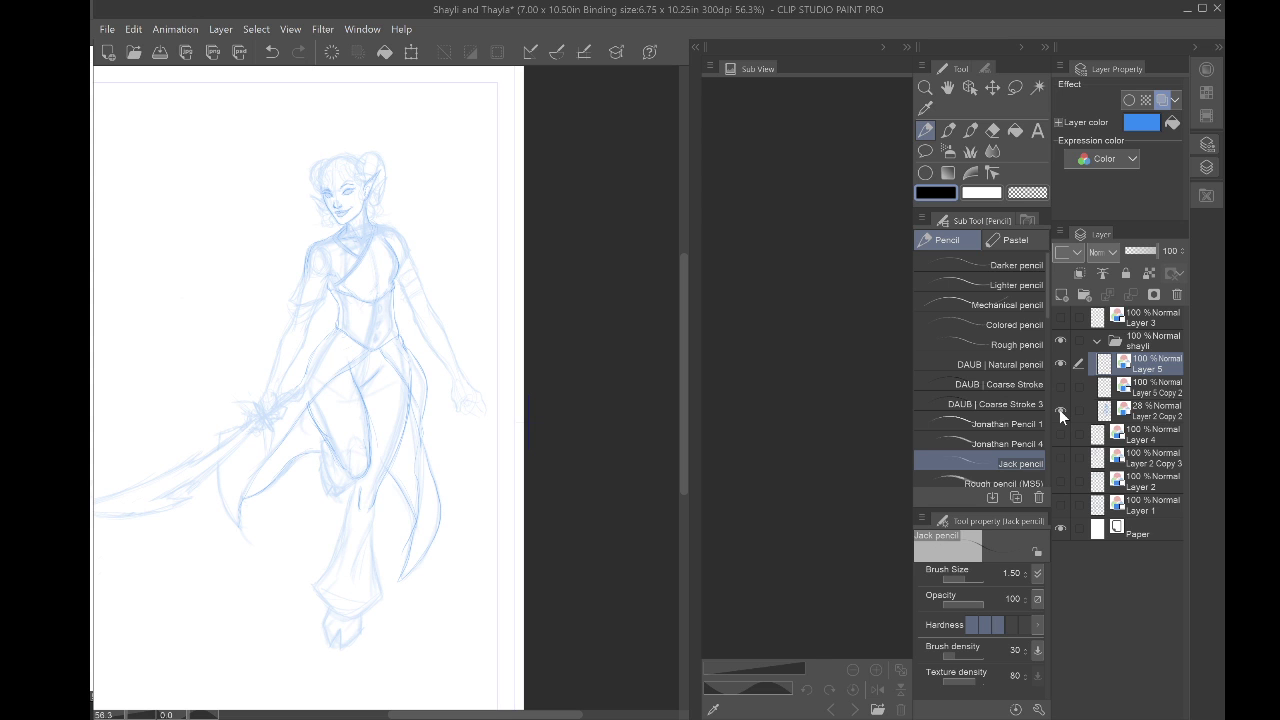
click(1059, 409)
click(1059, 409)
click(1059, 409)
click(1059, 409)
click(1059, 409)
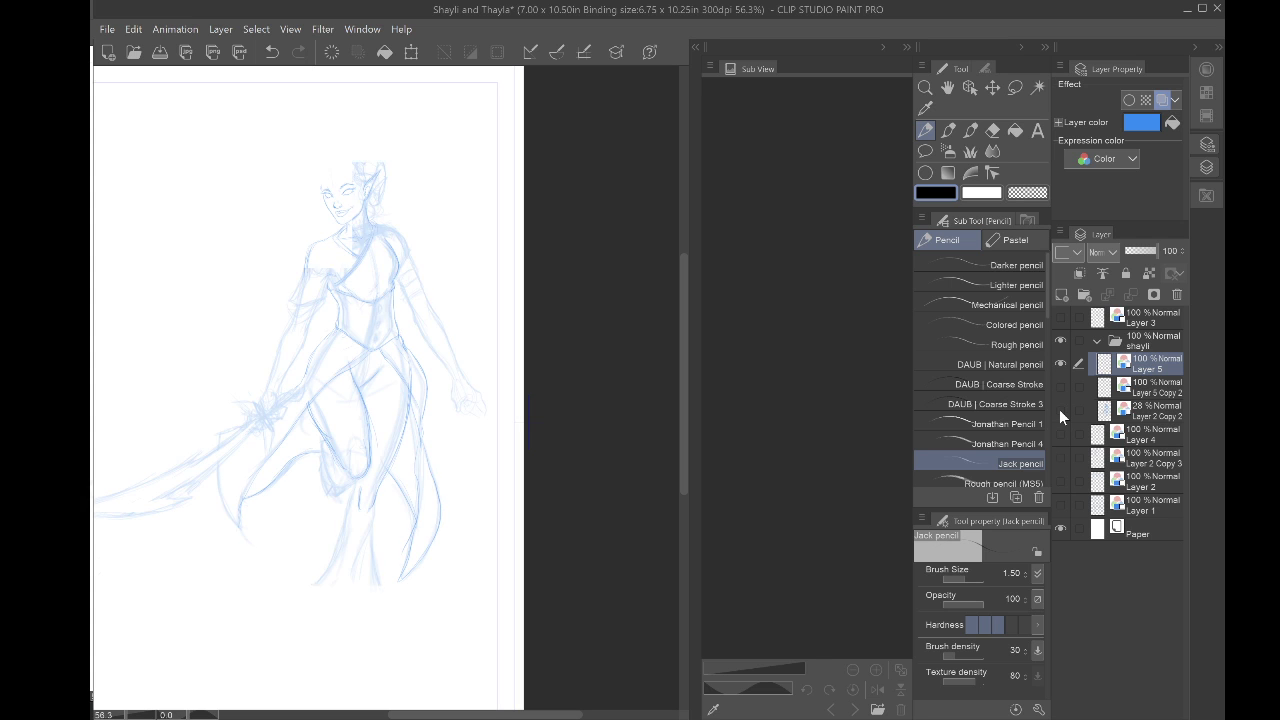
click(1059, 409)
key(ctrl+alt+0)
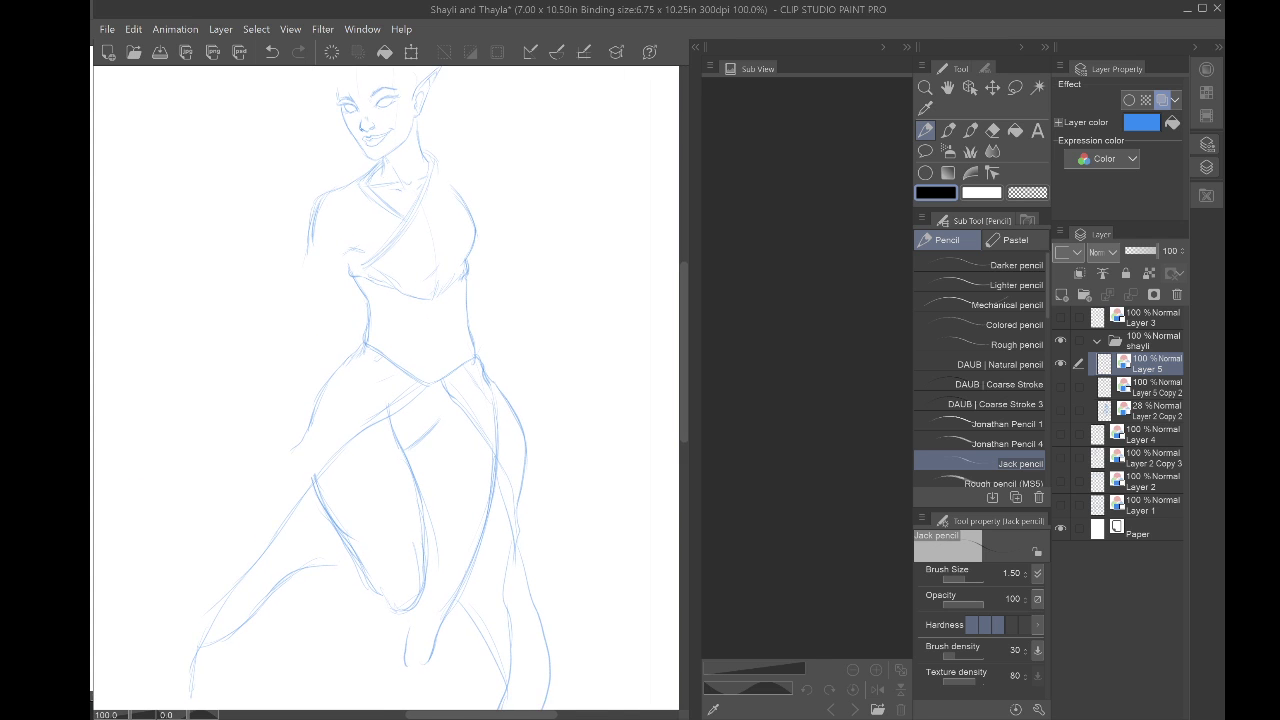
scroll(298, 310, down, 3)
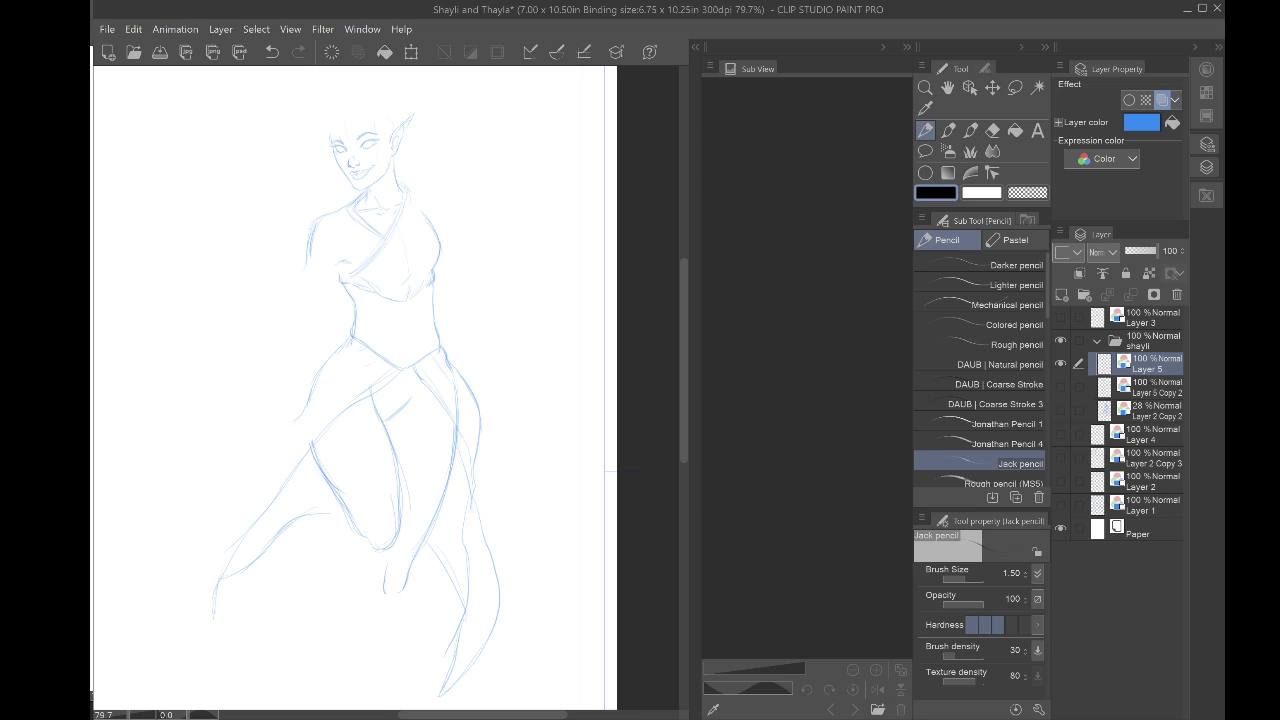
click(1061, 411)
click(1061, 411)
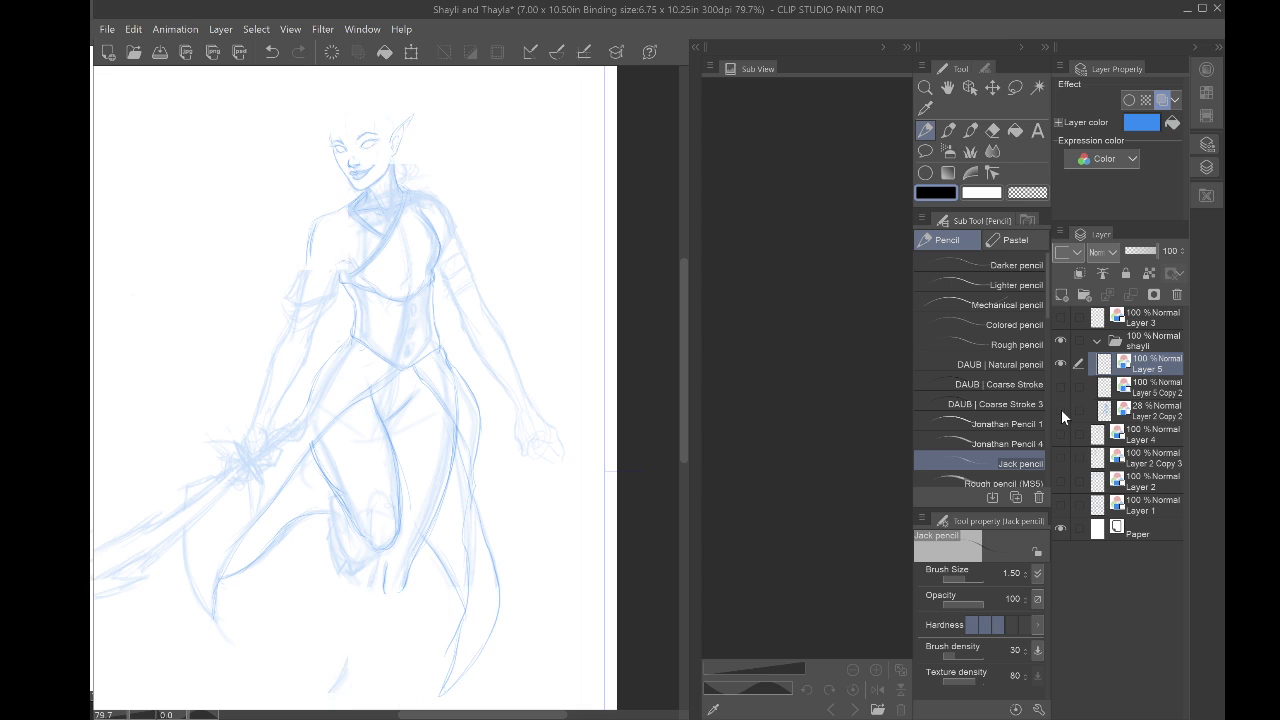
click(1061, 411)
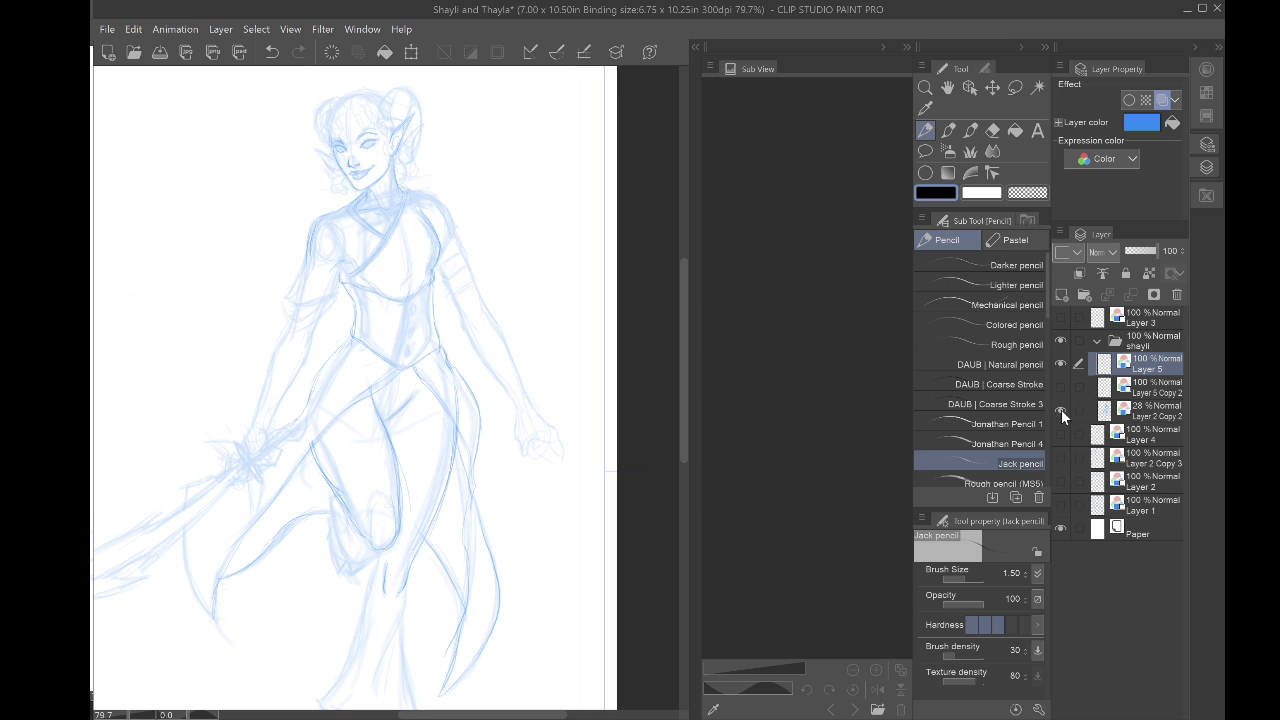
Step: Outline the sword hand's fist and thumb over the rough sketch, and trace the outer wrist and forearm contour toward the elbow
scroll(135, 508, up, 5)
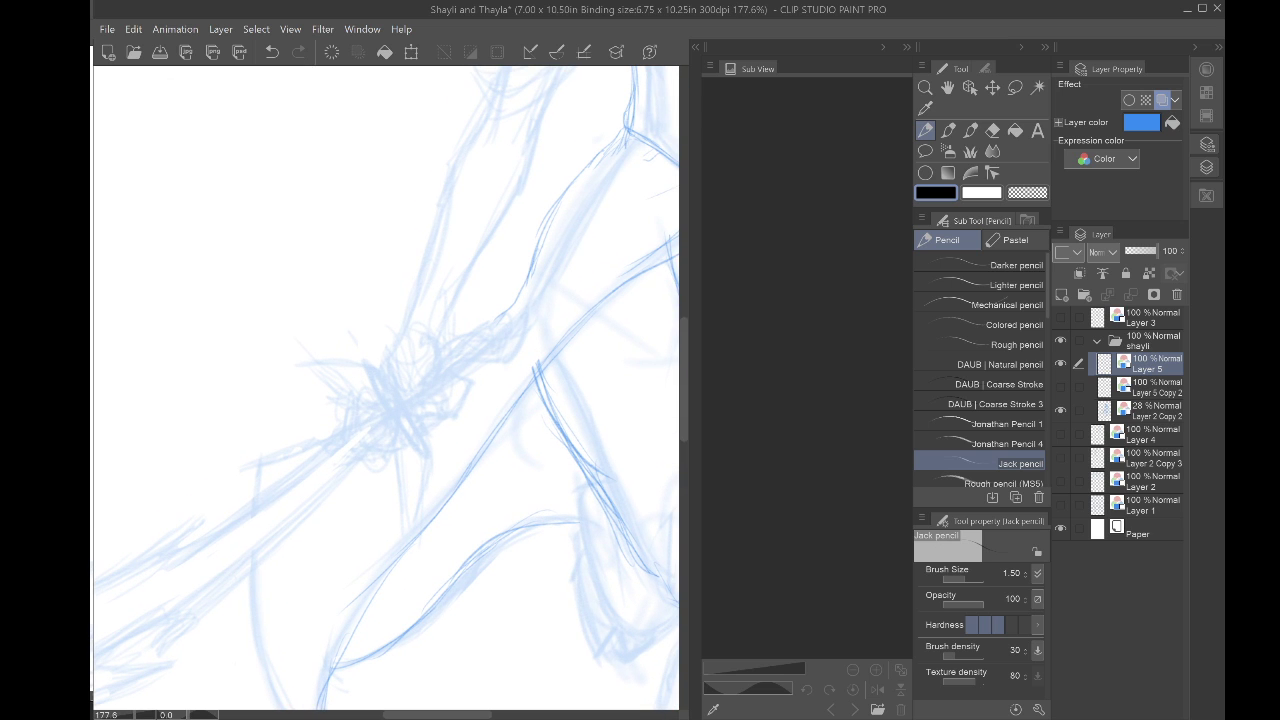
mouse_move(440, 348)
mouse_down()
mouse_move(424, 399)
mouse_move(396, 381)
mouse_move(406, 412)
mouse_up()
mouse_move(432, 402)
mouse_down()
mouse_move(448, 406)
mouse_move(425, 418)
mouse_up()
mouse_move(395, 376)
mouse_down()
mouse_move(393, 326)
mouse_move(425, 330)
mouse_move(435, 361)
mouse_move(443, 310)
mouse_up()
drag(463, 134, 433, 203)
mouse_move(447, 158)
mouse_down()
mouse_move(384, 364)
mouse_move(293, 508)
mouse_up()
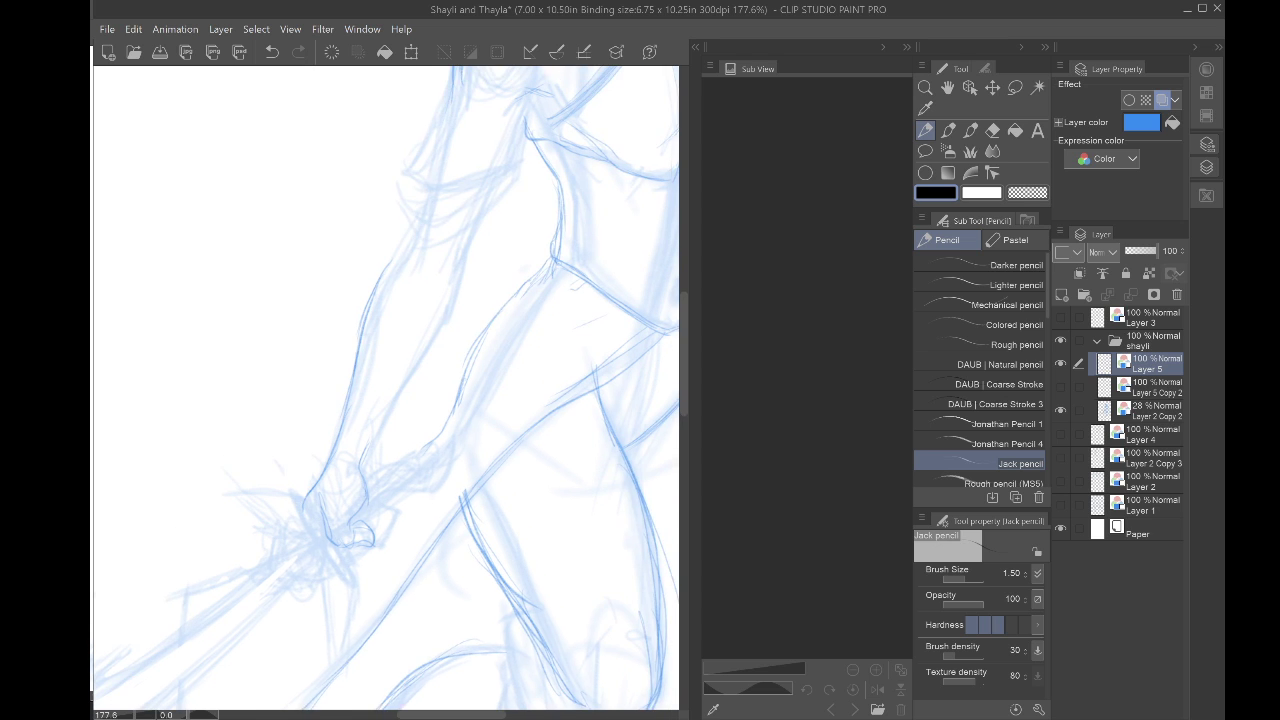
Step: Draw the sword arm's upper-arm contours and pointed elbow lines, and trace the inner forearm edge down to the wrist
key(ctrl+minus)
drag(385, 390, 390, 447)
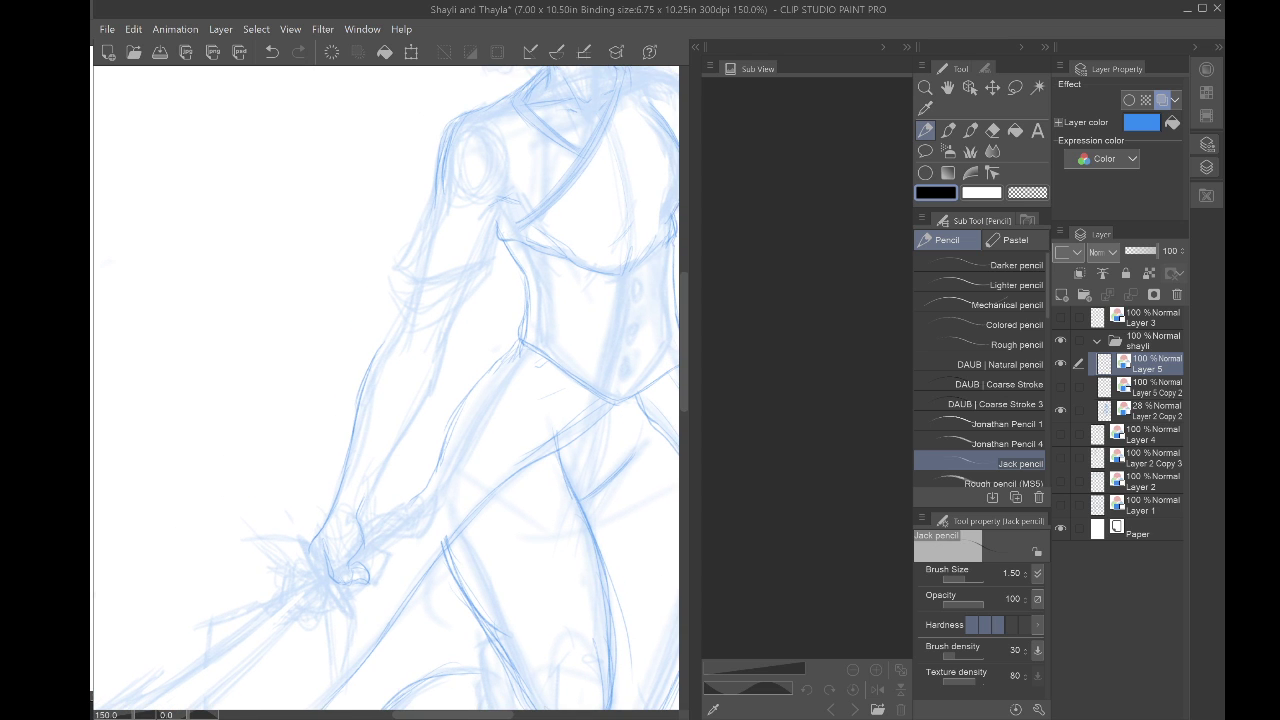
drag(429, 210, 409, 295)
drag(423, 239, 386, 341)
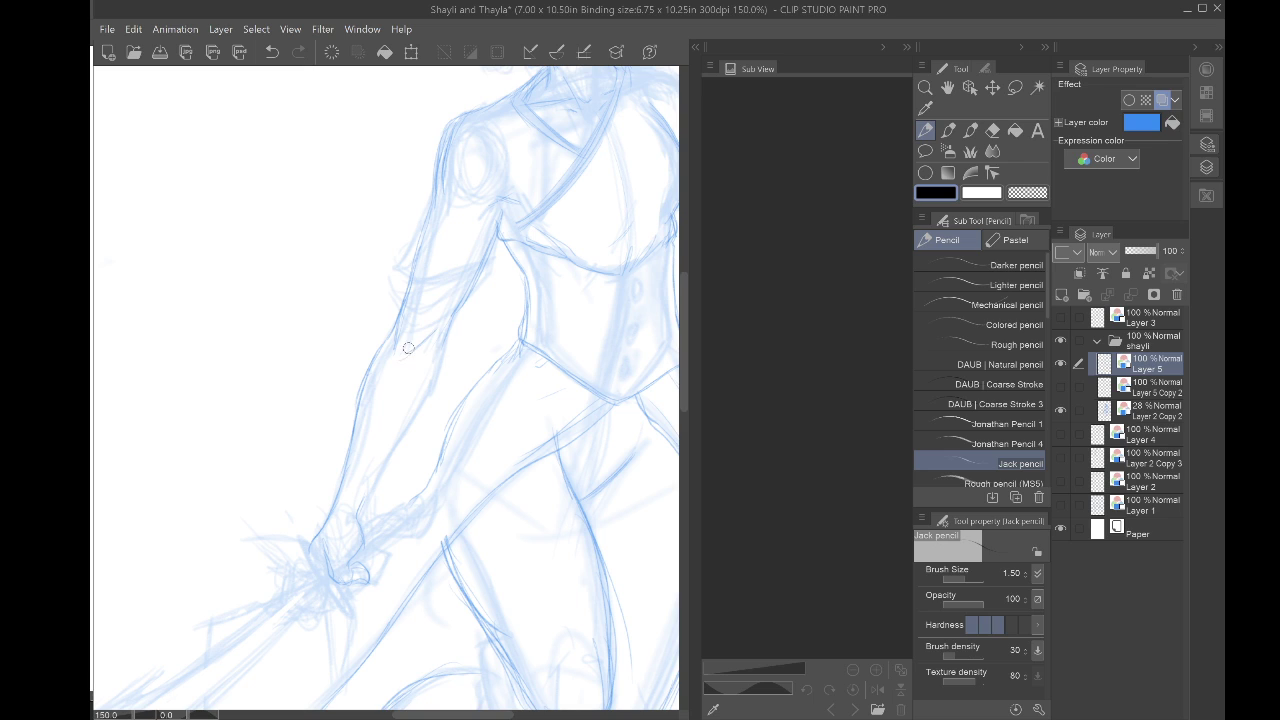
drag(408, 347, 400, 317)
drag(413, 251, 392, 366)
drag(456, 316, 408, 434)
mouse_move(436, 372)
mouse_down()
mouse_move(407, 437)
mouse_move(444, 360)
mouse_move(369, 503)
mouse_move(395, 453)
mouse_move(374, 508)
mouse_up()
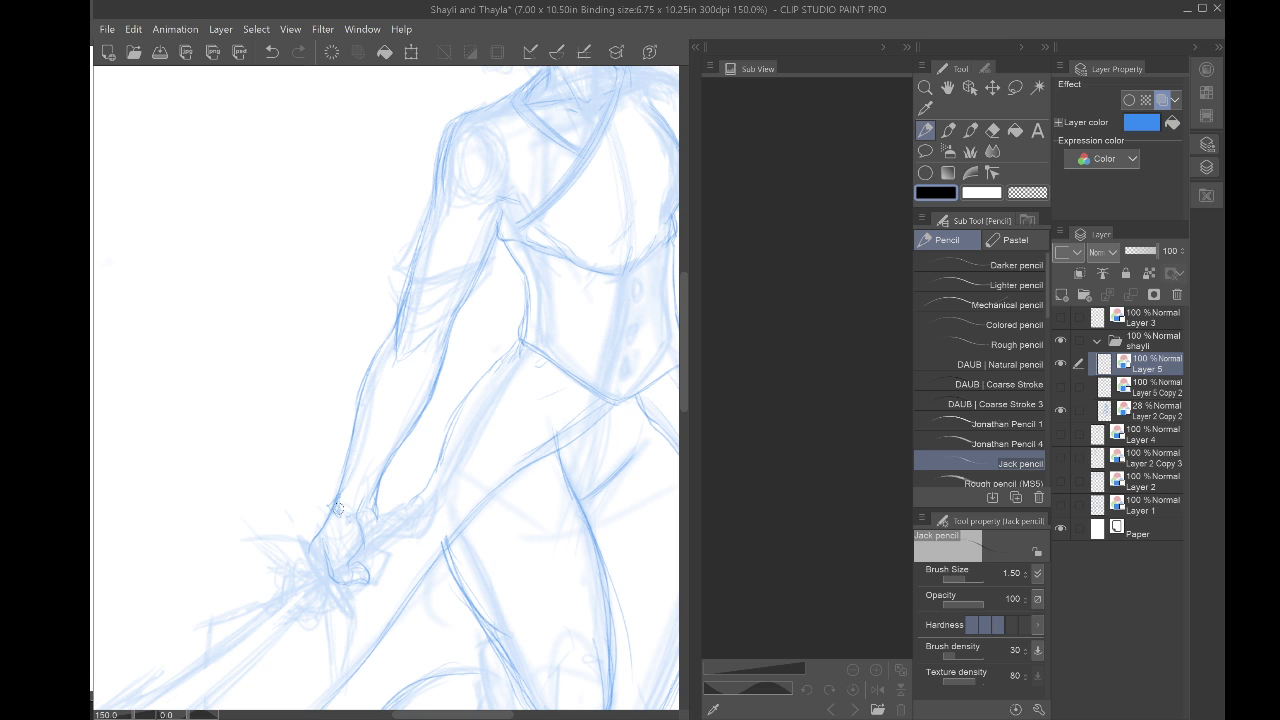
Step: Review the redrawn sword arm within the whole figure with the Layer 2 Copy 2 rough sketch hidden and shown
scroll(331, 498, down, 3)
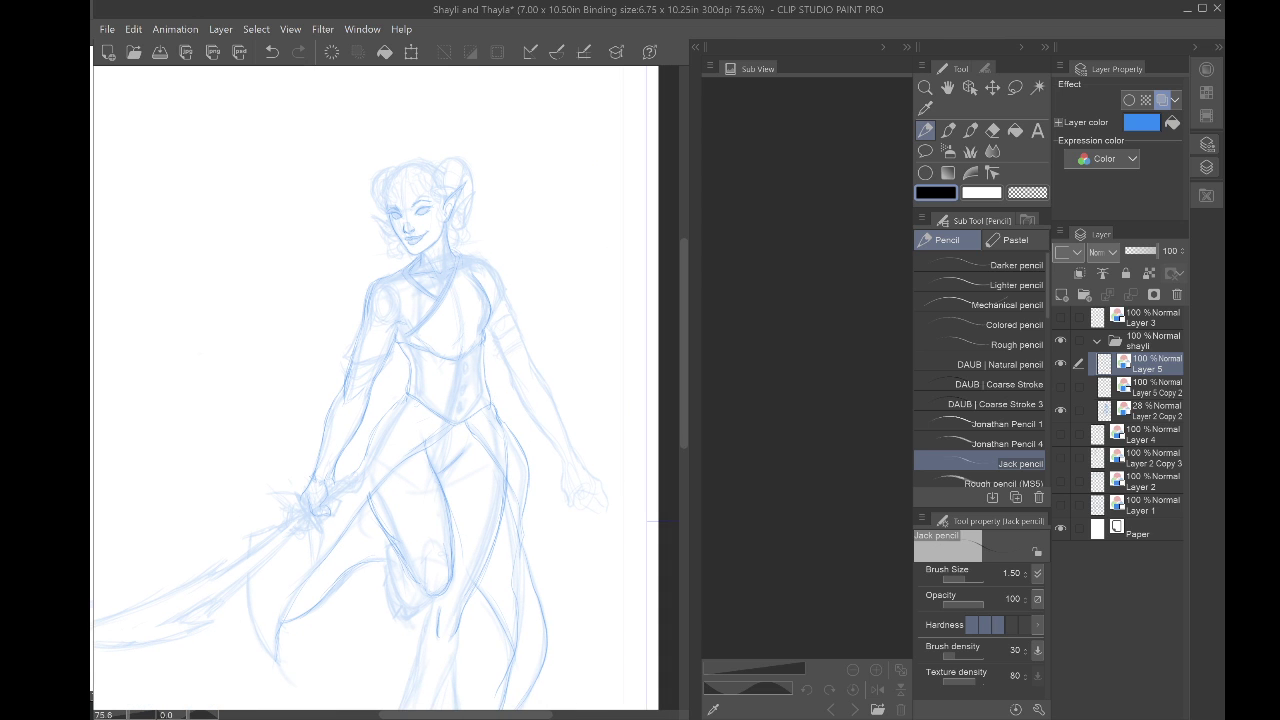
mouse_move(331, 498)
mouse_down()
mouse_move(361, 473)
mouse_move(286, 486)
mouse_up()
scroll(350, 388, up, 2)
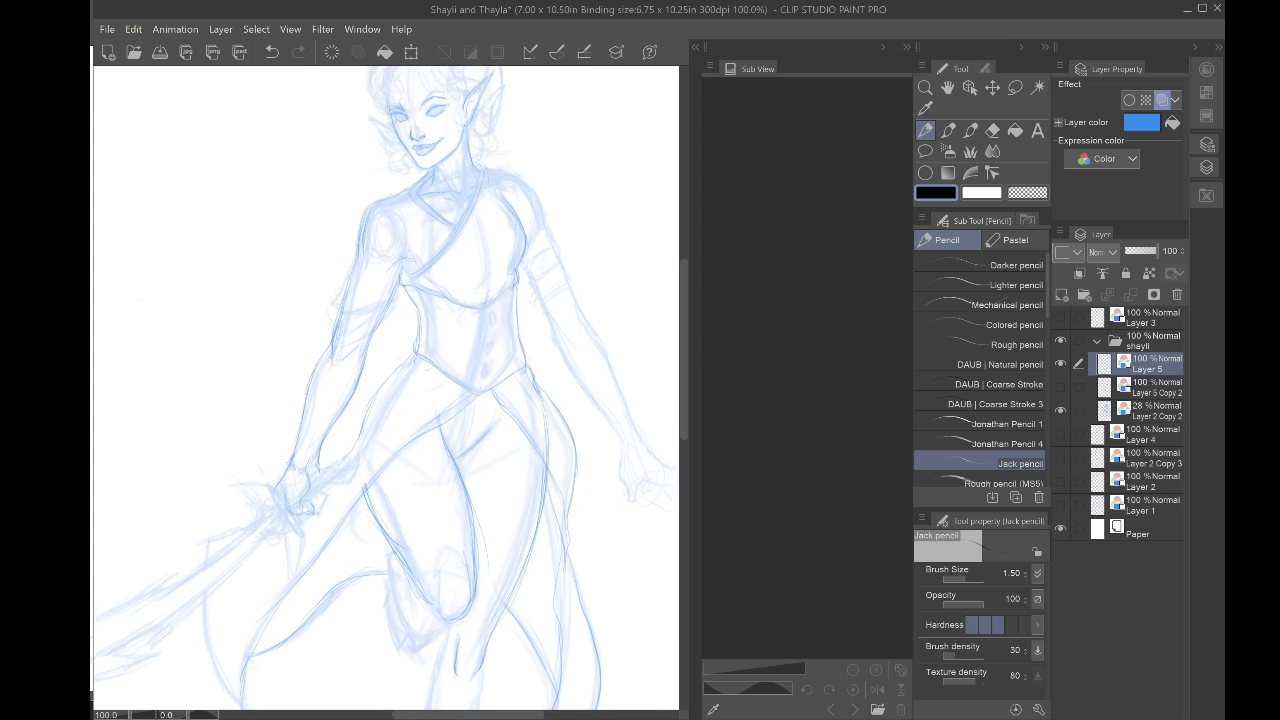
scroll(286, 470, down, 3)
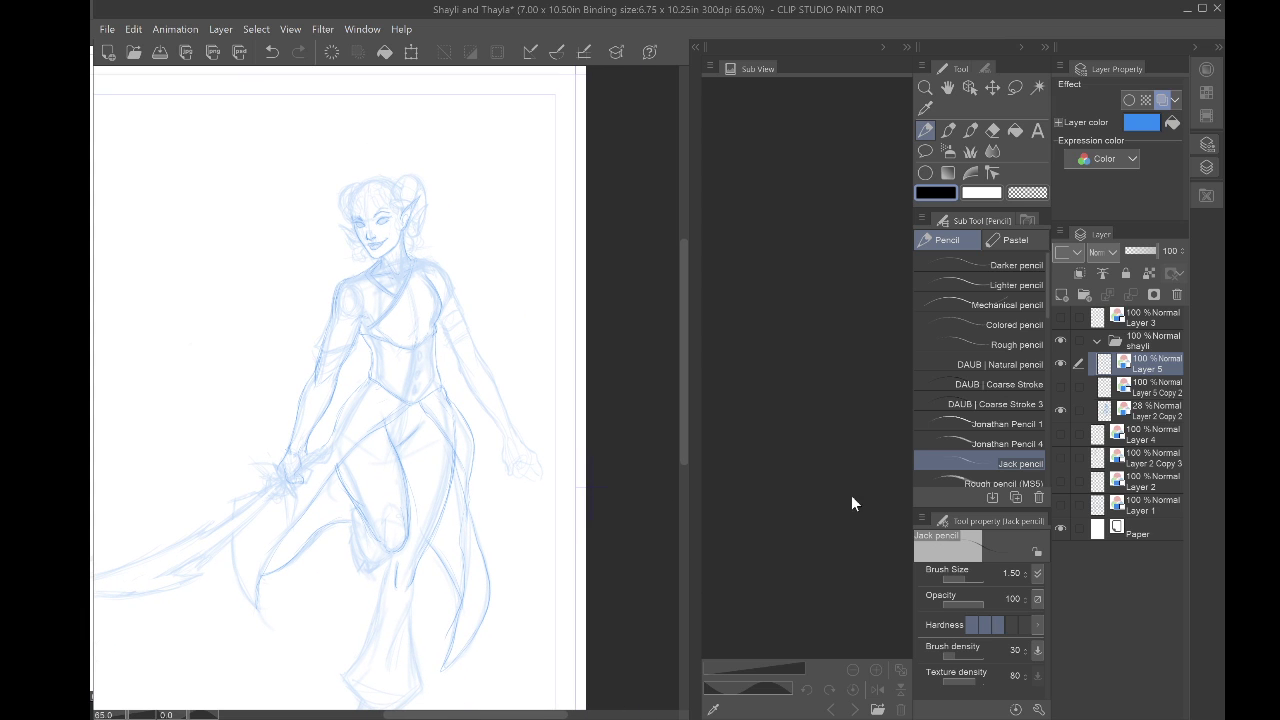
click(1060, 409)
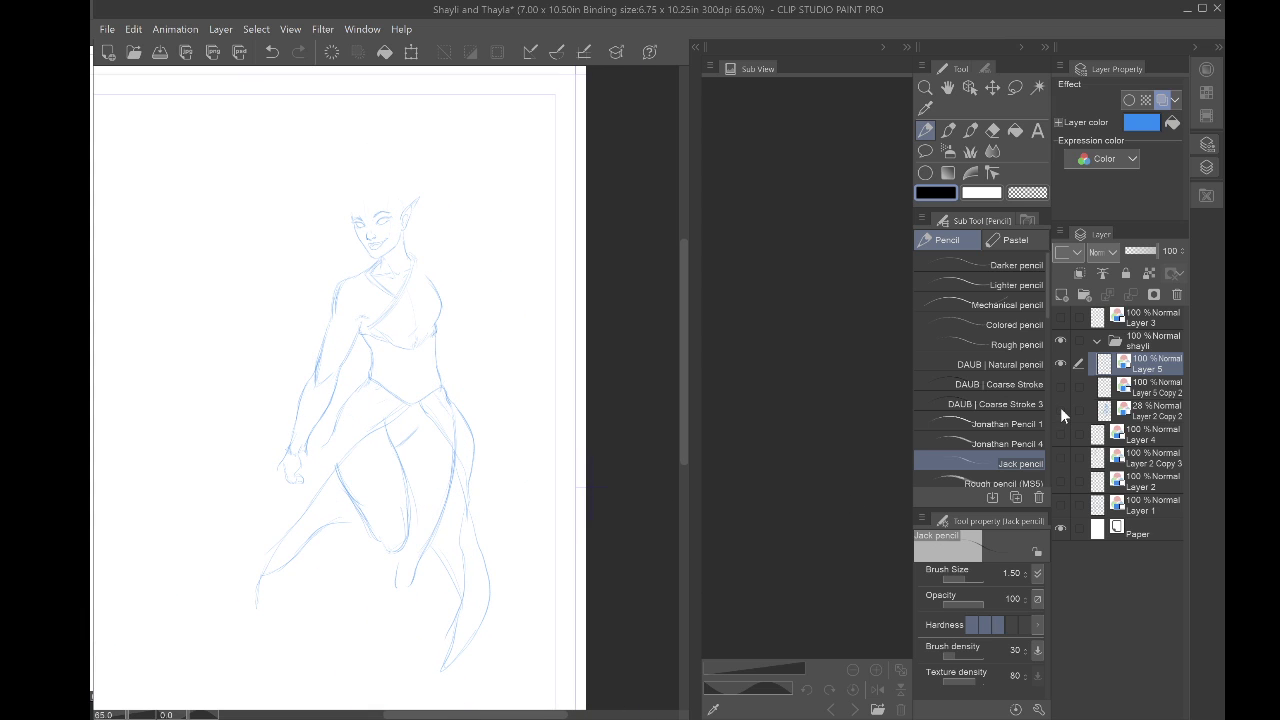
click(1060, 407)
click(1060, 407)
click(1060, 407)
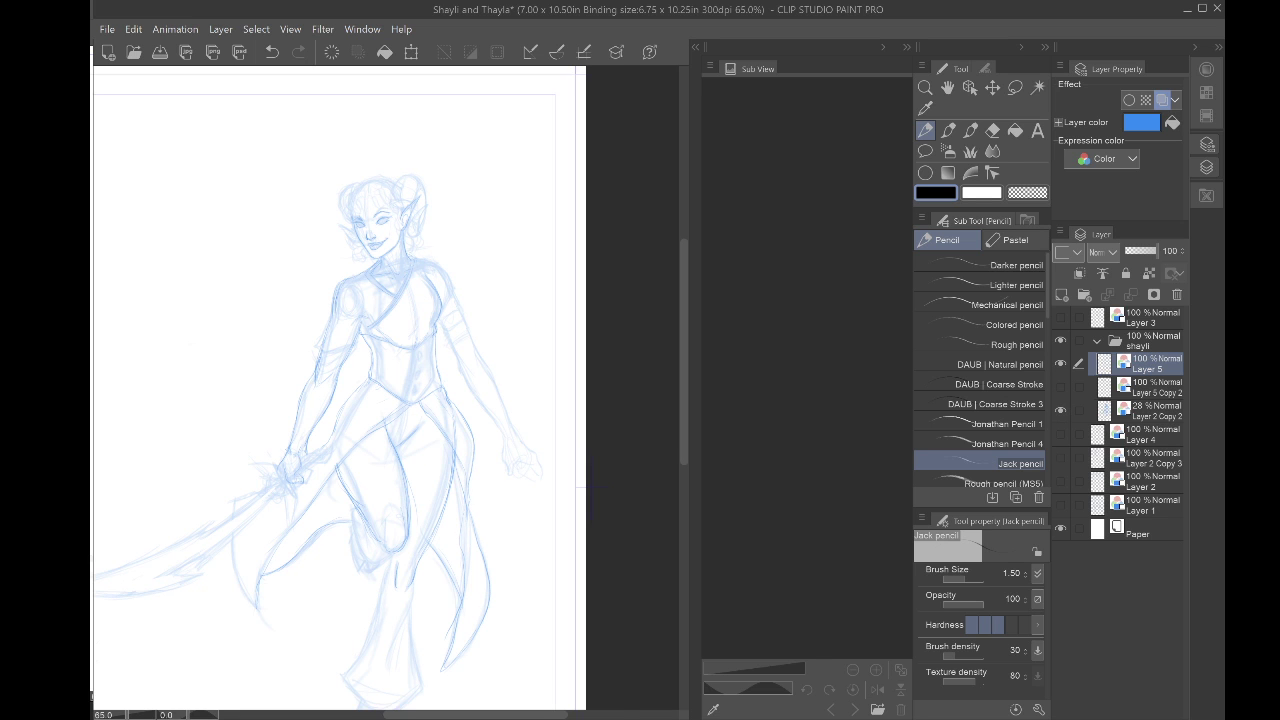
Step: Add finger and knuckle lines to the fist gripping the sword, and touch up the area between the forearm and hip
scroll(380, 390, up, 5)
scroll(380, 390, up, 1)
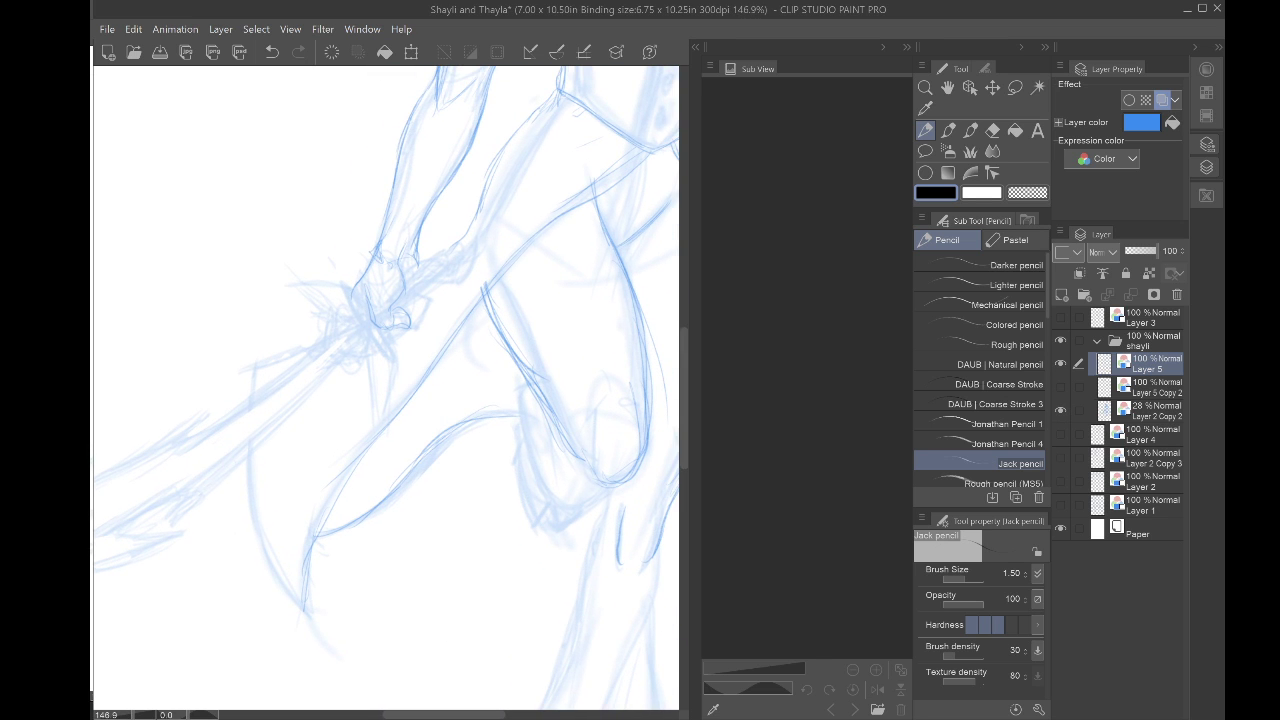
mouse_move(408, 332)
mouse_down()
mouse_move(438, 273)
mouse_move(423, 289)
mouse_move(433, 293)
mouse_move(404, 284)
mouse_move(432, 298)
mouse_up()
mouse_move(364, 341)
mouse_down()
mouse_move(399, 328)
mouse_move(364, 344)
mouse_move(357, 306)
mouse_move(382, 338)
mouse_move(321, 274)
mouse_move(331, 316)
mouse_up()
mouse_move(387, 352)
mouse_down()
mouse_move(369, 427)
mouse_move(397, 392)
mouse_up()
key(ctrl+minus)
drag(411, 240, 360, 310)
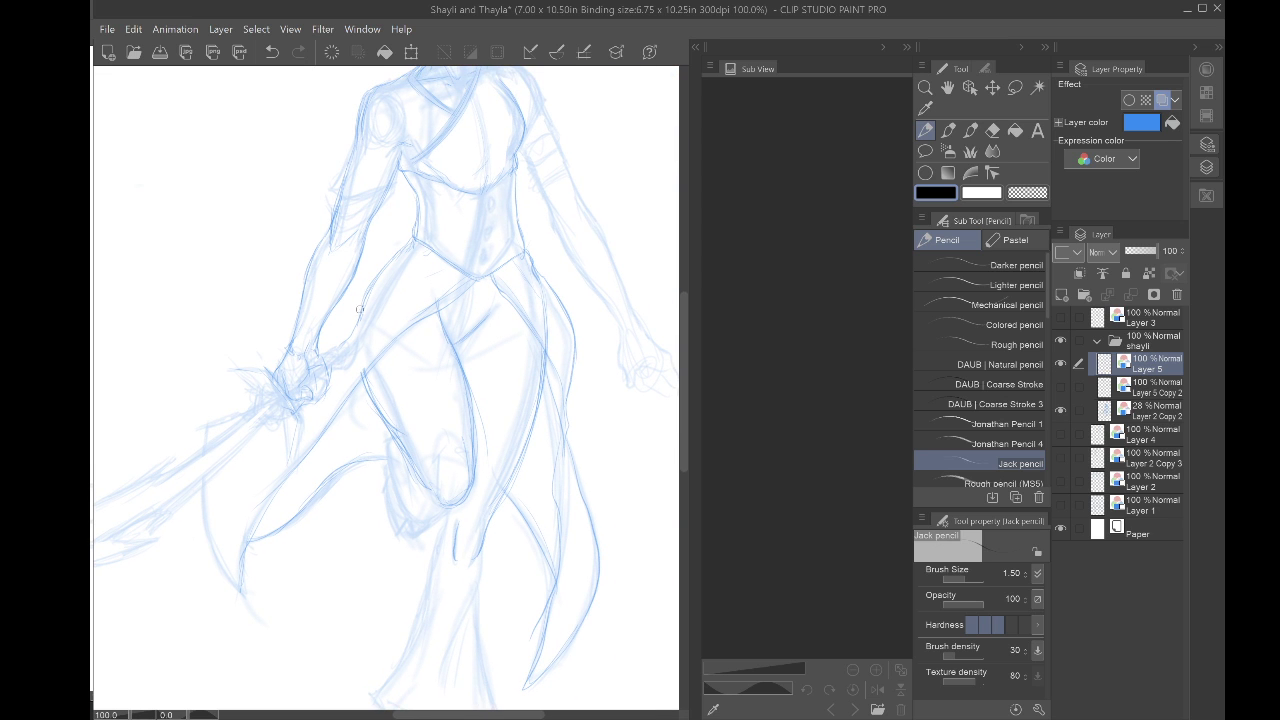
Step: Try to enlarge the corset and legs of the Layer 2 Copy 2 rough sketch to about 111% within a lasso selection
scroll(300, 383, down, 3)
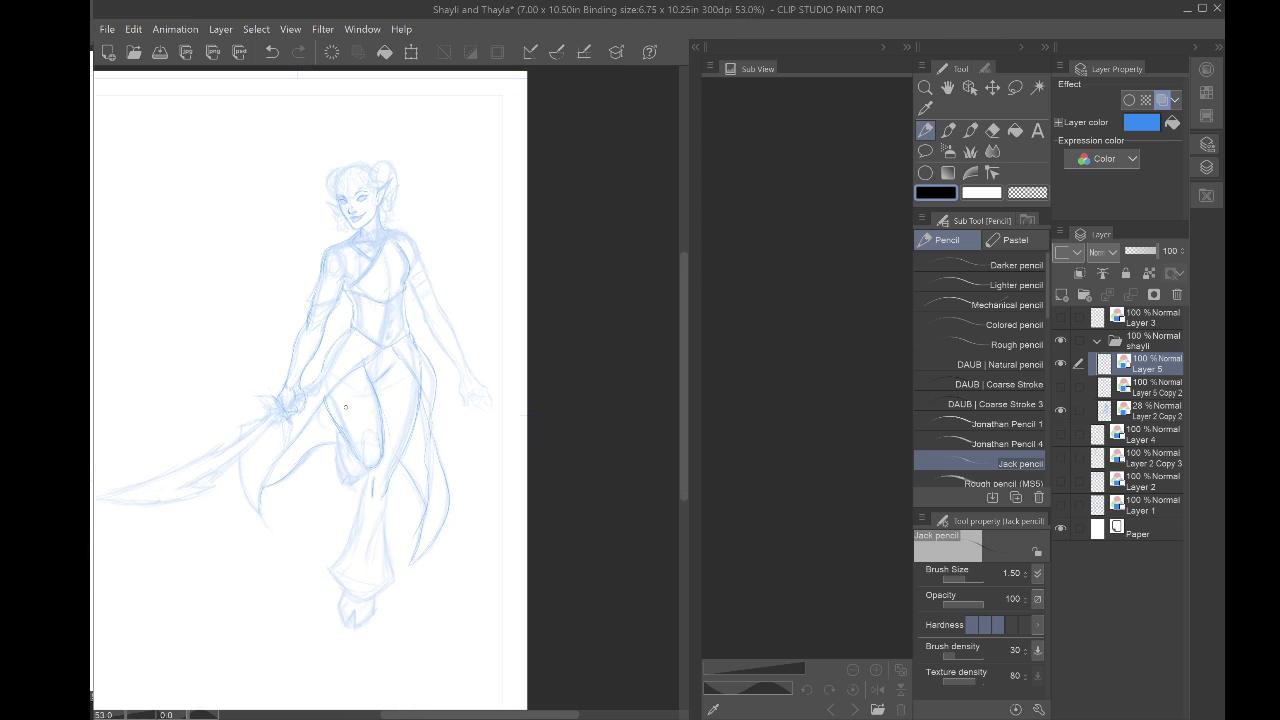
click(1156, 412)
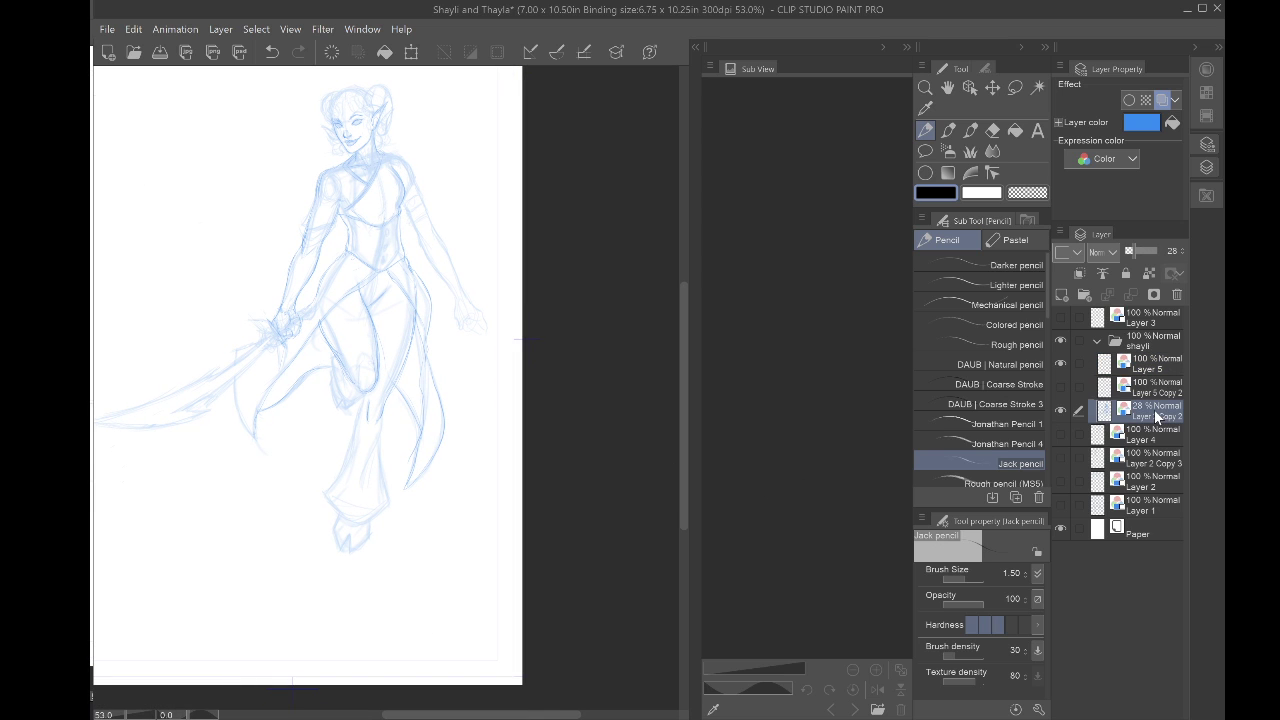
key(m)
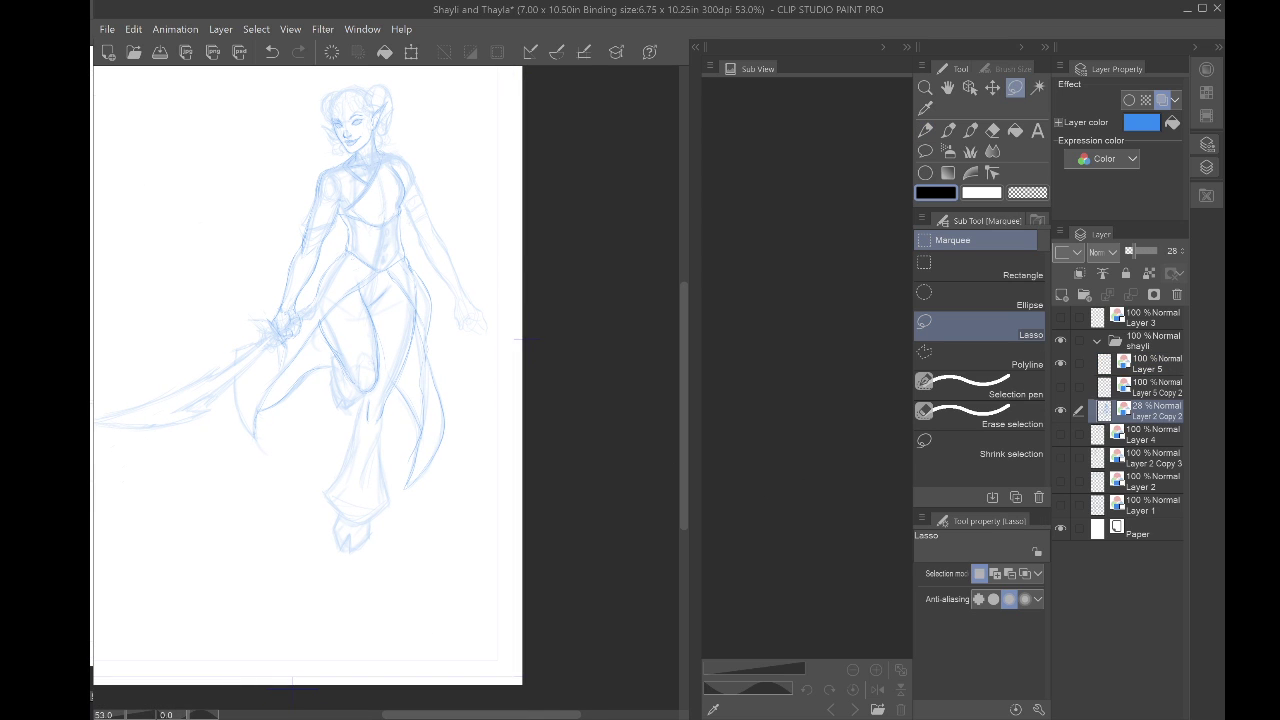
scroll(212, 332, up, 1)
mouse_move(374, 225)
mouse_down()
mouse_move(367, 176)
mouse_move(423, 183)
mouse_move(457, 220)
mouse_move(452, 392)
mouse_move(437, 528)
mouse_move(339, 605)
mouse_move(361, 458)
mouse_move(336, 289)
mouse_move(349, 242)
mouse_move(374, 225)
mouse_up()
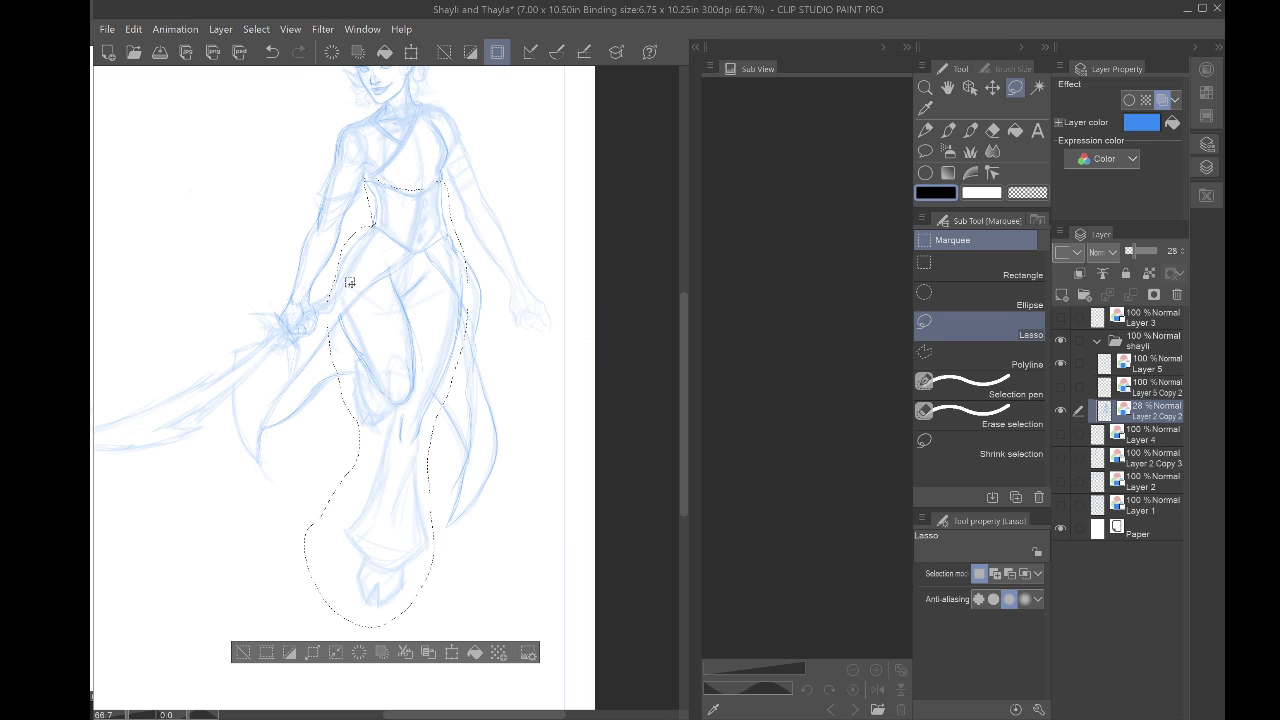
key(ctrl+t)
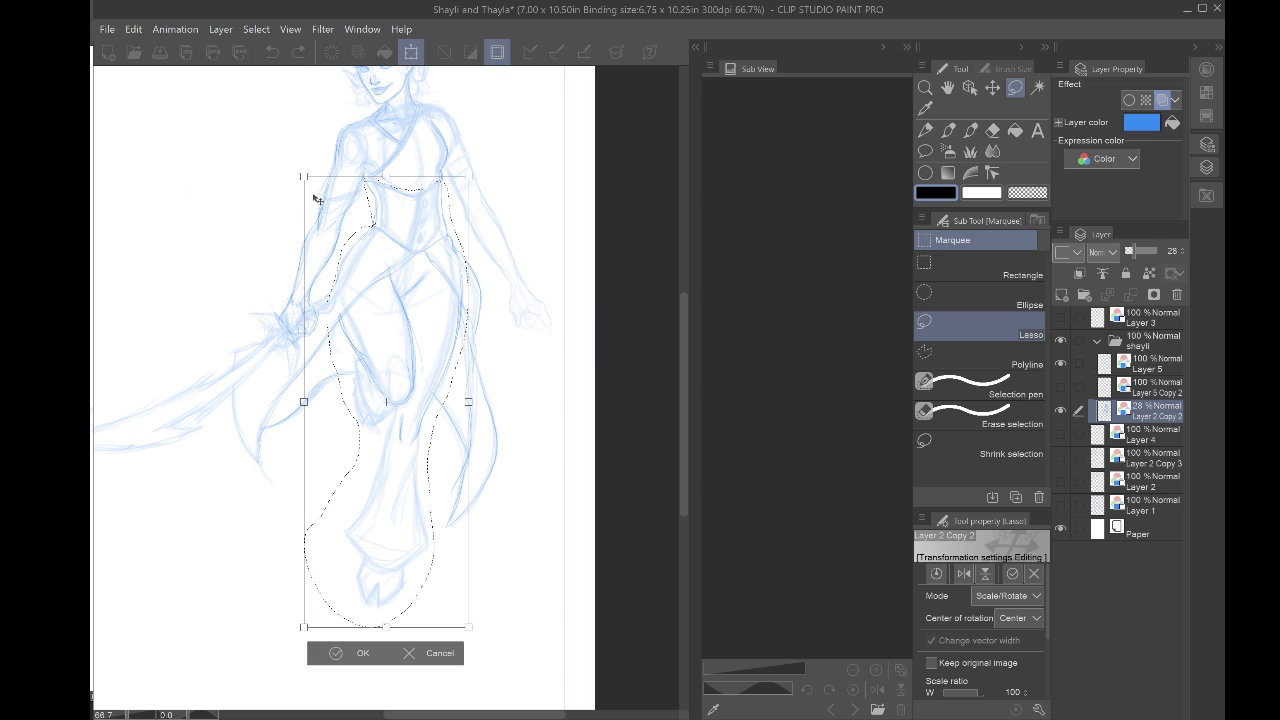
drag(302, 401, 285, 401)
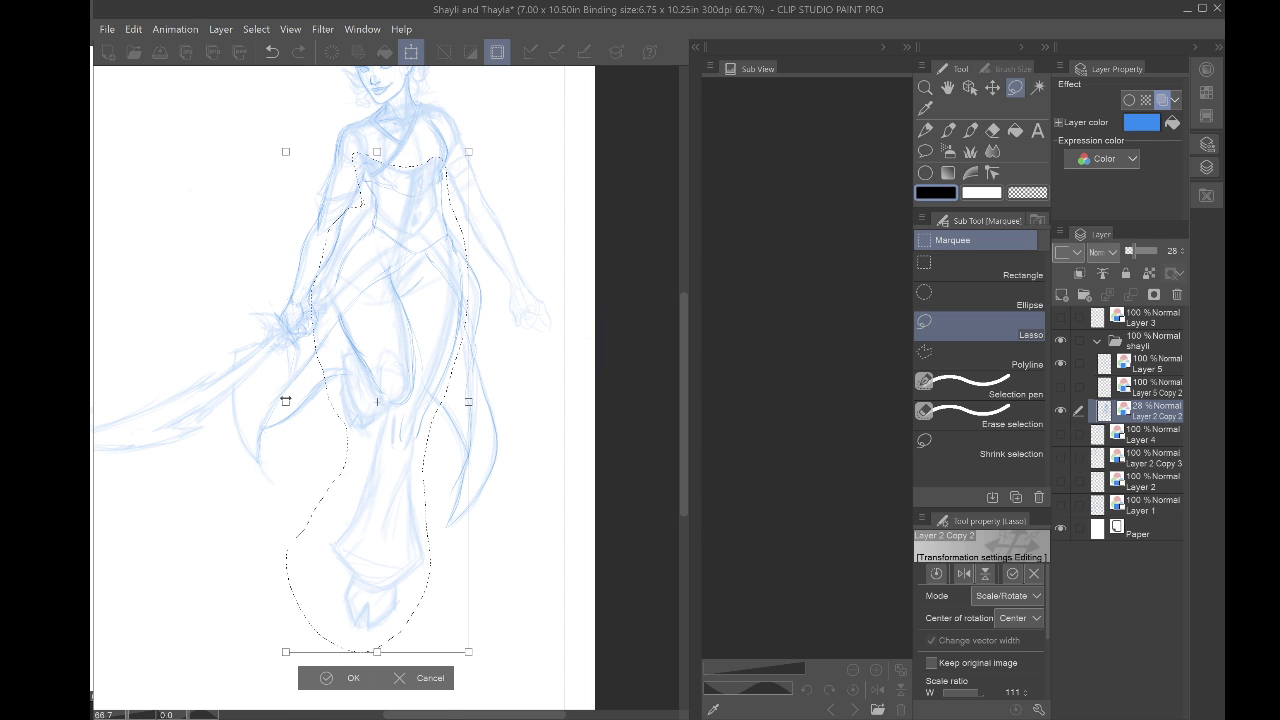
key(Return)
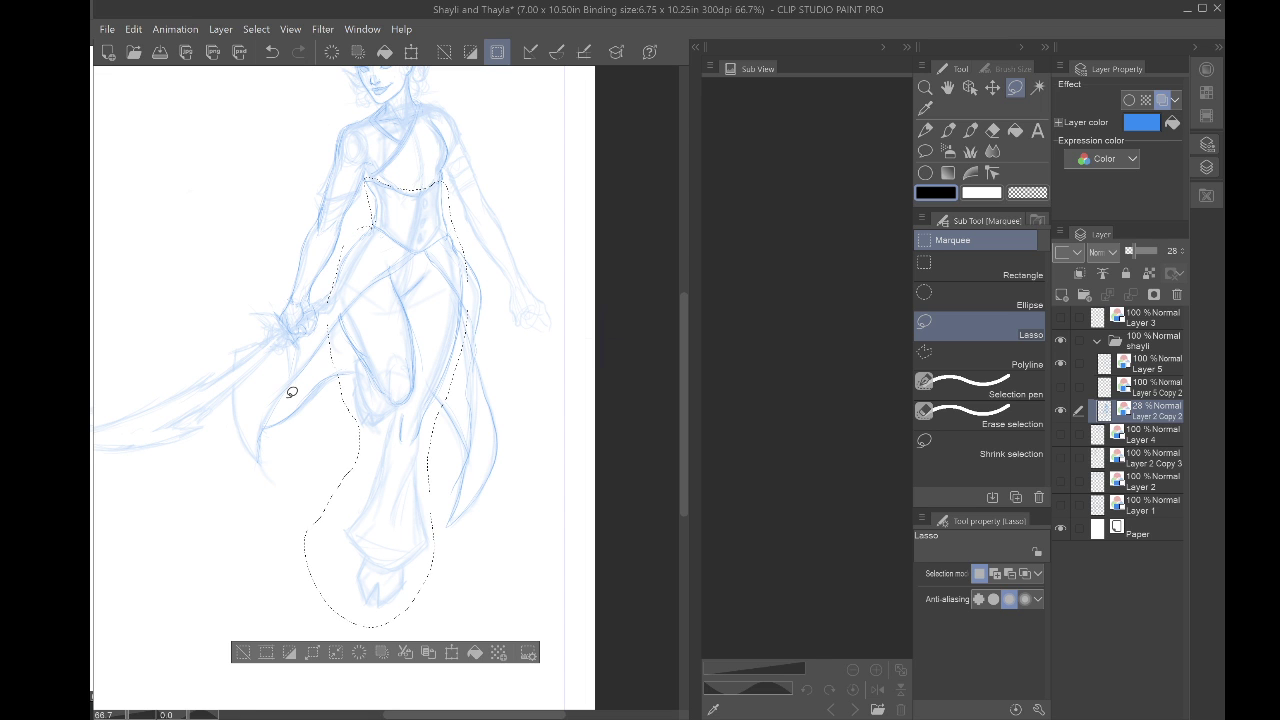
key(ctrl+d)
Step: Make Layer 5 the active layer and toggle its visibility to compare its clean lines with the rough sketch
drag(405, 185, 378, 312)
scroll(385, 312, up, 7)
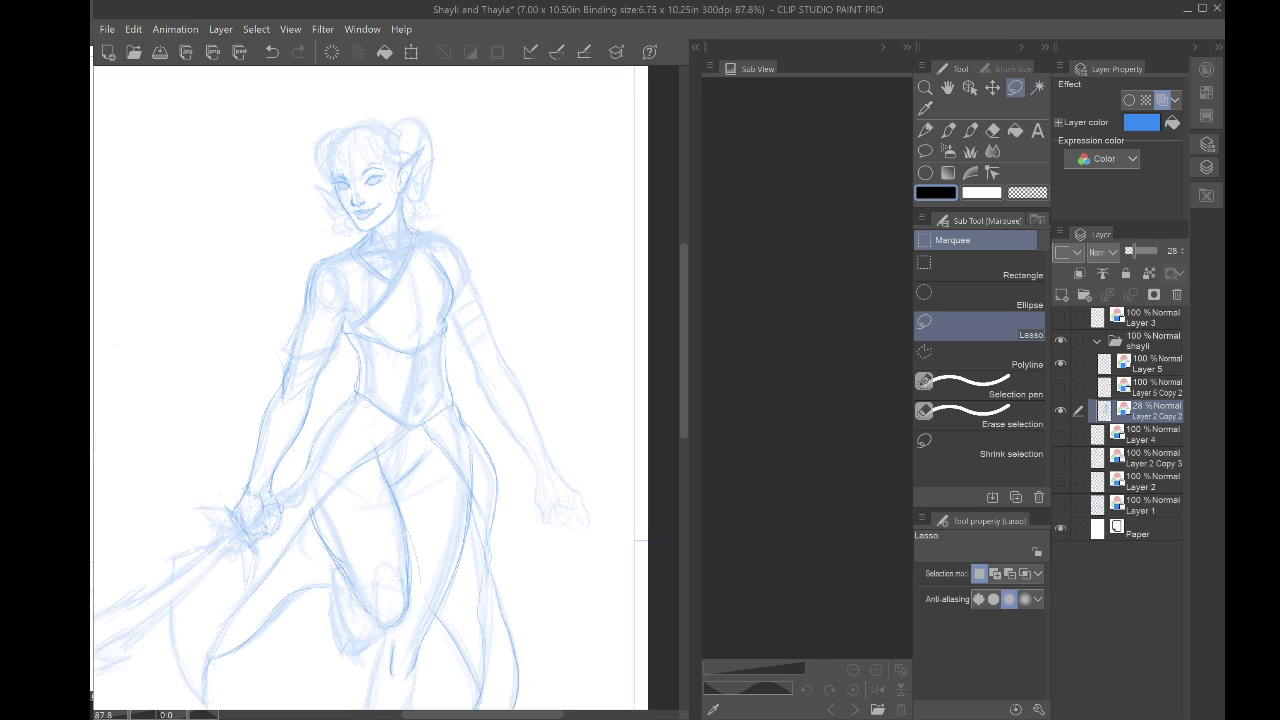
drag(347, 388, 299, 390)
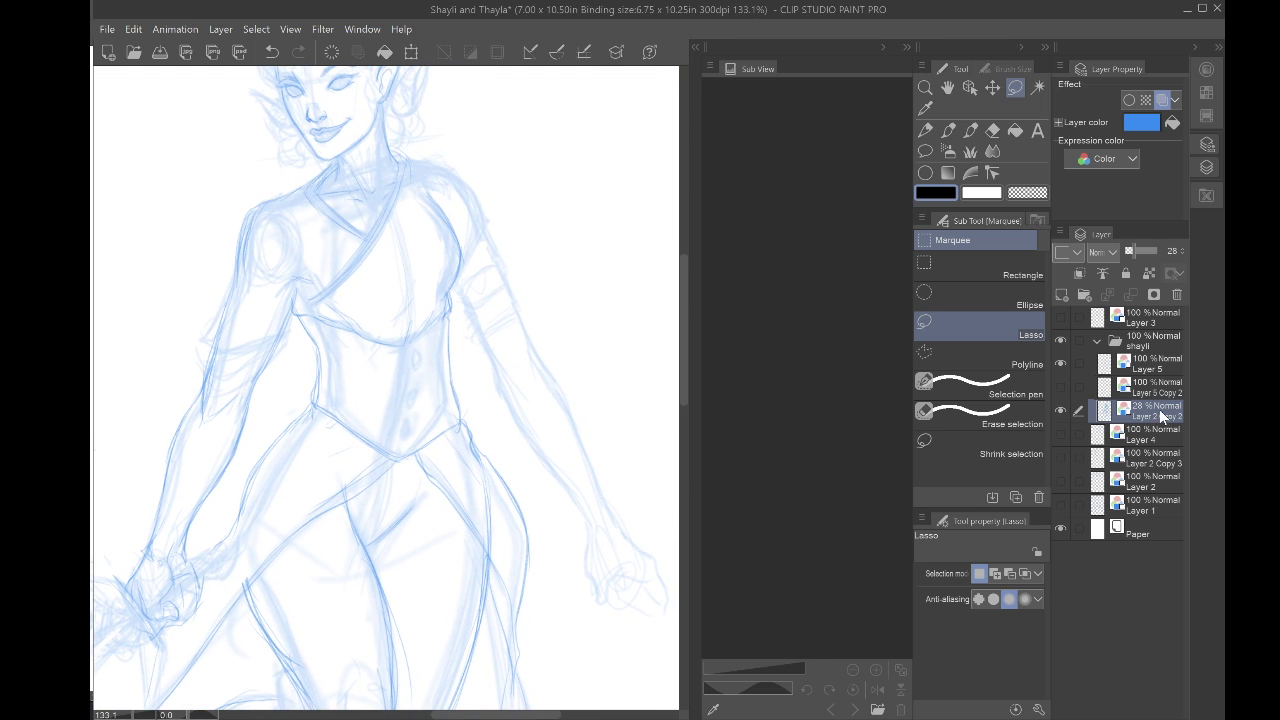
click(1104, 368)
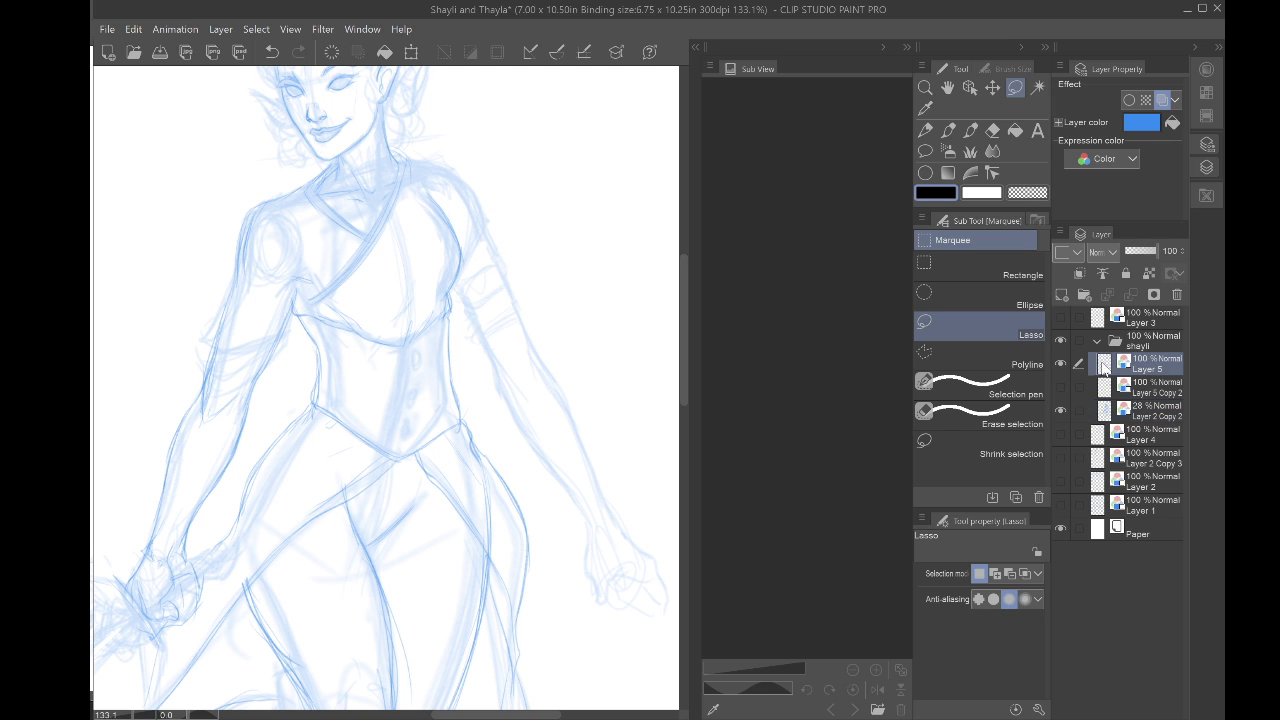
click(1061, 366)
click(1061, 366)
Step: Erase the heavy contour lines along the face's cheek and jaw on both sides
drag(369, 225, 434, 475)
scroll(331, 260, up, 6)
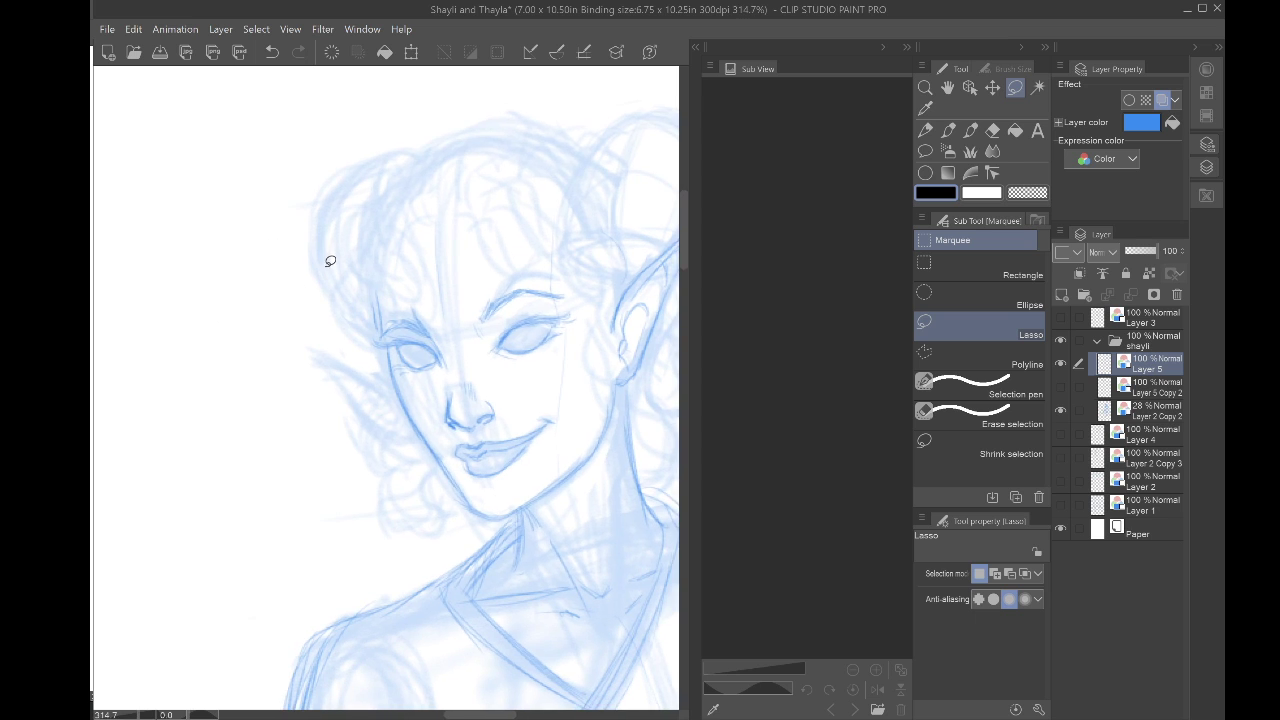
scroll(515, 285, up, 2)
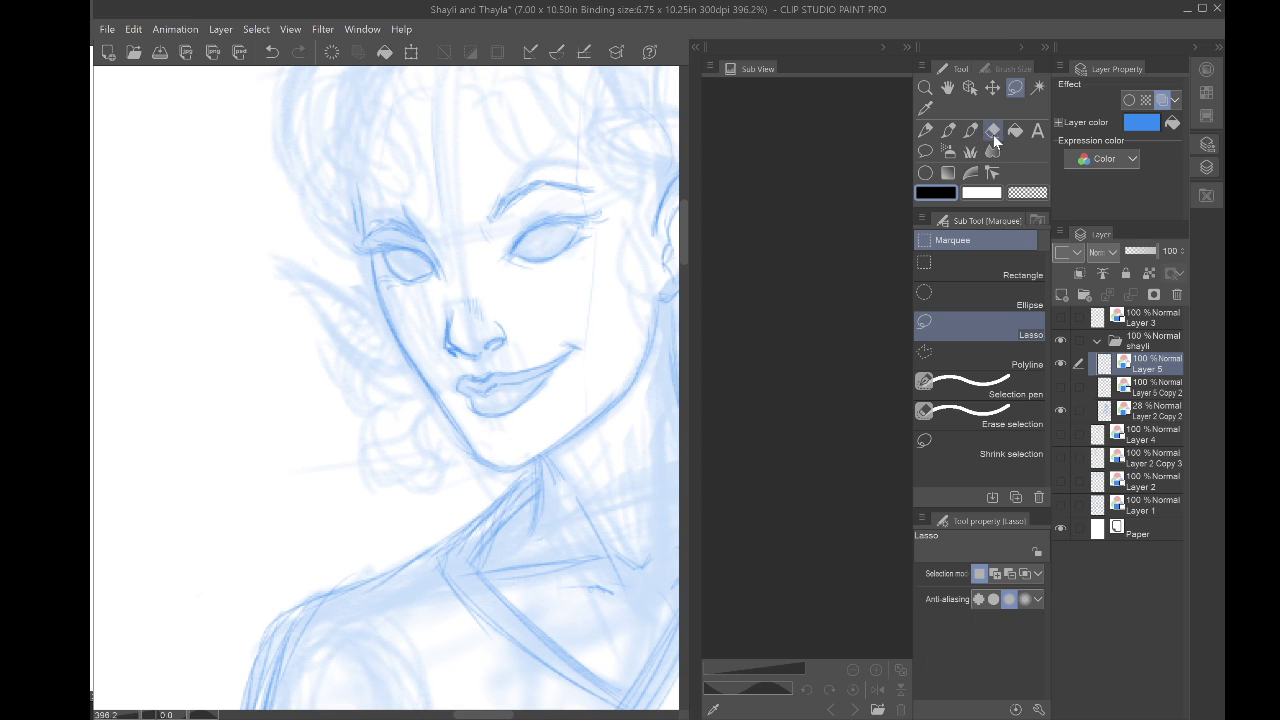
click(990, 131)
mouse_move(380, 296)
mouse_down()
mouse_move(358, 300)
mouse_move(470, 445)
mouse_move(455, 478)
mouse_up()
mouse_move(641, 311)
mouse_down()
mouse_move(605, 379)
mouse_move(534, 437)
mouse_move(617, 388)
mouse_move(582, 358)
mouse_up()
scroll(617, 388, down, 3)
Step: Redraw the cheek, chin and jaw contour up toward the ear with the Jack pencil, and refine the neck line beneath the chin
key(p)
scroll(300, 321, up, 3)
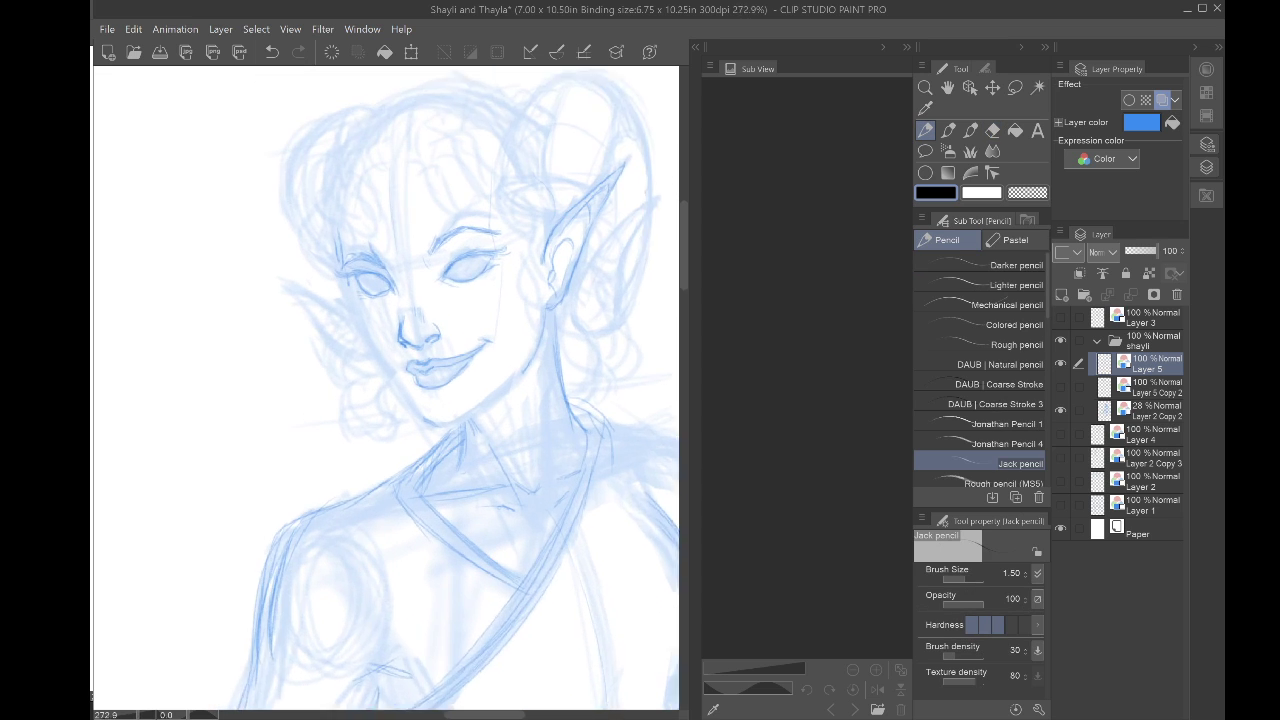
mouse_move(367, 211)
mouse_down()
mouse_move(346, 242)
mouse_move(343, 210)
mouse_move(346, 252)
mouse_move(370, 251)
mouse_move(348, 260)
mouse_move(379, 355)
mouse_move(358, 303)
mouse_move(399, 374)
mouse_move(364, 327)
mouse_move(370, 345)
mouse_move(463, 452)
mouse_move(452, 434)
mouse_move(460, 449)
mouse_move(457, 437)
mouse_move(527, 427)
mouse_move(482, 446)
mouse_move(524, 433)
mouse_move(490, 444)
mouse_move(557, 405)
mouse_move(610, 330)
mouse_up()
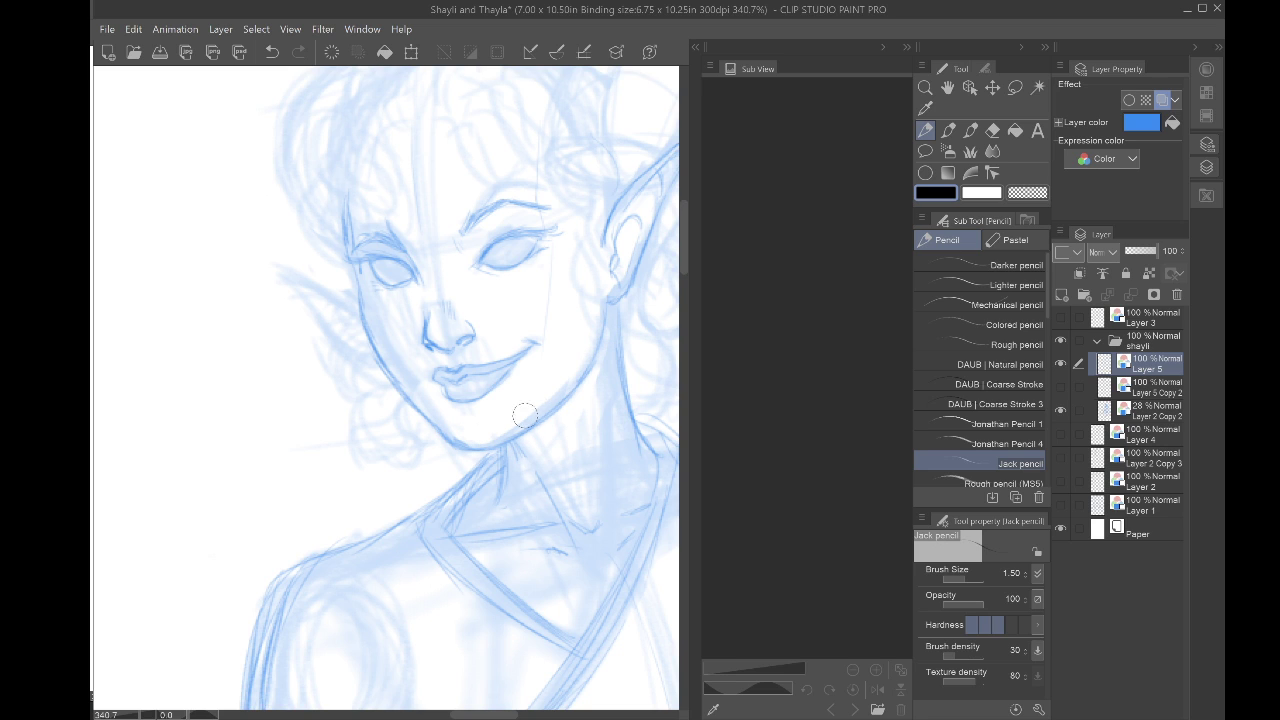
mouse_move(525, 414)
mouse_down()
mouse_move(558, 401)
mouse_move(522, 431)
mouse_move(580, 374)
mouse_move(607, 312)
mouse_move(552, 422)
mouse_move(599, 340)
mouse_up()
drag(495, 450, 486, 482)
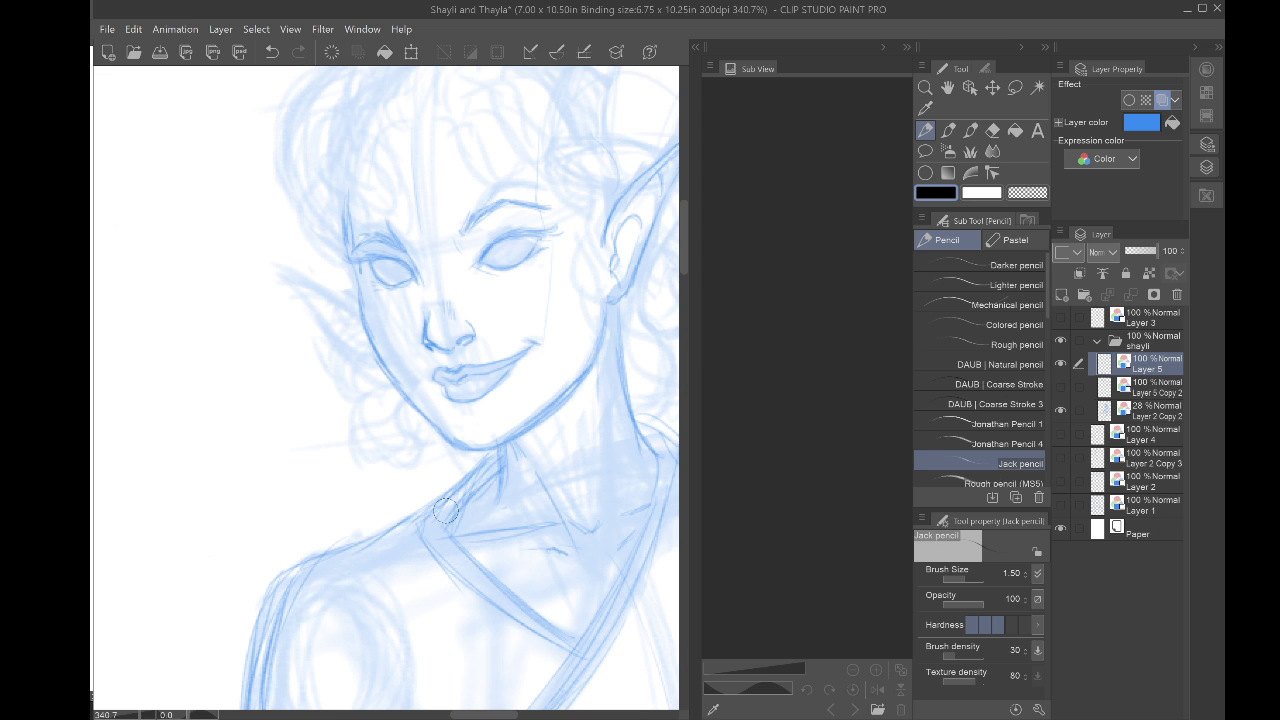
scroll(446, 511, down, 5)
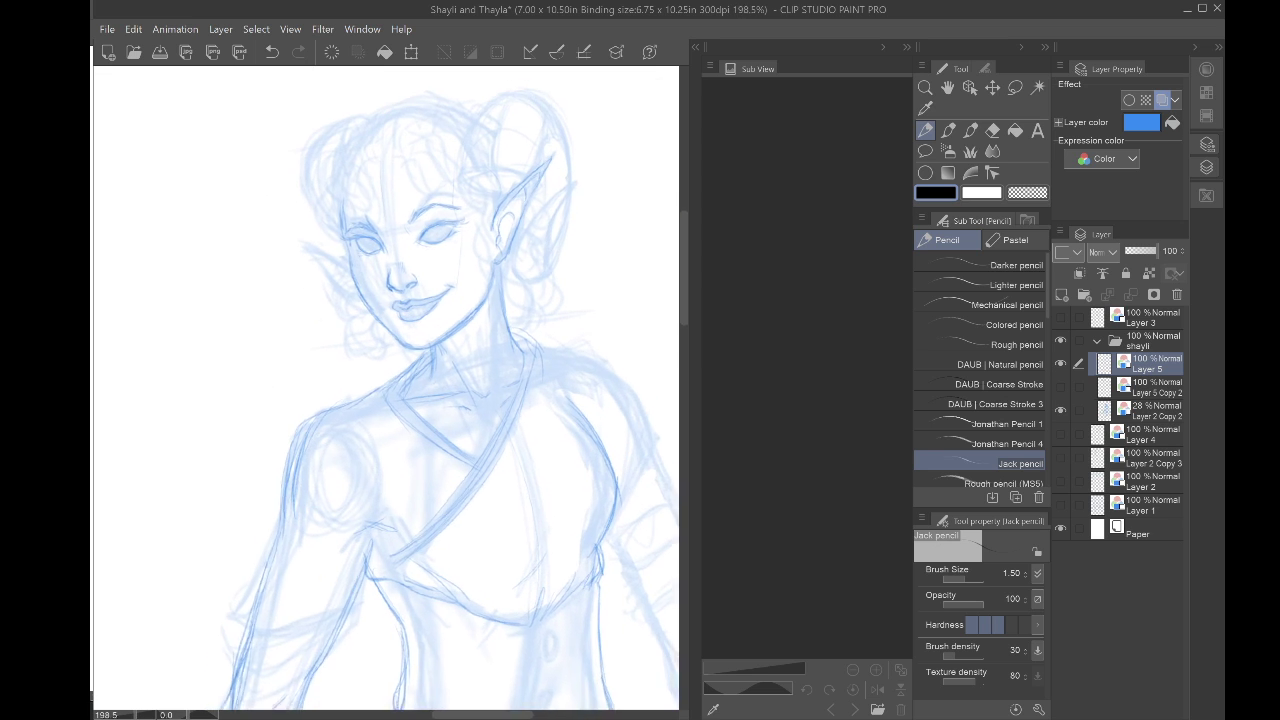
Step: Hide the faded Layer 2 Copy 2 rough sketch, leaving only the clean Layer 5 lines
scroll(285, 280, up, 1)
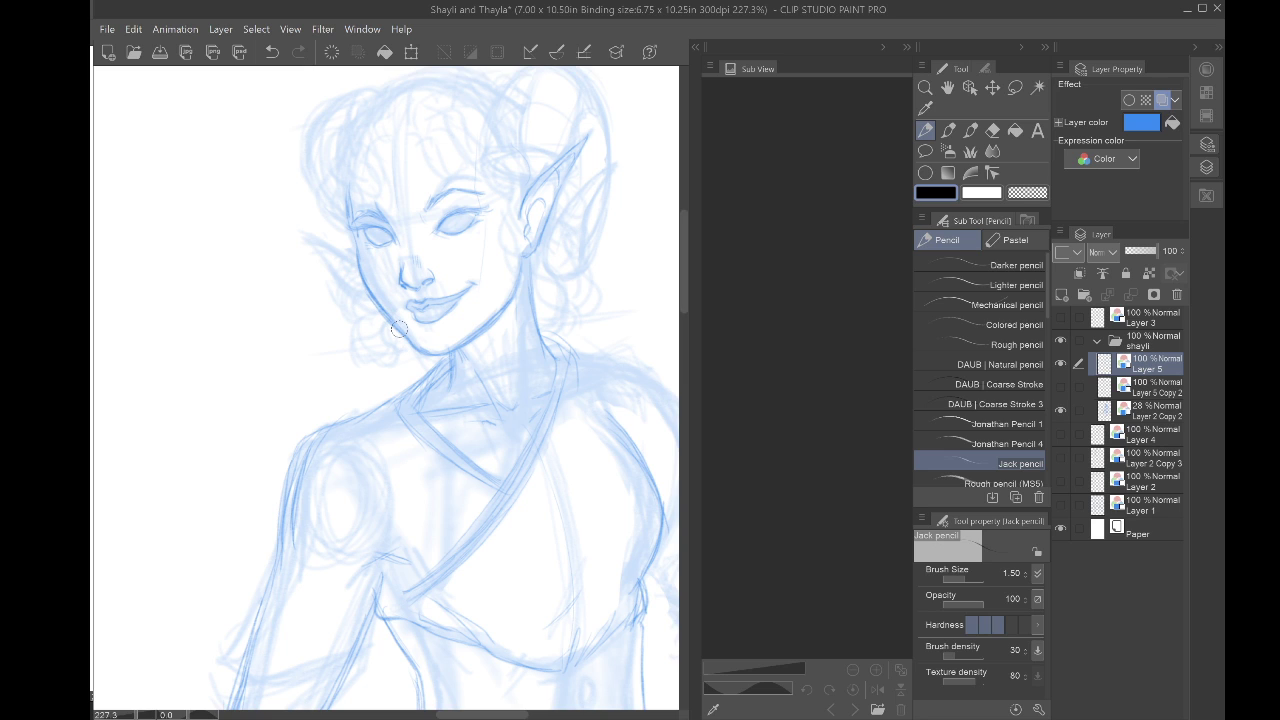
key(e)
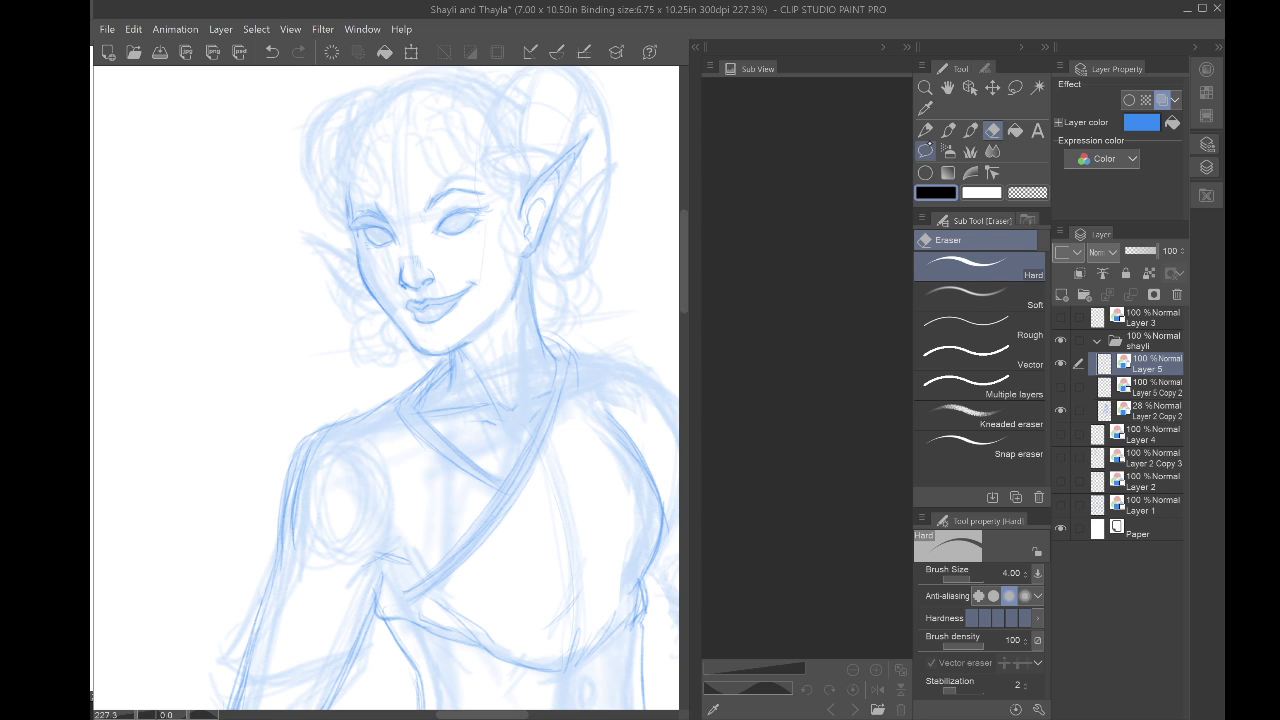
key(p)
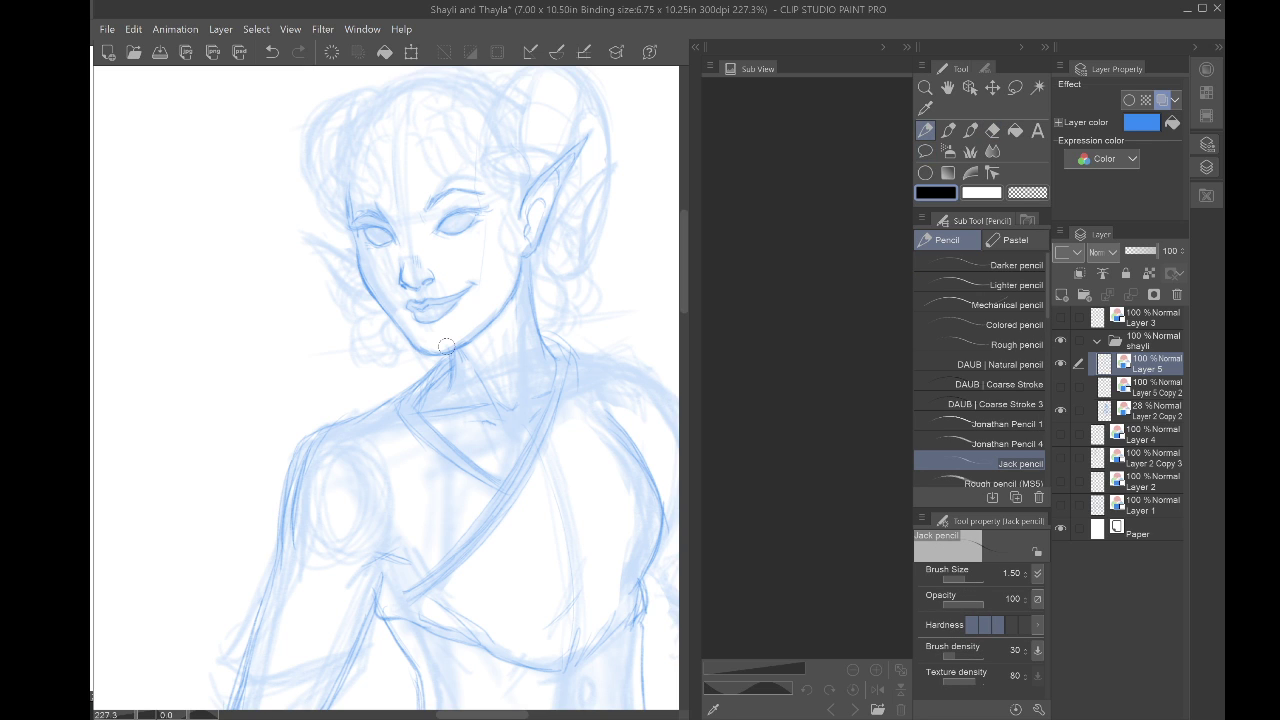
click(1061, 410)
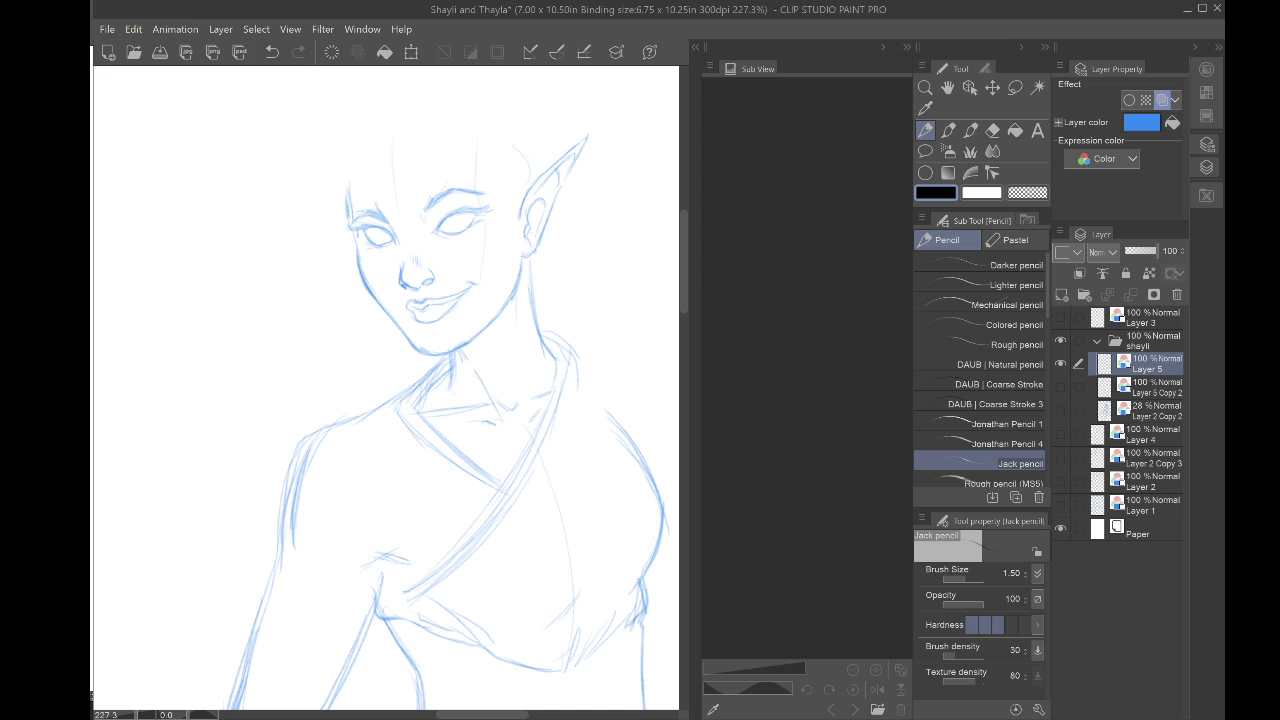
Step: Try a fuller outline on the far side of the lips with the Jack pencil, and erase the reworked section
scroll(321, 363, down, 2)
scroll(341, 312, up, 4)
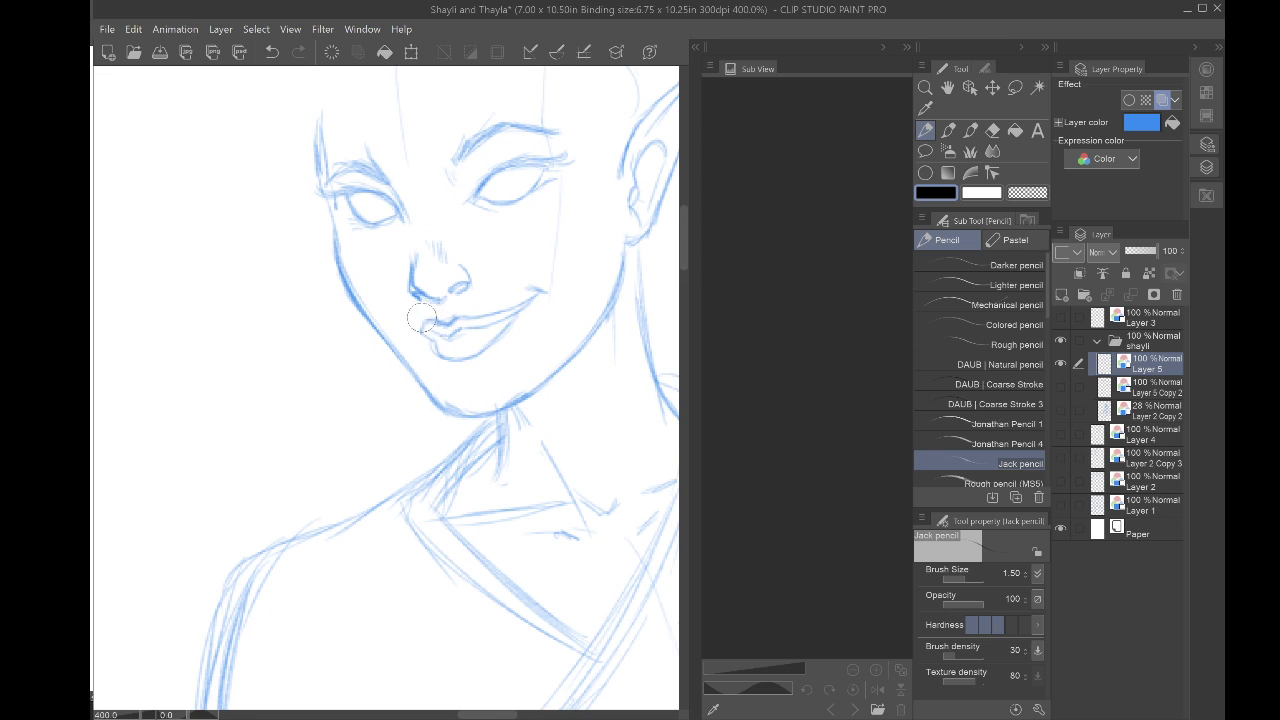
drag(418, 320, 412, 339)
mouse_move(428, 350)
mouse_down()
mouse_move(460, 354)
mouse_move(446, 356)
mouse_up()
key(e)
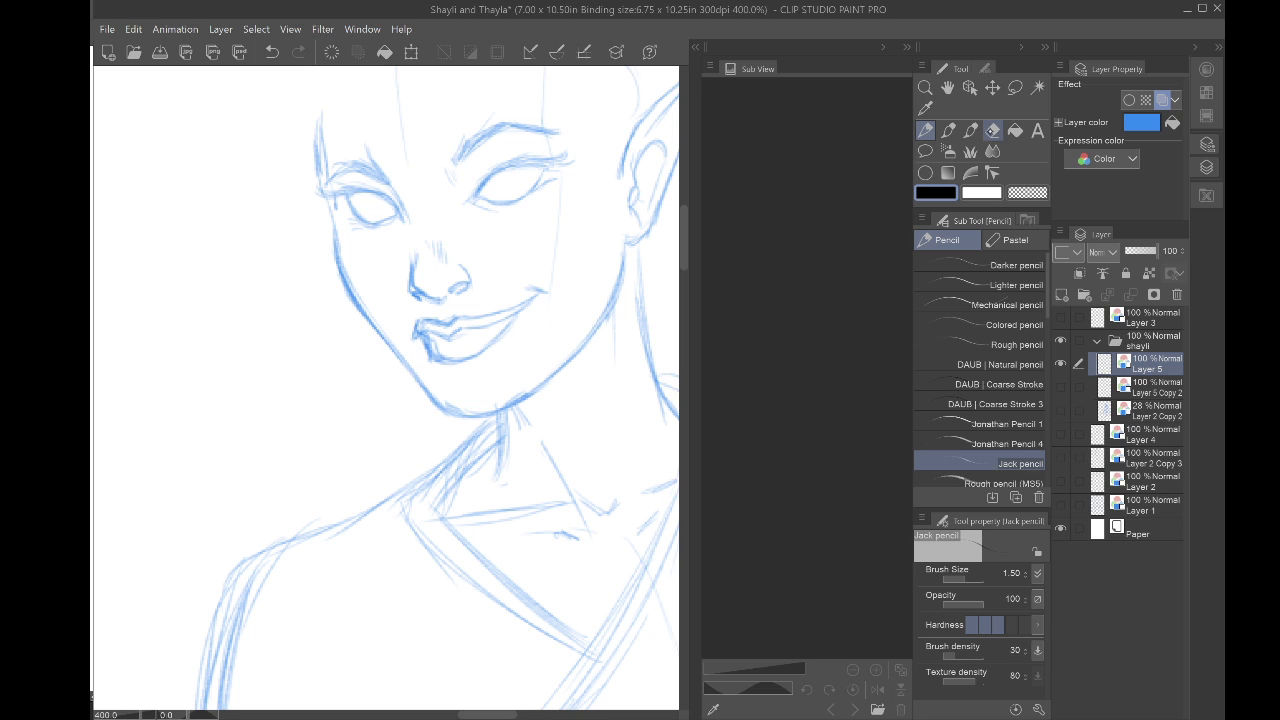
drag(430, 350, 457, 336)
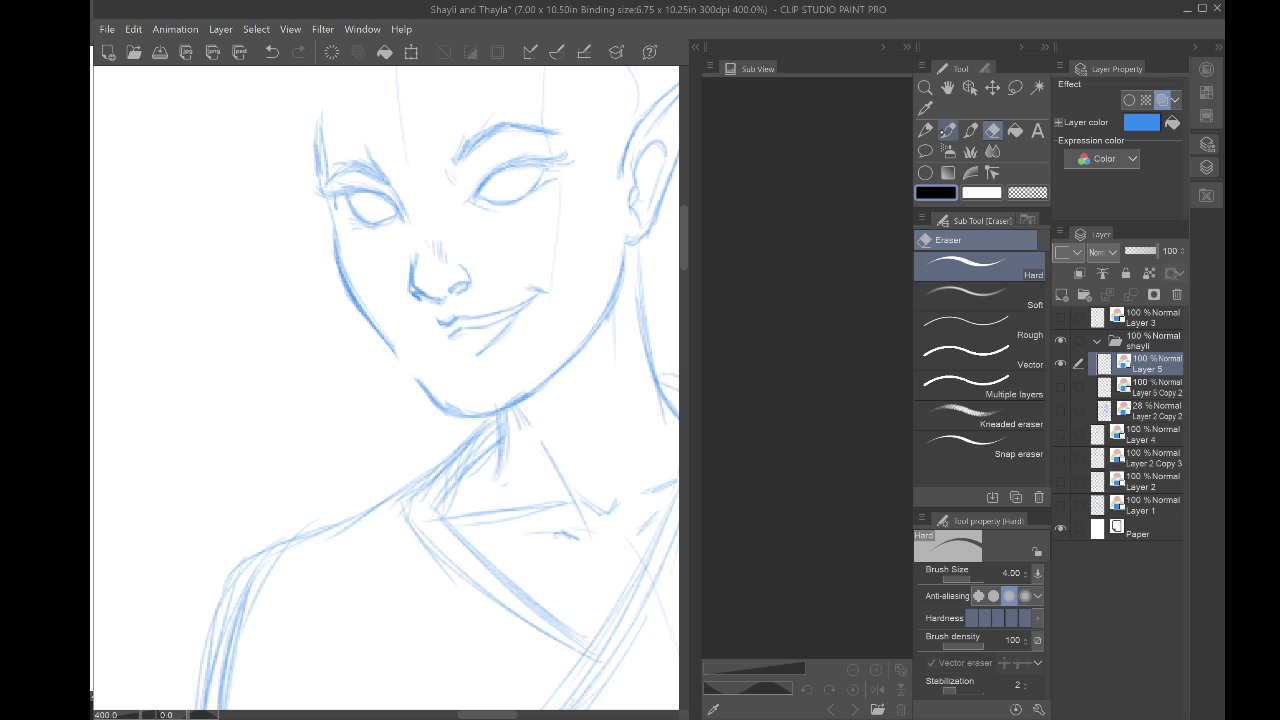
Step: Close the gap in the far cheek contour and redraw the upper and lower lips with the Jack pencil
click(925, 130)
mouse_move(377, 335)
mouse_down()
mouse_move(427, 393)
mouse_move(378, 330)
mouse_up()
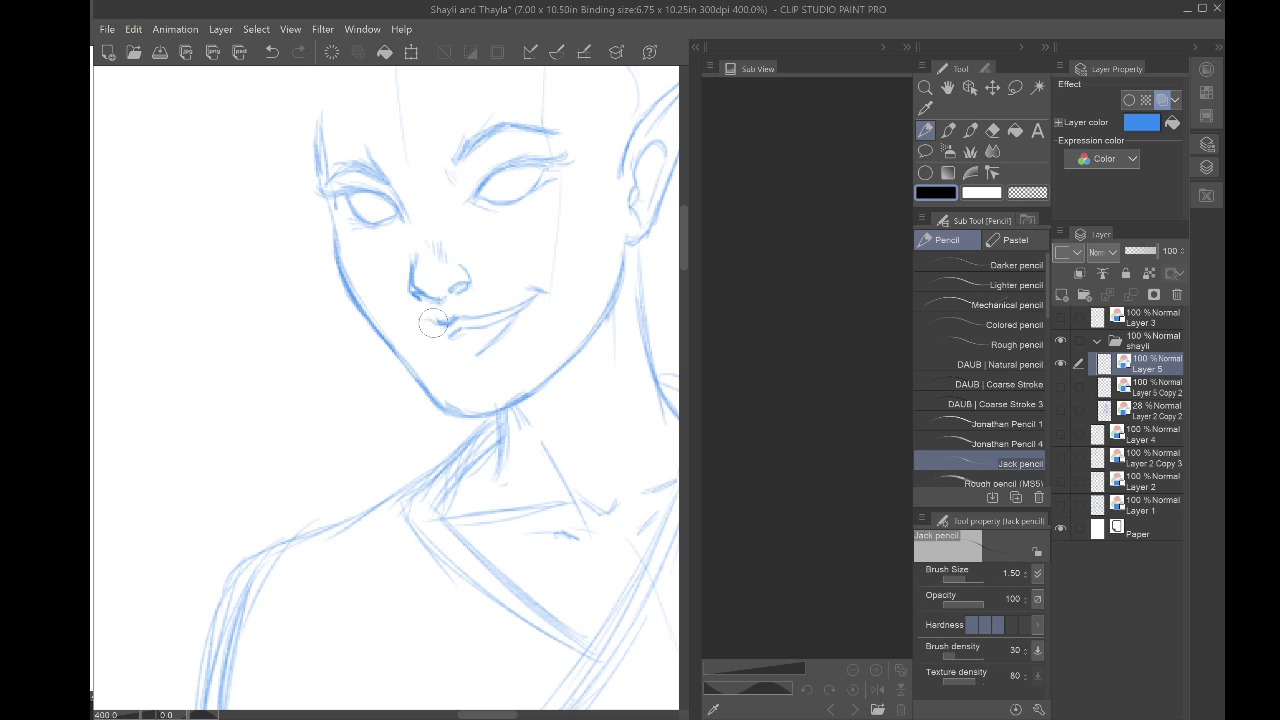
mouse_move(466, 329)
mouse_down()
mouse_move(430, 333)
mouse_move(484, 330)
mouse_up()
mouse_move(431, 358)
mouse_down()
mouse_move(478, 354)
mouse_move(439, 357)
mouse_move(491, 343)
mouse_move(470, 354)
mouse_move(515, 315)
mouse_up()
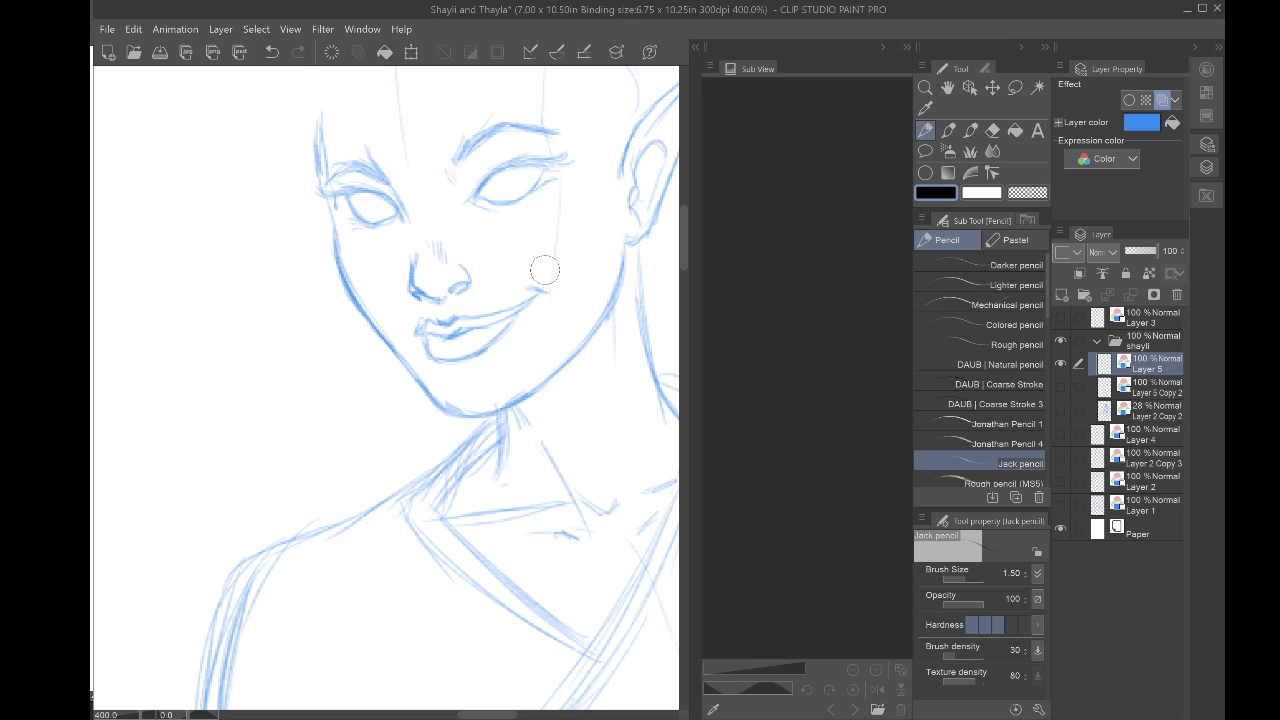
Step: Try erasing the whole mouth with the Hard eraser, and undo the erasure
scroll(283, 170, down, 3)
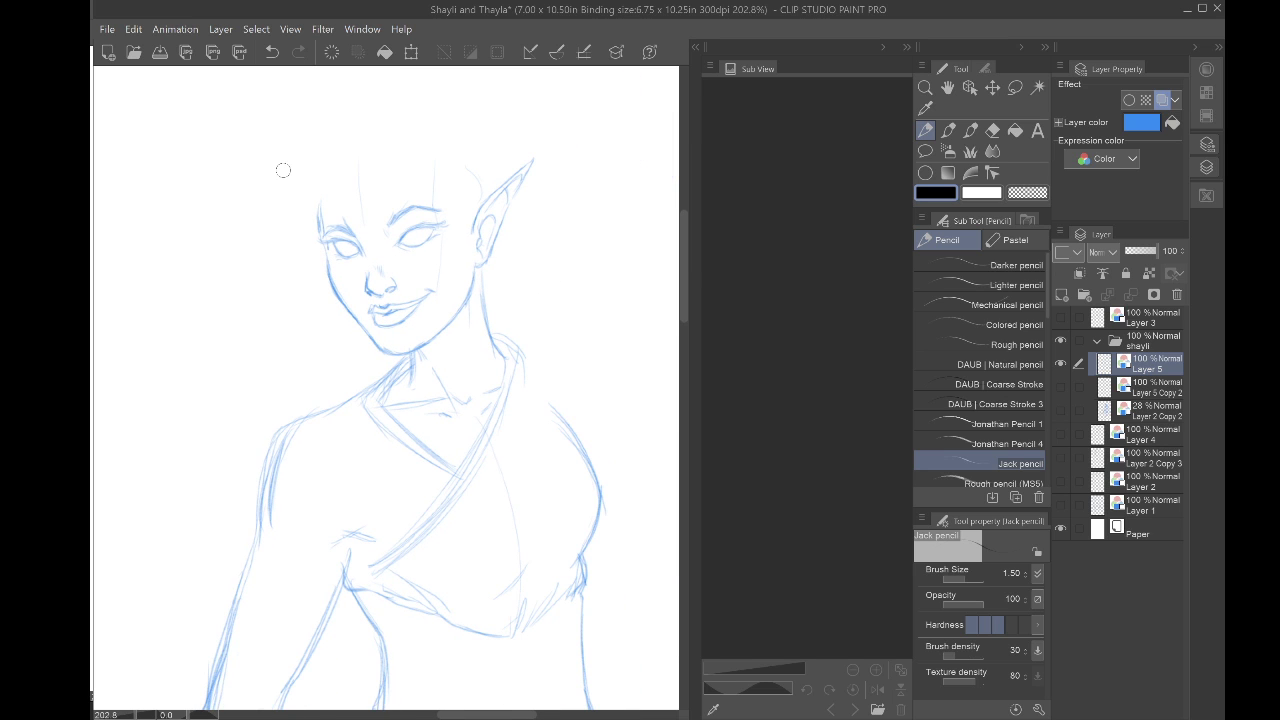
drag(283, 170, 293, 214)
scroll(280, 330, up, 3)
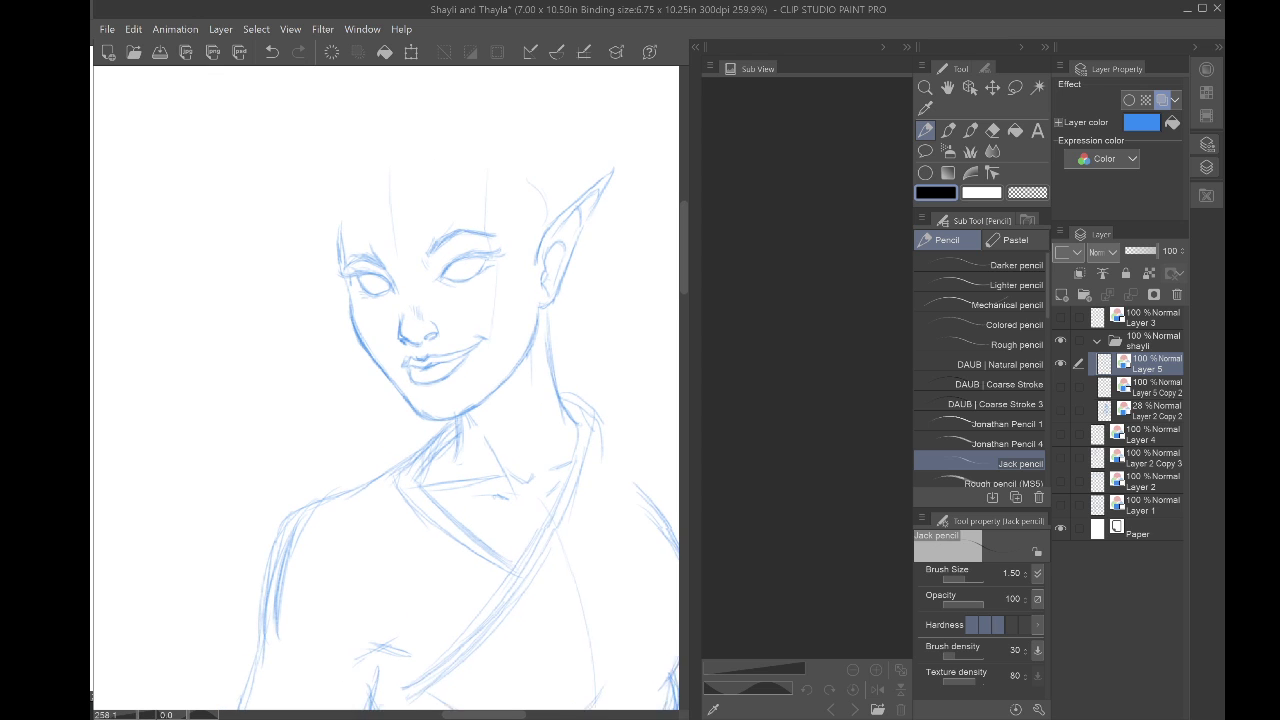
key(e)
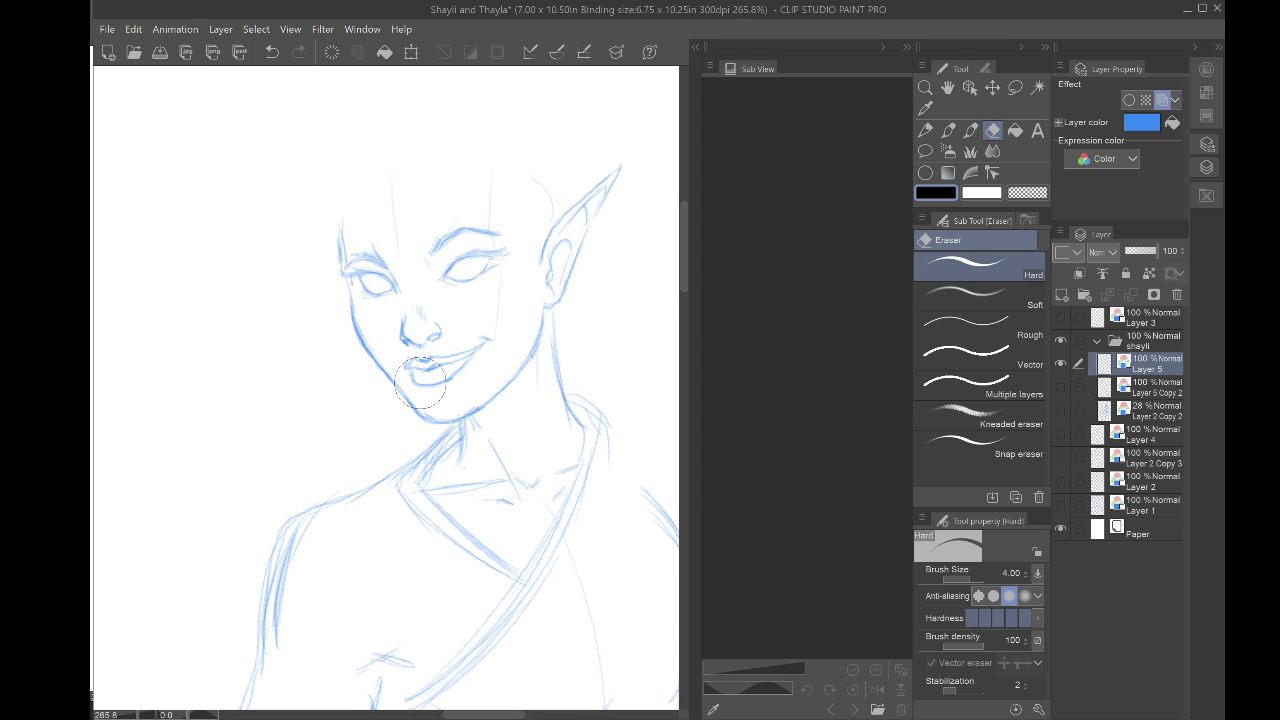
mouse_move(420, 385)
mouse_down()
mouse_move(400, 360)
mouse_move(440, 385)
mouse_move(485, 347)
mouse_up()
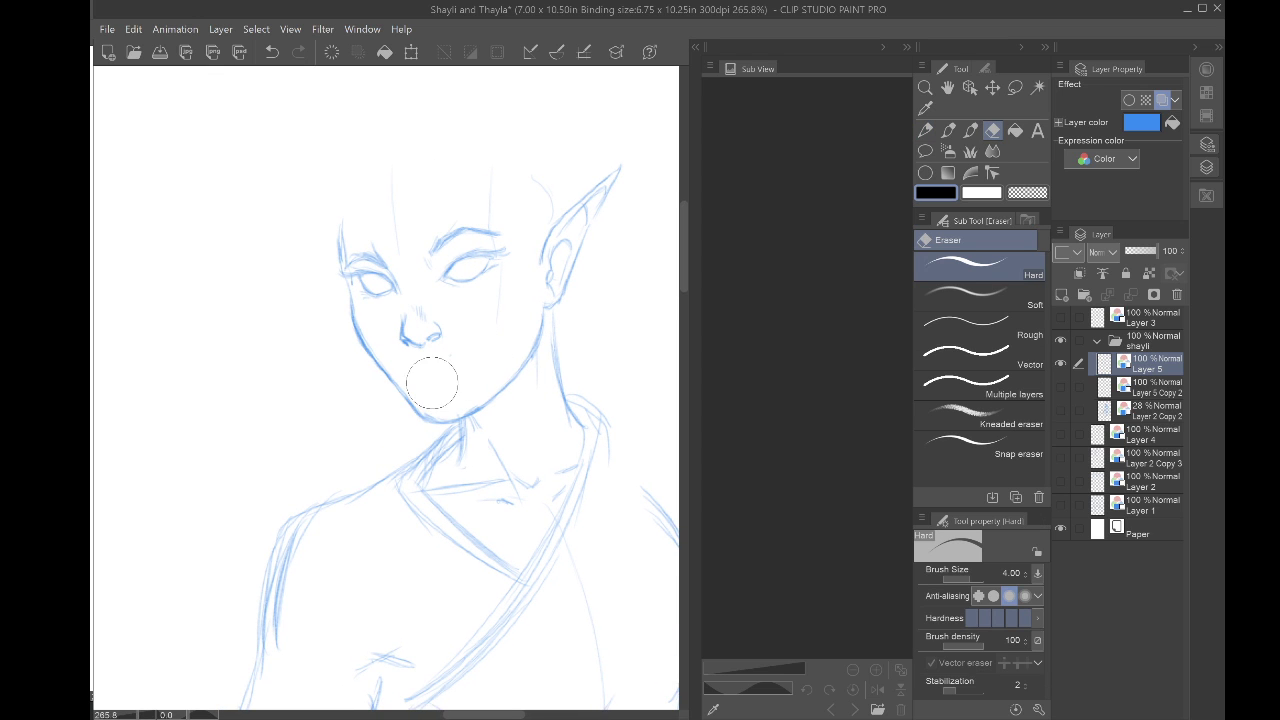
key(ctrl+z)
key(ctrl+z)
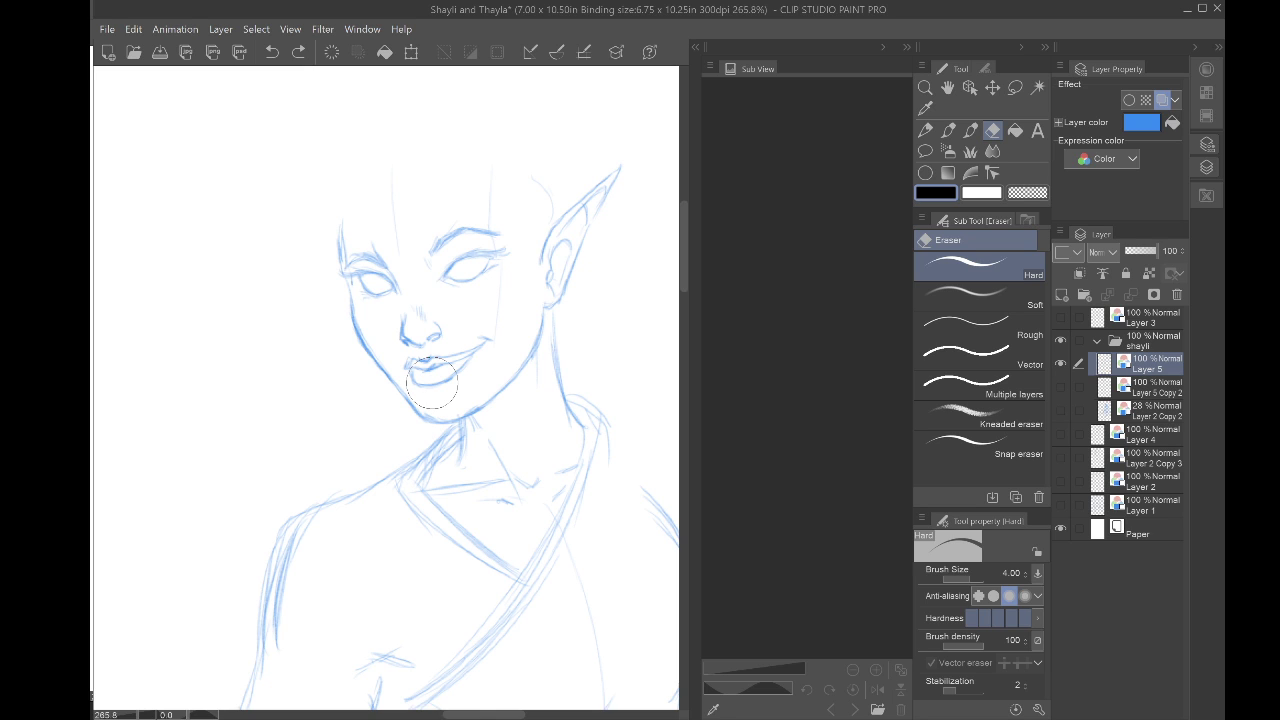
Step: Erase the far half of the lips with the Hard eraser, keeping the smile lines at the near corner
mouse_move(425, 353)
mouse_down()
mouse_move(418, 367)
mouse_move(436, 364)
mouse_move(418, 377)
mouse_move(414, 367)
mouse_move(440, 392)
mouse_move(407, 361)
mouse_up()
key(p)
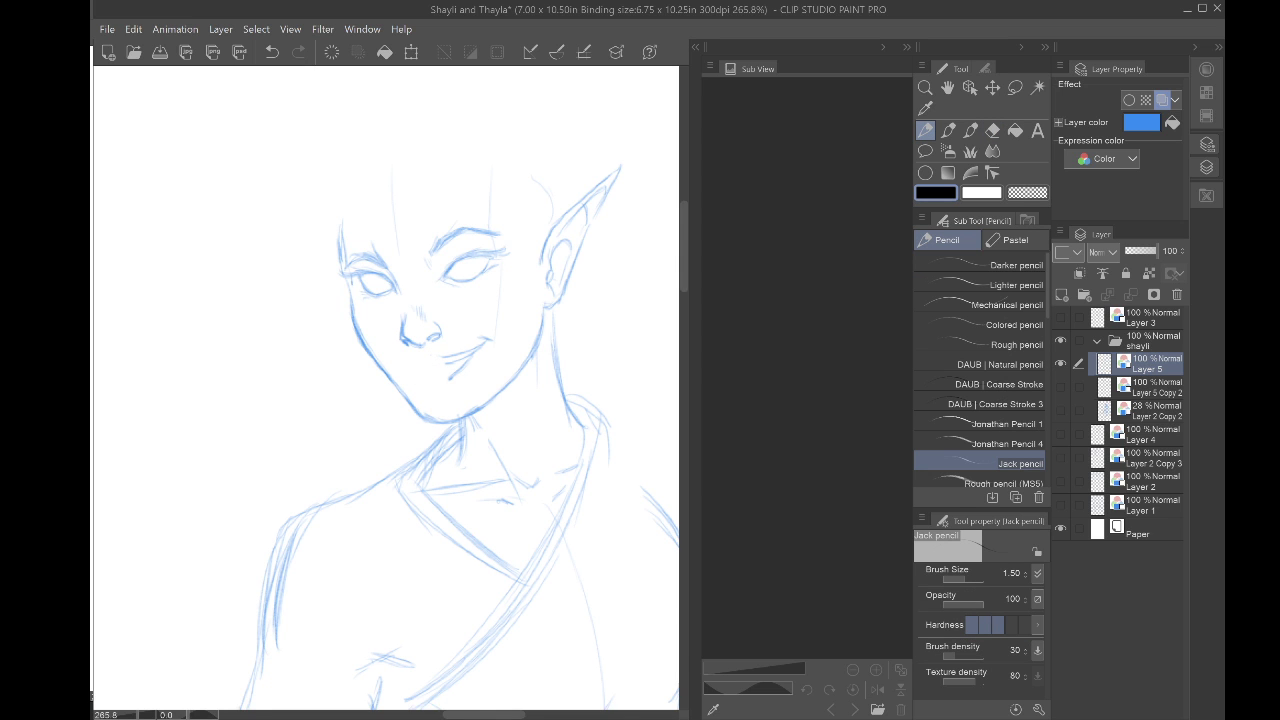
scroll(328, 351, up, 3)
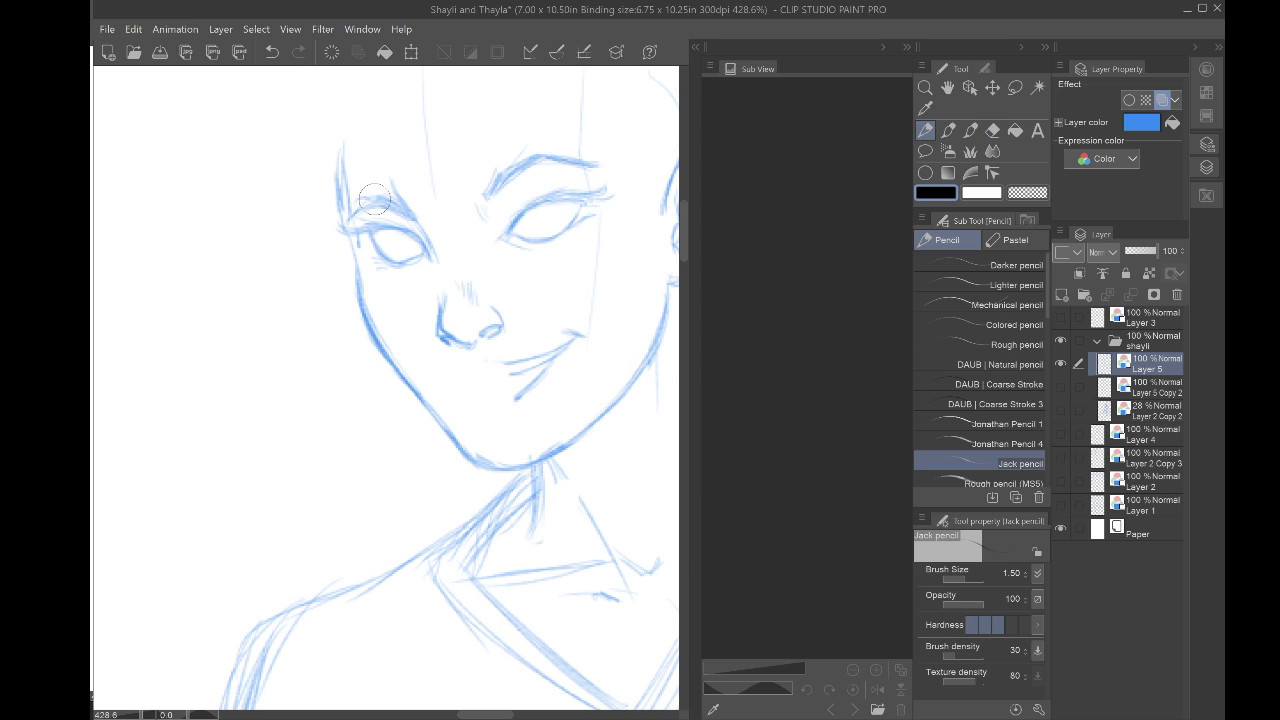
scroll(374, 199, down, 3)
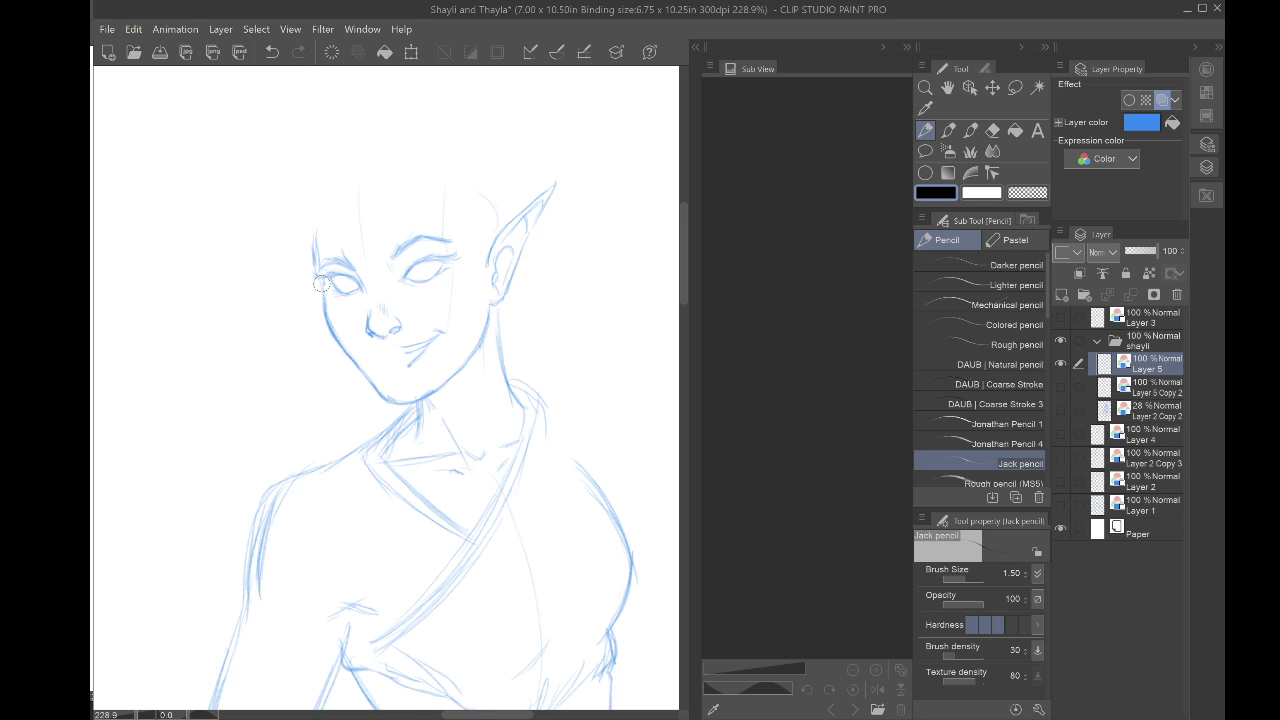
Step: Lasso the far eye, shift it slightly toward the face's outer edge, and deselect it
key(m)
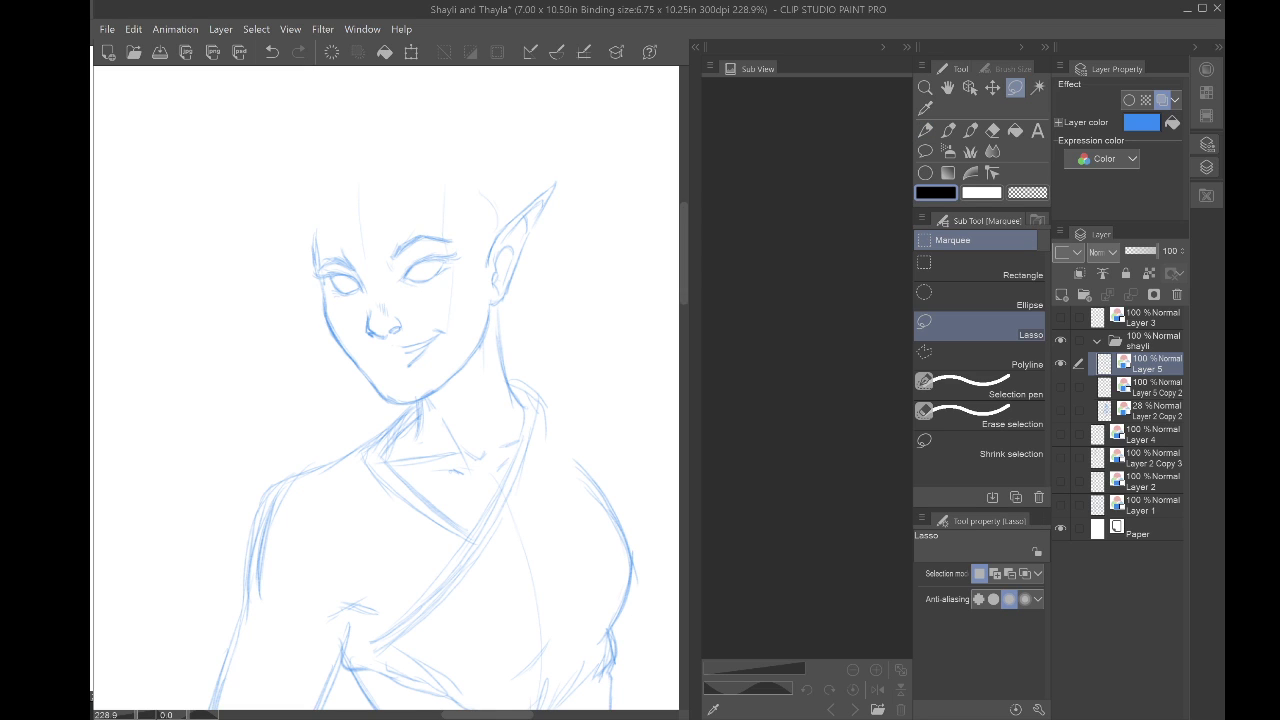
mouse_move(333, 284)
mouse_down()
mouse_move(326, 272)
mouse_move(352, 264)
mouse_move(336, 290)
mouse_up()
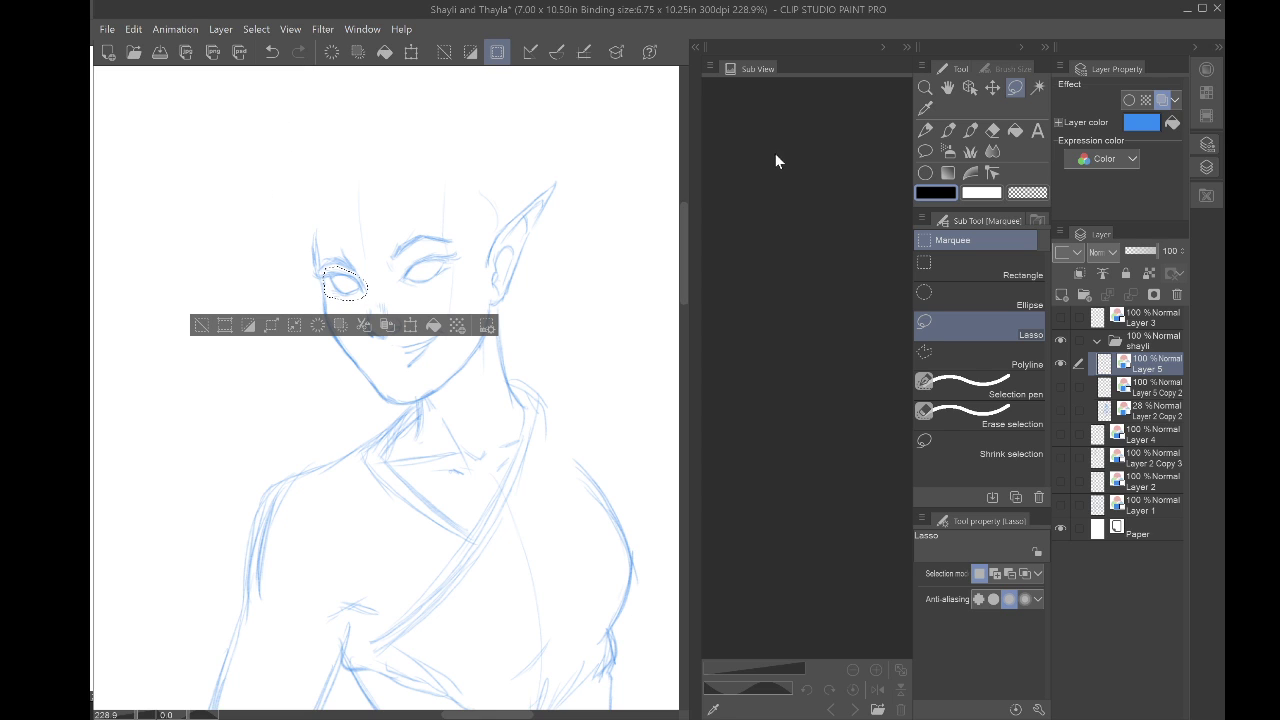
click(992, 89)
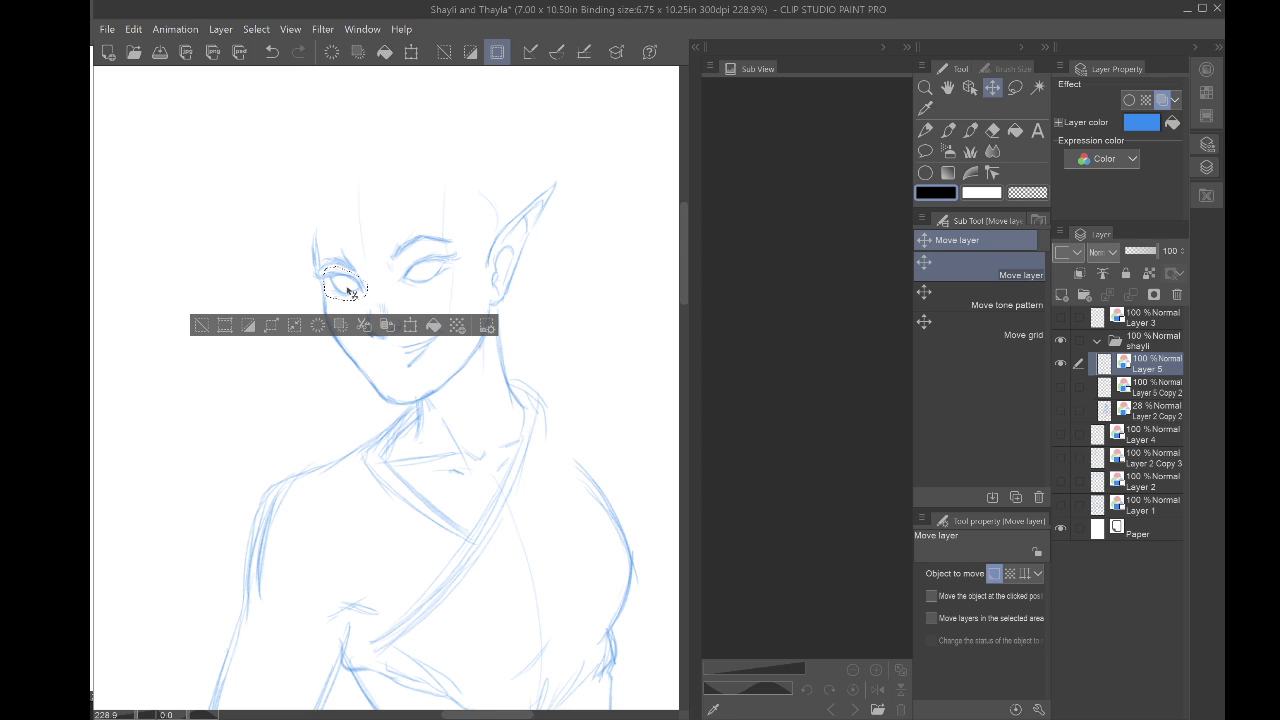
drag(338, 283, 348, 292)
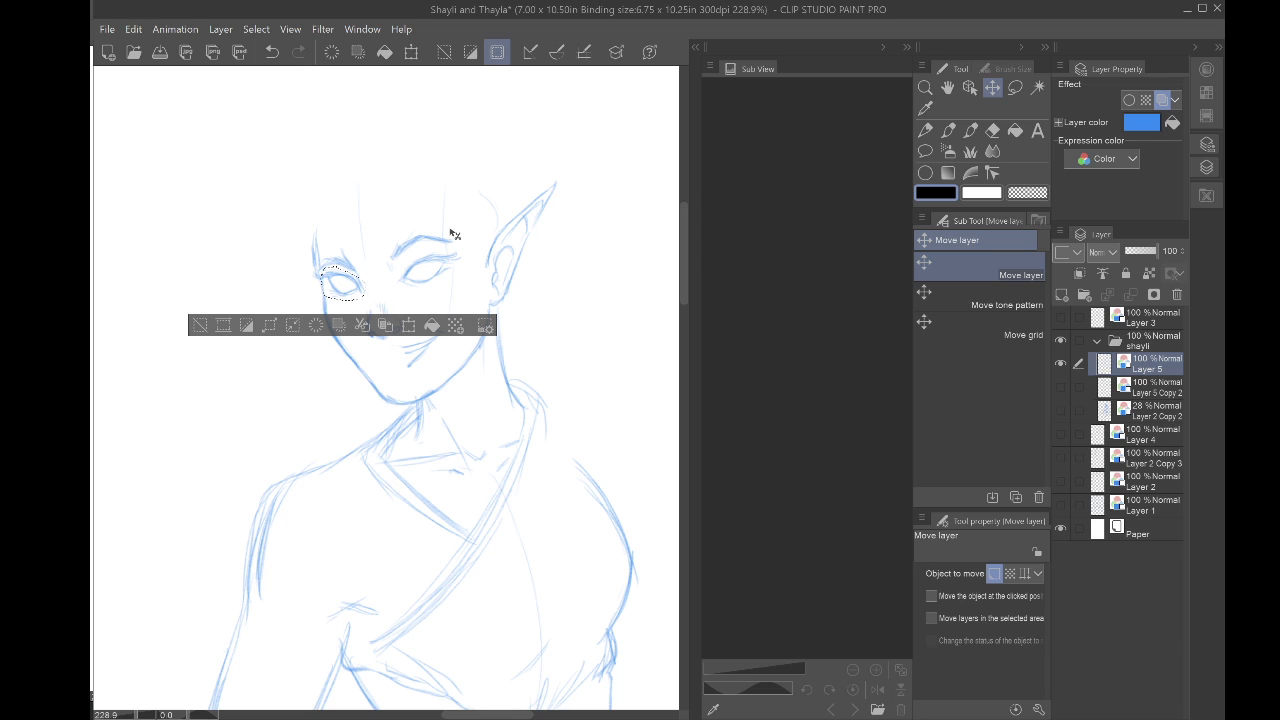
key(ctrl+d)
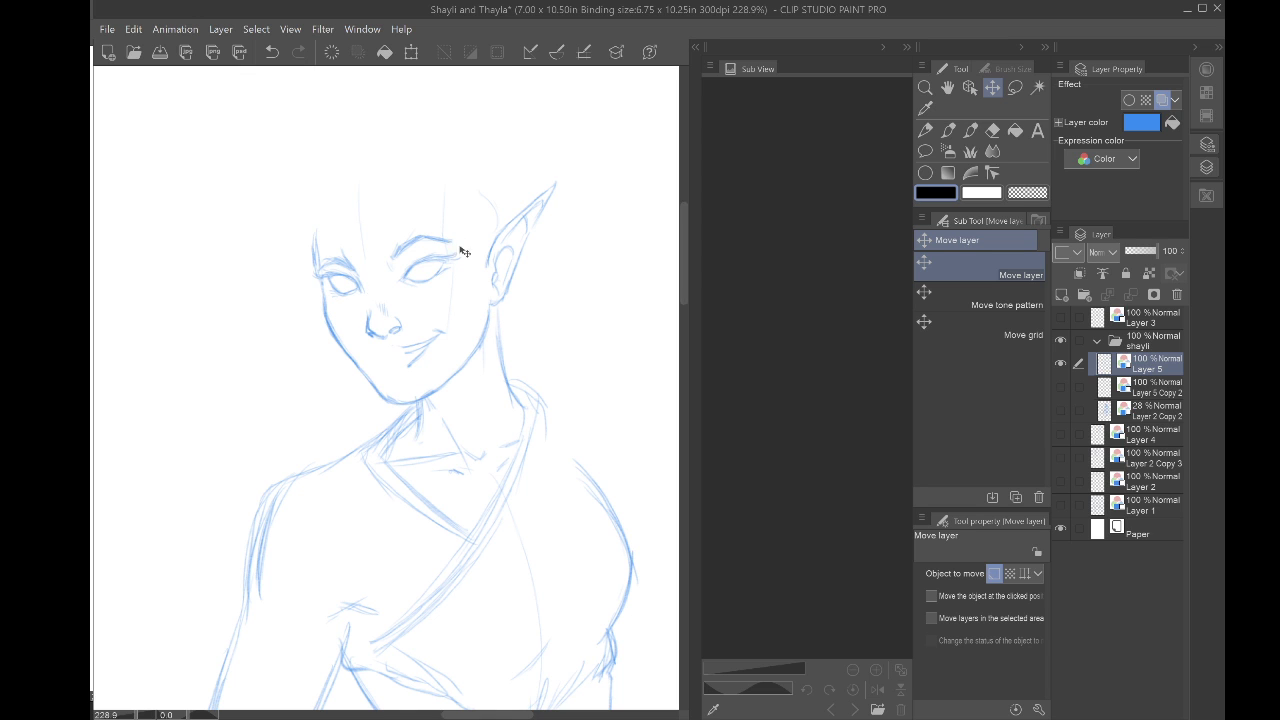
Step: Erase the remaining smile lines and sketch a faint curved guideline down the forehead with the Jack pencil
scroll(265, 353, up, 3)
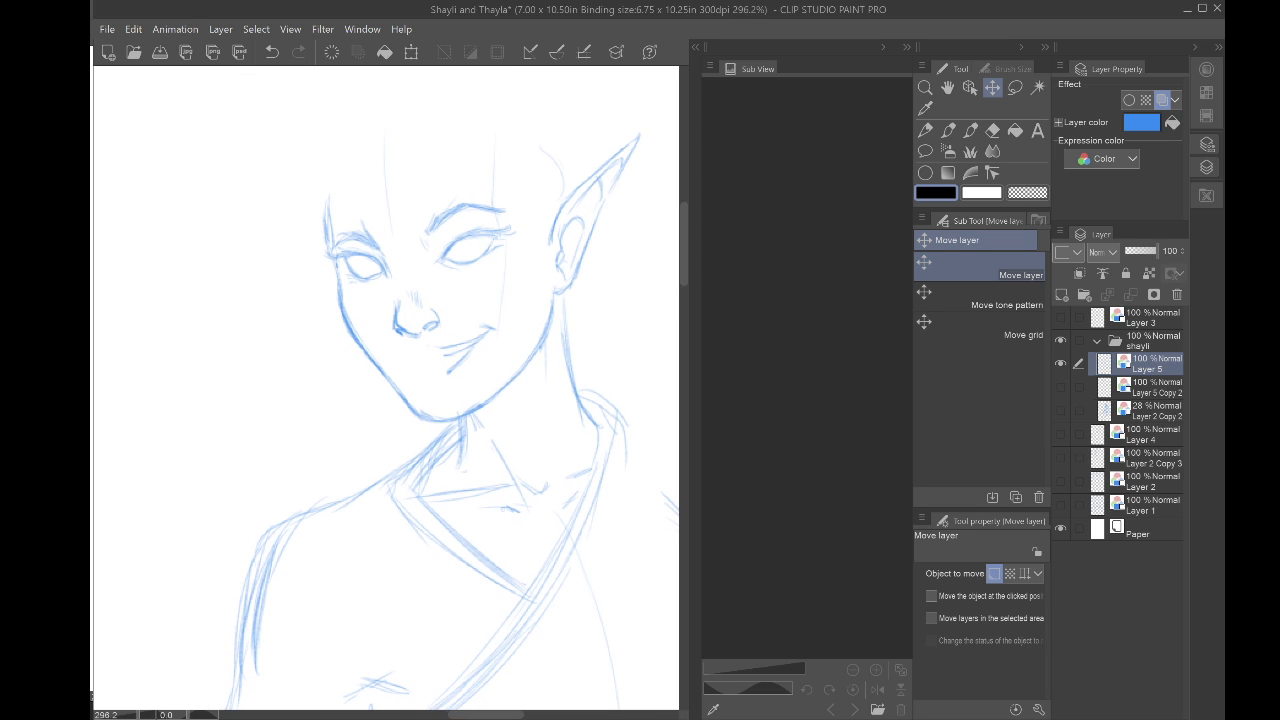
key(e)
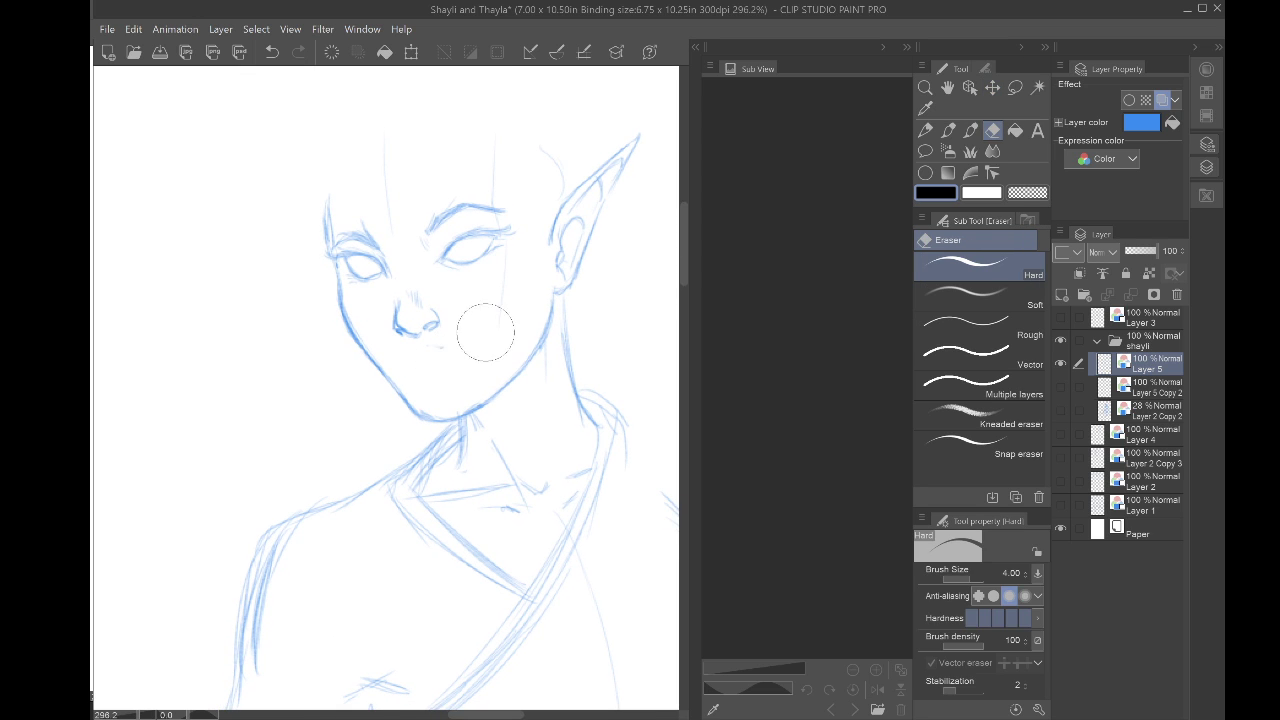
key(p)
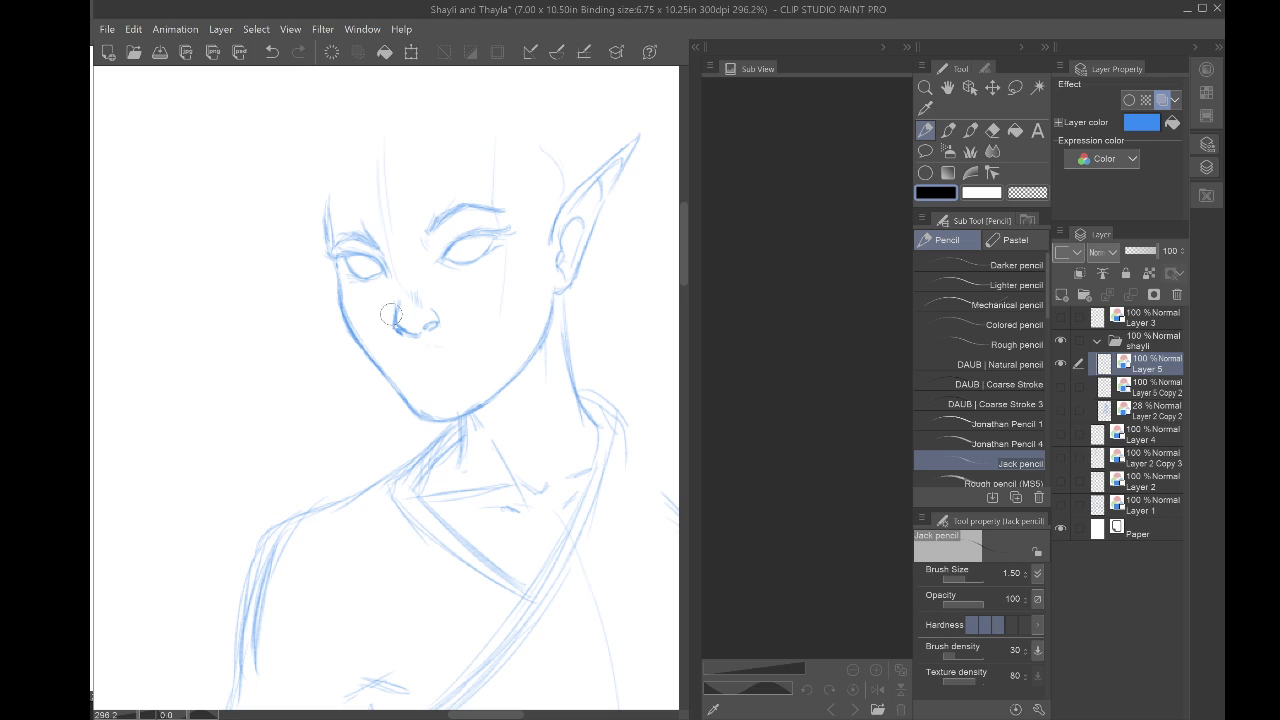
Step: Lasso the nose, shift it slightly down toward the far cheek, and deselect it
key(m)
mouse_move(393, 293)
mouse_down()
mouse_move(449, 331)
mouse_move(384, 316)
mouse_move(410, 325)
mouse_up()
click(990, 88)
scroll(255, 363, down, 1)
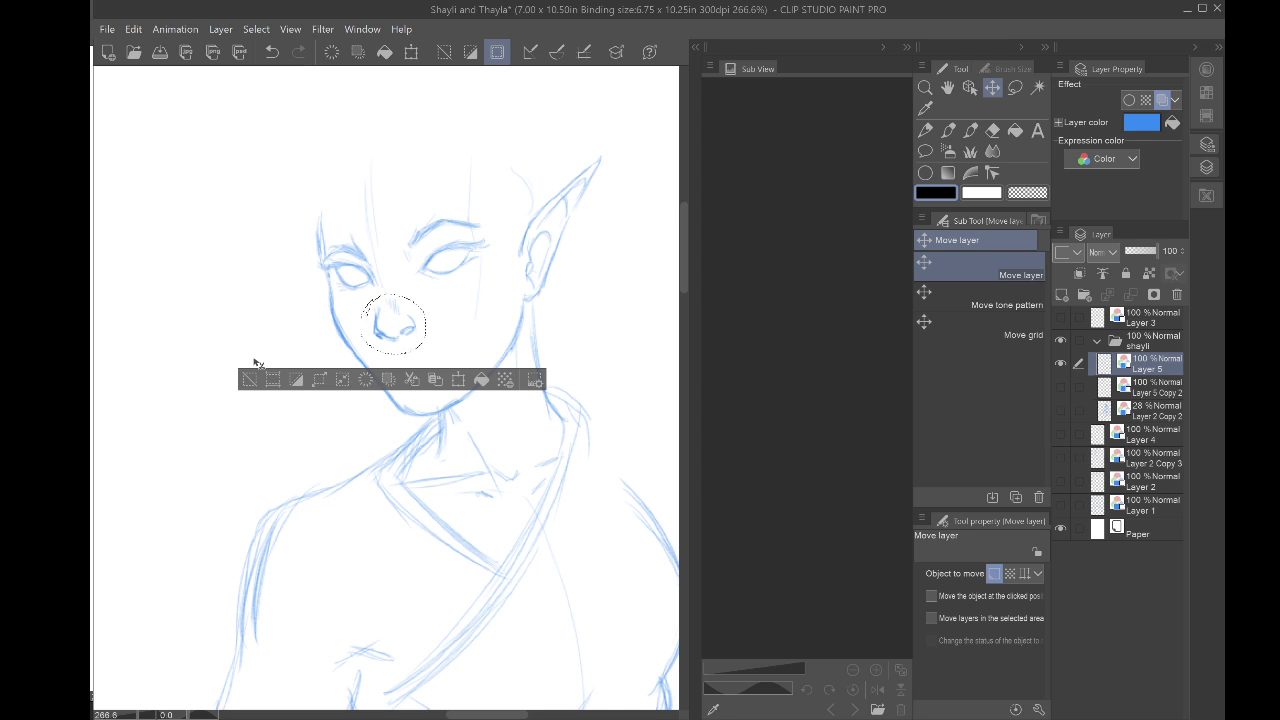
key(ctrl+d)
scroll(257, 364, down, 6)
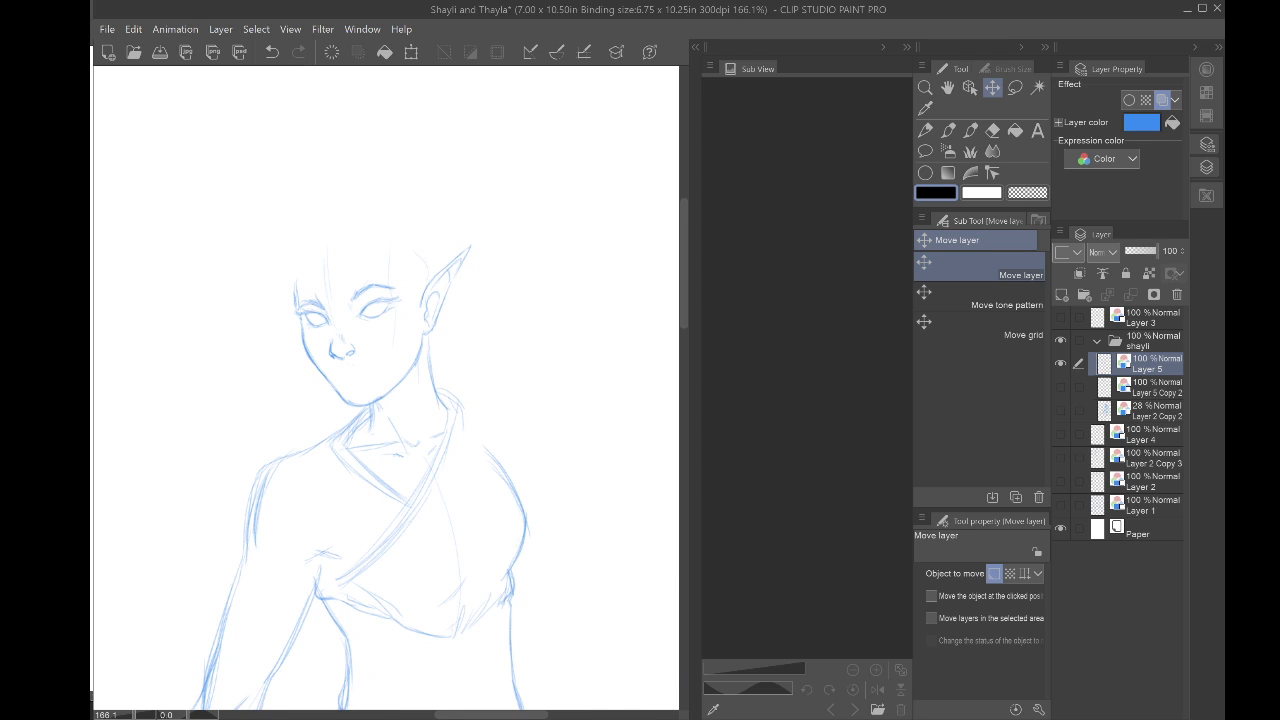
Step: Sketch a short centre guideline below the nose and draw a new slanted smiling mouth with the Jack pencil
scroll(245, 340, up, 6)
key(p)
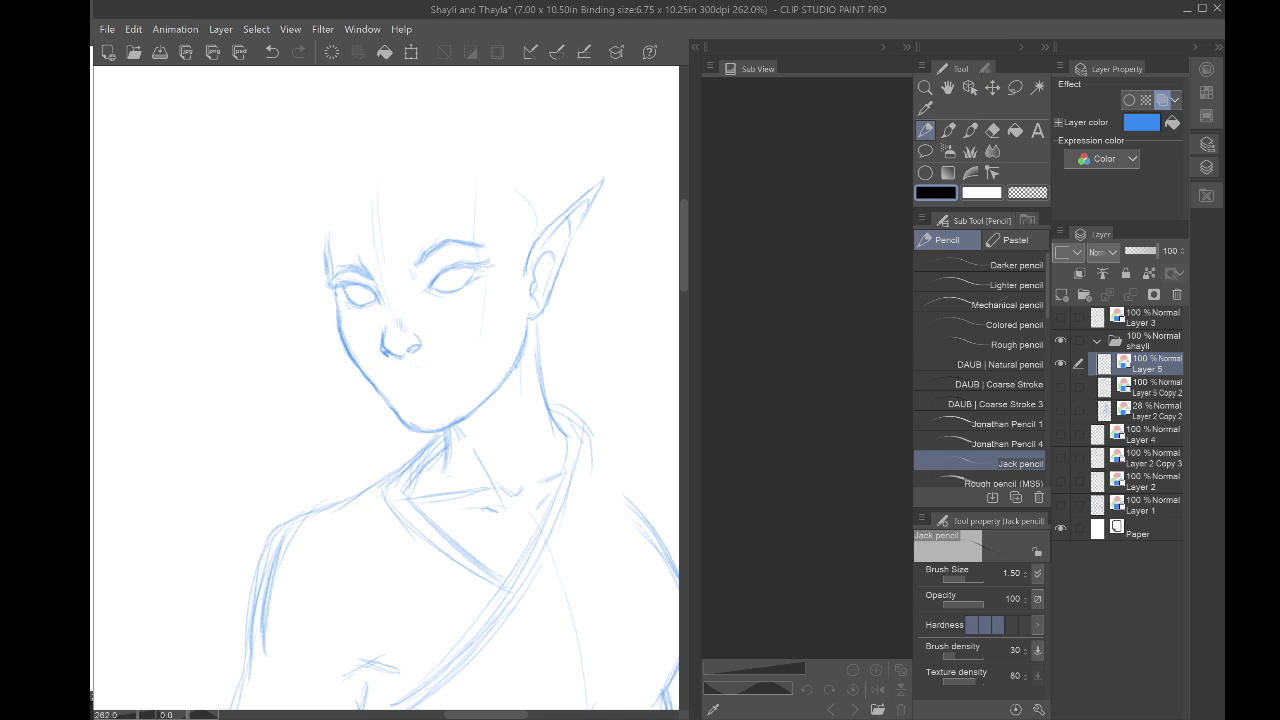
scroll(362, 354, up, 2)
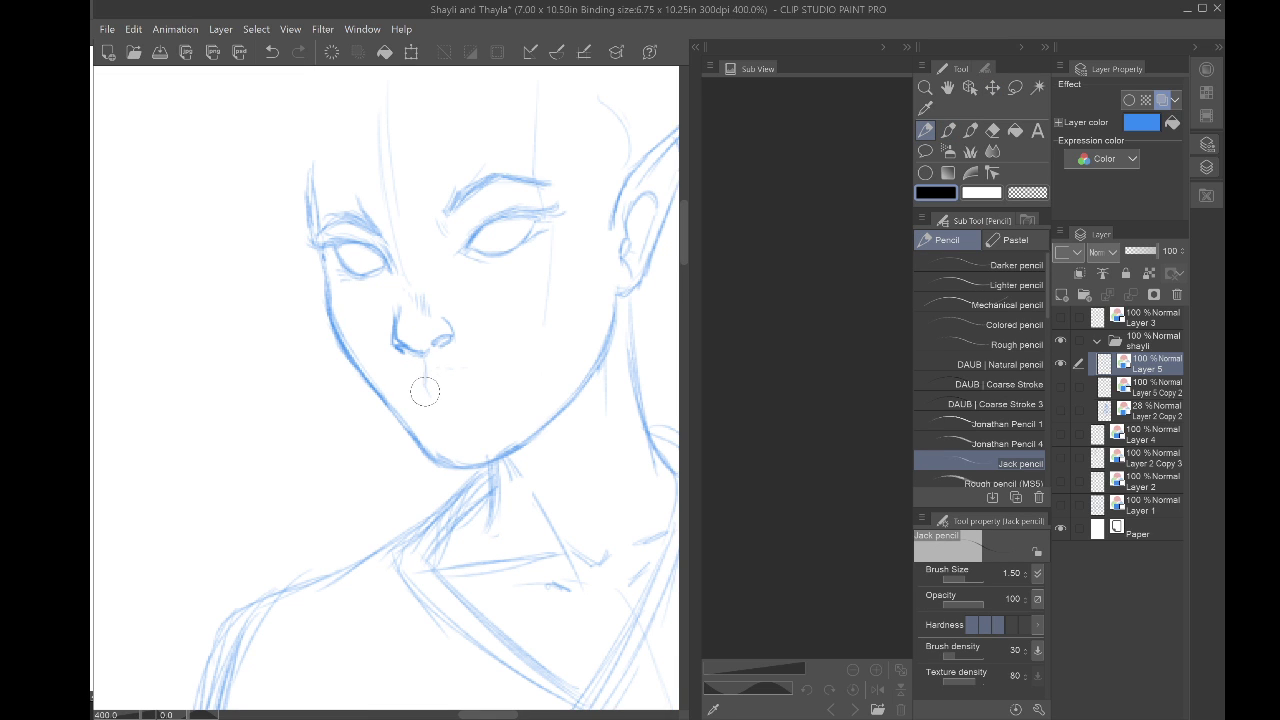
drag(425, 391, 441, 417)
mouse_move(441, 379)
mouse_down()
mouse_move(518, 345)
mouse_move(488, 361)
mouse_up()
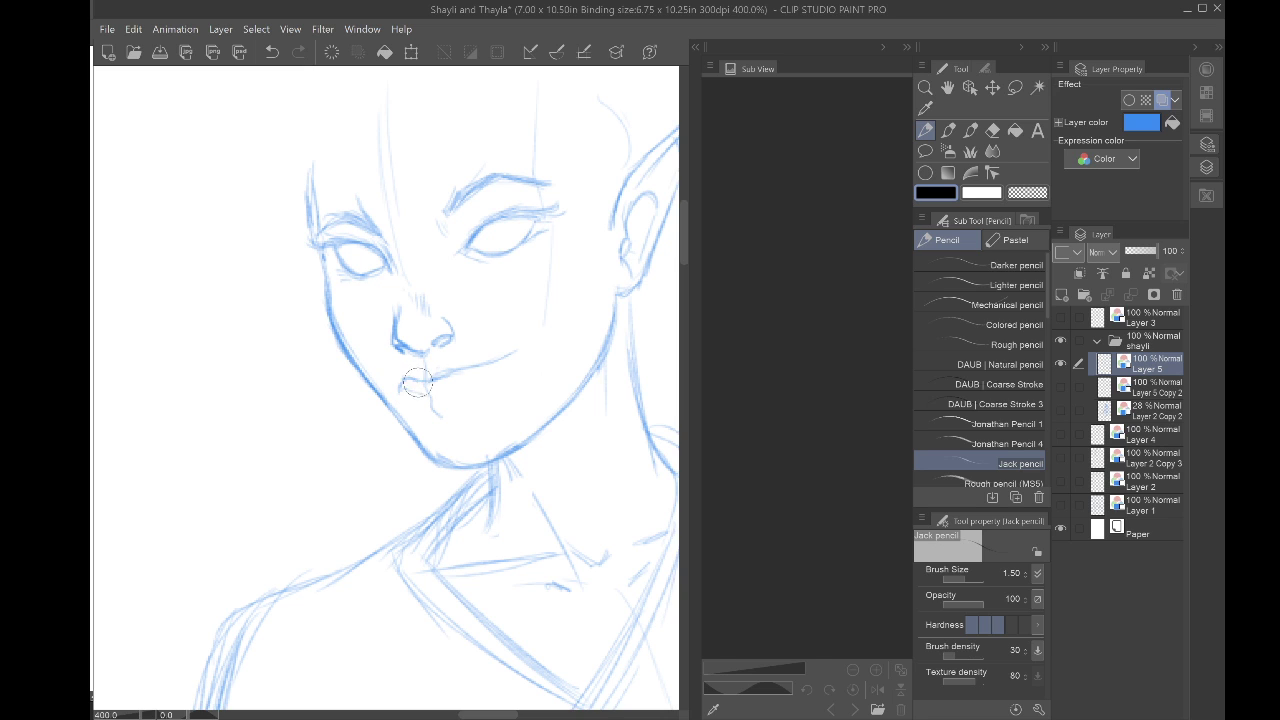
mouse_move(403, 387)
mouse_down()
mouse_move(477, 380)
mouse_move(533, 335)
mouse_move(473, 378)
mouse_move(513, 352)
mouse_up()
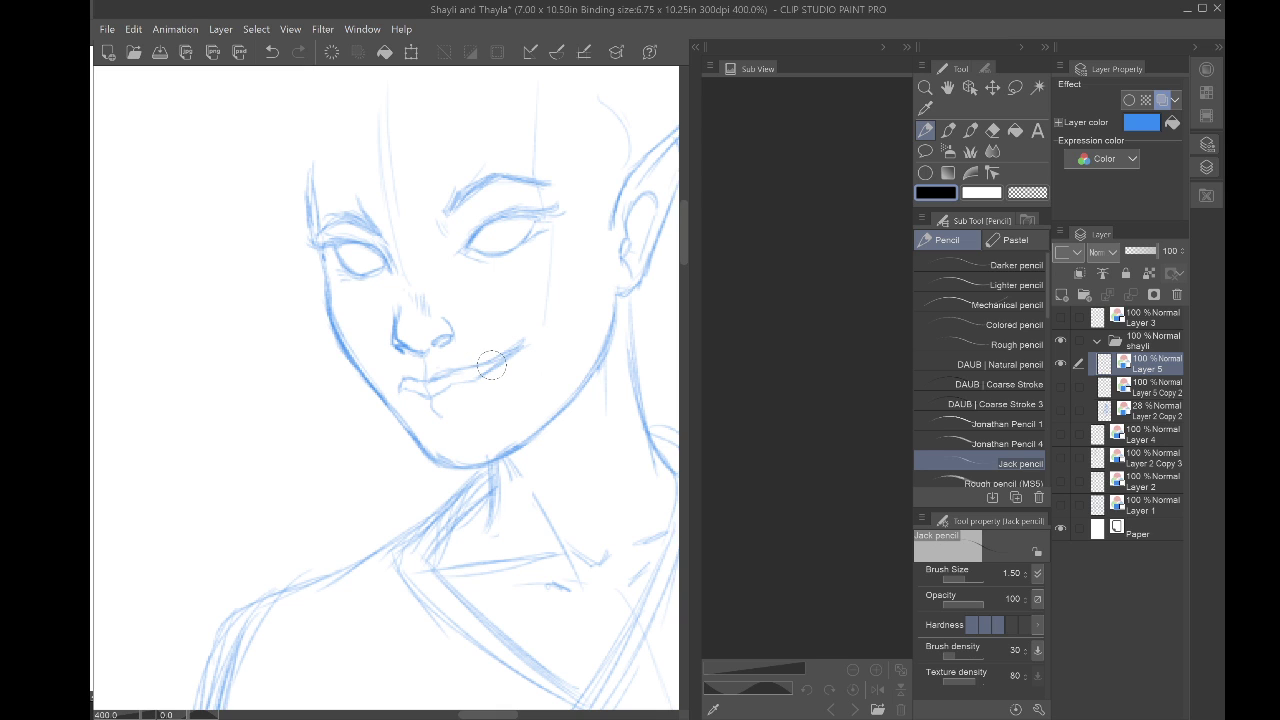
Step: Trim the overlong mouth corner, redraw it with the Jack pencil, and erase the guideline beneath the lips
click(992, 131)
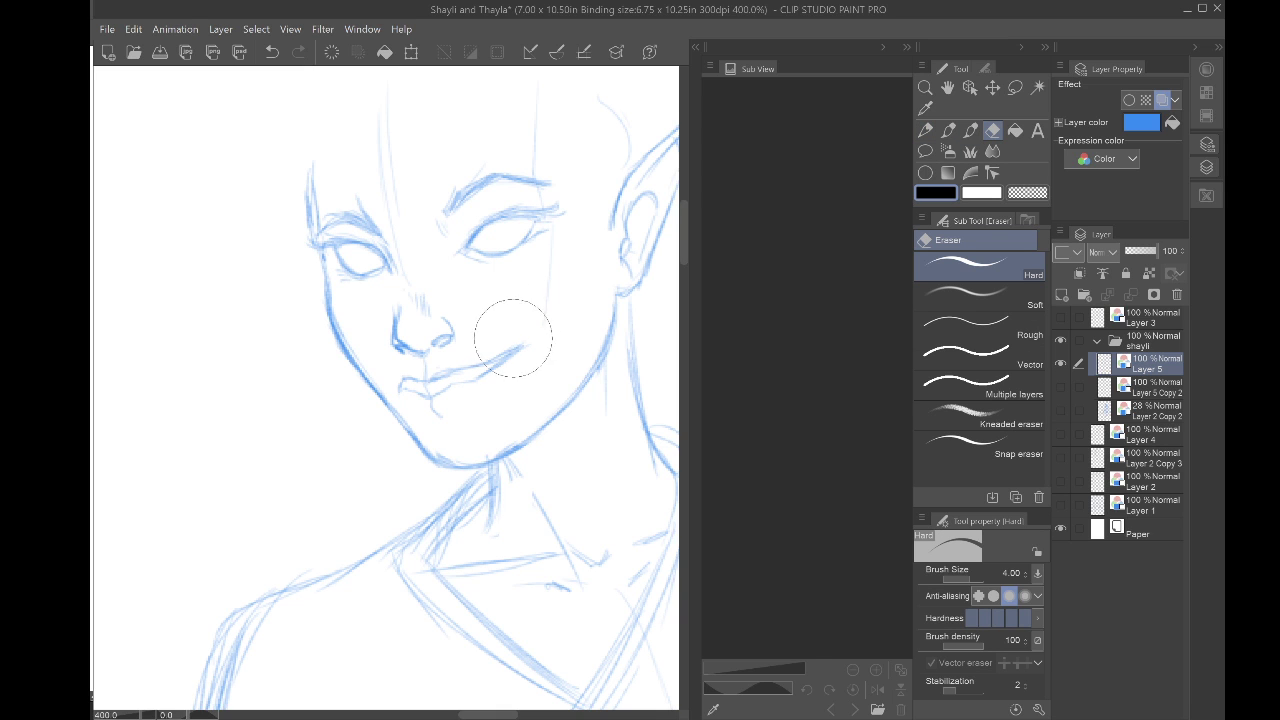
drag(533, 332, 530, 329)
click(925, 130)
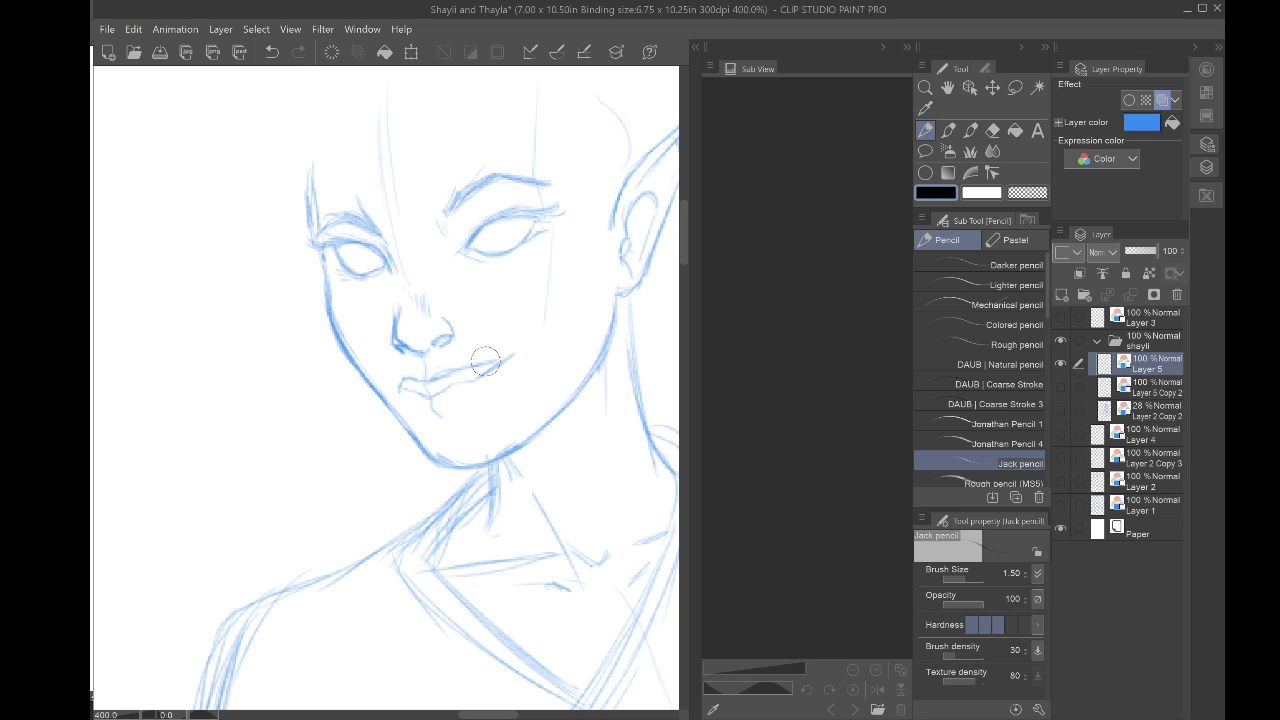
drag(505, 341, 521, 347)
key(e)
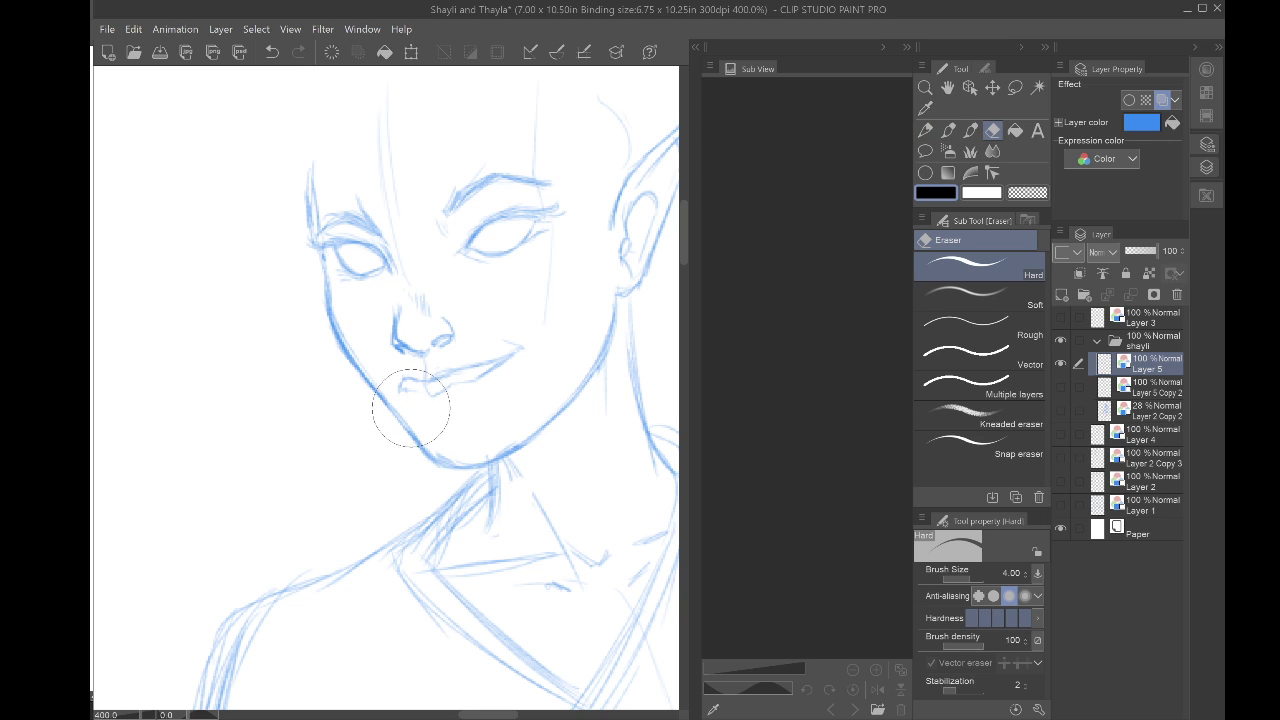
key(p)
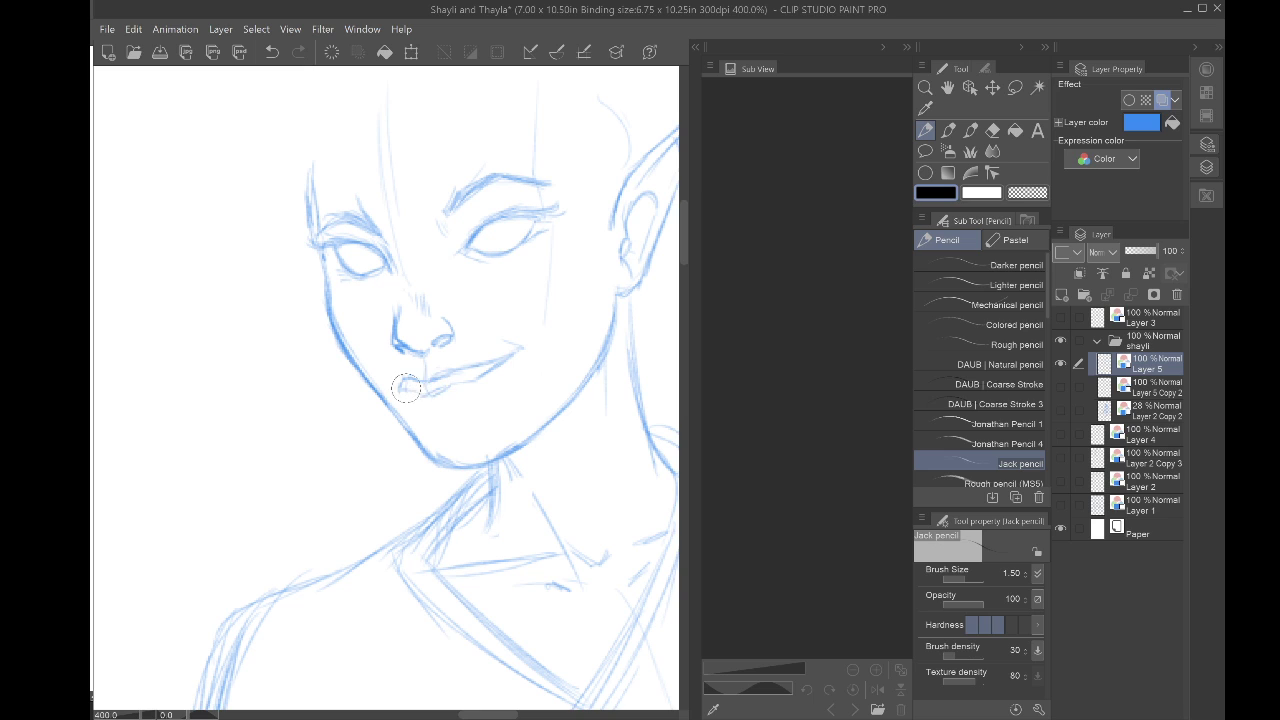
Step: Sketch the far mouth corner and the lower lip with the Jack pencil
drag(406, 378, 407, 391)
drag(445, 409, 479, 389)
drag(423, 396, 415, 417)
scroll(420, 390, down, 4)
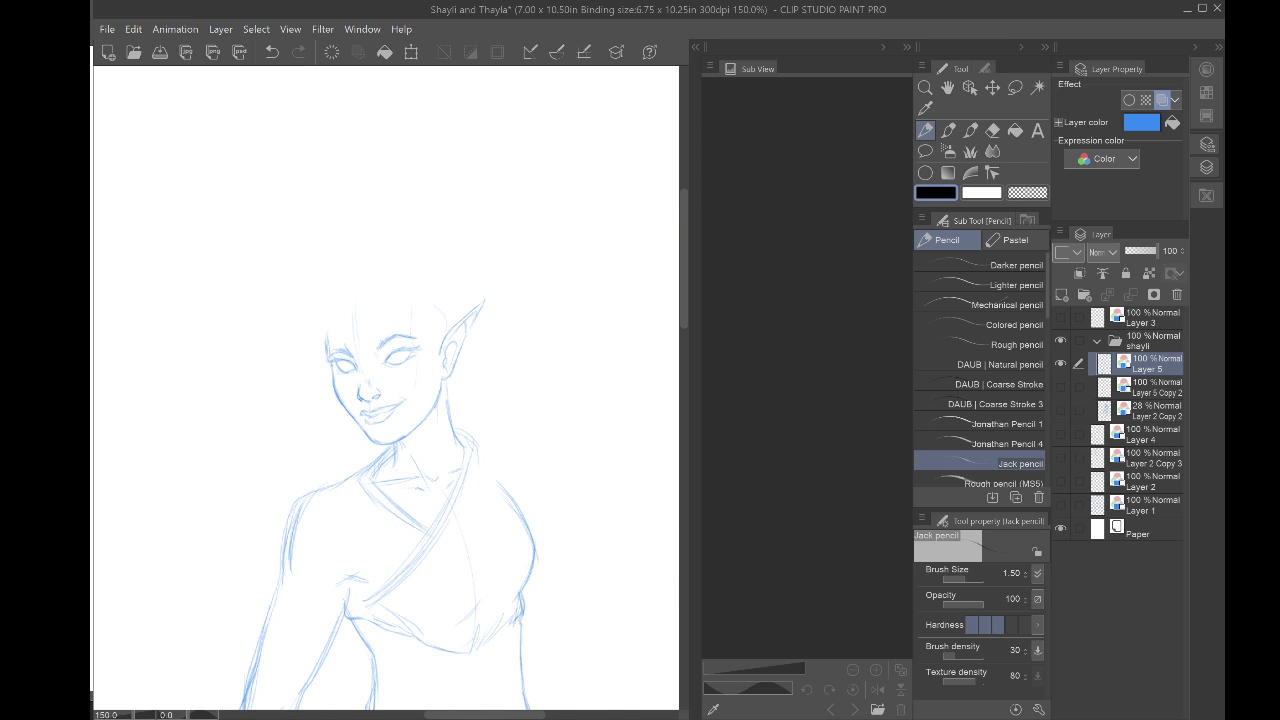
scroll(432, 384, up, 5)
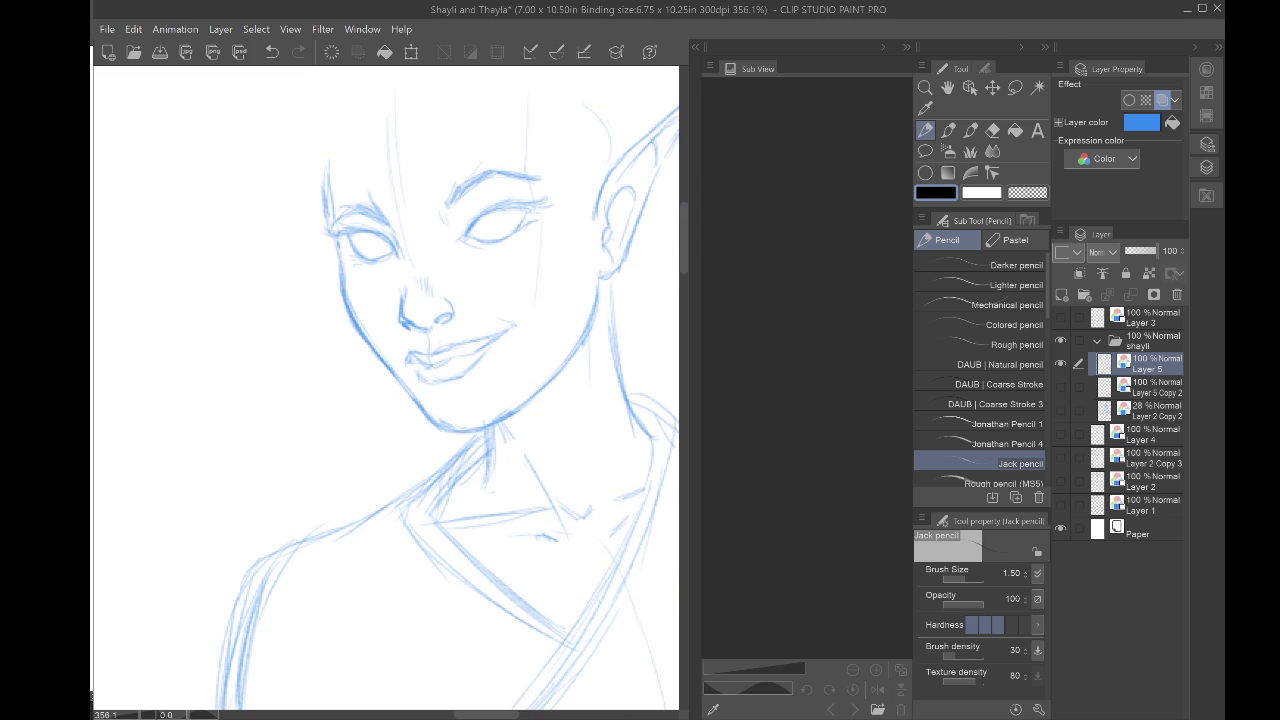
Step: Lasso the mouth, deselect it, and erase all the lip lines with the Hard eraser
key(m)
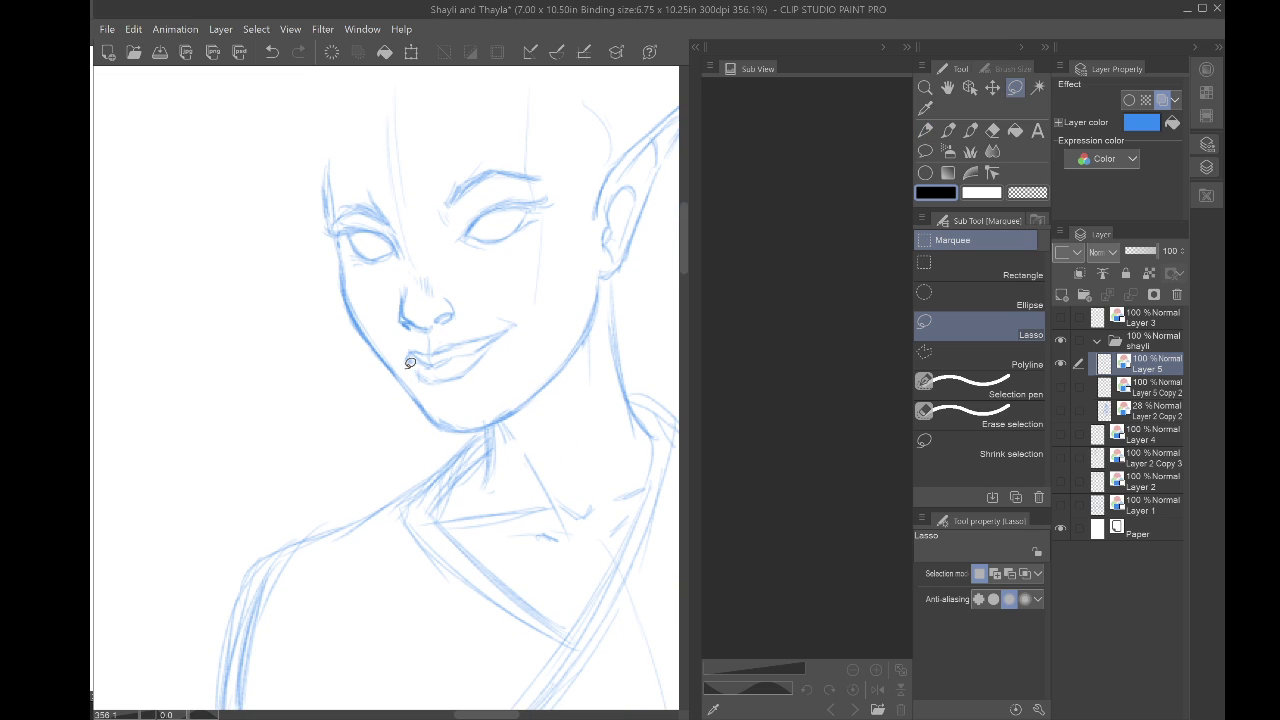
mouse_move(436, 341)
mouse_down()
mouse_move(531, 319)
mouse_move(454, 400)
mouse_move(404, 346)
mouse_up()
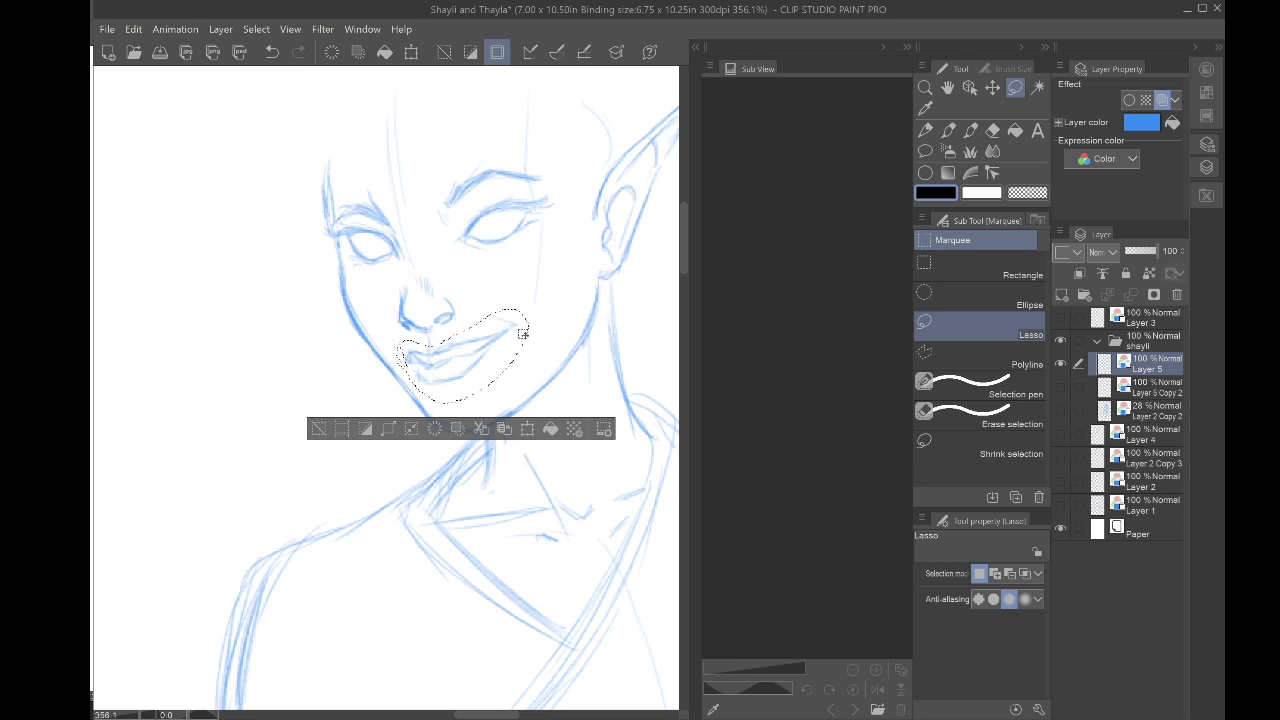
key(e)
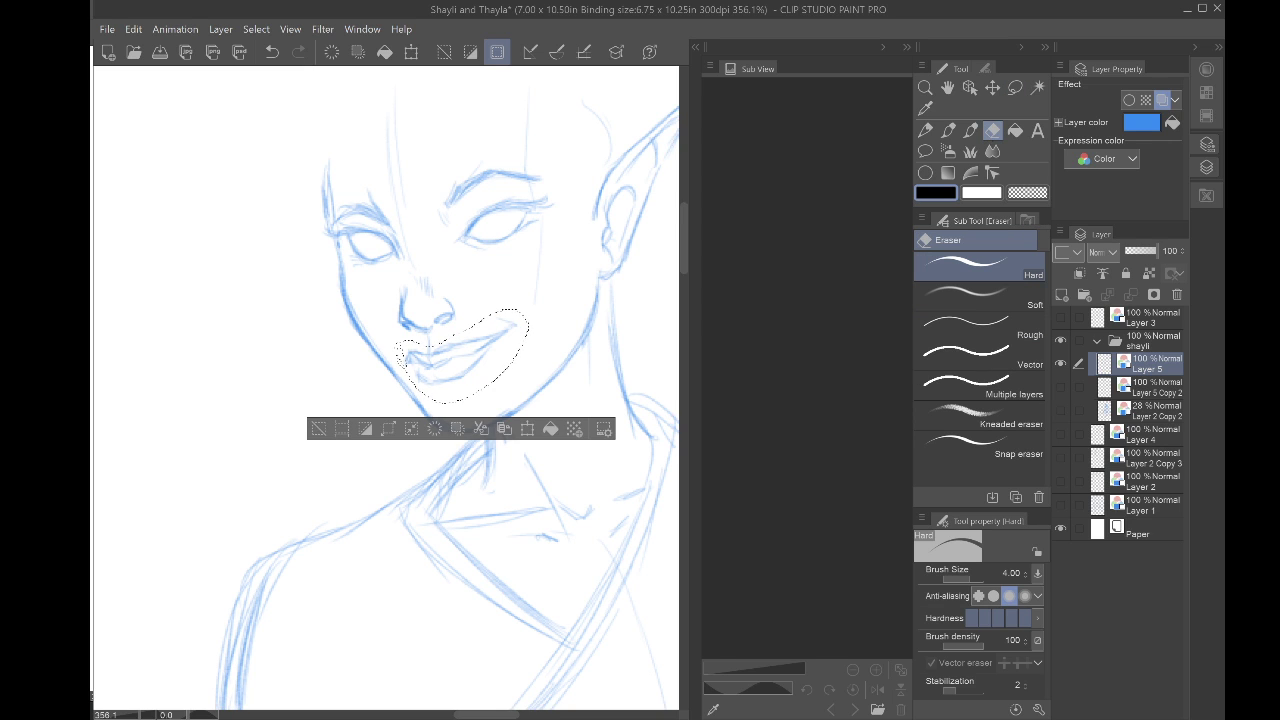
key(ctrl+d)
mouse_move(512, 330)
mouse_down()
mouse_move(423, 370)
mouse_move(449, 373)
mouse_up()
Step: Show the faint Layer 2 Copy 2 sketch and trace the outer curve of the horn behind the ear with the Jack pencil
key(p)
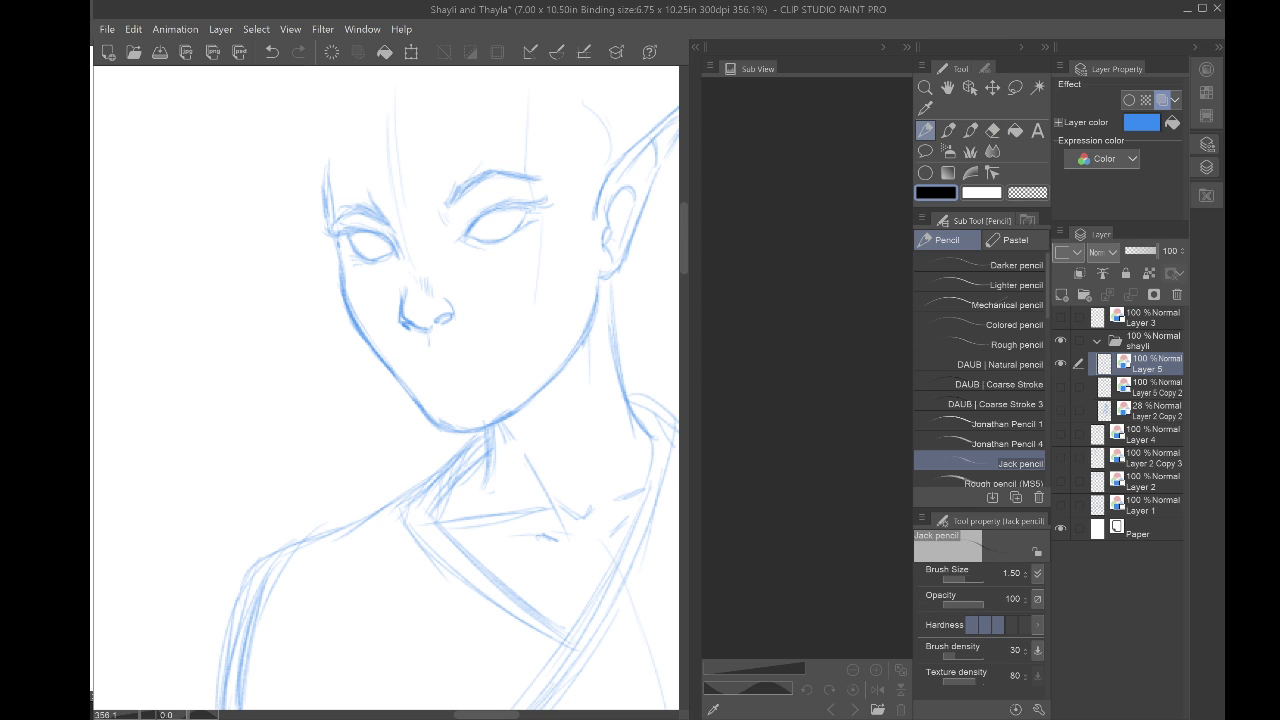
scroll(404, 273, down, 3)
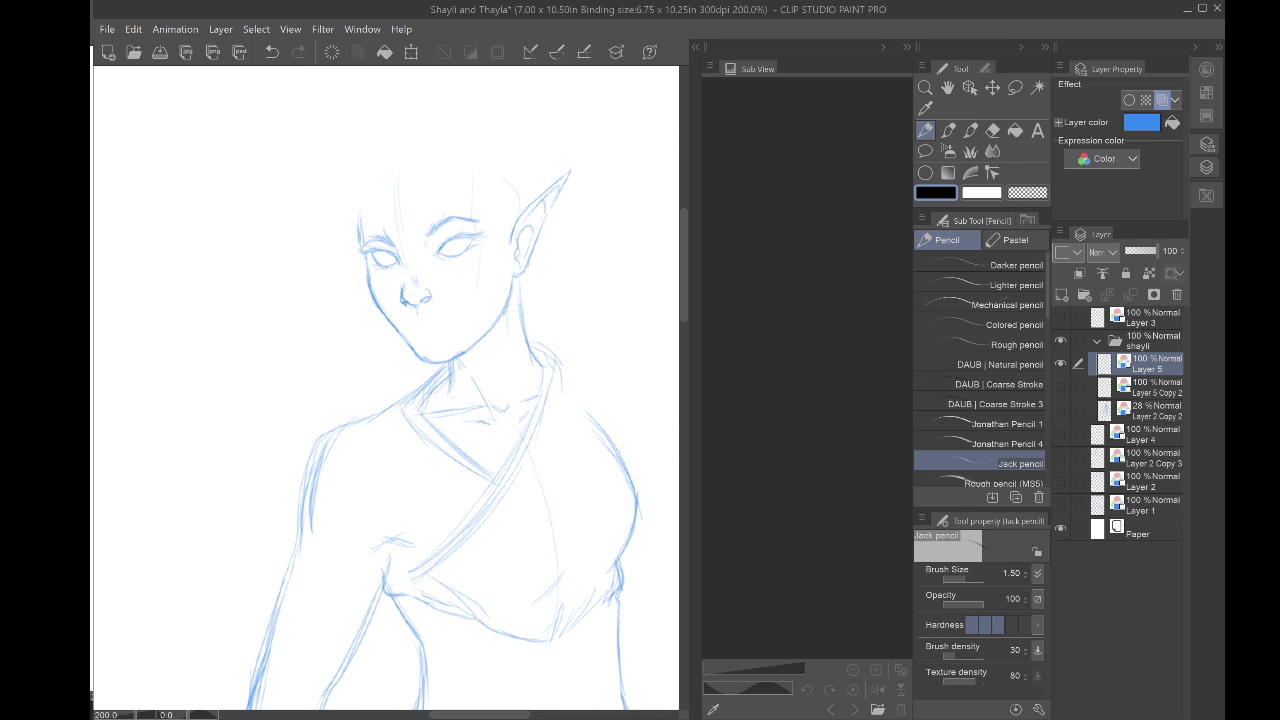
scroll(328, 345, down, 2)
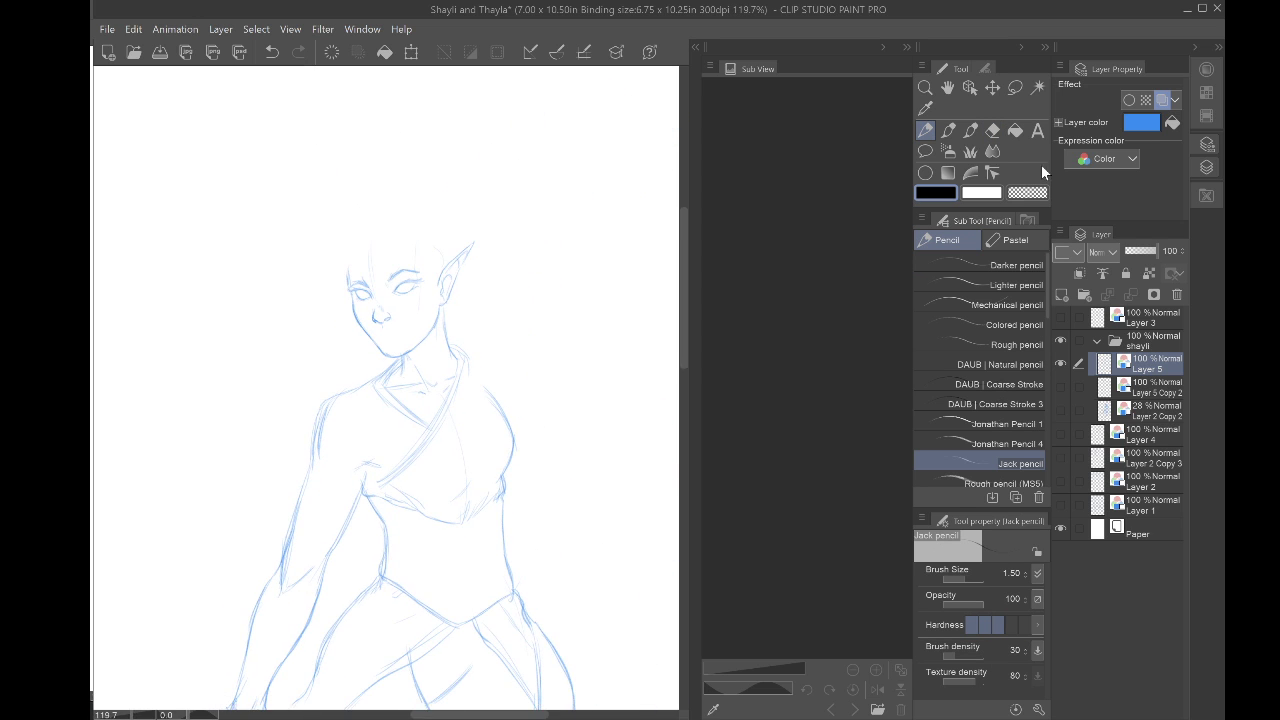
click(1060, 410)
scroll(420, 240, up, 4)
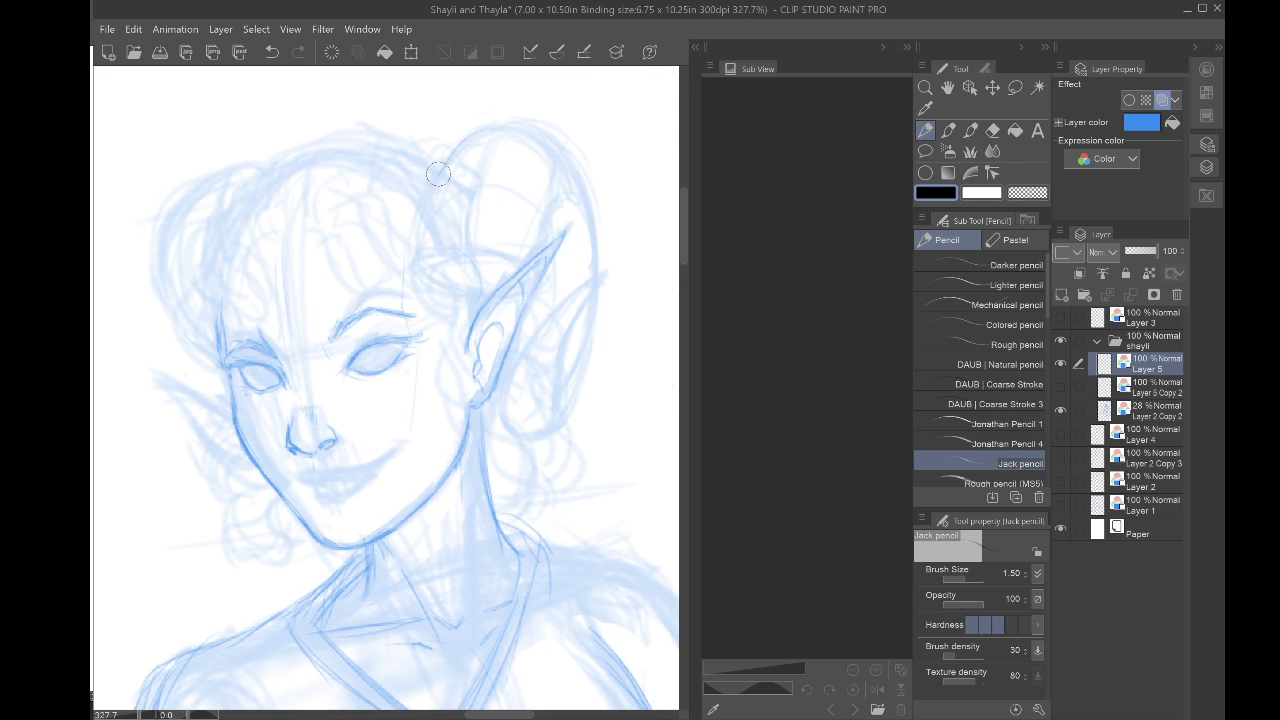
mouse_move(437, 173)
mouse_down()
mouse_move(473, 128)
mouse_move(540, 131)
mouse_move(566, 152)
mouse_move(477, 131)
mouse_move(569, 150)
mouse_move(519, 128)
mouse_move(601, 207)
mouse_move(536, 132)
mouse_move(565, 151)
mouse_move(591, 262)
mouse_up()
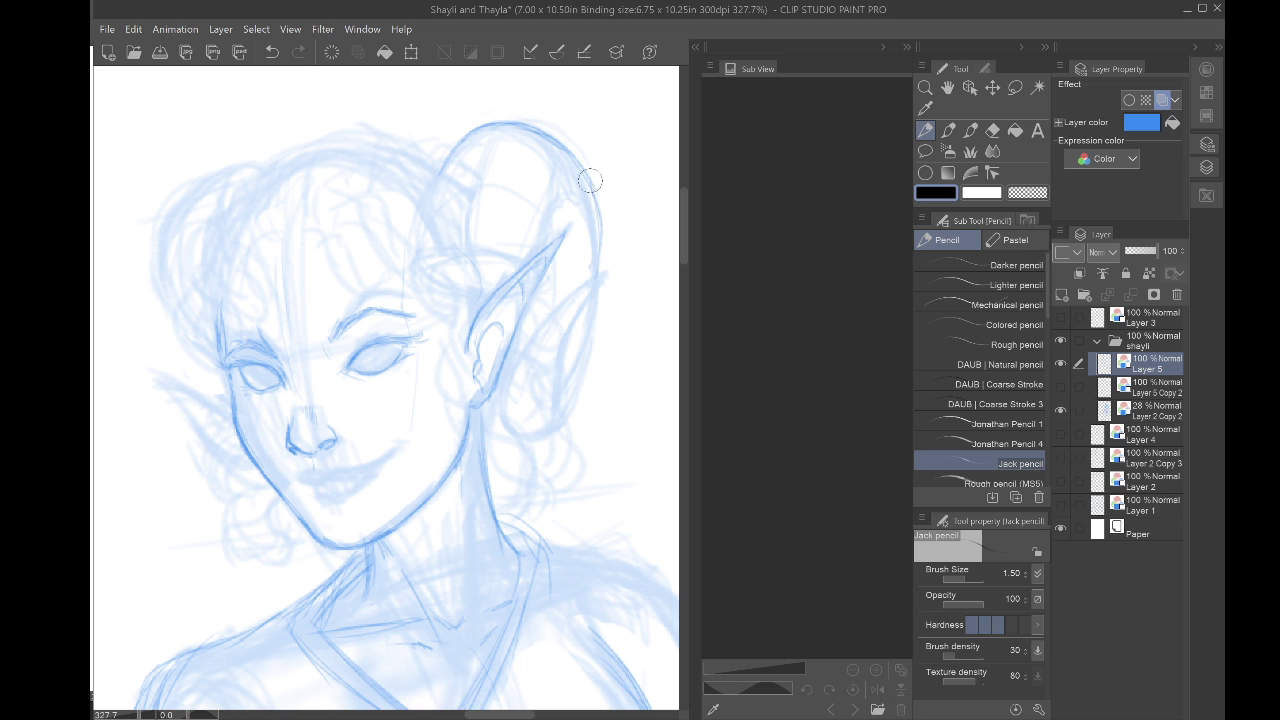
drag(590, 180, 591, 279)
mouse_move(559, 409)
mouse_down()
mouse_move(595, 276)
mouse_move(589, 343)
mouse_move(585, 205)
mouse_up()
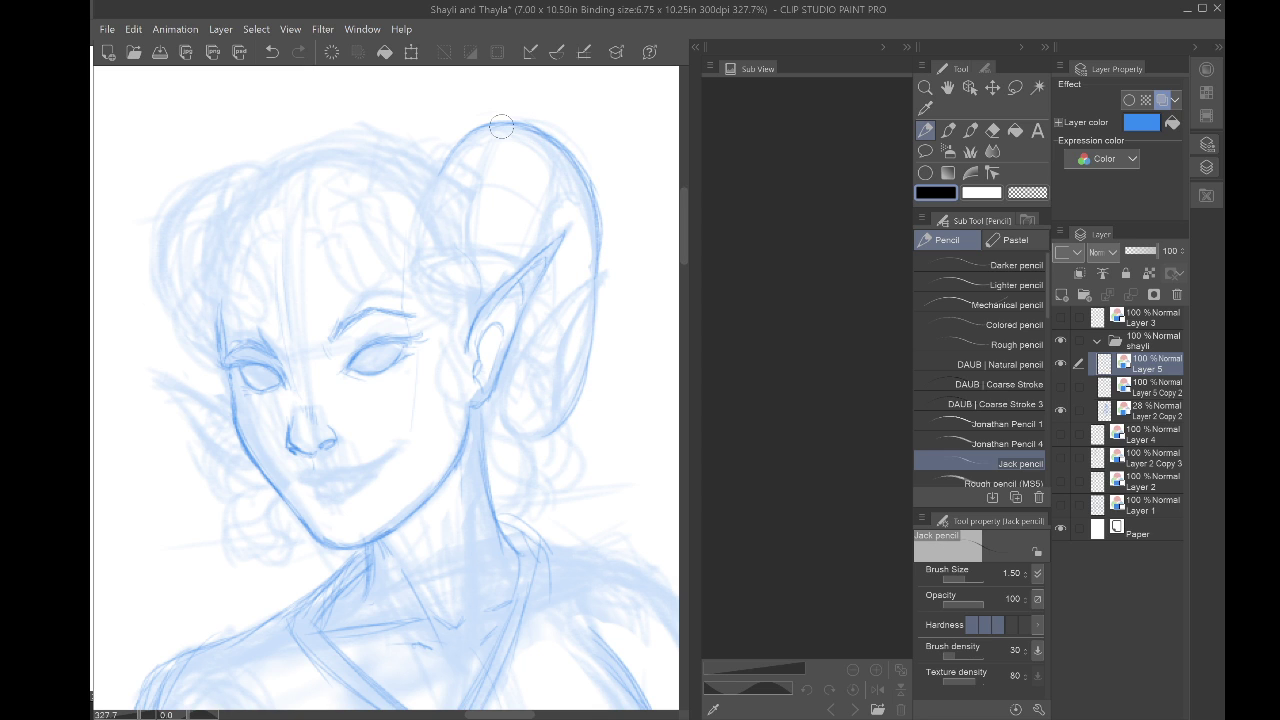
Step: Trim the horn's outer edge with the eraser, redraw it cleaner, and add the inner curve around the ear tip
key(e)
drag(606, 256, 577, 140)
drag(602, 183, 574, 139)
mouse_move(526, 258)
mouse_down()
mouse_move(569, 208)
mouse_move(553, 216)
mouse_move(588, 230)
mouse_move(560, 209)
mouse_move(579, 217)
mouse_move(588, 250)
mouse_move(563, 207)
mouse_up()
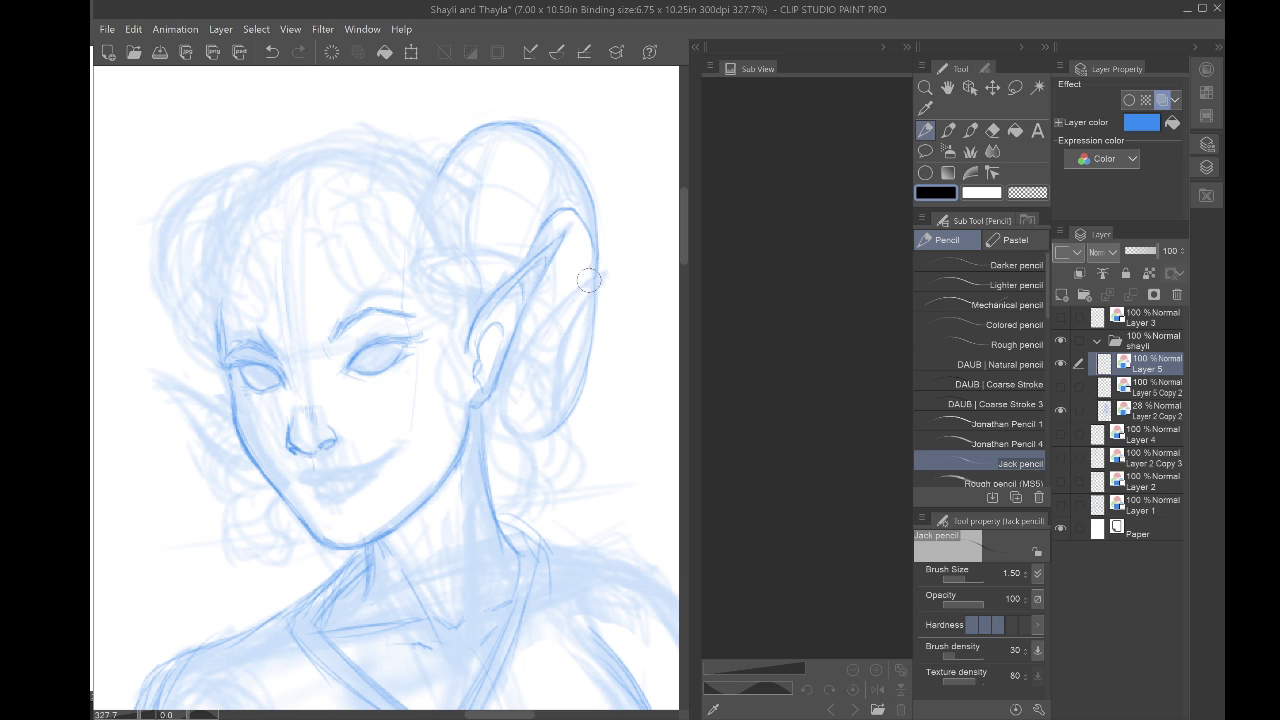
Step: Draw the horn's pointed tip and lower loop beside the ear, plus a contour line inside its upper curve
mouse_move(598, 279)
mouse_down()
mouse_move(556, 361)
mouse_move(569, 329)
mouse_move(561, 398)
mouse_up()
drag(566, 350, 559, 408)
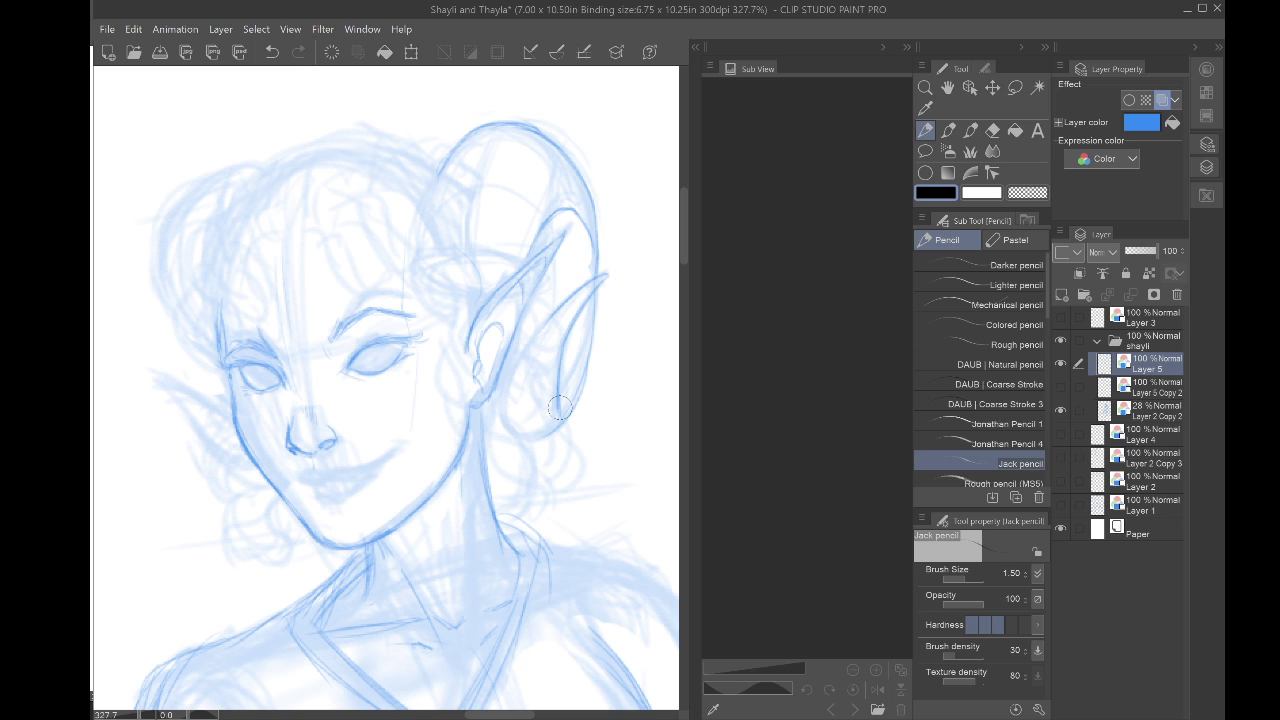
mouse_move(511, 335)
mouse_down()
mouse_move(501, 405)
mouse_move(516, 426)
mouse_move(563, 426)
mouse_move(571, 412)
mouse_up()
mouse_move(559, 366)
mouse_down()
mouse_move(554, 308)
mouse_move(590, 277)
mouse_move(515, 382)
mouse_move(526, 349)
mouse_move(508, 396)
mouse_move(571, 296)
mouse_move(503, 400)
mouse_up()
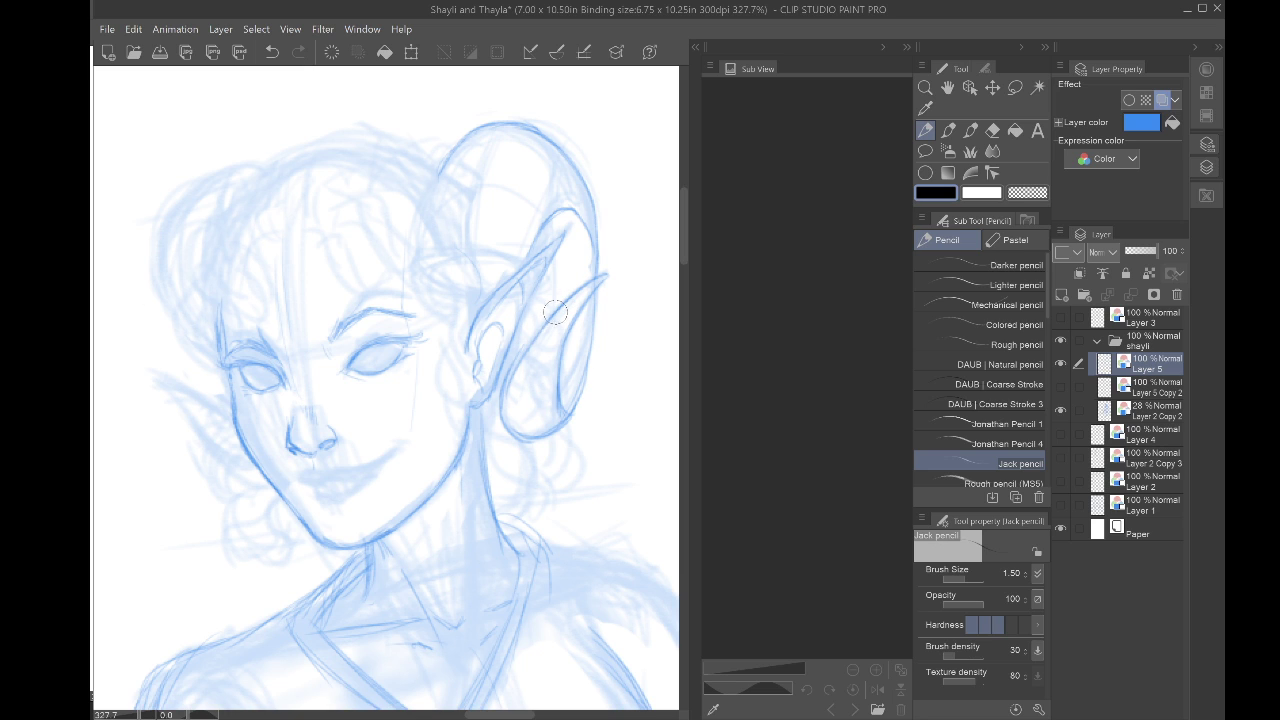
drag(554, 313, 501, 396)
mouse_move(560, 308)
mouse_down()
mouse_move(514, 408)
mouse_move(520, 397)
mouse_move(534, 445)
mouse_up()
mouse_move(512, 128)
mouse_down()
mouse_move(462, 230)
mouse_move(483, 158)
mouse_move(517, 130)
mouse_move(458, 213)
mouse_move(472, 255)
mouse_up()
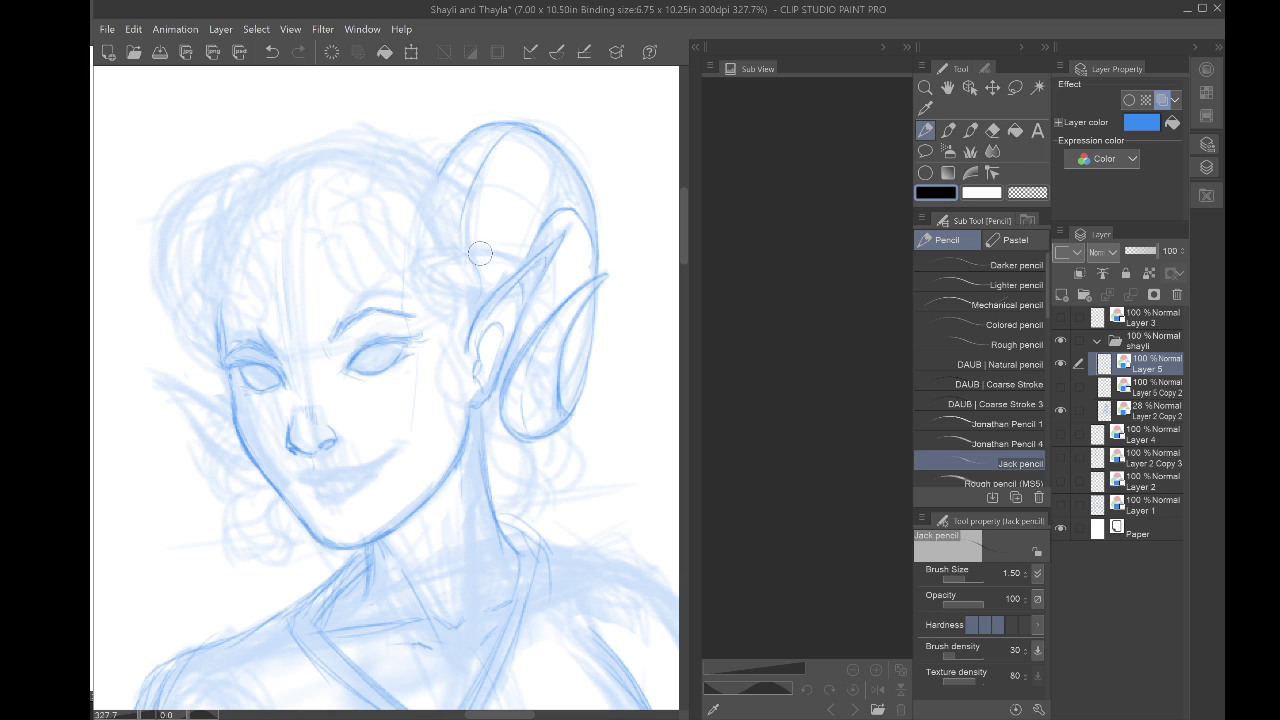
Step: Draw wavy hair curls in front of the ear and at the temple, with a first lock over the forehead
mouse_move(447, 340)
mouse_down()
mouse_move(460, 383)
mouse_move(458, 340)
mouse_move(466, 353)
mouse_move(443, 381)
mouse_move(446, 357)
mouse_move(440, 421)
mouse_move(466, 381)
mouse_move(457, 437)
mouse_move(452, 401)
mouse_move(437, 411)
mouse_move(464, 412)
mouse_move(457, 442)
mouse_move(442, 364)
mouse_move(440, 388)
mouse_move(446, 371)
mouse_move(482, 409)
mouse_move(461, 437)
mouse_up()
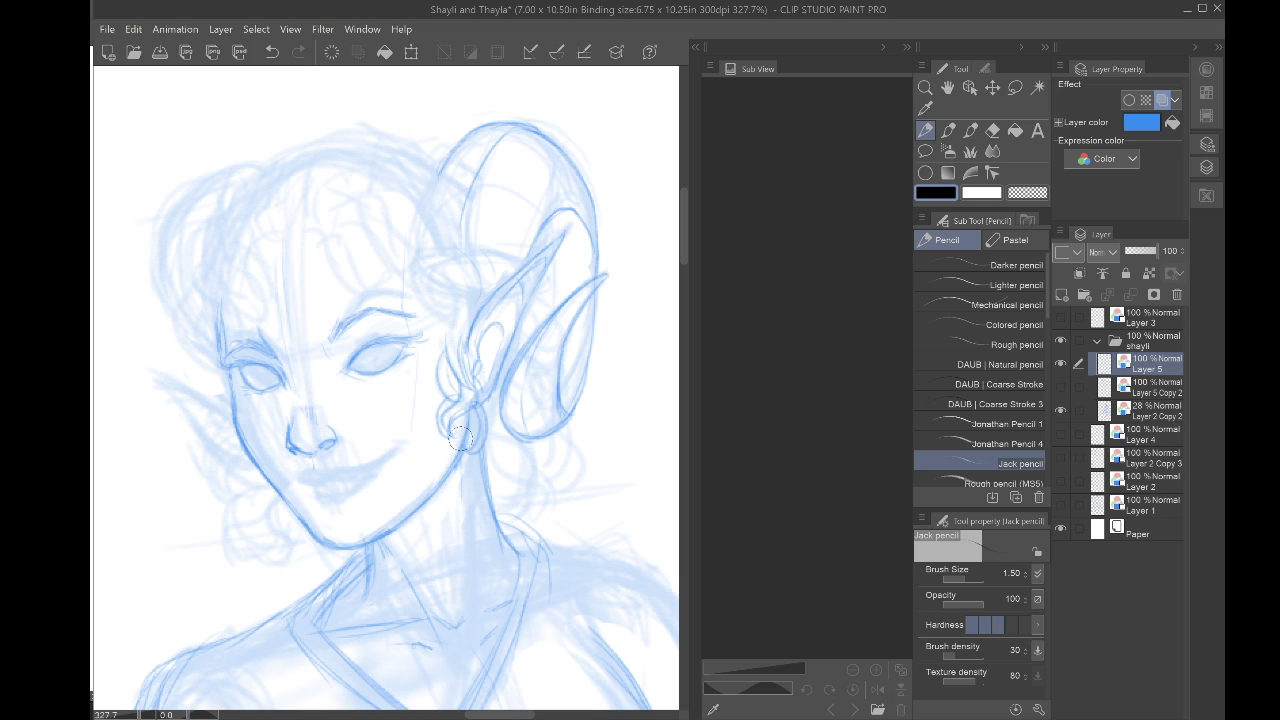
mouse_move(414, 288)
mouse_down()
mouse_move(437, 331)
mouse_move(458, 300)
mouse_move(426, 286)
mouse_move(424, 248)
mouse_up()
mouse_move(338, 214)
mouse_down()
mouse_move(414, 265)
mouse_move(379, 265)
mouse_move(418, 302)
mouse_up()
drag(384, 255, 358, 224)
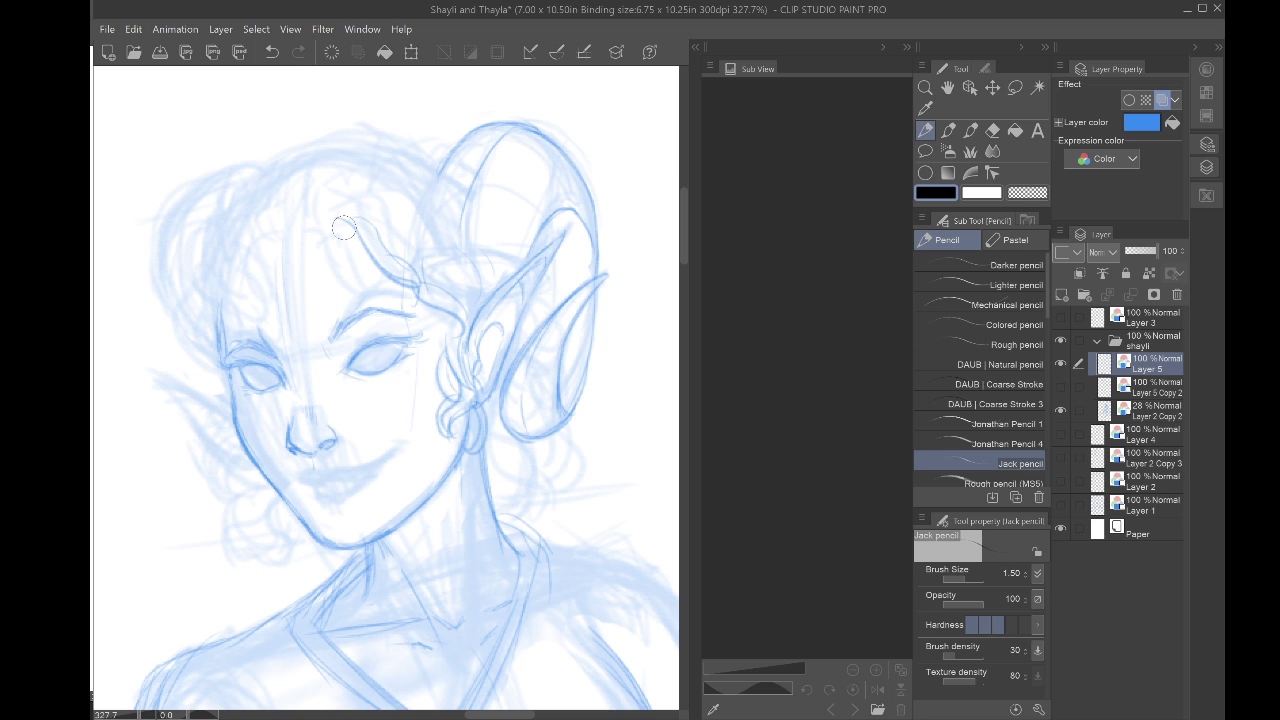
Step: Undo the forehead lock and redraw it as a fuller group of curls above the near eyebrow
click(269, 51)
click(269, 51)
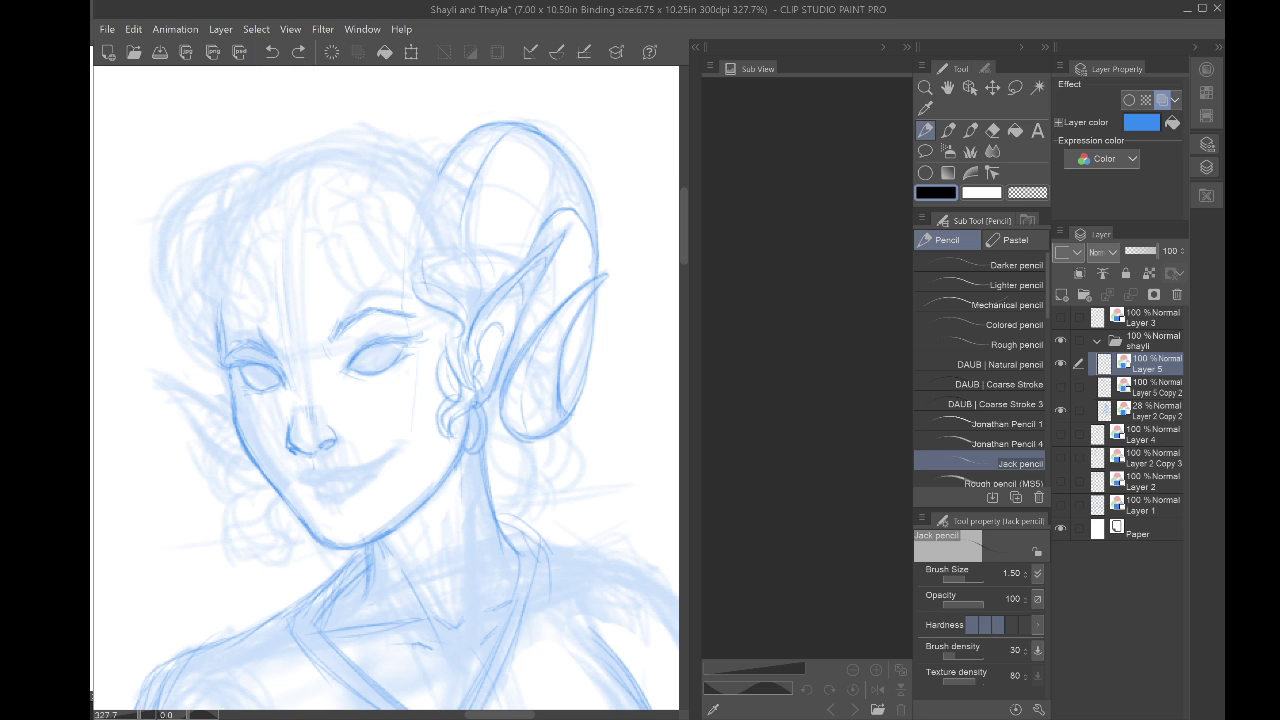
mouse_move(343, 220)
mouse_down()
mouse_move(390, 247)
mouse_move(388, 205)
mouse_move(394, 261)
mouse_move(375, 196)
mouse_move(343, 206)
mouse_move(387, 292)
mouse_move(380, 254)
mouse_move(408, 281)
mouse_move(402, 245)
mouse_move(367, 250)
mouse_move(394, 237)
mouse_move(403, 278)
mouse_move(368, 240)
mouse_move(384, 236)
mouse_move(376, 211)
mouse_move(340, 205)
mouse_move(320, 232)
mouse_move(332, 267)
mouse_up()
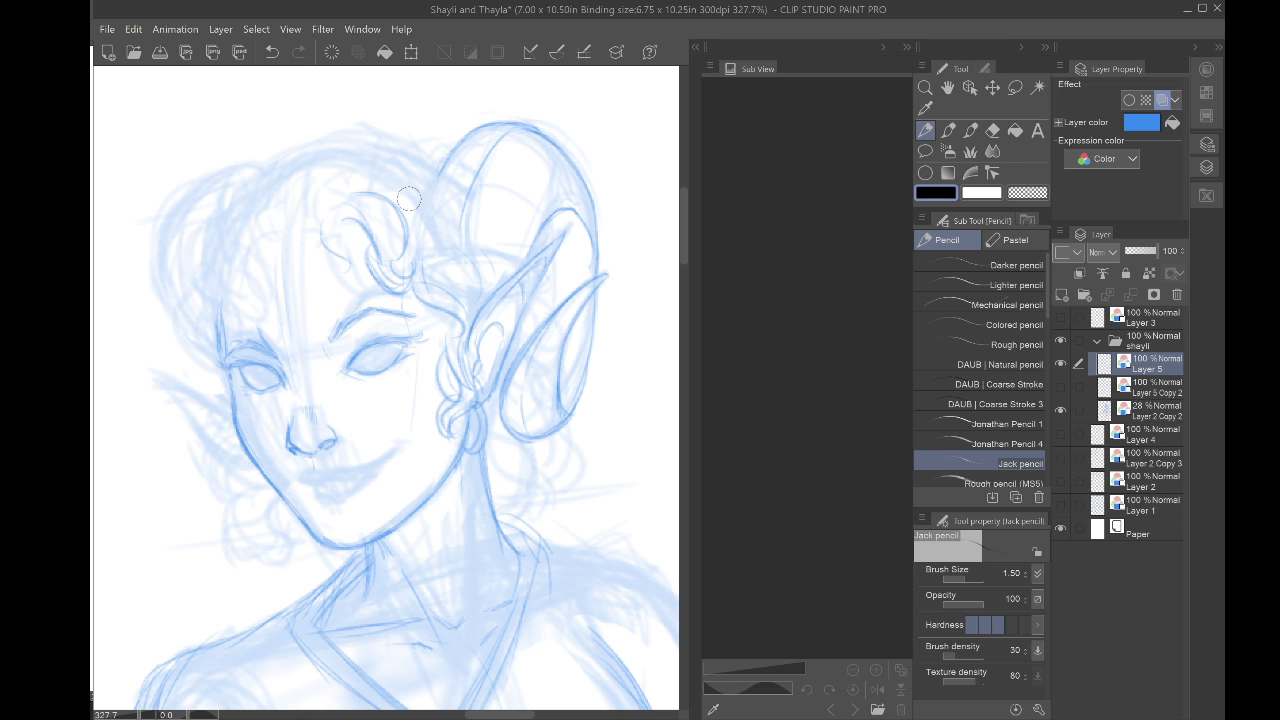
Step: Draw a new smiling mouth over the rough sketch, with a slanted lip line, upper lip and lower lip
scroll(384, 192, down, 5)
scroll(386, 388, up, 4)
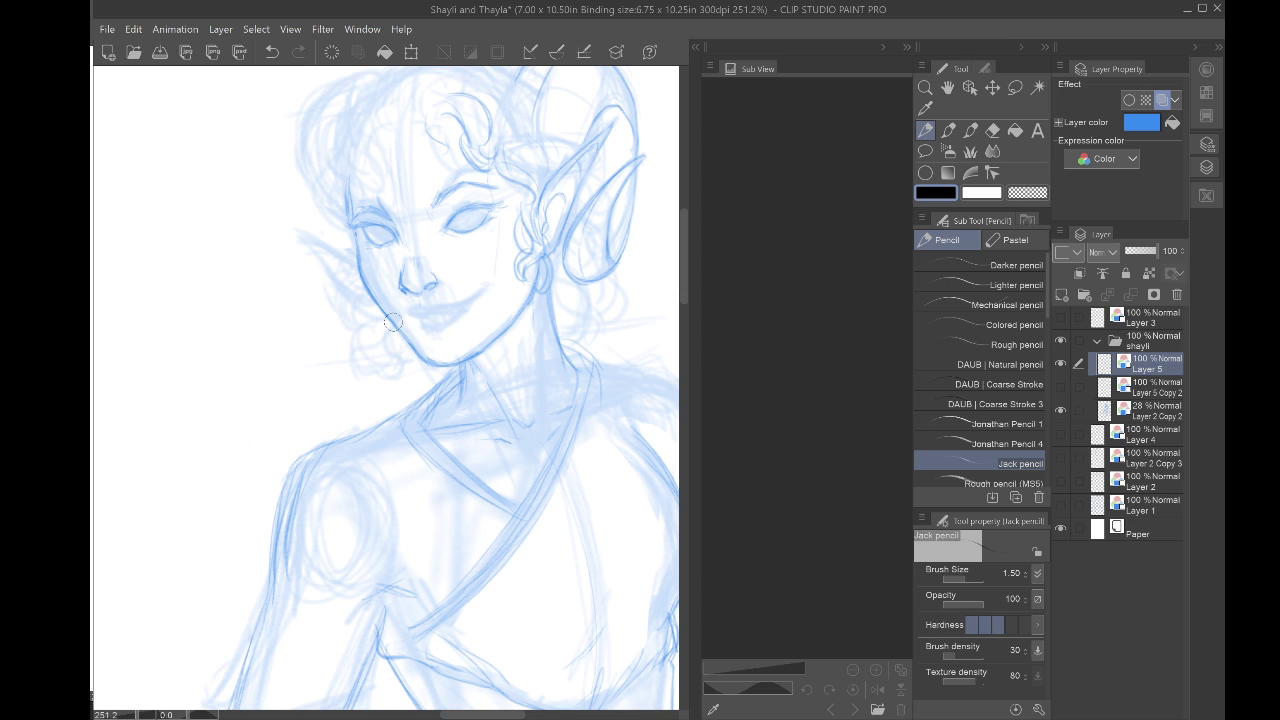
scroll(357, 278, up, 3)
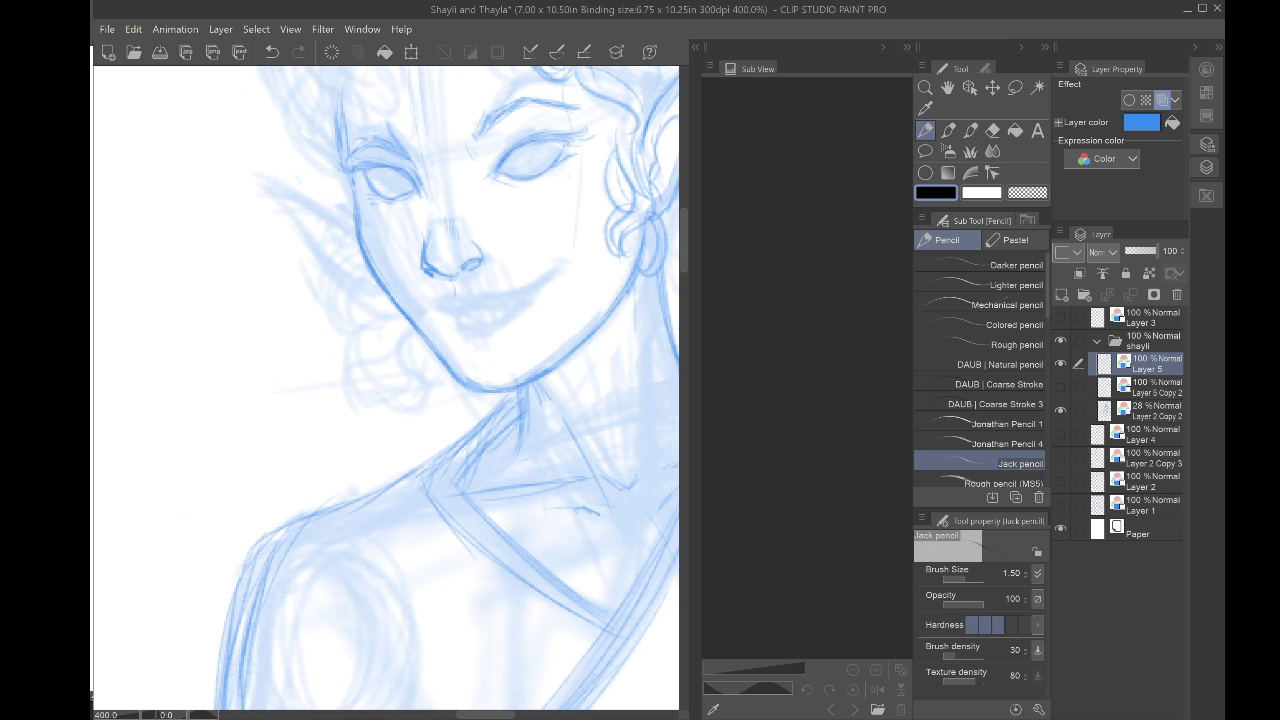
drag(433, 322, 503, 310)
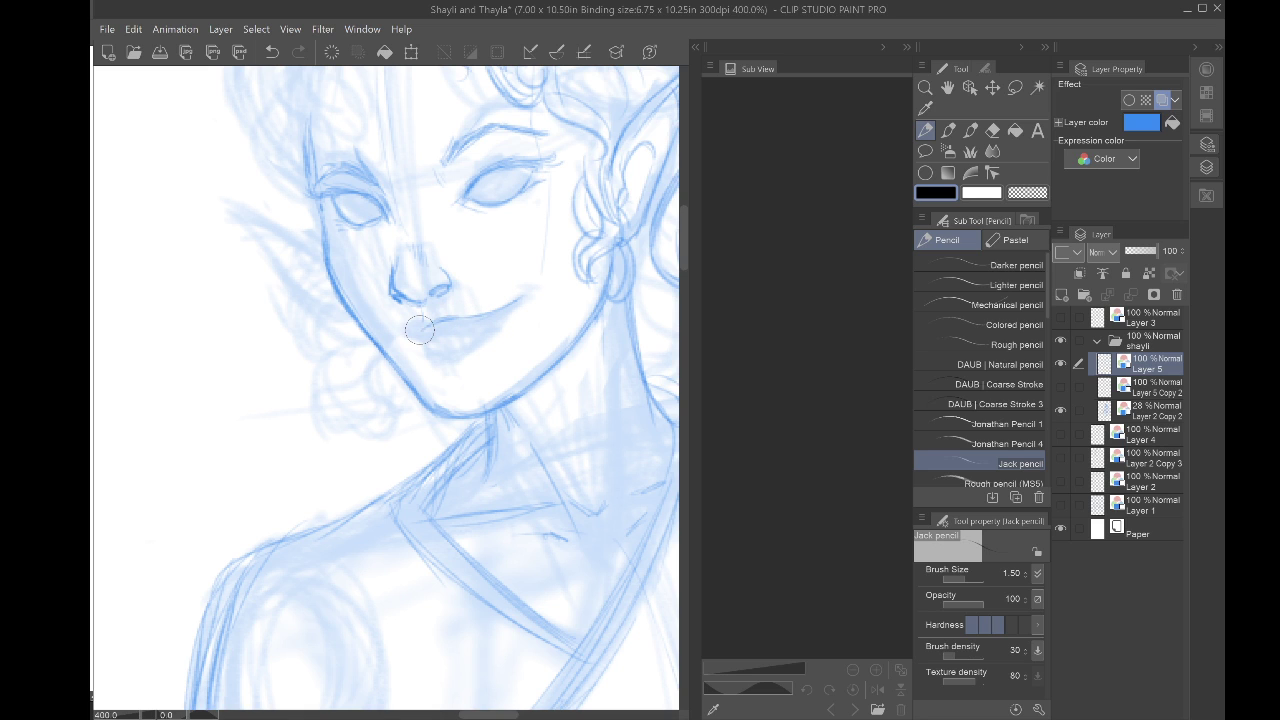
mouse_move(420, 331)
mouse_down()
mouse_move(432, 323)
mouse_move(422, 328)
mouse_up()
drag(468, 326, 521, 287)
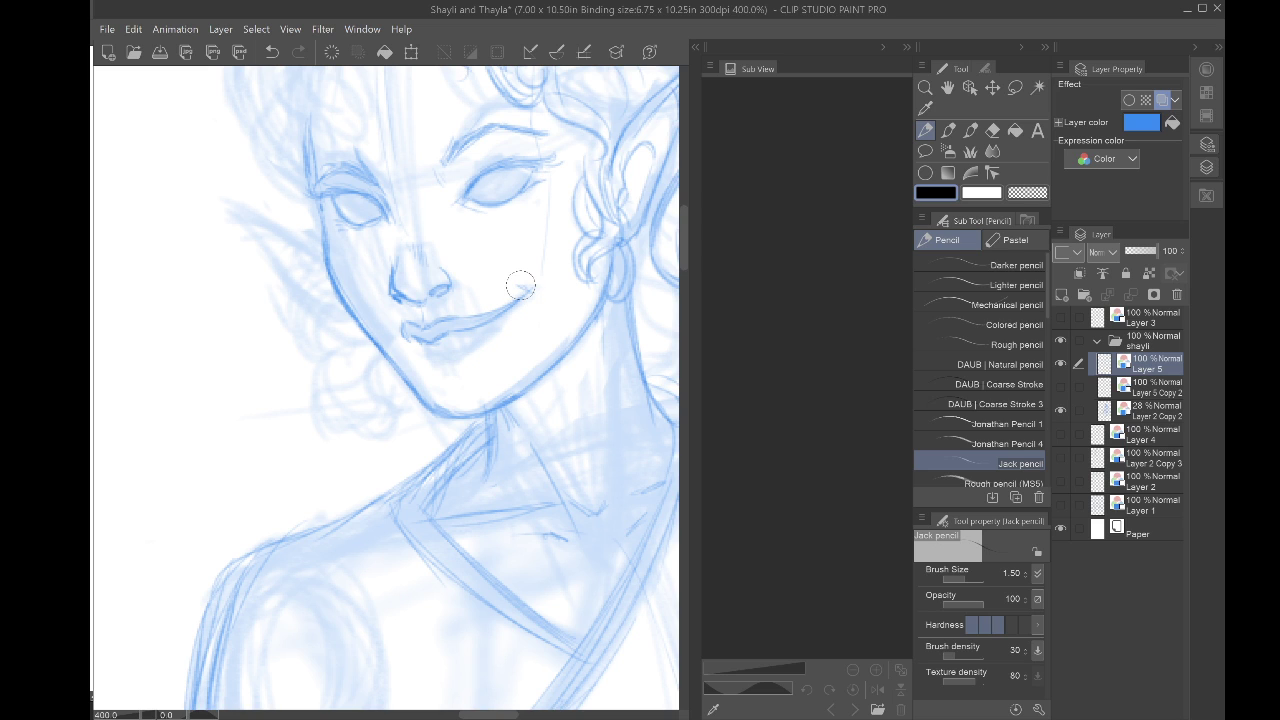
mouse_move(482, 332)
mouse_down()
mouse_move(446, 352)
mouse_move(466, 354)
mouse_move(430, 359)
mouse_move(412, 344)
mouse_move(416, 362)
mouse_move(415, 307)
mouse_move(415, 344)
mouse_move(439, 361)
mouse_move(407, 337)
mouse_up()
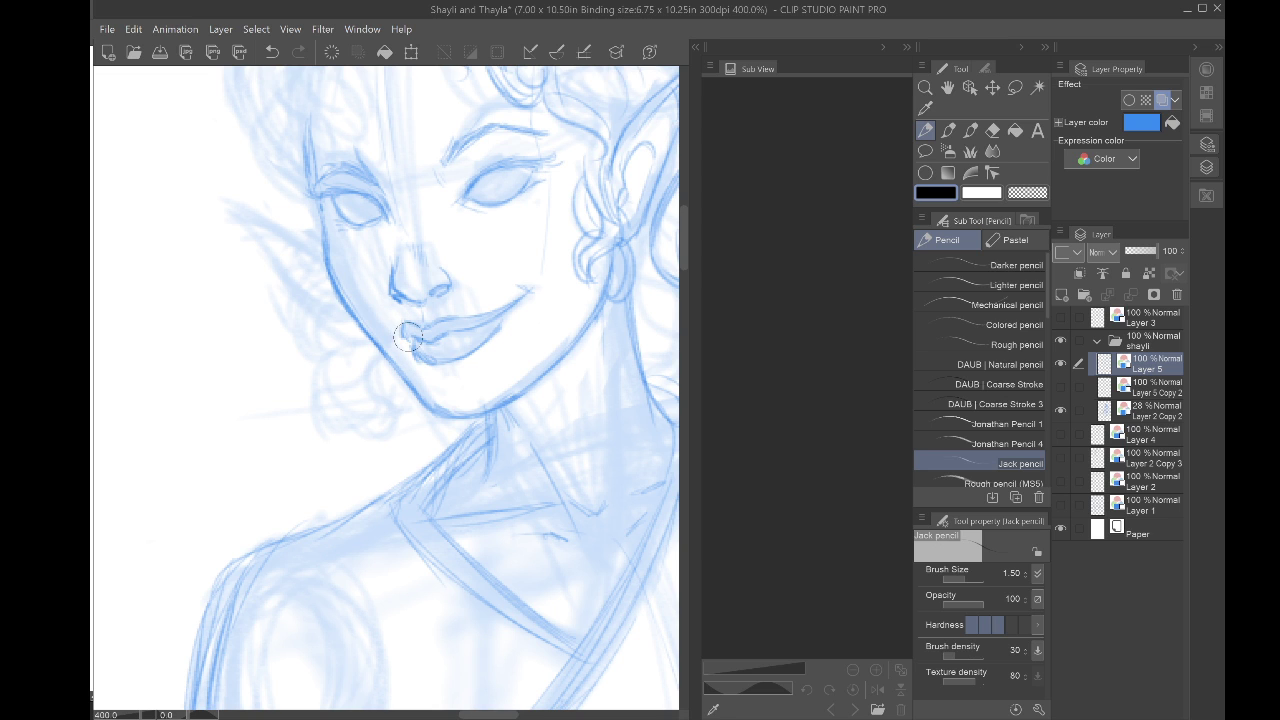
Step: Erase the lower lip and the outer edge of the far mouth corner with the Hard eraser
scroll(408, 337, down, 4)
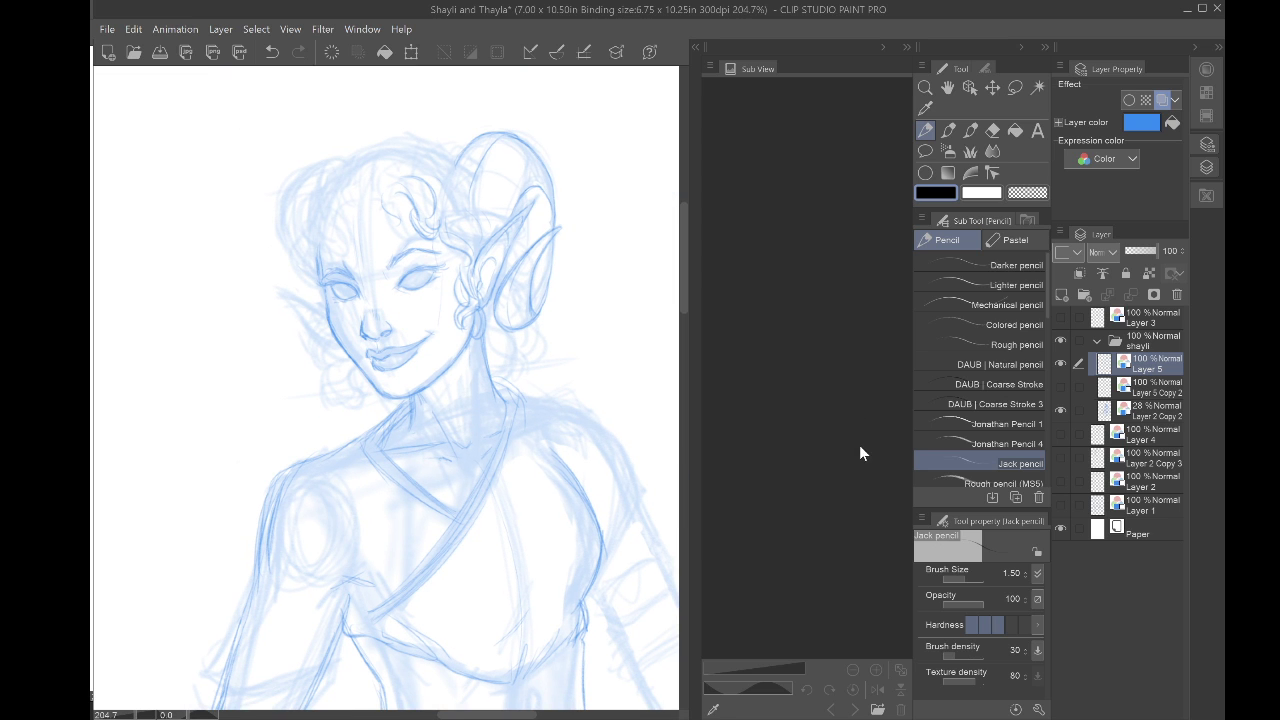
click(1061, 407)
scroll(355, 335, up, 3)
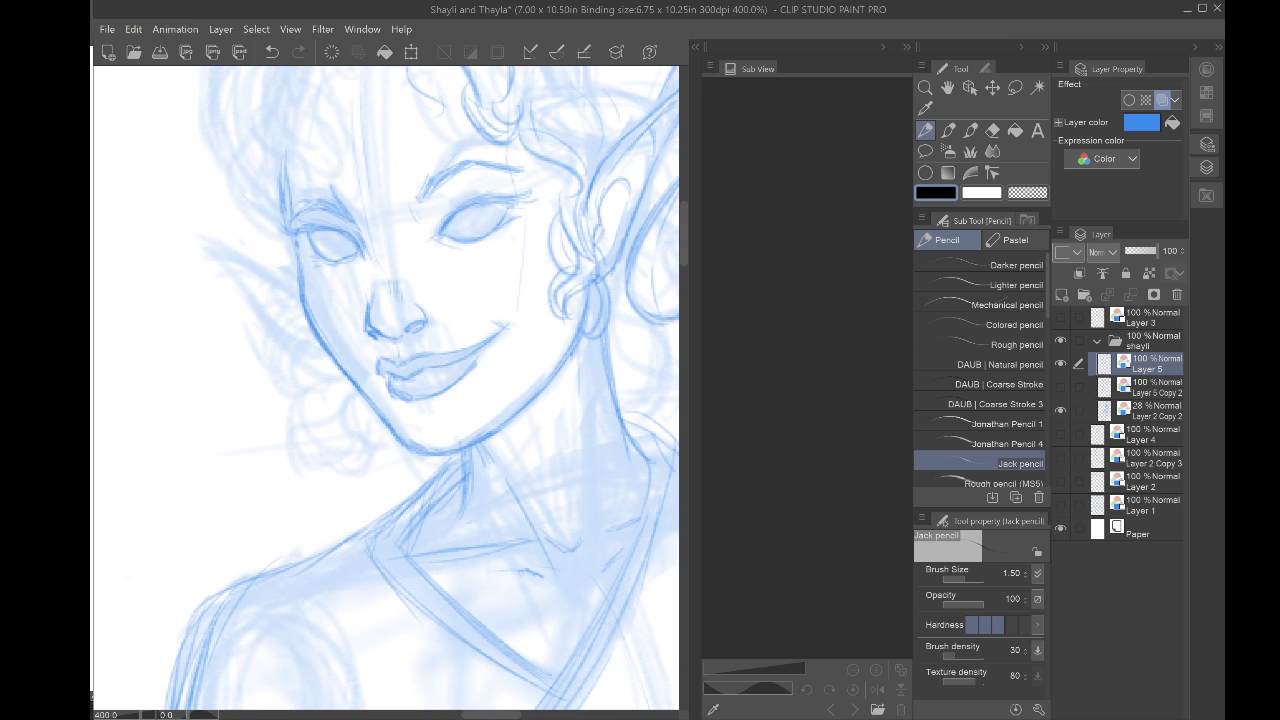
key(e)
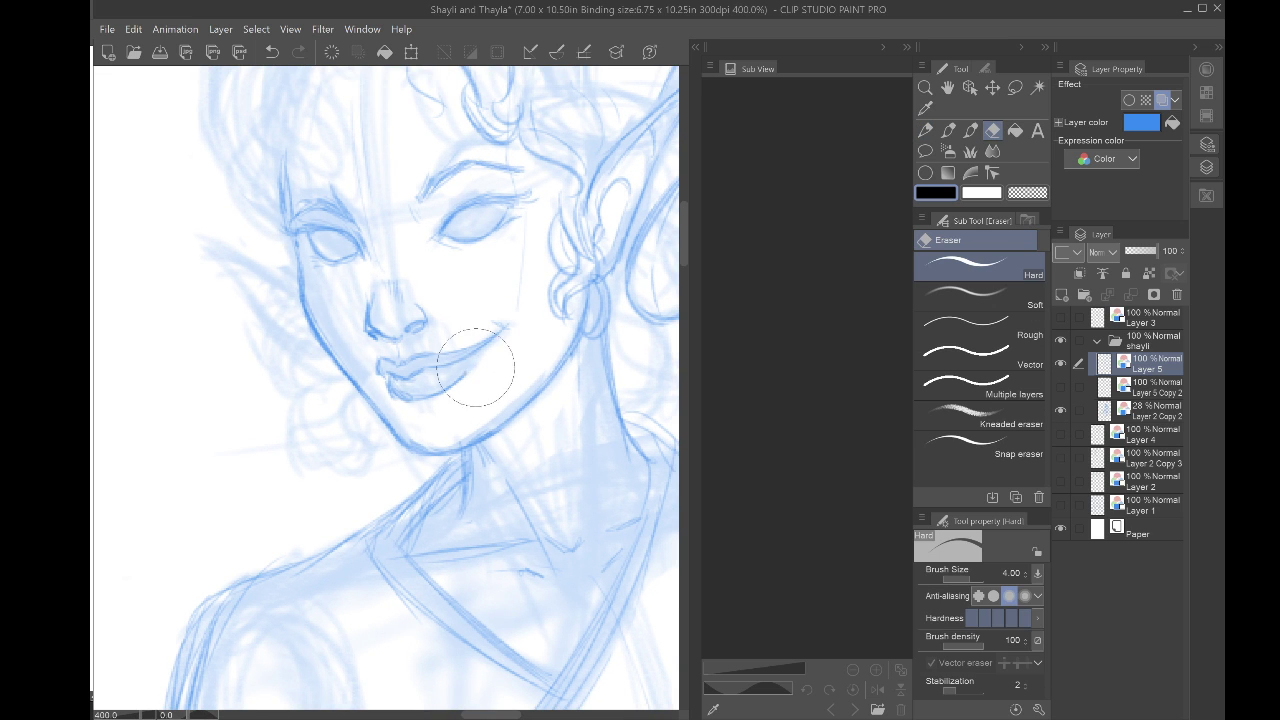
drag(386, 388, 392, 384)
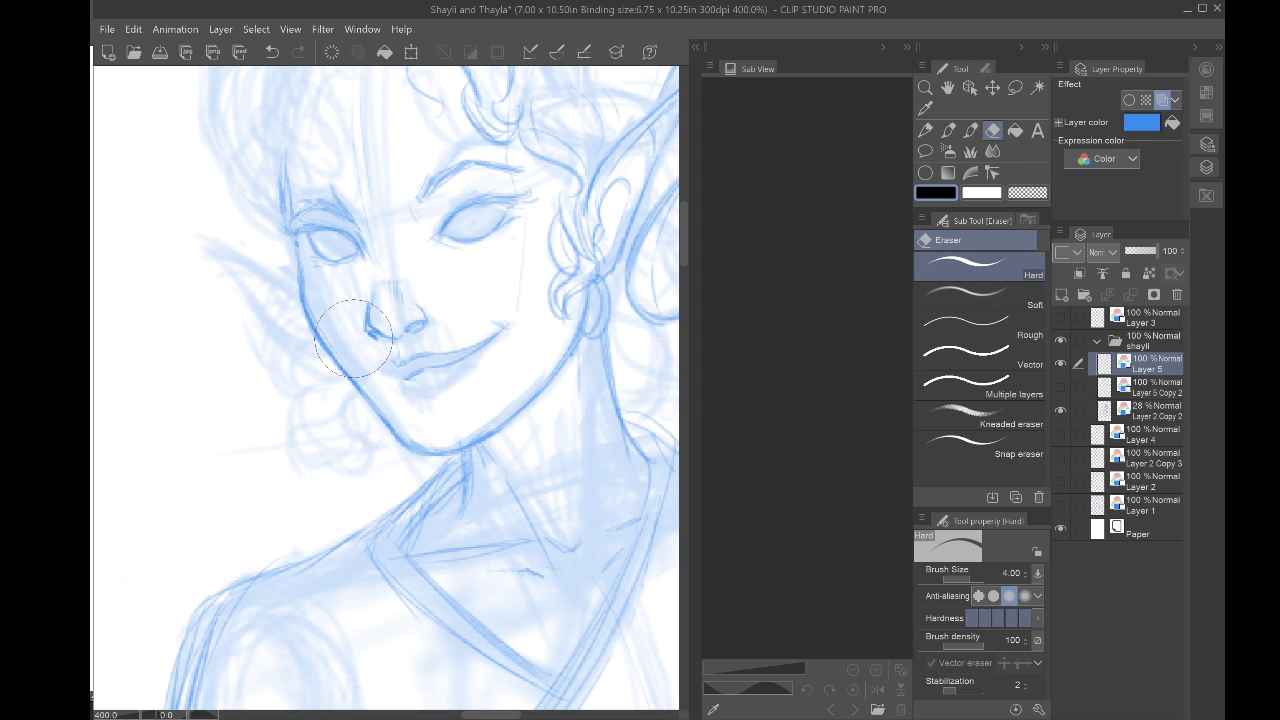
key(p)
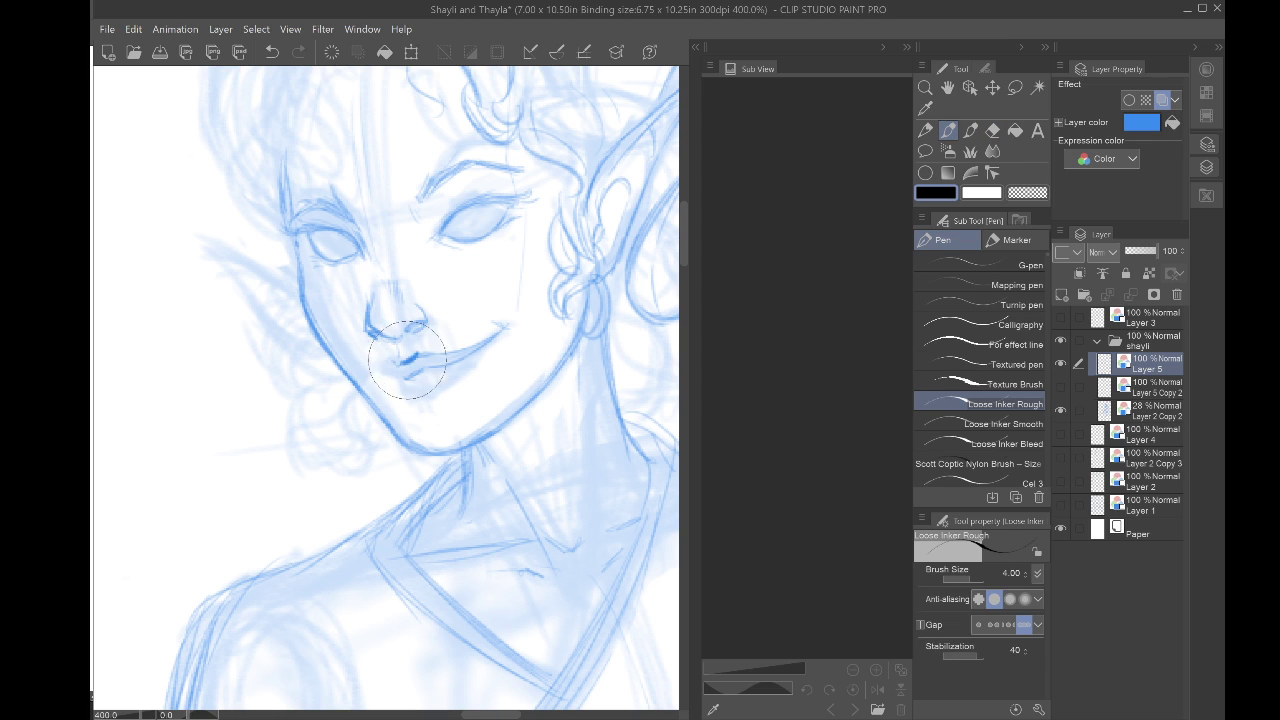
drag(393, 361, 418, 356)
click(271, 51)
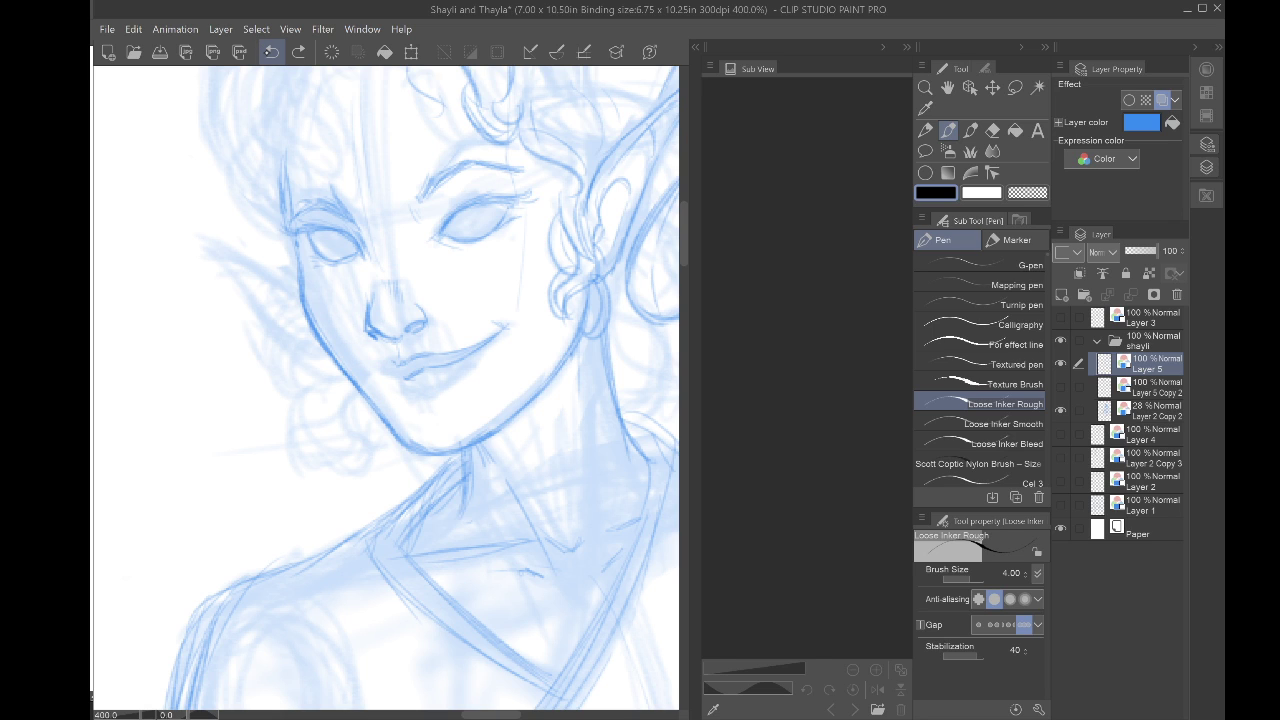
click(271, 51)
click(271, 51)
Step: Clean up the far mouth corner with the eraser and redraw the lips' corner and lower lip with the Jack pencil
key(p)
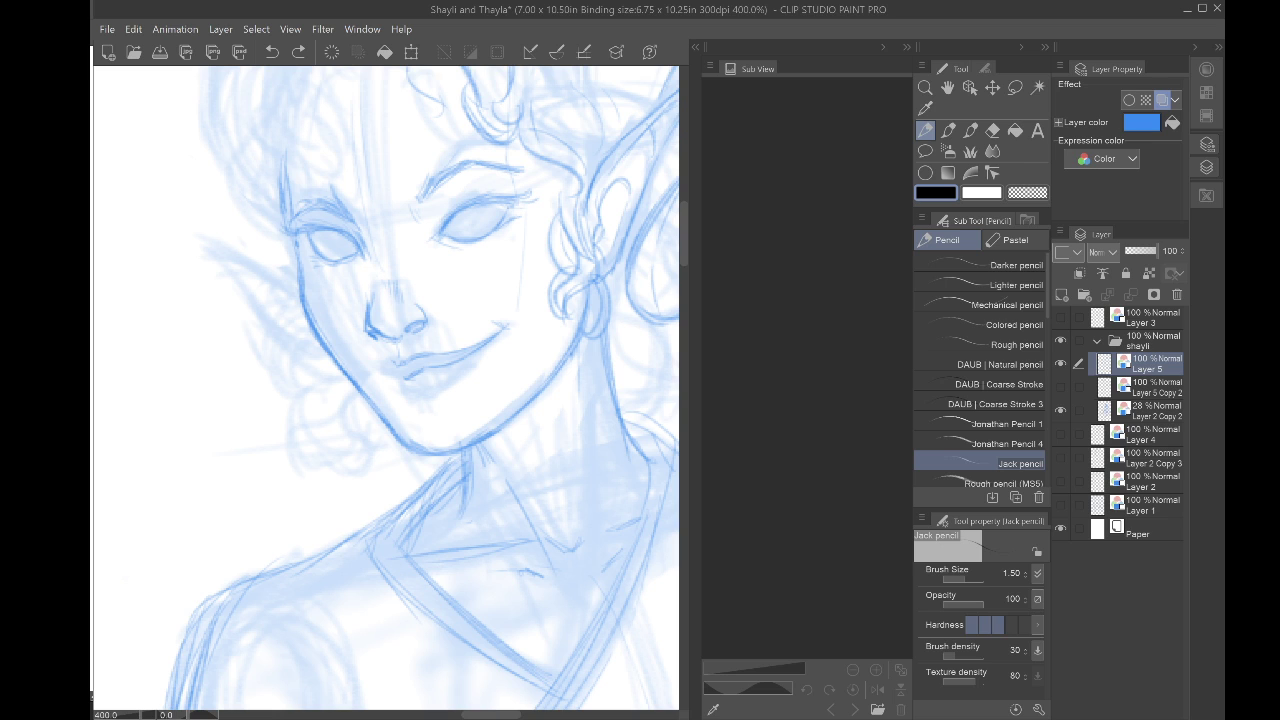
mouse_move(420, 355)
mouse_down()
mouse_move(385, 361)
mouse_move(416, 366)
mouse_up()
key(e)
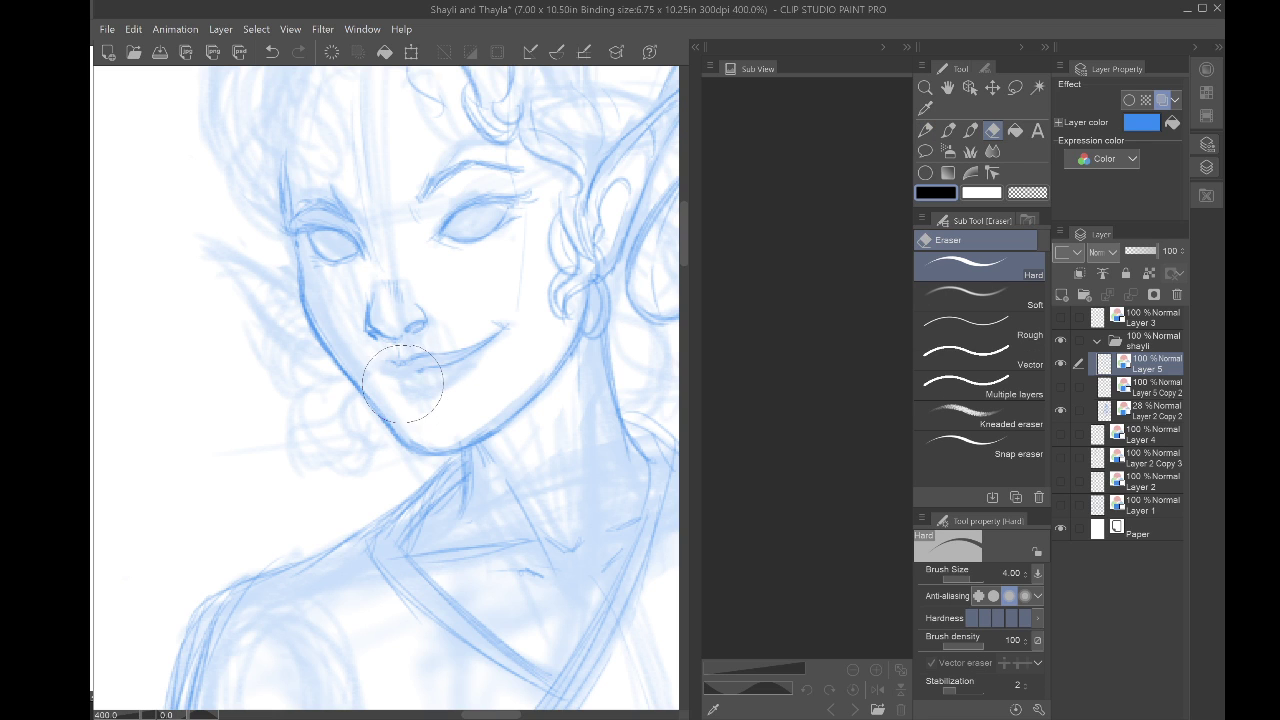
key(p)
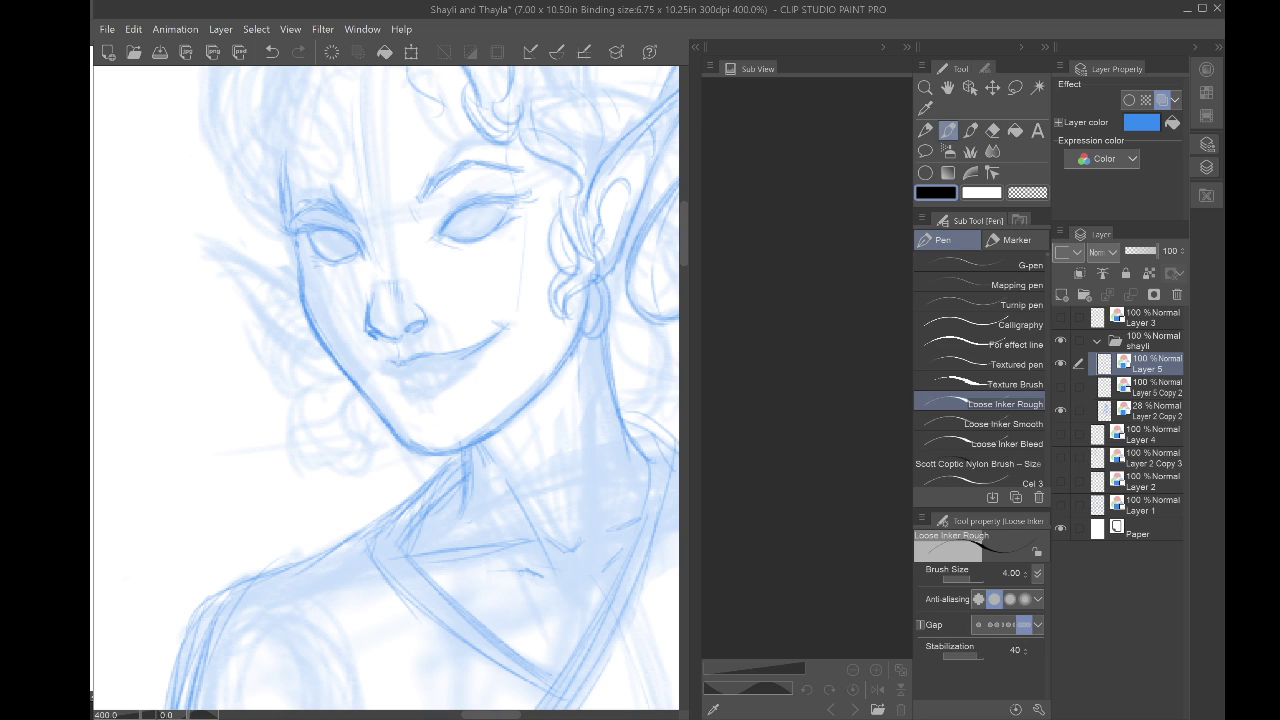
key(p)
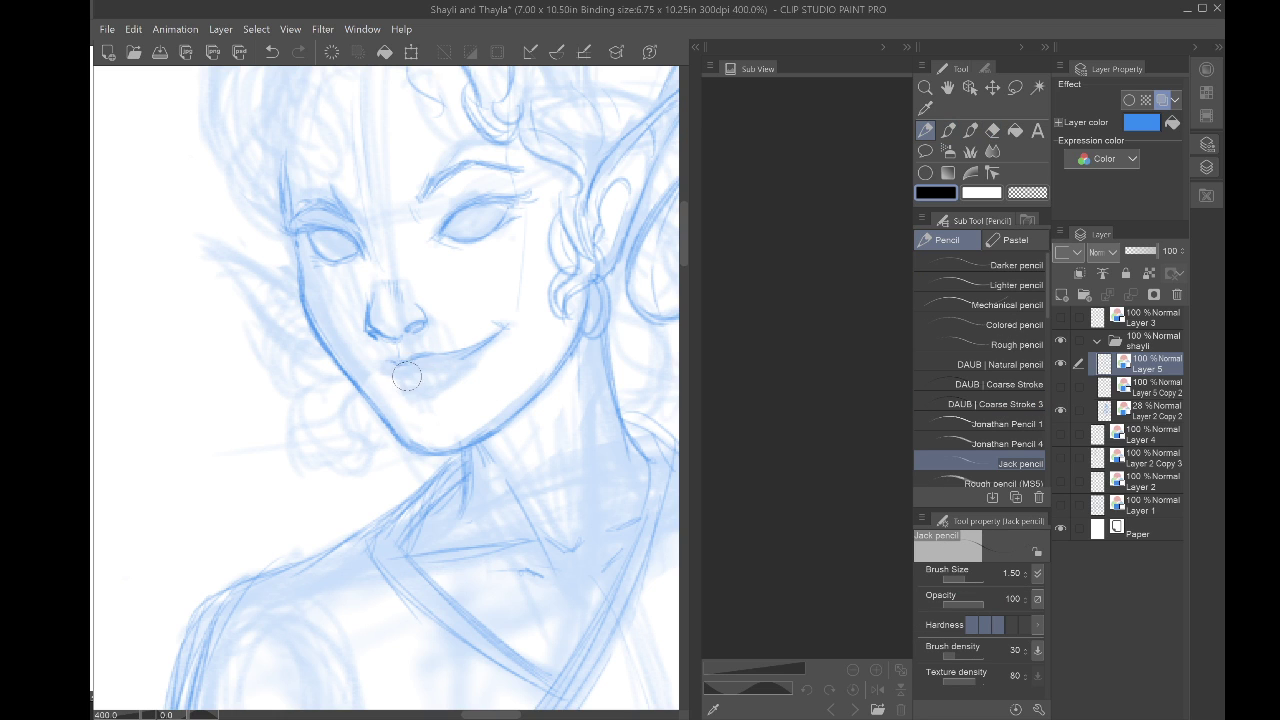
drag(415, 371, 470, 354)
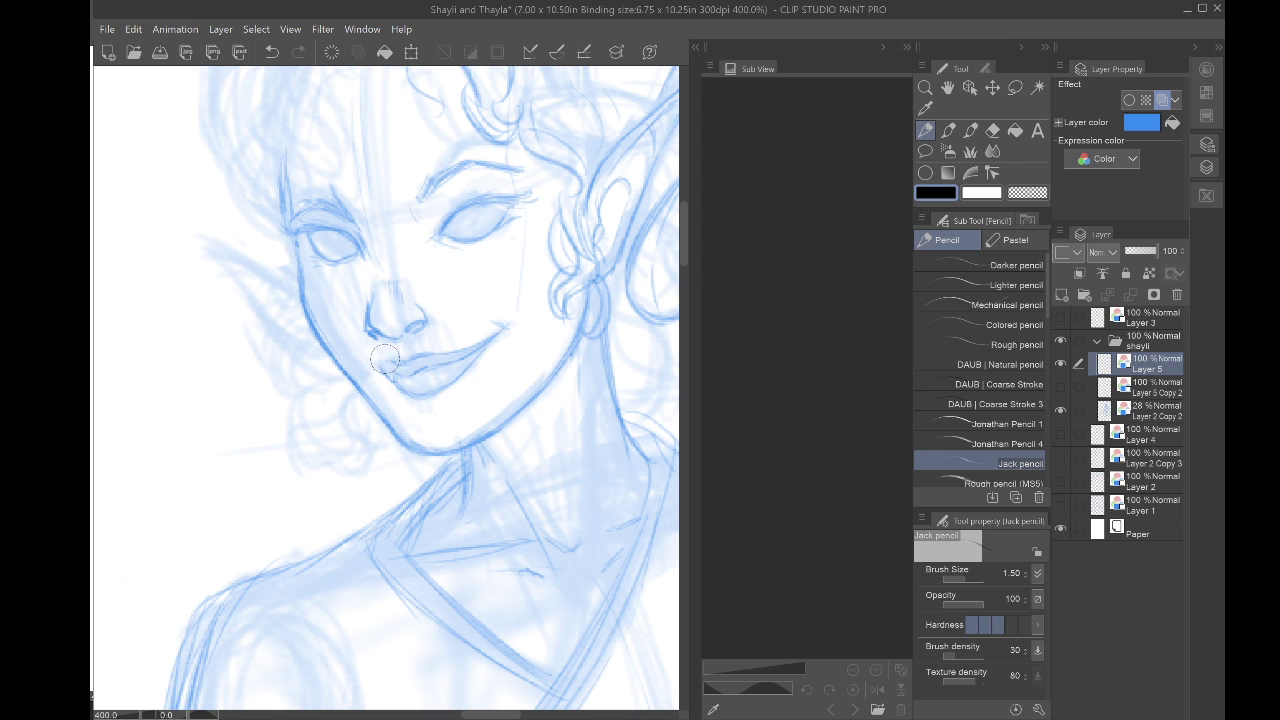
Step: Refine the far mouth corner and lower lip with Jack pencil strokes, trimming the excess with the Hard eraser
drag(397, 386, 422, 396)
scroll(422, 396, down, 4)
scroll(422, 396, up, 4)
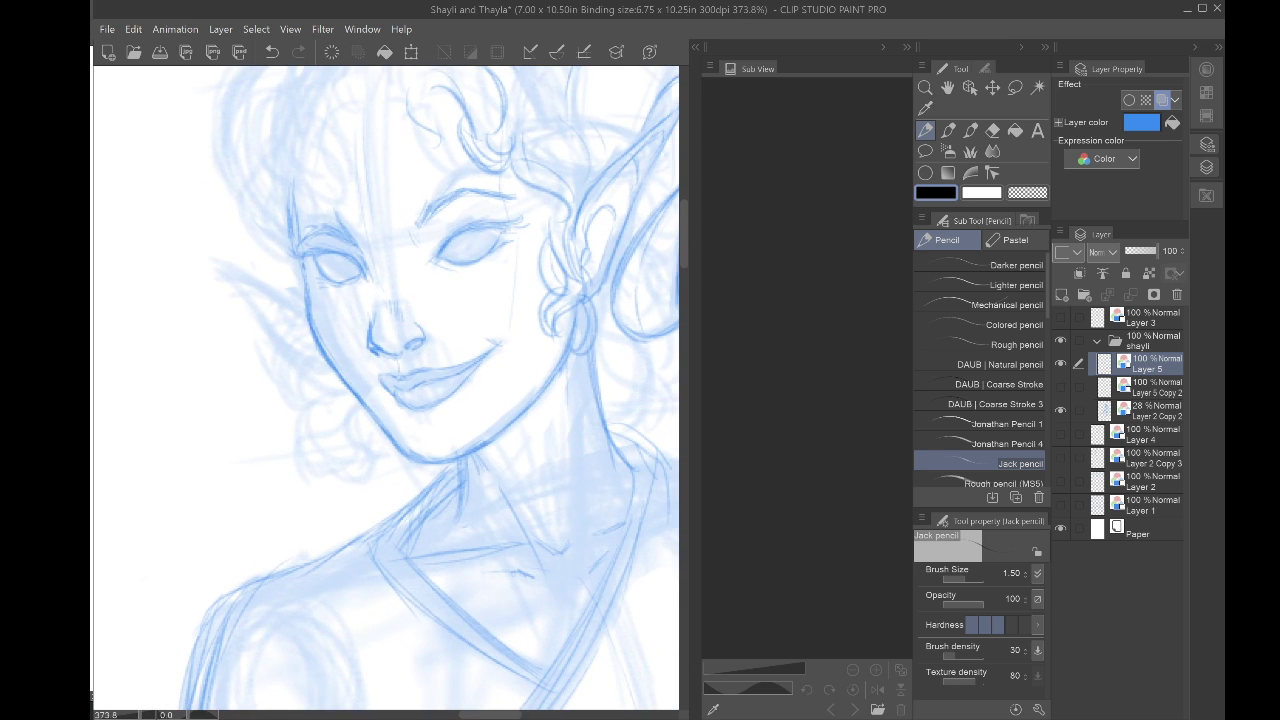
mouse_move(395, 386)
mouse_down()
mouse_move(395, 403)
mouse_move(442, 392)
mouse_move(400, 406)
mouse_up()
key(e)
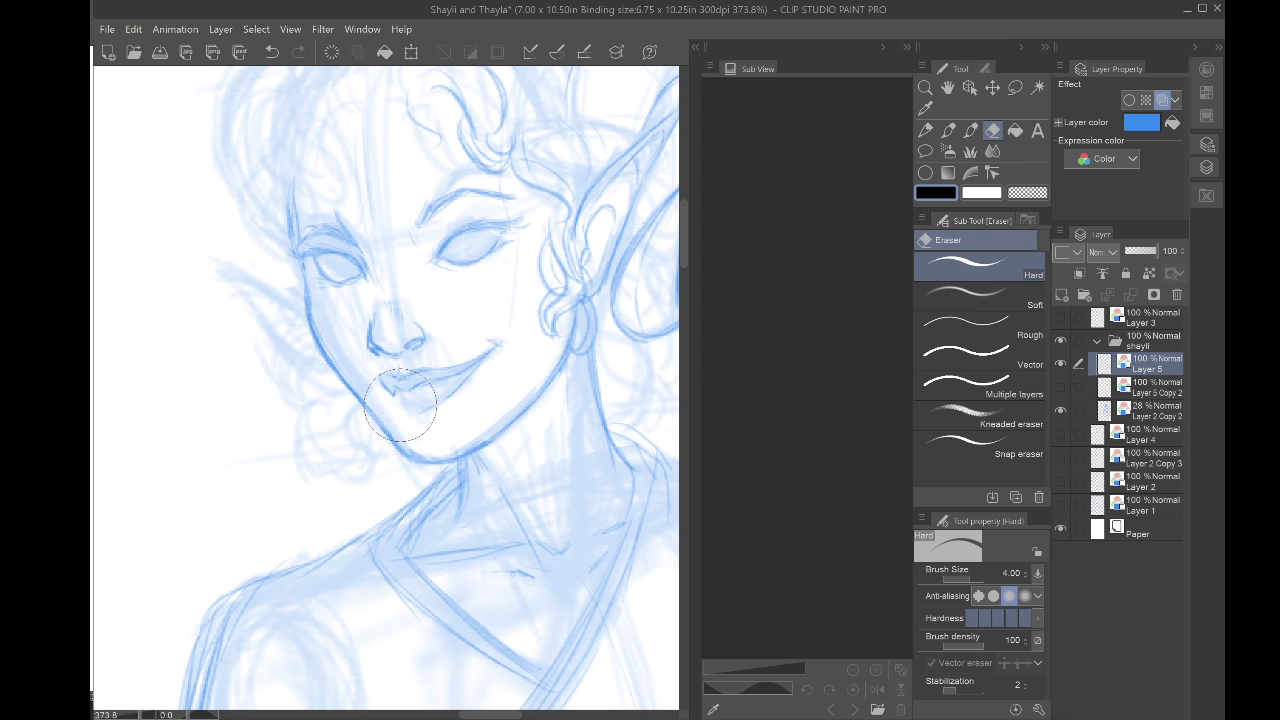
key(p)
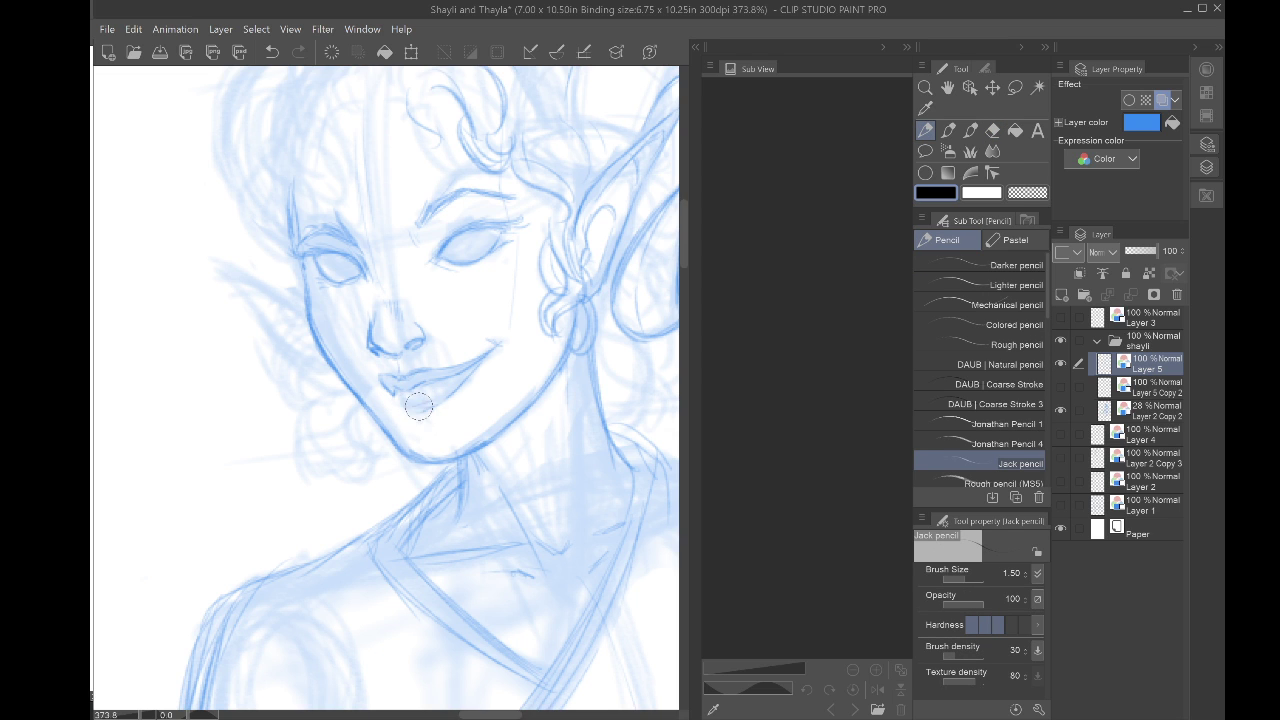
drag(436, 400, 400, 397)
Step: Flip the canvas horizontally back and forth to check the balance of the face and the whole figure
scroll(401, 398, down, 3)
key(ctrl+minus)
key(ctrl+minus)
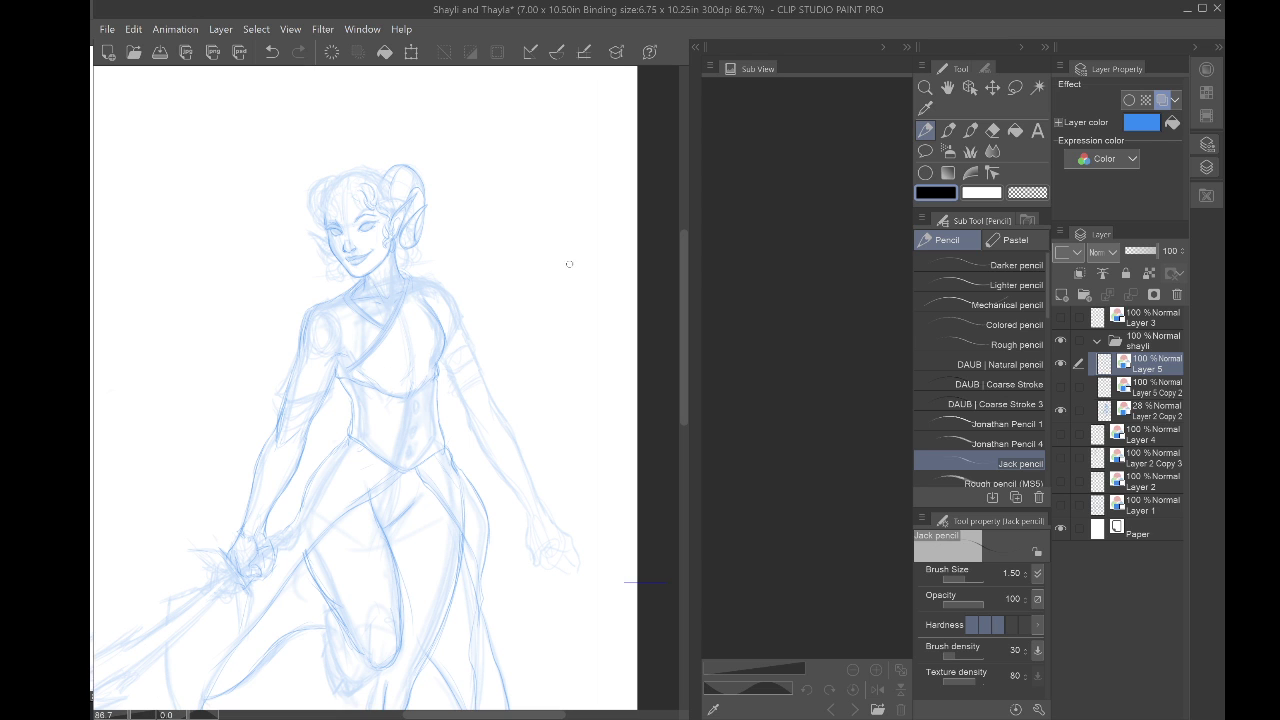
key(h)
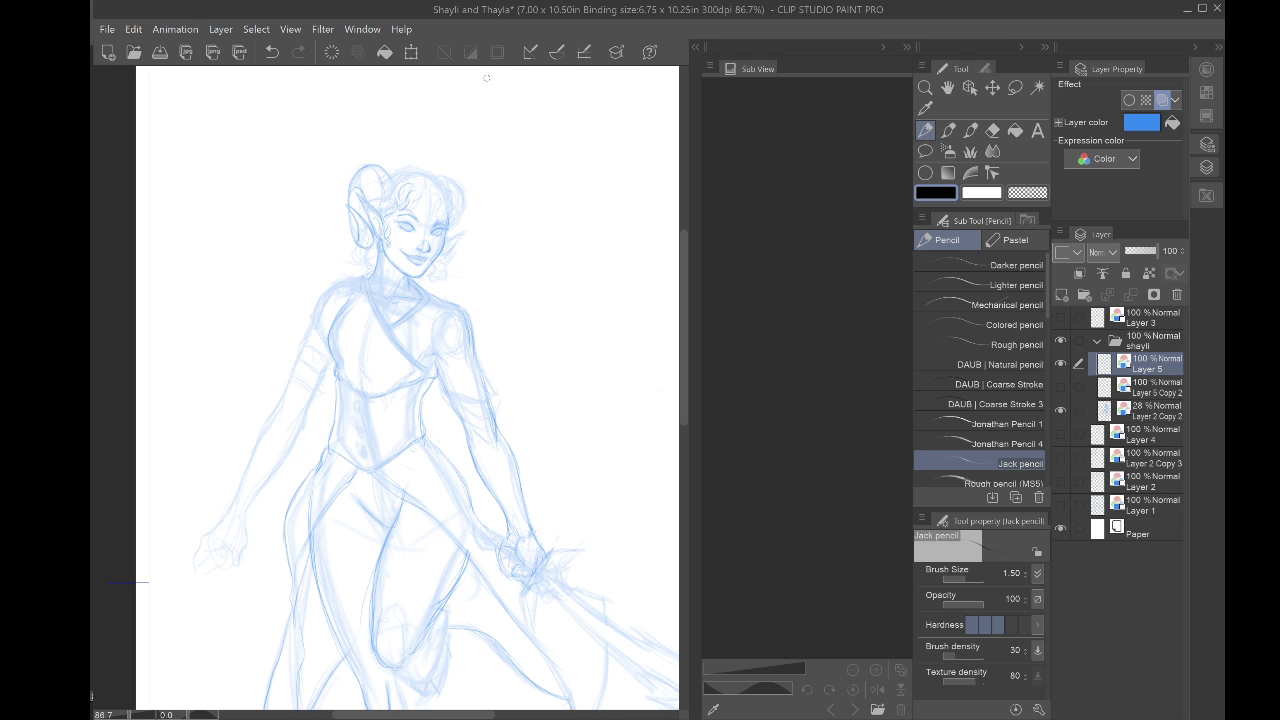
key(h)
scroll(514, 223, up, 5)
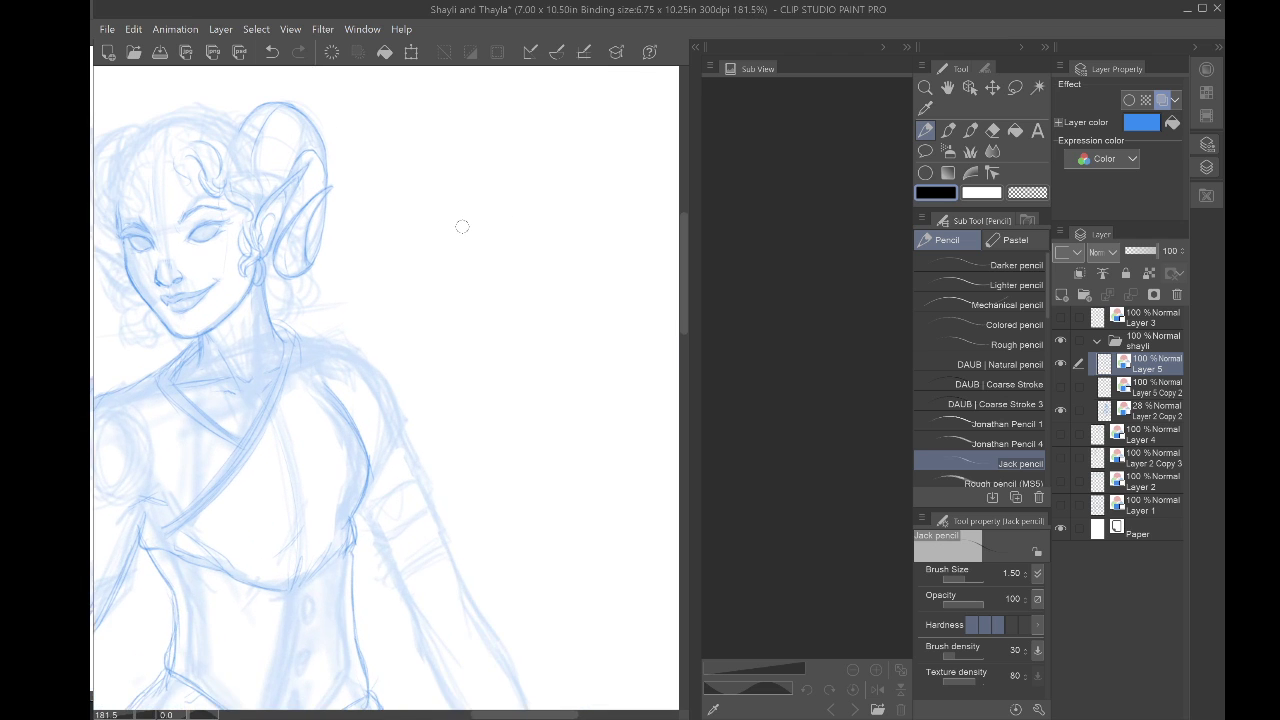
mouse_move(431, 229)
mouse_down()
mouse_move(451, 263)
mouse_move(531, 251)
mouse_up()
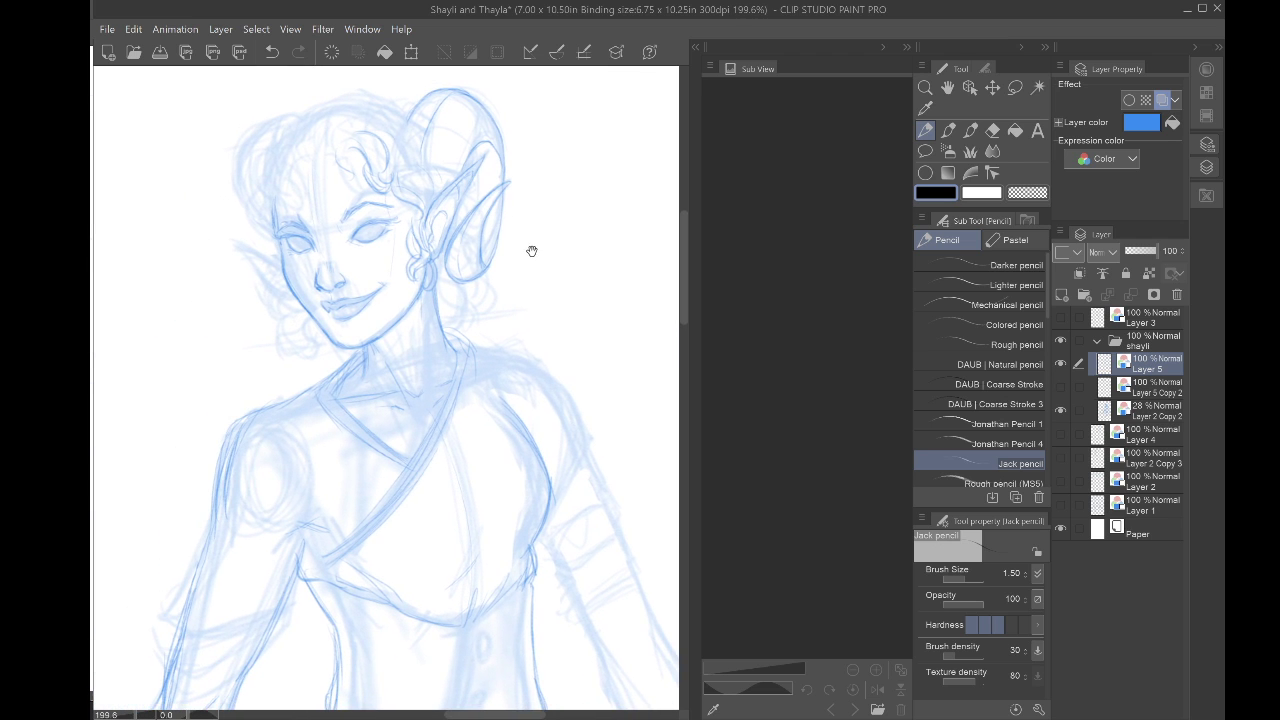
key(h)
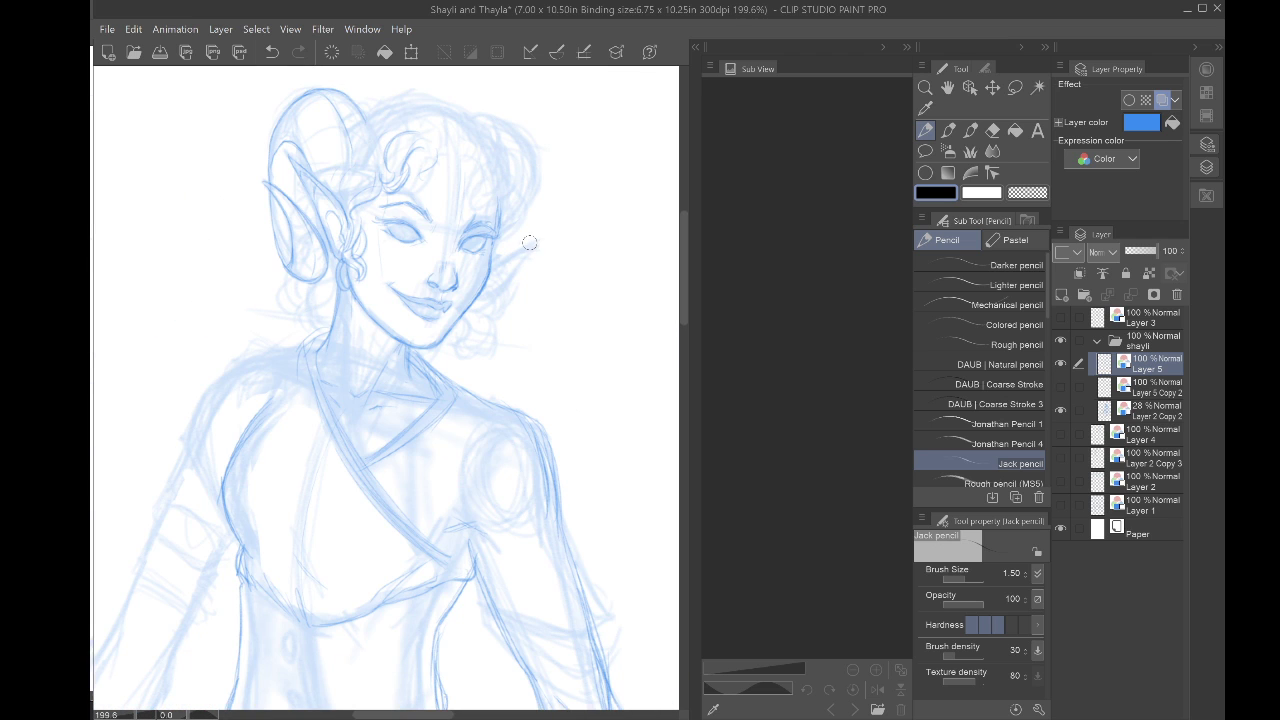
key(h)
key(h)
key(h)
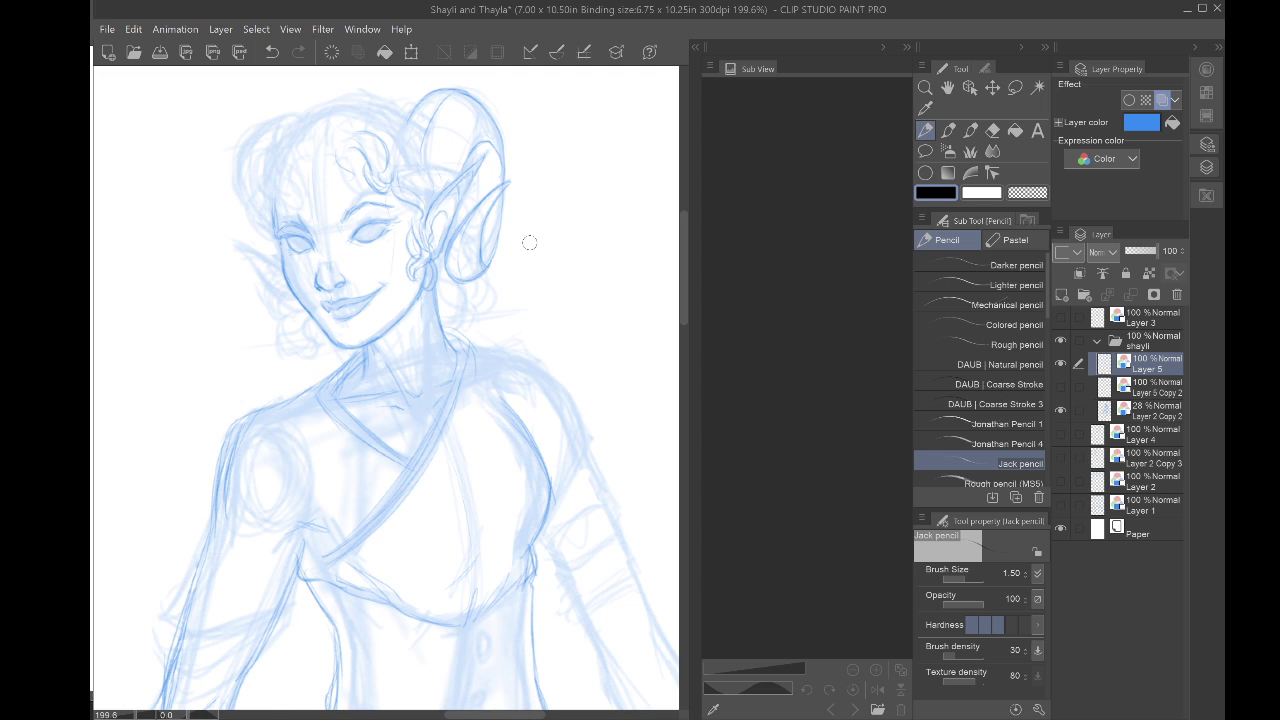
key(h)
key(h)
key(h)
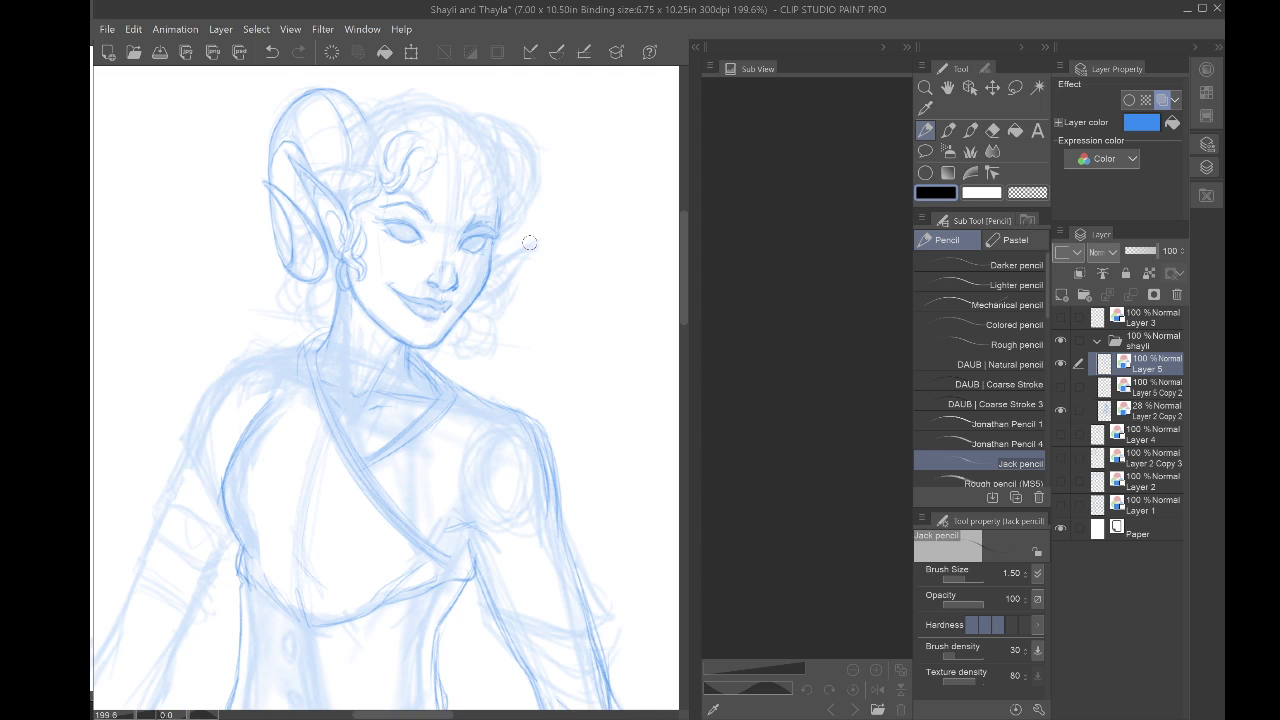
key(h)
Step: Toggle the visibility of the rough sketch layer Layer 2 Copy 2 to compare it with the clean face lines
scroll(529, 242, up, 5)
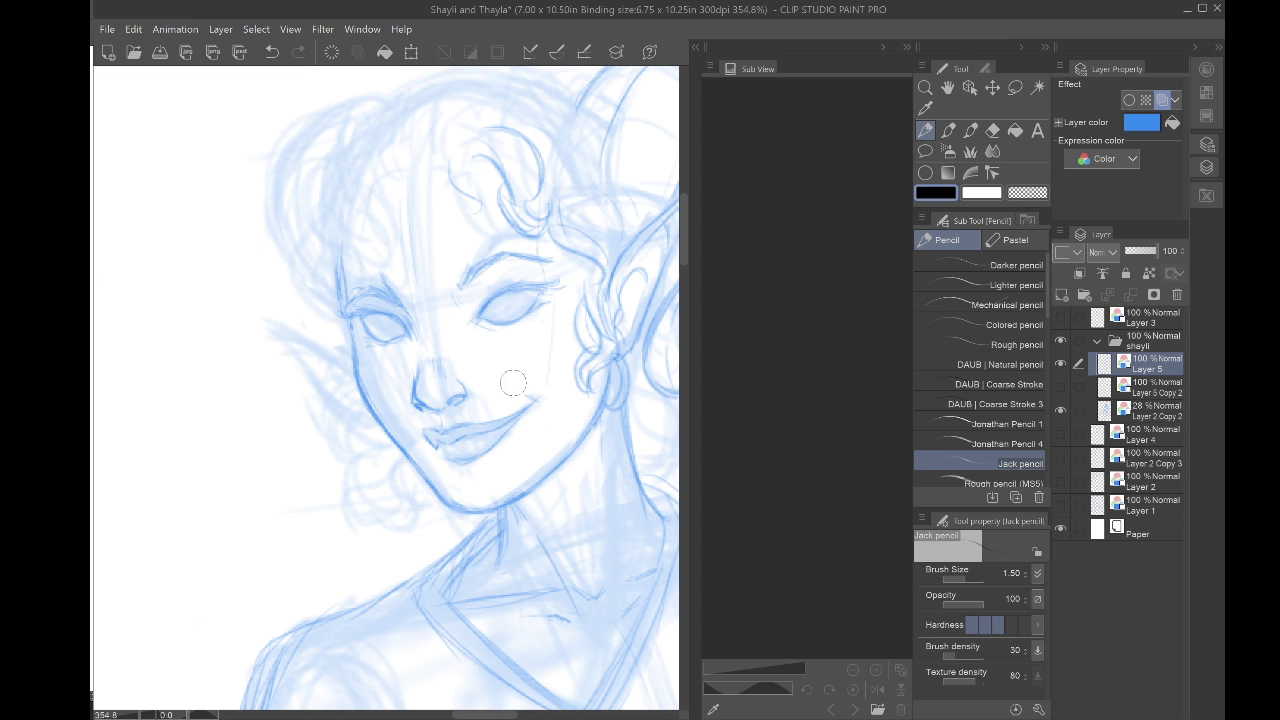
click(1060, 411)
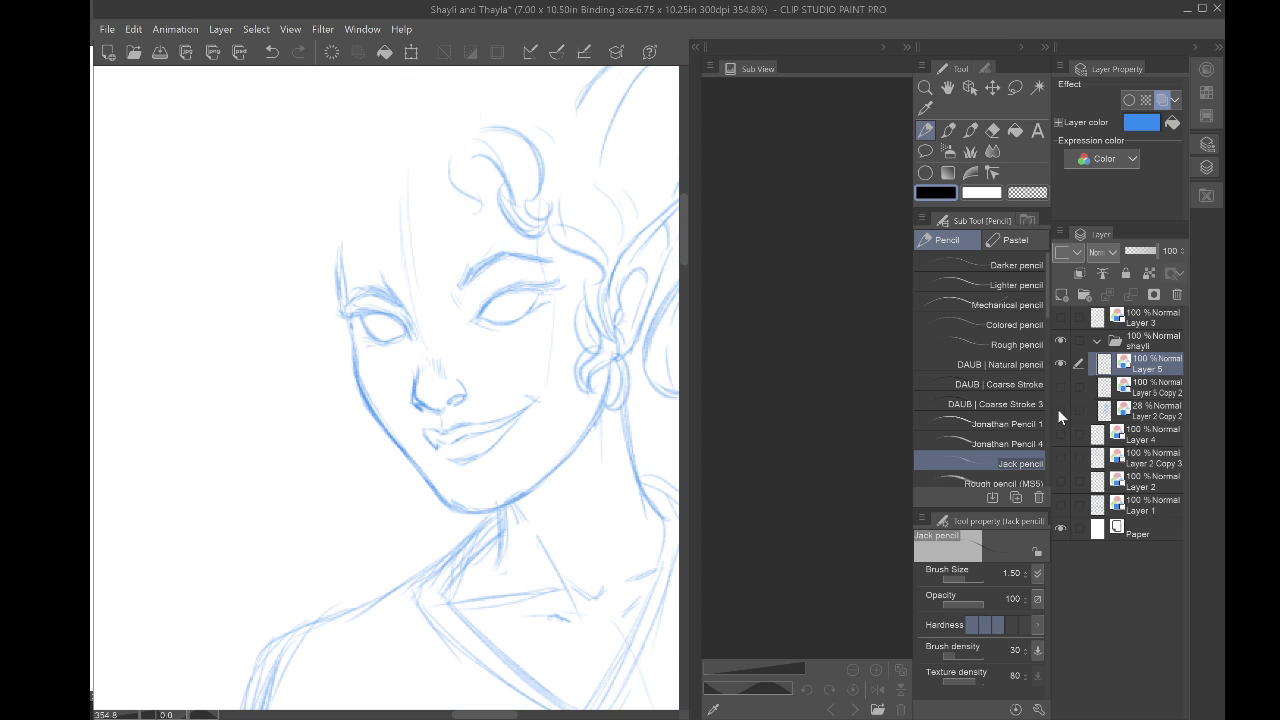
click(1060, 411)
click(1061, 414)
click(1061, 414)
click(1061, 414)
click(1061, 414)
drag(450, 340, 286, 431)
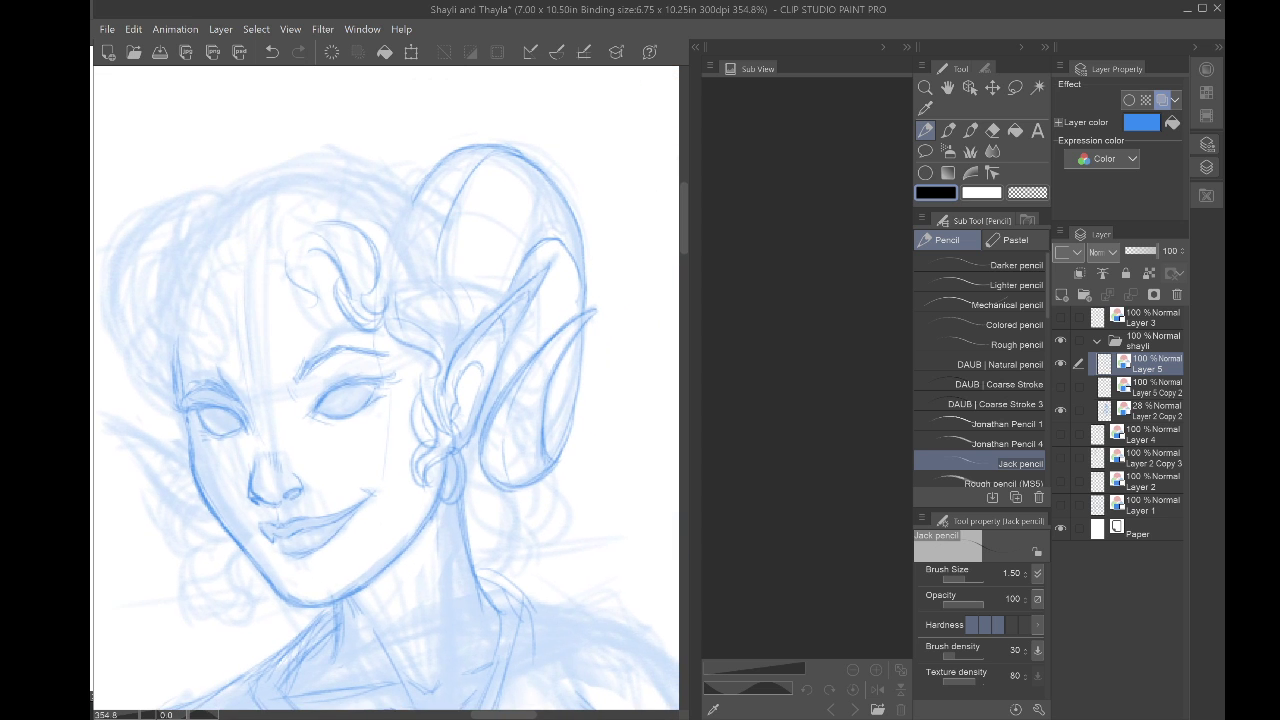
click(1061, 414)
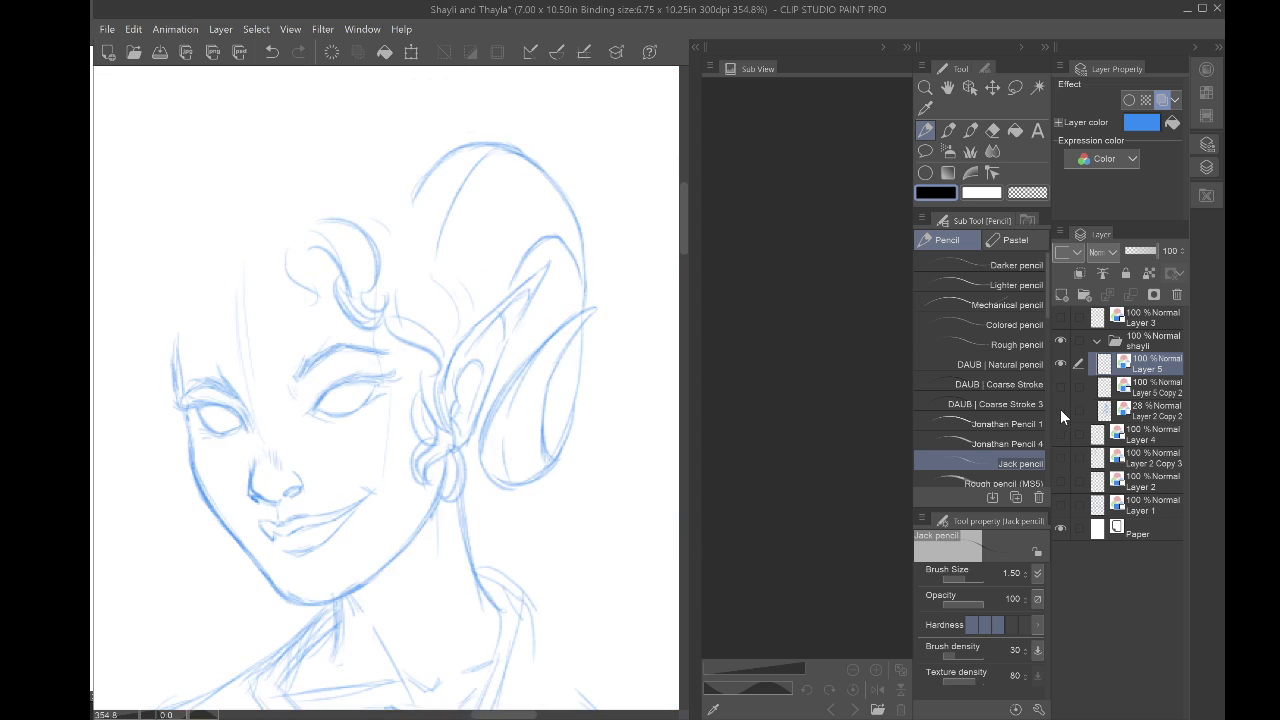
click(1060, 409)
click(1060, 409)
click(1060, 409)
Step: Draw loose hair curls hanging behind the near ear, beneath the horn and beside the neck
drag(402, 470, 370, 299)
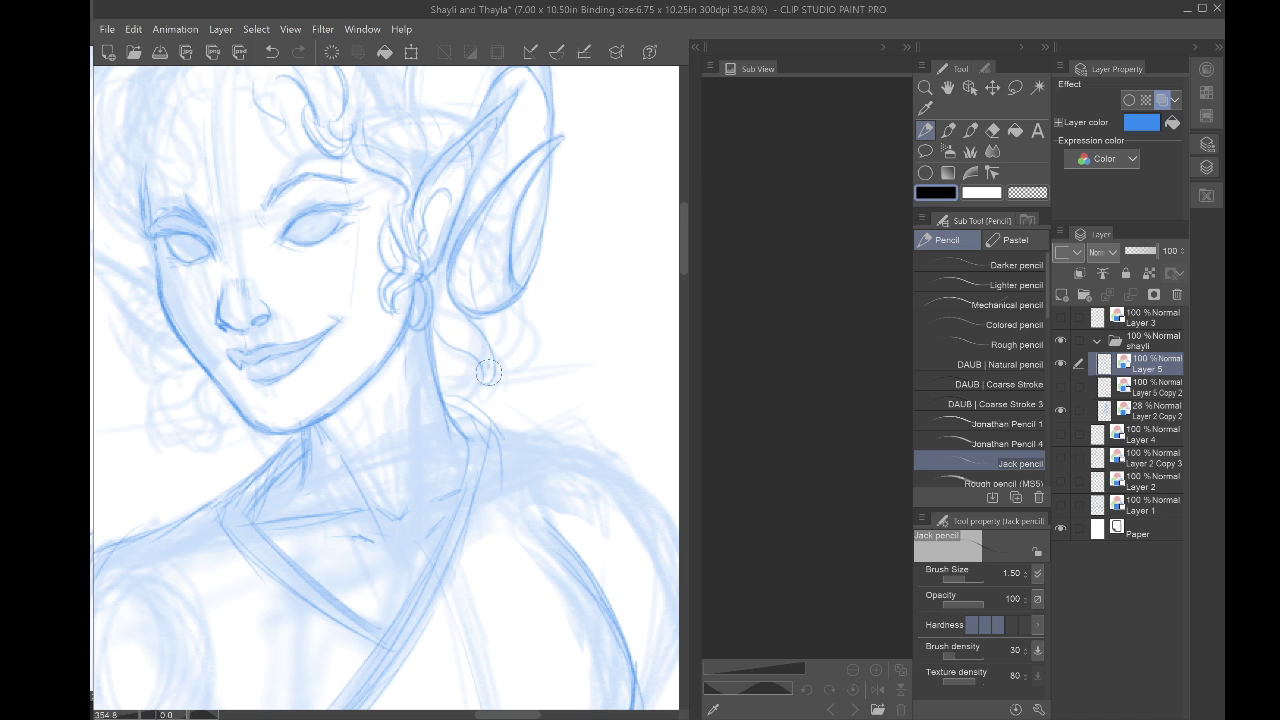
drag(478, 362, 472, 392)
mouse_move(512, 300)
mouse_down()
mouse_move(483, 339)
mouse_move(498, 308)
mouse_move(532, 329)
mouse_move(501, 361)
mouse_up()
mouse_move(446, 292)
mouse_down()
mouse_move(468, 337)
mouse_move(450, 330)
mouse_move(462, 336)
mouse_move(450, 297)
mouse_move(453, 342)
mouse_move(441, 320)
mouse_move(473, 330)
mouse_move(442, 352)
mouse_move(434, 295)
mouse_move(420, 328)
mouse_move(441, 285)
mouse_move(430, 282)
mouse_move(405, 345)
mouse_move(421, 329)
mouse_move(432, 353)
mouse_move(444, 312)
mouse_up()
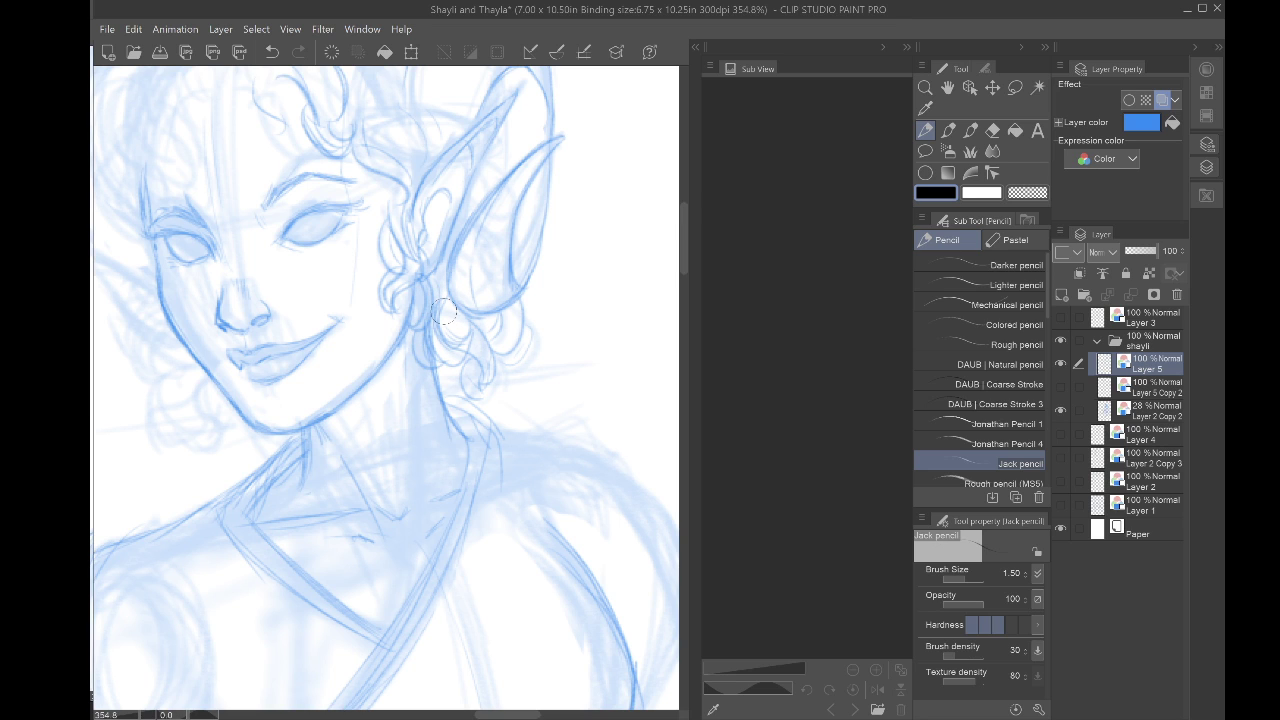
scroll(444, 312, down, 3)
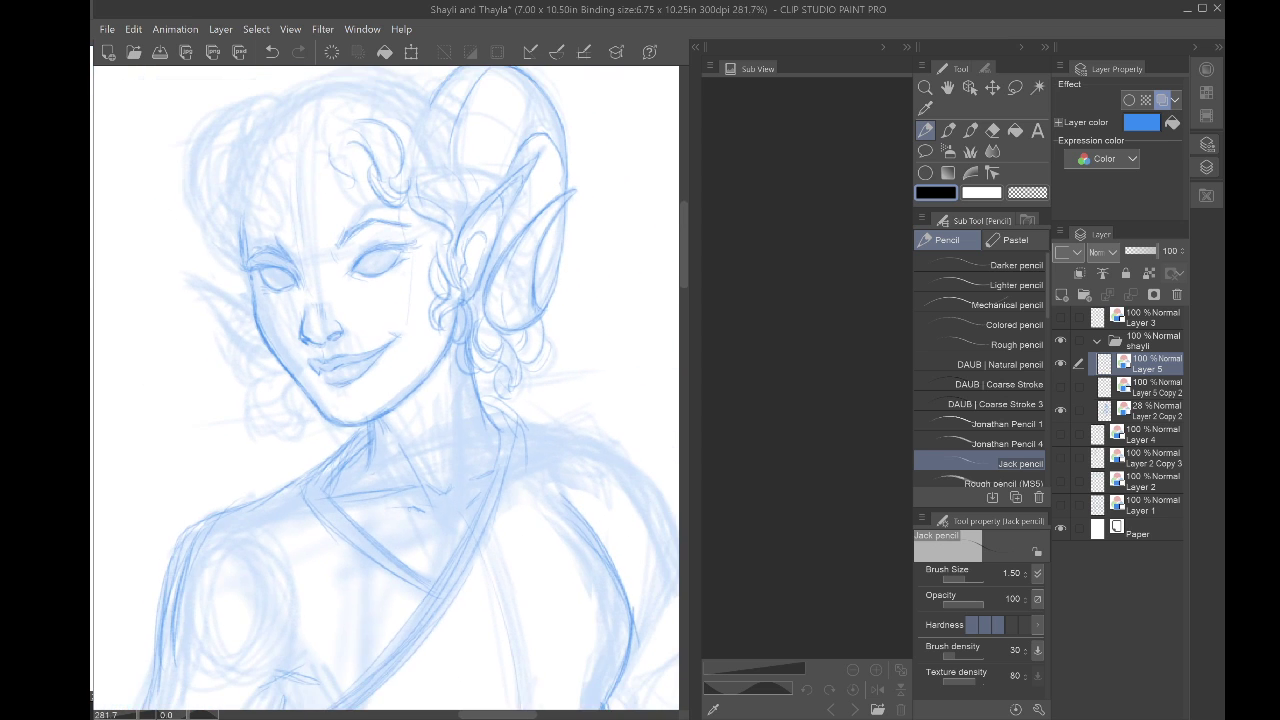
scroll(395, 270, up, 2)
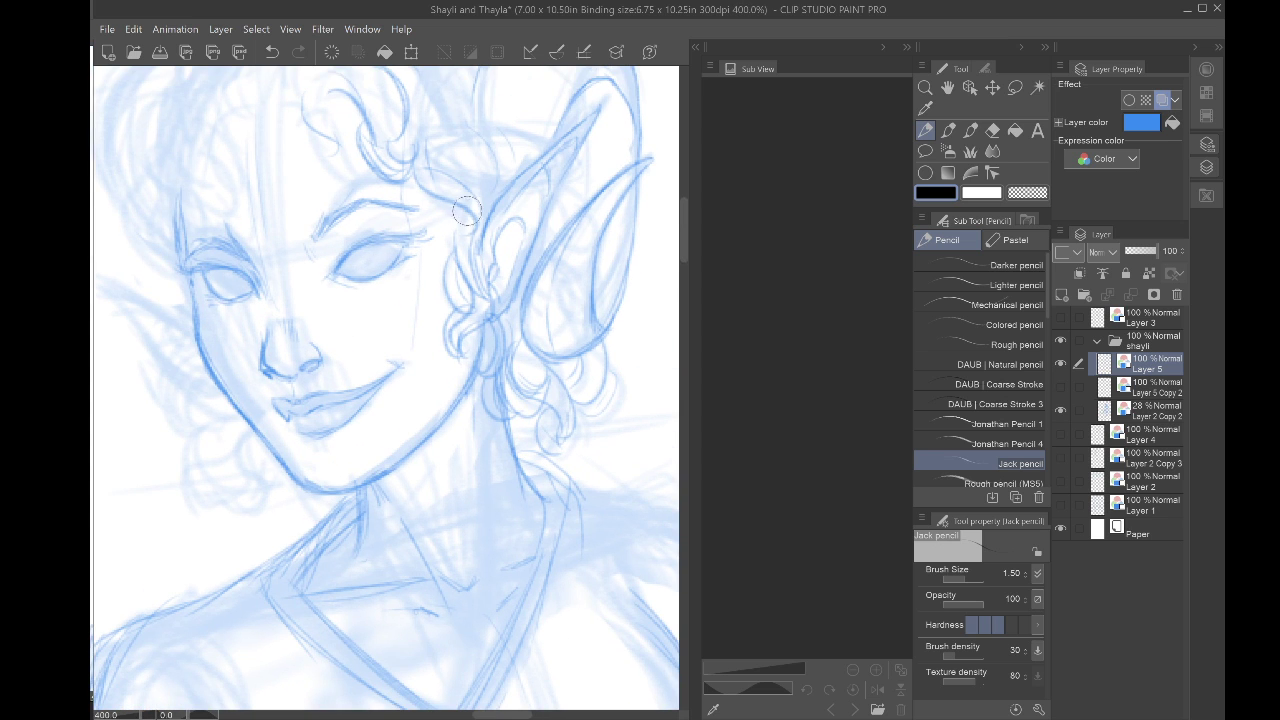
drag(455, 217, 481, 231)
drag(472, 143, 442, 257)
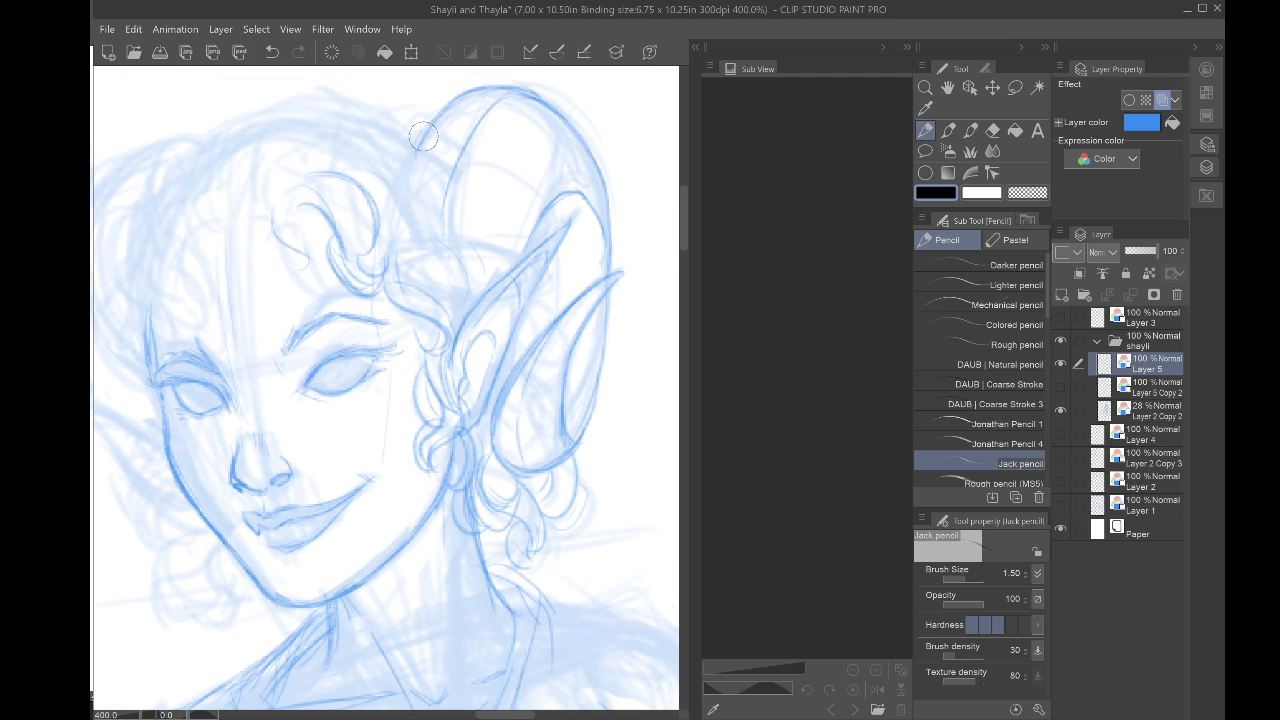
Step: Try round irises in the near and far eyes with the Jack pencil
mouse_move(423, 137)
mouse_down()
mouse_move(480, 86)
mouse_move(595, 170)
mouse_move(786, 193)
mouse_up()
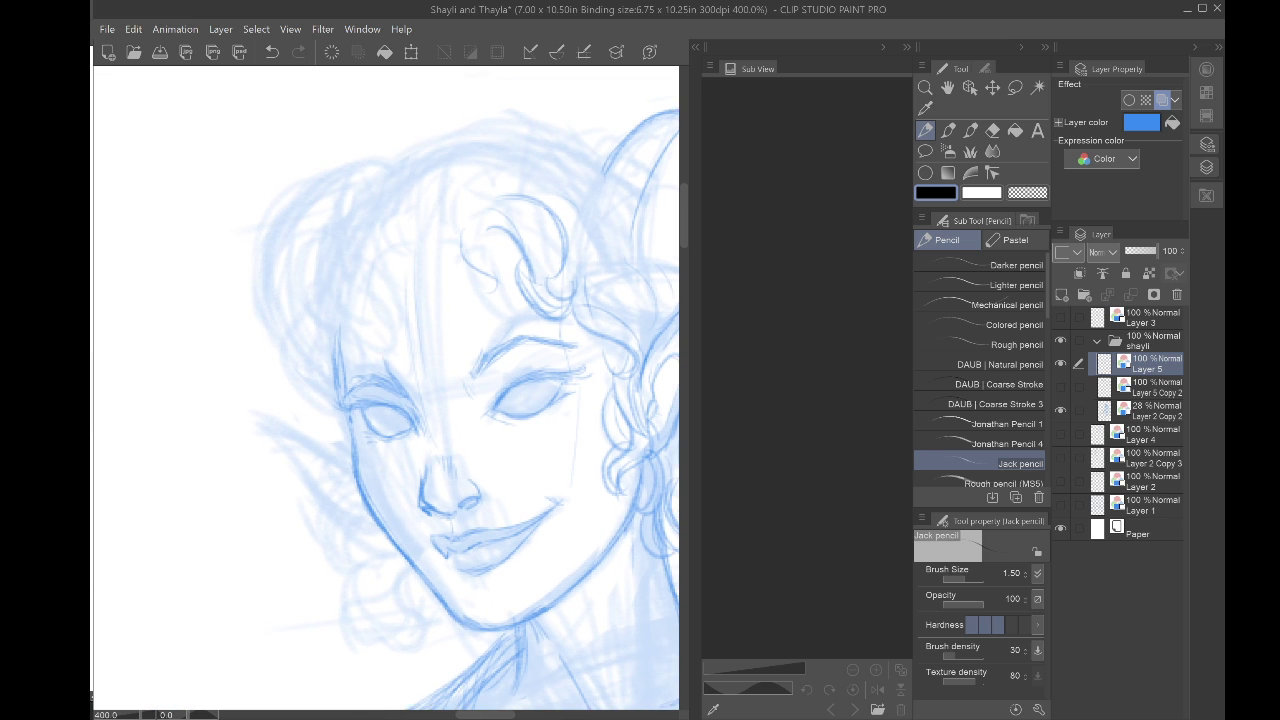
scroll(386, 388, down, 3)
drag(386, 430, 392, 326)
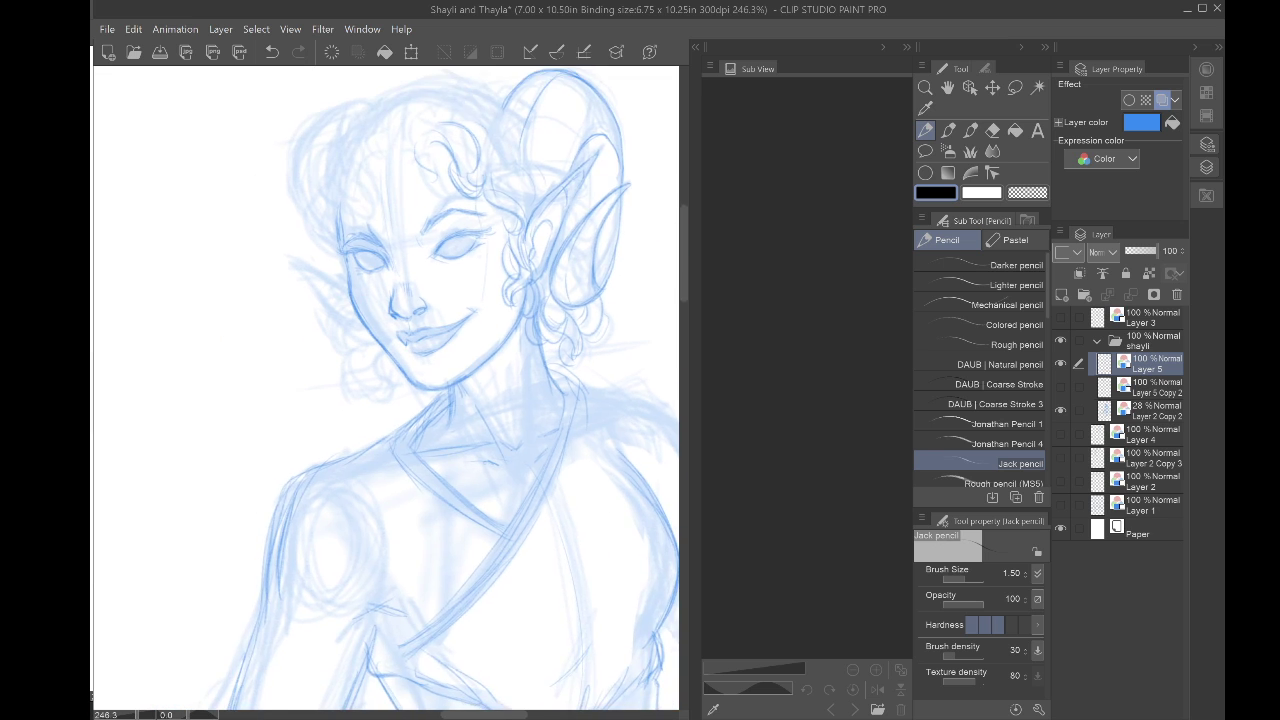
scroll(386, 326, up, 3)
scroll(386, 388, down, 1)
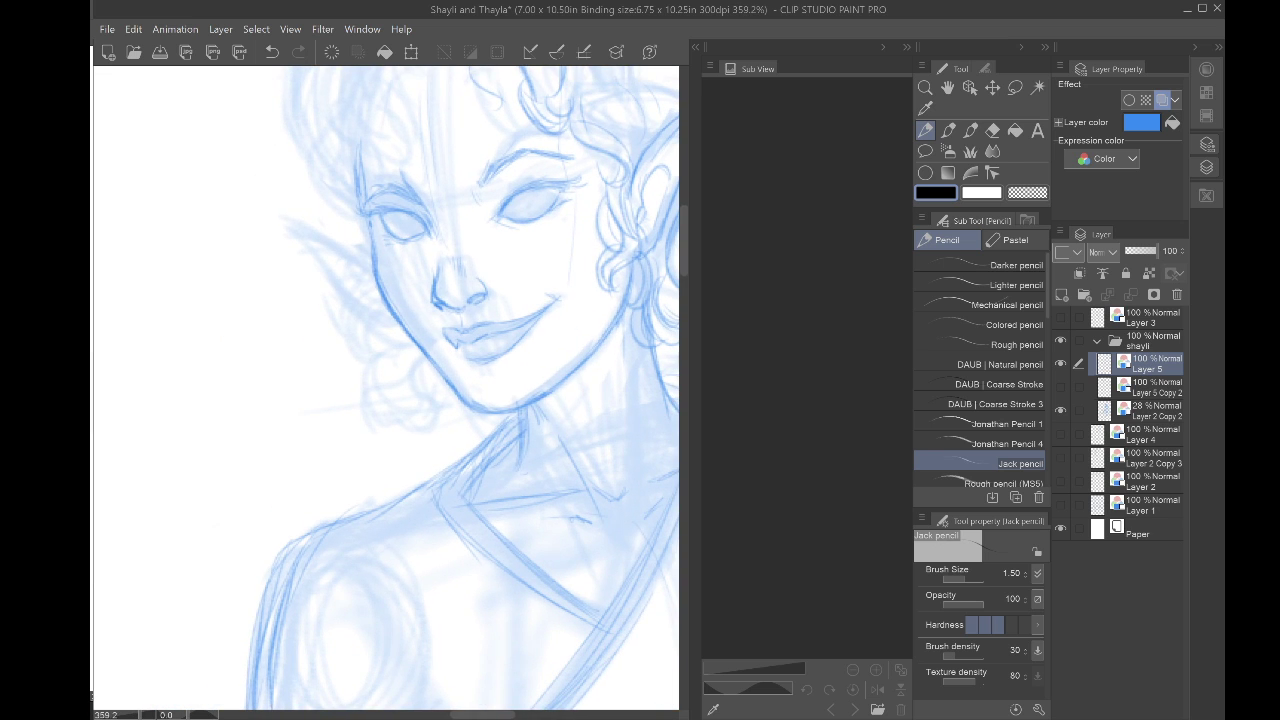
scroll(553, 189, up, 5)
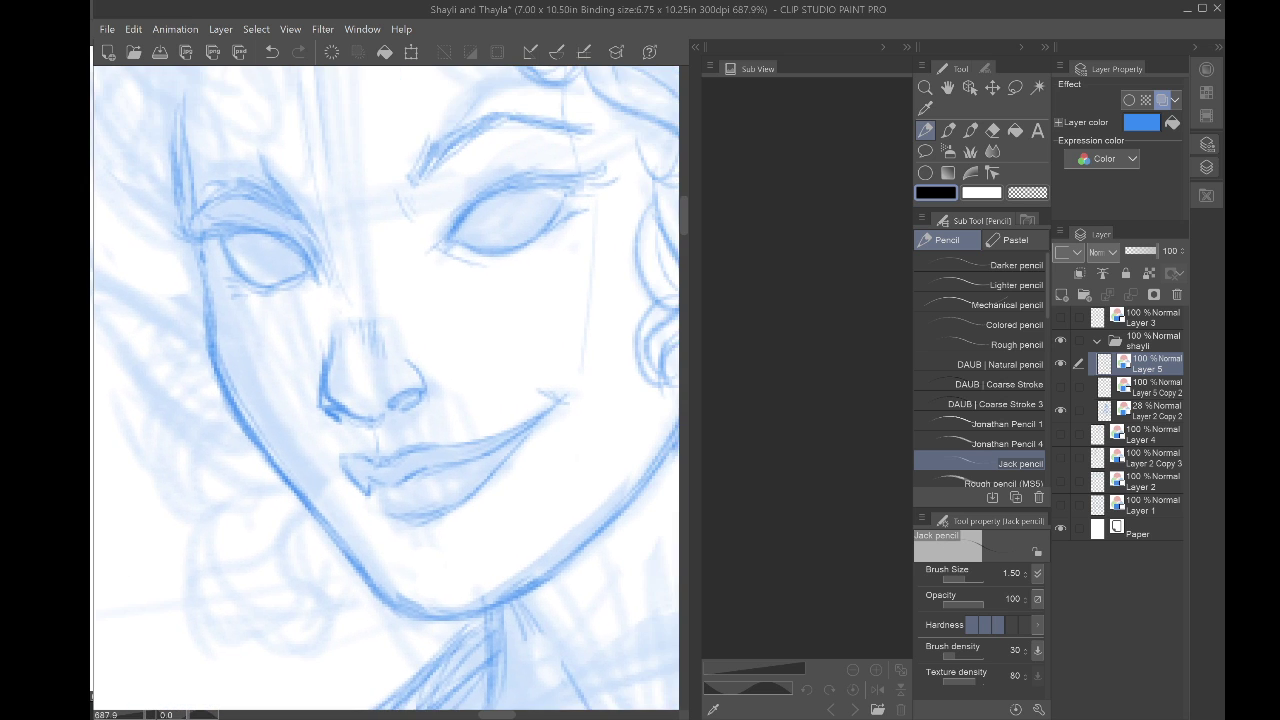
scroll(367, 333, down, 4)
drag(386, 388, 398, 334)
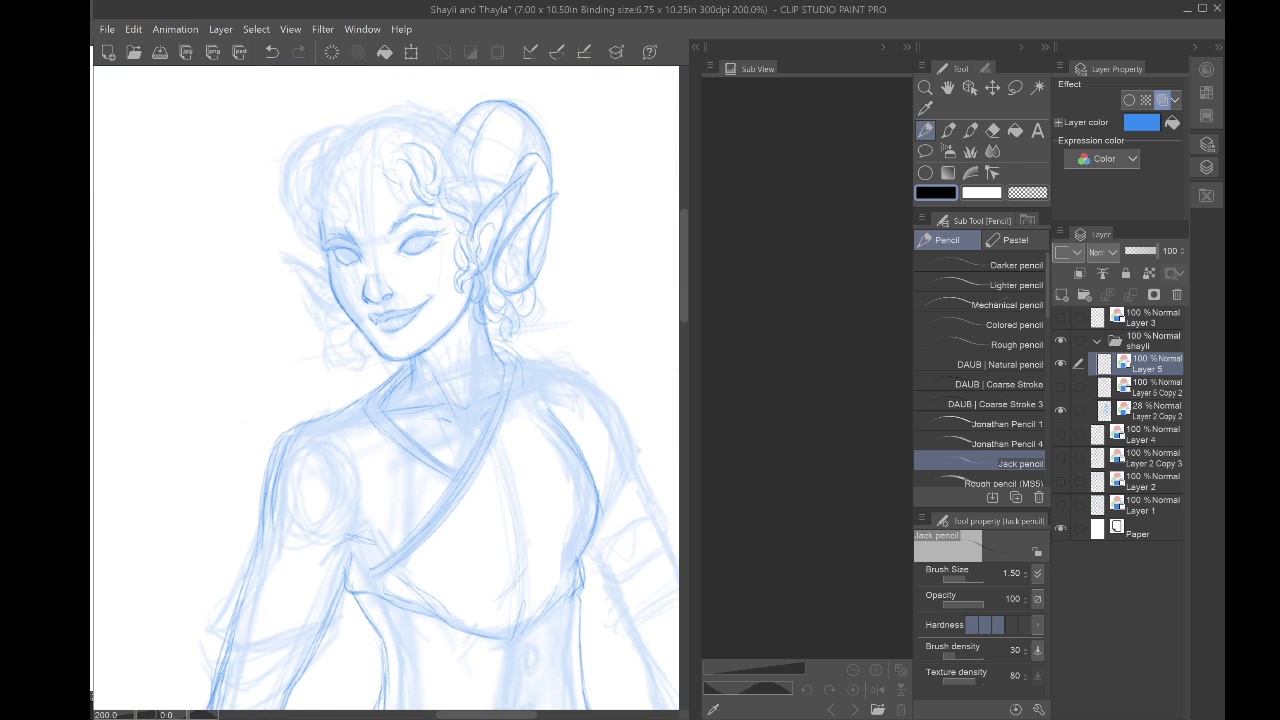
scroll(397, 240, up, 10)
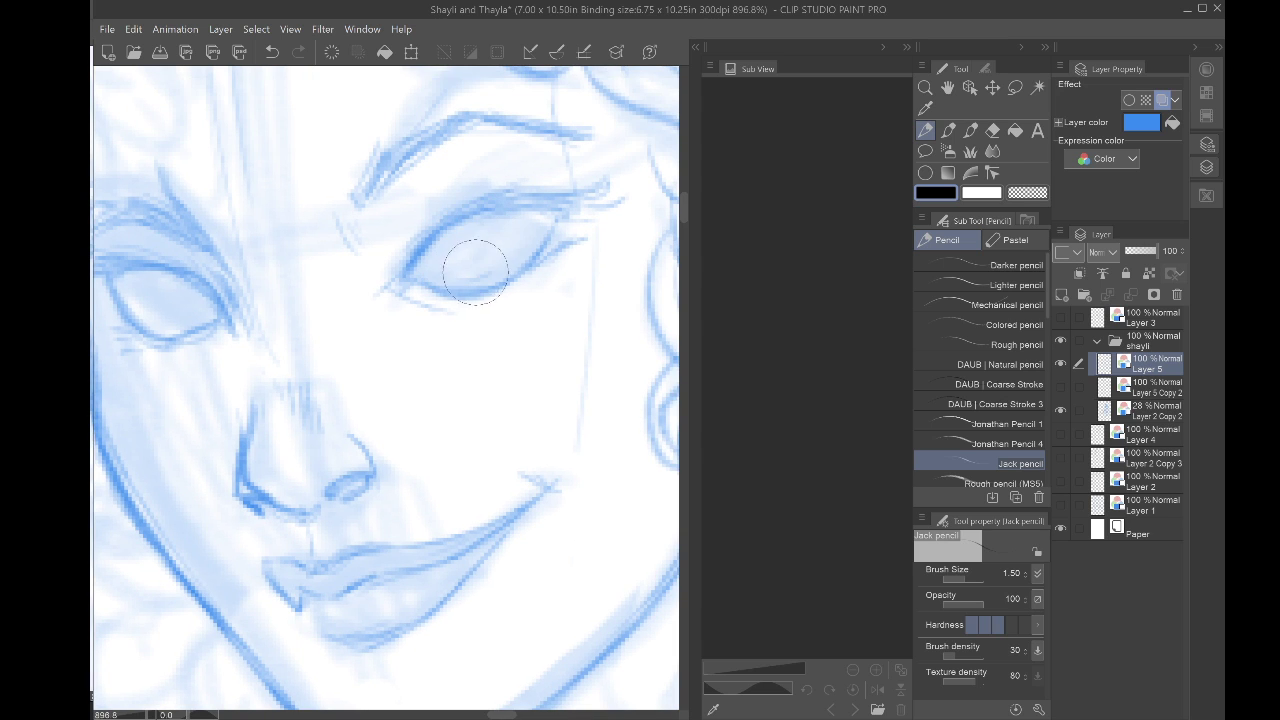
mouse_move(476, 272)
mouse_down()
mouse_move(497, 233)
mouse_move(456, 260)
mouse_move(501, 251)
mouse_move(476, 252)
mouse_move(455, 287)
mouse_move(425, 265)
mouse_move(448, 283)
mouse_move(434, 245)
mouse_move(463, 286)
mouse_move(437, 248)
mouse_move(474, 281)
mouse_move(437, 226)
mouse_up()
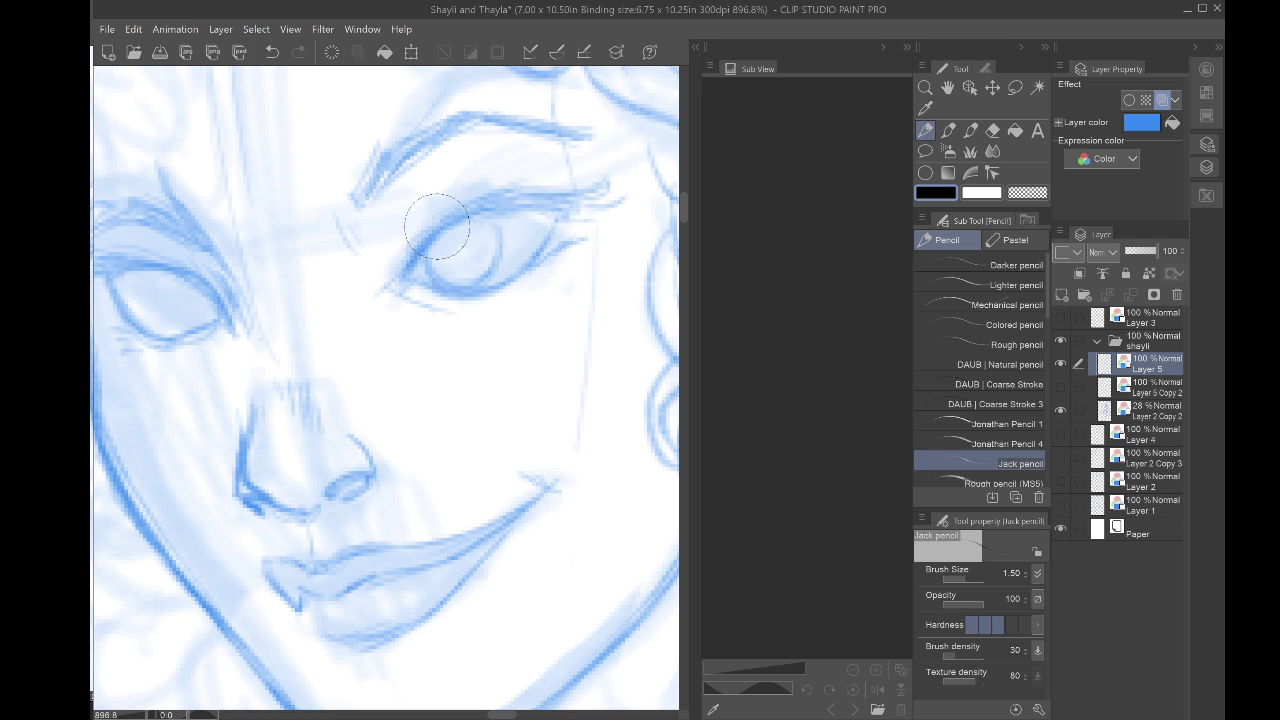
scroll(386, 388, down, 3)
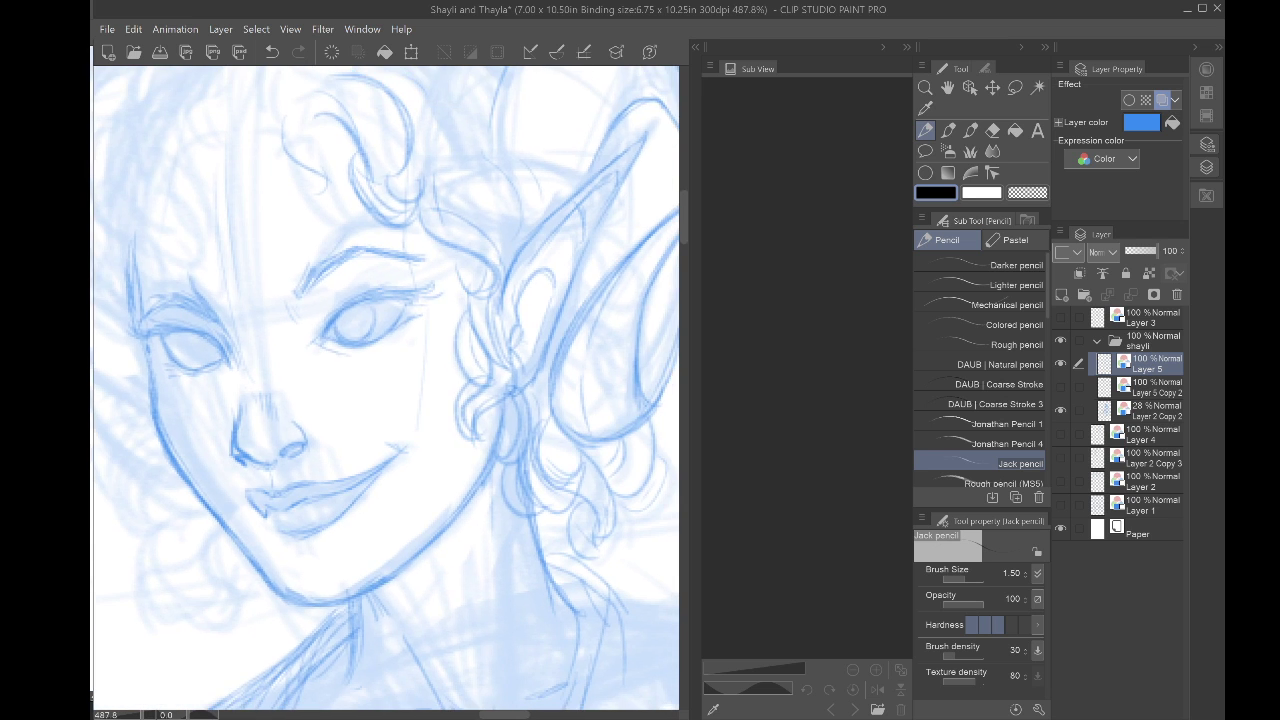
scroll(386, 388, left, 2)
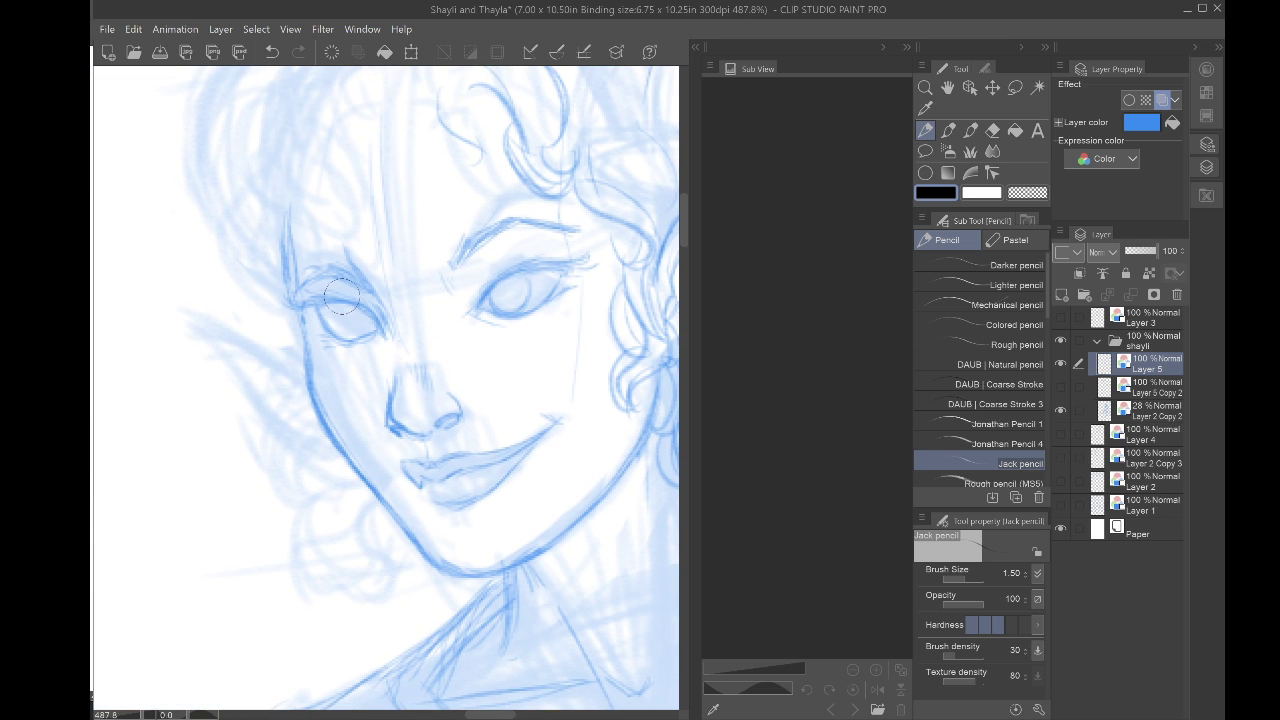
scroll(340, 293, down, 5)
scroll(300, 390, up, 5)
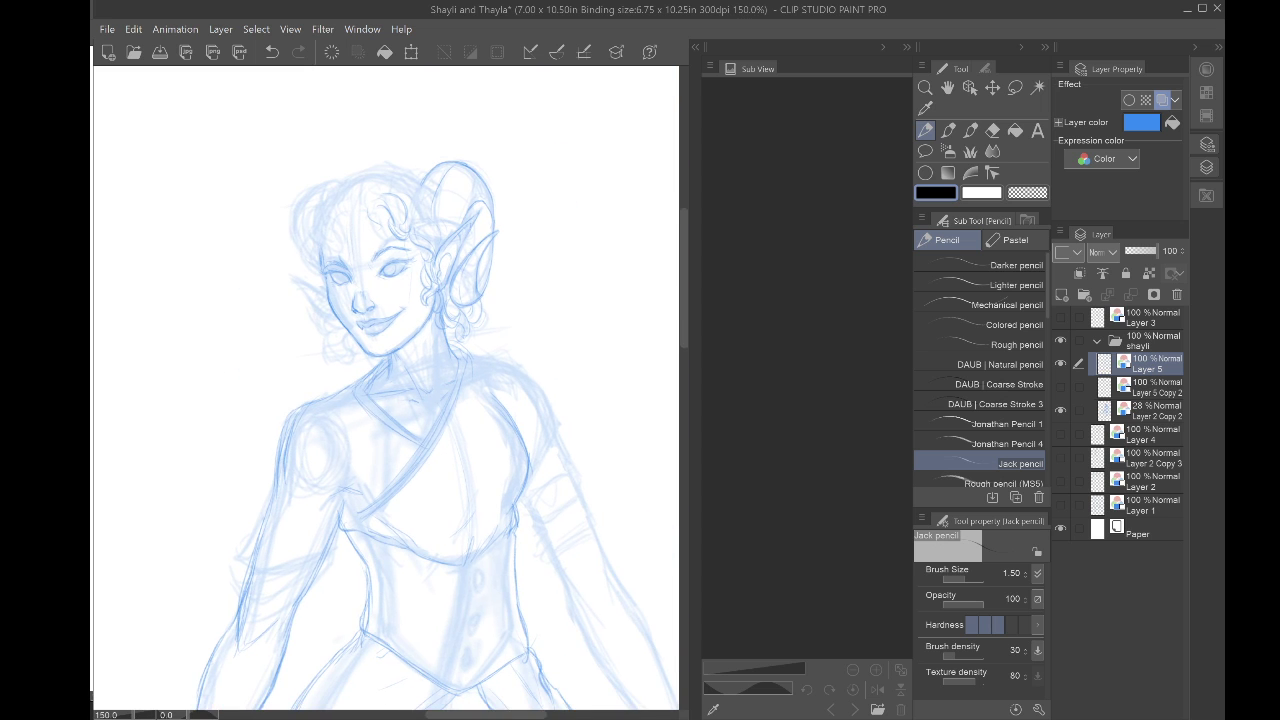
scroll(360, 270, up, 3)
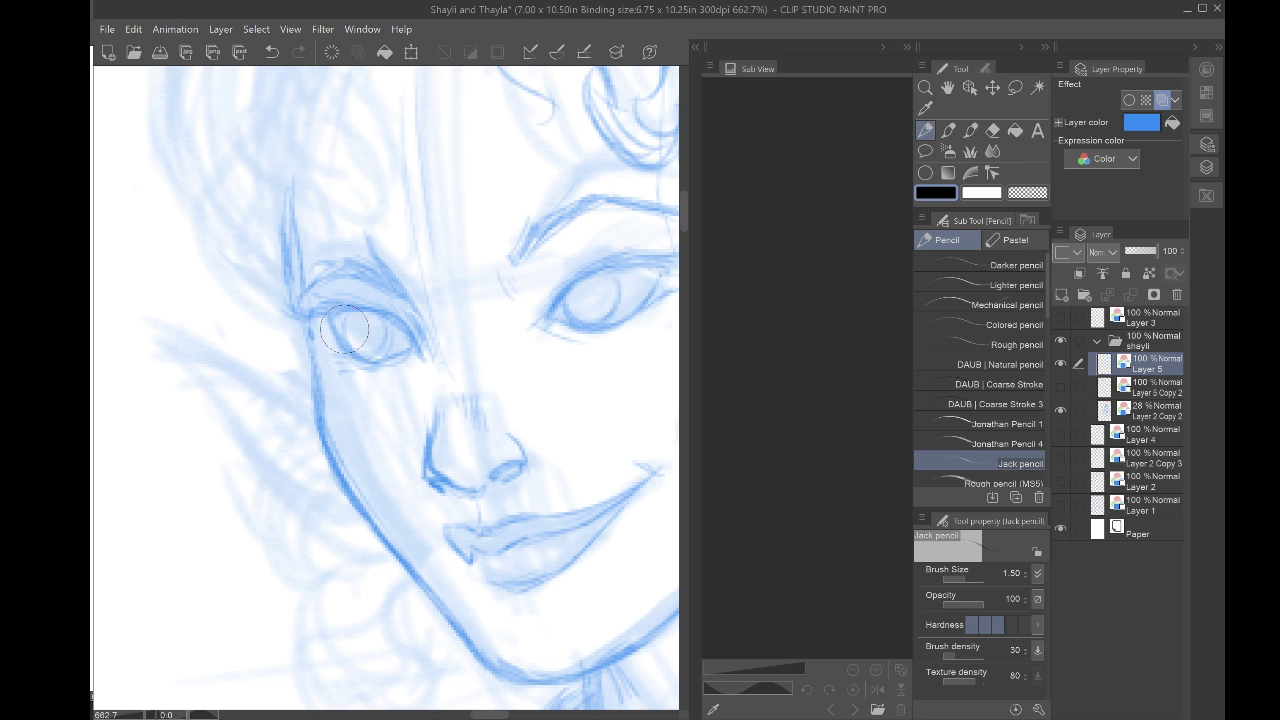
Step: Undo the iris strokes in both eyes
click(271, 52)
click(271, 52)
click(271, 52)
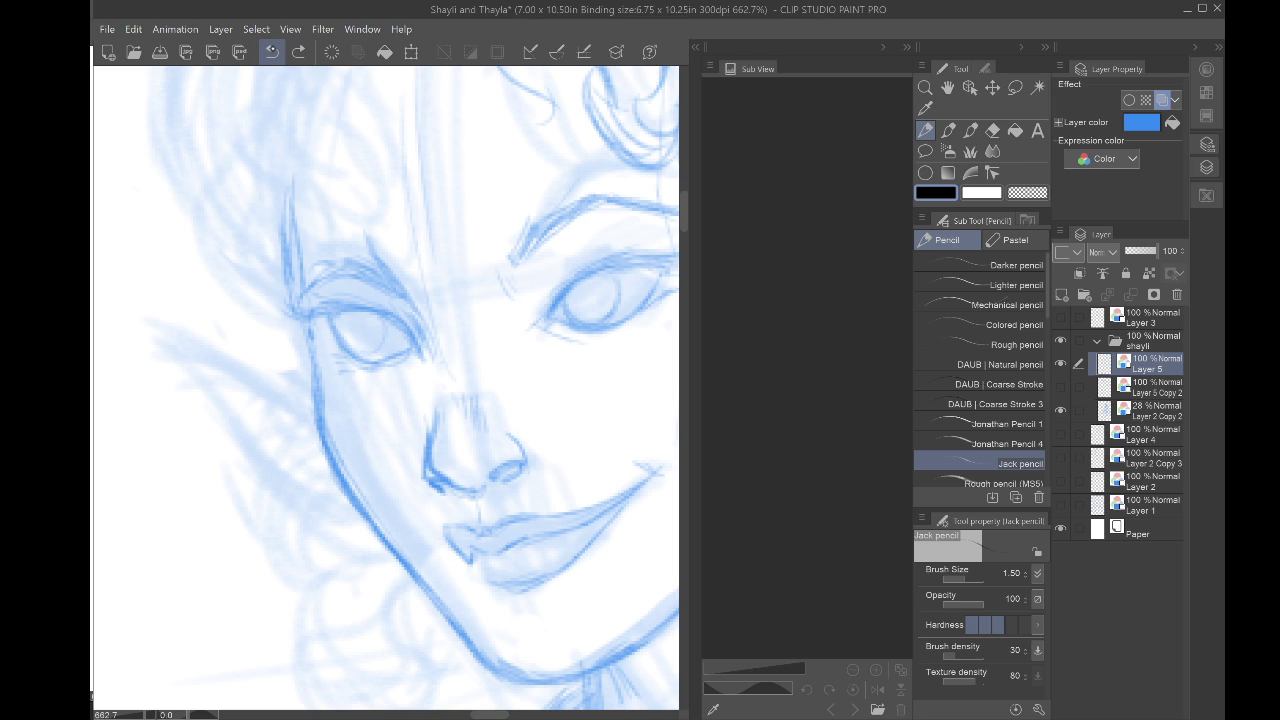
click(271, 52)
click(271, 52)
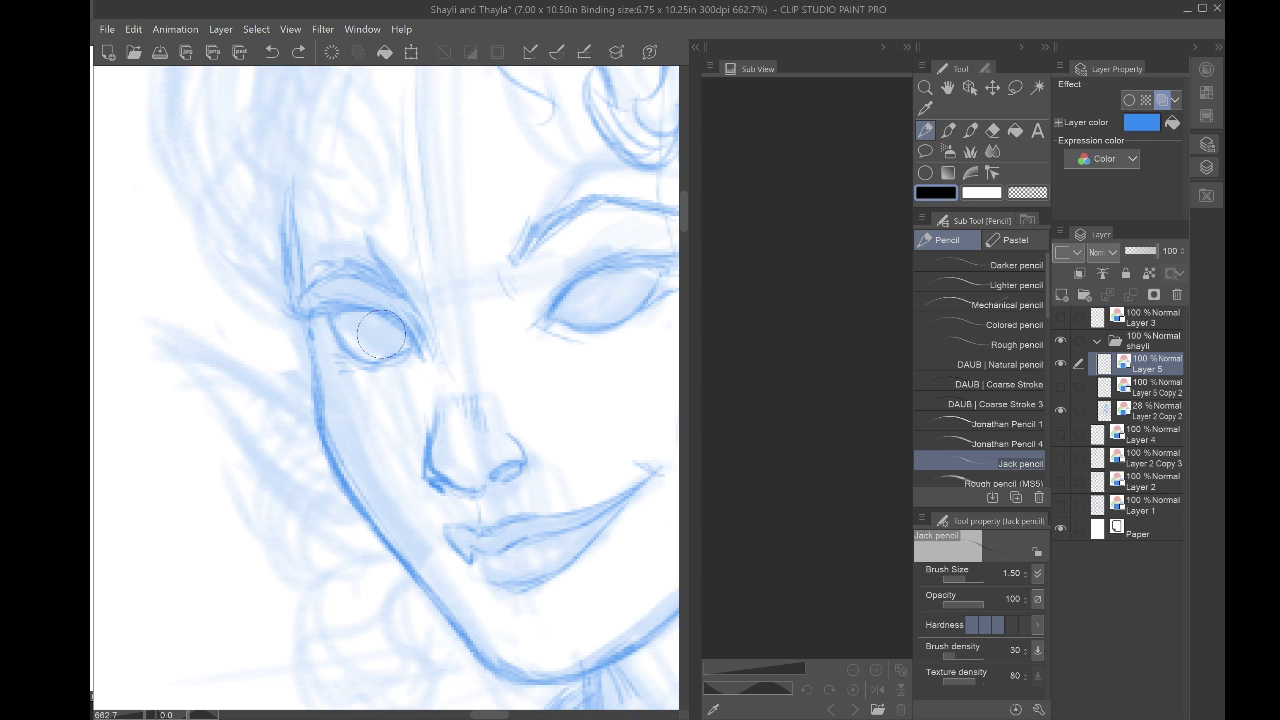
Step: Redraw the irises in both eyes glancing toward the horn side, and hide the rough sketch layer Layer 2 Copy 2
mouse_move(371, 318)
mouse_down()
mouse_move(395, 351)
mouse_move(233, 320)
mouse_up()
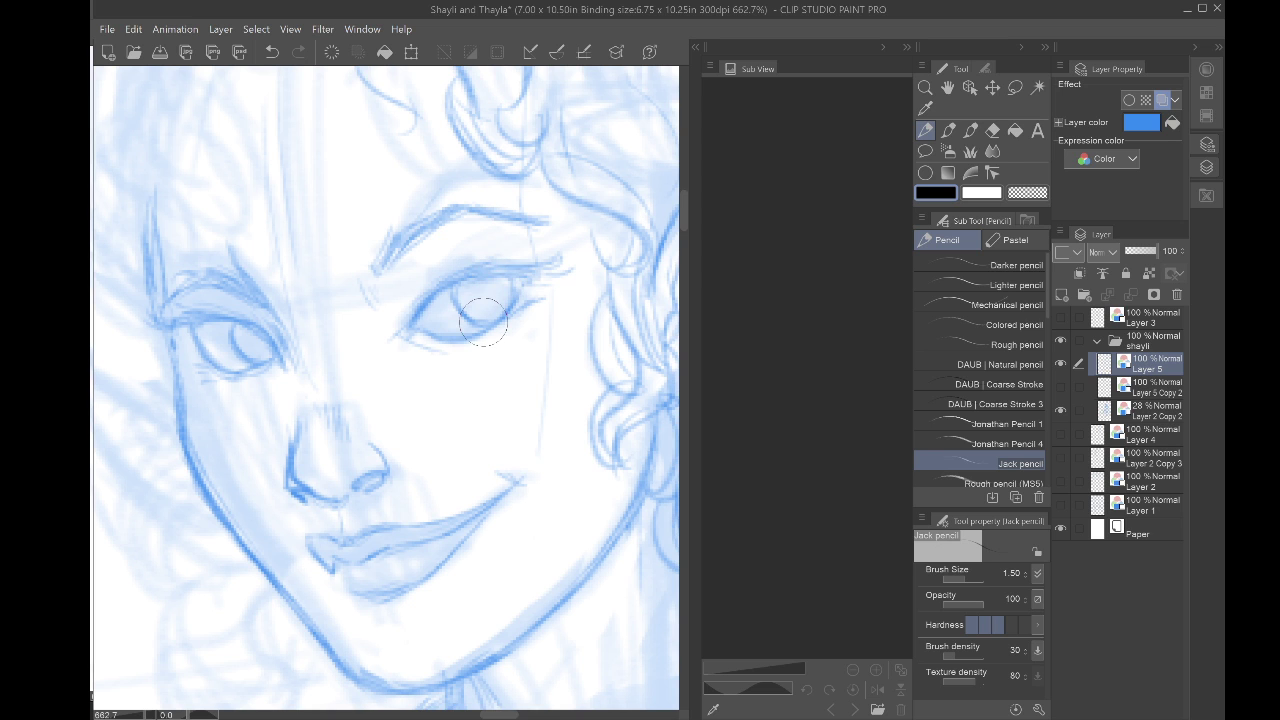
key(ctrl+minus)
key(ctrl+minus)
key(ctrl+minus)
key(ctrl+minus)
drag(360, 400, 426, 344)
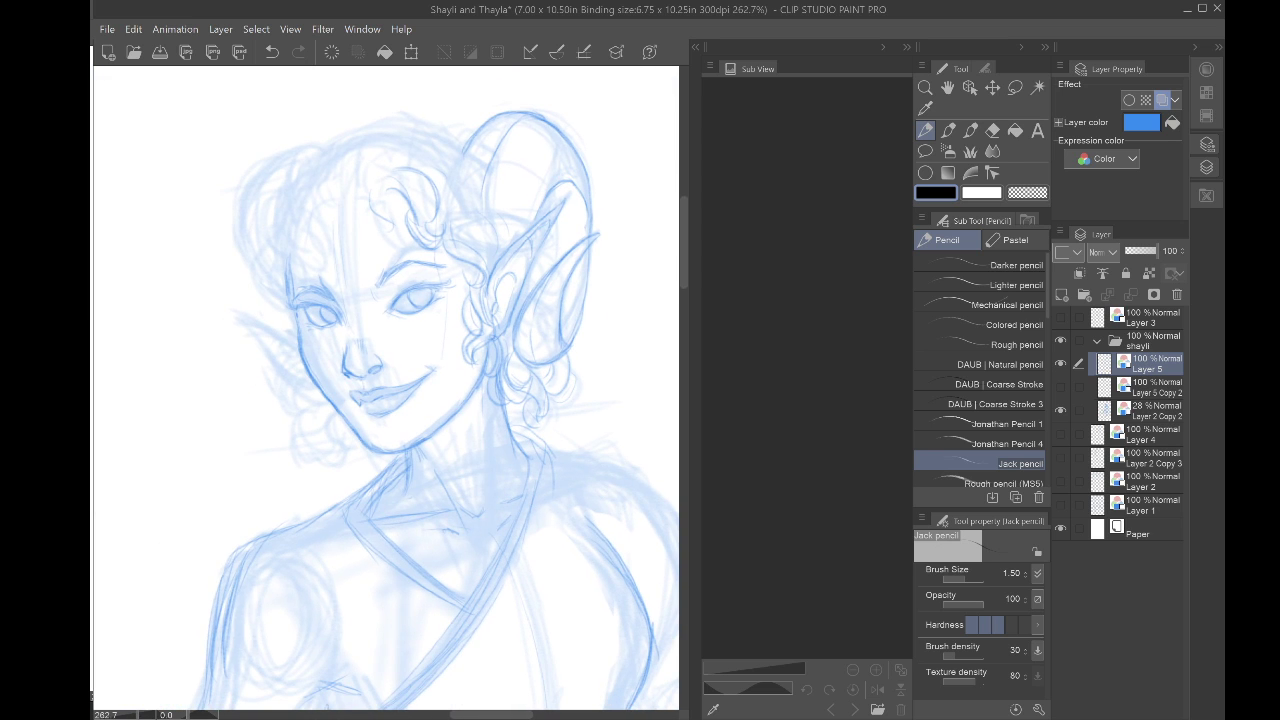
click(1060, 410)
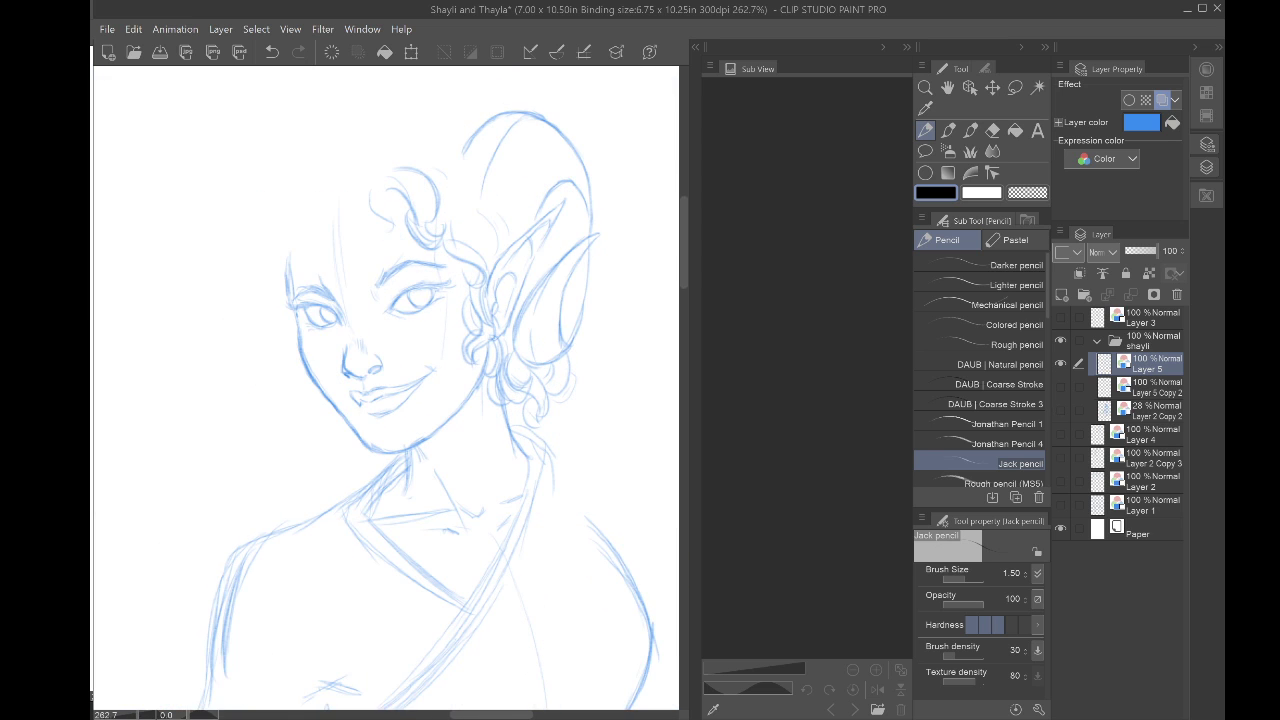
Step: Shade the whites of both eyes and add small pupils to the irises with the Jack pencil
scroll(305, 333, up, 6)
drag(340, 380, 436, 388)
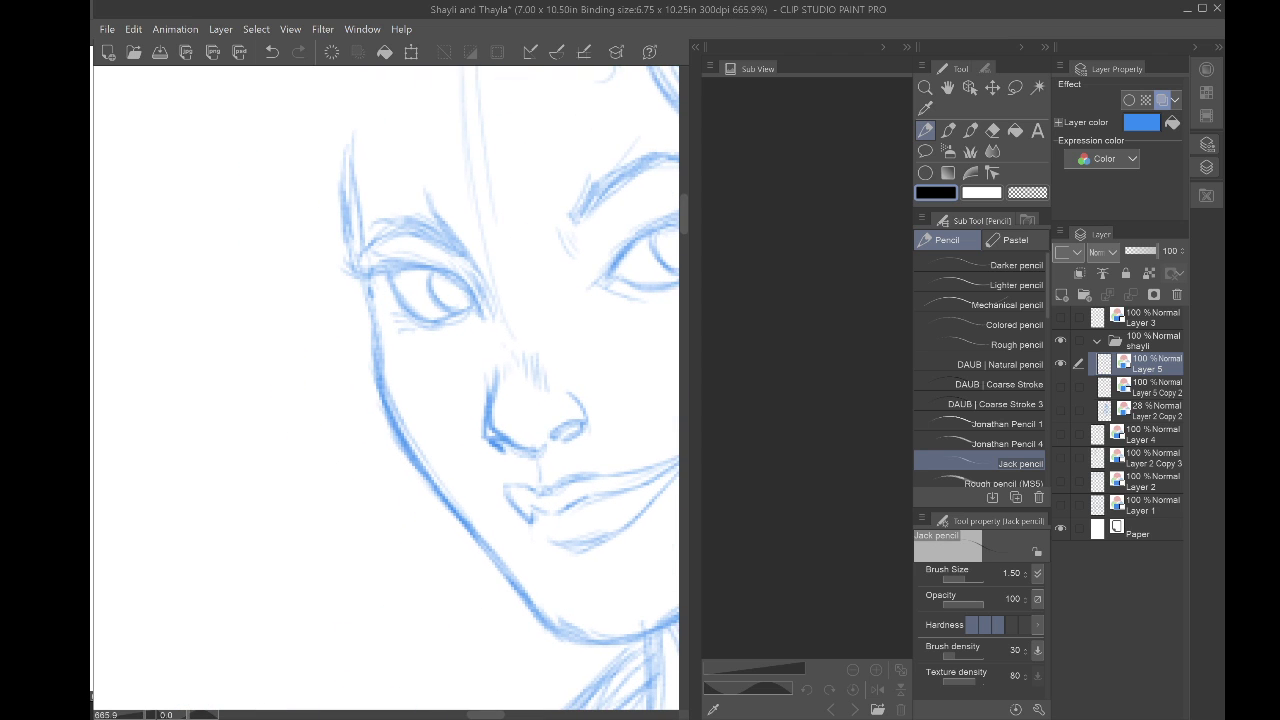
mouse_move(443, 309)
mouse_down()
mouse_move(404, 299)
mouse_move(427, 277)
mouse_move(394, 266)
mouse_up()
drag(560, 290, 462, 305)
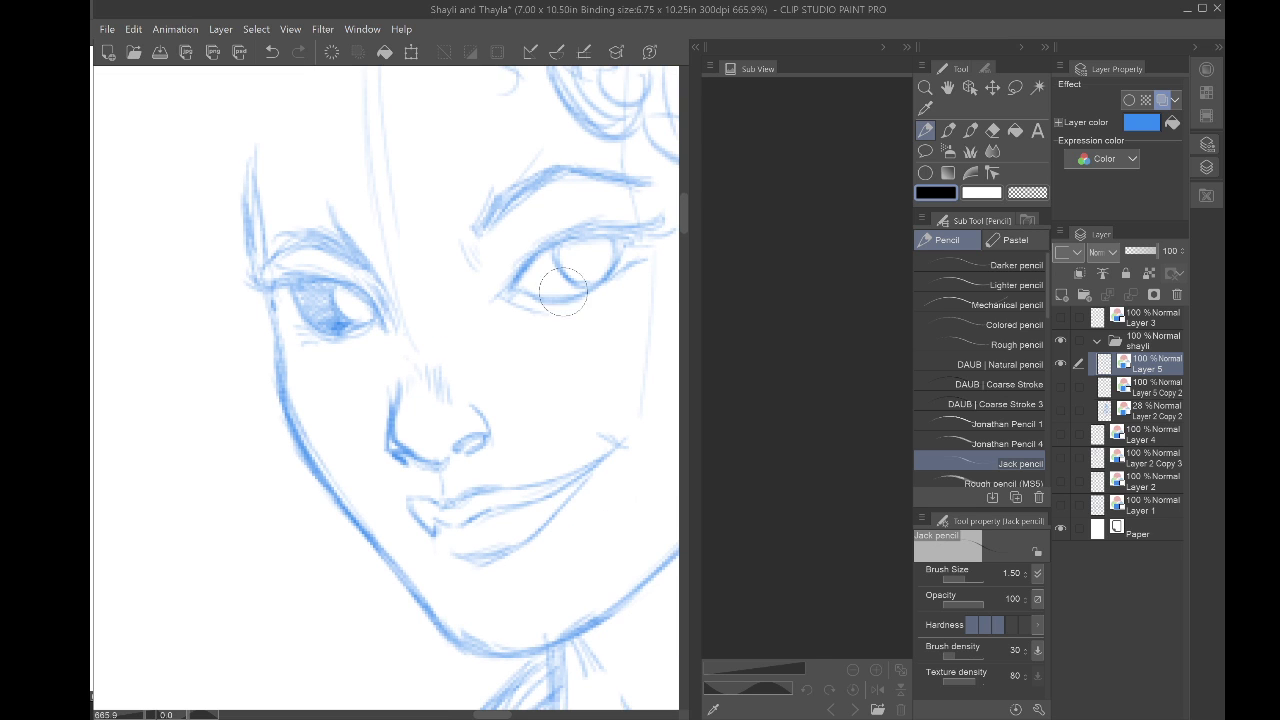
mouse_move(563, 292)
mouse_down()
mouse_move(578, 290)
mouse_move(548, 282)
mouse_move(560, 270)
mouse_move(540, 280)
mouse_move(535, 265)
mouse_move(565, 265)
mouse_up()
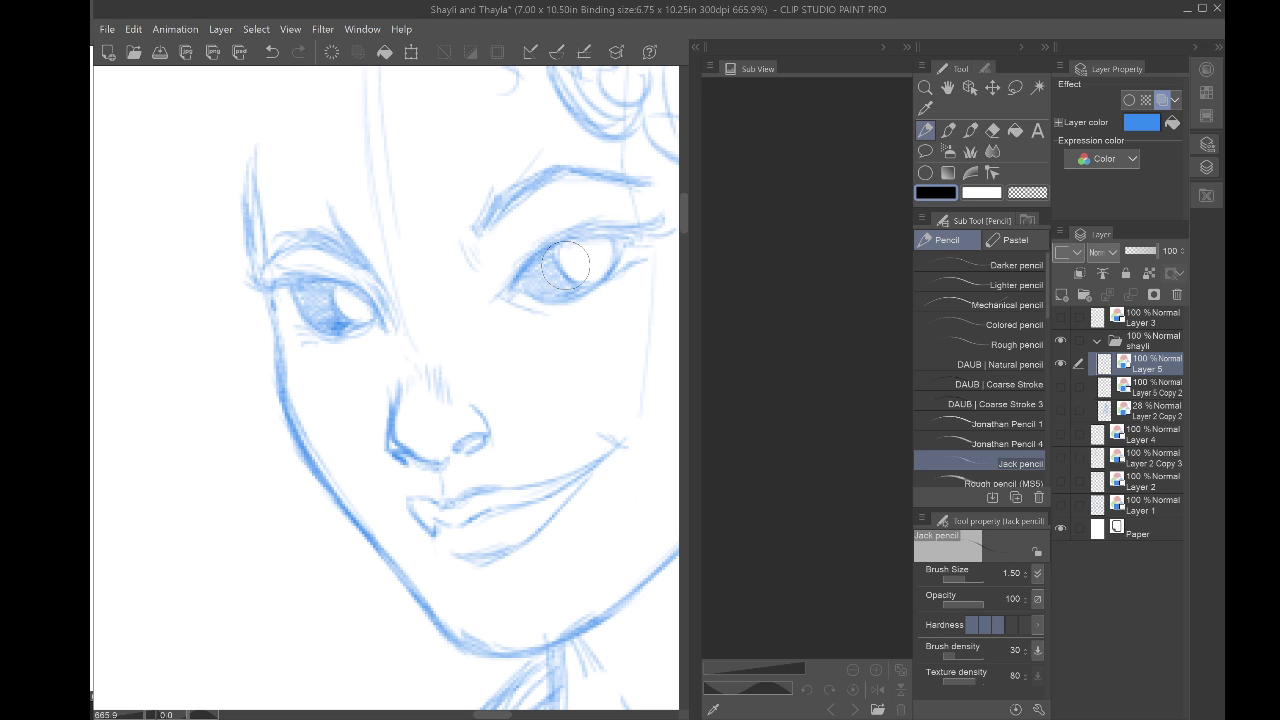
drag(361, 302, 365, 305)
mouse_move(608, 228)
mouse_down()
mouse_move(575, 262)
mouse_move(588, 255)
mouse_move(596, 270)
mouse_move(605, 242)
mouse_up()
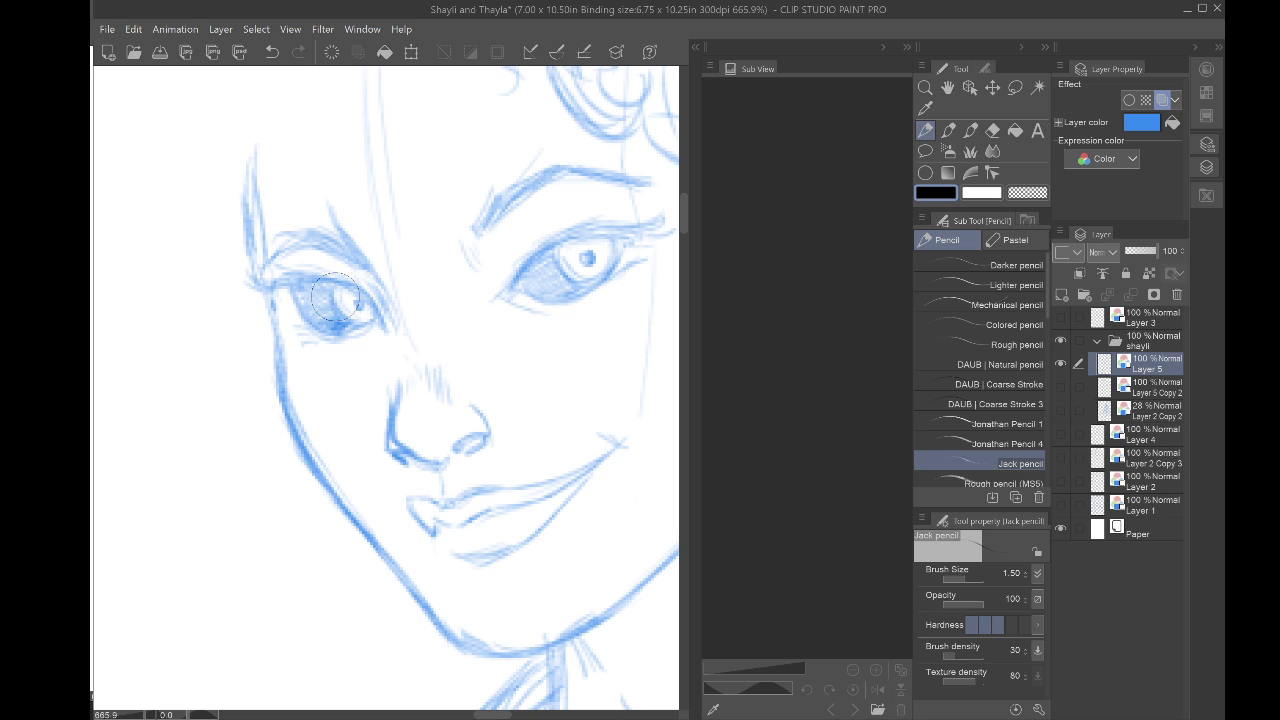
Step: Reduce the Hard eraser to size 0.80 and erase small light areas inside both eyes
key(e)
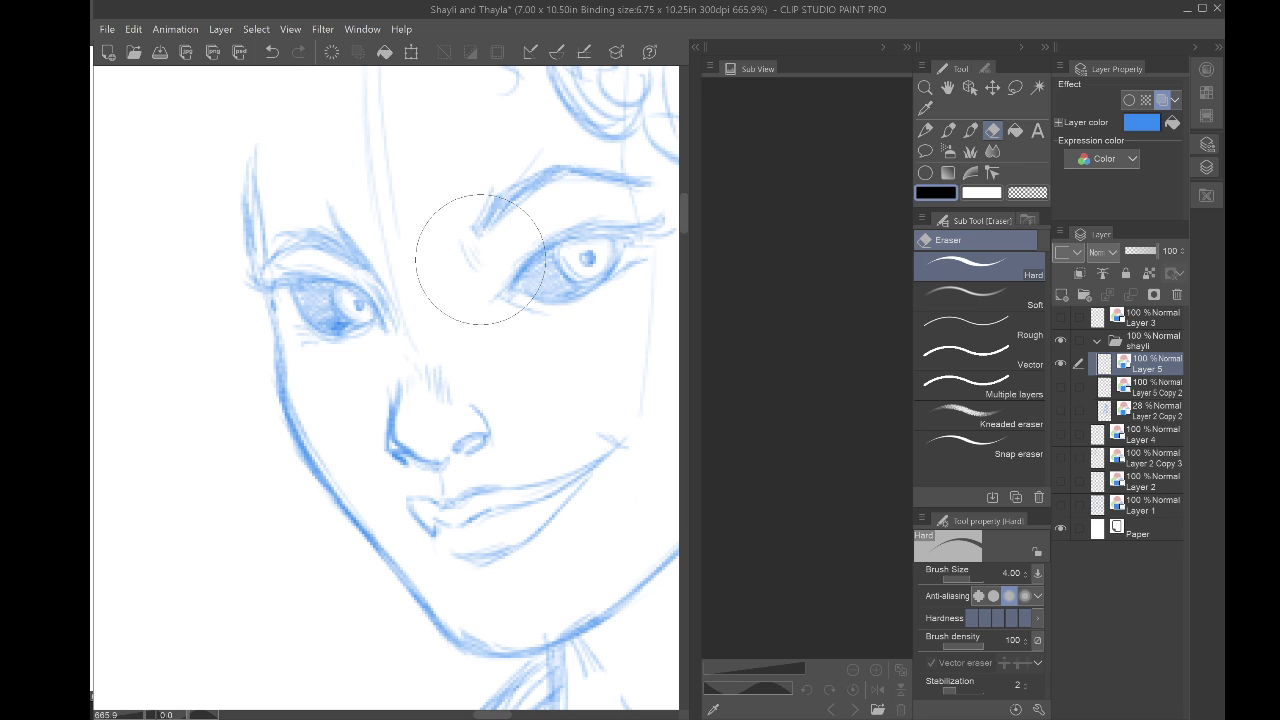
key(bracketleft)
key(bracketleft)
key(bracketleft)
key(bracketleft)
key(bracketleft)
key(bracketleft)
key(bracketleft)
key(bracketleft)
key(bracketleft)
key(bracketleft)
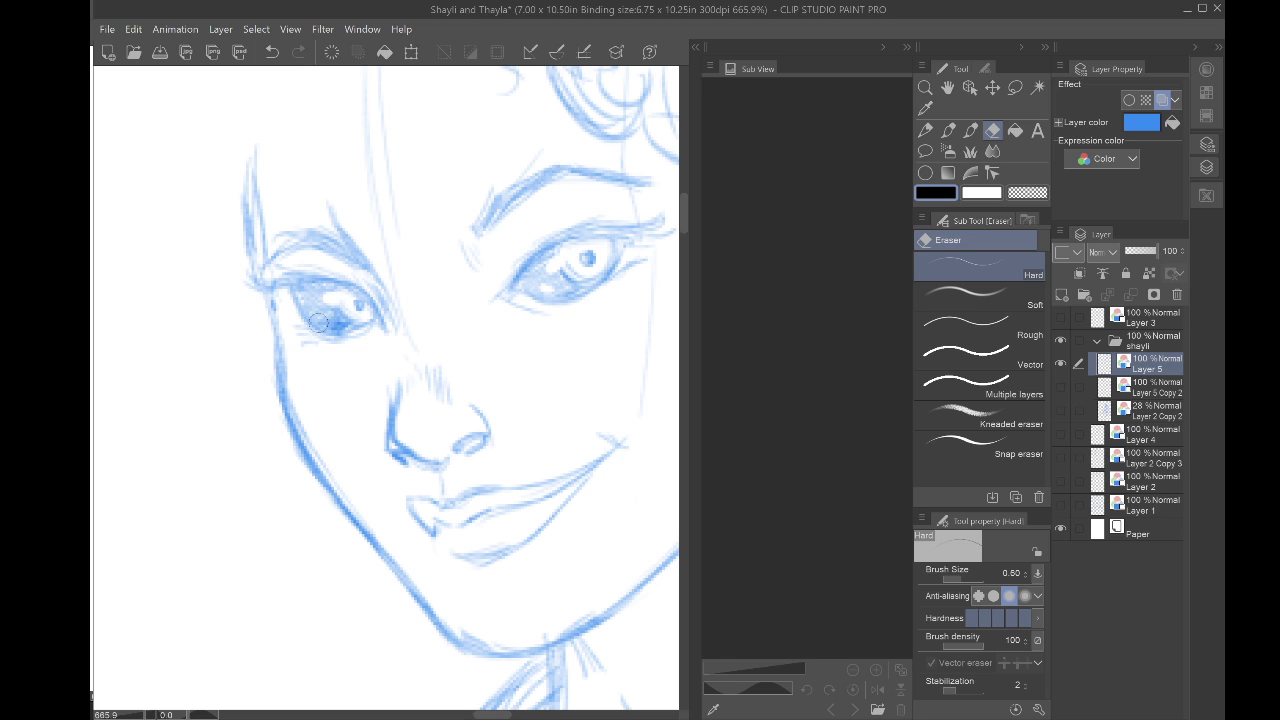
scroll(322, 318, down, 5)
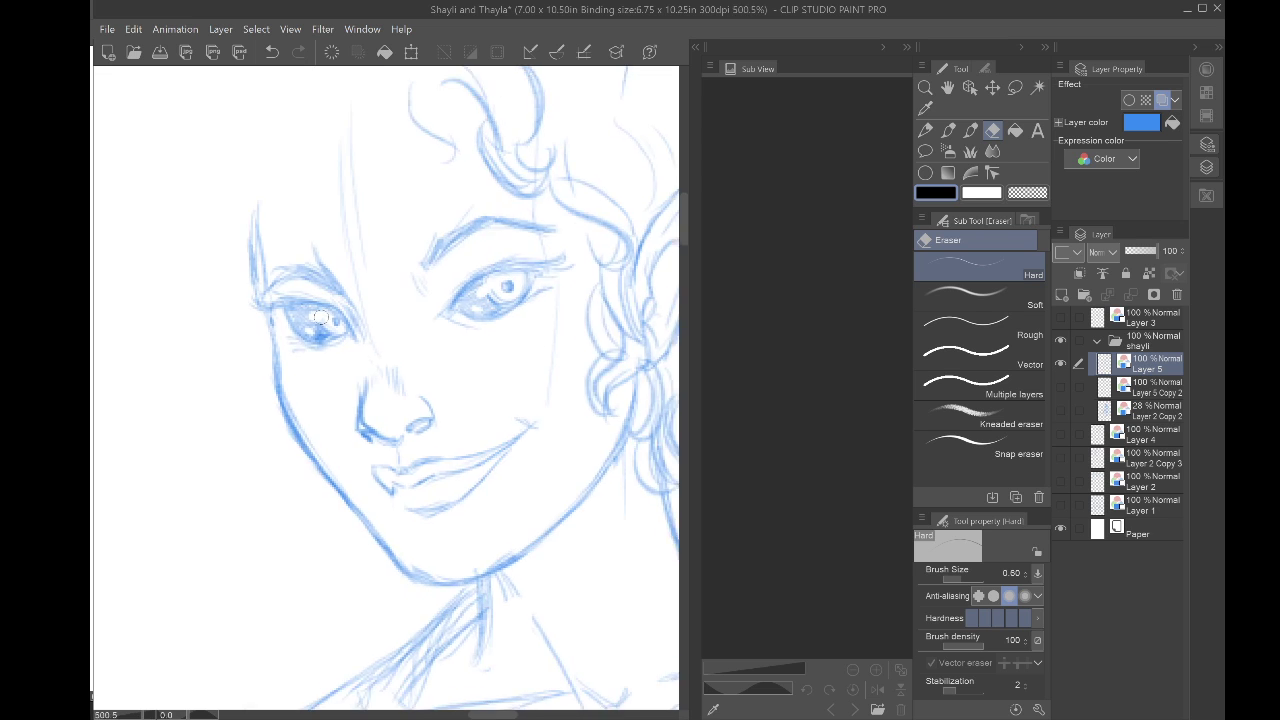
drag(274, 522, 276, 456)
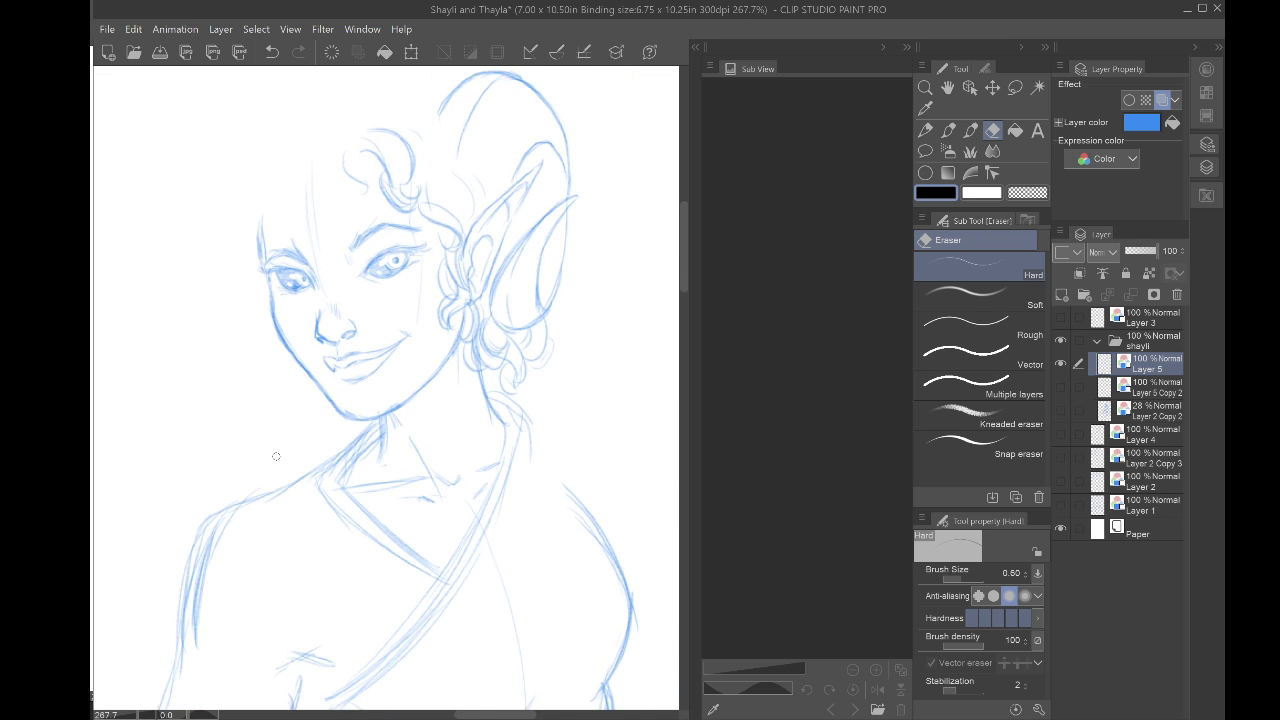
scroll(276, 456, down, 2)
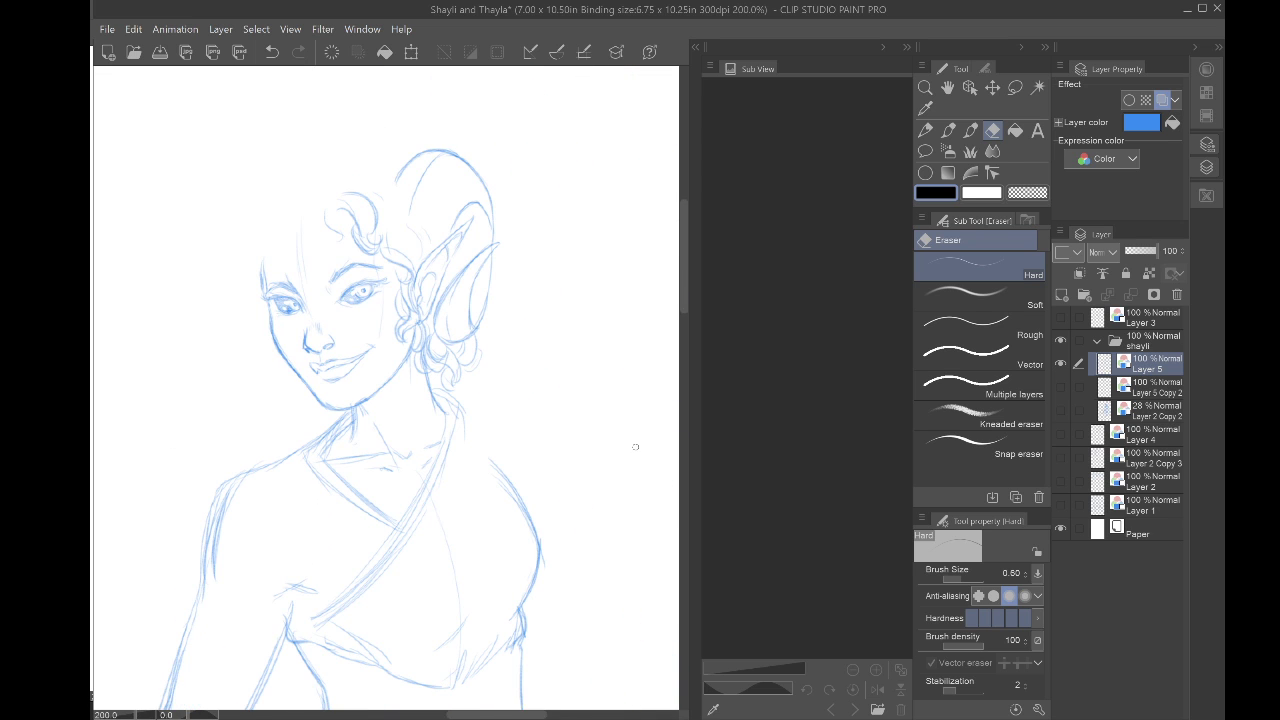
Step: Show the rough sketch layer Layer 2 Copy 2 and draw the neck lines between jaw and collar with the Jack pencil
click(1060, 410)
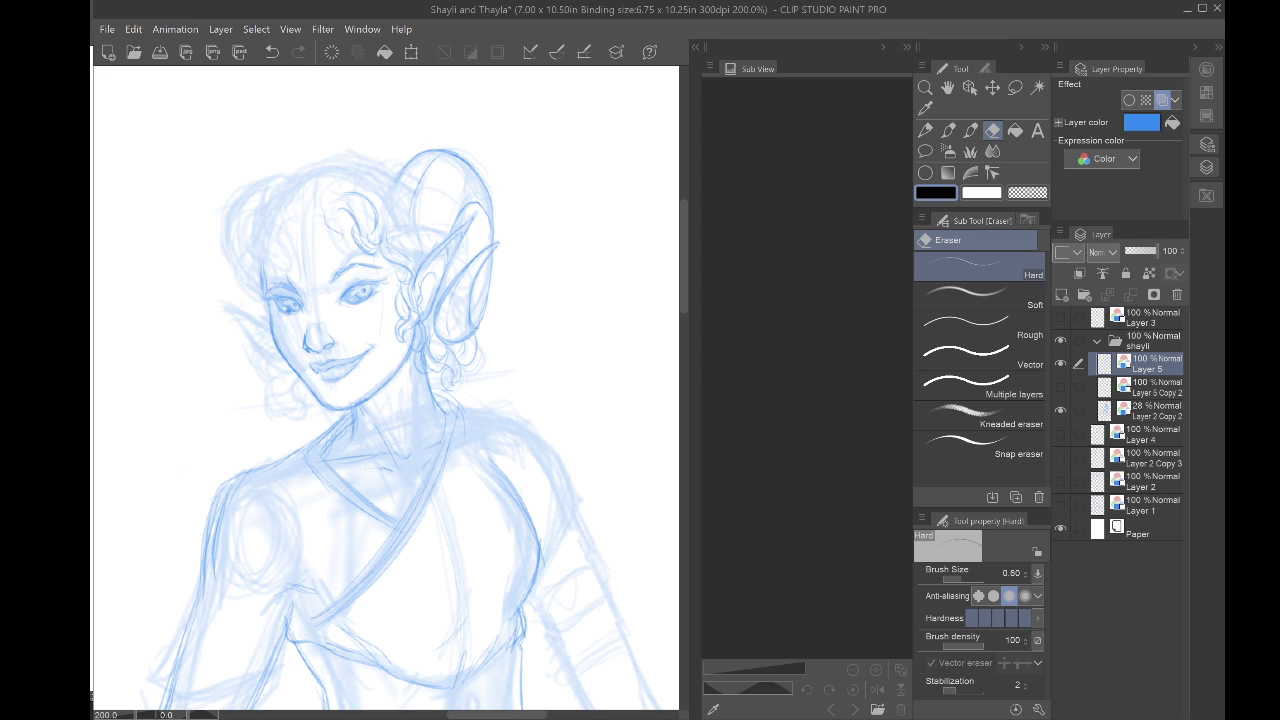
key(p)
scroll(262, 471, up, 3)
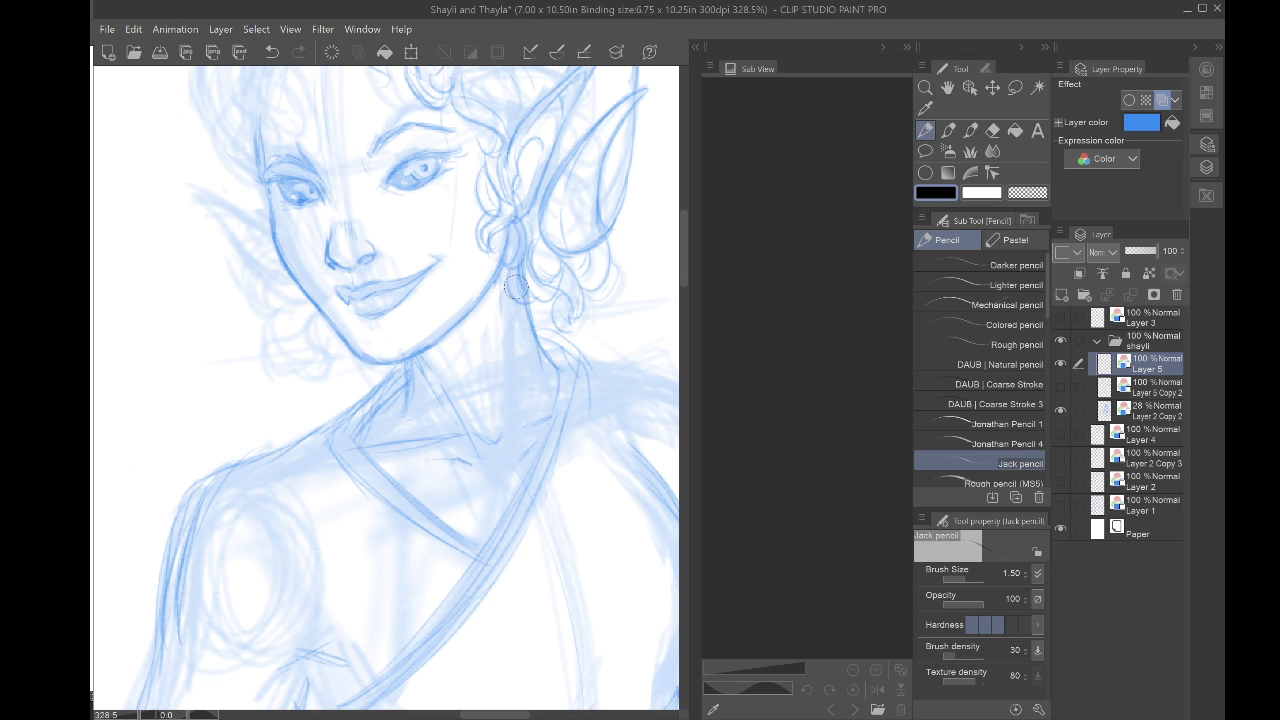
drag(531, 326, 529, 407)
drag(498, 355, 500, 420)
scroll(280, 371, down, 2)
key(ctrl+minus)
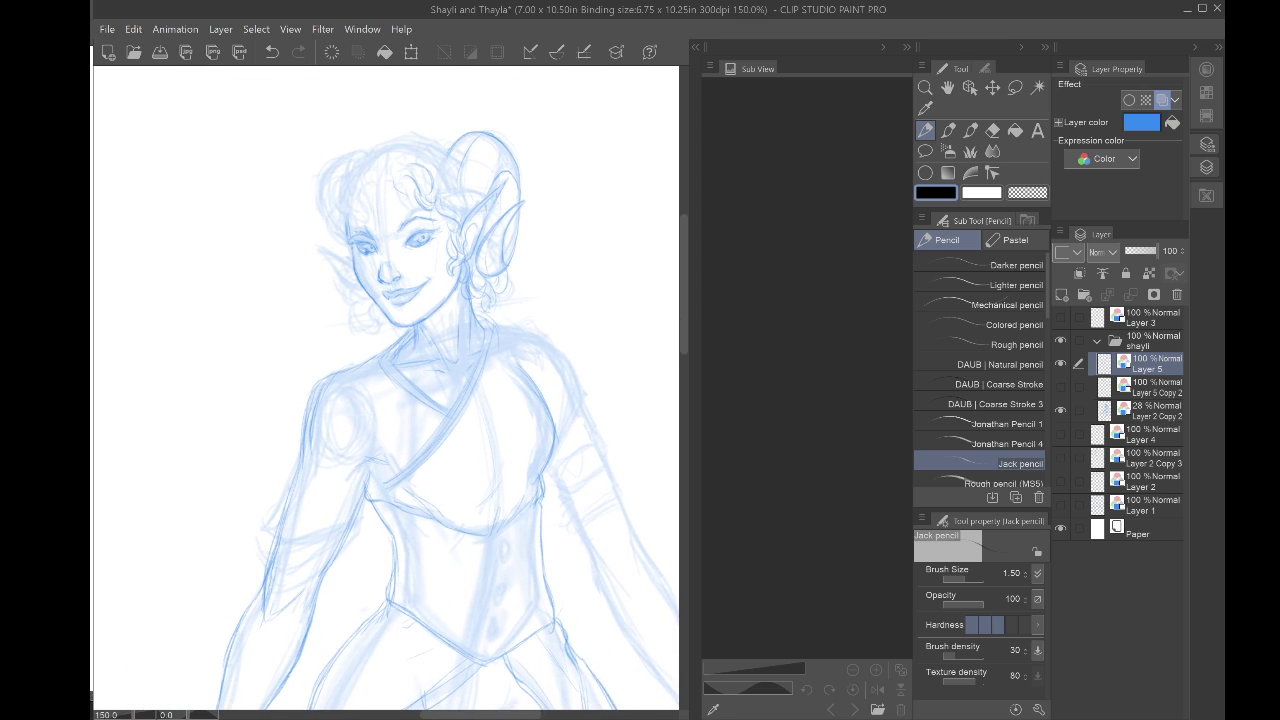
Step: Draw the far pointed ear beside the face and the loose hair curls hanging beneath it
scroll(386, 330, up, 4)
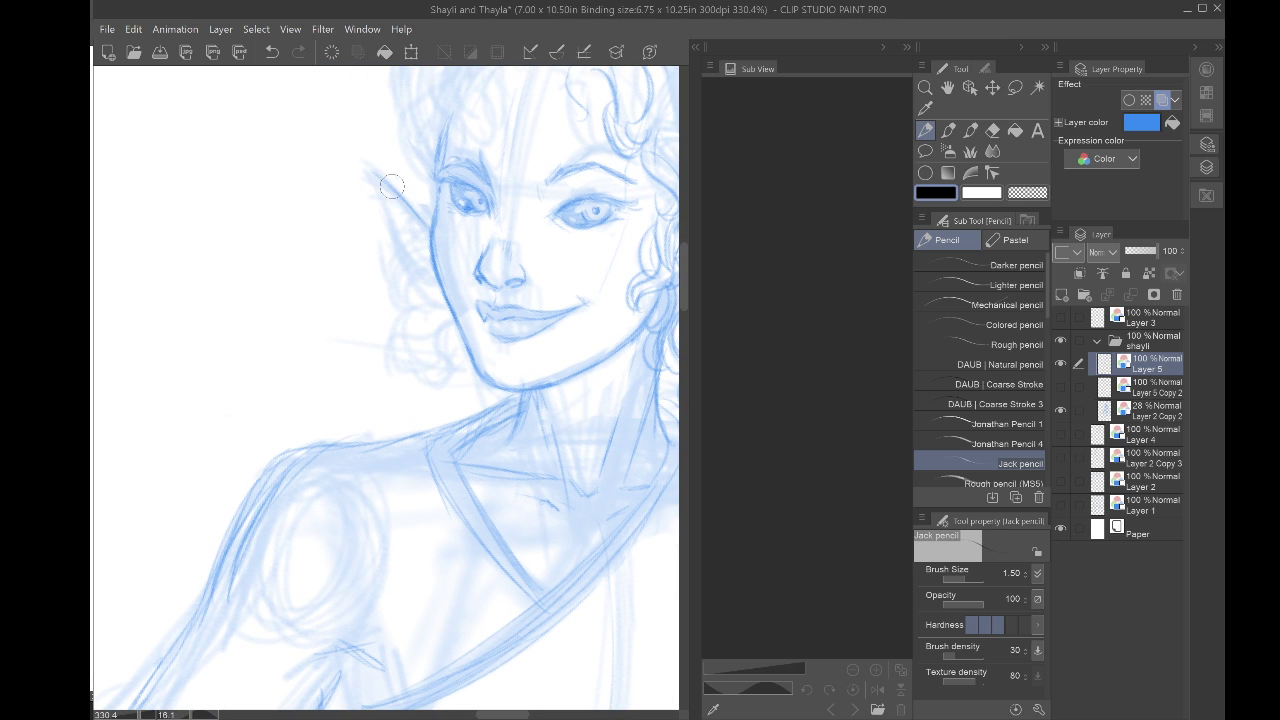
drag(367, 170, 384, 198)
drag(387, 210, 428, 274)
mouse_move(379, 192)
mouse_down()
mouse_move(431, 266)
mouse_move(423, 258)
mouse_up()
scroll(345, 363, down, 5)
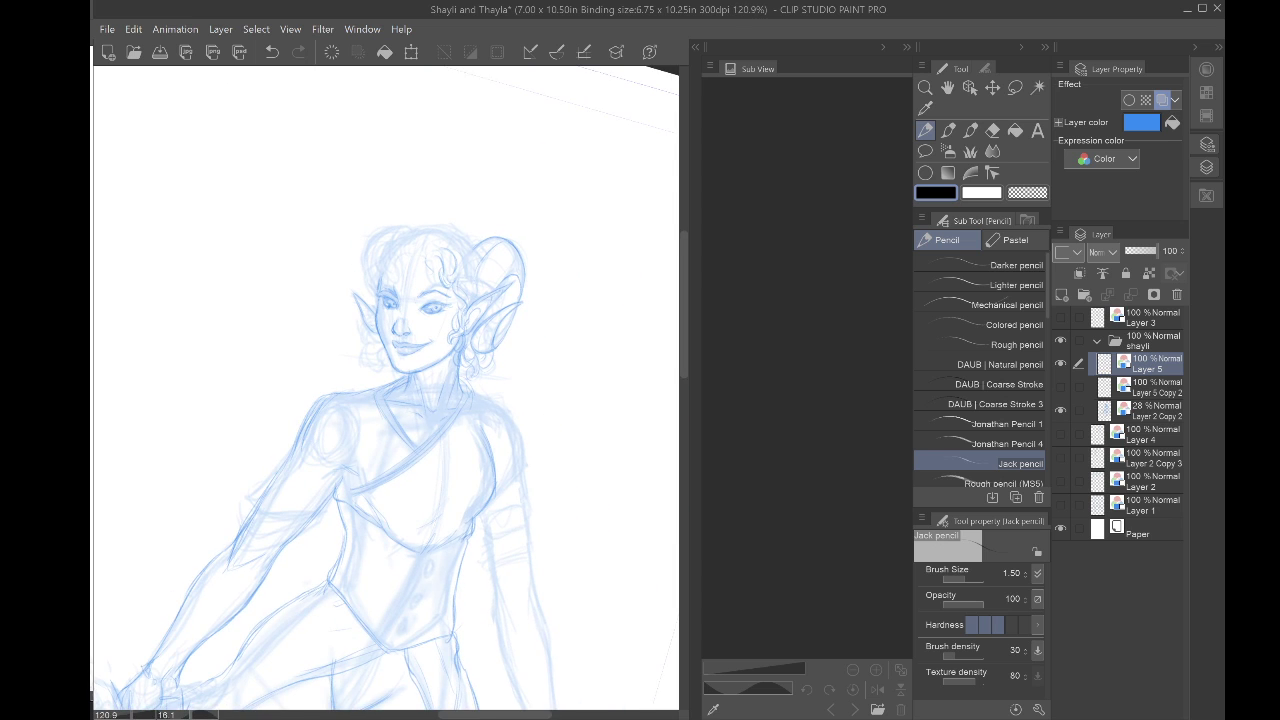
scroll(318, 343, up, 4)
mouse_move(432, 337)
mouse_down()
mouse_move(435, 378)
mouse_move(444, 364)
mouse_move(424, 370)
mouse_move(448, 368)
mouse_move(431, 371)
mouse_move(417, 326)
mouse_up()
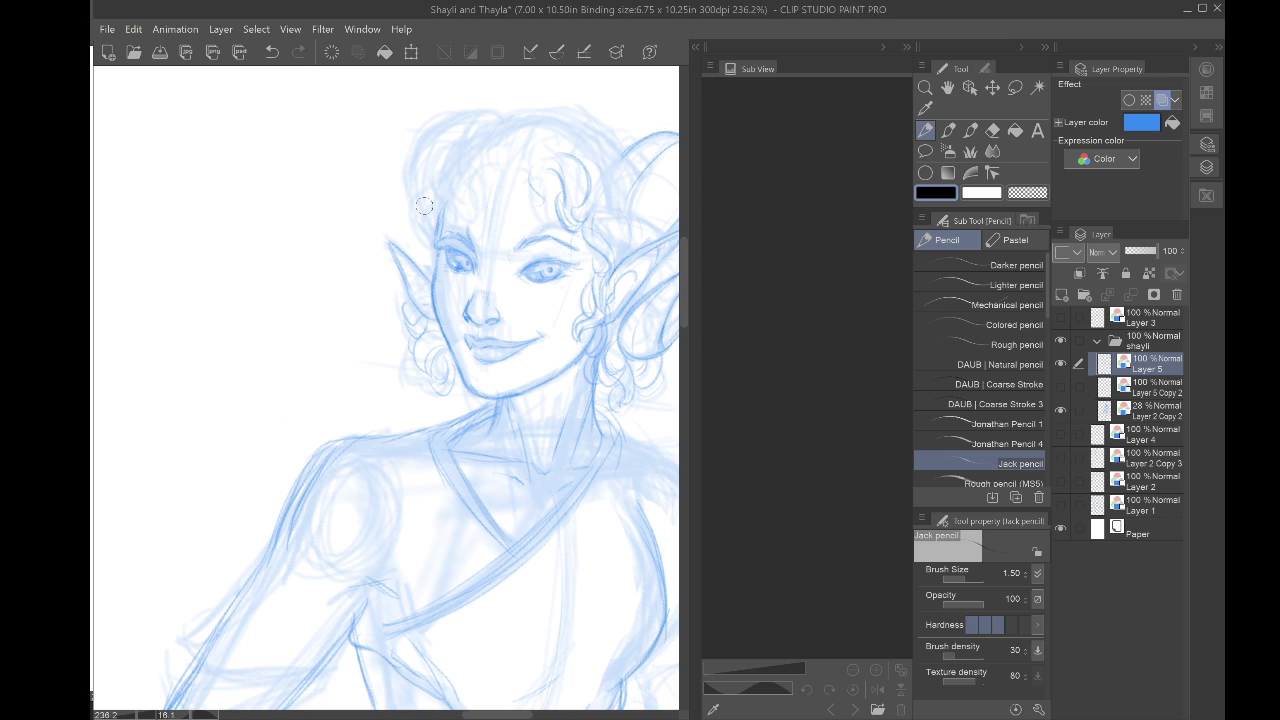
Step: Outline the far horn curving from the top of the head down toward the far temple
drag(424, 206, 316, 268)
drag(443, 211, 450, 212)
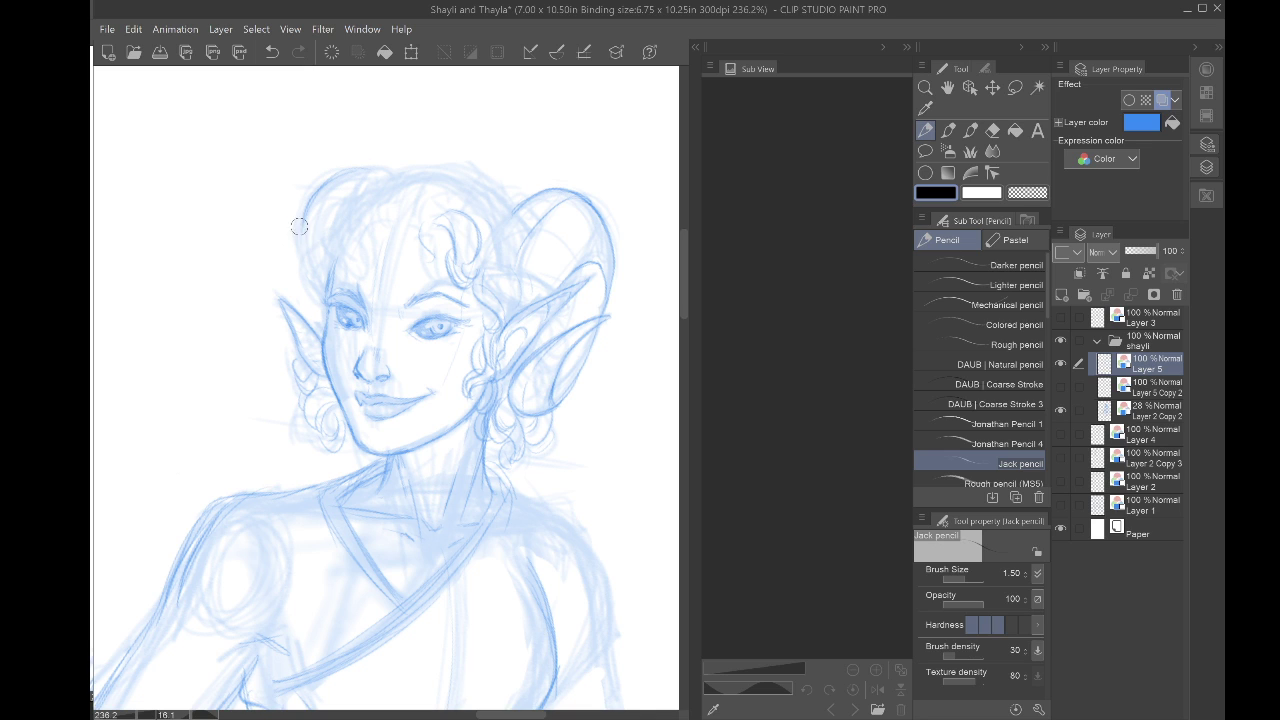
mouse_move(305, 211)
mouse_down()
mouse_move(298, 245)
mouse_move(326, 299)
mouse_up()
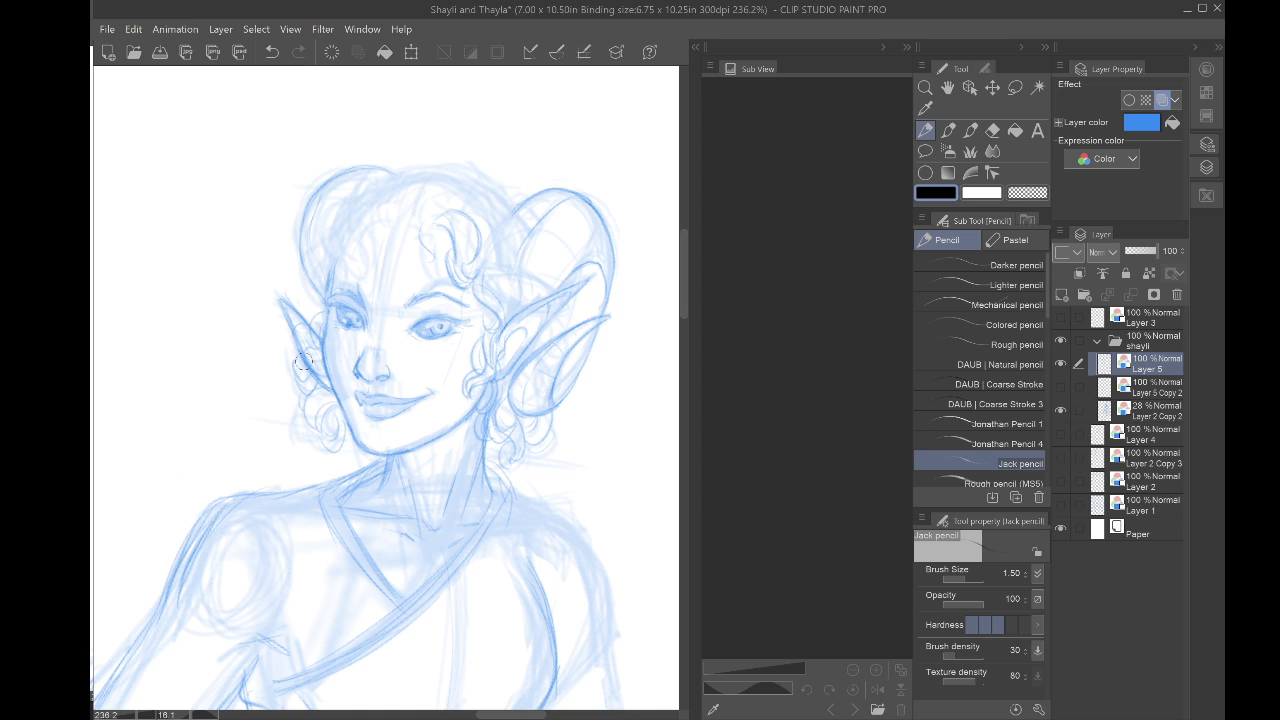
scroll(345, 194, down, 2)
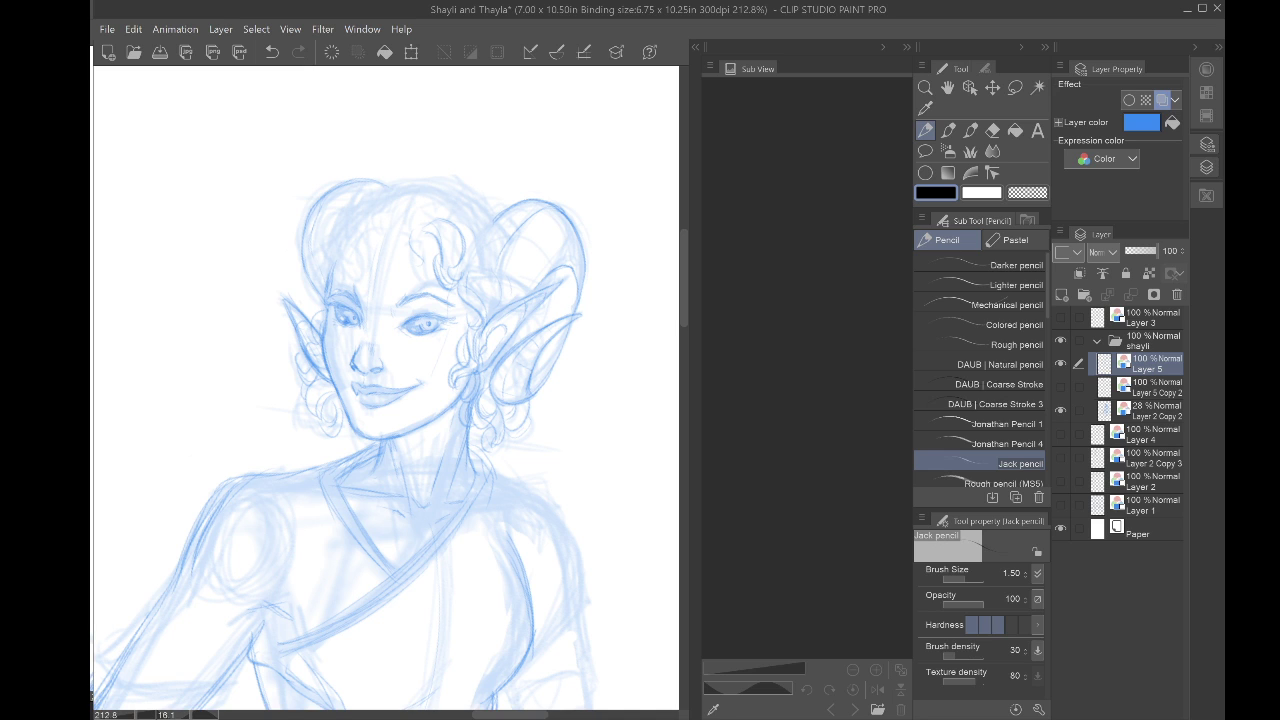
Step: Draw wavy hair curls over the forehead and along the top of the head toward the near horn
scroll(386, 238, up, 6)
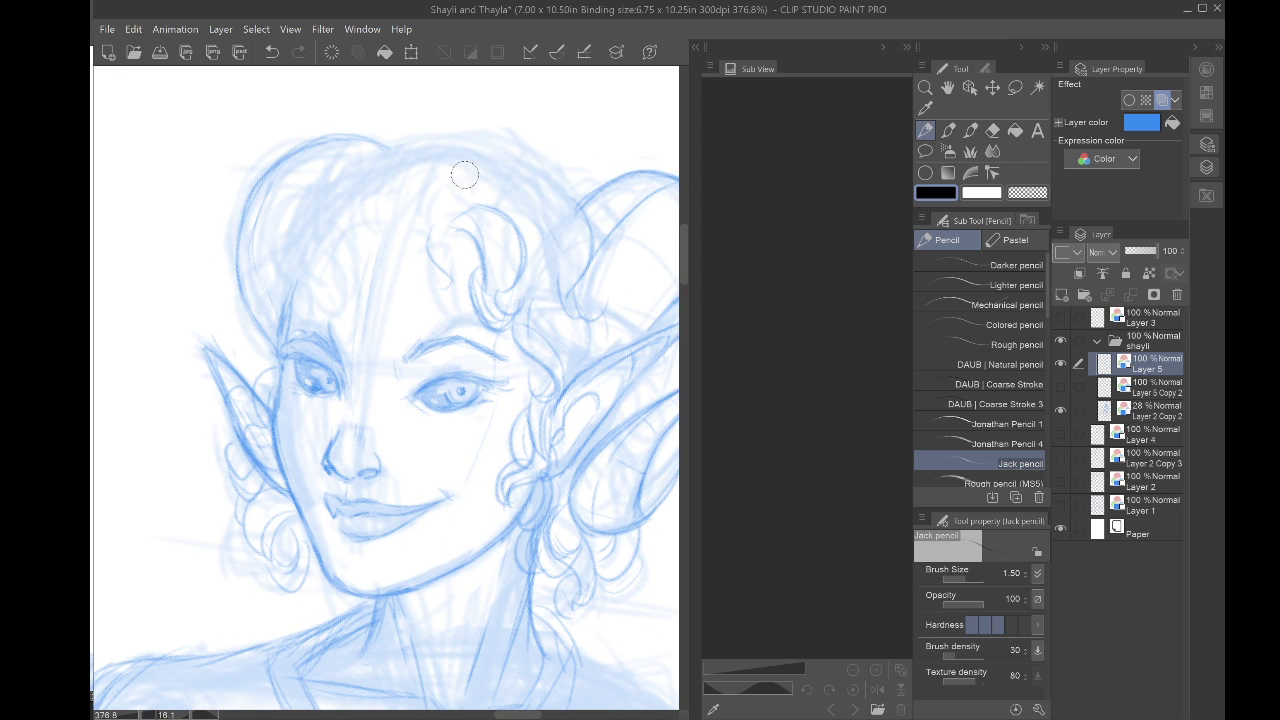
mouse_move(438, 164)
mouse_down()
mouse_move(401, 207)
mouse_move(446, 128)
mouse_move(404, 223)
mouse_move(404, 211)
mouse_move(422, 246)
mouse_move(407, 226)
mouse_move(435, 232)
mouse_move(448, 291)
mouse_up()
mouse_move(457, 172)
mouse_down()
mouse_move(490, 158)
mouse_move(440, 195)
mouse_move(446, 157)
mouse_up()
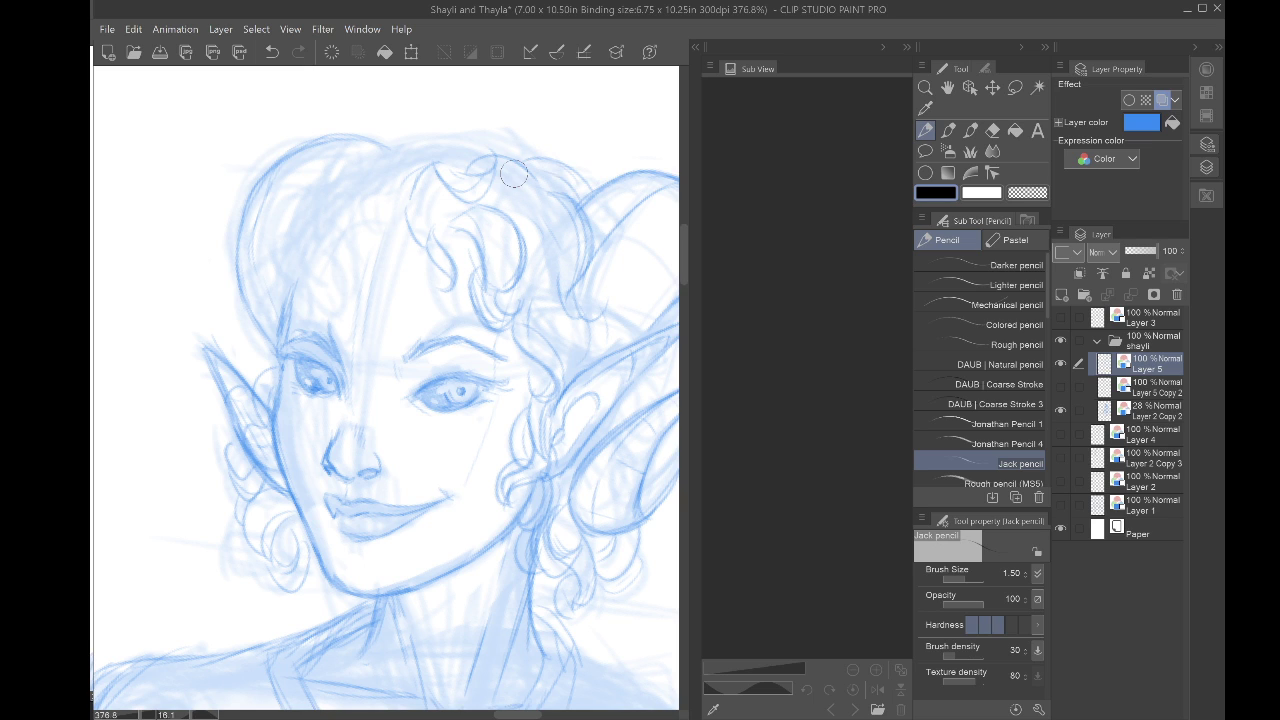
mouse_move(505, 143)
mouse_down()
mouse_move(534, 134)
mouse_move(503, 151)
mouse_move(593, 190)
mouse_up()
drag(445, 155, 560, 153)
Step: Draw a hair curl at the far temple inside the far horn and reinforce the curls beneath the far ear
mouse_move(405, 199)
mouse_down()
mouse_move(405, 230)
mouse_move(386, 226)
mouse_move(387, 261)
mouse_move(373, 273)
mouse_move(404, 284)
mouse_up()
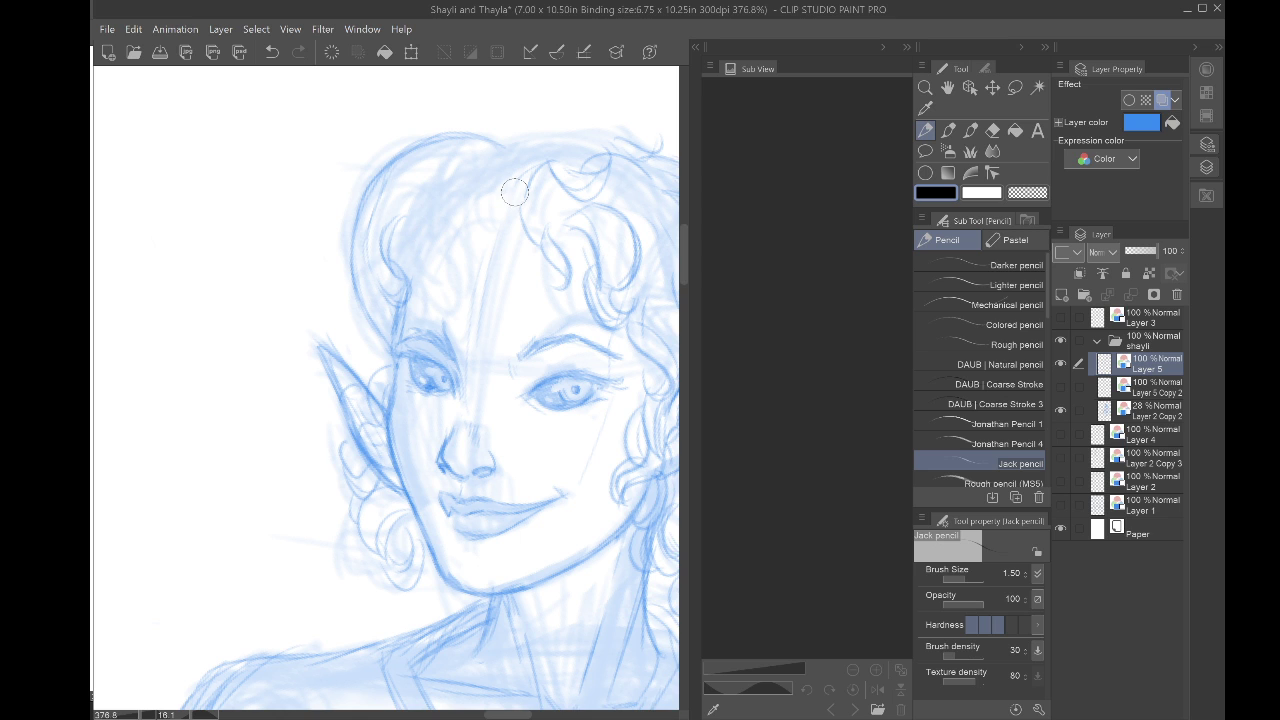
key(ctrl+minus)
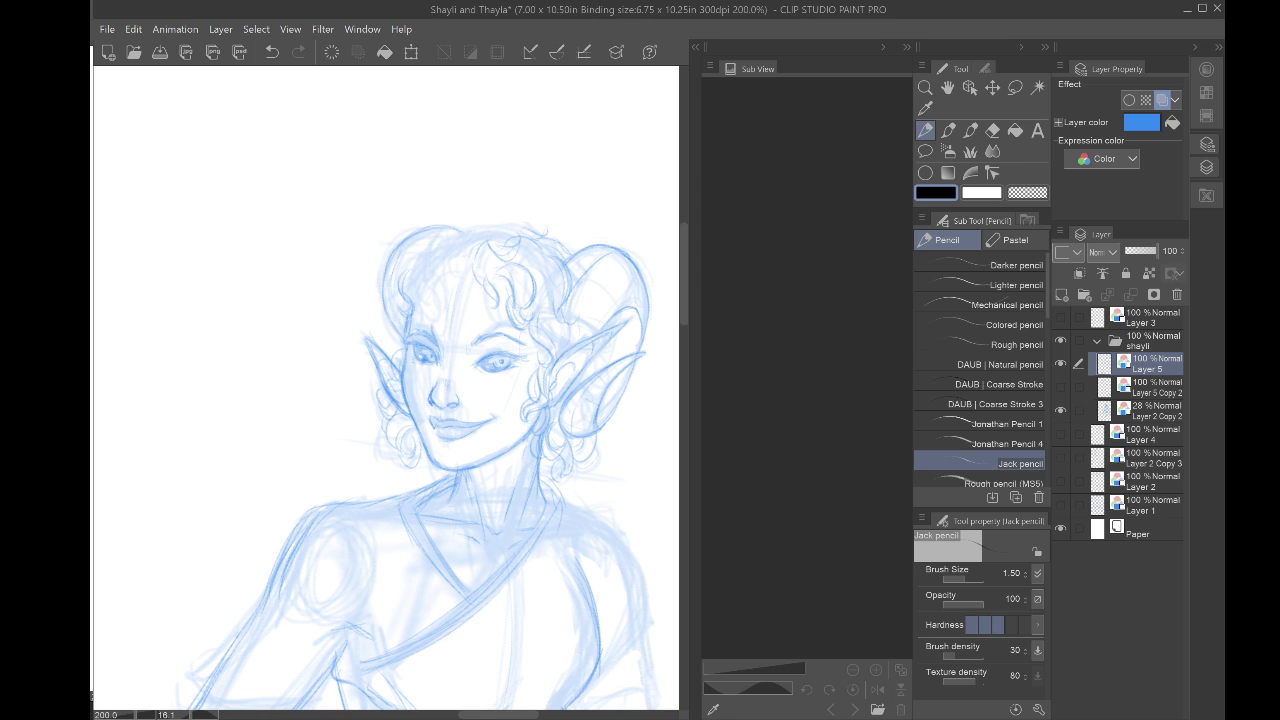
drag(420, 420, 382, 404)
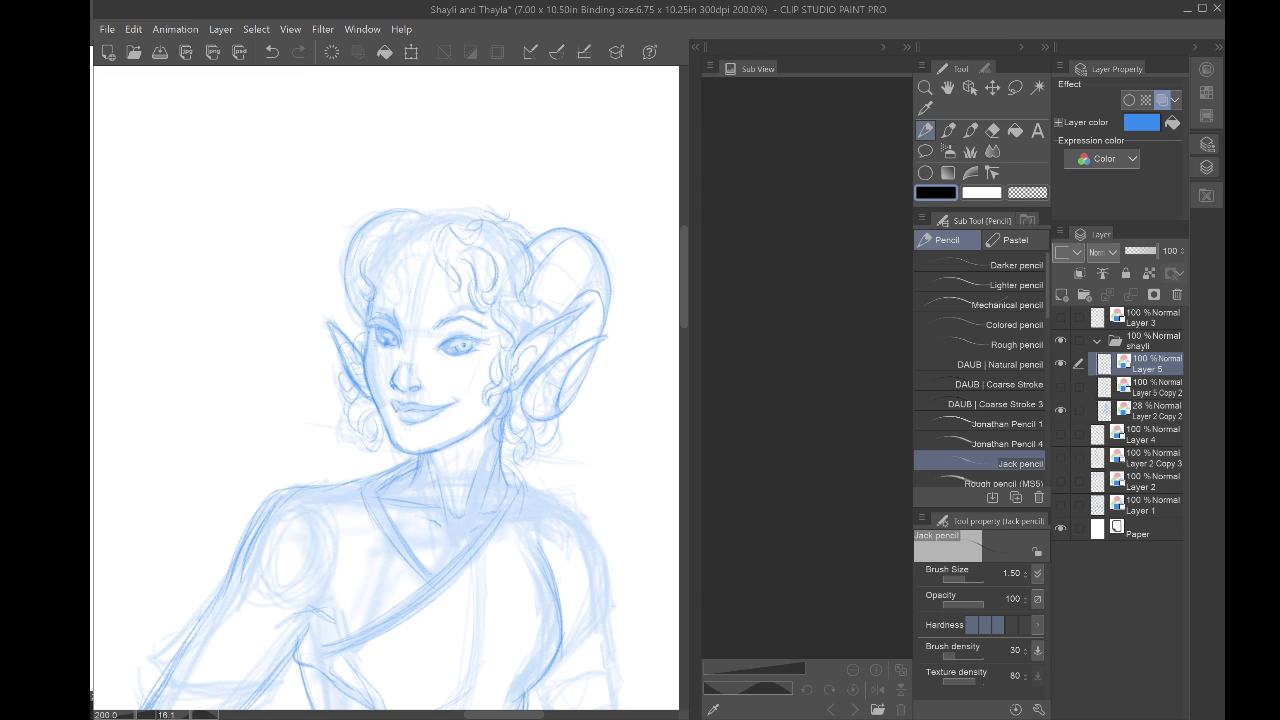
scroll(372, 267, up, 5)
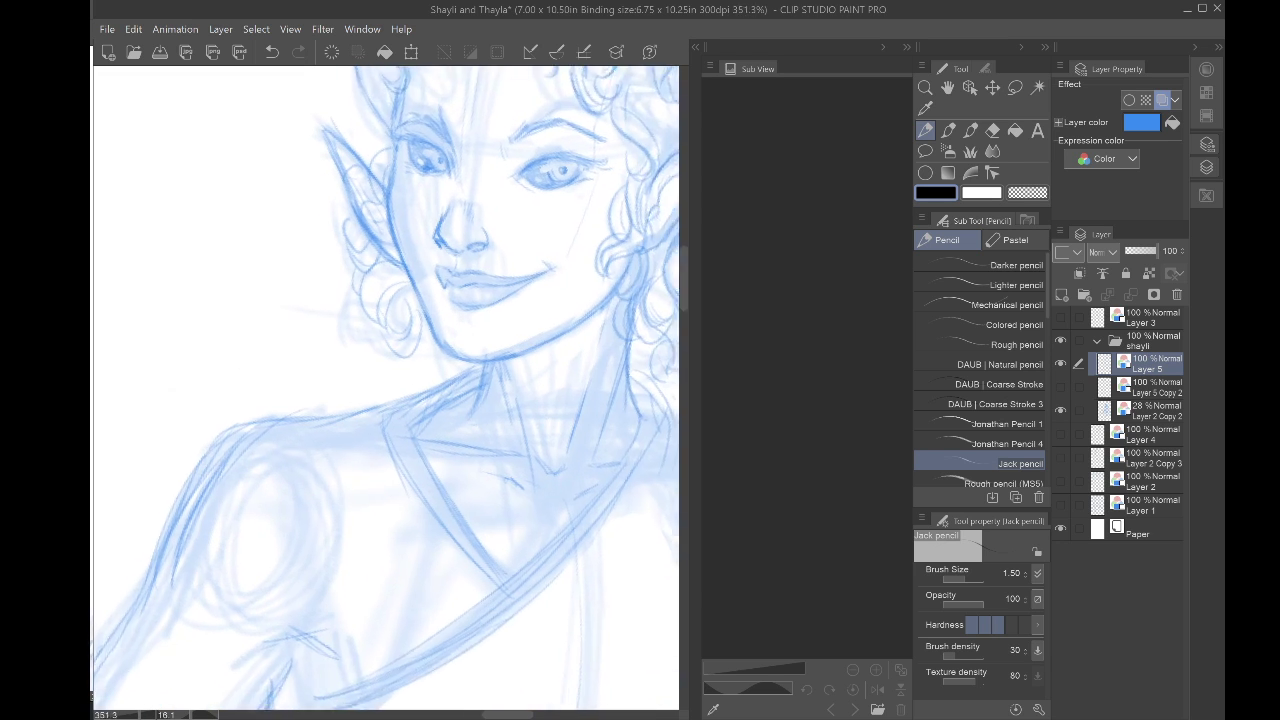
mouse_move(372, 267)
mouse_down()
mouse_move(369, 298)
mouse_move(393, 321)
mouse_move(404, 317)
mouse_move(399, 269)
mouse_move(424, 259)
mouse_move(436, 302)
mouse_move(418, 289)
mouse_move(355, 297)
mouse_move(430, 315)
mouse_move(427, 291)
mouse_move(404, 311)
mouse_move(433, 315)
mouse_move(411, 351)
mouse_move(440, 319)
mouse_move(415, 271)
mouse_move(431, 283)
mouse_move(402, 299)
mouse_move(441, 302)
mouse_move(411, 299)
mouse_up()
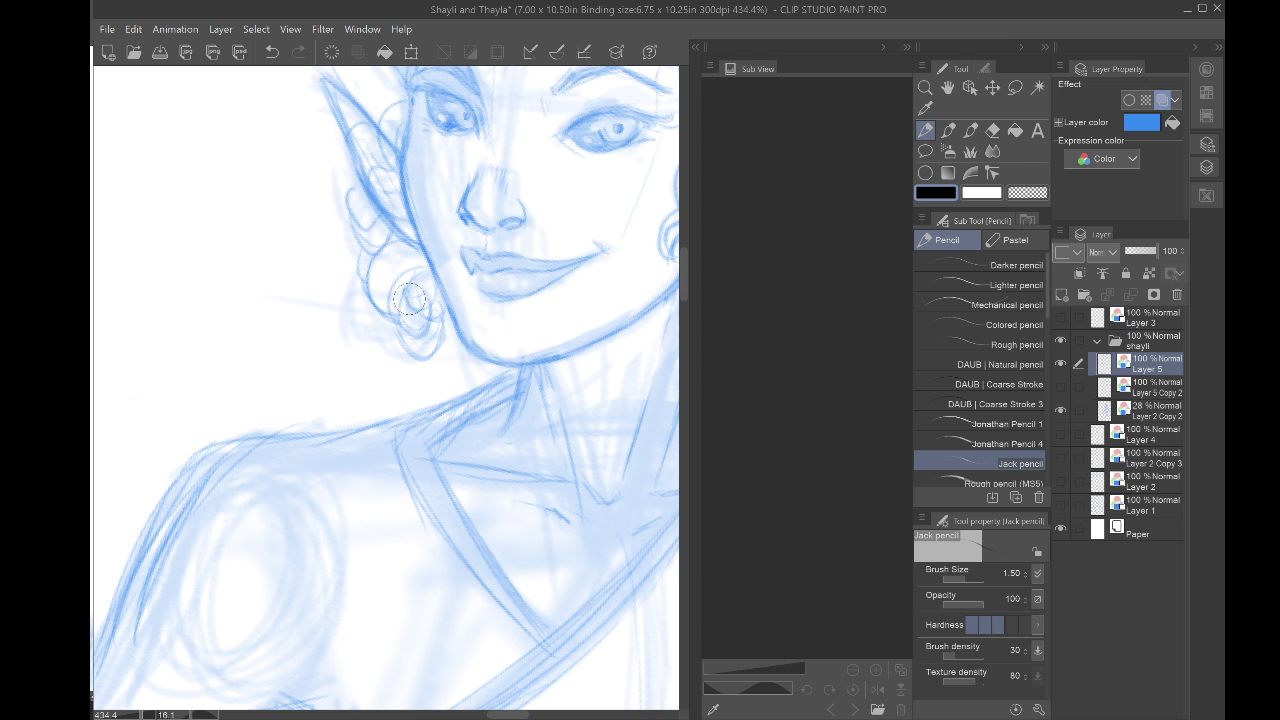
Step: Darken the near eye's upper lid line and thicken both eyebrows
mouse_move(633, 101)
mouse_down()
mouse_move(560, 168)
mouse_move(549, 266)
mouse_move(588, 283)
mouse_move(542, 276)
mouse_move(588, 279)
mouse_up()
mouse_move(502, 280)
mouse_down()
mouse_move(558, 276)
mouse_move(492, 280)
mouse_move(562, 268)
mouse_move(487, 275)
mouse_move(470, 294)
mouse_move(522, 257)
mouse_move(557, 264)
mouse_up()
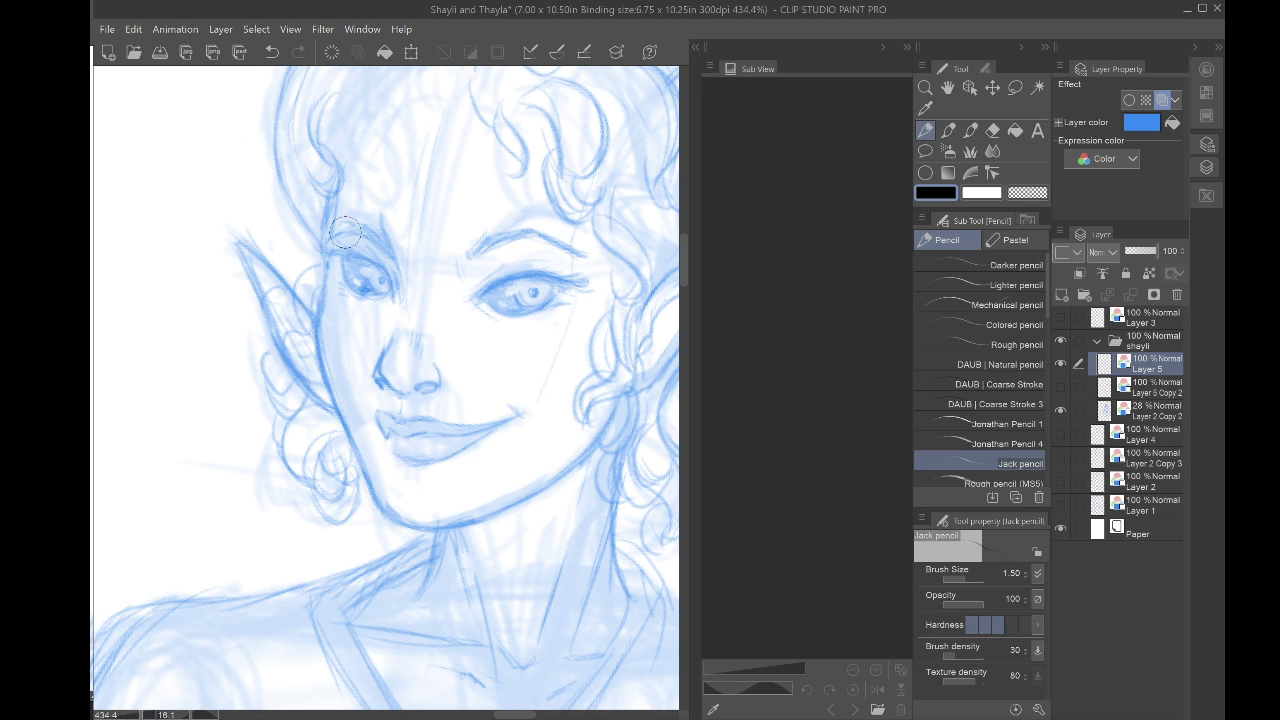
mouse_move(335, 228)
mouse_down()
mouse_move(325, 245)
mouse_move(360, 222)
mouse_up()
mouse_move(475, 240)
mouse_down()
mouse_move(519, 235)
mouse_move(531, 238)
mouse_move(496, 239)
mouse_move(578, 251)
mouse_up()
key(ctrl+minus)
key(ctrl+minus)
key(ctrl+minus)
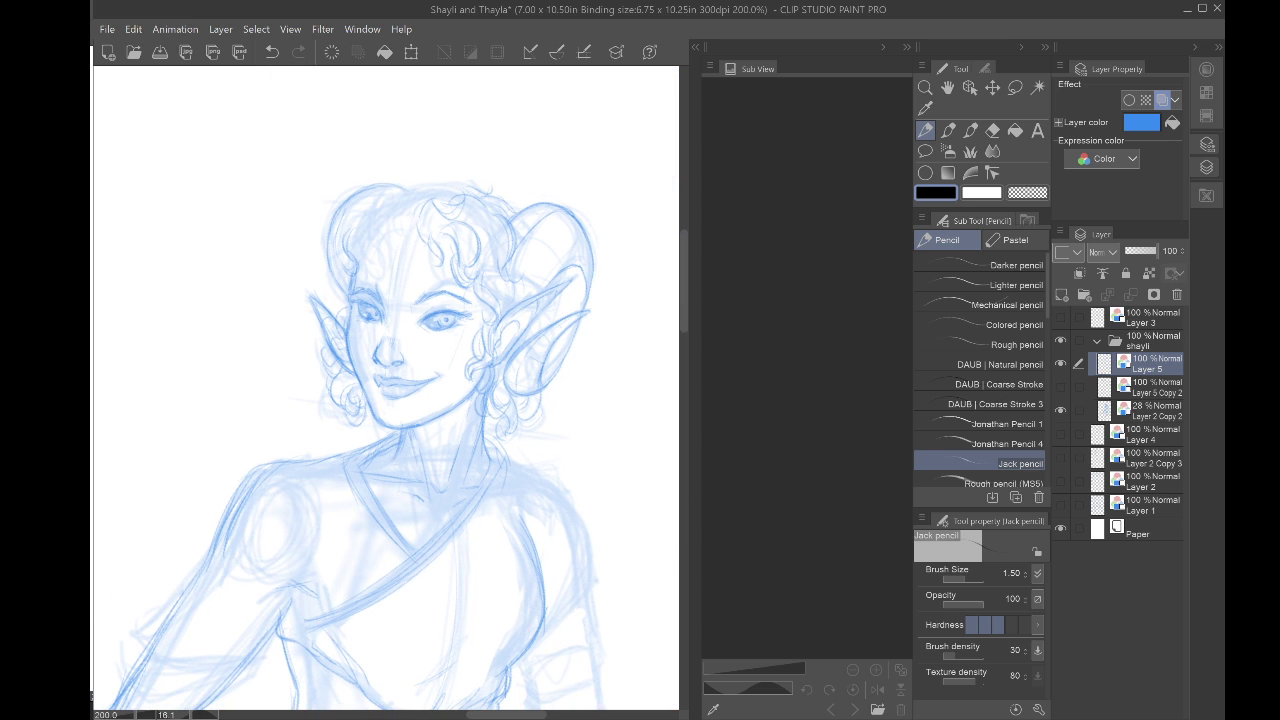
Step: Erase the near eyebrow, redraw it with a smoother arch, and add loose strands to the forehead curls
scroll(371, 362, up, 4)
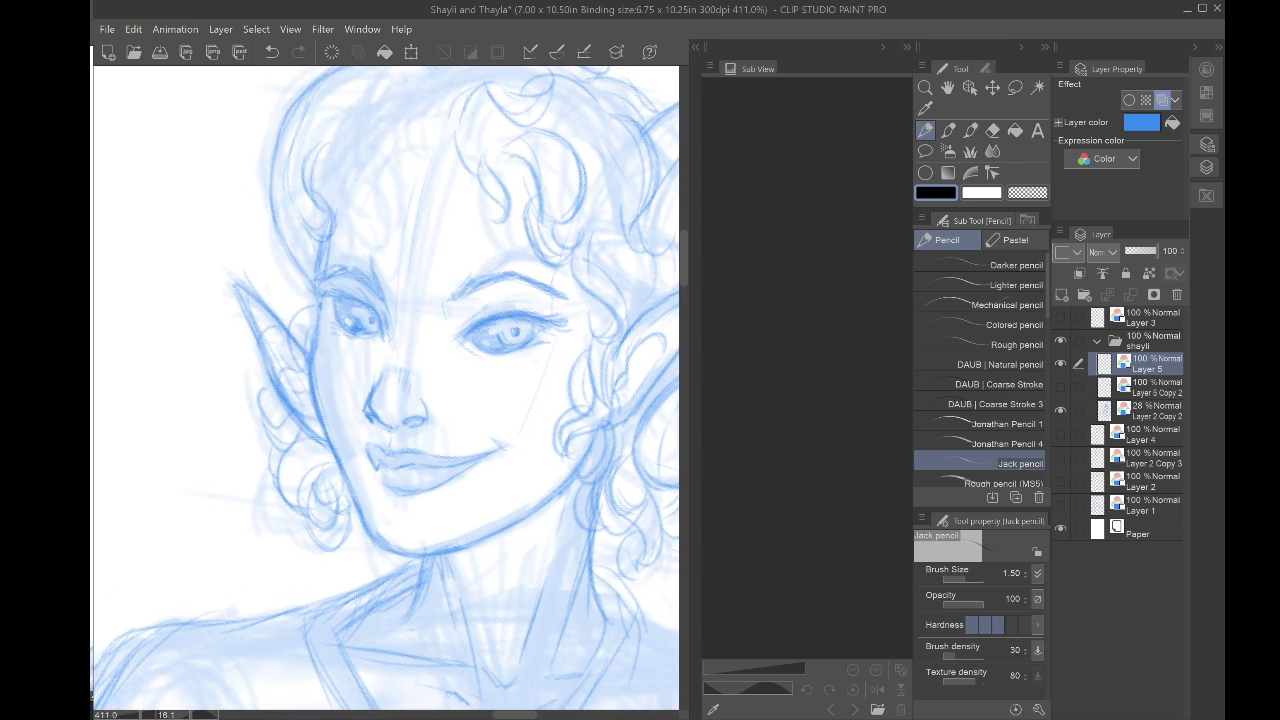
key(e)
mouse_move(552, 291)
mouse_down()
mouse_move(469, 292)
mouse_move(537, 282)
mouse_up()
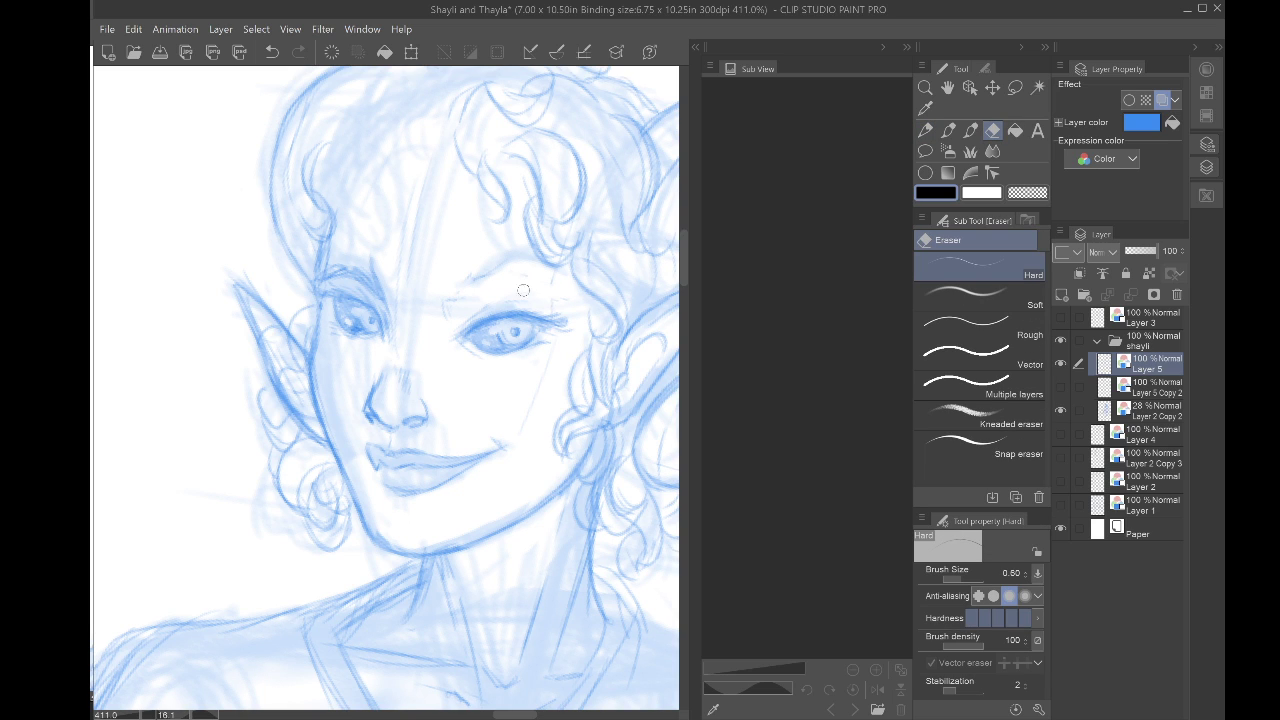
key(p)
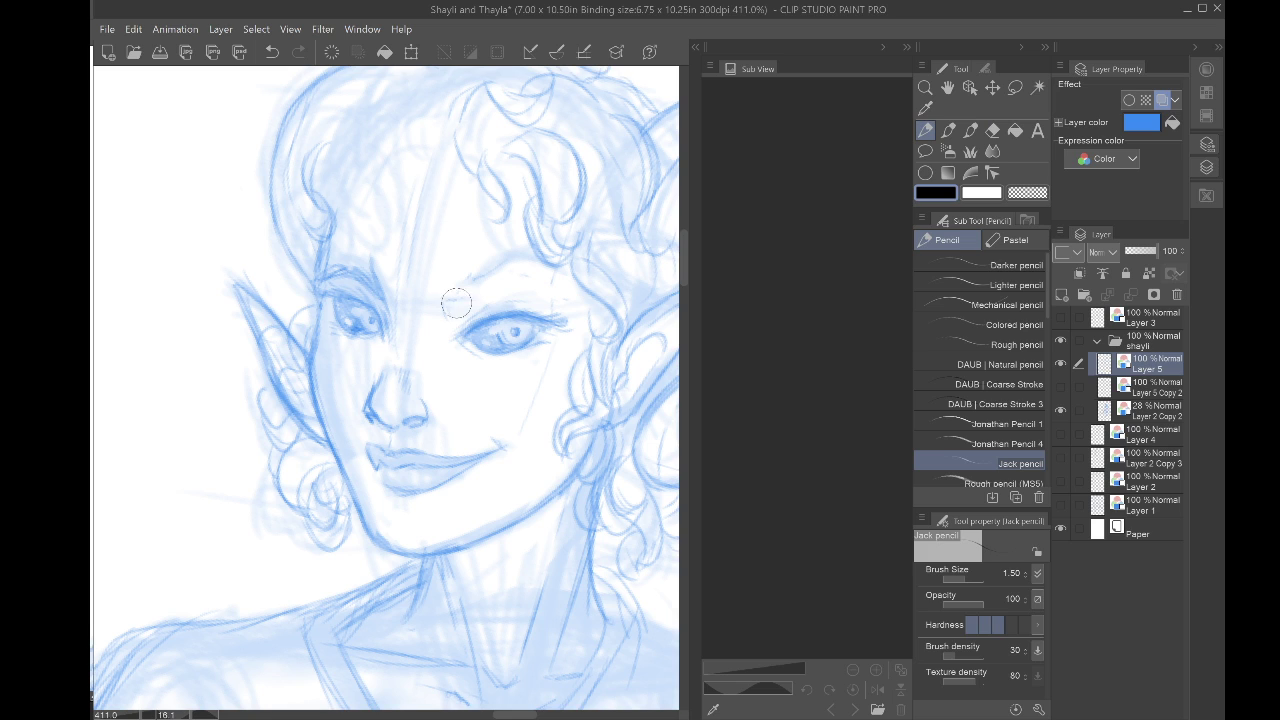
mouse_move(457, 297)
mouse_down()
mouse_move(480, 271)
mouse_move(540, 270)
mouse_move(456, 292)
mouse_move(498, 263)
mouse_move(535, 262)
mouse_move(506, 265)
mouse_move(560, 284)
mouse_move(520, 264)
mouse_move(500, 272)
mouse_move(573, 286)
mouse_move(497, 287)
mouse_move(503, 273)
mouse_move(449, 302)
mouse_move(512, 258)
mouse_move(549, 260)
mouse_move(569, 327)
mouse_up()
drag(453, 229, 498, 302)
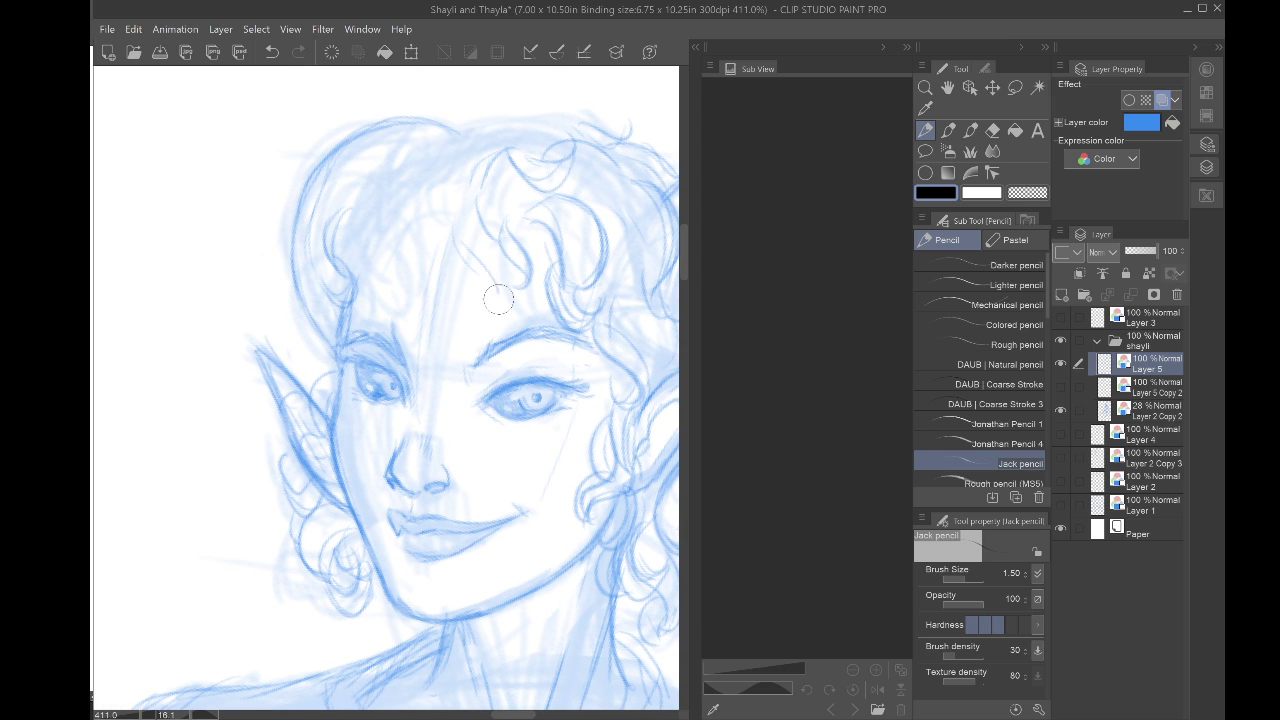
Step: Try a curved band with a dark central mark across the forehead, and erase its main strokes
scroll(451, 262, down, 5)
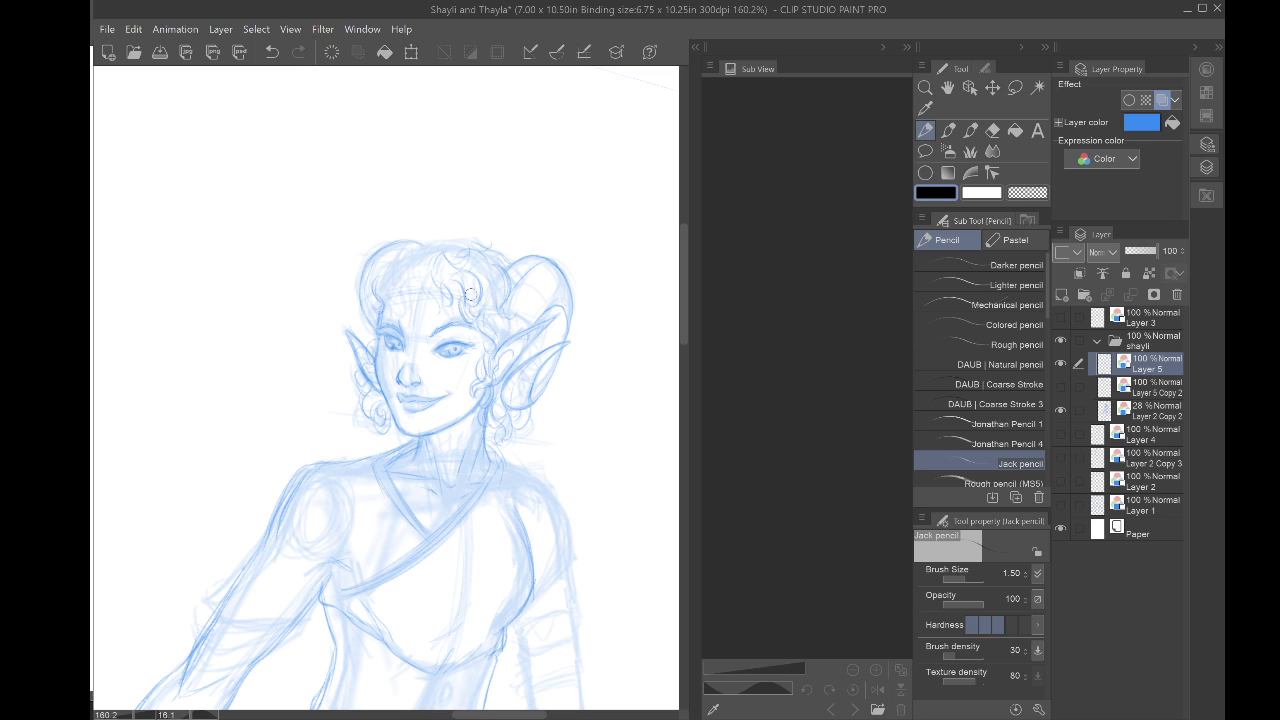
drag(436, 287, 400, 289)
scroll(400, 289, up, 8)
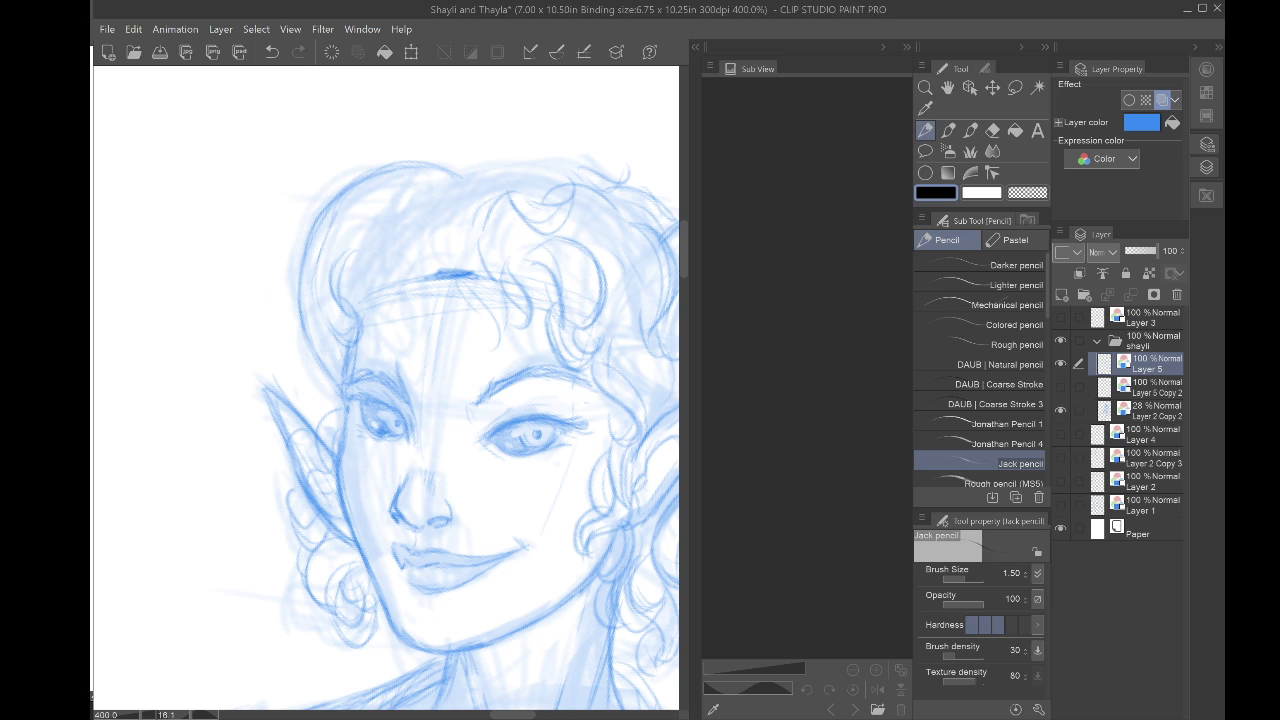
key(e)
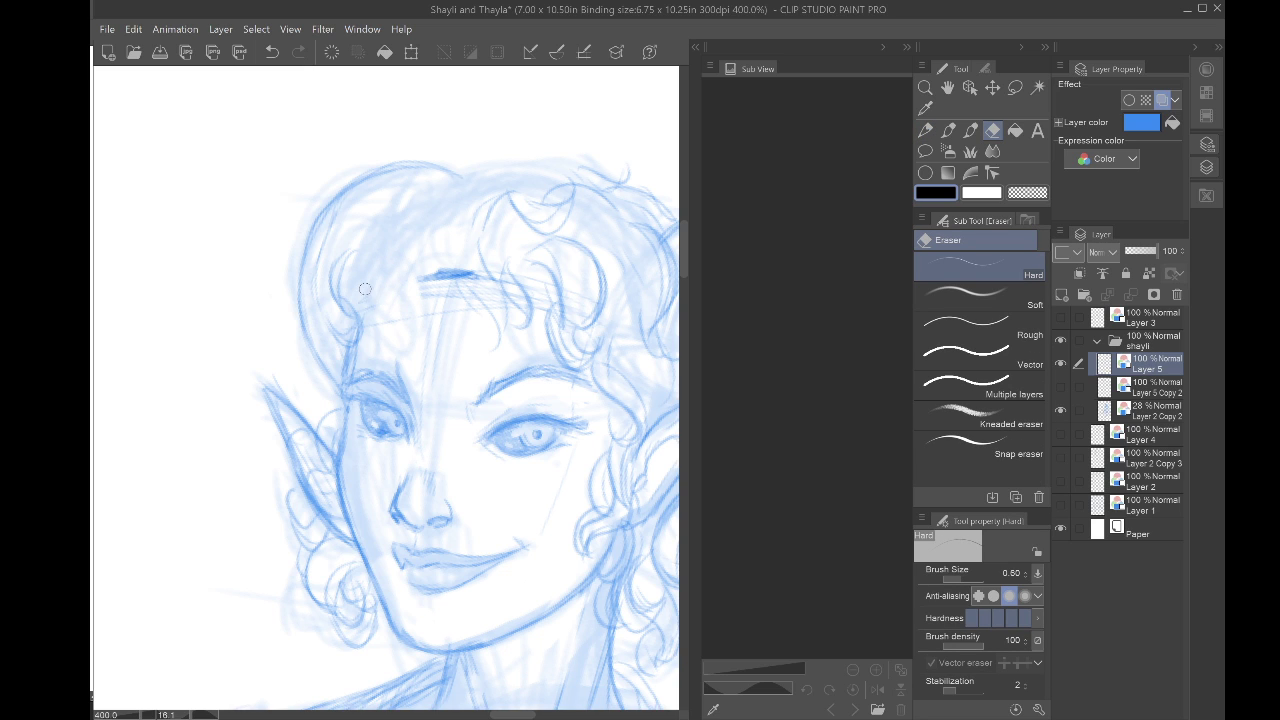
mouse_move(417, 295)
mouse_down()
mouse_move(465, 298)
mouse_move(473, 318)
mouse_move(463, 288)
mouse_move(450, 295)
mouse_move(472, 264)
mouse_move(471, 287)
mouse_move(424, 273)
mouse_up()
key(p)
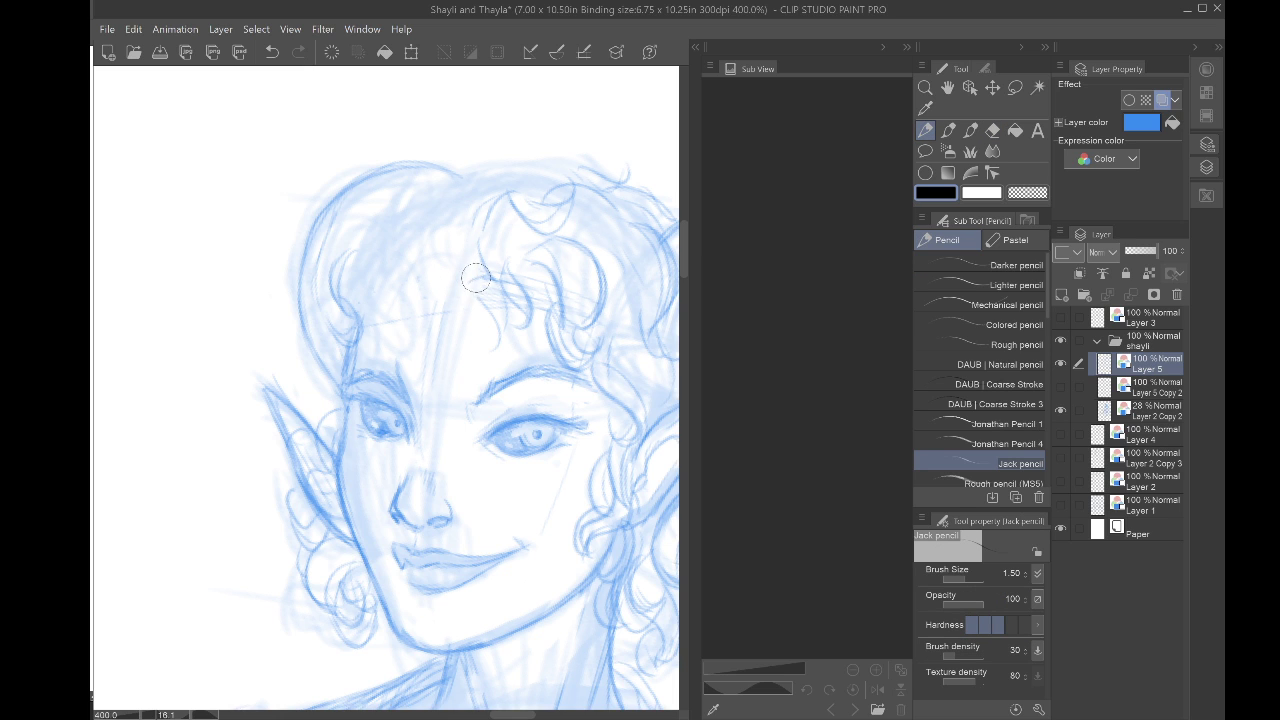
Step: Touch up both eyebrows, extend the far brow's inner end upward, and erase the excess beside it
drag(478, 278, 400, 261)
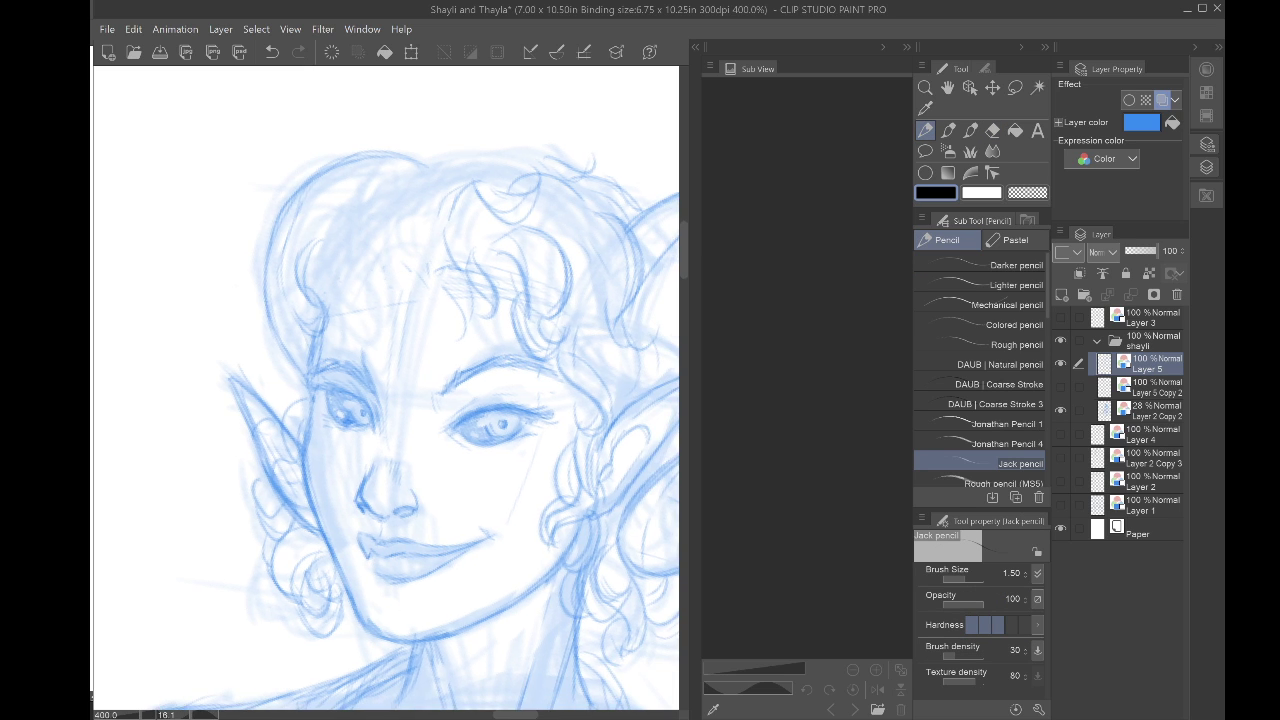
mouse_move(460, 372)
mouse_down()
mouse_move(446, 378)
mouse_move(501, 351)
mouse_up()
mouse_move(307, 372)
mouse_down()
mouse_move(369, 400)
mouse_move(361, 377)
mouse_move(373, 417)
mouse_up()
drag(362, 353, 362, 390)
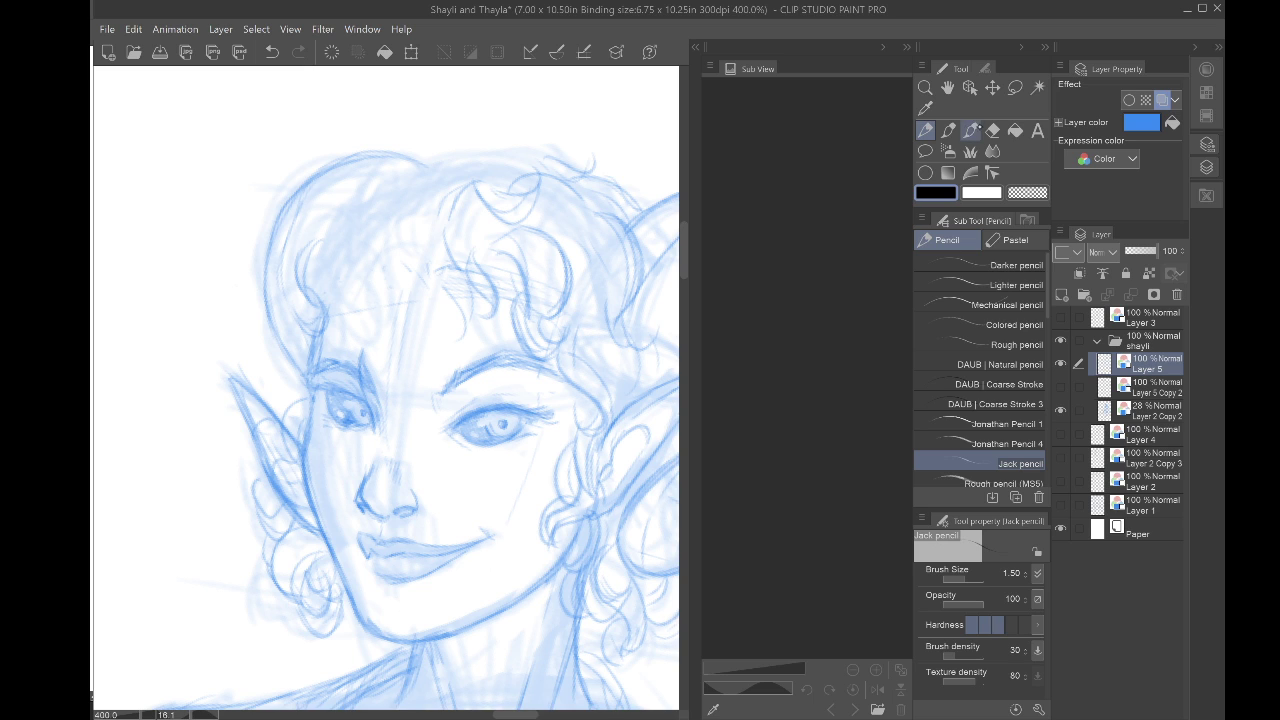
key(e)
drag(383, 412, 373, 370)
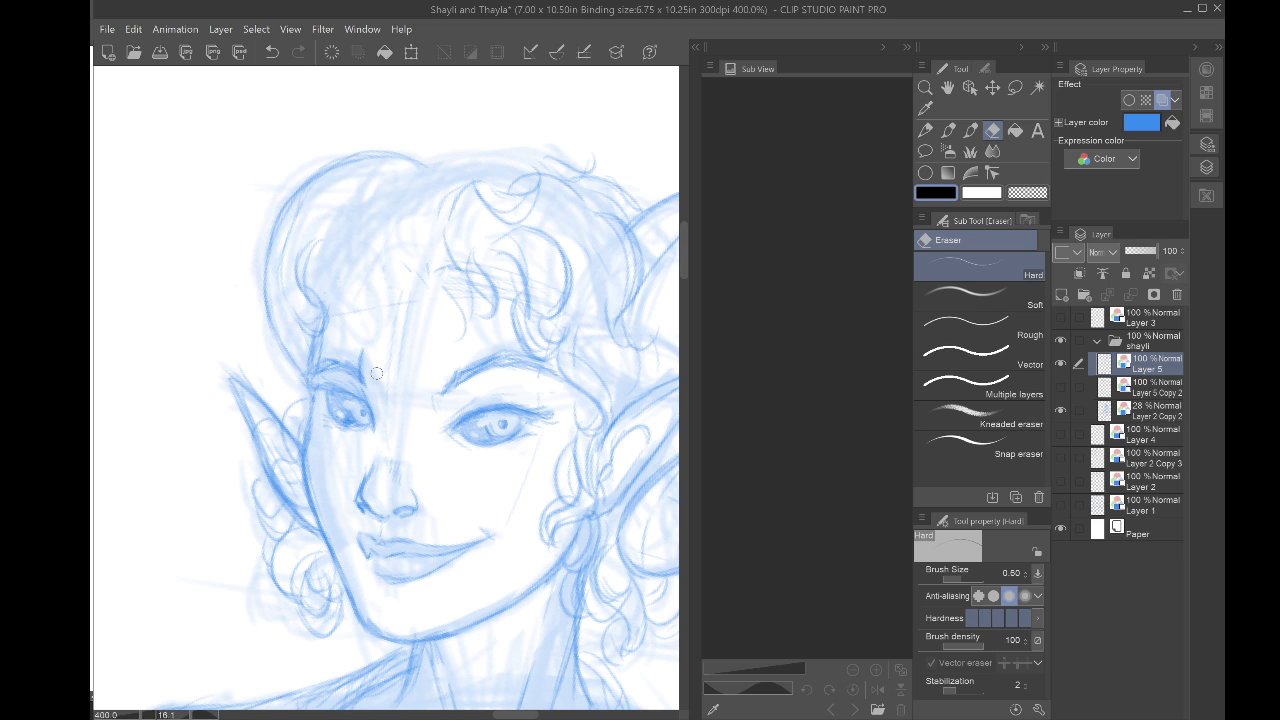
key(p)
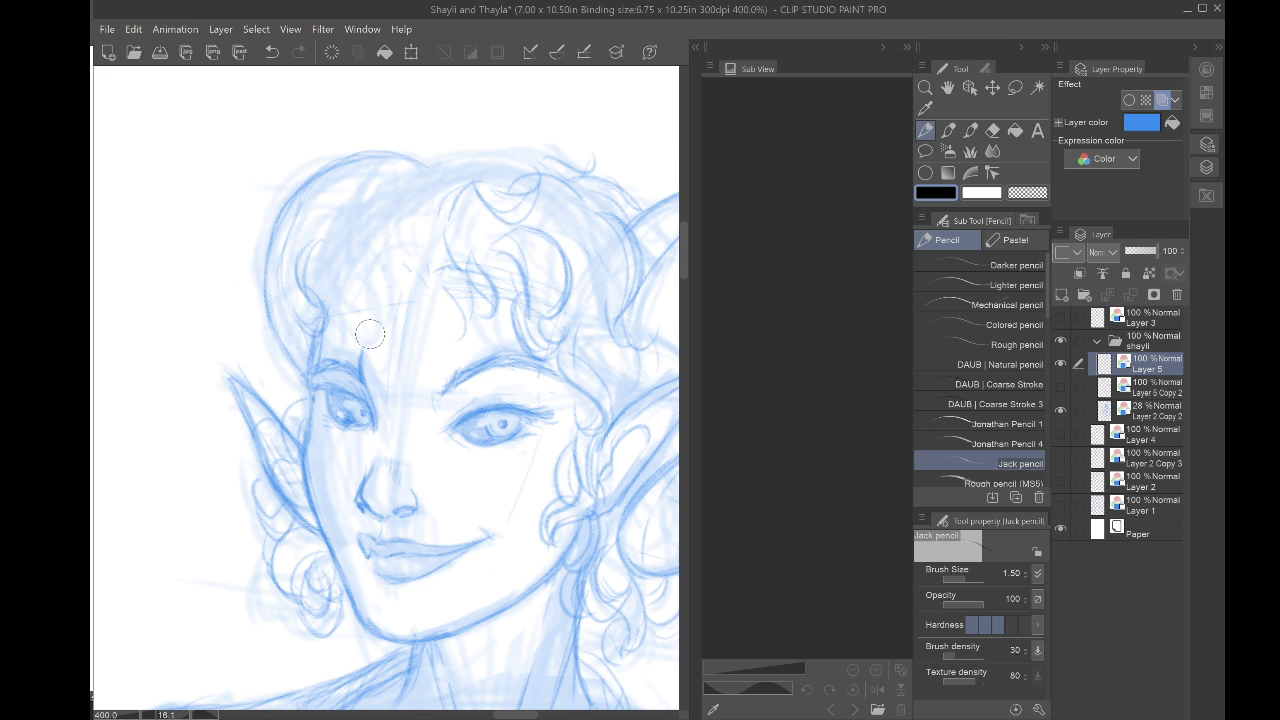
Step: Examine the full figure's pose and proportions from several zoom levels and canvas rotations, ending back at the face
scroll(370, 334, down, 3)
drag(440, 460, 410, 155)
scroll(380, 420, down, 1)
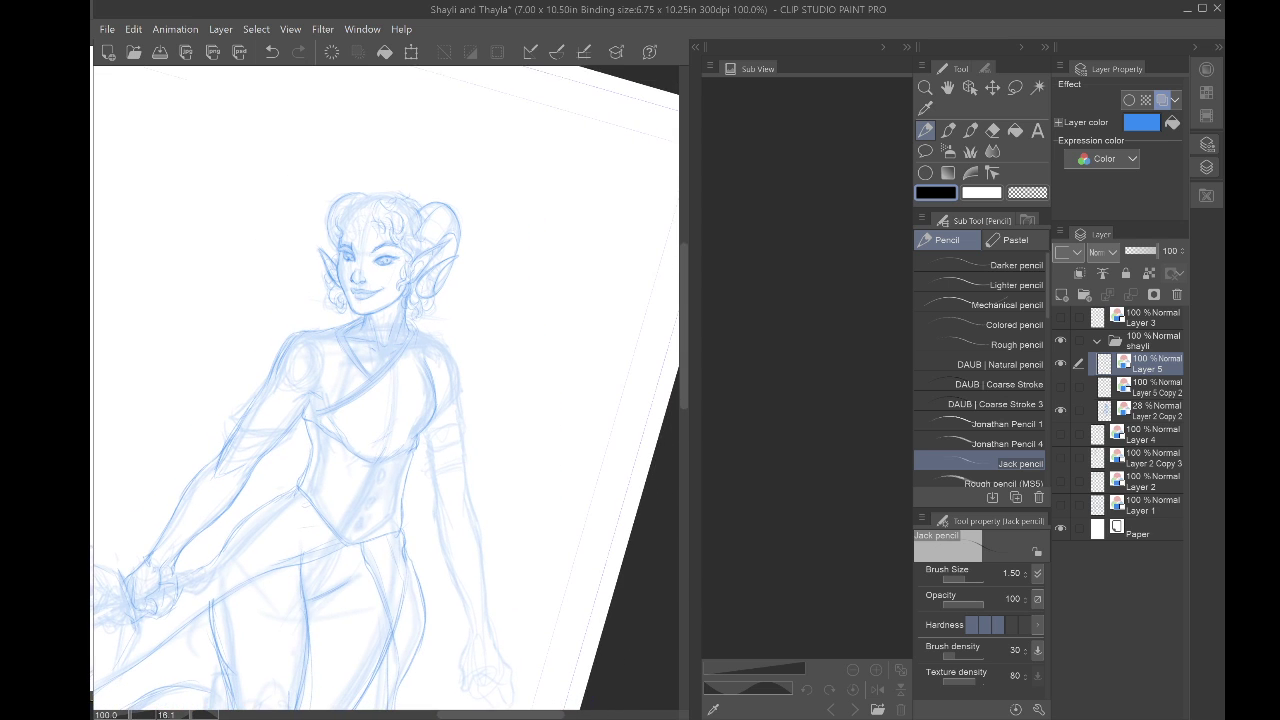
drag(380, 430, 431, 408)
scroll(375, 309, up, 3)
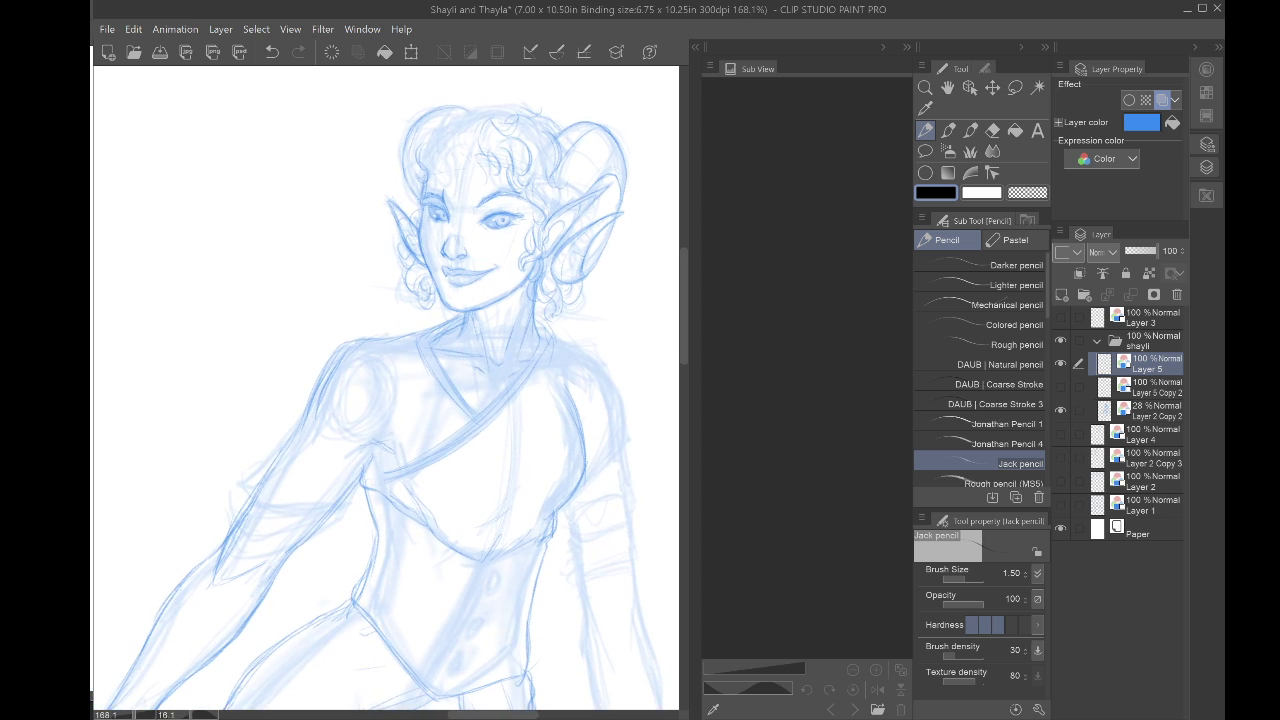
scroll(396, 435, down, 3)
drag(215, 475, 335, 530)
drag(400, 440, 408, 424)
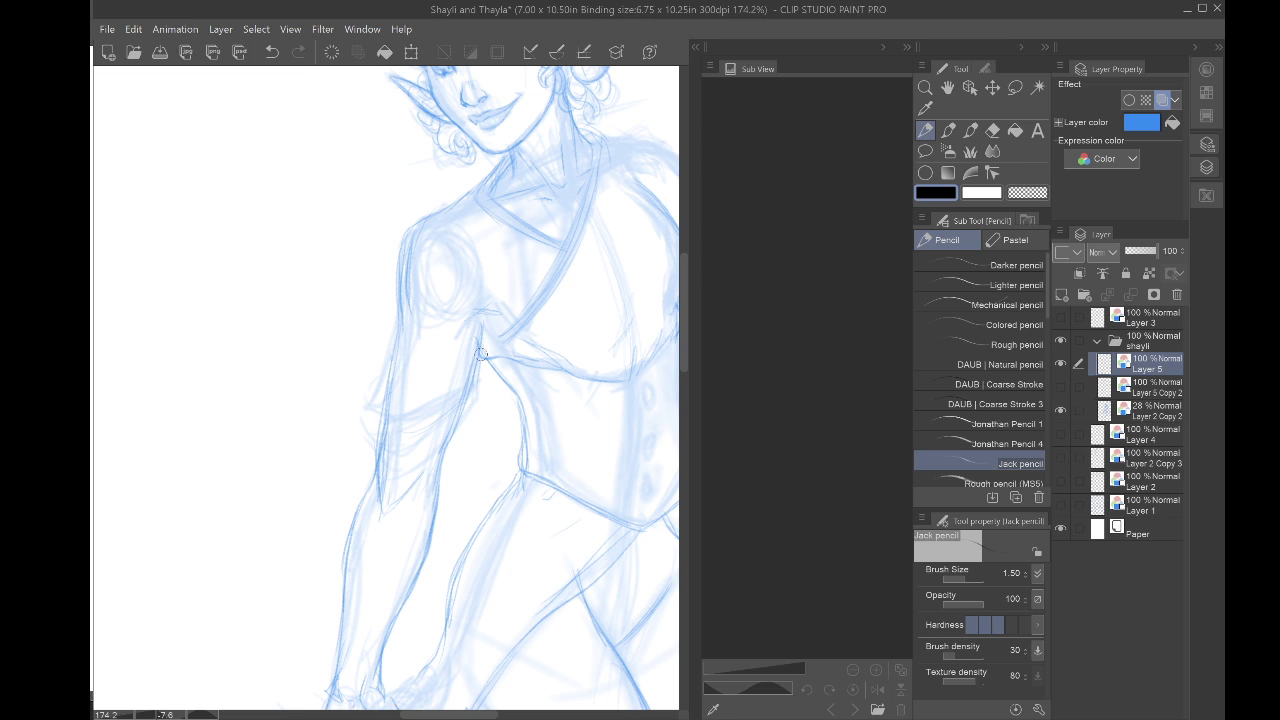
mouse_move(481, 356)
mouse_down()
mouse_move(467, 419)
mouse_move(416, 462)
mouse_move(375, 434)
mouse_move(459, 412)
mouse_up()
drag(457, 420, 390, 448)
scroll(310, 414, down, 2)
drag(400, 400, 387, 369)
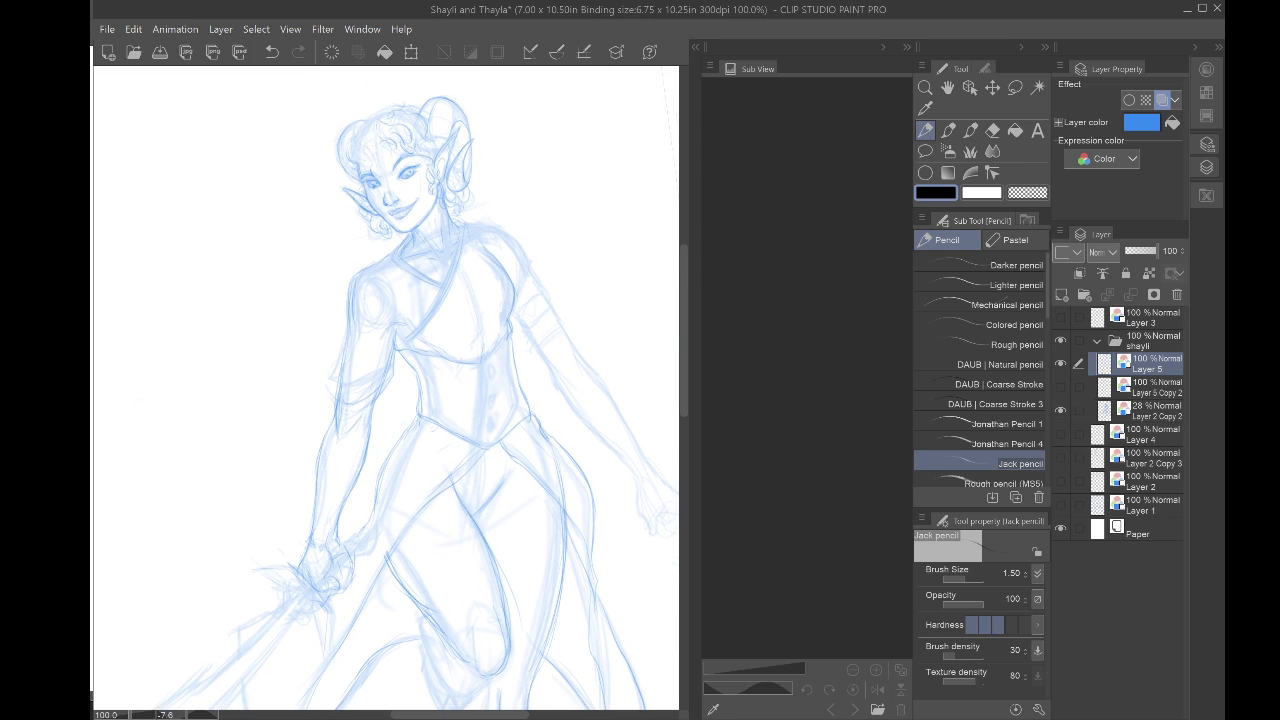
scroll(280, 397, down, 4)
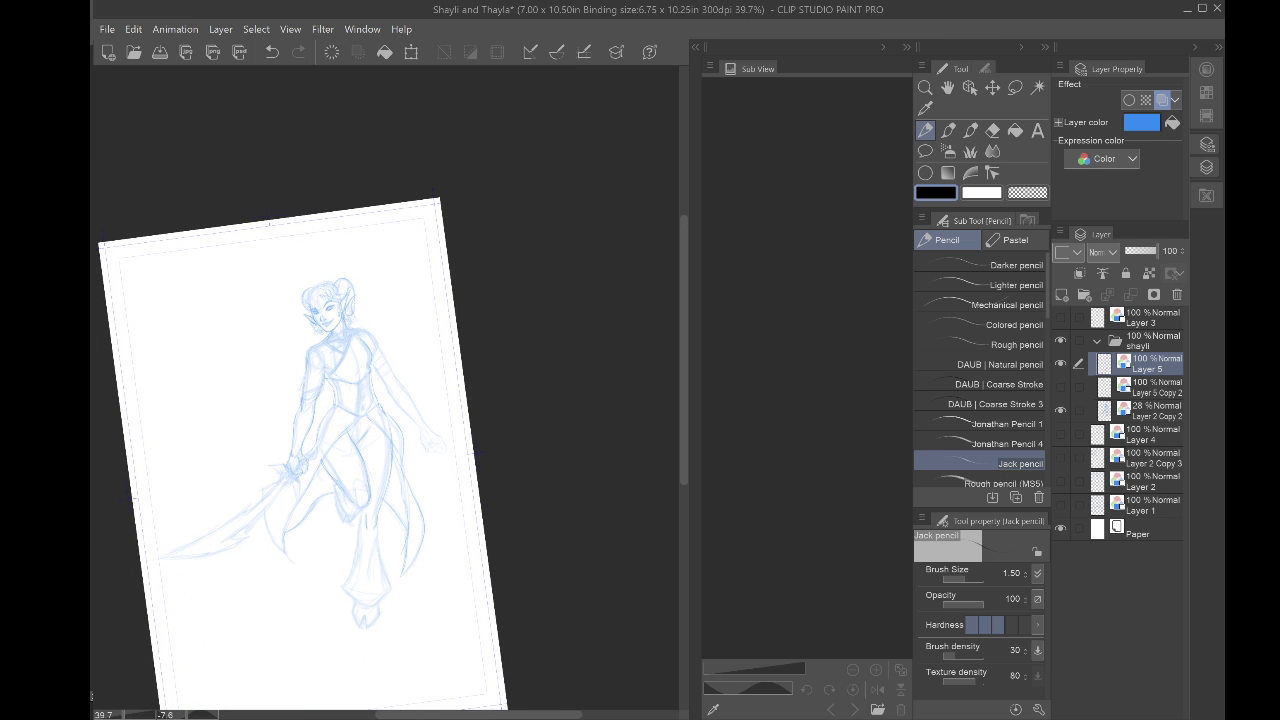
mouse_move(300, 320)
mouse_down()
mouse_move(343, 333)
mouse_move(320, 325)
mouse_up()
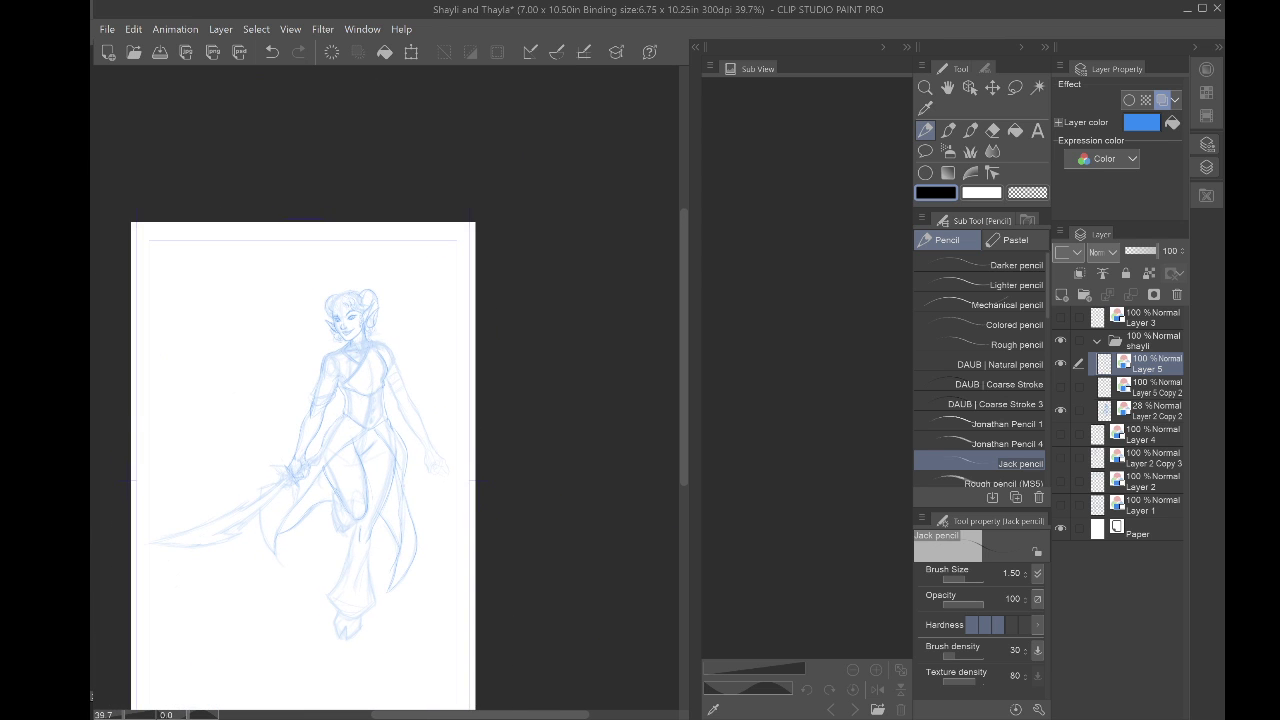
scroll(278, 451, up, 5)
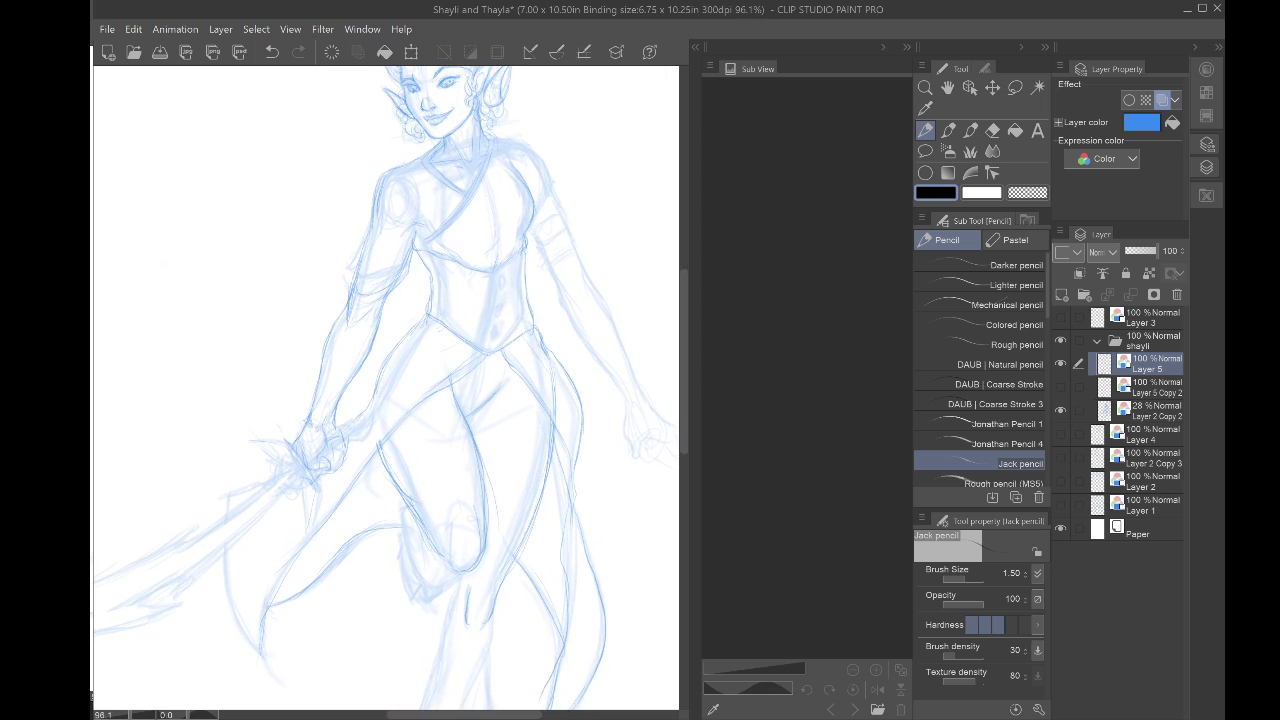
scroll(455, 70, up, 3)
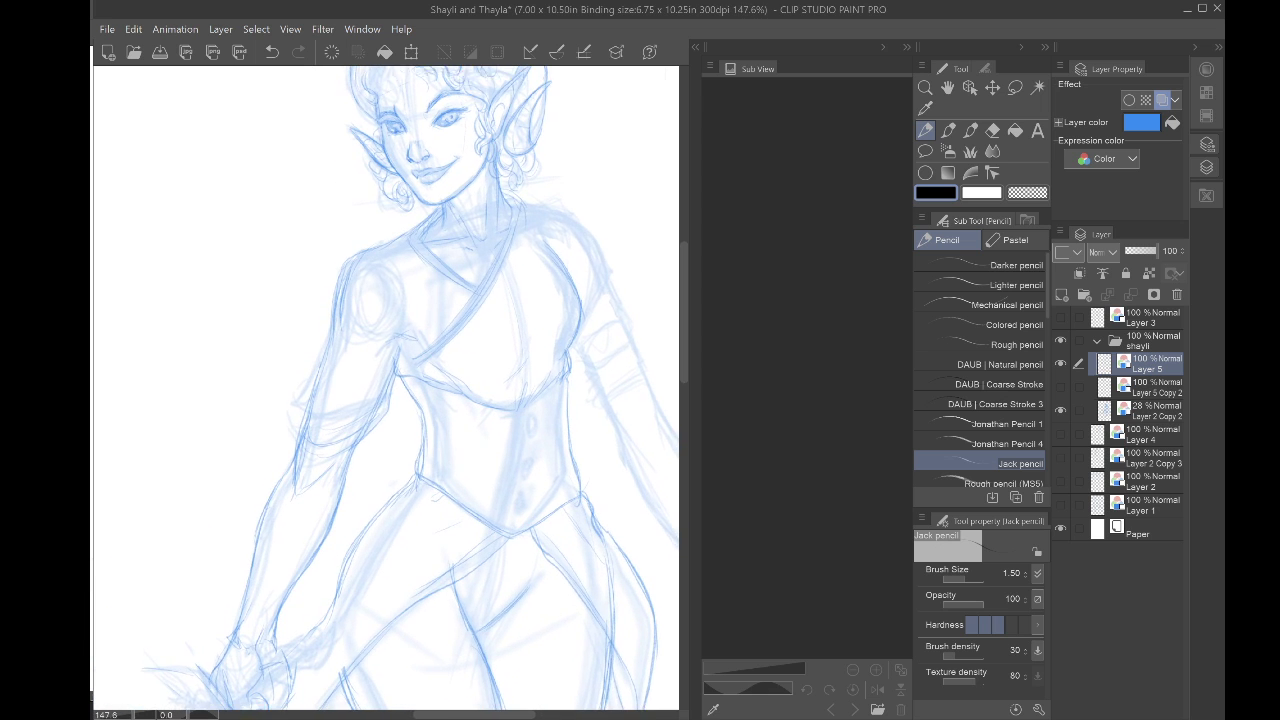
scroll(420, 70, up, 4)
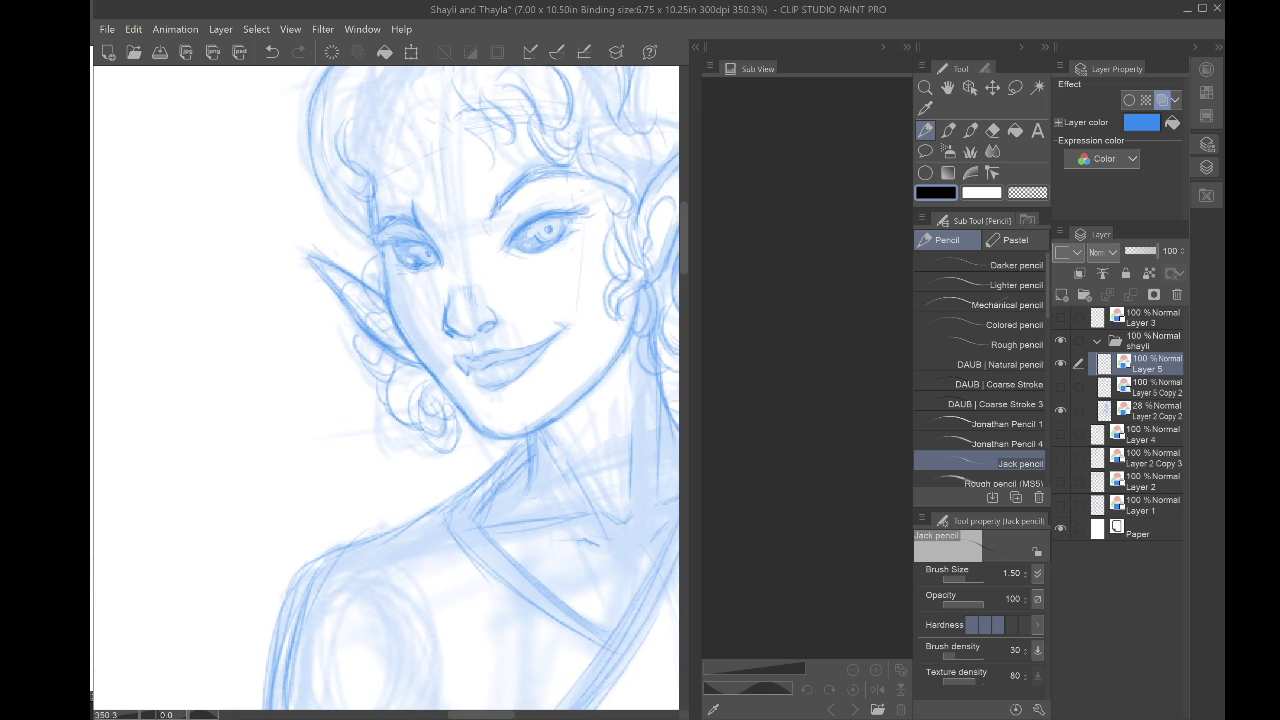
Step: Undo the last two edits and restore them for comparison
click(271, 52)
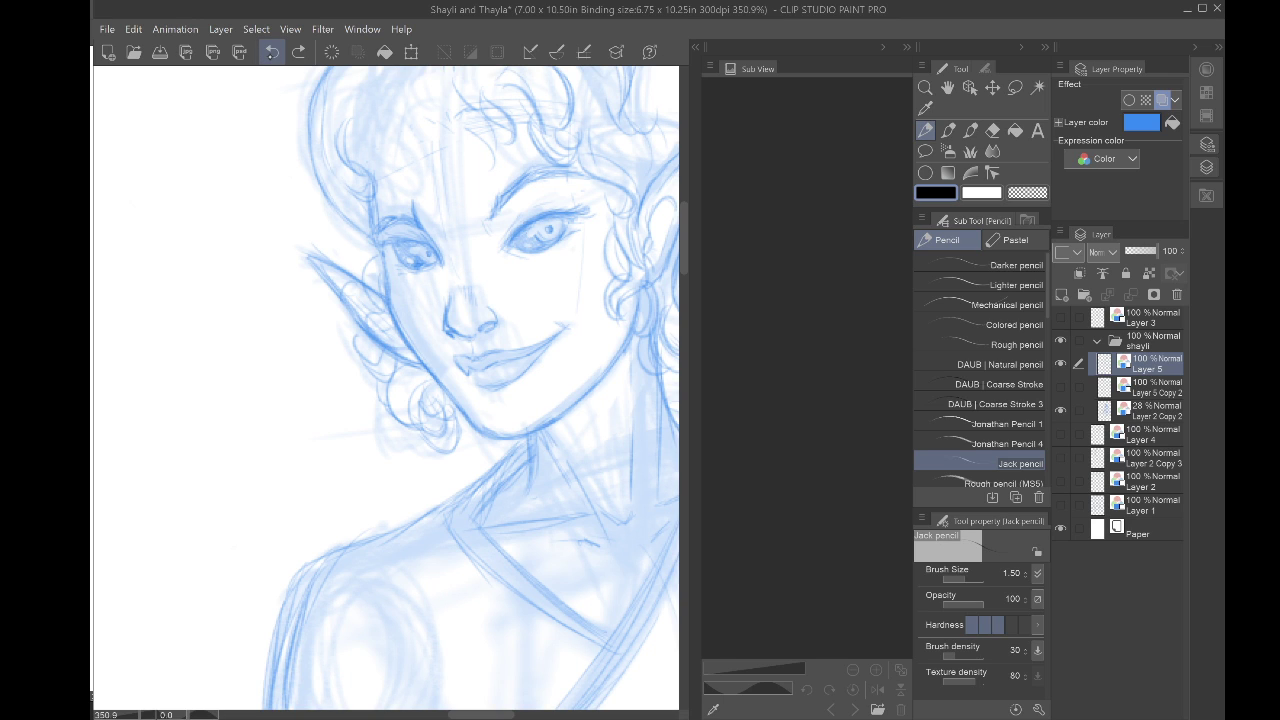
click(271, 52)
click(298, 52)
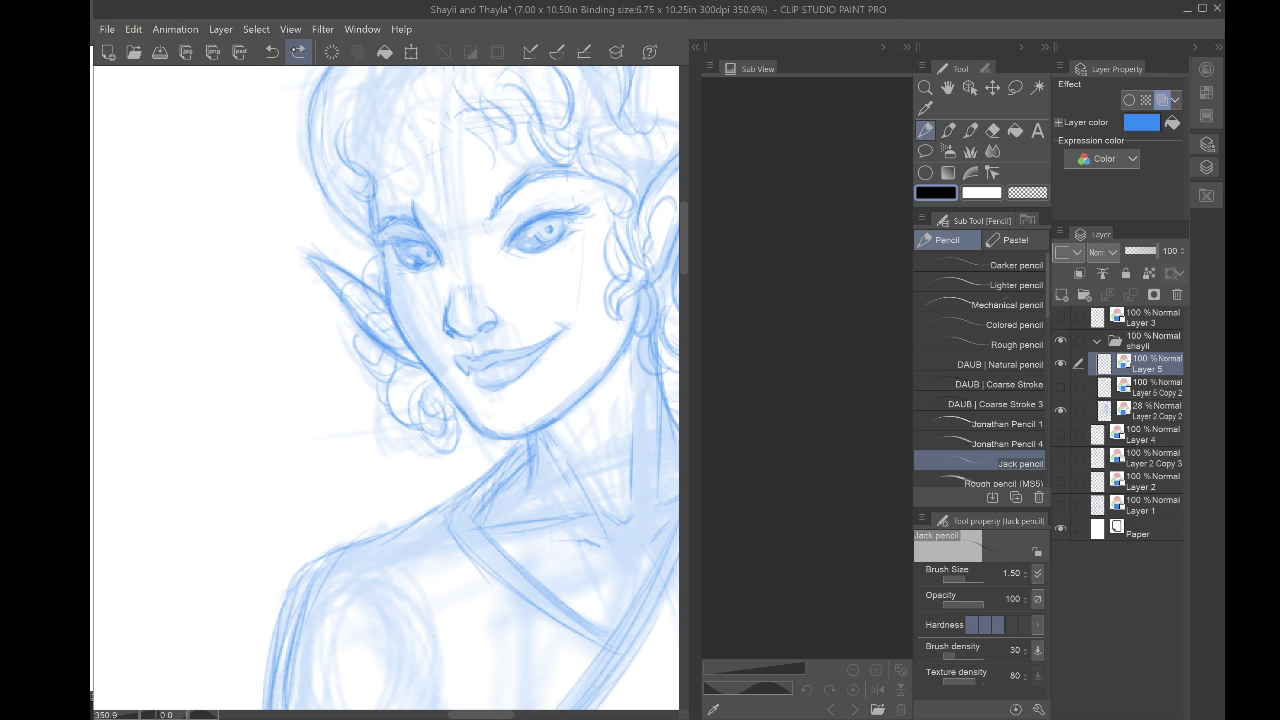
click(298, 52)
Step: Erase small marks inside the far eye's iris to lighten it
key(e)
scroll(369, 290, up, 3)
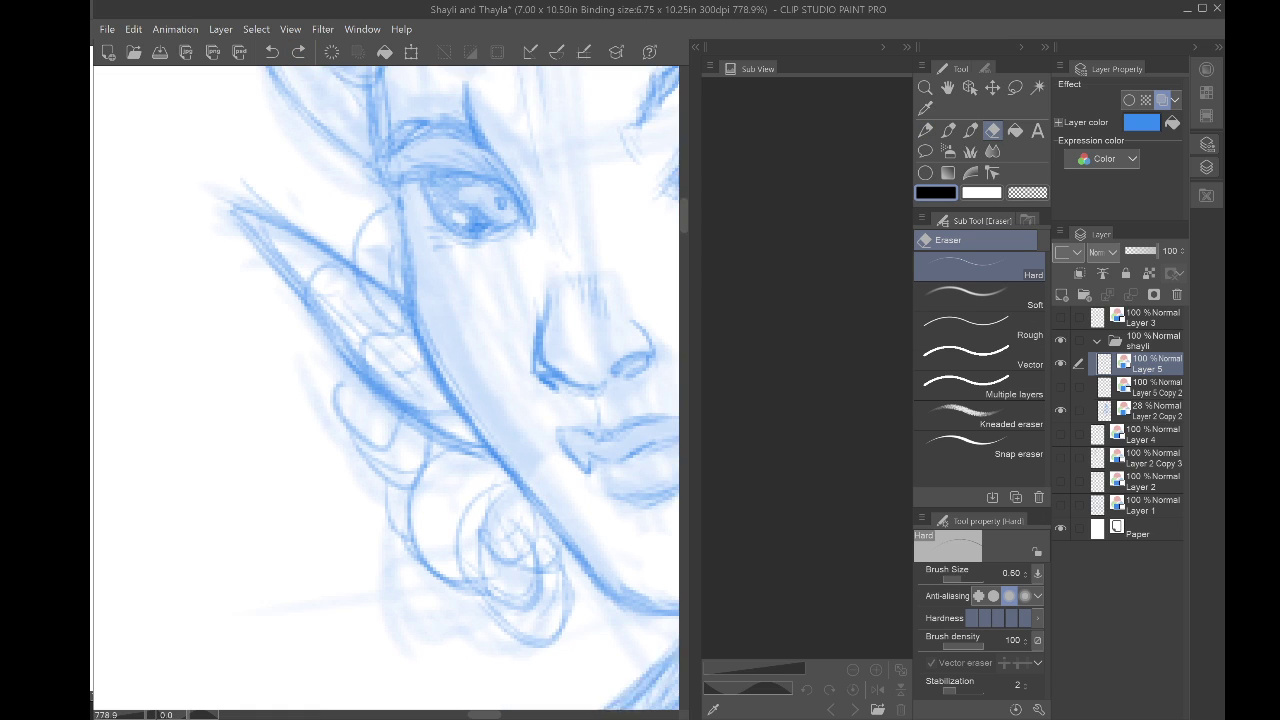
mouse_move(486, 222)
mouse_down()
mouse_move(454, 219)
mouse_move(462, 206)
mouse_up()
key(p)
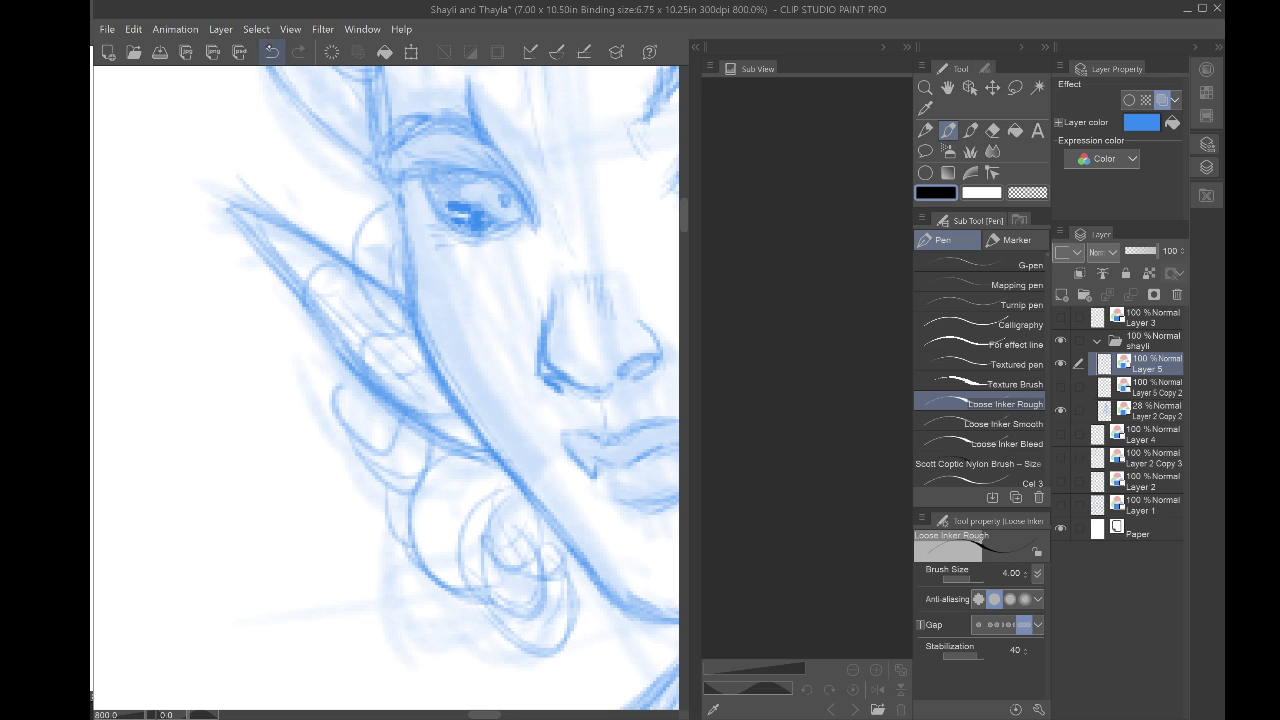
click(271, 52)
click(271, 52)
click(271, 52)
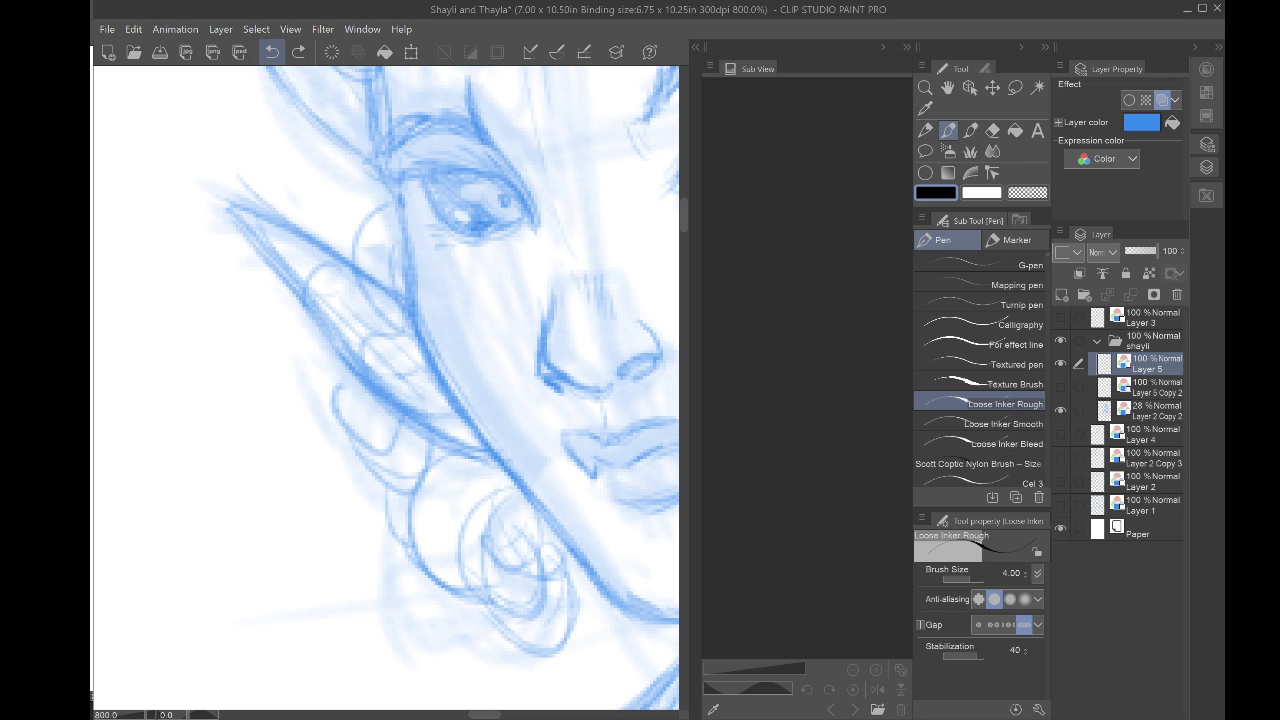
key(p)
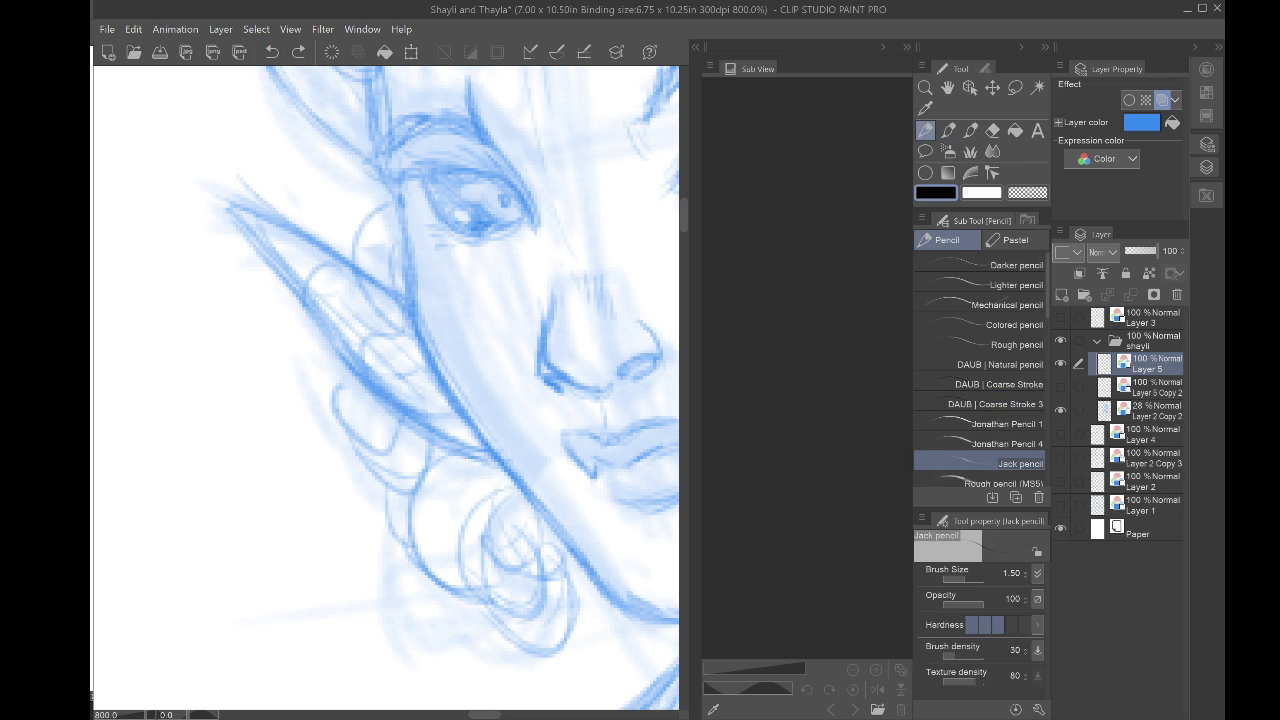
Step: Darken the far eye's pupil and strengthen its upper lid and outer corner with the Jack pencil
mouse_move(478, 214)
mouse_down()
mouse_move(452, 182)
mouse_move(455, 223)
mouse_move(453, 181)
mouse_move(428, 183)
mouse_move(475, 179)
mouse_move(420, 176)
mouse_move(432, 192)
mouse_move(424, 166)
mouse_move(437, 162)
mouse_move(406, 174)
mouse_move(417, 186)
mouse_move(385, 180)
mouse_up()
mouse_move(500, 172)
mouse_down()
mouse_move(416, 157)
mouse_move(471, 169)
mouse_move(381, 188)
mouse_up()
scroll(381, 188, down, 5)
scroll(460, 245, up, 3)
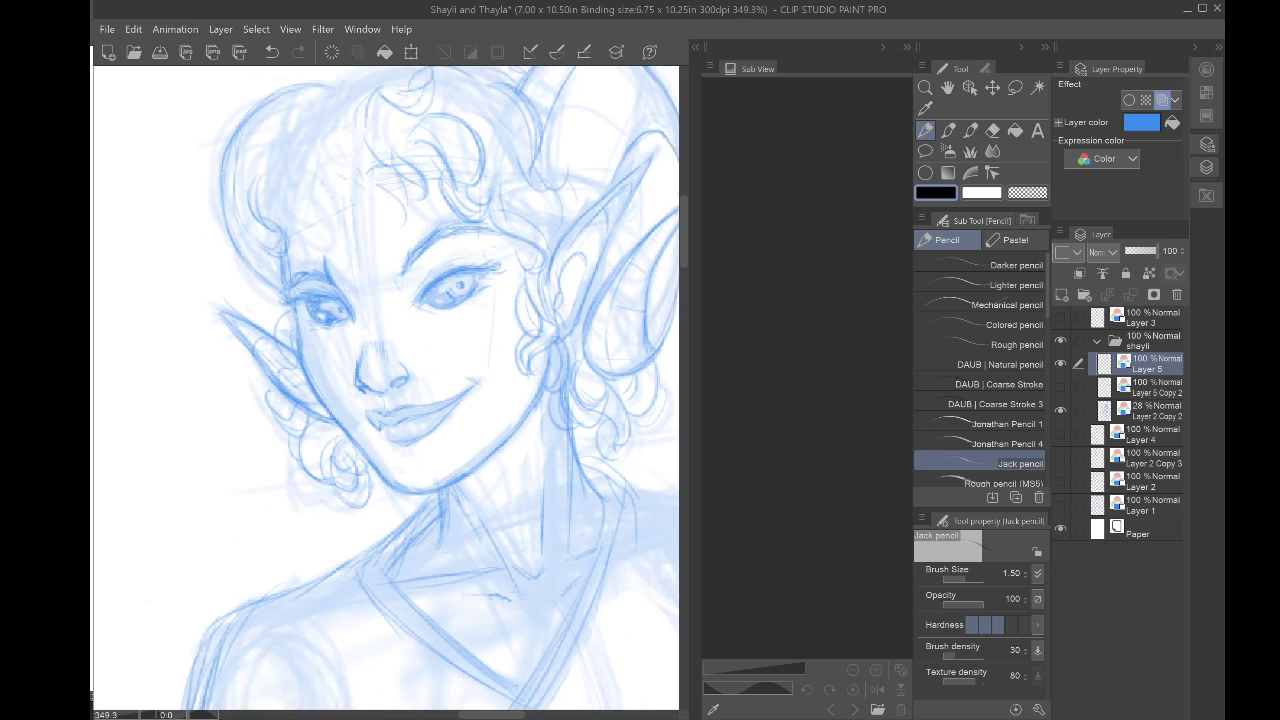
Step: Reinforce the outer end of the far eyebrow and the arch of the near eyebrow
mouse_move(308, 263)
mouse_down()
mouse_move(284, 264)
mouse_move(320, 265)
mouse_move(270, 284)
mouse_move(295, 260)
mouse_up()
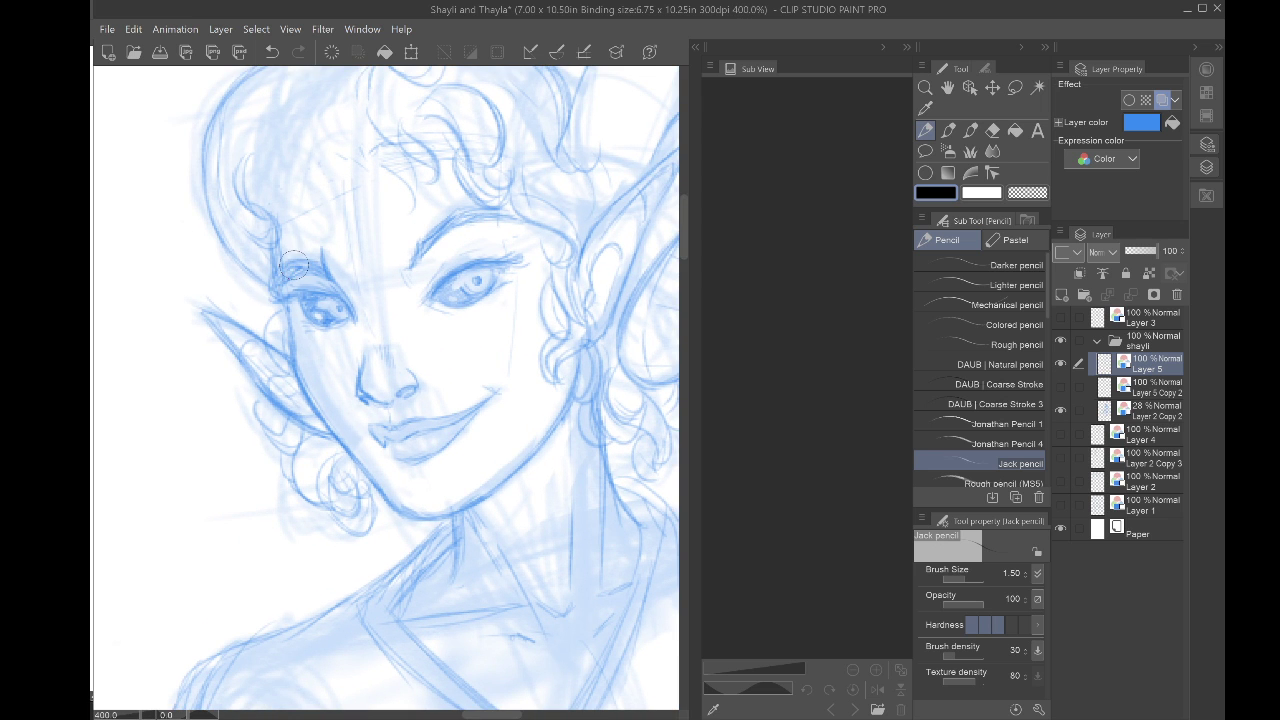
mouse_move(418, 234)
mouse_down()
mouse_move(452, 212)
mouse_move(519, 216)
mouse_up()
scroll(519, 216, down, 4)
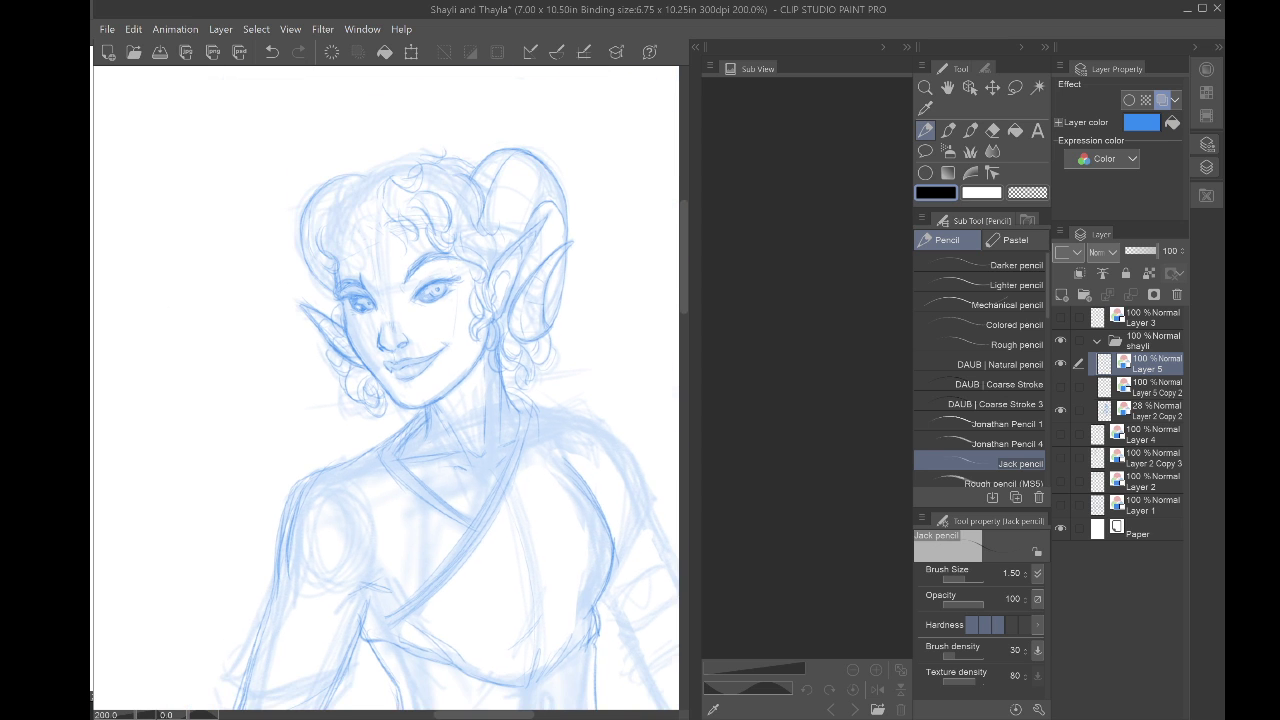
Step: Erase a small area in the lower part of the far iris and touch up the eye with the pencil
scroll(306, 314, up, 5)
scroll(306, 315, up, 1)
key(e)
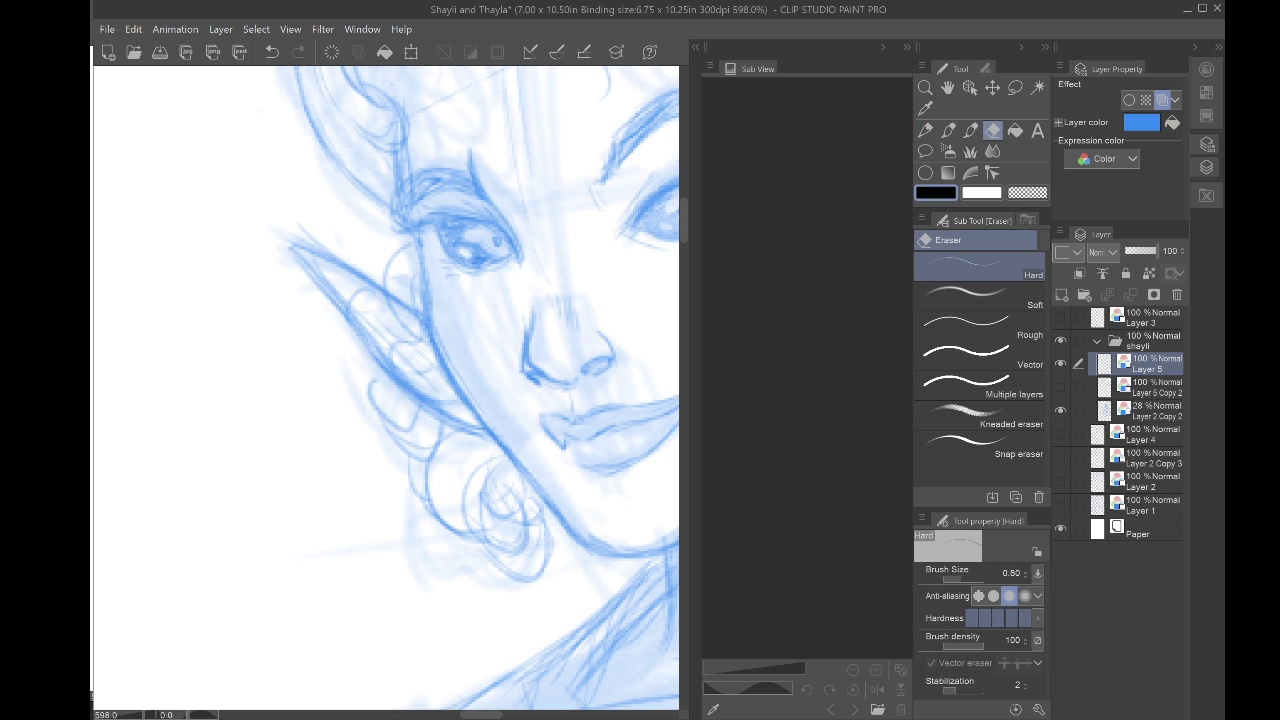
mouse_move(466, 258)
mouse_down()
mouse_move(490, 260)
mouse_move(483, 268)
mouse_up()
scroll(483, 268, down, 5)
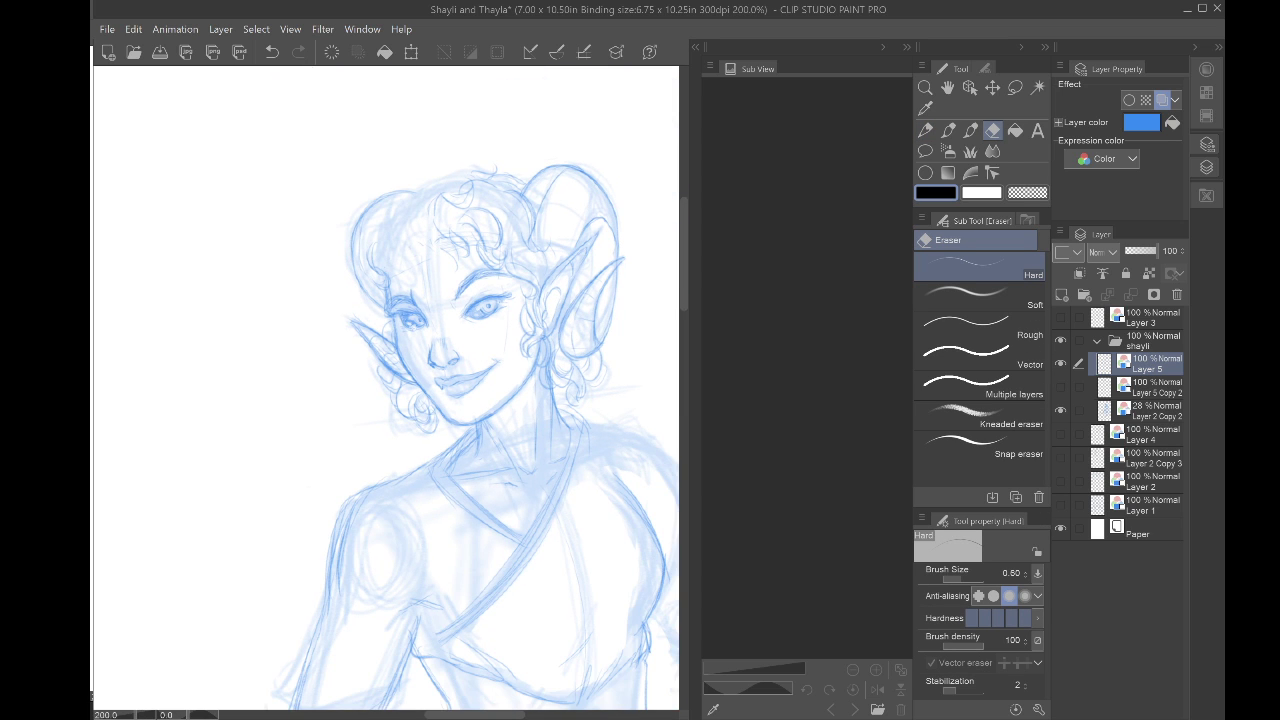
key(p)
scroll(416, 334, up, 1)
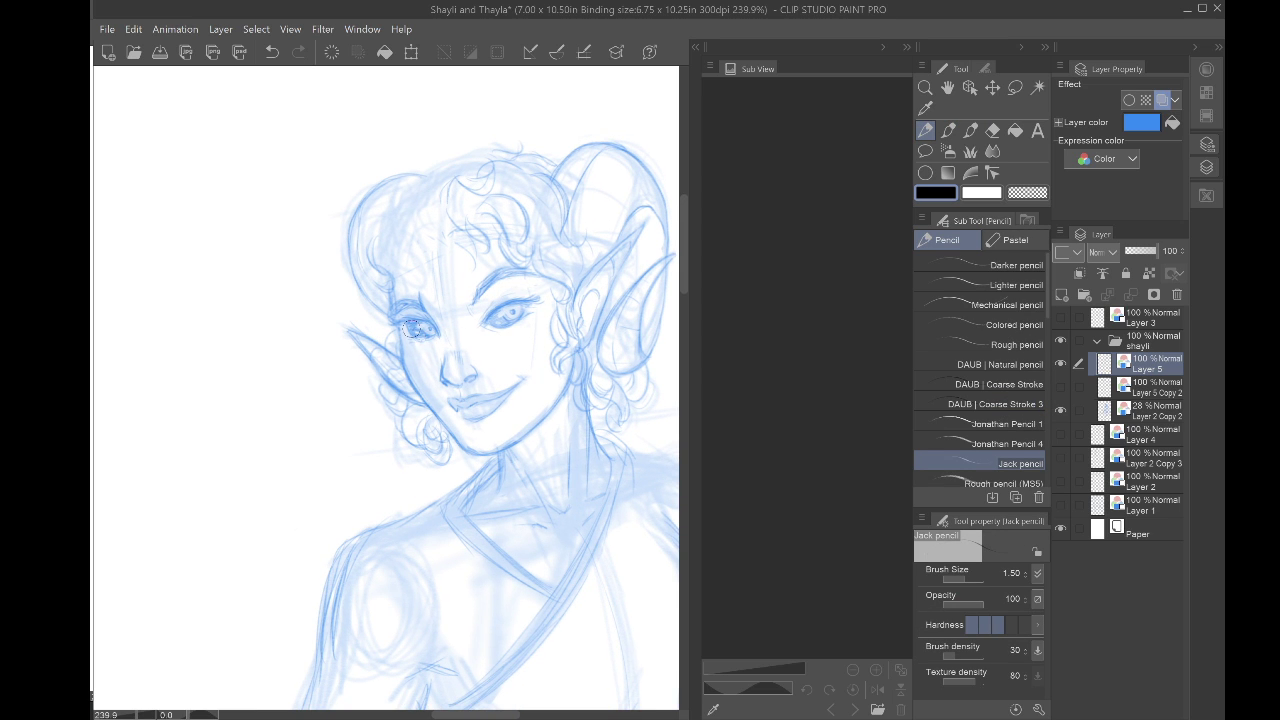
mouse_move(428, 328)
mouse_down()
mouse_move(402, 313)
mouse_move(374, 211)
mouse_up()
Step: Compare the clean pencil lines with the rough sketch layer hidden and shown across the figure
key(ctrl+minus)
key(ctrl+minus)
scroll(297, 309, down, 3)
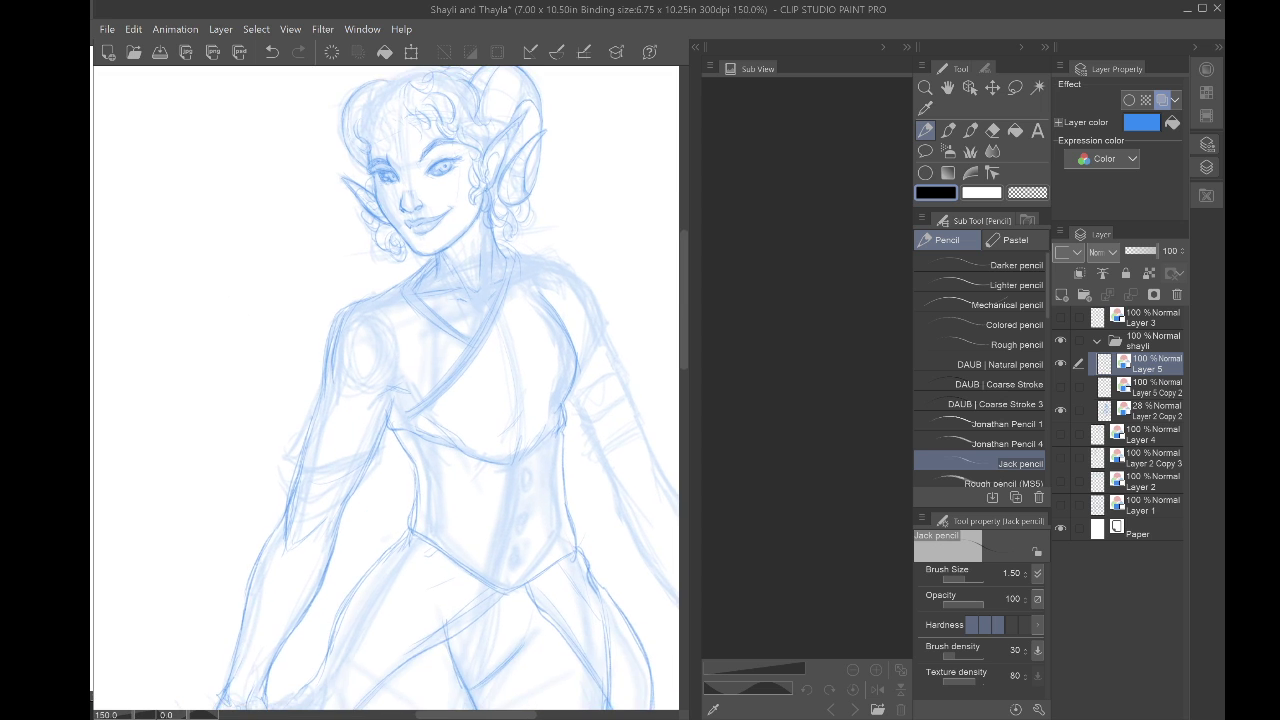
drag(276, 635, 296, 455)
scroll(296, 455, down, 4)
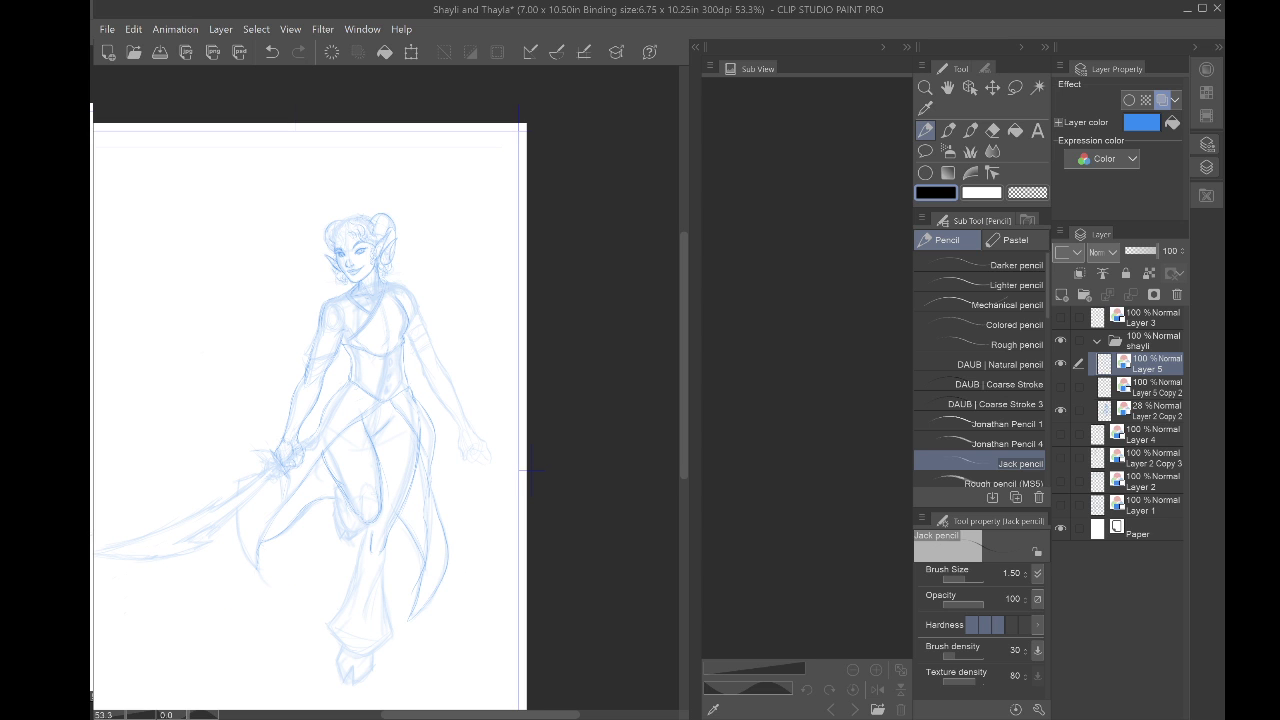
click(1060, 410)
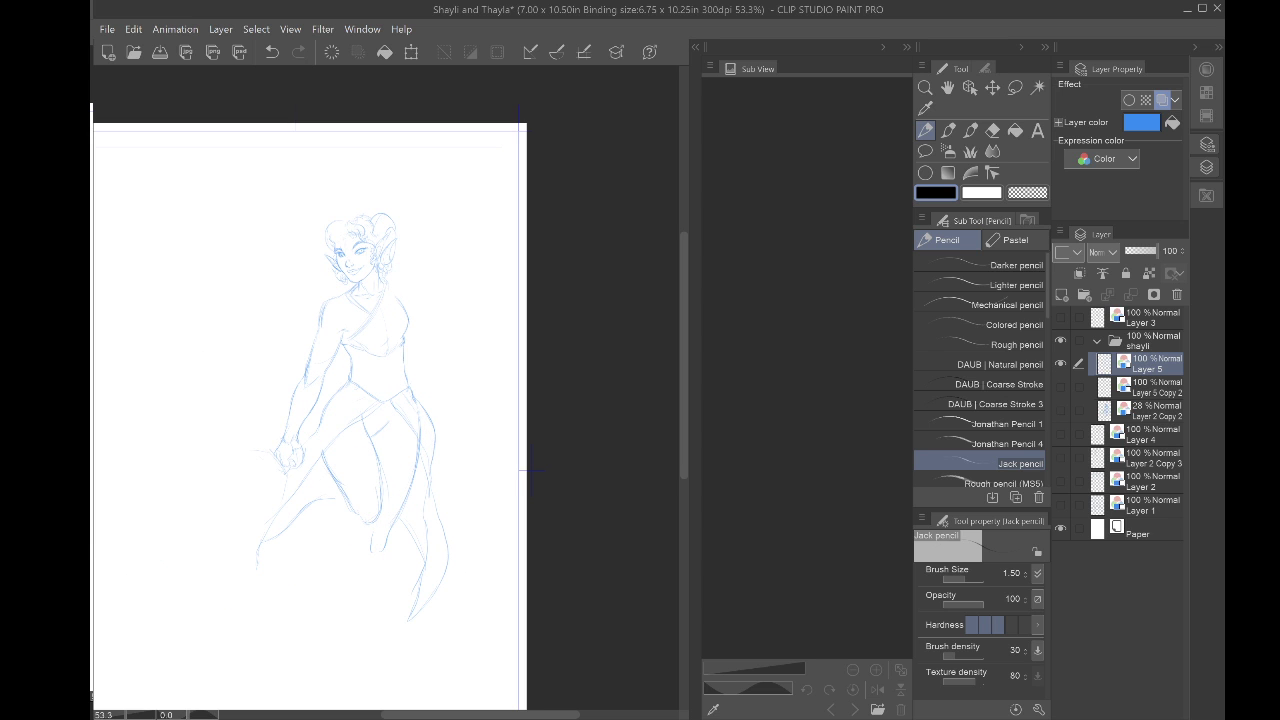
scroll(530, 470, up, 3)
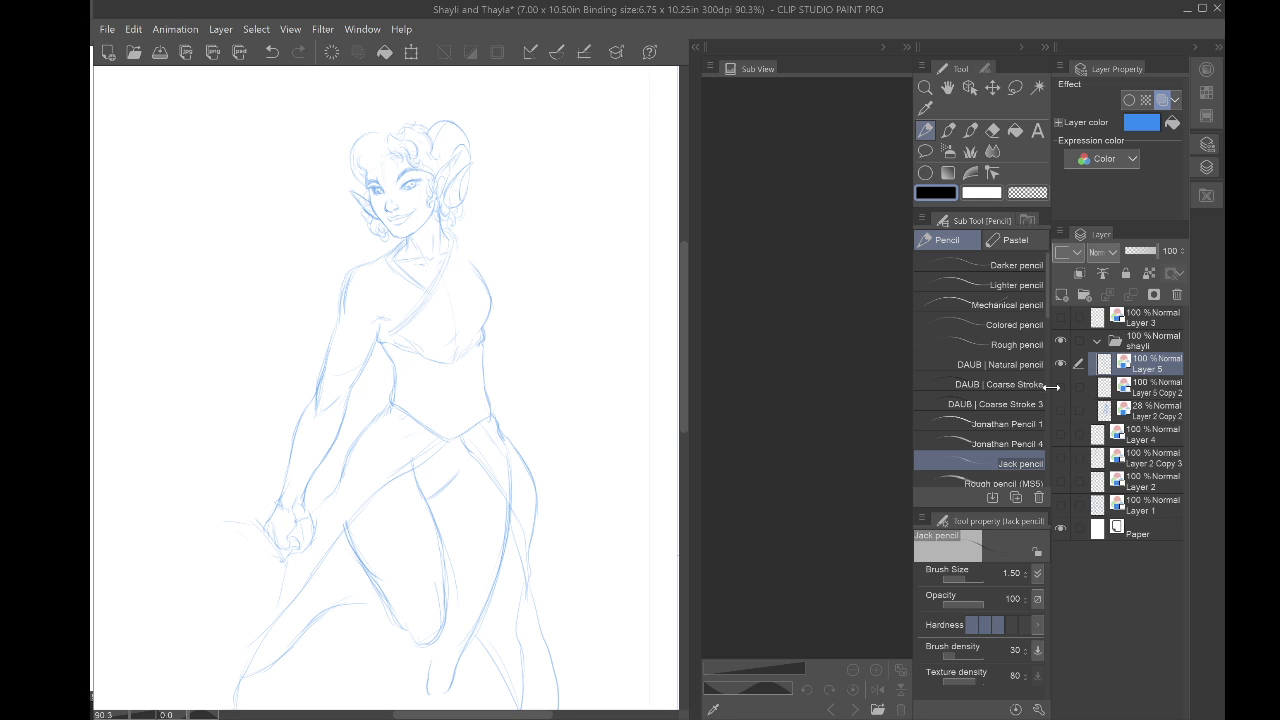
click(1060, 410)
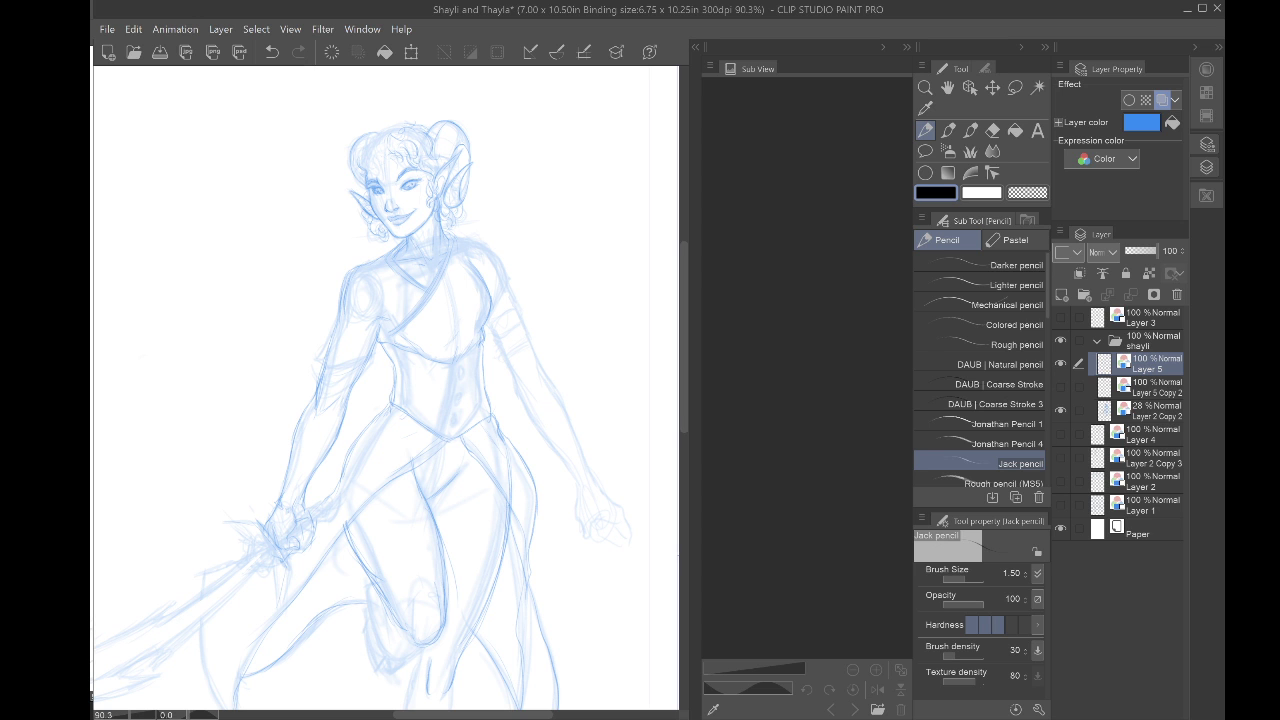
Step: Examine the figure's legs, sword hand, blade and trailing cloth against the rough sketch
key(ctrl+minus)
key(ctrl+plus)
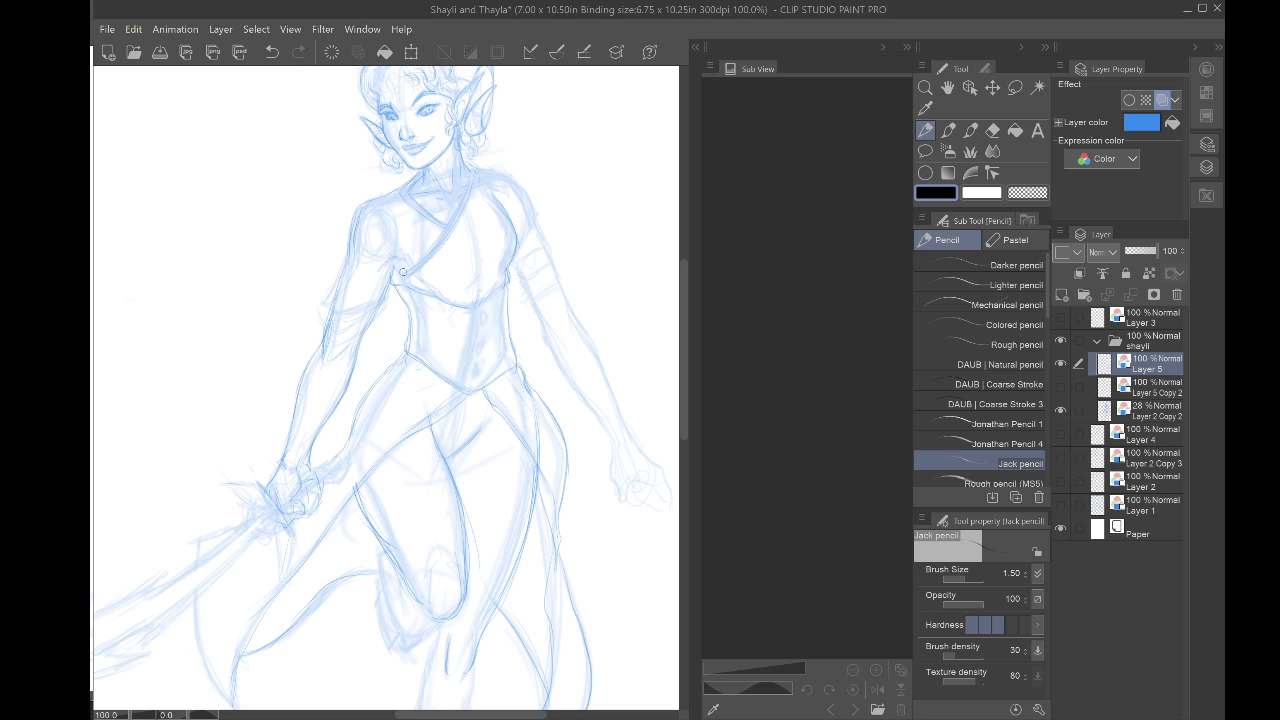
scroll(403, 271, down, 4)
scroll(405, 600, up, 1)
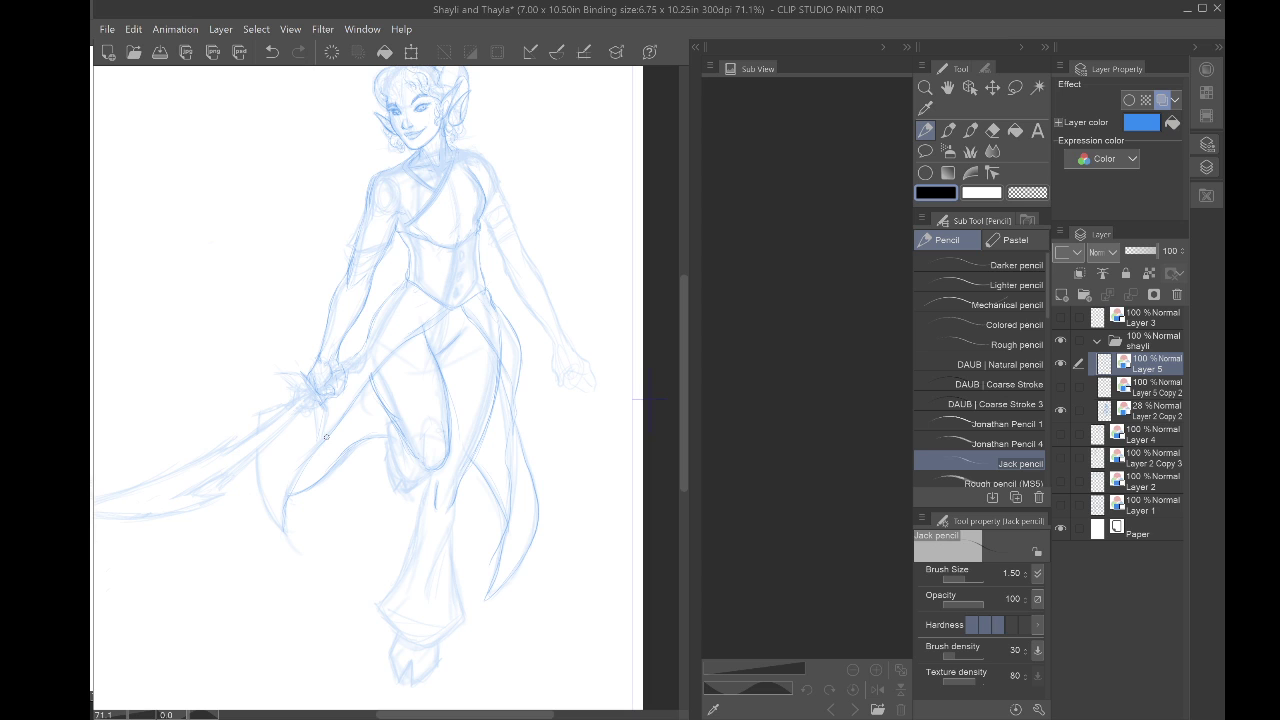
scroll(325, 436, up, 3)
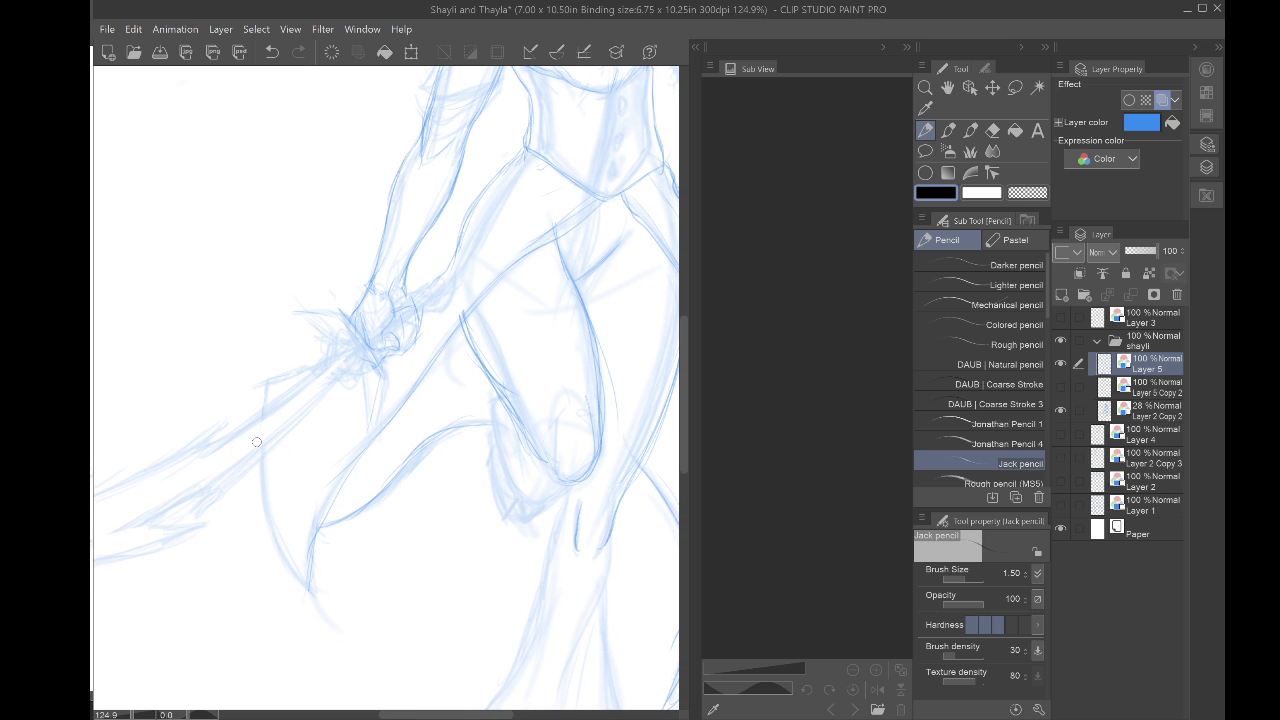
drag(257, 442, 342, 310)
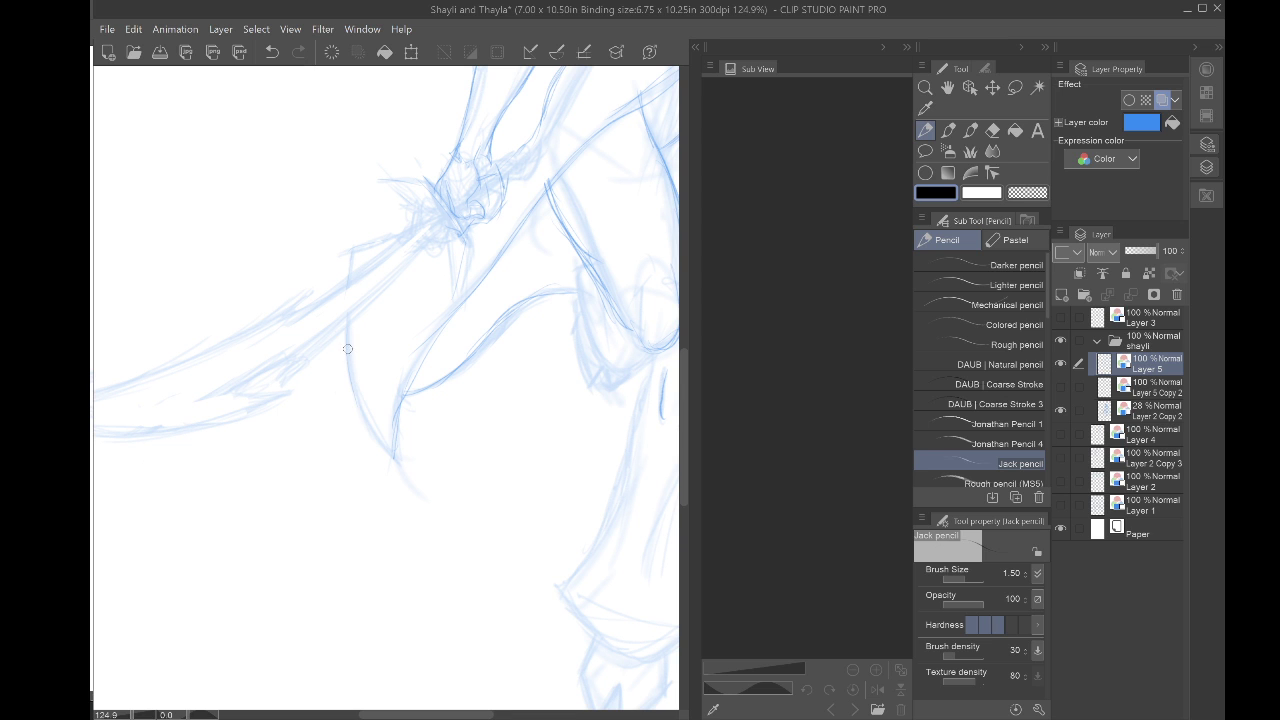
scroll(385, 420, down, 3)
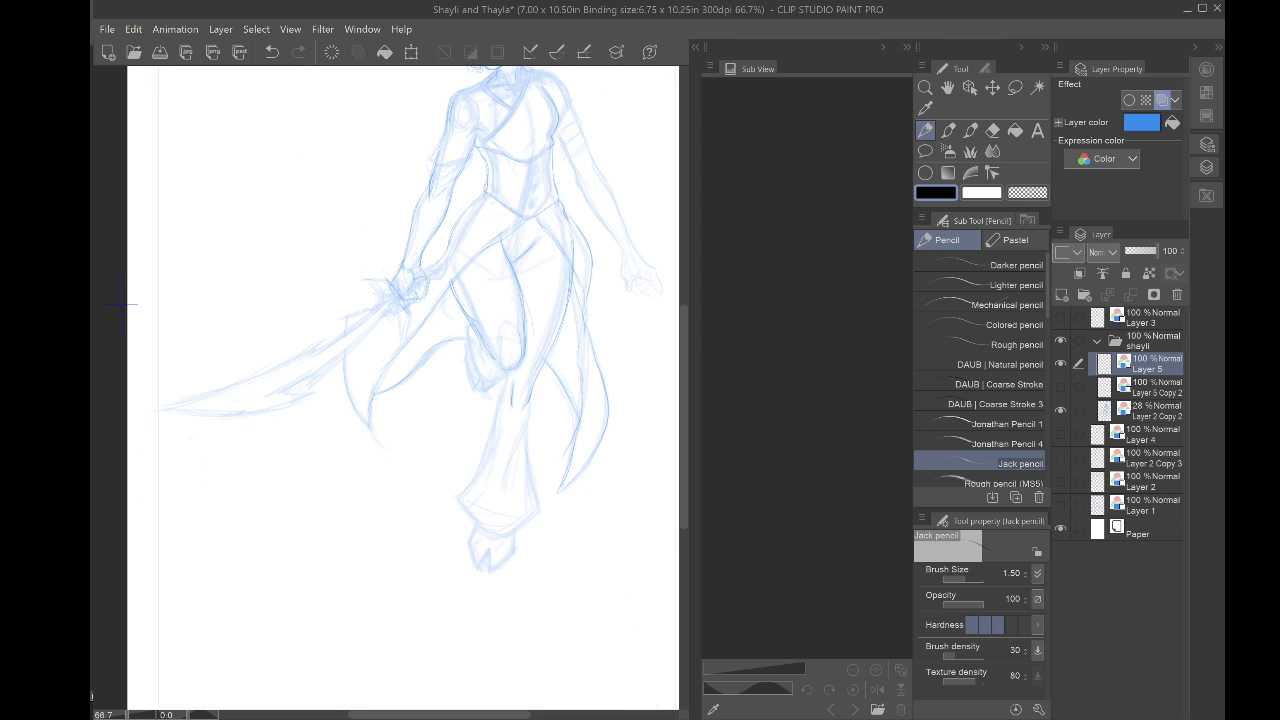
Step: Examine the swordswoman's pose and proportions from her horned head down to her feet, both close up and at full-page size
drag(400, 340, 331, 402)
drag(363, 316, 329, 366)
scroll(329, 366, down, 1)
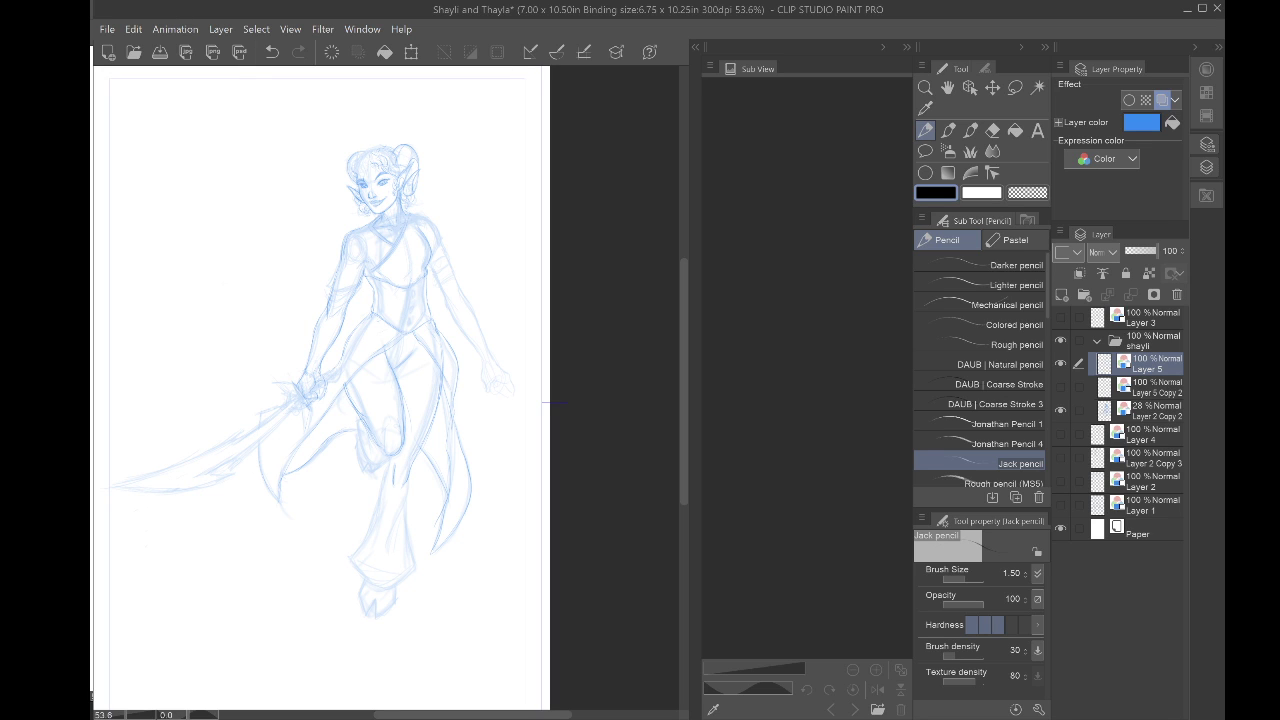
scroll(370, 390, up, 3)
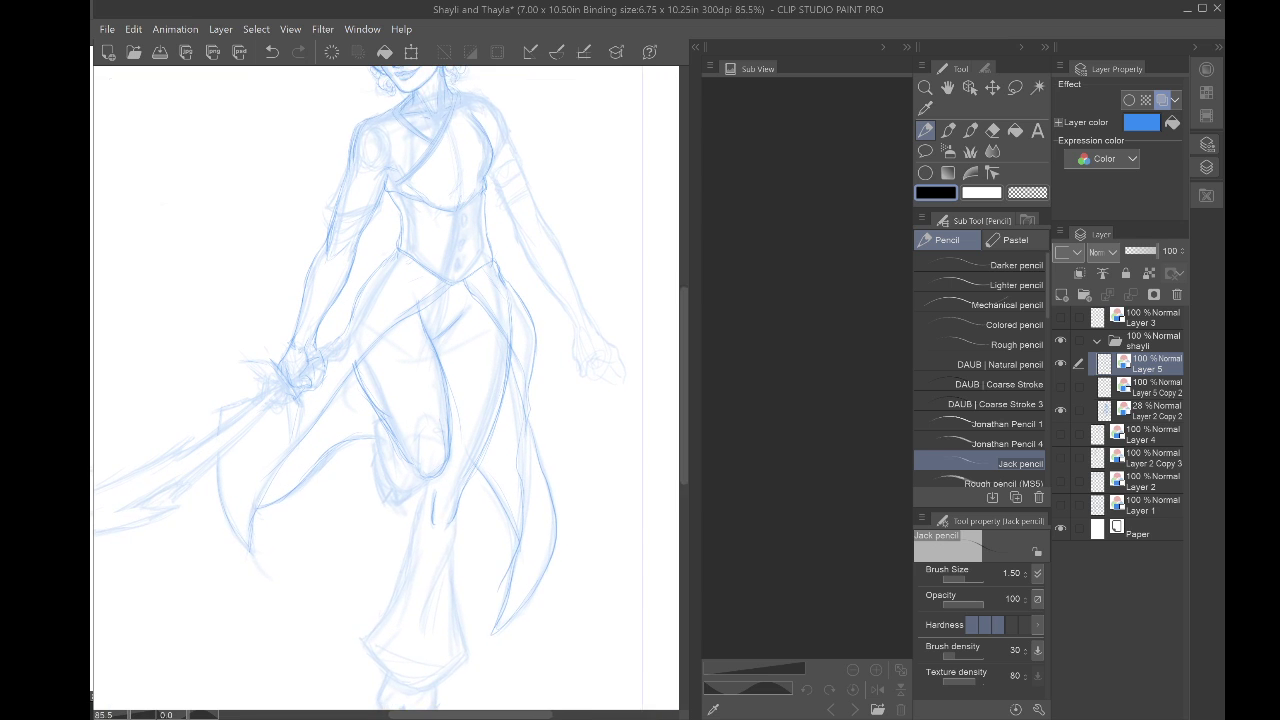
scroll(370, 390, down, 1)
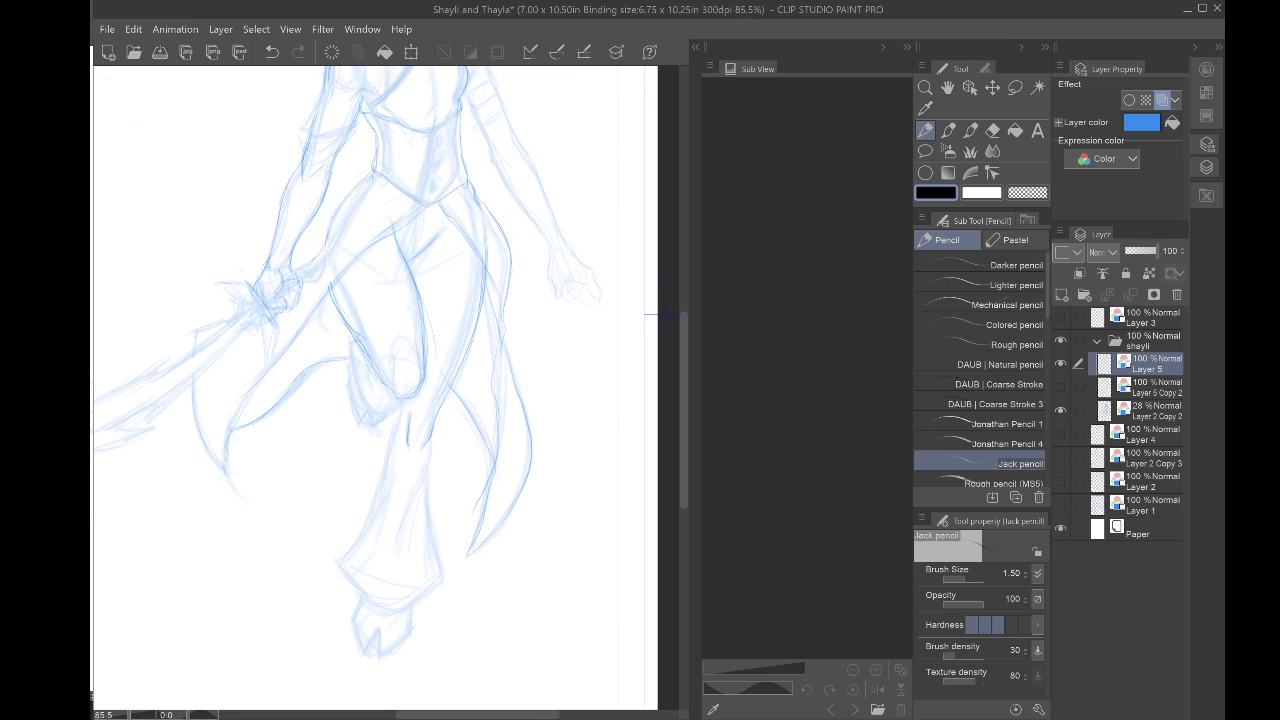
drag(400, 330, 414, 487)
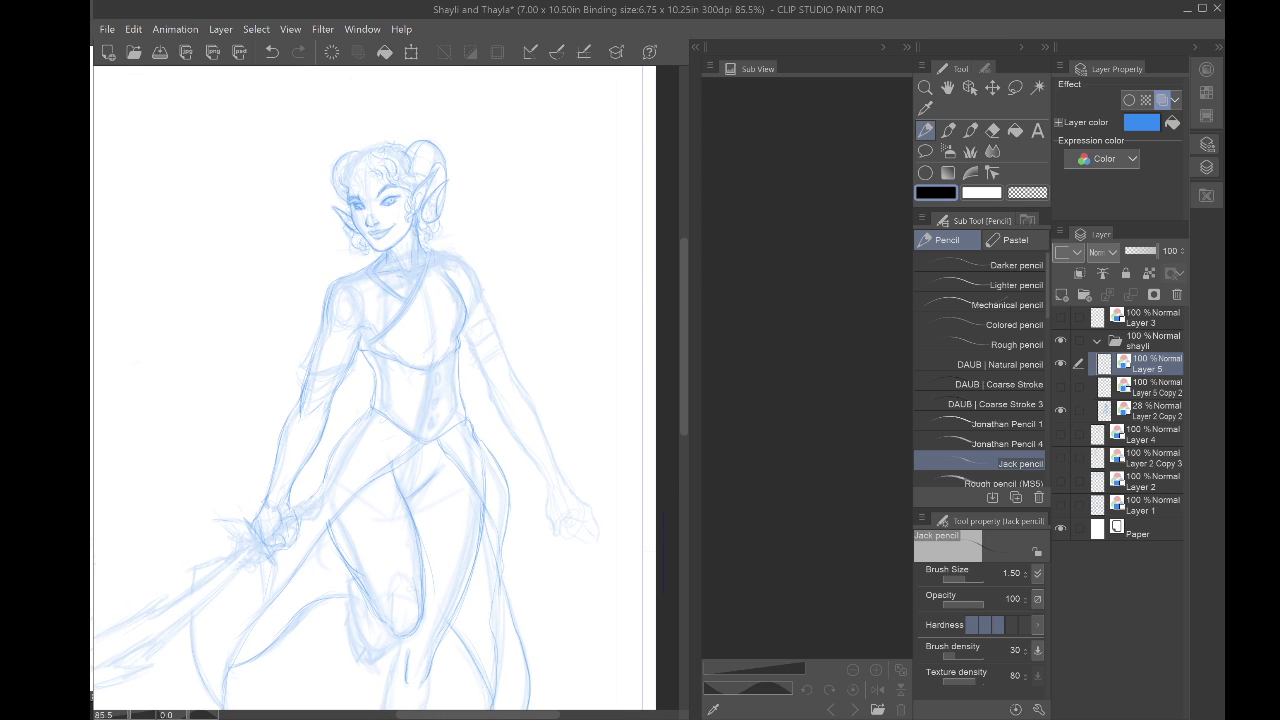
scroll(284, 308, down, 3)
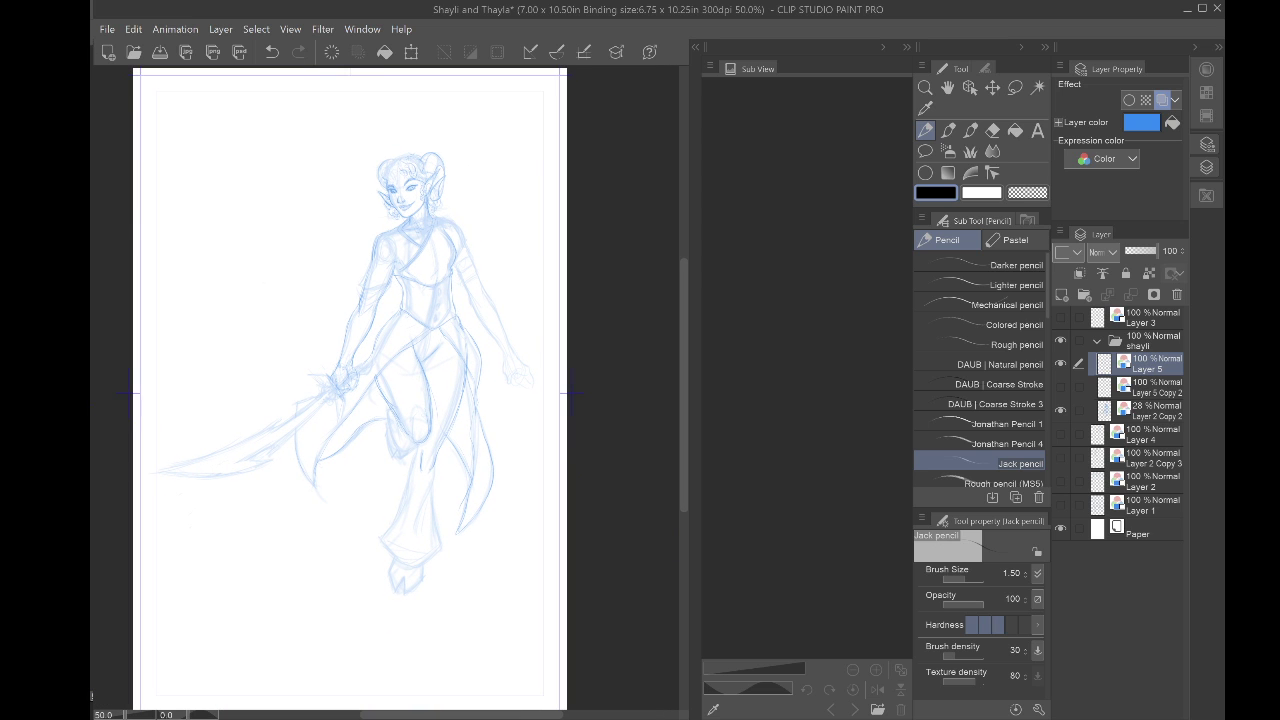
scroll(266, 425, down, 3)
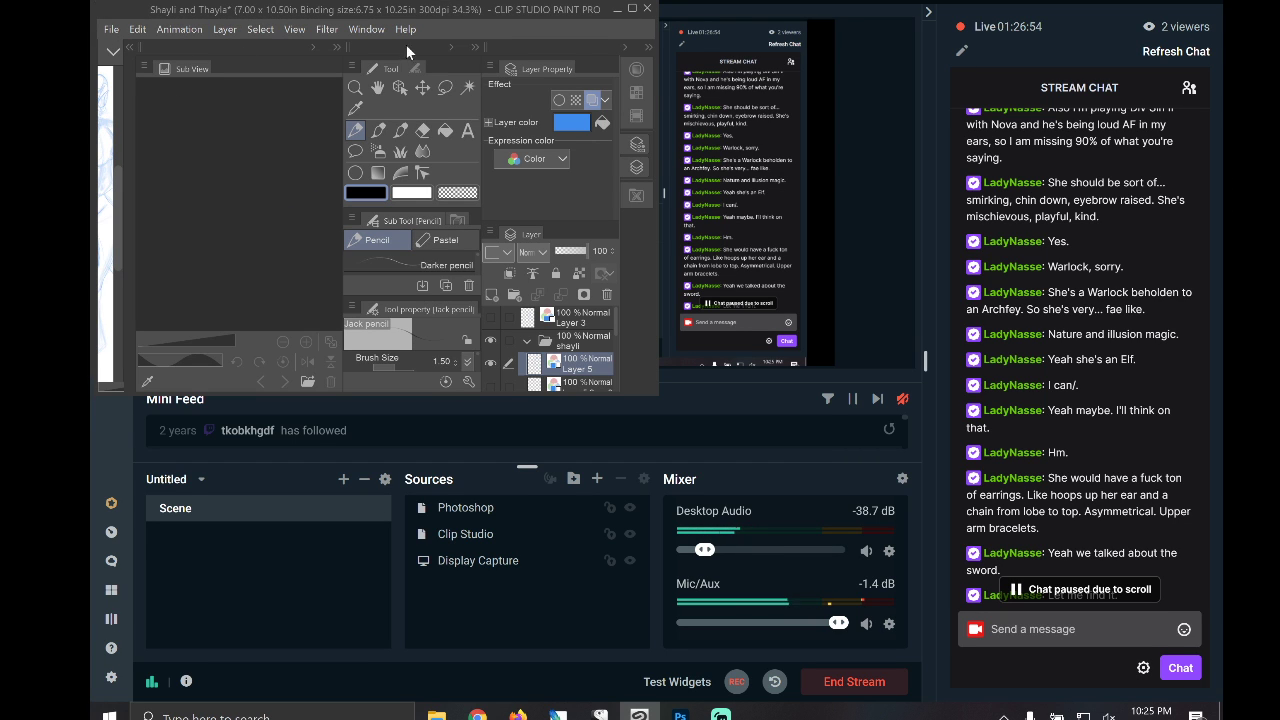
Step: Maximize the drawing window again and review the whole figure's placement on the page
click(633, 11)
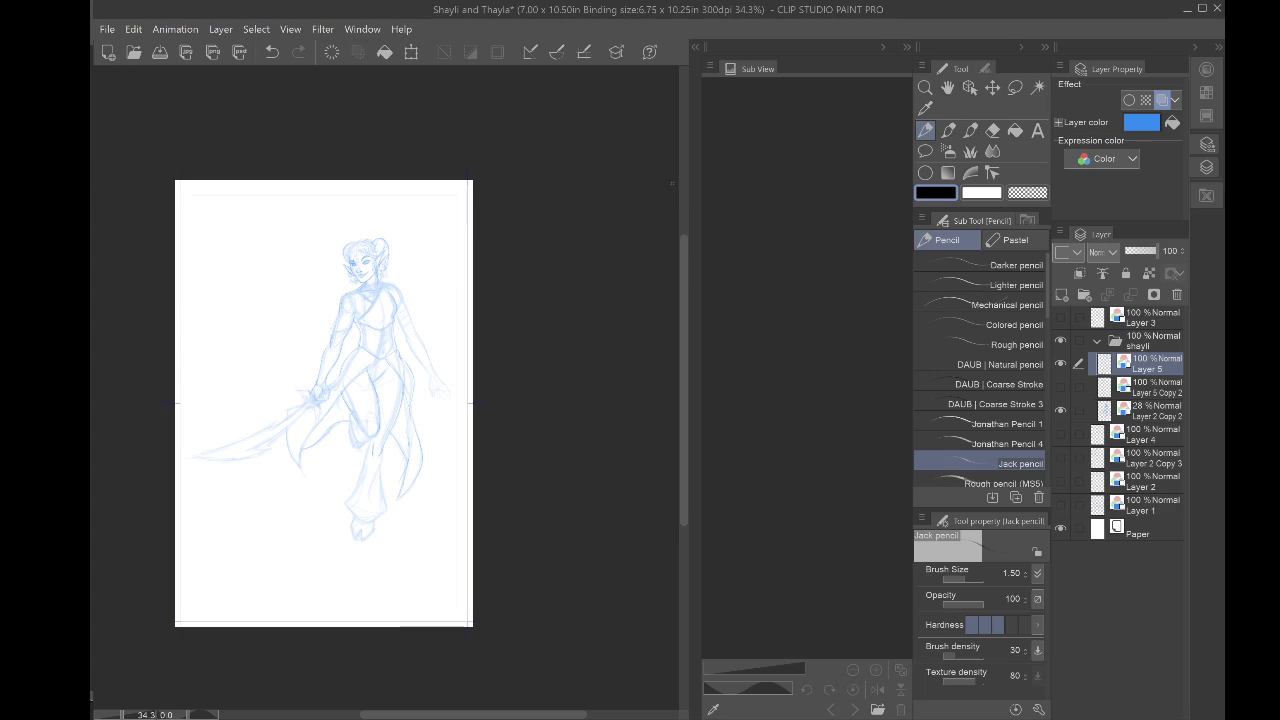
scroll(377, 318, up, 3)
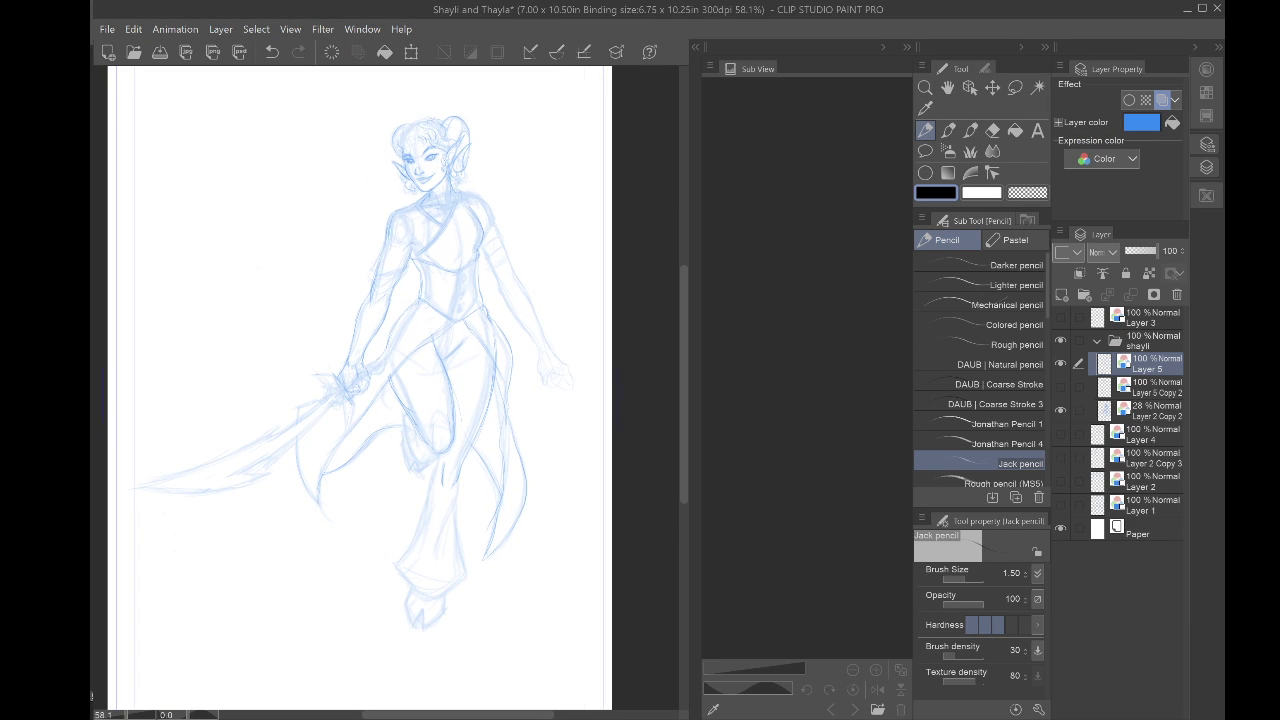
scroll(358, 390, down, 1)
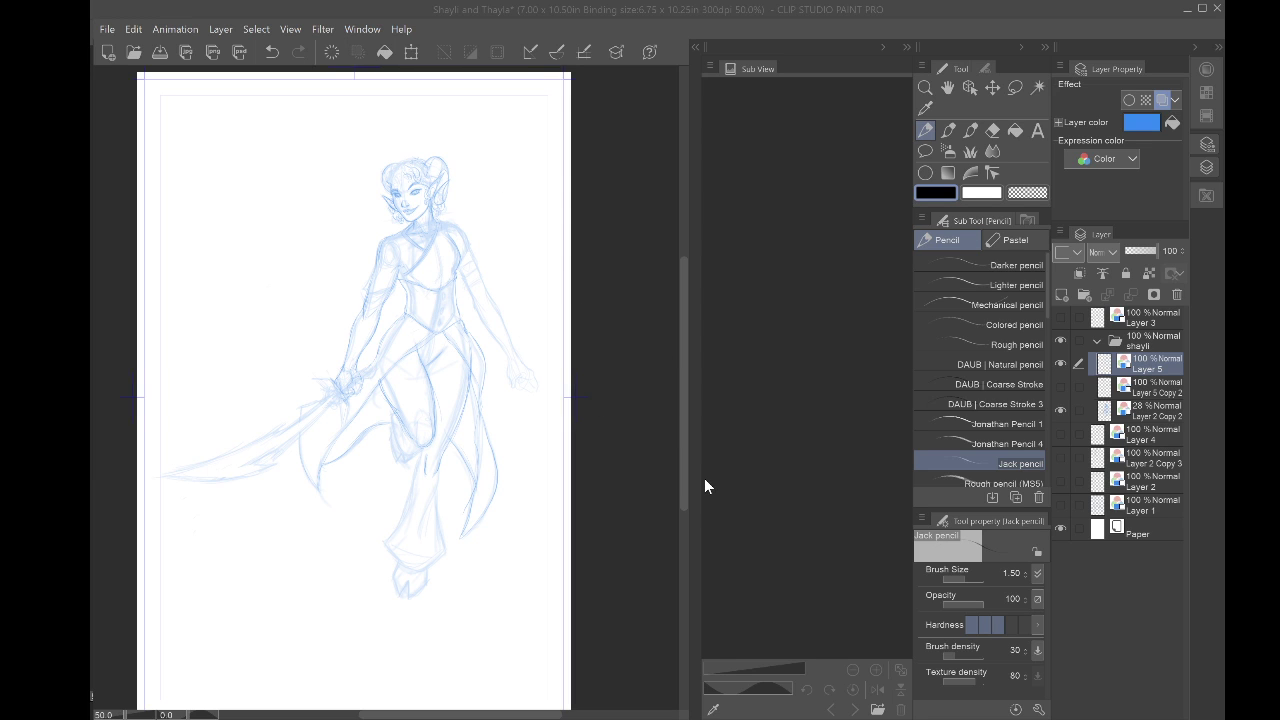
click(835, 145)
key(alt+Tab)
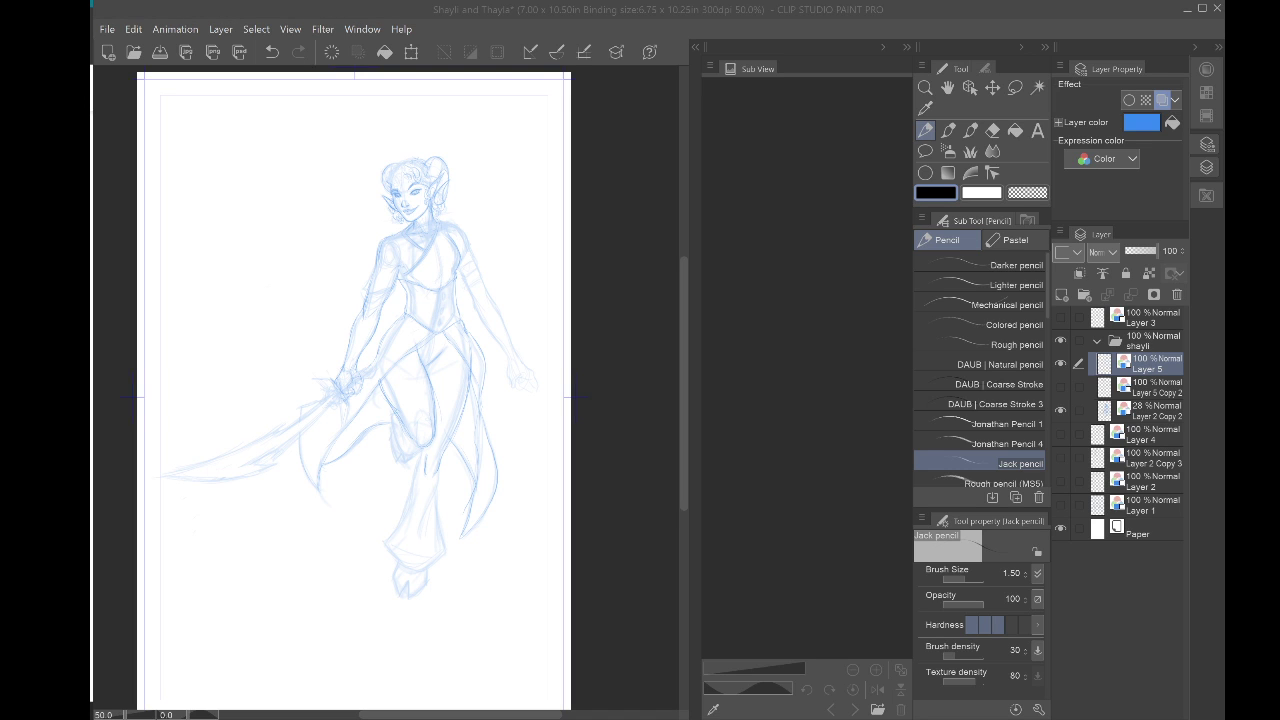